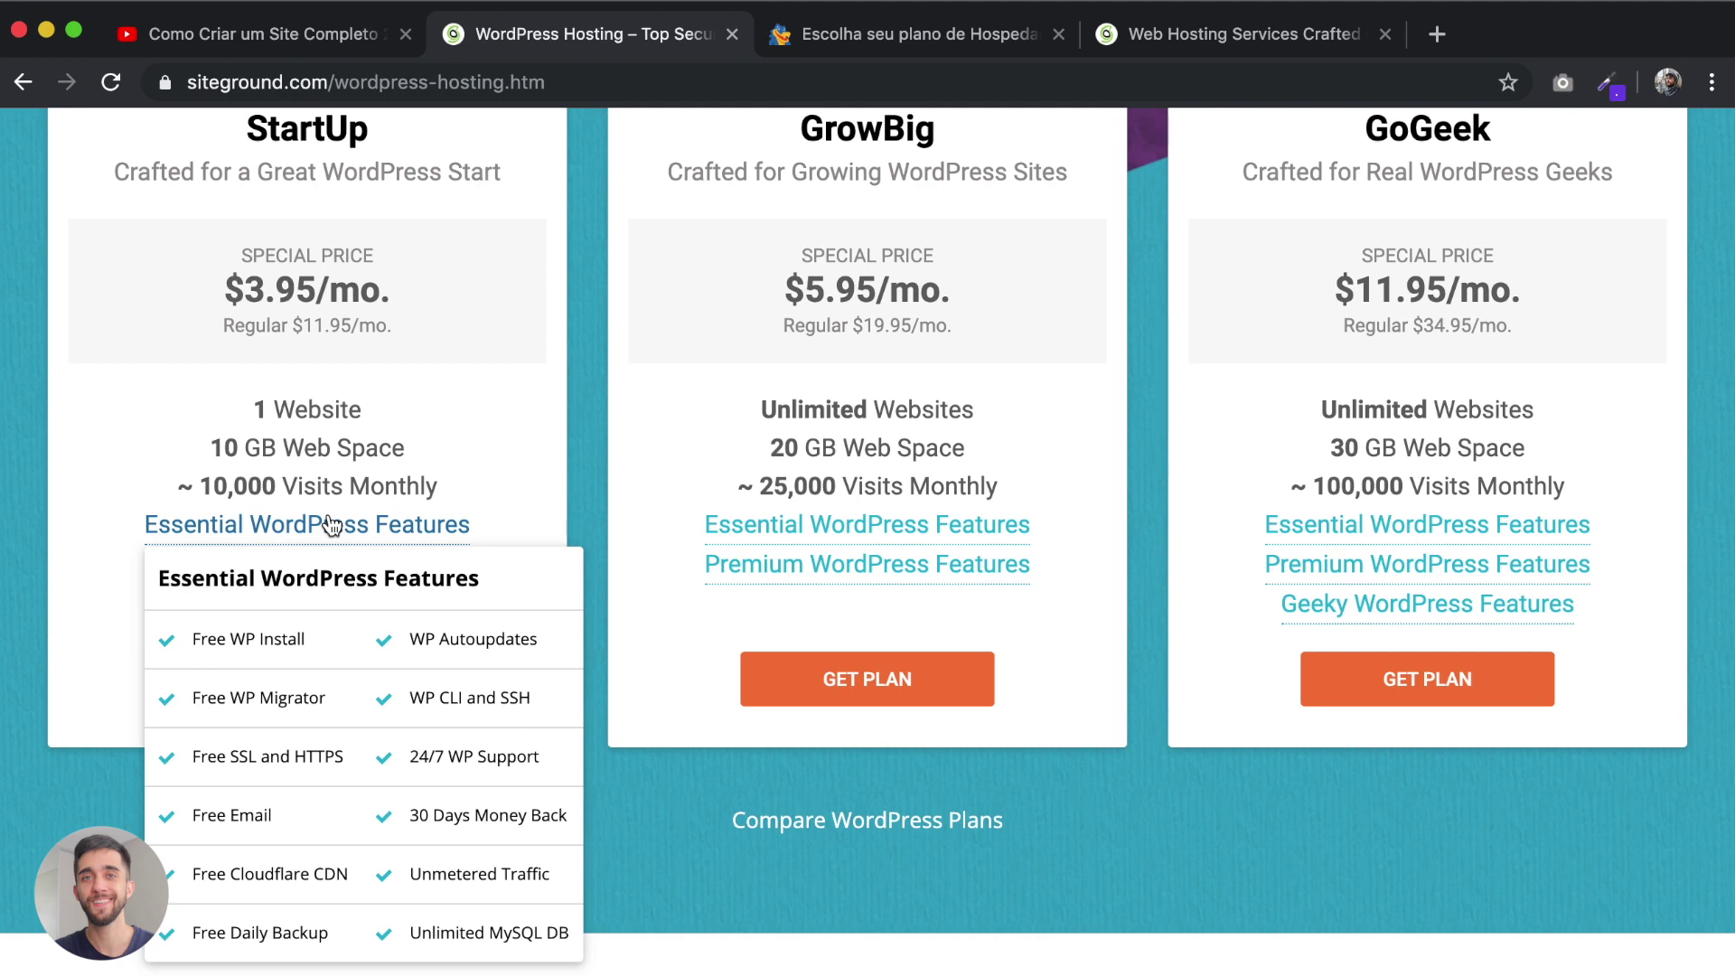
Step: Compare the StartUp and GrowBig plan details, focusing on GrowBig's number of allowed websites
scroll(506, 587, down, 1)
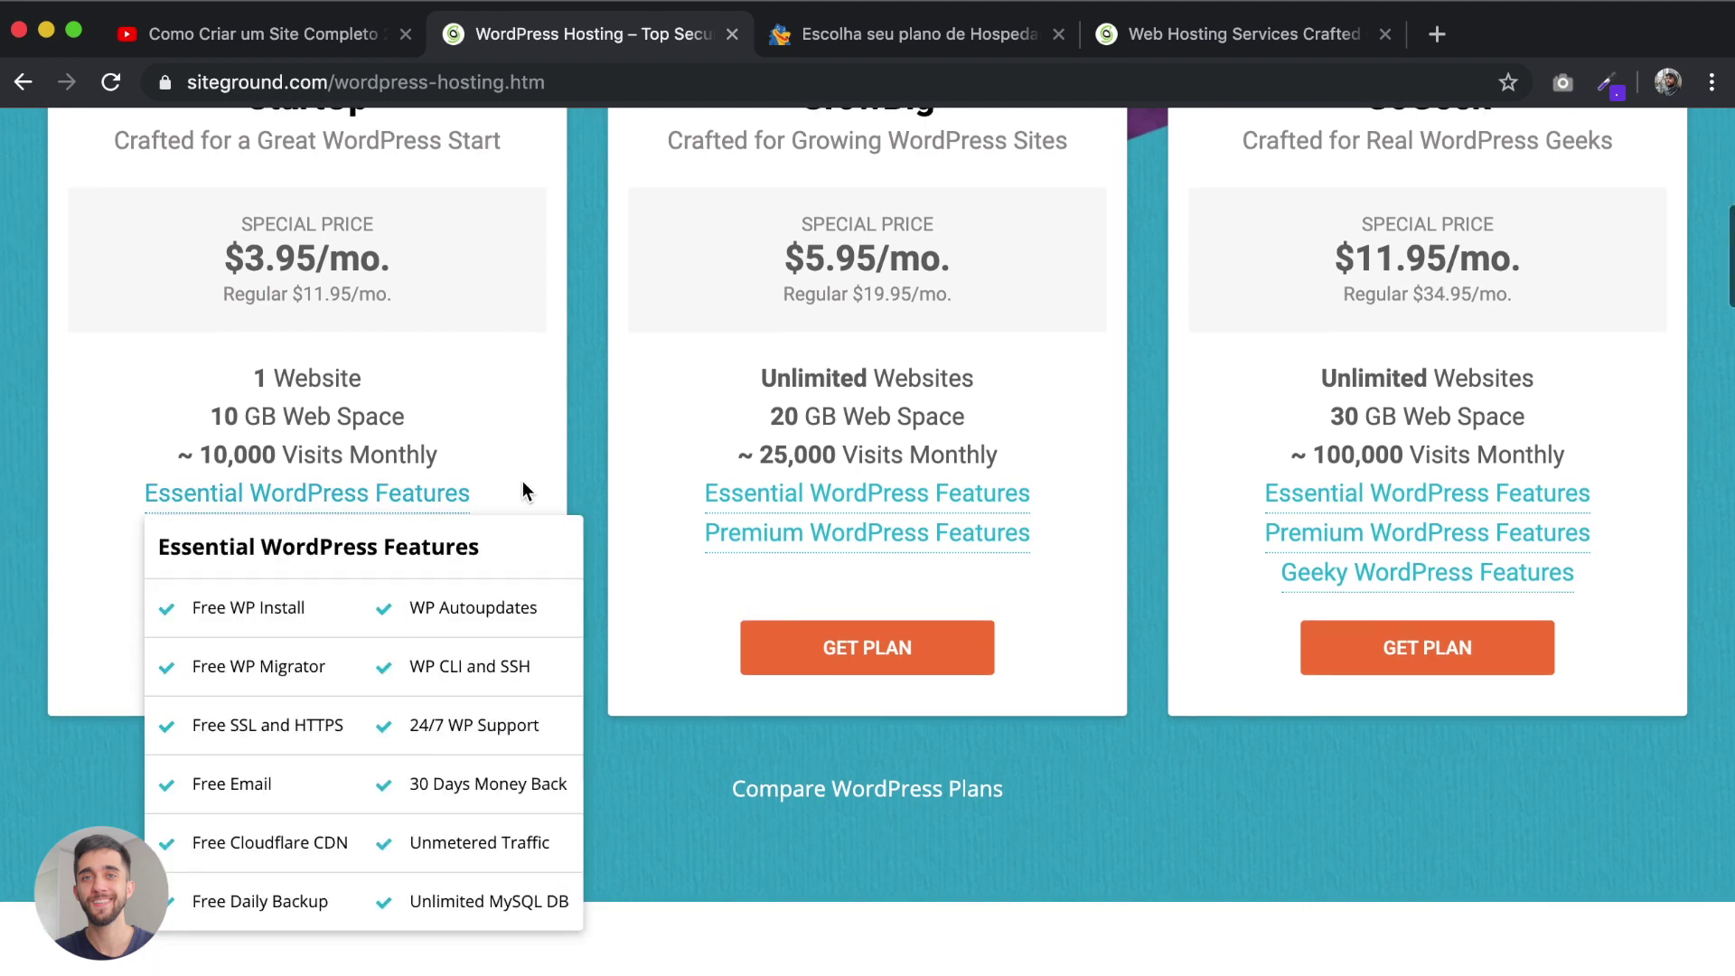
scroll(593, 524, up, 4)
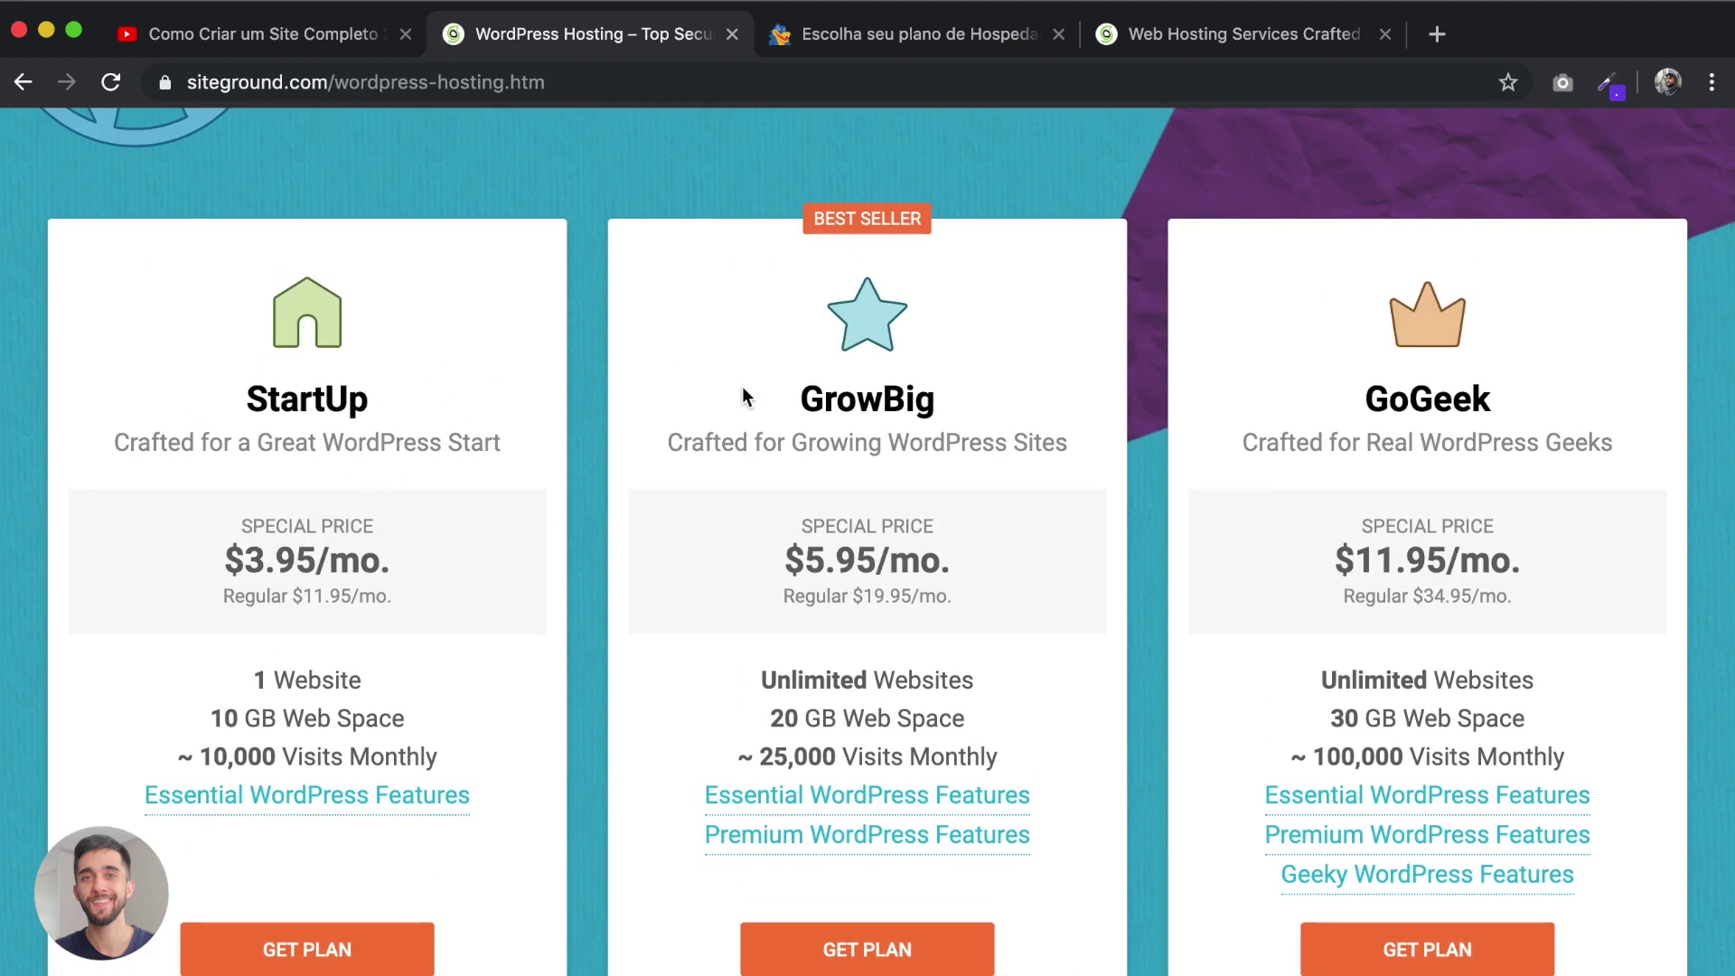
drag(810, 401, 950, 401)
click(950, 401)
drag(761, 679, 988, 675)
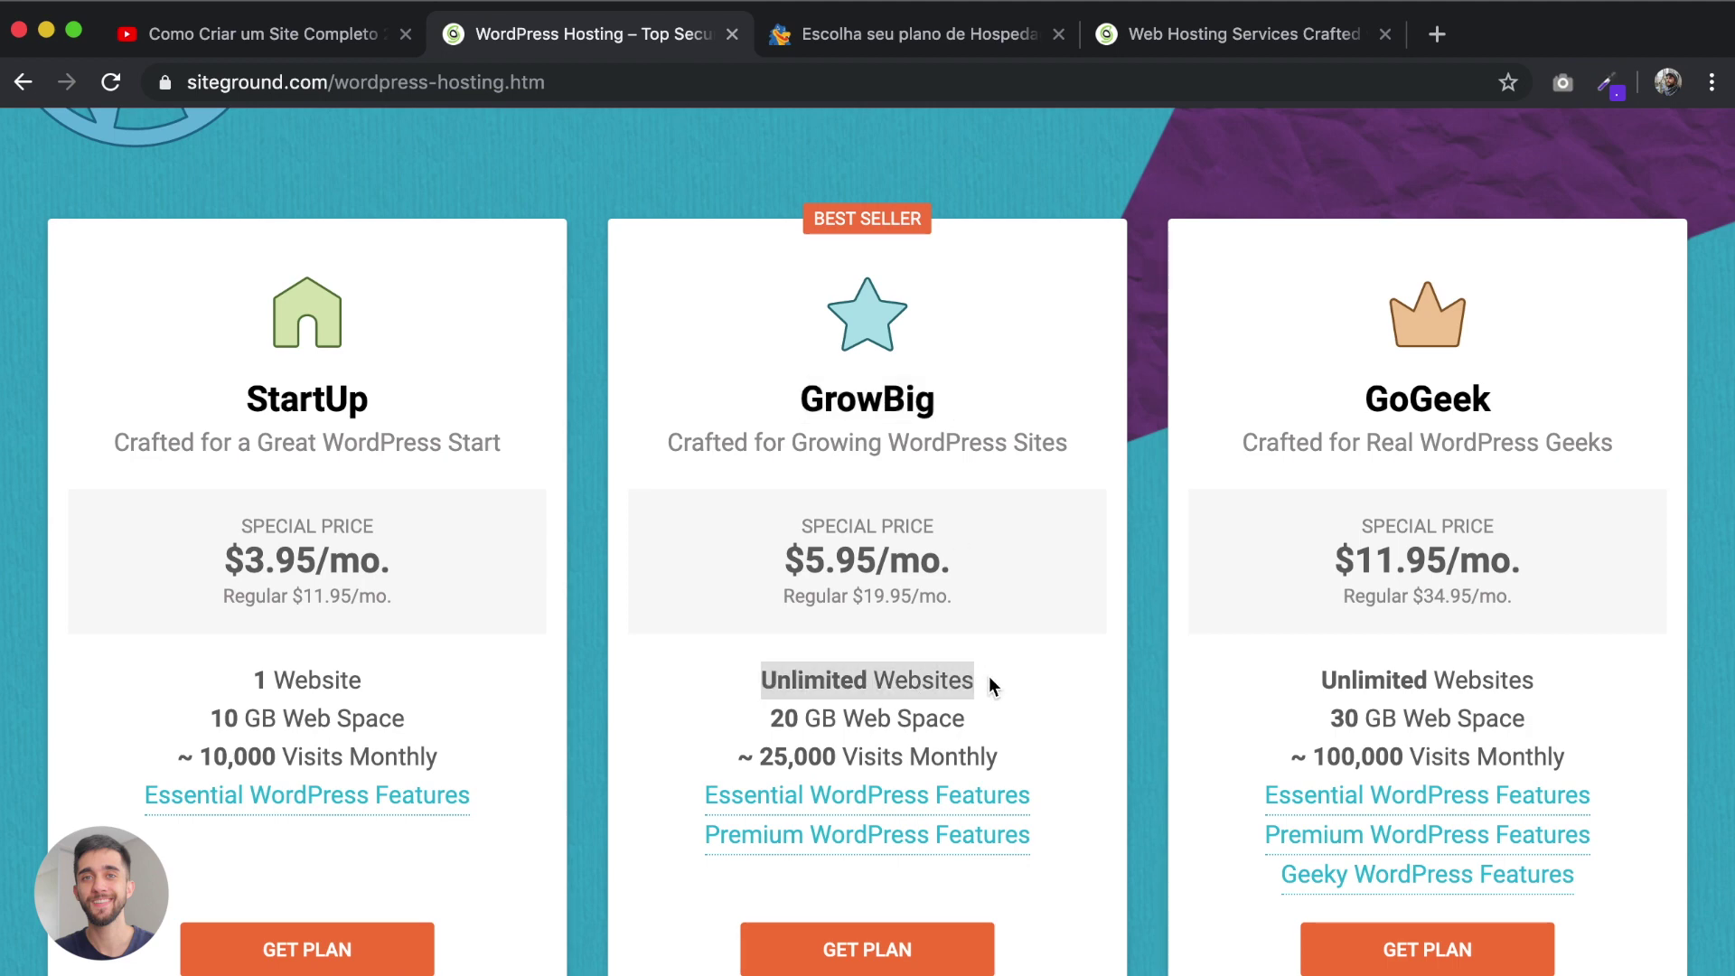
click(993, 675)
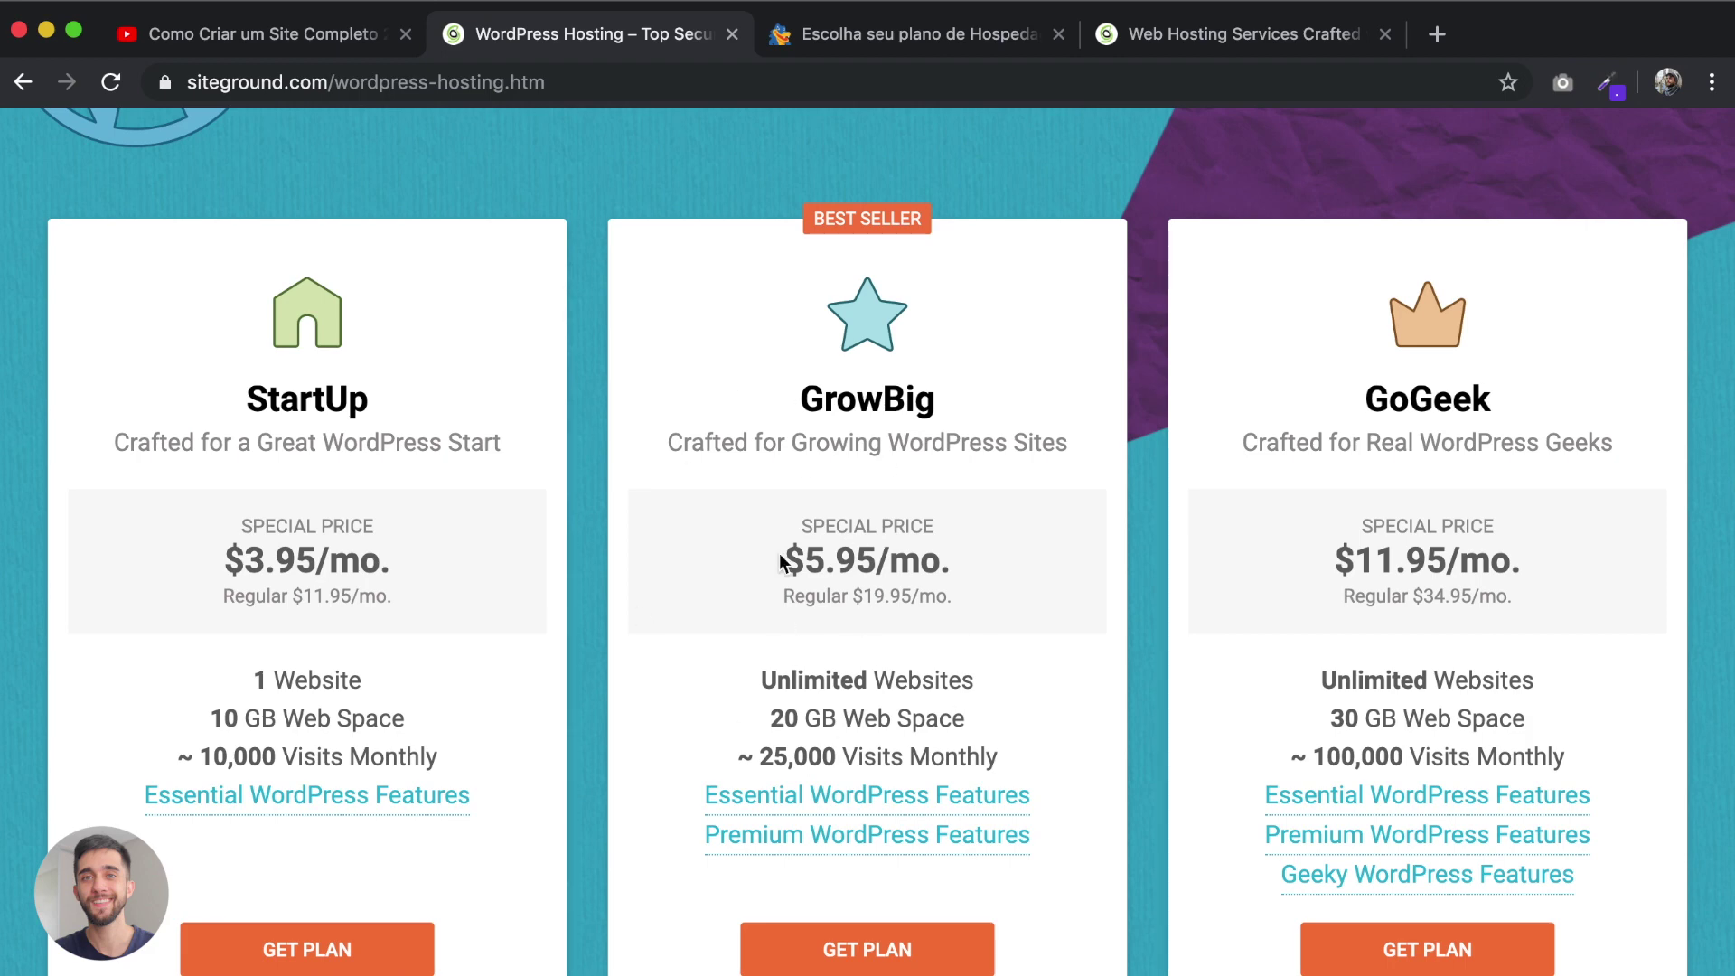
triple_click(794, 680)
click(1070, 734)
Step: Examine the Essential and Premium WordPress Features included in the GrowBig plan
scroll(1071, 734, down, 3)
mouse_move(880, 659)
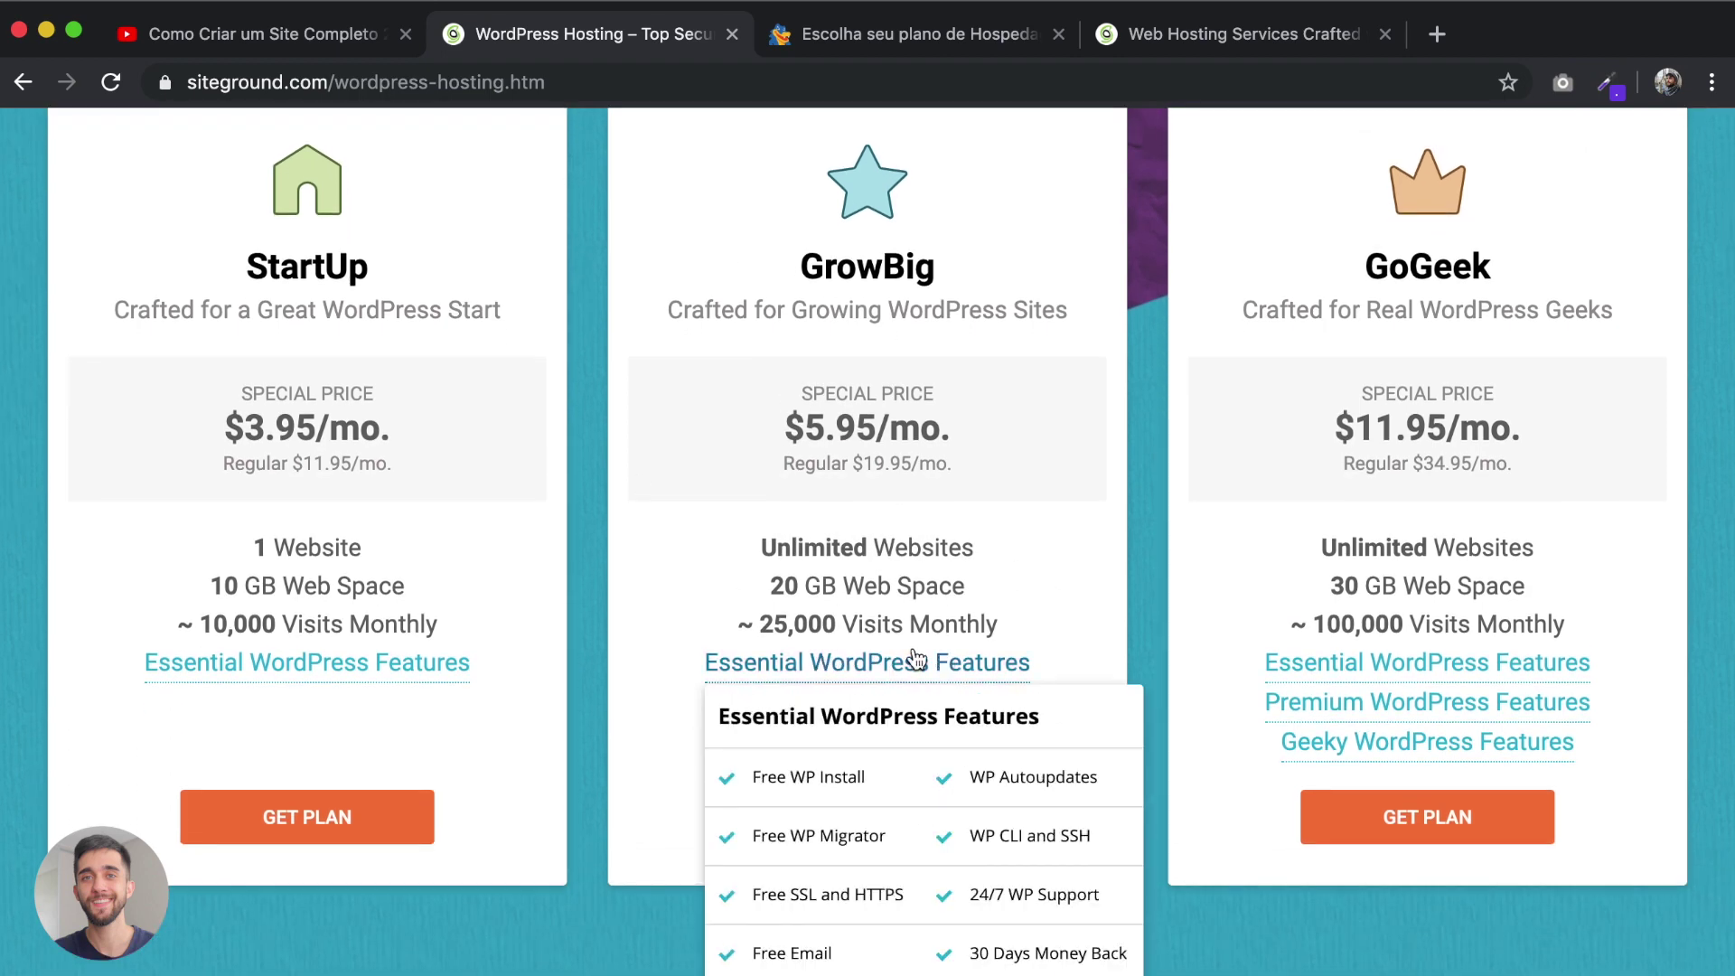
mouse_move(922, 714)
scroll(894, 709, down, 2)
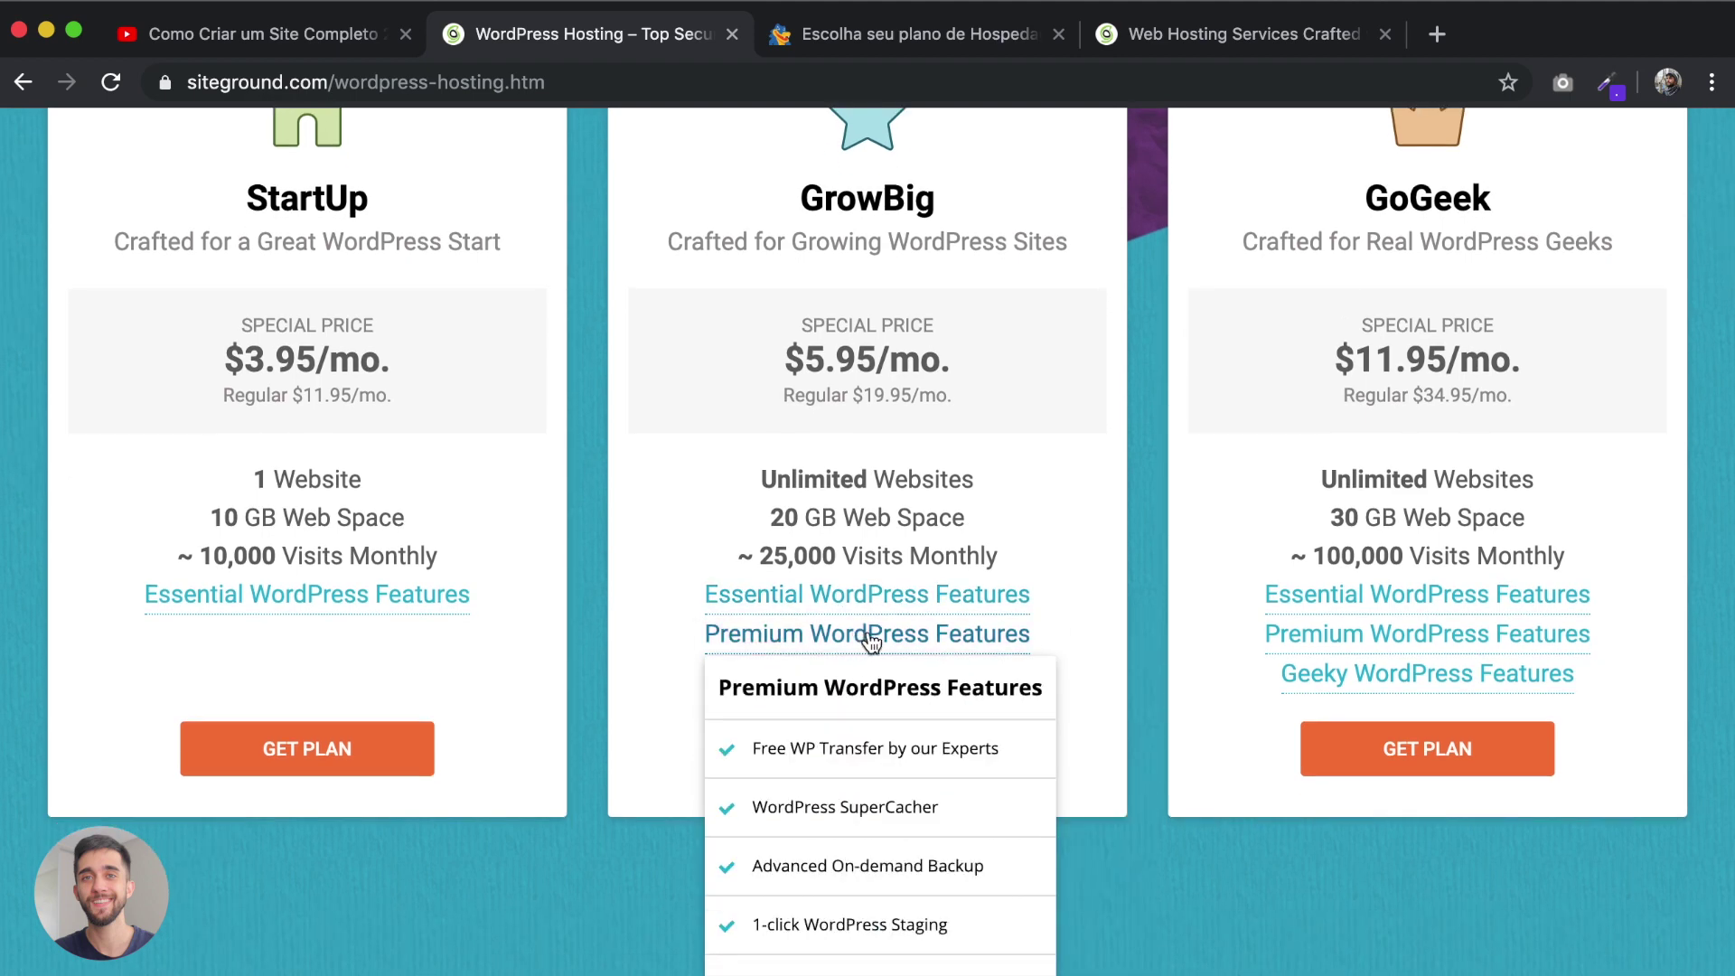
scroll(870, 640, up, 1)
scroll(870, 640, up, 3)
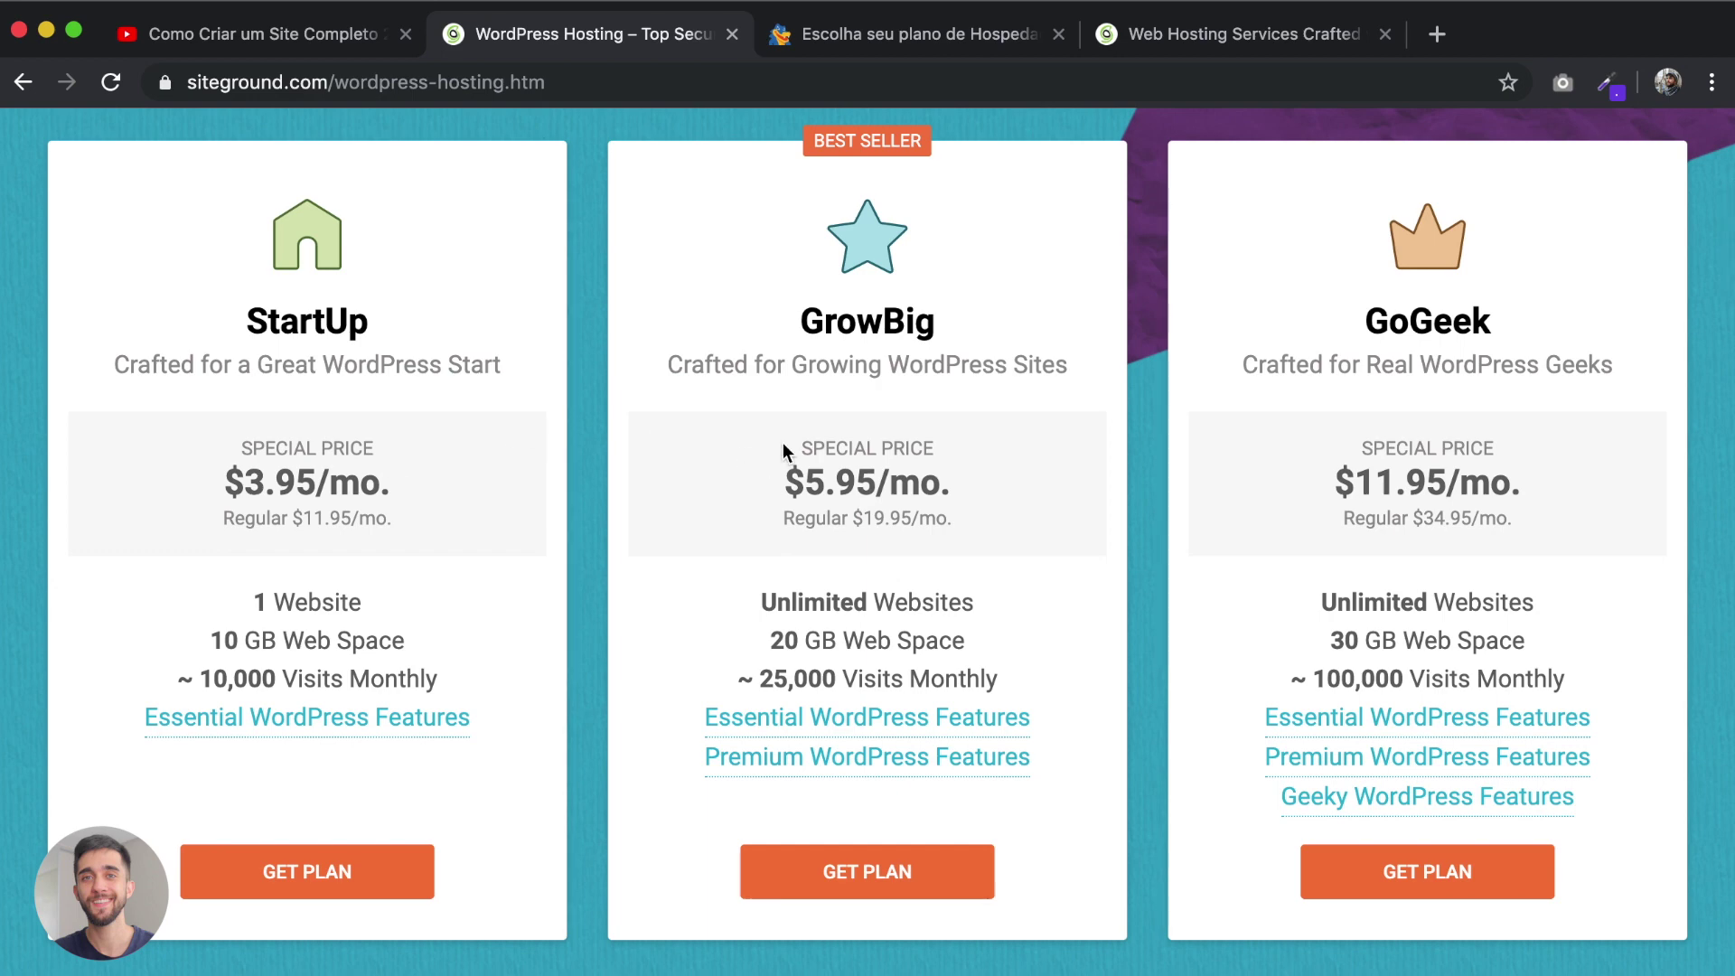
scroll(612, 441, up, 2)
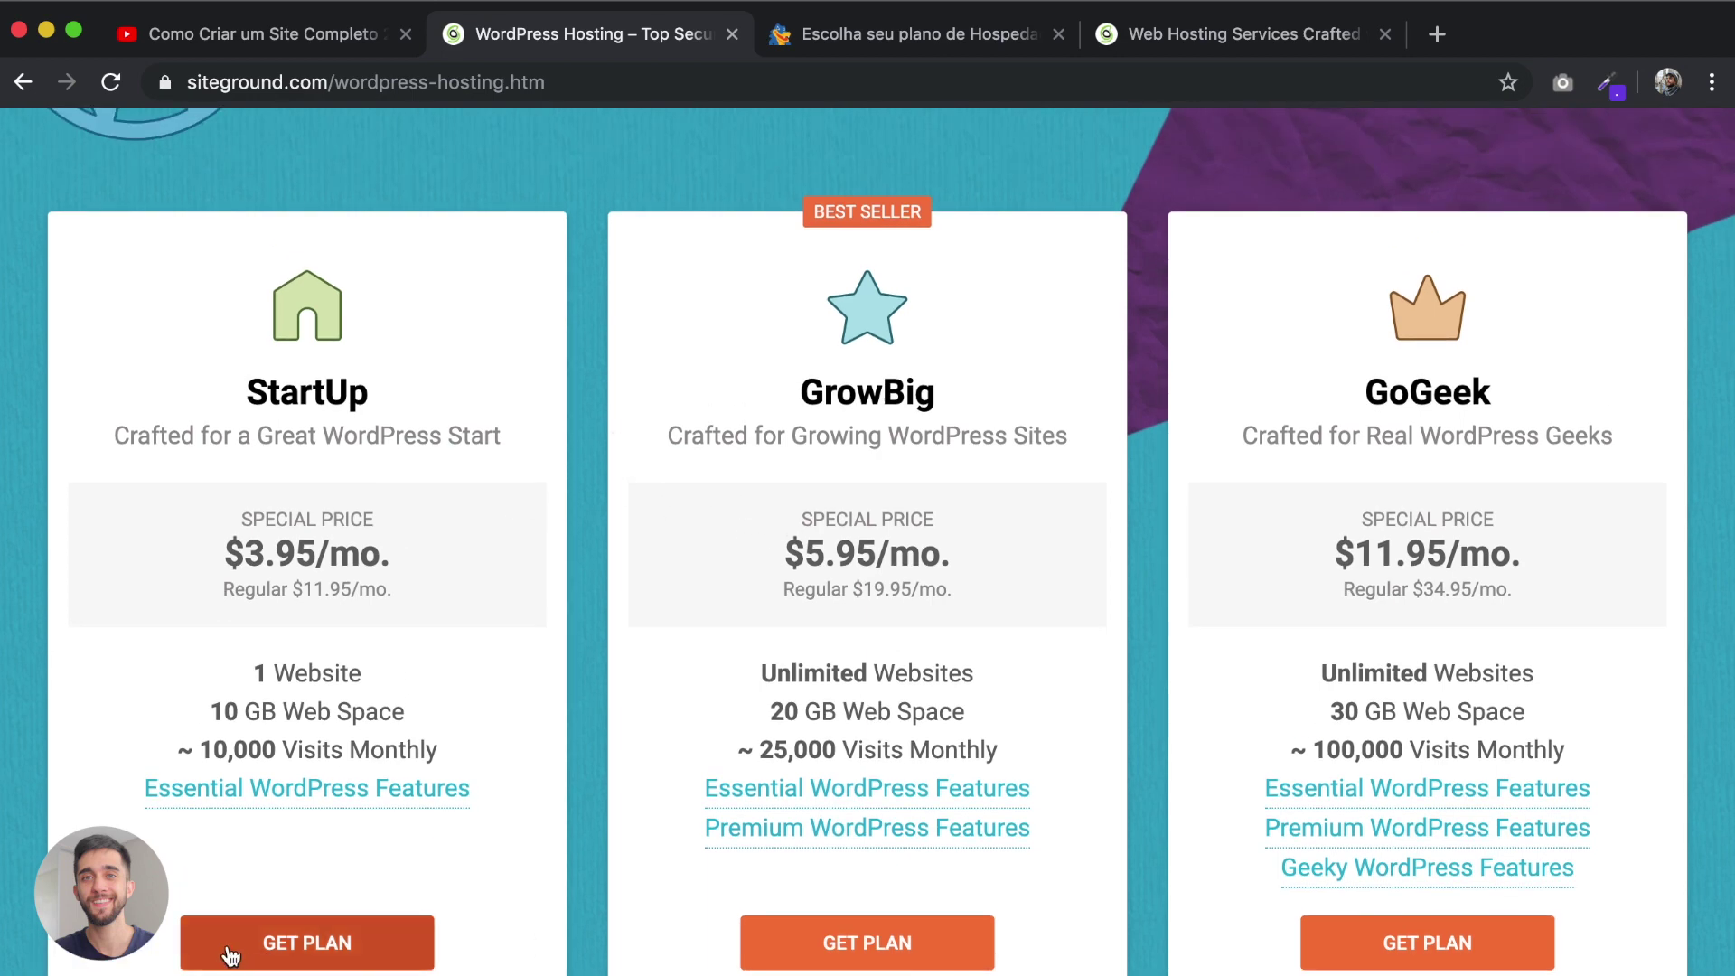
Step: Start an order for the StartUp plan, check the existing-domain option, and choose to register a new domain
click(294, 942)
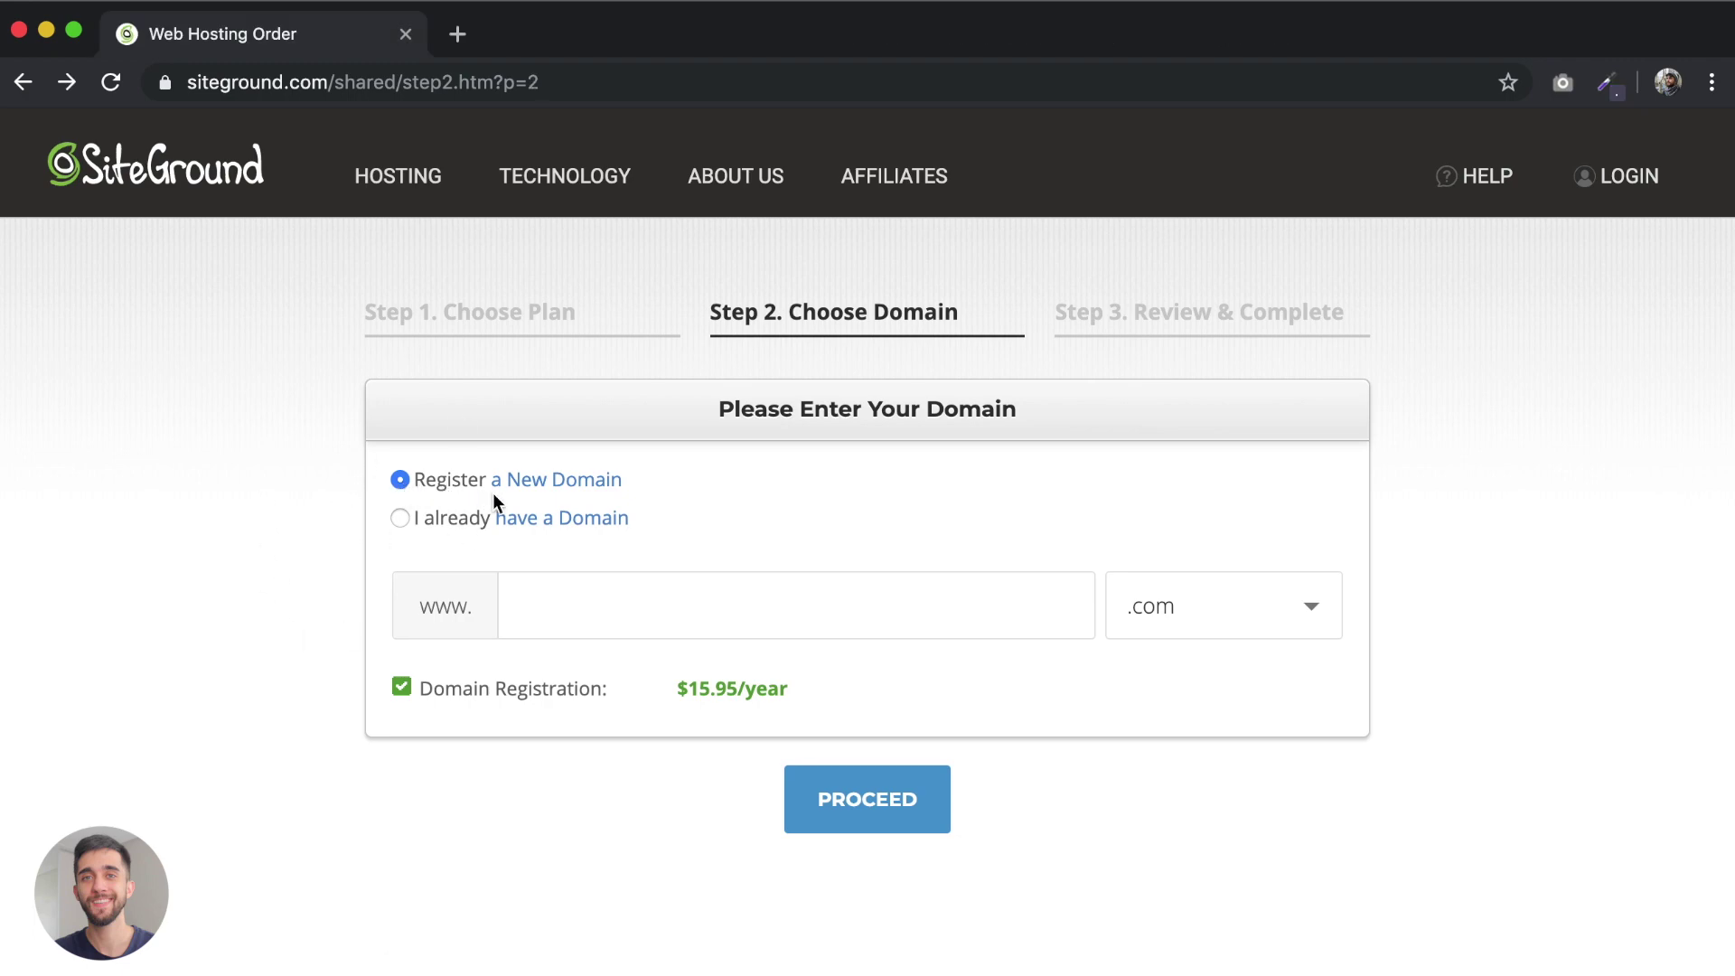
click(400, 518)
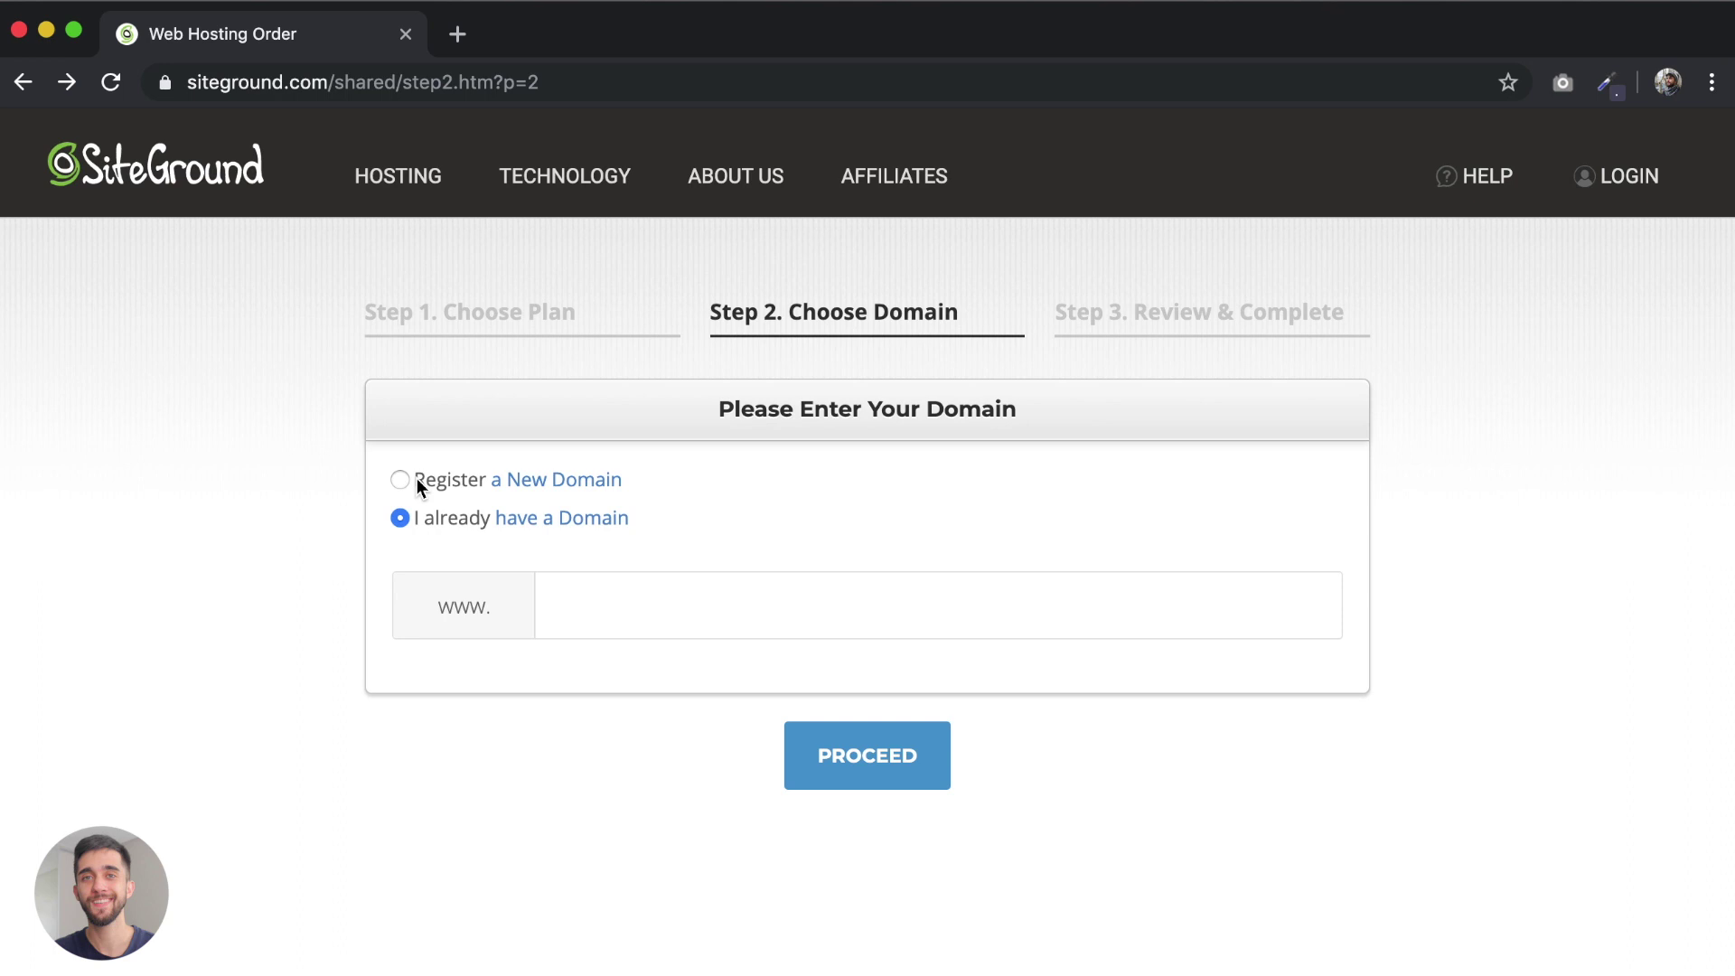
click(417, 482)
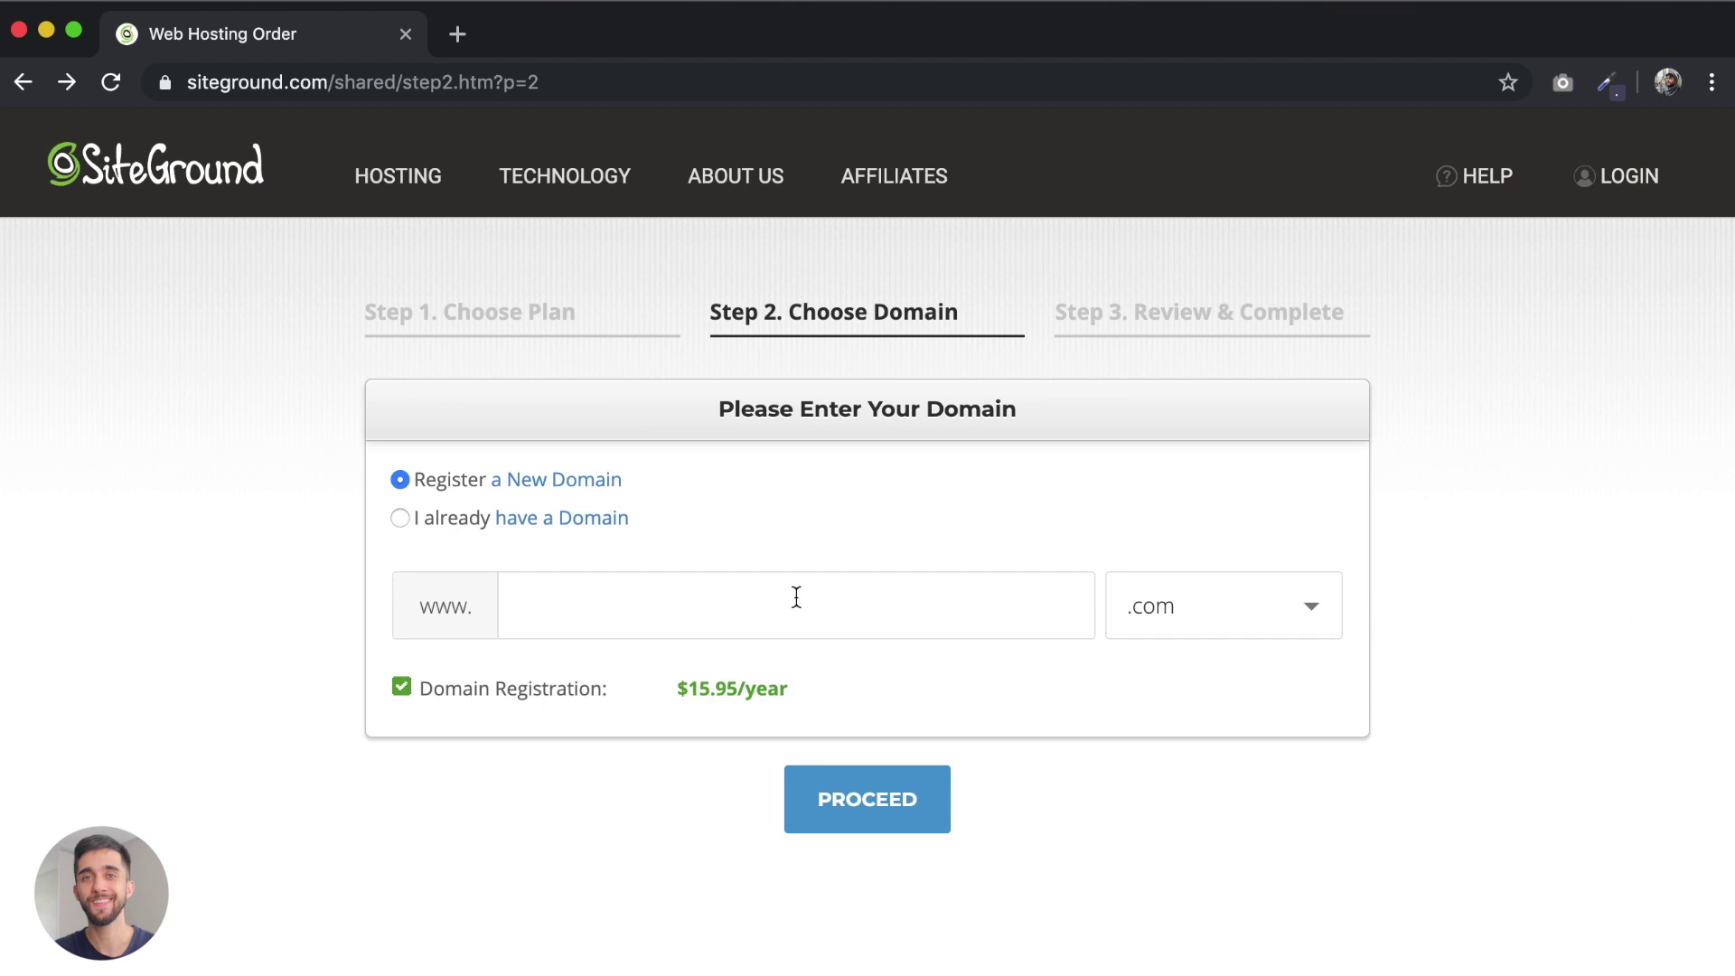
Step: Enter siteslucrativos as the new .com domain, check its yearly registration price, and proceed with the order
click(598, 604)
drag(676, 688, 784, 683)
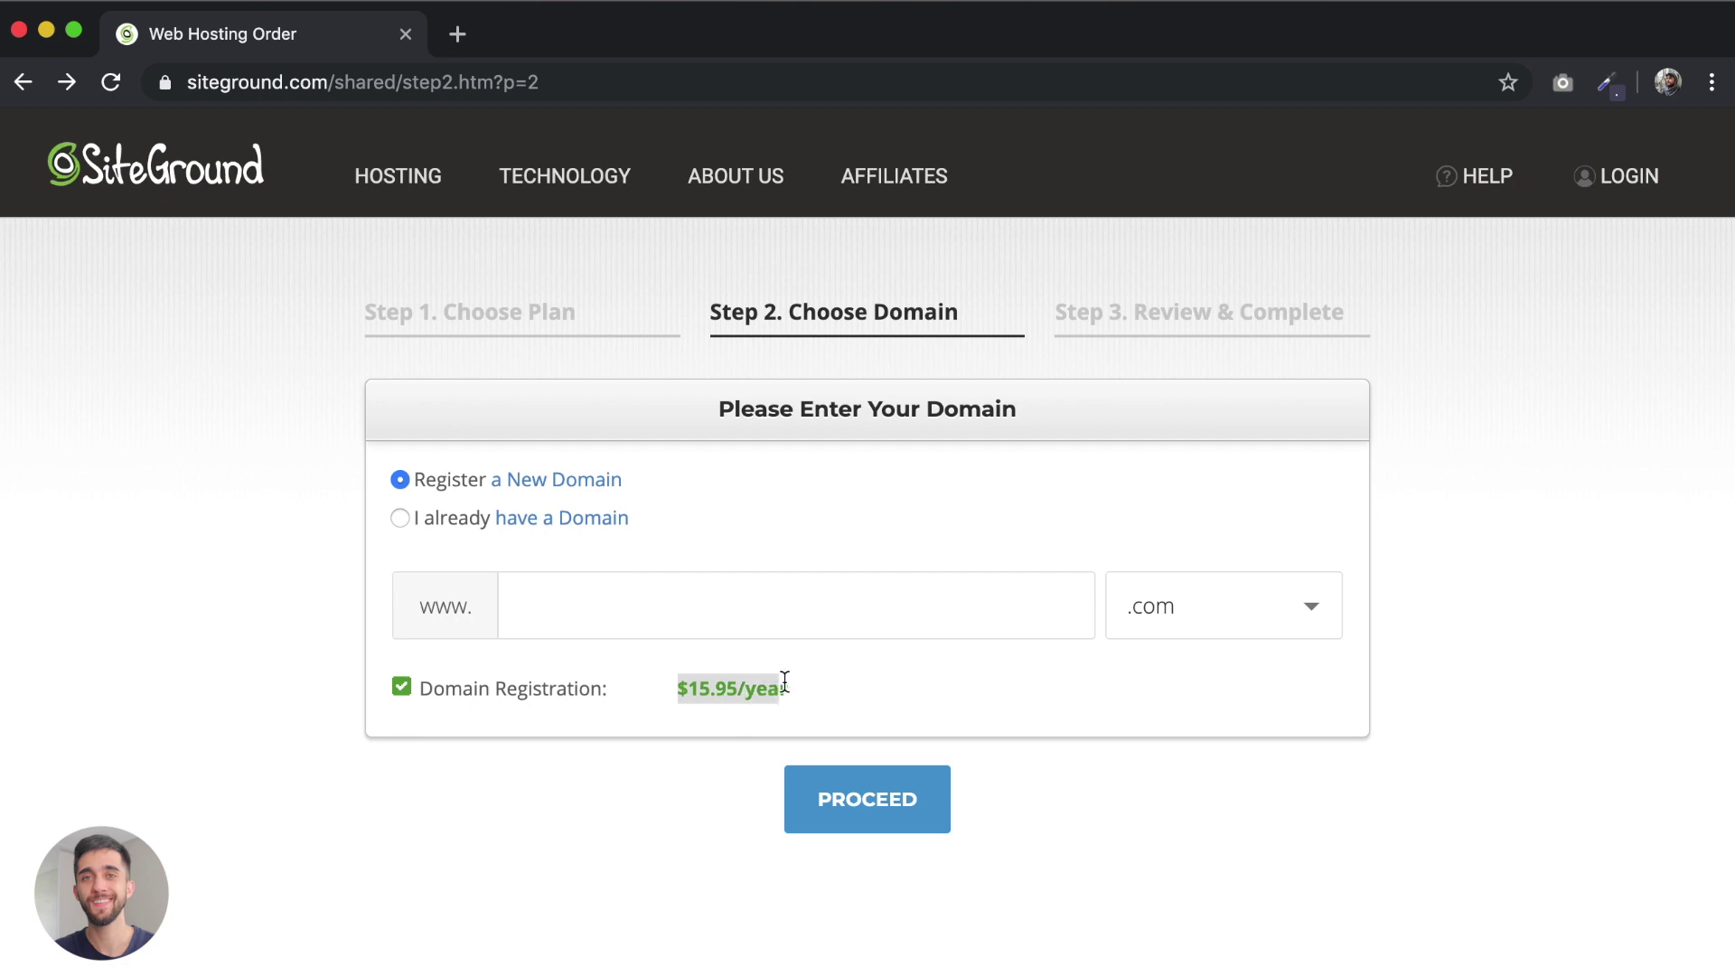
click(787, 678)
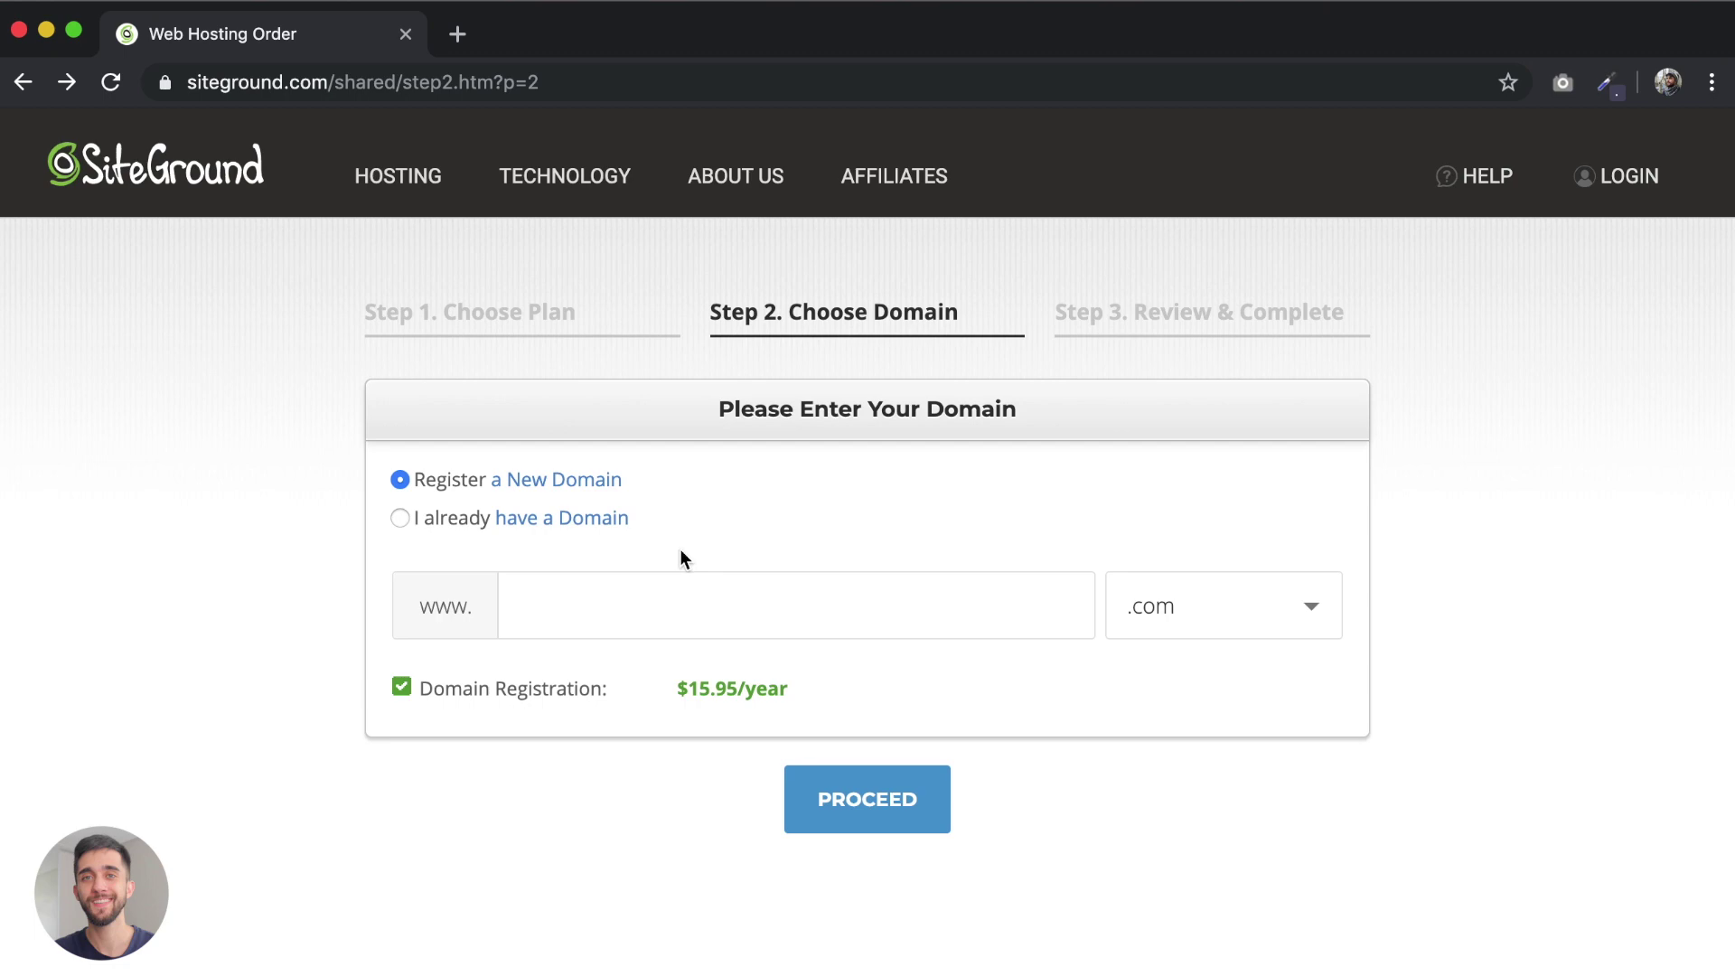
click(565, 623)
text(siteslucrativos)
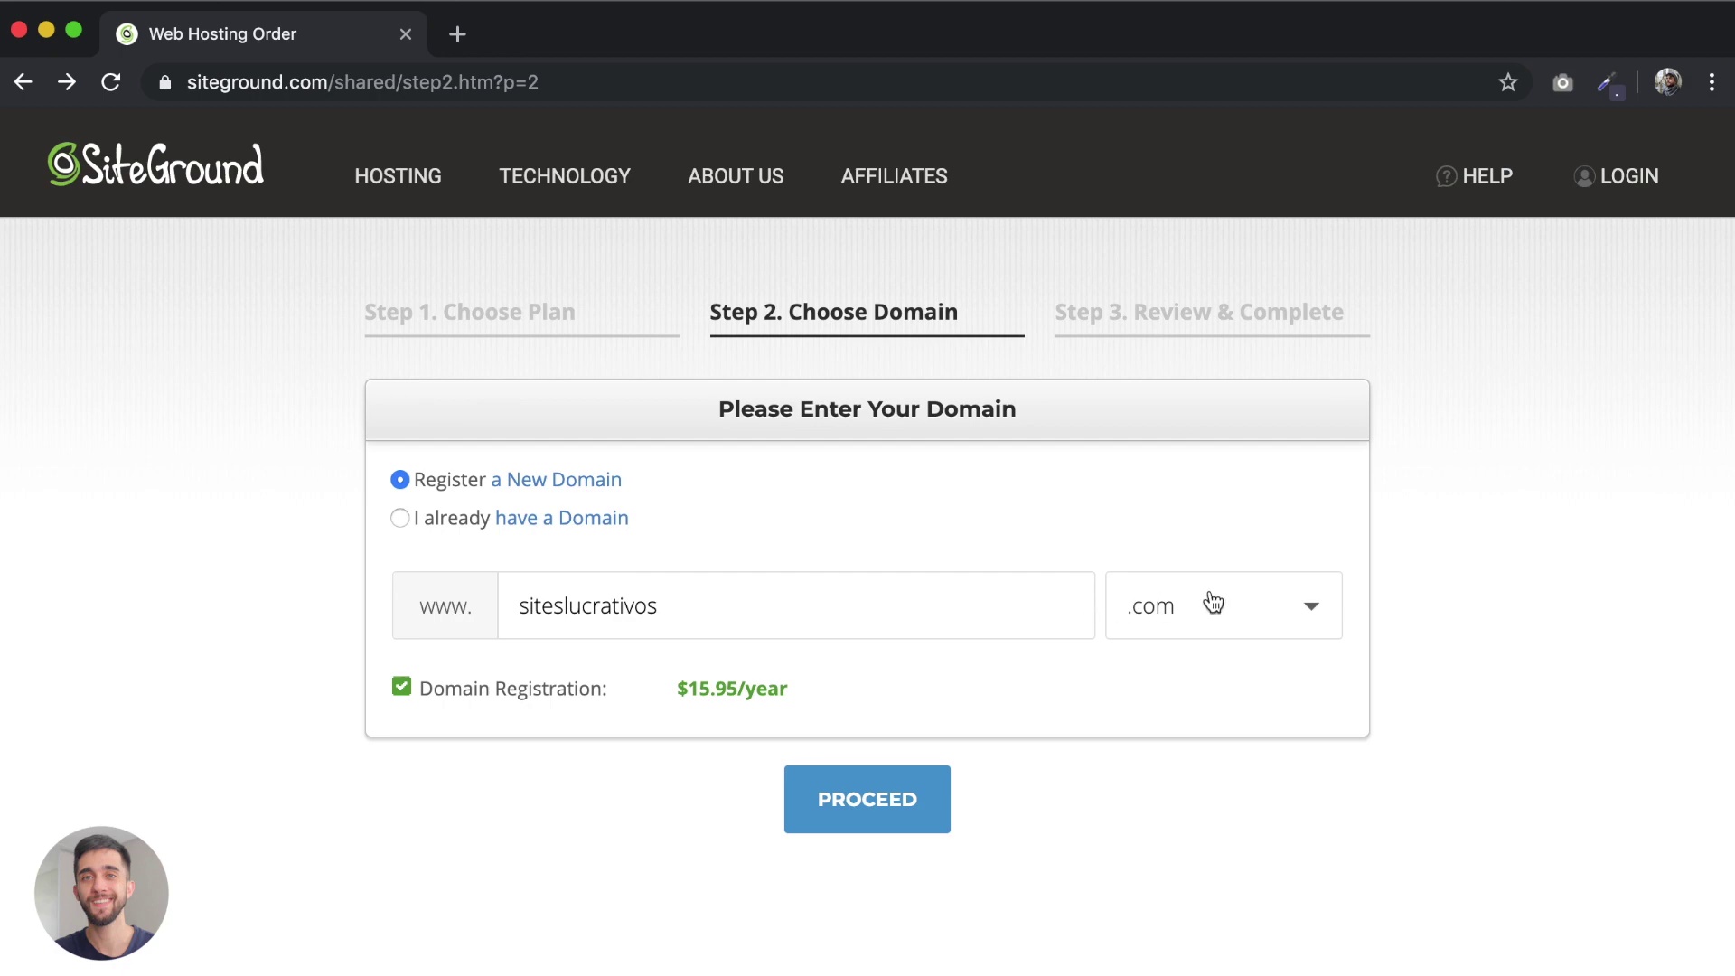
click(880, 809)
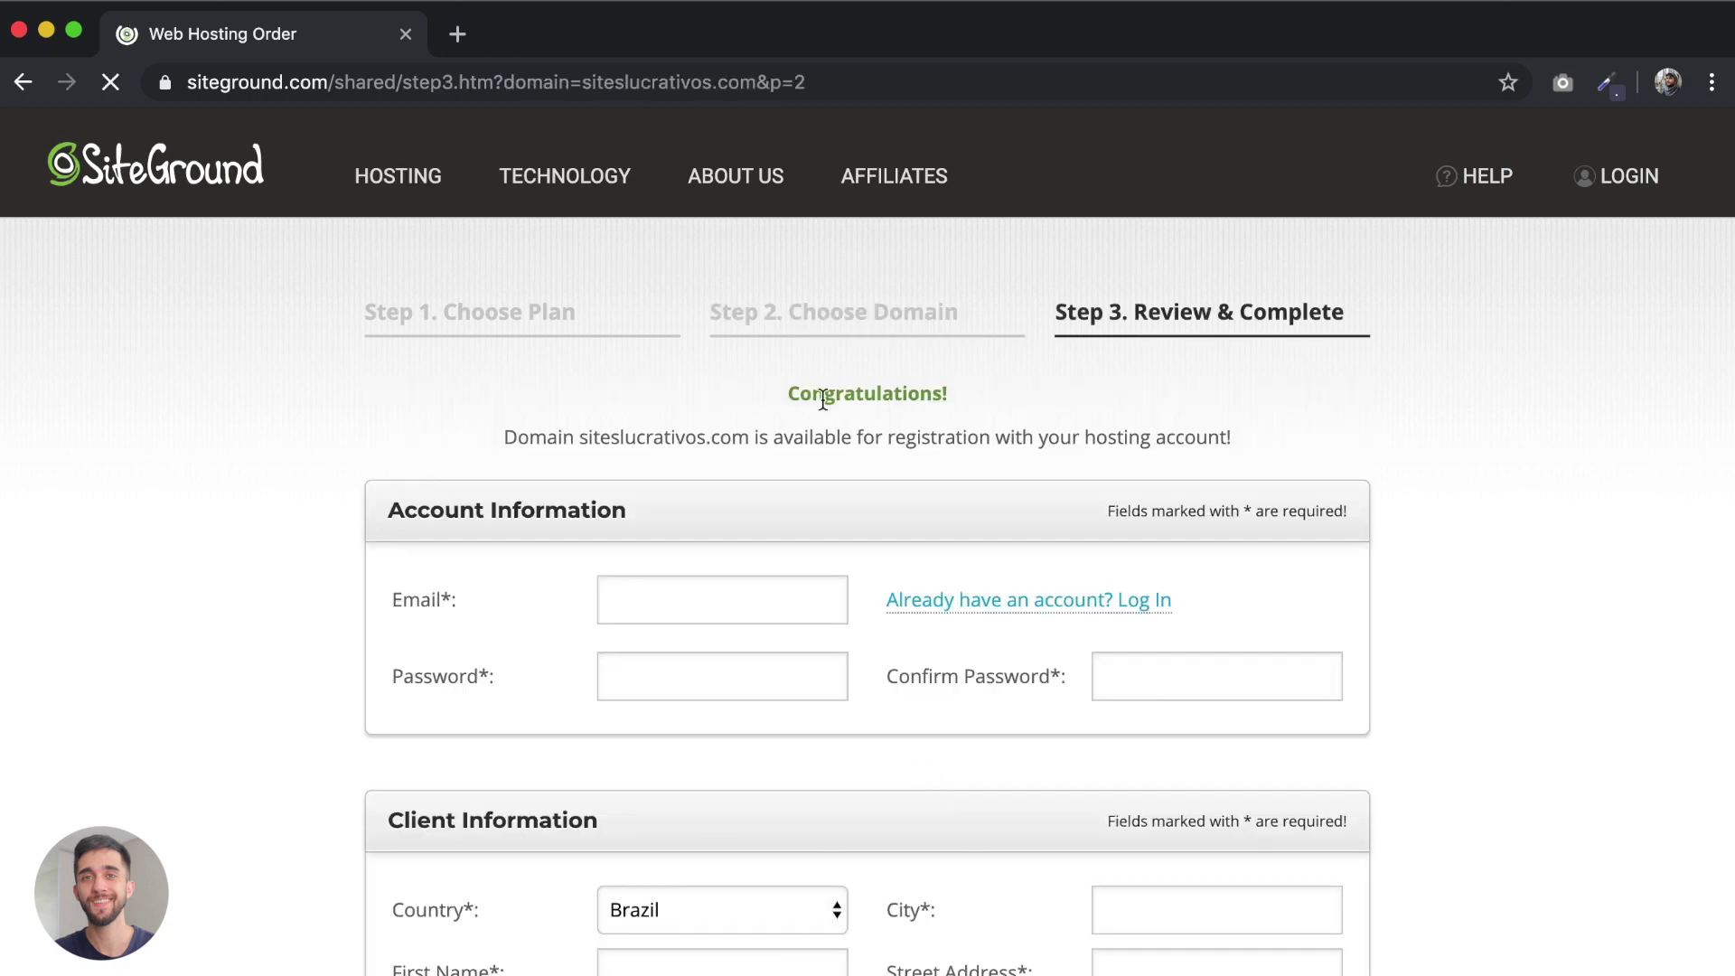
Step: Review the domain availability message and the account, client, payment and purchase information sections of the order form
drag(883, 384, 947, 394)
click(903, 397)
double_click(583, 440)
click(583, 442)
scroll(743, 685, down, 3)
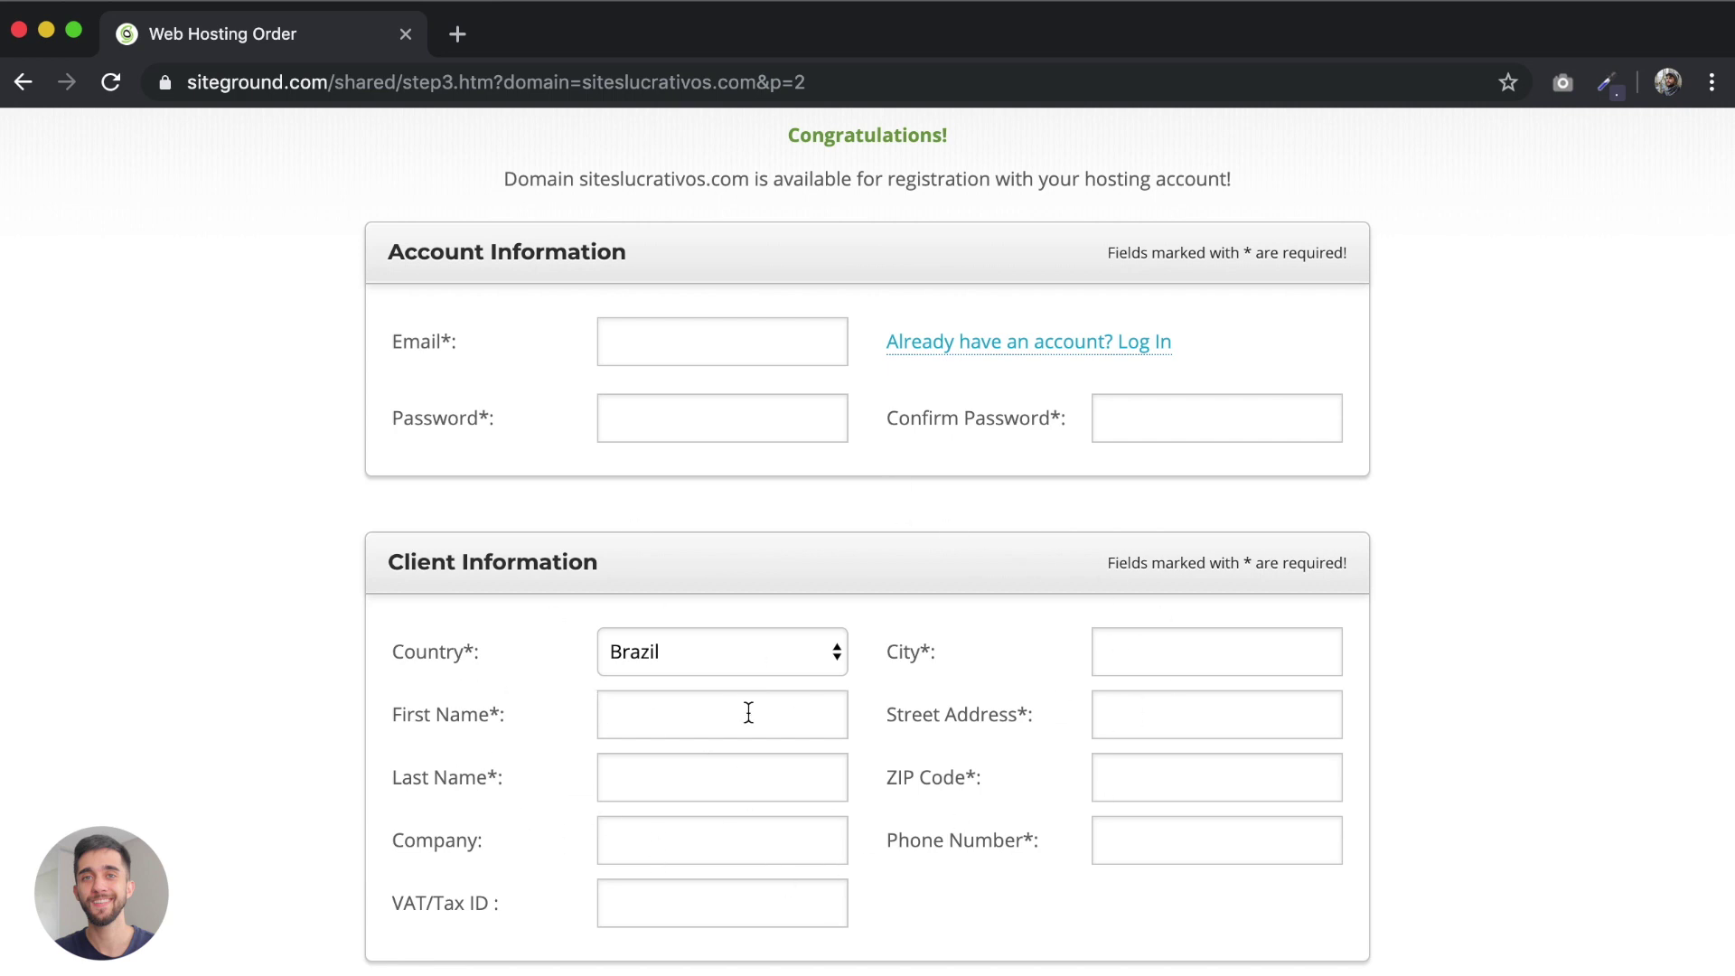
scroll(783, 691, down, 1)
scroll(782, 698, down, 3)
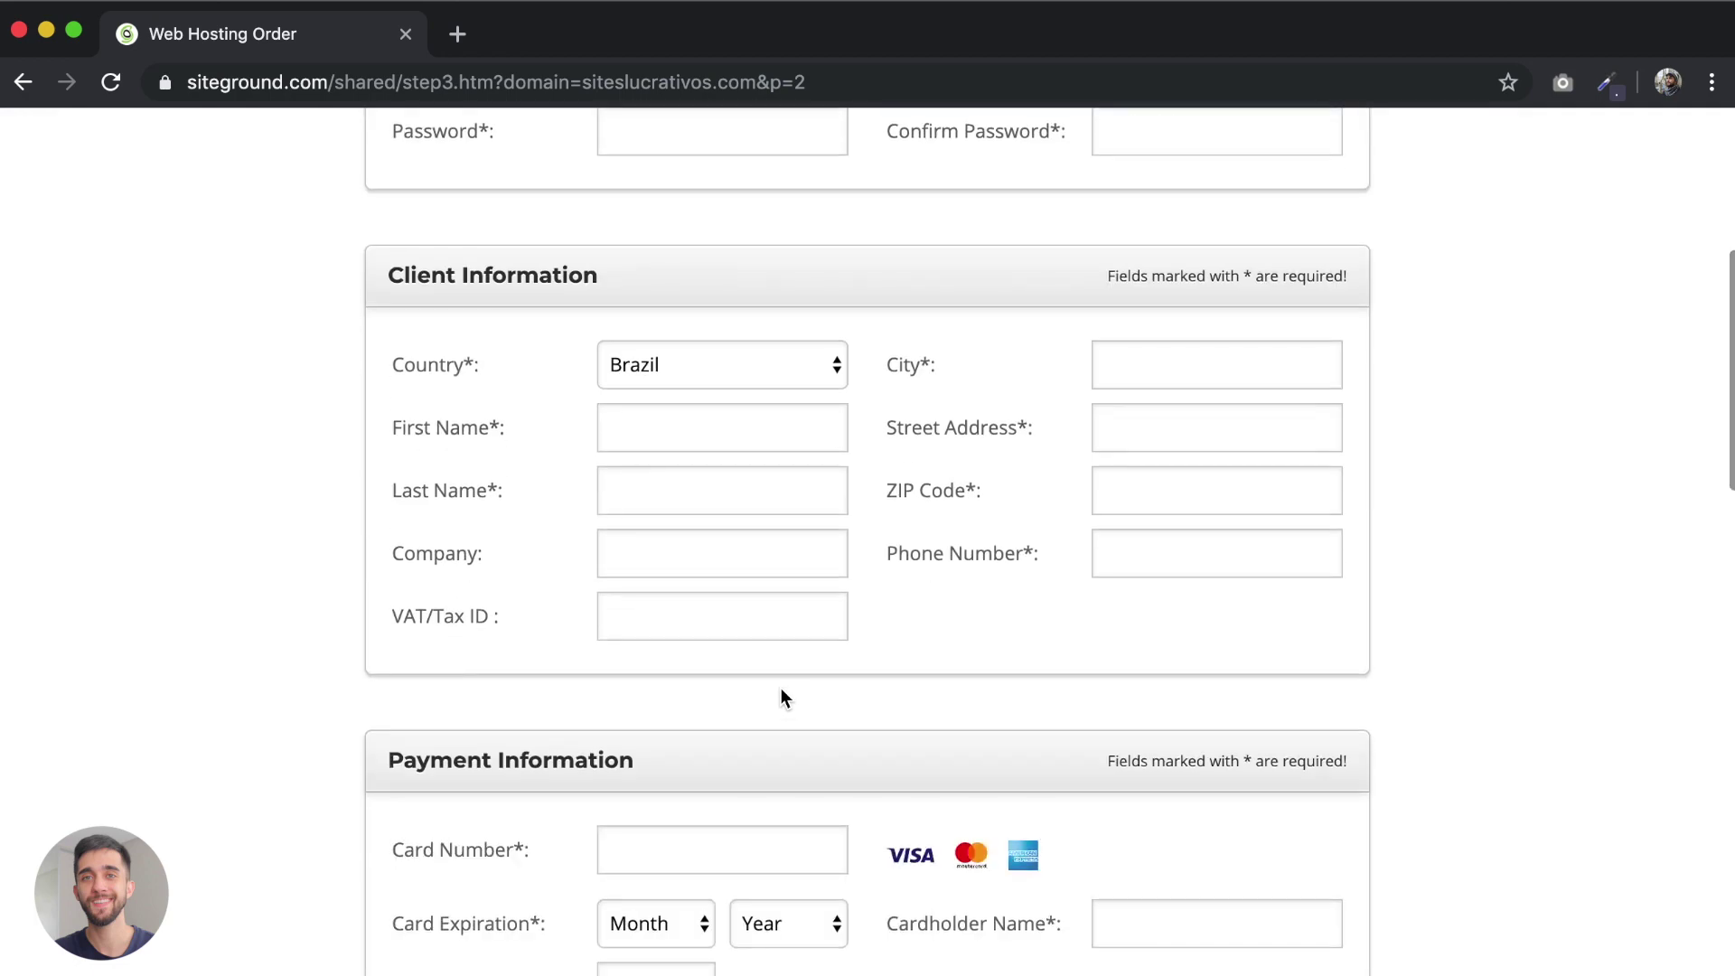
scroll(801, 554, up, 1)
scroll(866, 566, down, 9)
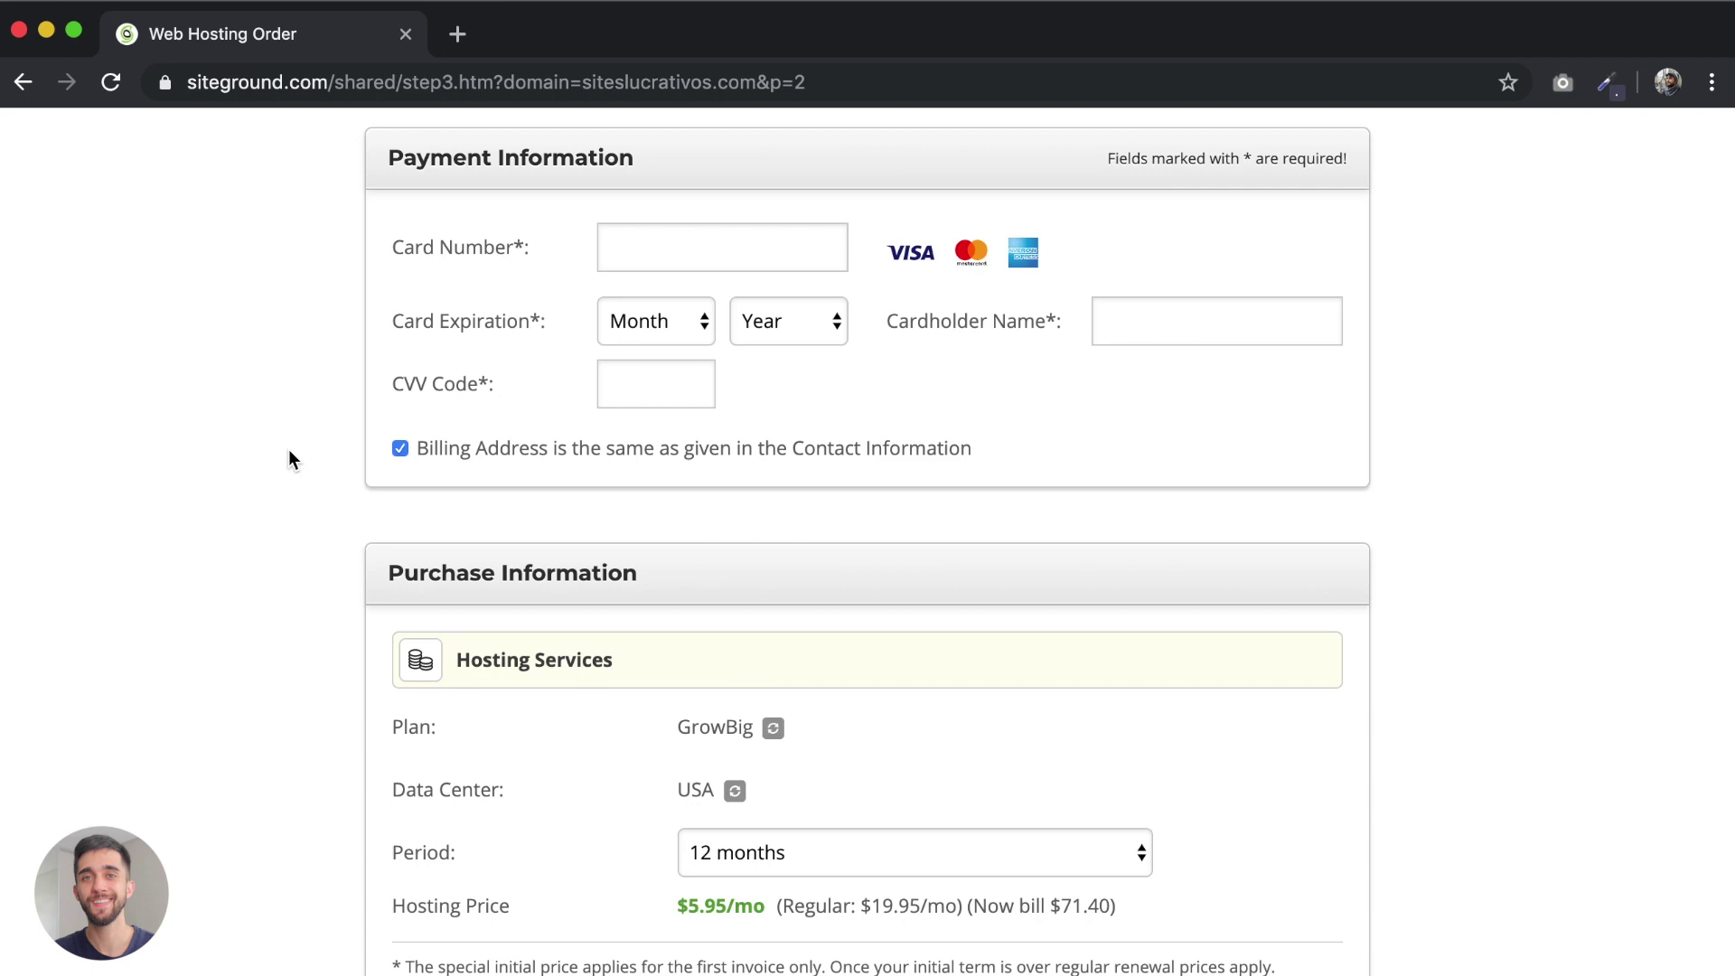
scroll(289, 448, up, 9)
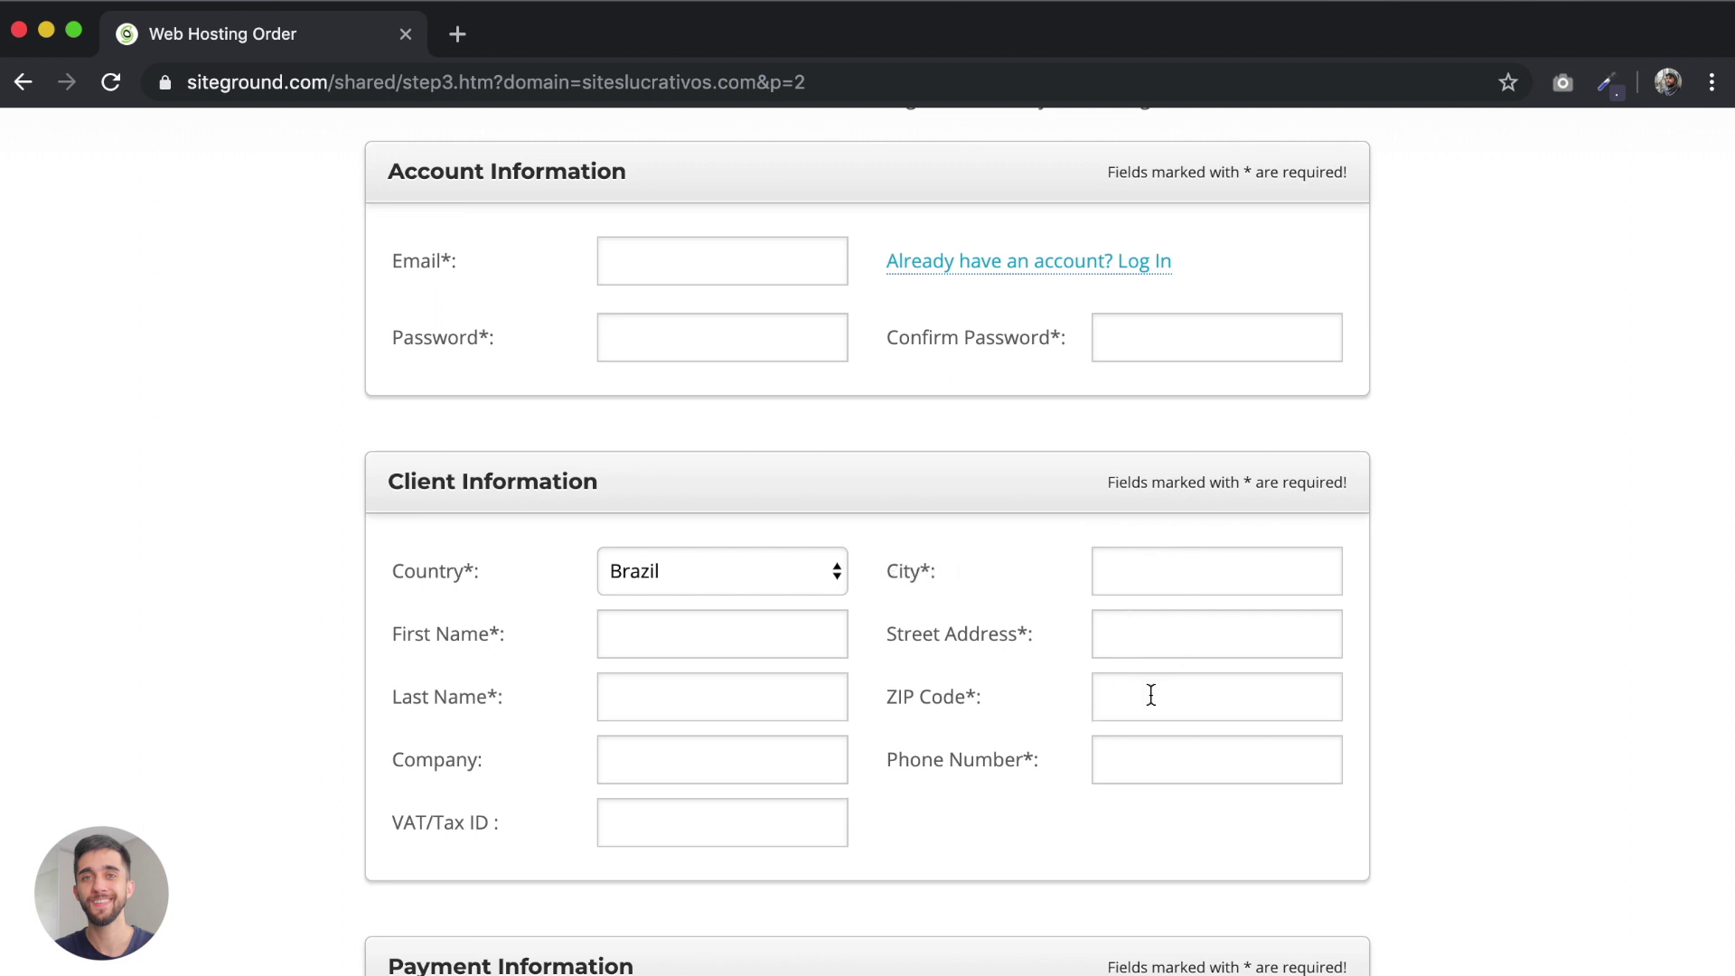
scroll(759, 696, down, 5)
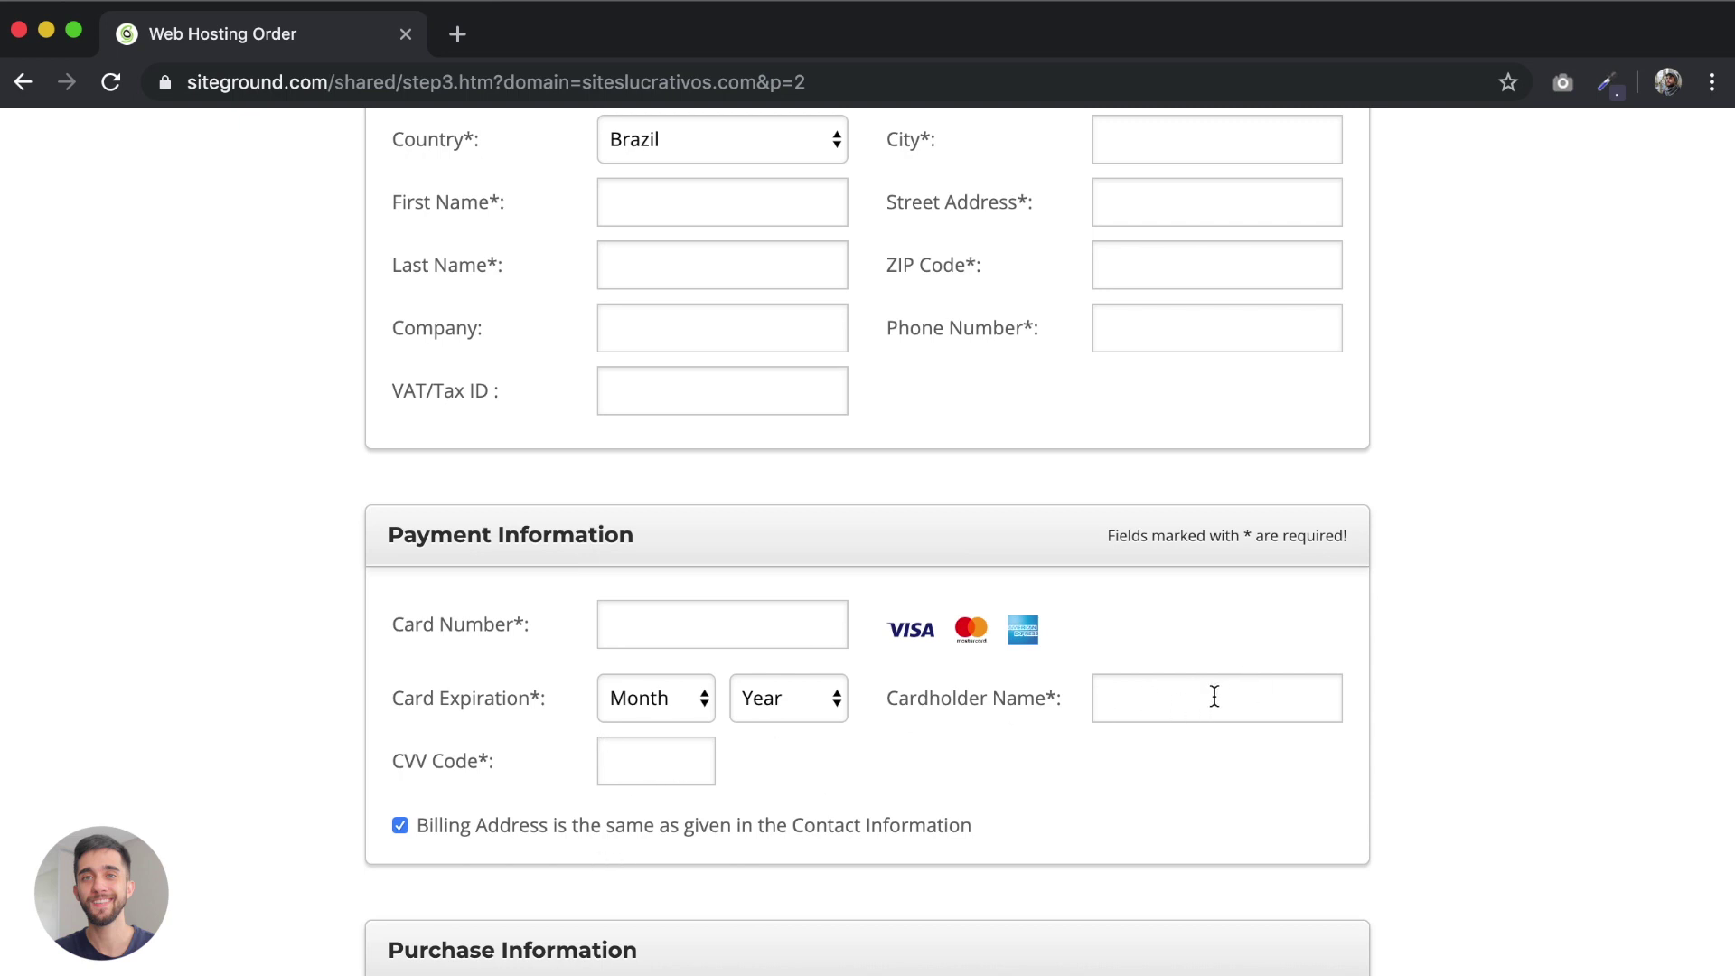
scroll(1136, 595, down, 6)
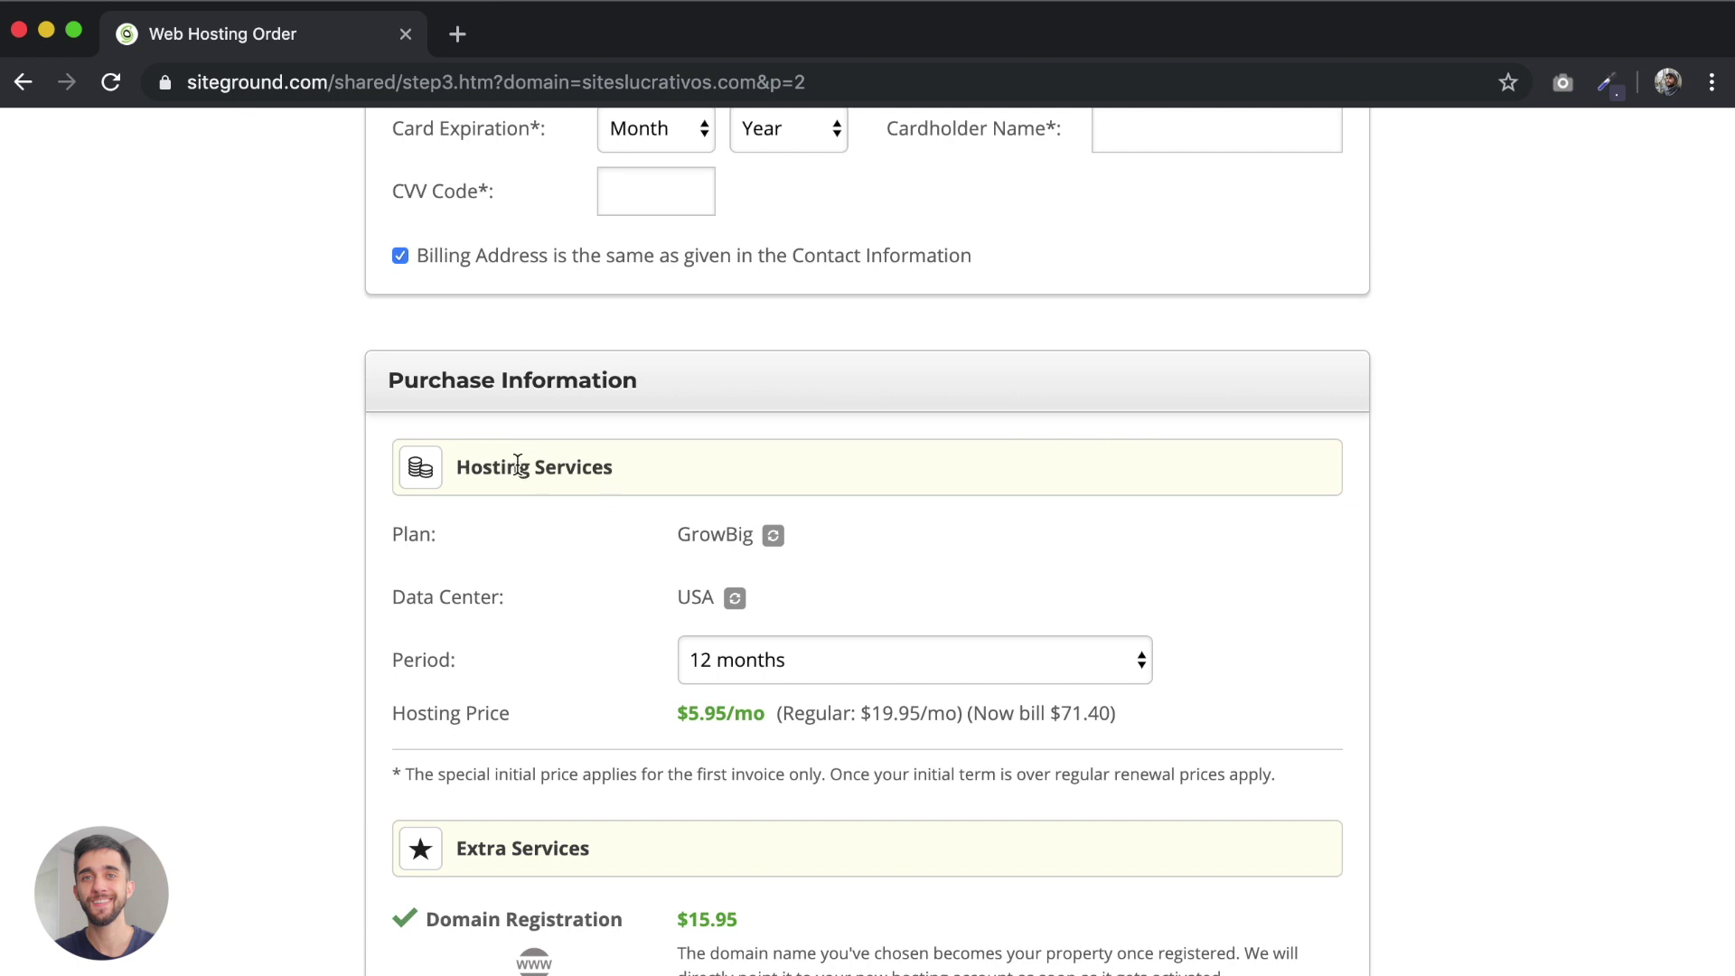
Step: Change the plan to StartUp Hosting Plan and choose USA as the data center
click(773, 535)
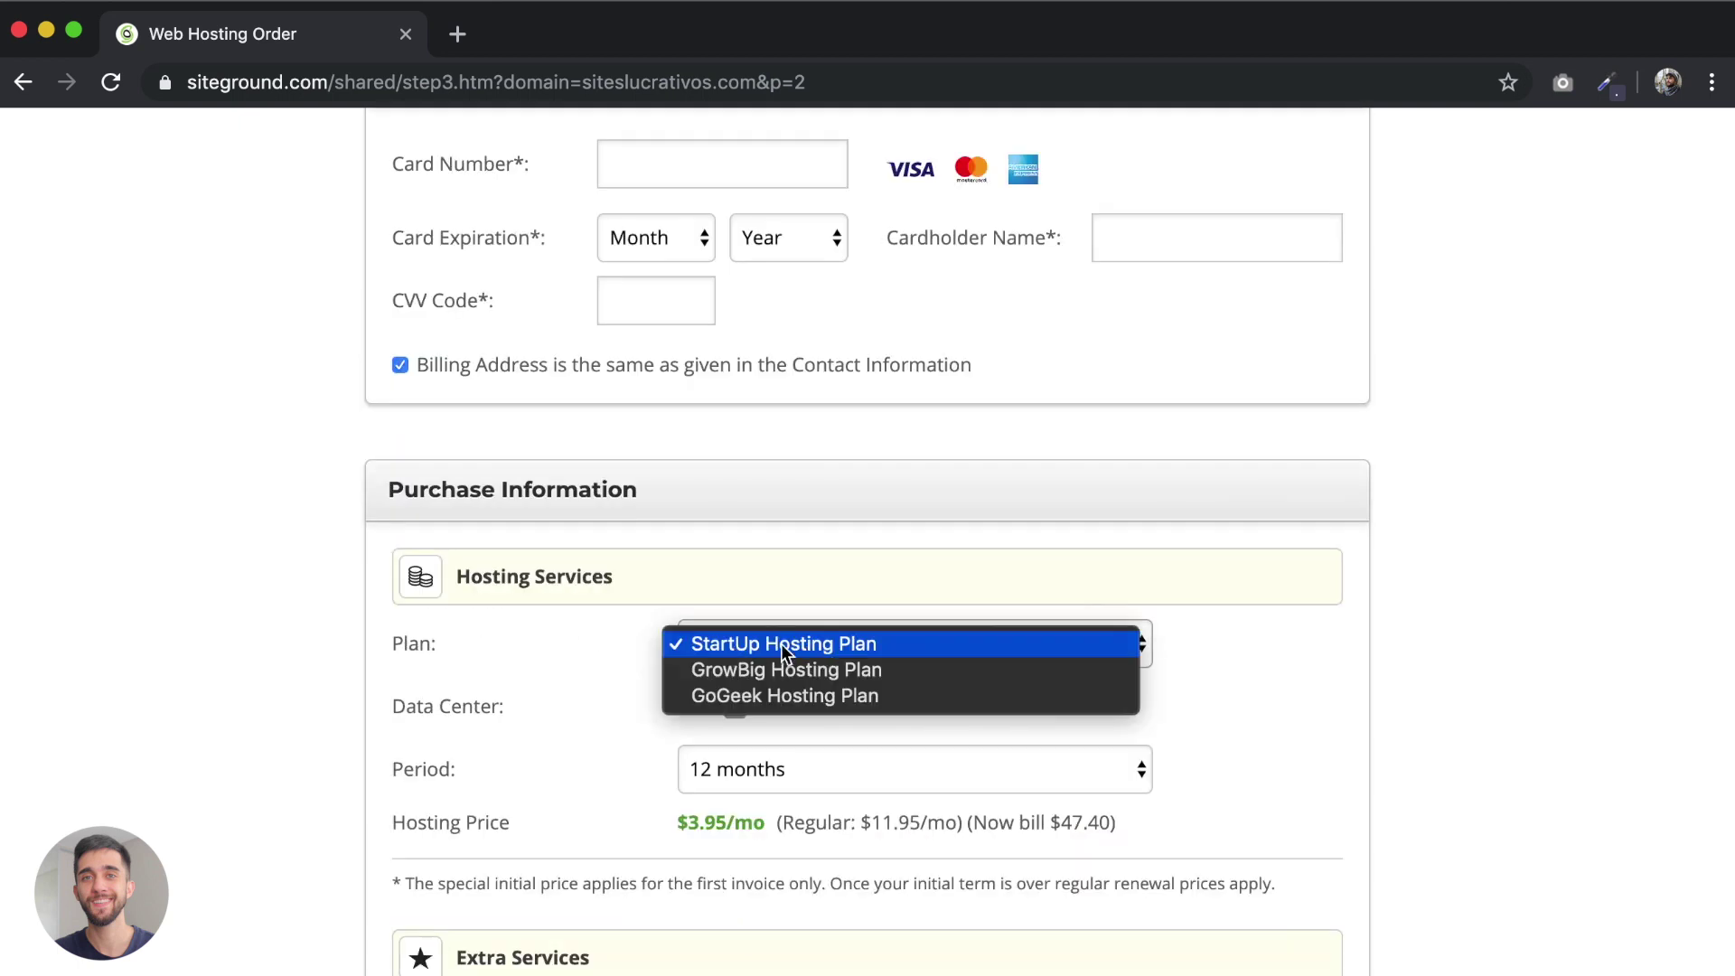
click(746, 652)
click(734, 706)
click(746, 710)
click(750, 713)
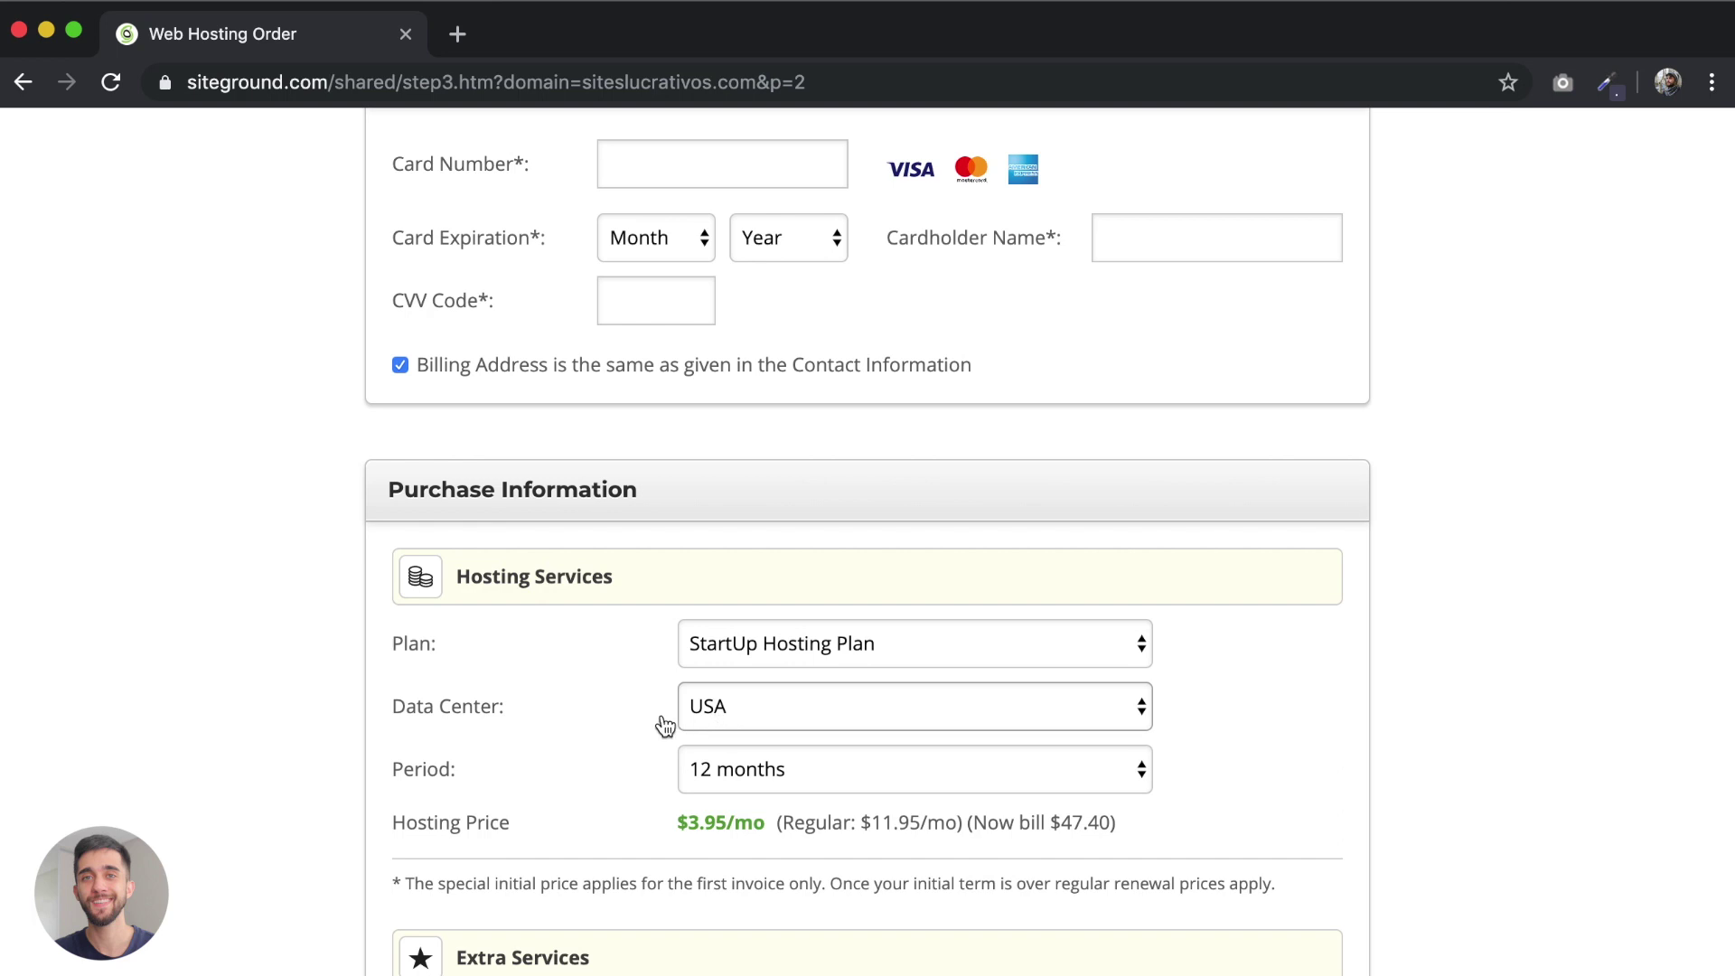
Step: Choose 12 months as the hosting period
scroll(637, 719, down, 3)
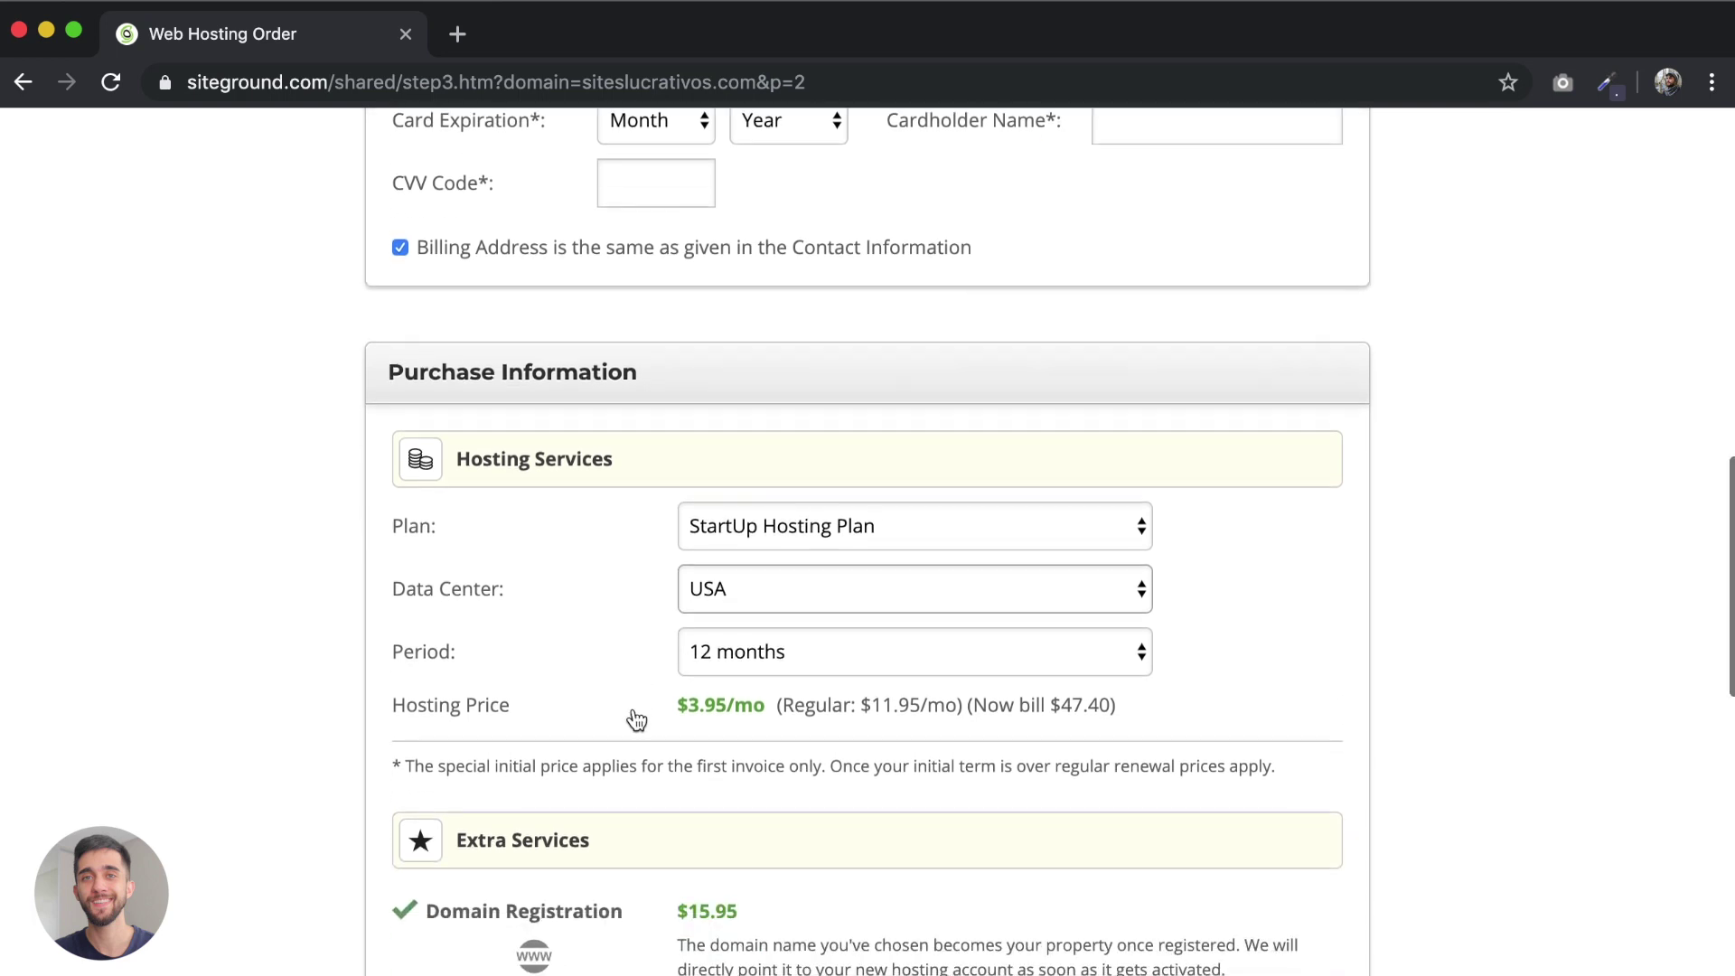
click(729, 648)
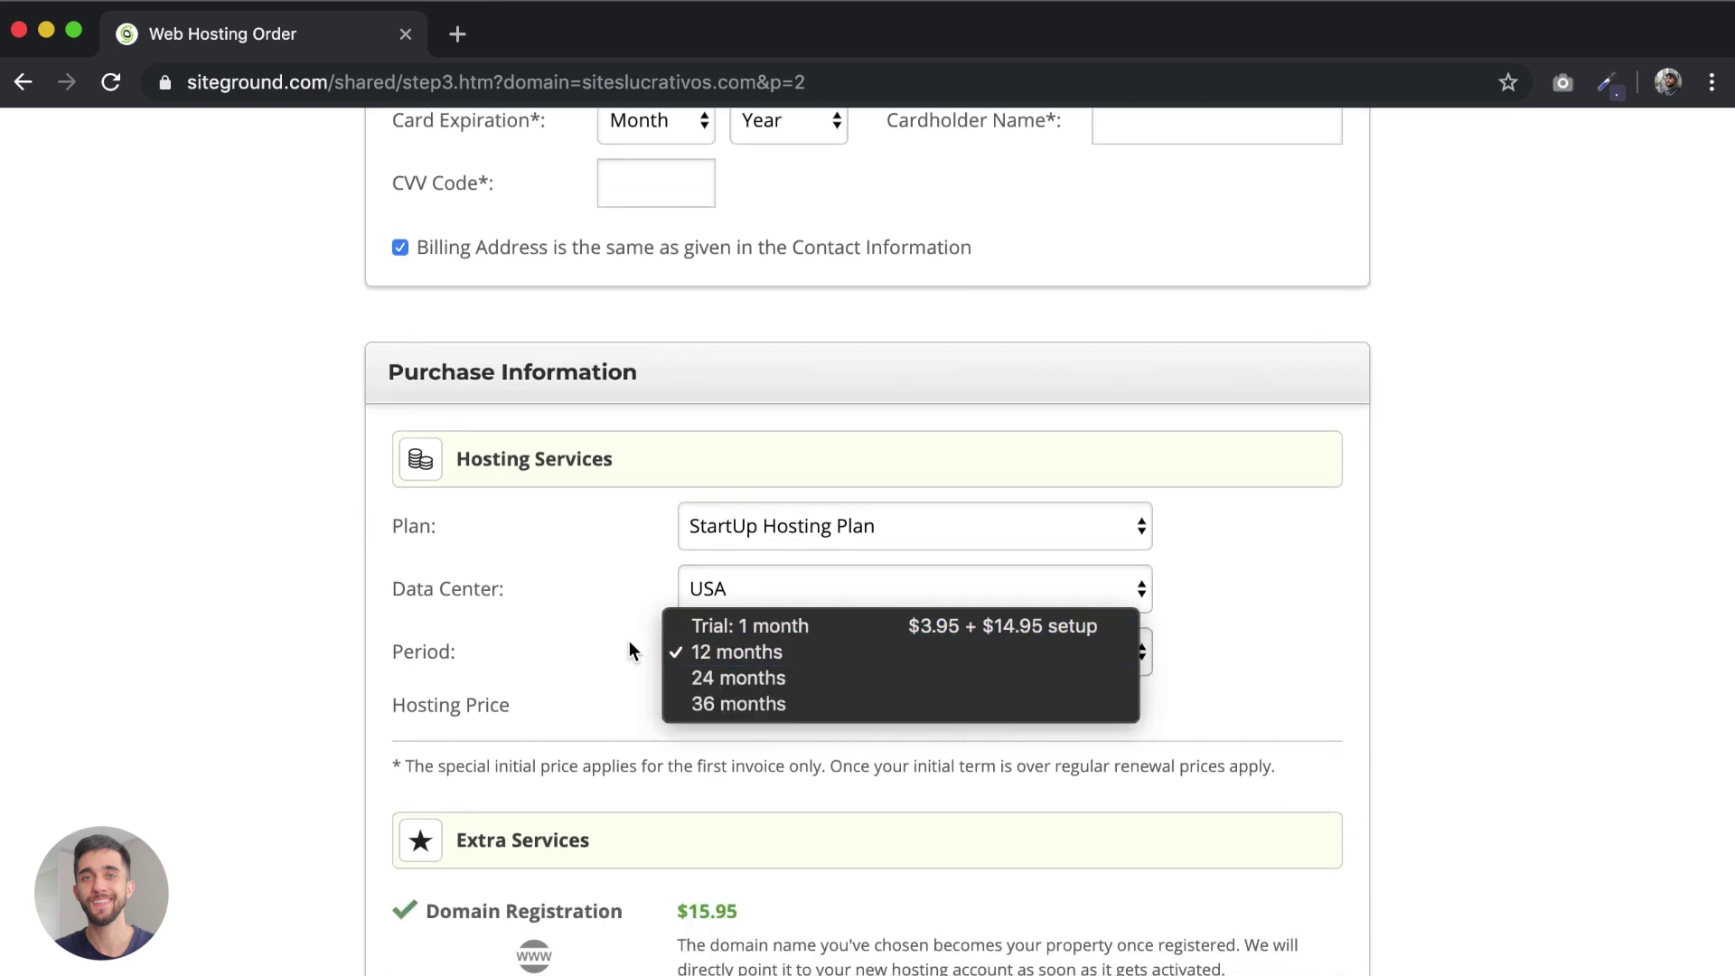
click(732, 651)
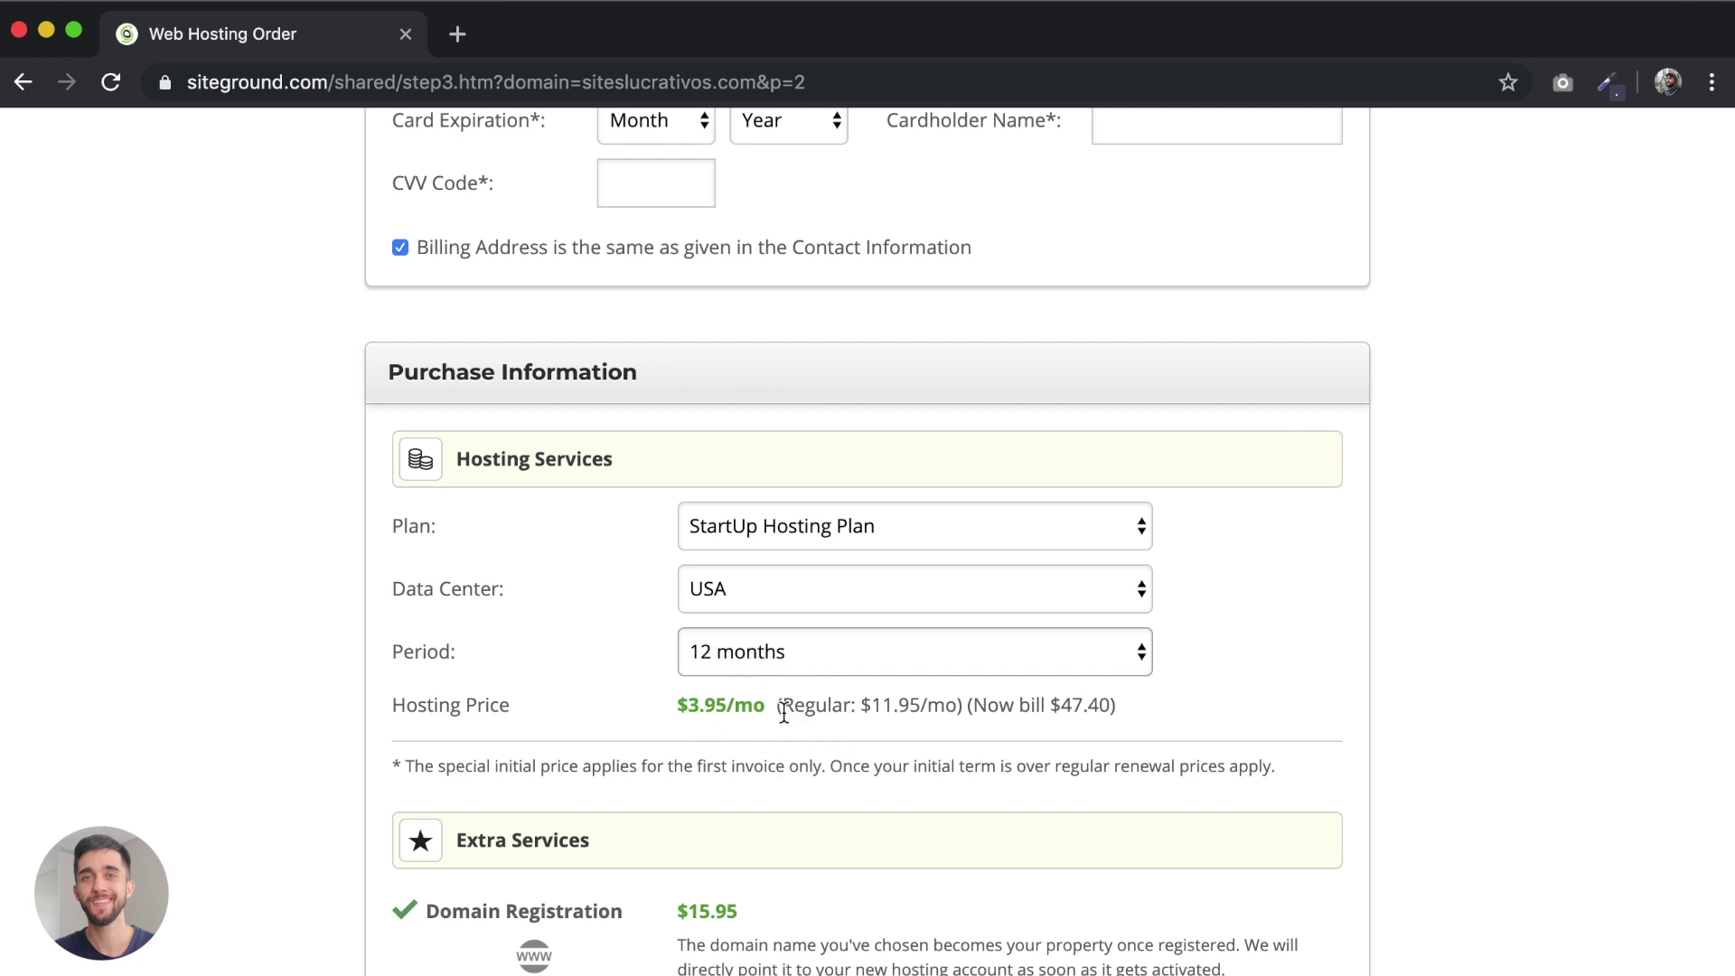
Step: Examine the monthly hosting price and the amount billed now for the 12-month period
drag(677, 706, 757, 698)
click(1066, 703)
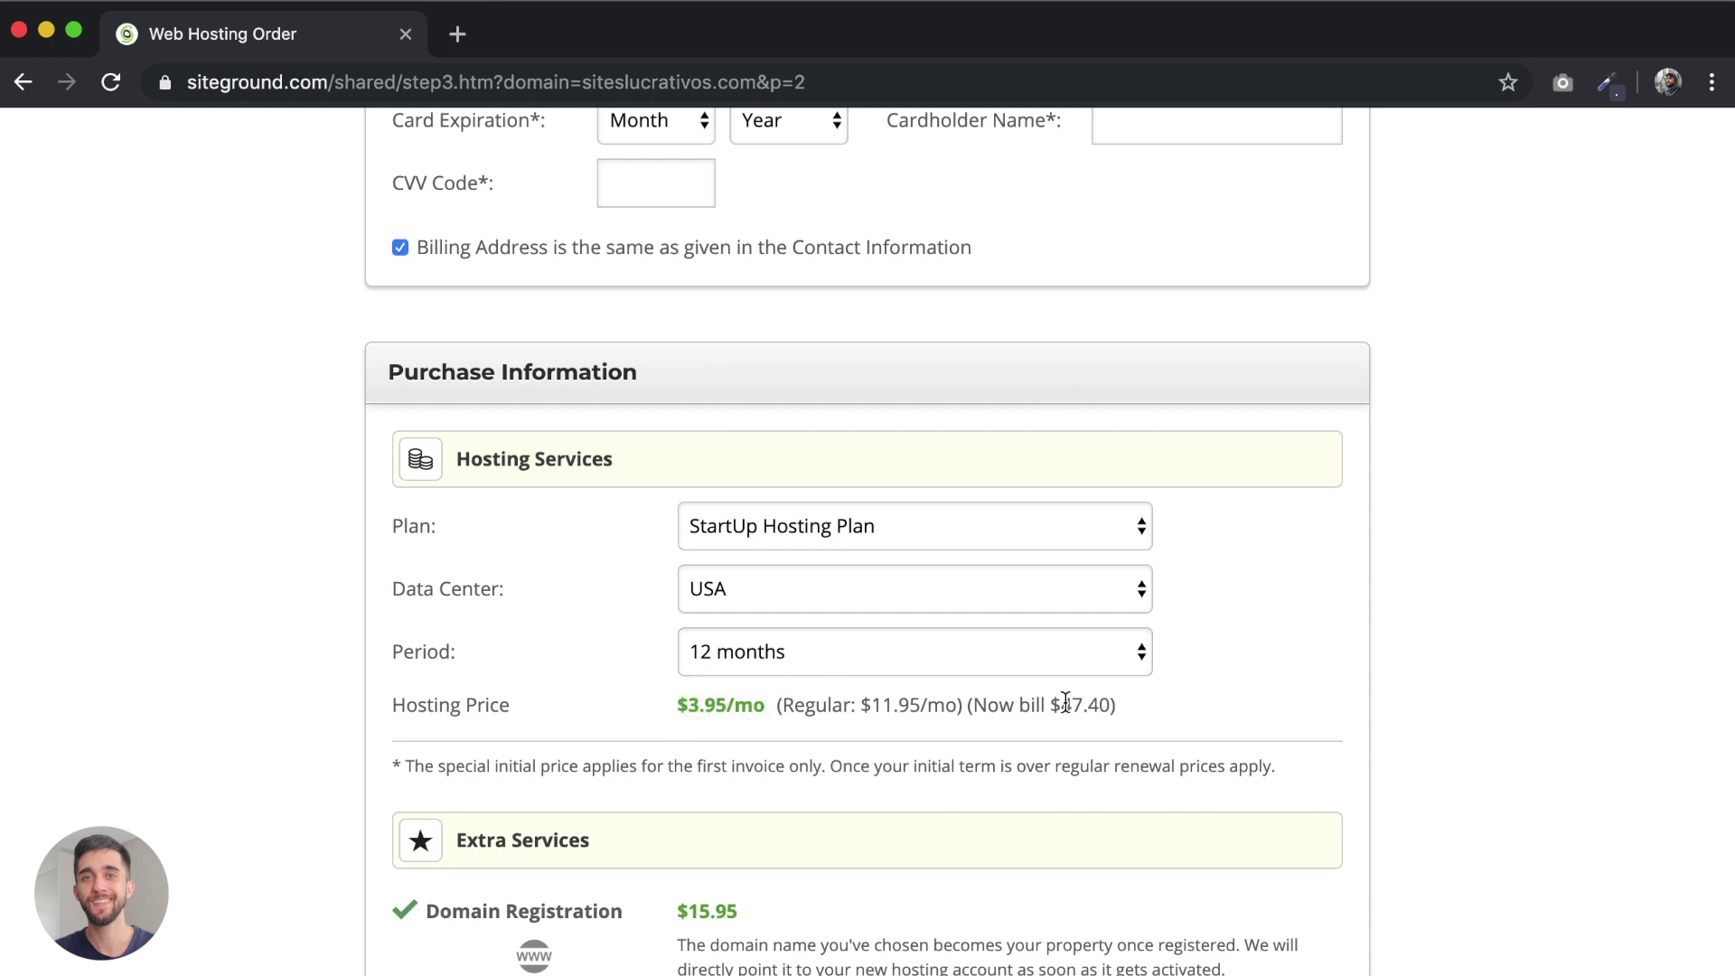
drag(1053, 705, 1109, 705)
click(1124, 712)
drag(968, 705, 1120, 706)
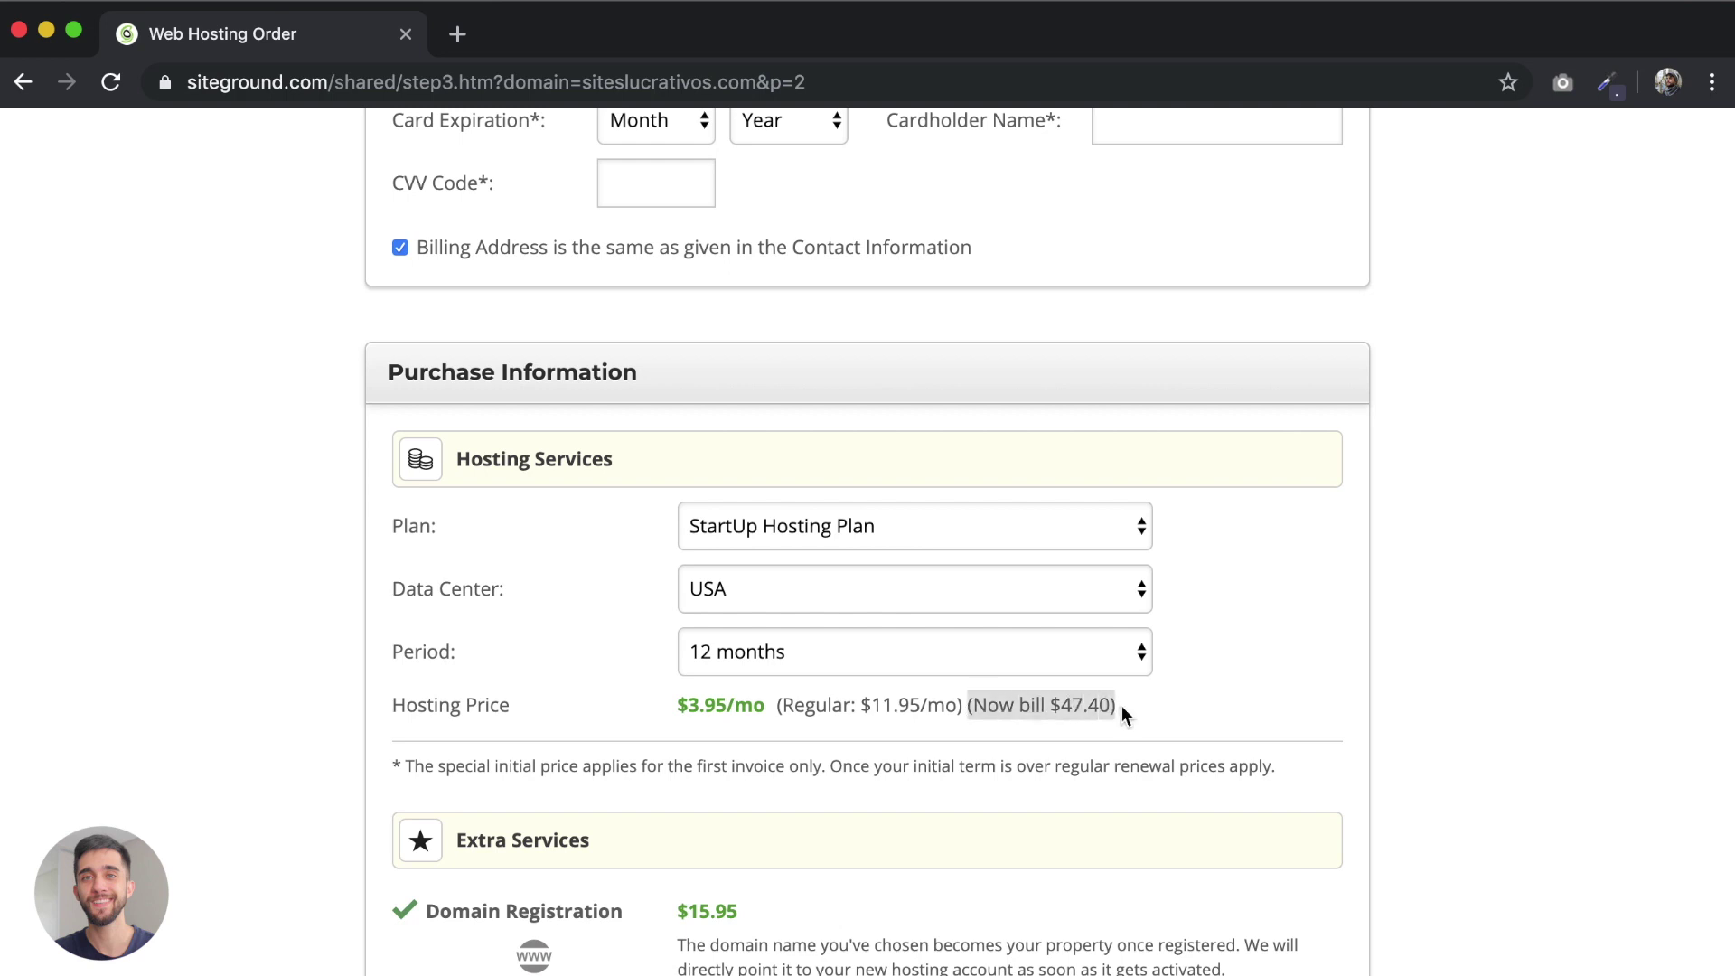
click(1108, 706)
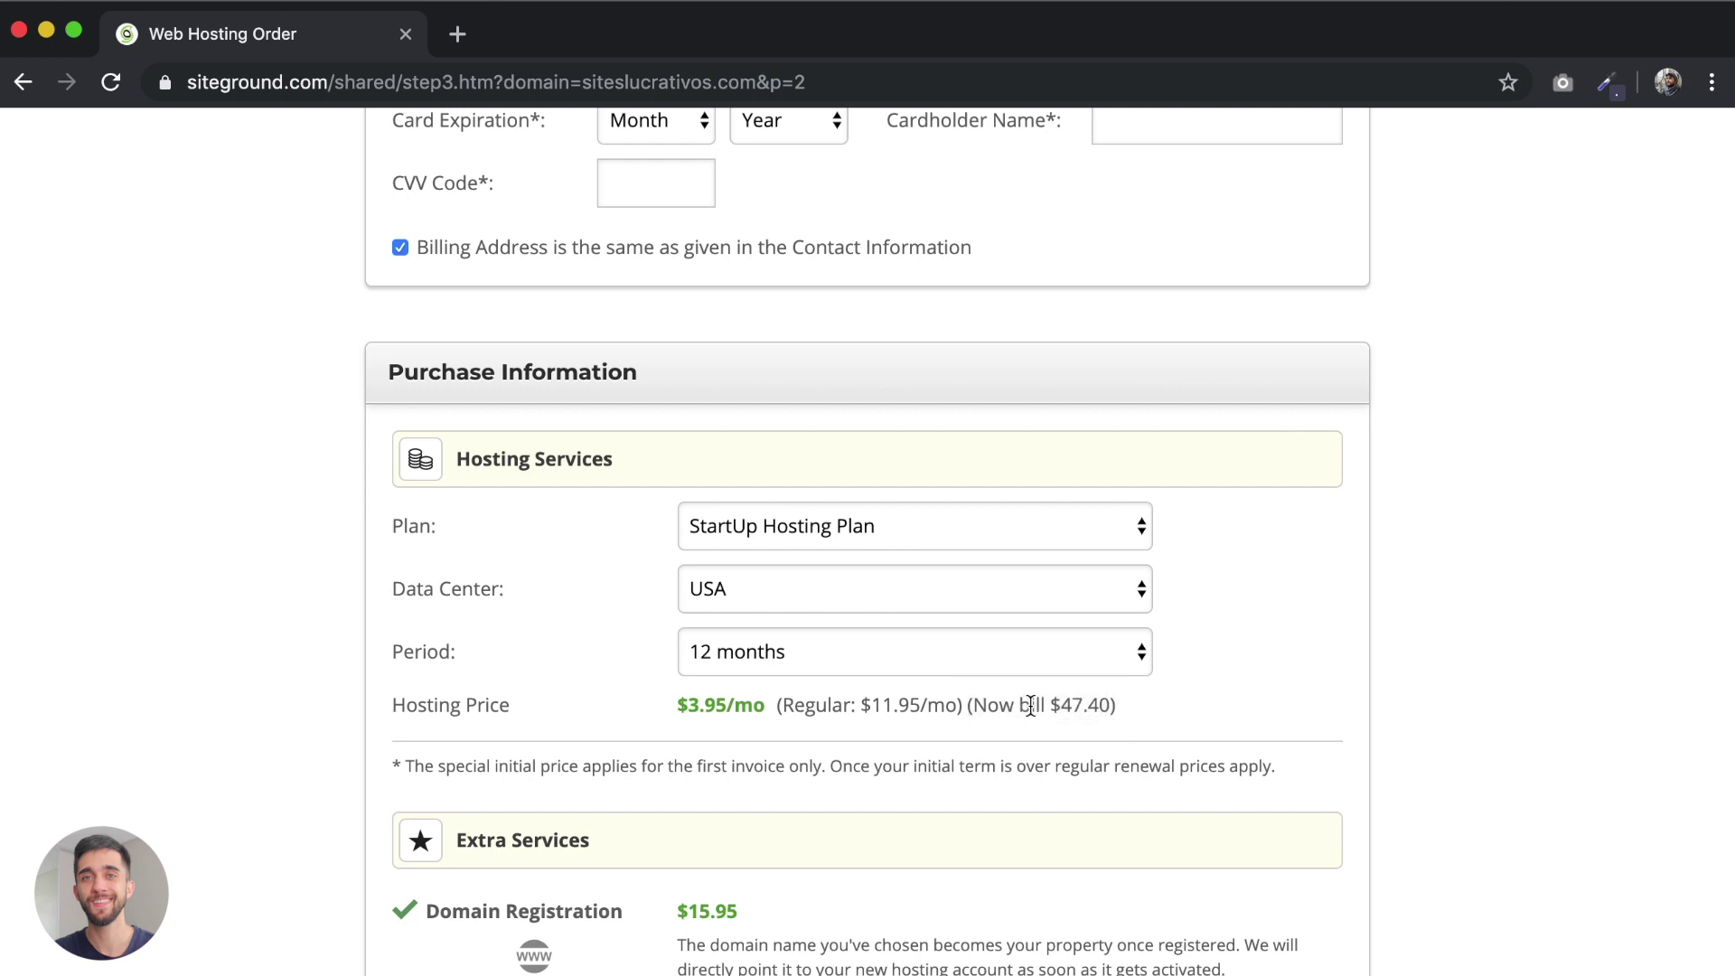
drag(1052, 703, 1117, 705)
click(1111, 706)
click(750, 660)
click(749, 660)
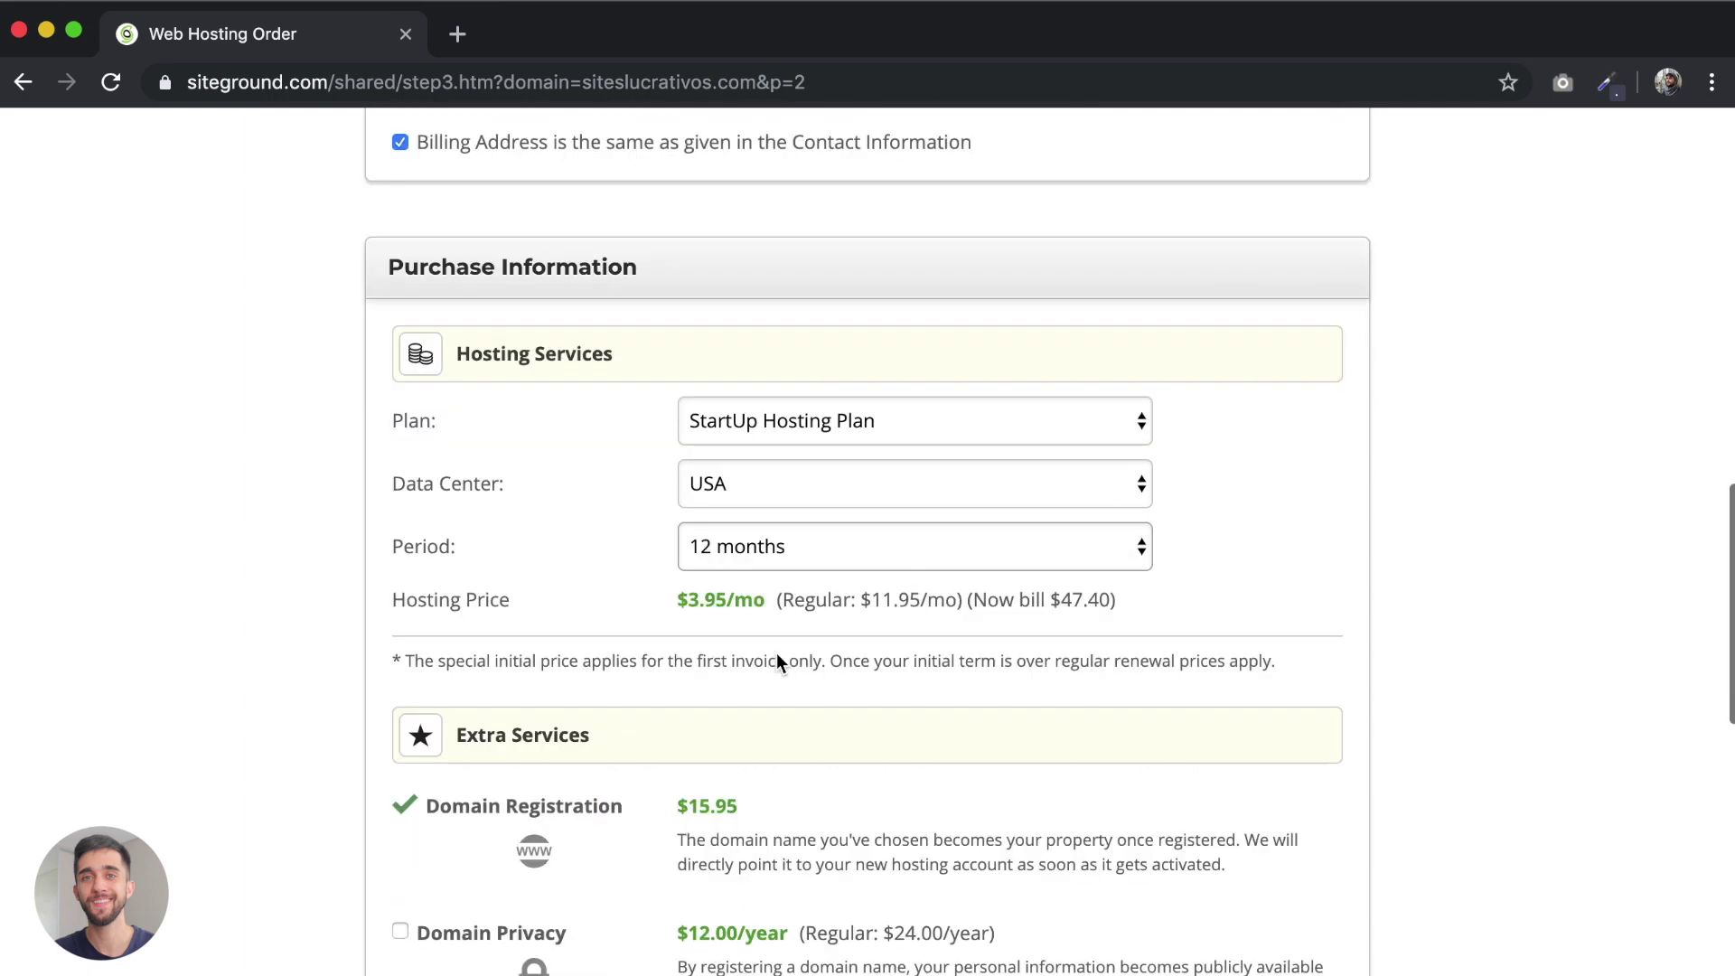
Step: Submit the payment for the hosting order without adding Domain Privacy or SG Site Scanner
scroll(776, 659, down, 3)
drag(676, 606, 748, 607)
click(749, 607)
scroll(716, 635, down, 2)
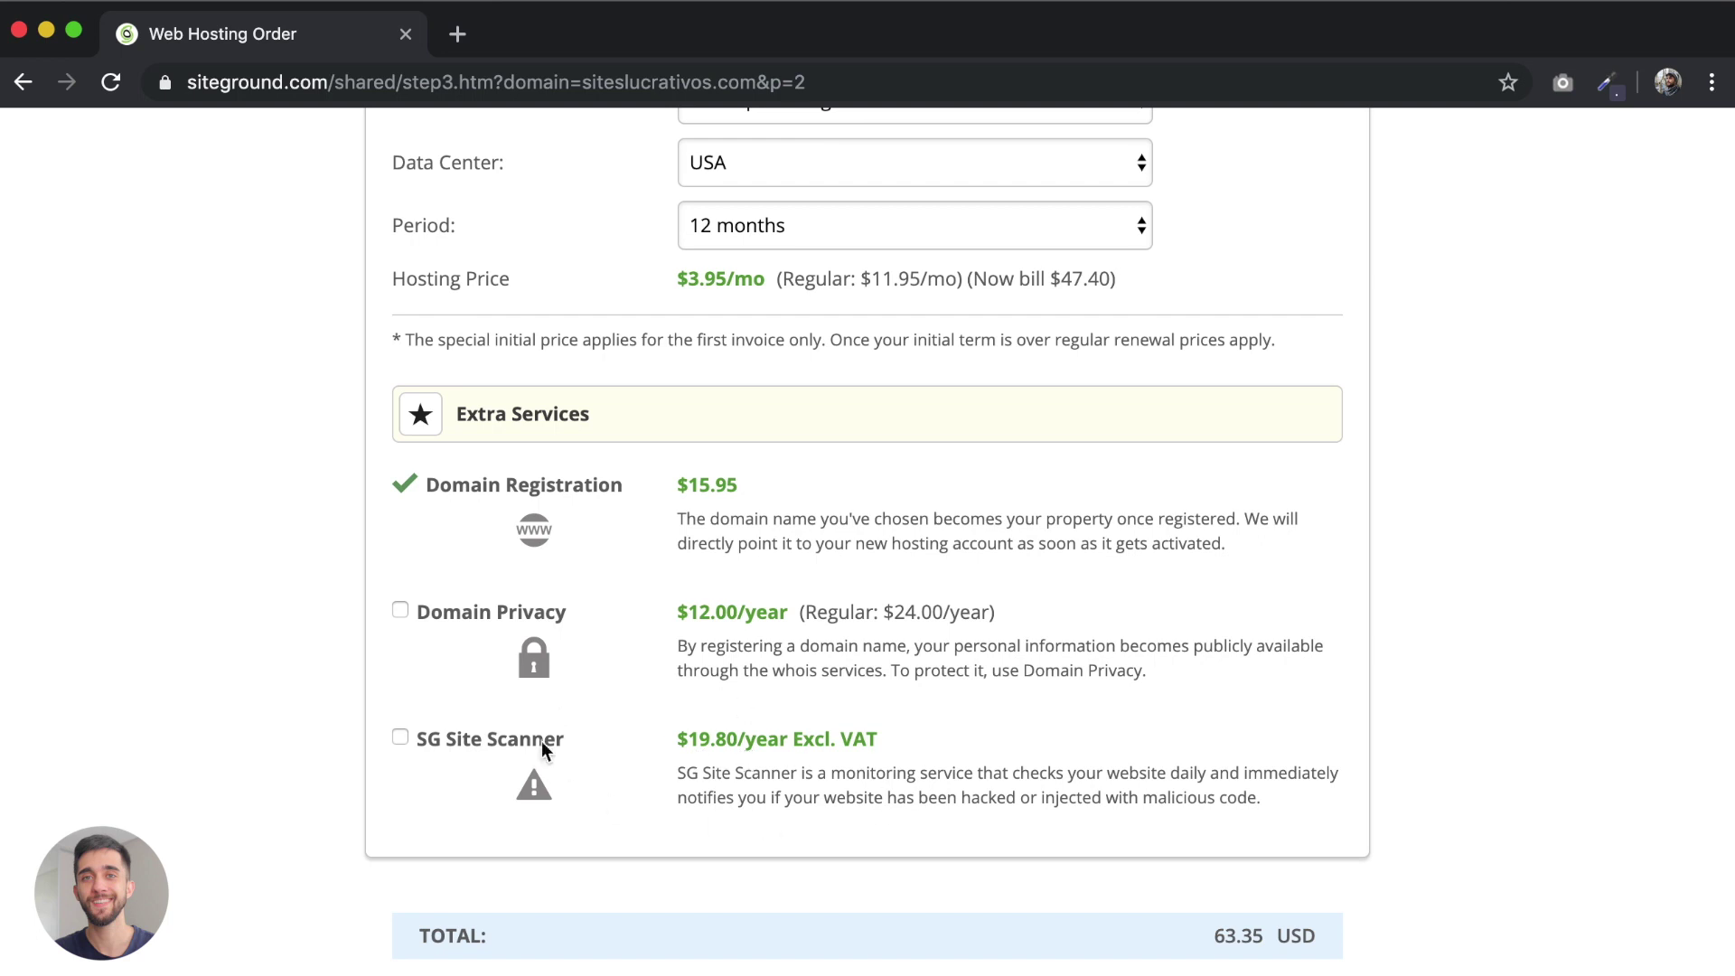
scroll(739, 759, down, 3)
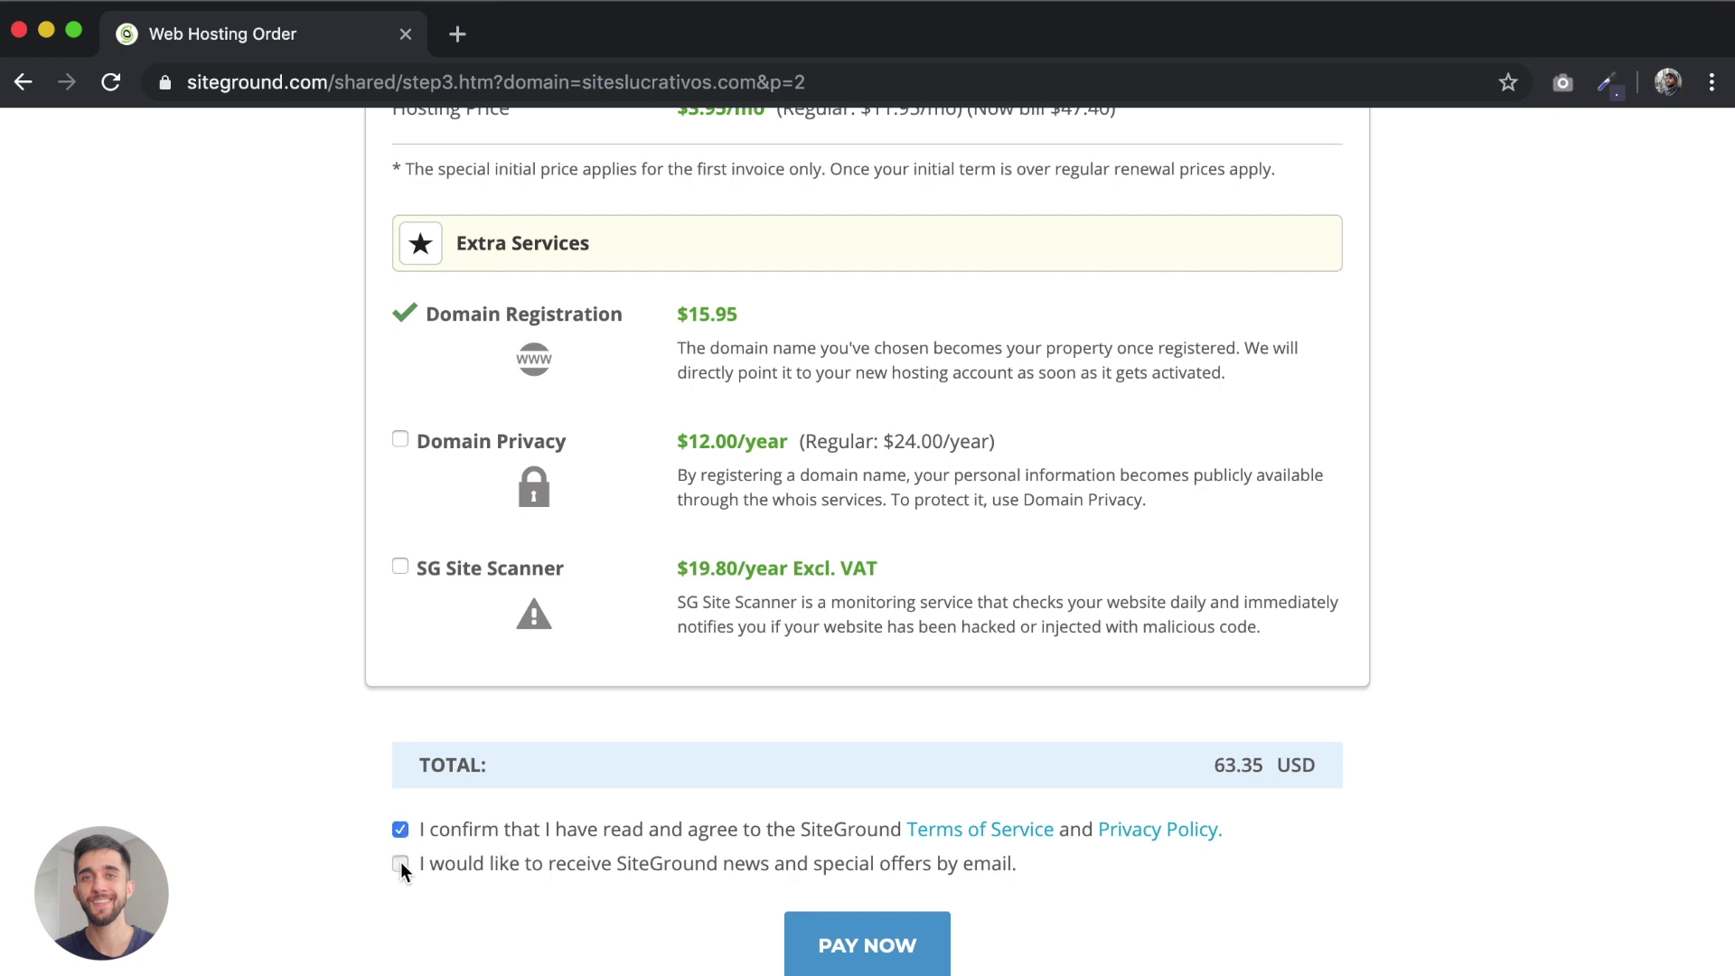
click(896, 944)
Step: Read the account creation confirmation and proceed to the customer area
drag(620, 398, 1142, 405)
click(926, 509)
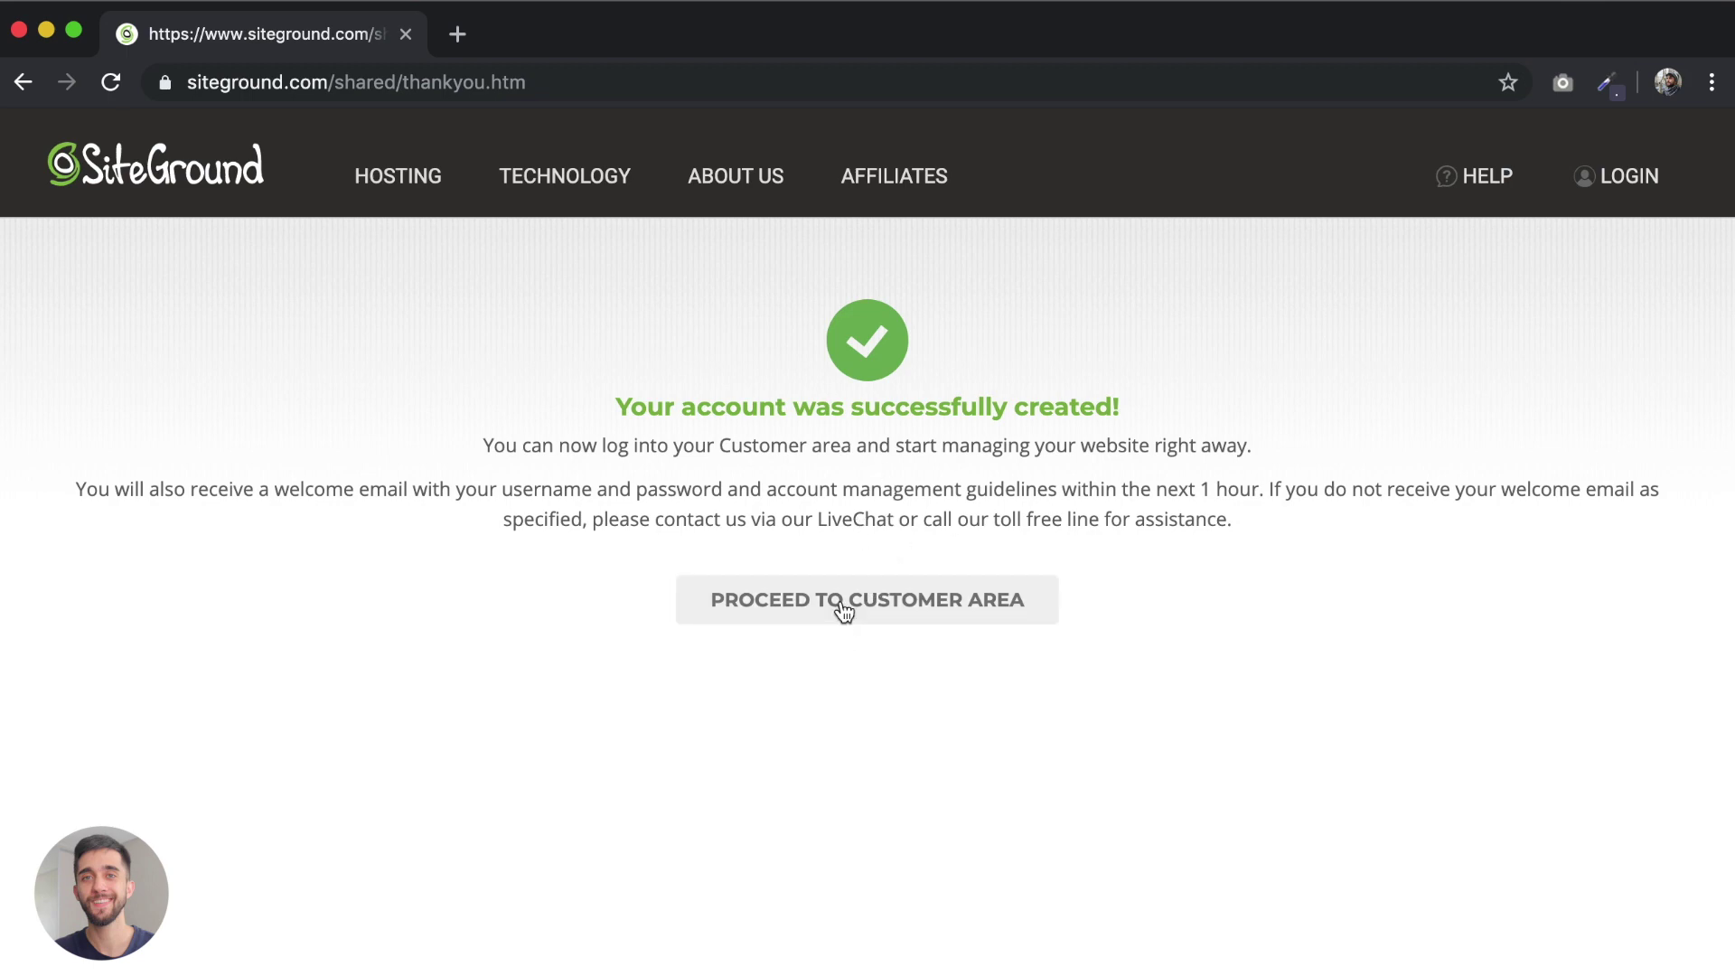
click(883, 607)
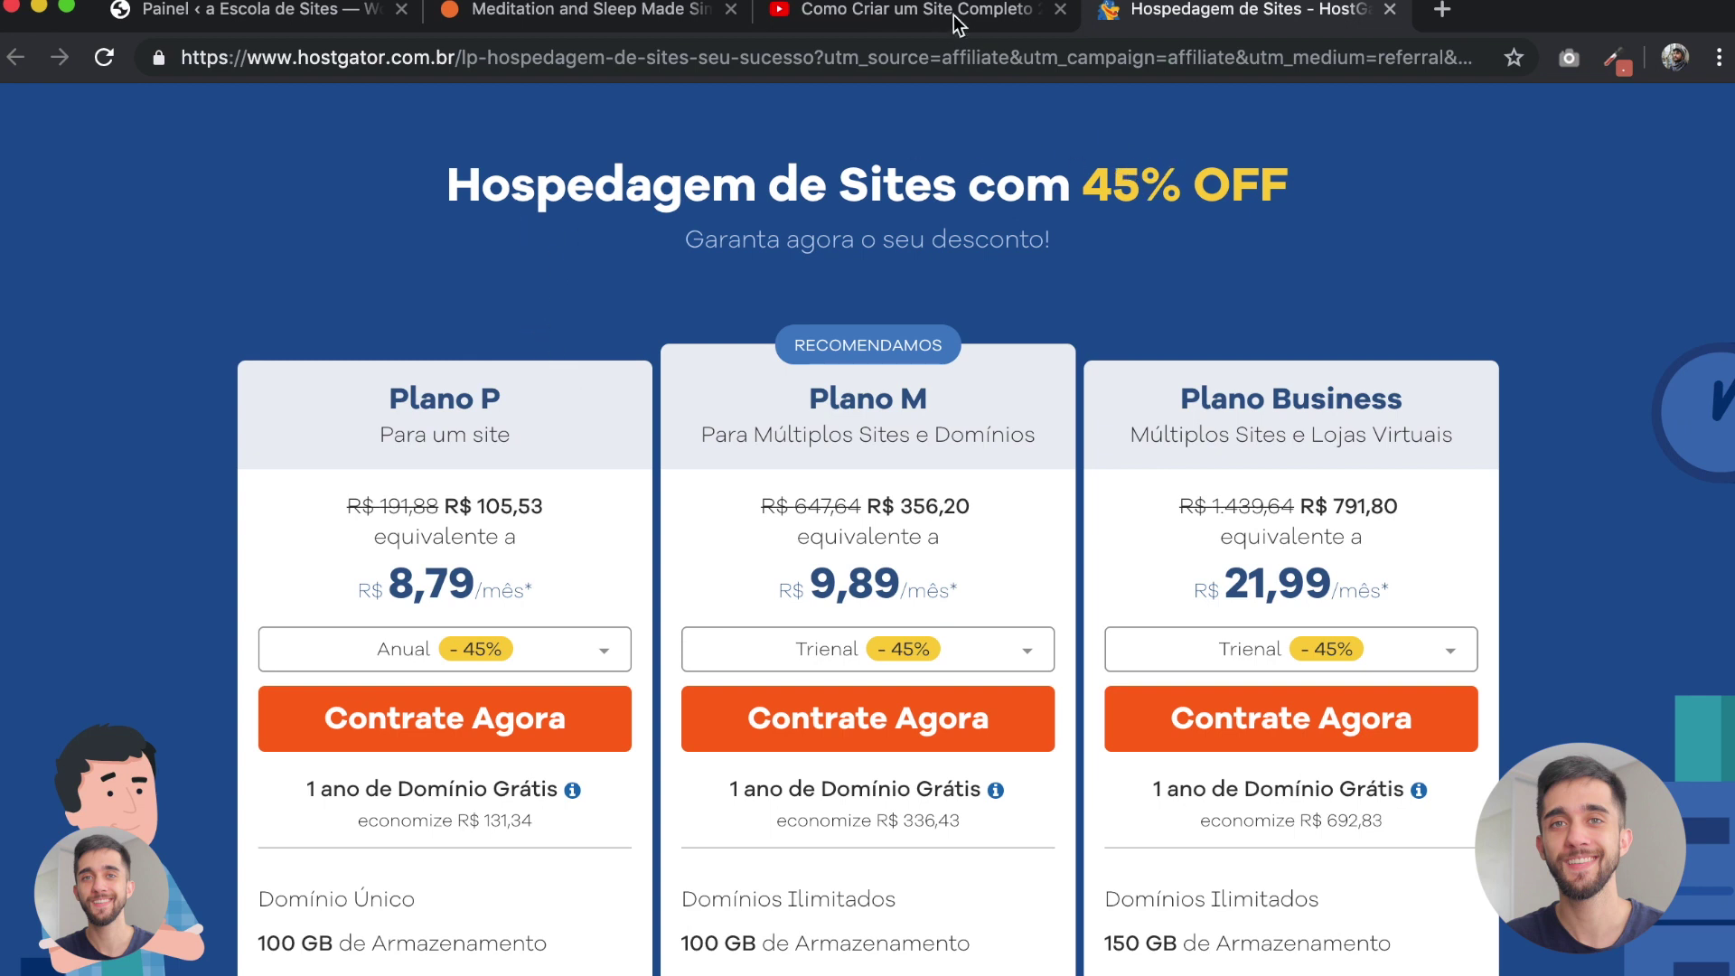
Step: Switch from the browser to the PDF viewer showing the eBook "Crie seu site do zero!"
key(super+Tab)
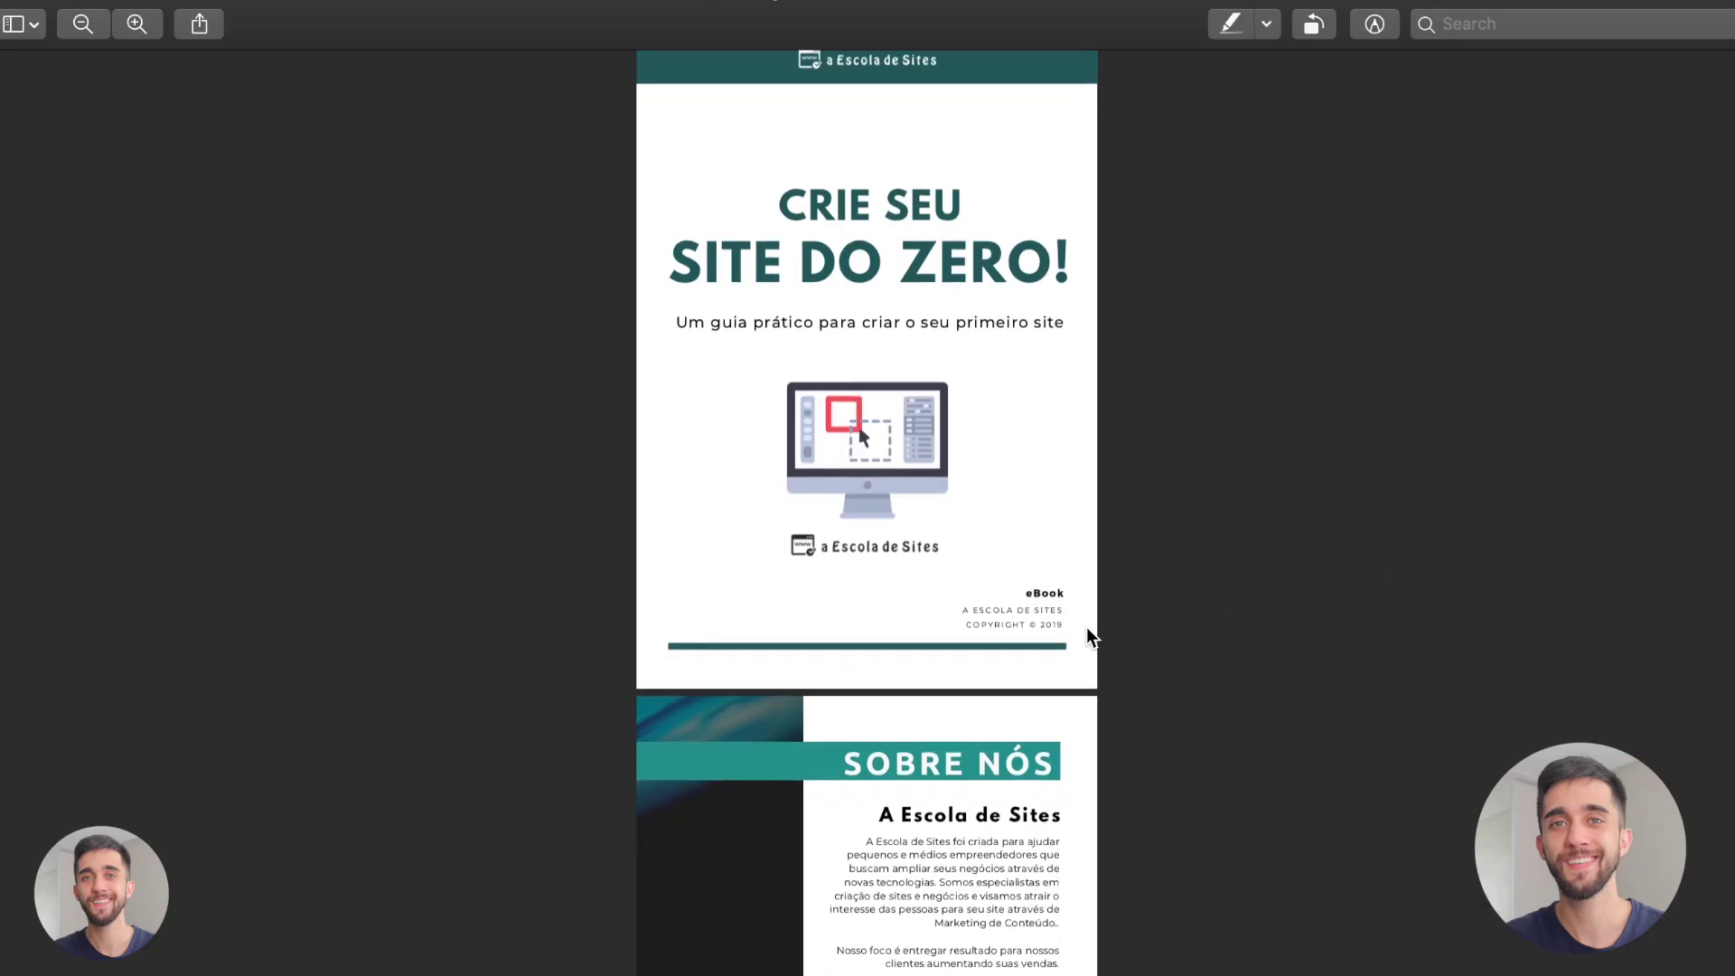
Step: Skim the eBook from its module overview to the plugins chapter, and bring up the Headspace website in the browser
scroll(1086, 627, down, 10)
scroll(1271, 741, down, 5)
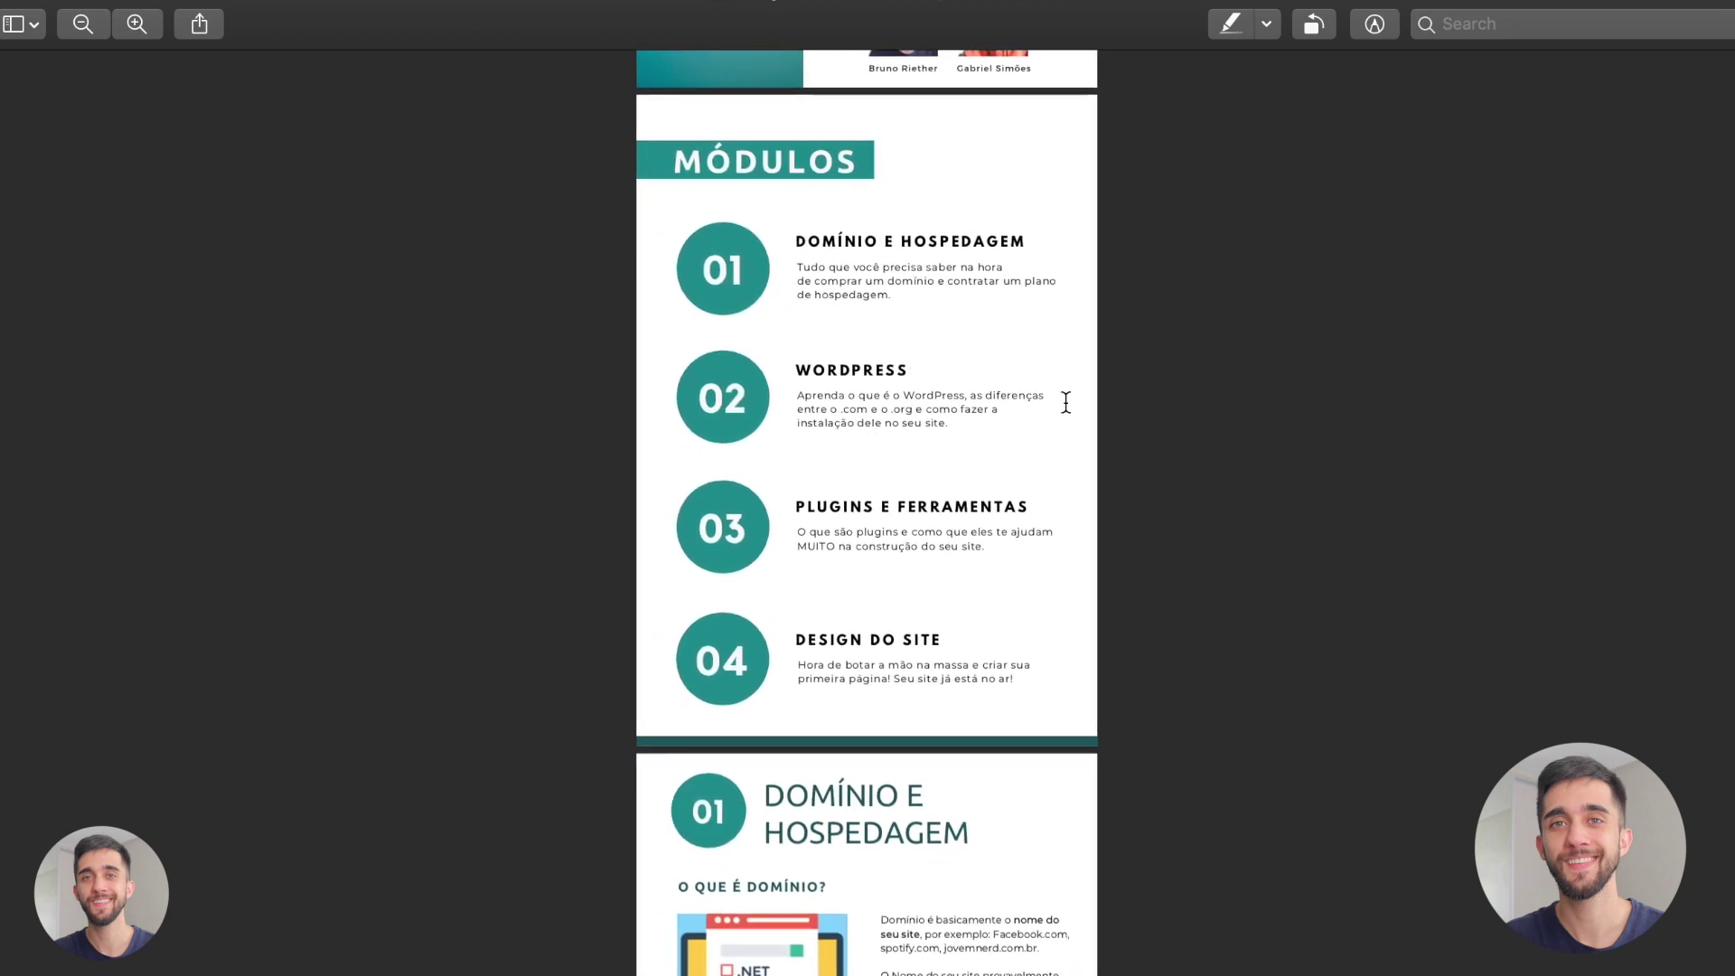
scroll(1184, 685, down, 15)
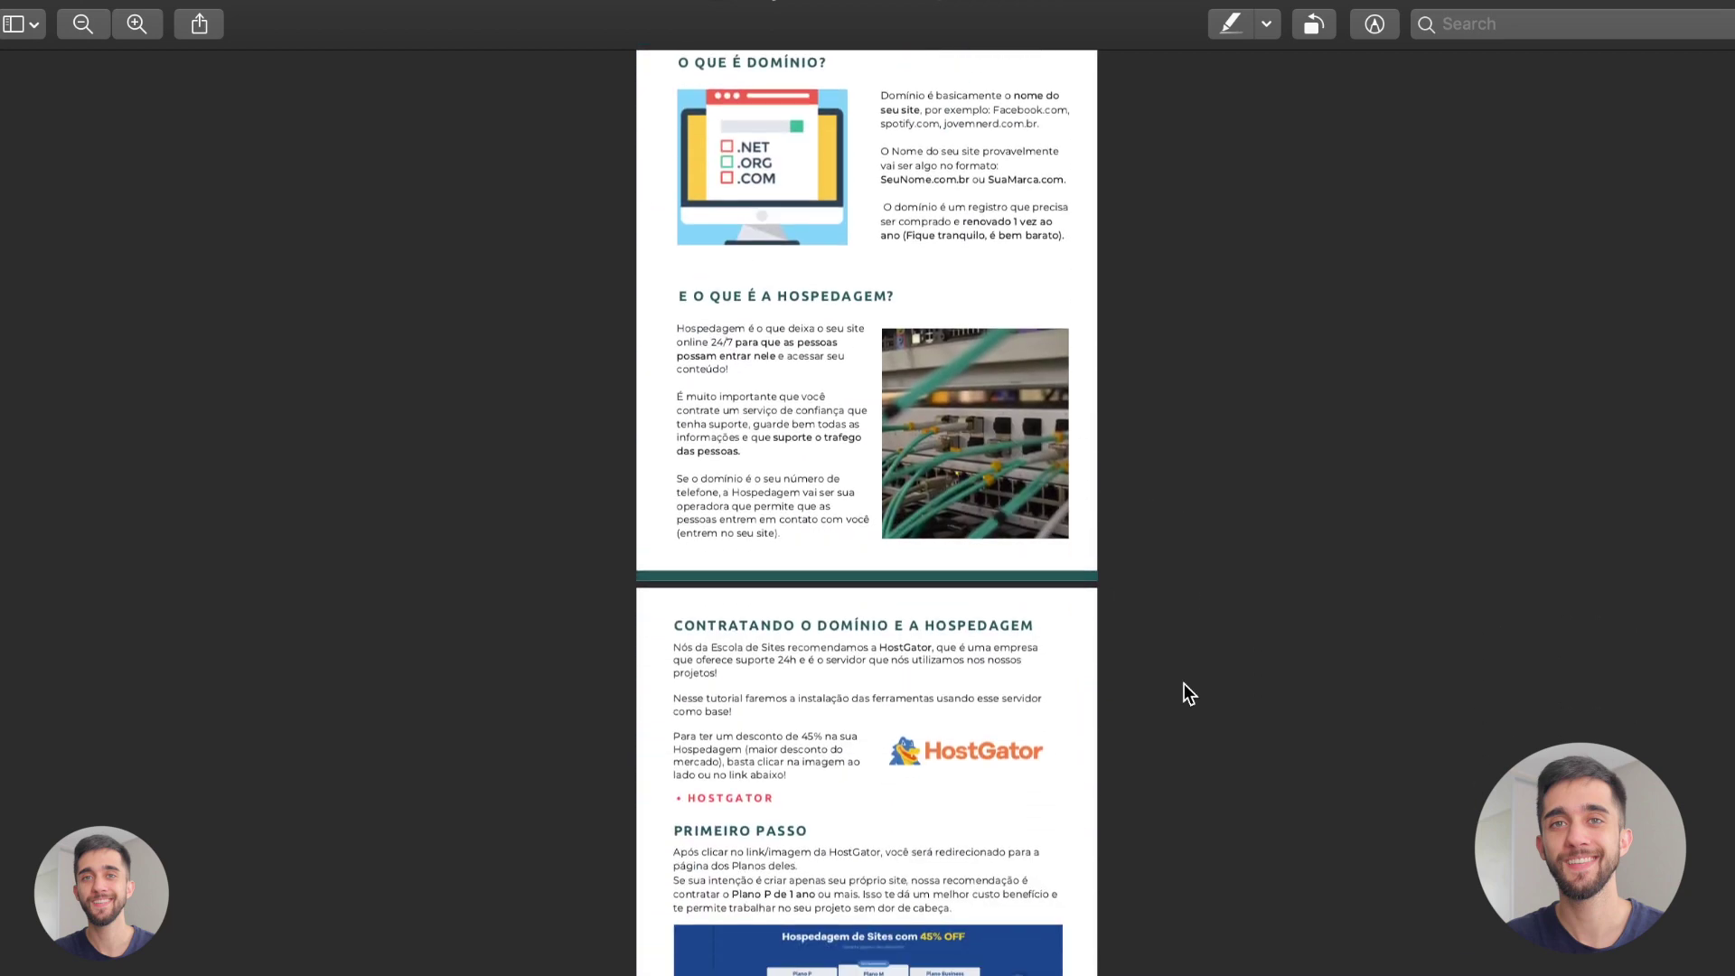
scroll(1187, 692, down, 10)
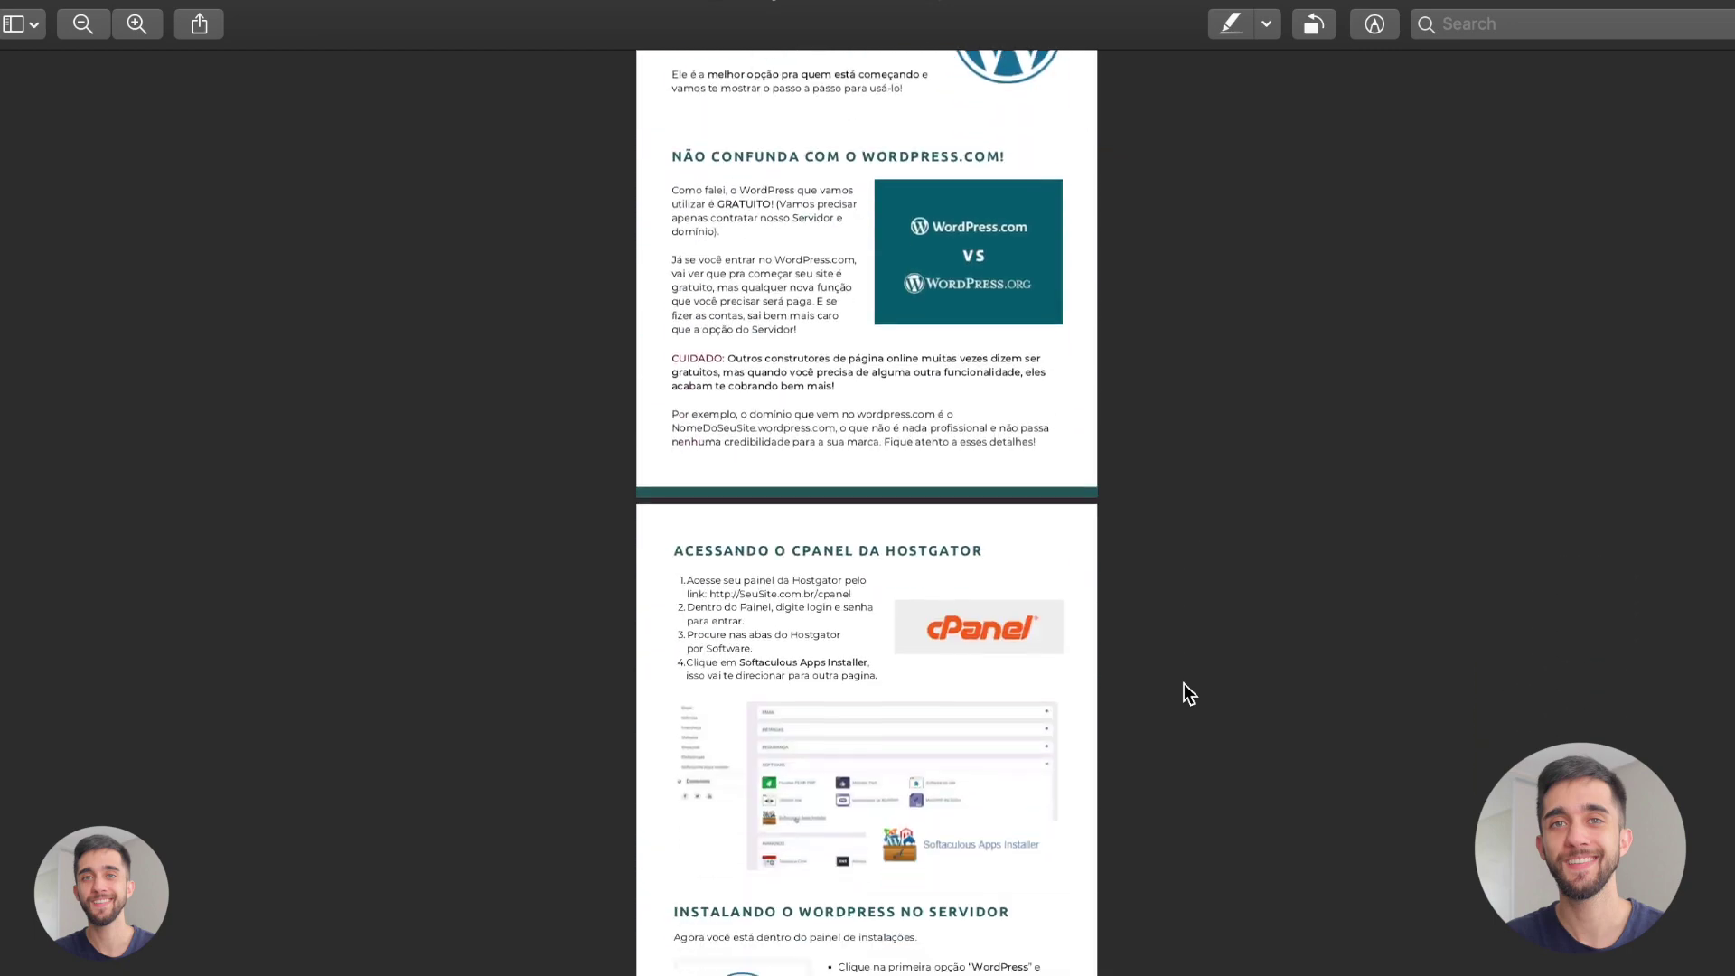
scroll(1276, 693, down, 20)
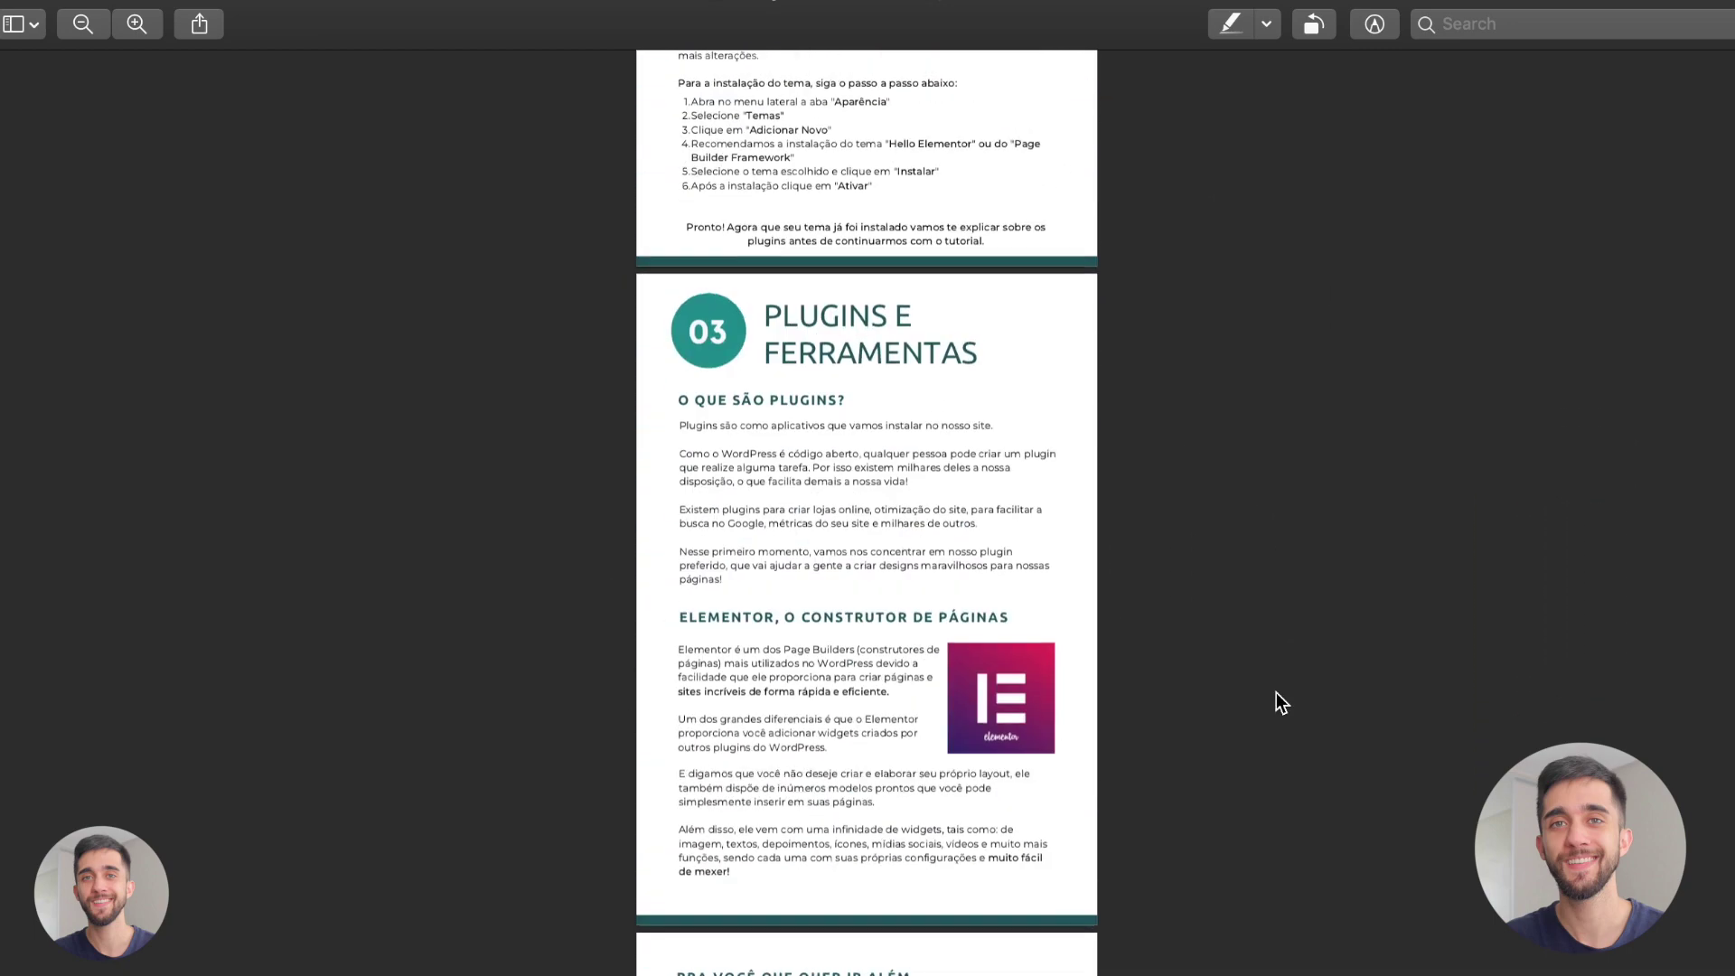
scroll(1276, 692, down, 15)
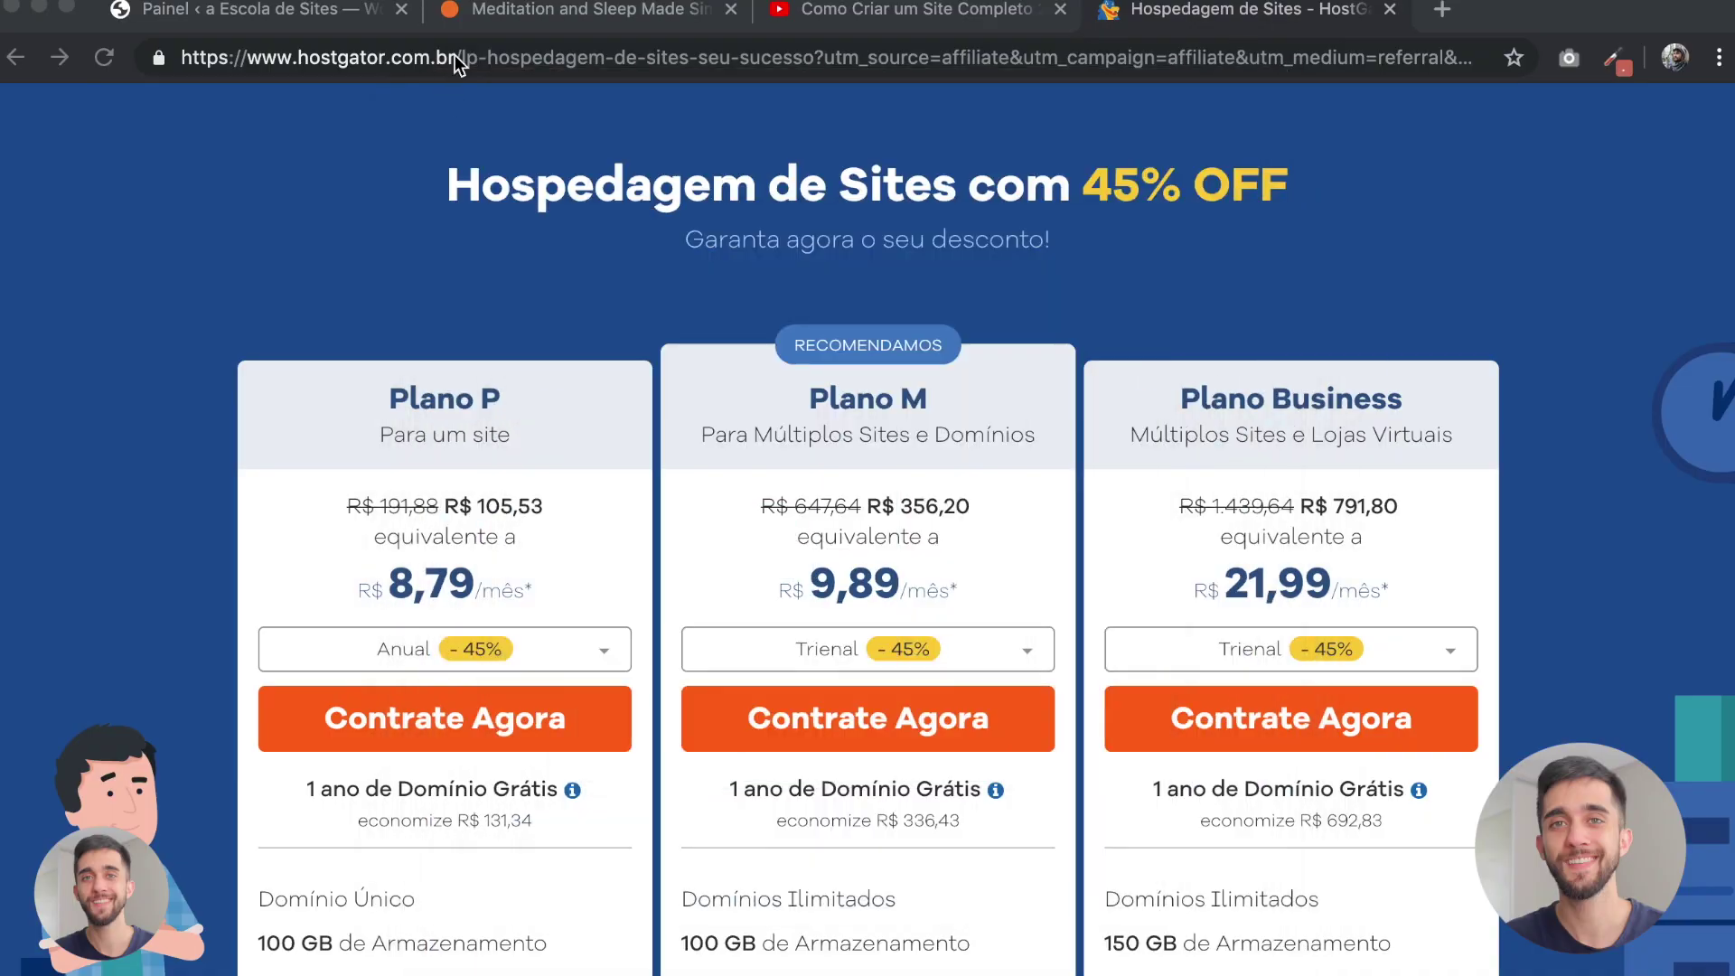
click(538, 9)
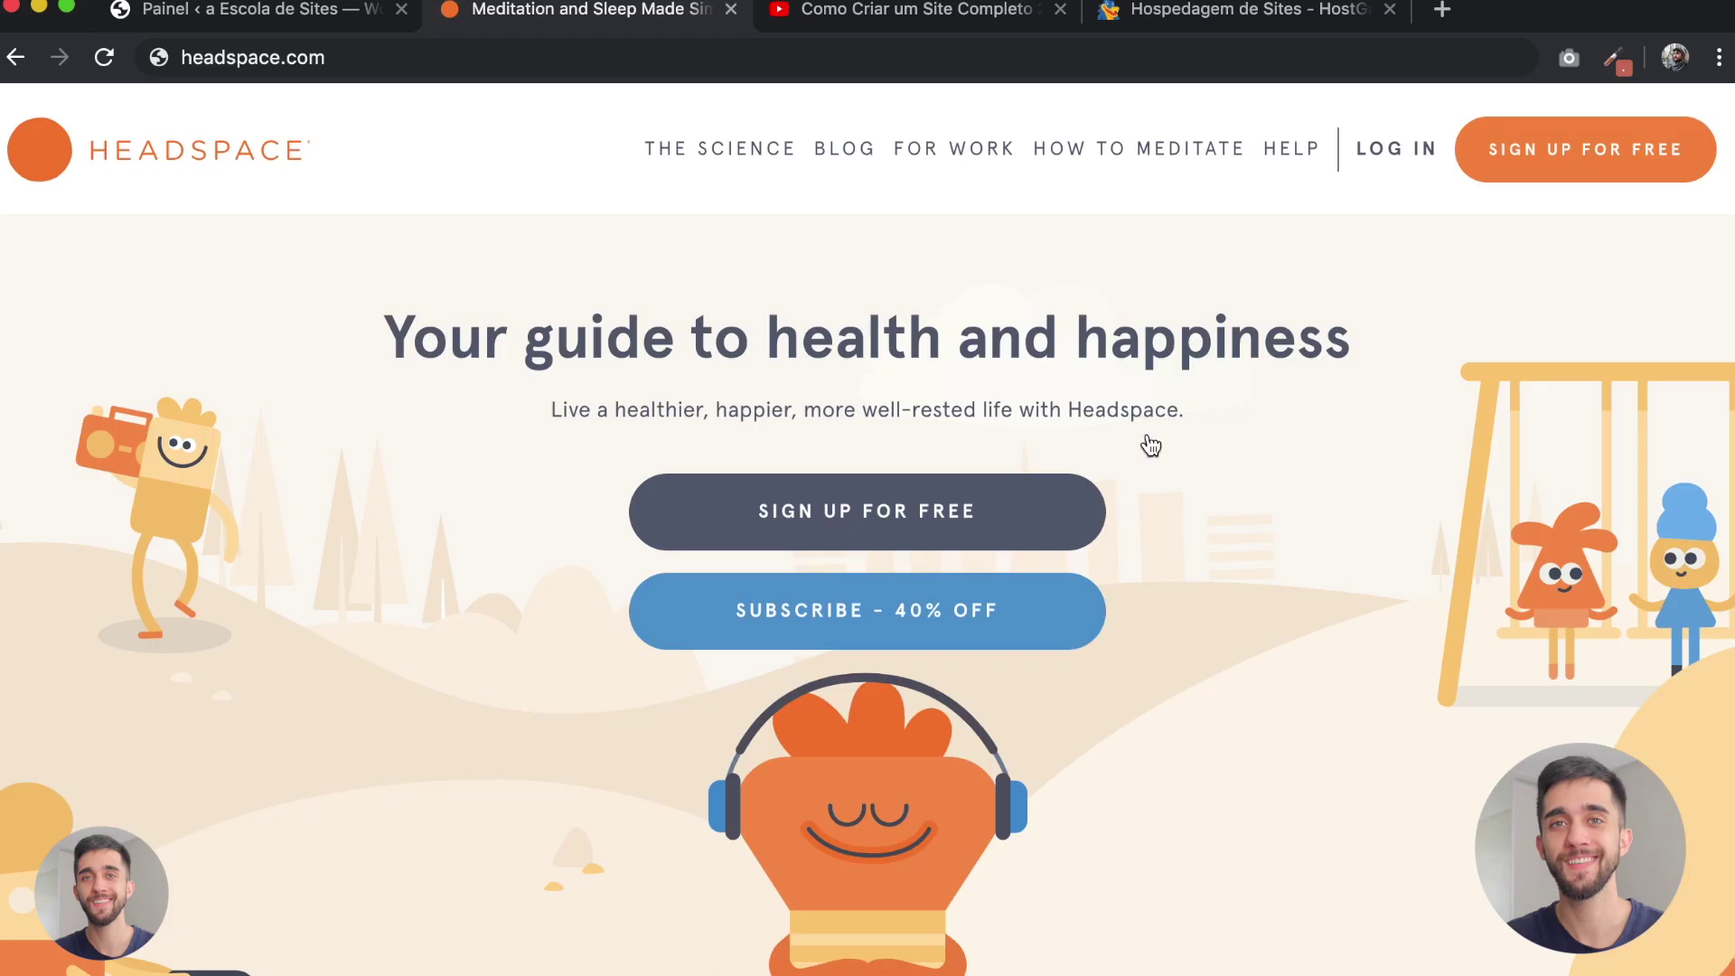
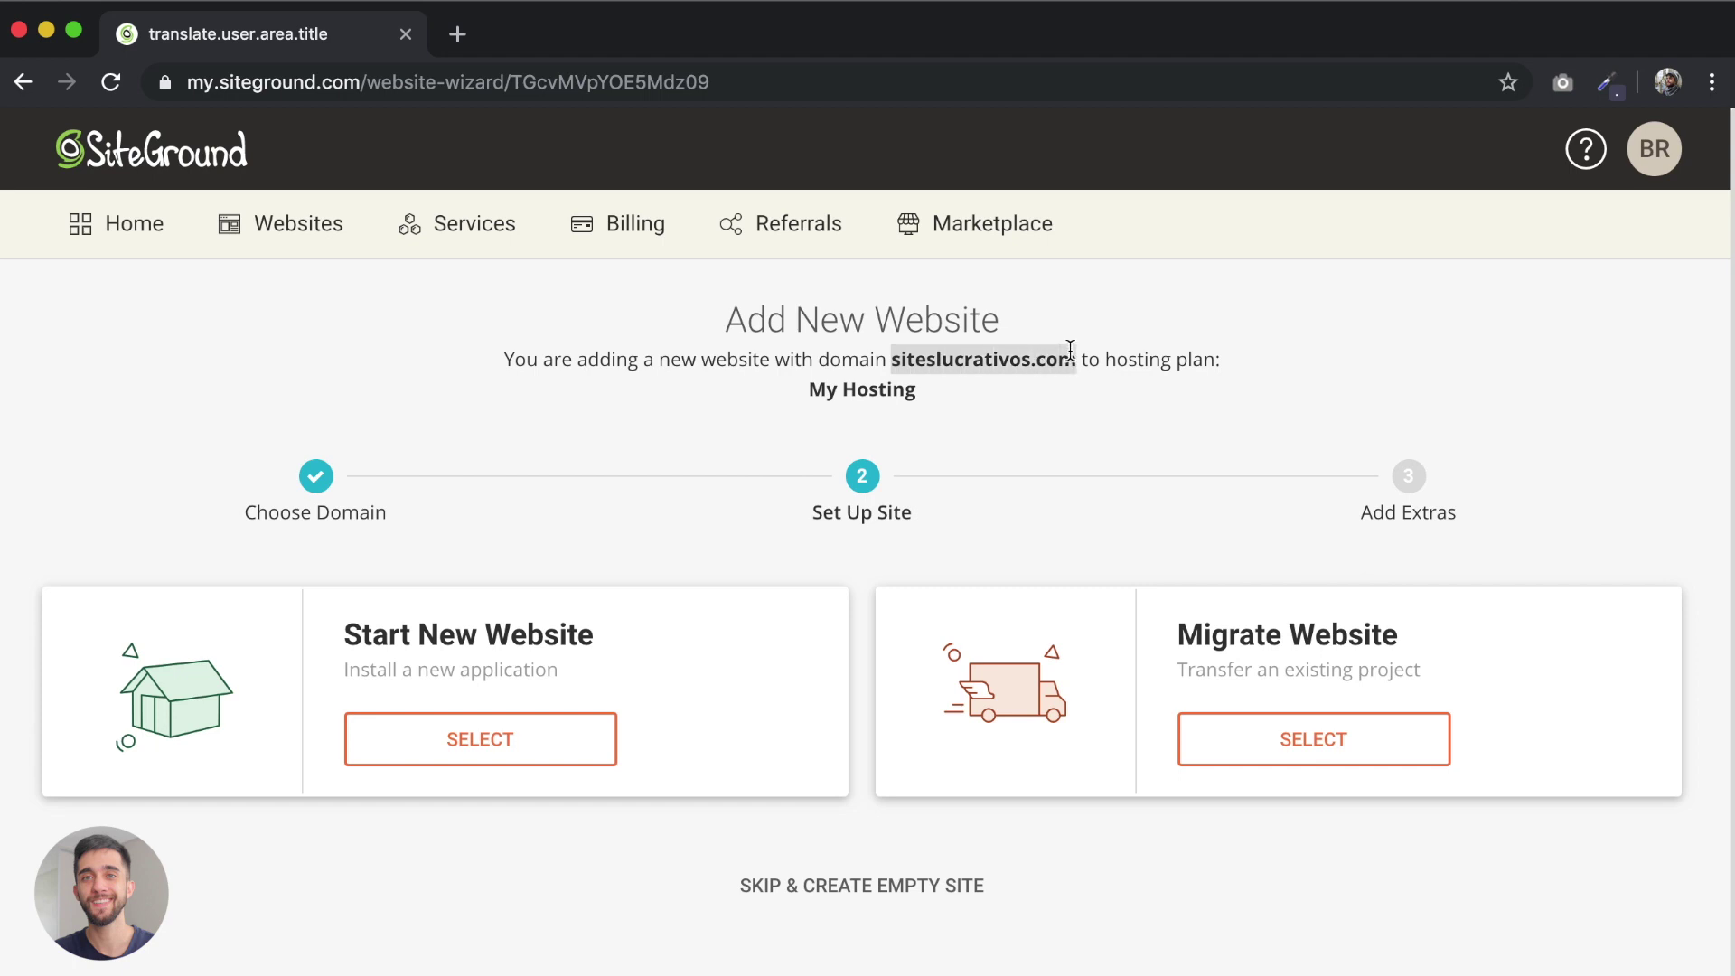
Step: Open the account's list of websites and resume the pending setup of siteslucrativos.com
click(1043, 360)
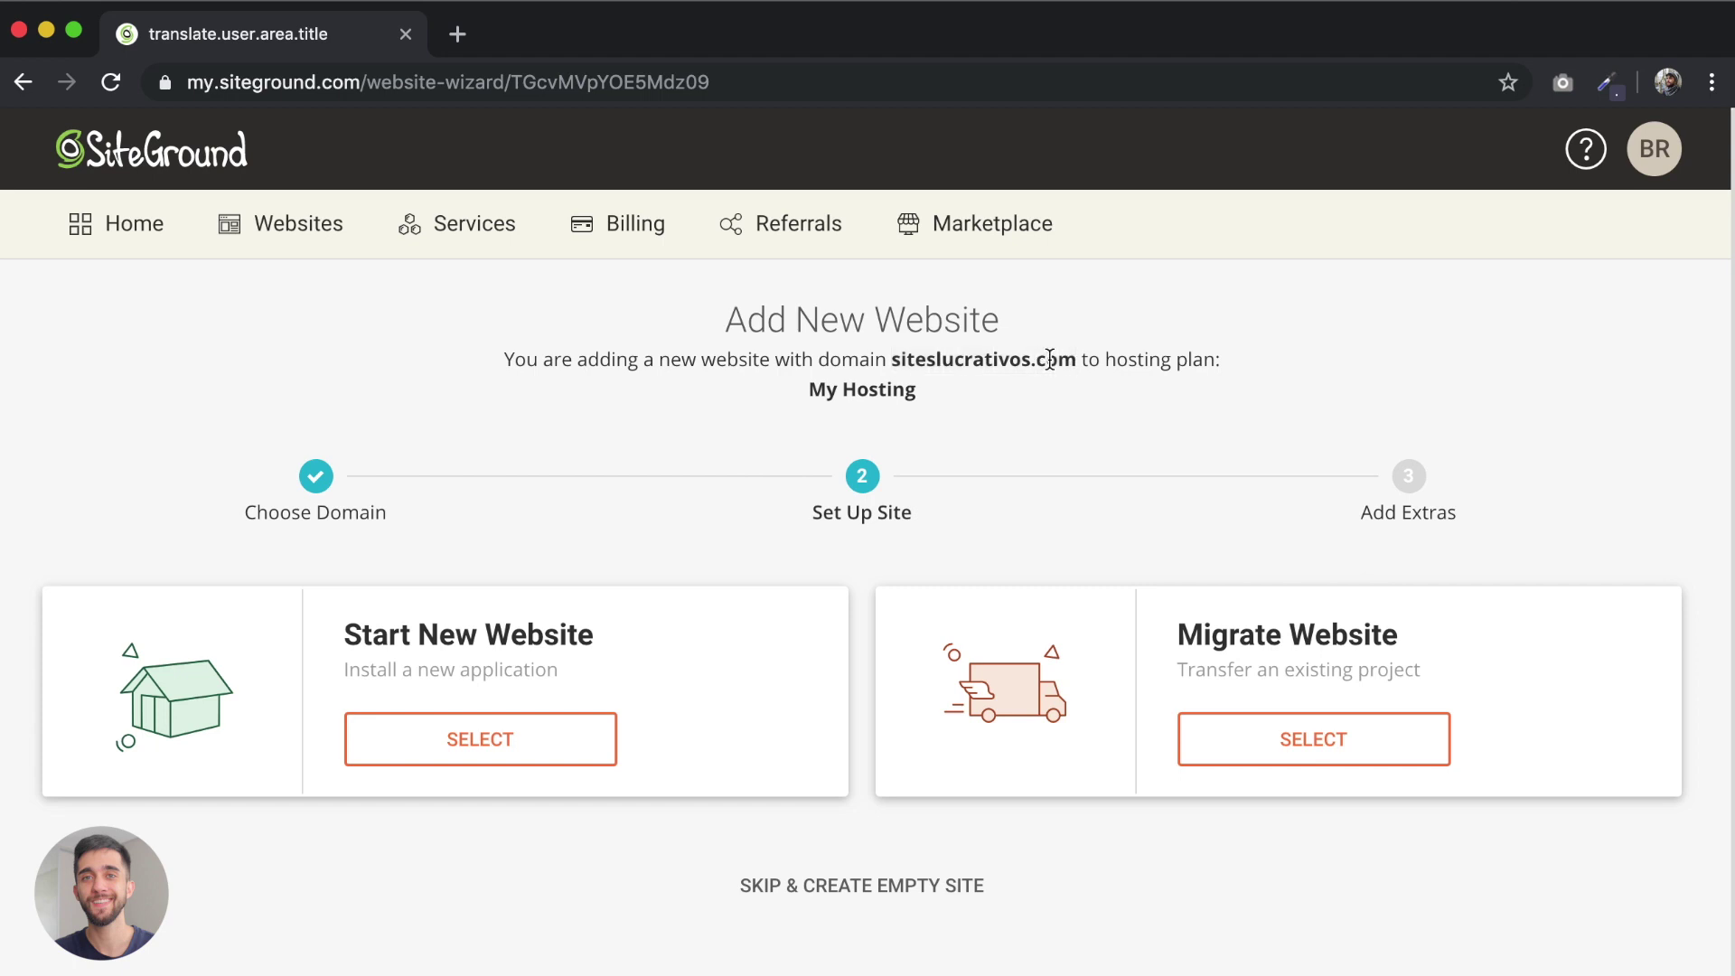
click(277, 231)
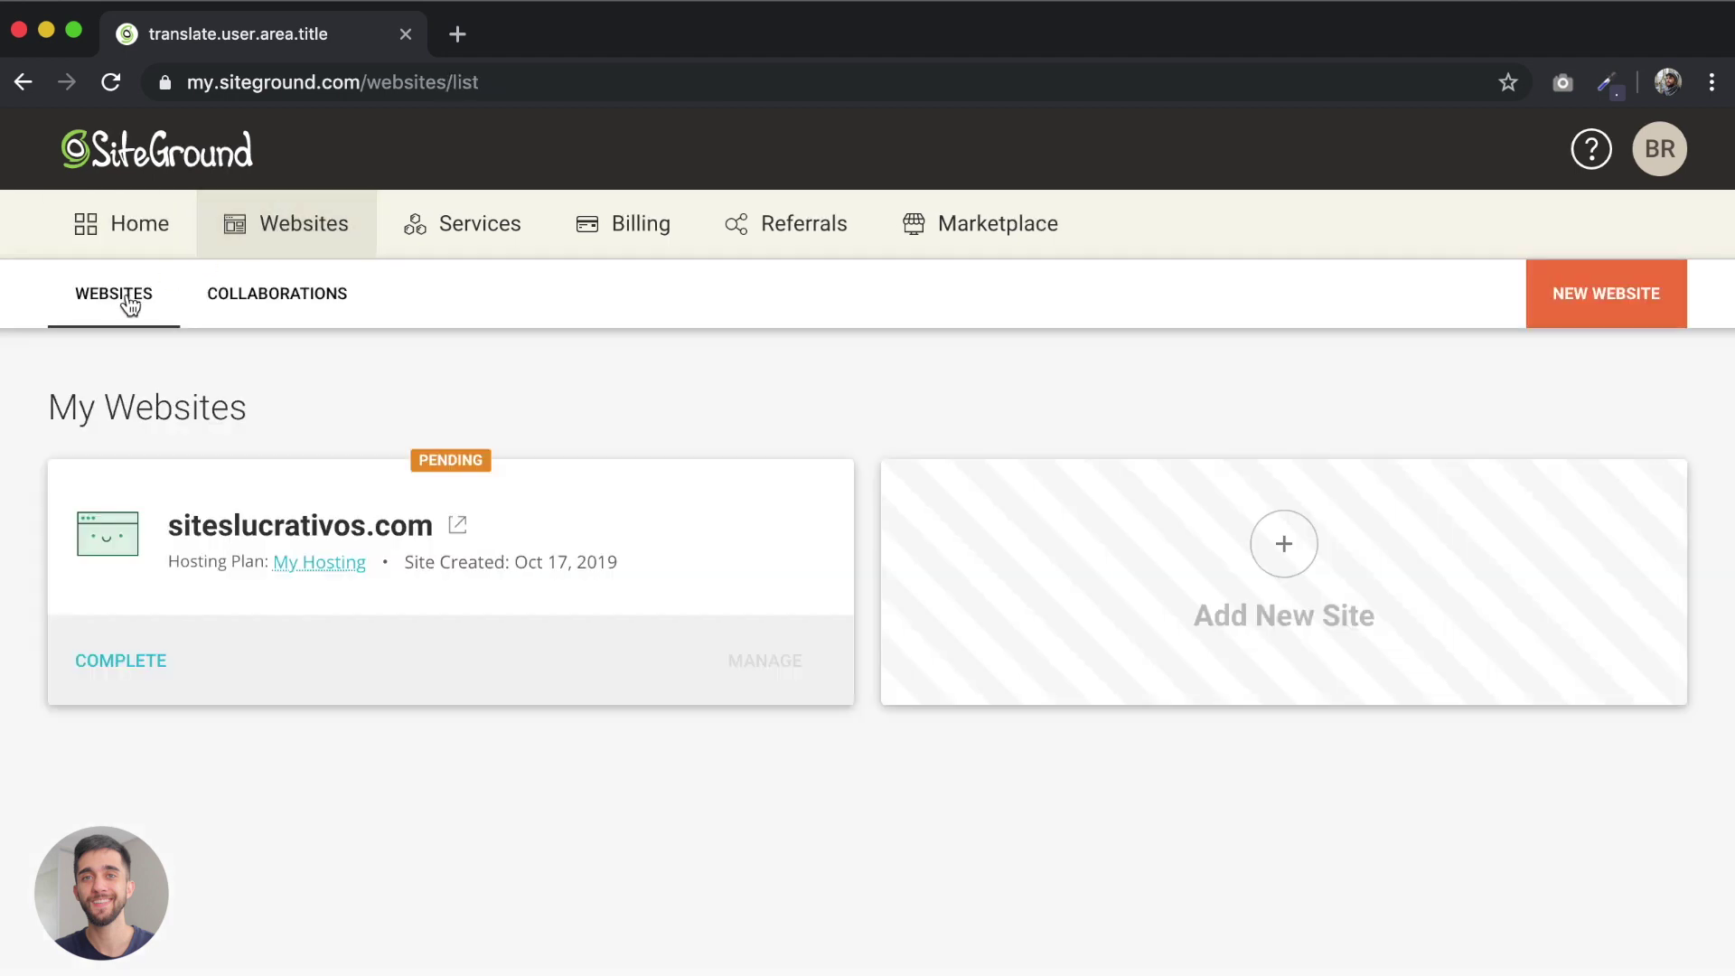
click(138, 661)
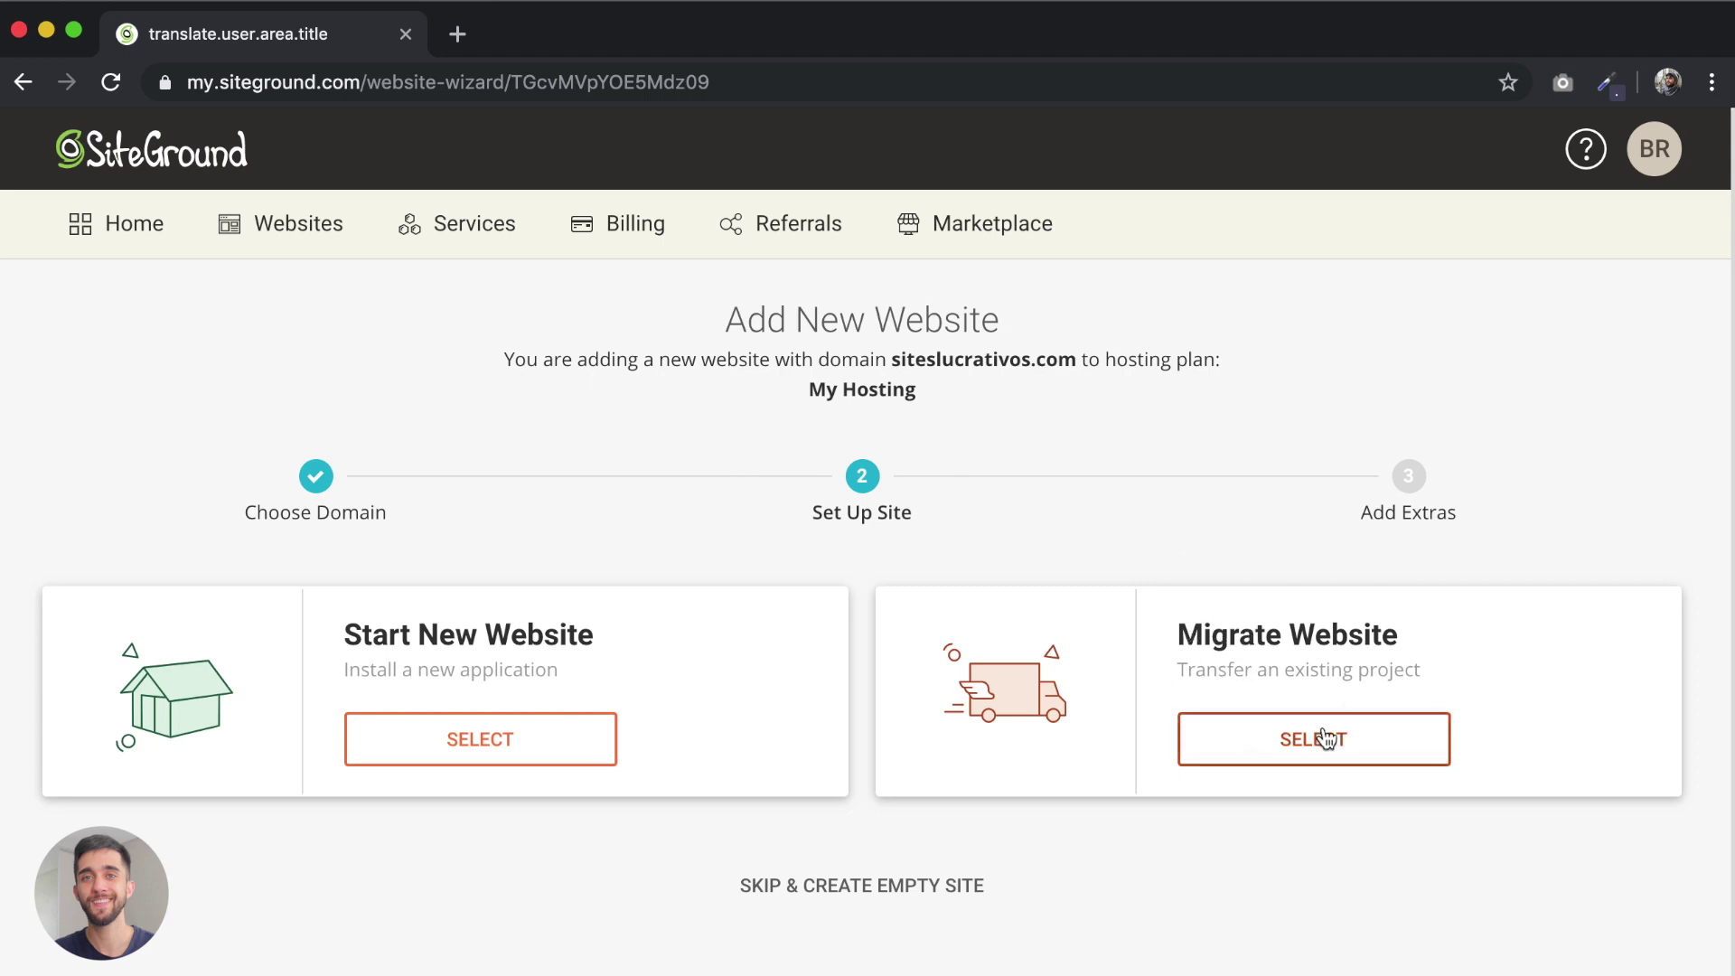
Step: Choose to start a new website for siteslucrativos.com instead of migrating an existing project
drag(347, 632, 625, 640)
click(630, 639)
click(533, 740)
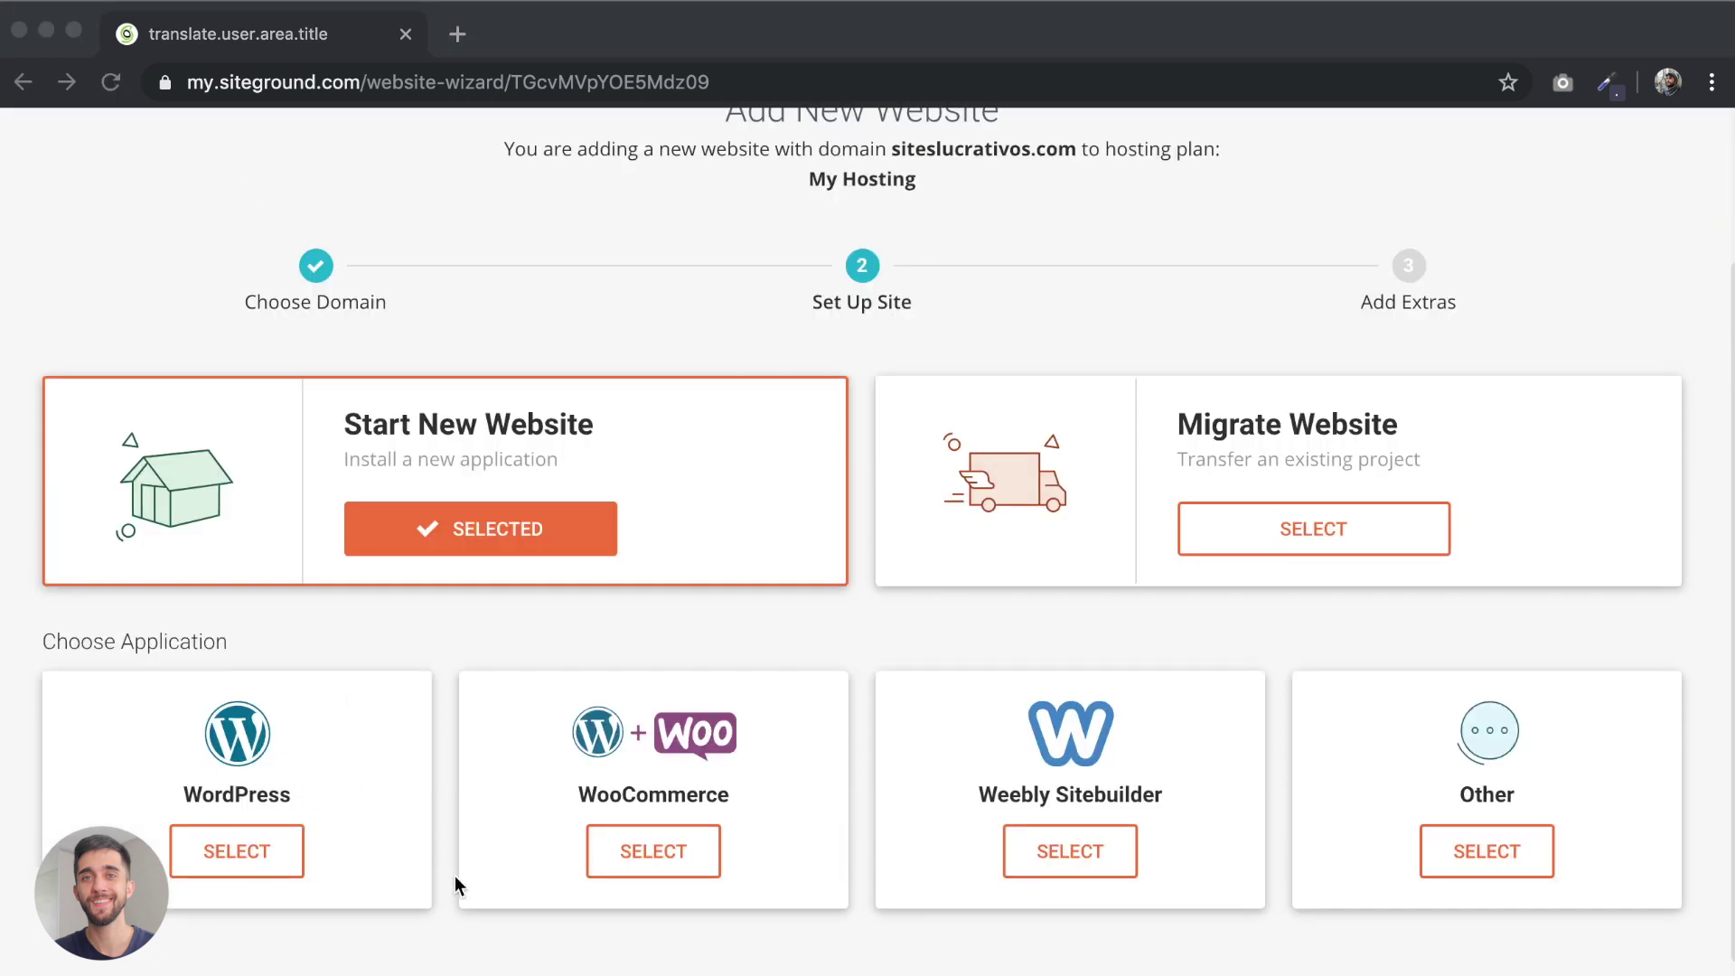
click(349, 918)
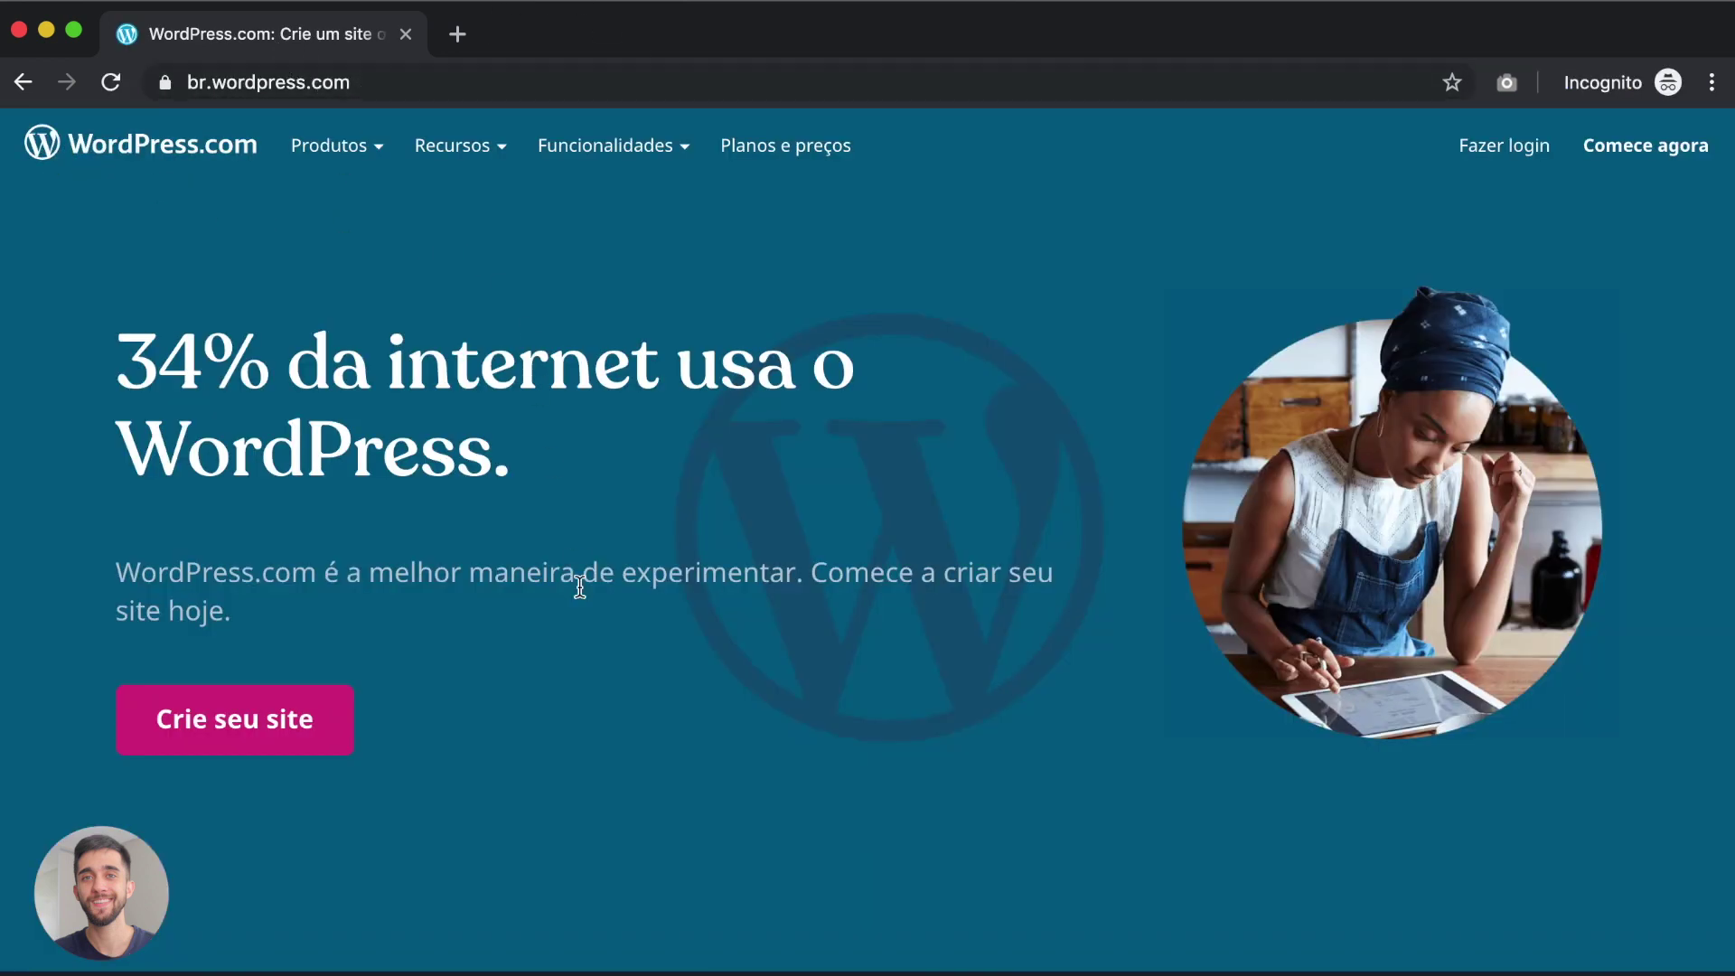
Step: Look through the WordPress.com home page down to its Pessoal, Premium, Negócios and eCommerce plans
scroll(534, 750, down, 10)
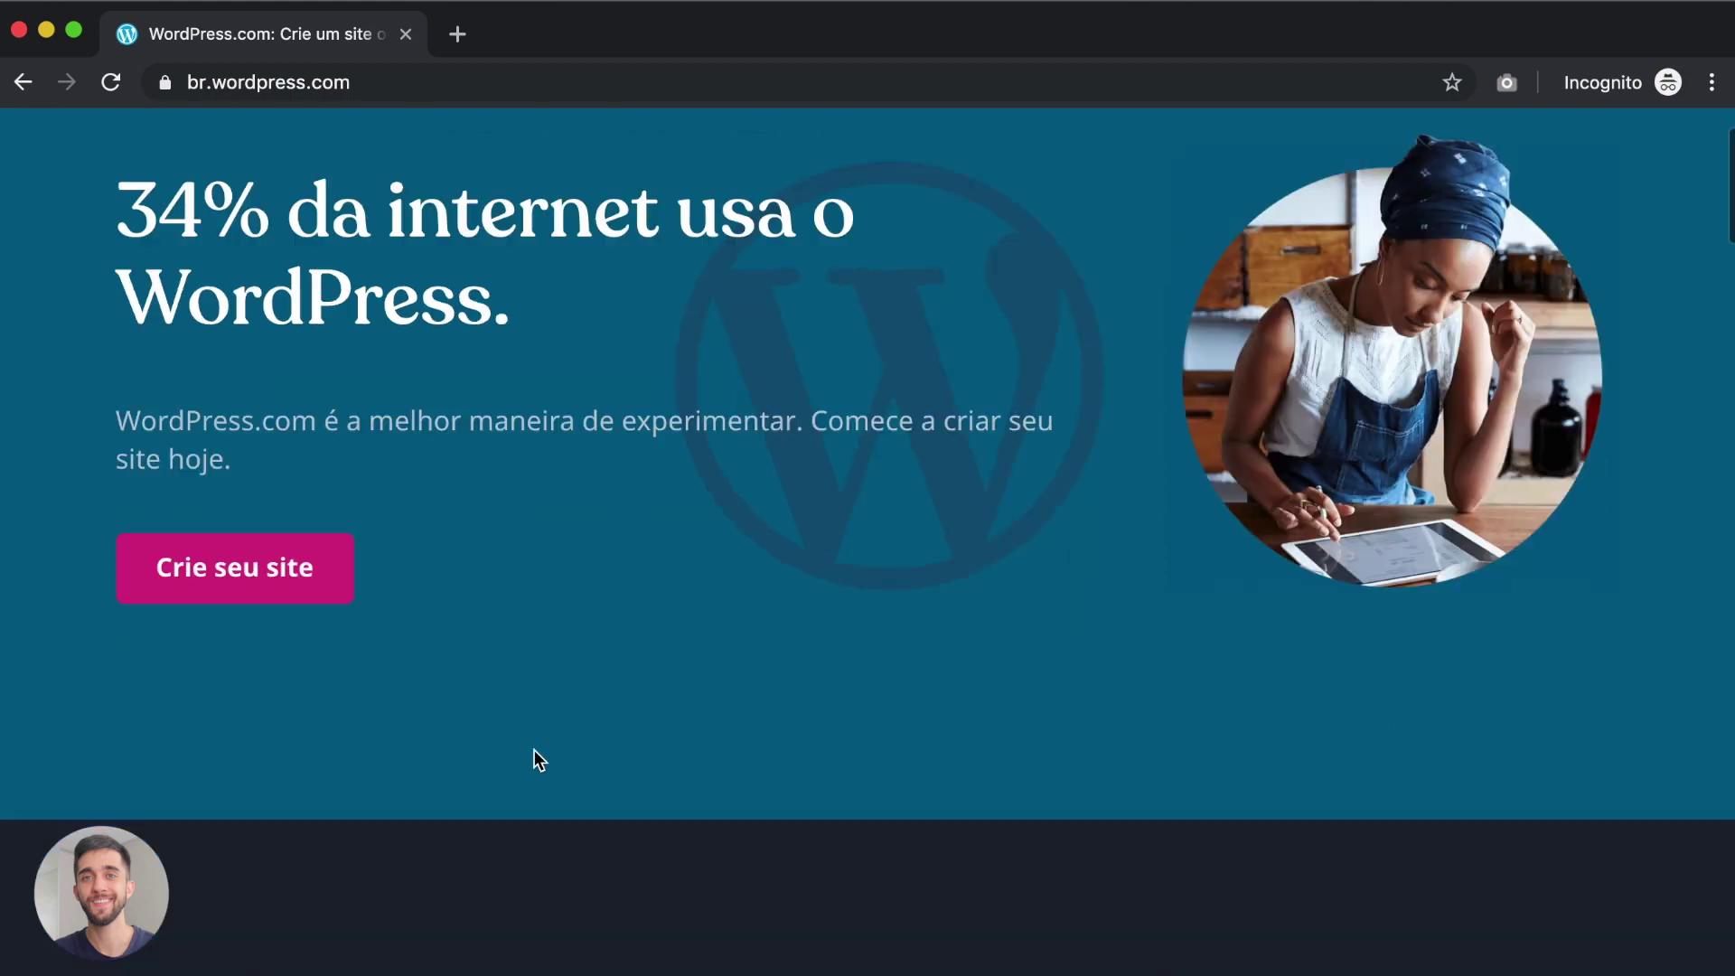
scroll(533, 750, down, 10)
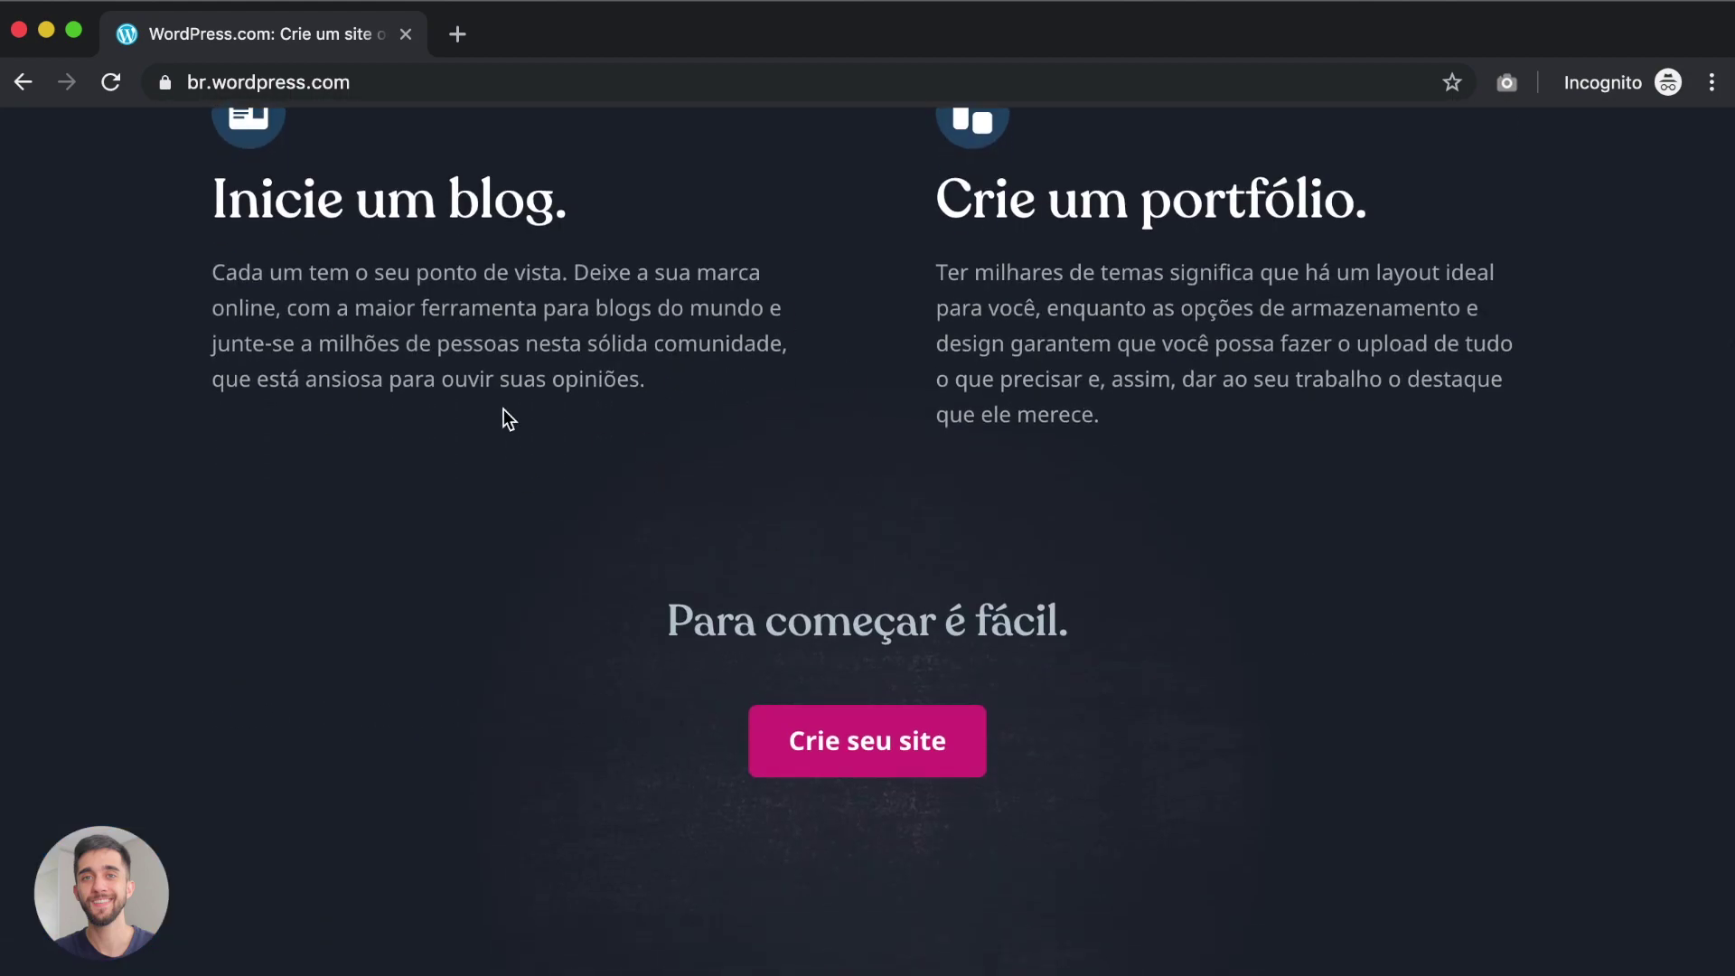
scroll(571, 573, down, 10)
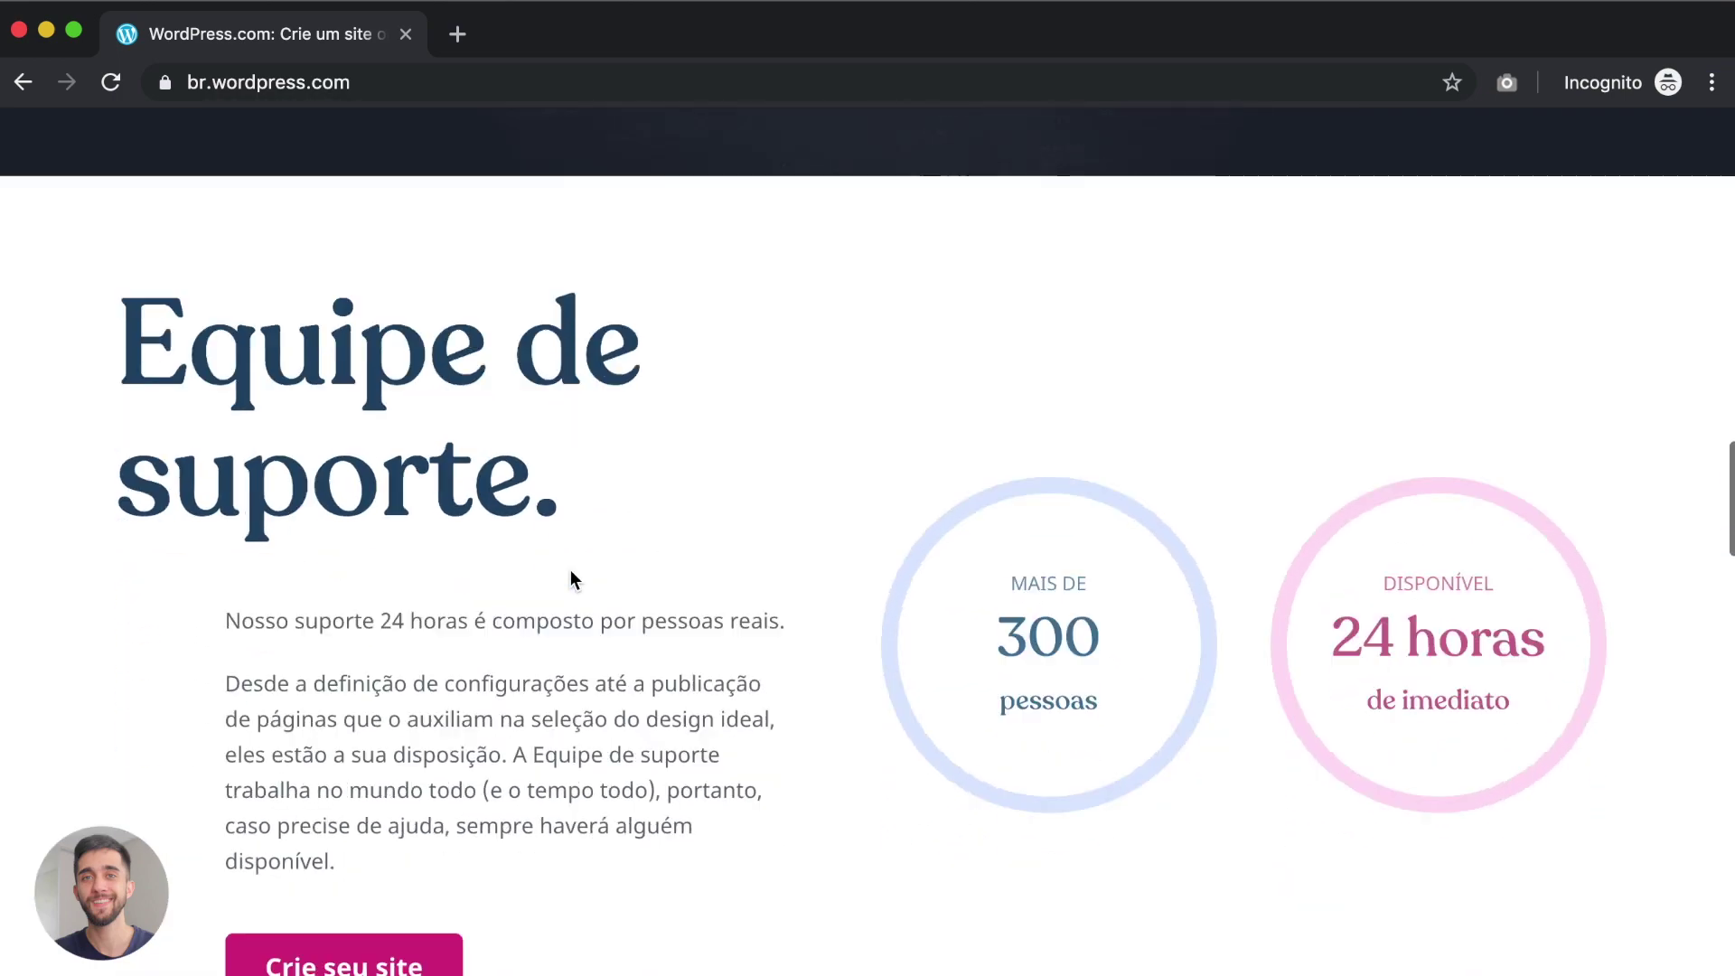
scroll(571, 569, down, 10)
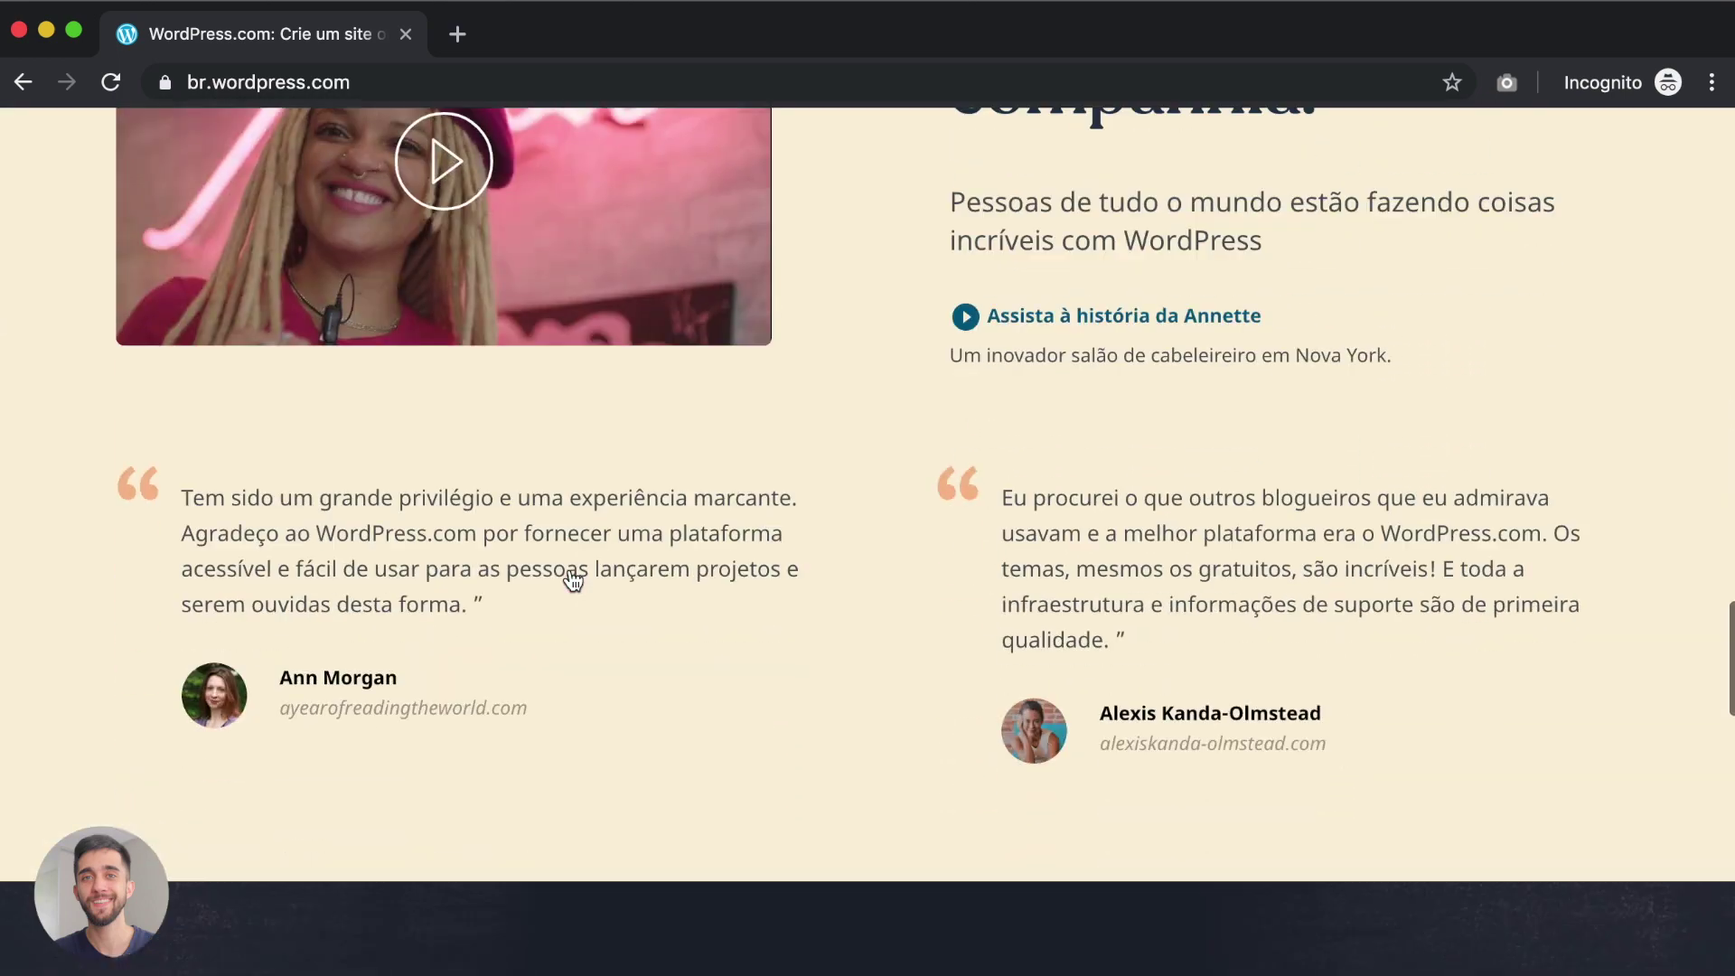
scroll(899, 639, down, 3)
scroll(898, 630, down, 5)
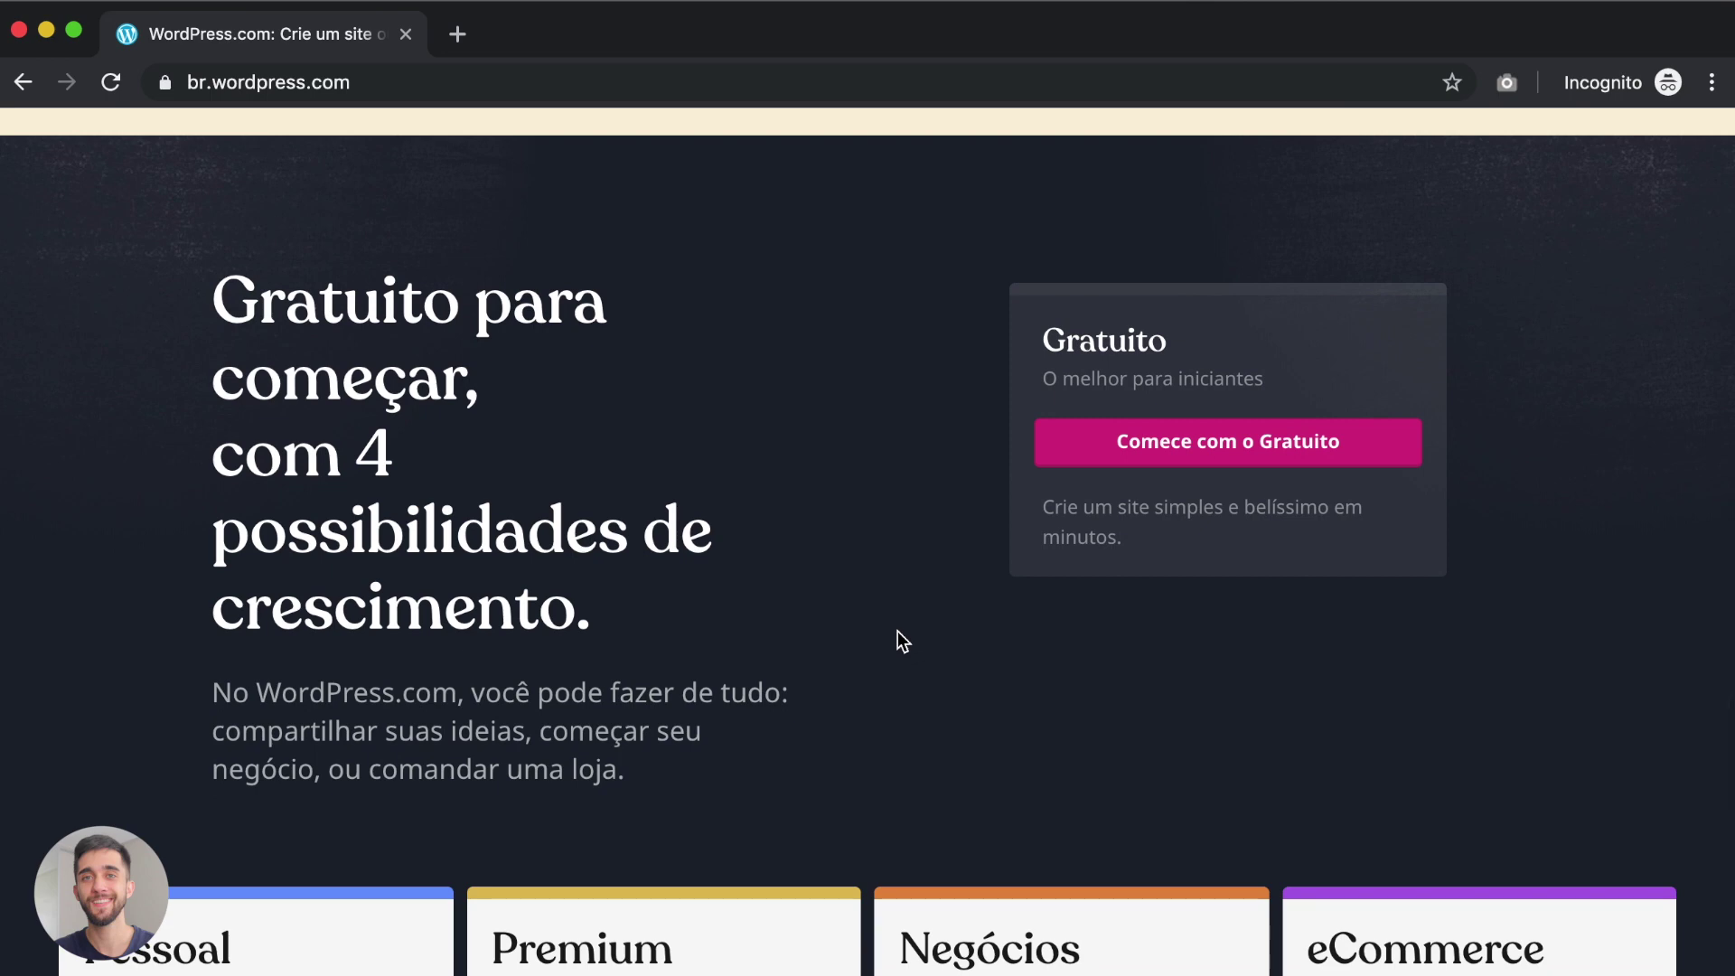
scroll(993, 479, down, 6)
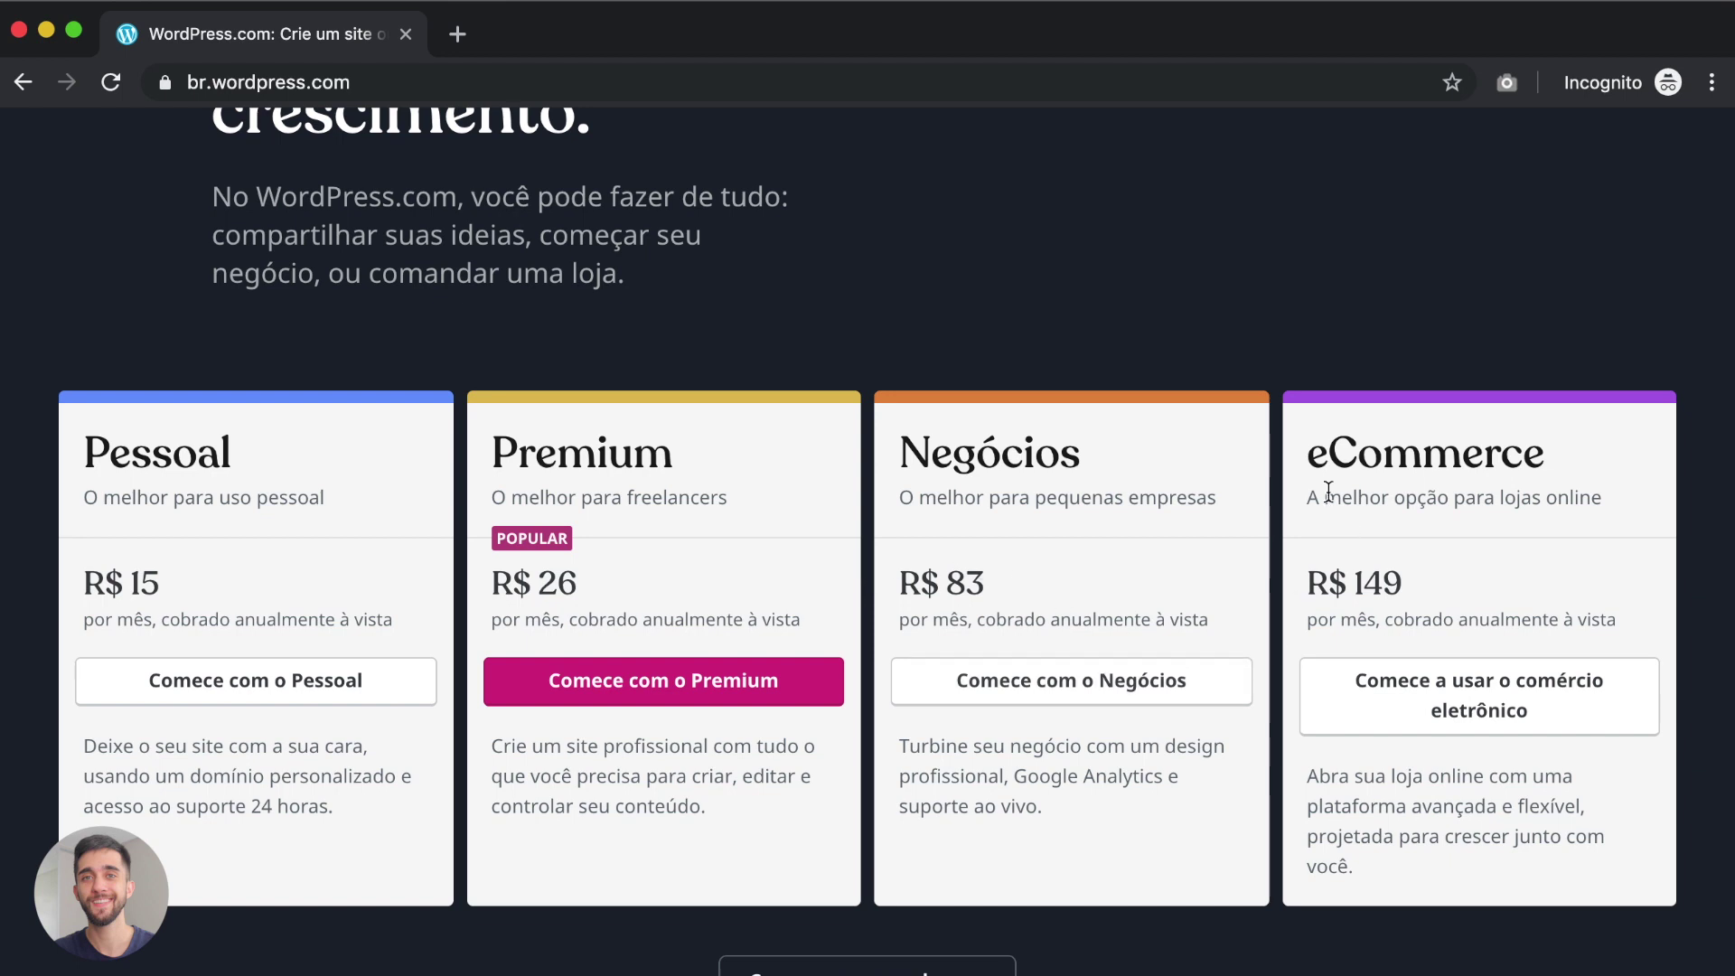
Step: Examine the eCommerce plan's monthly price and billing terms, and close the WordPress.com page
drag(1312, 456, 1576, 464)
click(1379, 553)
drag(1315, 583, 1424, 588)
drag(1313, 622, 1370, 621)
click(1393, 618)
click(406, 34)
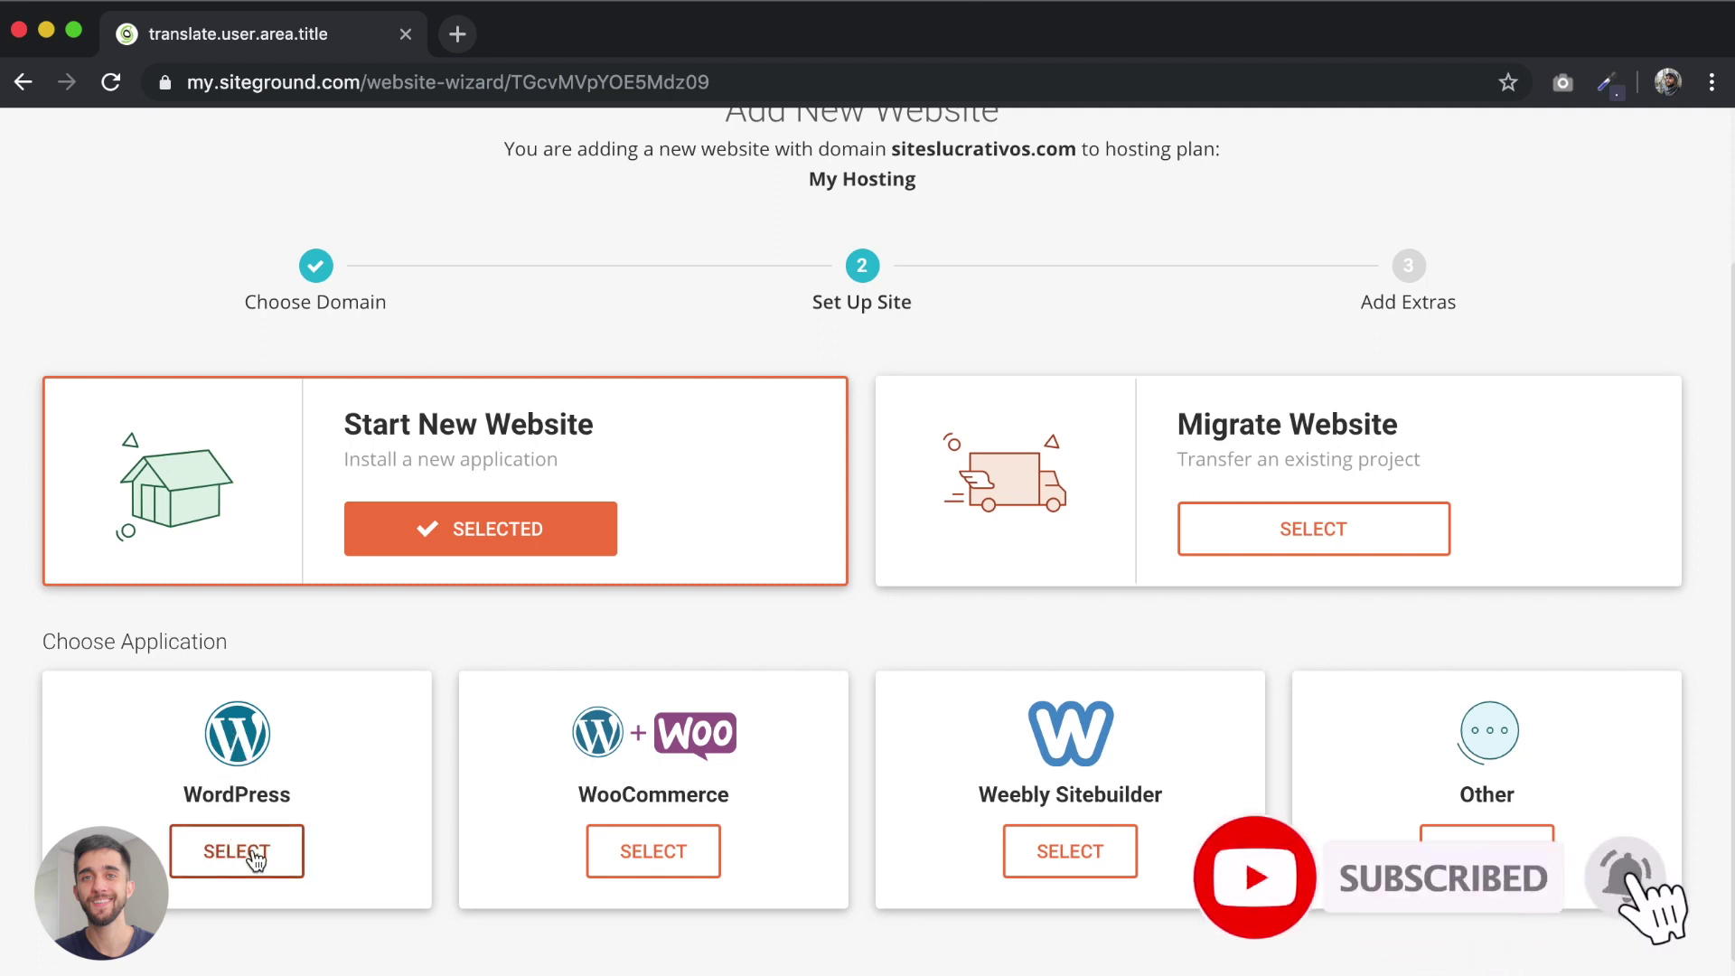
Step: Choose WordPress as the site's application and finish the setup without adding SG Site Scanner or Domain Privacy
click(220, 853)
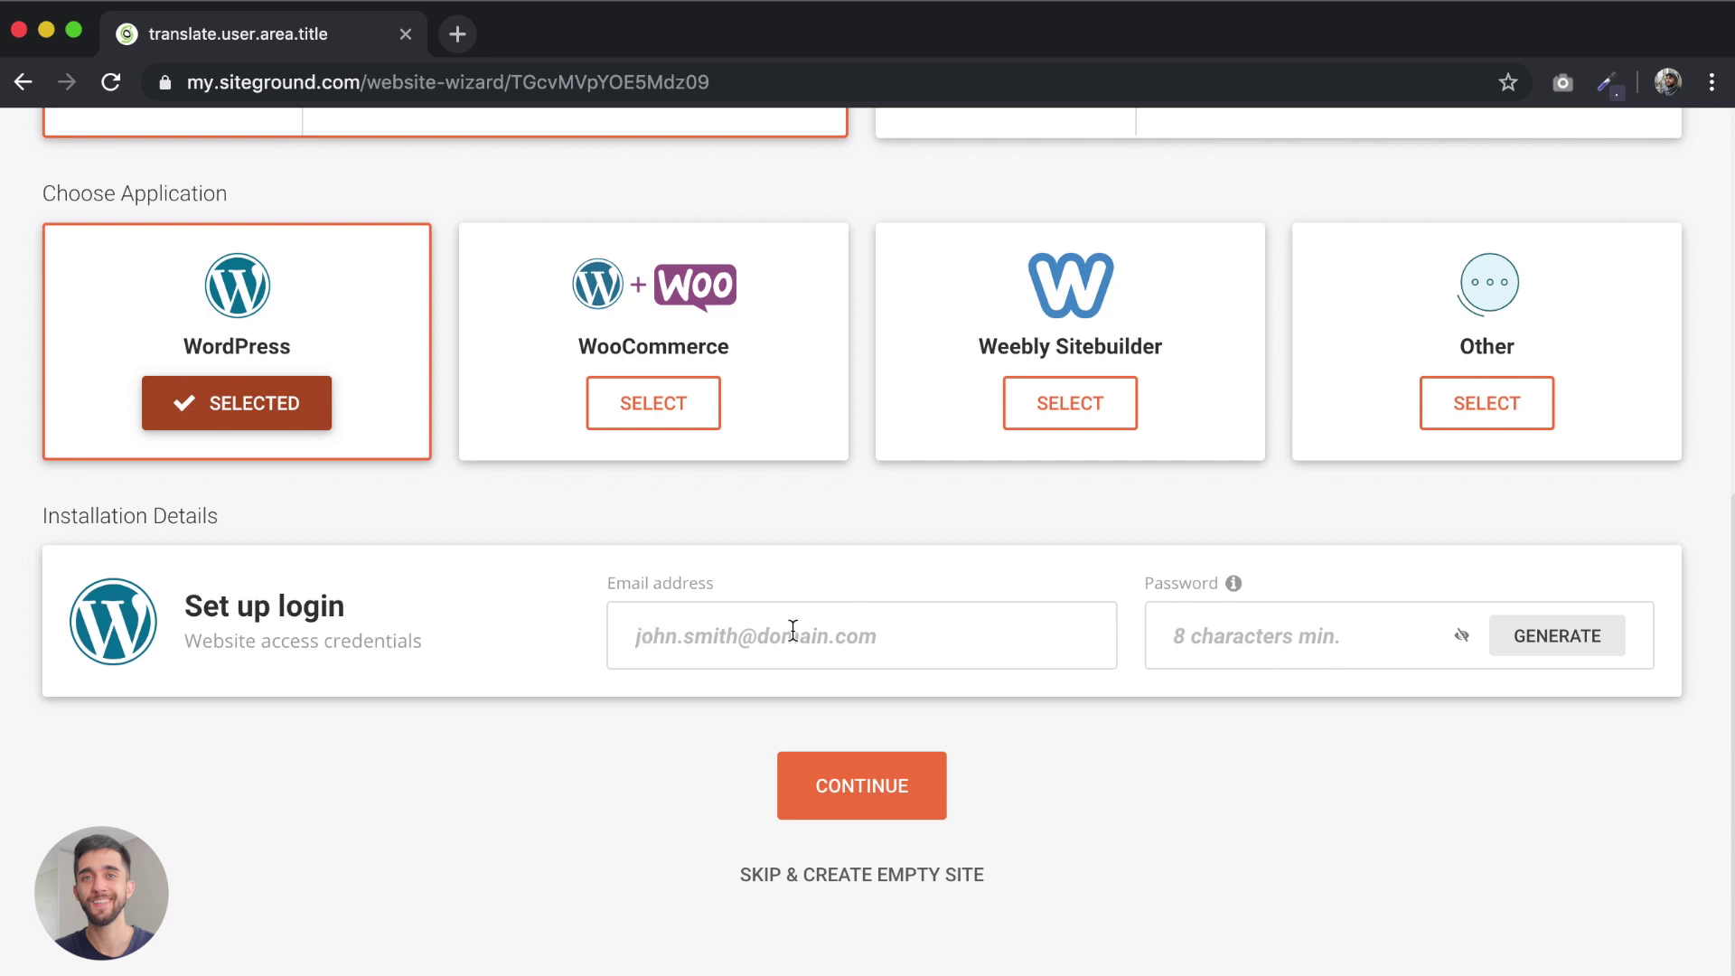
click(863, 786)
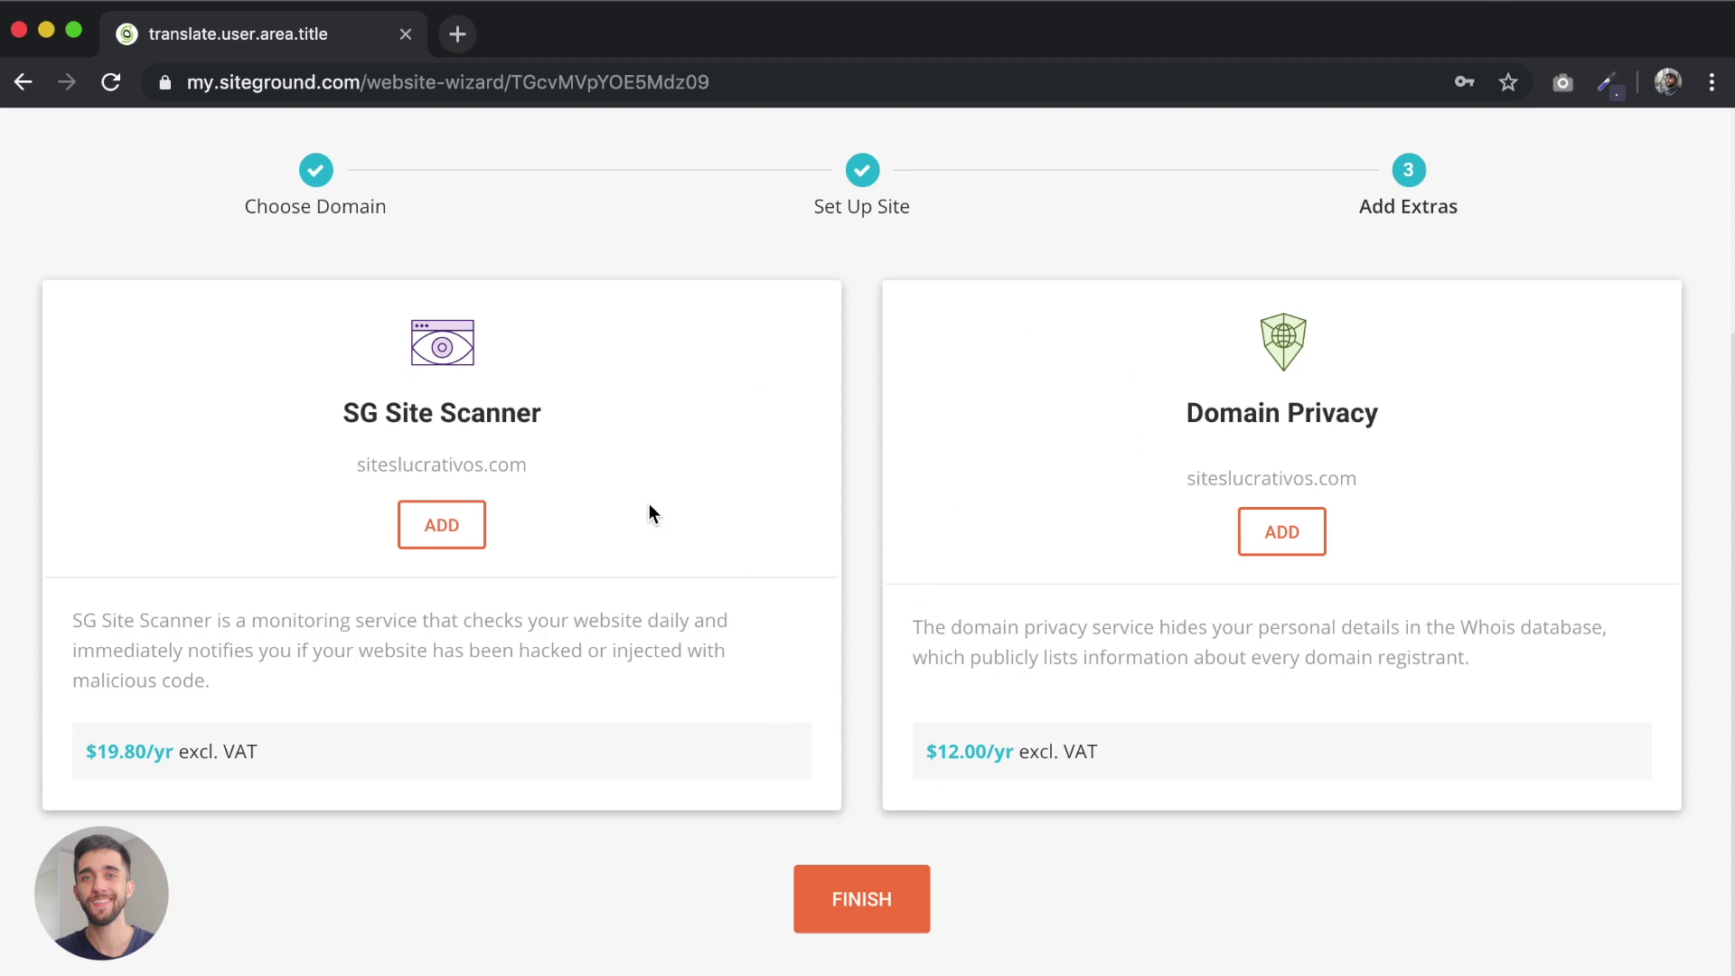
click(859, 911)
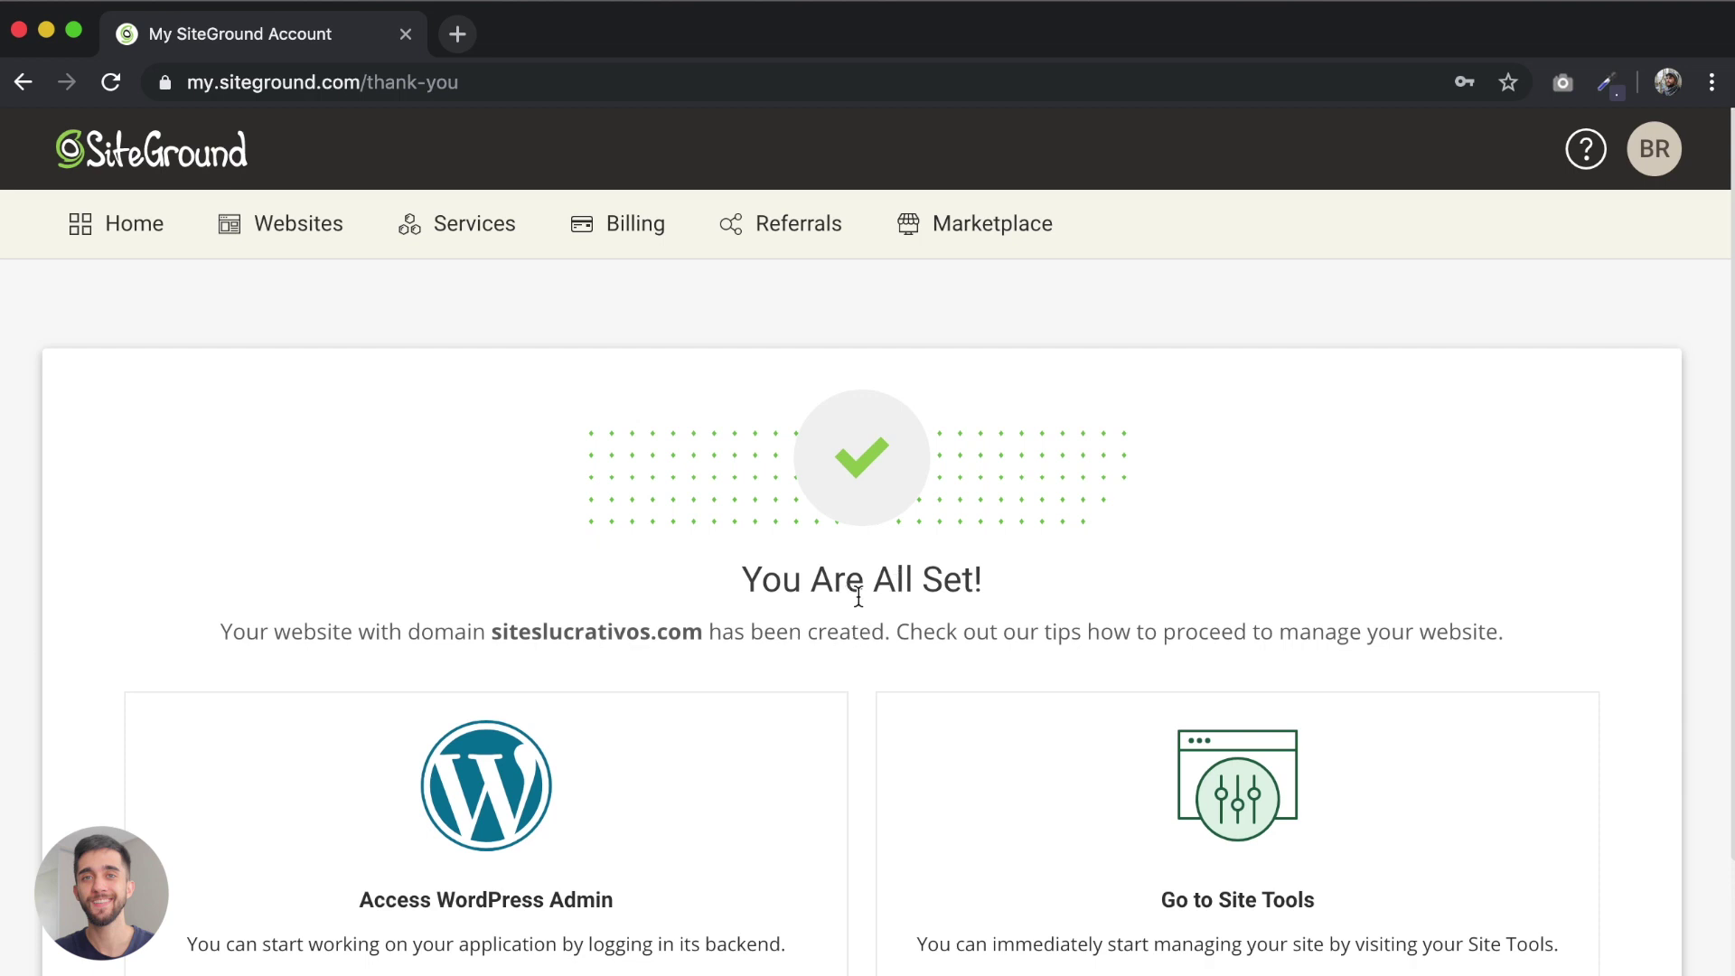
Step: Log in to the new site's WordPress admin and start the WordPress Starter wizard
scroll(858, 597, down, 3)
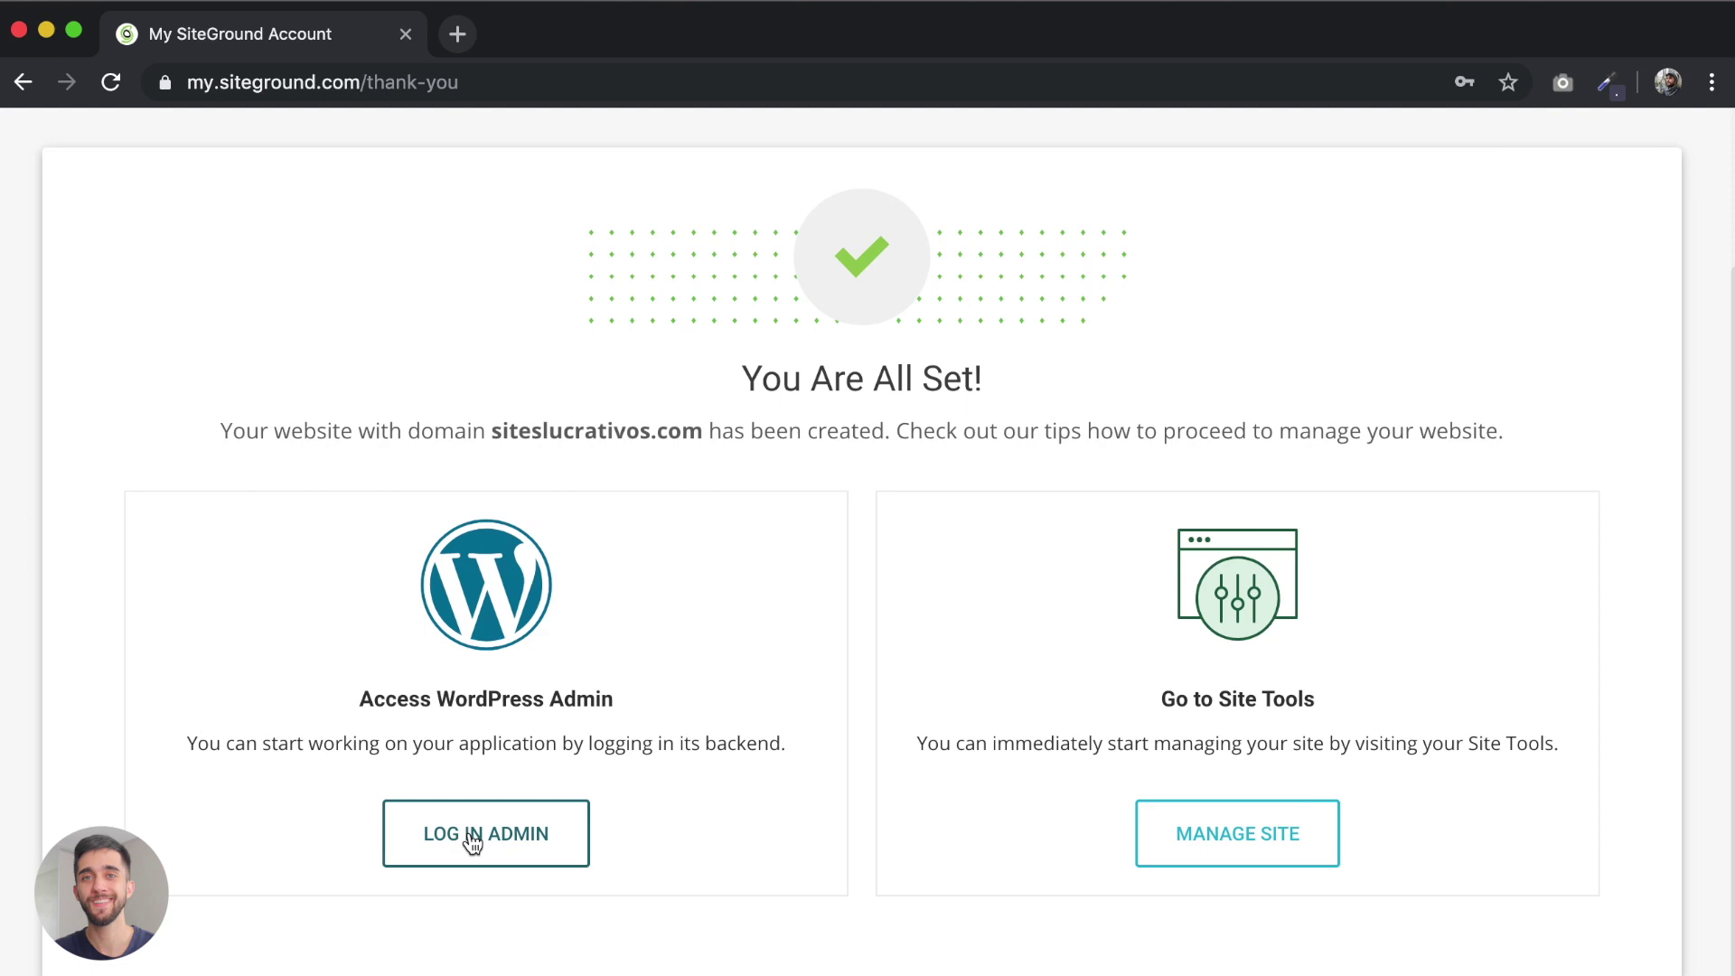
click(471, 840)
scroll(779, 633, down, 5)
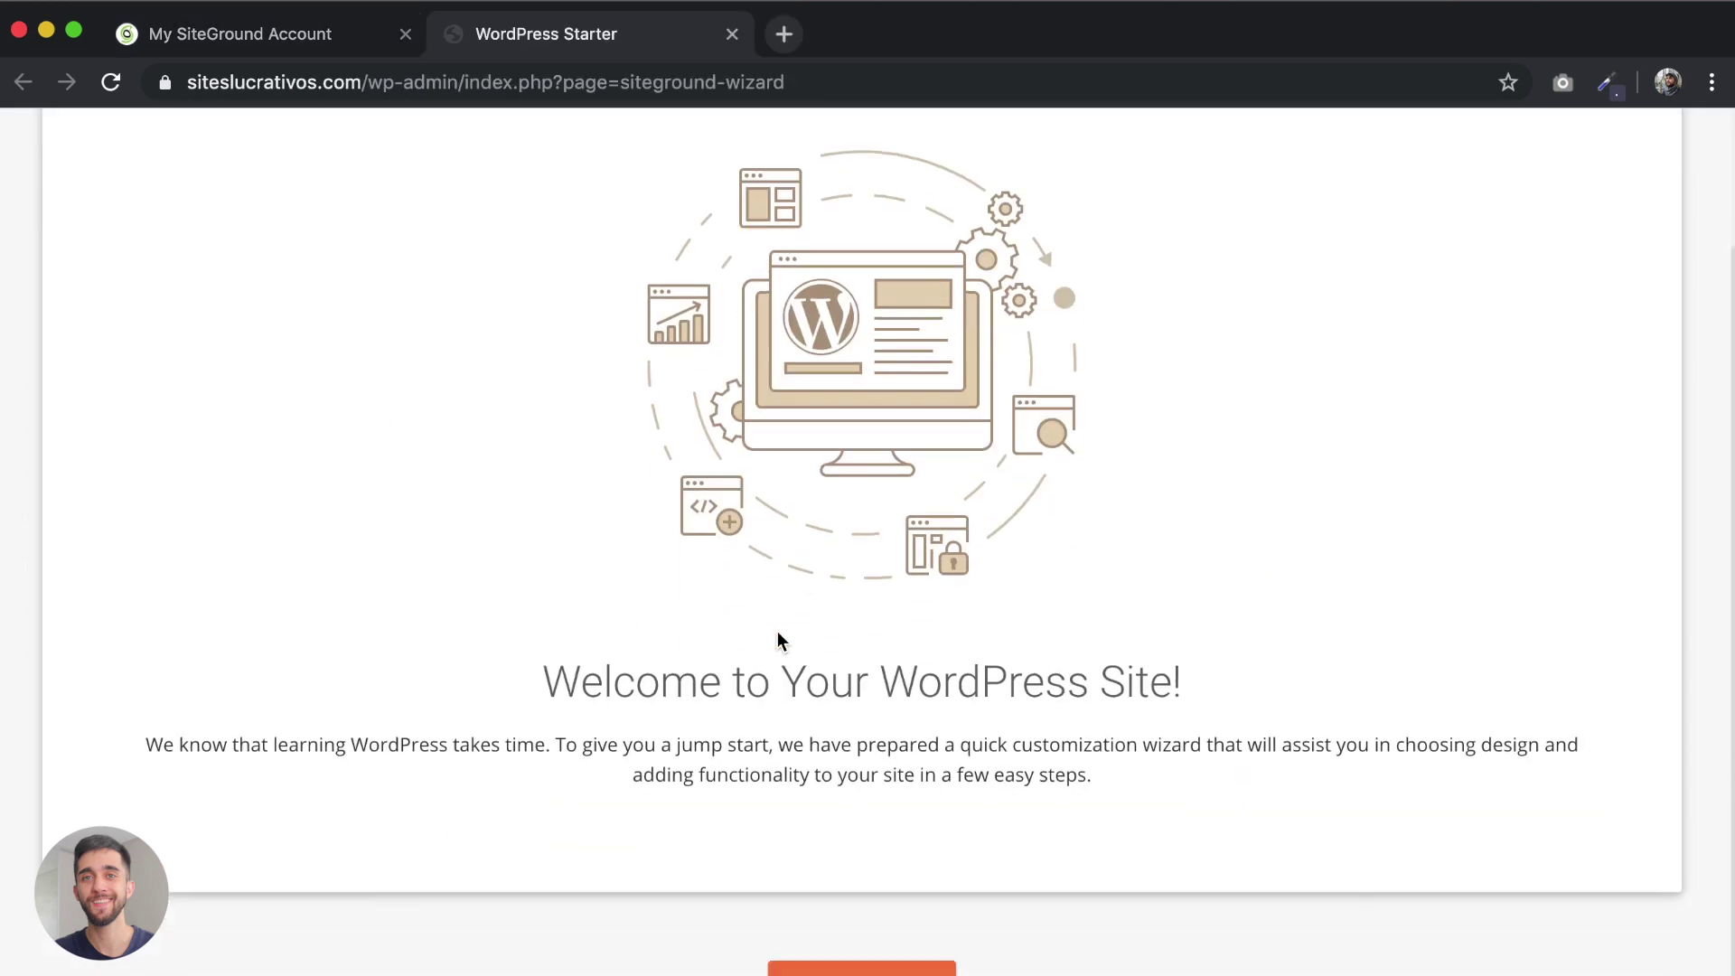
click(854, 930)
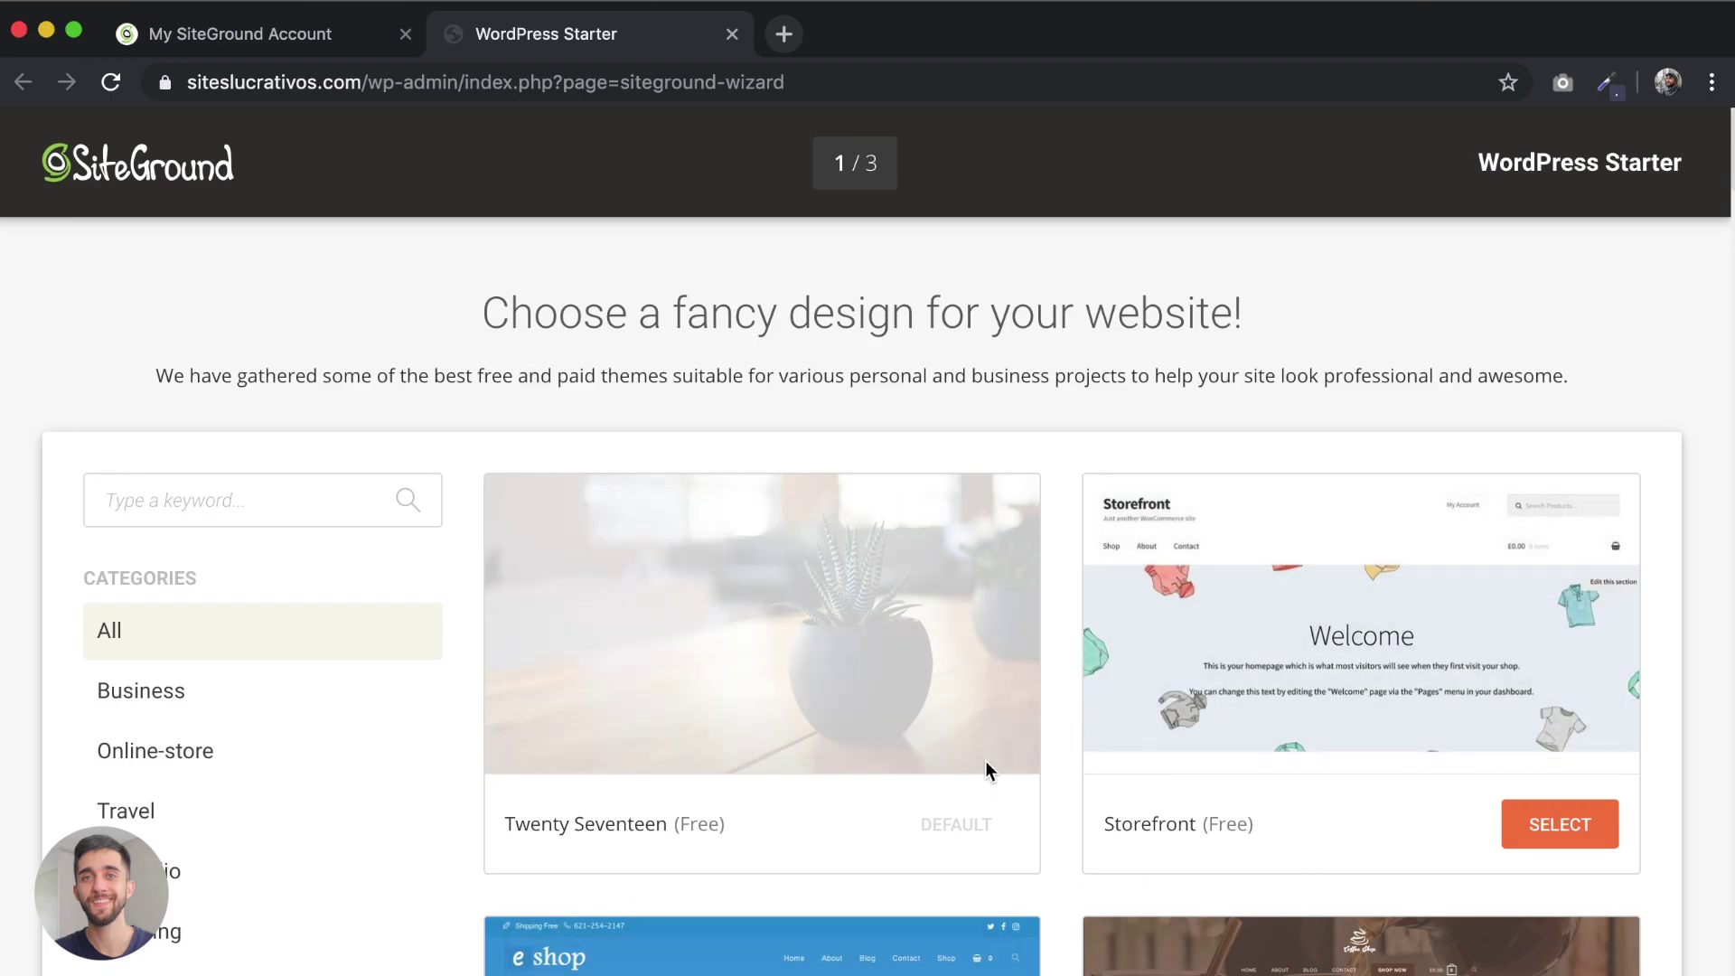
Step: Look through the free theme designs offered for the website in the WordPress Starter wizard
scroll(1039, 759, down, 10)
scroll(1043, 752, down, 12)
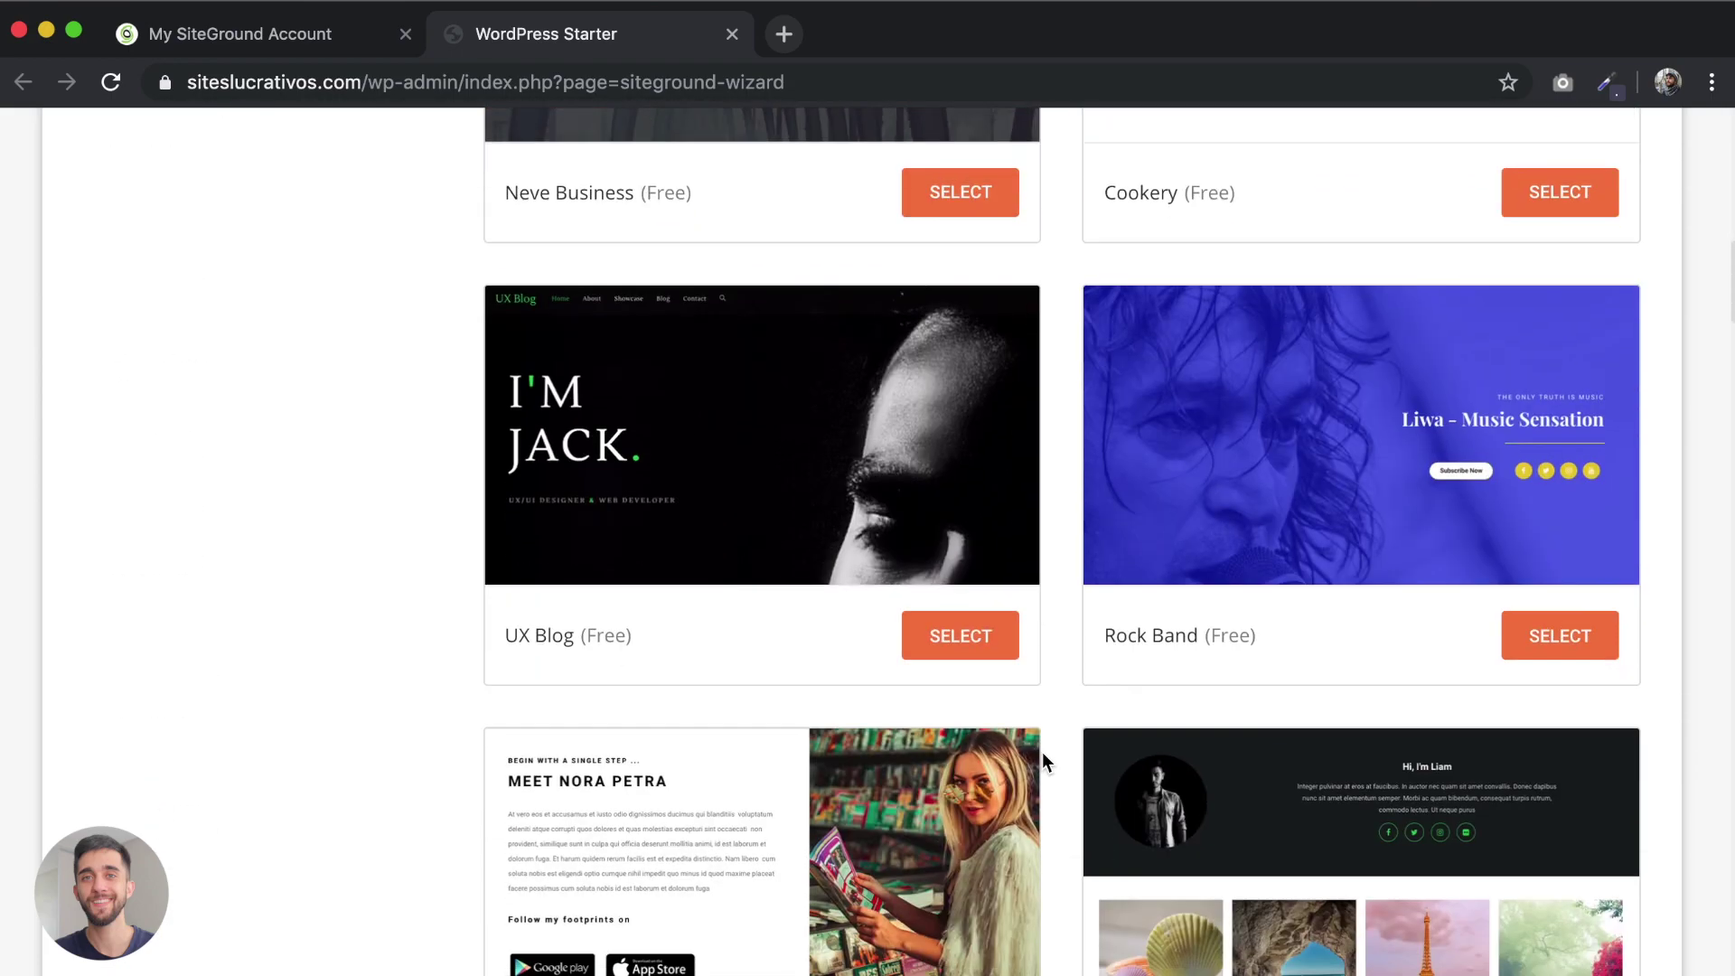
scroll(1057, 692, up, 13)
scroll(1057, 692, up, 10)
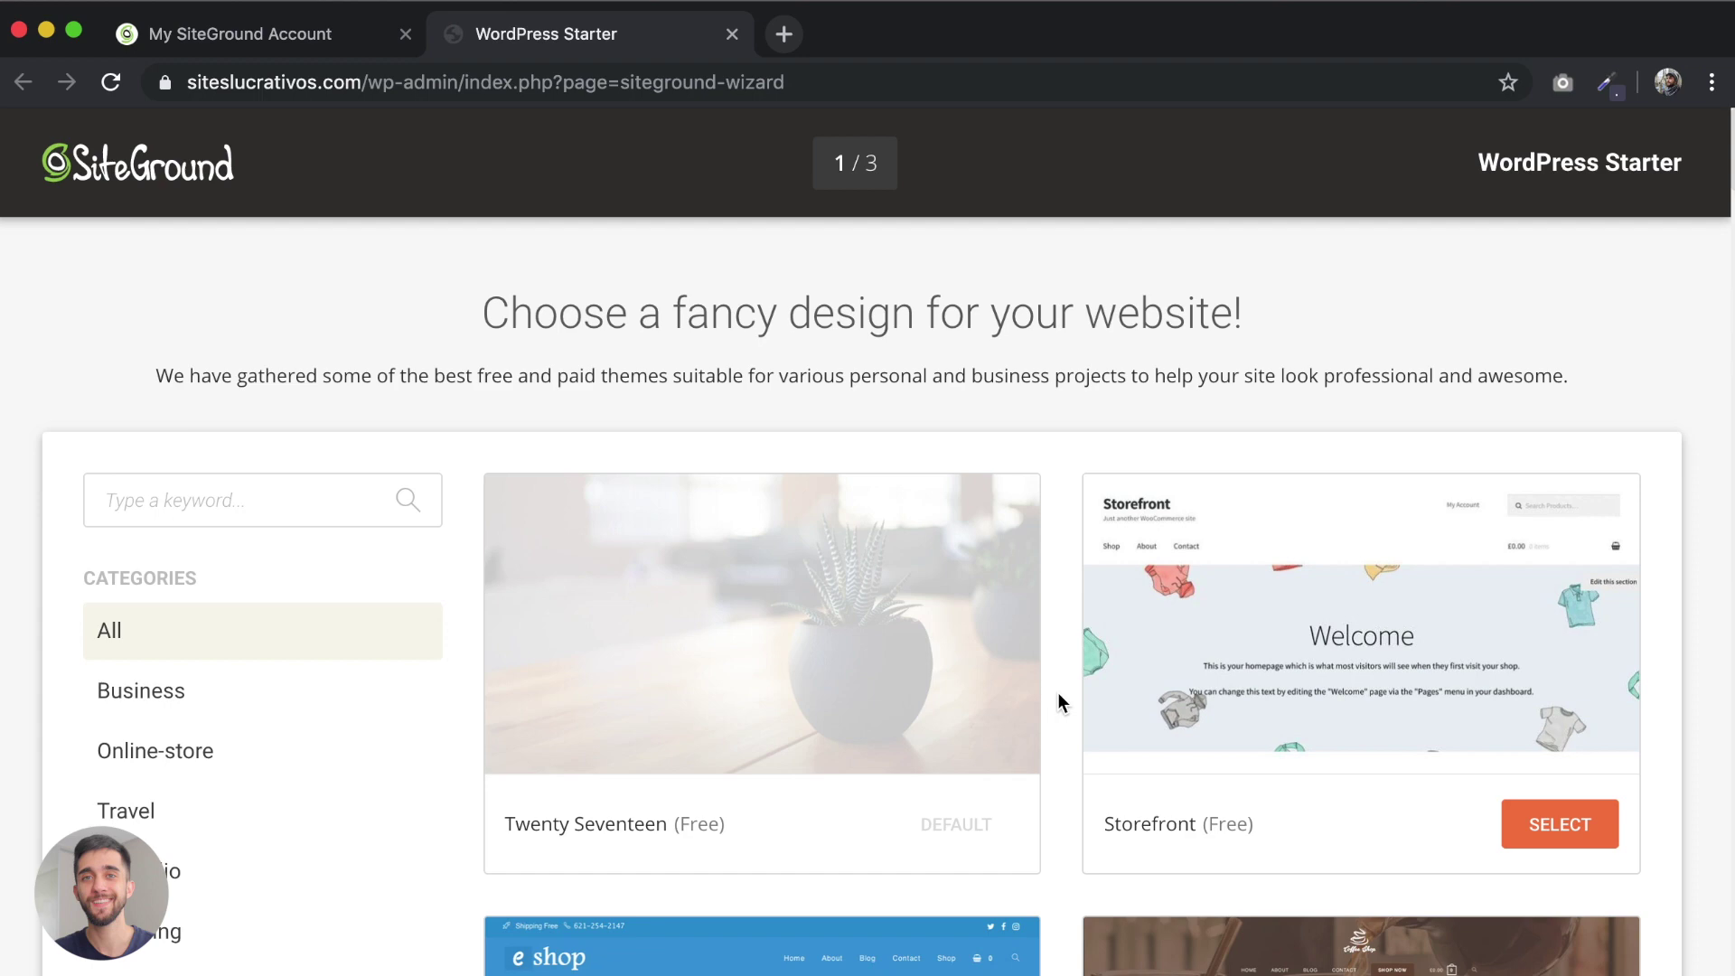
scroll(1057, 692, down, 4)
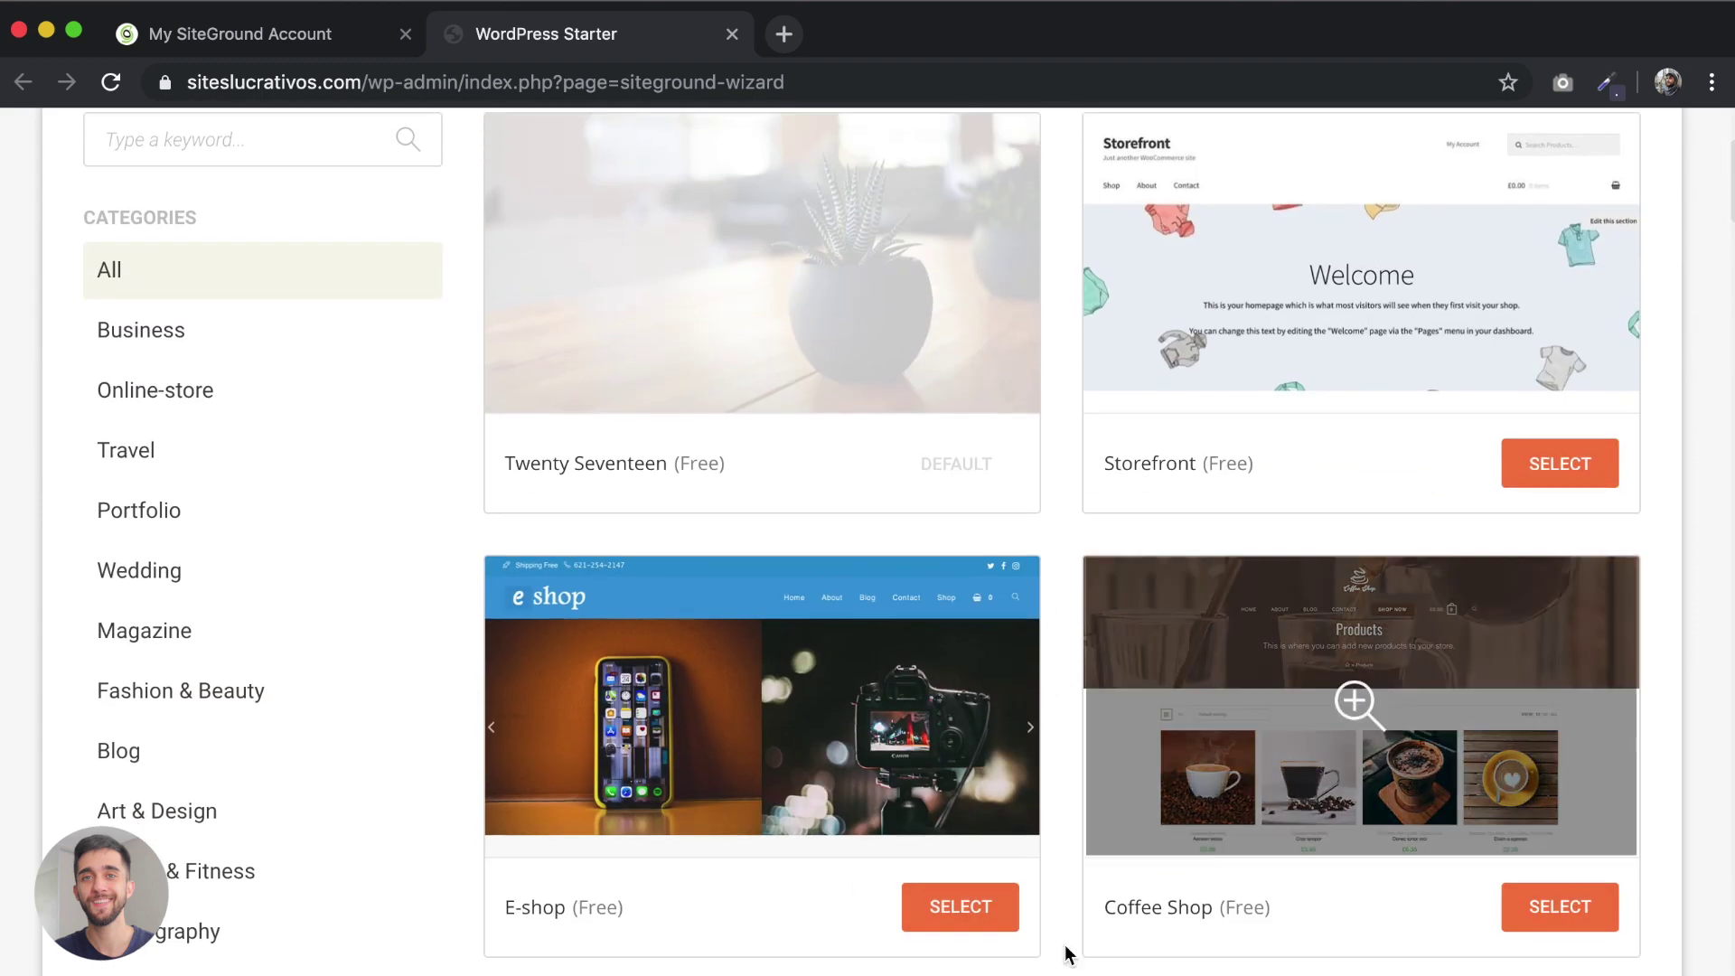
scroll(999, 689, down, 13)
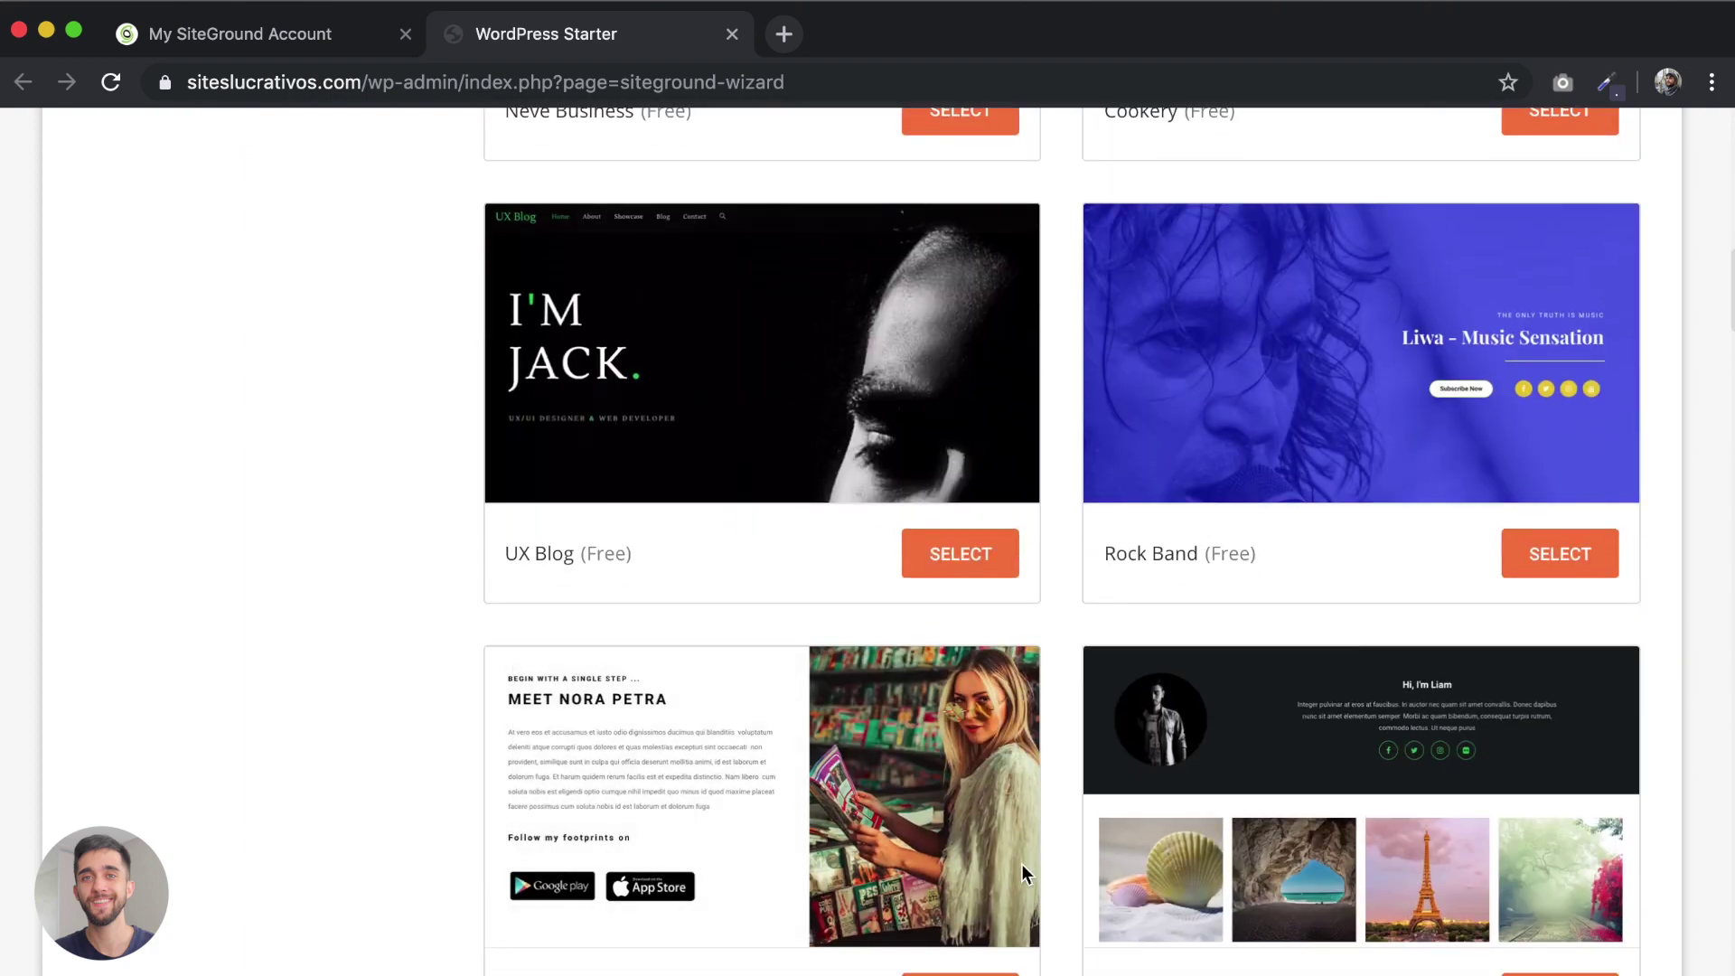
scroll(1057, 743, up, 15)
scroll(1067, 632, up, 3)
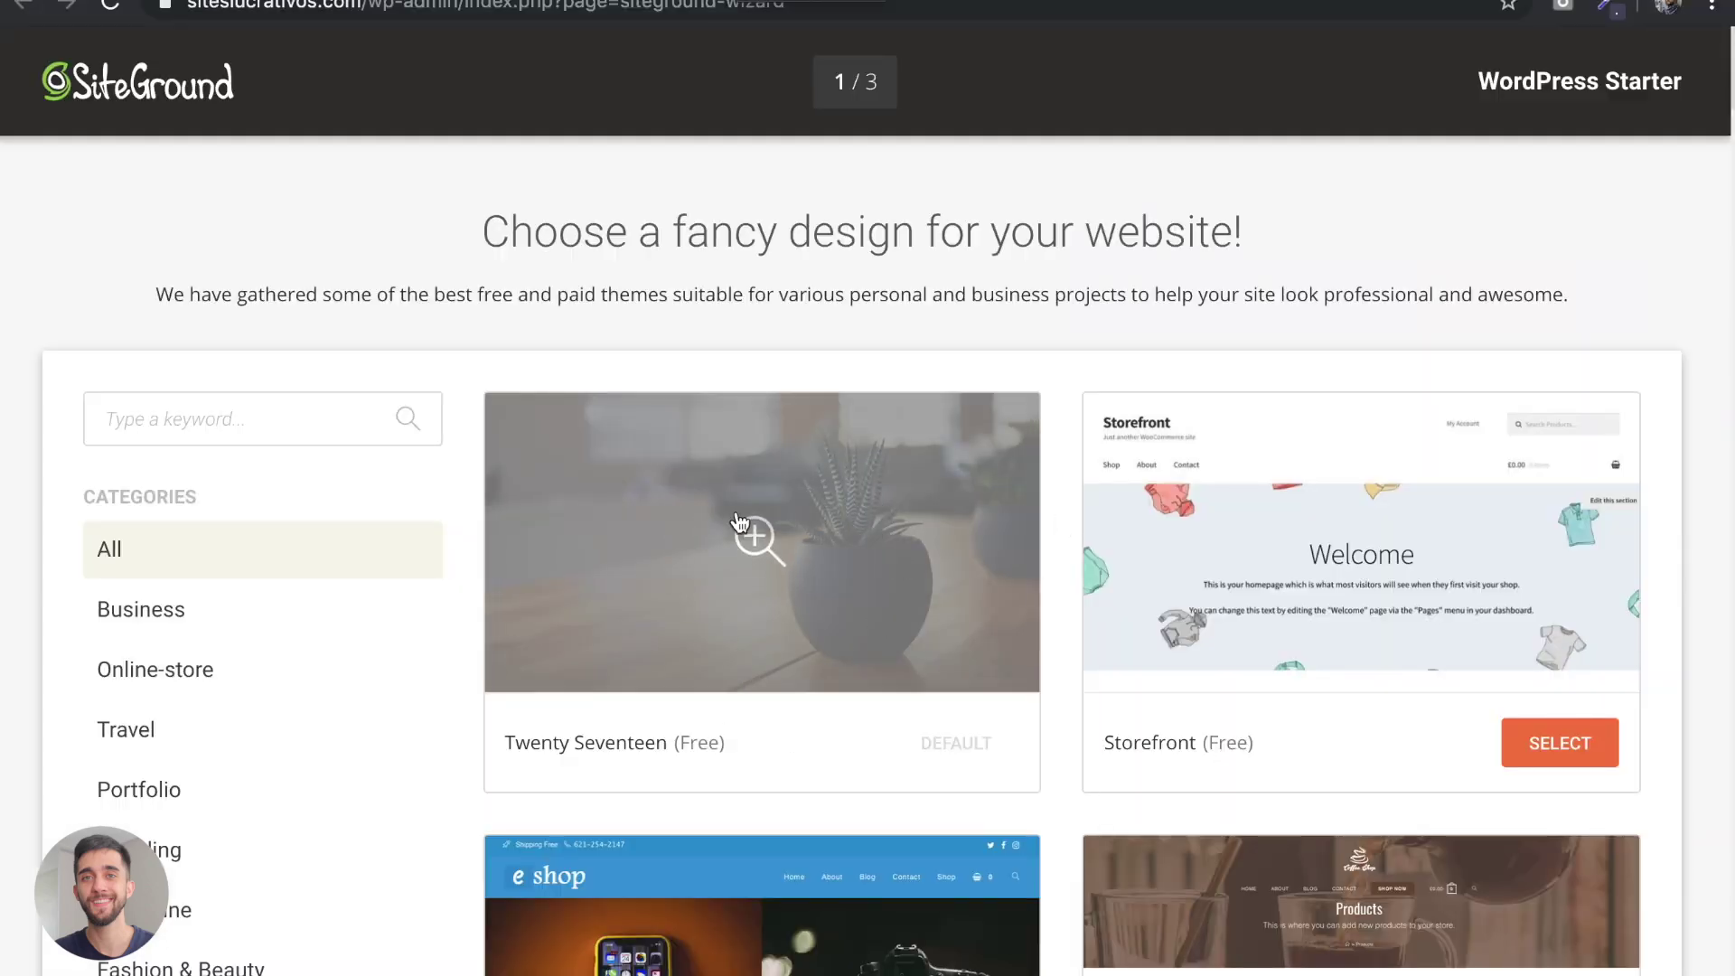
Step: Exit the WordPress Starter wizard to the WordPress dashboard without selecting a theme
scroll(1018, 620, down, 12)
scroll(1018, 624, down, 20)
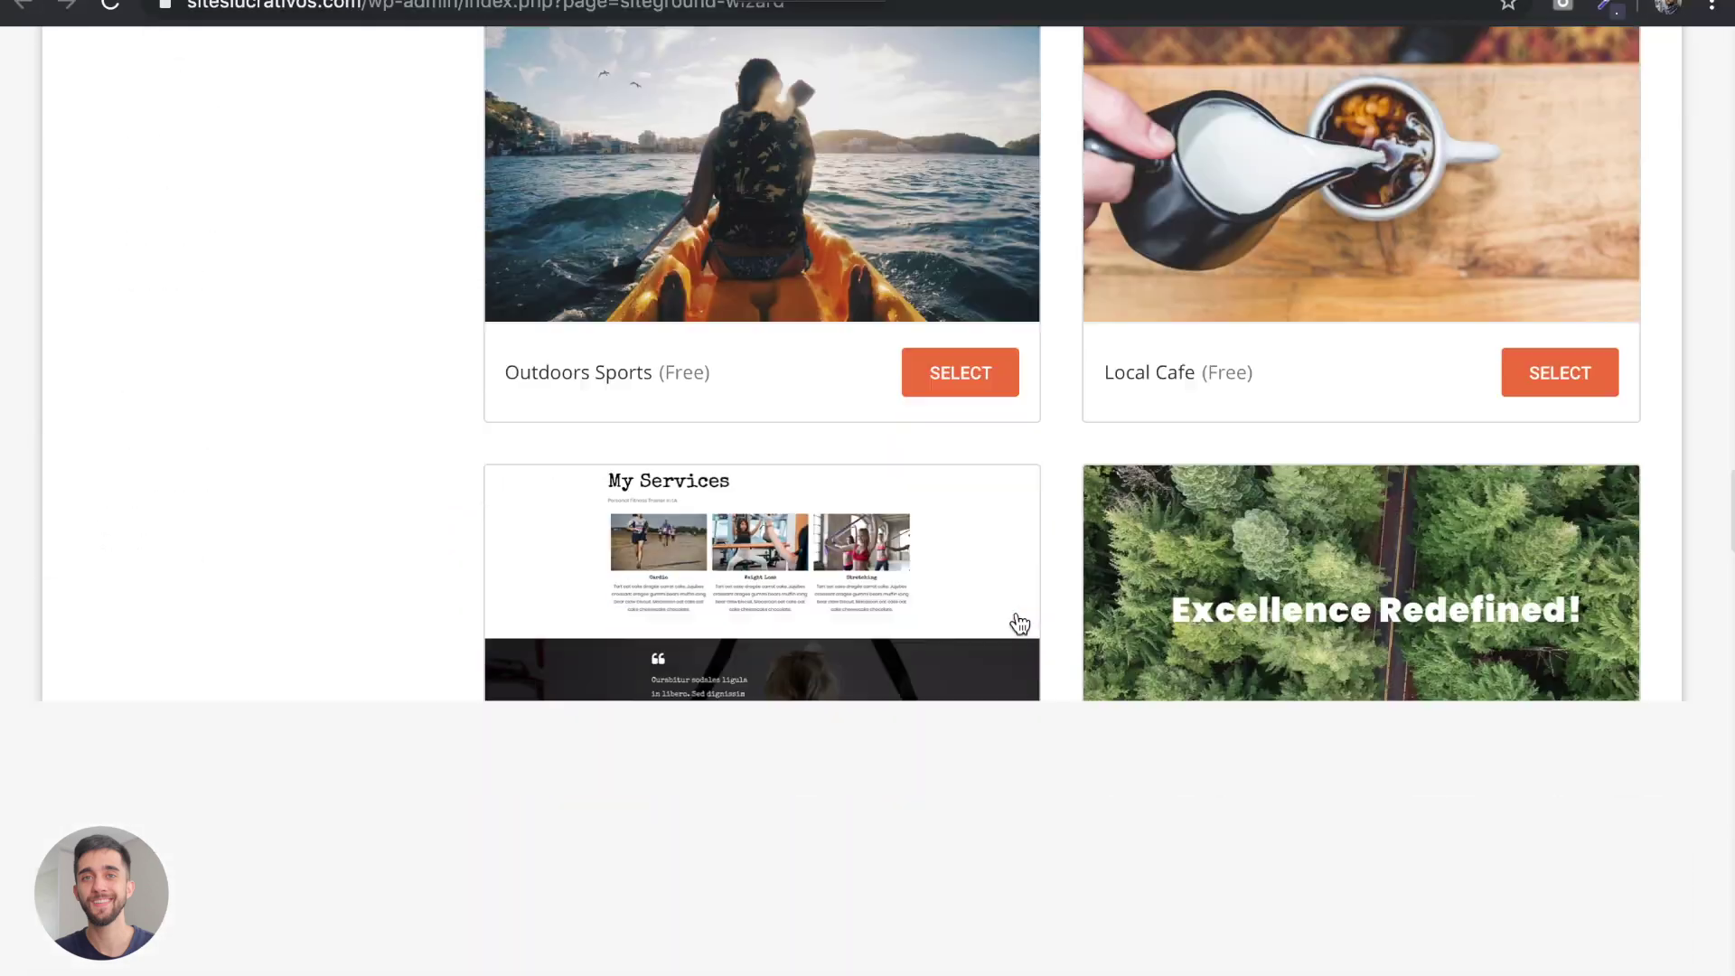
scroll(1016, 614, down, 5)
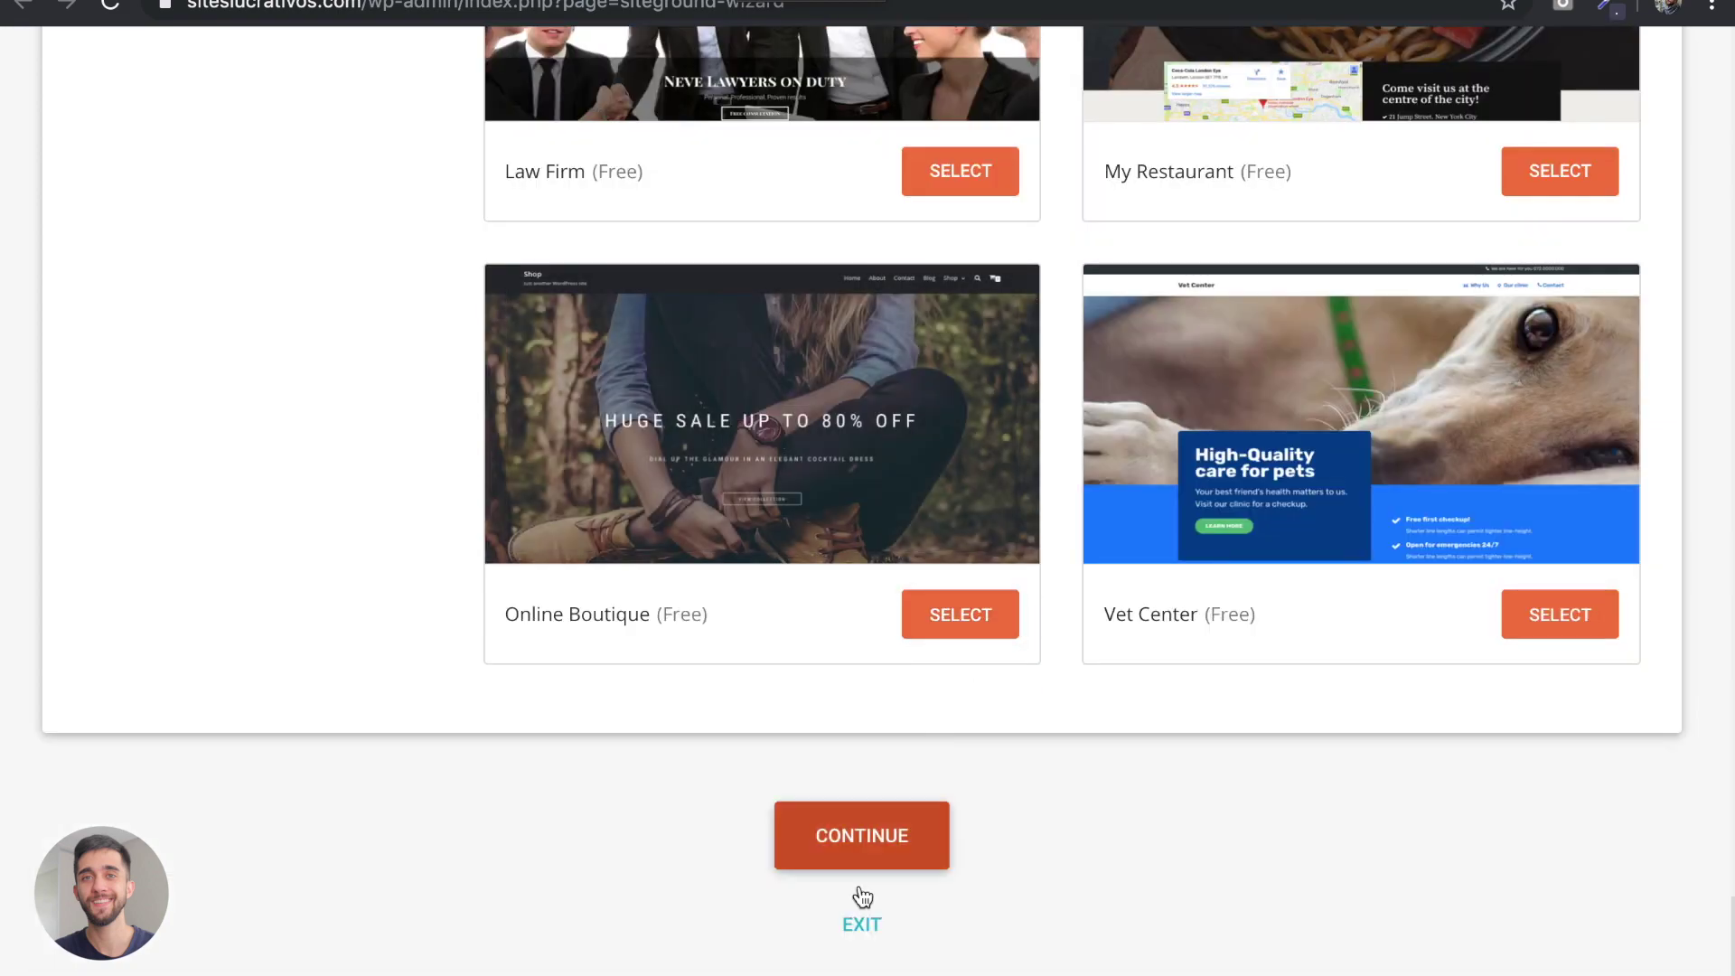
click(861, 935)
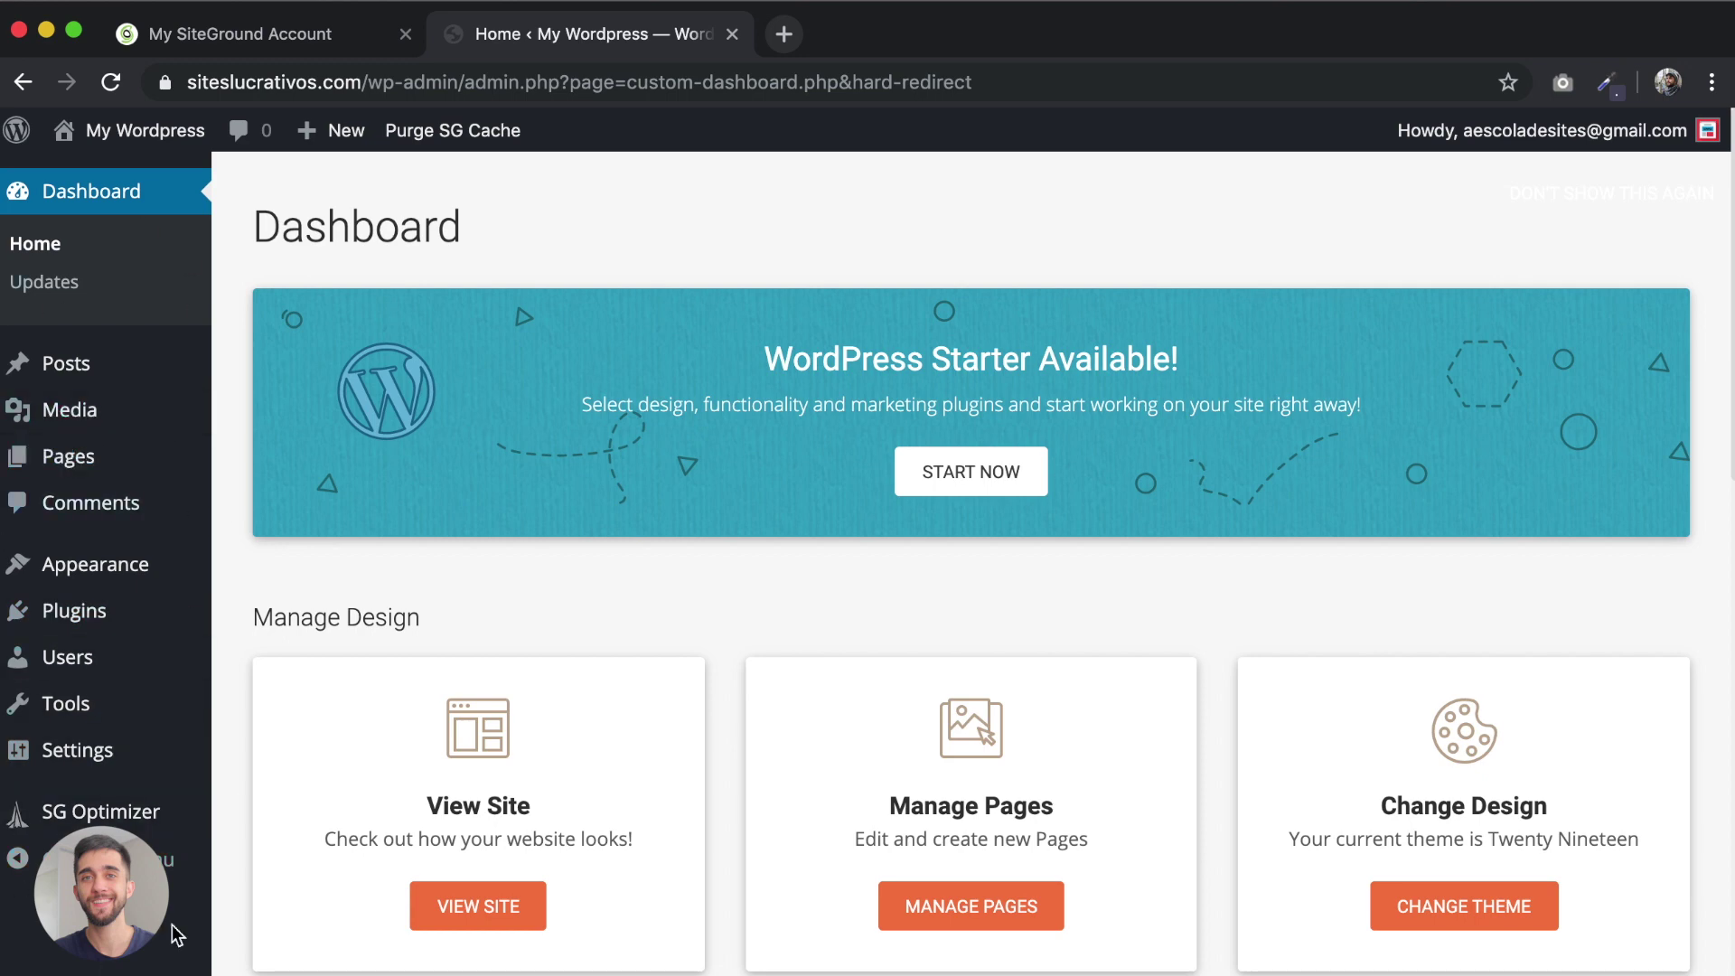
mouse_move(79, 414)
mouse_move(71, 459)
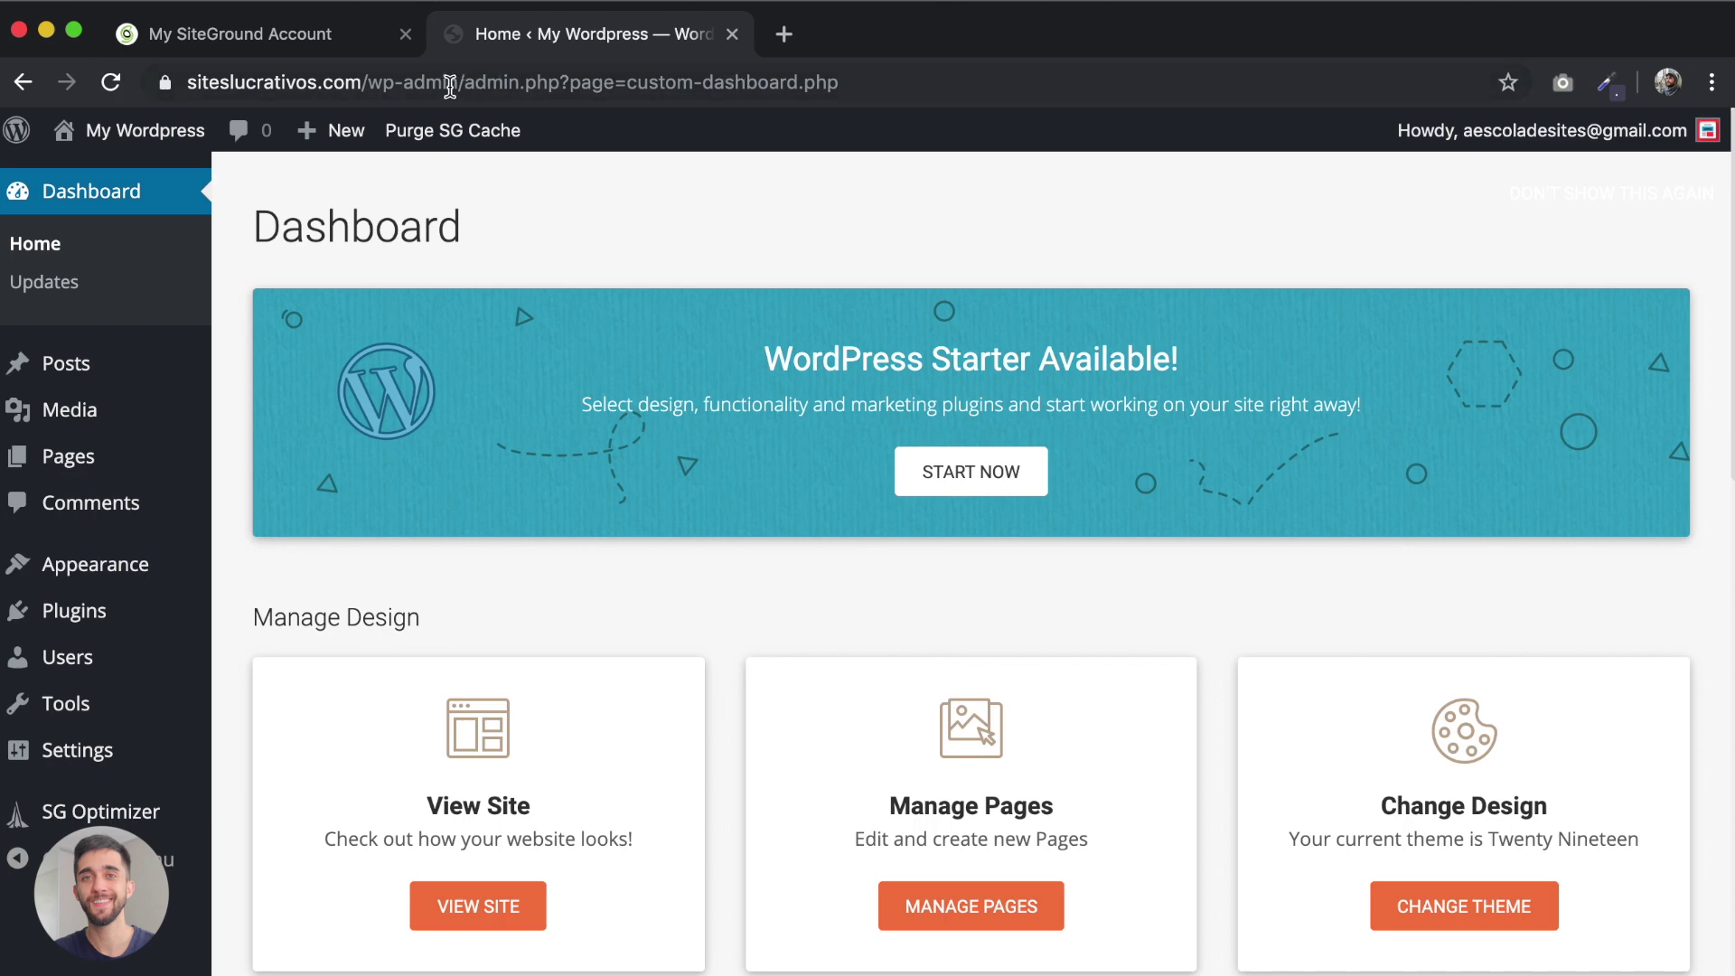
click(188, 82)
double_click(235, 81)
drag(524, 82, 1313, 91)
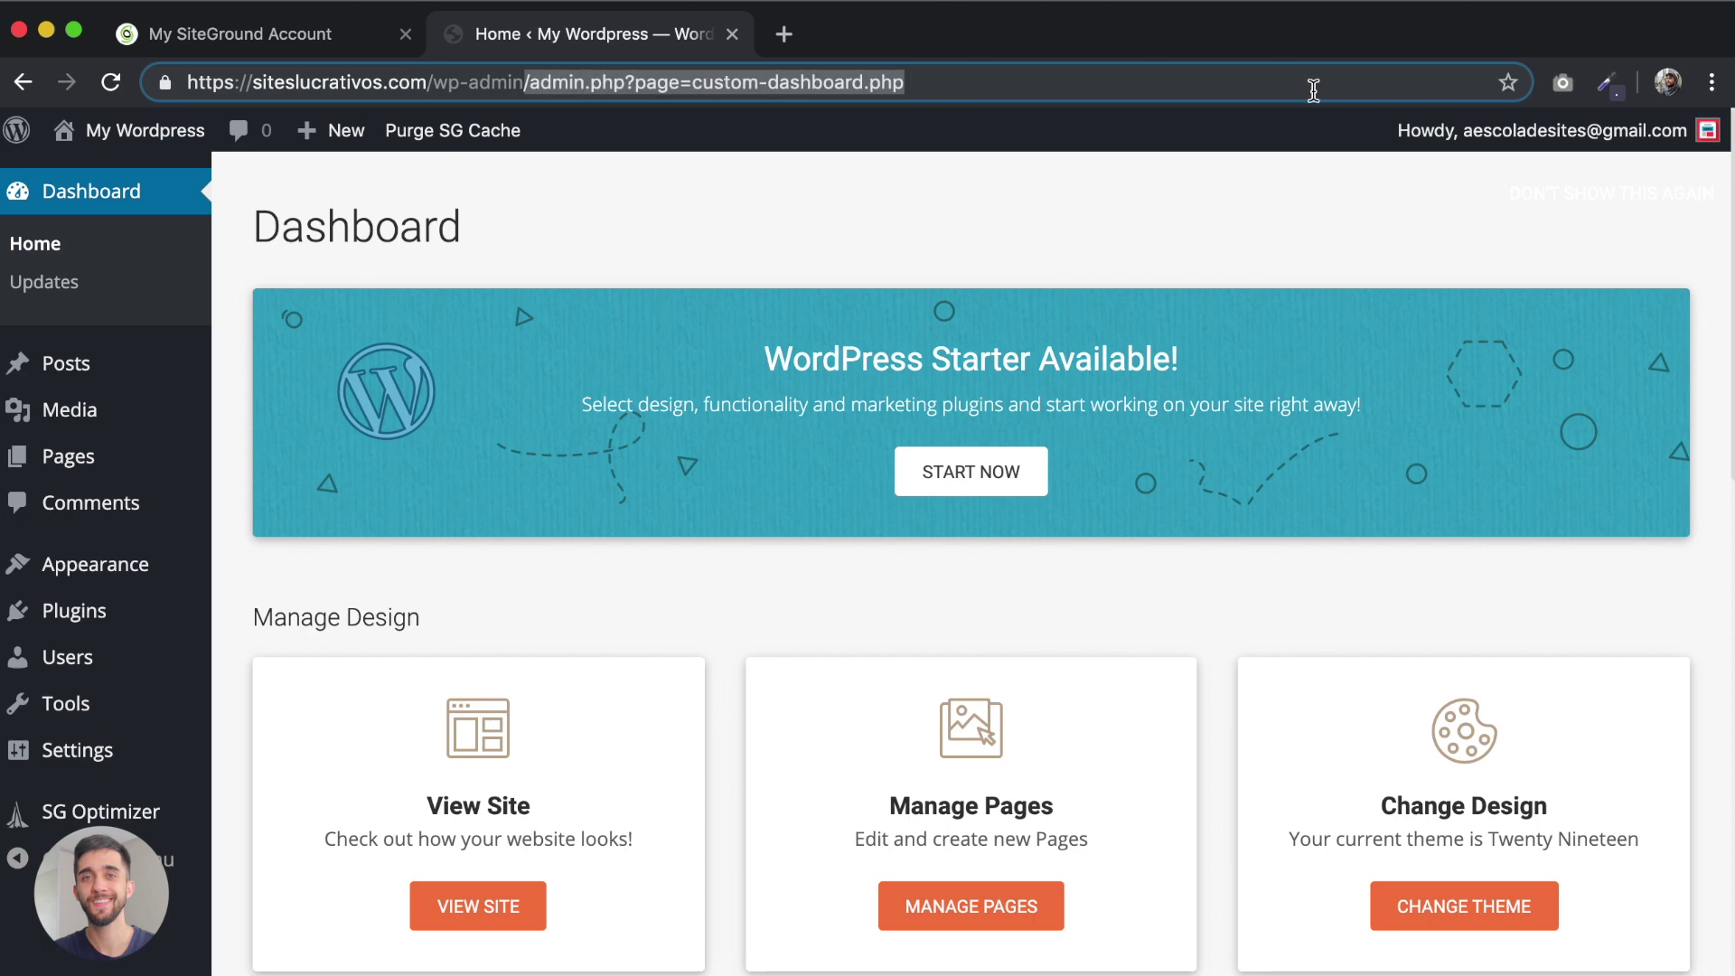
key(BackSpace)
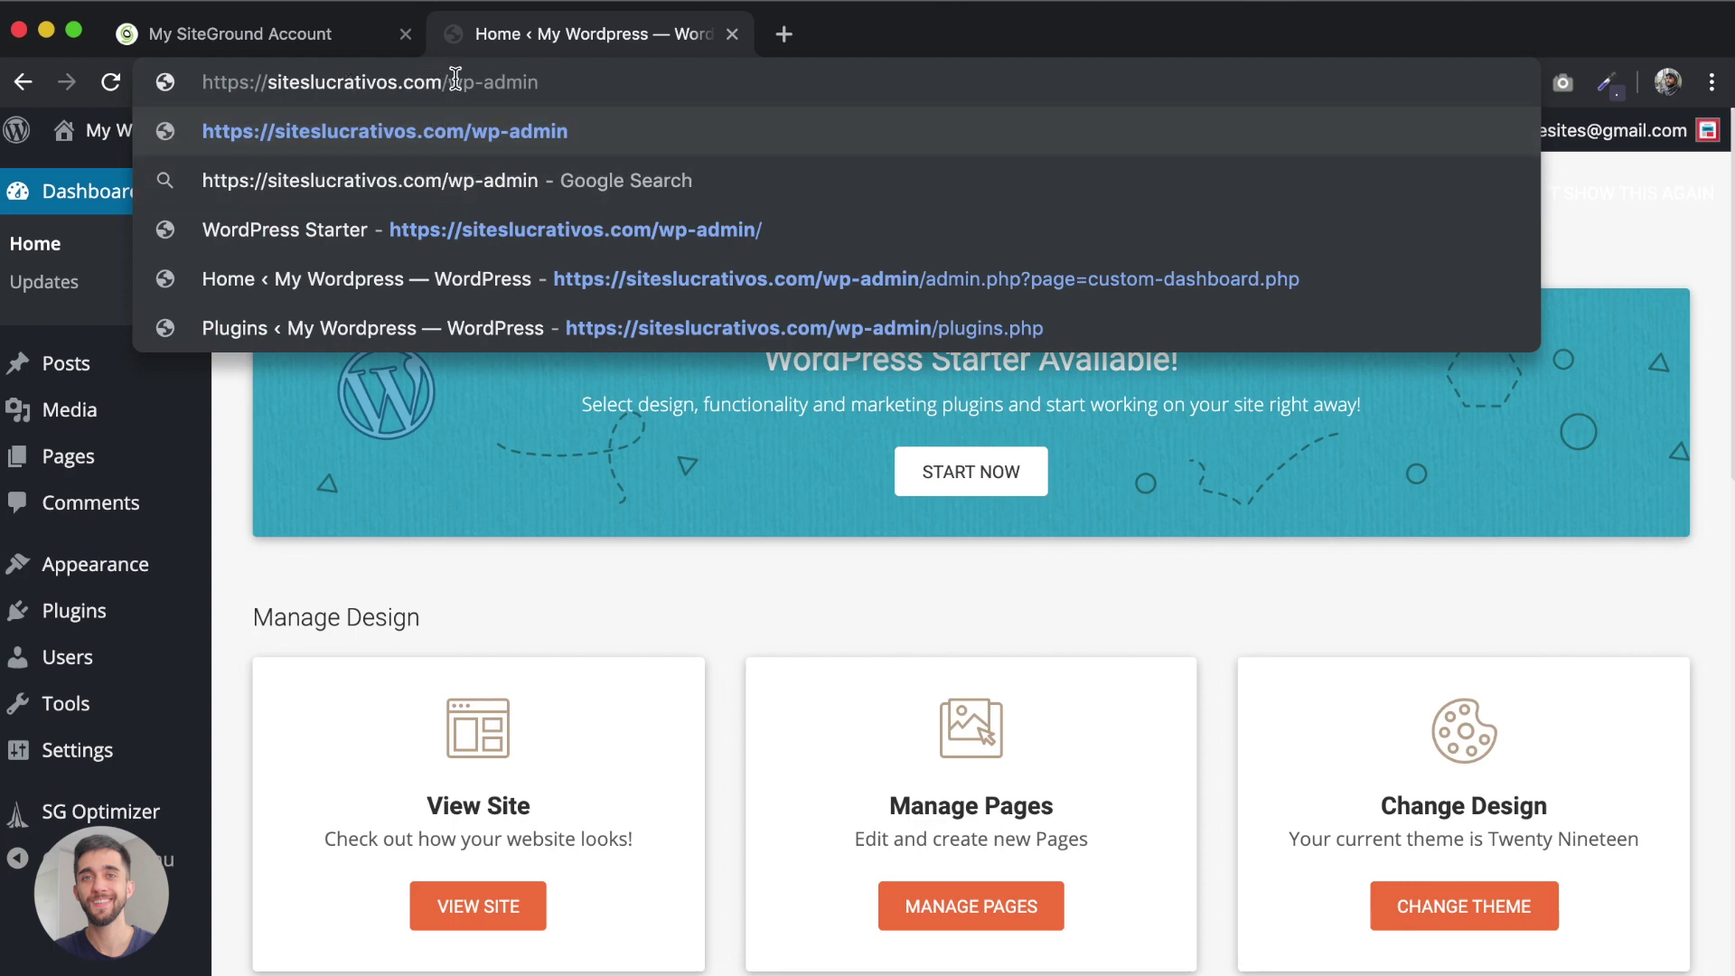
click(1650, 271)
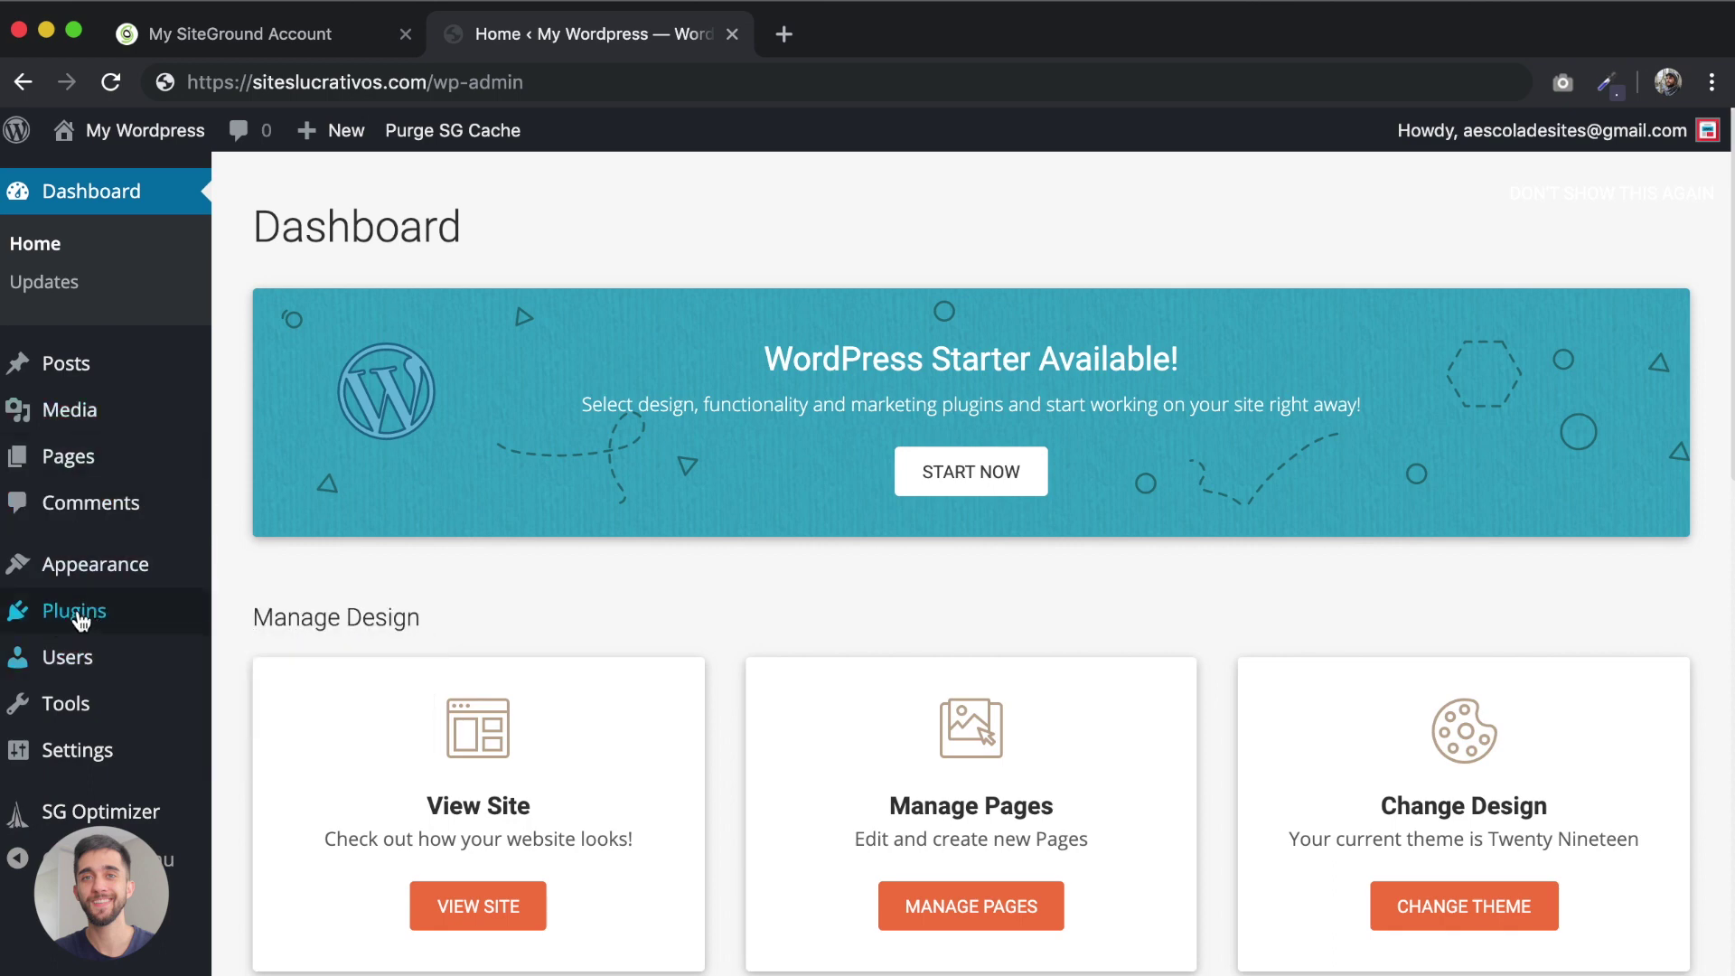
mouse_move(101, 619)
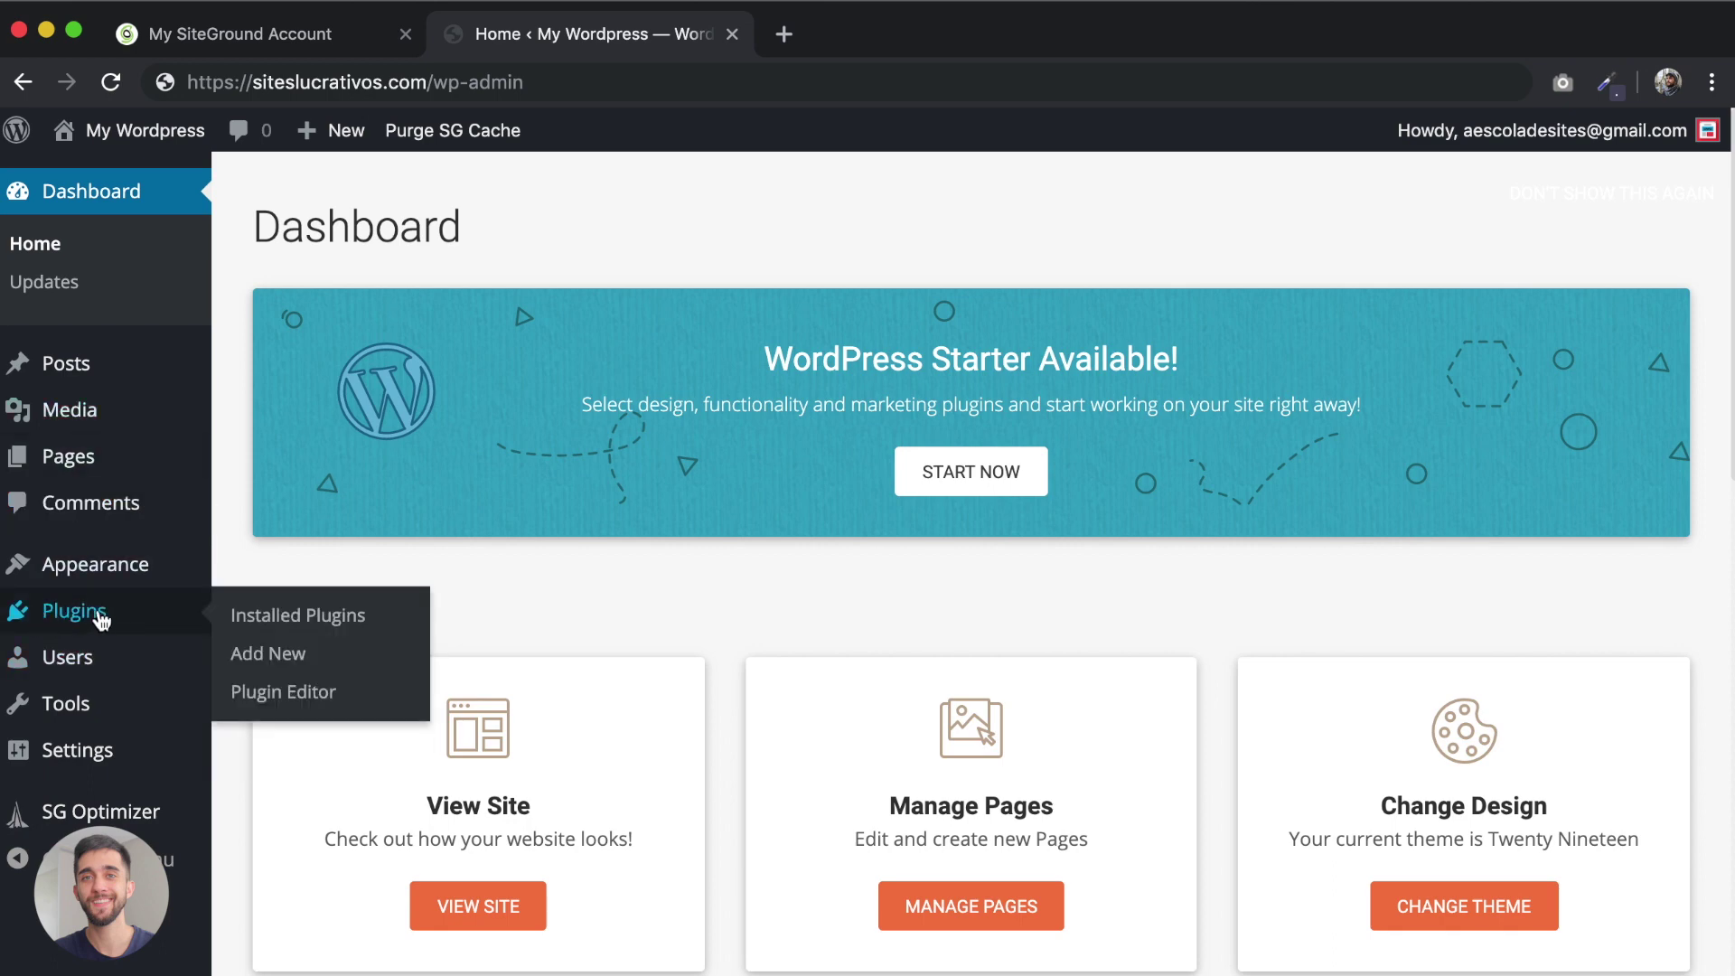
mouse_move(104, 762)
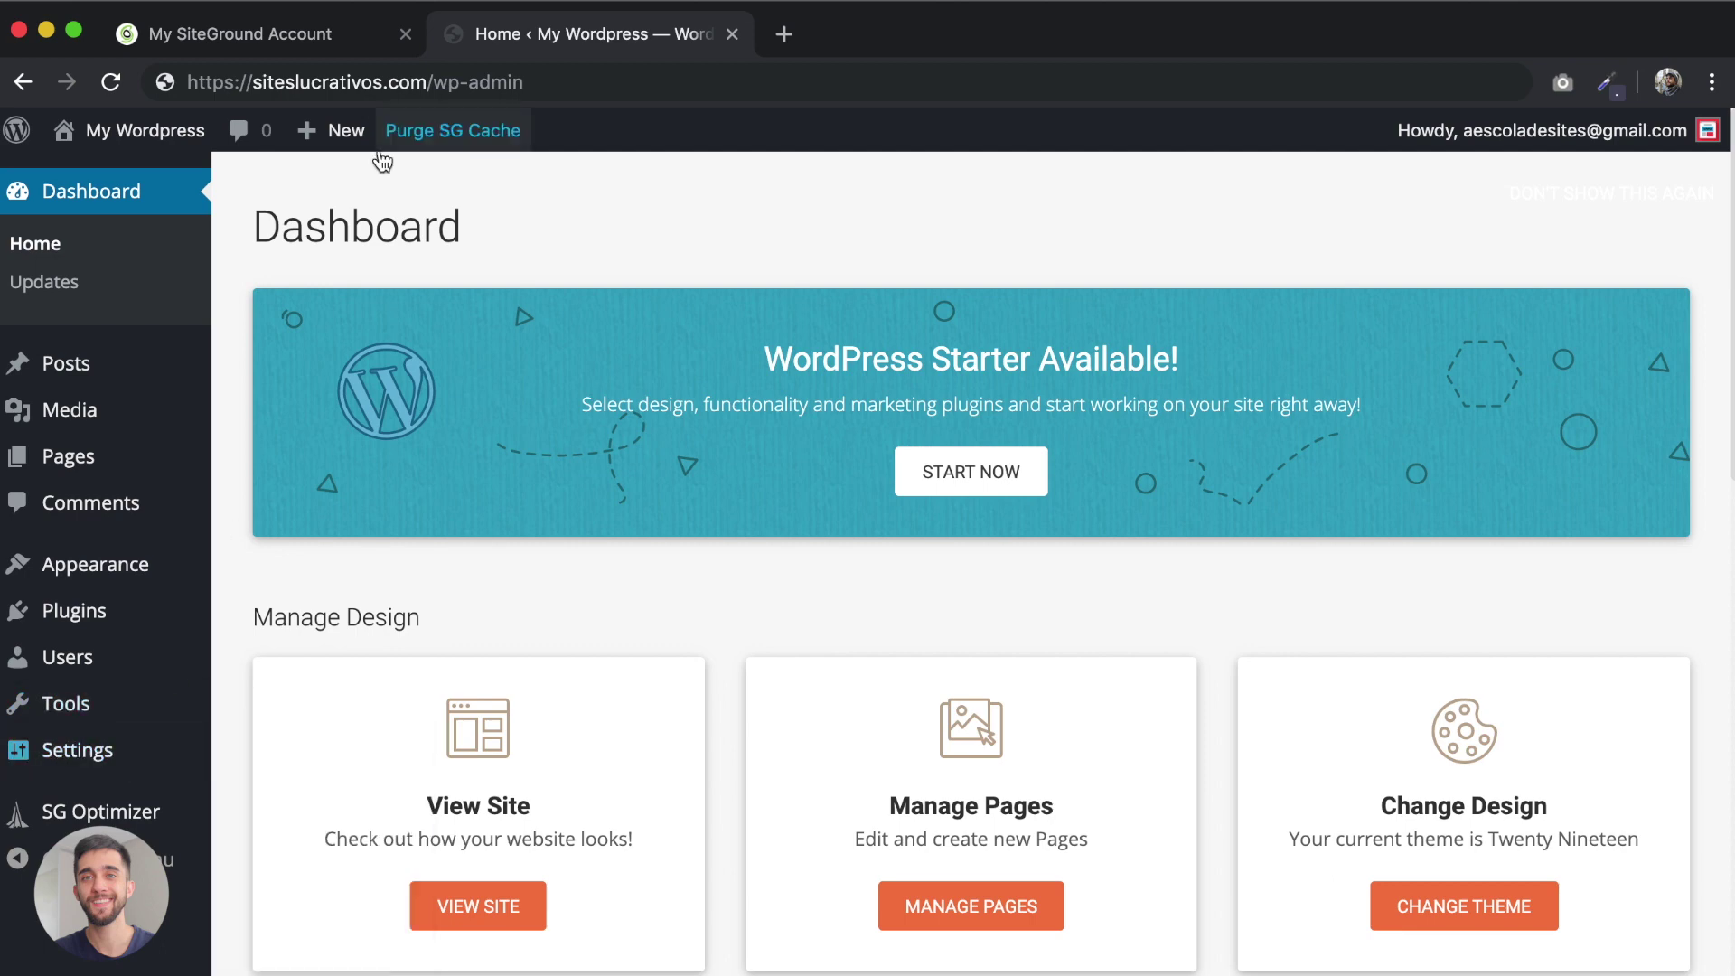
Step: Load the public home page at siteslucrativos.com and look through its default content down to the footer
drag(429, 91, 708, 85)
key(BackSpace)
key(Return)
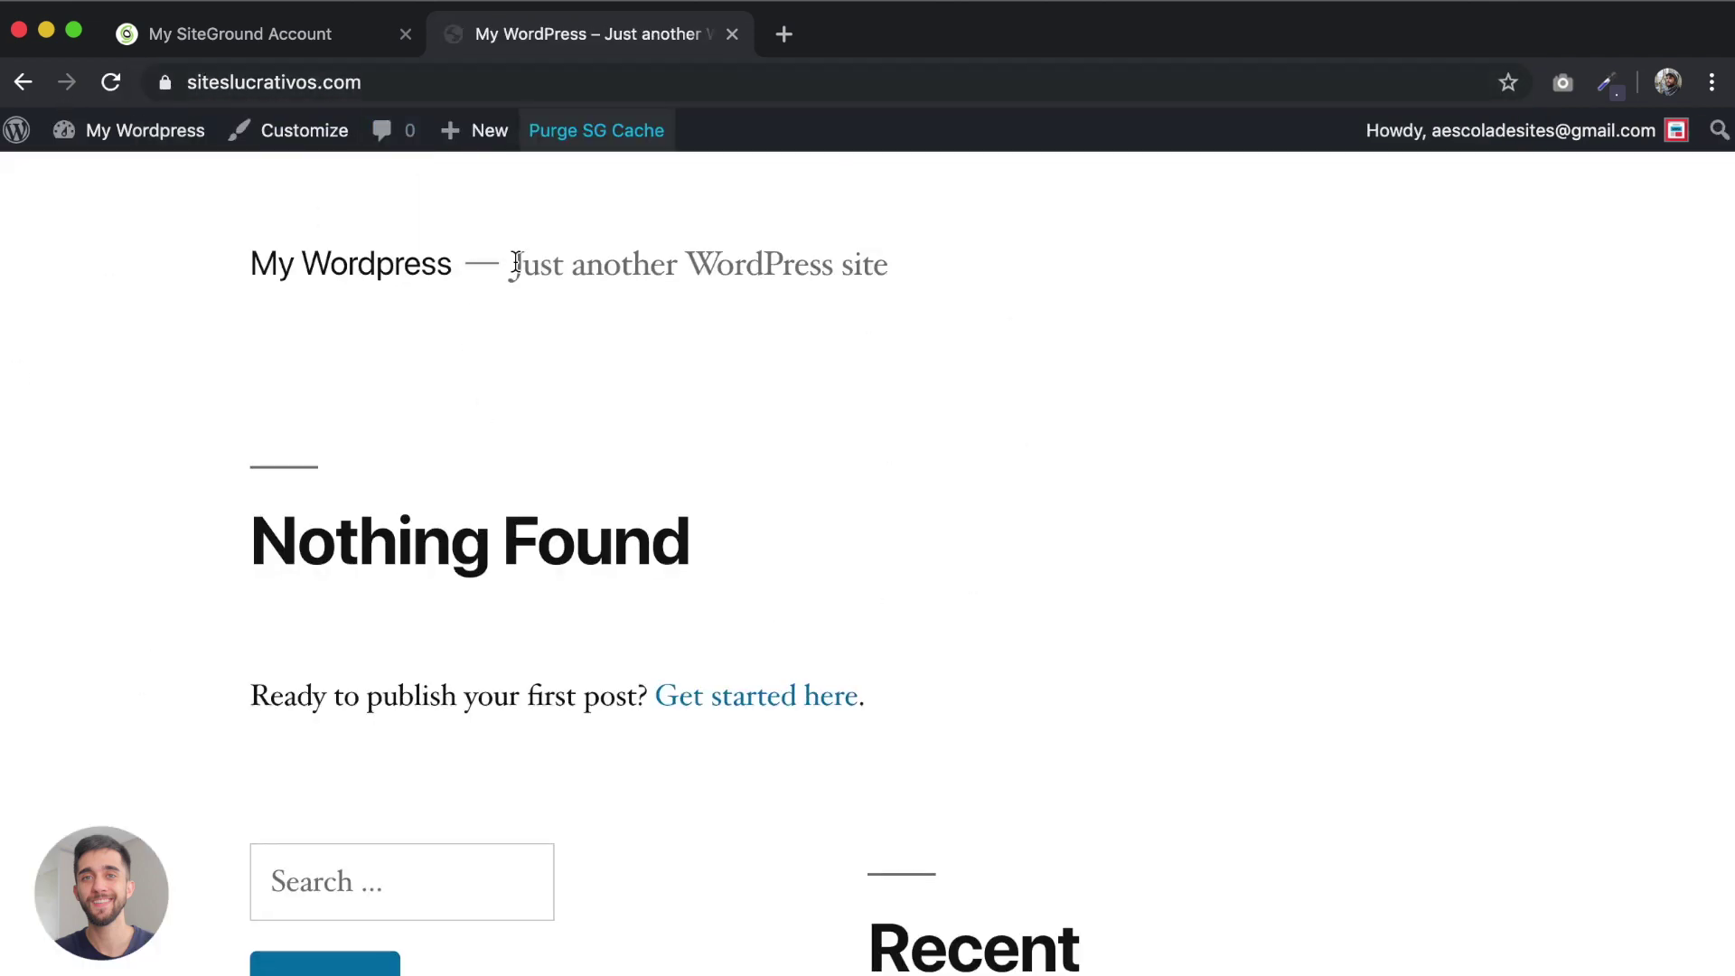
scroll(786, 526, down, 1)
scroll(785, 524, down, 15)
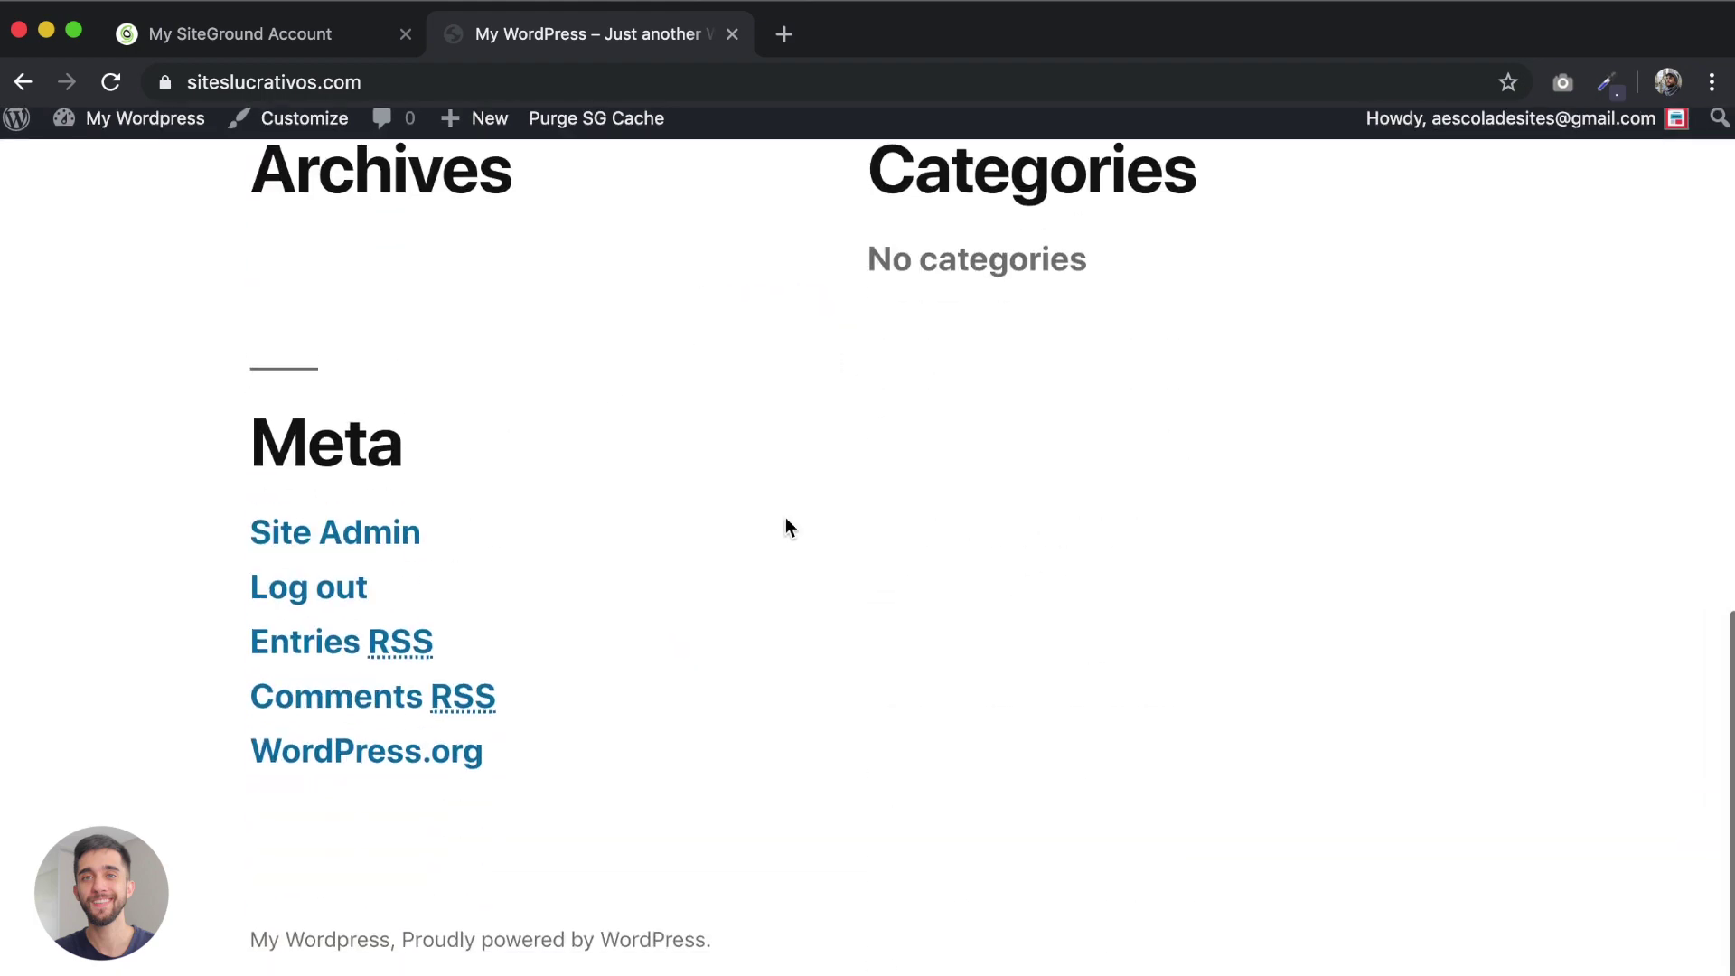
scroll(678, 480, up, 15)
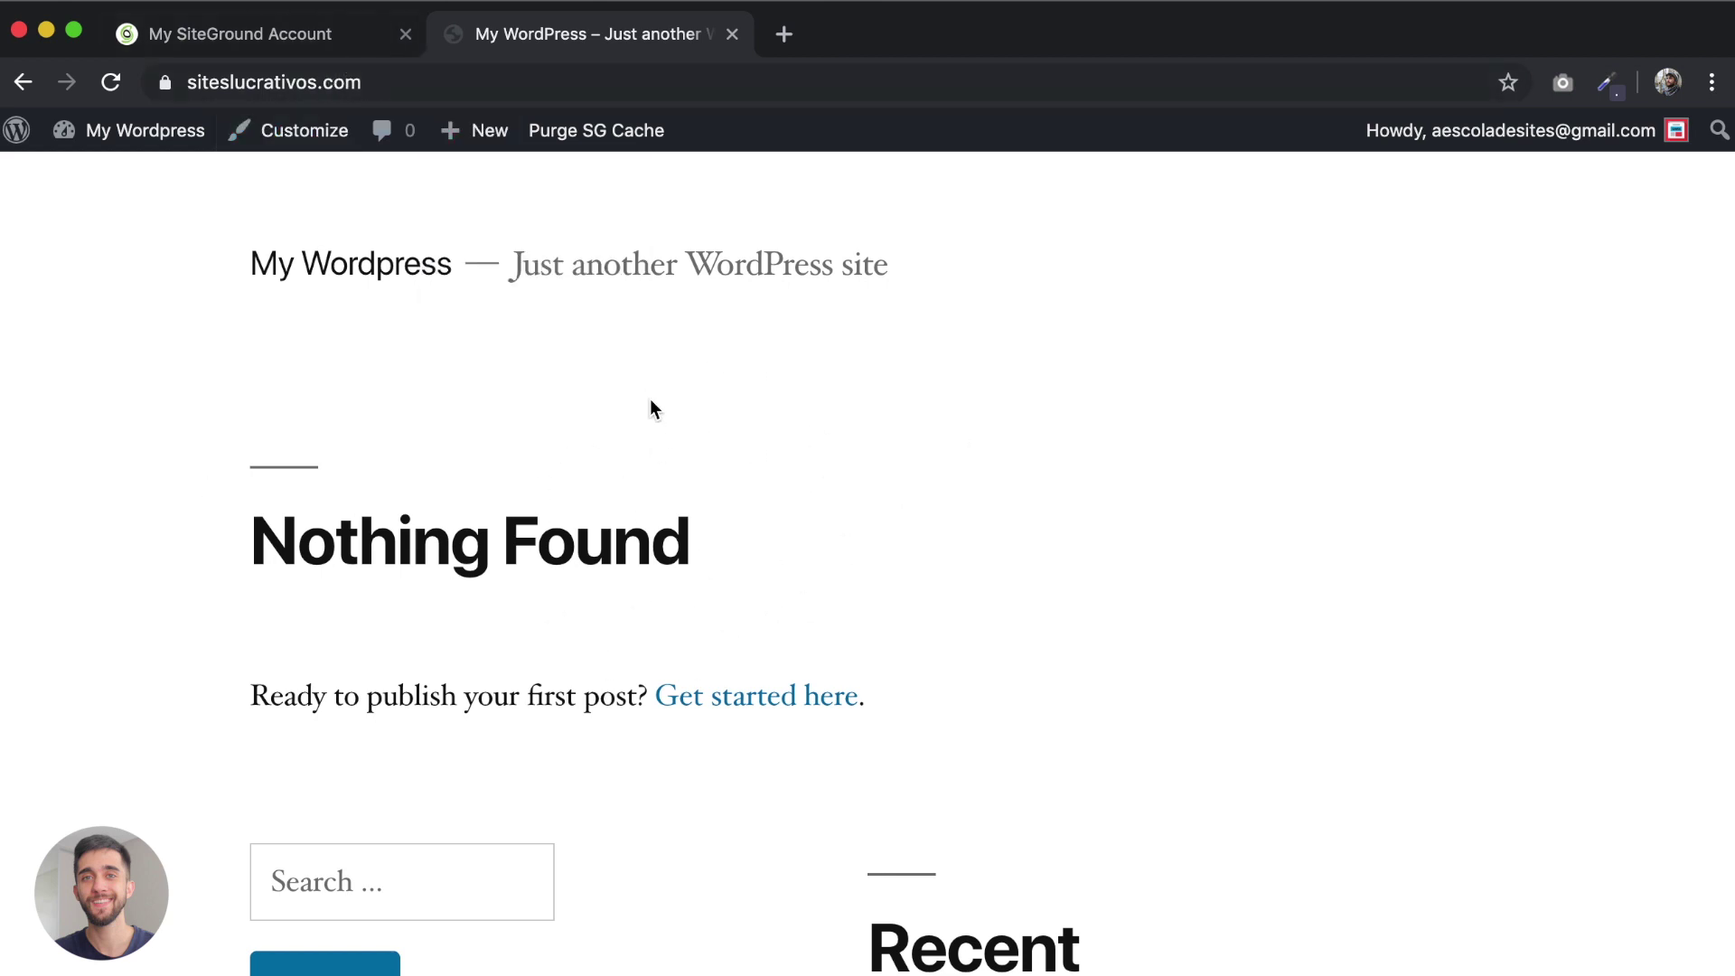
Step: Return to the WordPress dashboard and open the site's General Settings
click(25, 81)
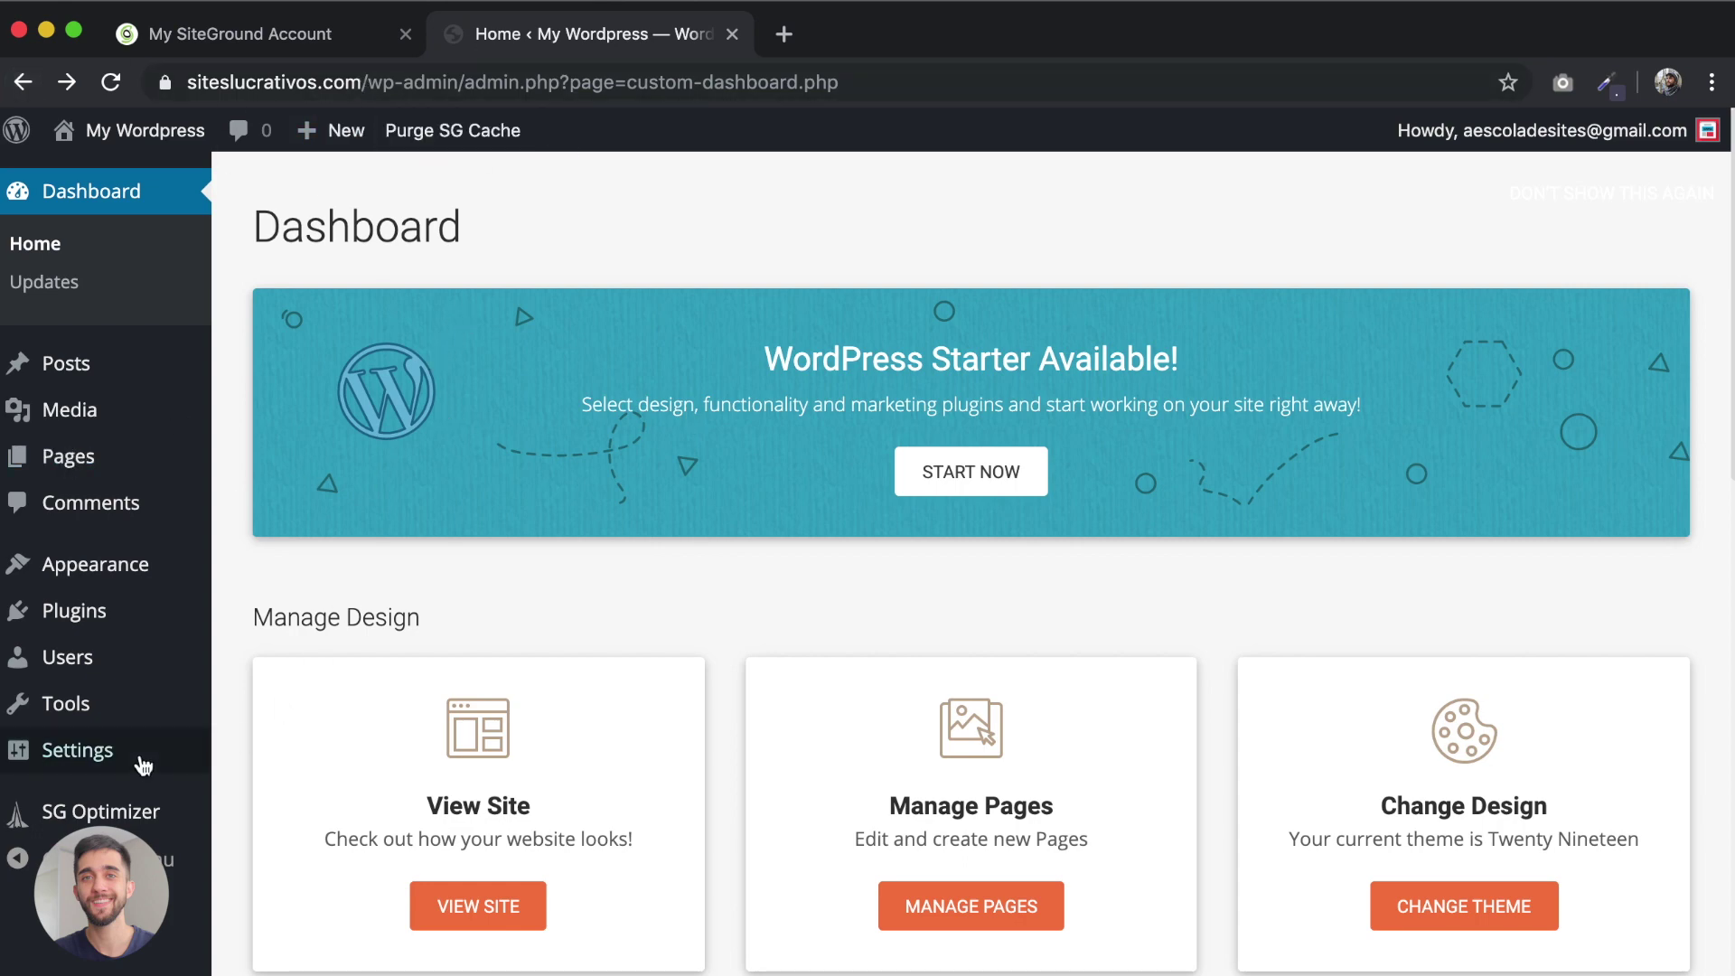
mouse_move(80, 757)
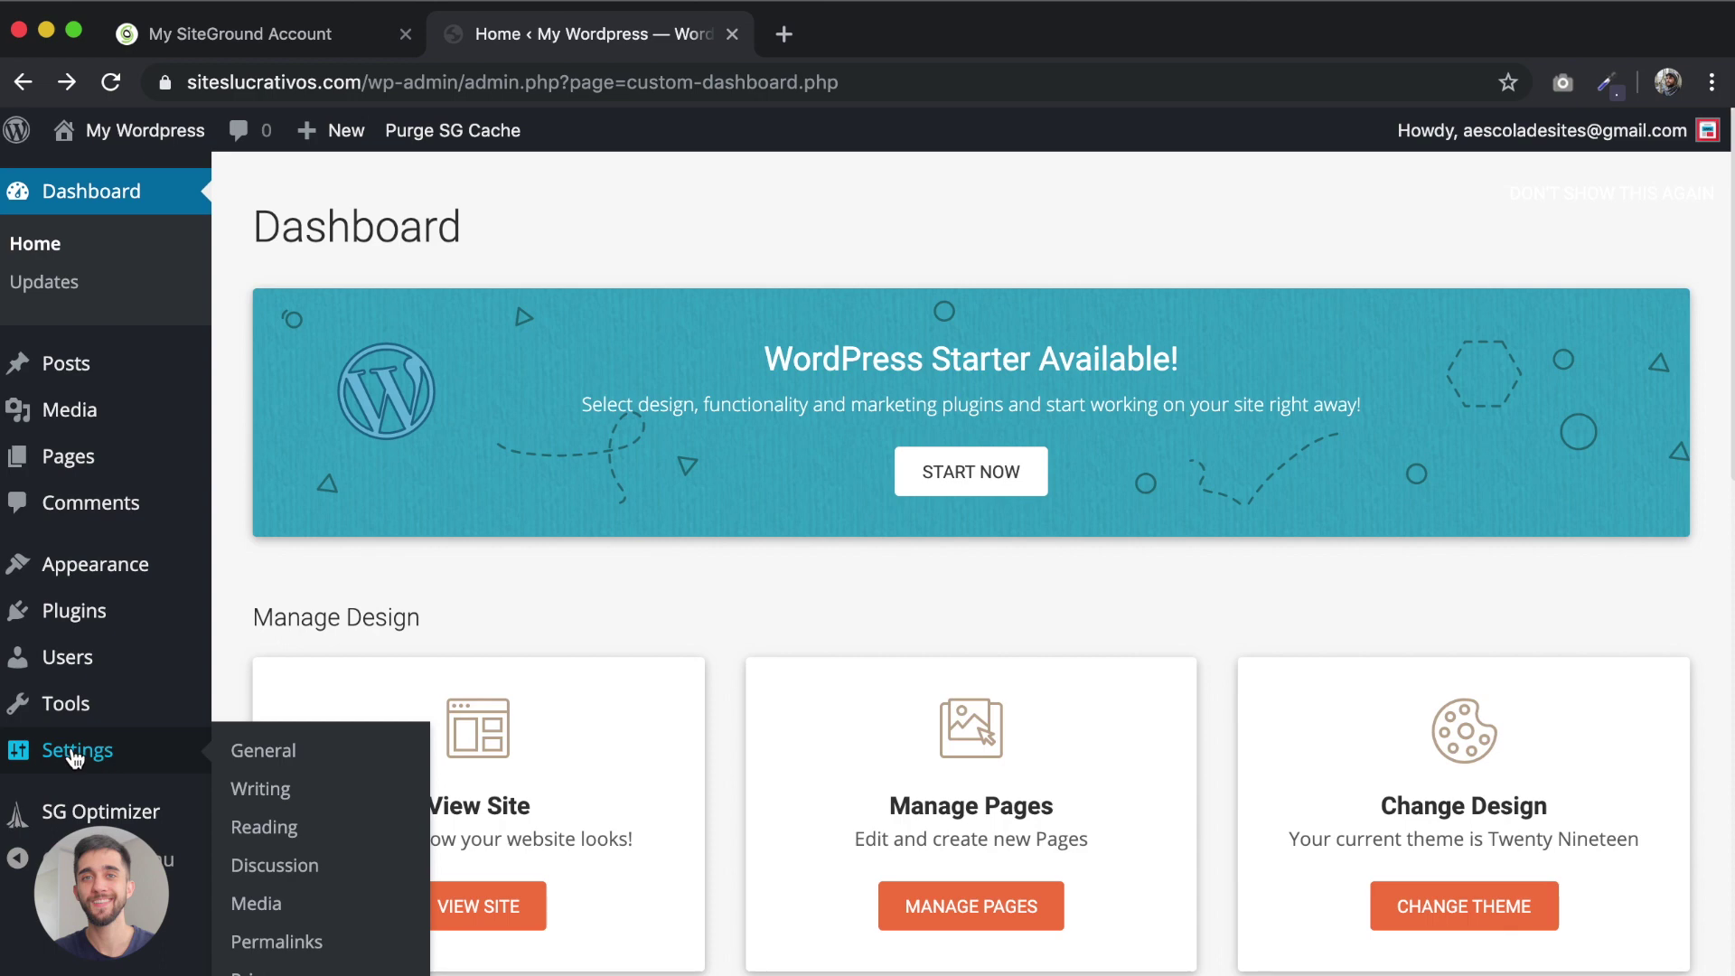
click(285, 755)
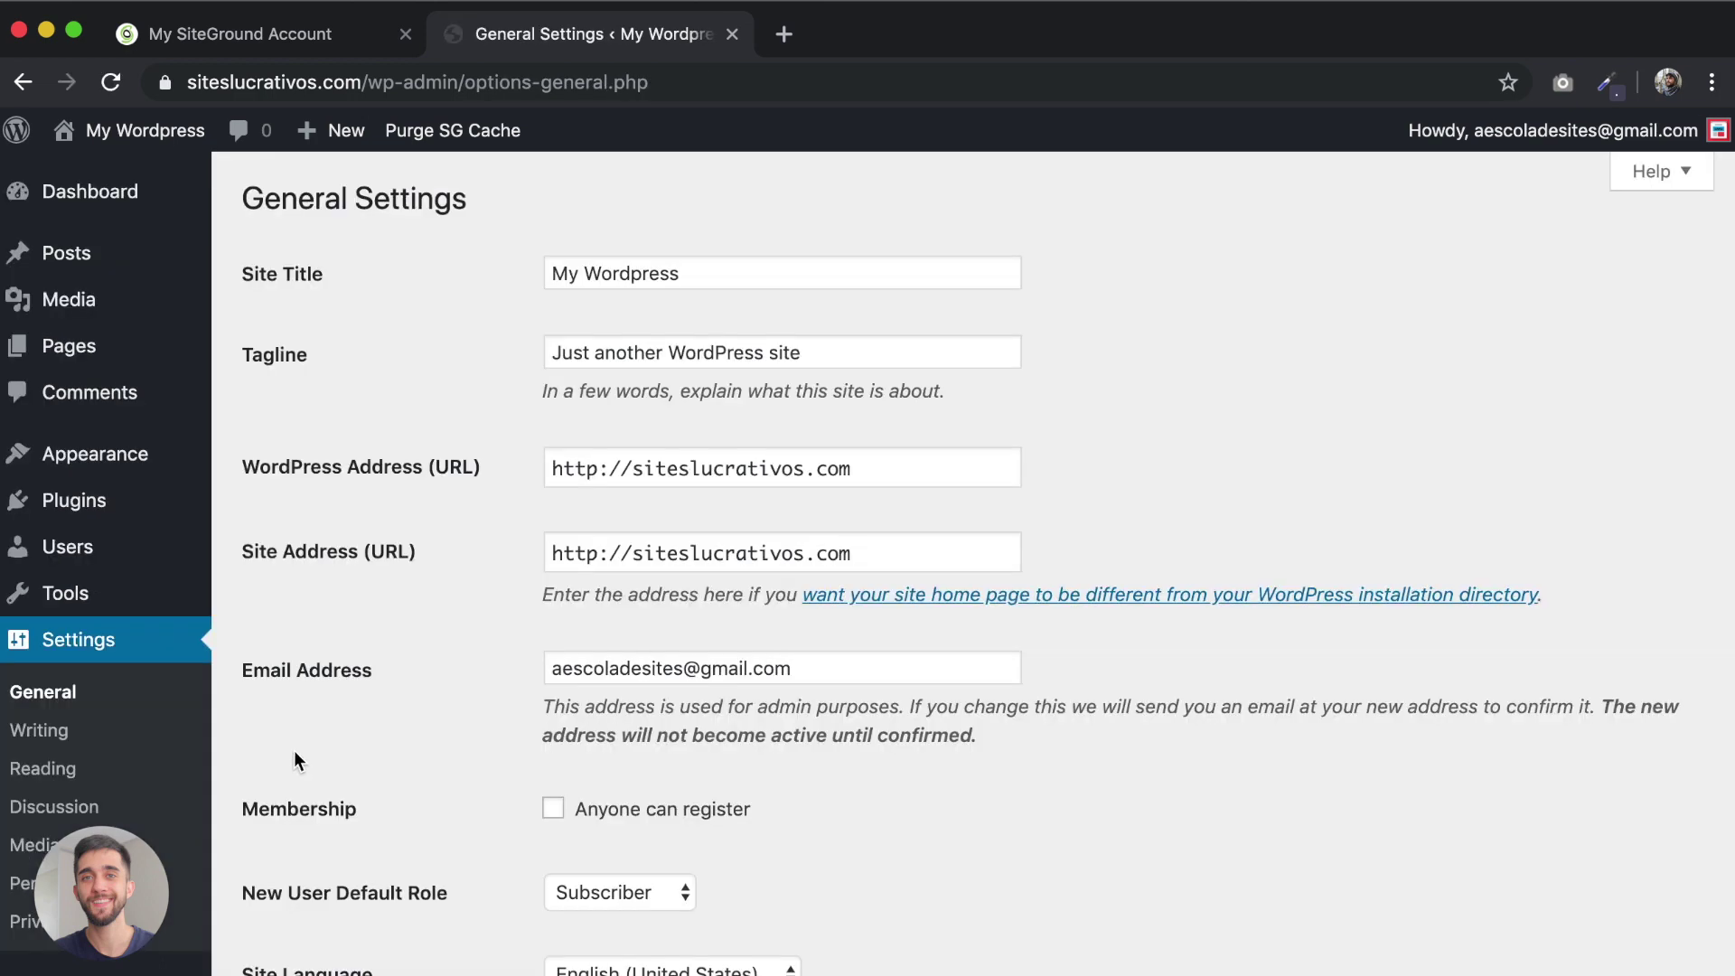
drag(236, 198, 600, 238)
click(556, 239)
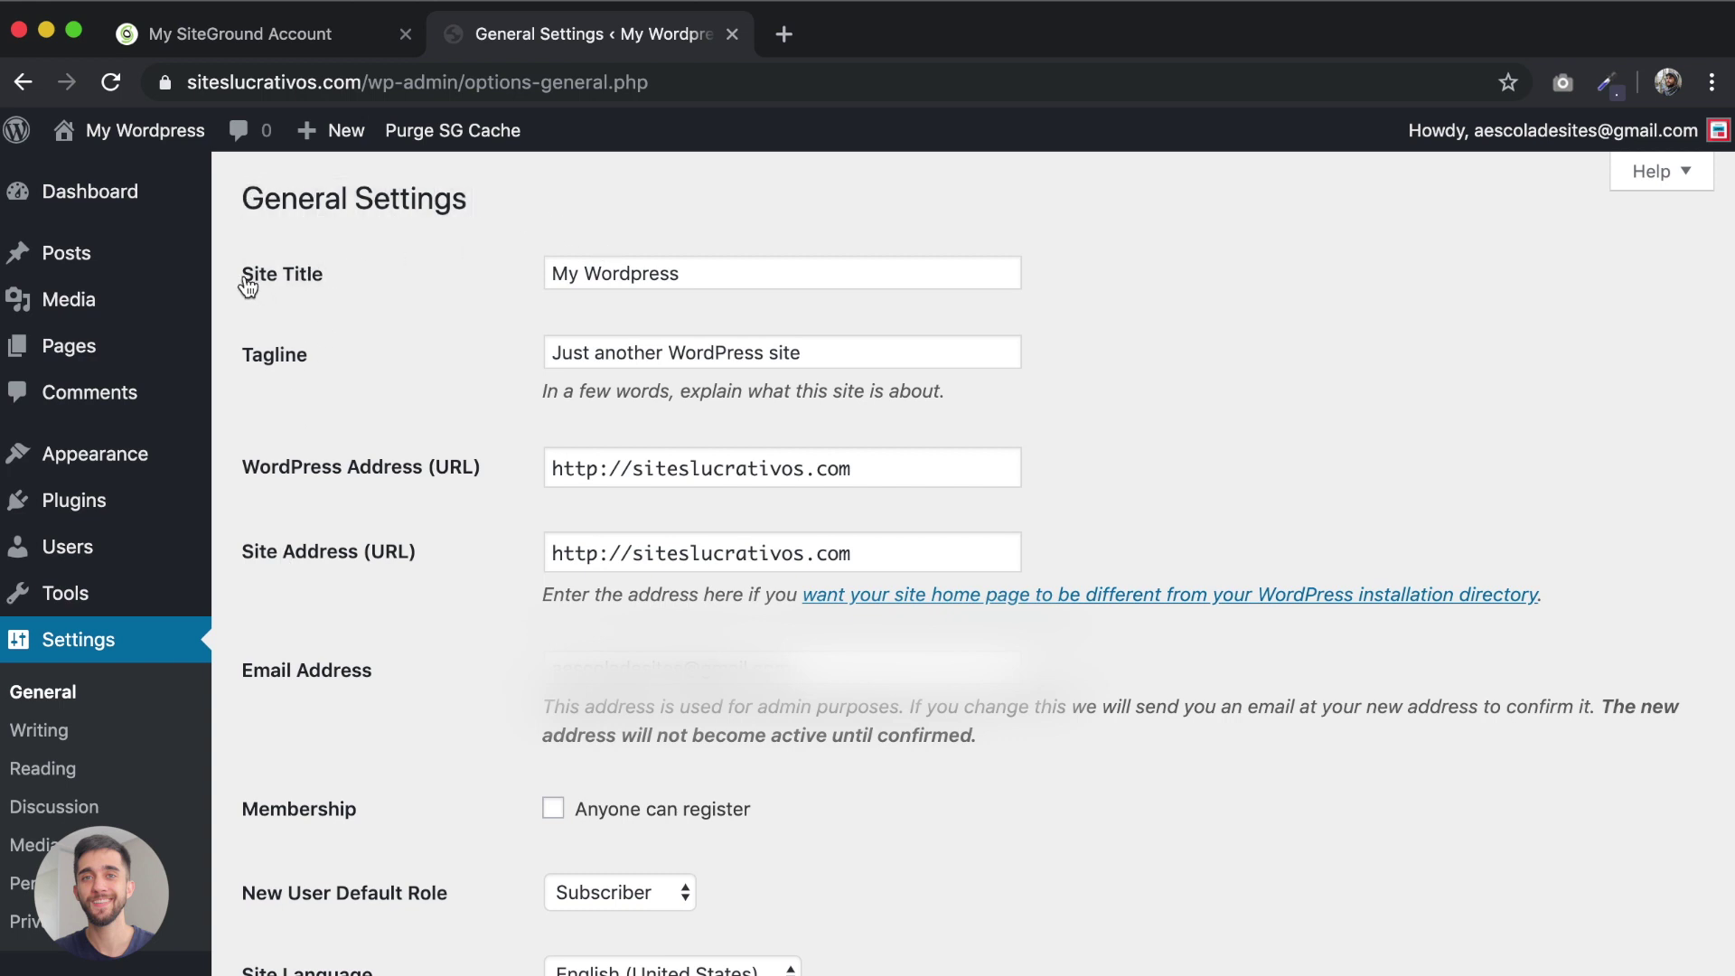
Step: Replace the site title with "Sites Lucrativos"
drag(279, 280, 356, 273)
click(356, 272)
click(739, 276)
drag(709, 276, 494, 286)
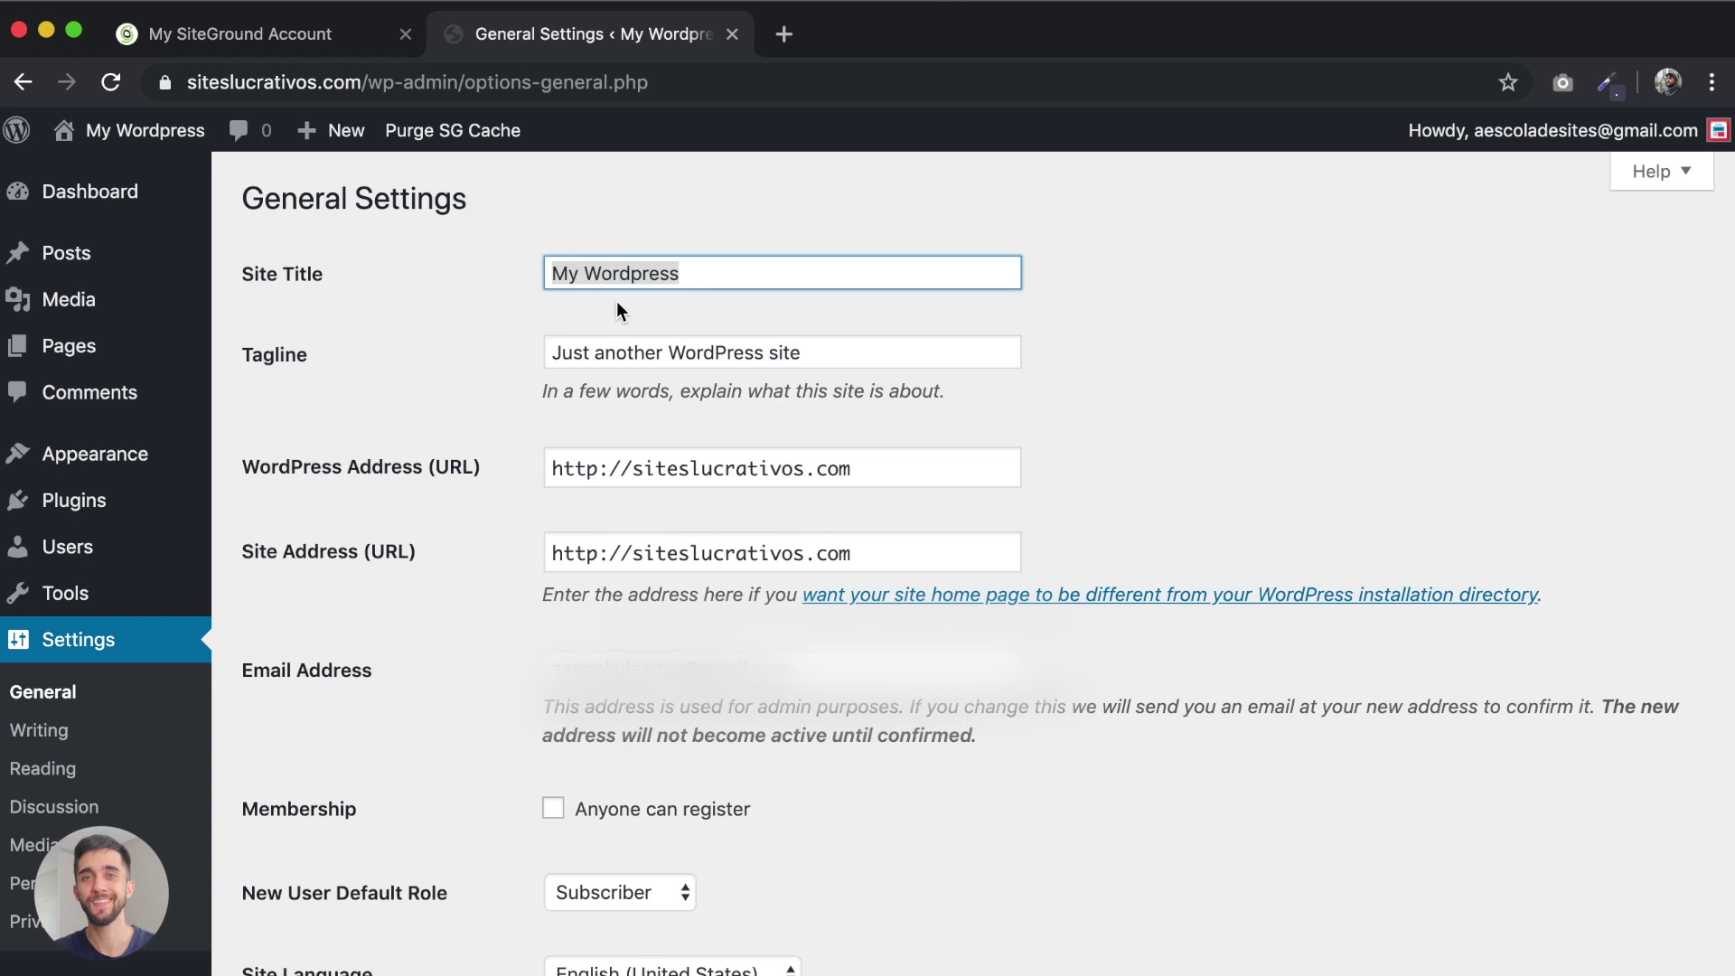
text(Sites Lucrativos)
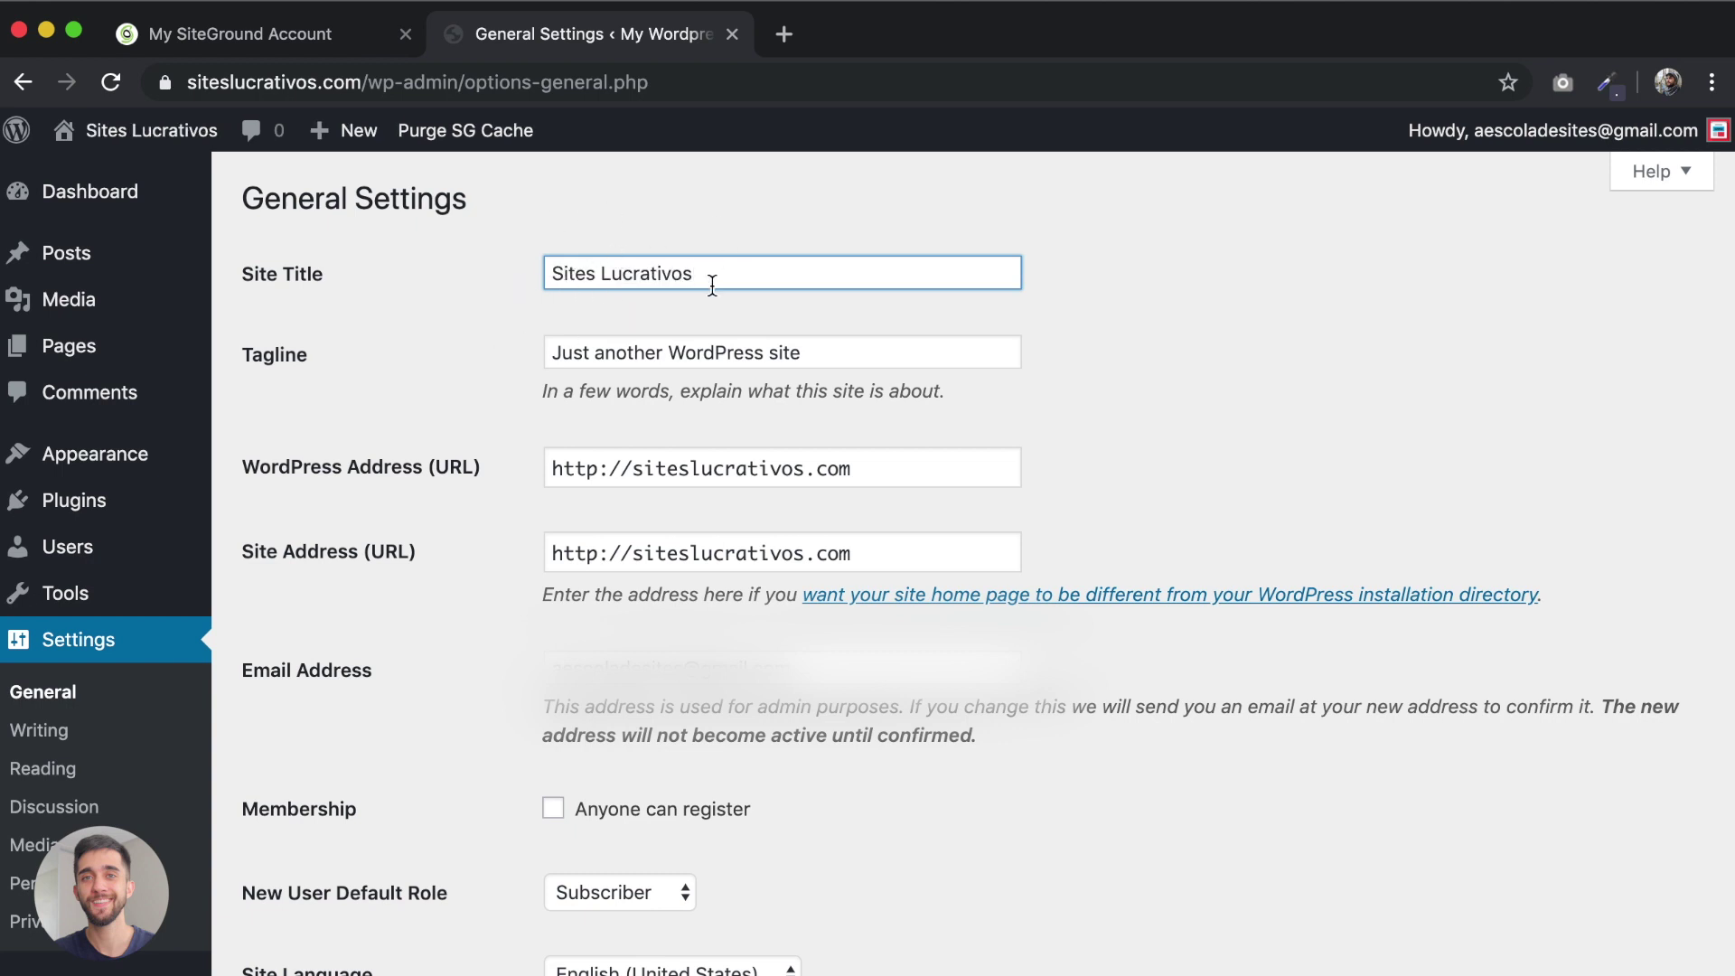
click(503, 292)
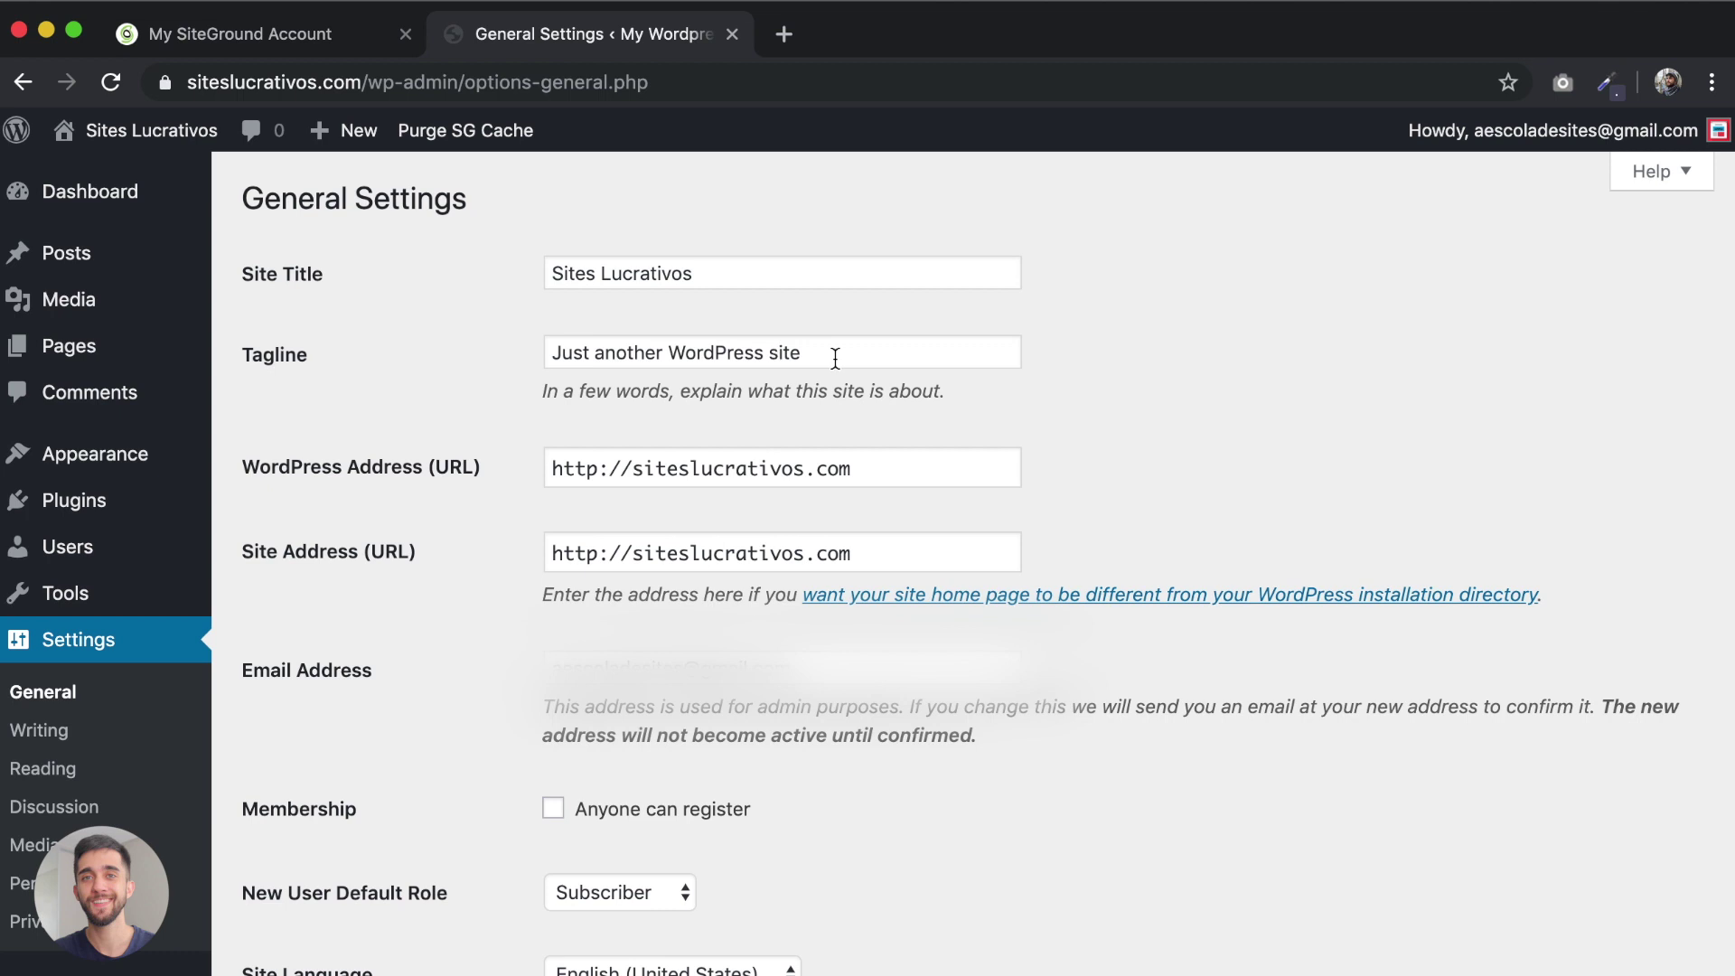
Step: Replace the default tagline with "Aprenda a Criar Sites Lucrativos sem Programação"
drag(832, 356, 518, 362)
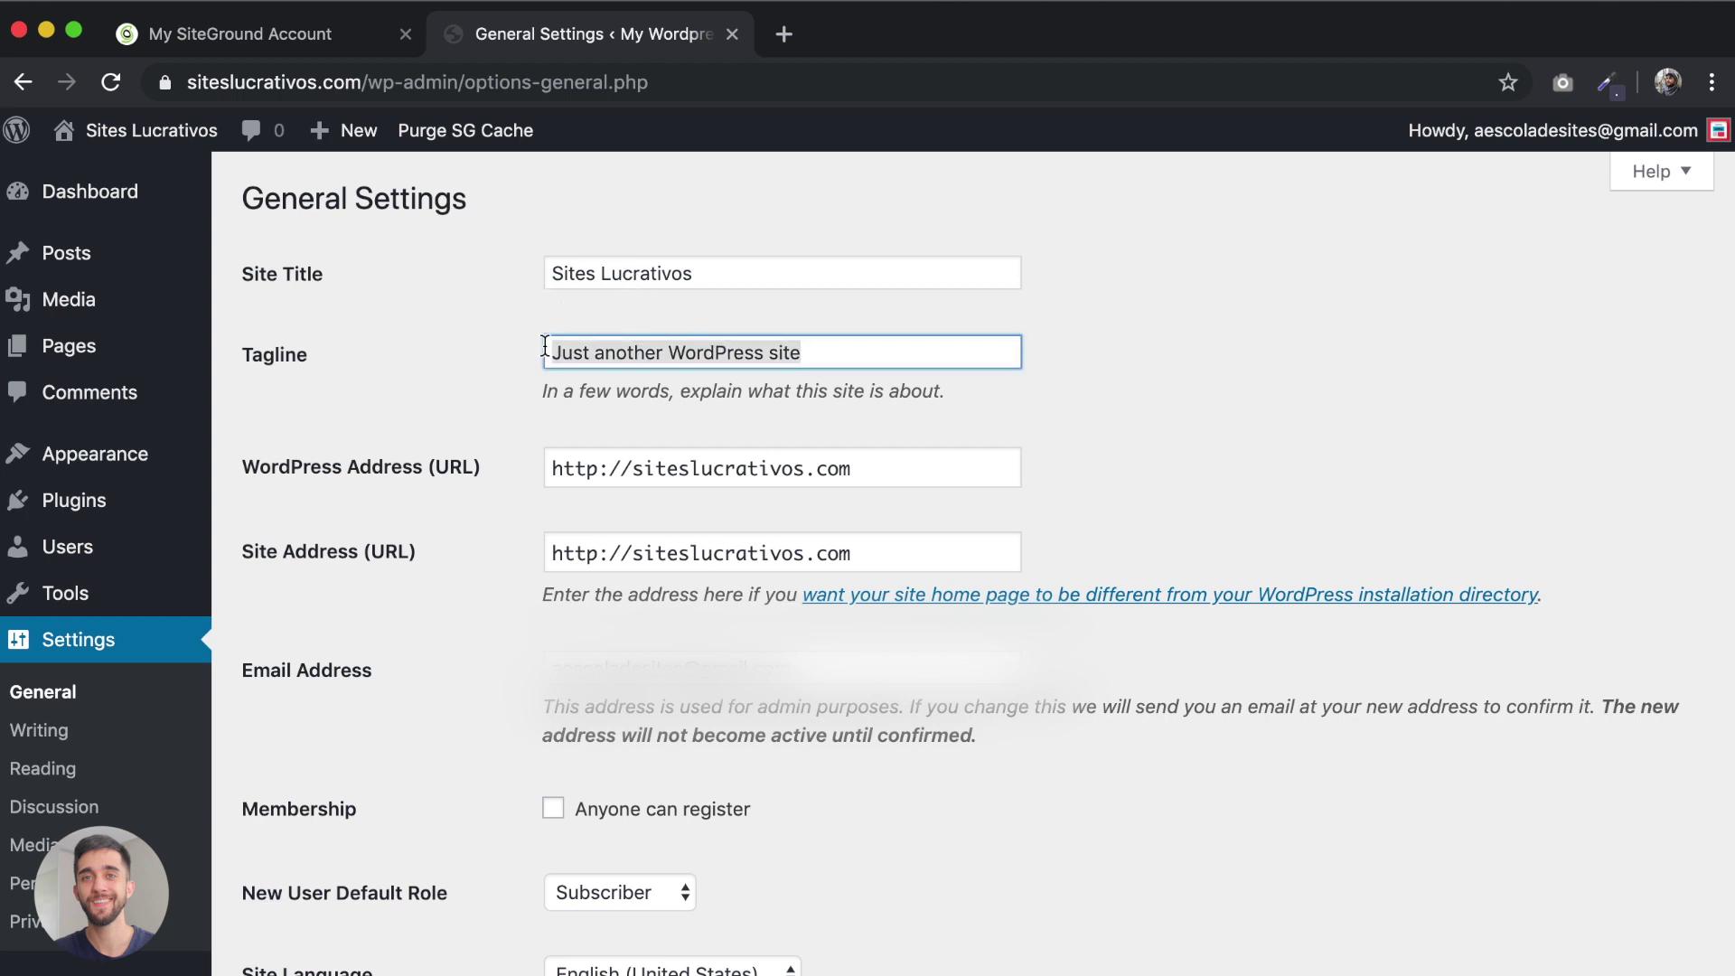
text(Aprenda a Criar Sites Lucrativos sem Programação)
click(1024, 358)
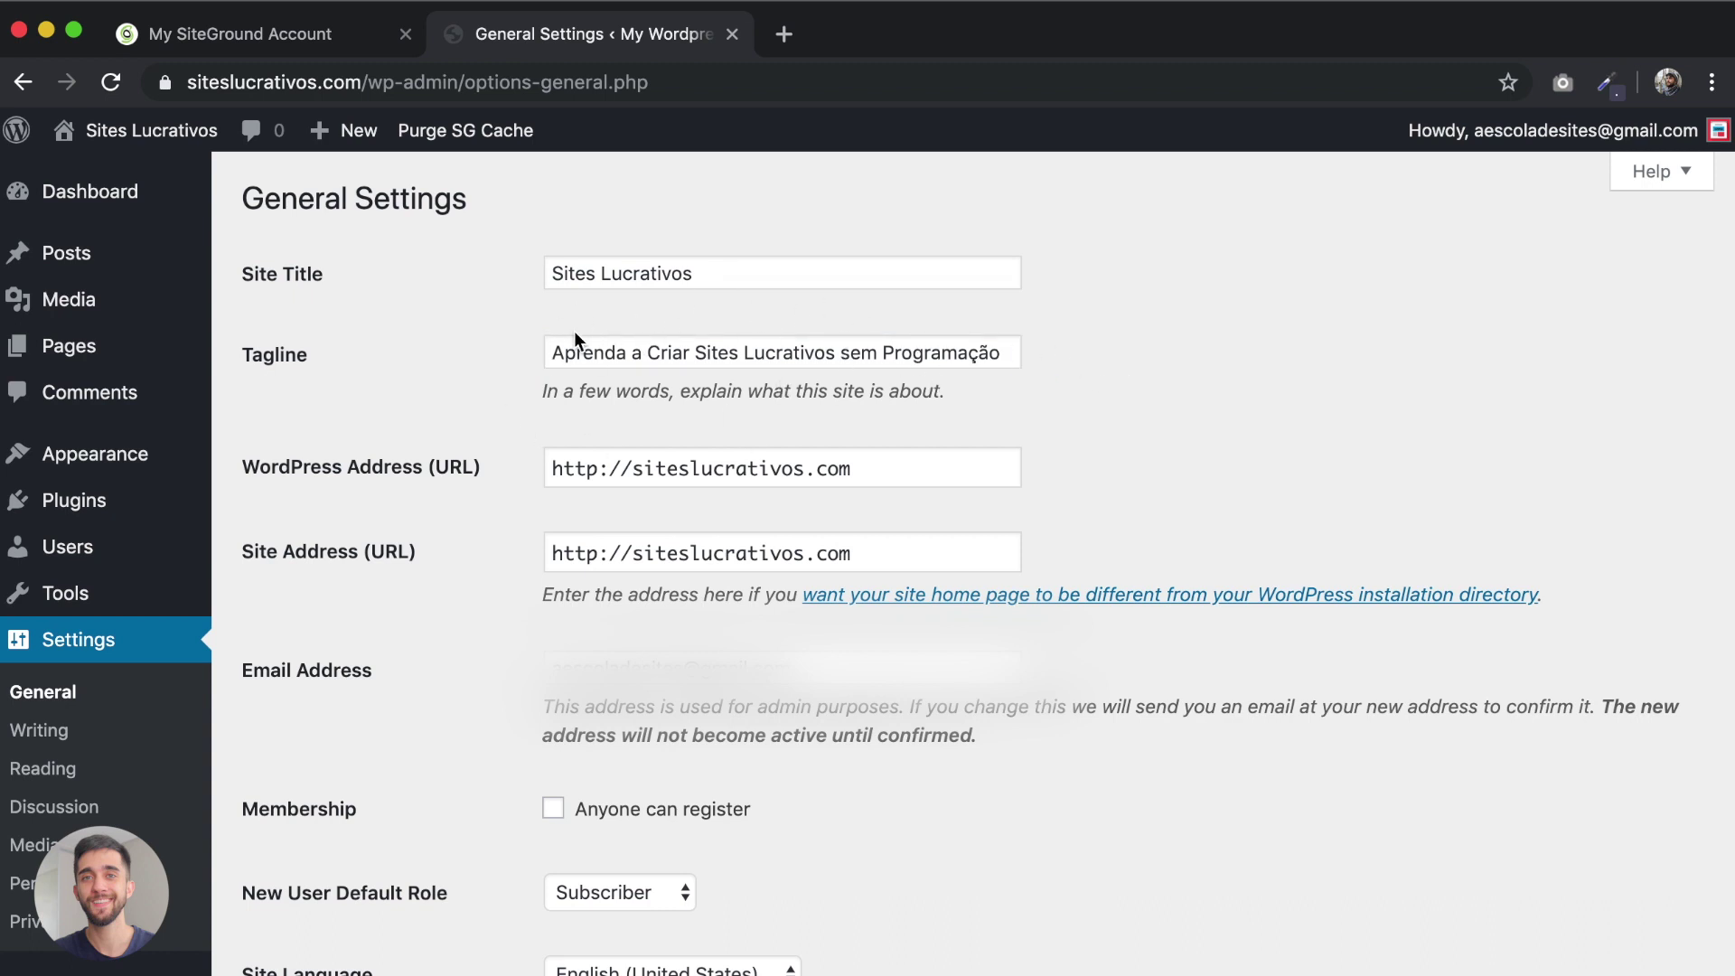
click(637, 468)
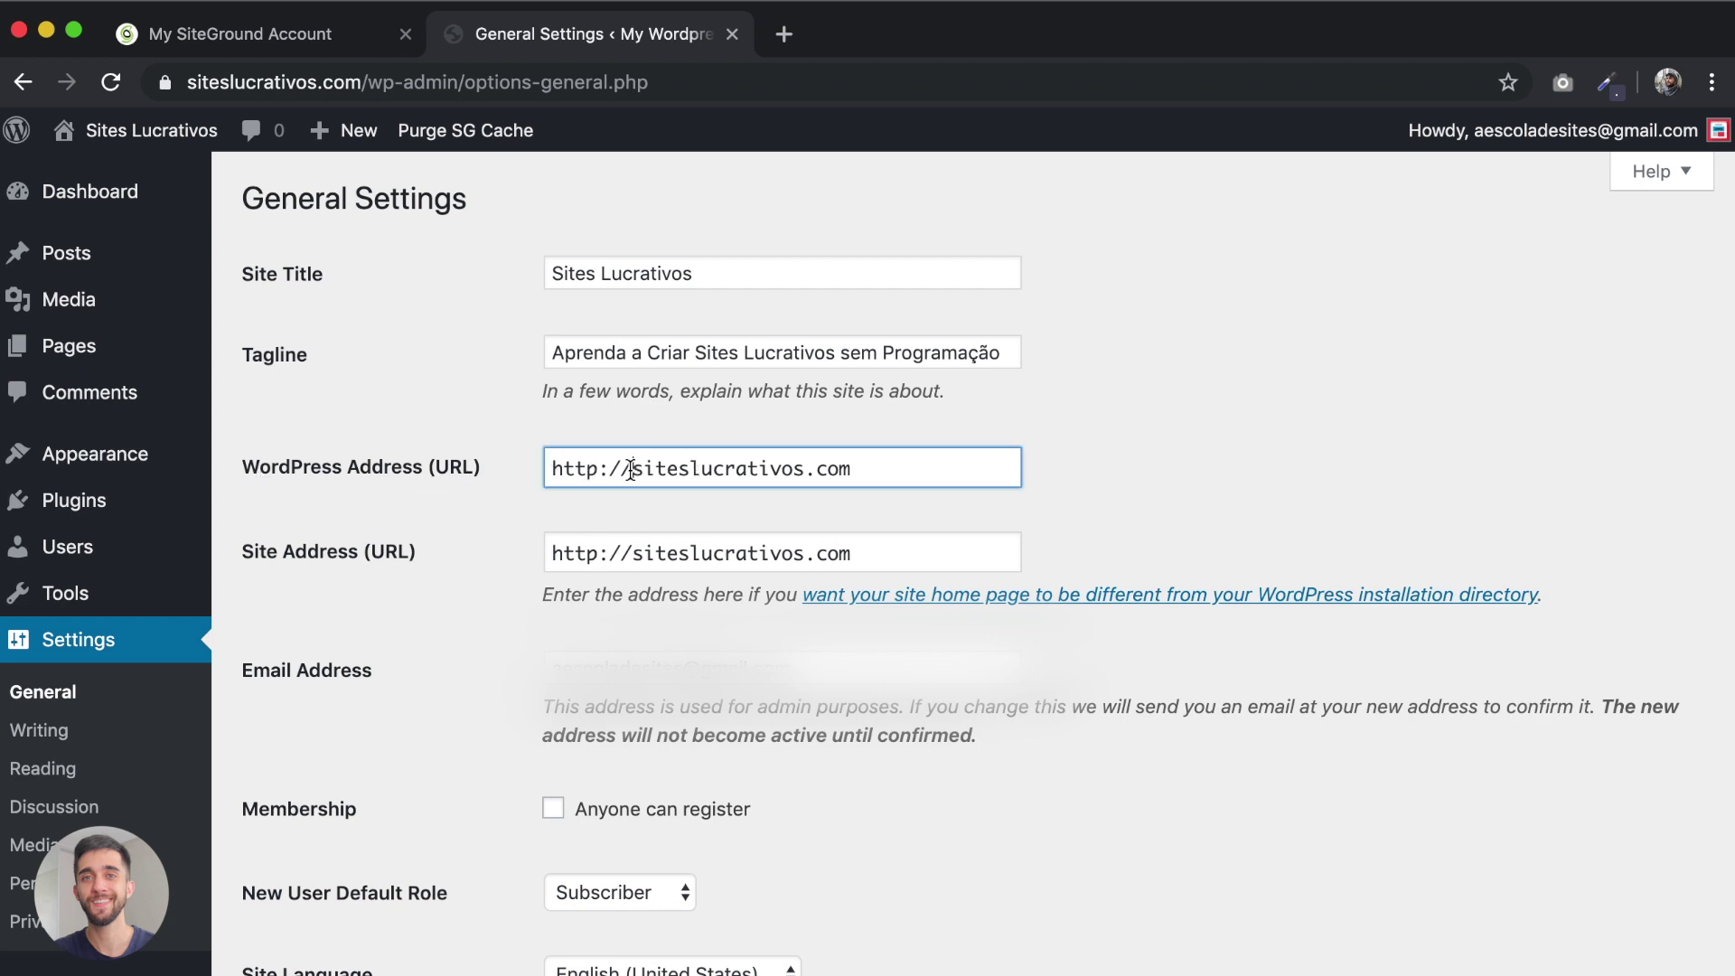
text(www.)
click(632, 553)
text(www.)
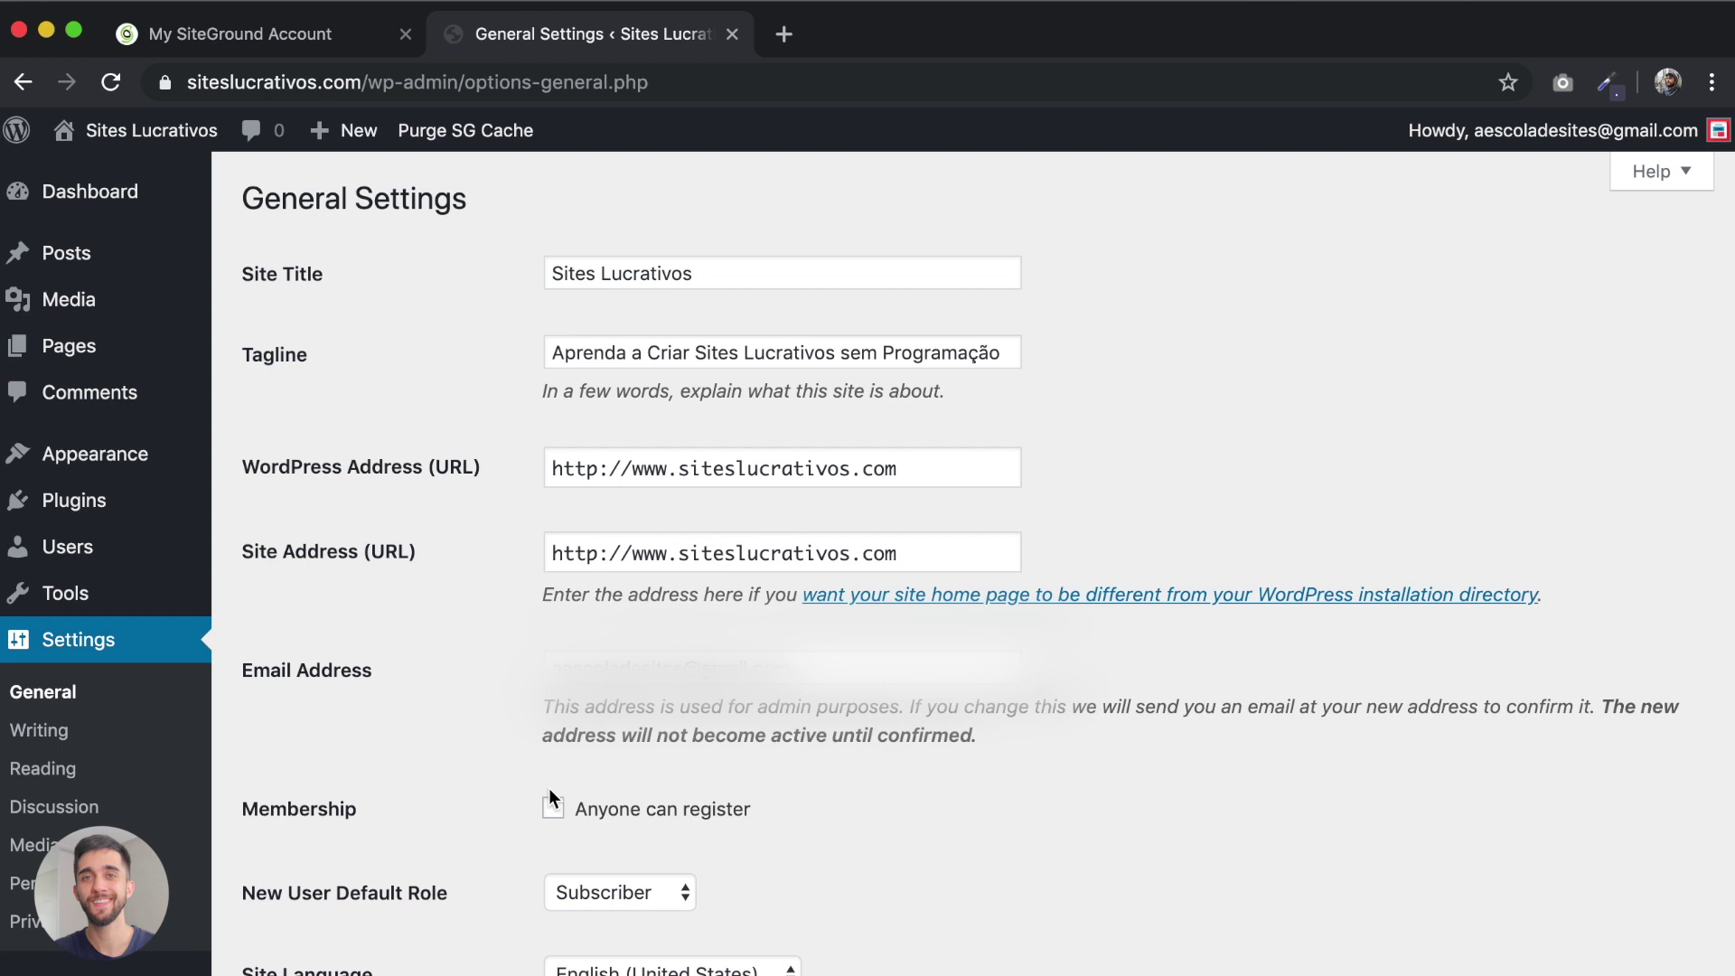
Step: Set the site language to Português do Brasil
scroll(513, 730, down, 6)
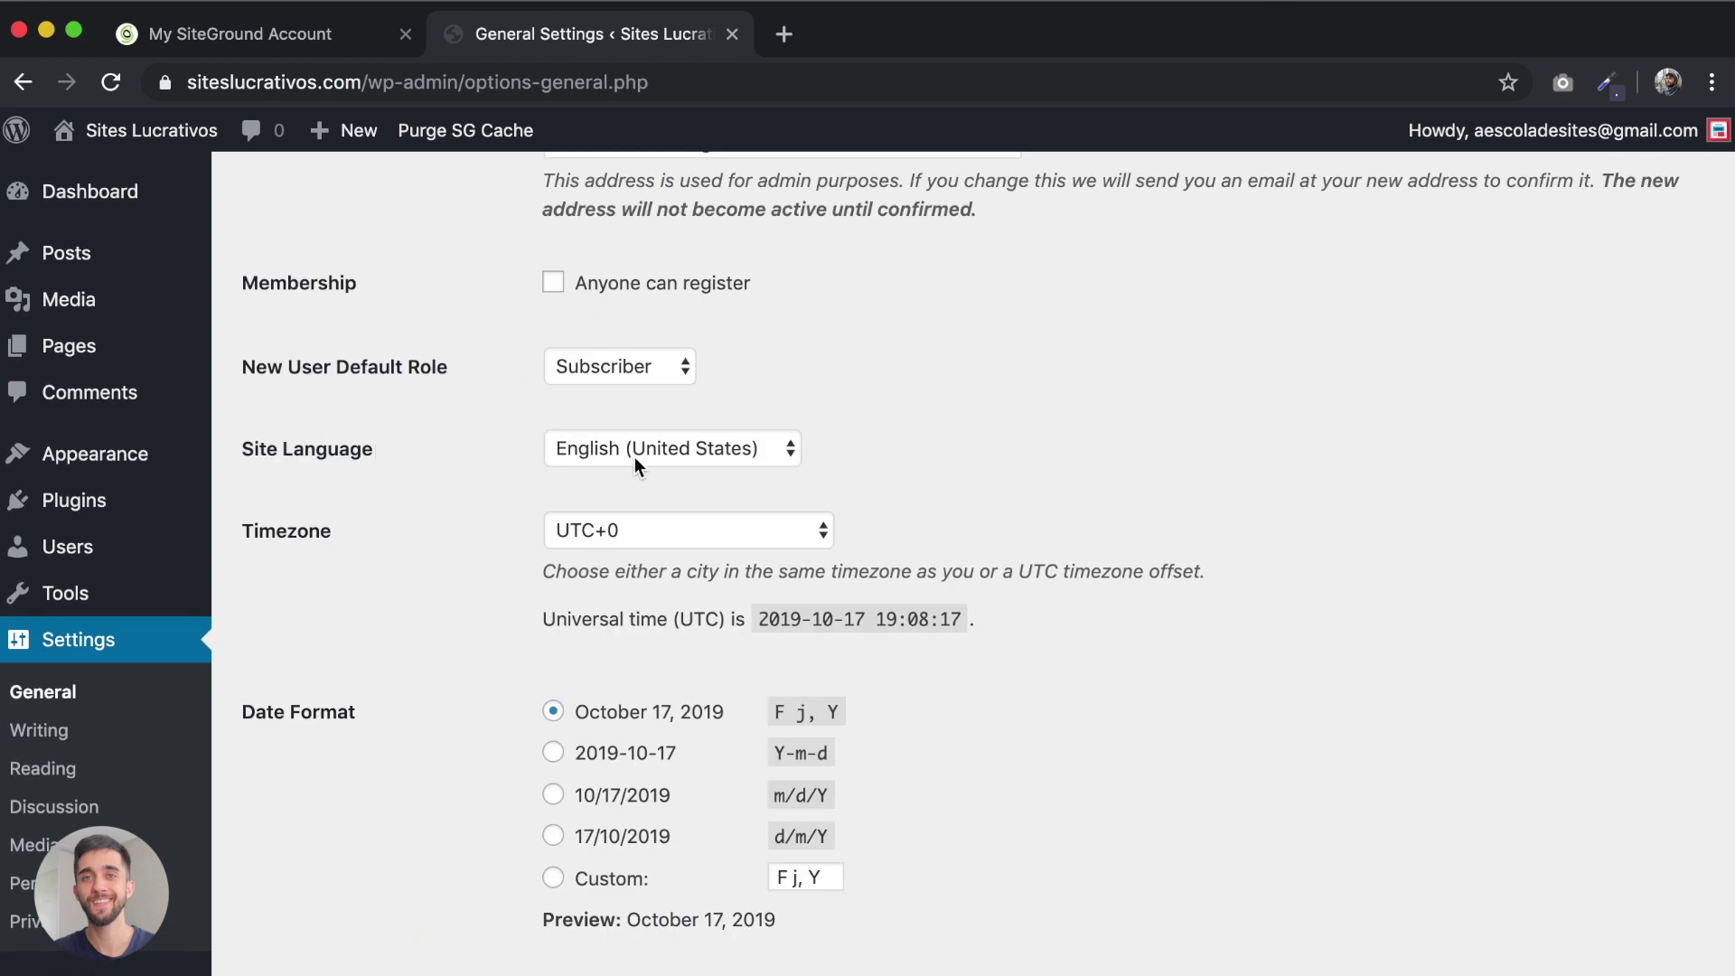
click(679, 457)
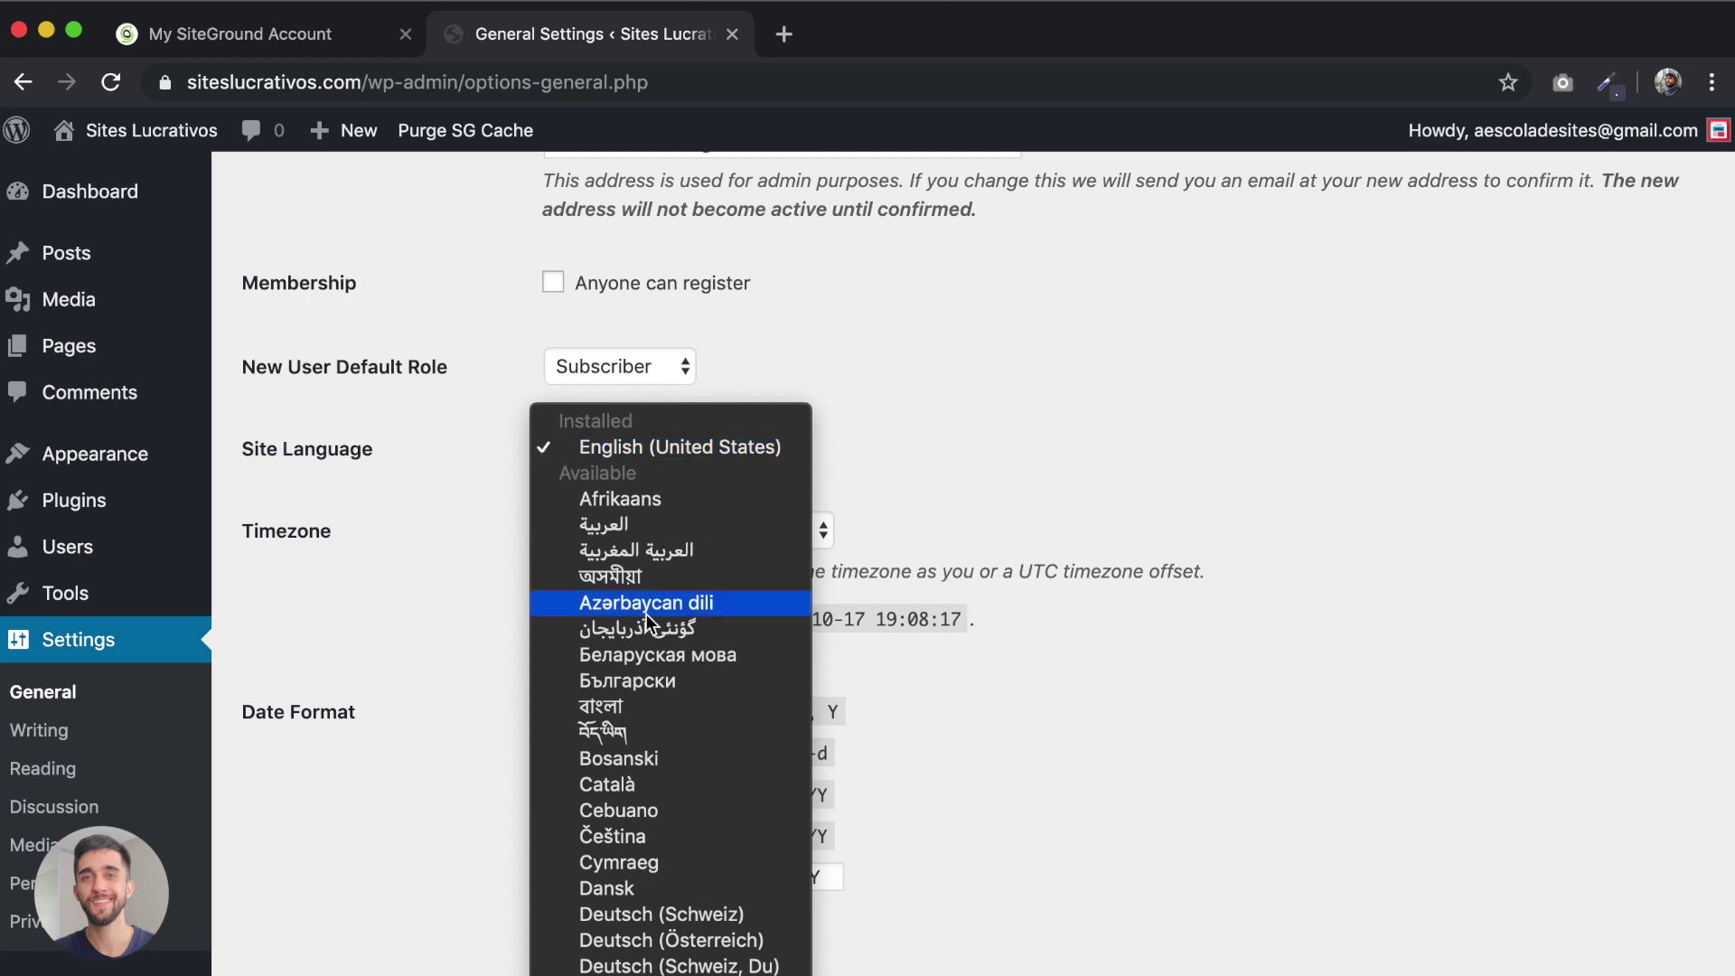
scroll(647, 614, down, 3)
scroll(647, 615, down, 10)
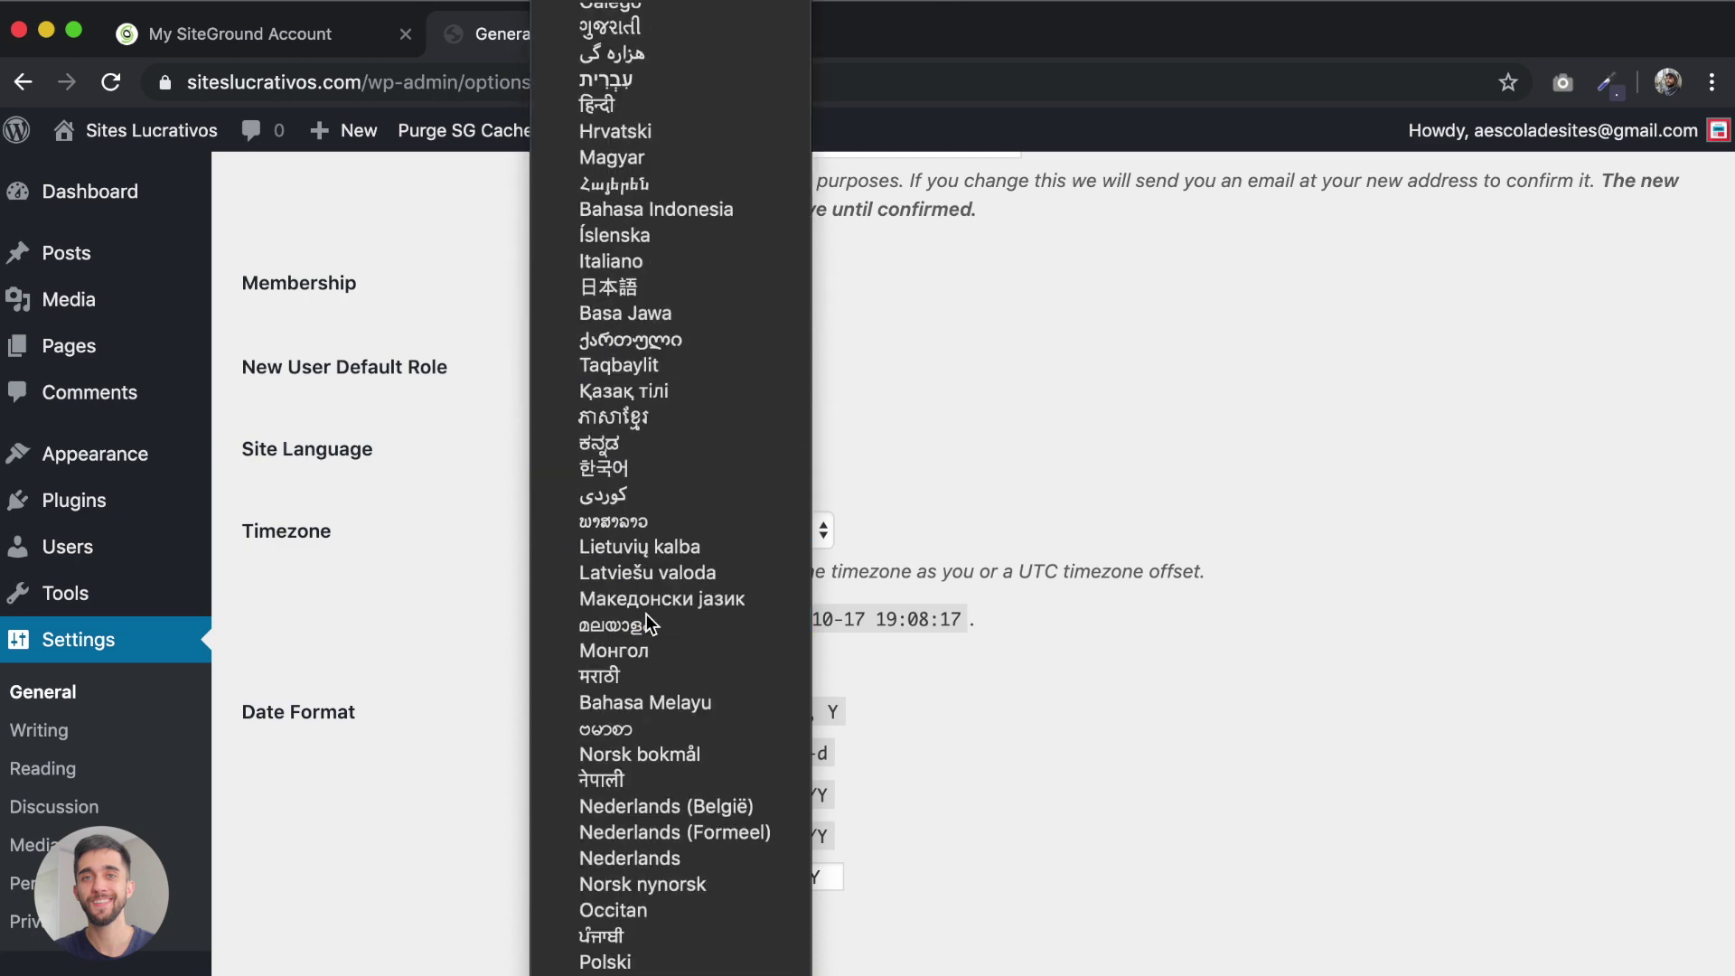
scroll(643, 652, down, 3)
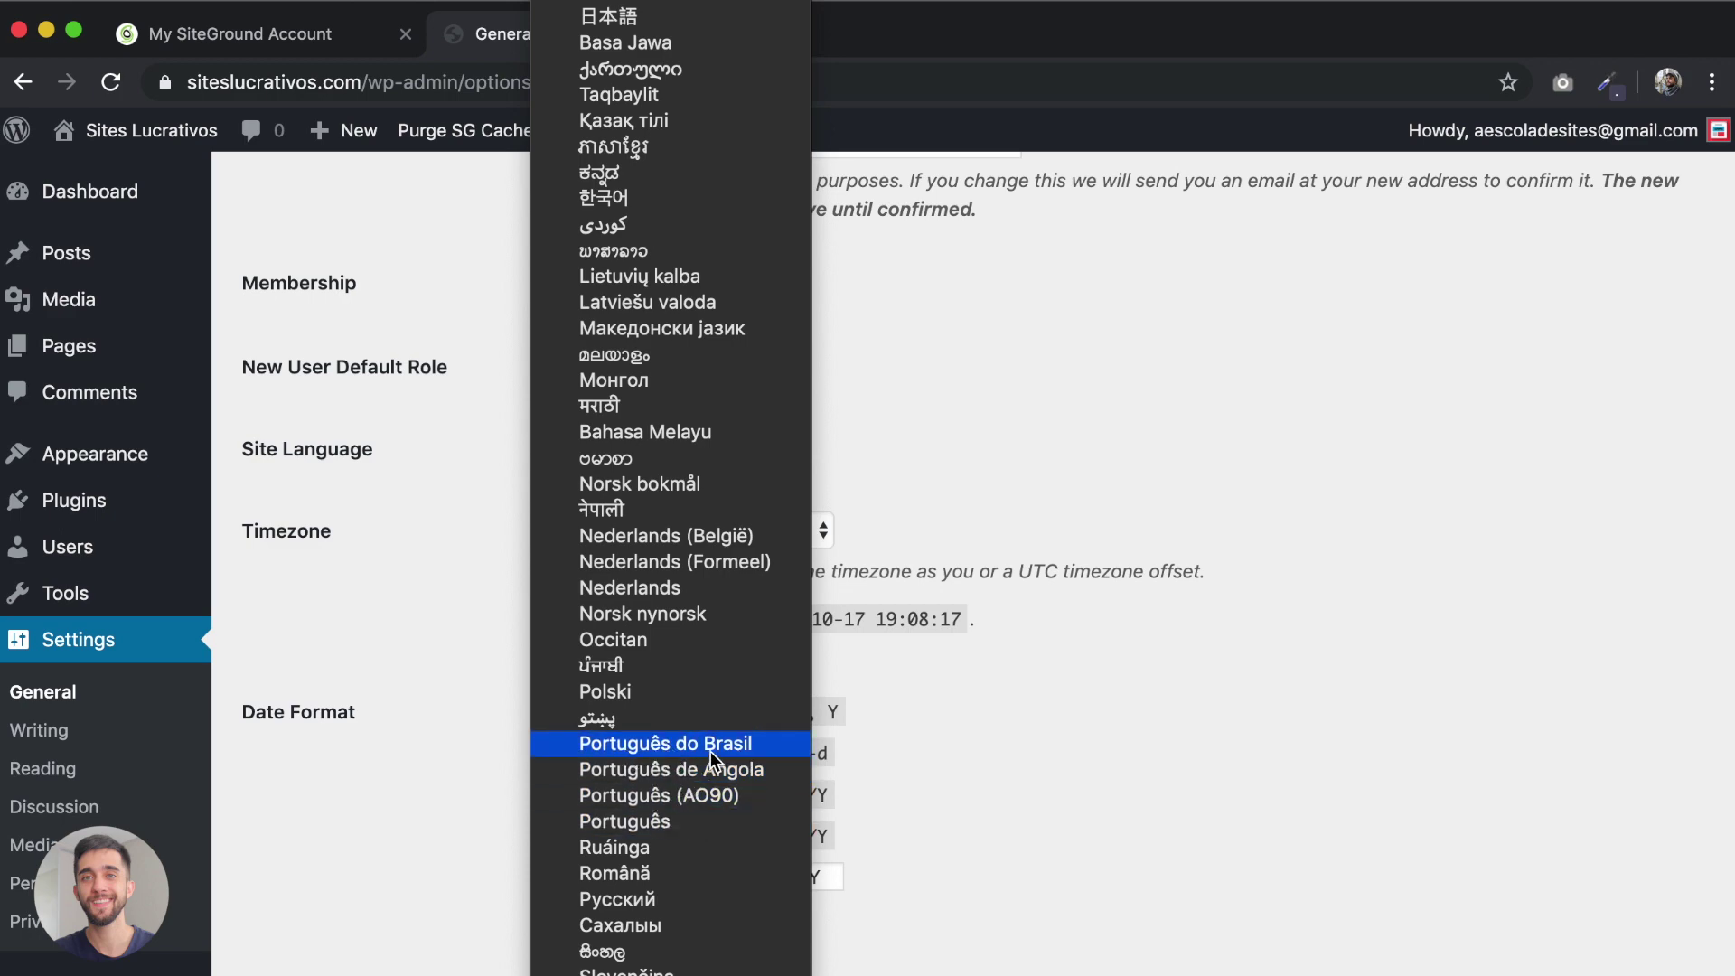
click(675, 747)
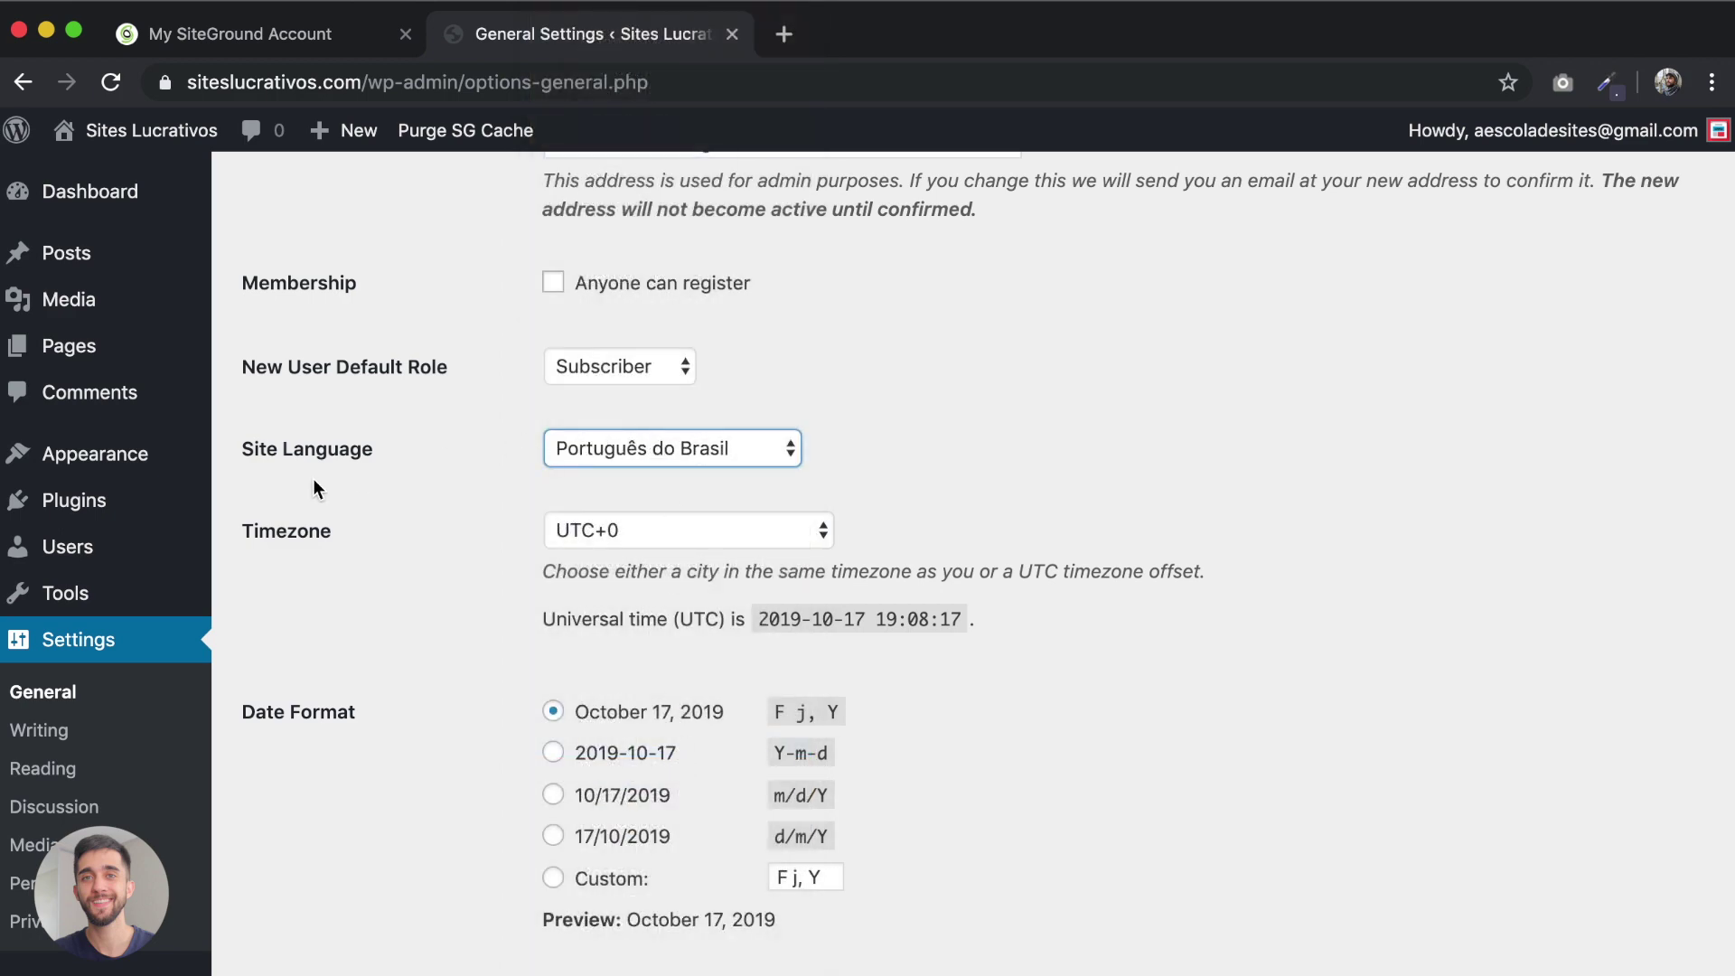
Step: Set the site's timezone to UTC-3
drag(240, 536, 355, 550)
click(604, 540)
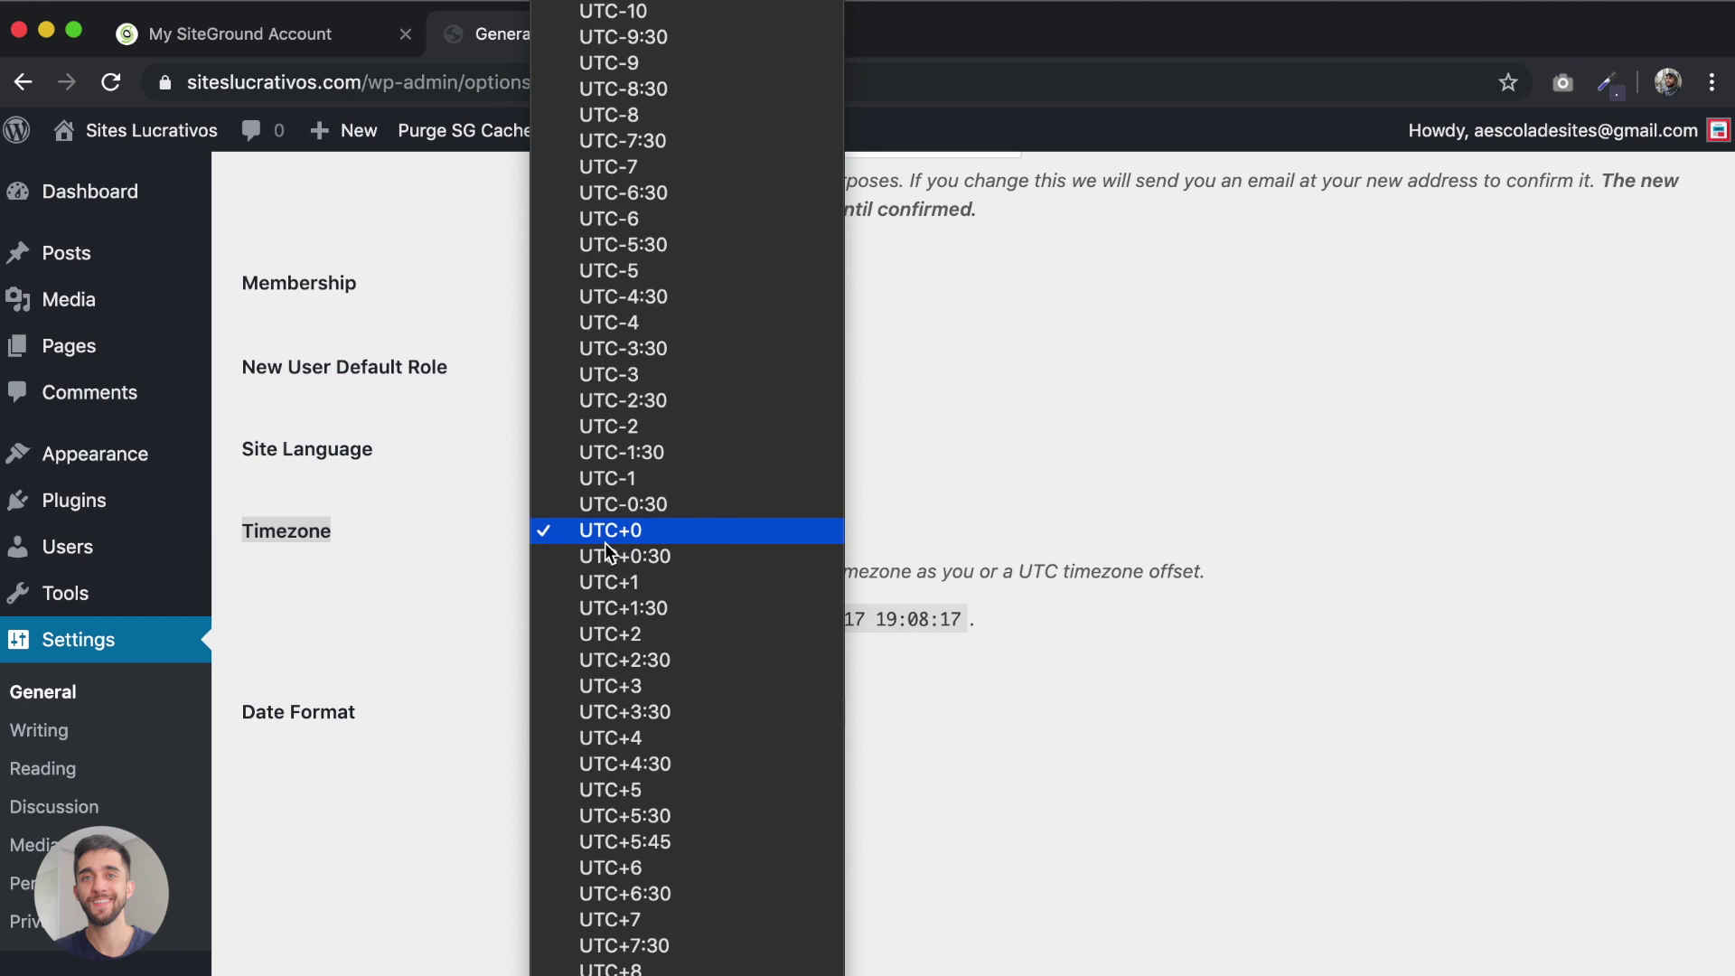
scroll(604, 542, up, 3)
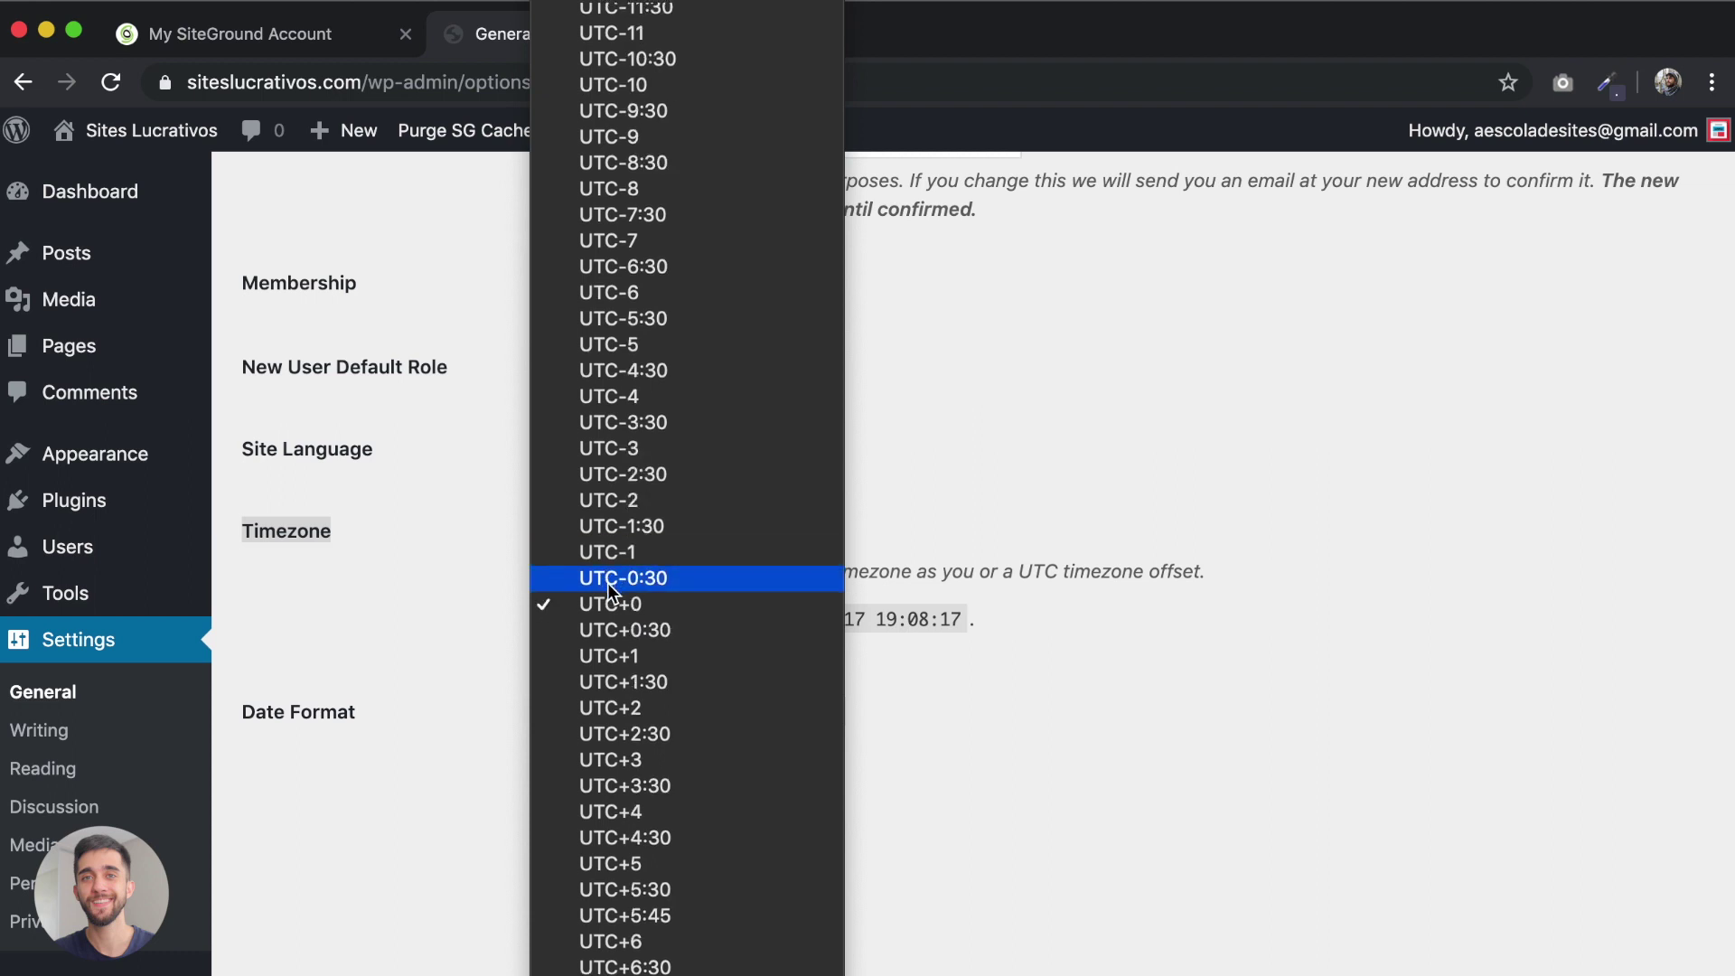
click(630, 450)
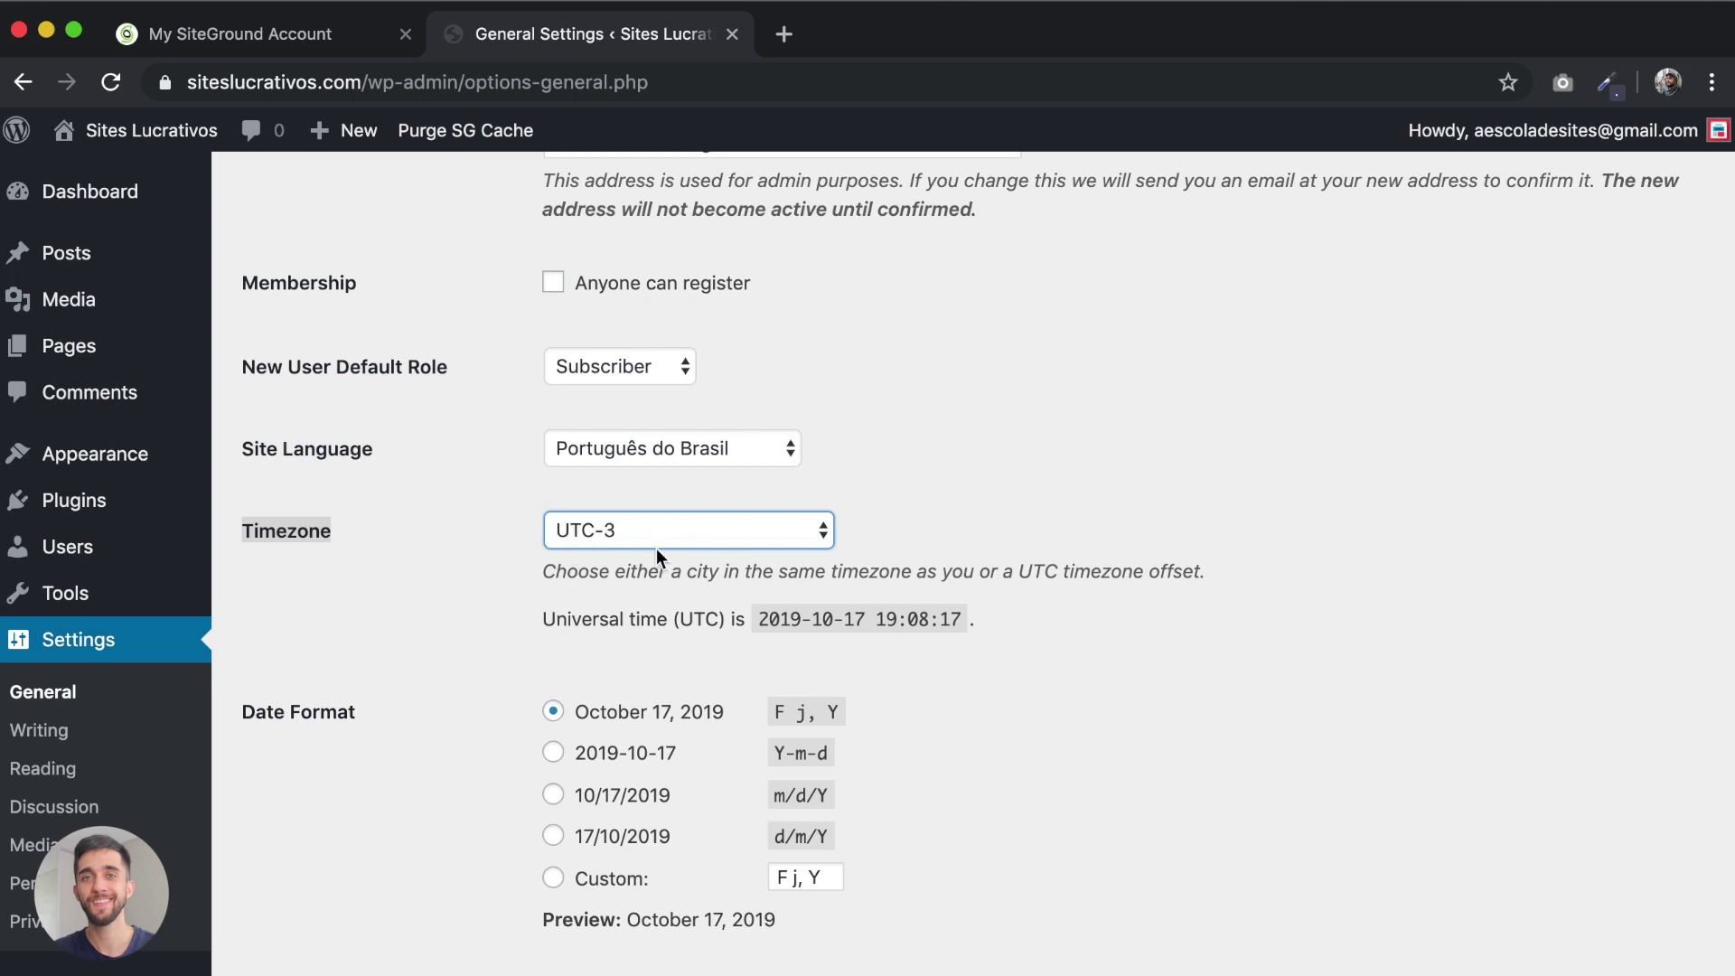
Step: Look over the date, time and week-start options without changing them, and save the general settings
scroll(502, 542, down, 5)
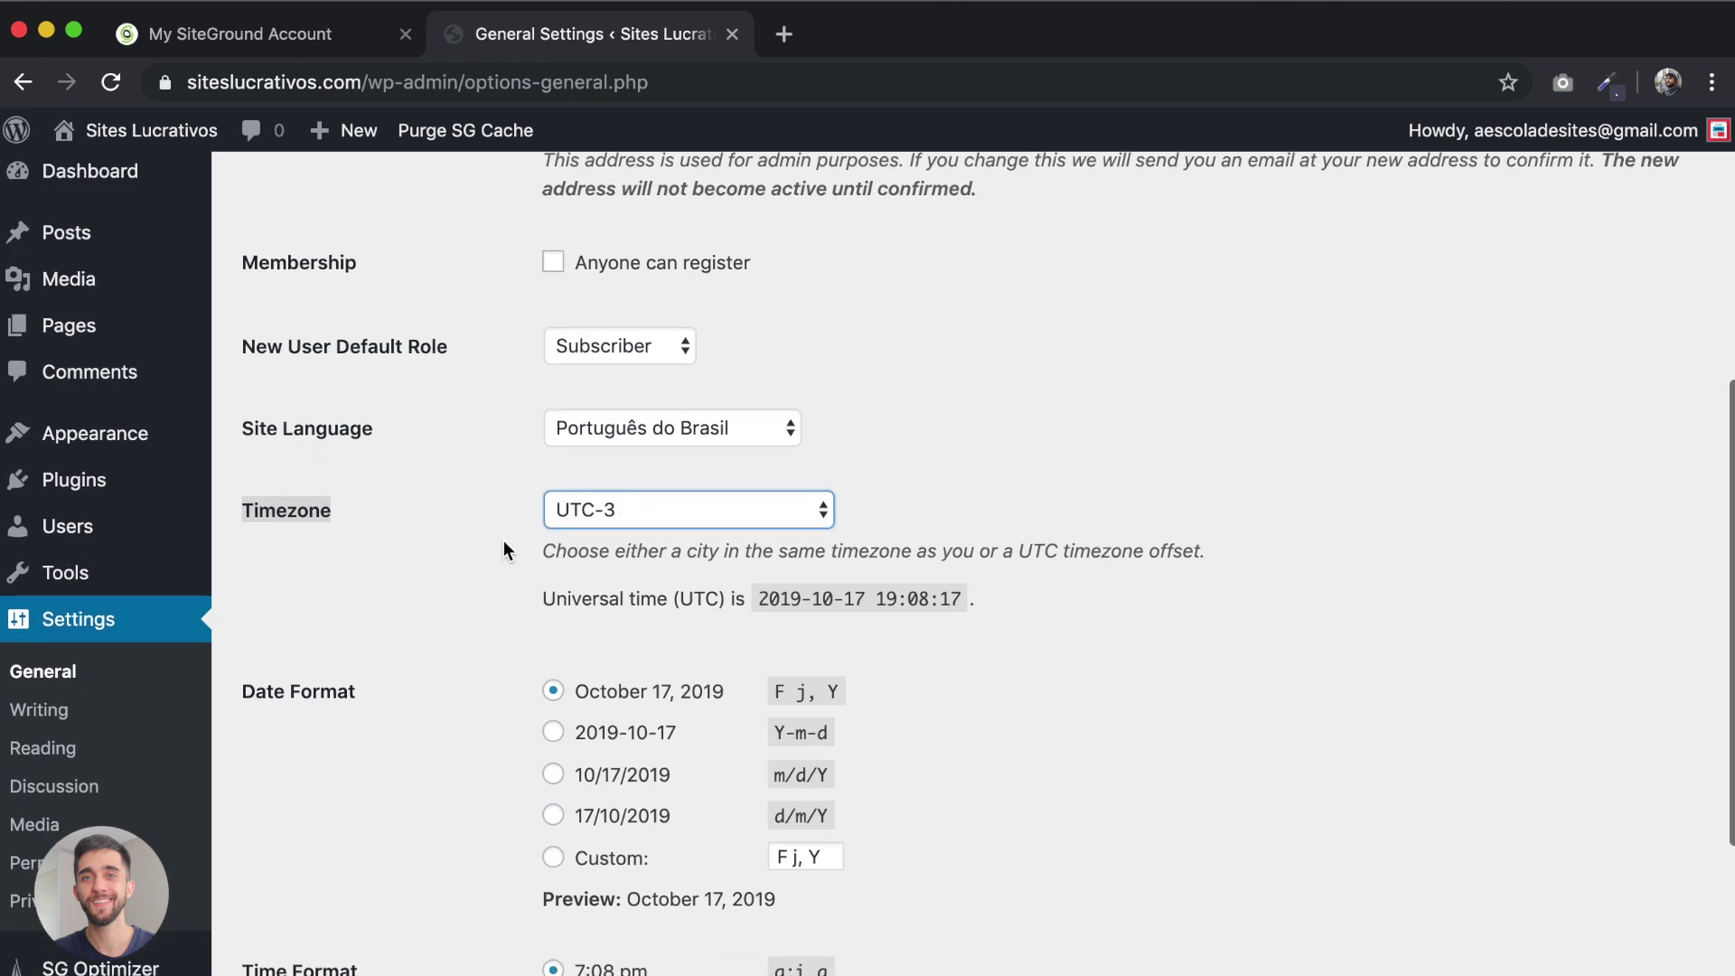
scroll(473, 552, down, 2)
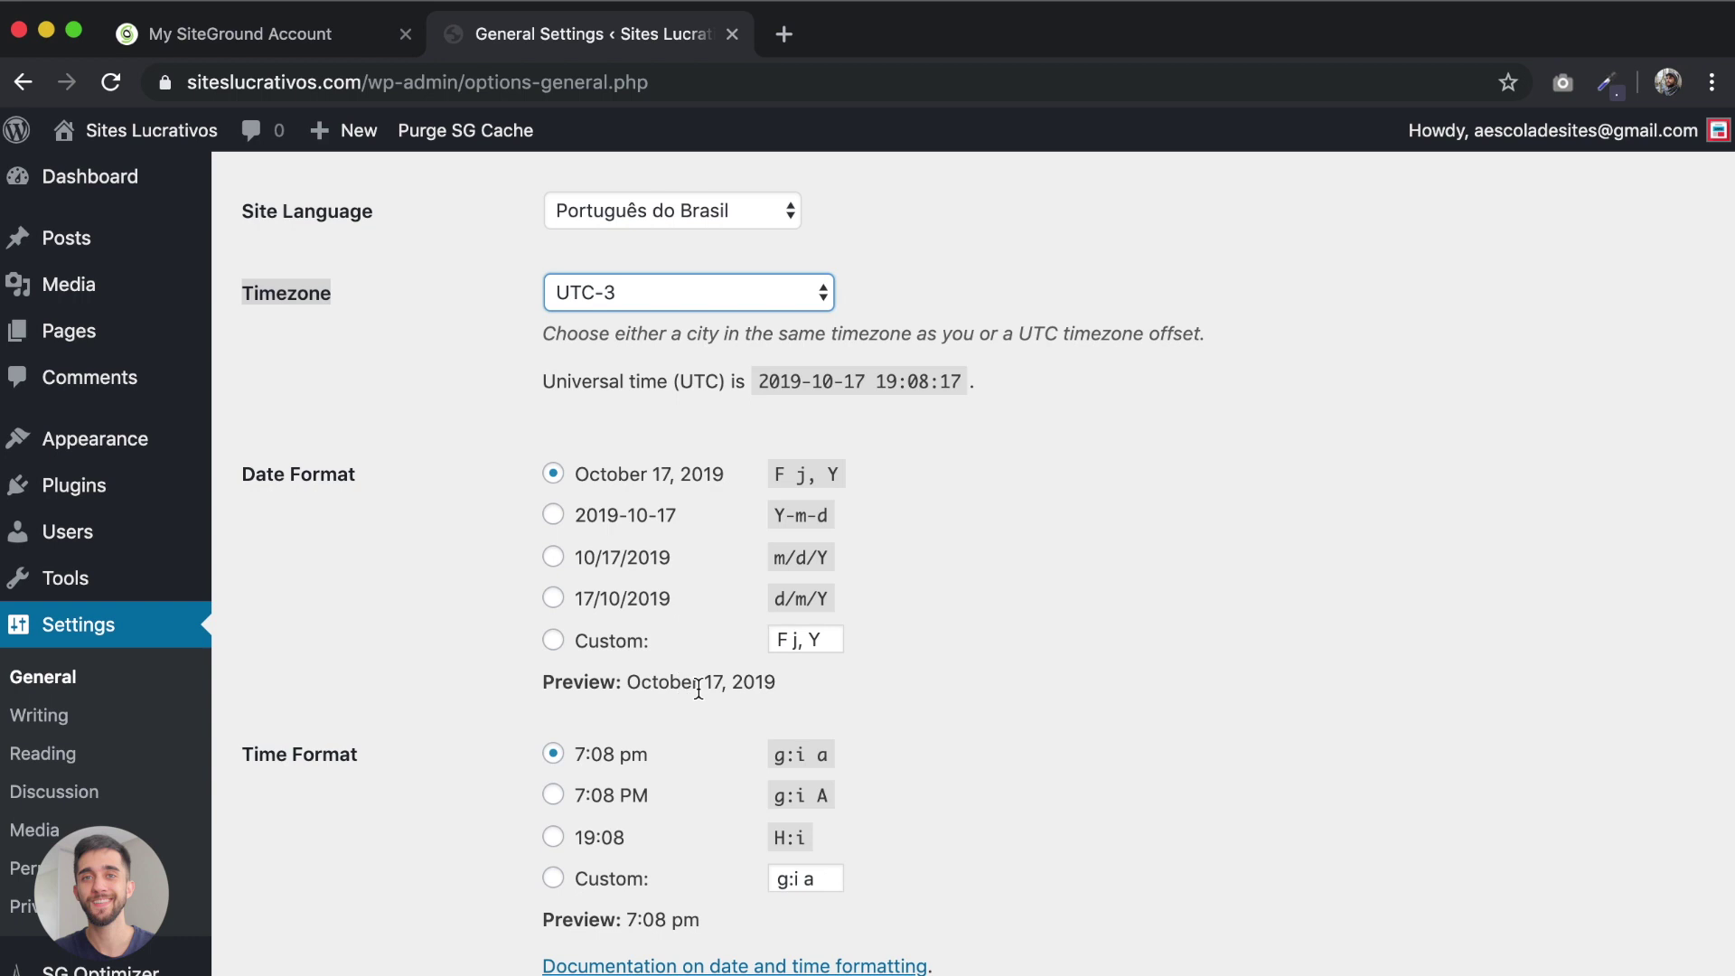
scroll(698, 689, down, 5)
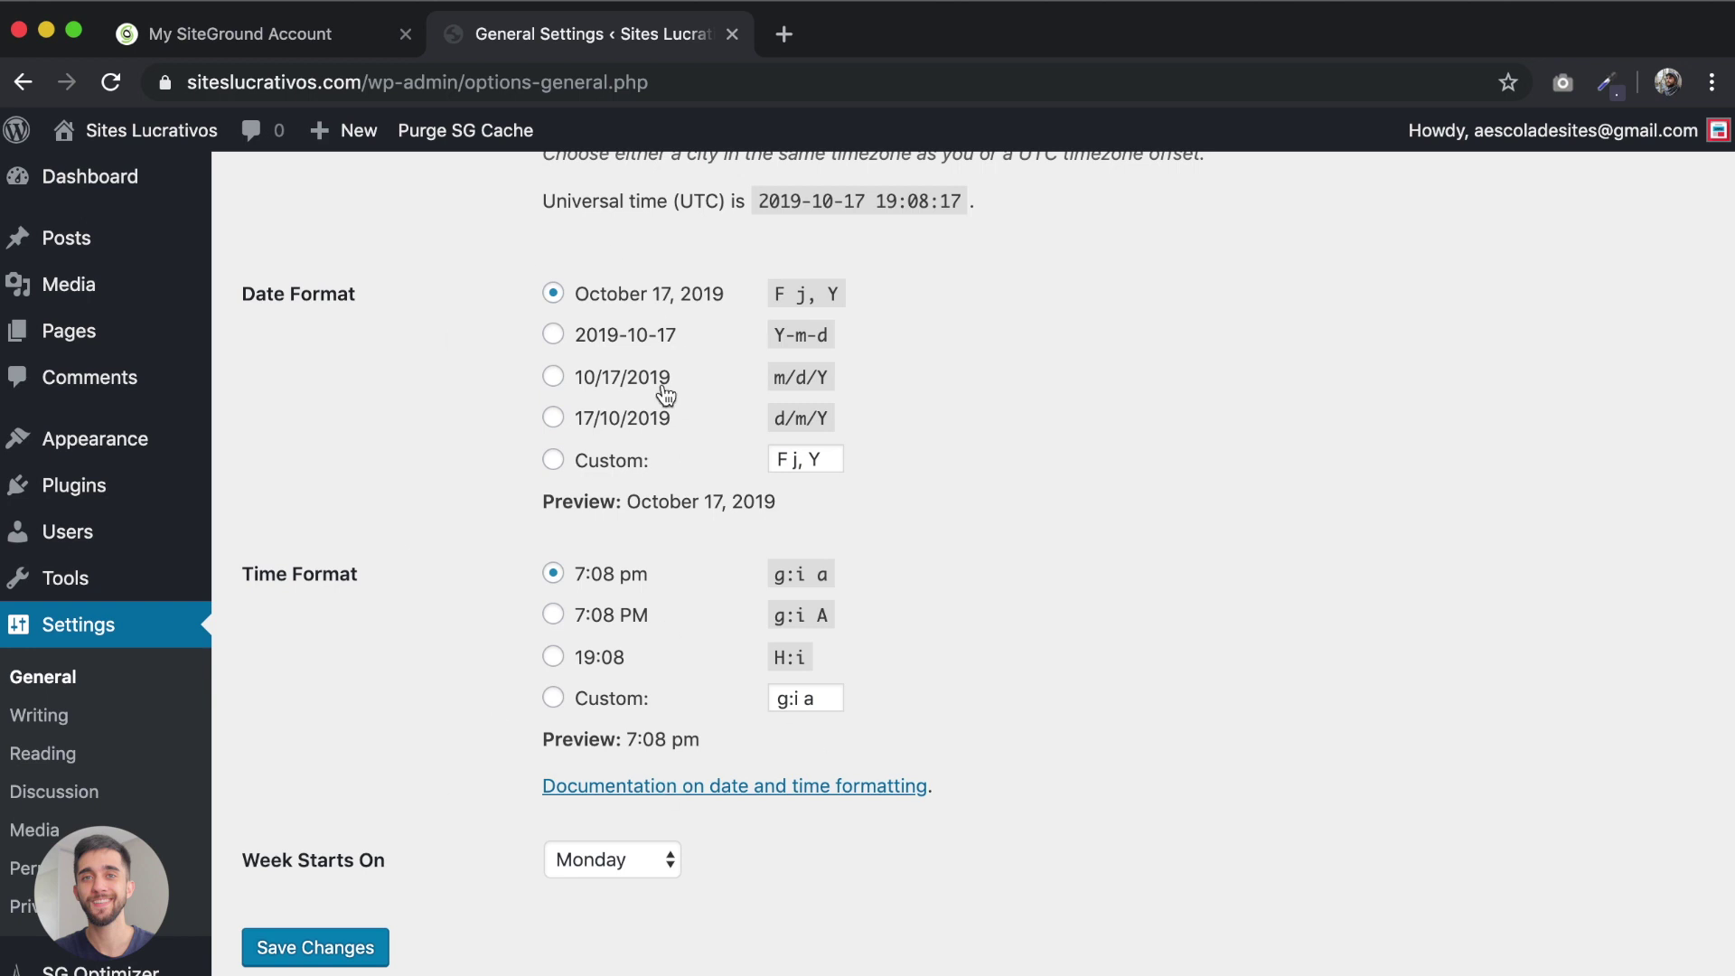
scroll(408, 725, down, 1)
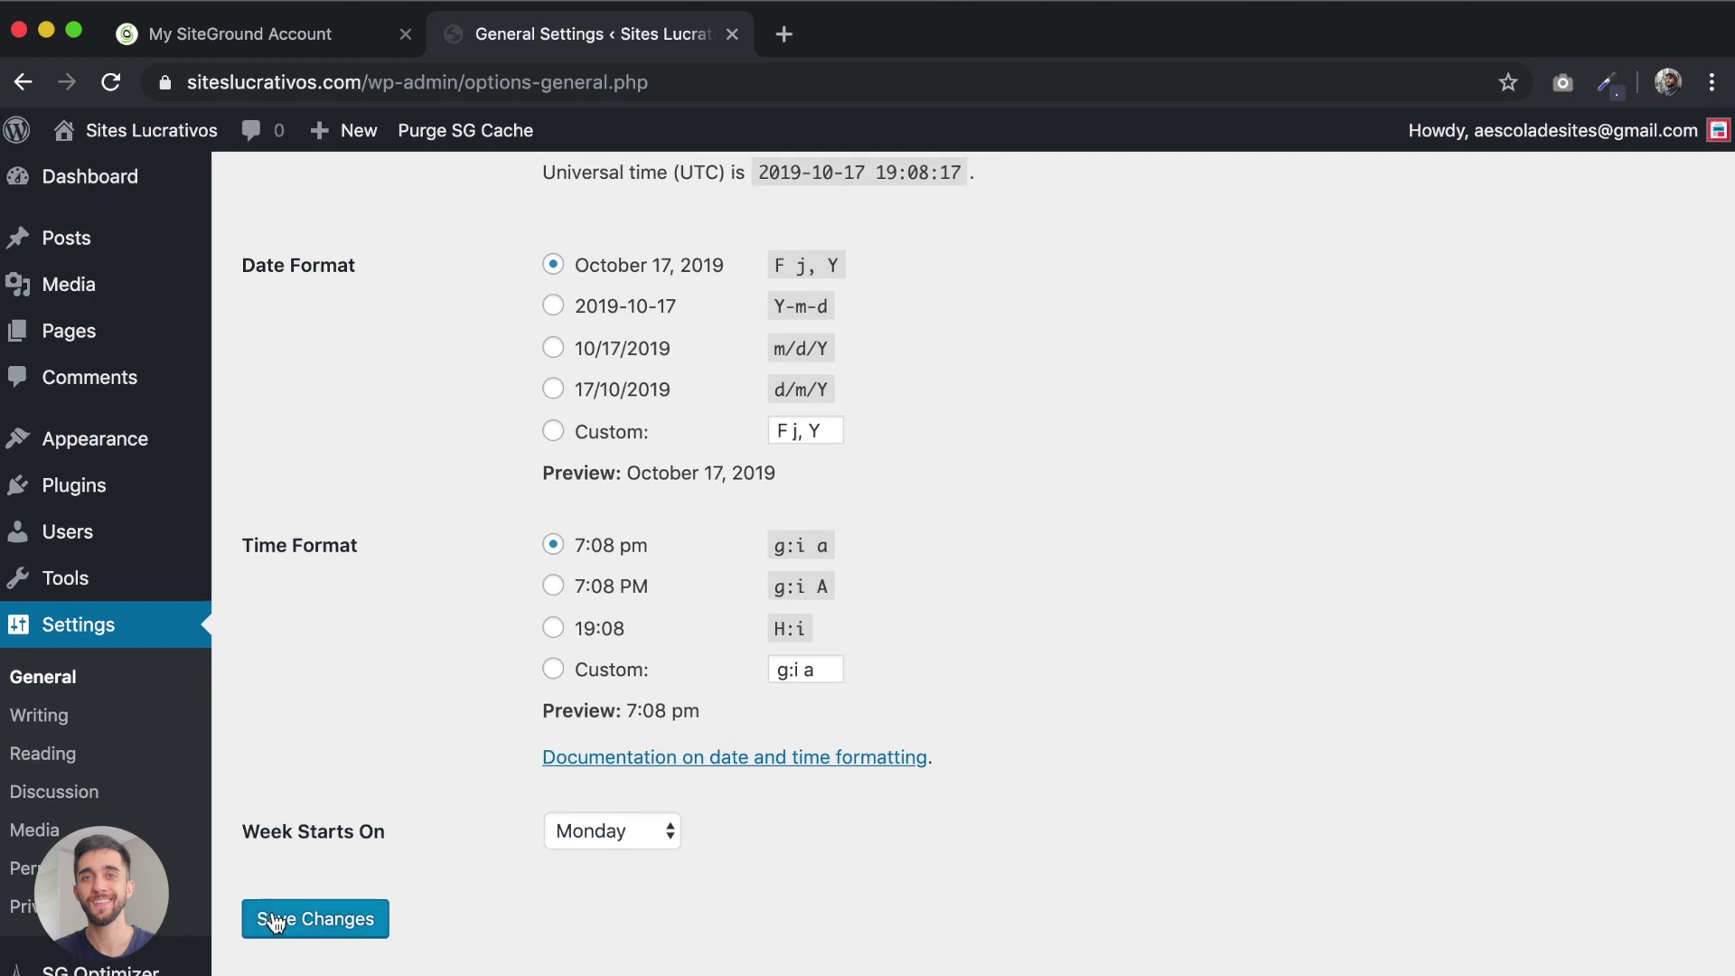
click(337, 931)
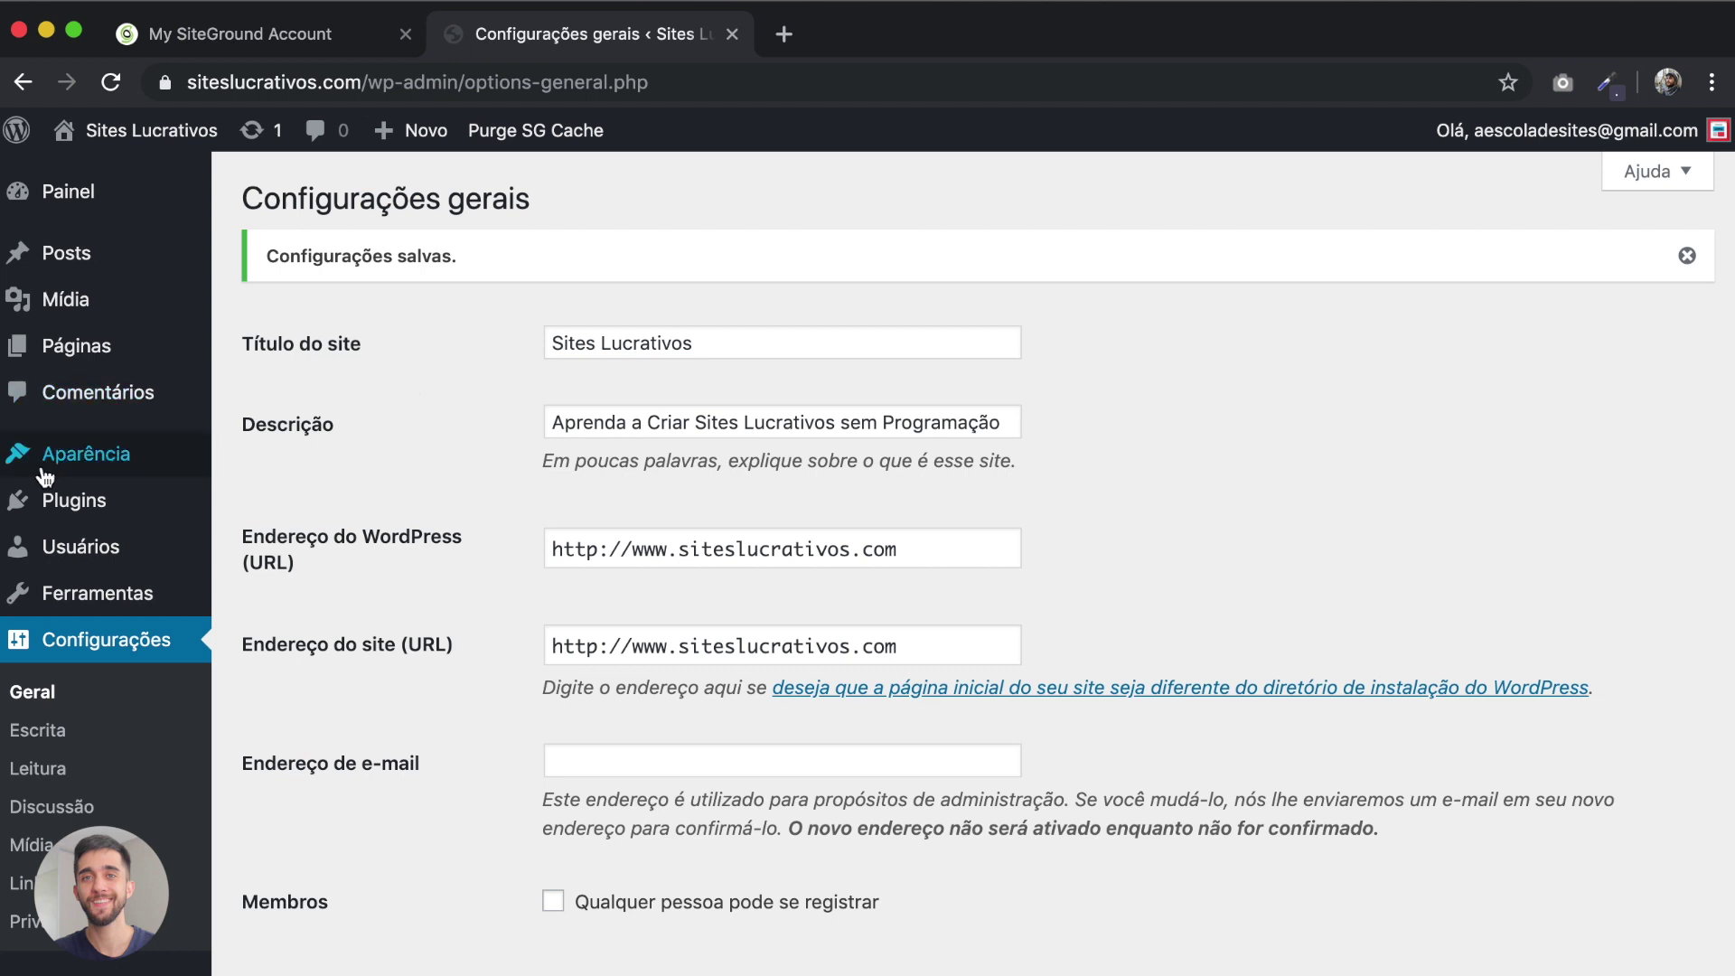
Step: Open the management page for the site's installed themes
mouse_move(72, 462)
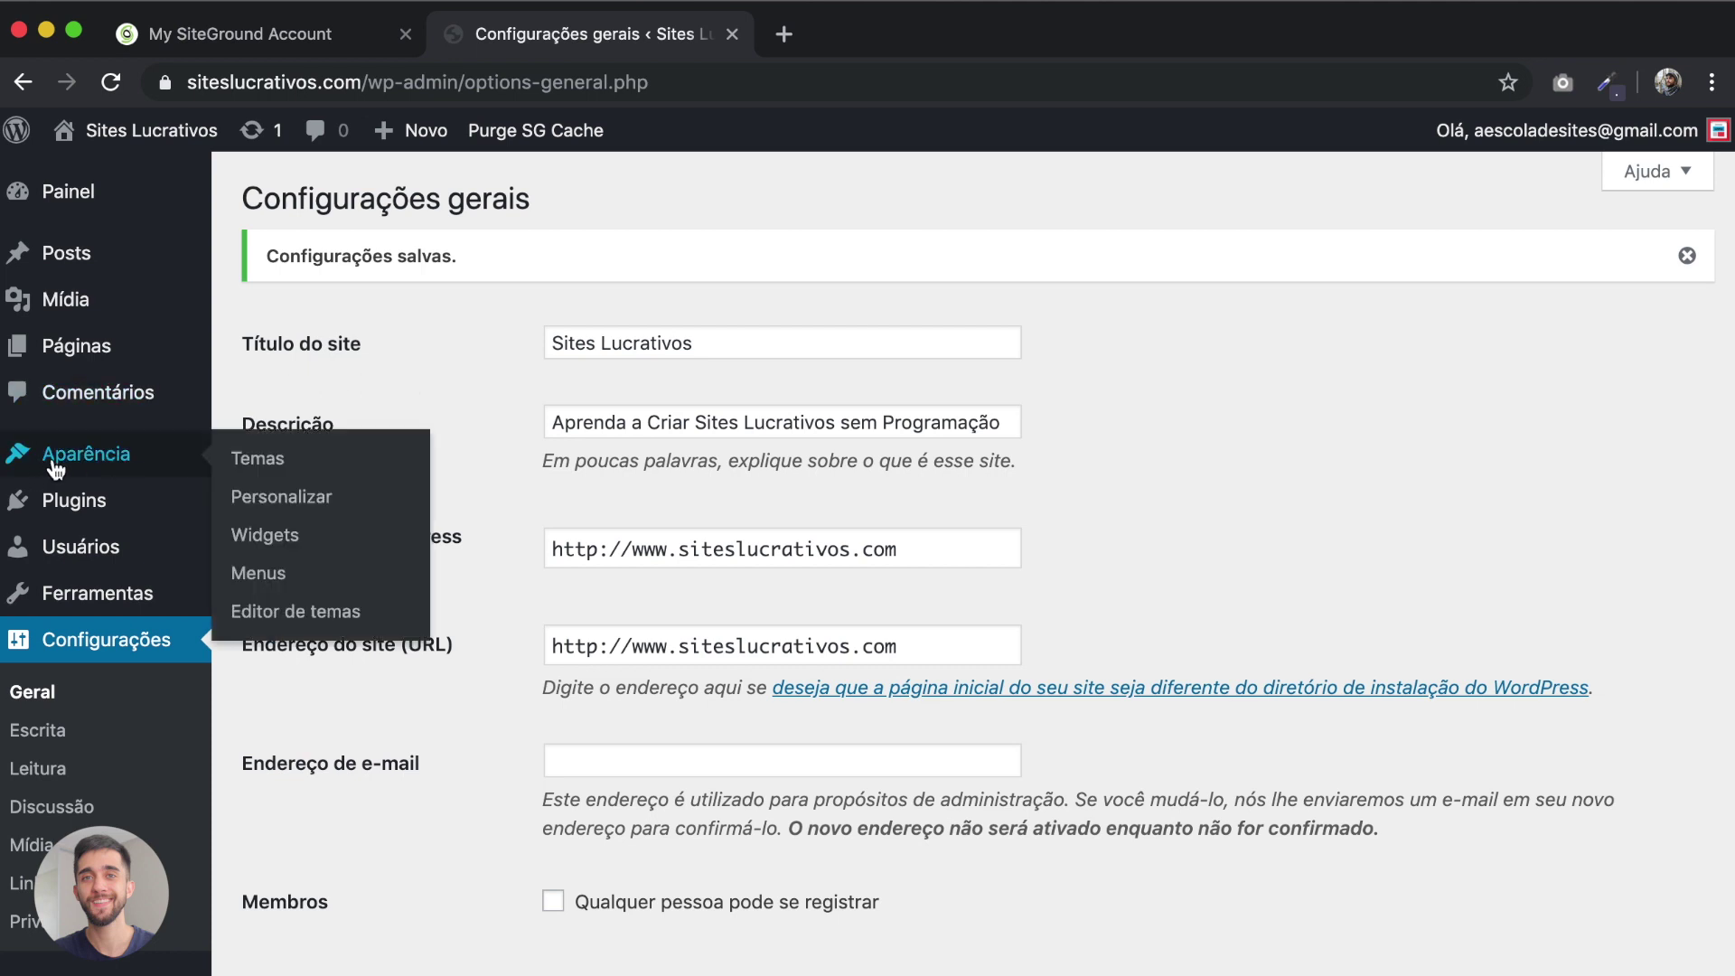
click(274, 462)
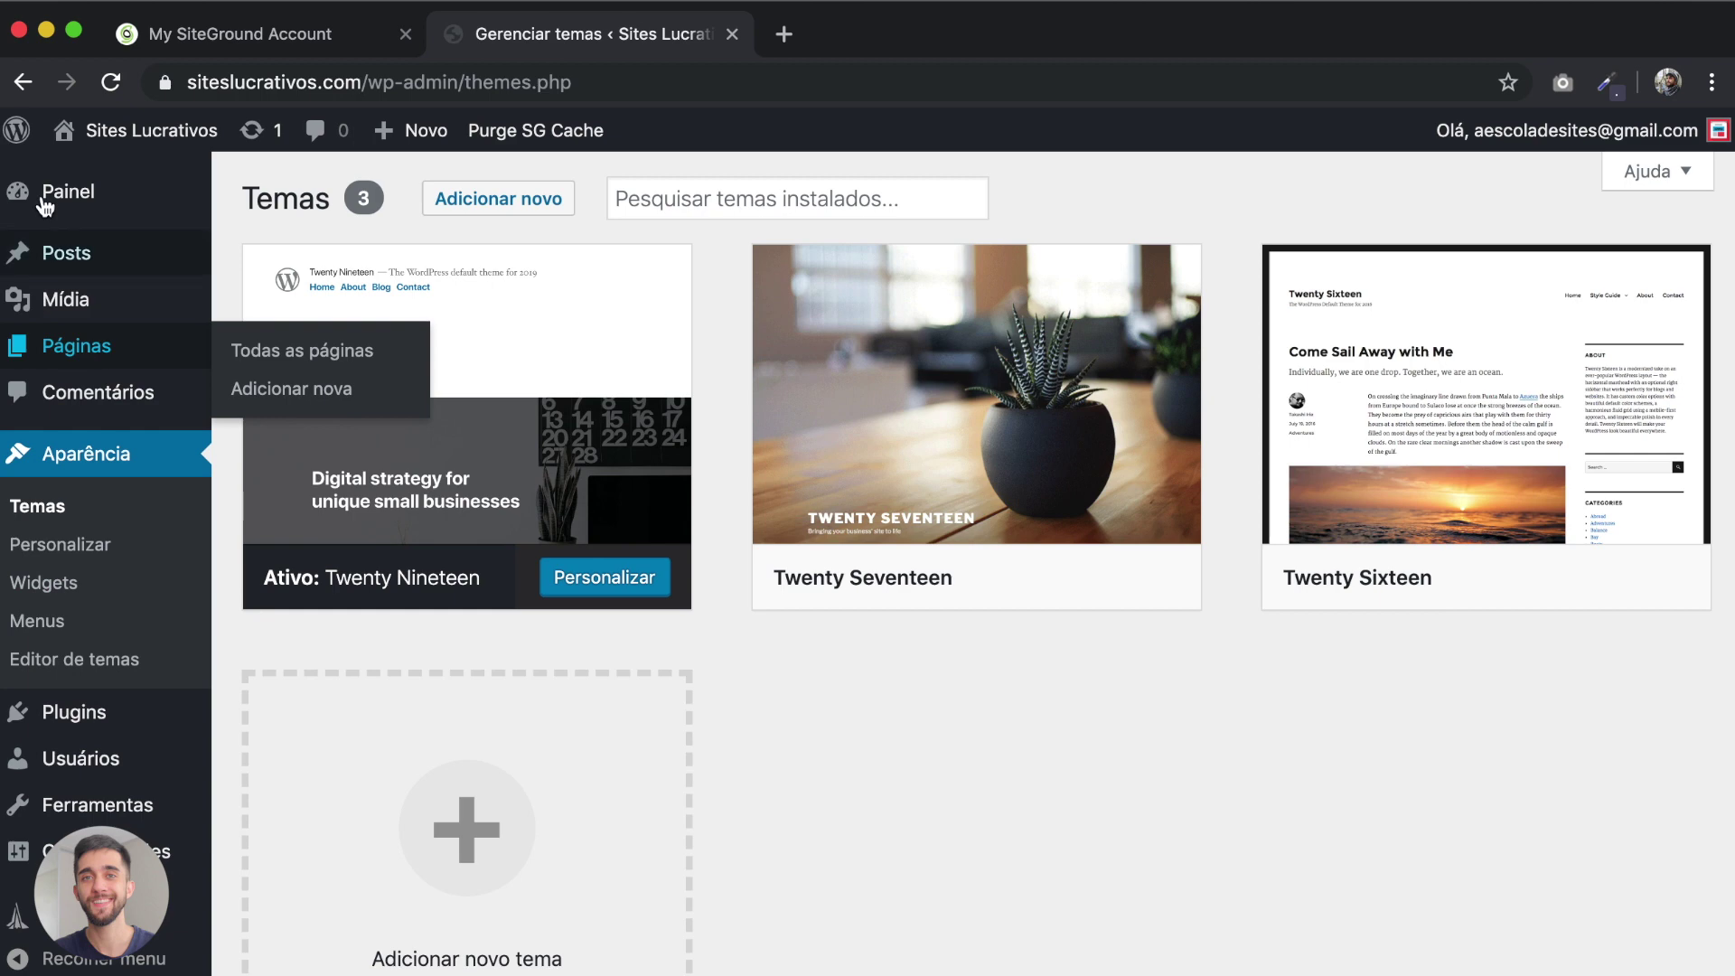
Step: Search the theme directory for "hello", and install and activate the Hello Elementor theme
mouse_move(360, 294)
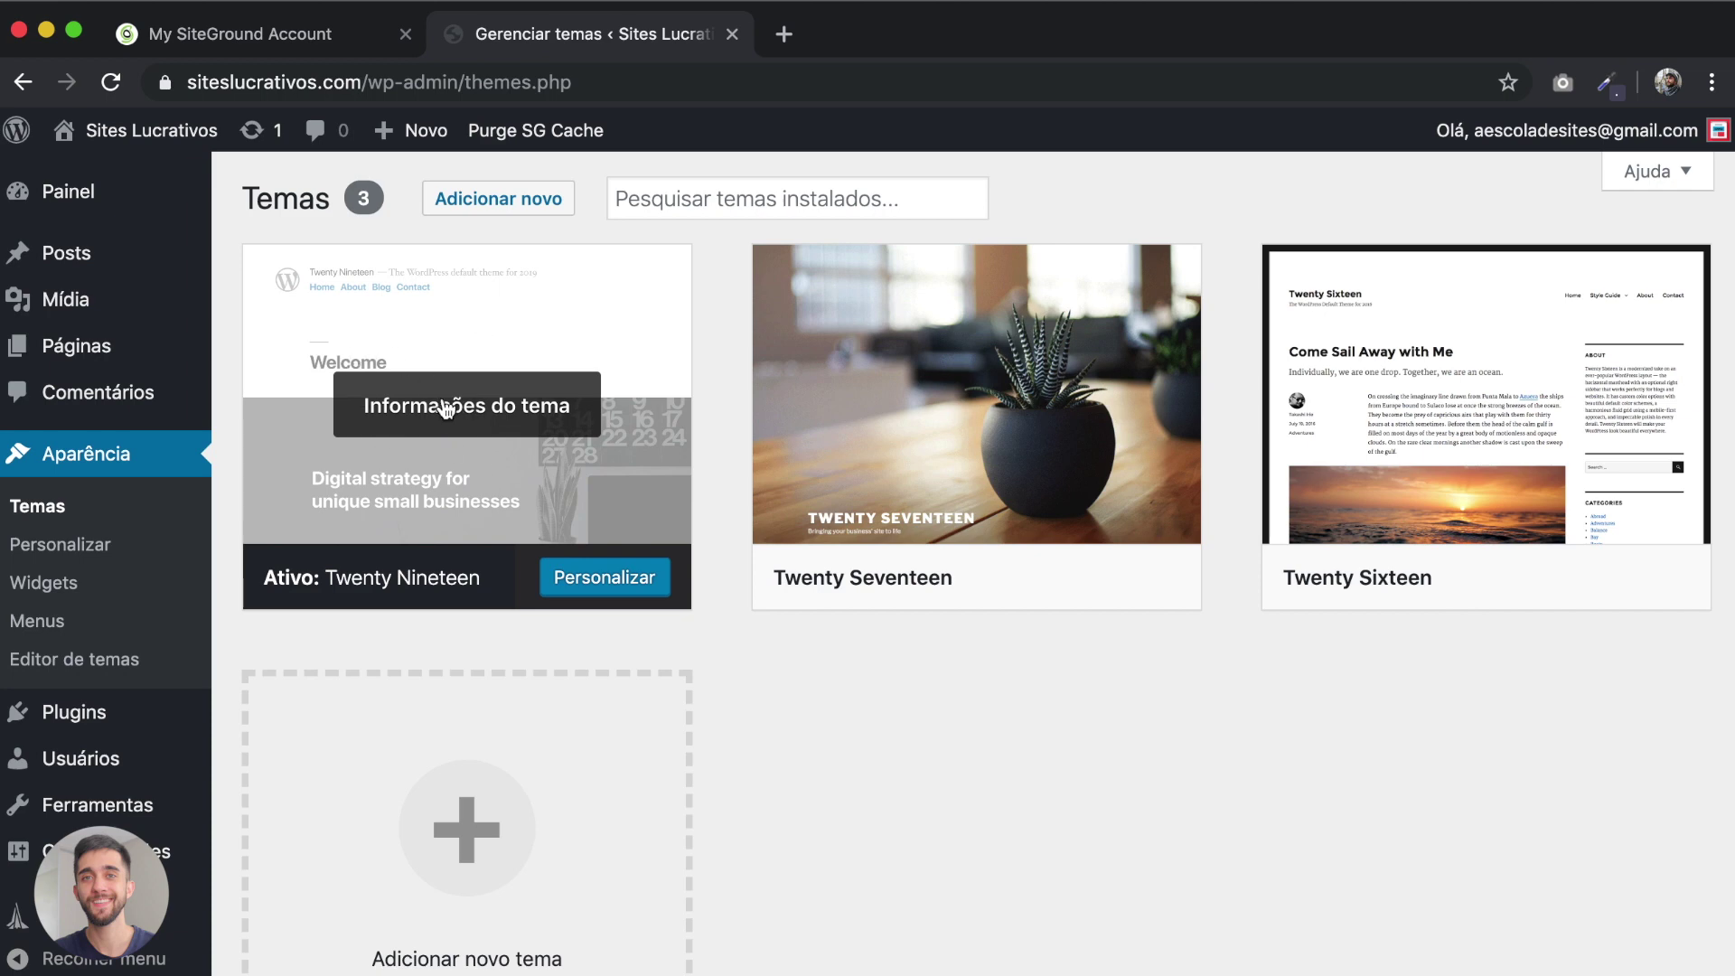
click(488, 215)
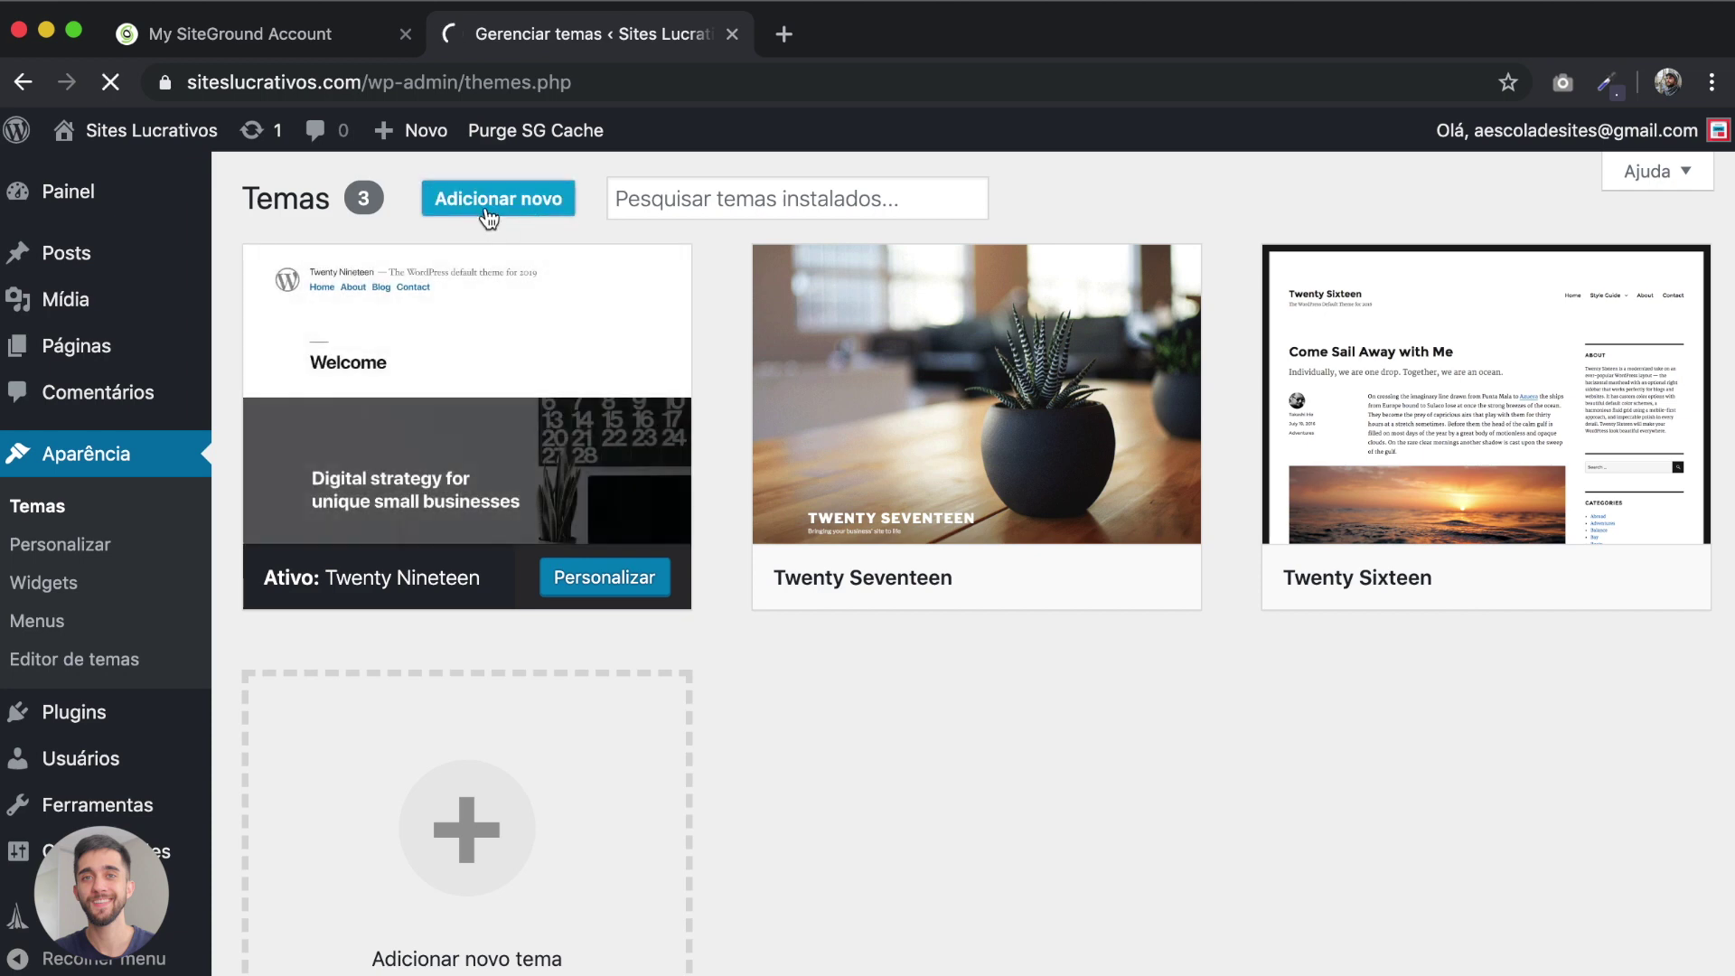
click(1456, 280)
text(hel)
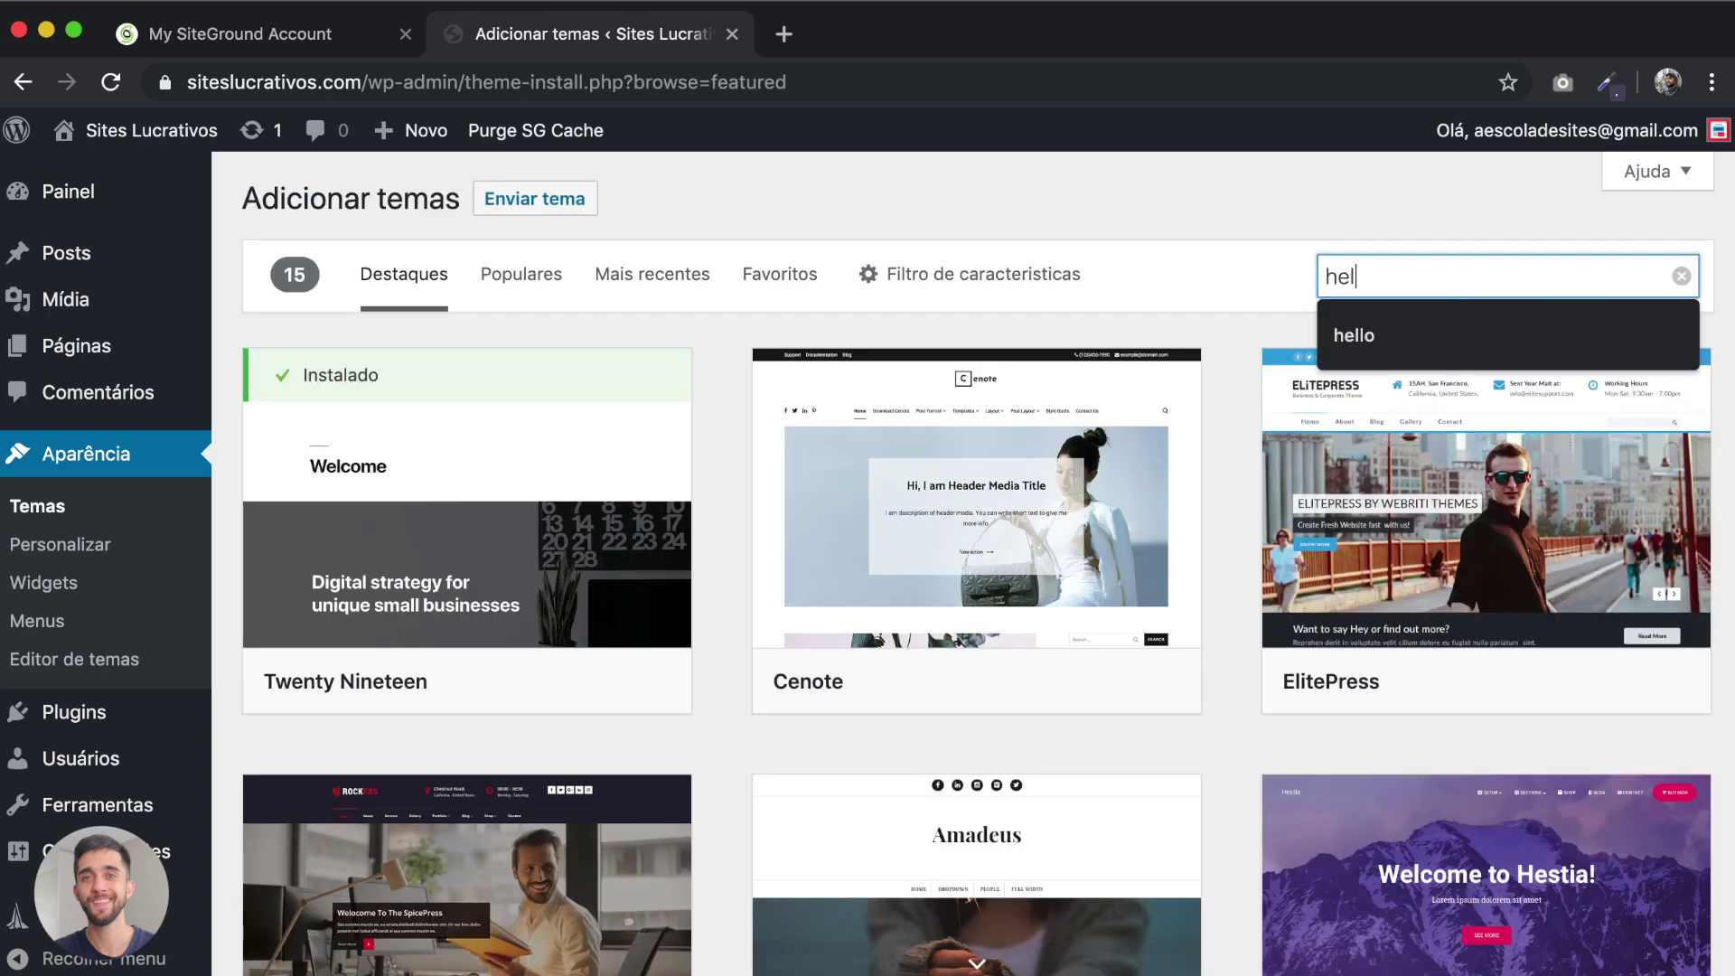
text(lo)
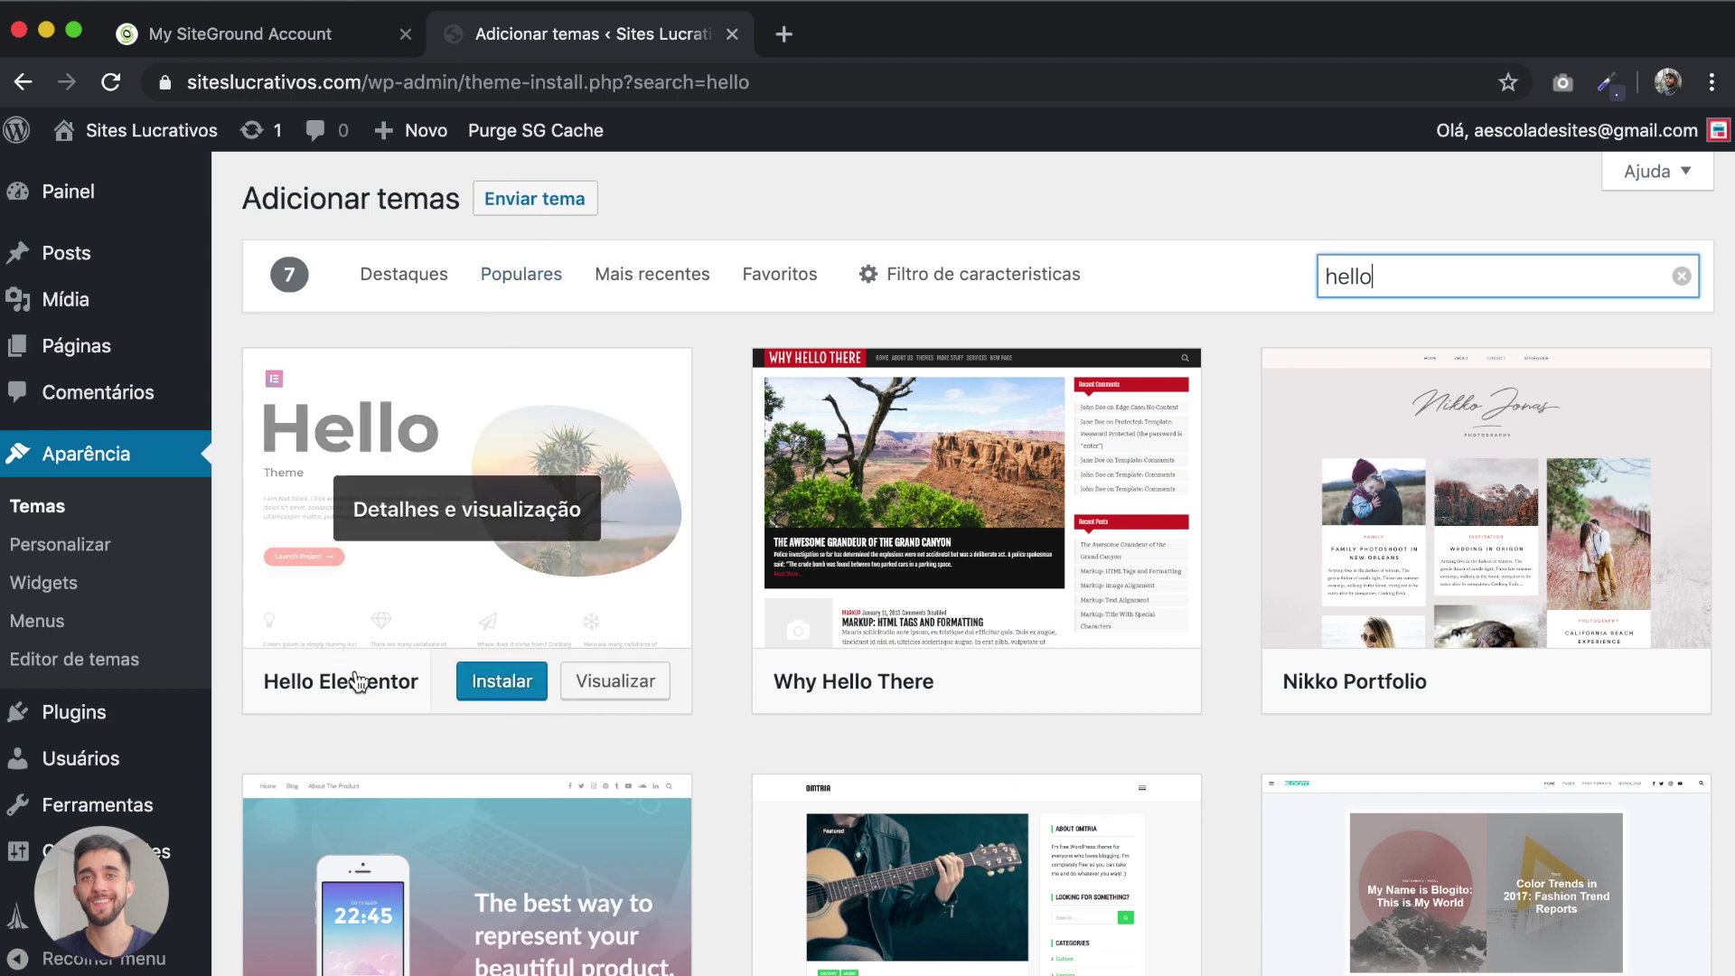
click(519, 687)
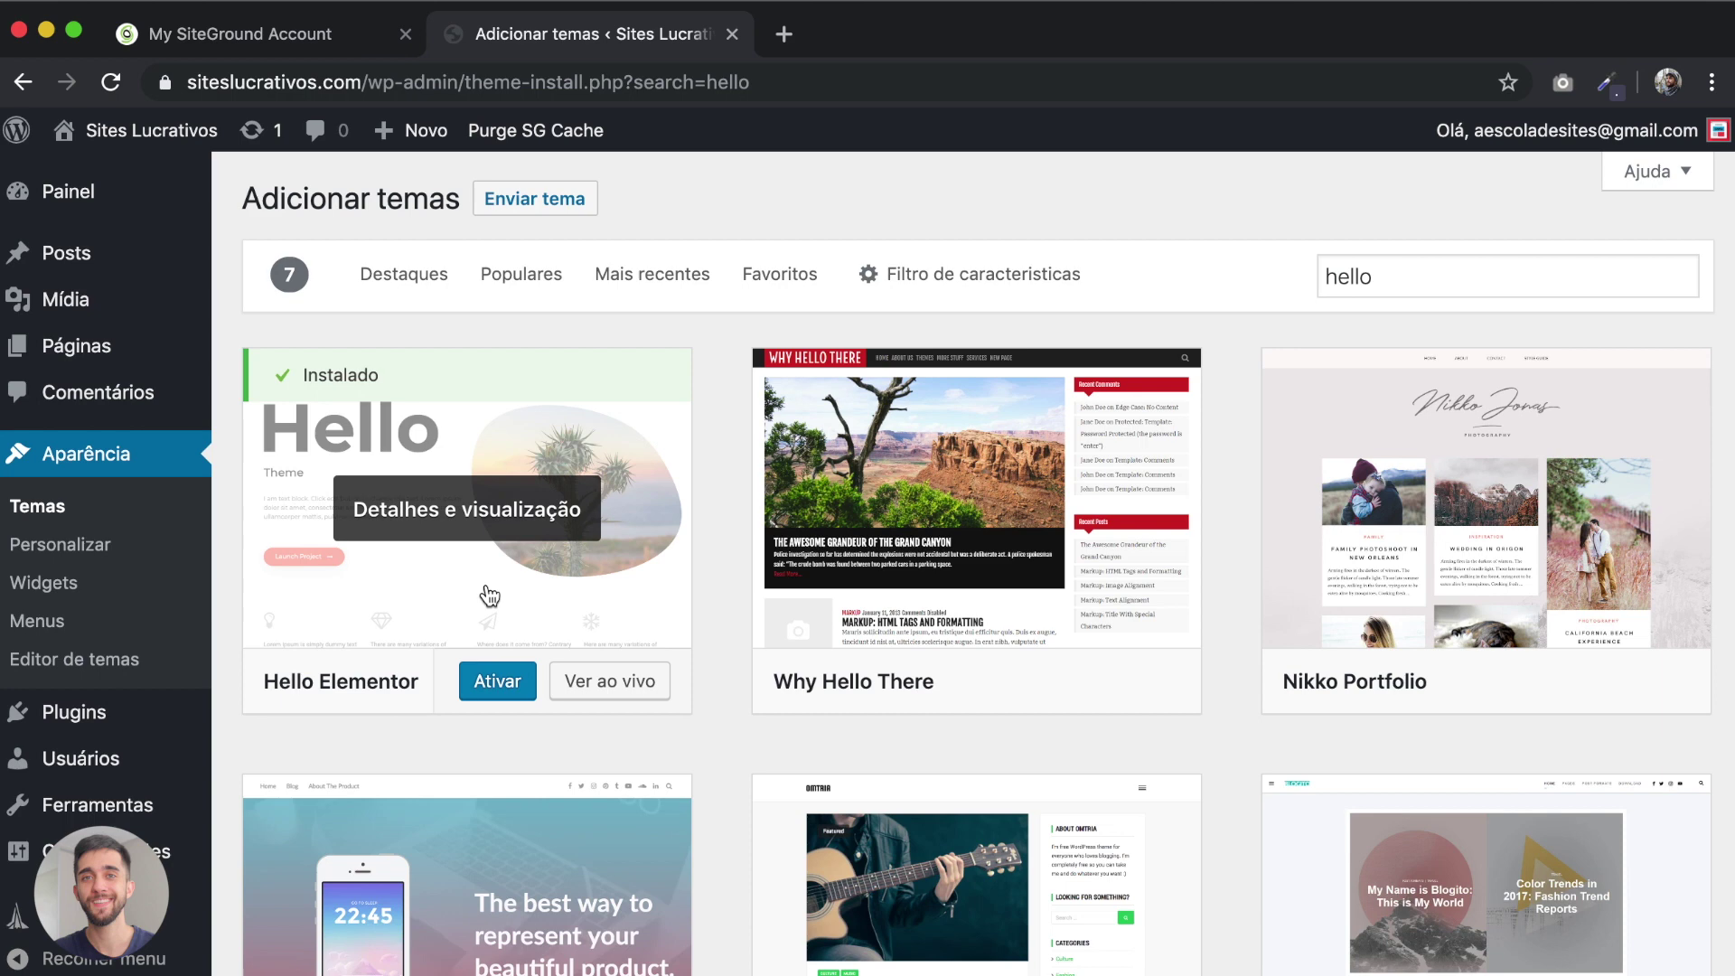
click(515, 689)
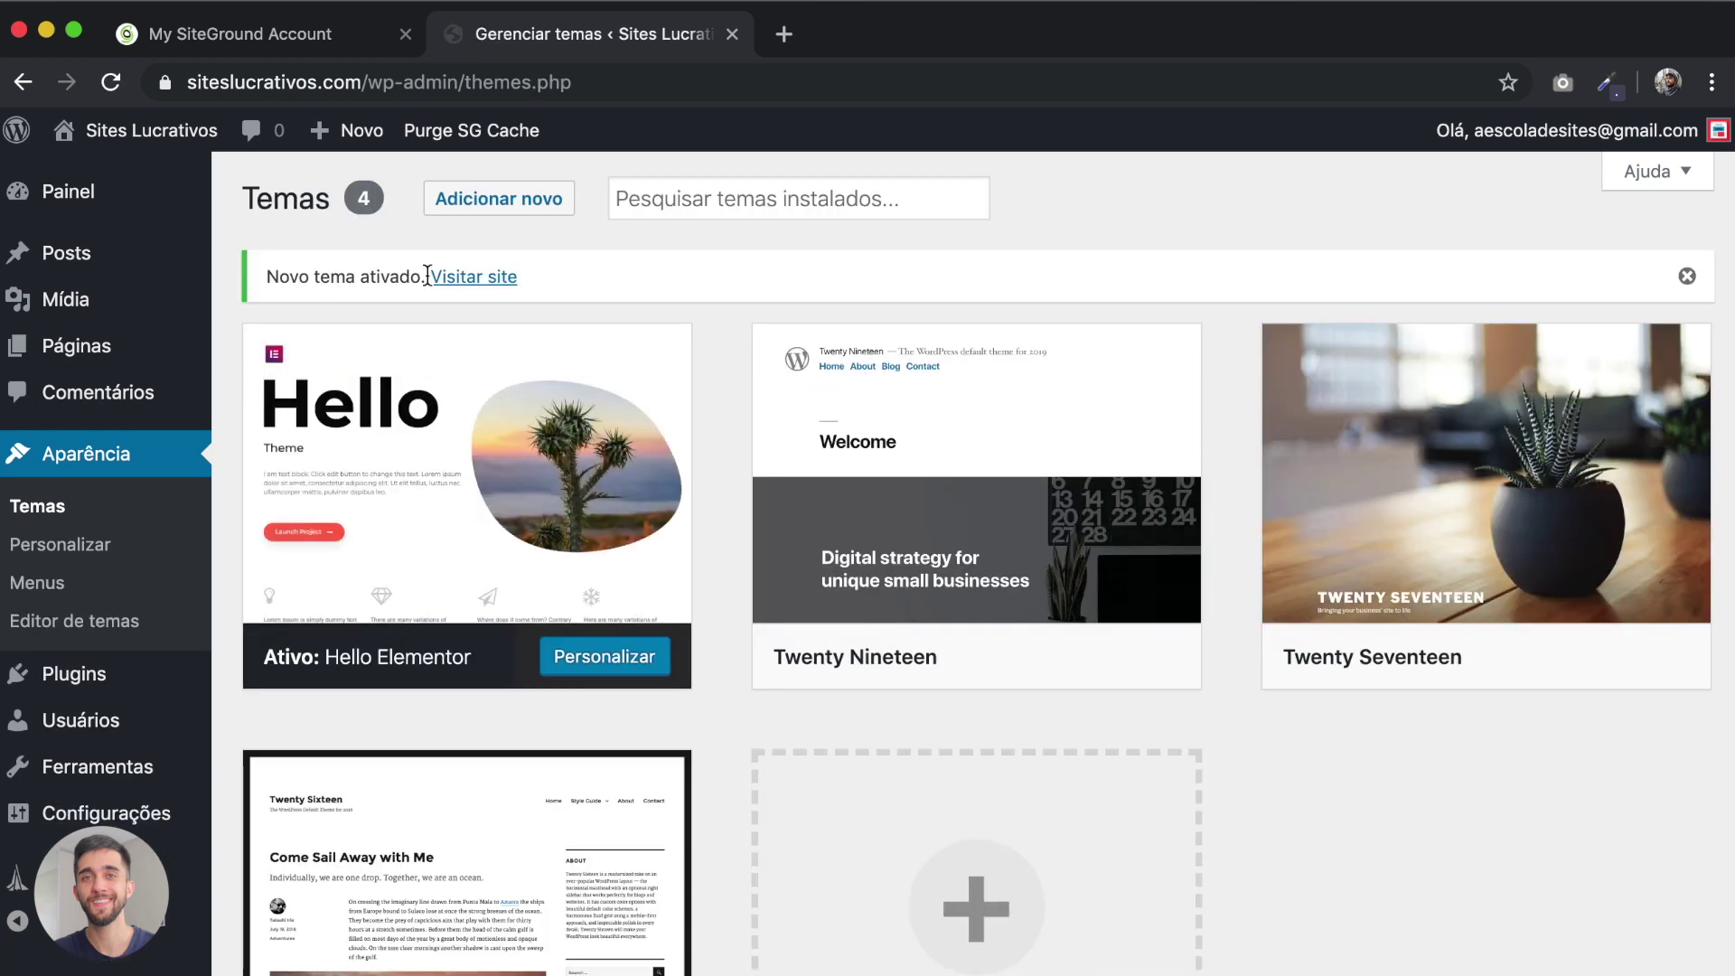
Step: View the live site with the newly activated theme in a separate tab, and close that tab
super+click(471, 280)
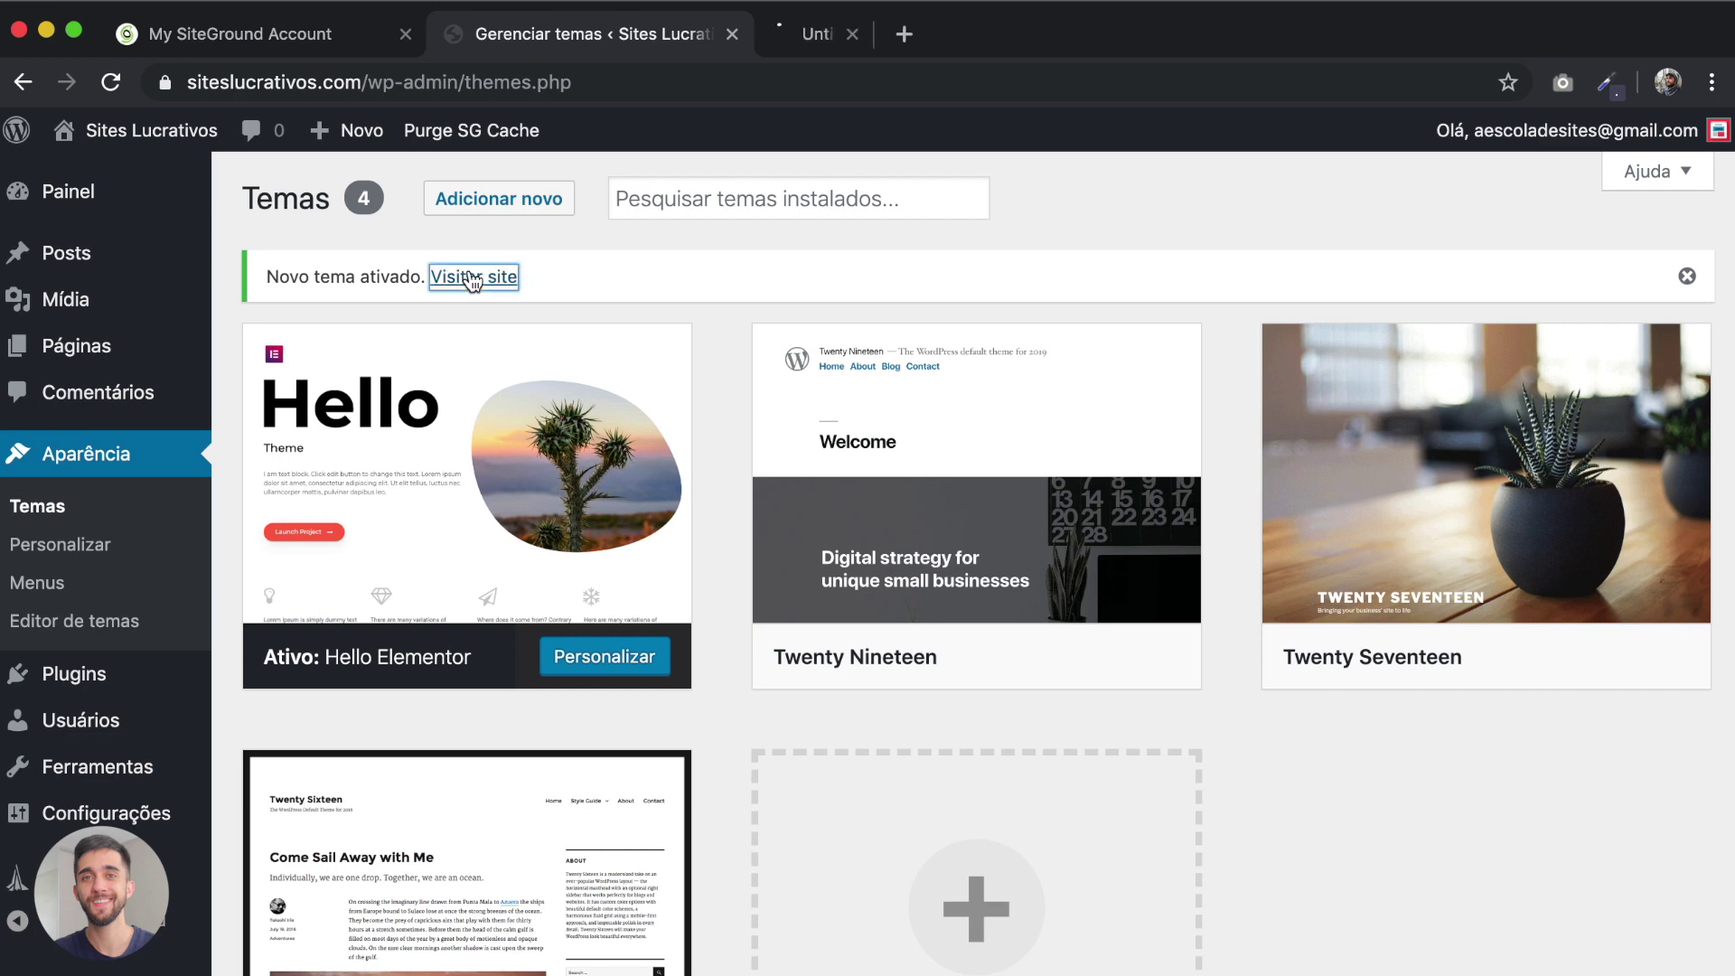
click(871, 31)
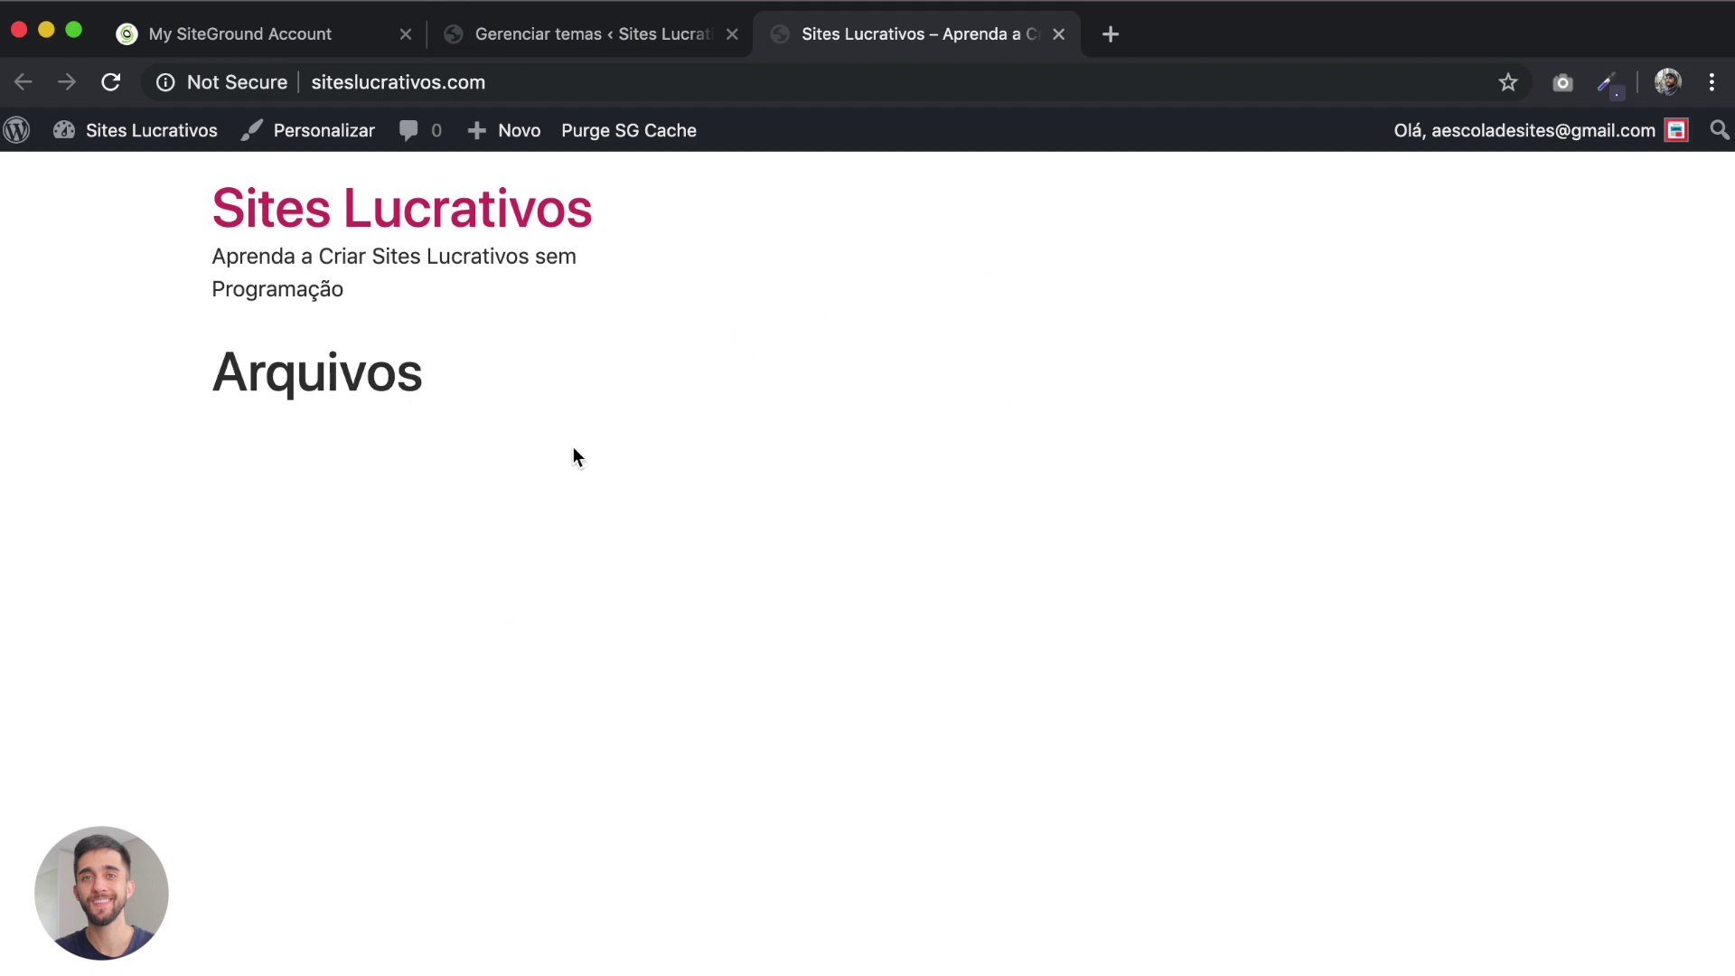
click(1058, 34)
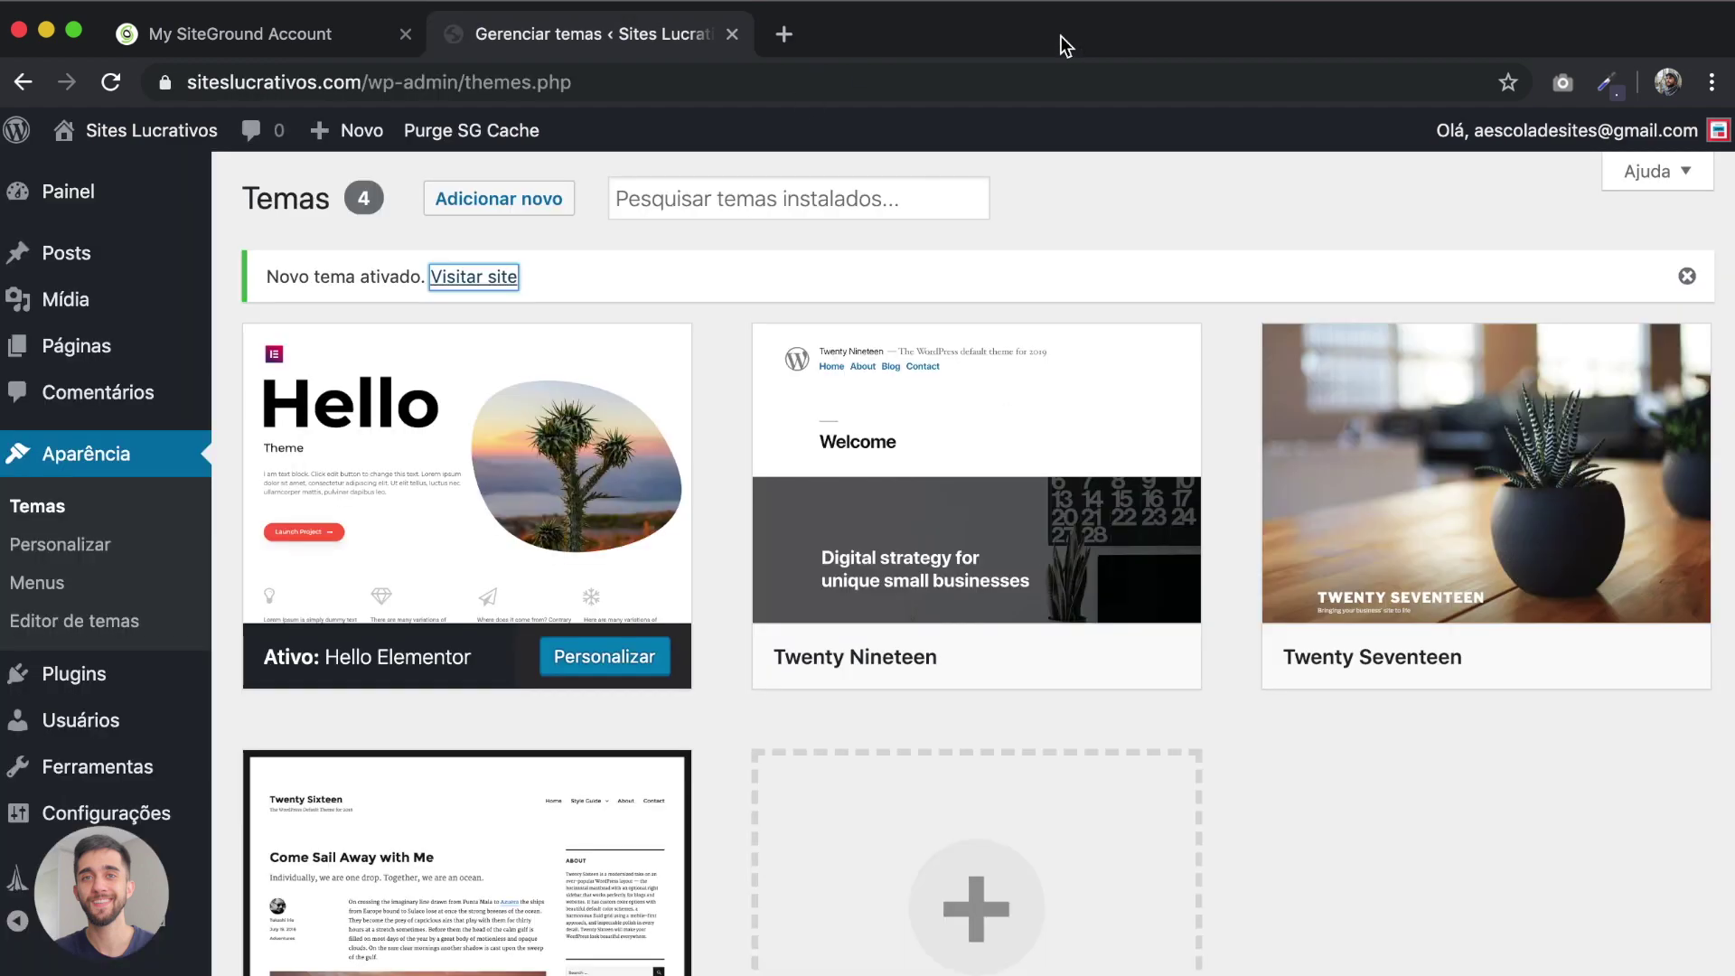
Step: Delete the unused Twenty Nineteen, Twenty Seventeen and Twenty Sixteen themes
click(931, 389)
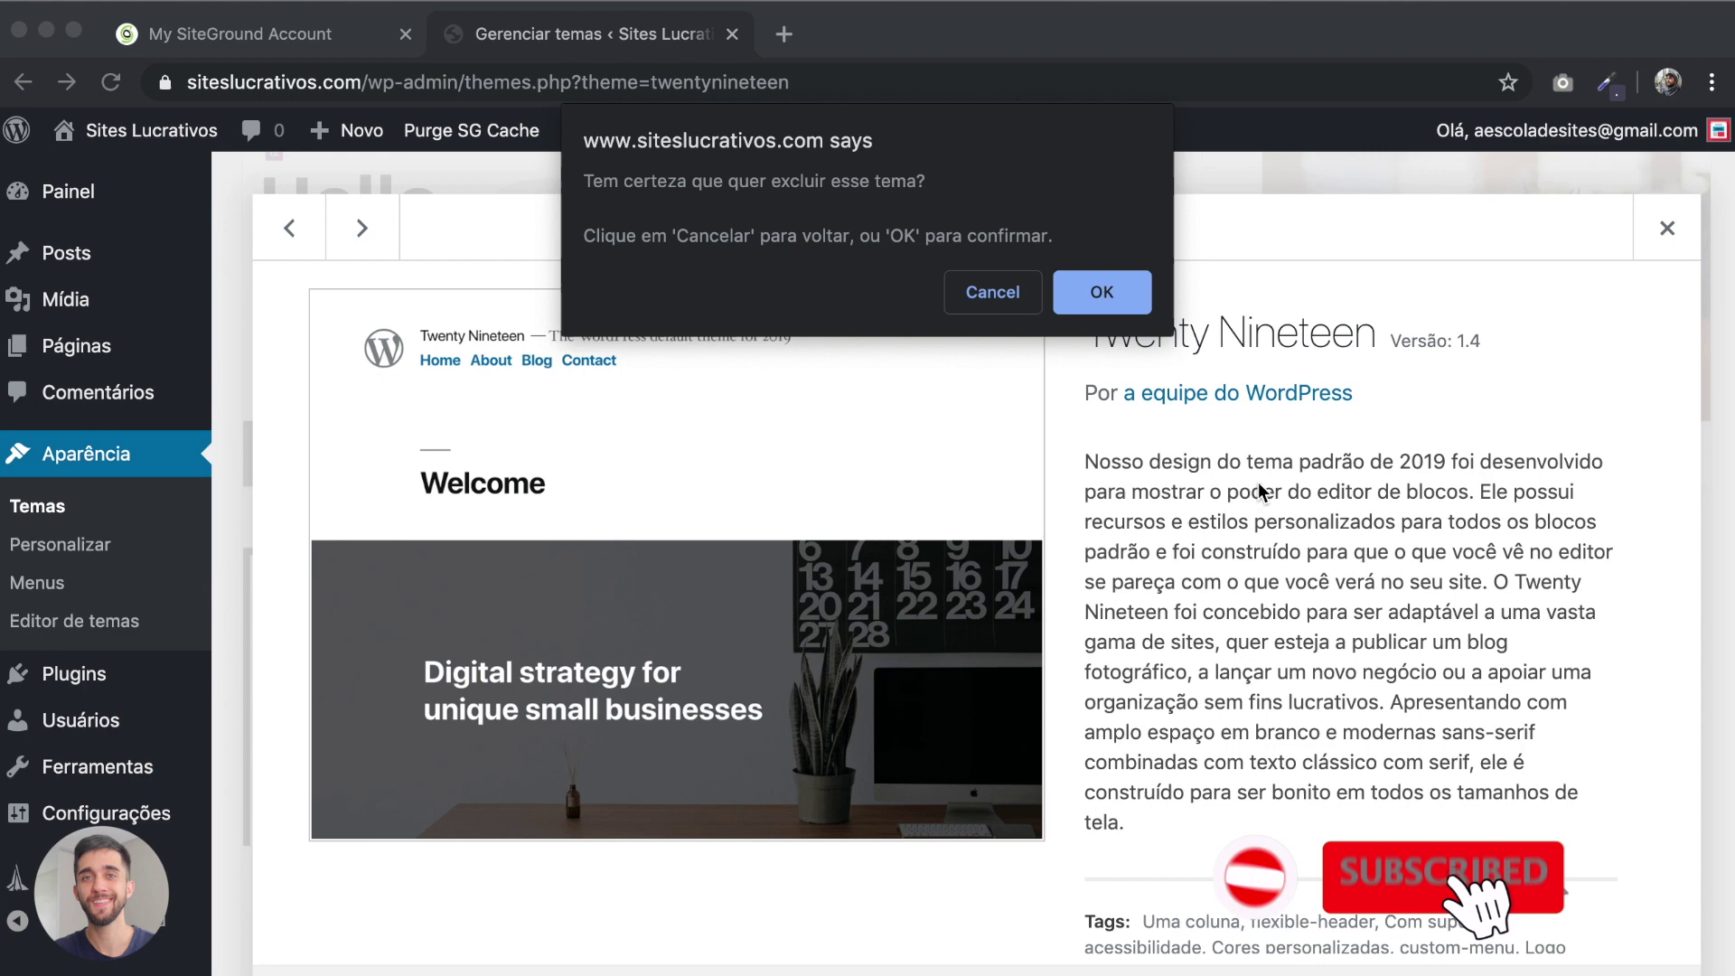
key(Return)
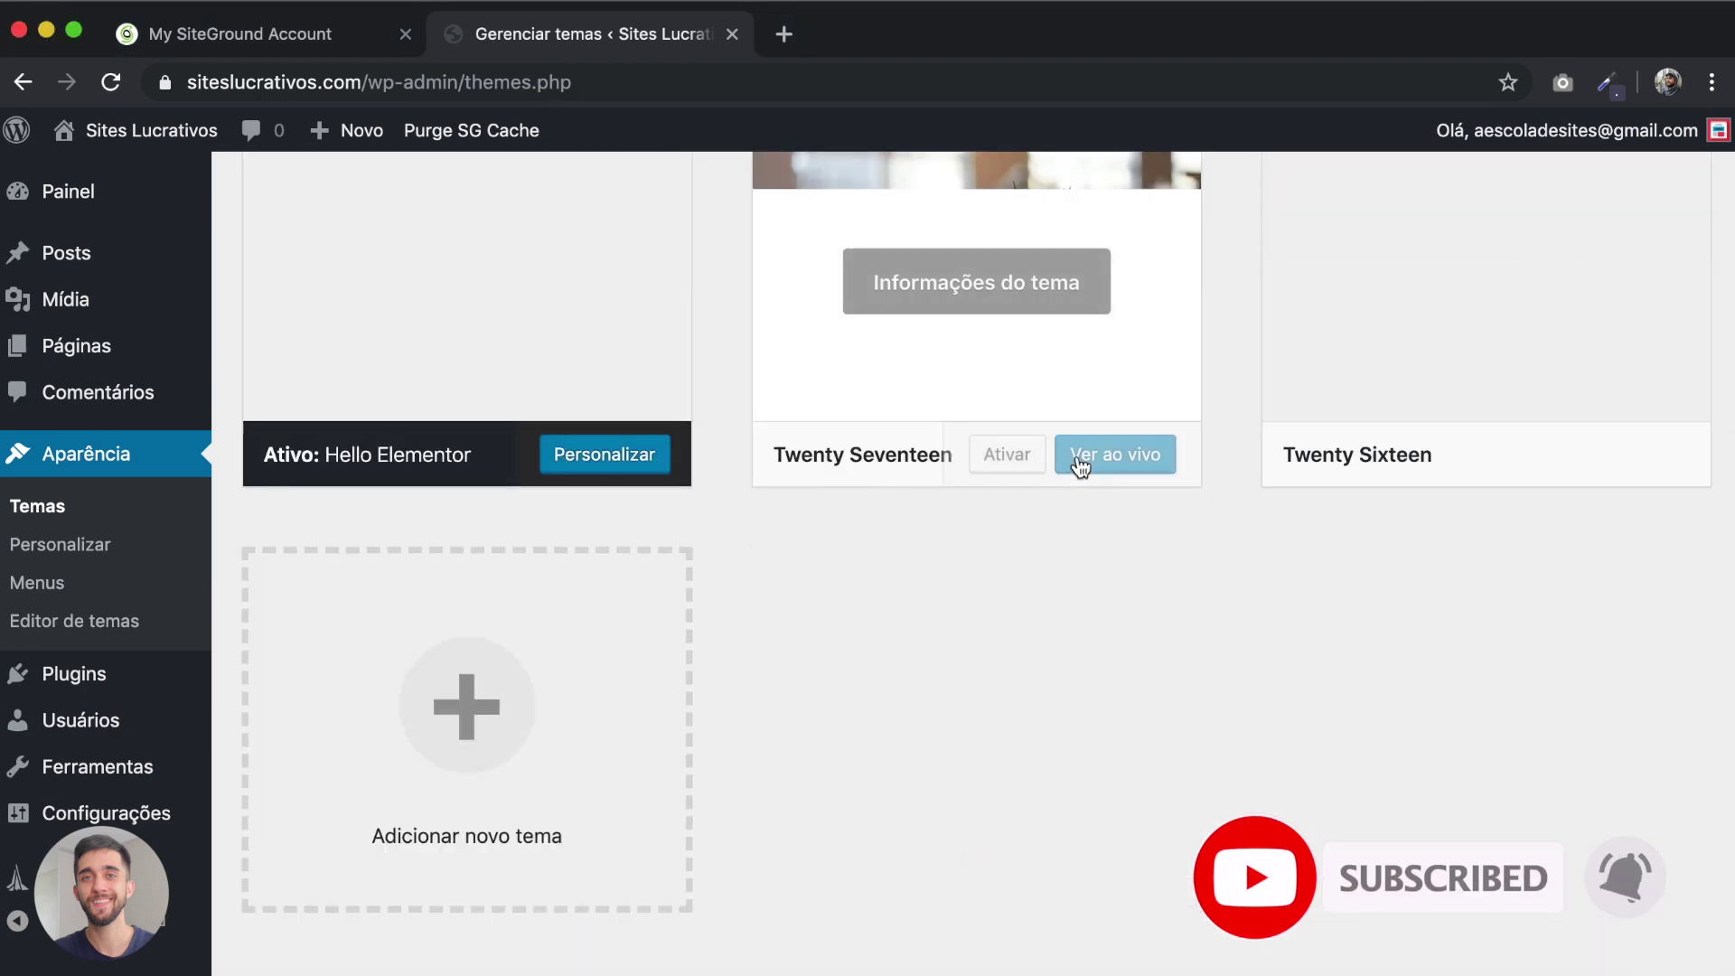
click(1123, 348)
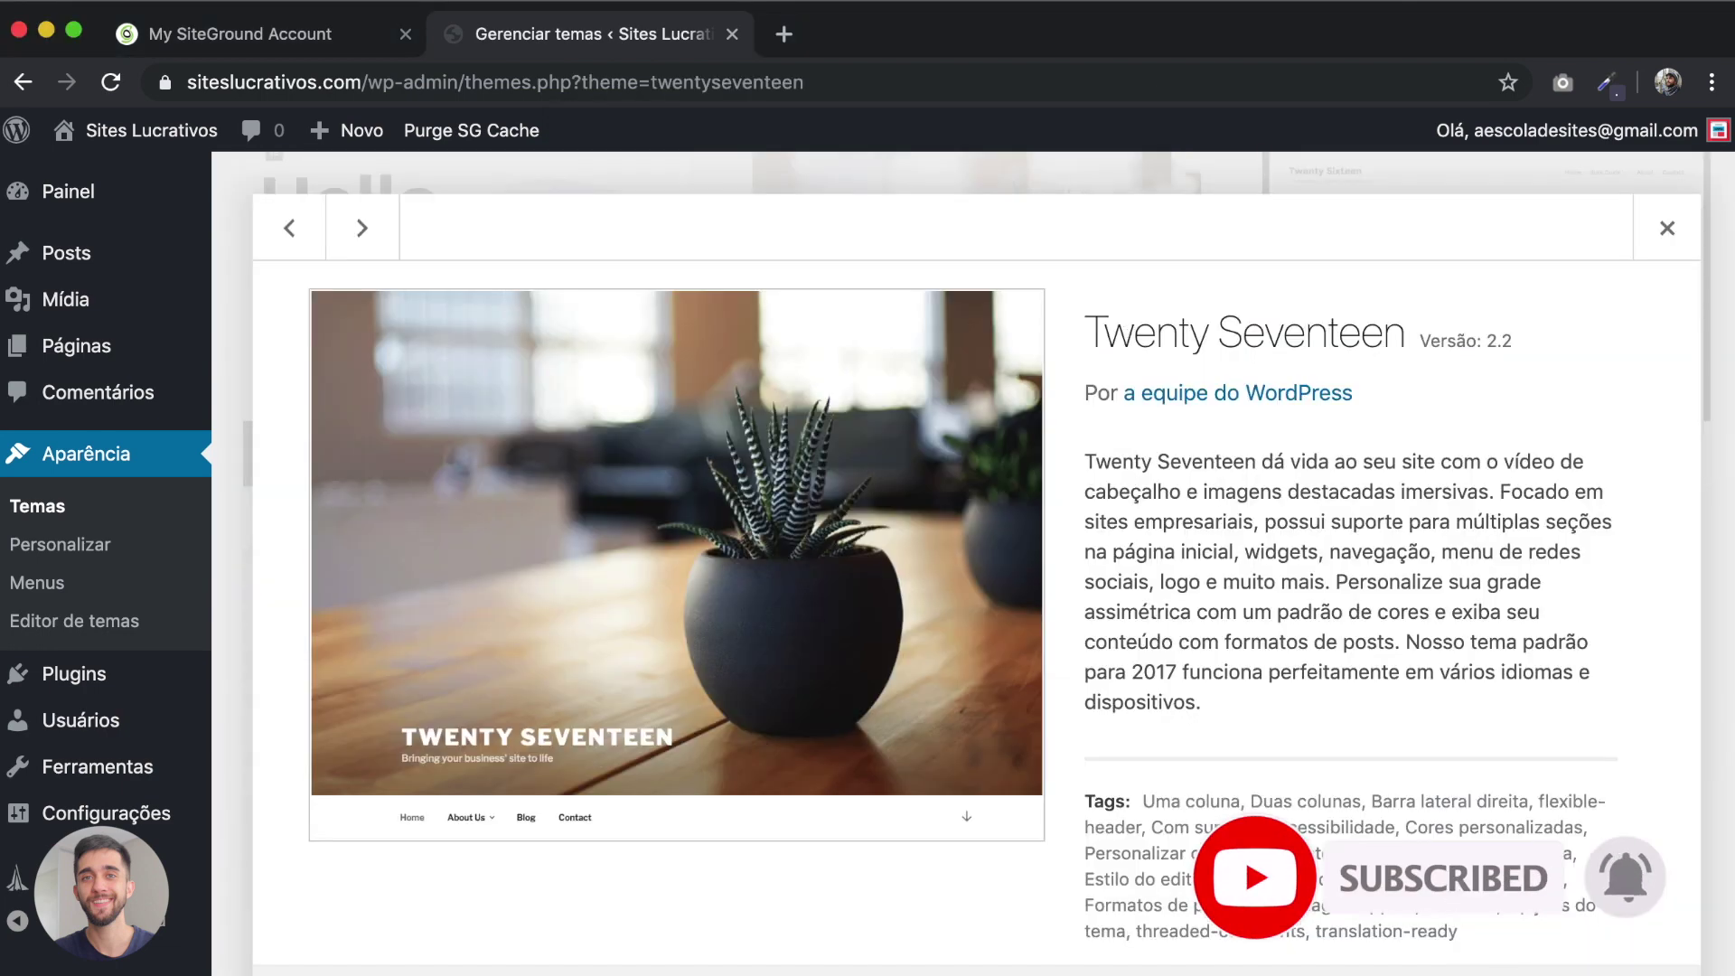
click(1124, 296)
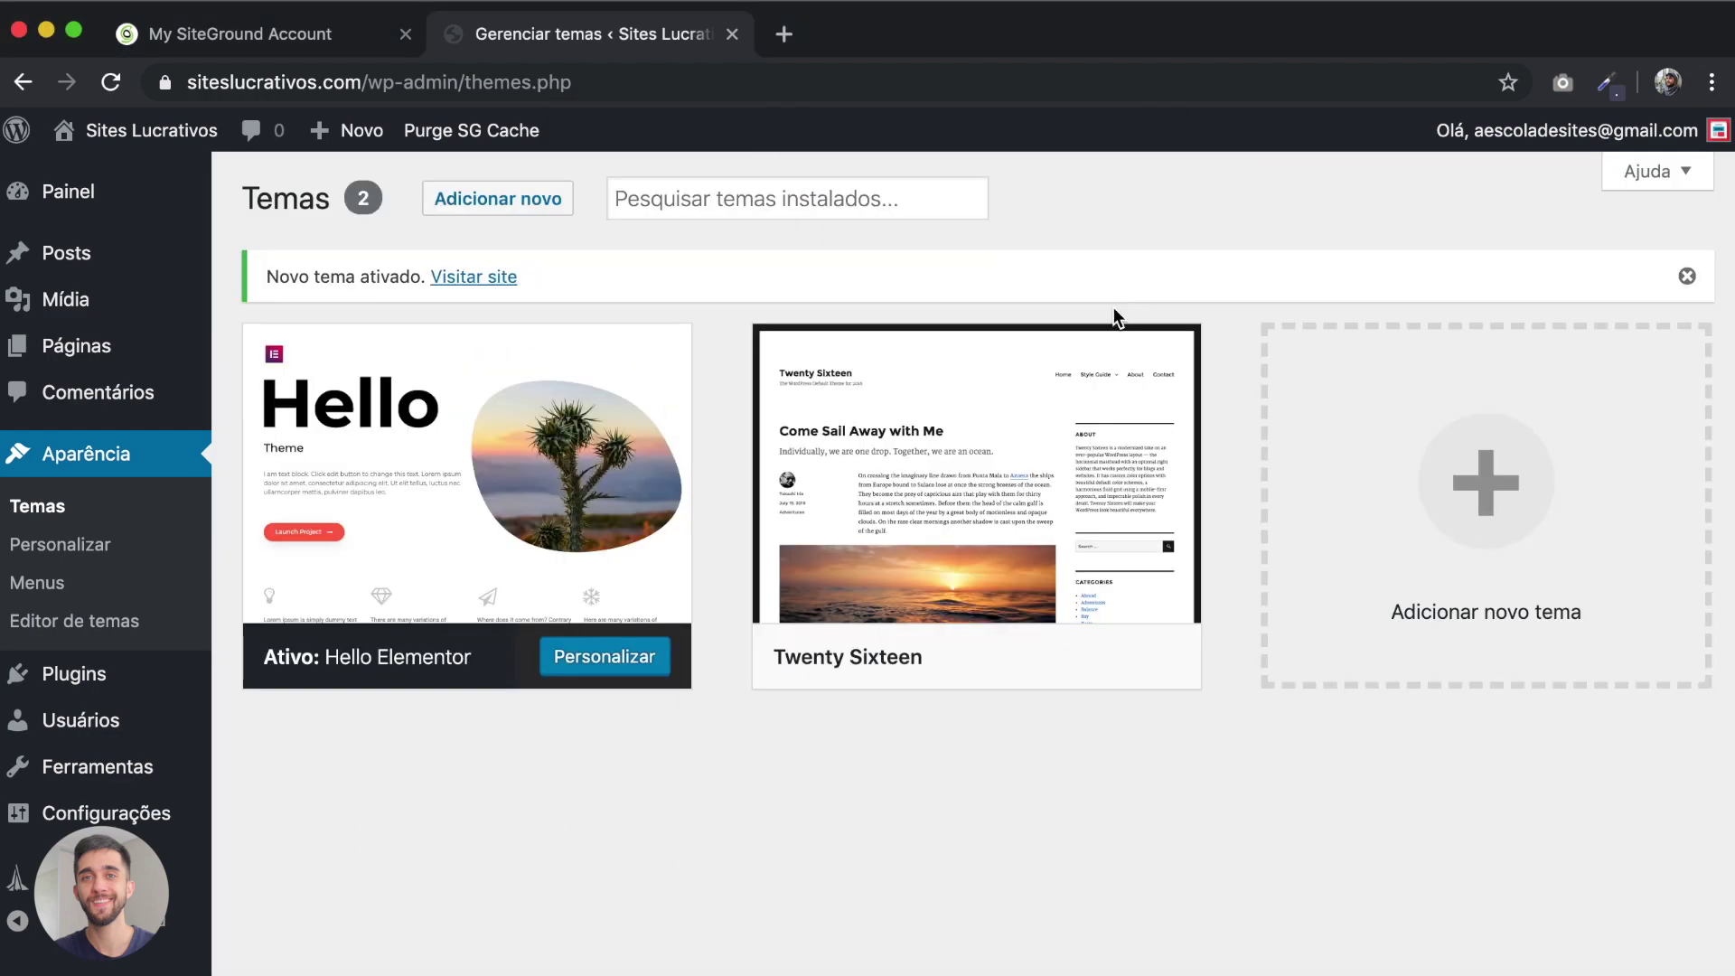
click(1075, 361)
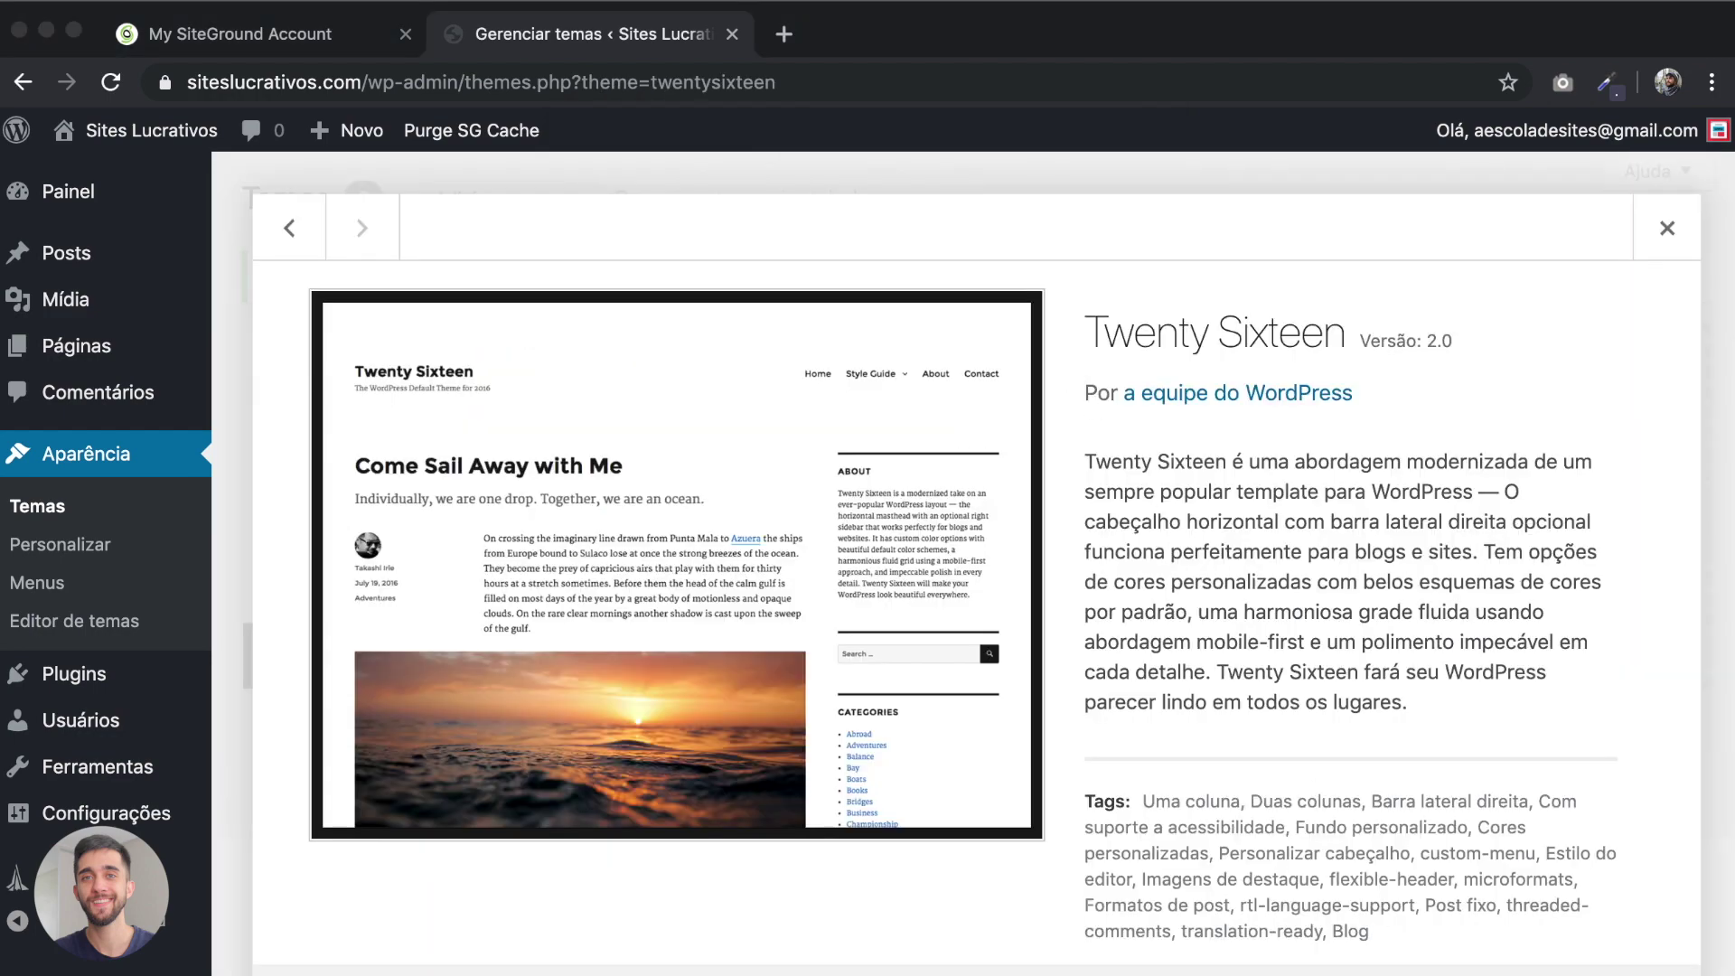
click(1527, 962)
click(1114, 283)
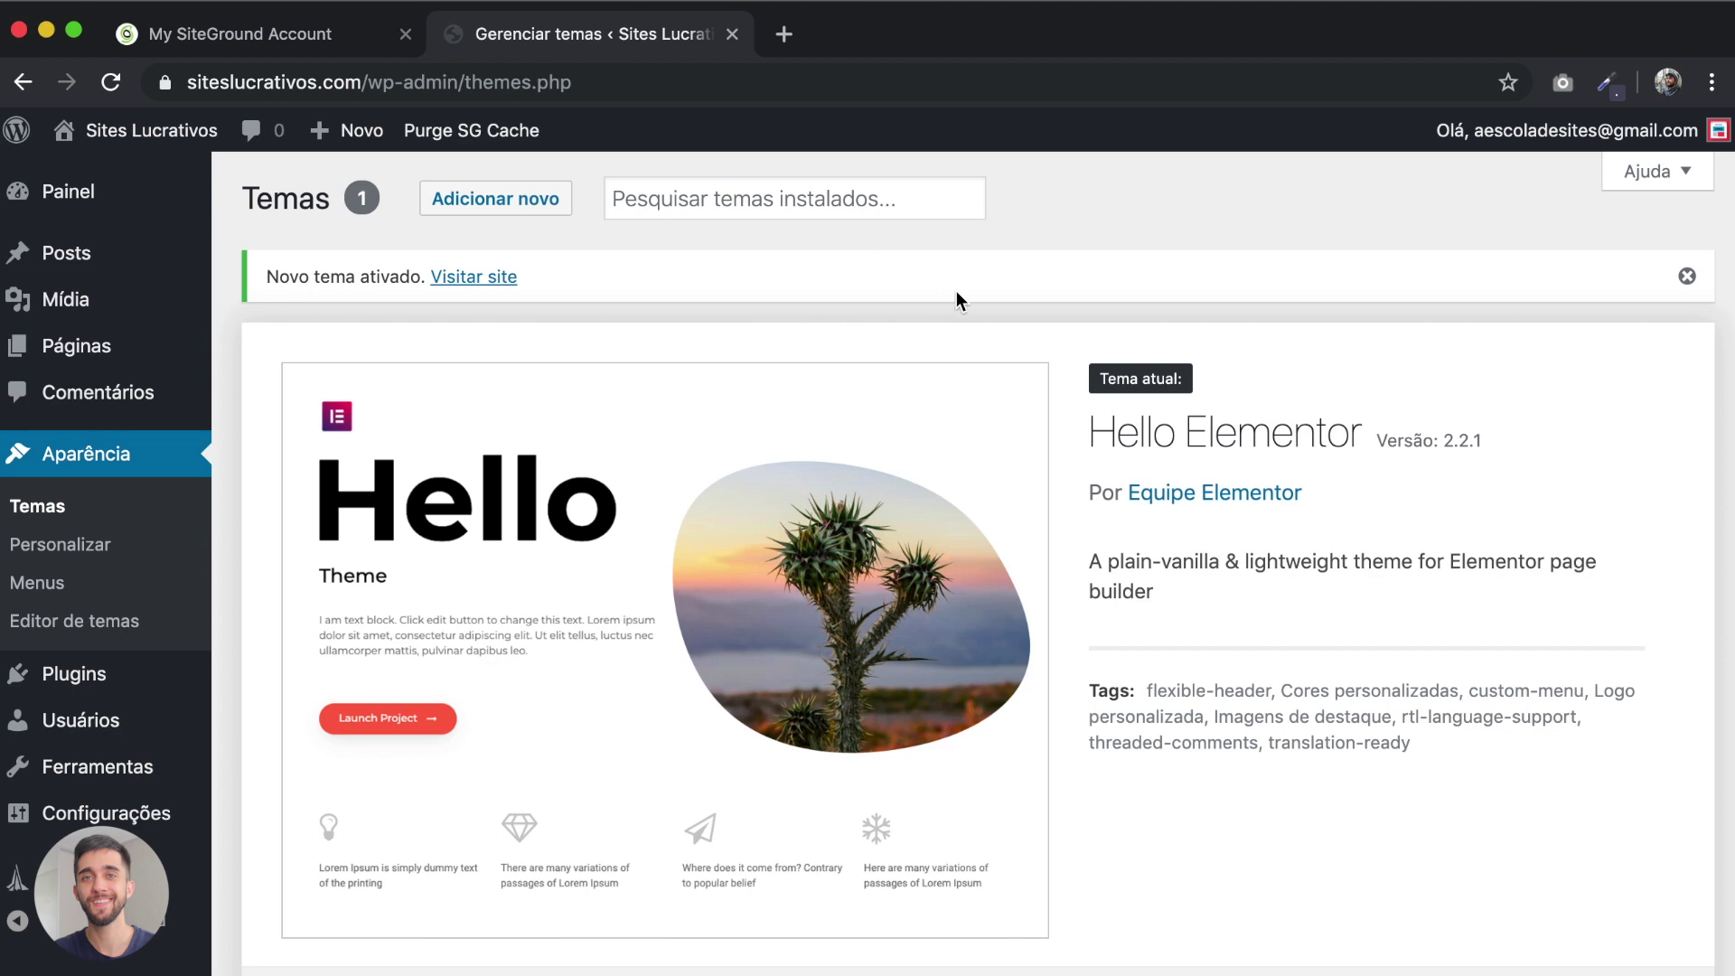
drag(1090, 432, 1366, 424)
click(1185, 425)
Step: Open the page for adding new plugins and look through the featured ones
mouse_move(92, 680)
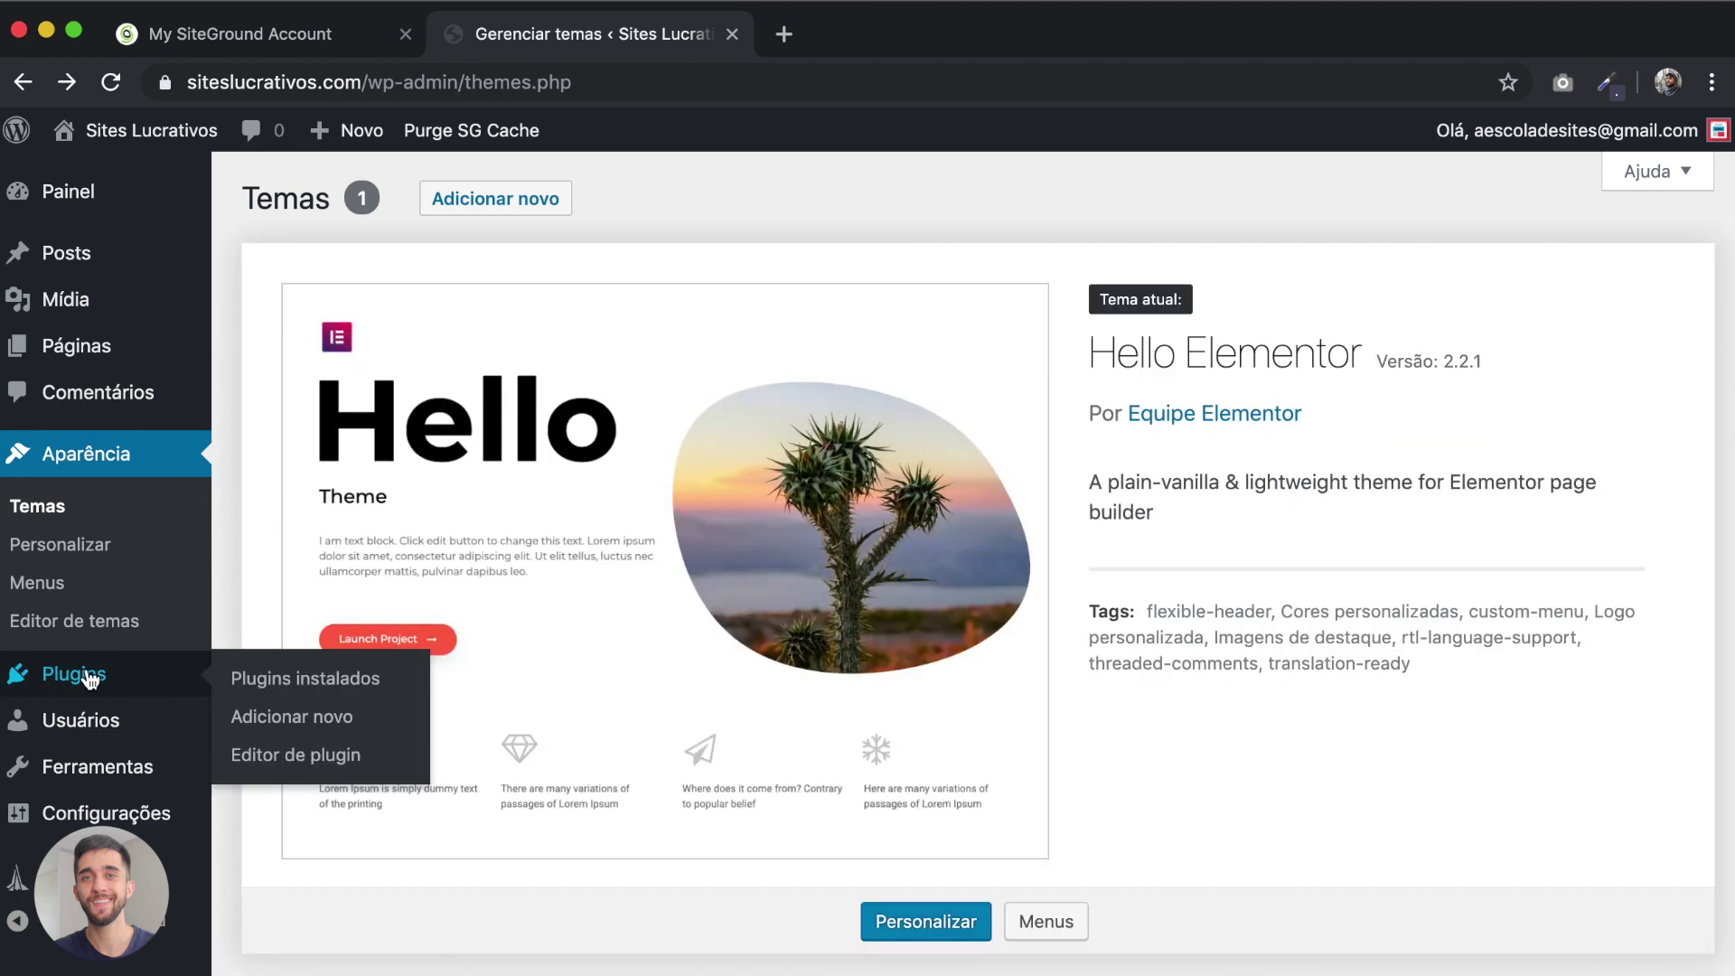
click(271, 717)
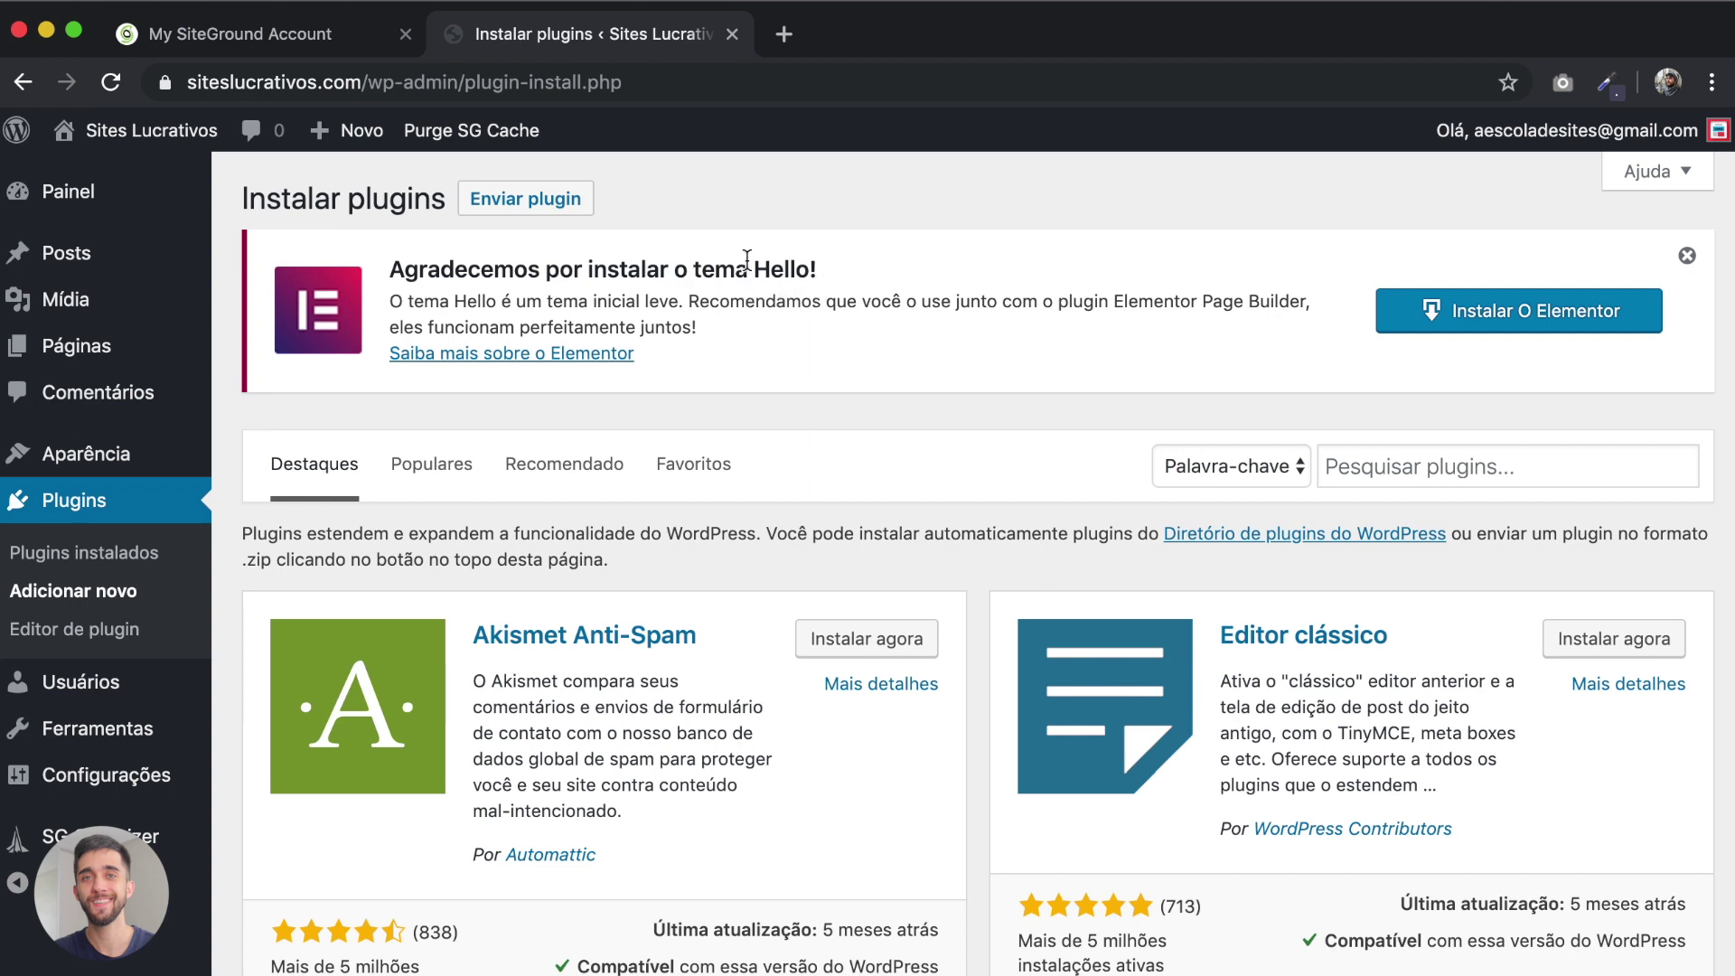
drag(754, 269, 805, 268)
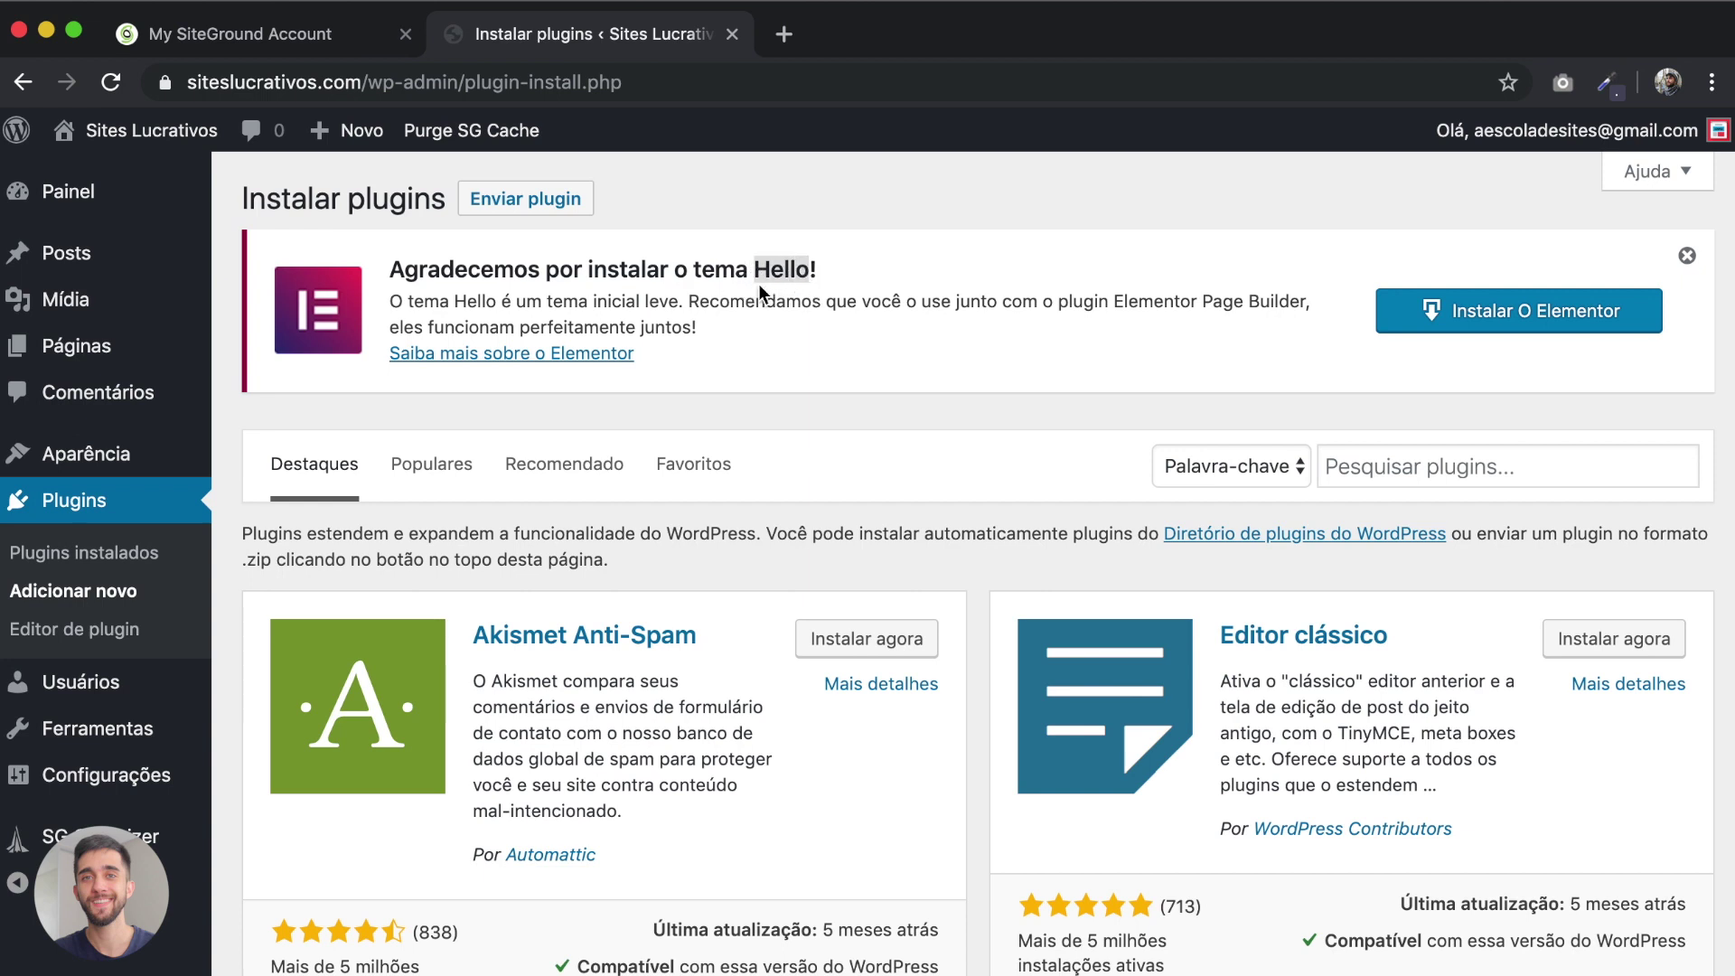
click(912, 353)
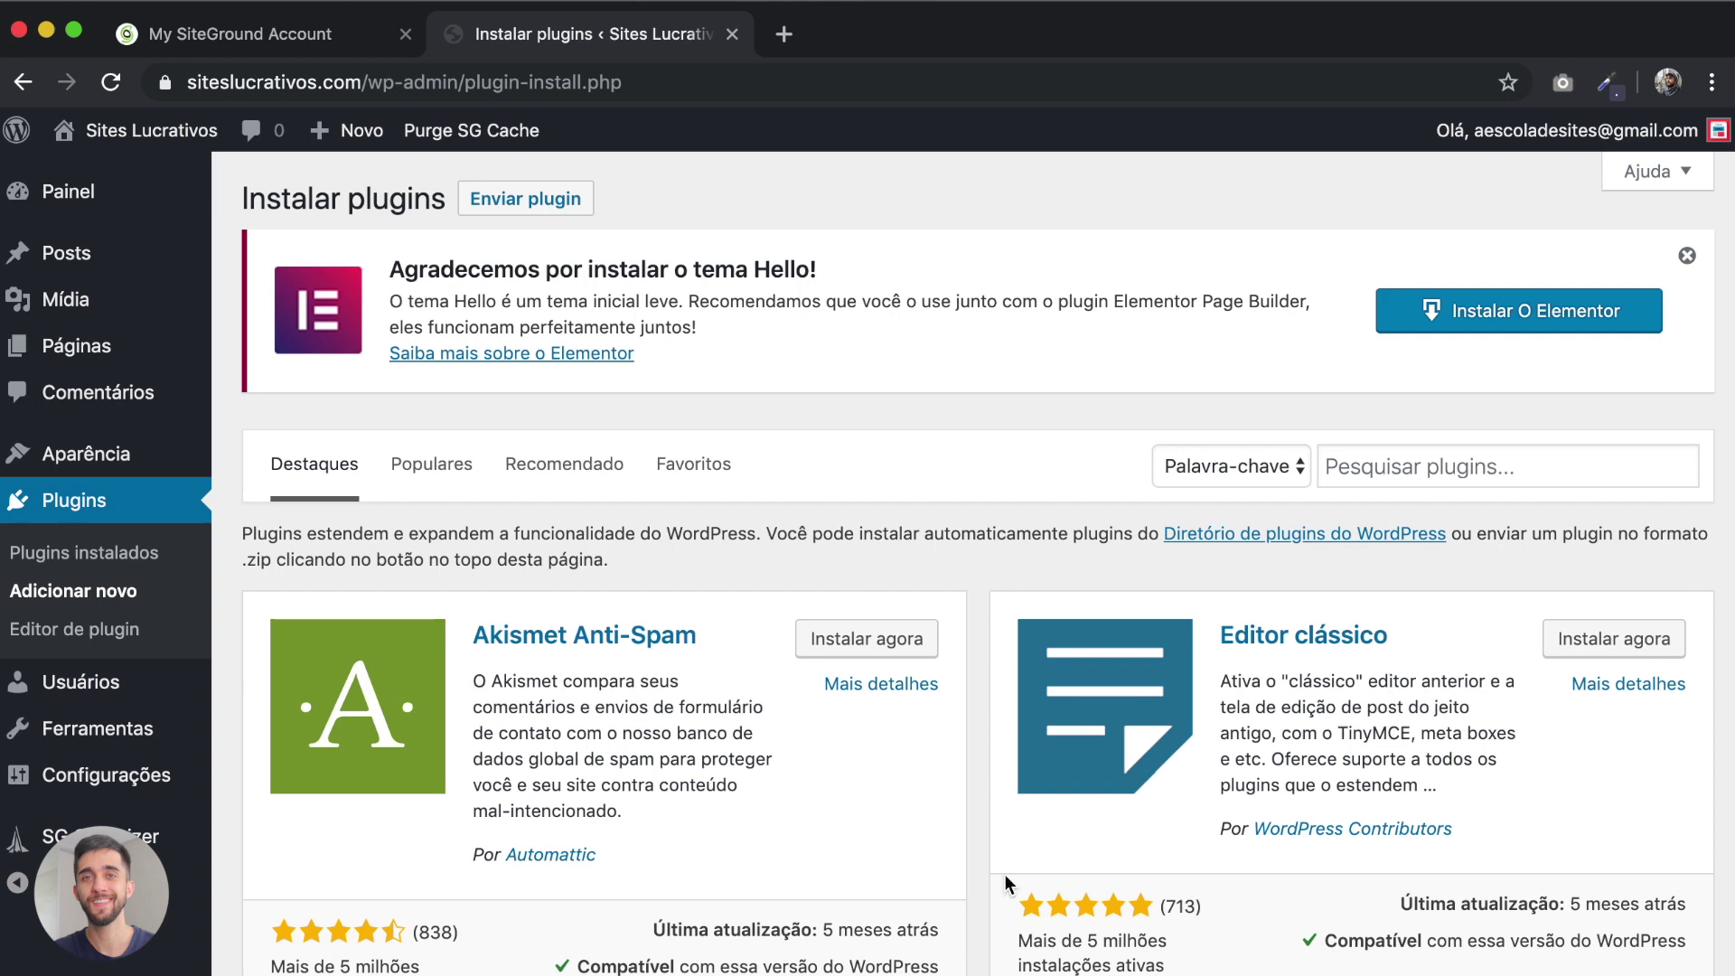
scroll(968, 691, down, 2)
scroll(967, 691, down, 5)
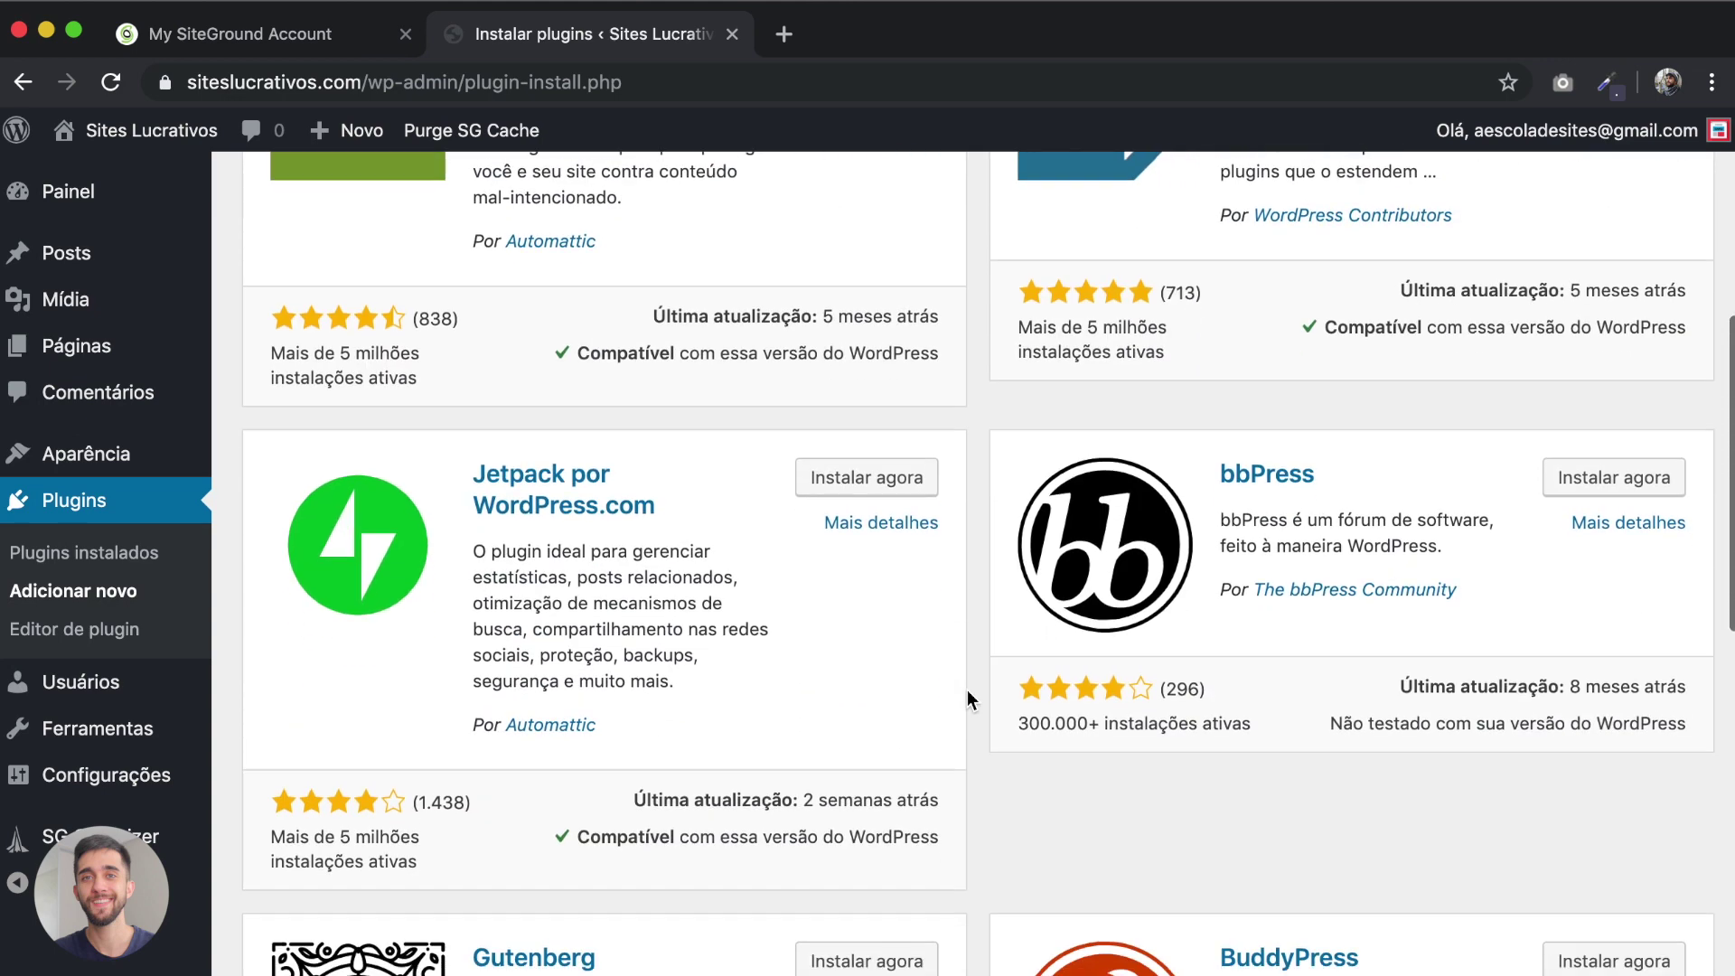
scroll(967, 690, up, 1)
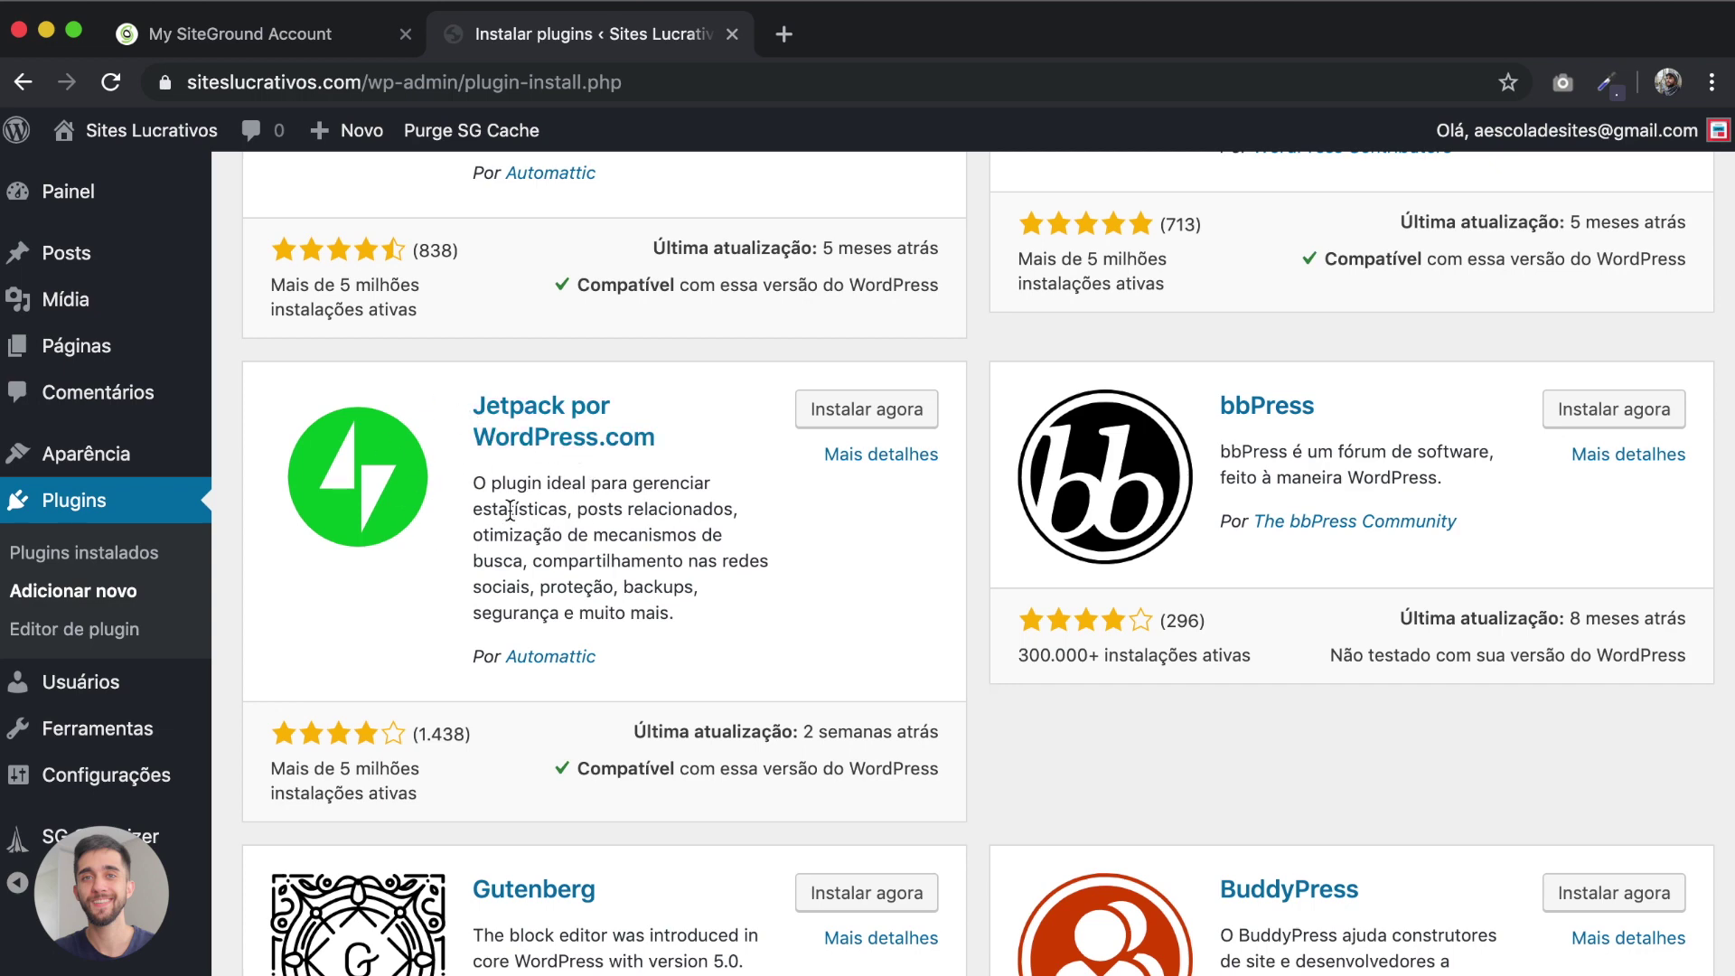
scroll(510, 510, up, 6)
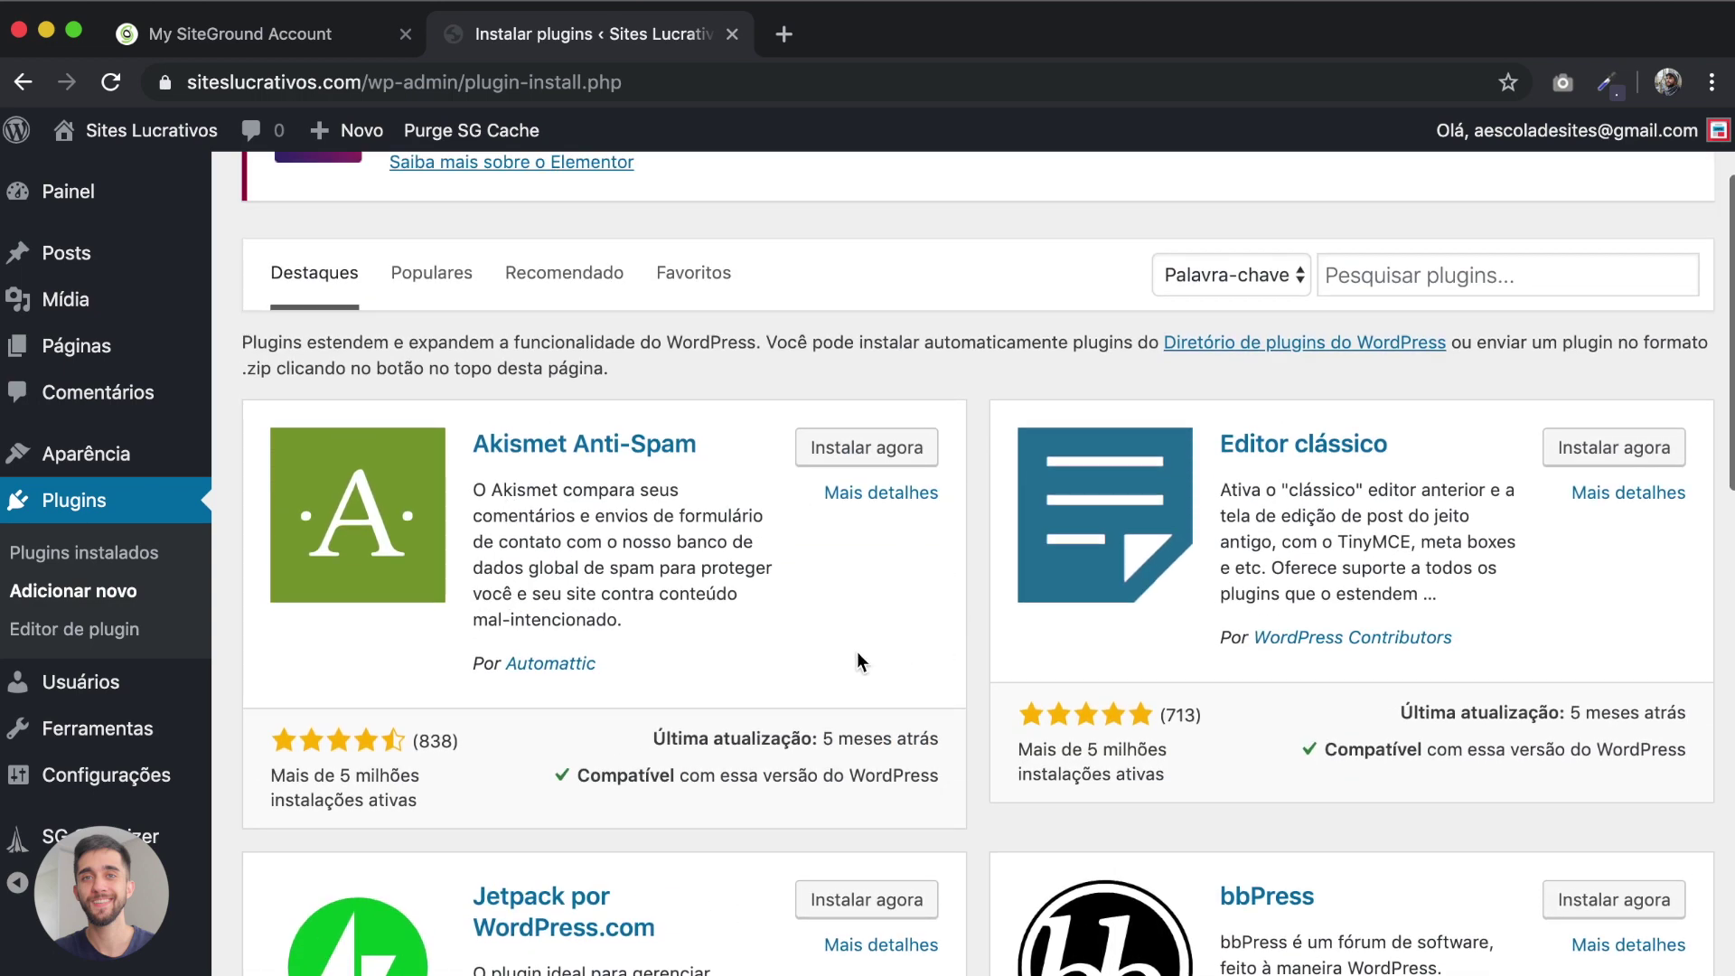
scroll(963, 558, up, 2)
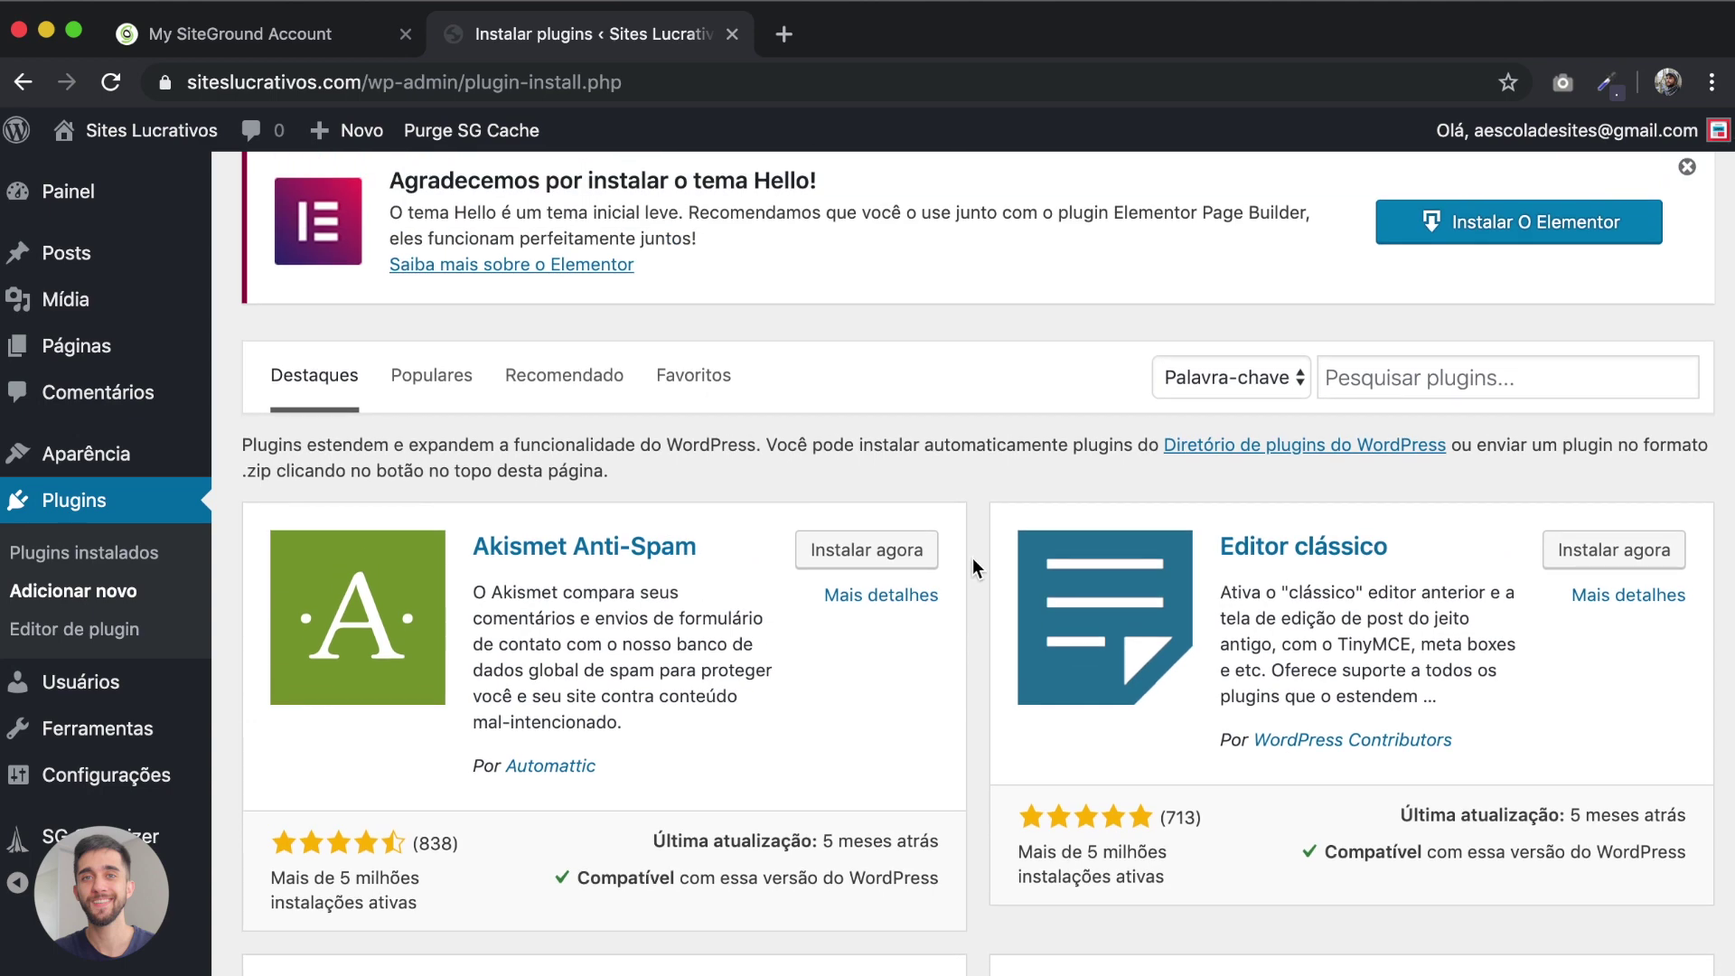
scroll(972, 559, up, 2)
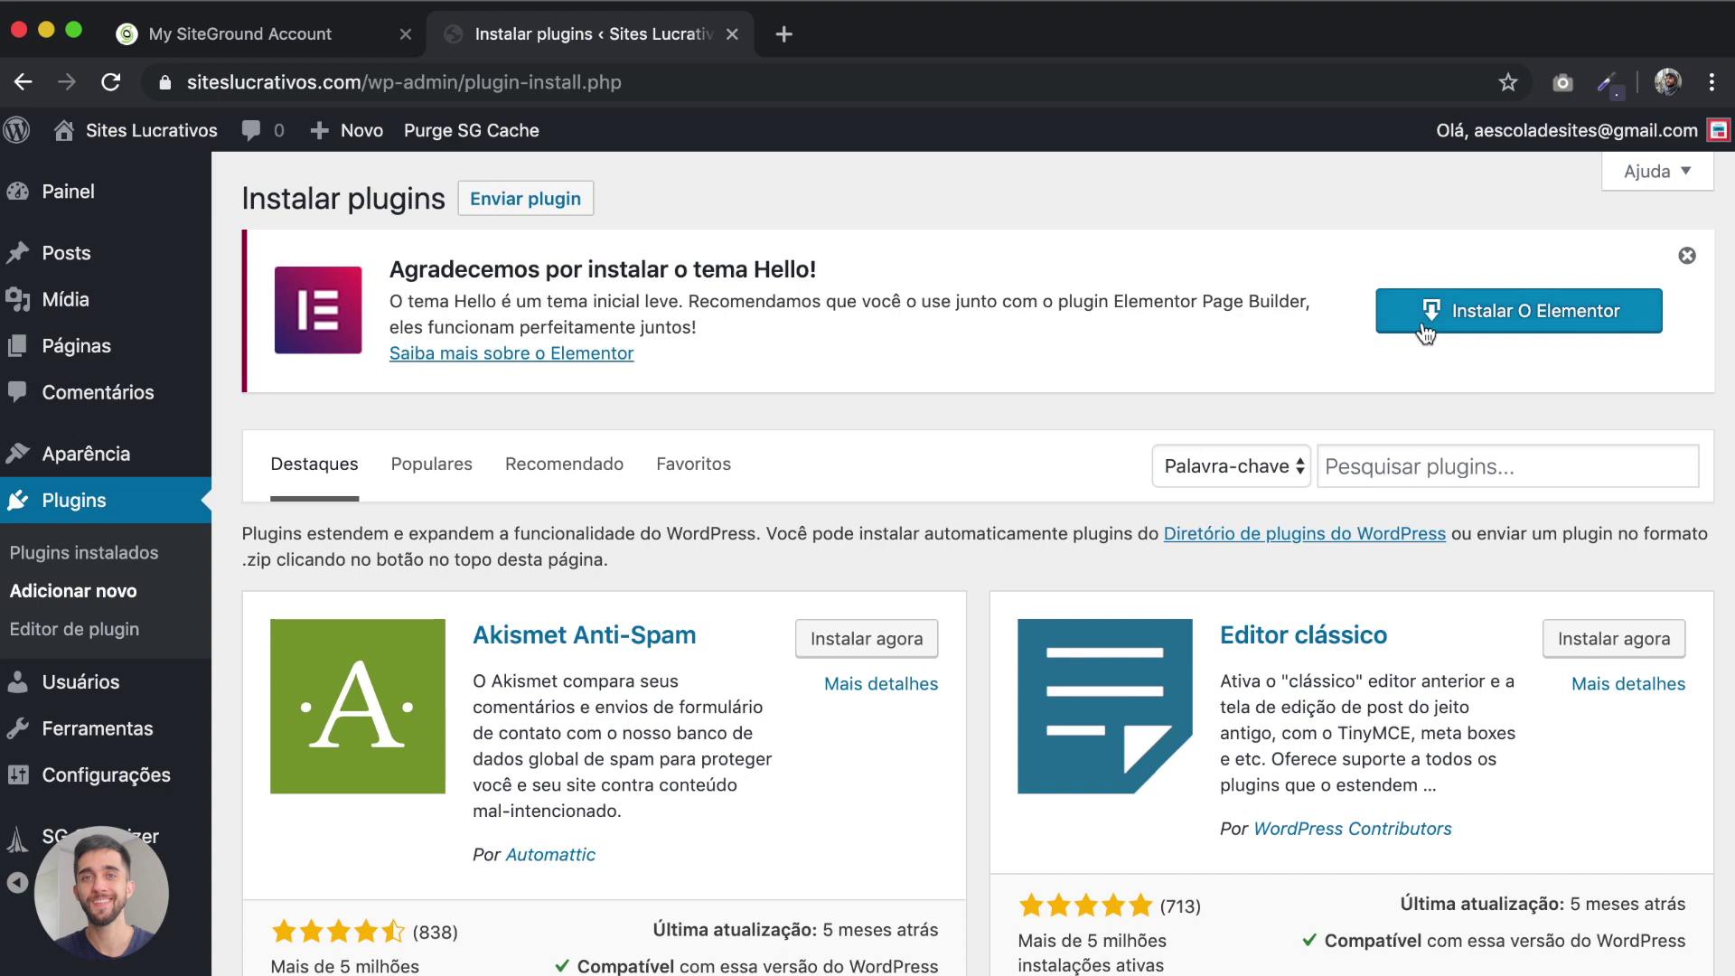
Step: Search the plugin directory for "elementor" and install Elementor Page Builder
click(1454, 457)
text(el)
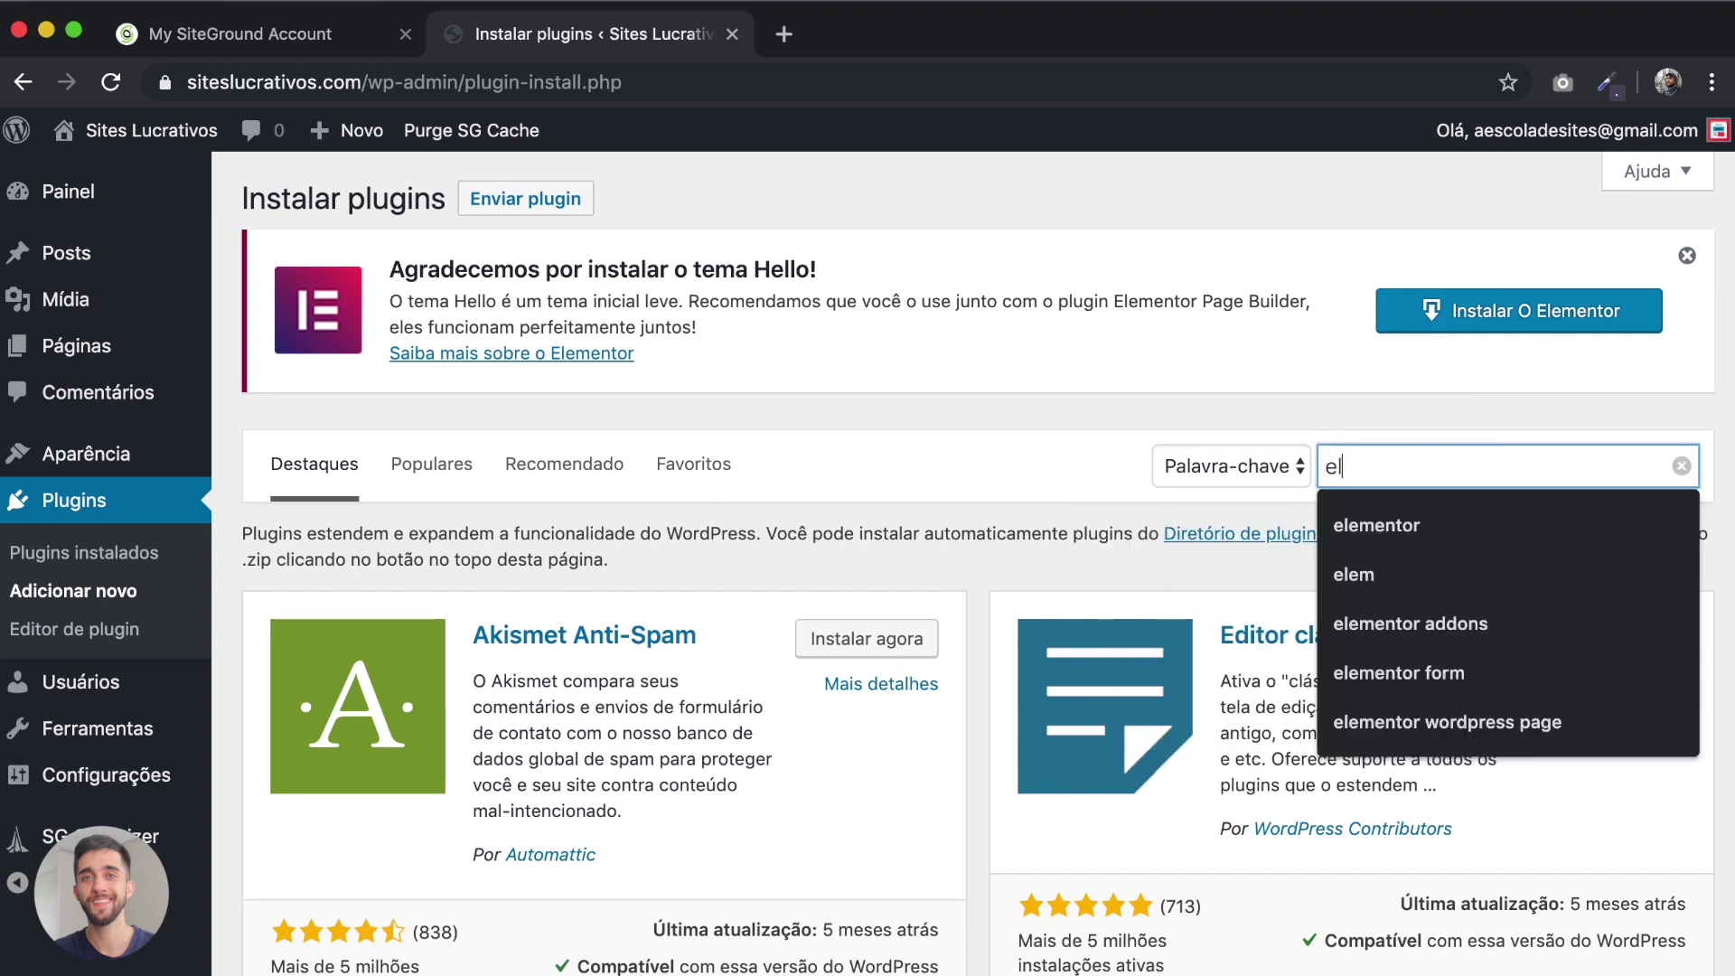
text(ementor)
key(Return)
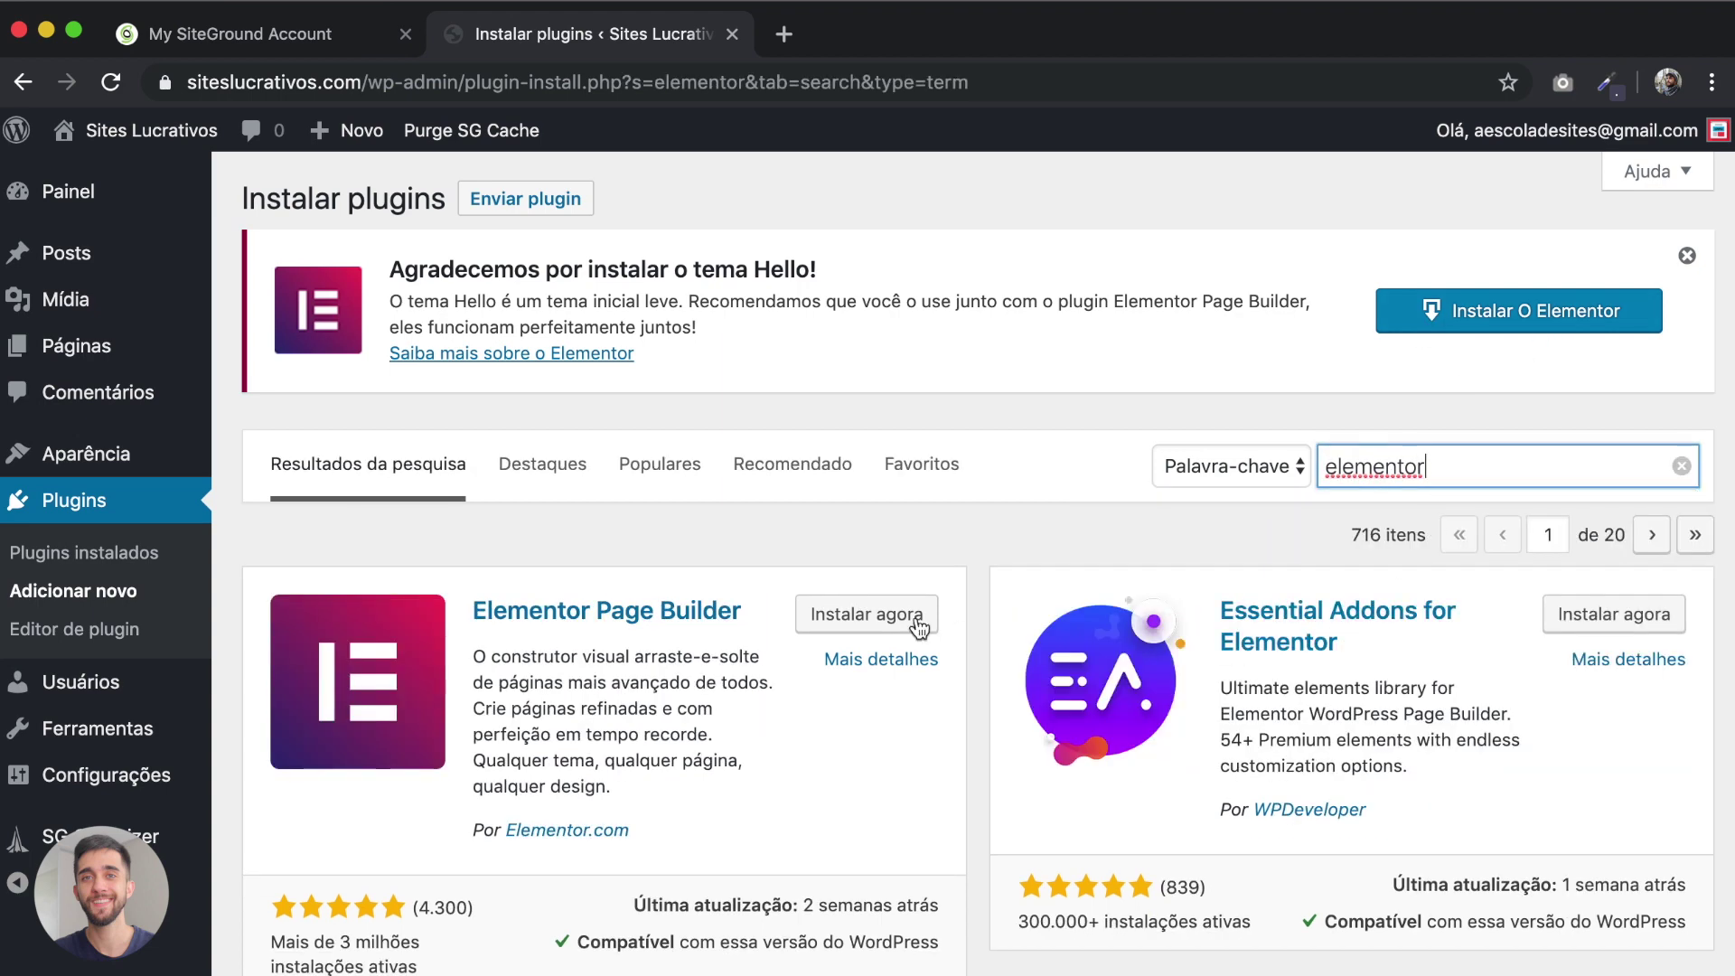
click(870, 619)
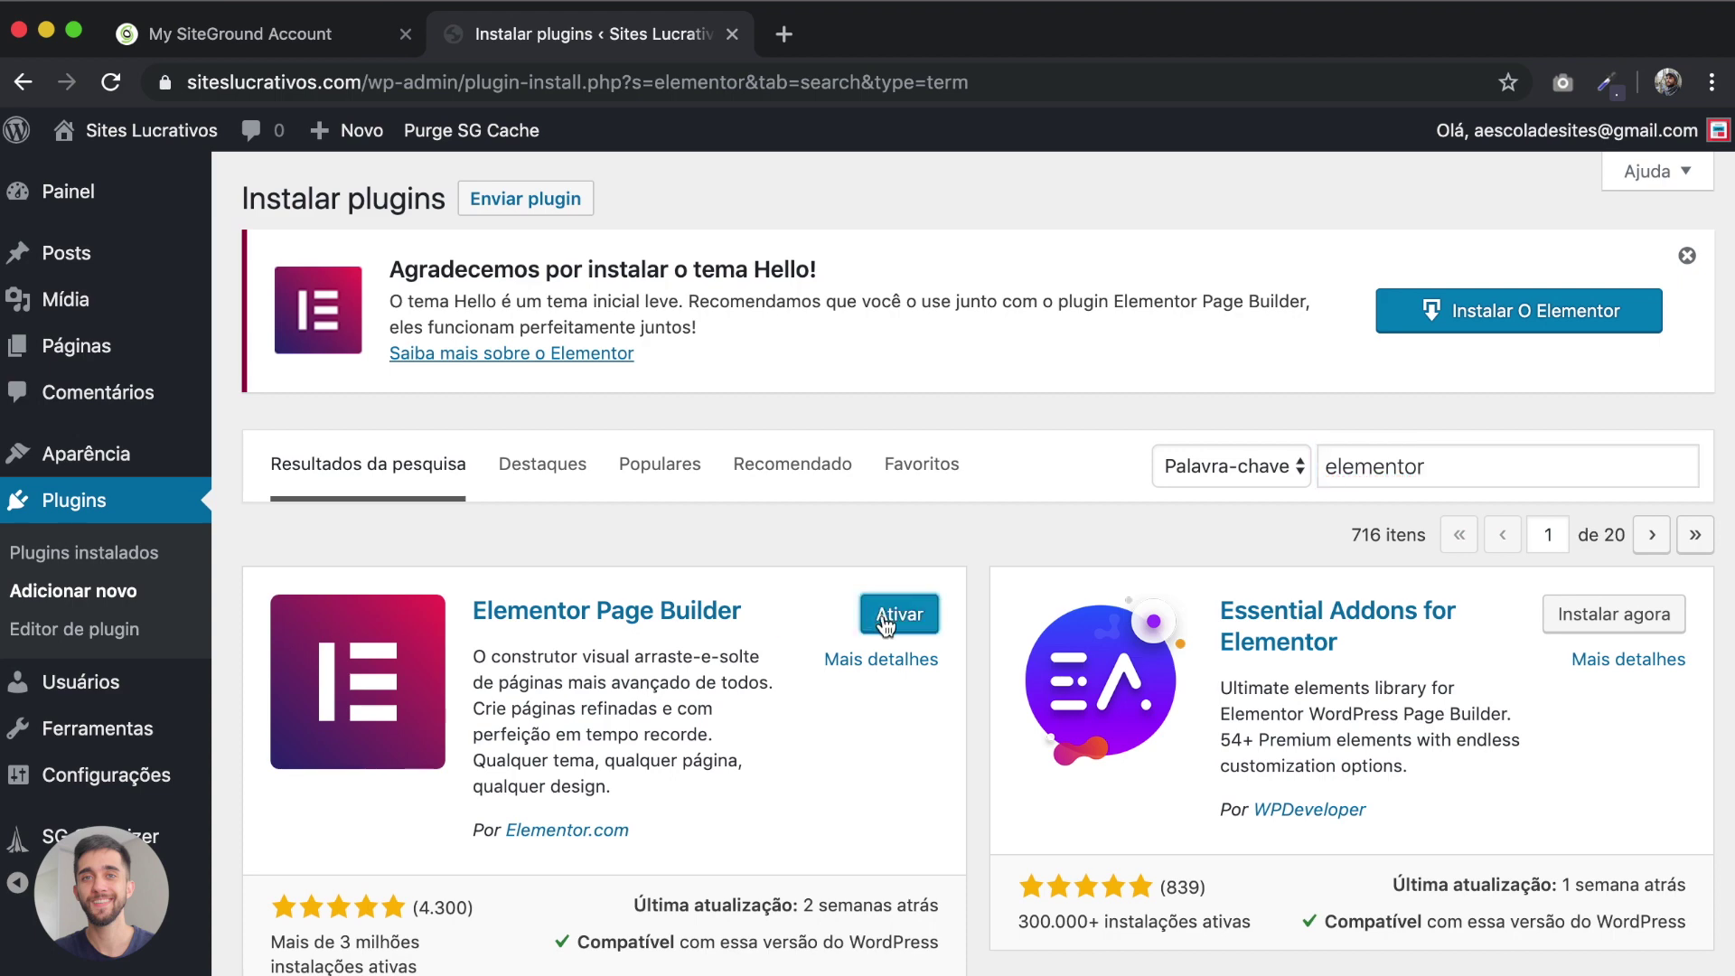
Step: Examine the active installations and number of ratings on the Elementor Page Builder listing
scroll(842, 593, down, 3)
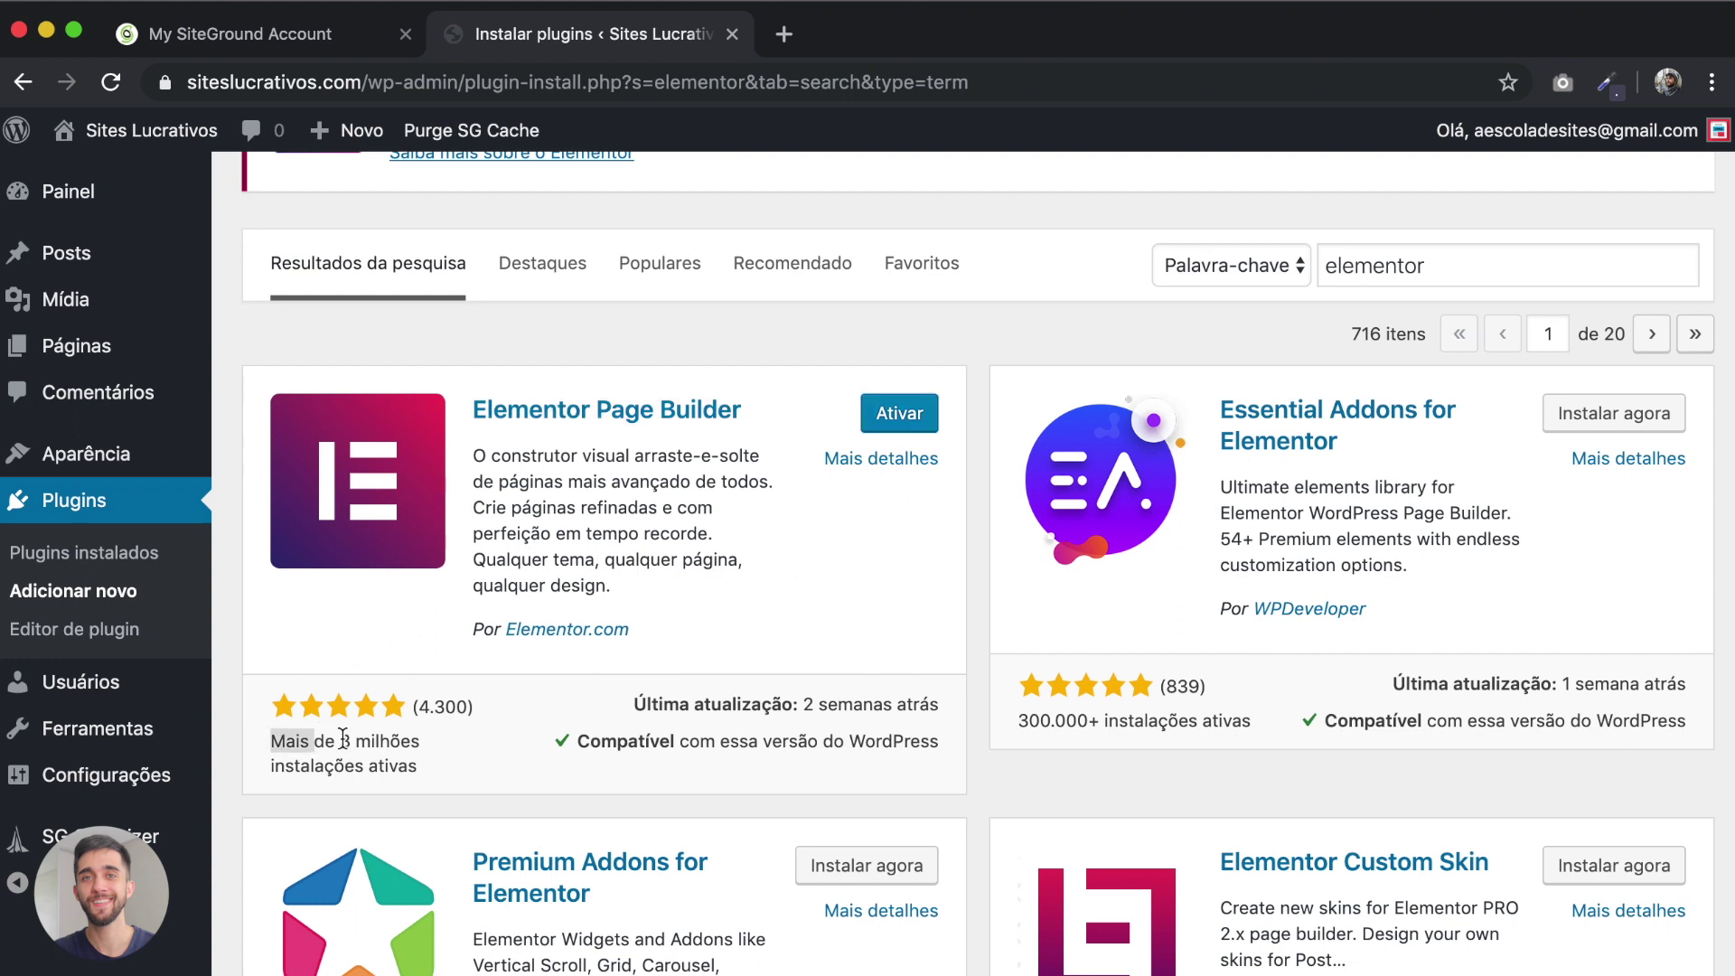
drag(271, 739, 425, 781)
click(431, 782)
drag(418, 706, 464, 709)
click(465, 708)
drag(420, 706, 470, 708)
click(463, 707)
scroll(657, 638, up, 1)
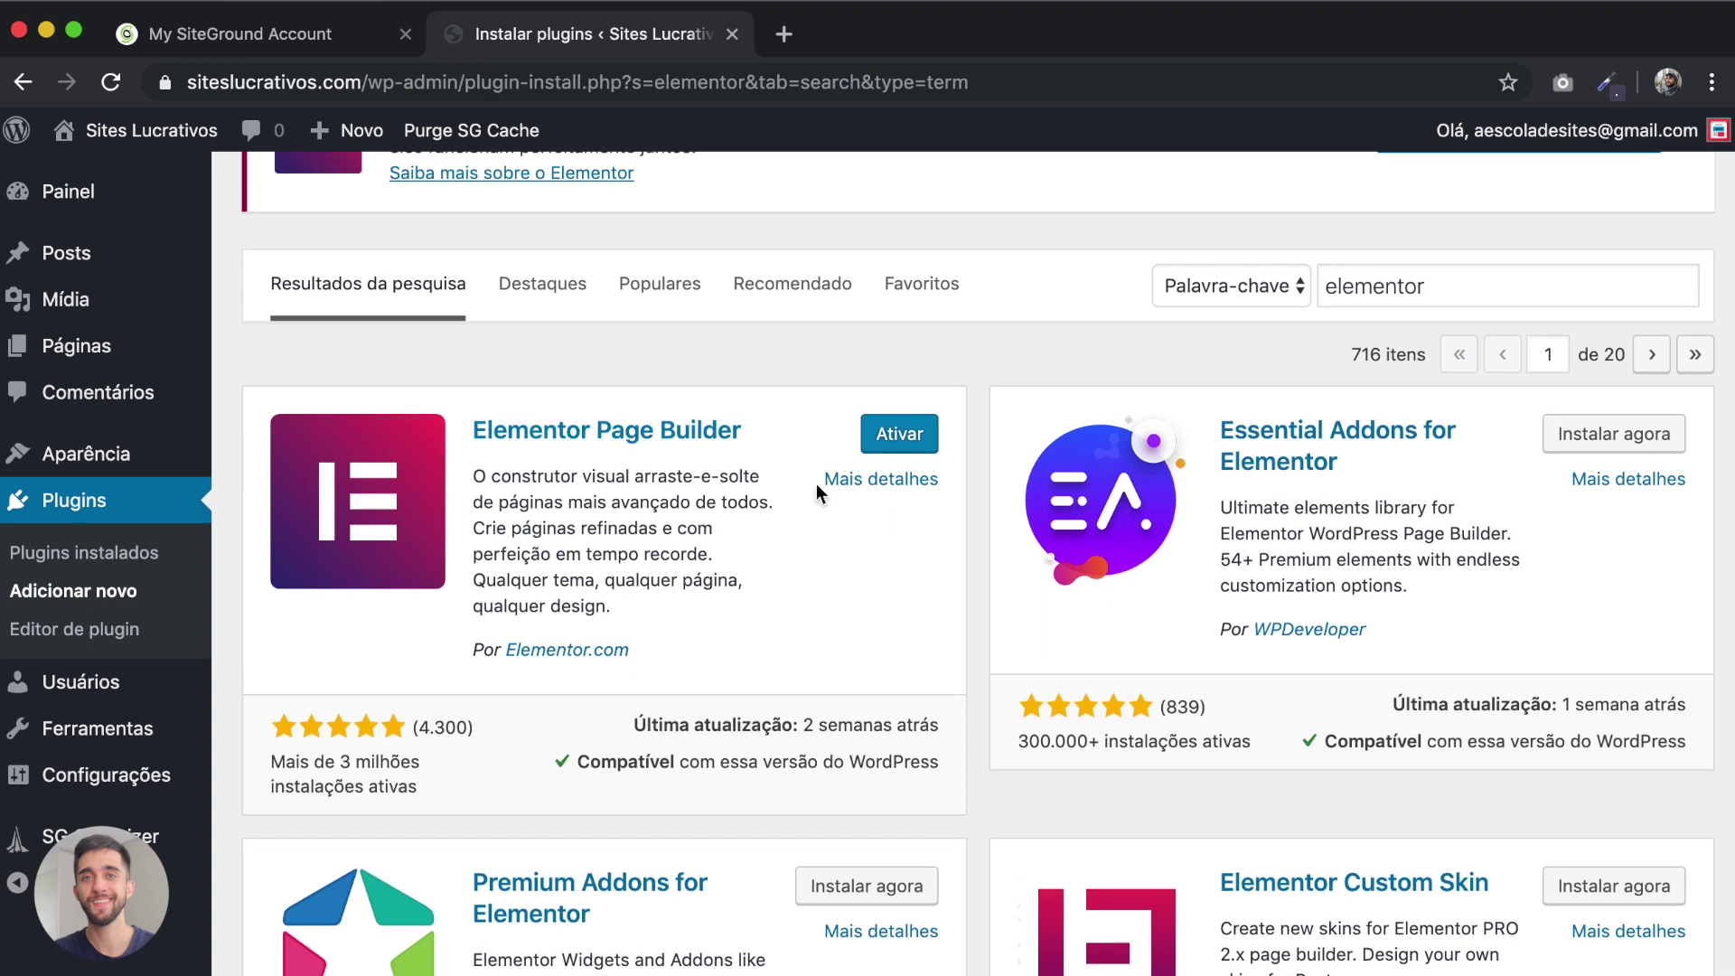
scroll(760, 607, down, 1)
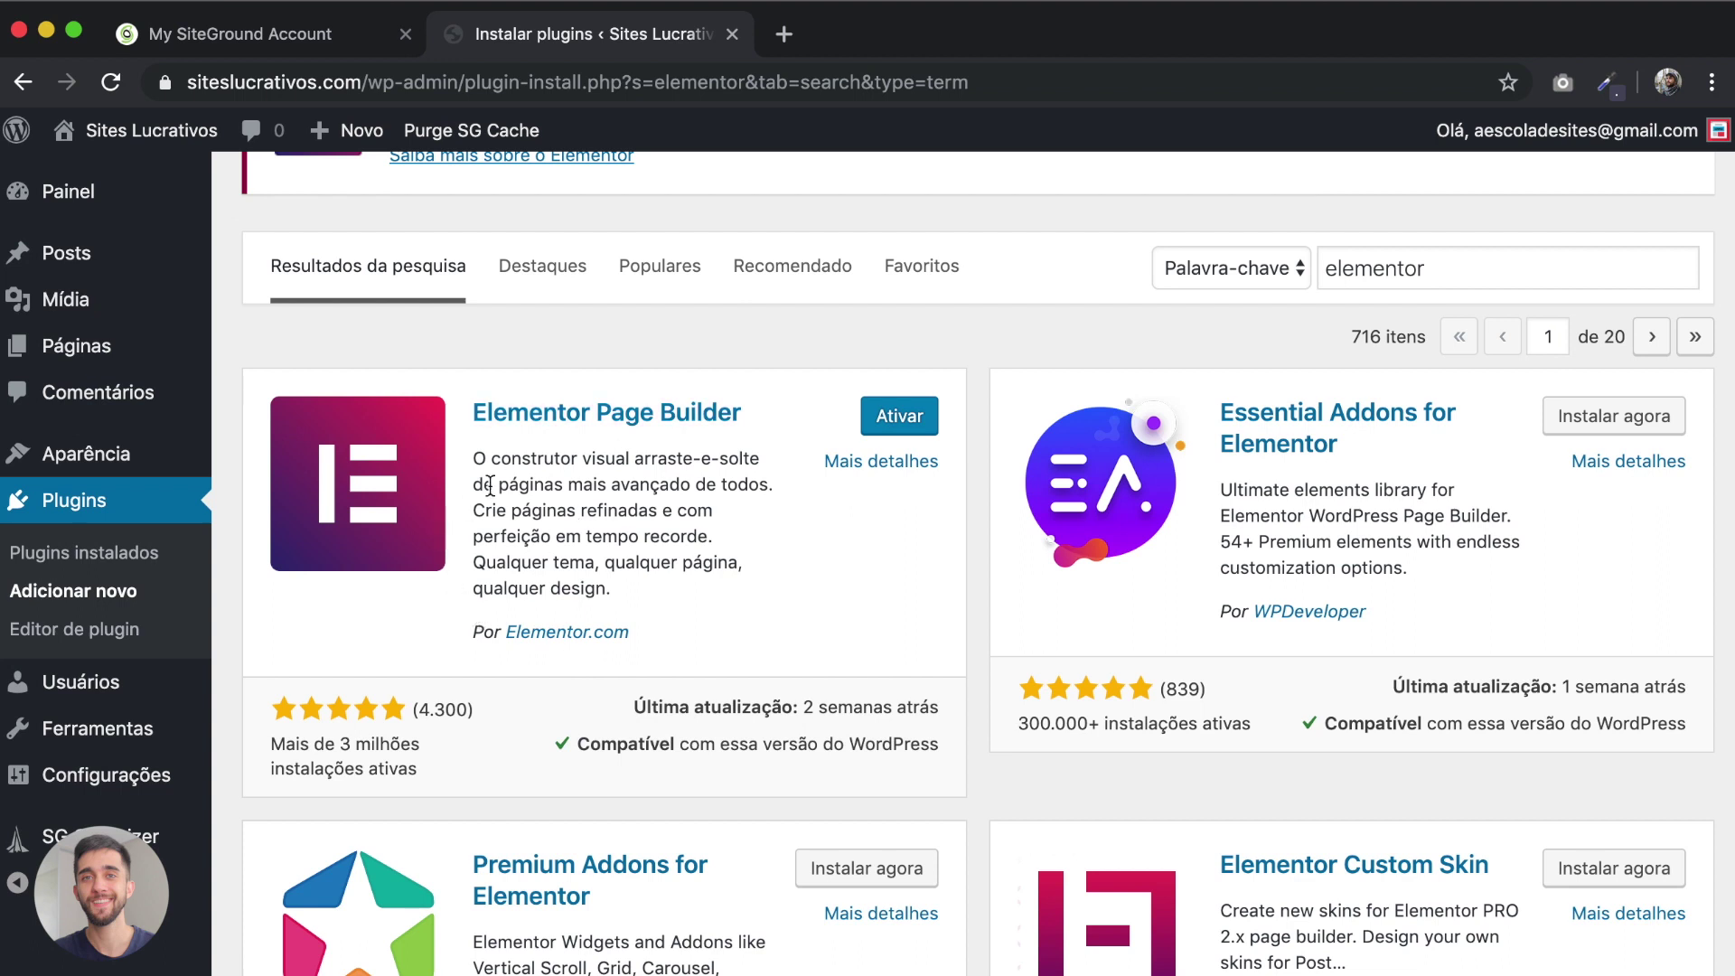
Step: Activate the Elementor Page Builder plugin and close its getting-started screen
click(903, 420)
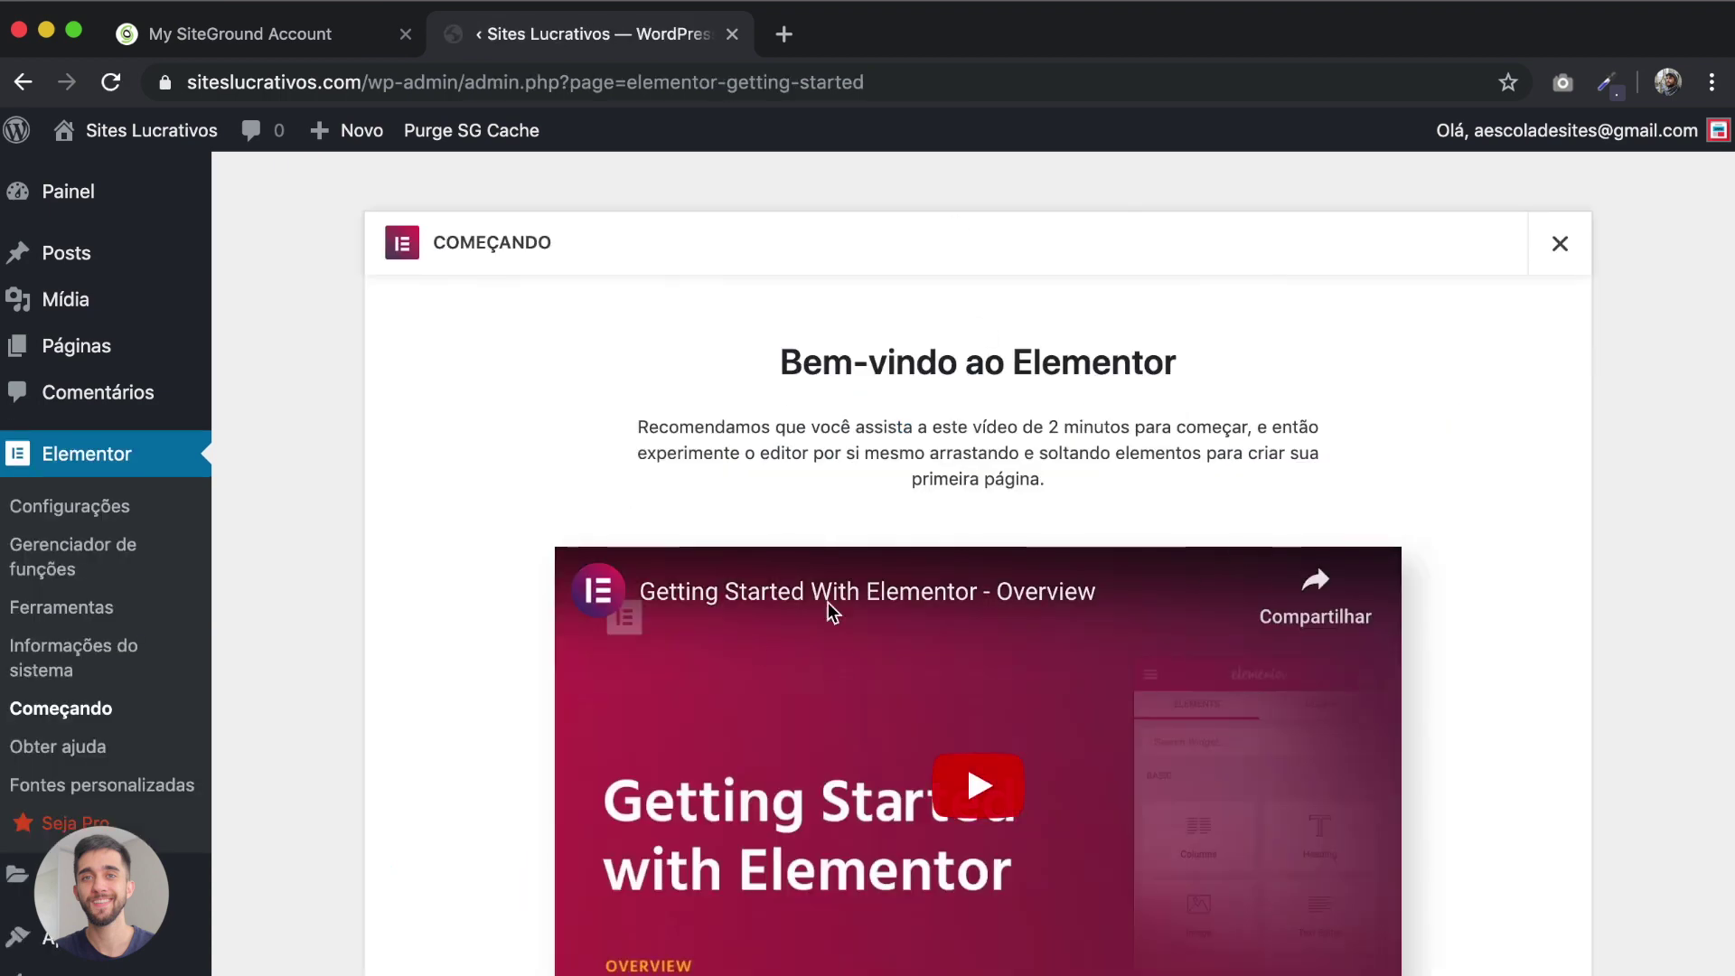
scroll(1396, 500, down, 2)
scroll(1397, 491, down, 2)
scroll(1397, 492, up, 4)
click(1561, 248)
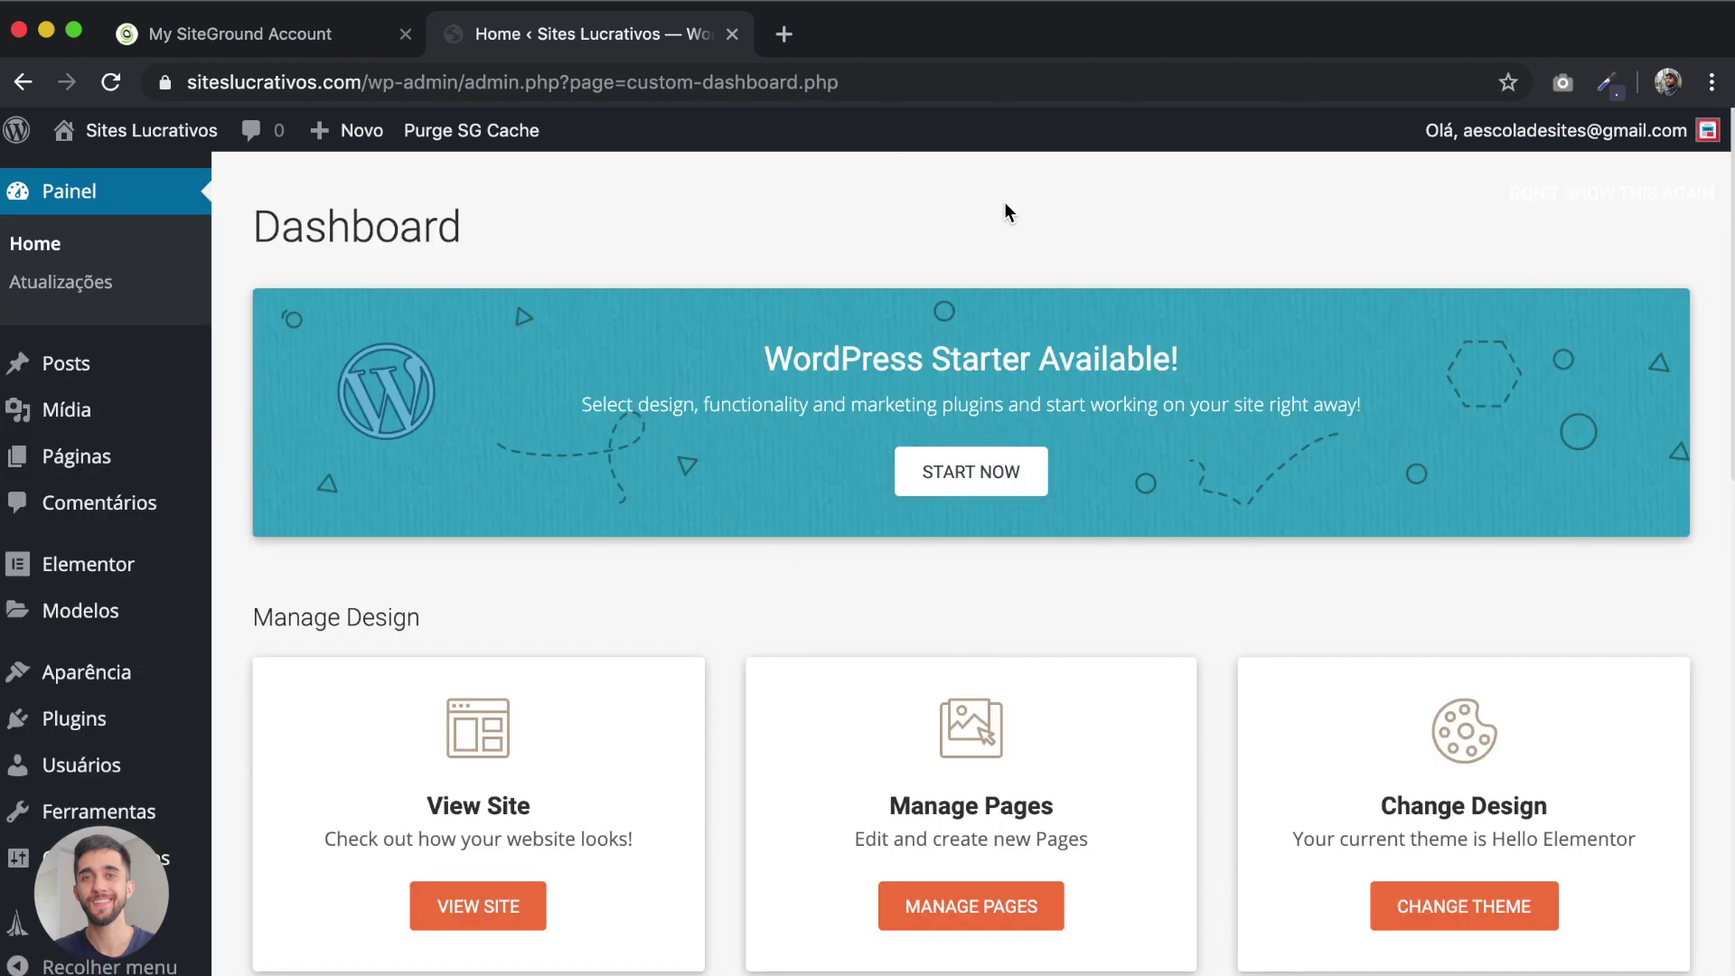
Step: Start a new page and dismiss the block editor's welcome tip
mouse_move(77, 461)
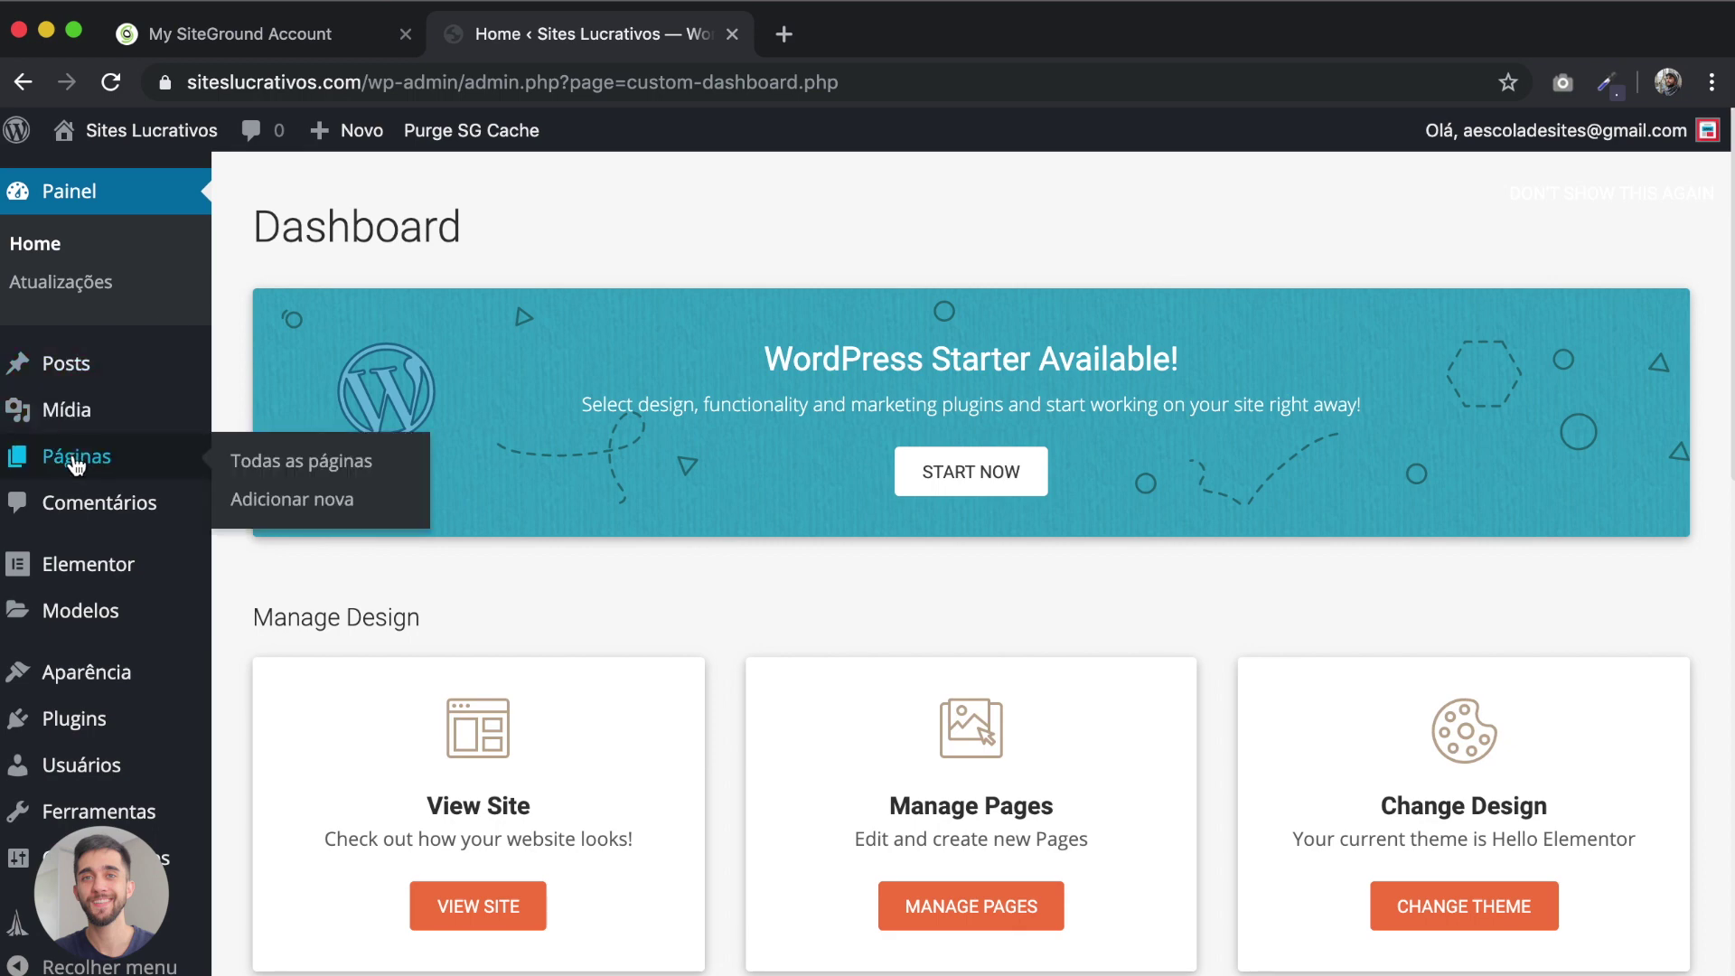
click(276, 508)
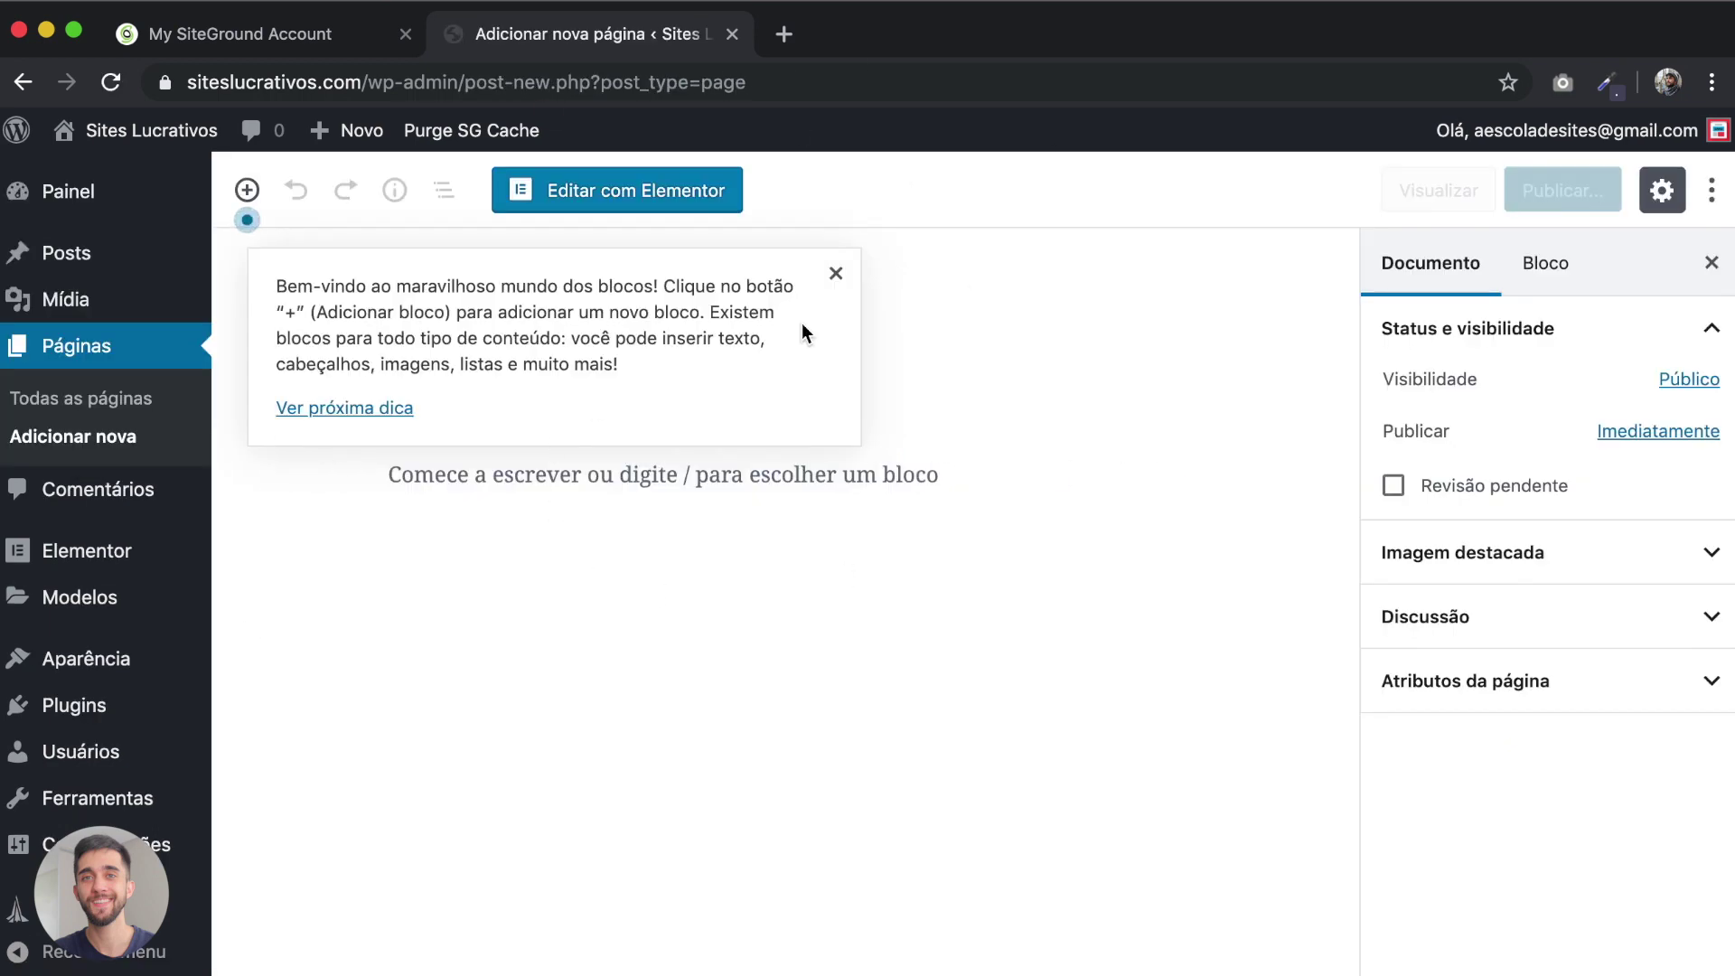
click(835, 273)
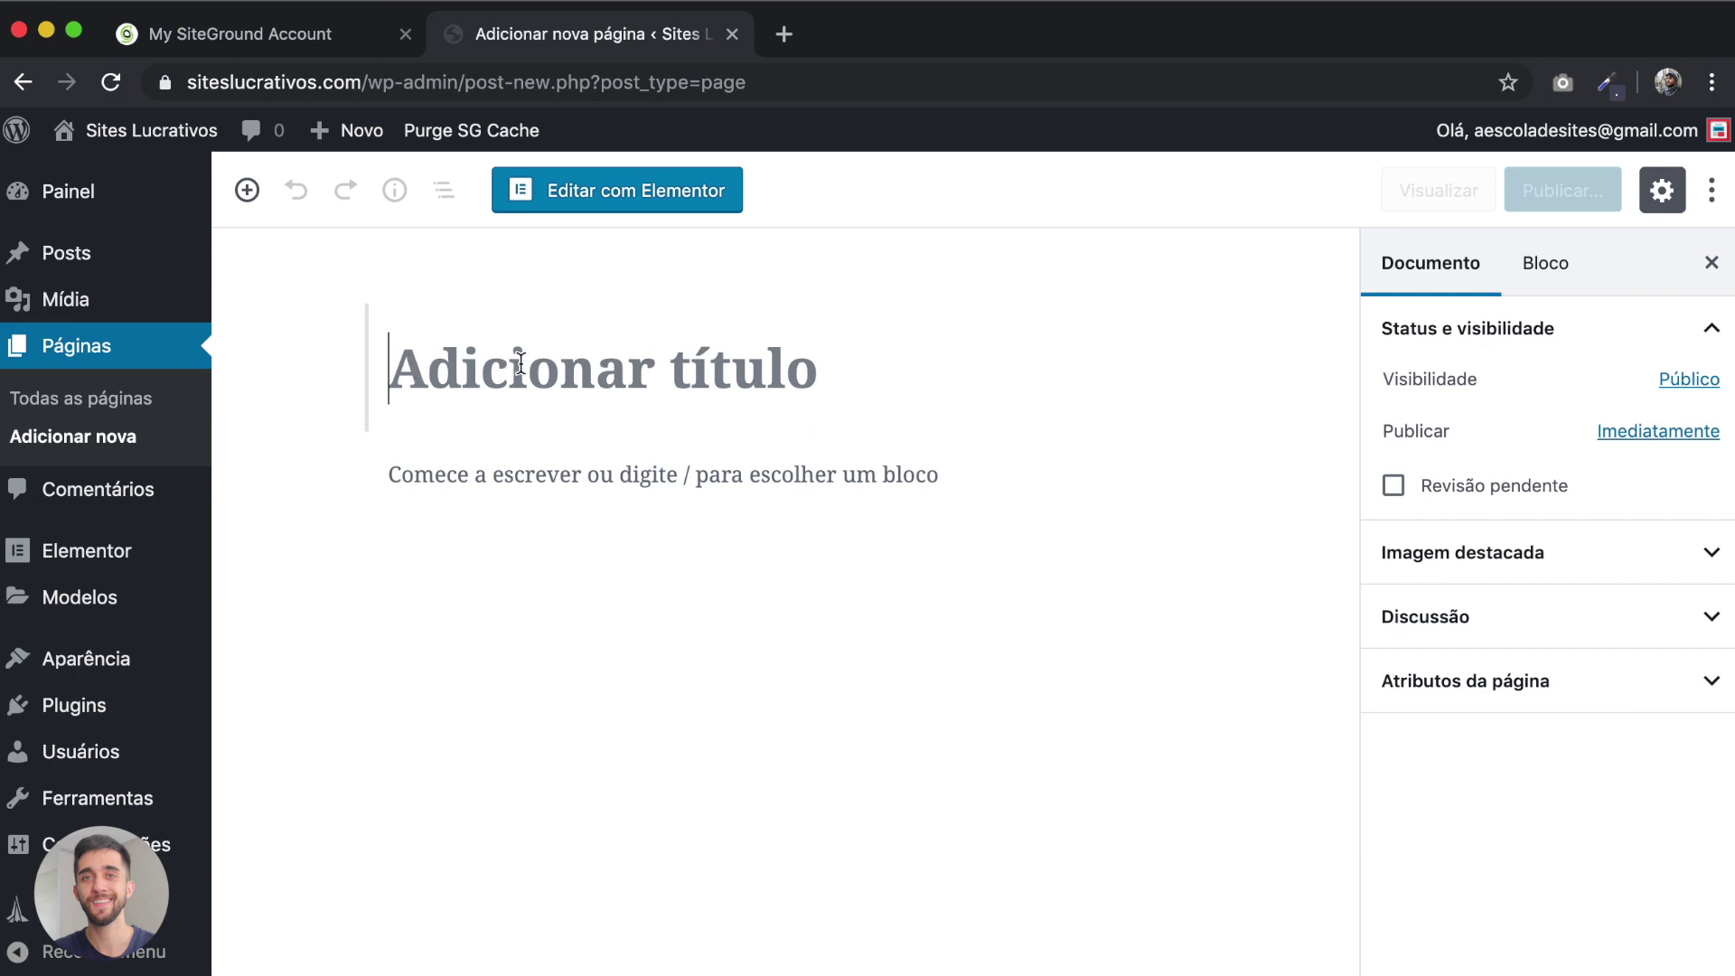
Step: Title the new page "Início" and publish it
text(Início)
key(Left)
key(Left)
key(Left)
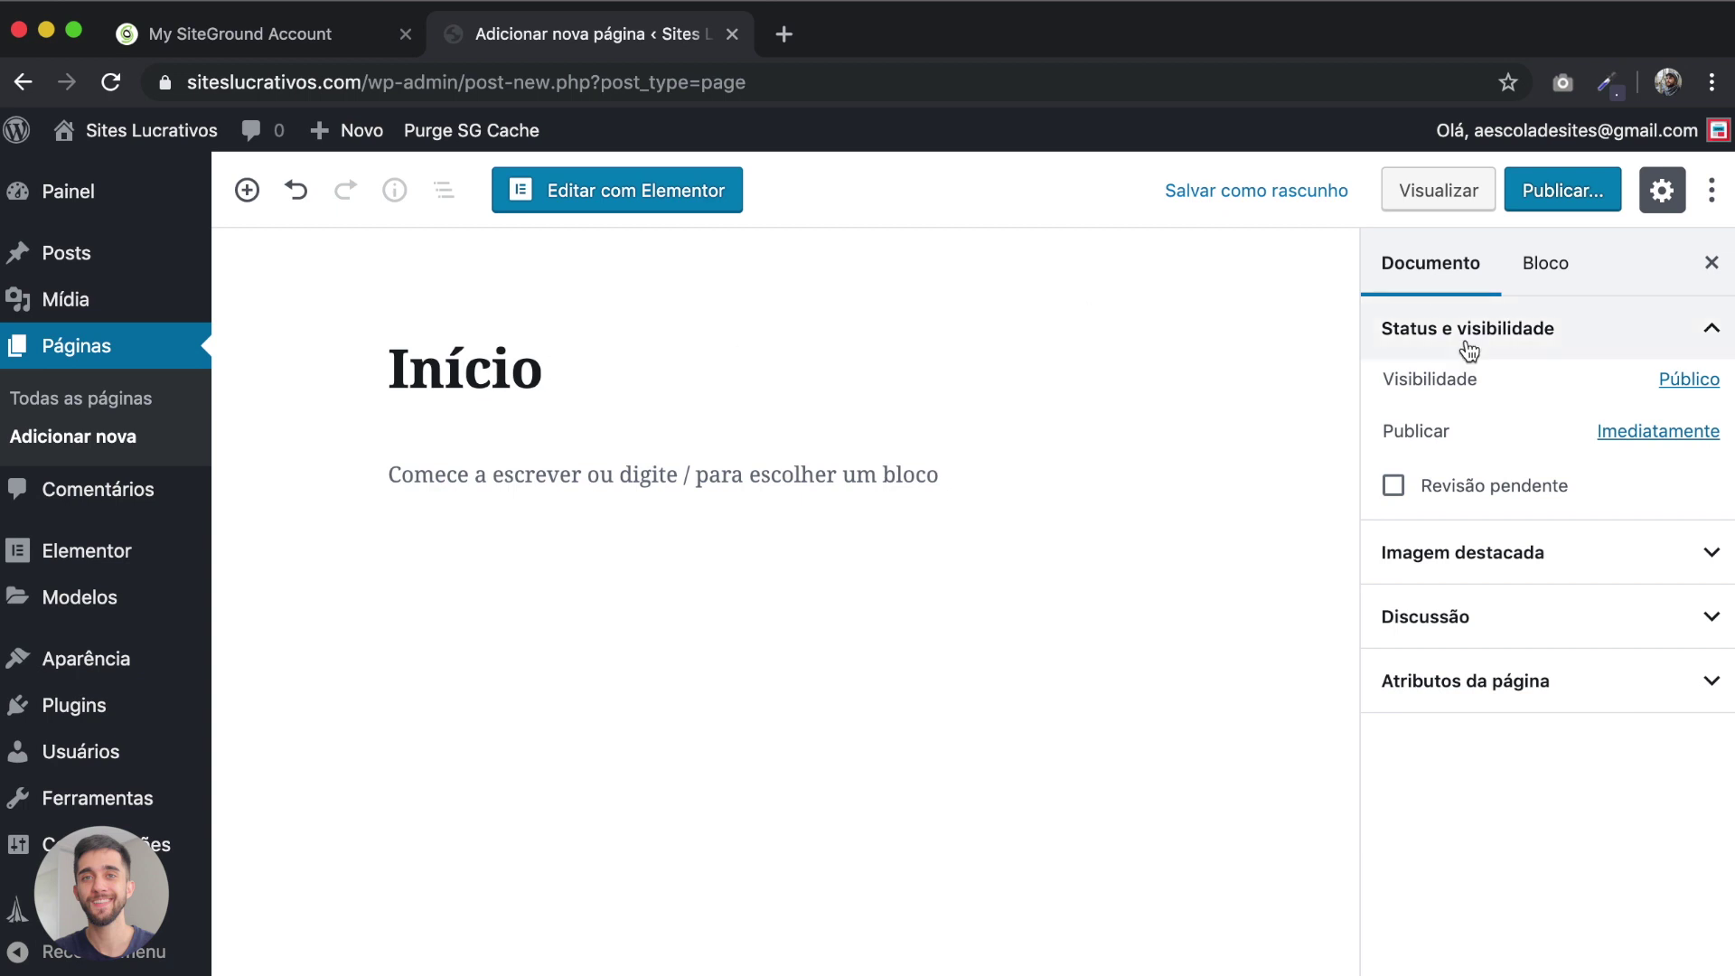
click(1570, 191)
click(1581, 195)
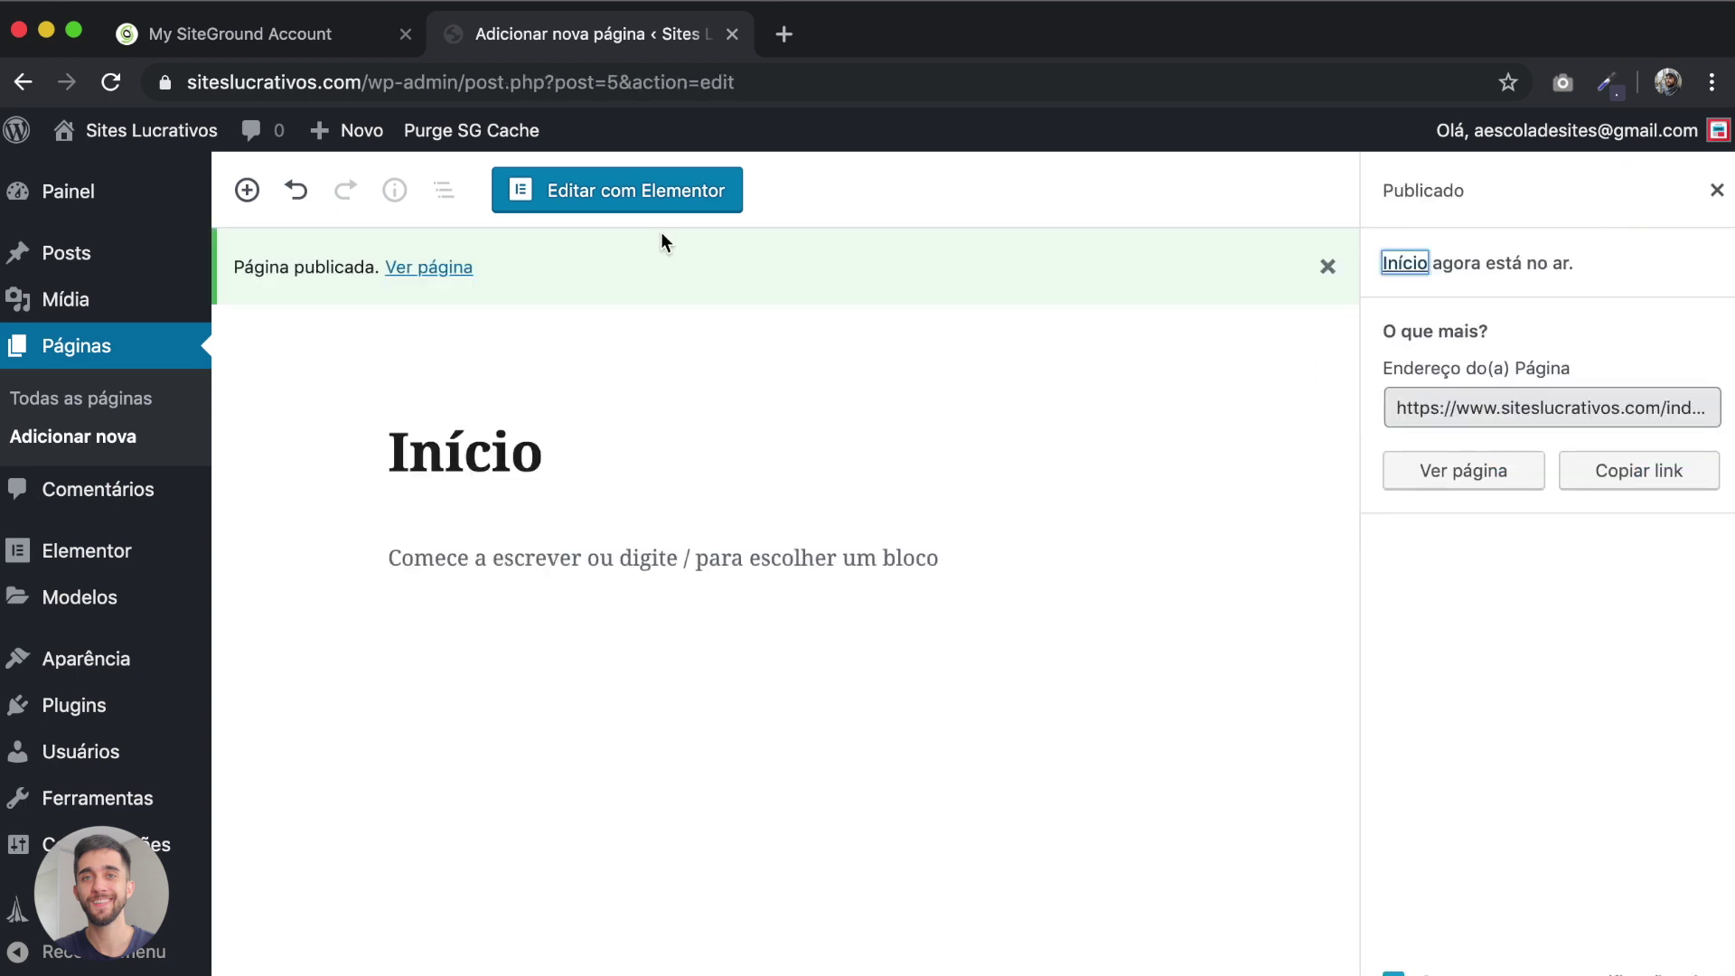
Step: Open the Início page in Elementor and choose one of the Elementor page layouts in its page settings
click(610, 194)
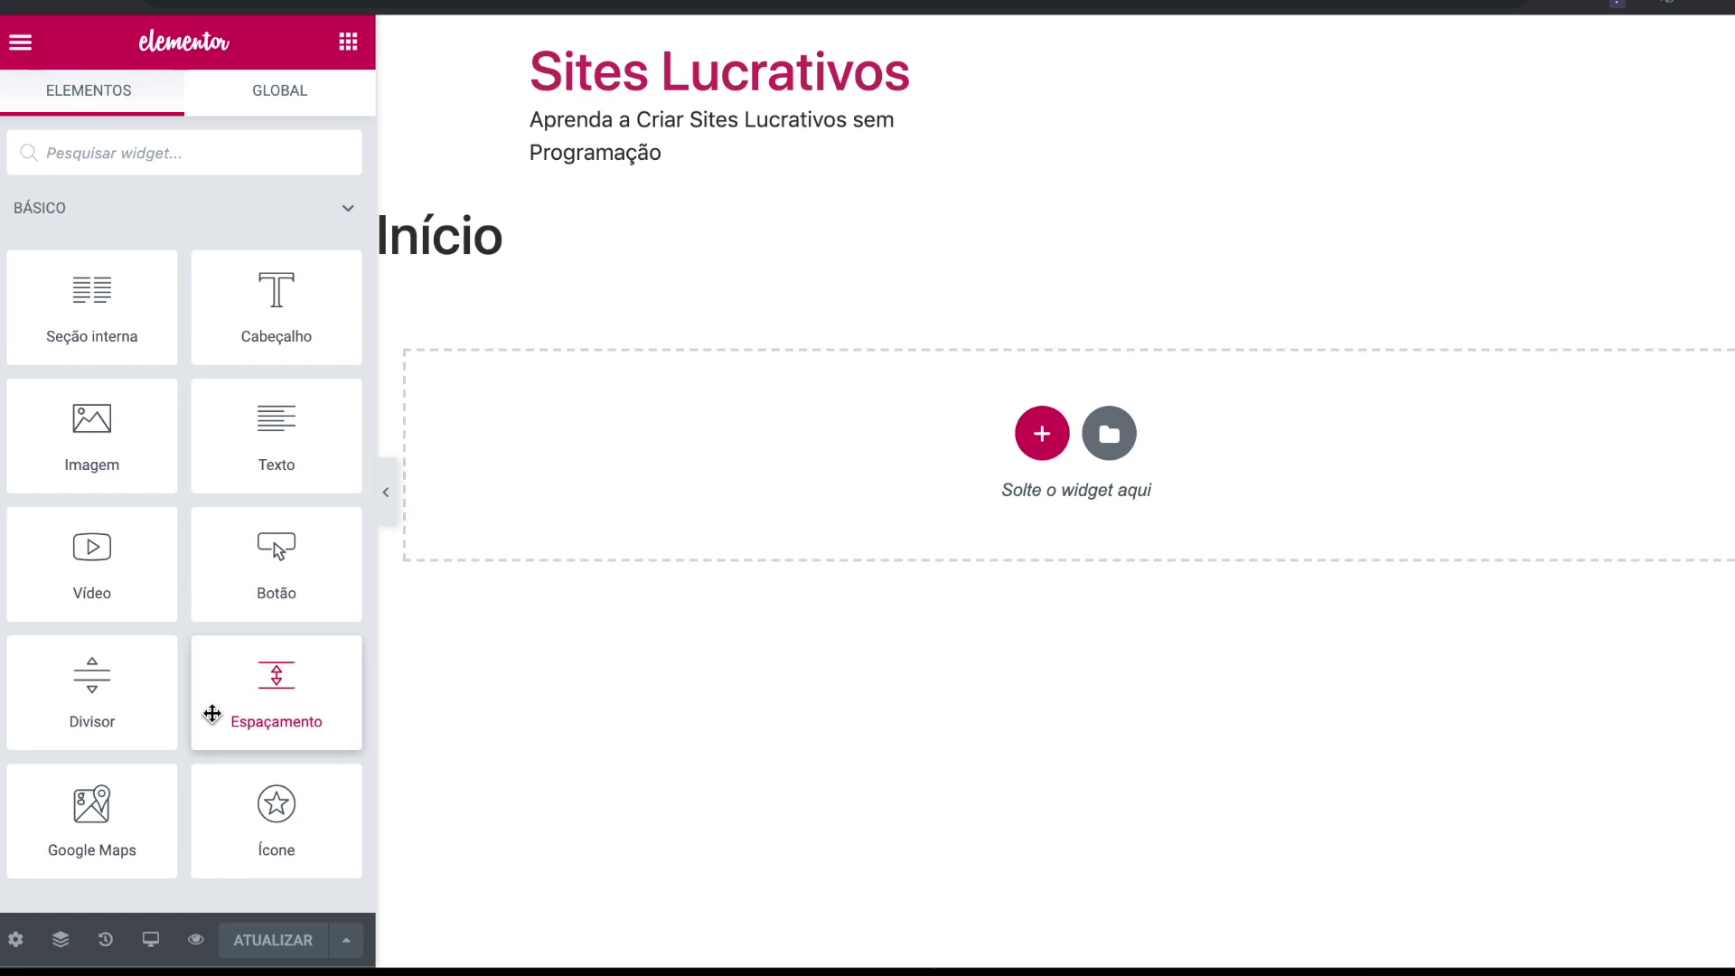
click(17, 942)
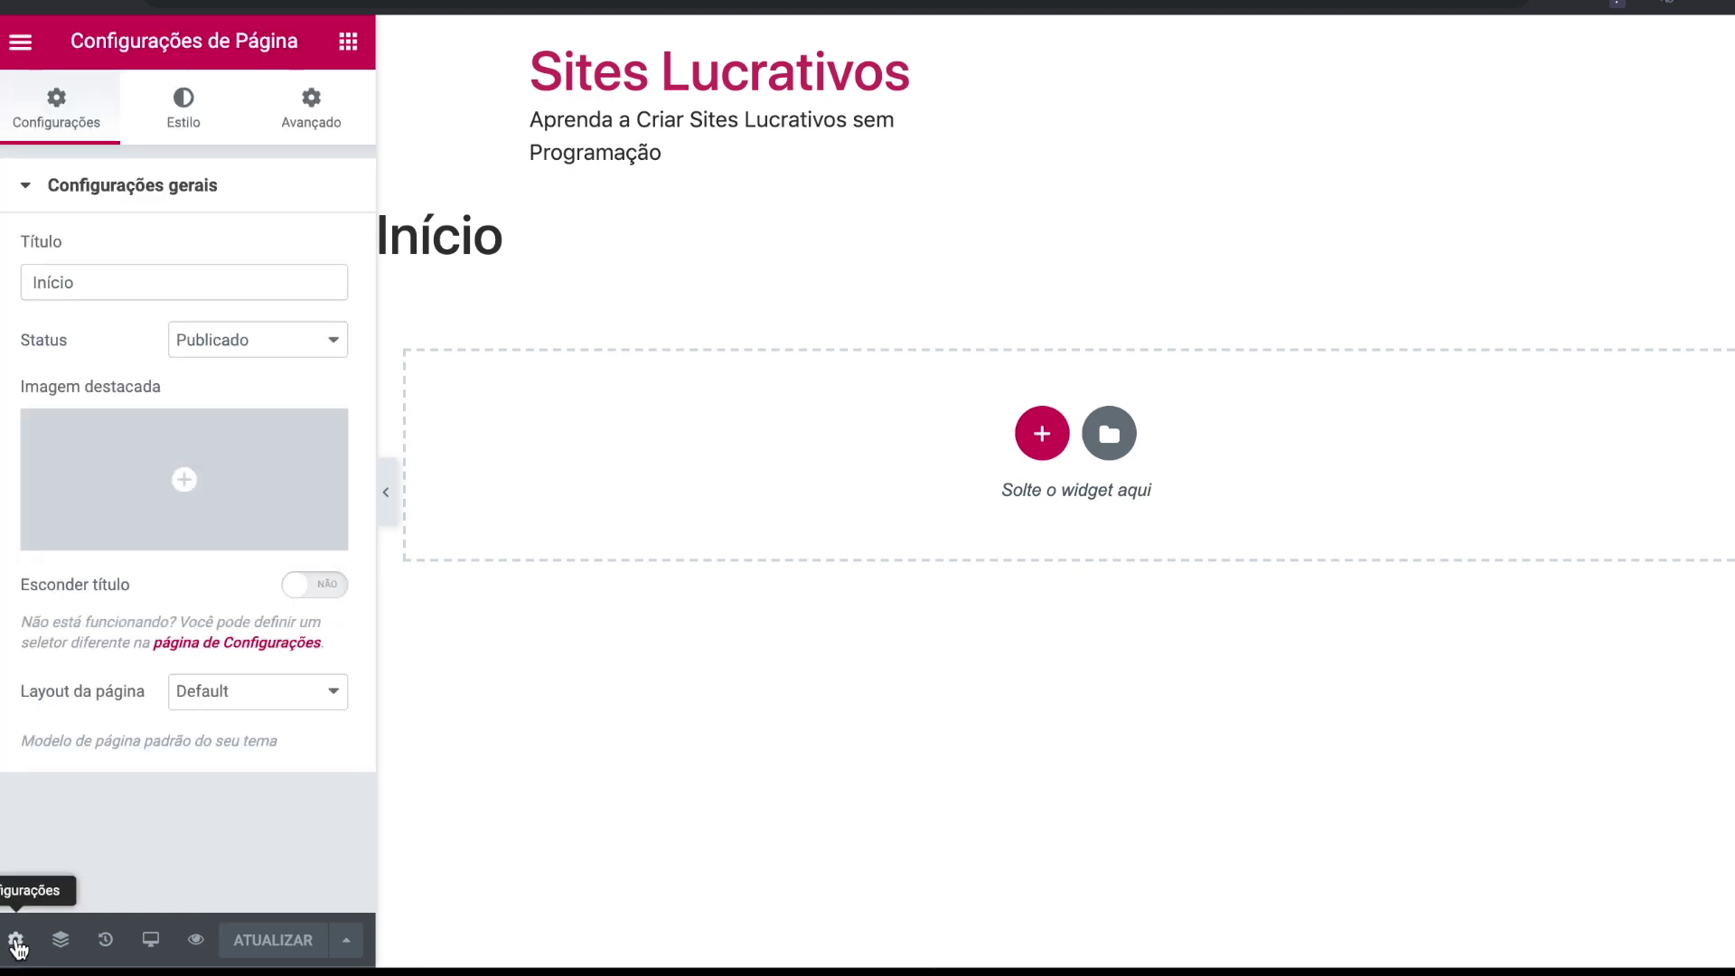
click(293, 708)
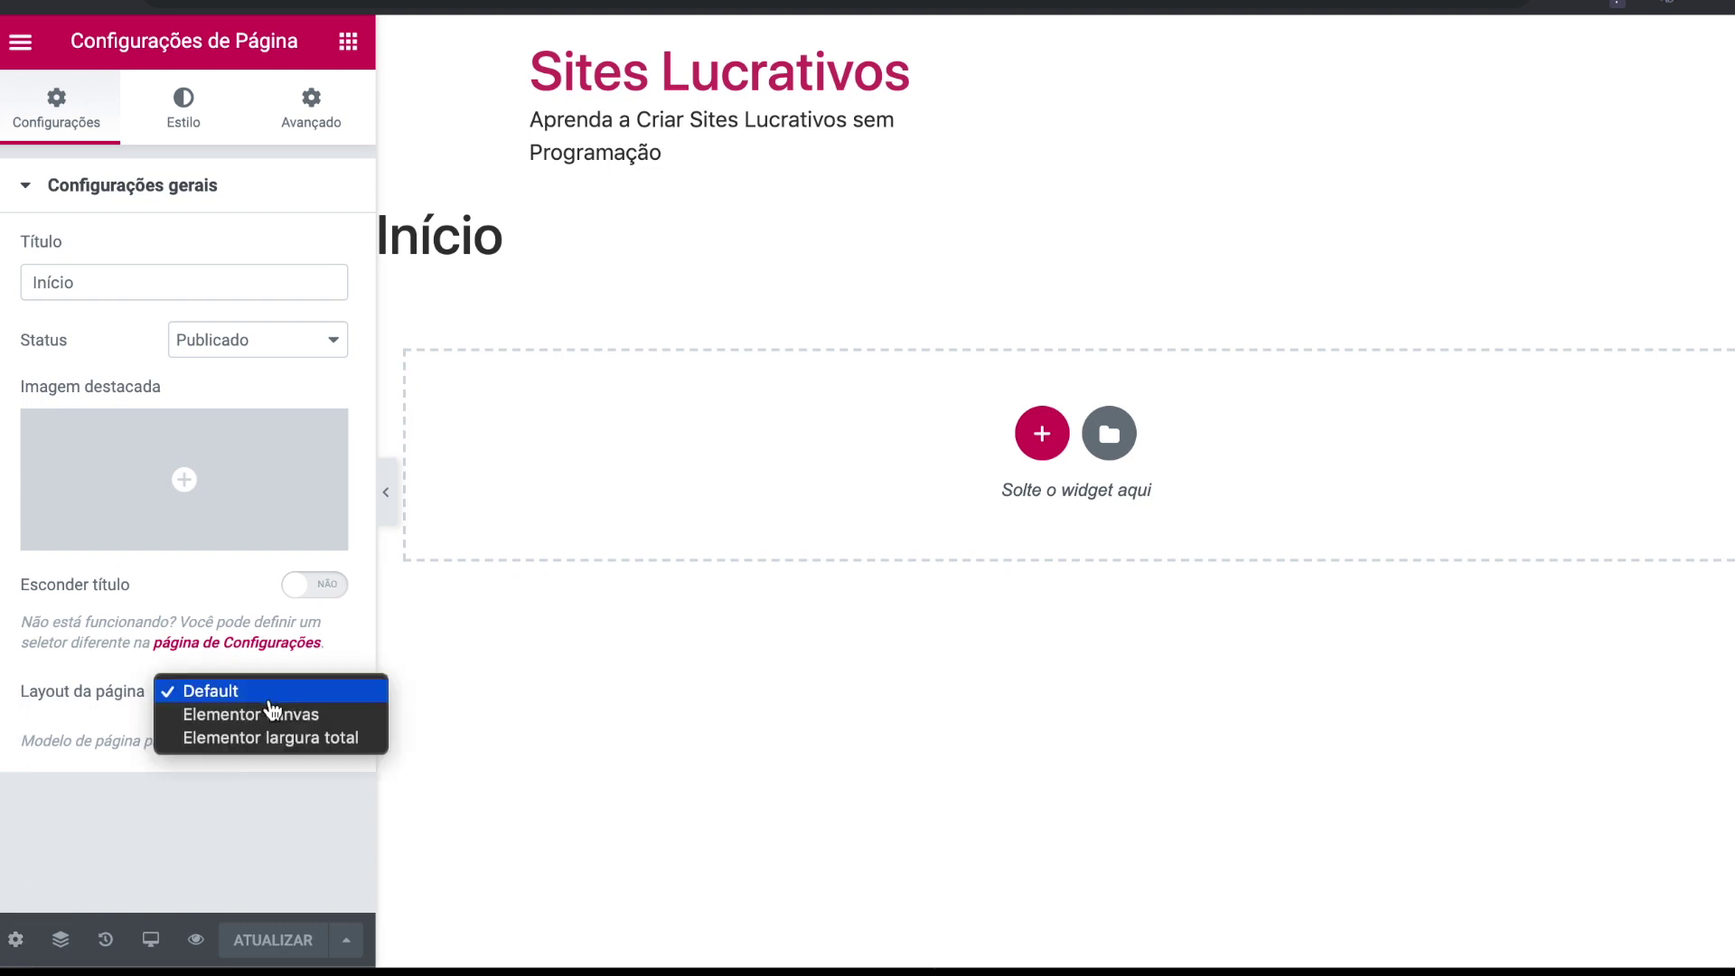
click(337, 728)
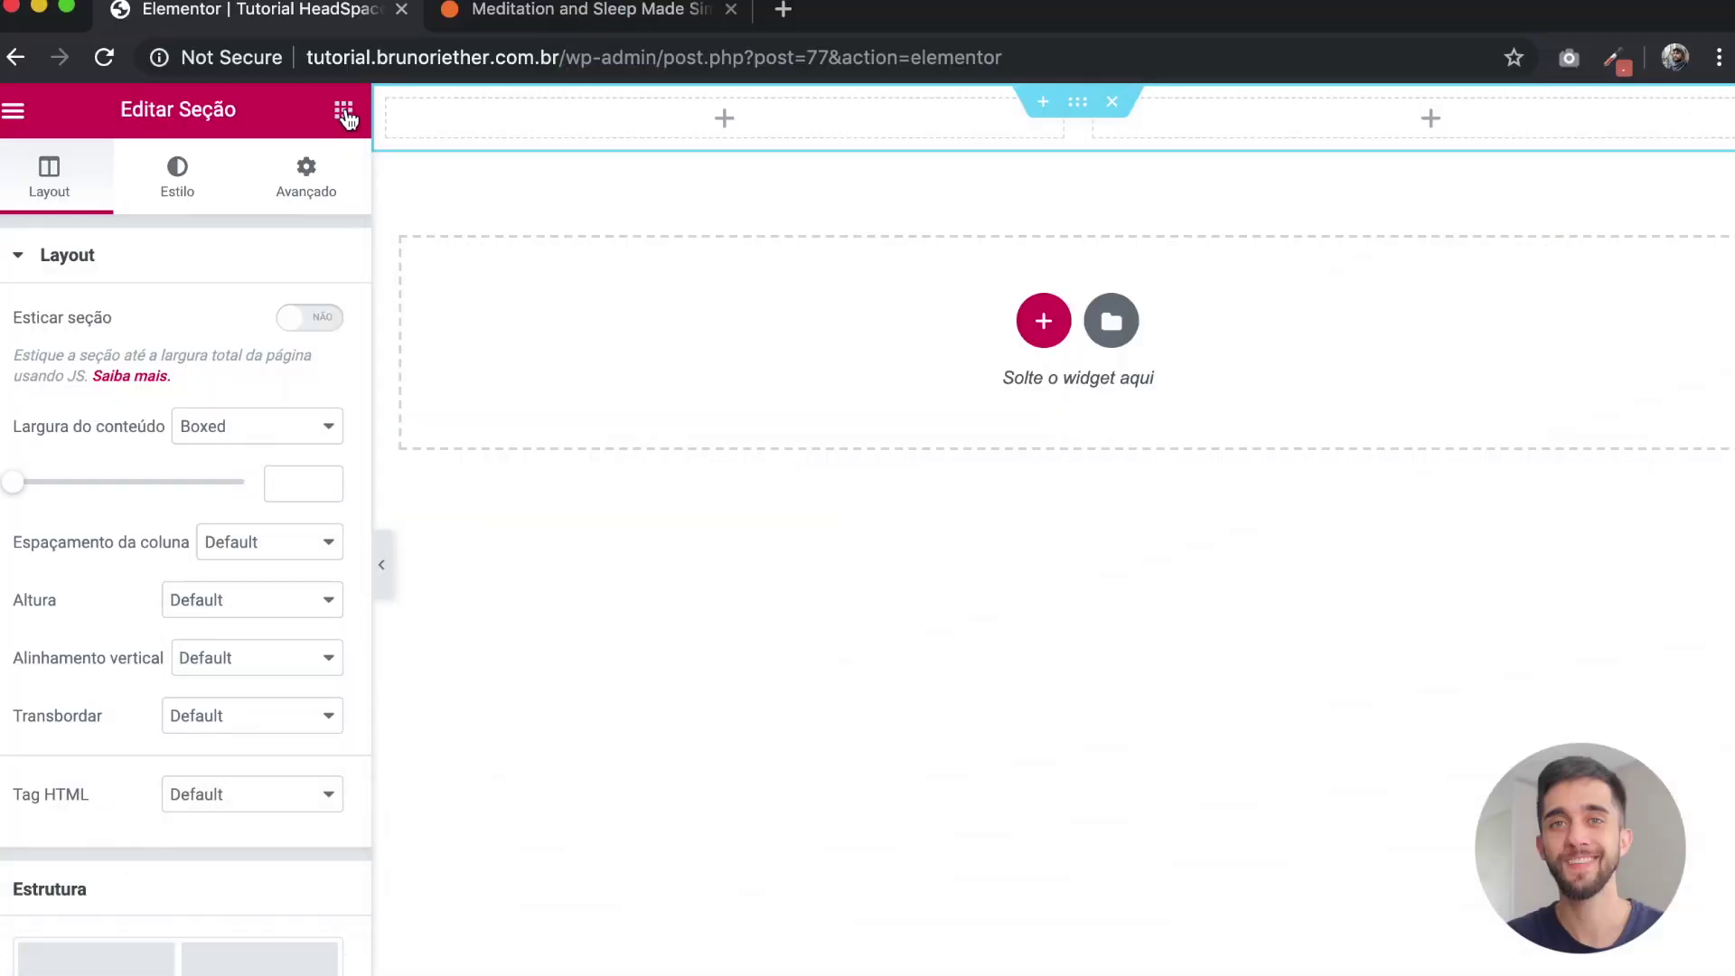
Step: Add an Image widget to the header section's left column and upload the logo file Untitled-1.png into it
click(344, 112)
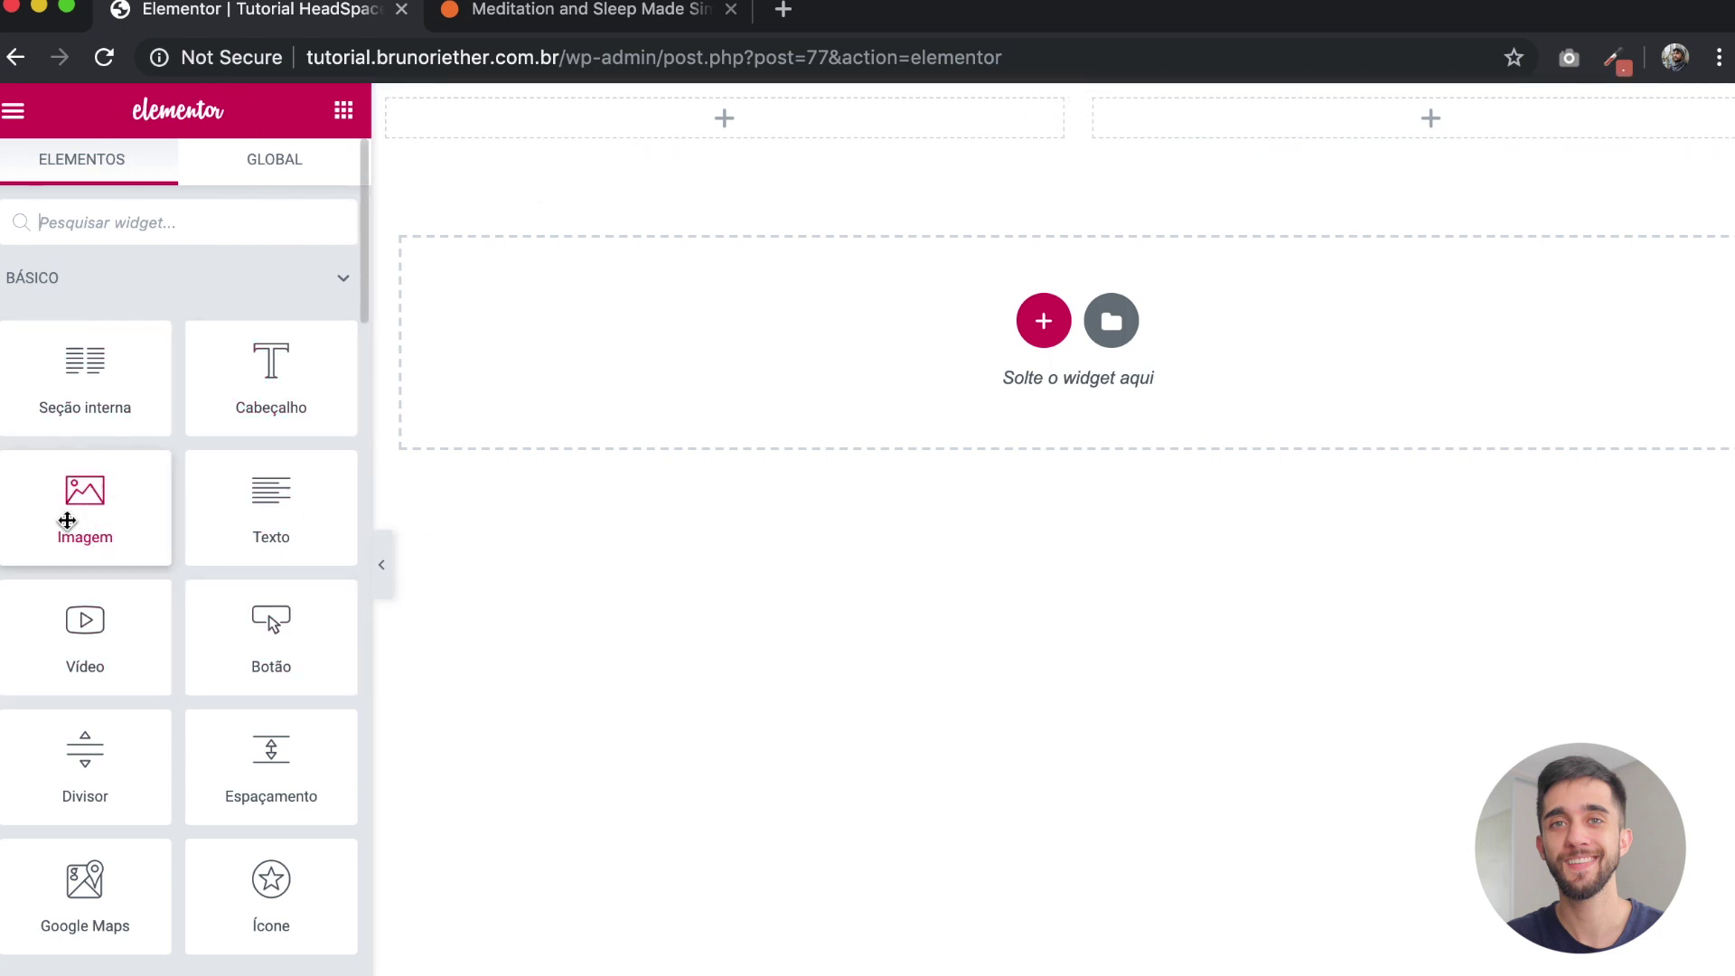
drag(69, 511, 619, 119)
mouse_move(229, 352)
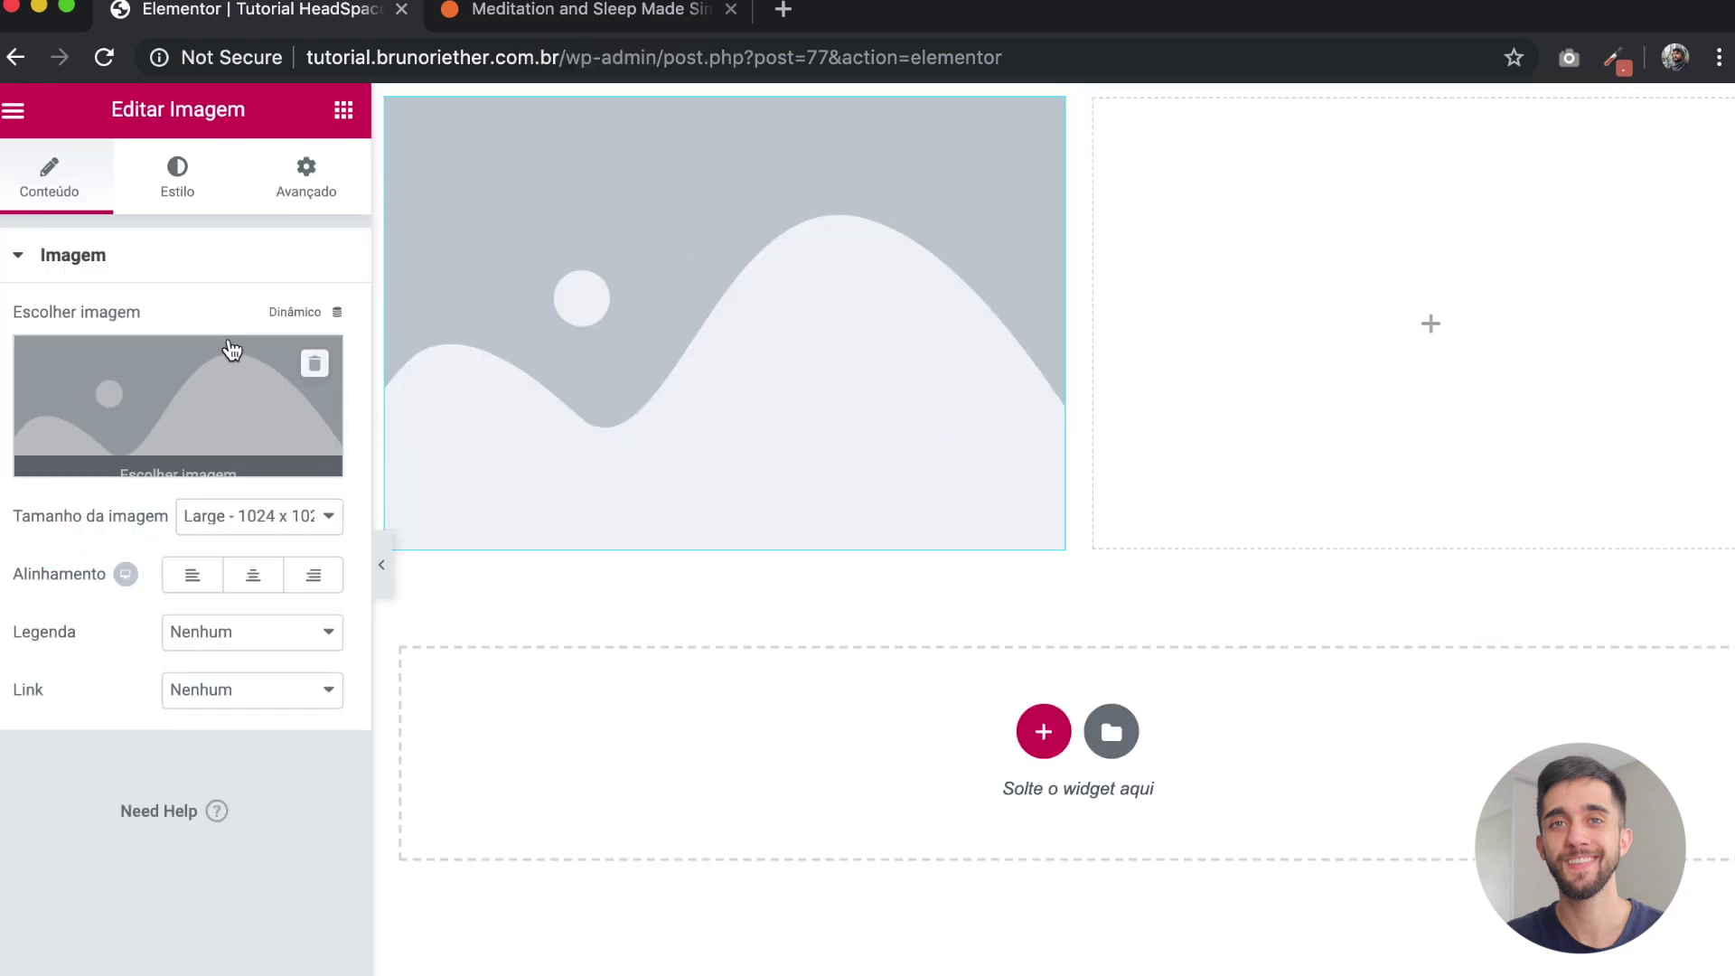
click(183, 464)
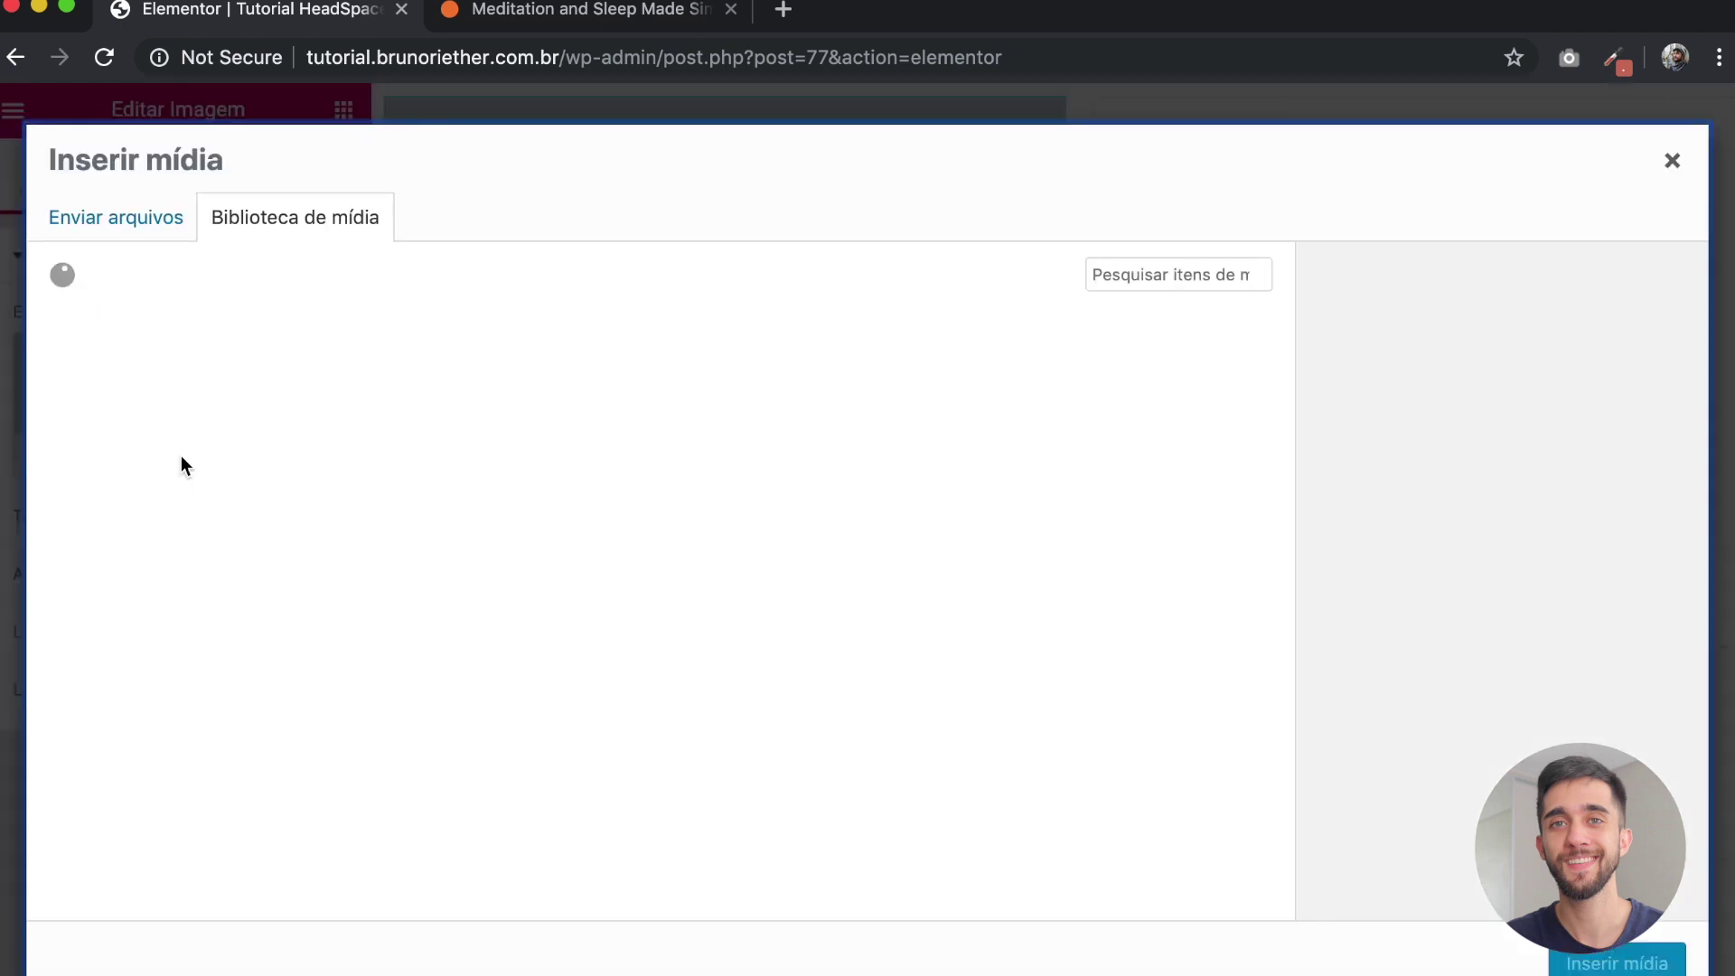
click(85, 233)
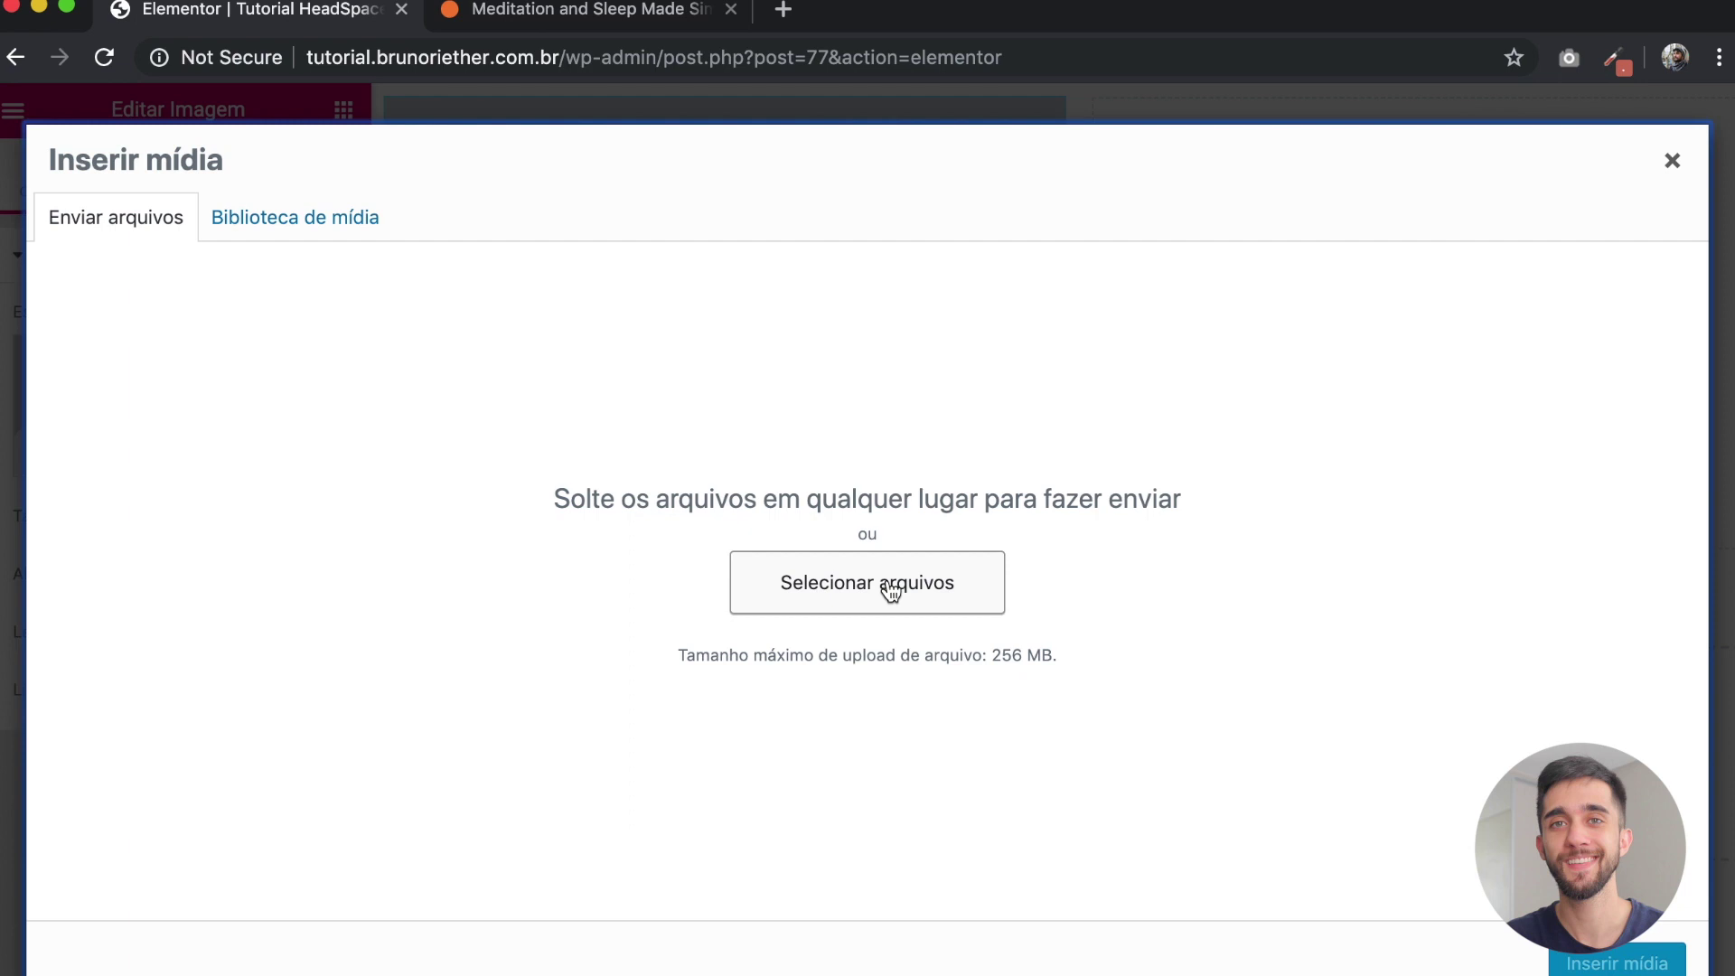
drag(890, 589, 602, 475)
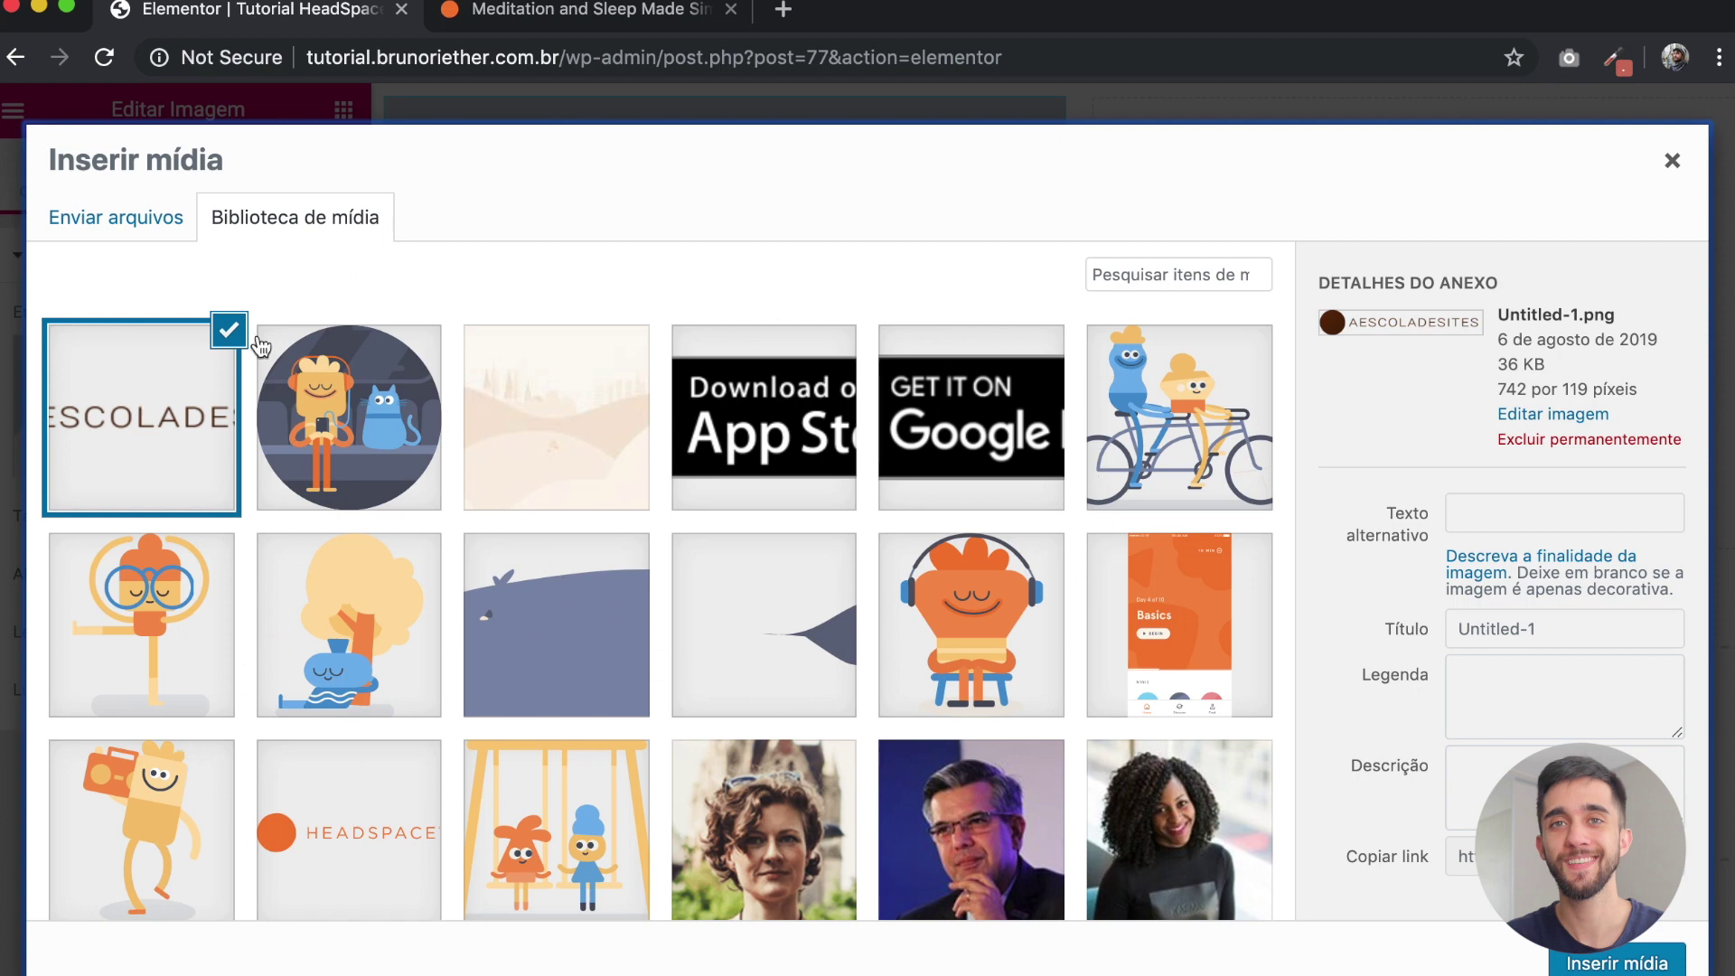
click(1617, 963)
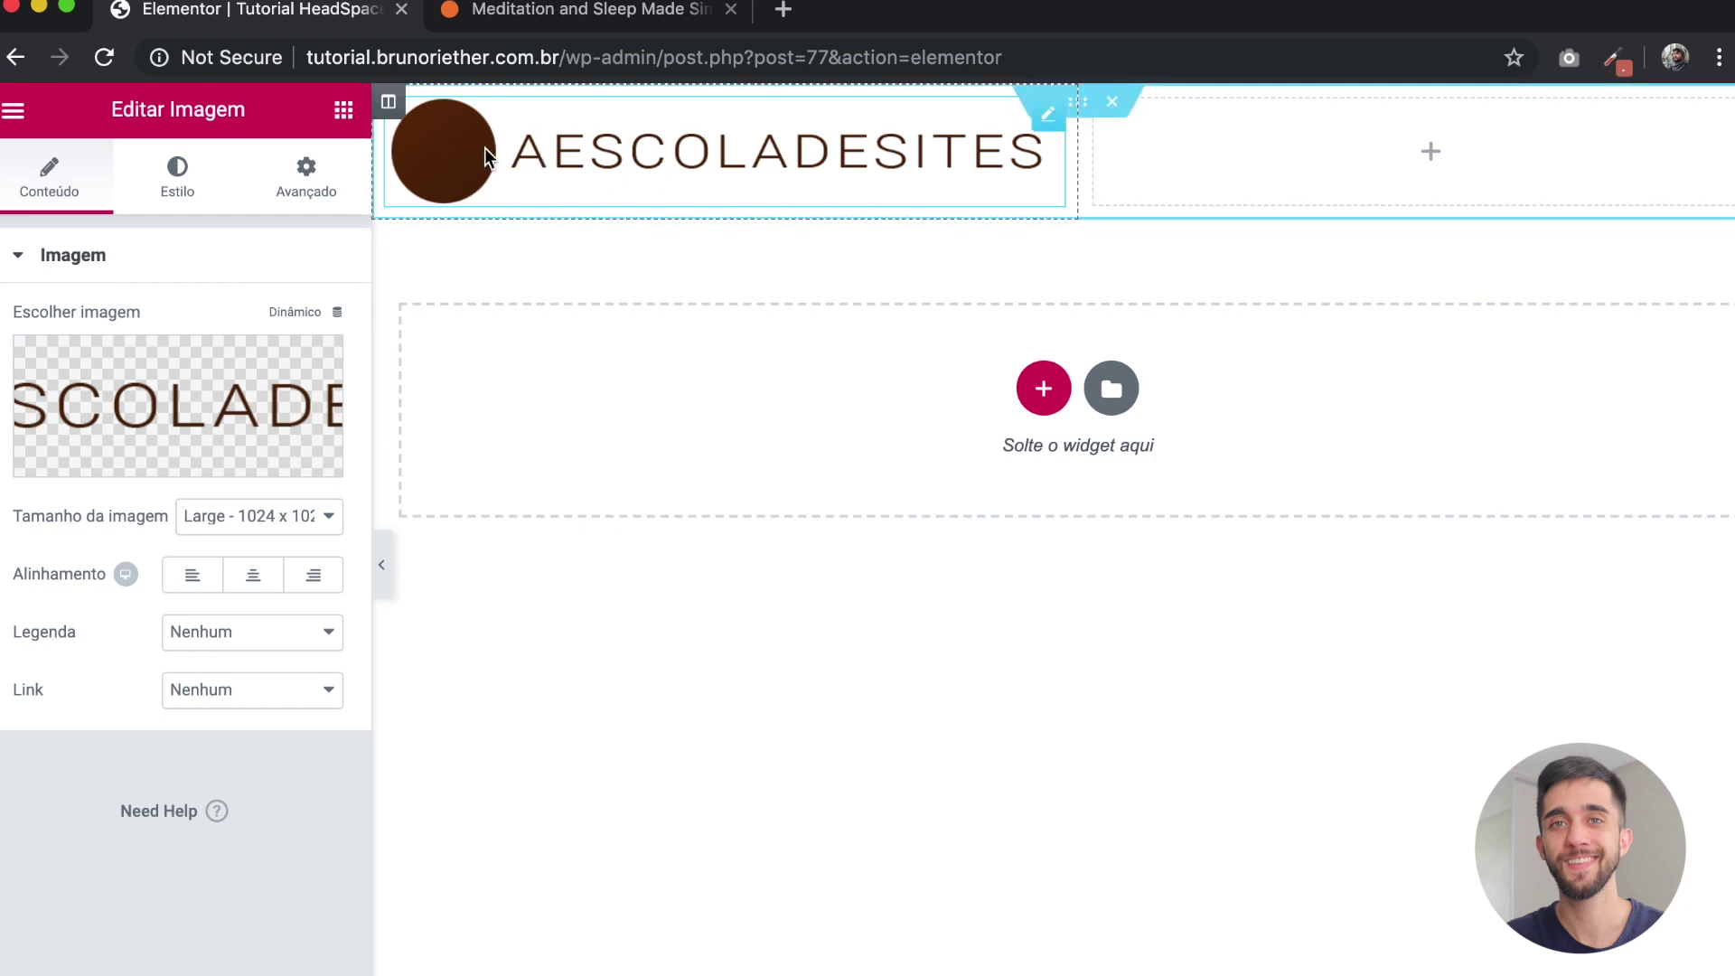
Step: Narrow the logo column to widen the neighbouring column, and check the header of the Headspace reference site
mouse_move(179, 418)
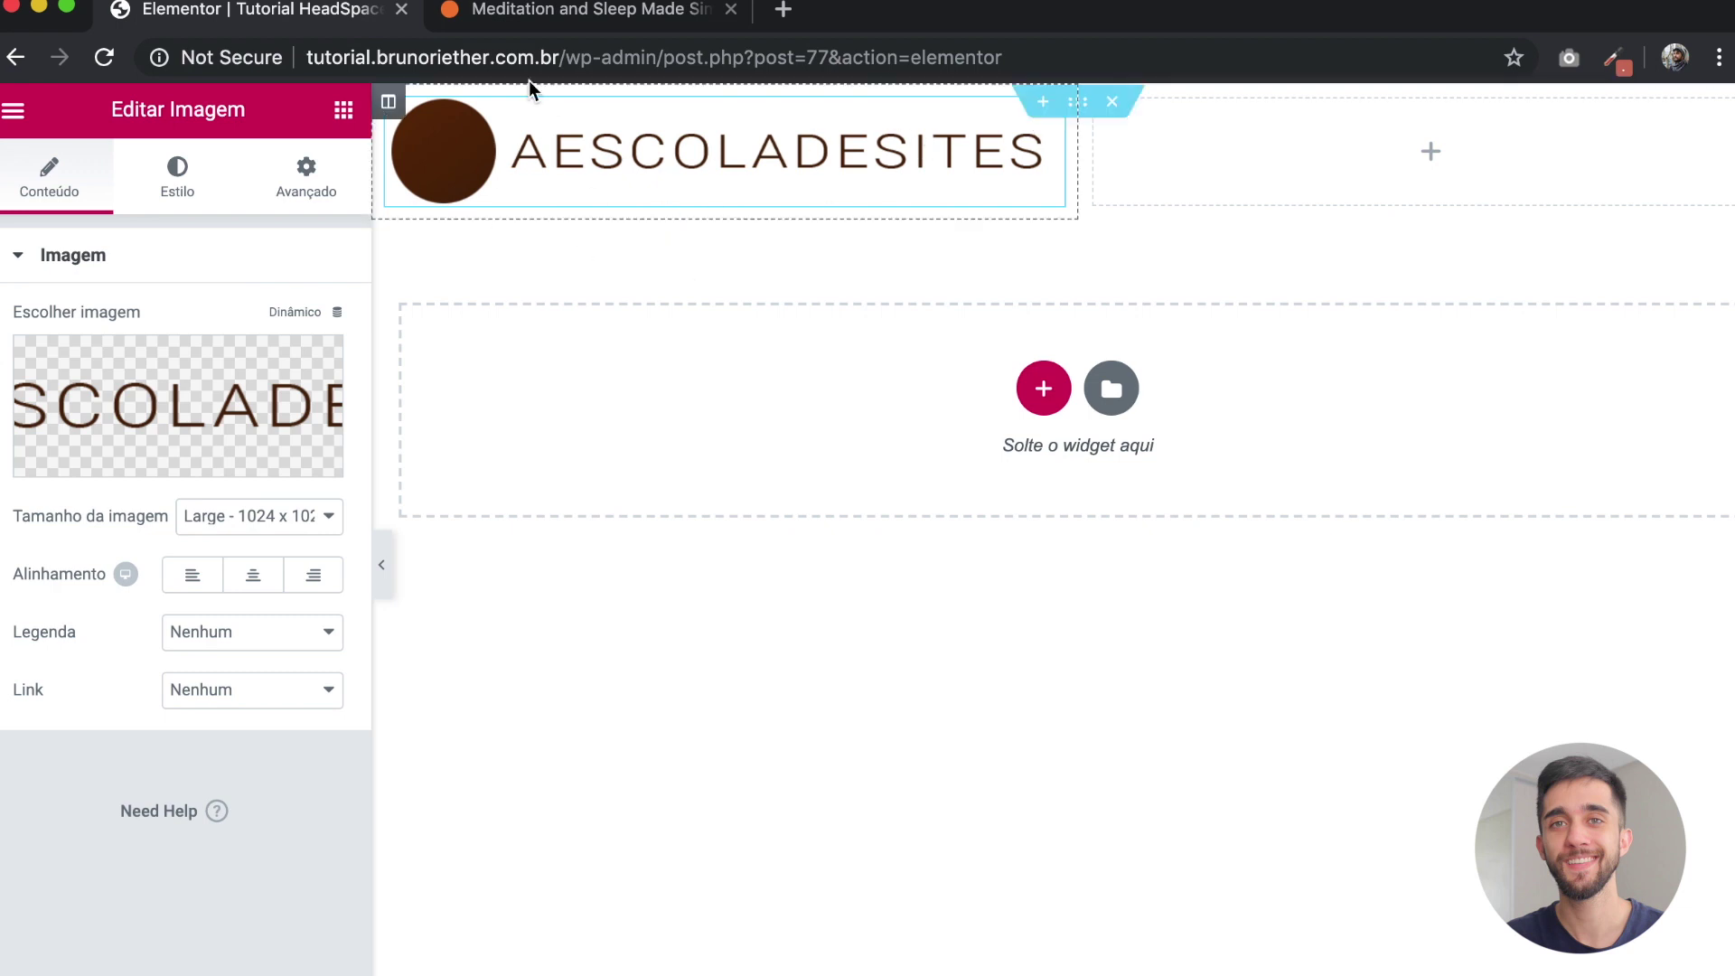
drag(1078, 166, 821, 172)
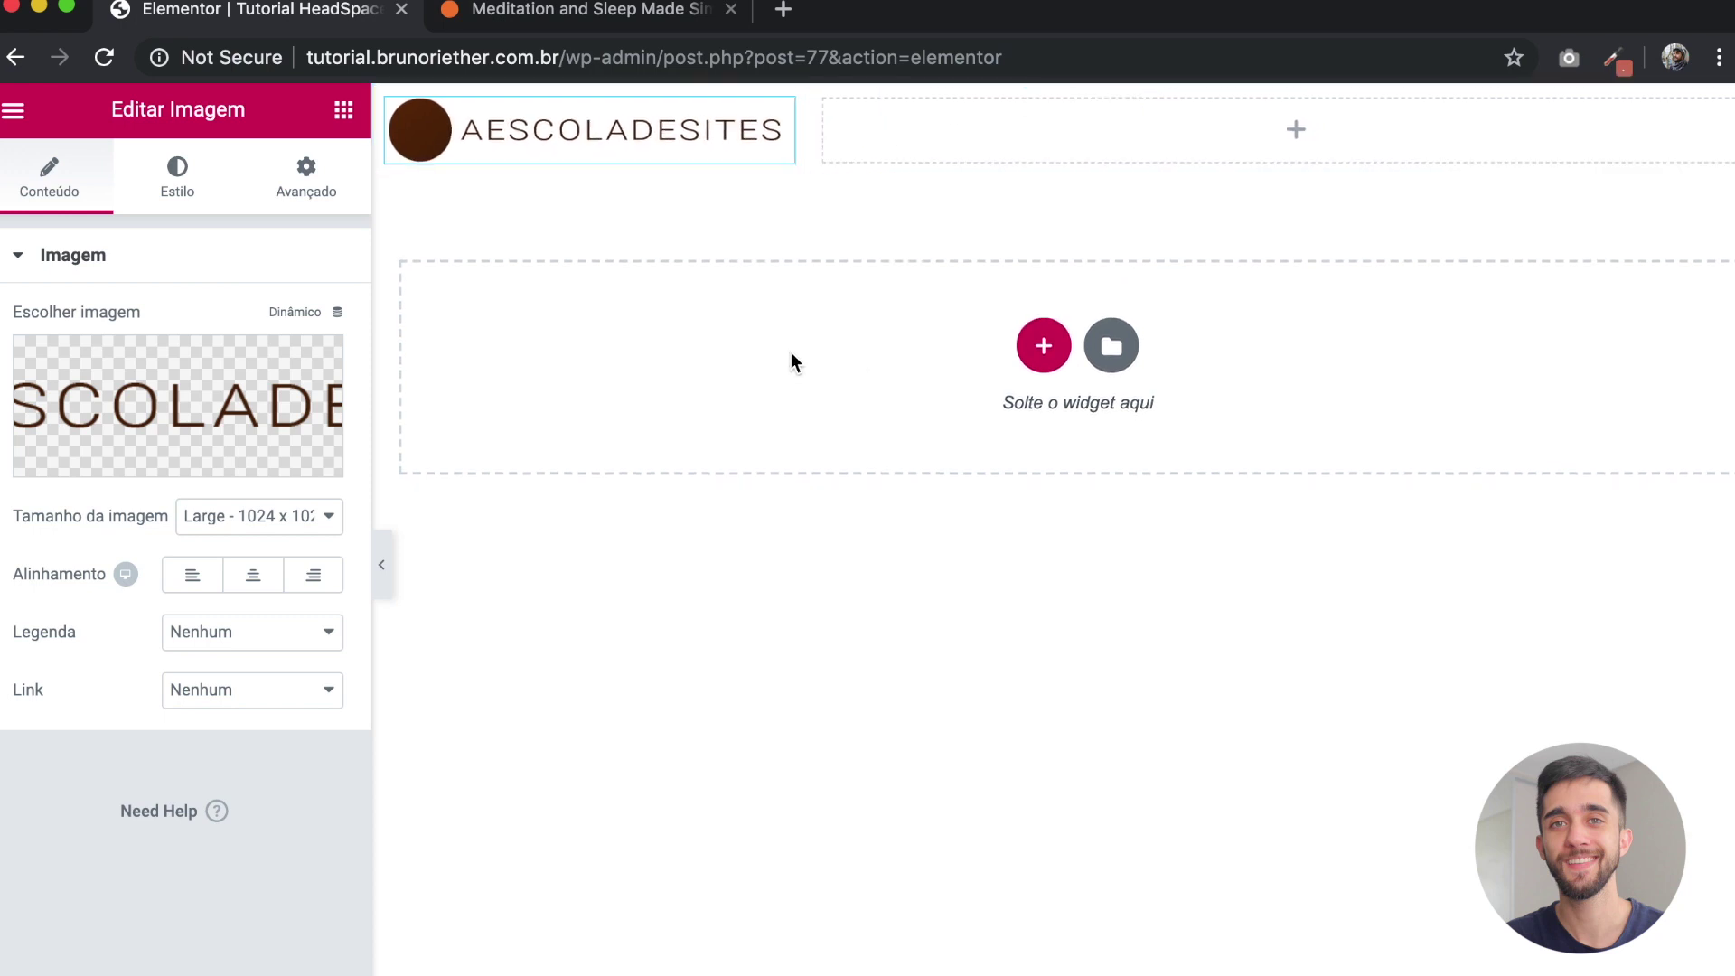
click(573, 13)
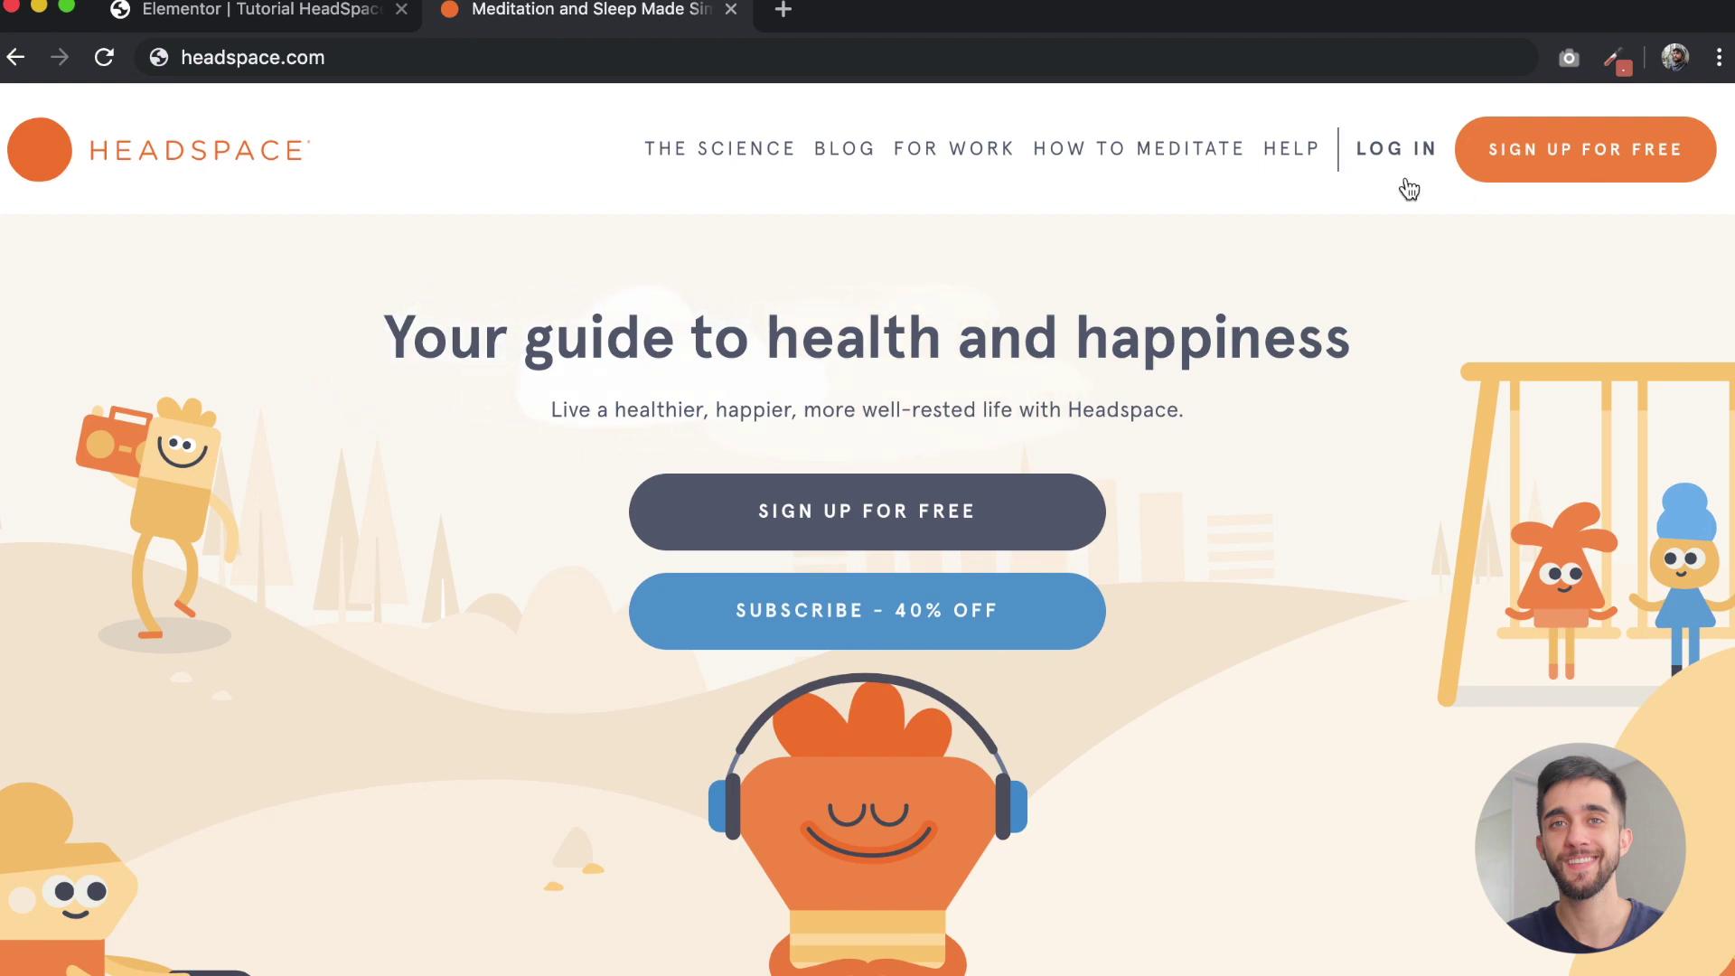
click(332, 9)
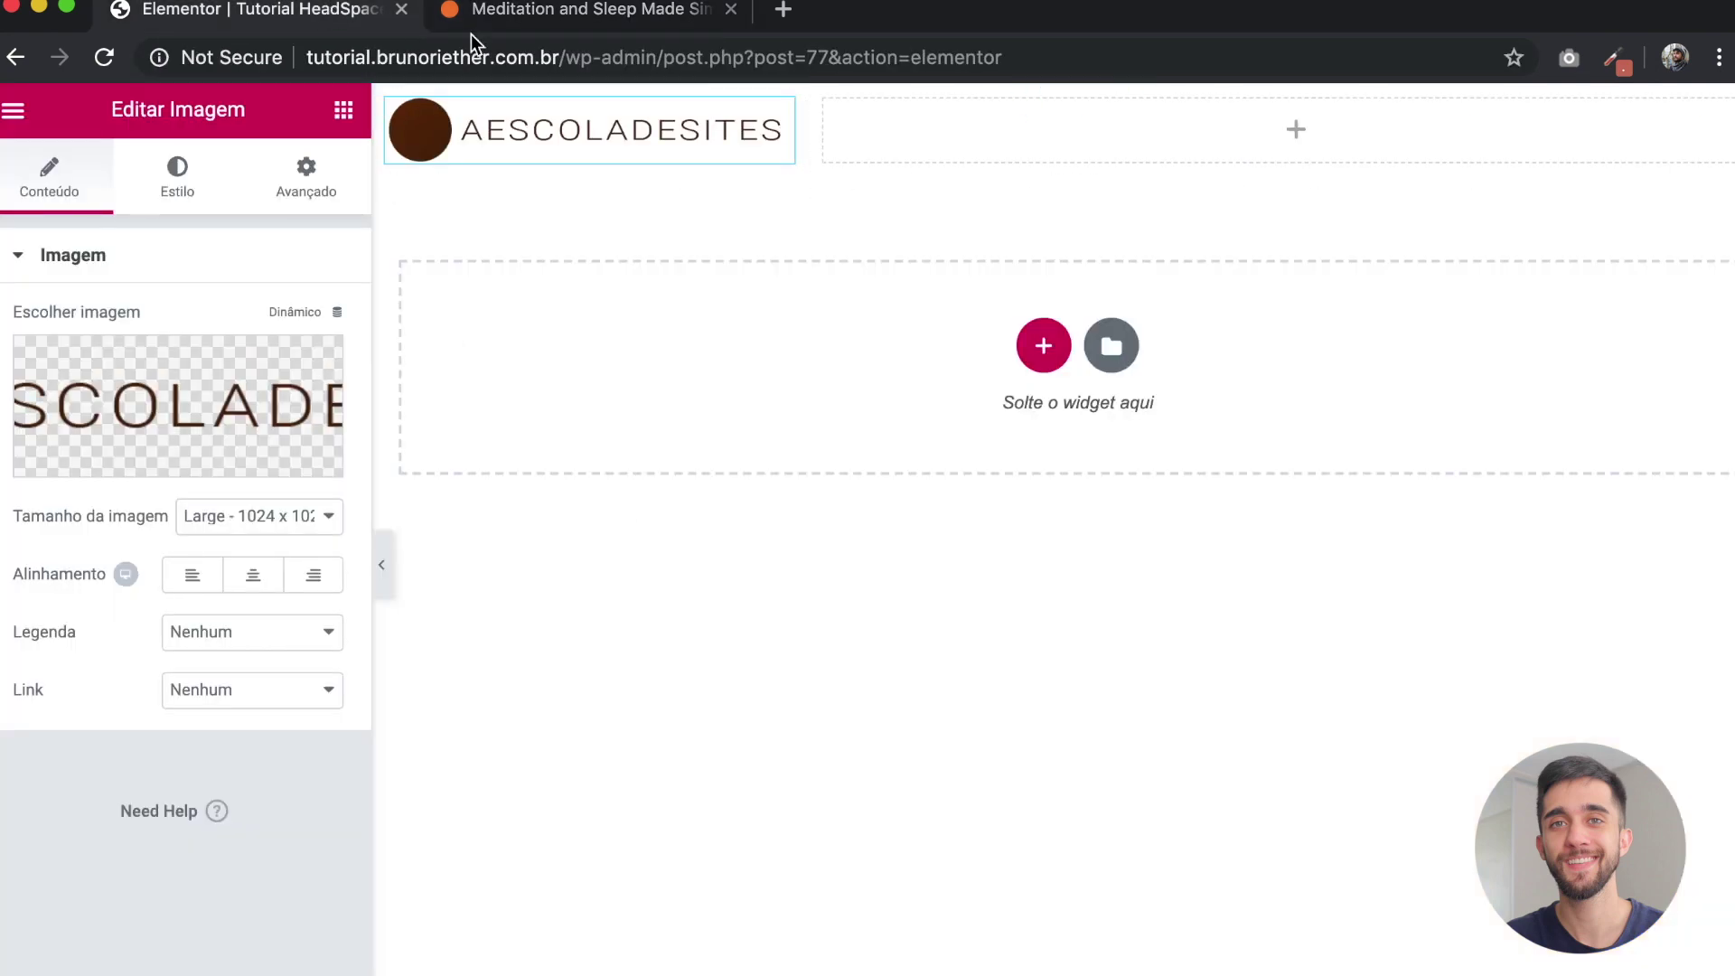
Step: Browse the Pro widgets and place a Nav Menu widget in the empty column beside the logo
click(343, 111)
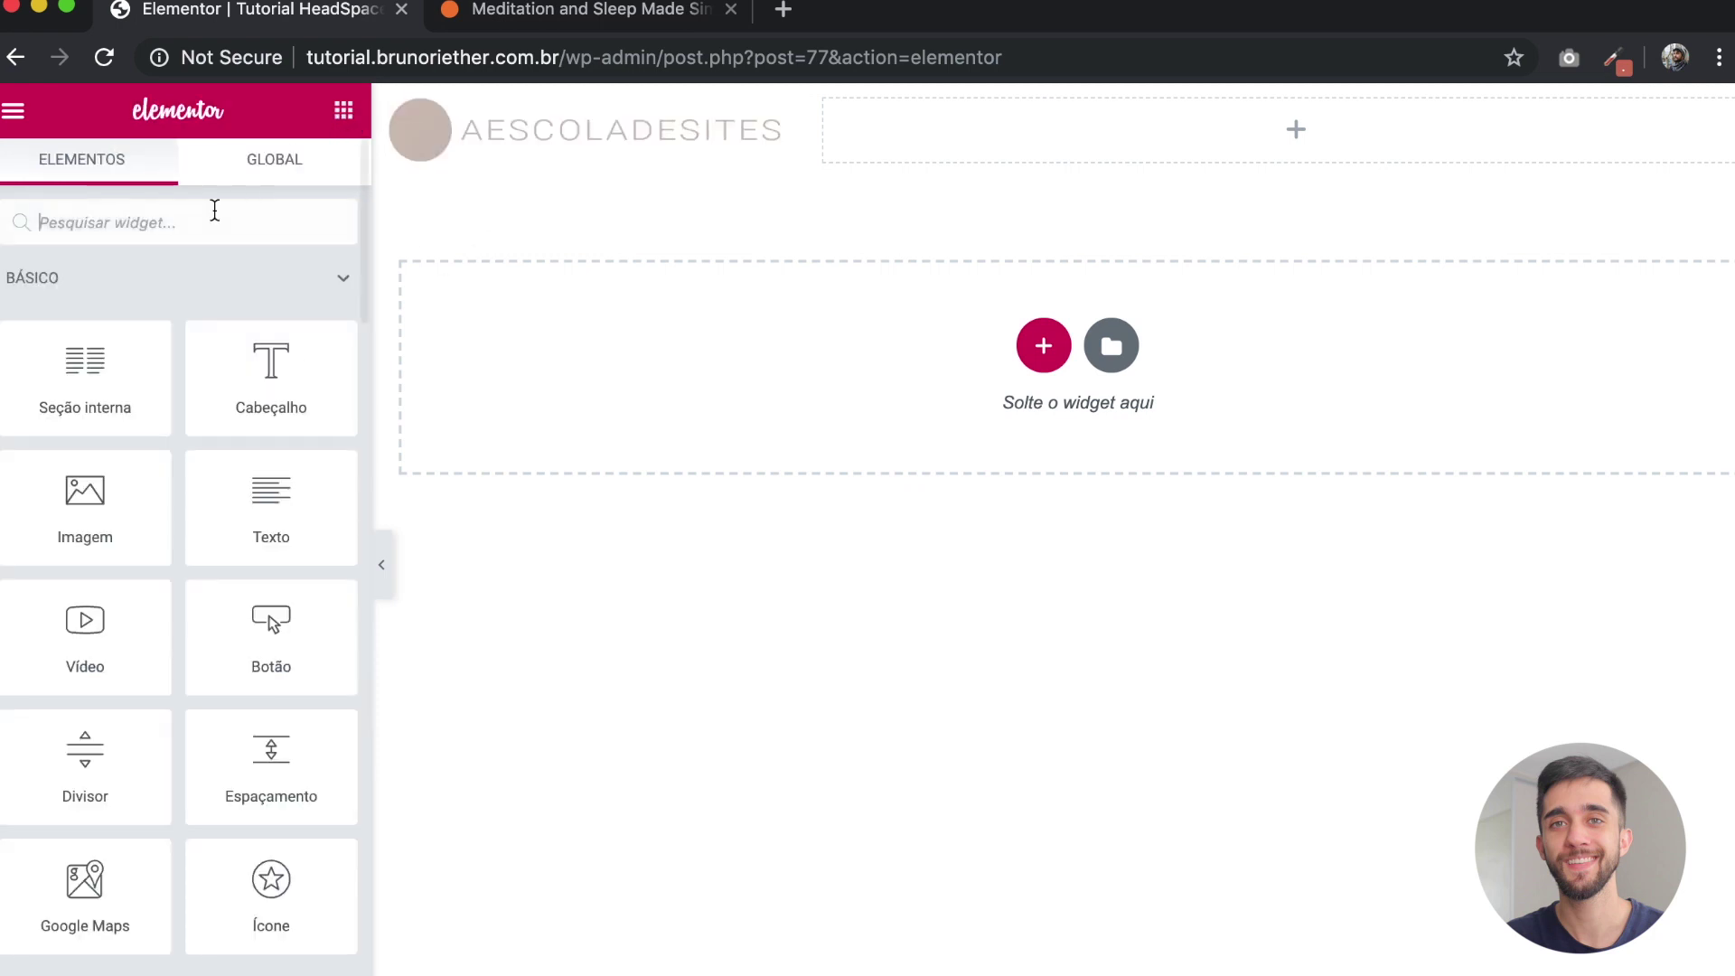
scroll(166, 468, down, 10)
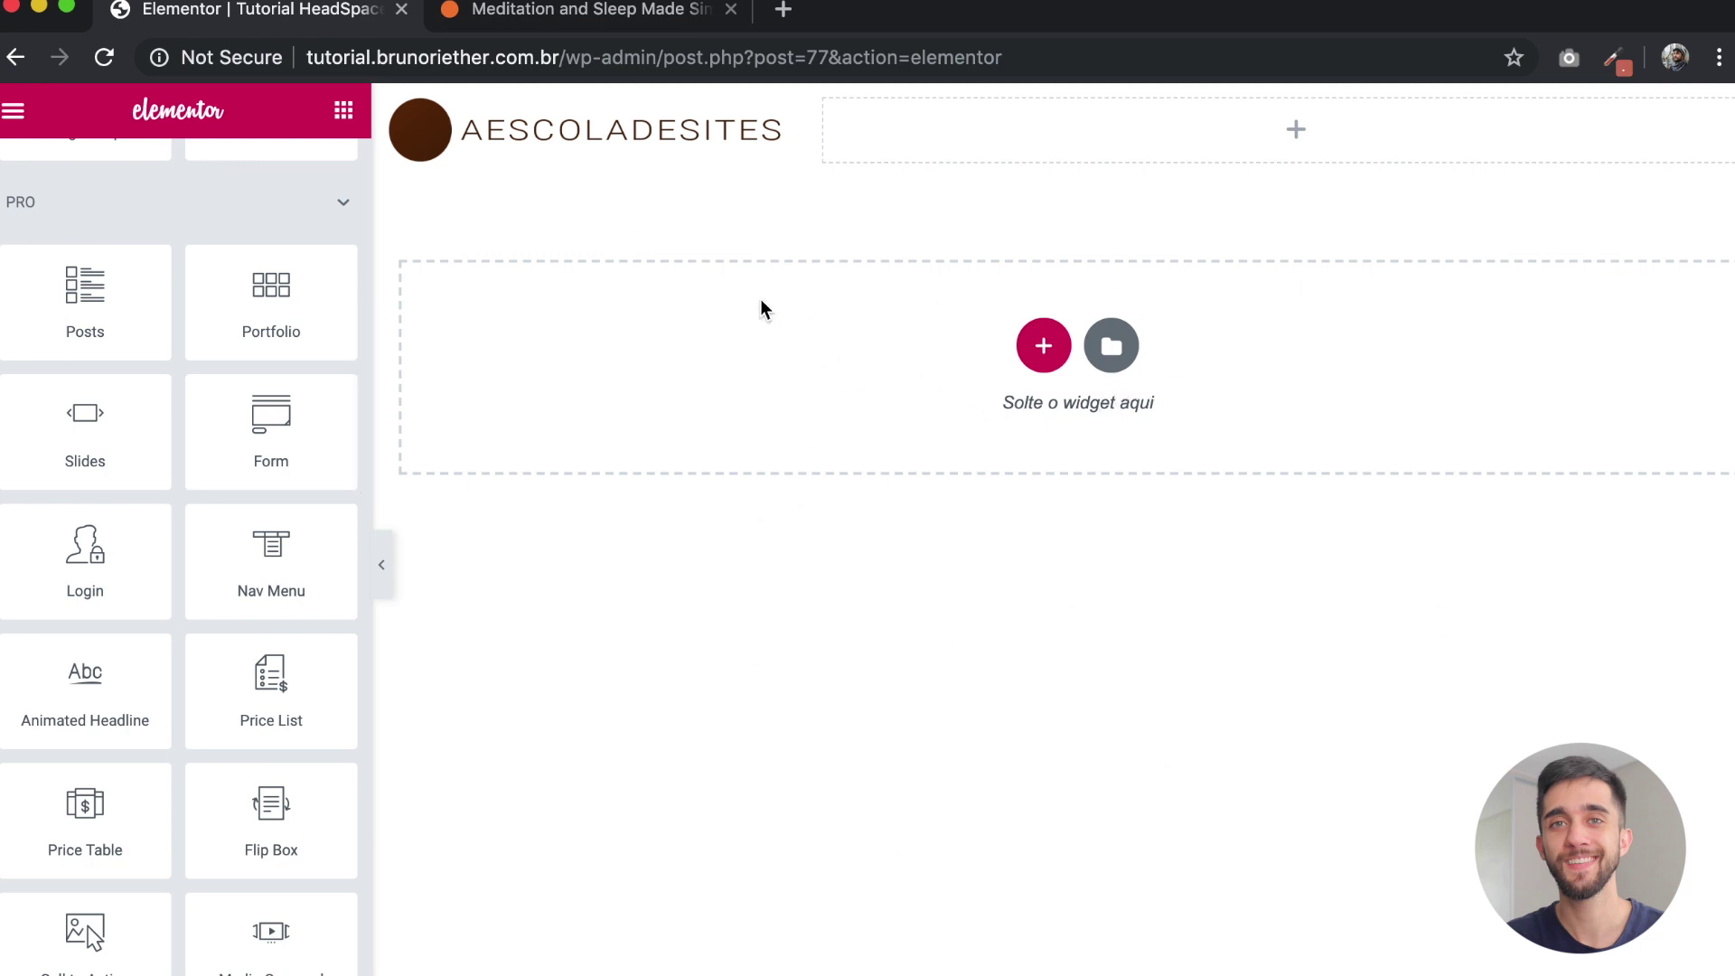
scroll(181, 317, down, 2)
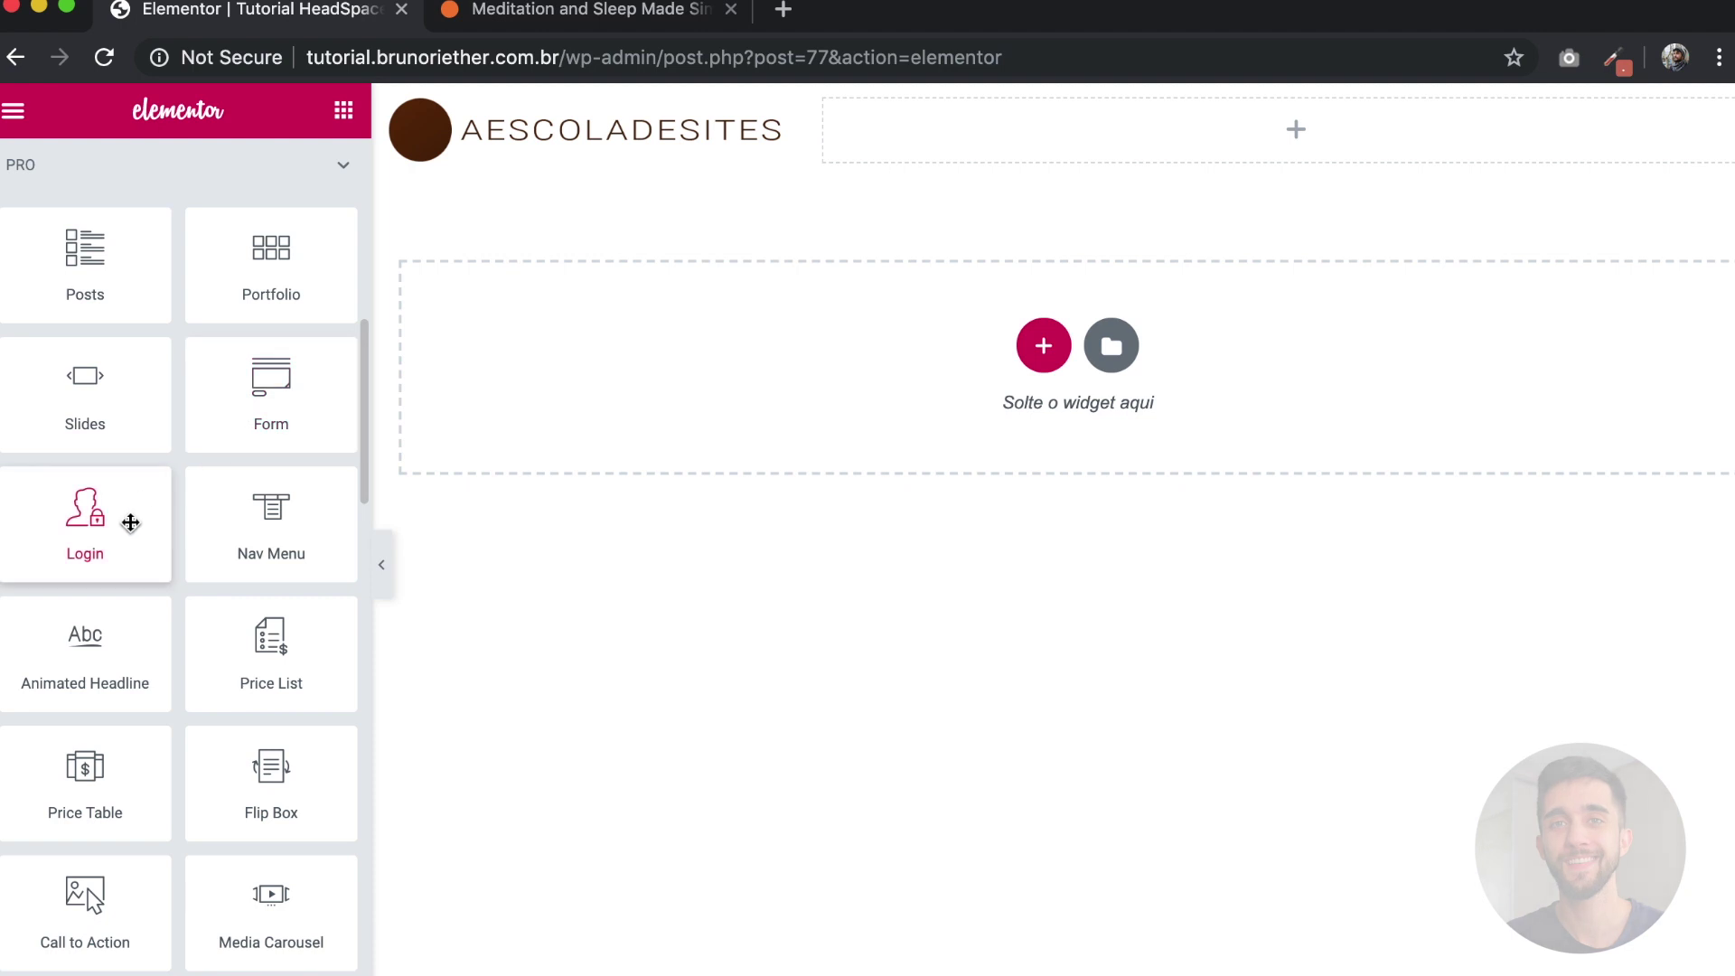
scroll(209, 764, down, 5)
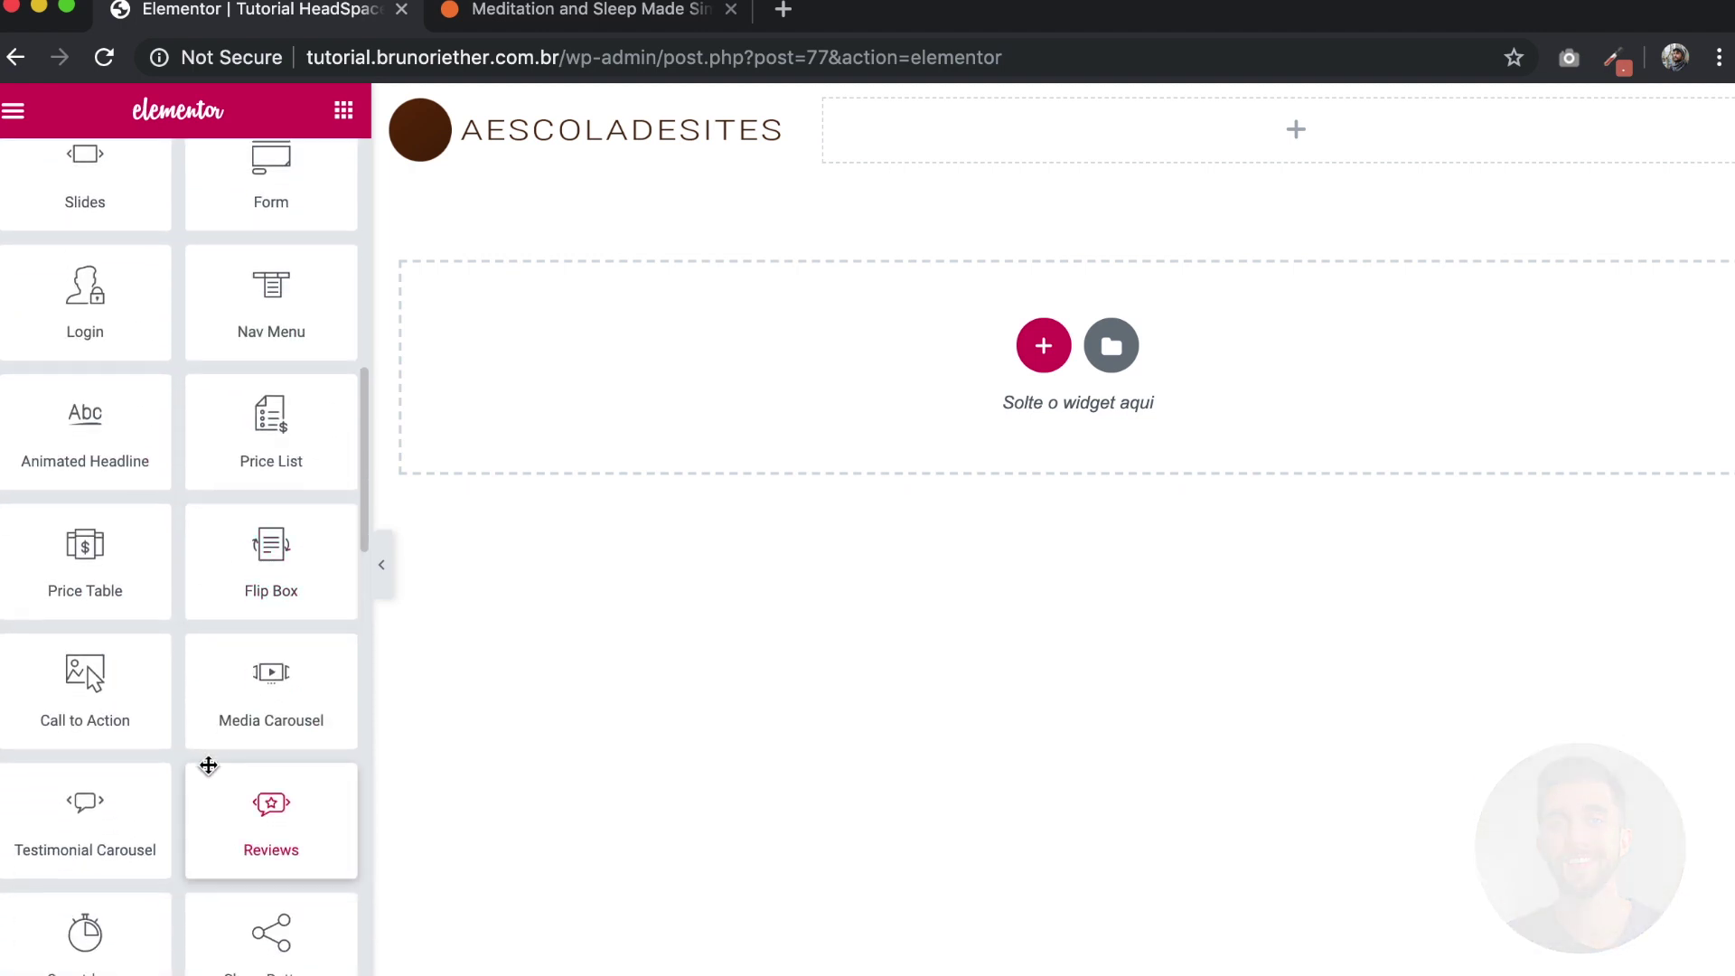
scroll(208, 766, down, 5)
scroll(209, 765, up, 8)
scroll(208, 765, up, 3)
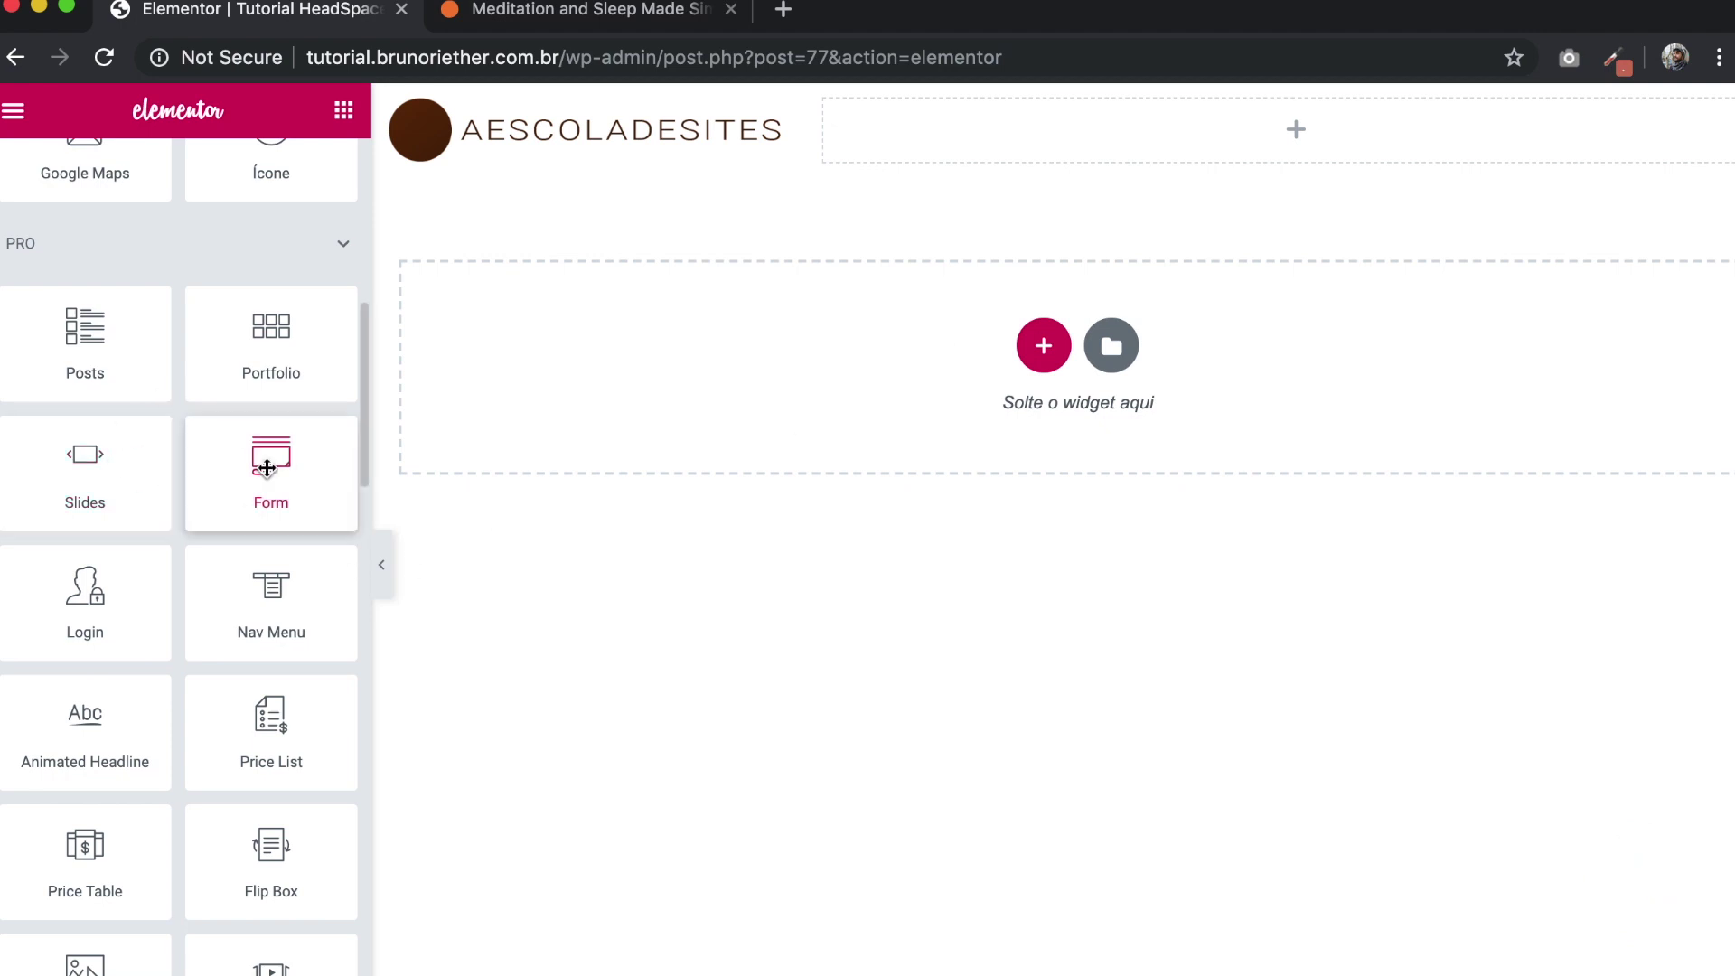
scroll(271, 190, down, 1)
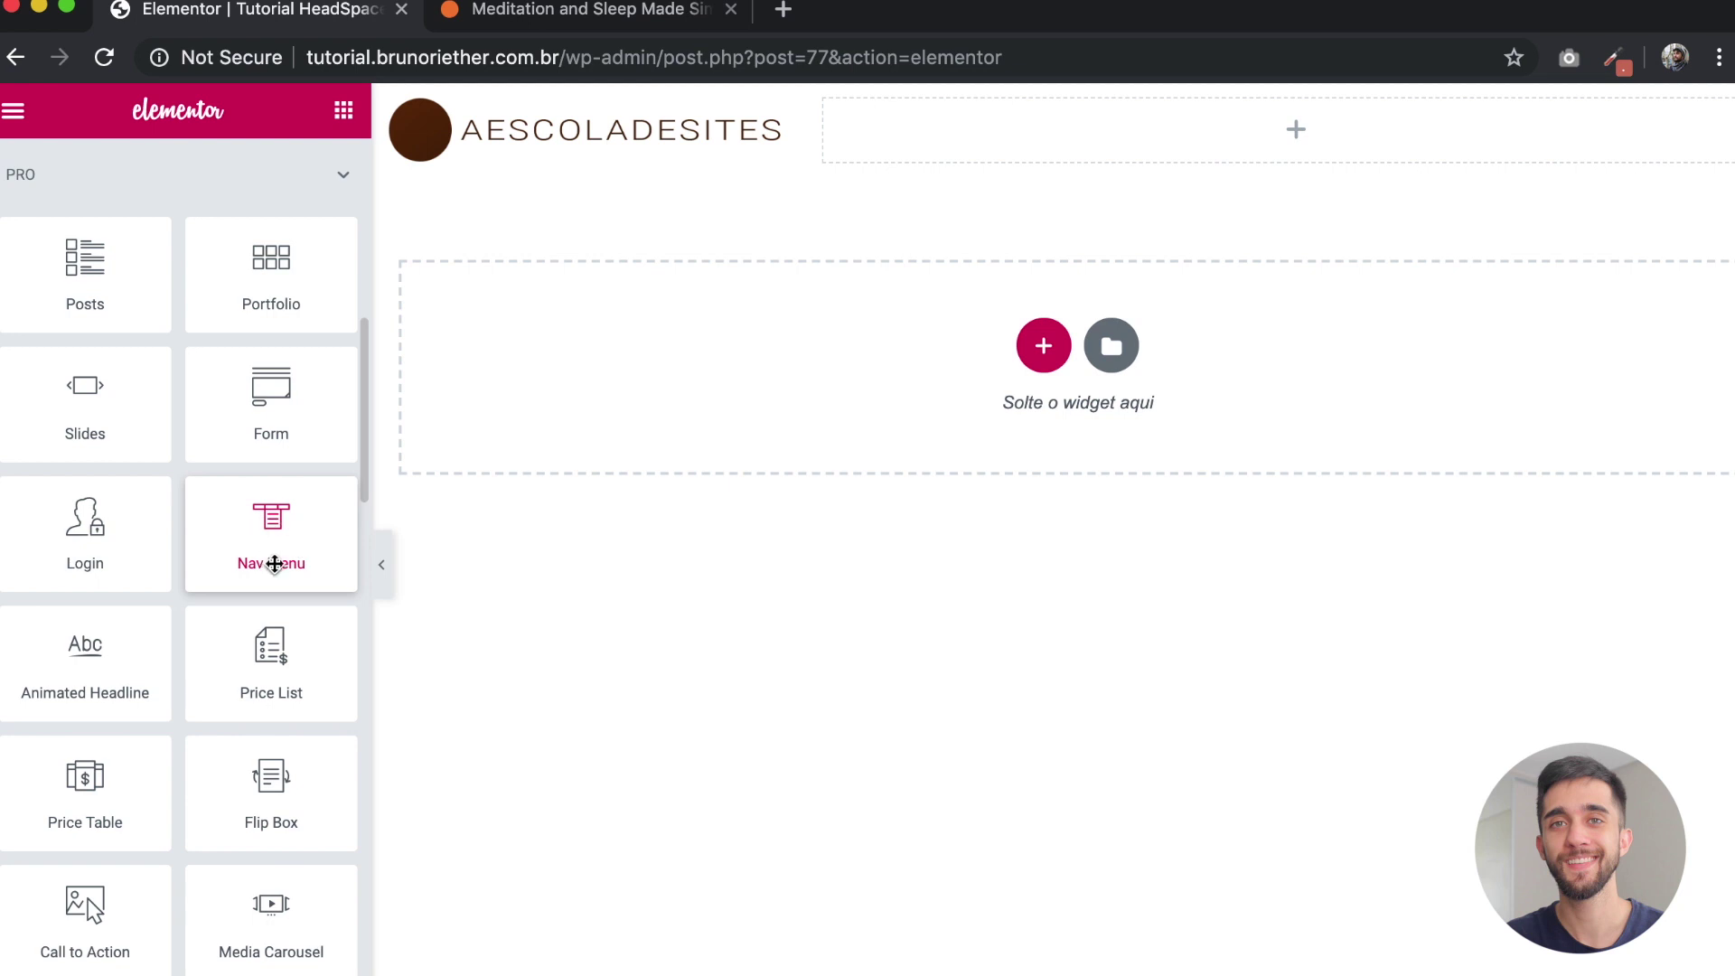
drag(276, 562, 979, 143)
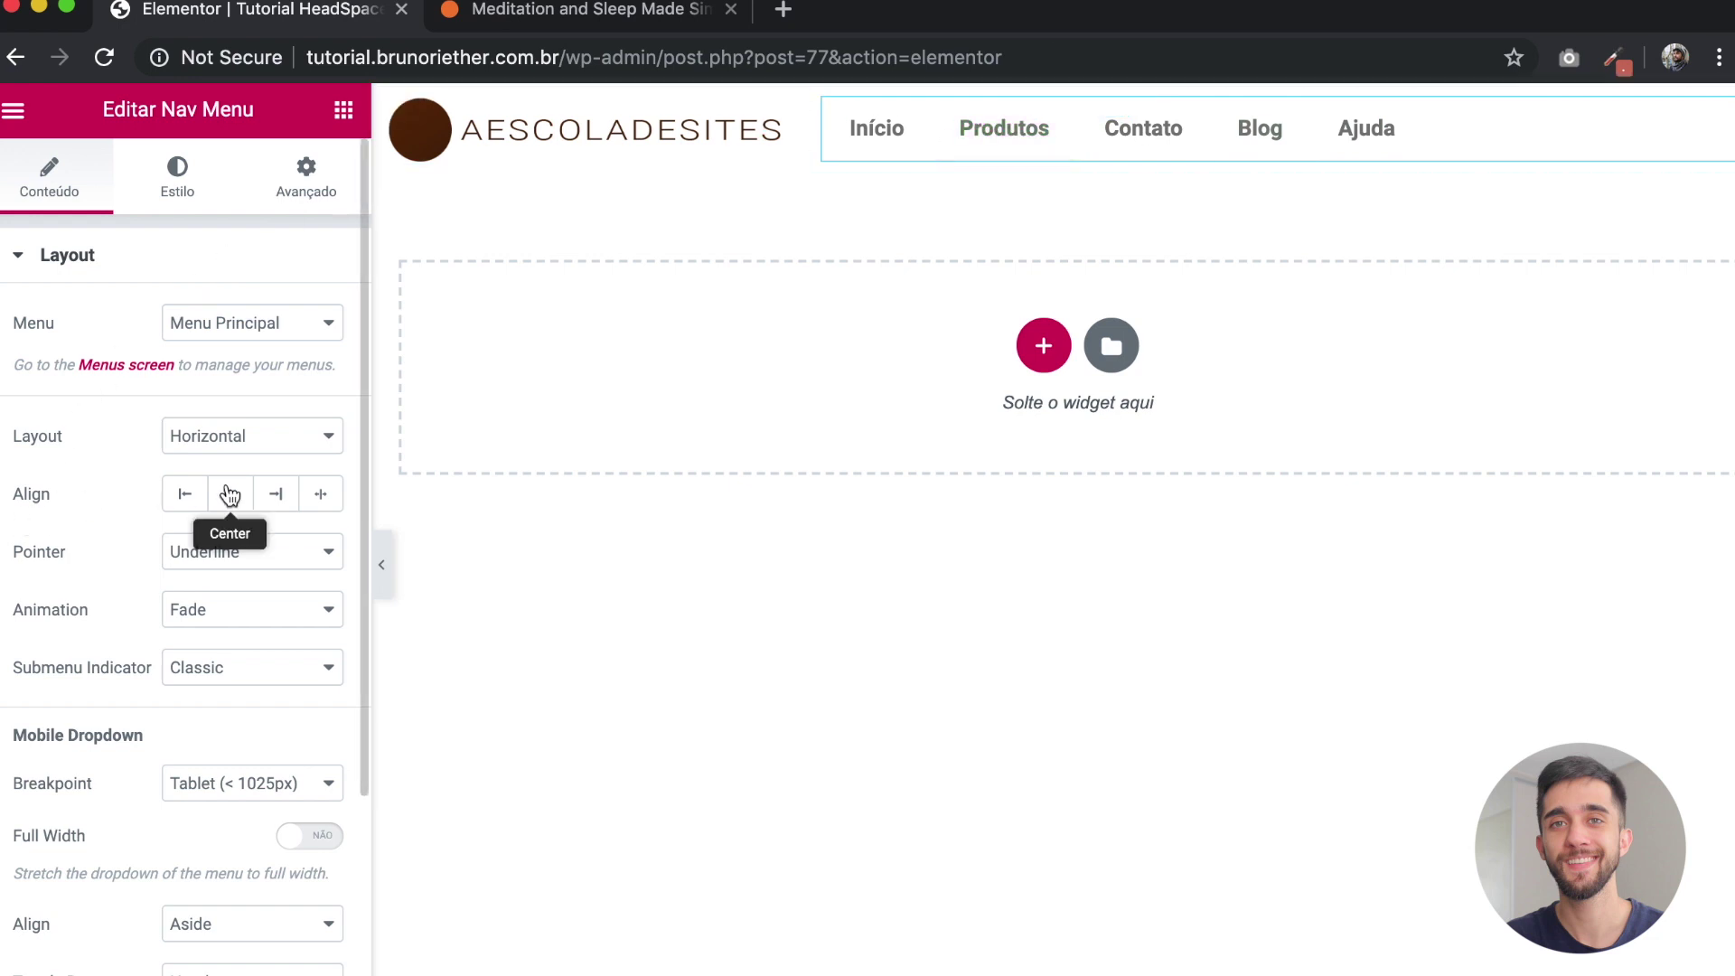
Step: Align the navigation menu to the right and set its pointer to None
click(276, 494)
click(251, 558)
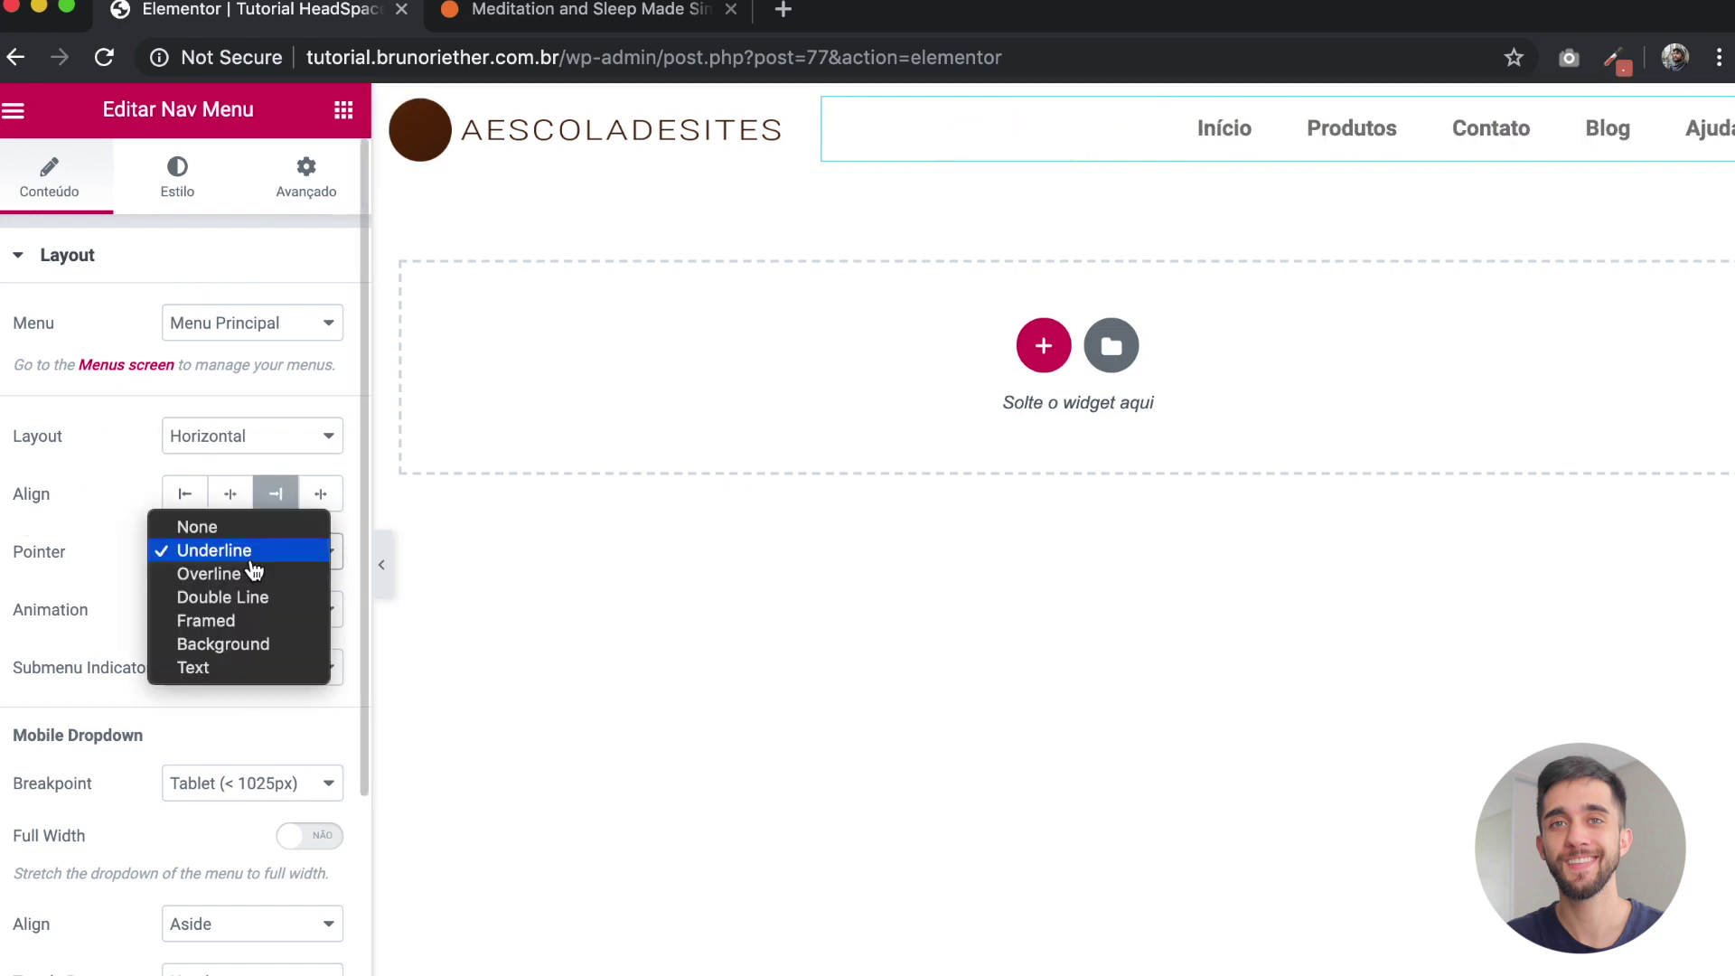
click(214, 527)
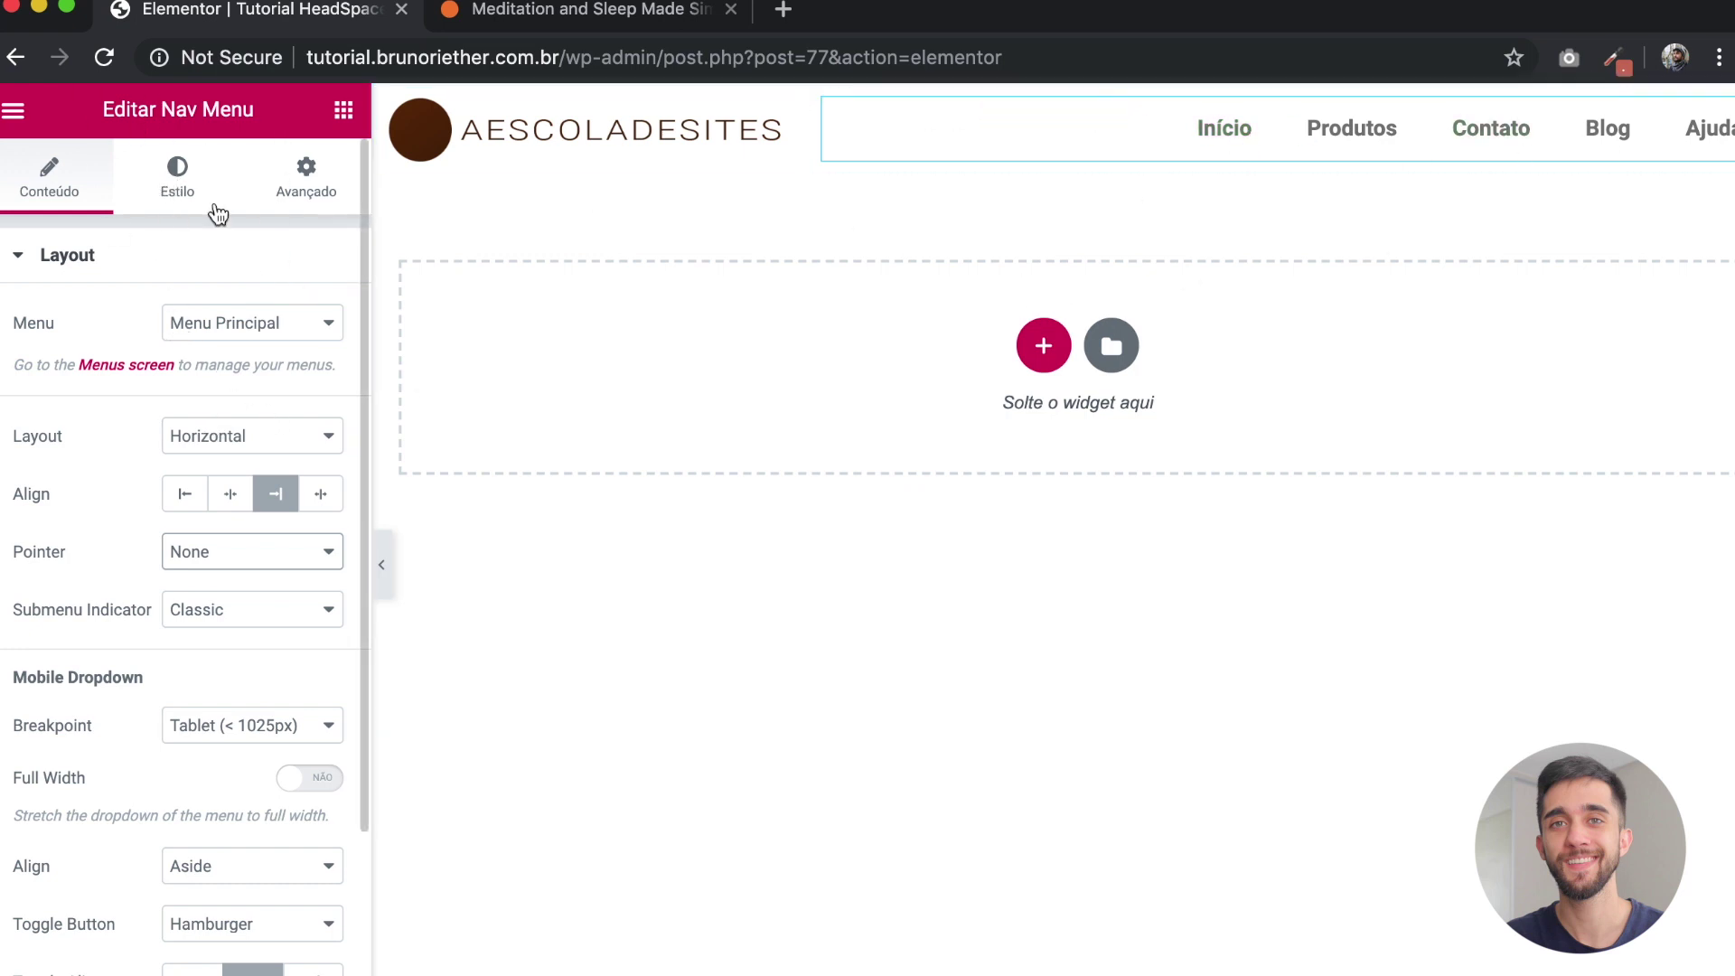
Step: Set the main menu's normal text color to #556275
click(170, 193)
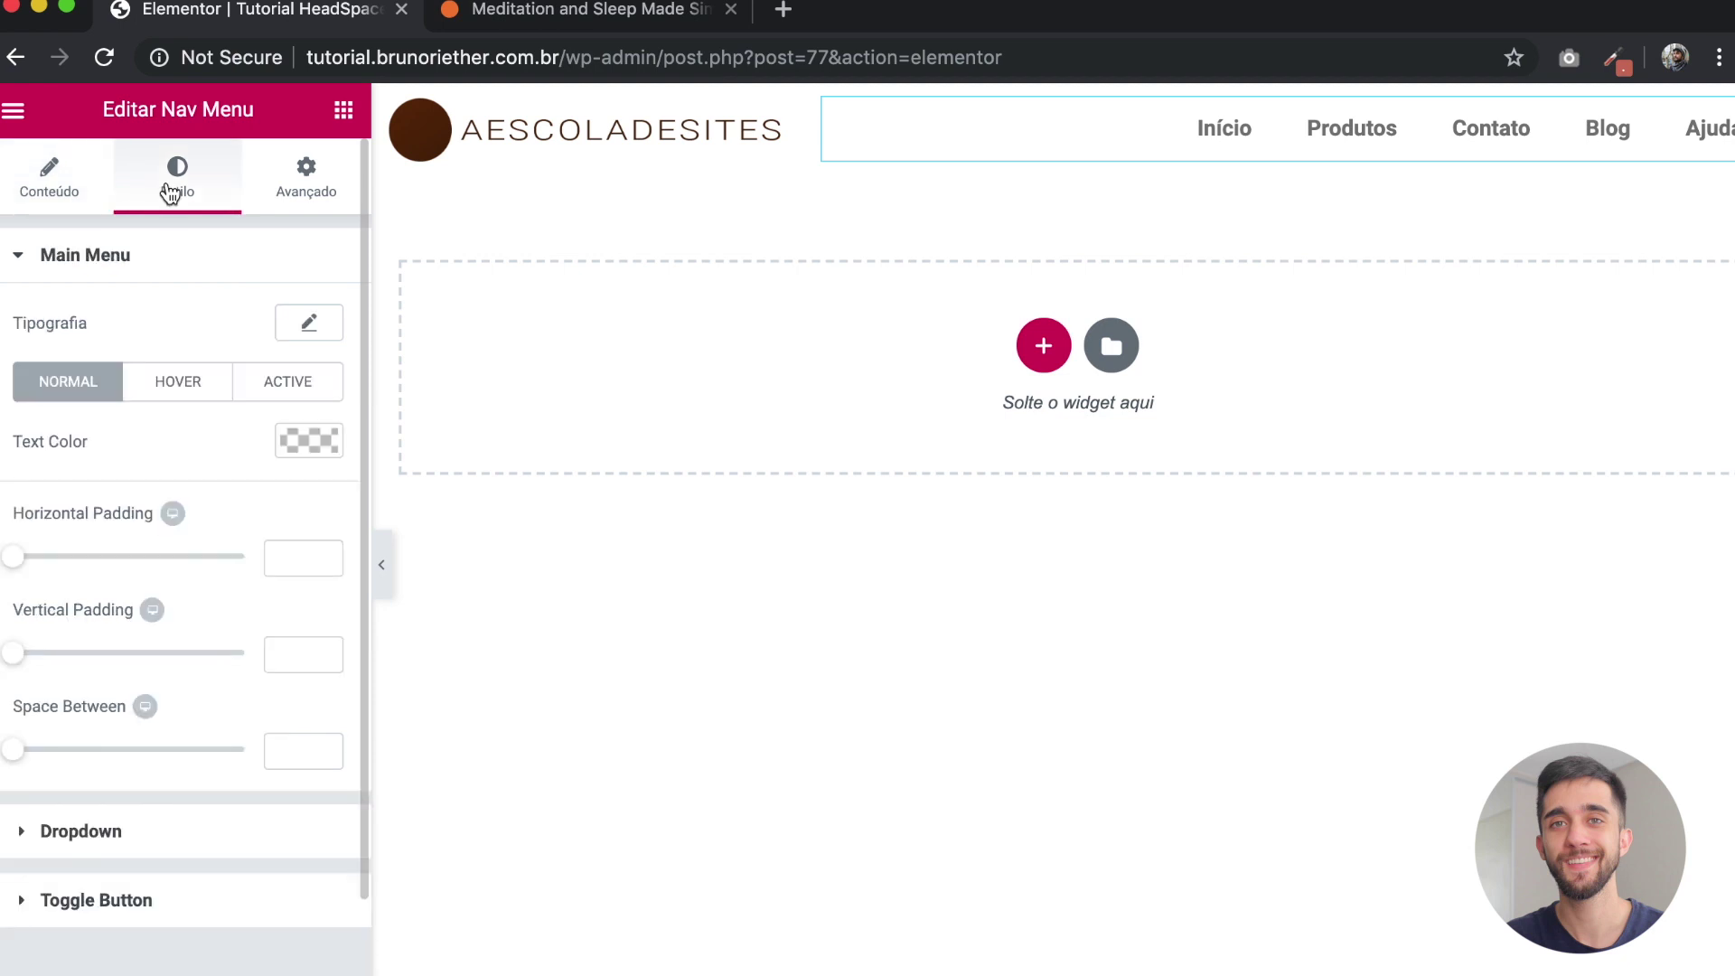
click(309, 440)
click(42, 444)
text(#556275)
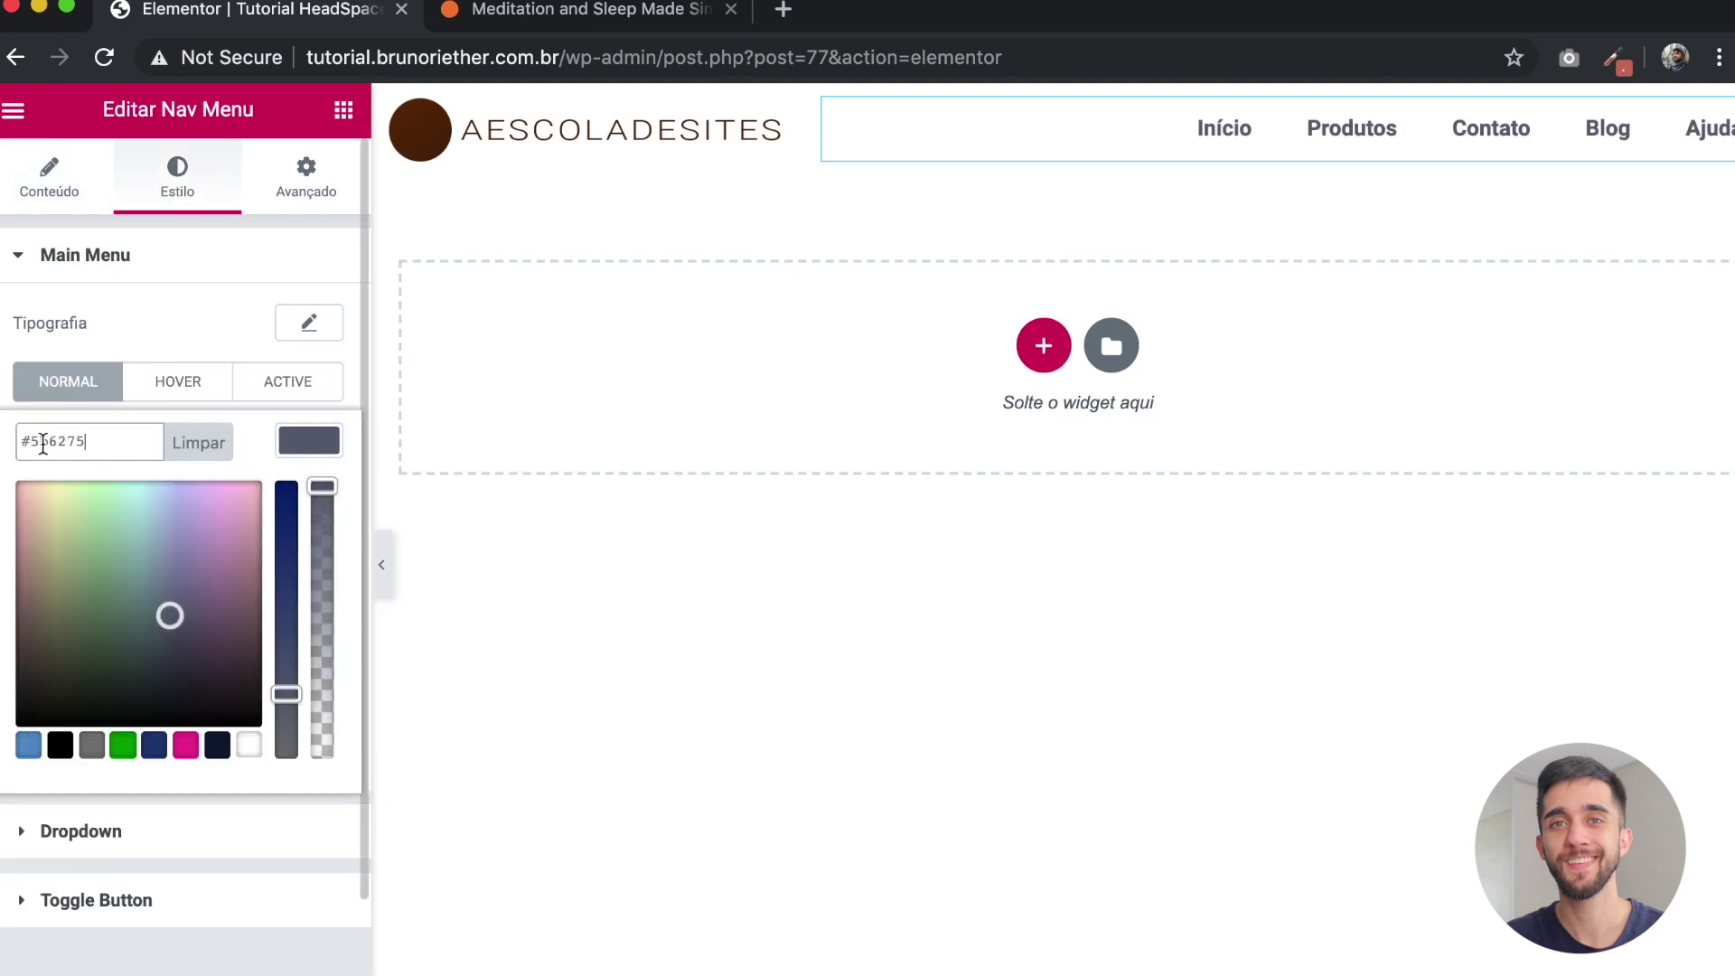
click(333, 439)
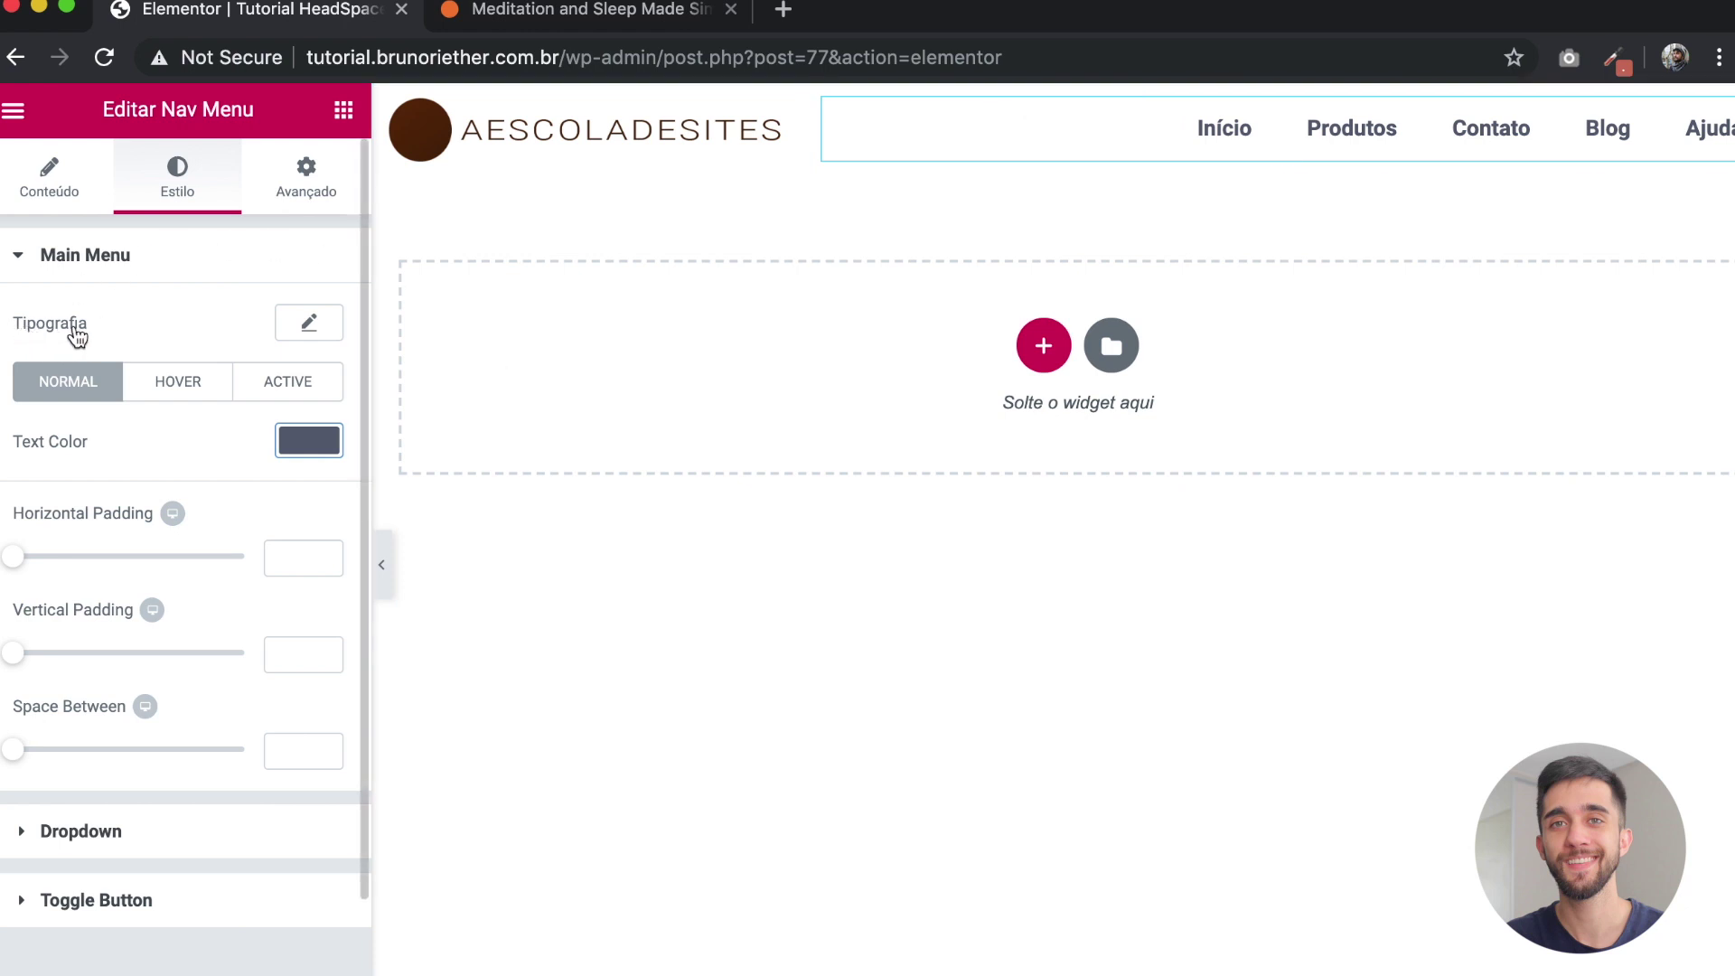
Step: Set the main menu's typography to uppercase (Maiúsculas) with a font weight of 400
click(313, 327)
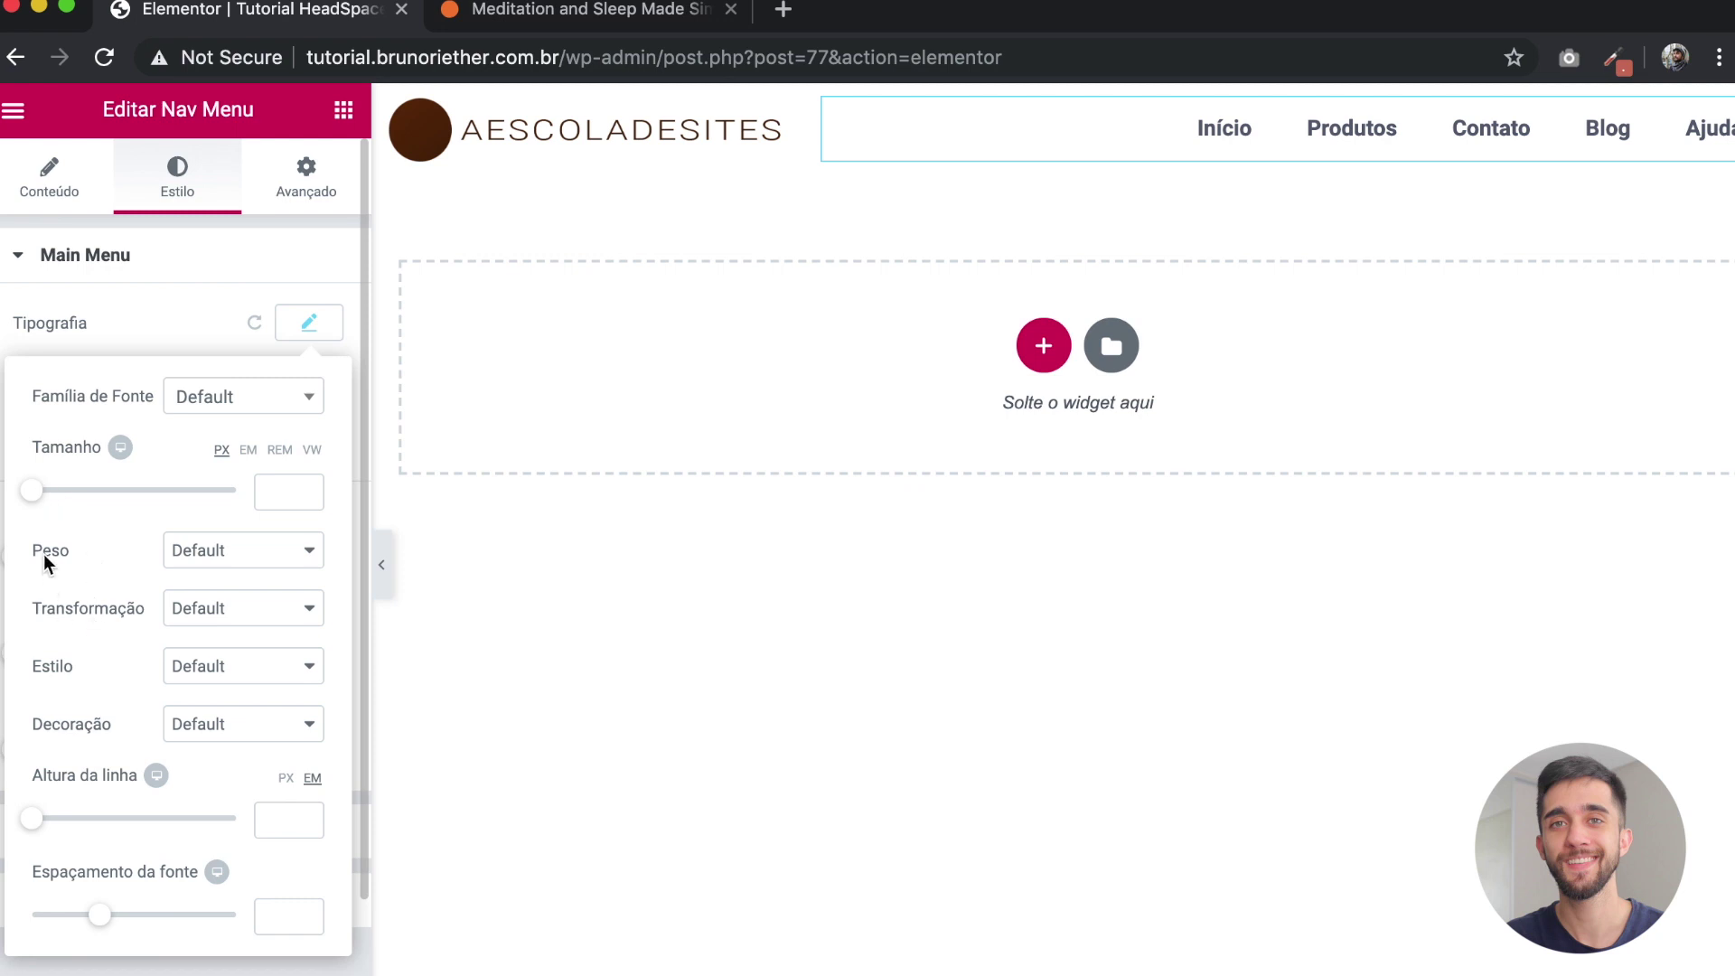
click(207, 614)
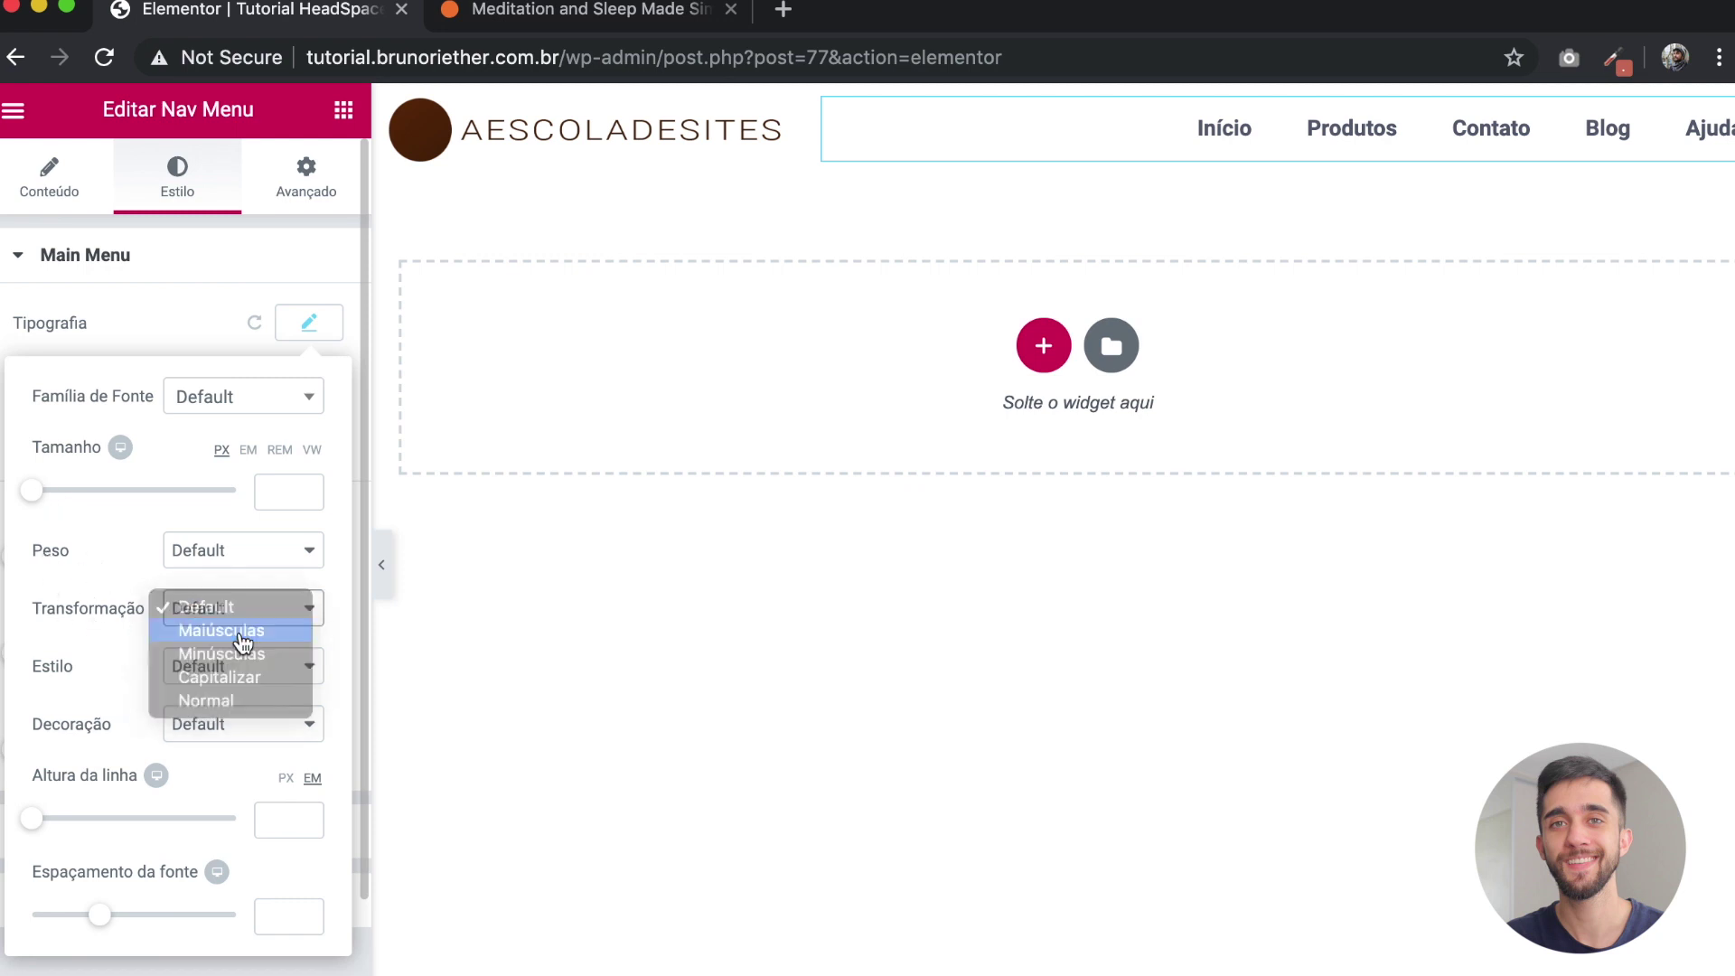
click(240, 638)
click(230, 550)
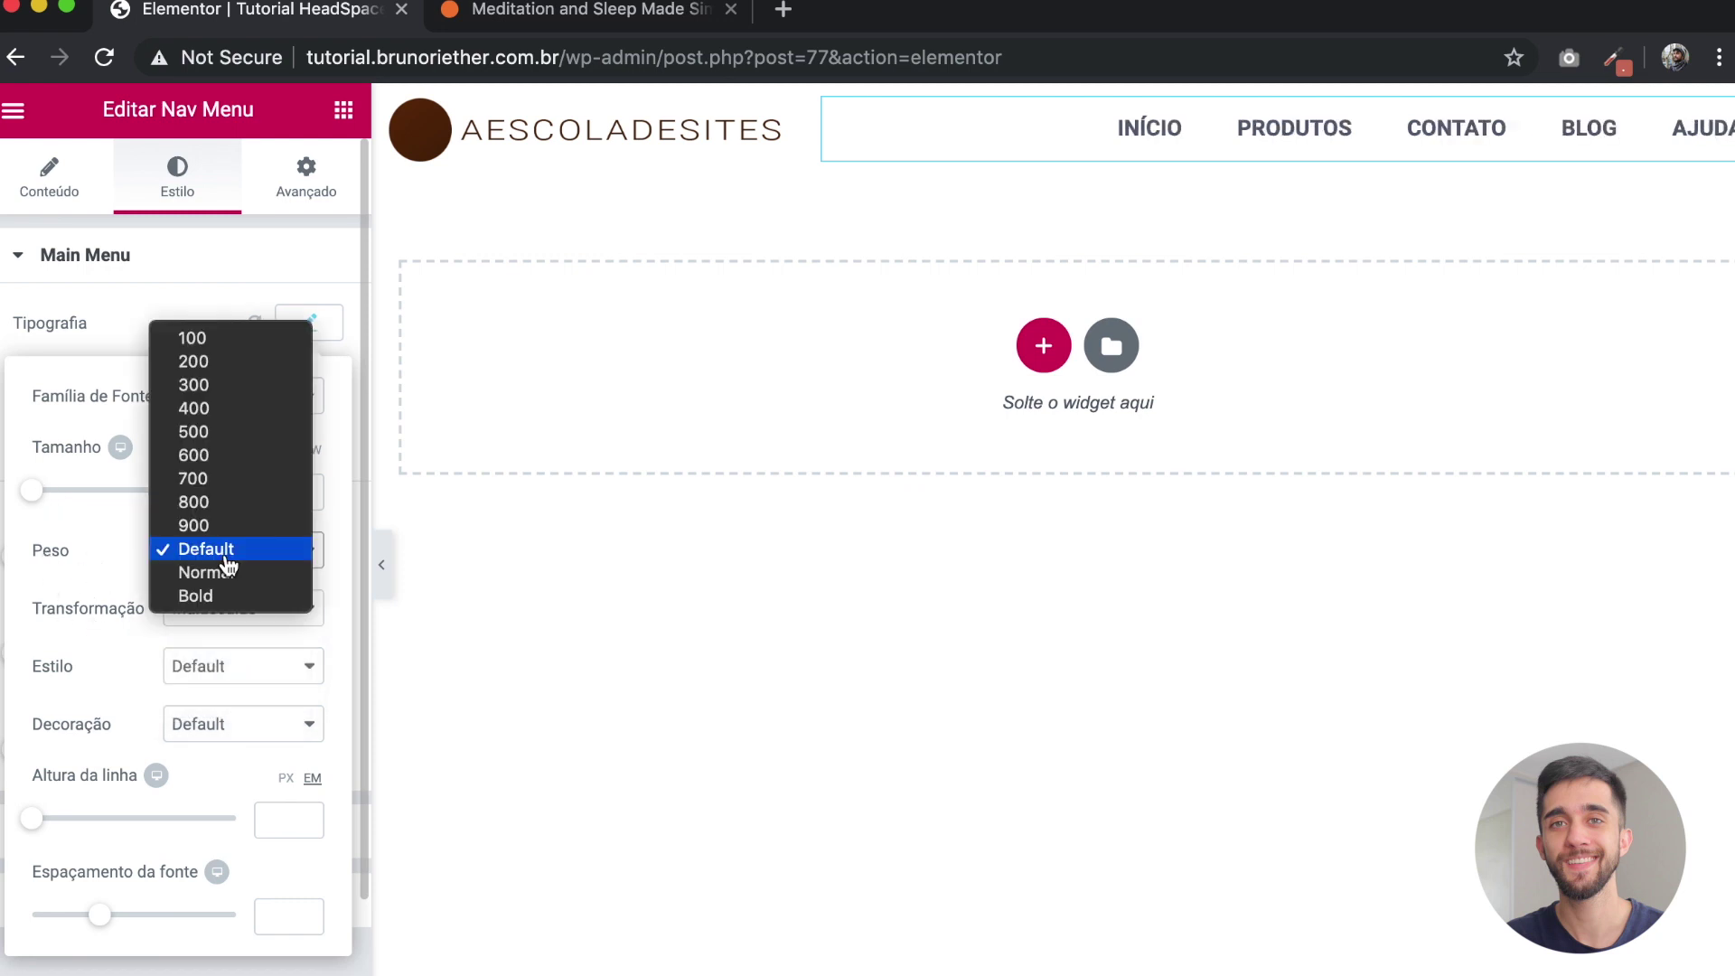
click(220, 386)
key(Down)
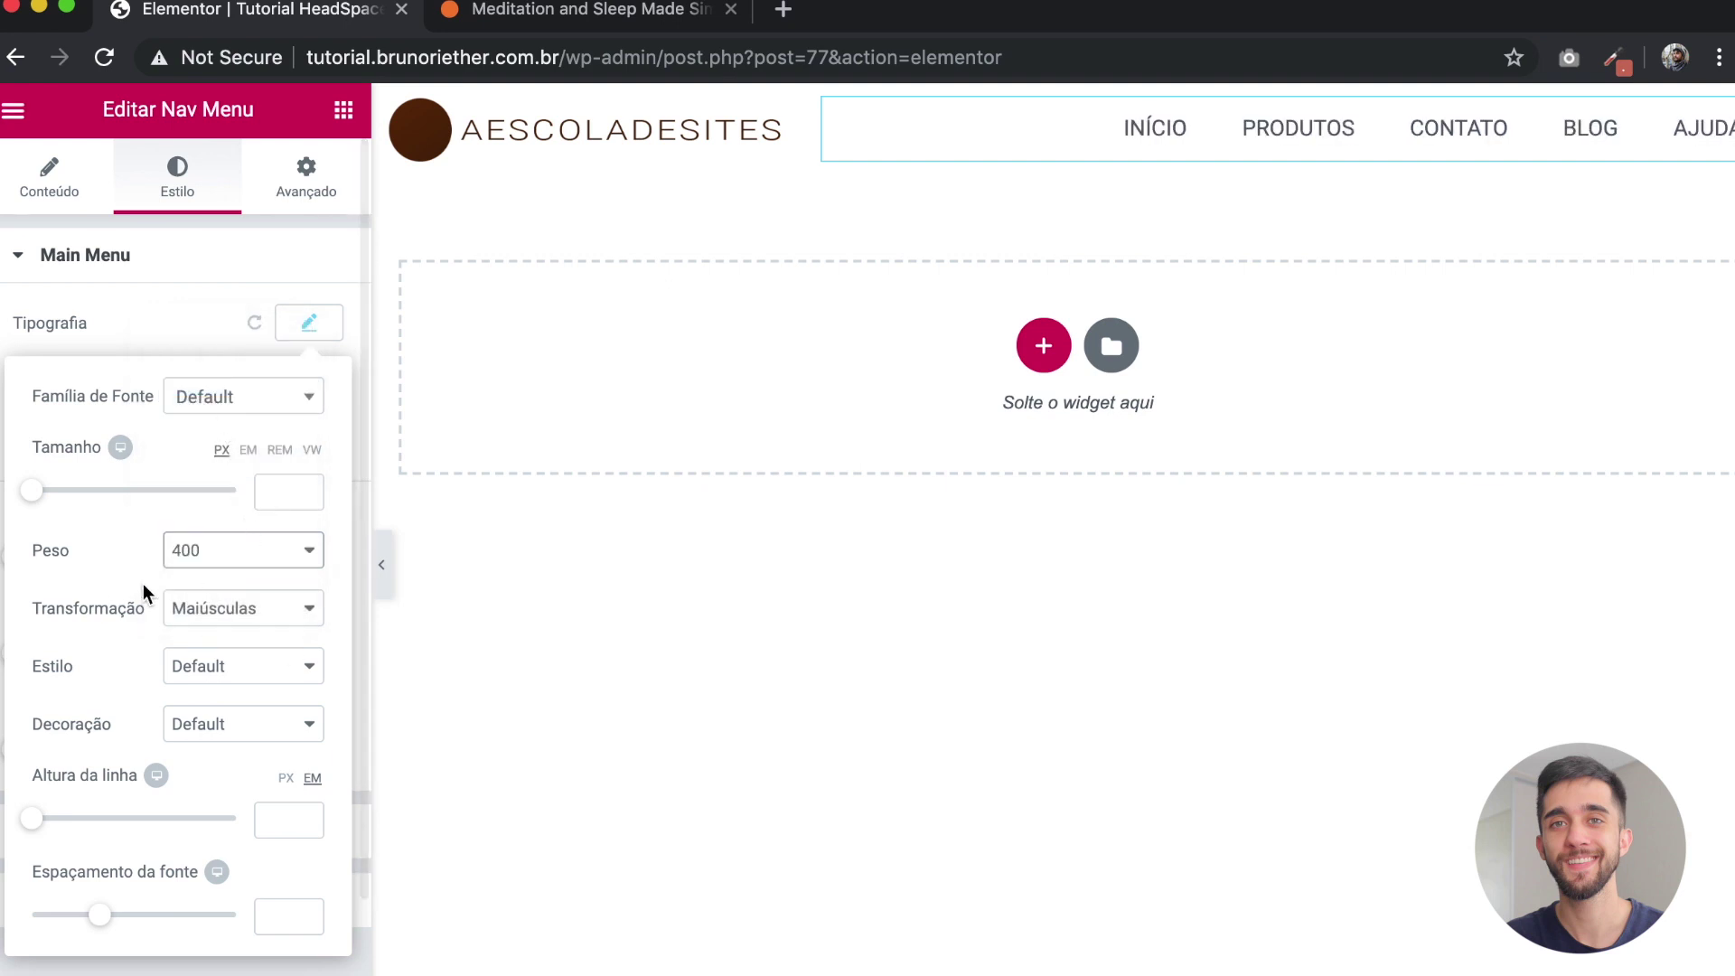
Step: Set the main menu's font size to 14 px and its letter spacing to 1
drag(35, 502, 49, 503)
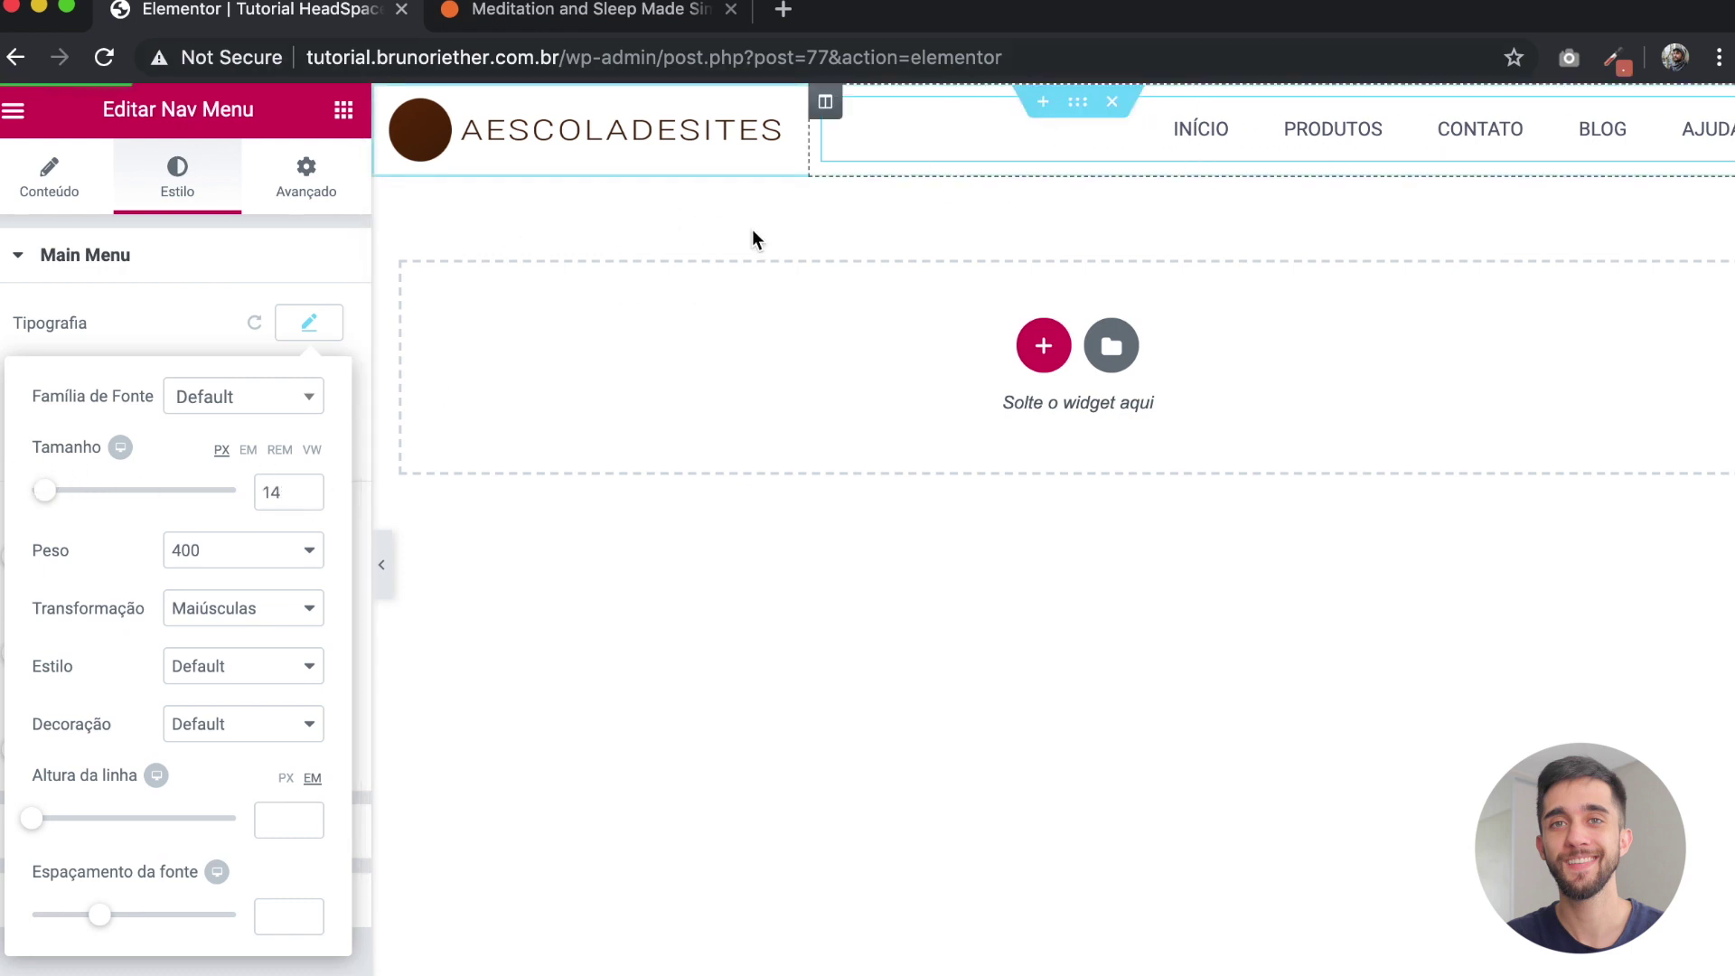
click(275, 915)
text(1)
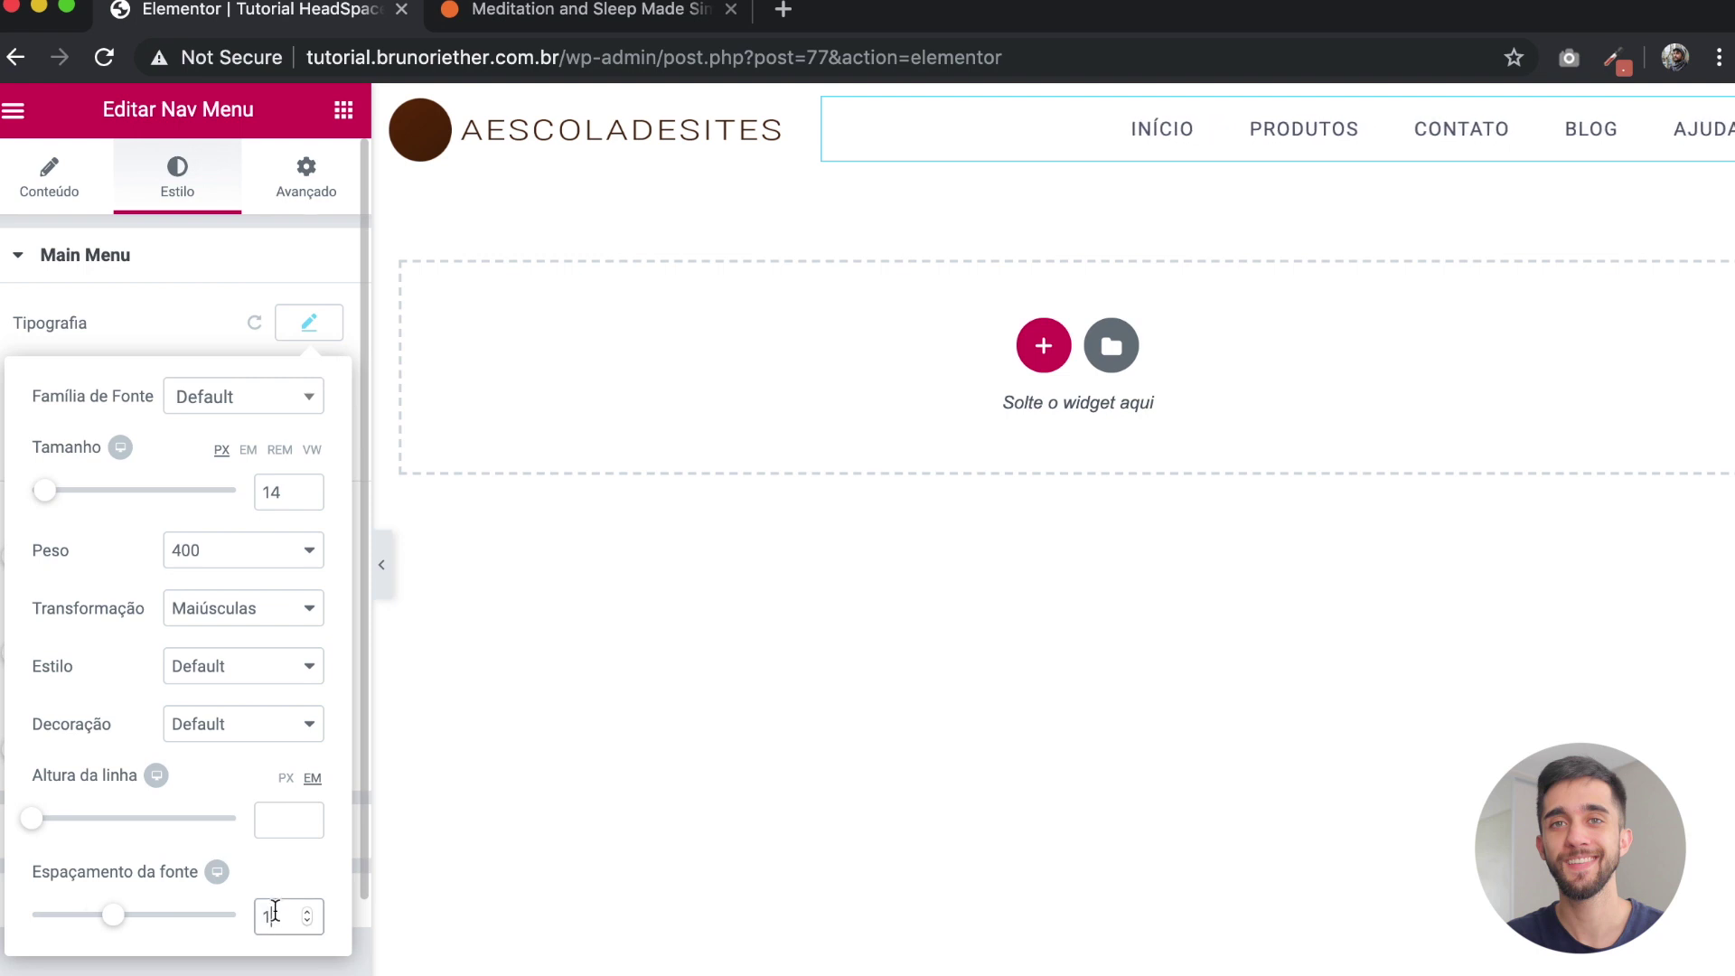
click(302, 316)
drag(20, 567, 97, 558)
double_click(271, 557)
key(BackSpace)
Step: Set the space between the main menu items to 4
drag(27, 759, 25, 766)
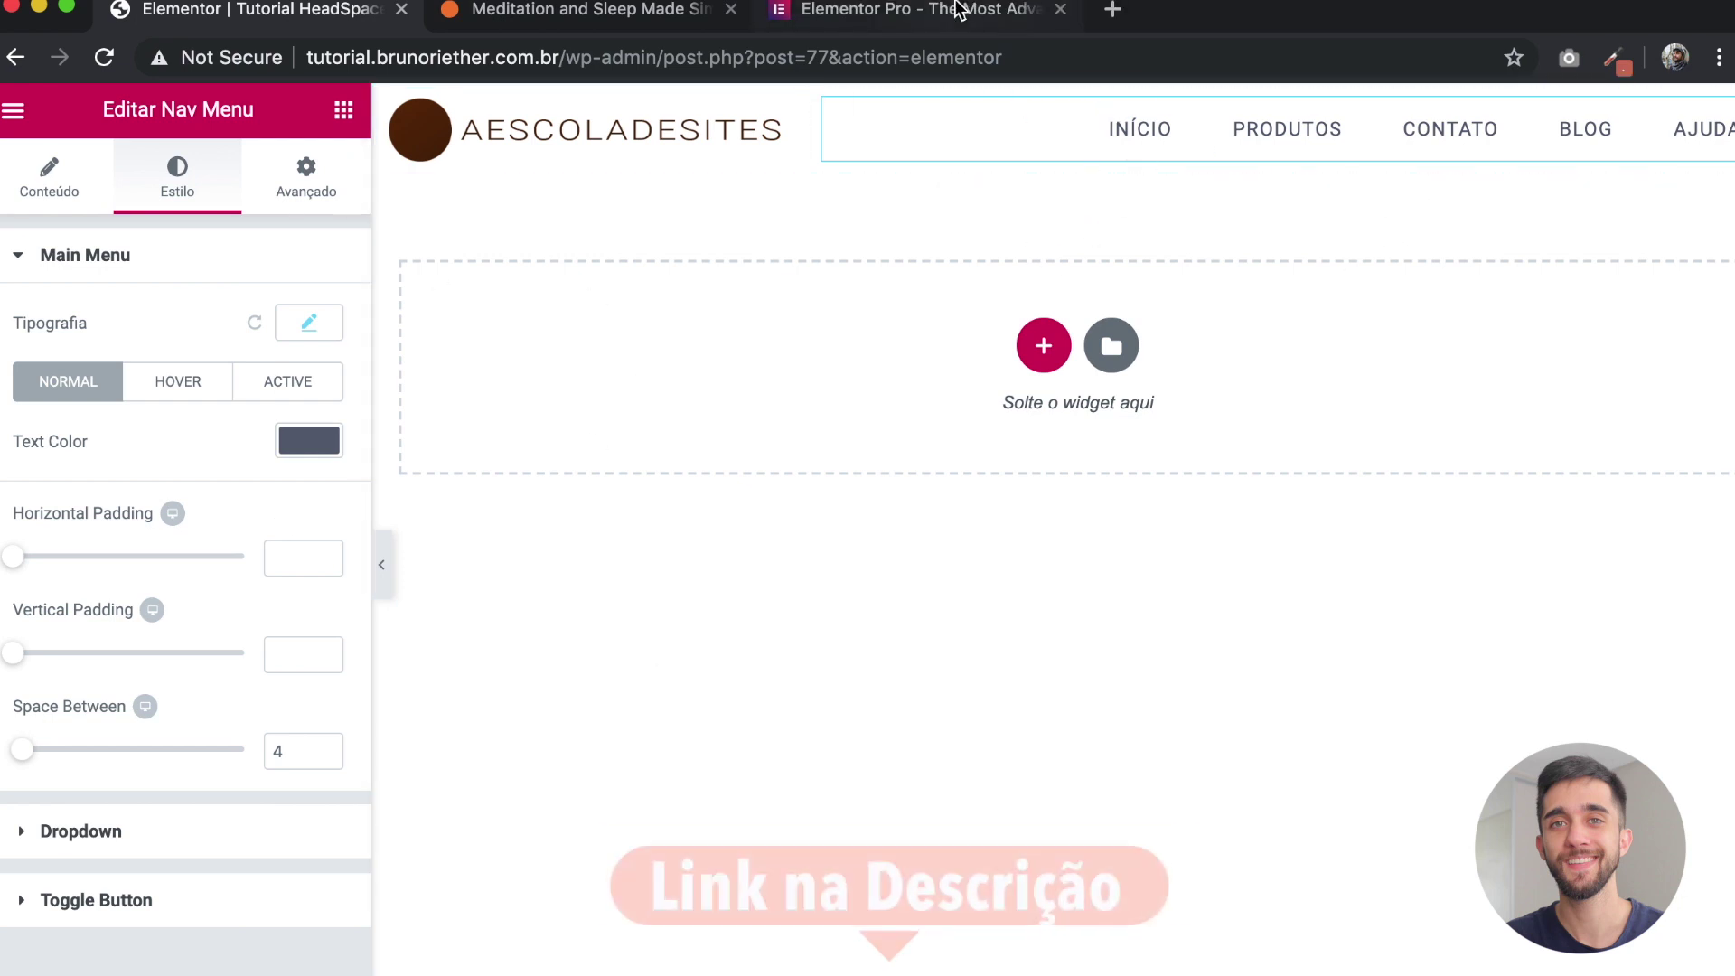
Step: Examine the Elementor Pro Personal, Plus and Expert plans, comparing their yearly prices, site limits and included features
click(956, 11)
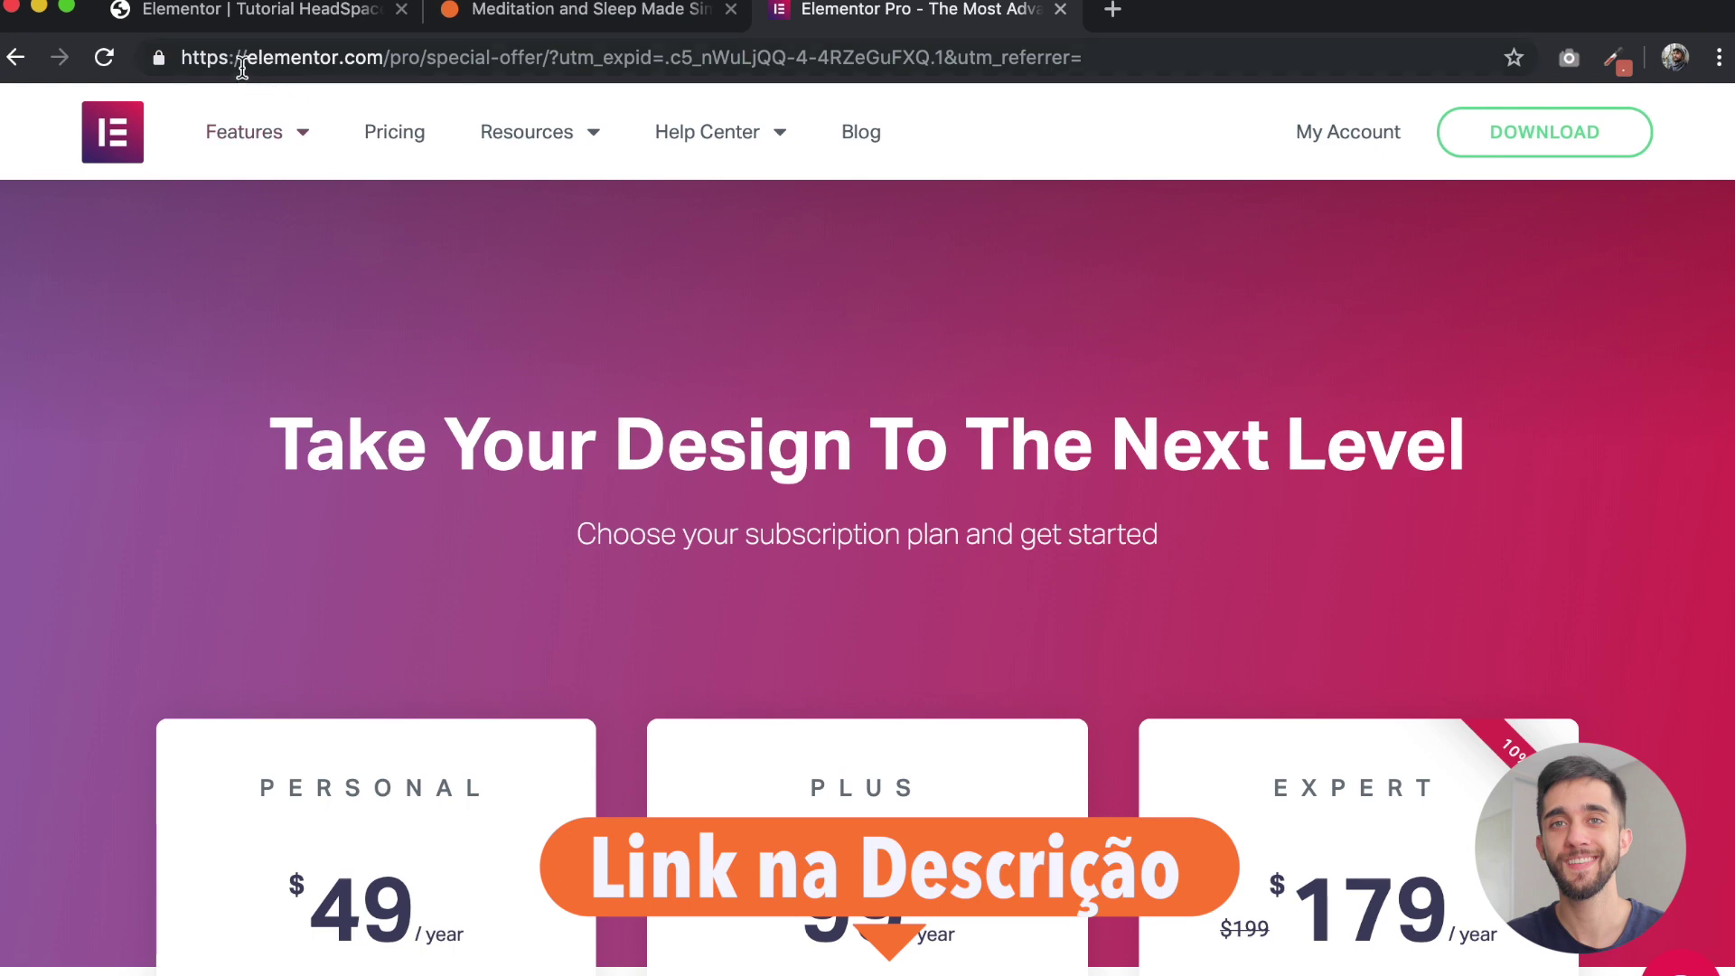
scroll(274, 545, down, 5)
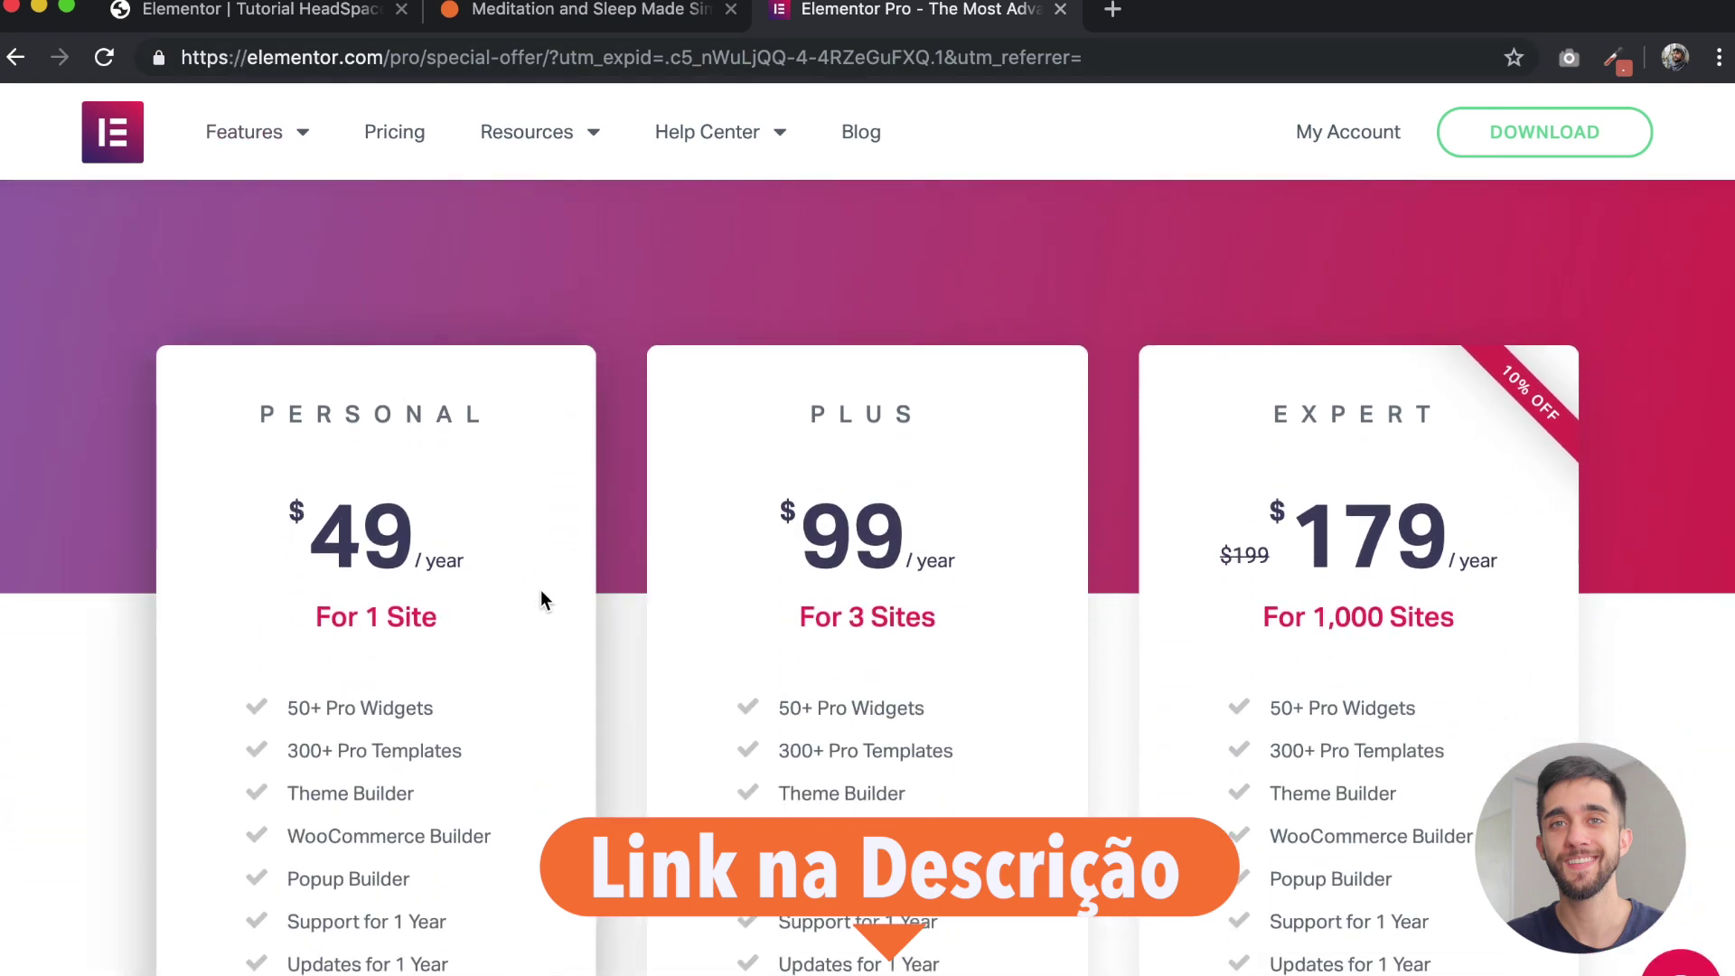
scroll(540, 589, down, 2)
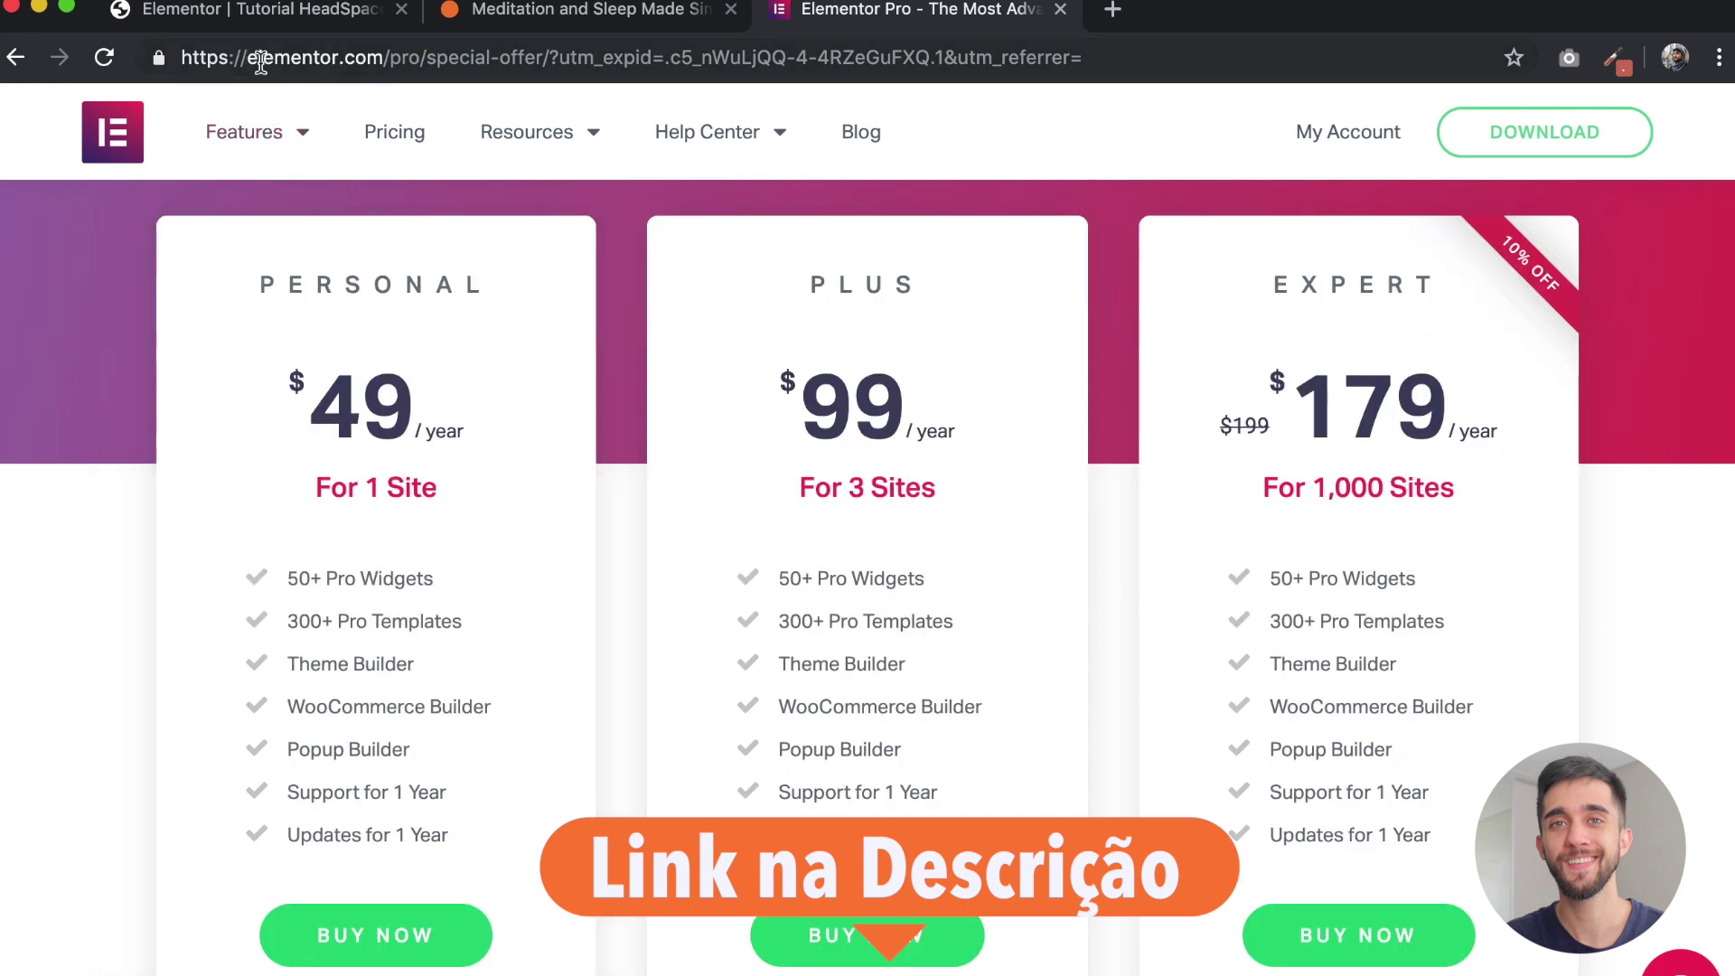
scroll(528, 497, down, 1)
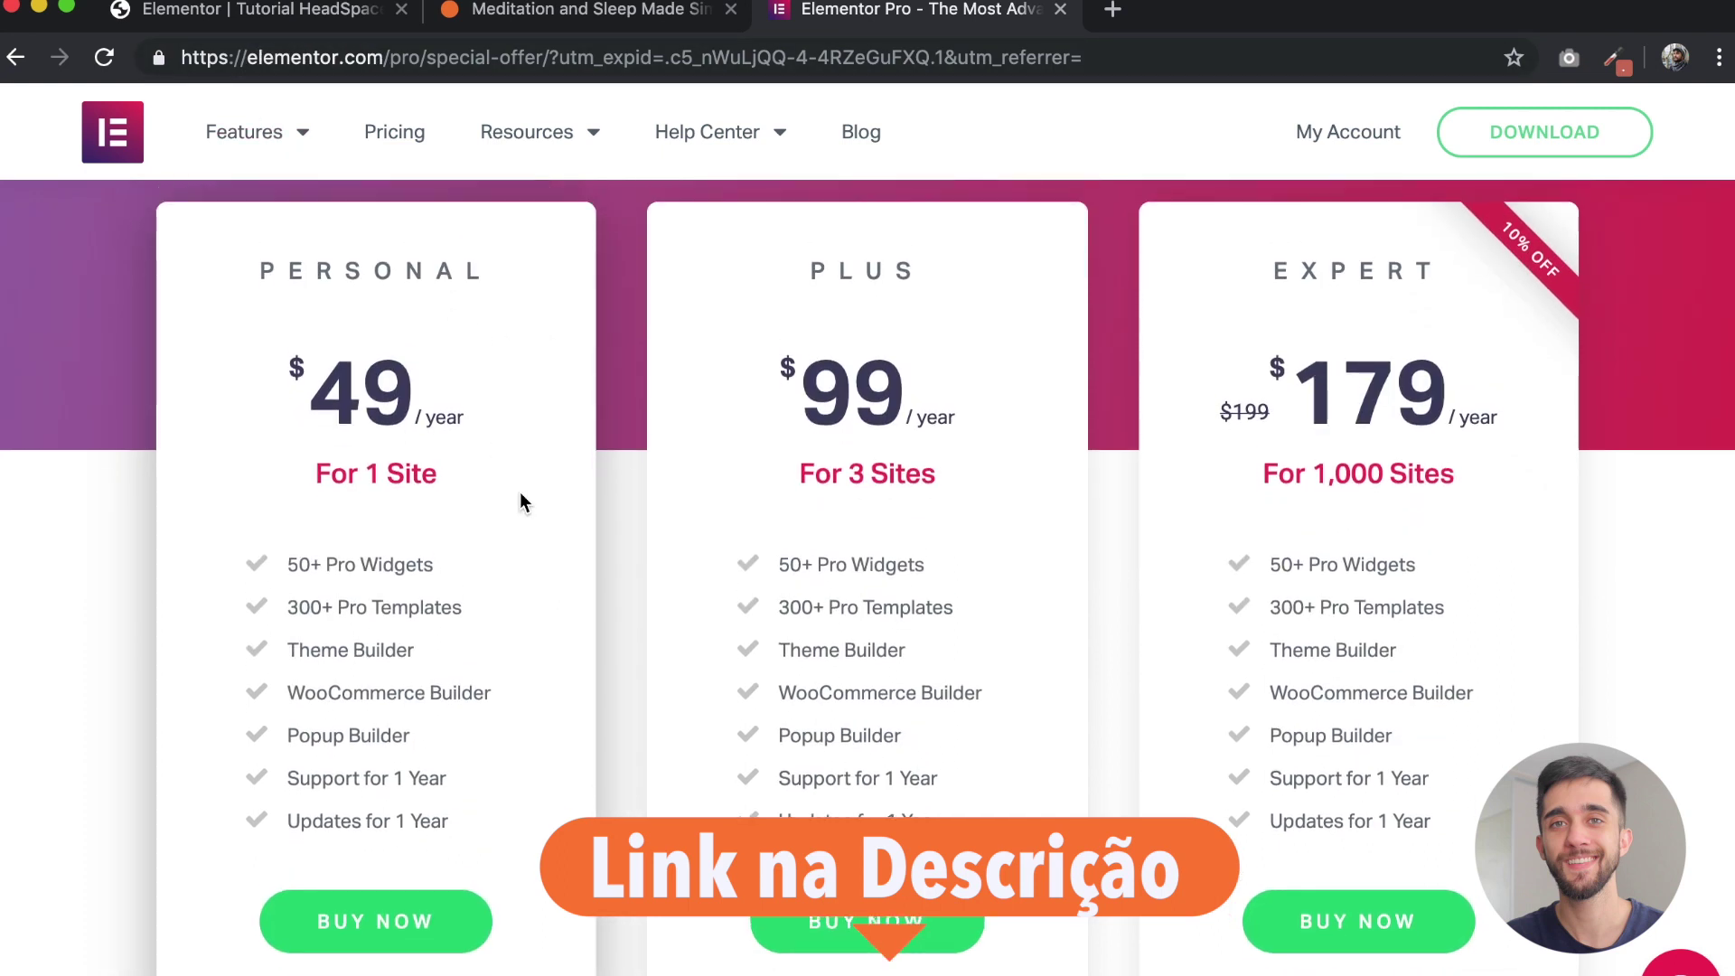
scroll(533, 462, up, 1)
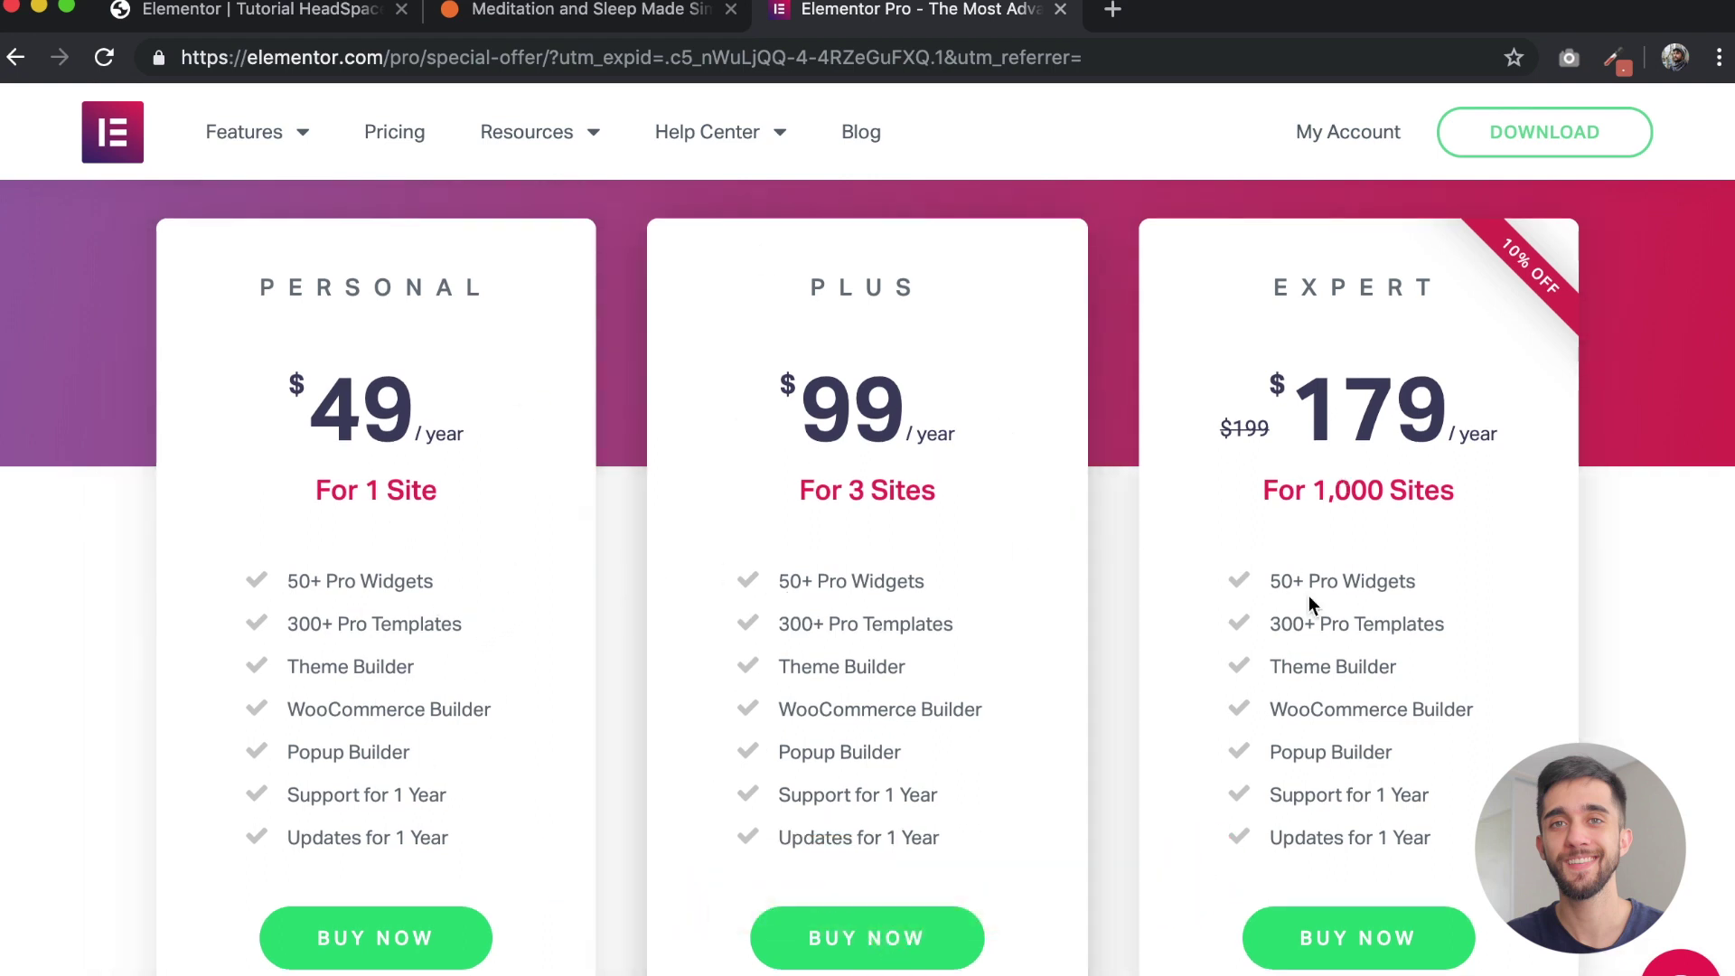
scroll(1308, 606, down, 3)
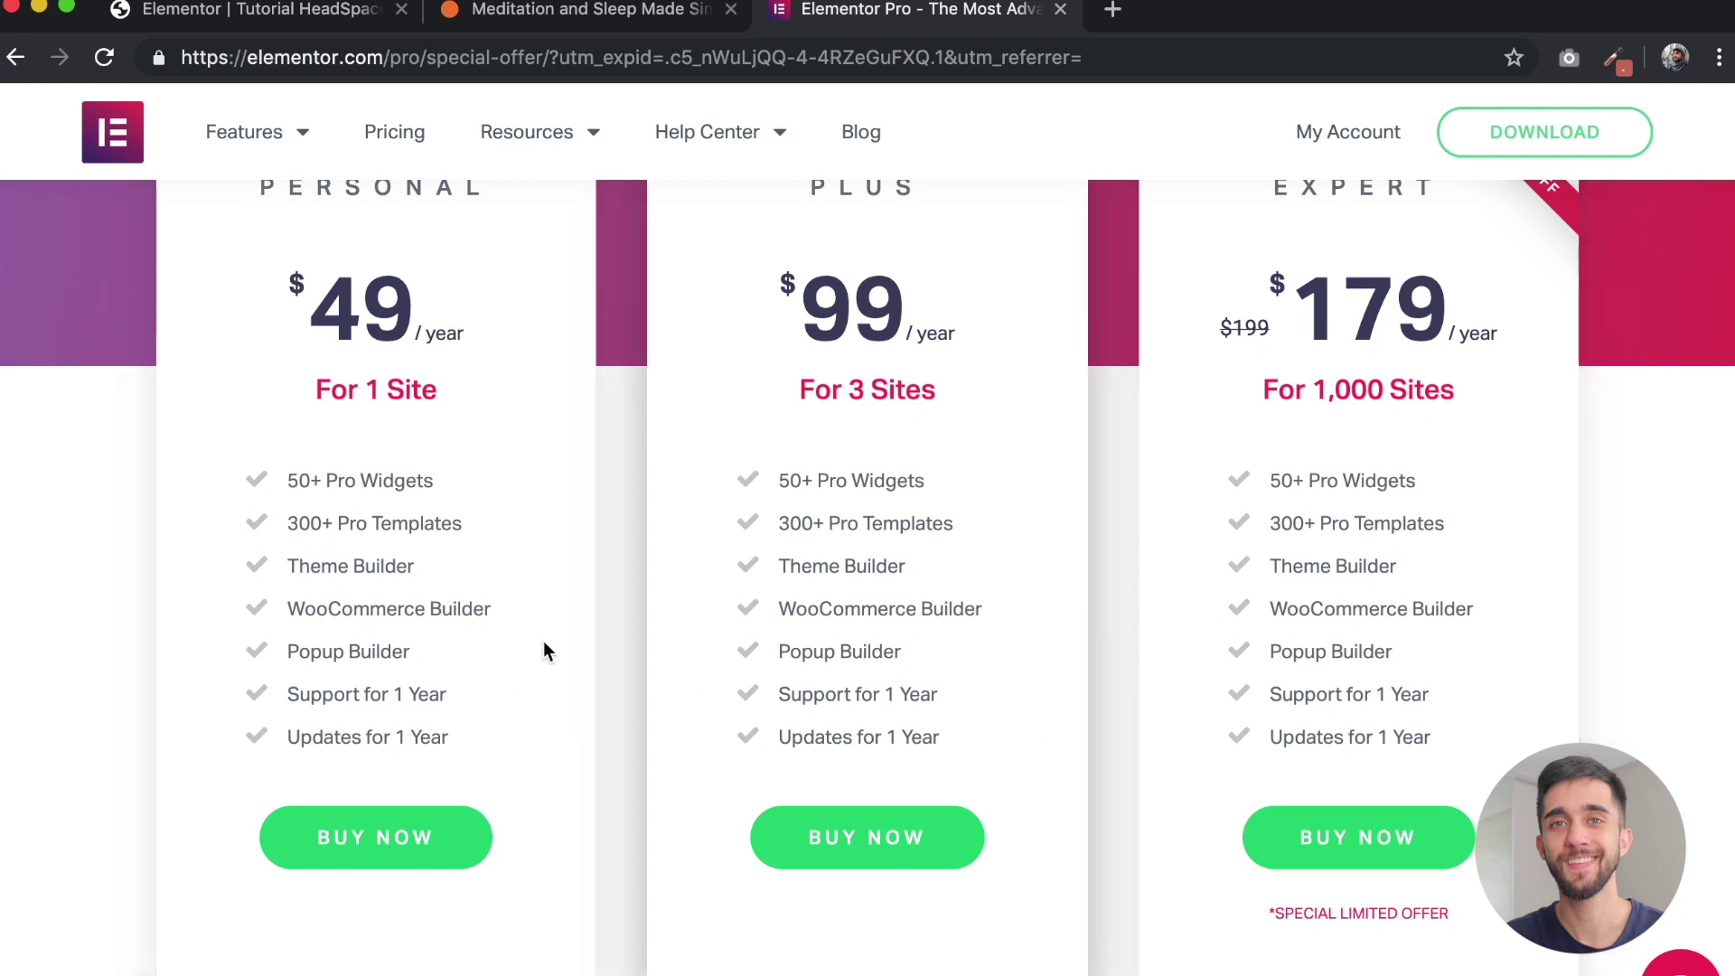
scroll(478, 594, up, 3)
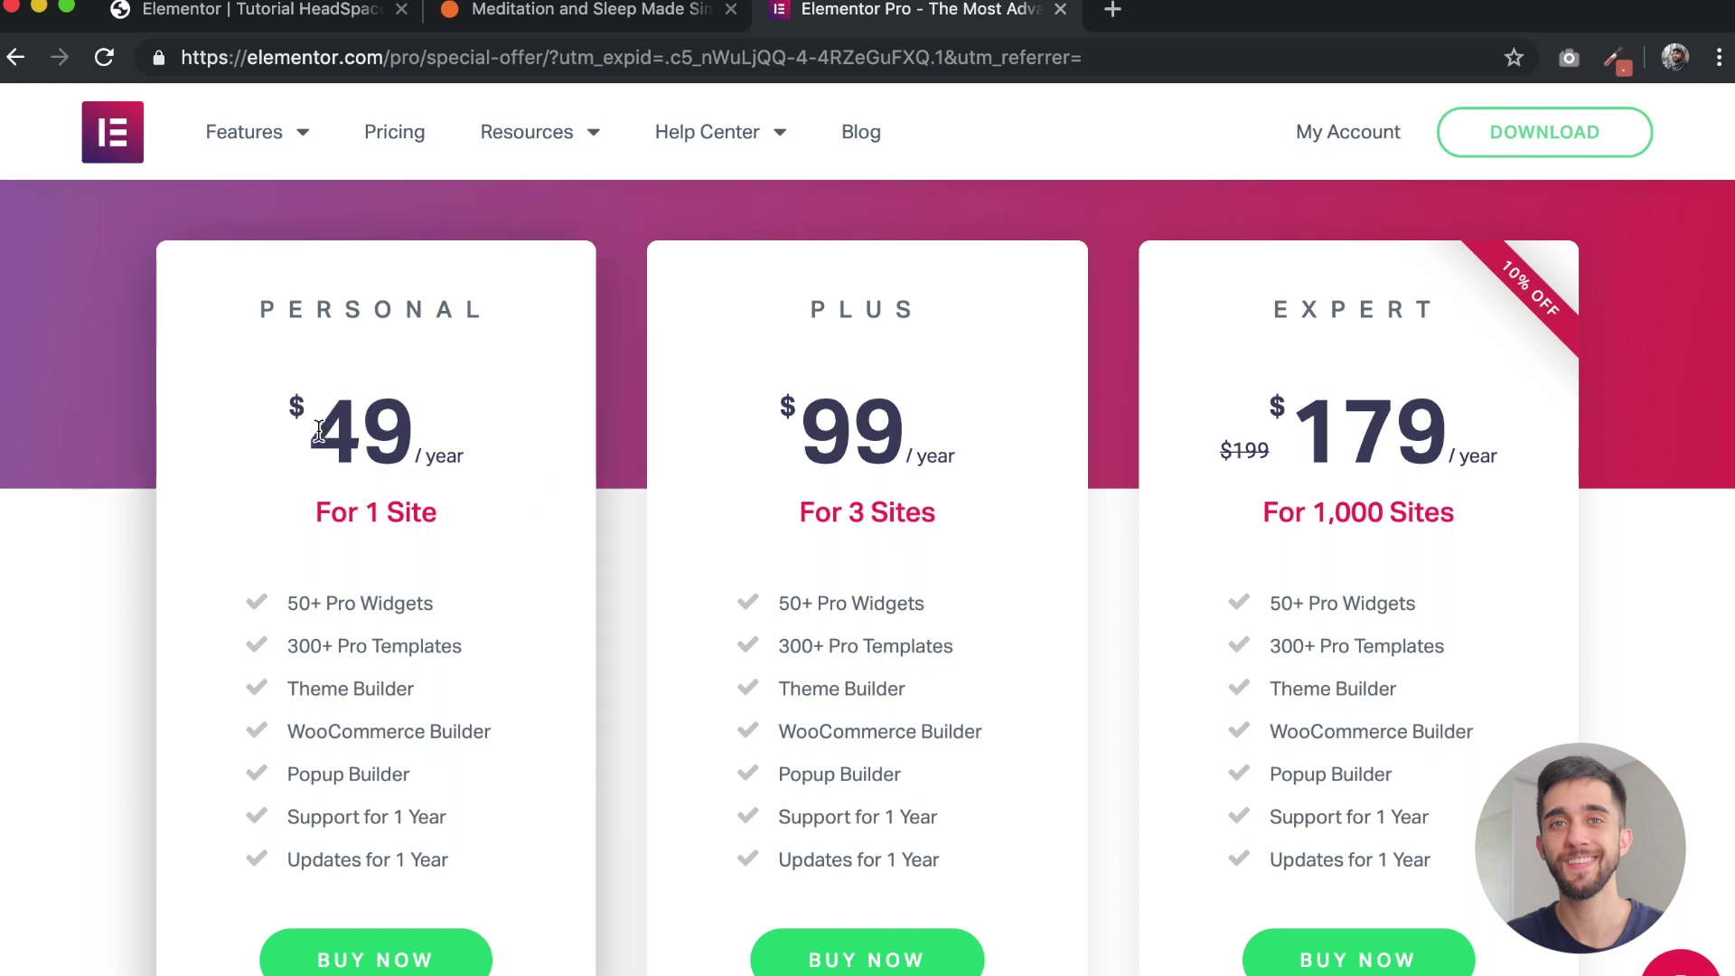
drag(313, 432, 402, 436)
click(245, 435)
drag(312, 433, 476, 442)
click(476, 442)
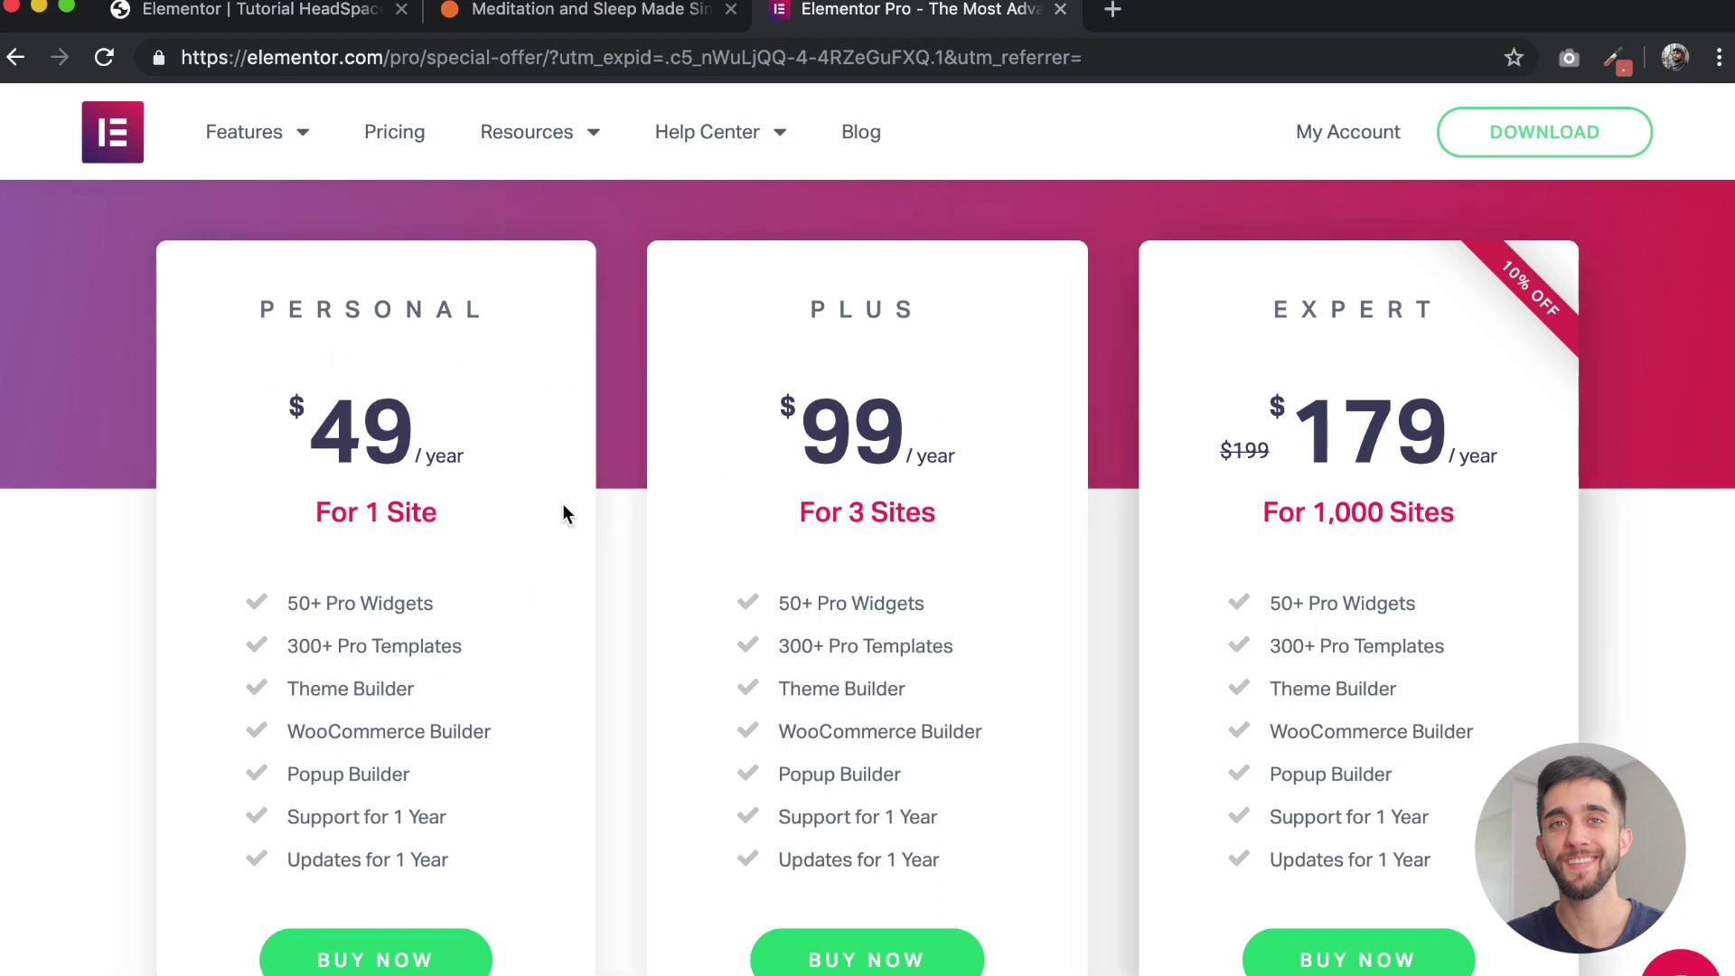
scroll(484, 569, down, 3)
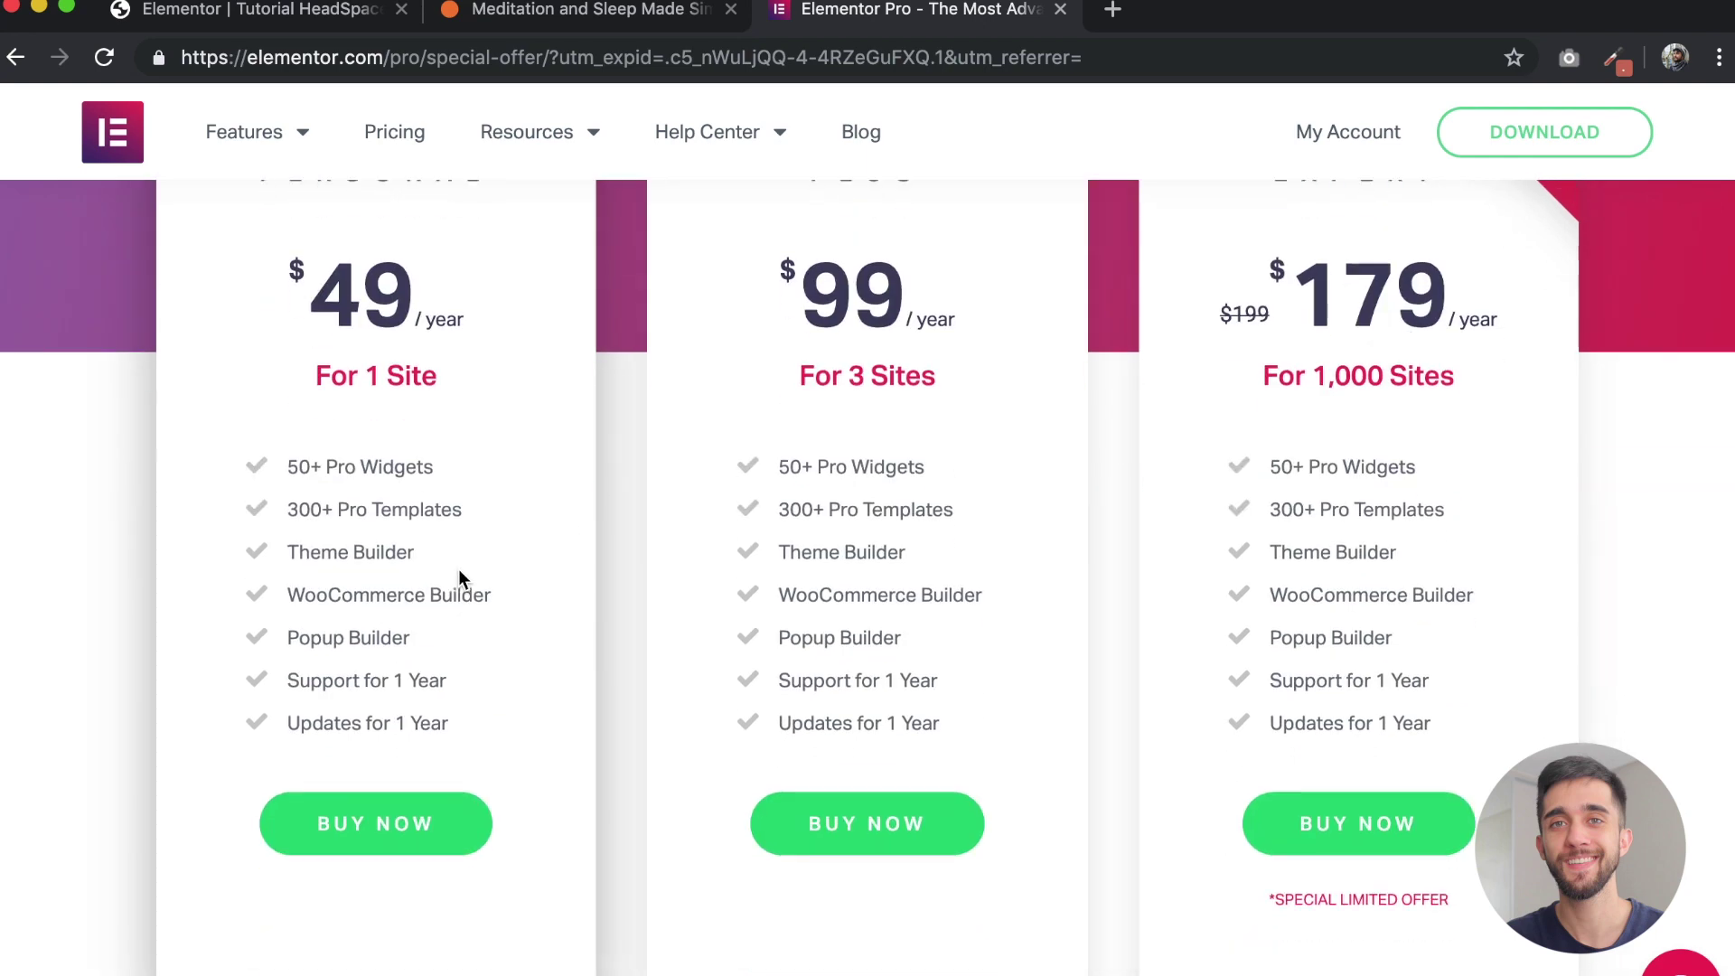
Step: Open the checkout for the Personal plan, review its payment and personal info form, and close the page
click(361, 814)
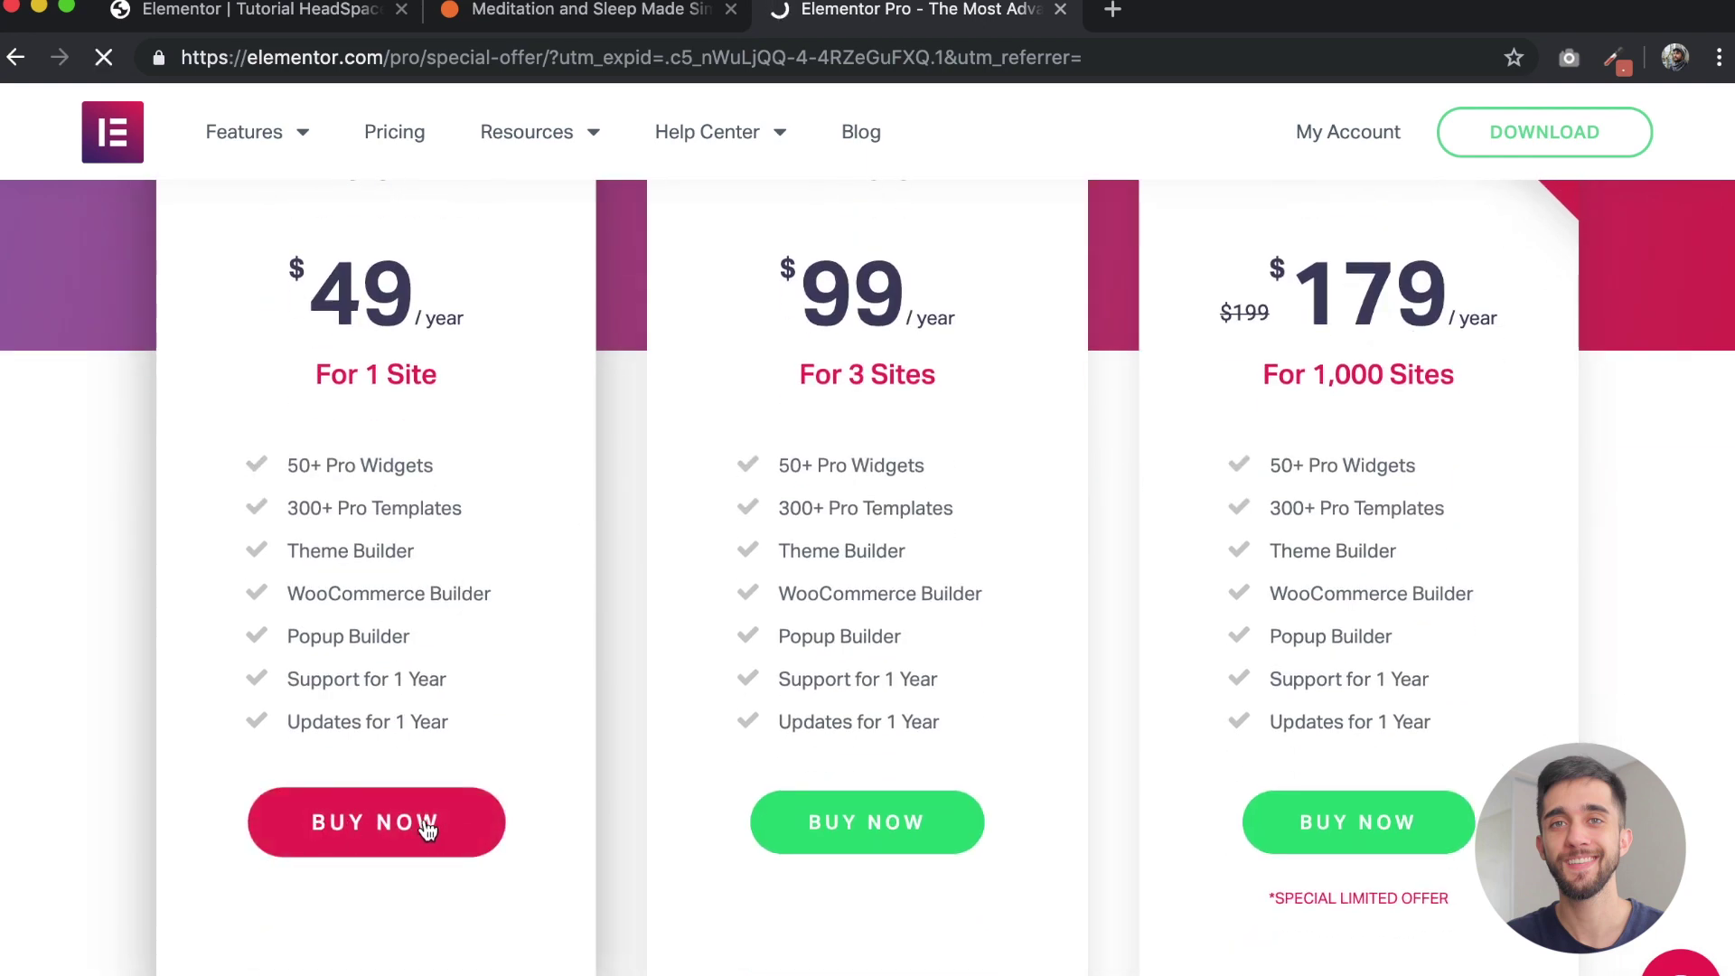
scroll(234, 629, down, 10)
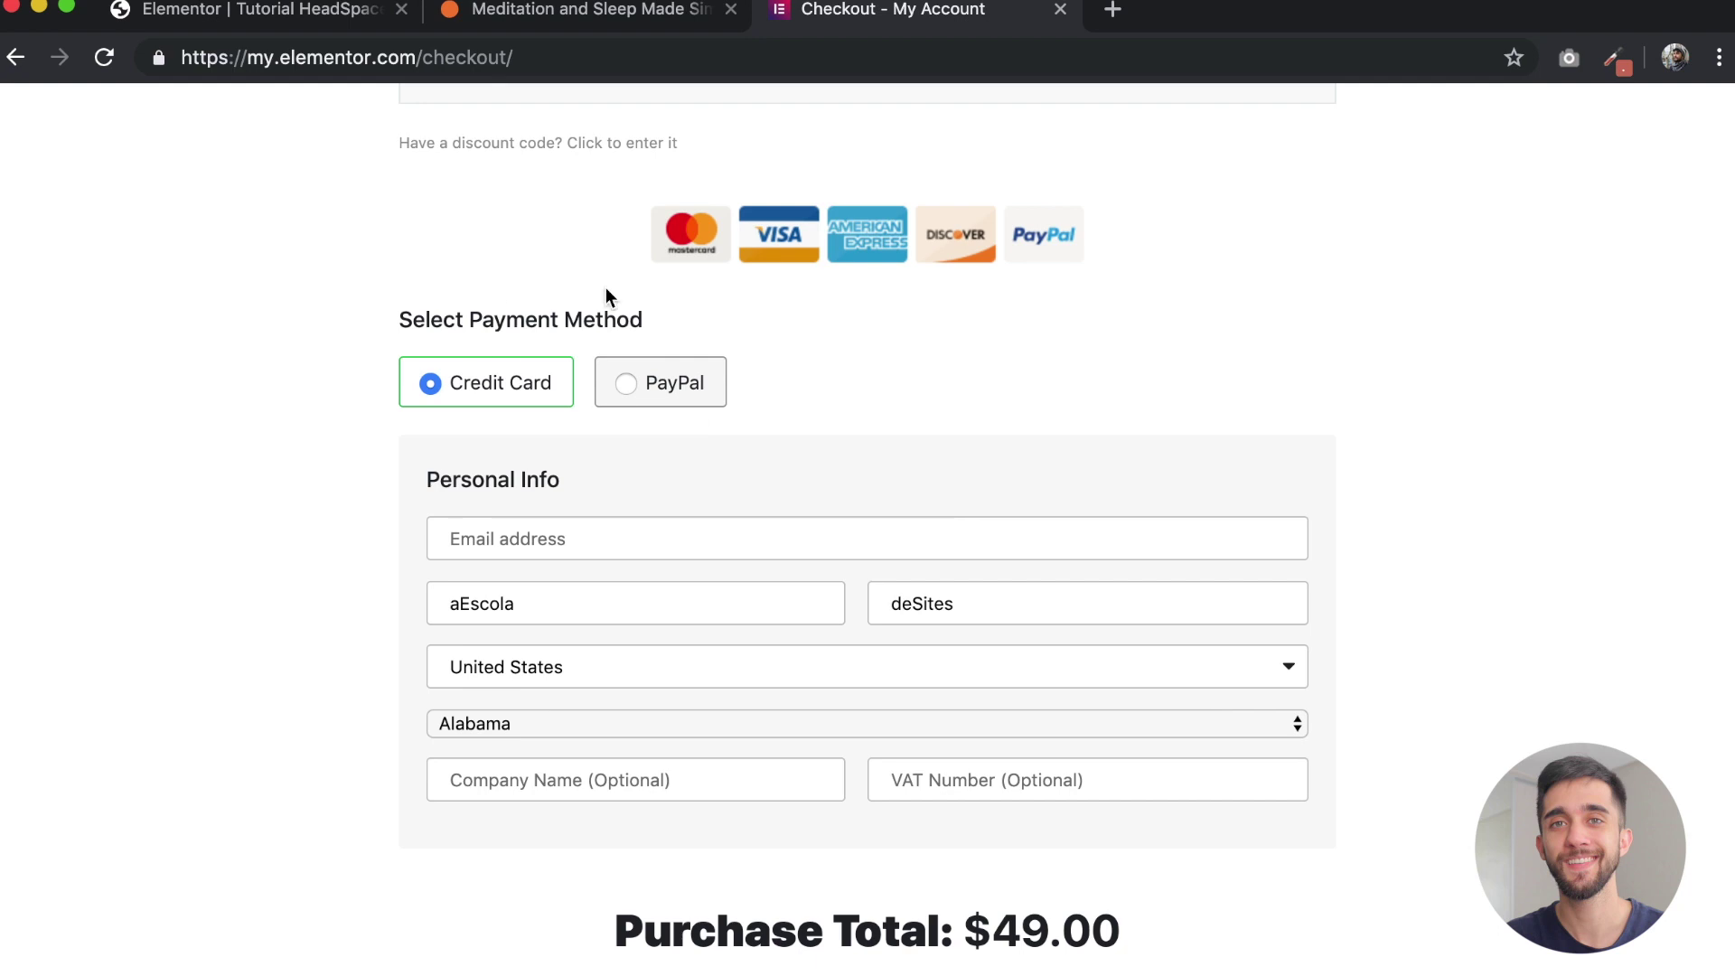
scroll(702, 508, down, 5)
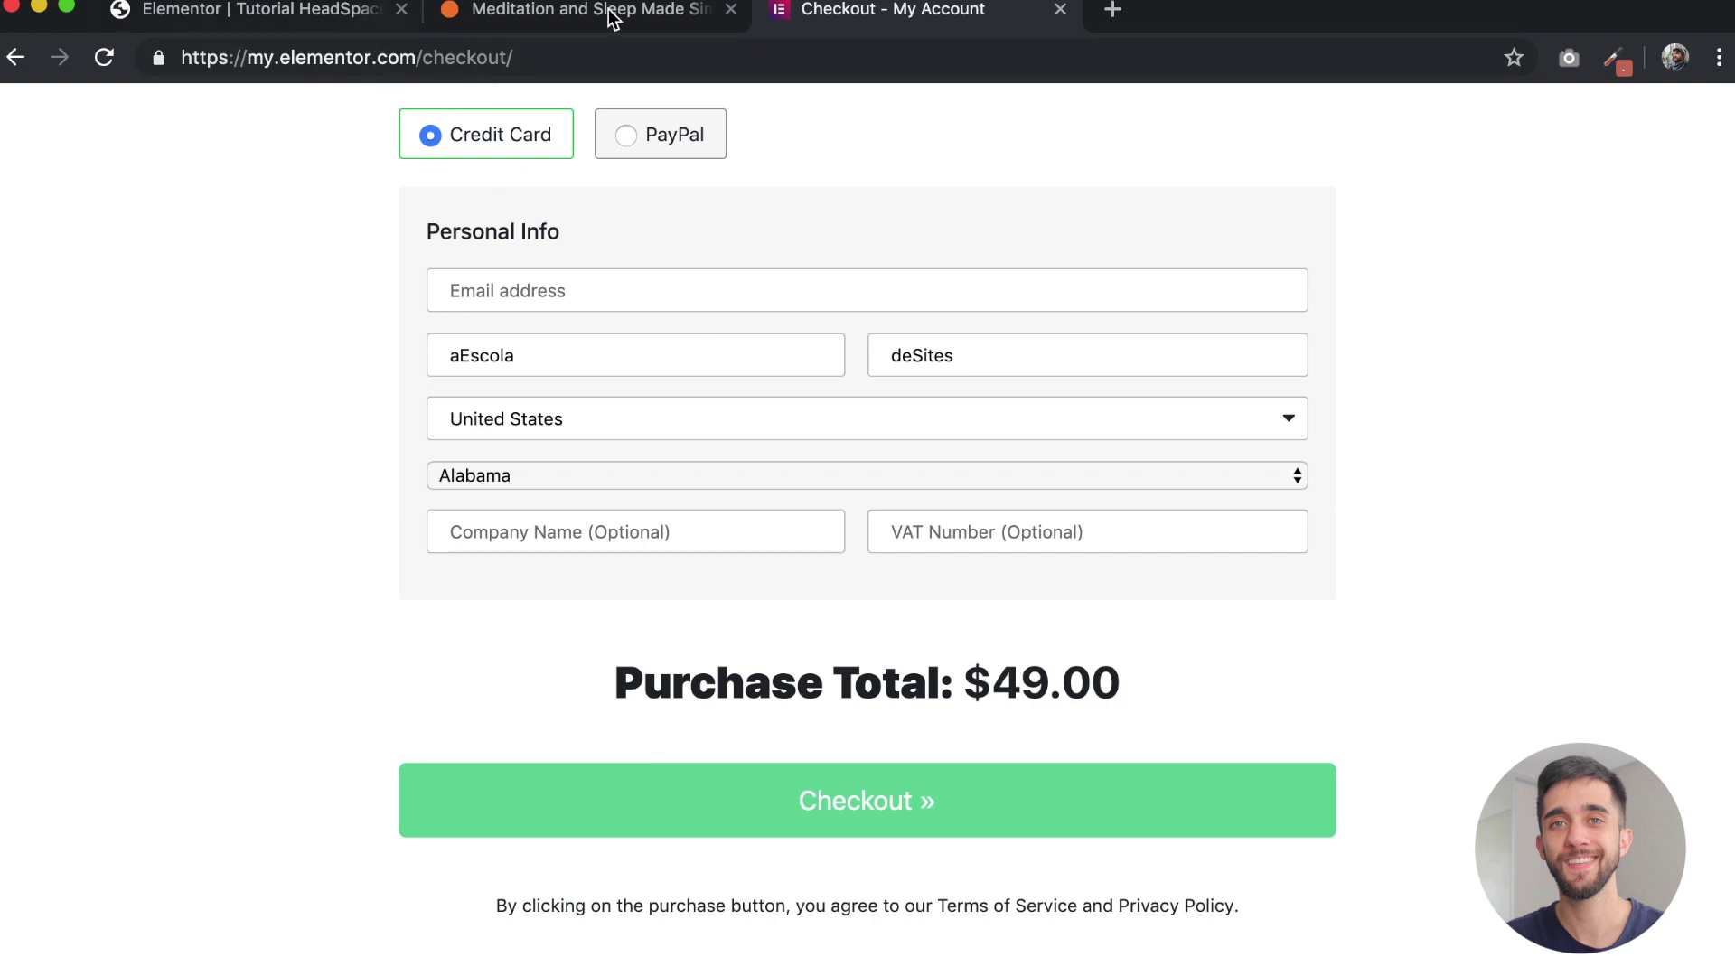
click(1060, 9)
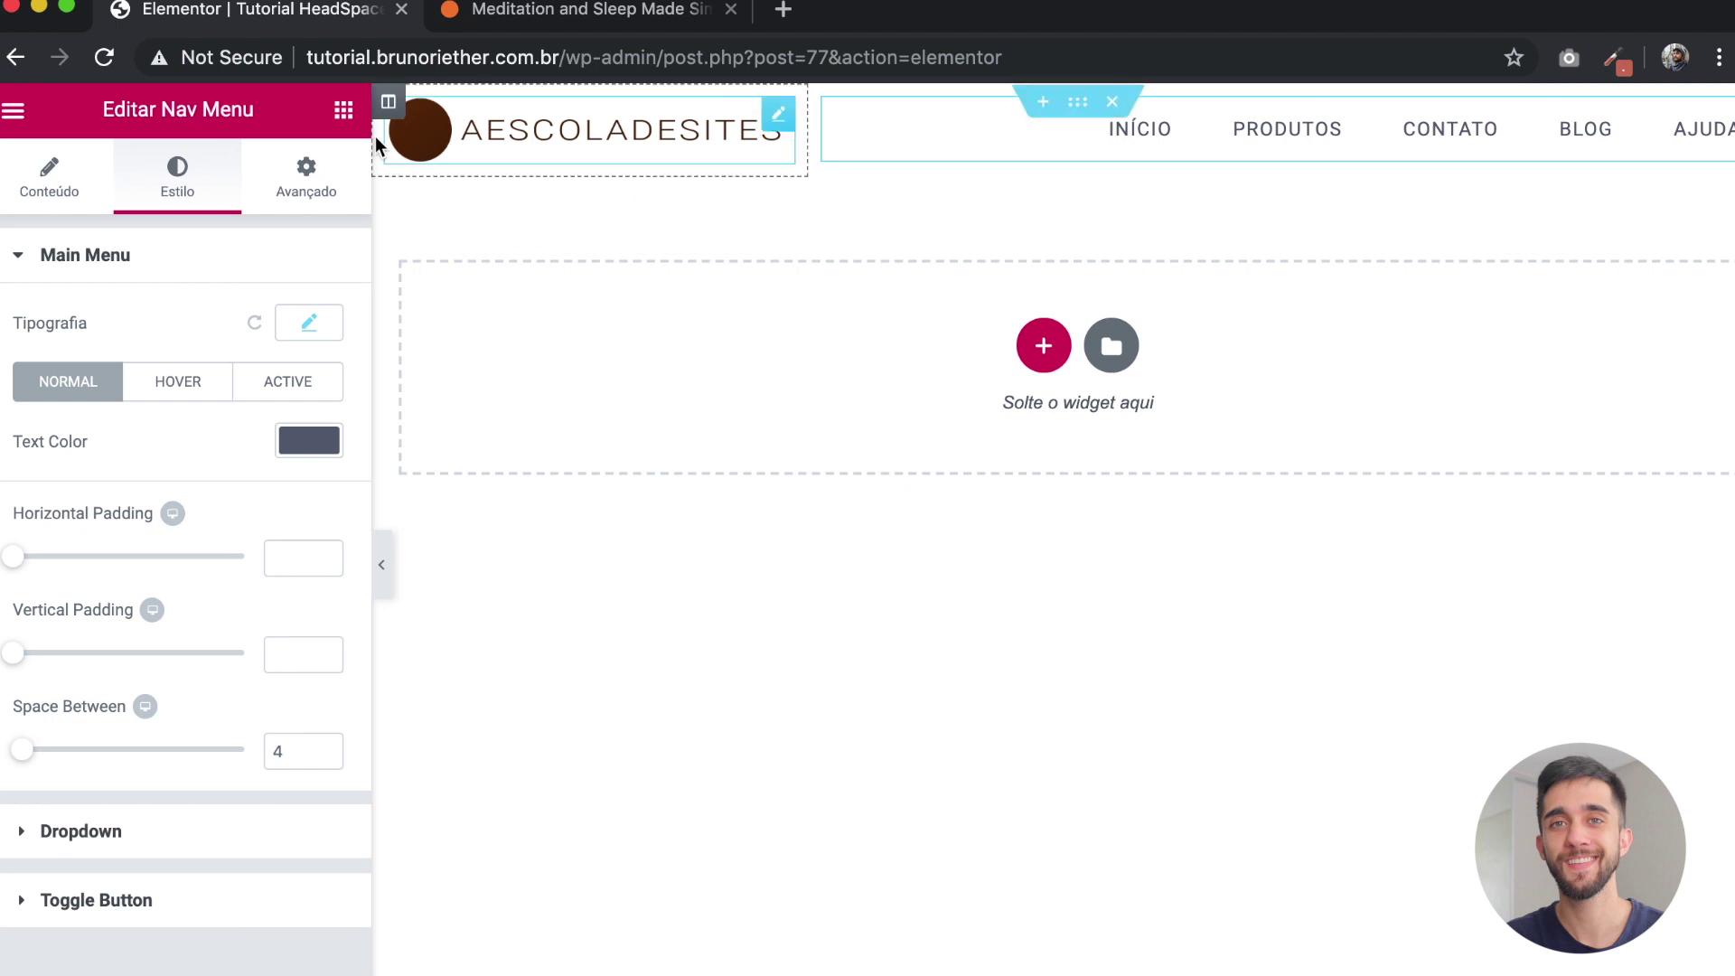
Step: Search the Elementor widgets for "list" and return to the full widget list
click(342, 112)
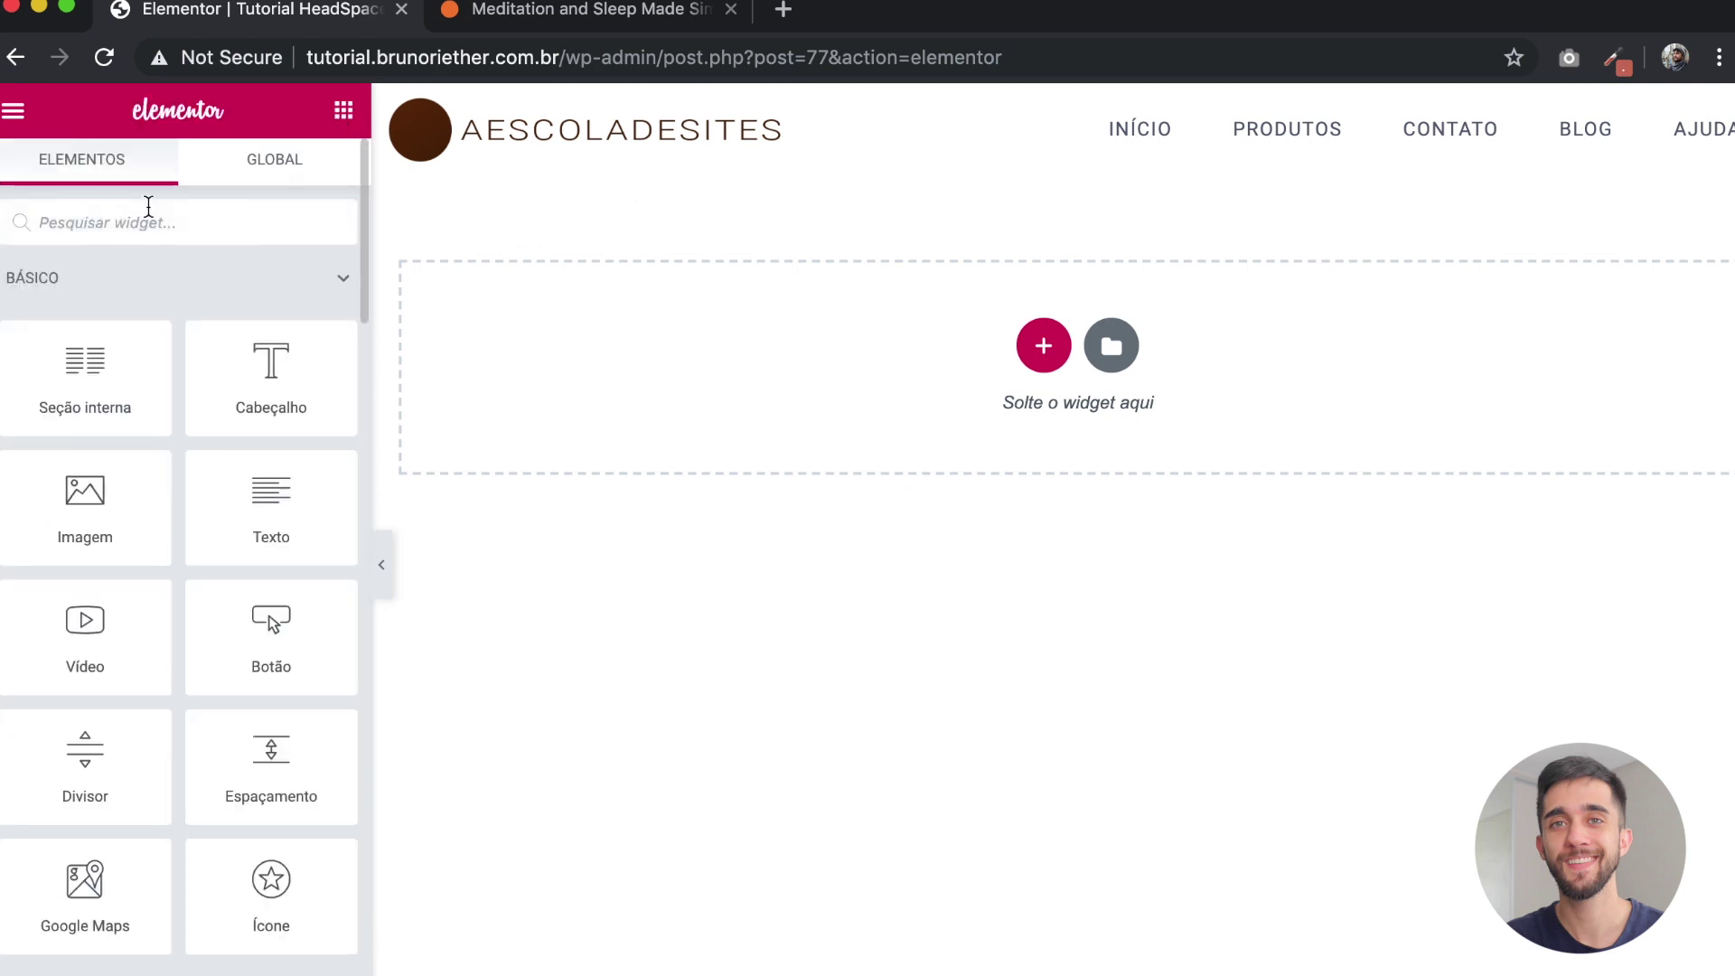
text(list)
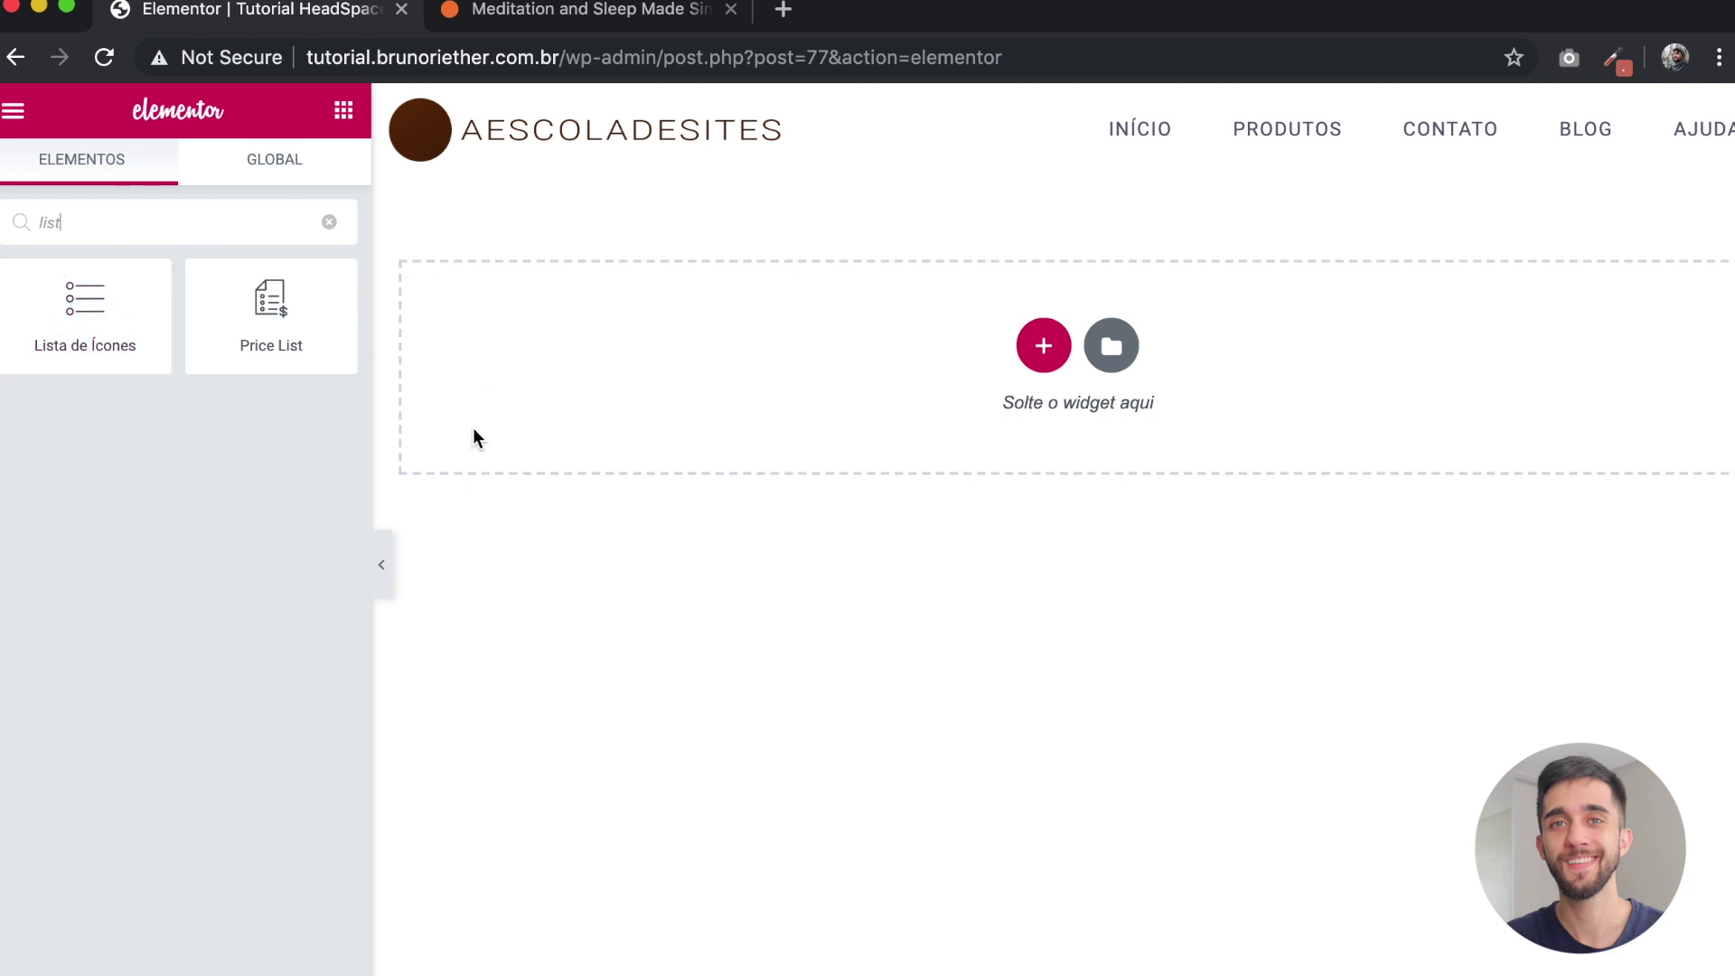
click(344, 118)
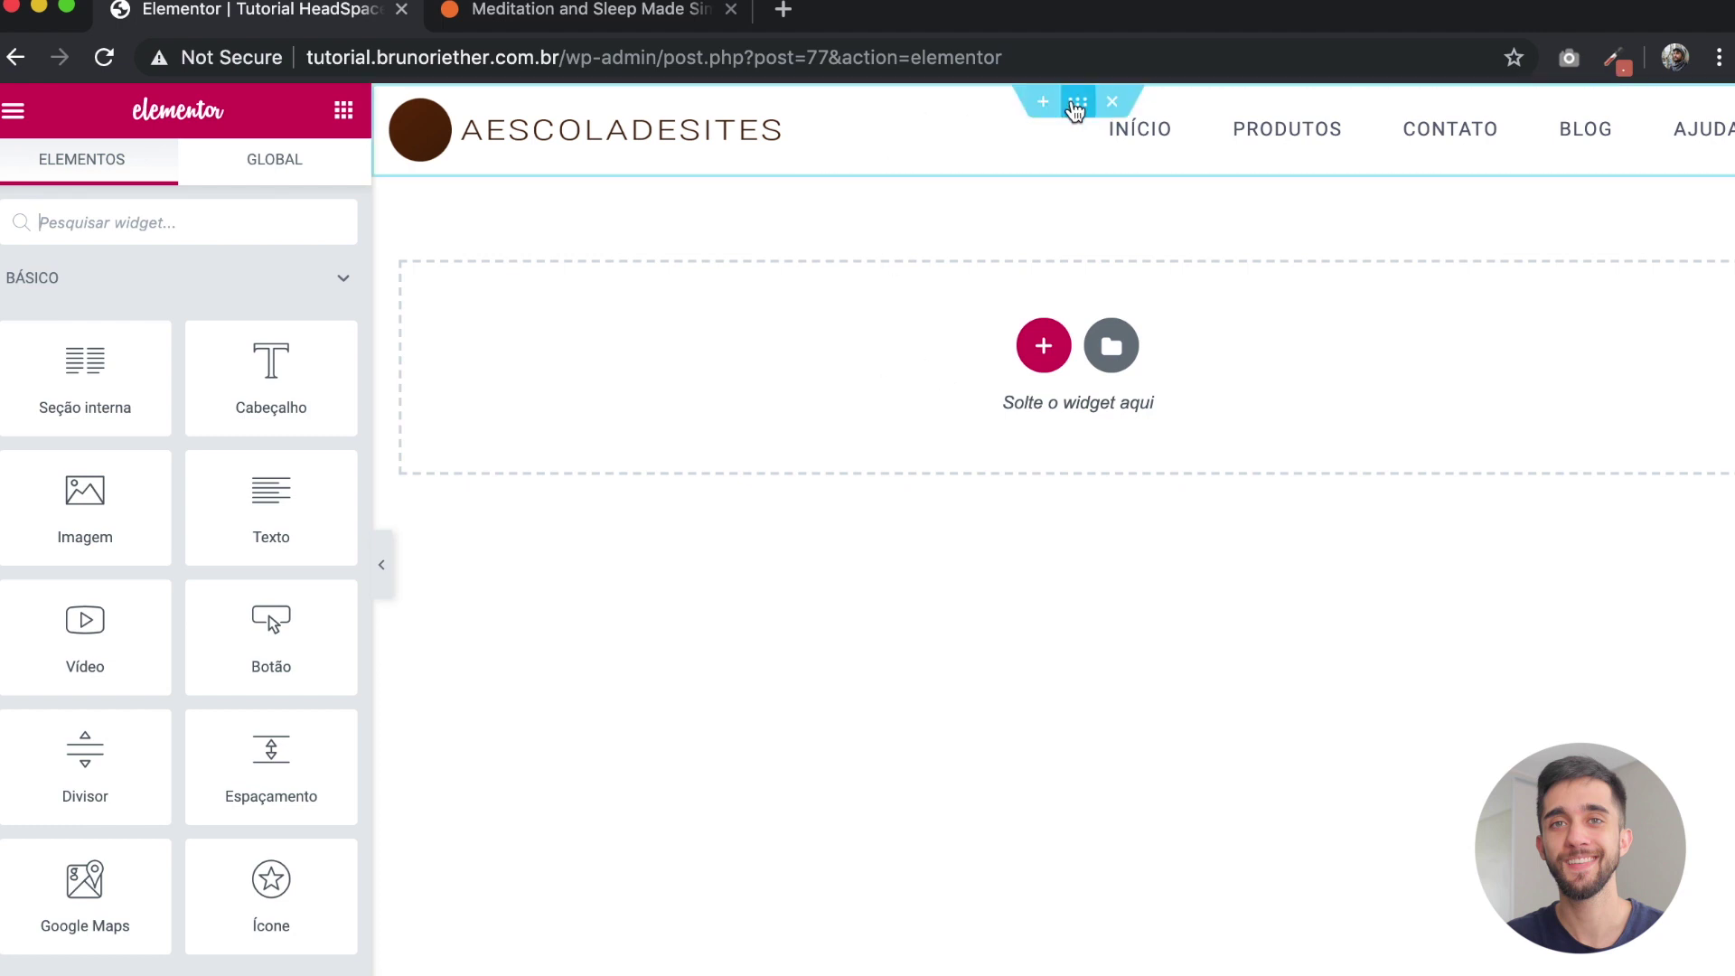
Step: Check the Headspace header, duplicate the header's menu column, and delete the Nav Menu from the copy to leave an empty third column
click(610, 24)
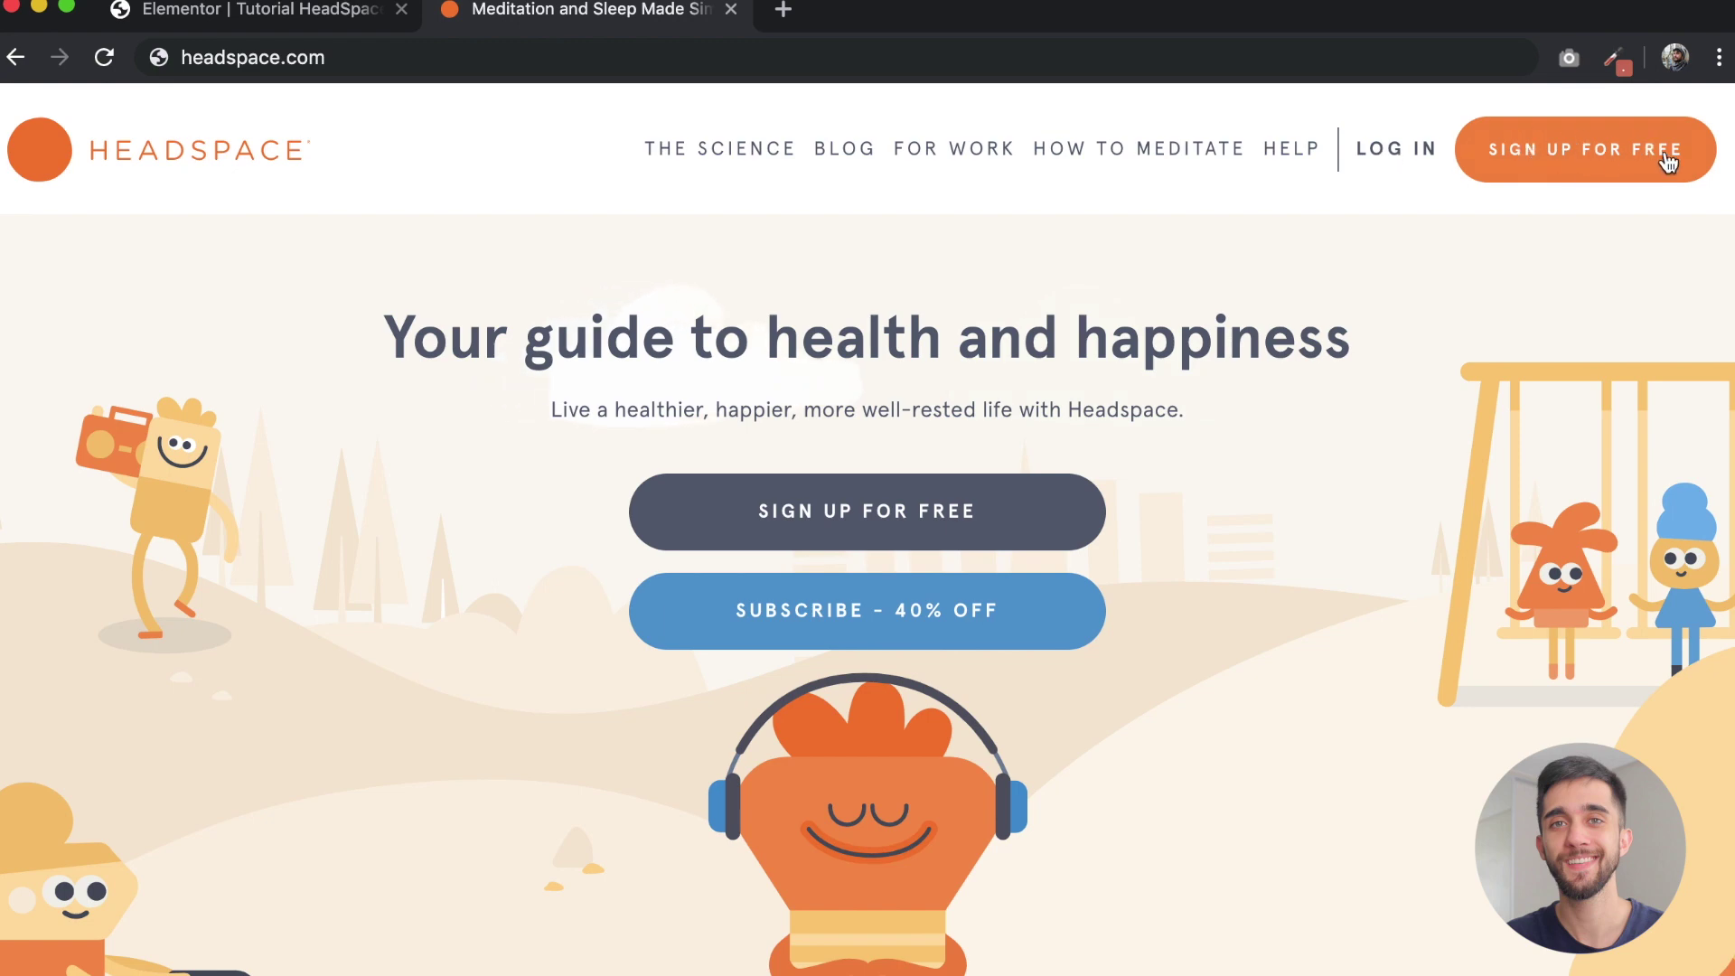
click(287, 13)
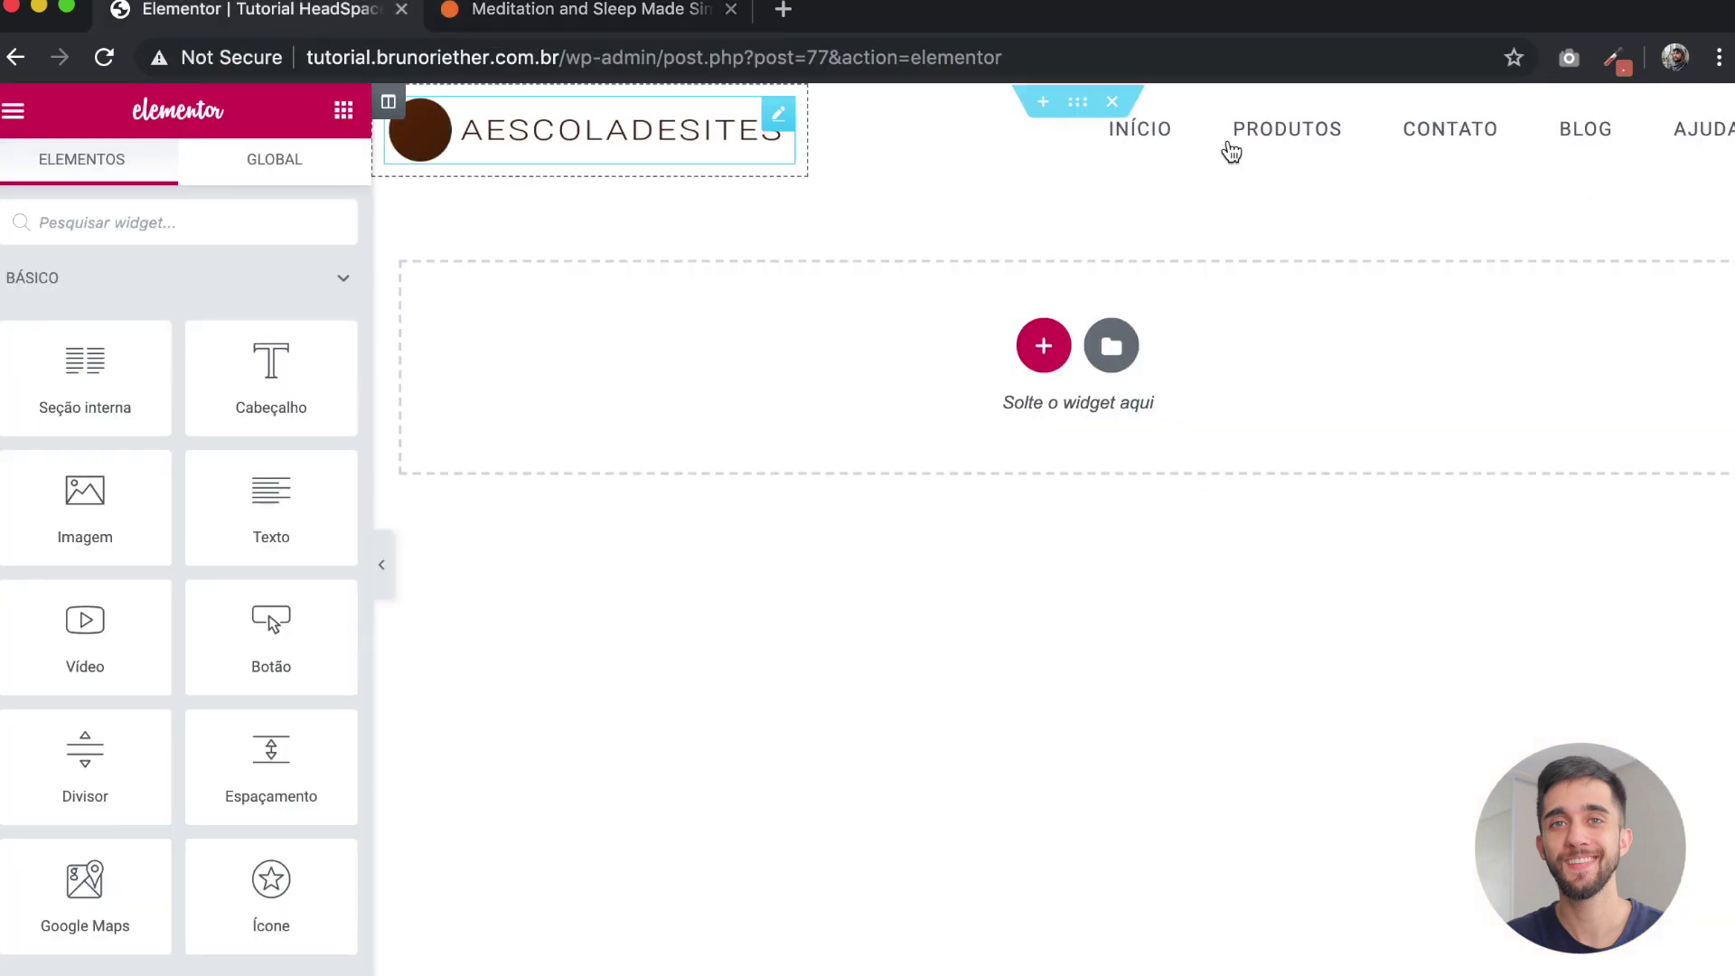
right_click(822, 108)
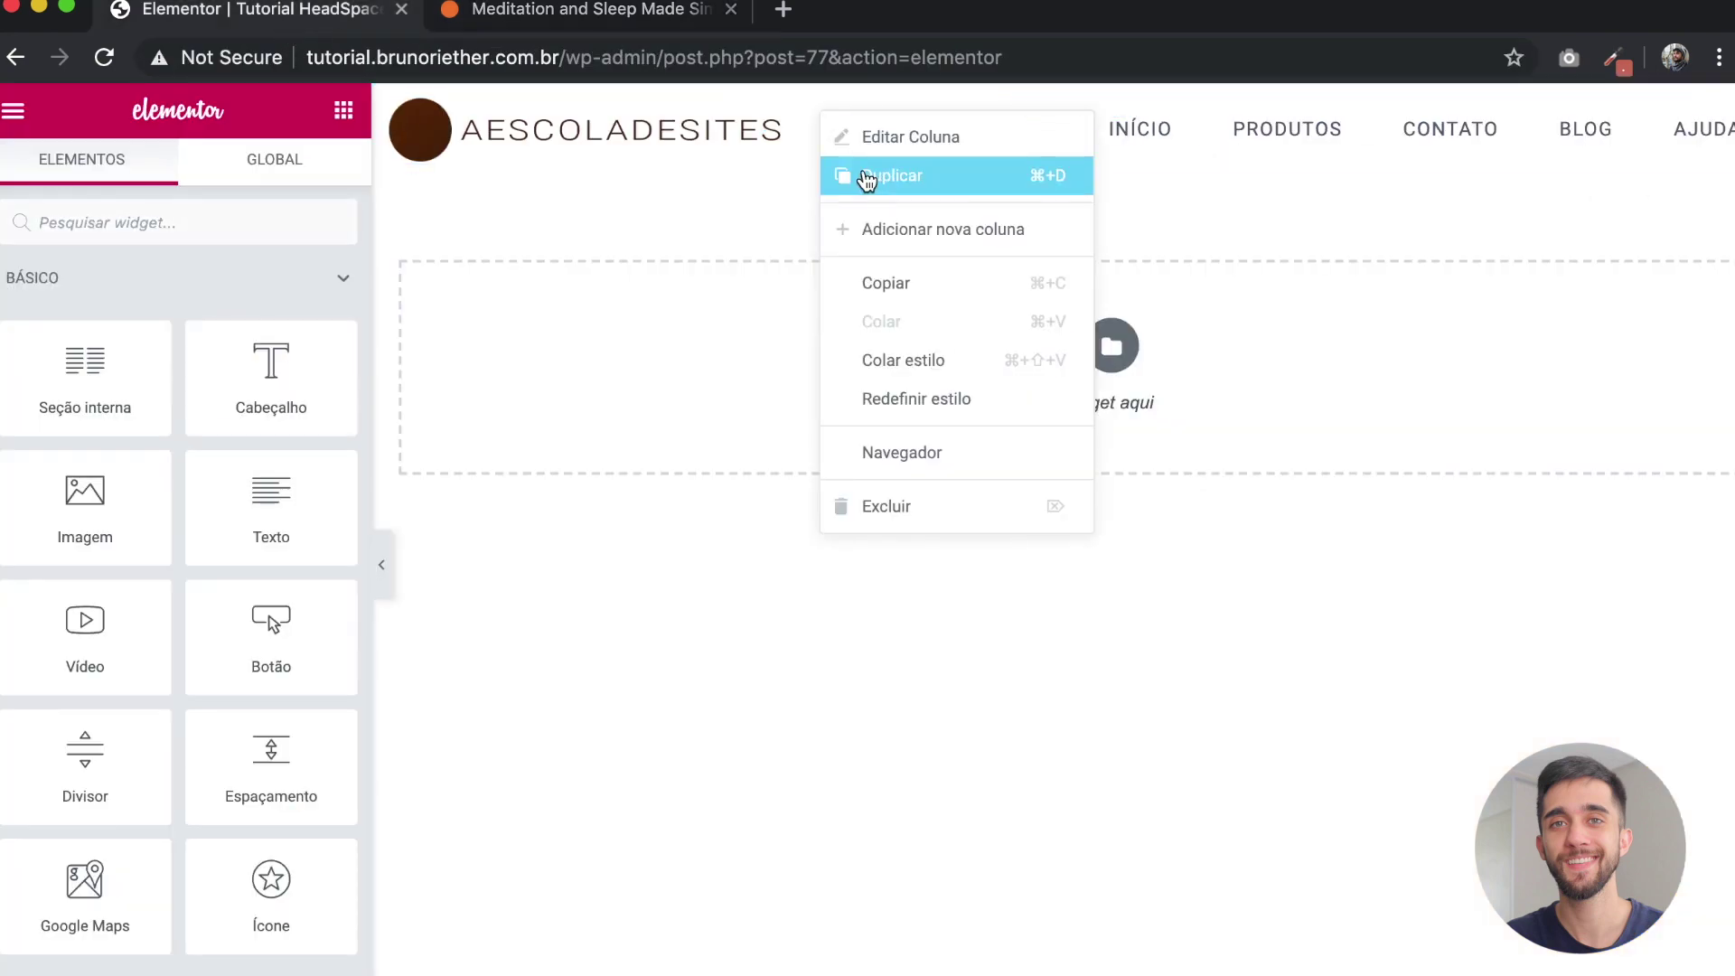
click(931, 176)
right_click(1509, 186)
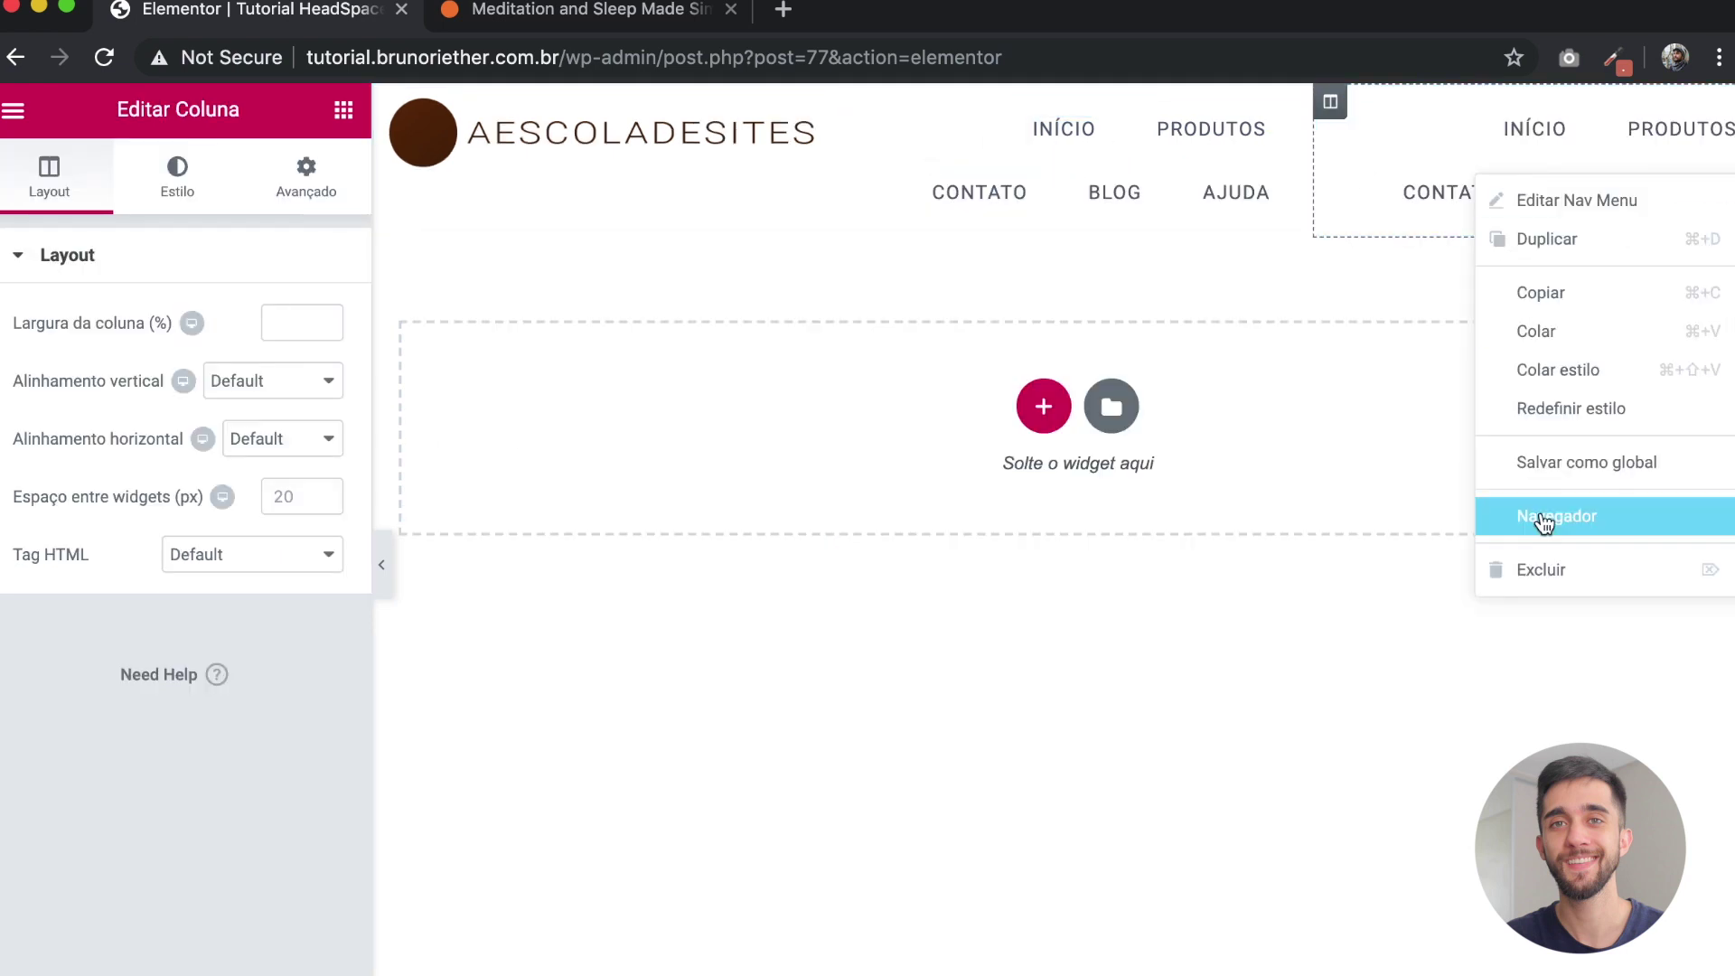
click(1541, 565)
Step: Widen the header's menu column by narrowing both neighbouring columns, and set the main menu's space between to 0
drag(839, 156, 762, 159)
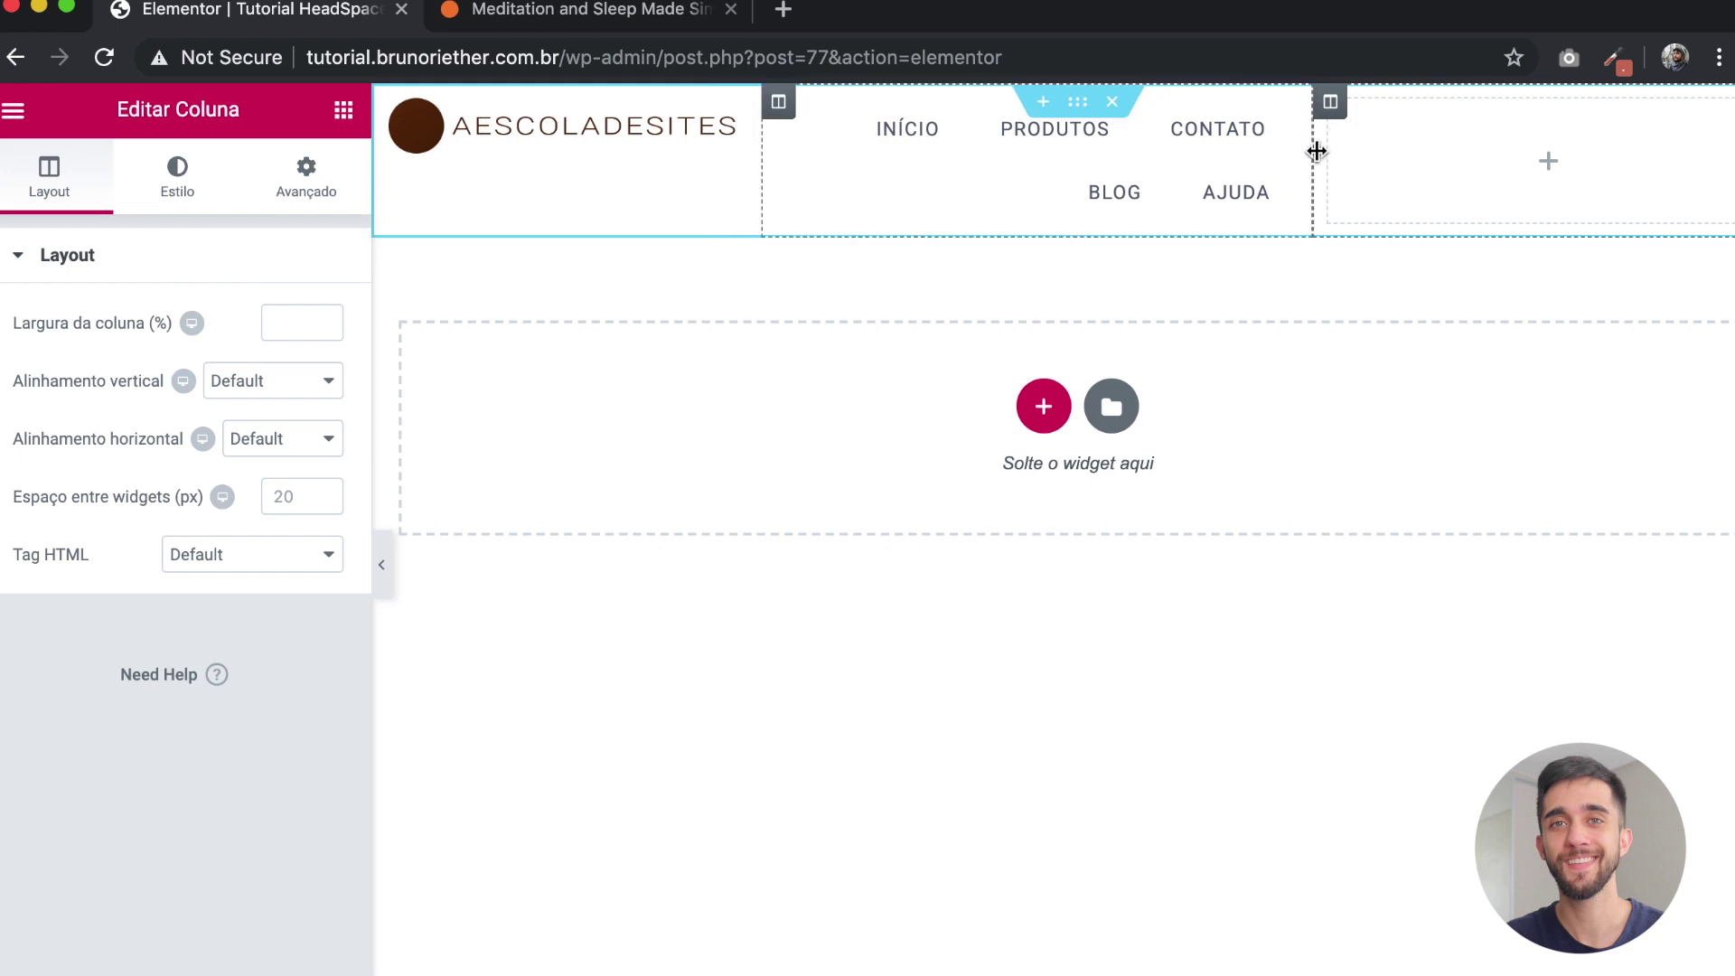
drag(1316, 152, 1418, 154)
click(919, 206)
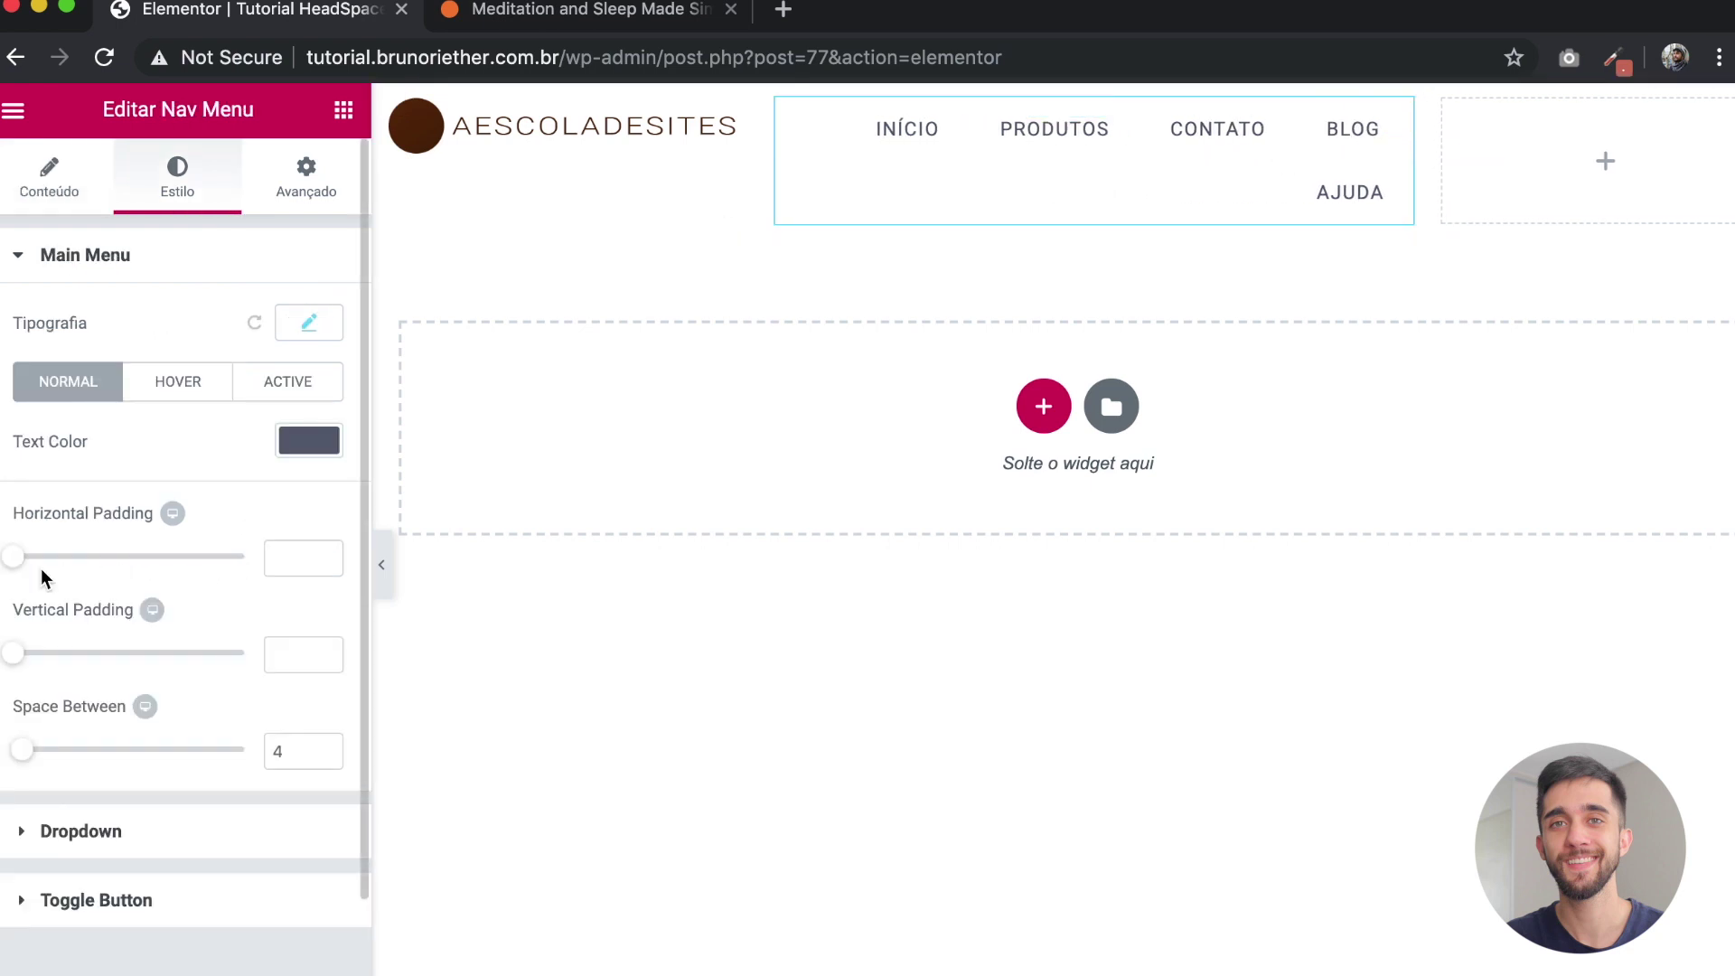
drag(24, 750, 9, 752)
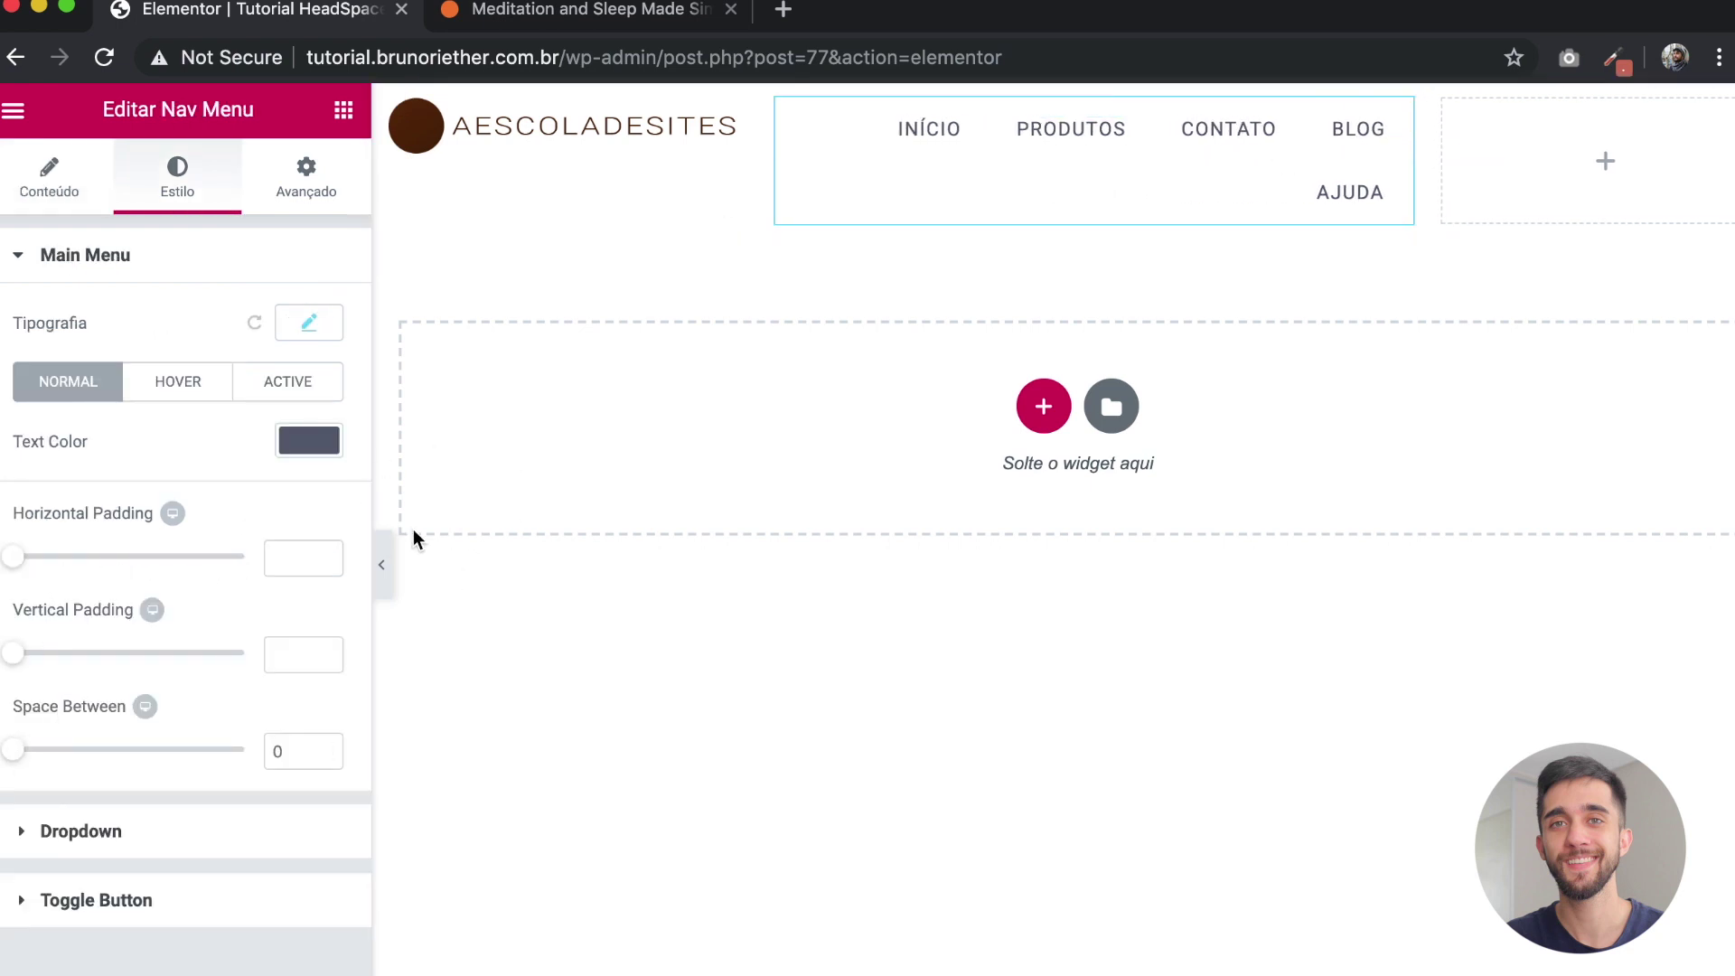
click(383, 569)
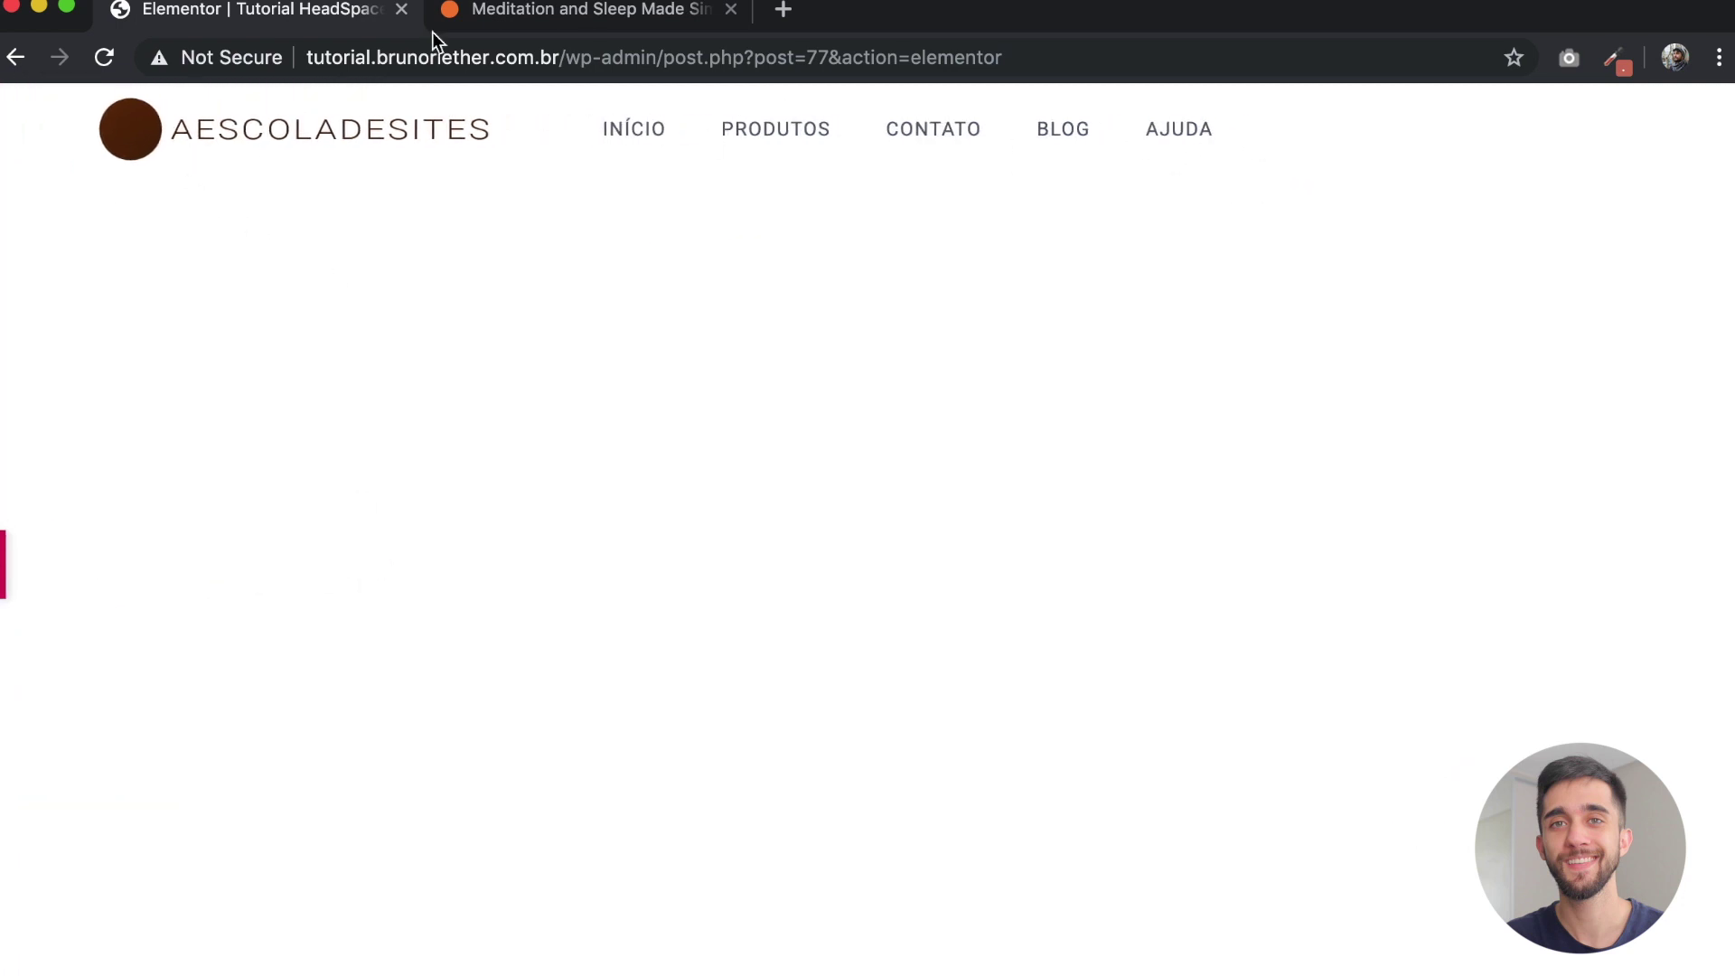
Step: Set the header section's content width to full width (Largura total)
click(1089, 117)
click(1087, 108)
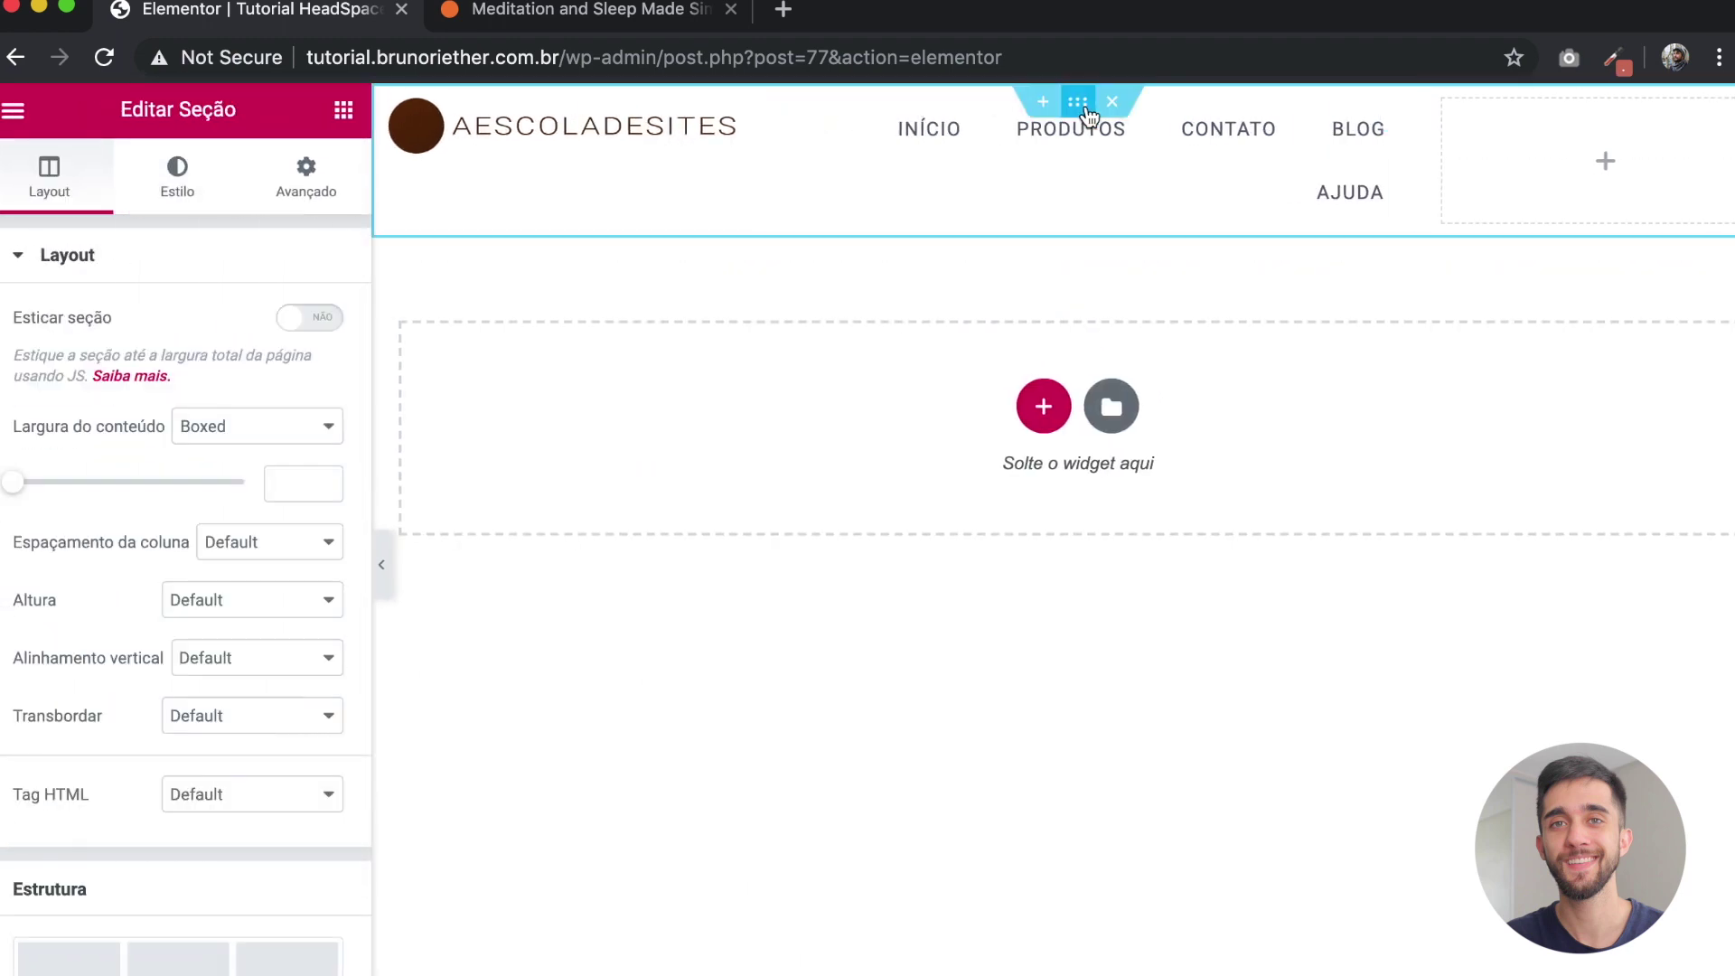
click(214, 429)
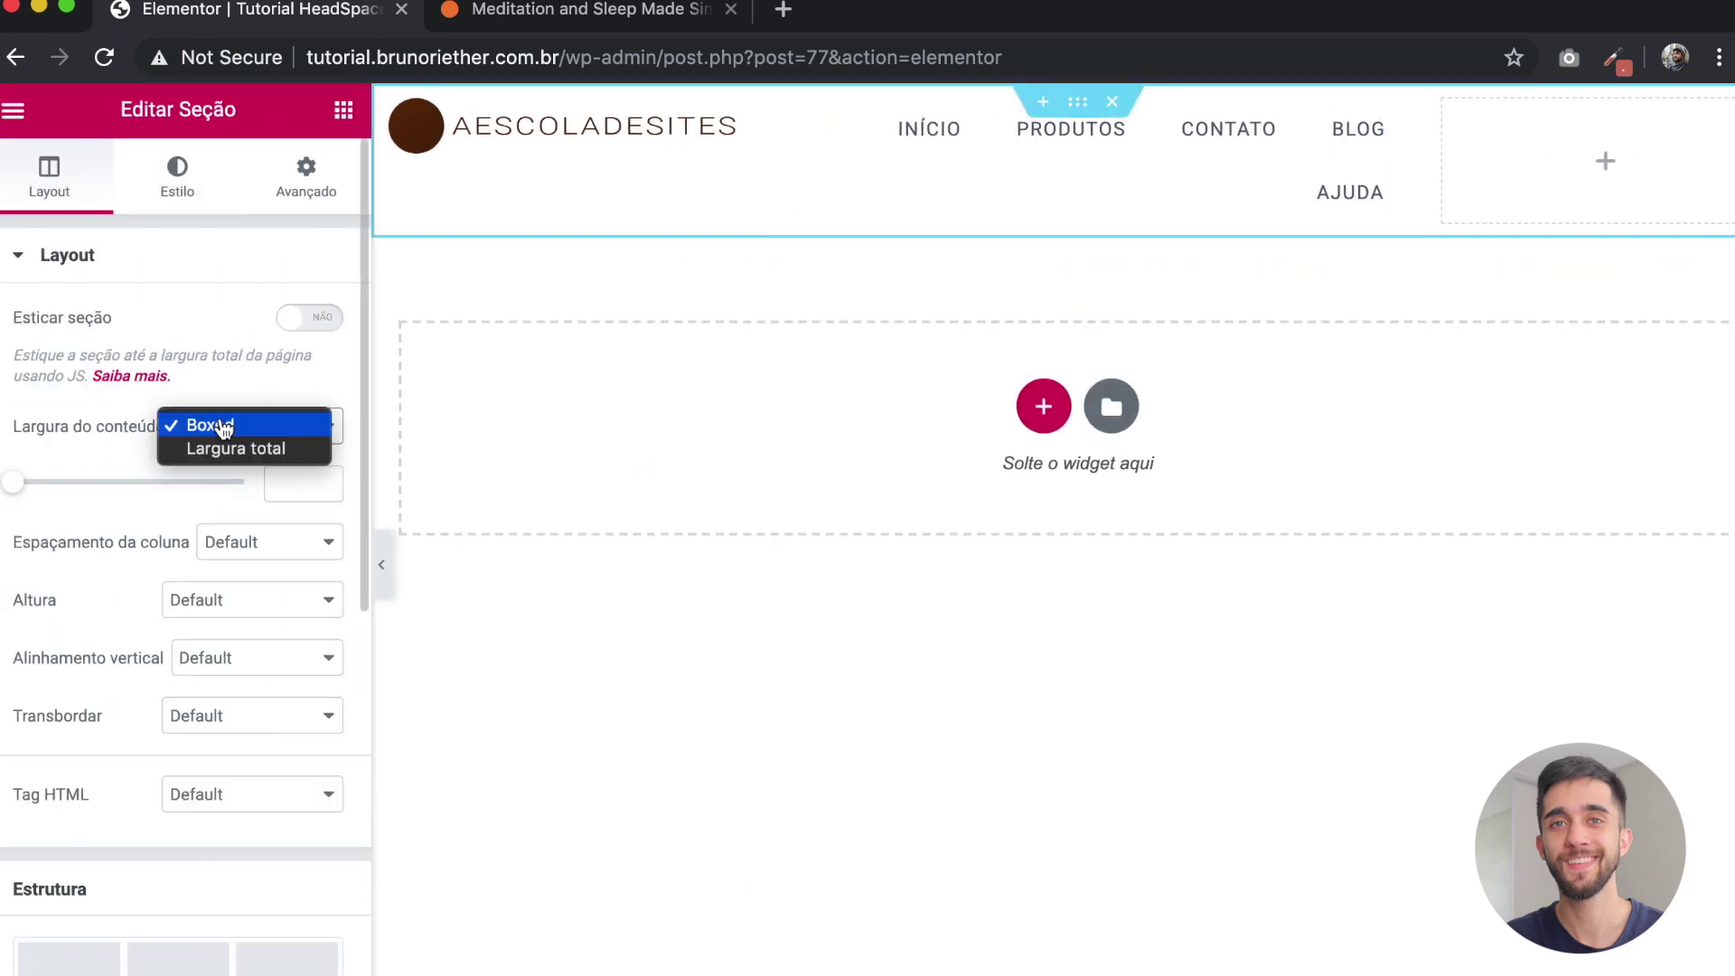
click(226, 456)
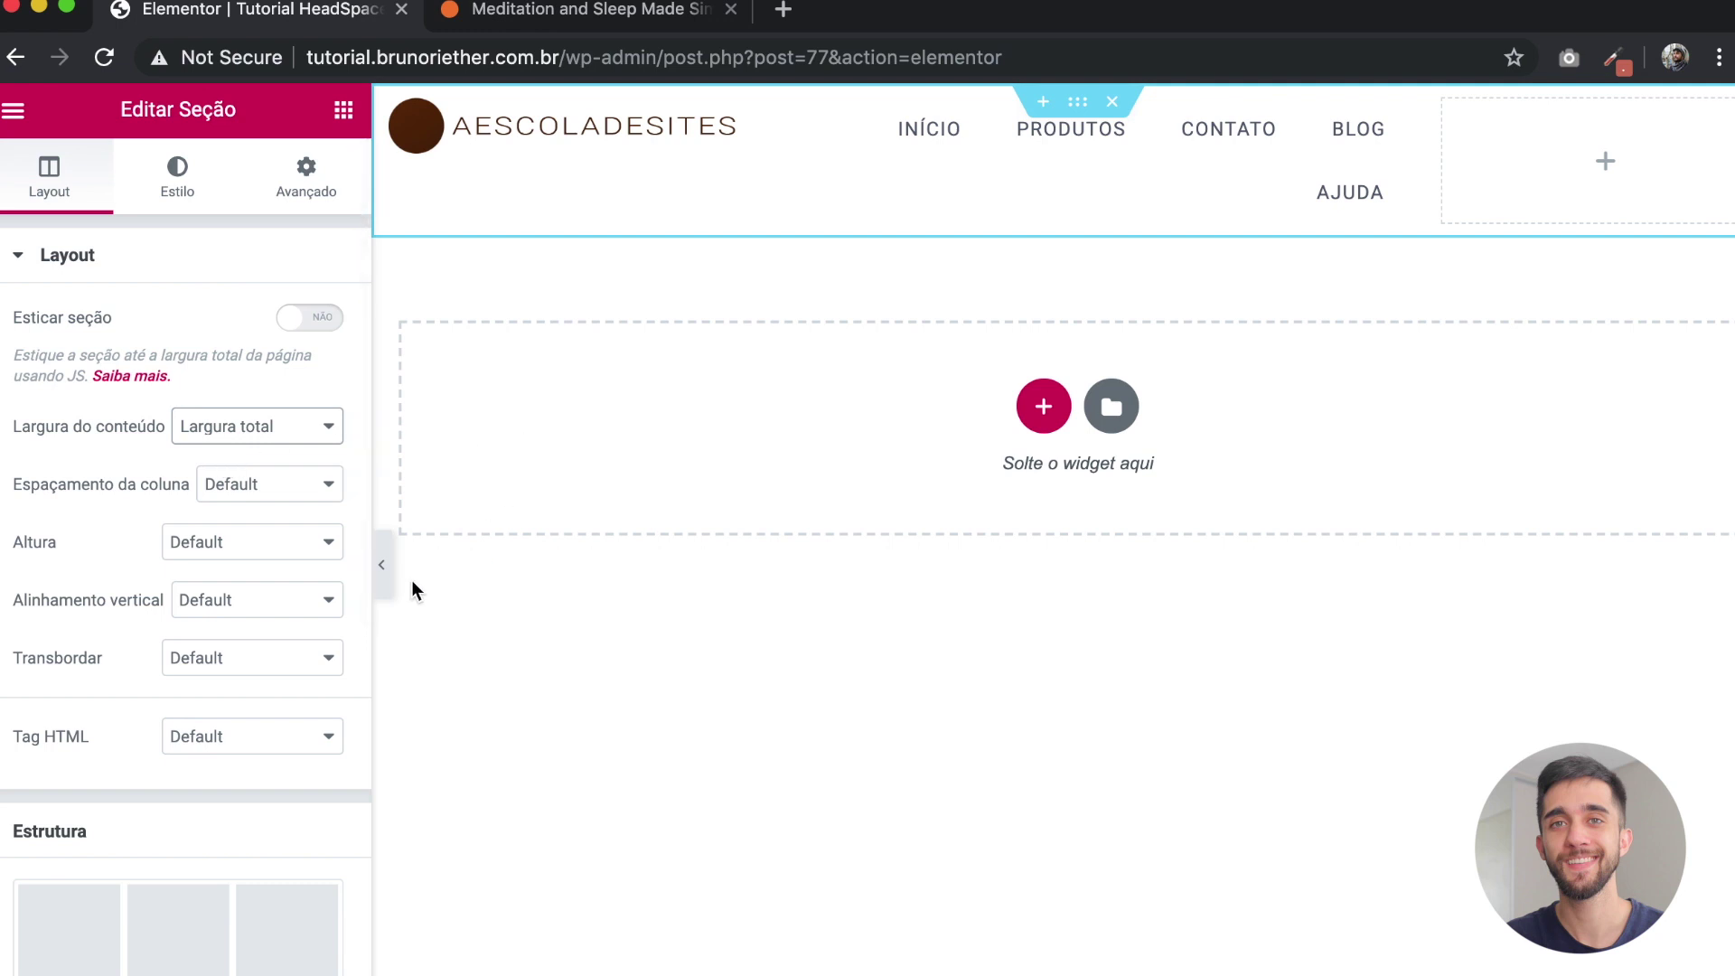
Step: Preview the full-width header, narrow the logo column slightly, and widen the empty third column
click(383, 566)
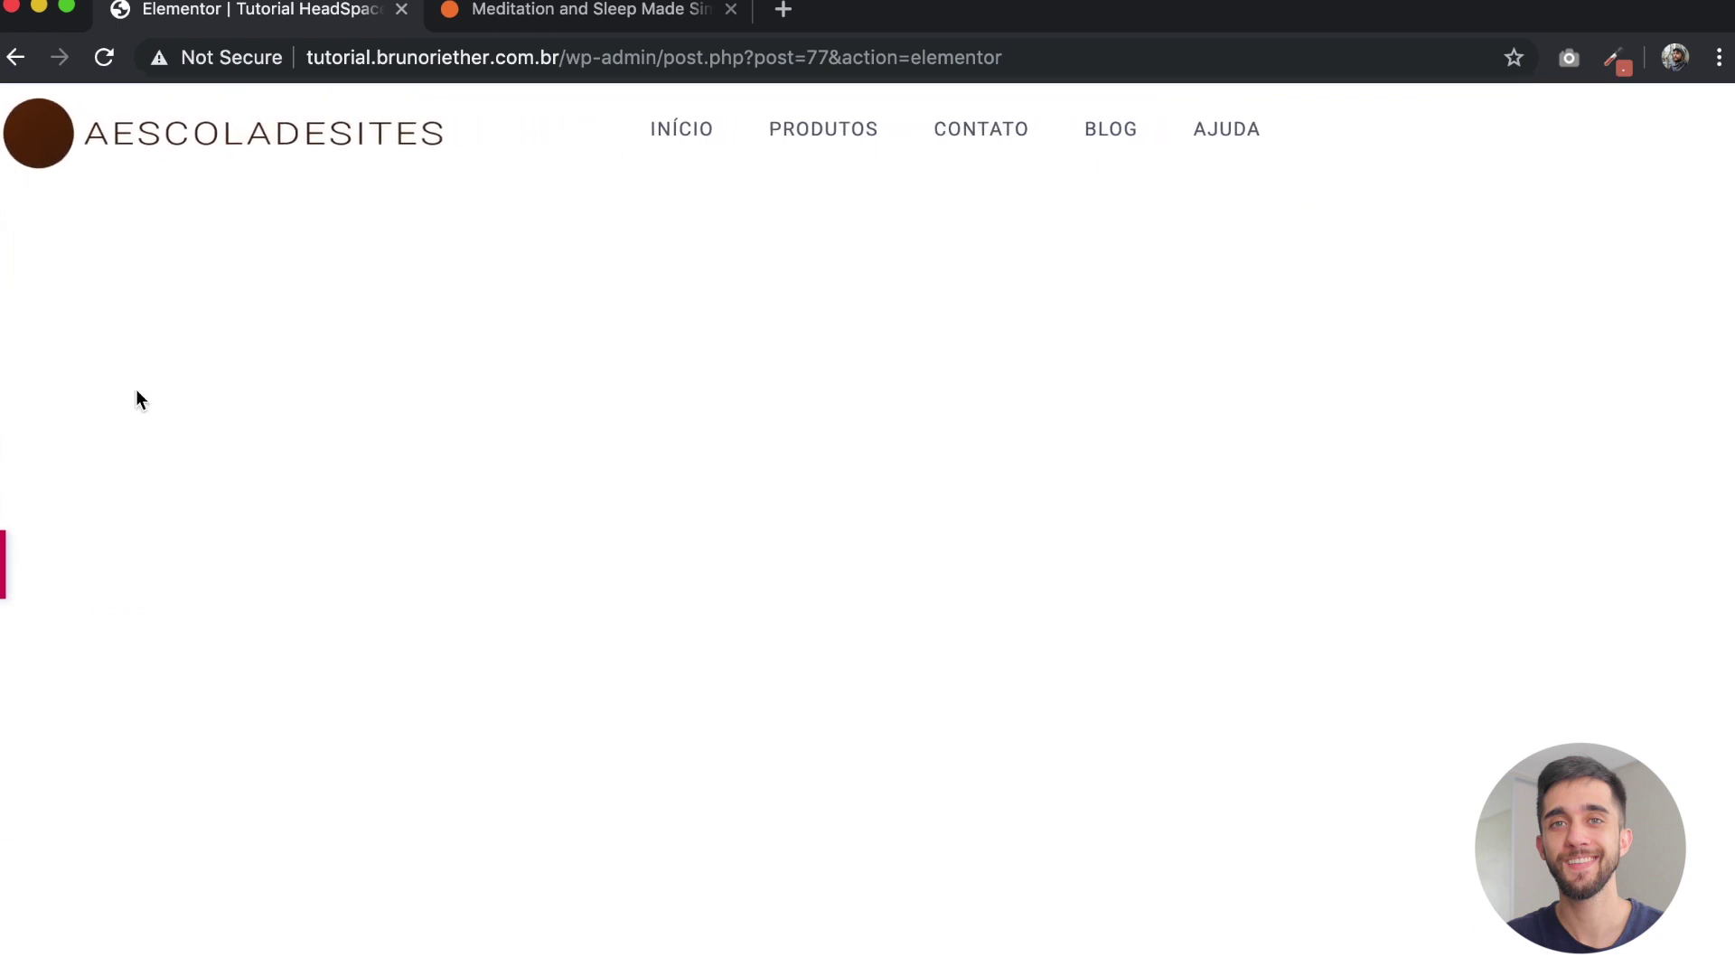
click(3, 592)
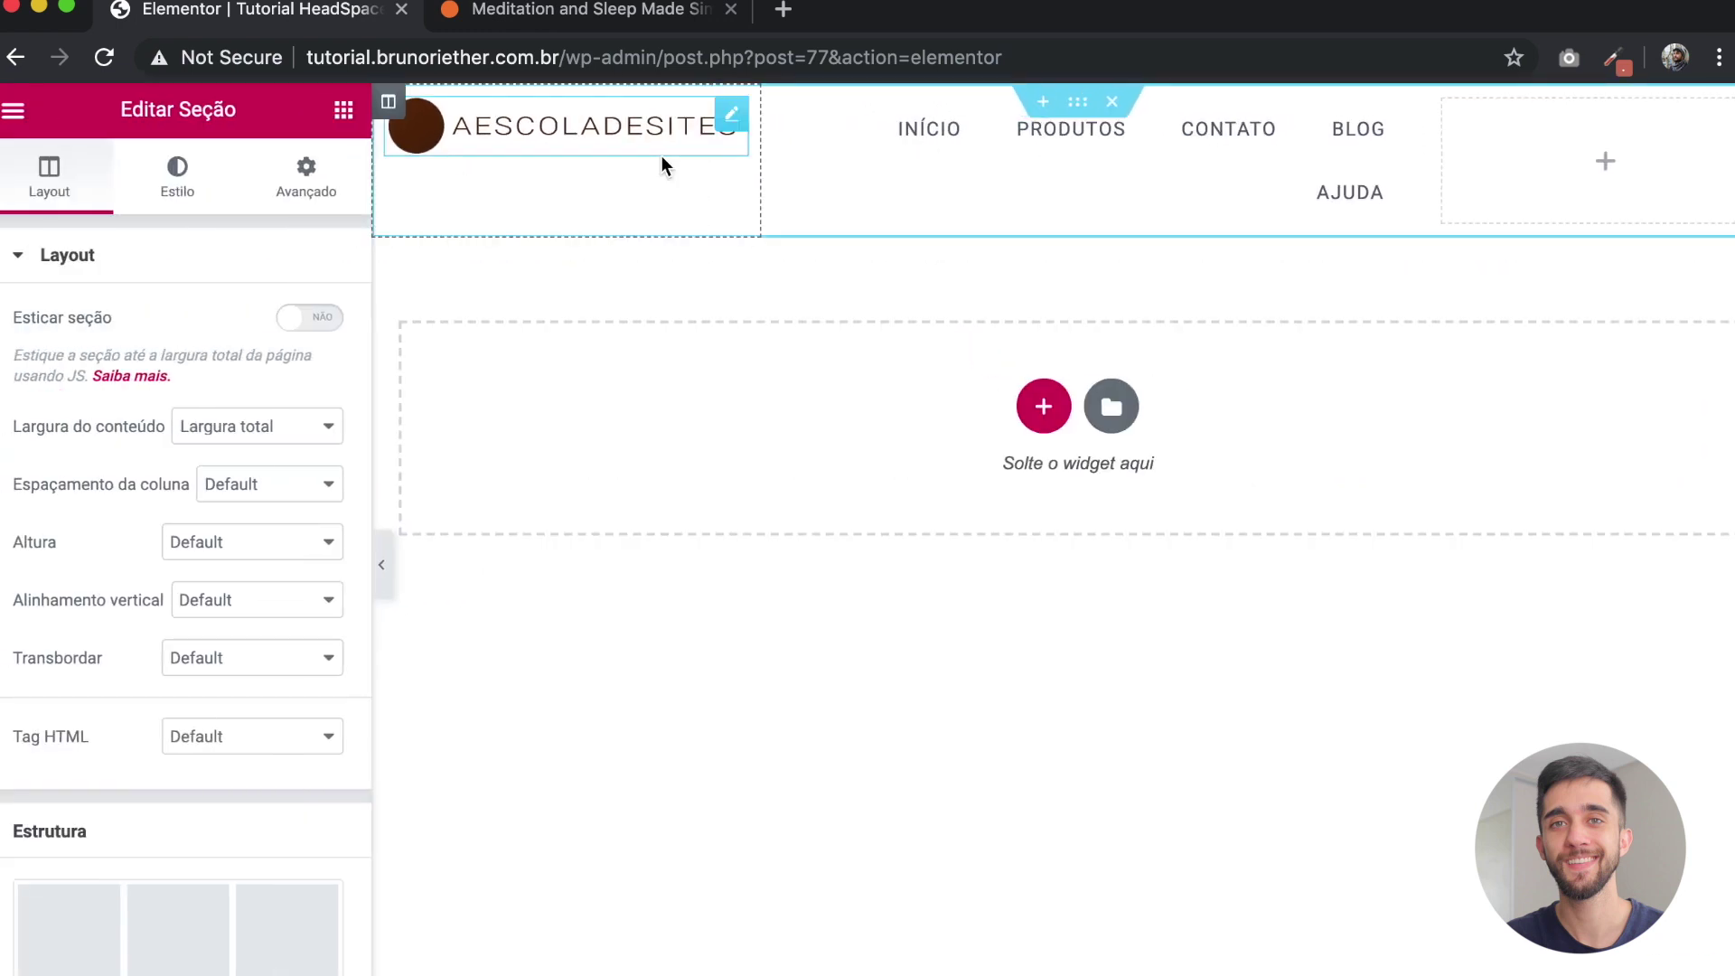
drag(760, 150, 701, 151)
drag(1437, 139, 1370, 143)
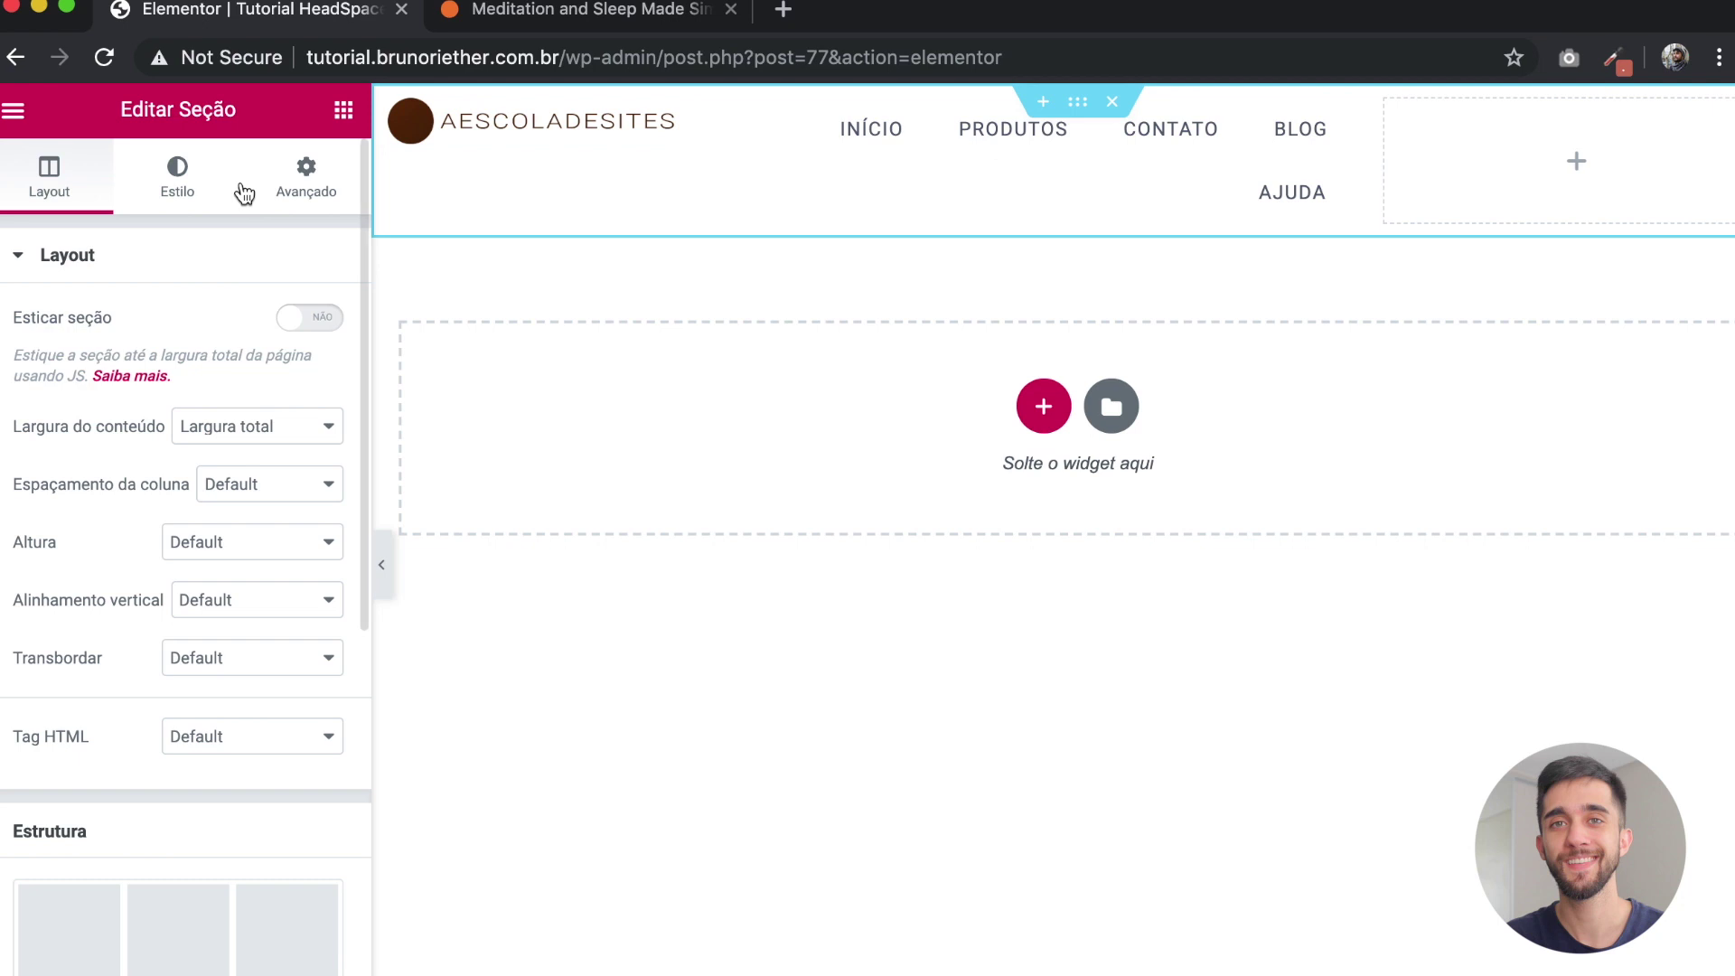
Step: Add a button (Botão) widget to the header's empty third column and set its text to "Log In"
click(343, 110)
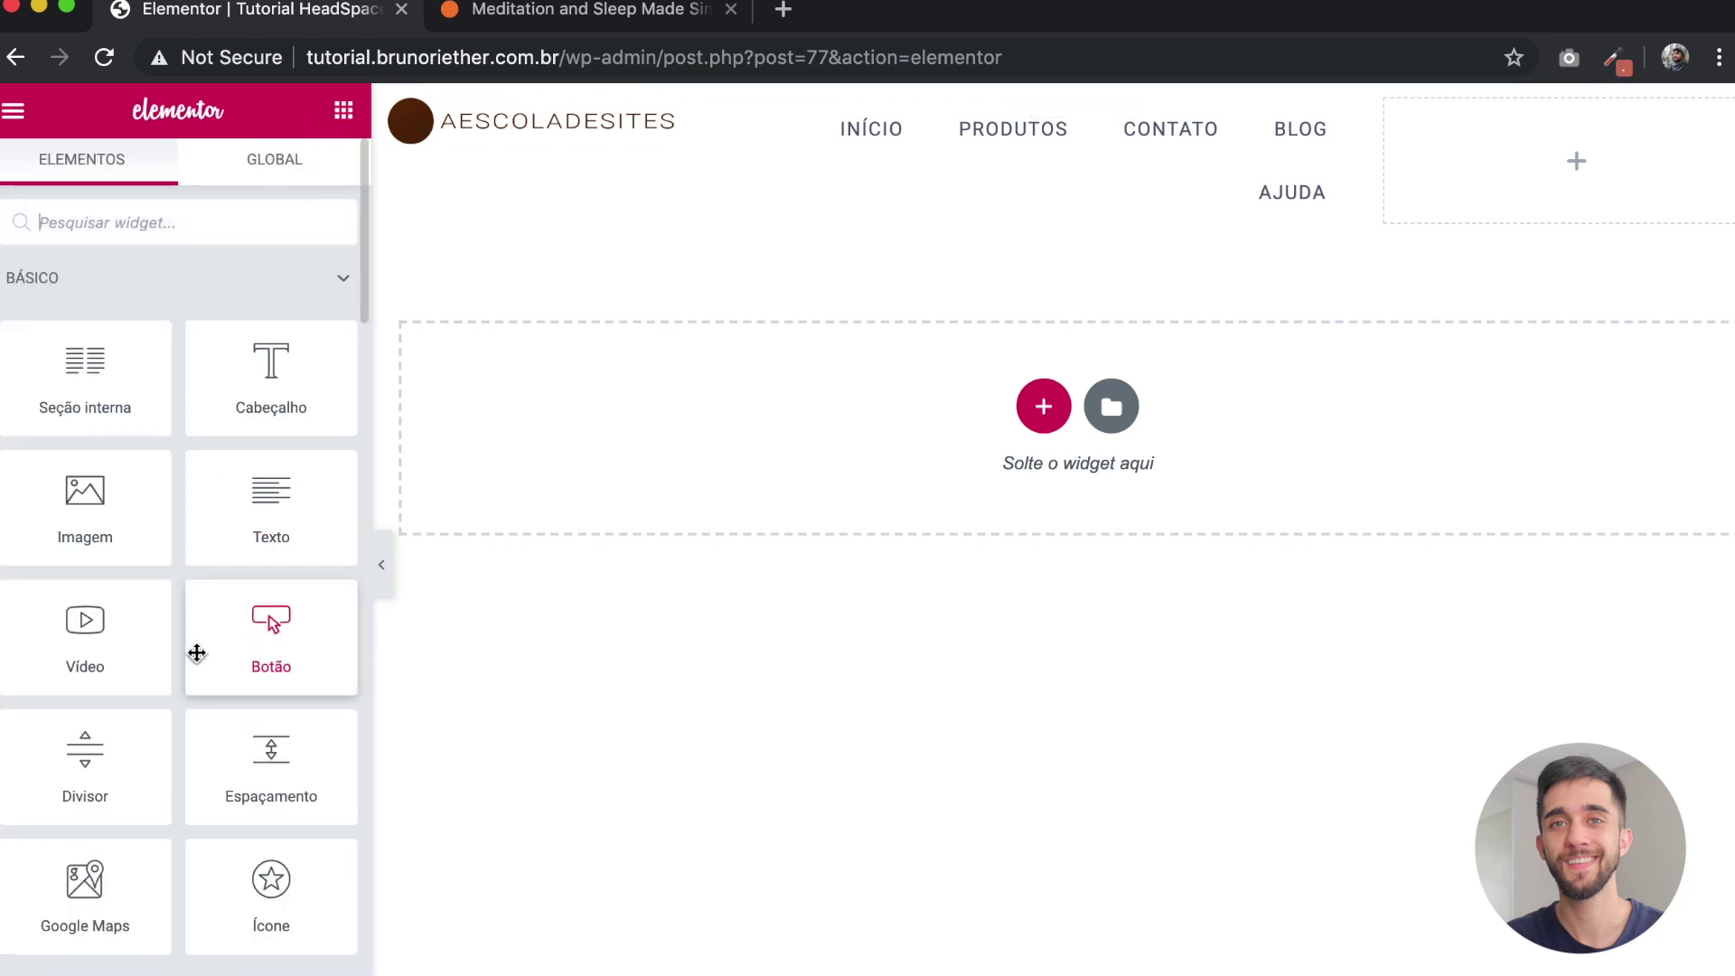
drag(268, 641, 1491, 180)
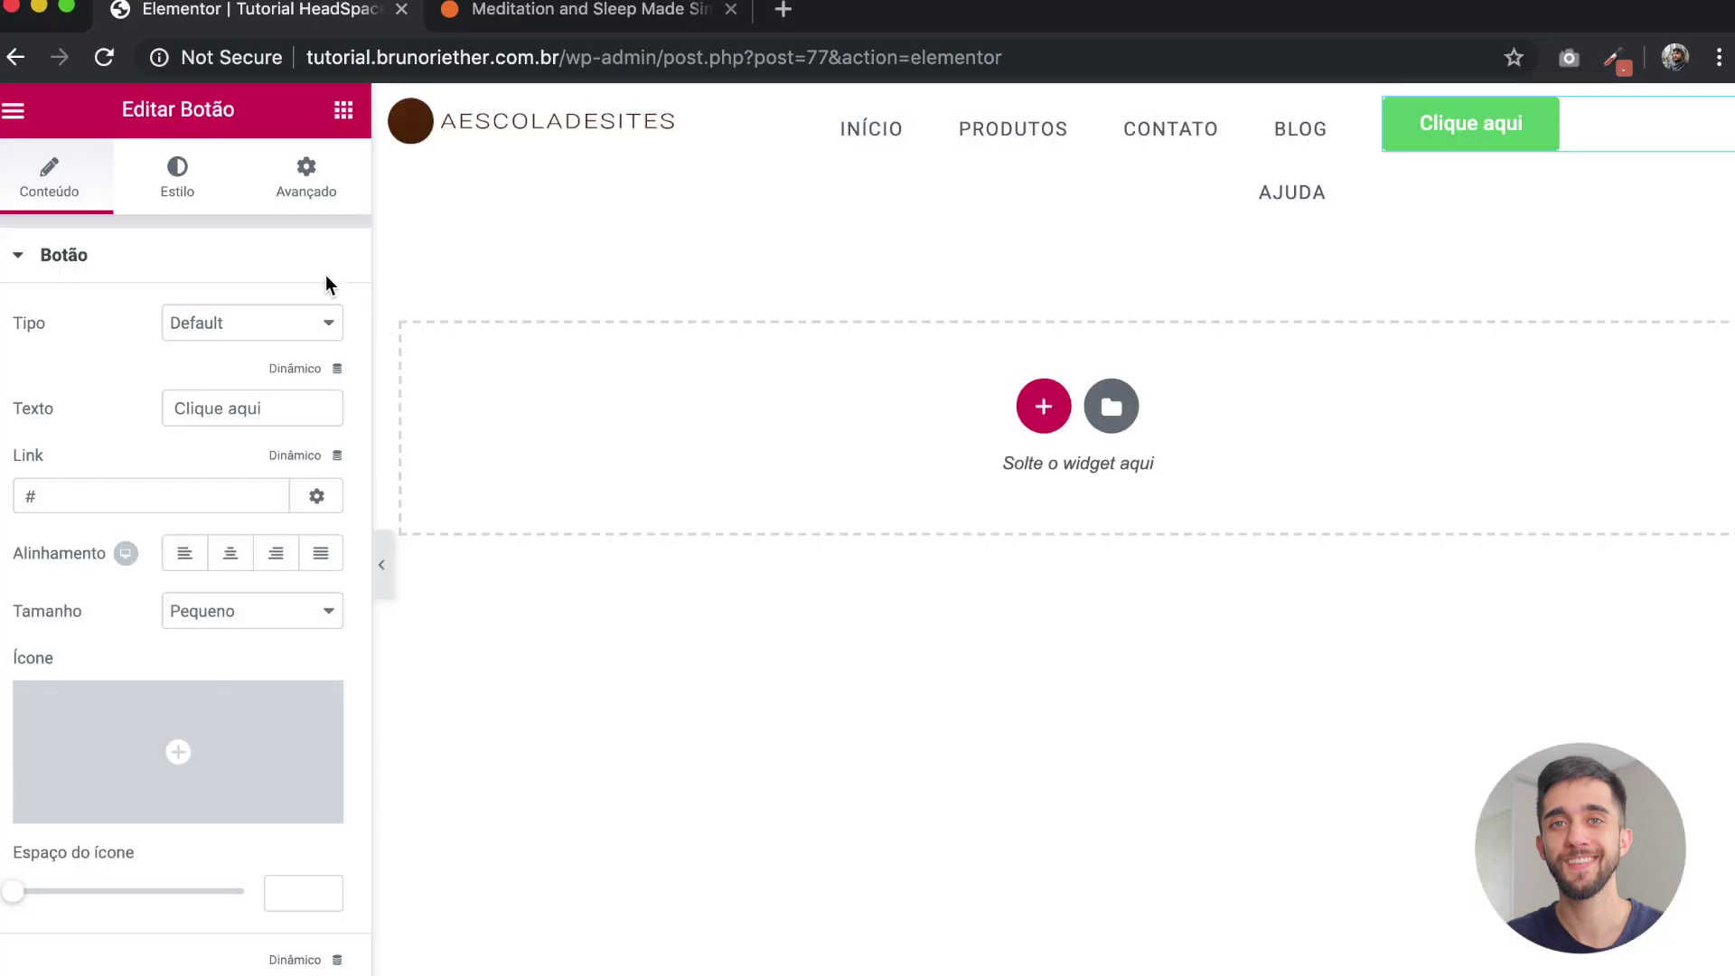
drag(340, 403, 127, 415)
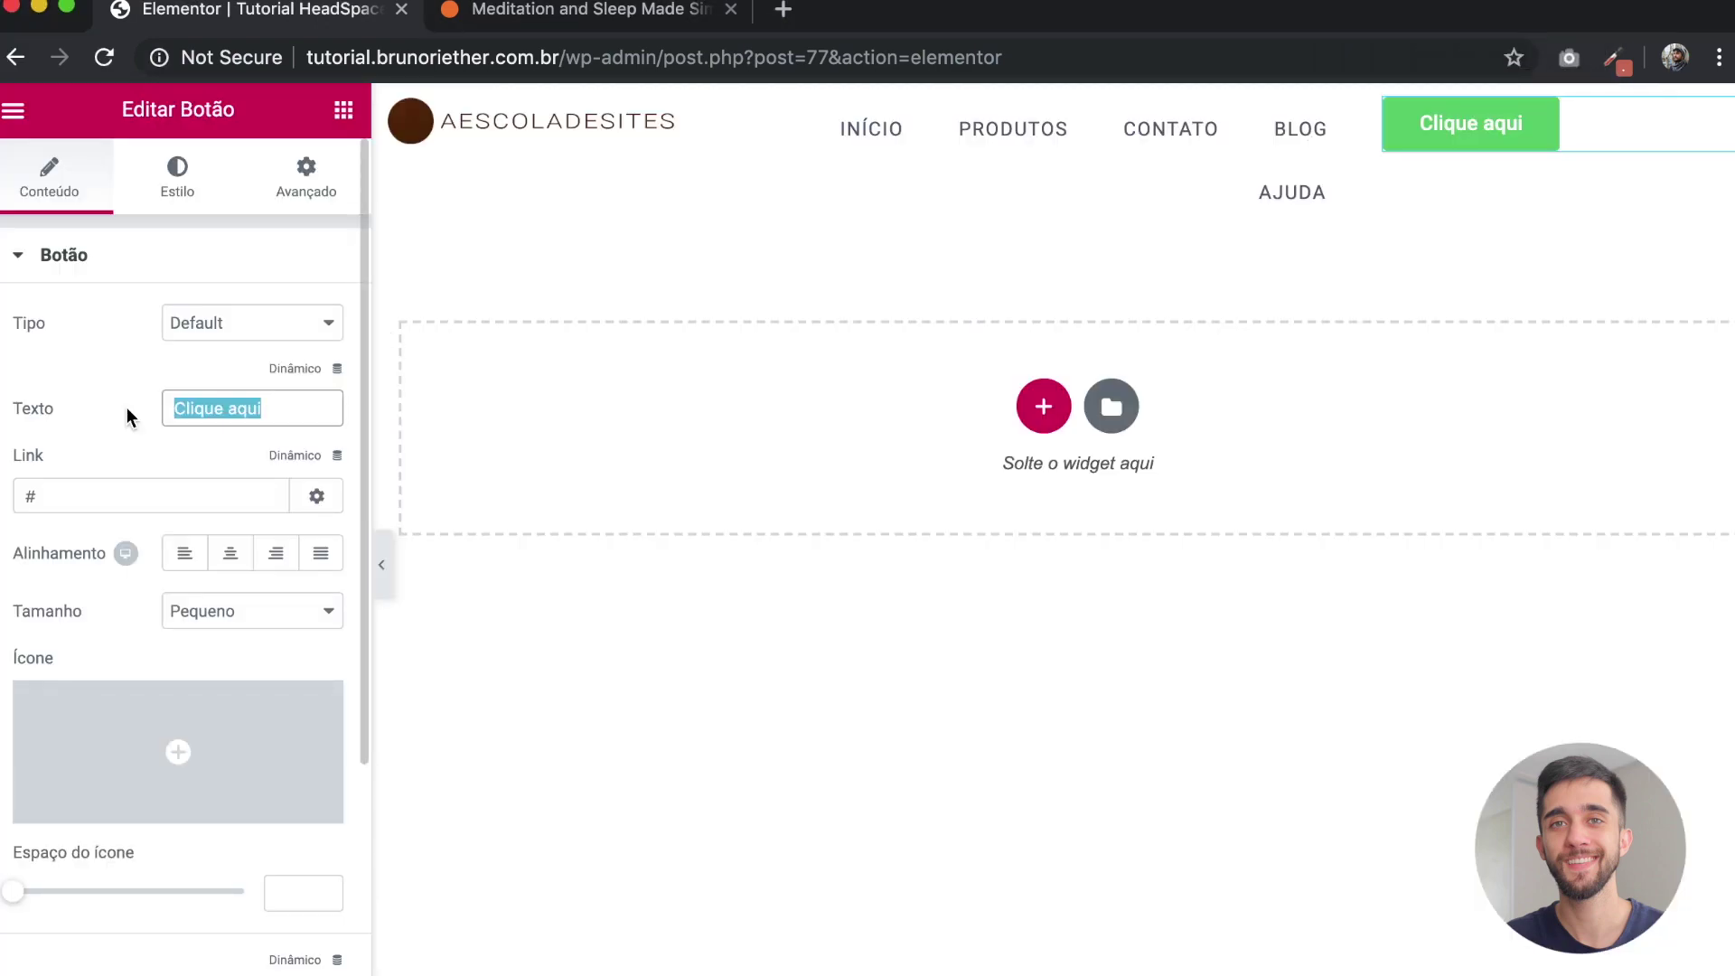
text(Log In)
Step: Make the Log In button's normal background color (Cor de fundo) fully transparent
click(172, 170)
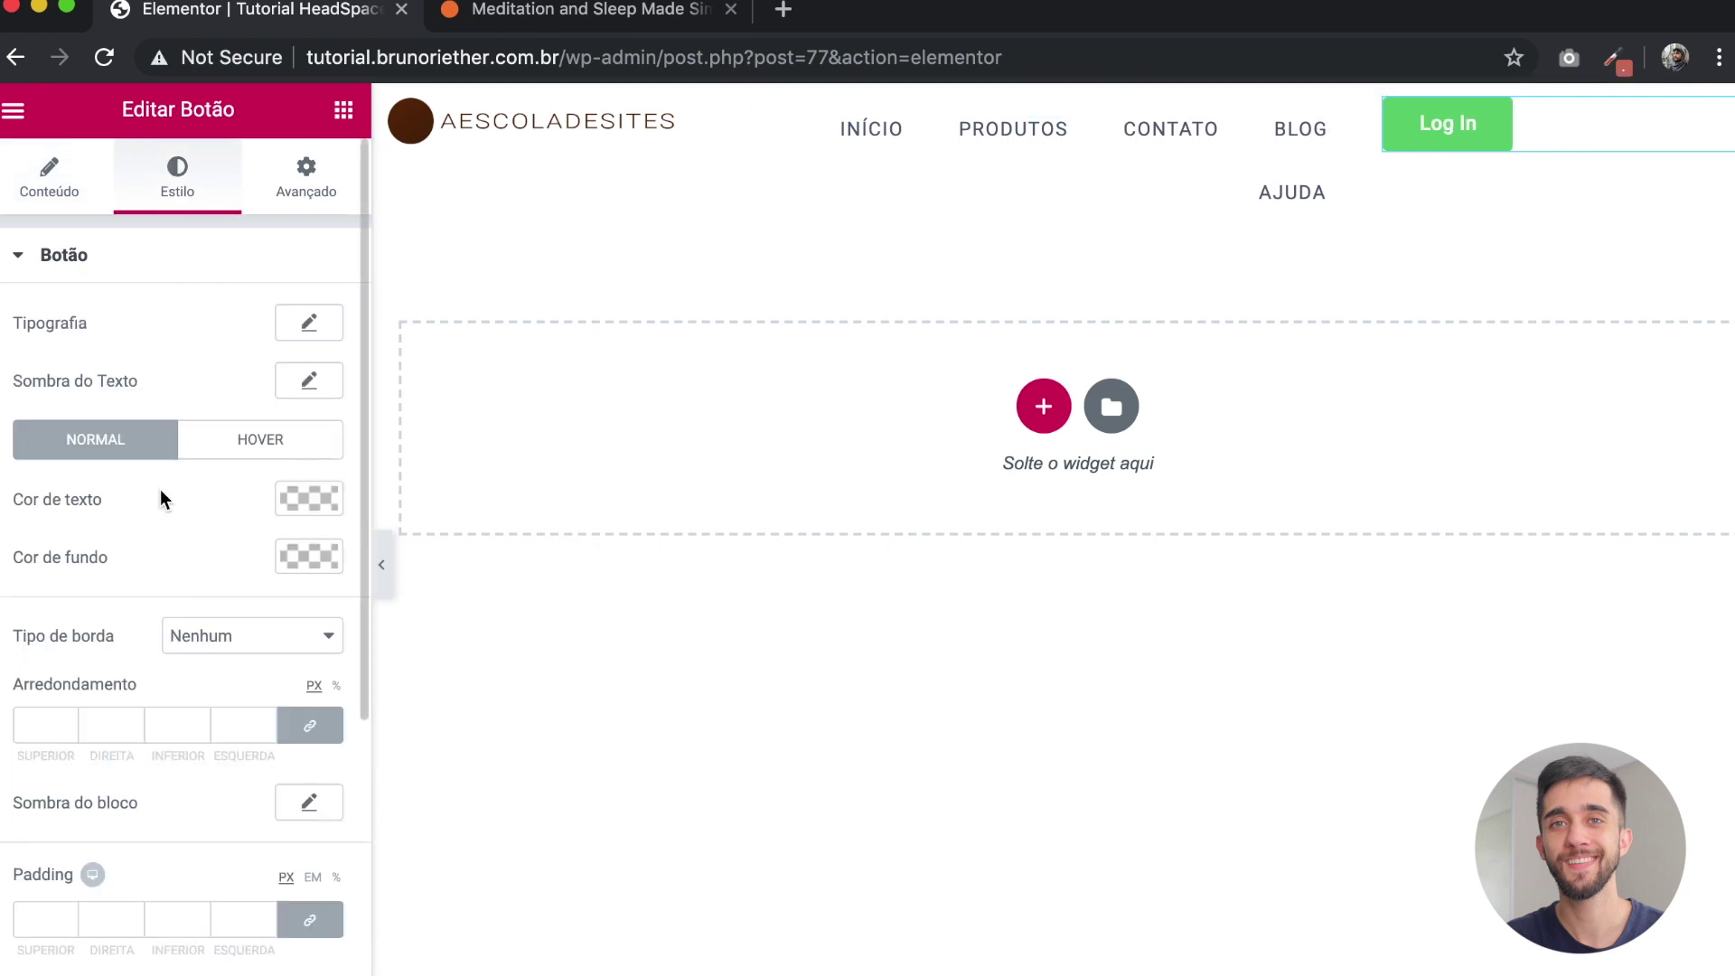
click(339, 558)
drag(321, 604, 326, 903)
click(197, 476)
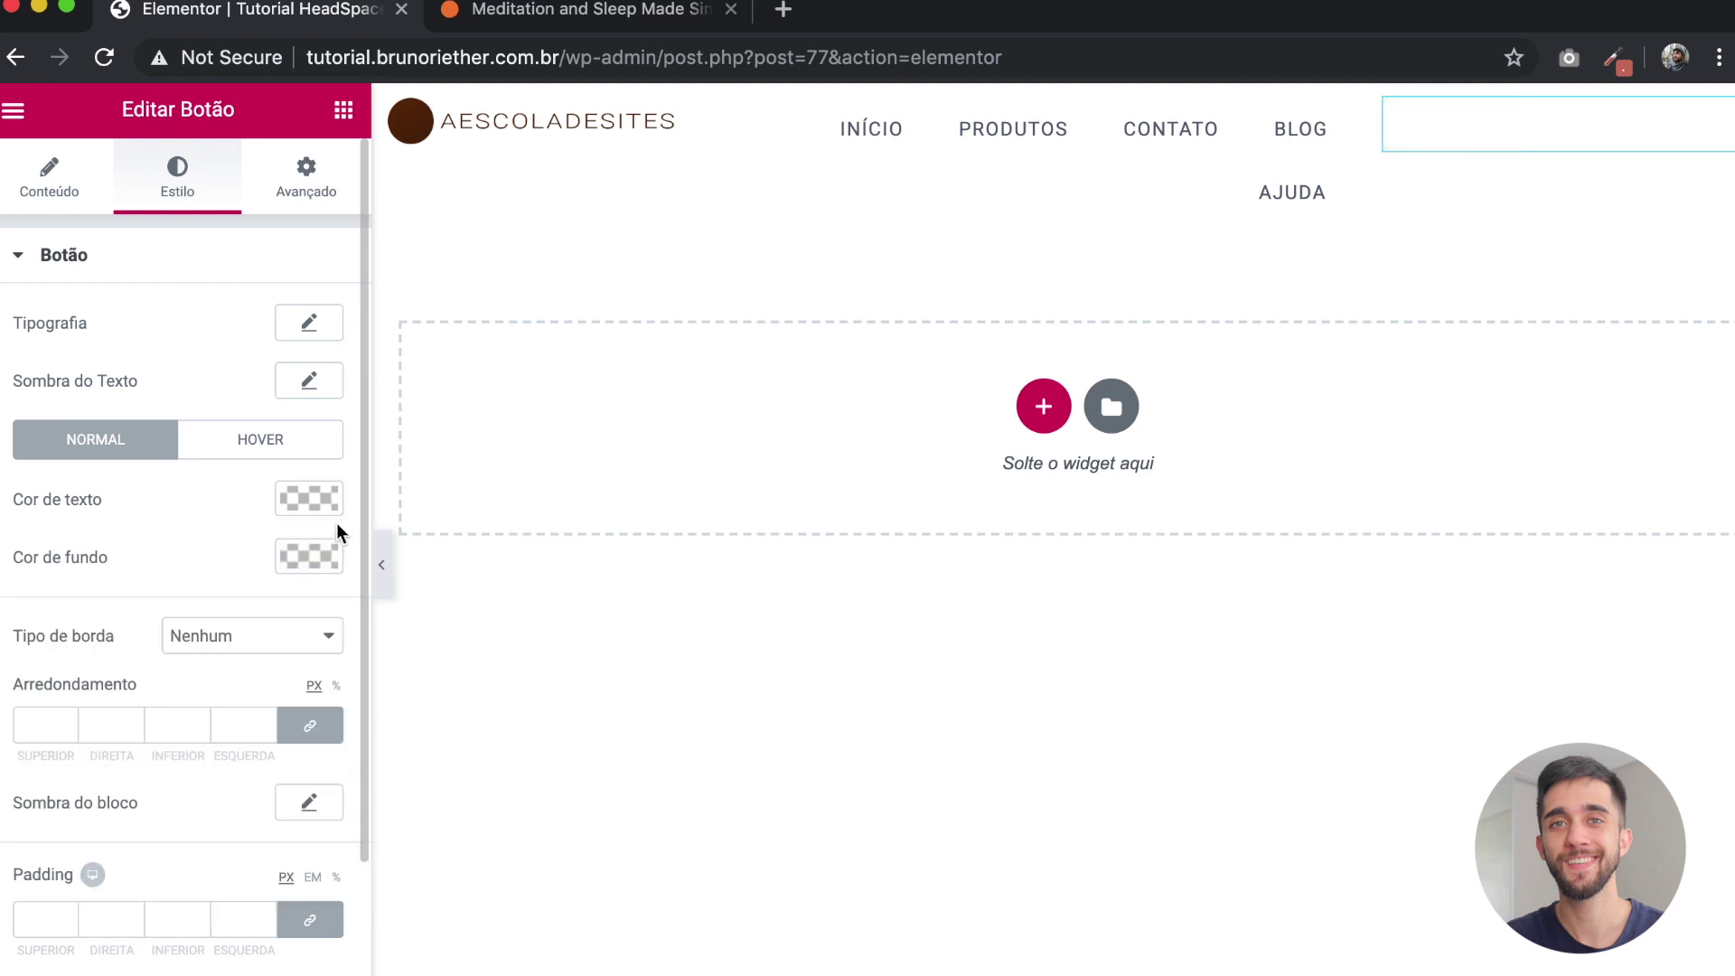
Step: Sample the text color of the LOG IN link in the Headspace site's header with ColorZilla
click(309, 498)
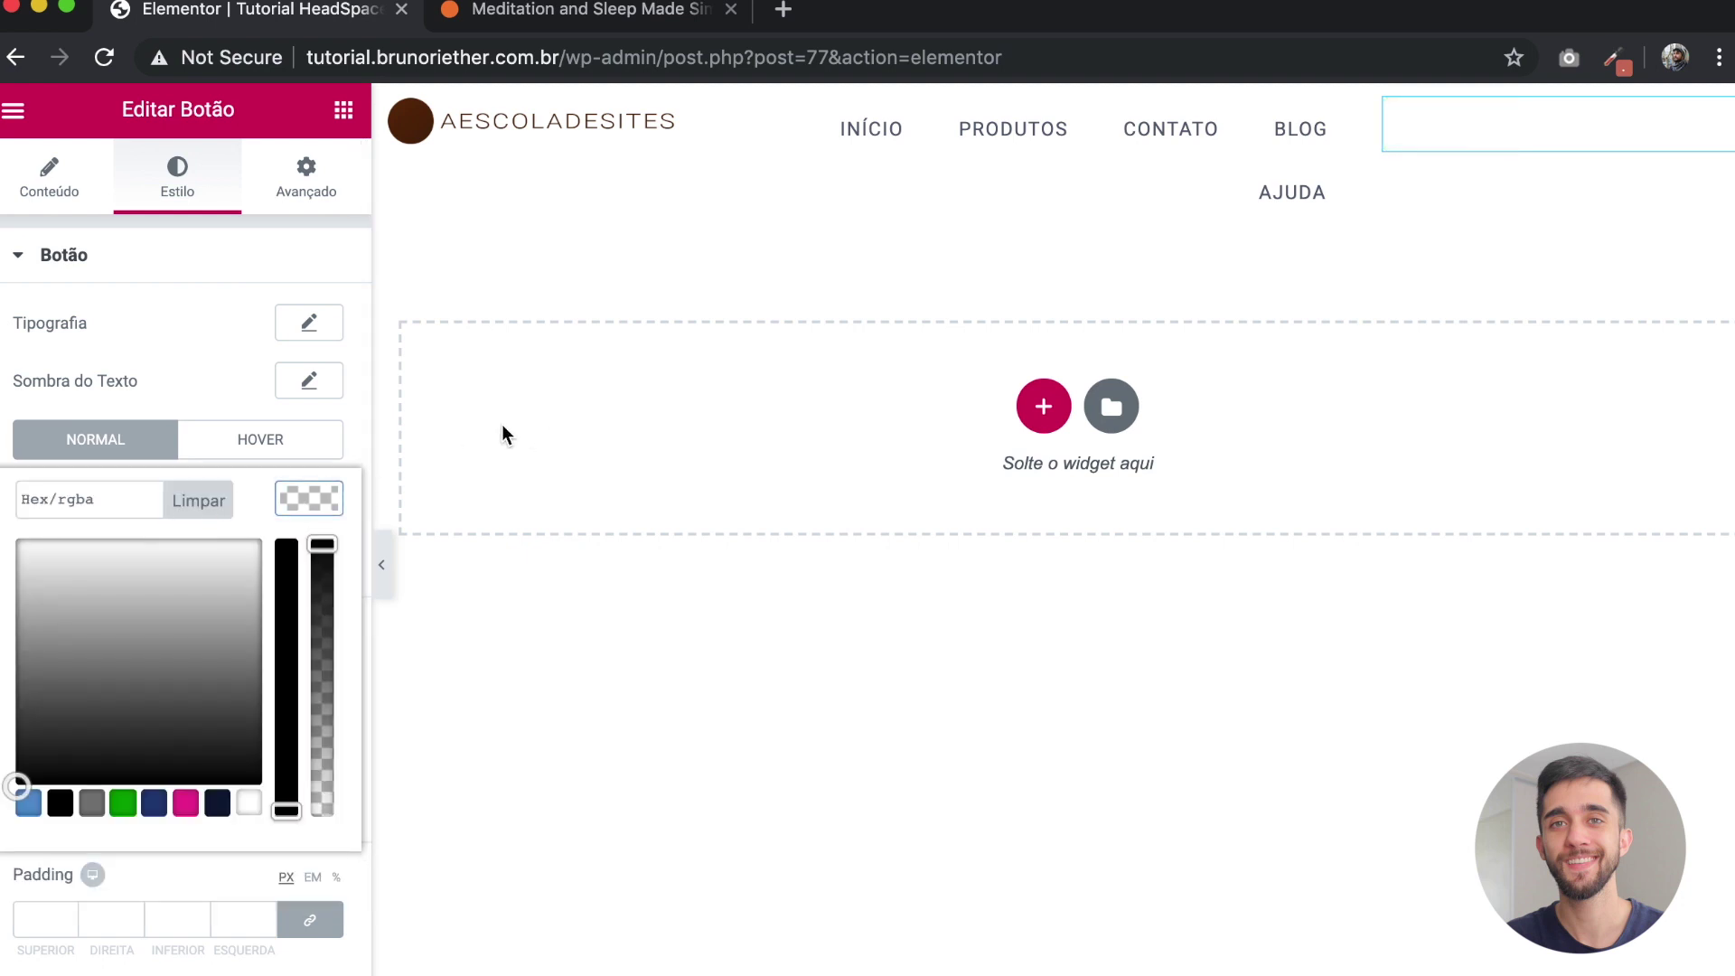
click(638, 13)
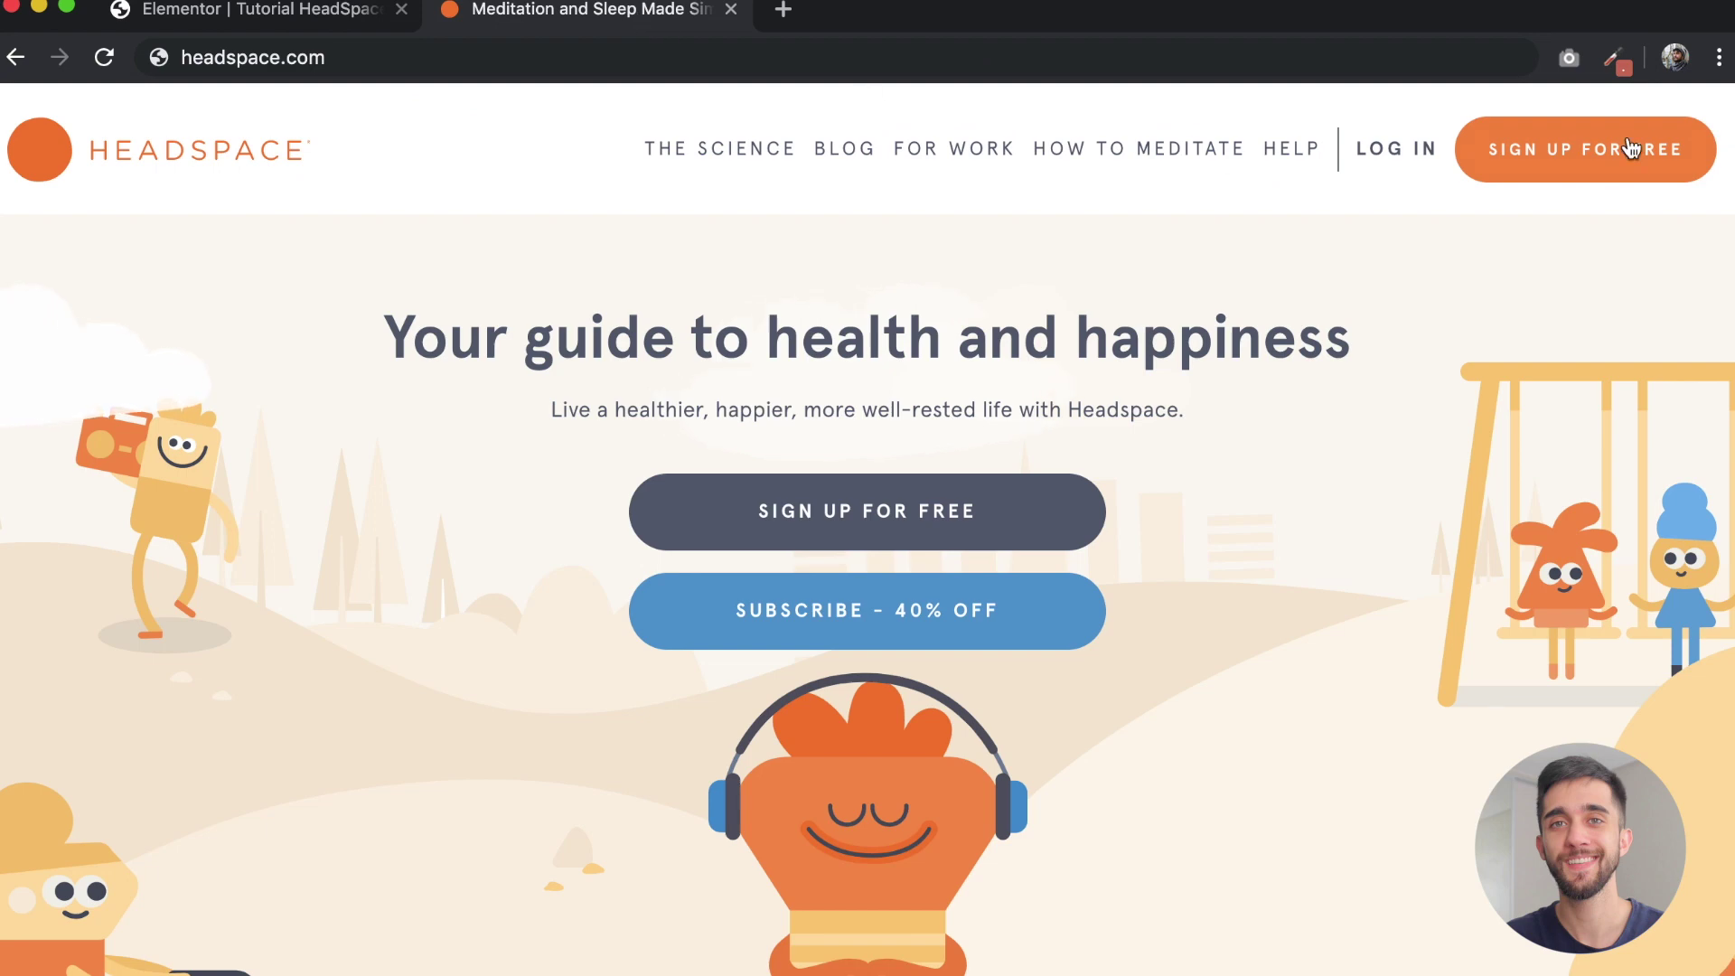
click(1616, 63)
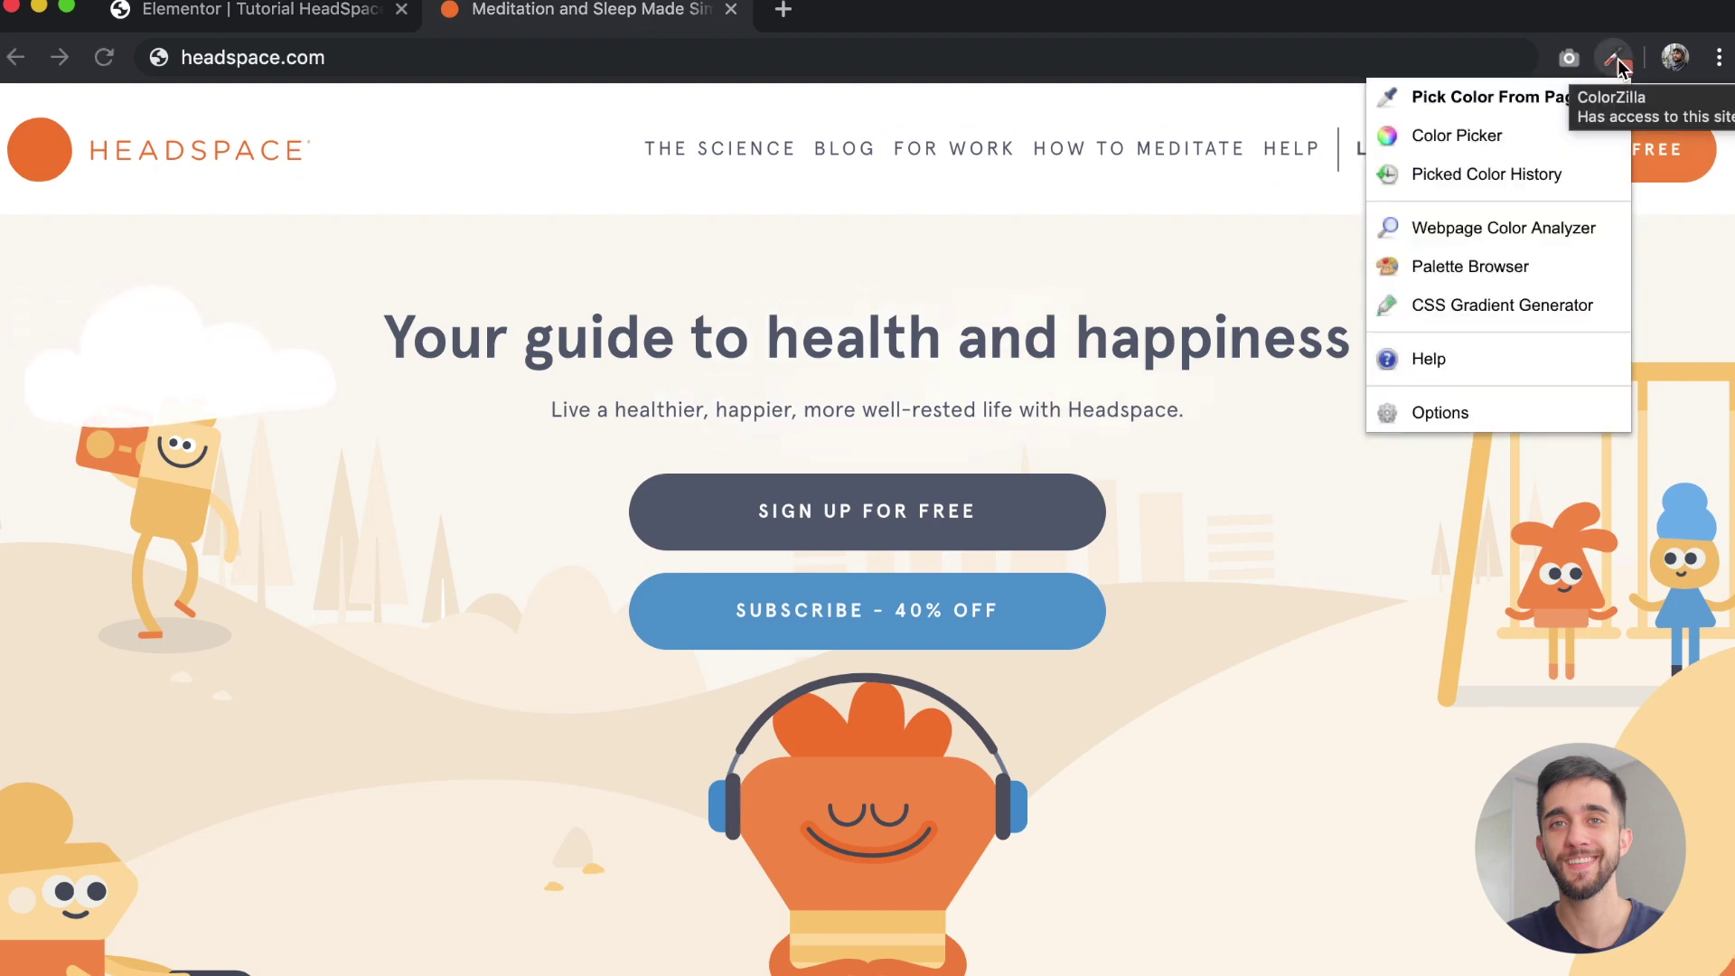
click(1516, 94)
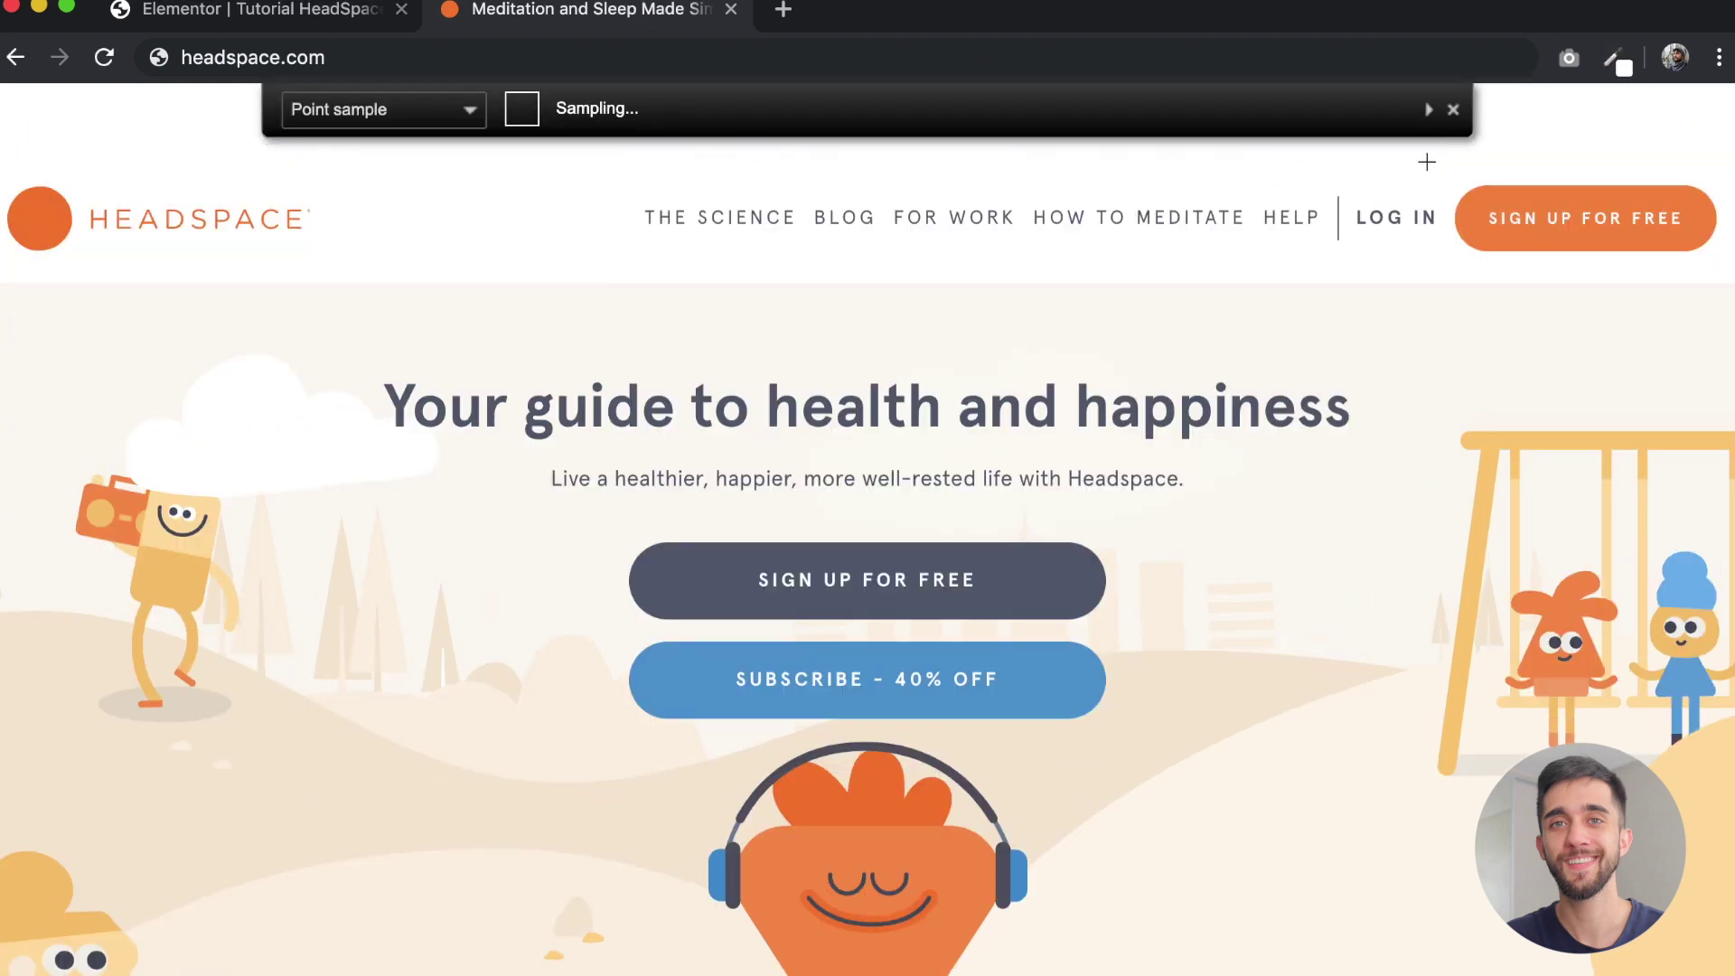
click(1396, 217)
click(732, 11)
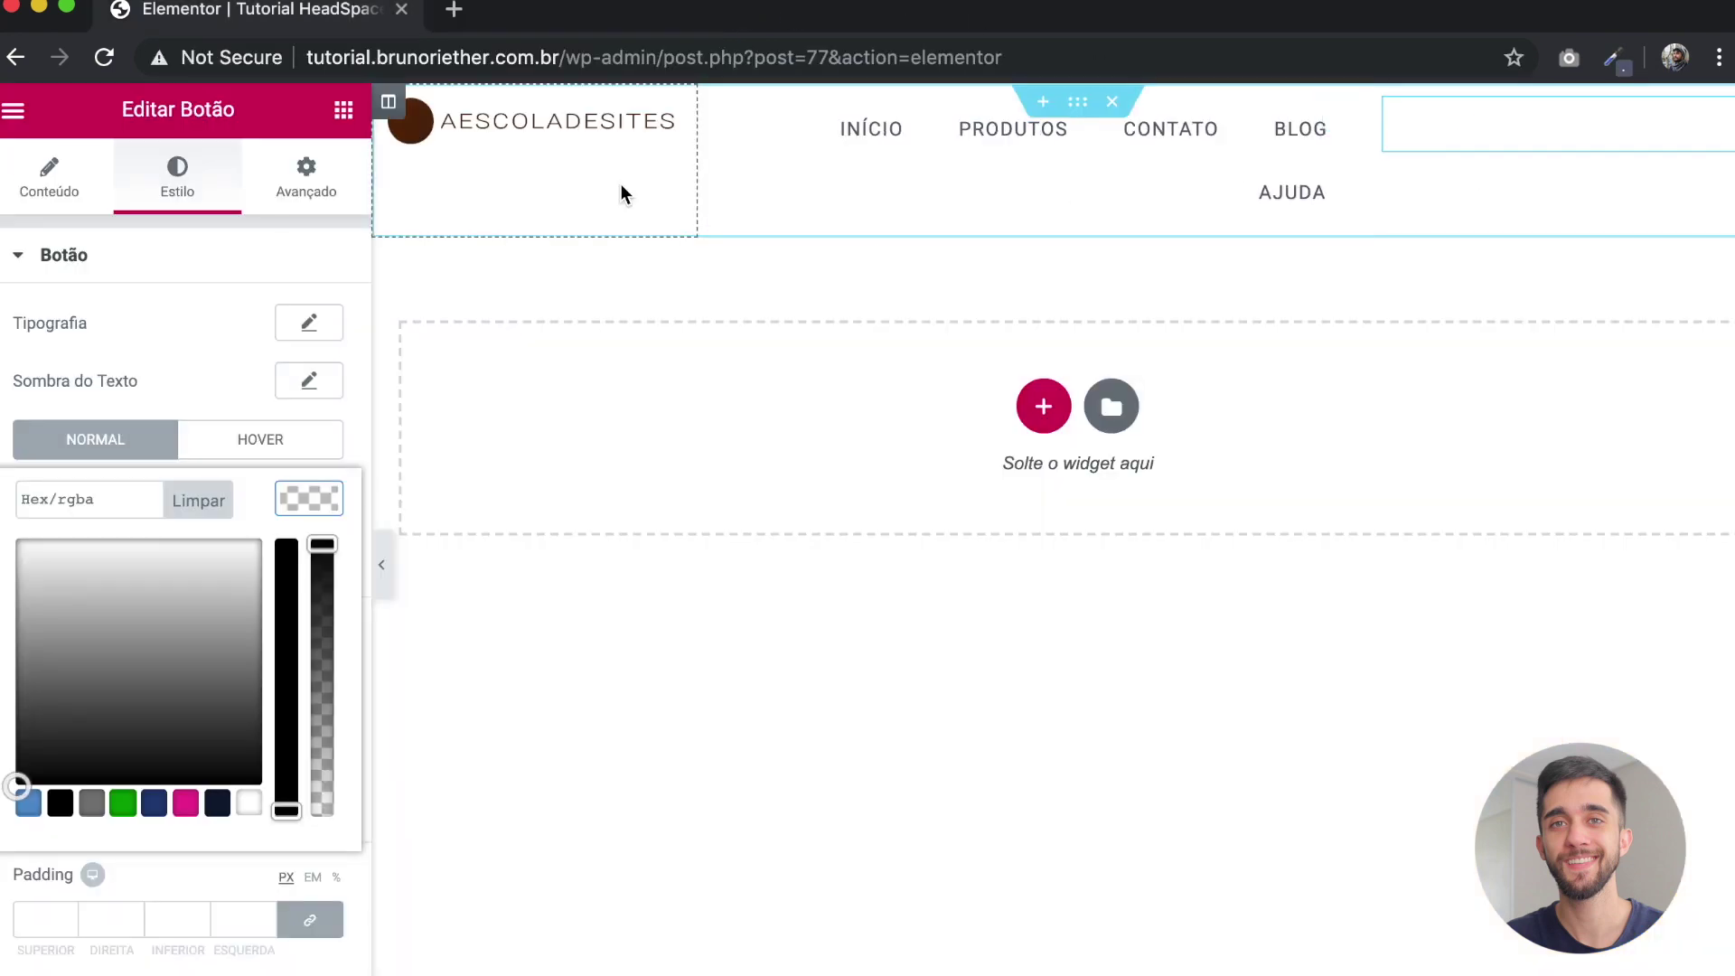
Step: Set the Log In button's normal text color (Cor de texto) to #5a6175
click(123, 498)
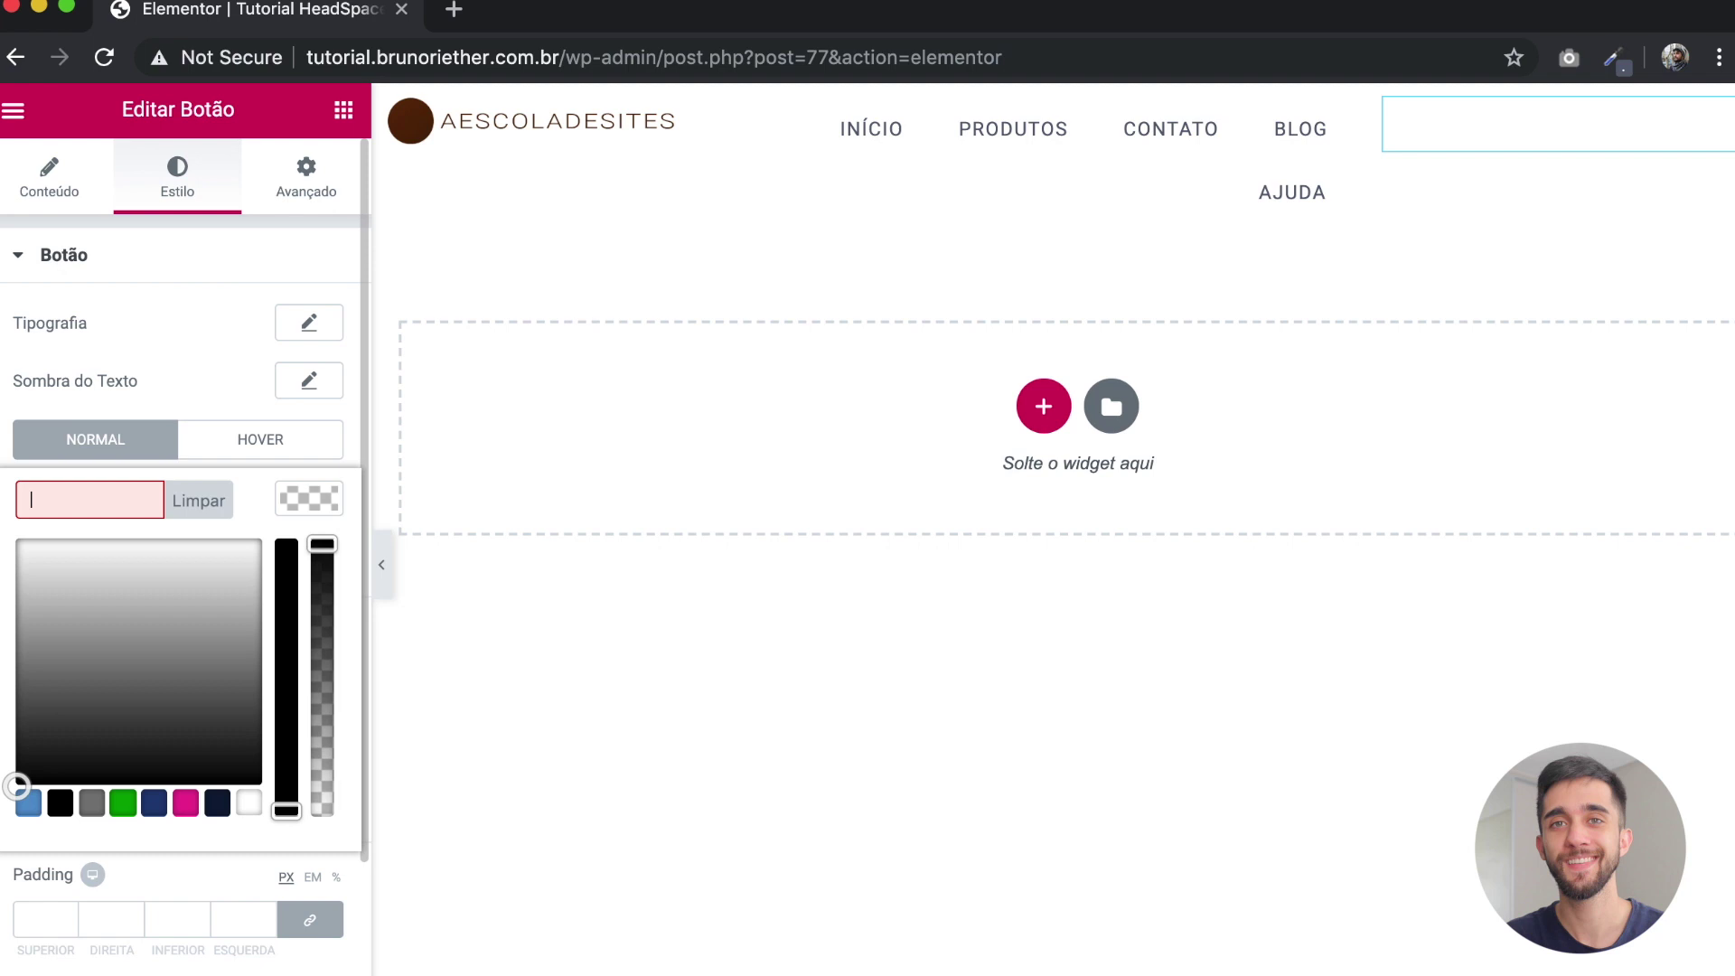
text(#5a6175)
click(315, 500)
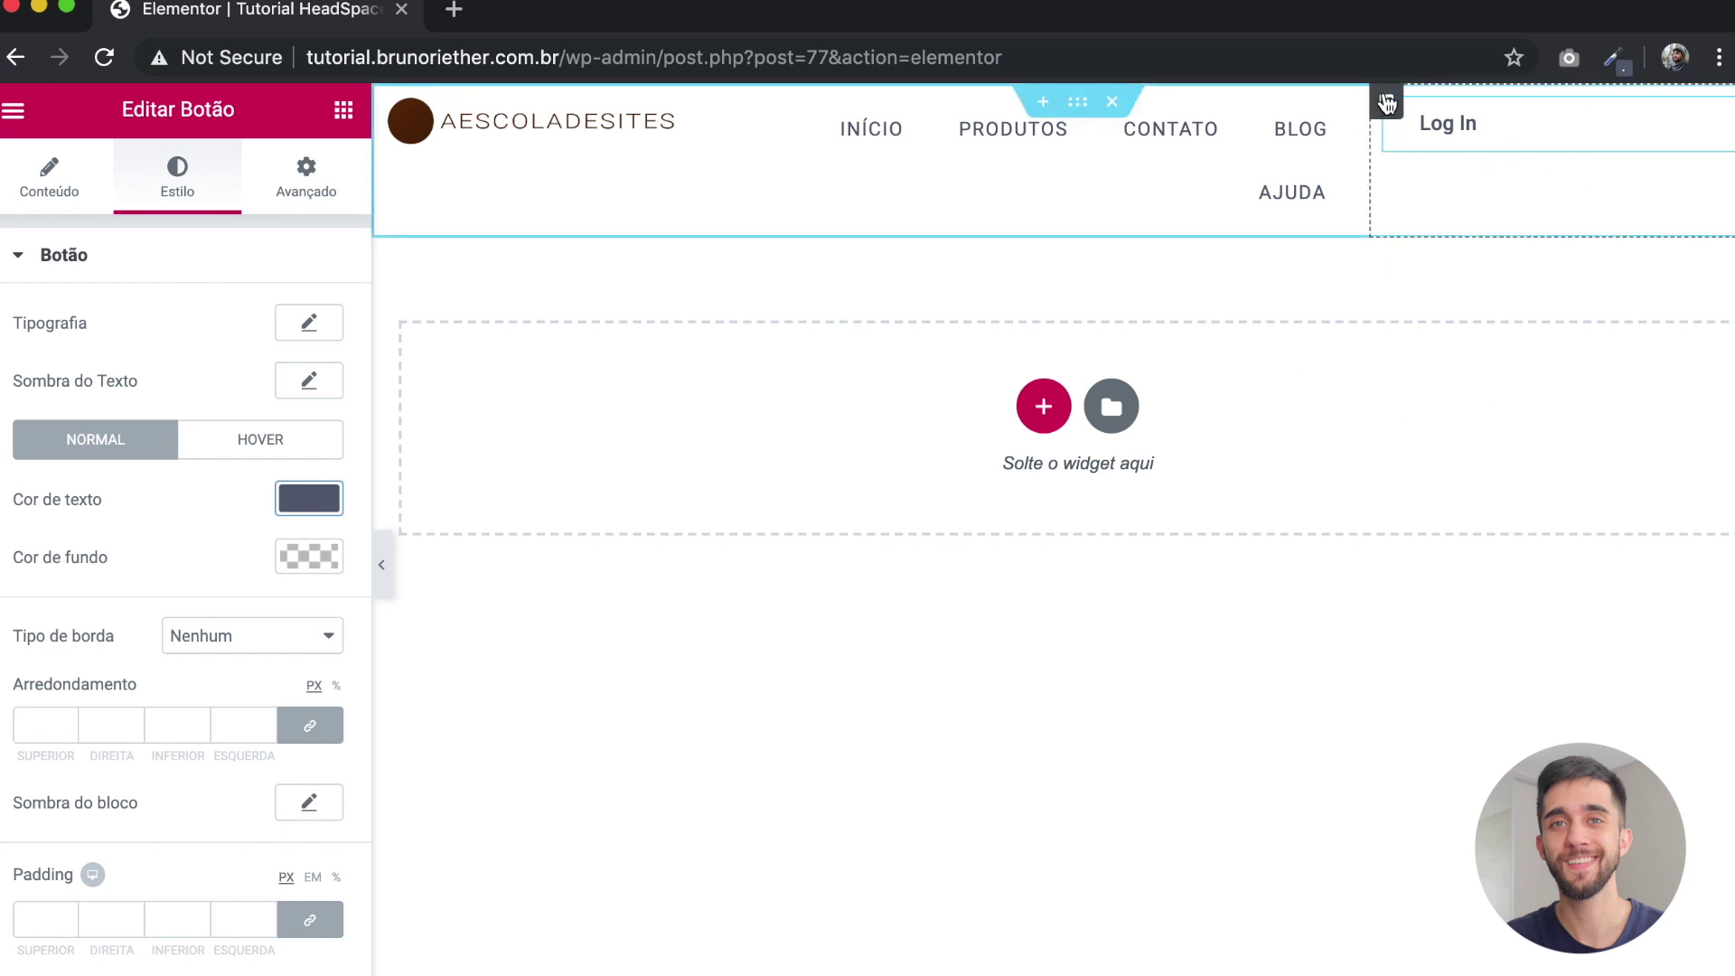
Step: Duplicate the Log In button's column and change the copied button's text to "Inscreva-se"
right_click(1387, 104)
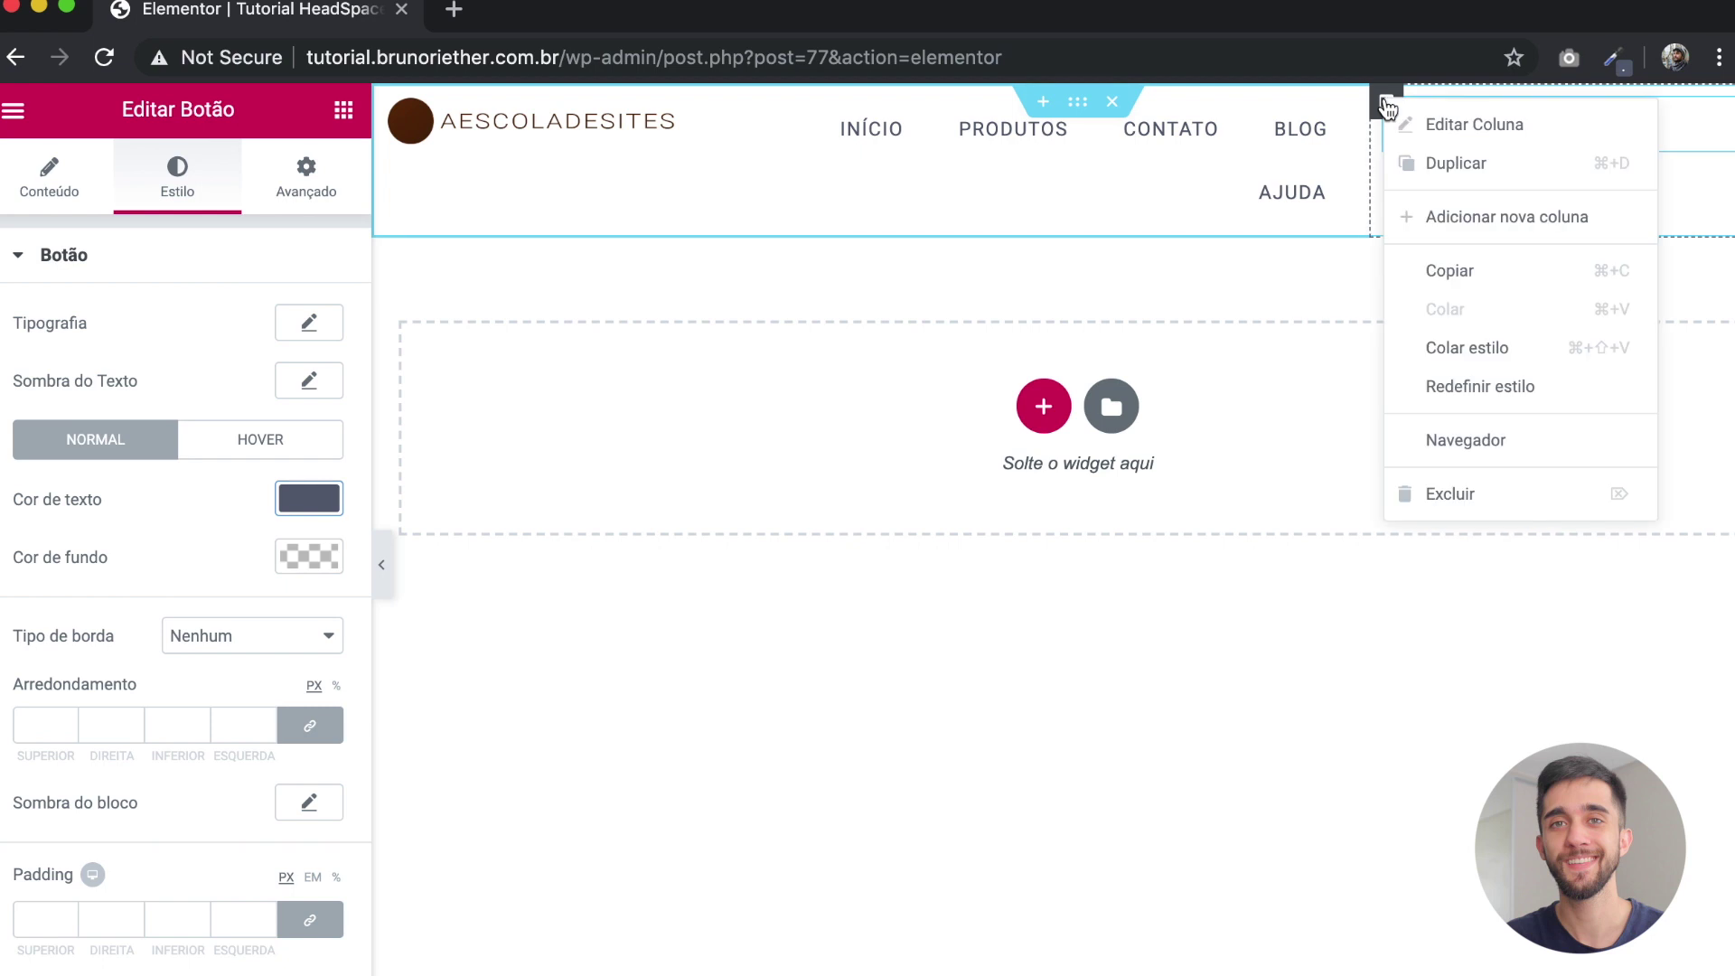
click(1435, 166)
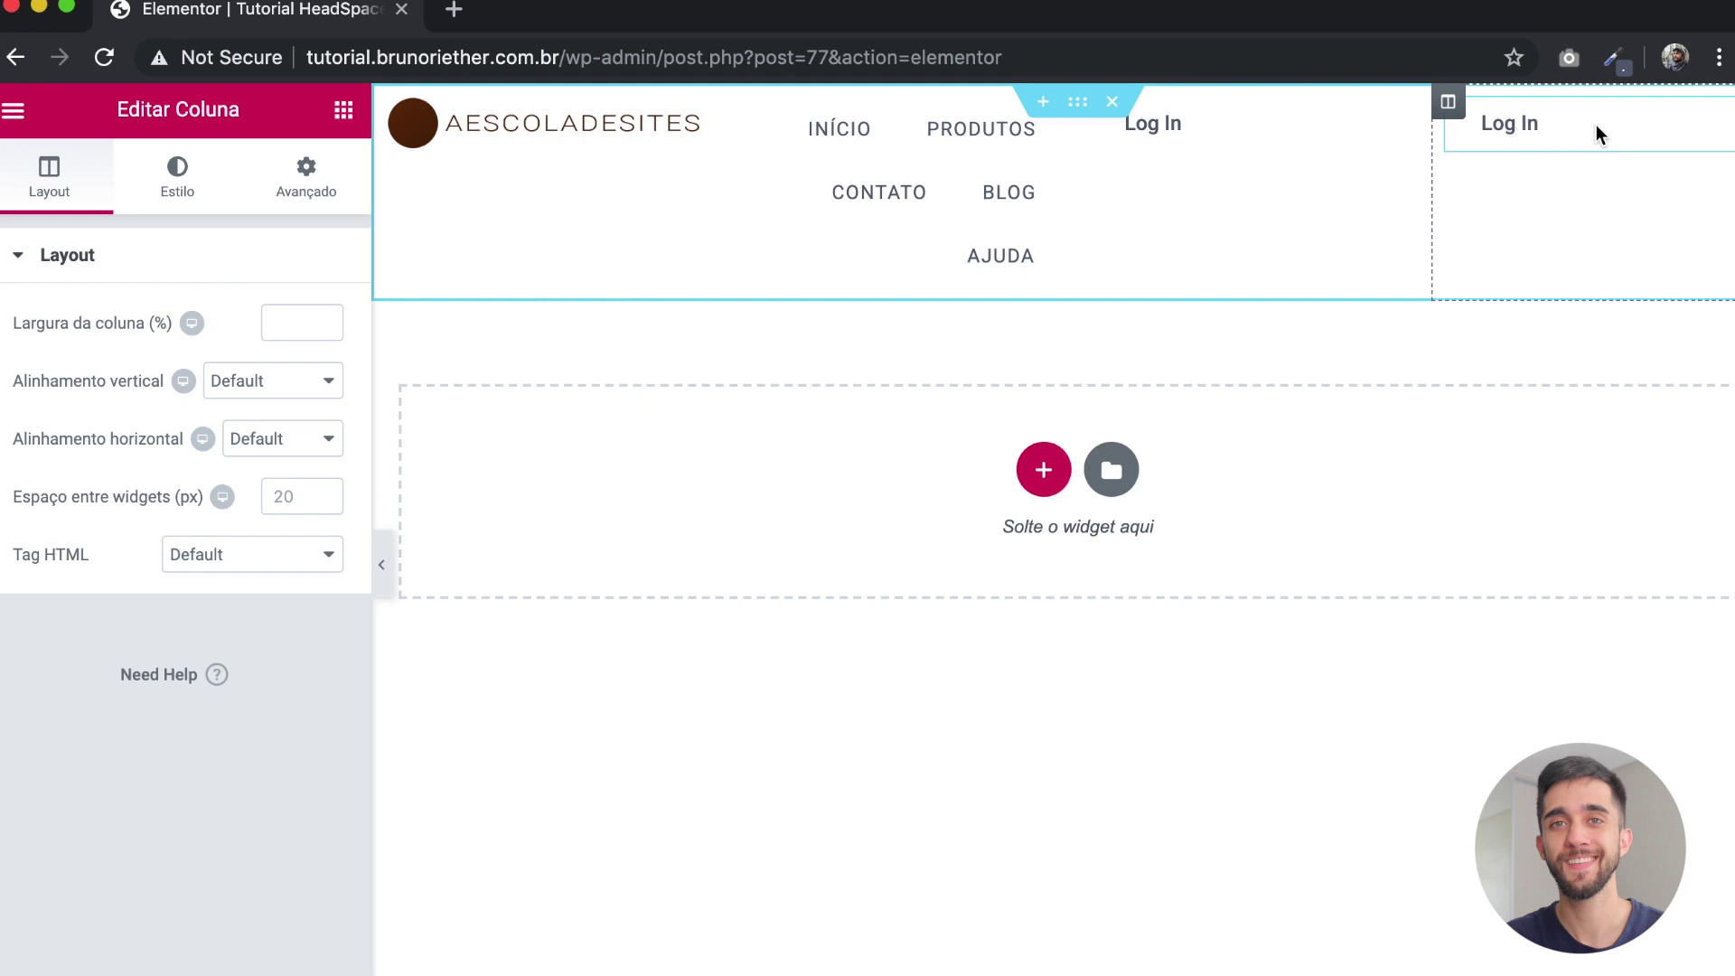
click(1458, 120)
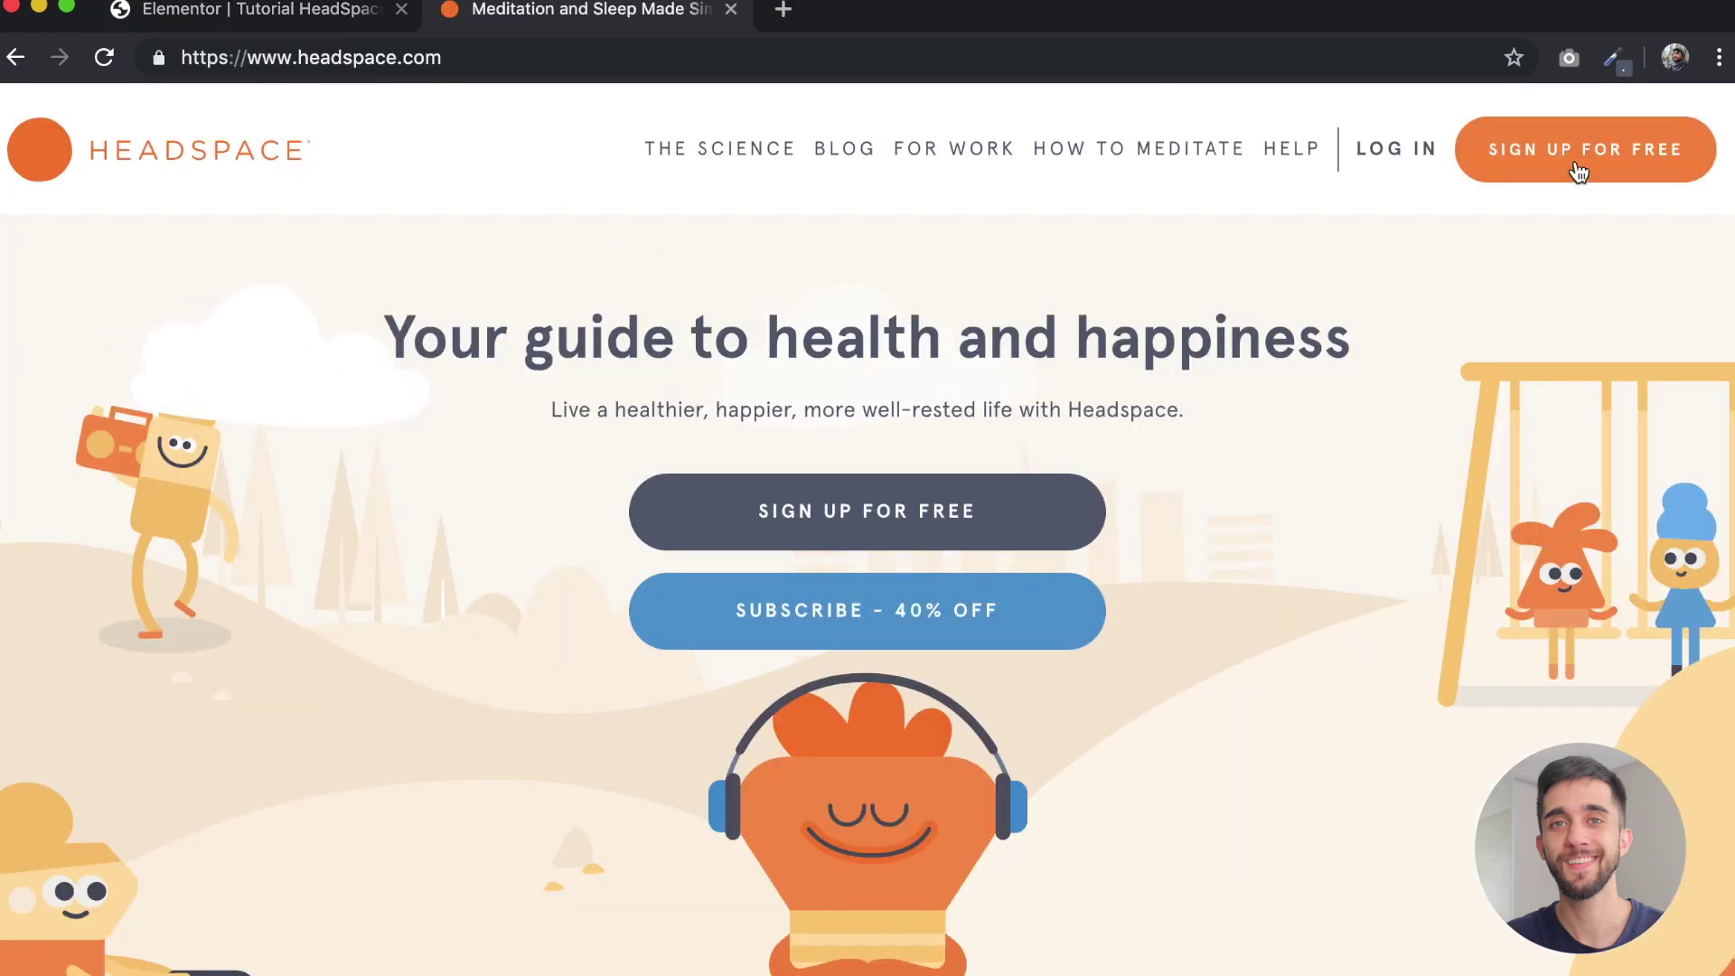
click(344, 14)
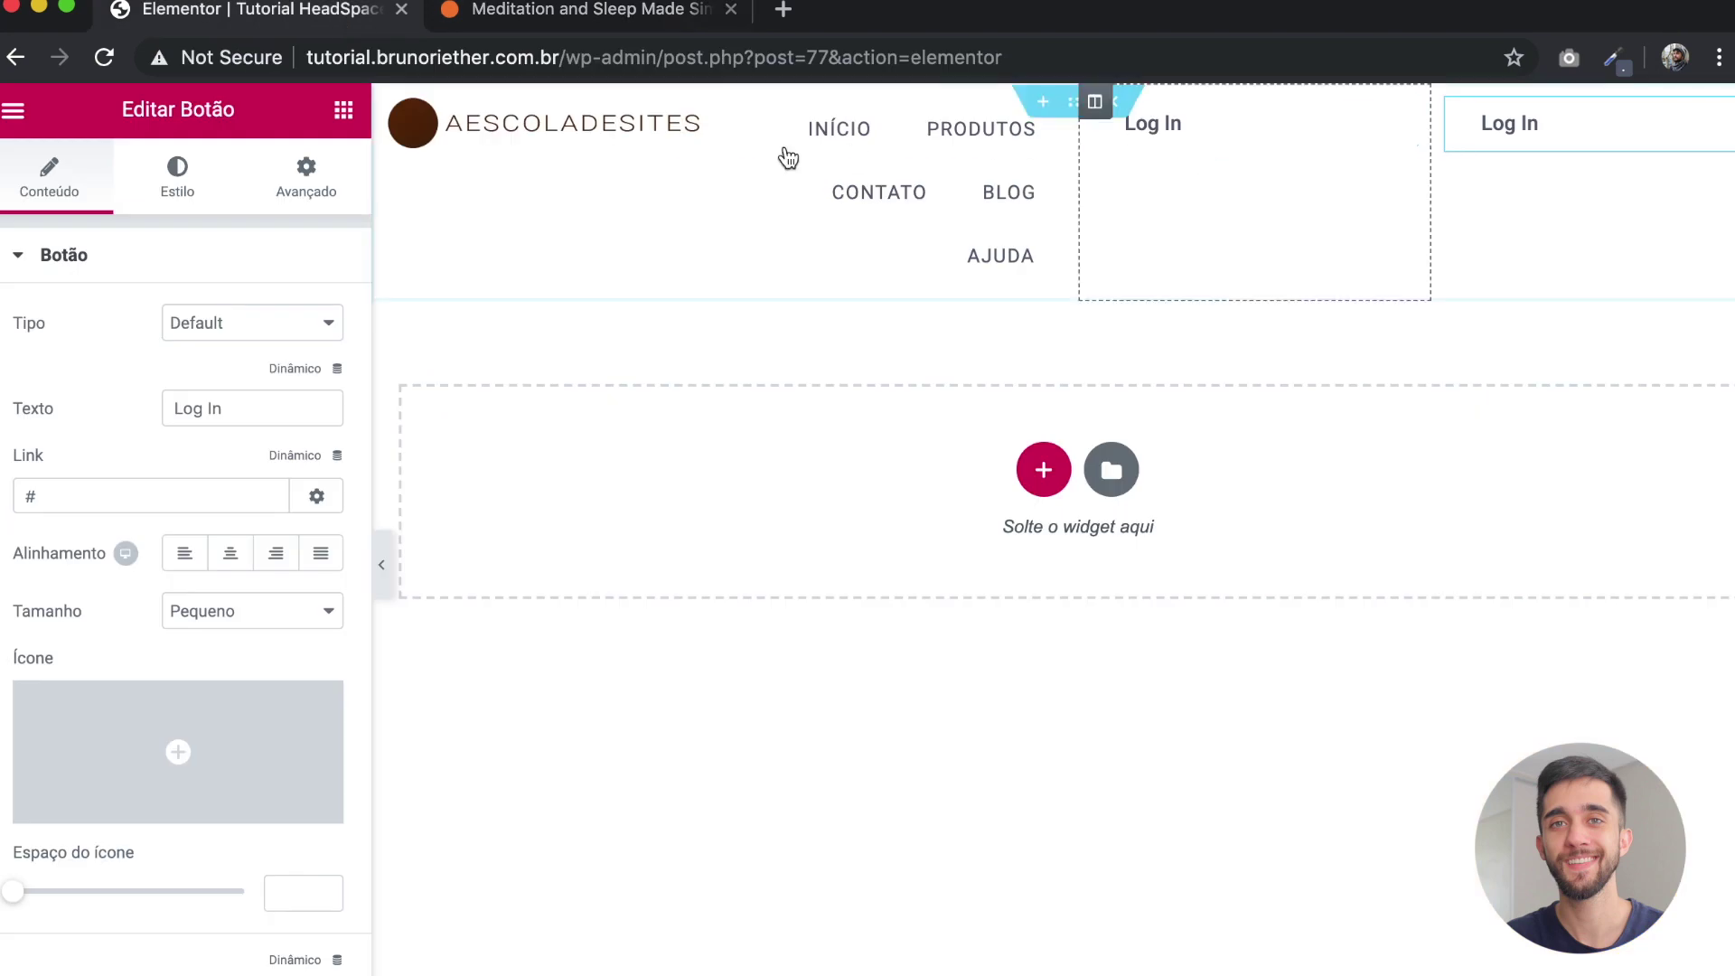
triple_click(226, 396)
text(Inscreva-se)
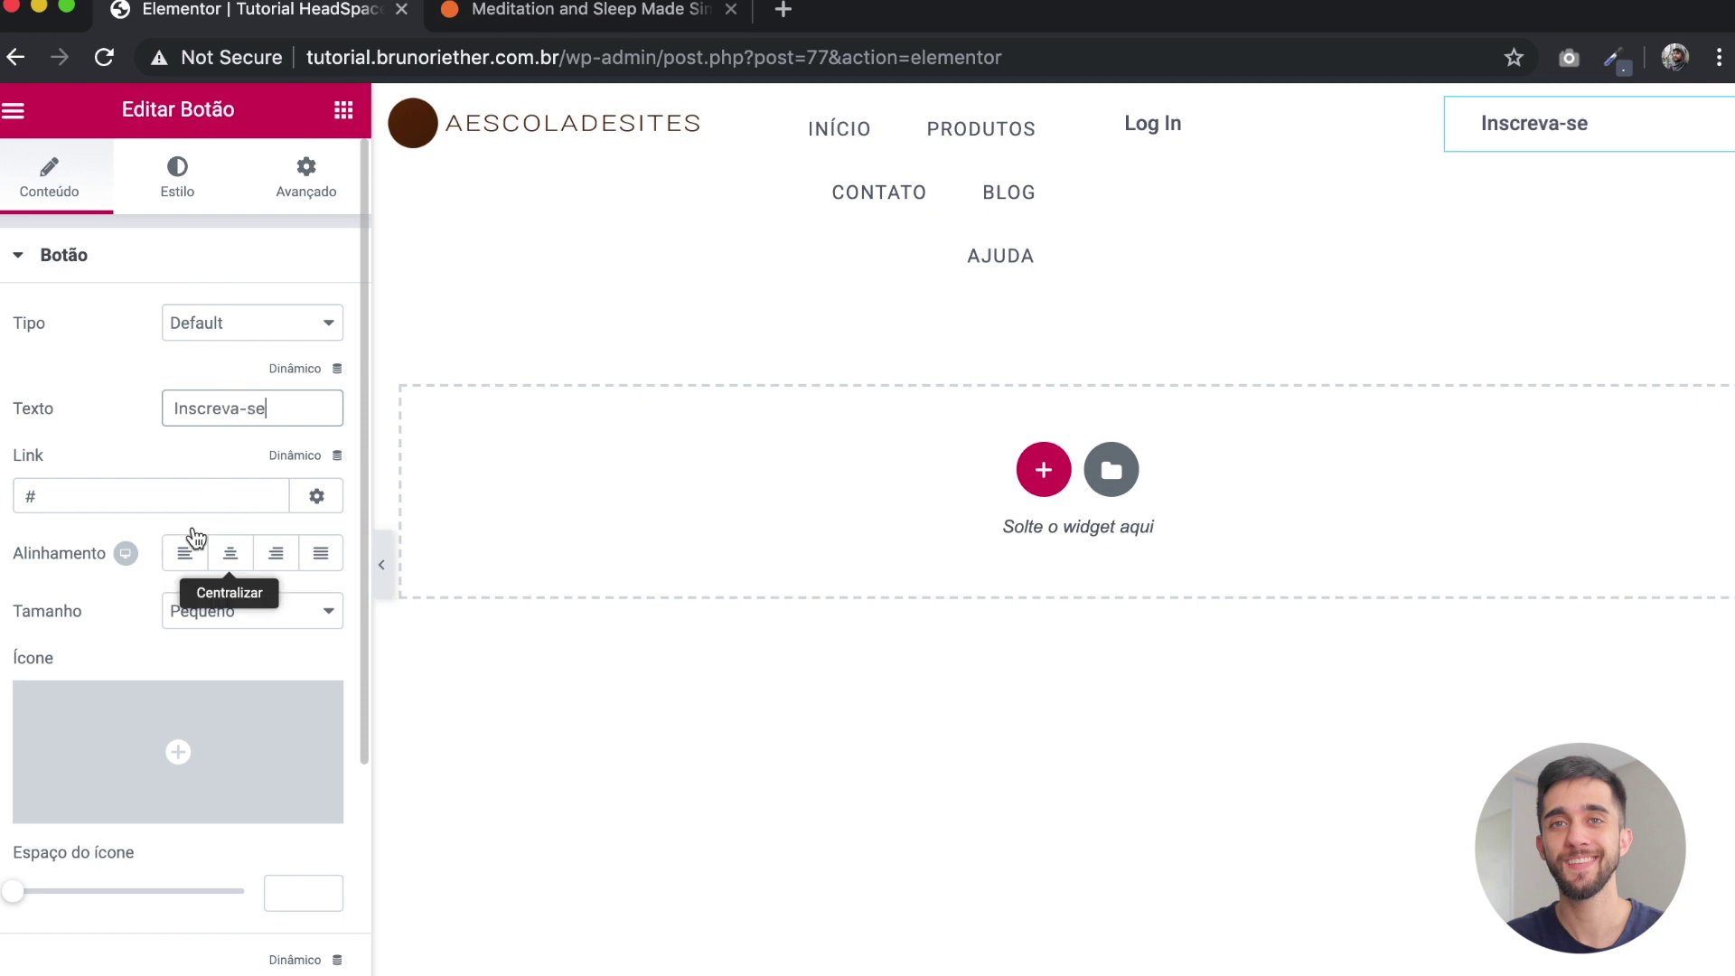
Step: Give the Inscreva-se button white text (Cor de texto) and a #4e240c background (Cor de fundo)
click(177, 173)
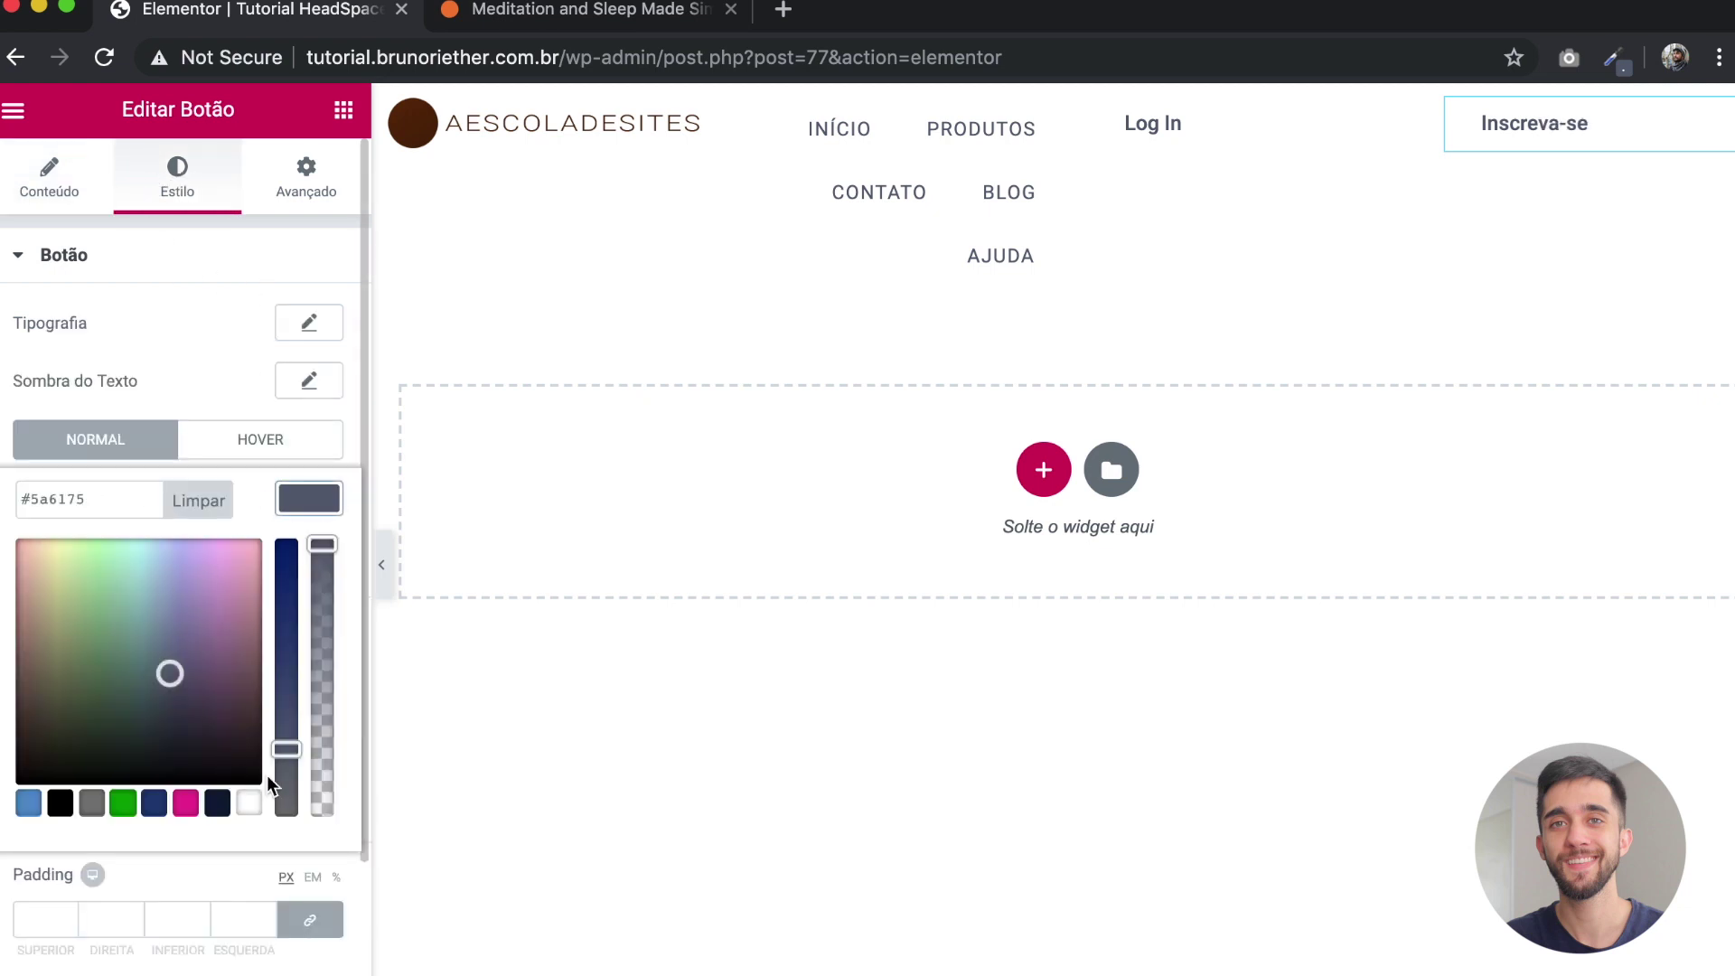
click(257, 811)
click(289, 490)
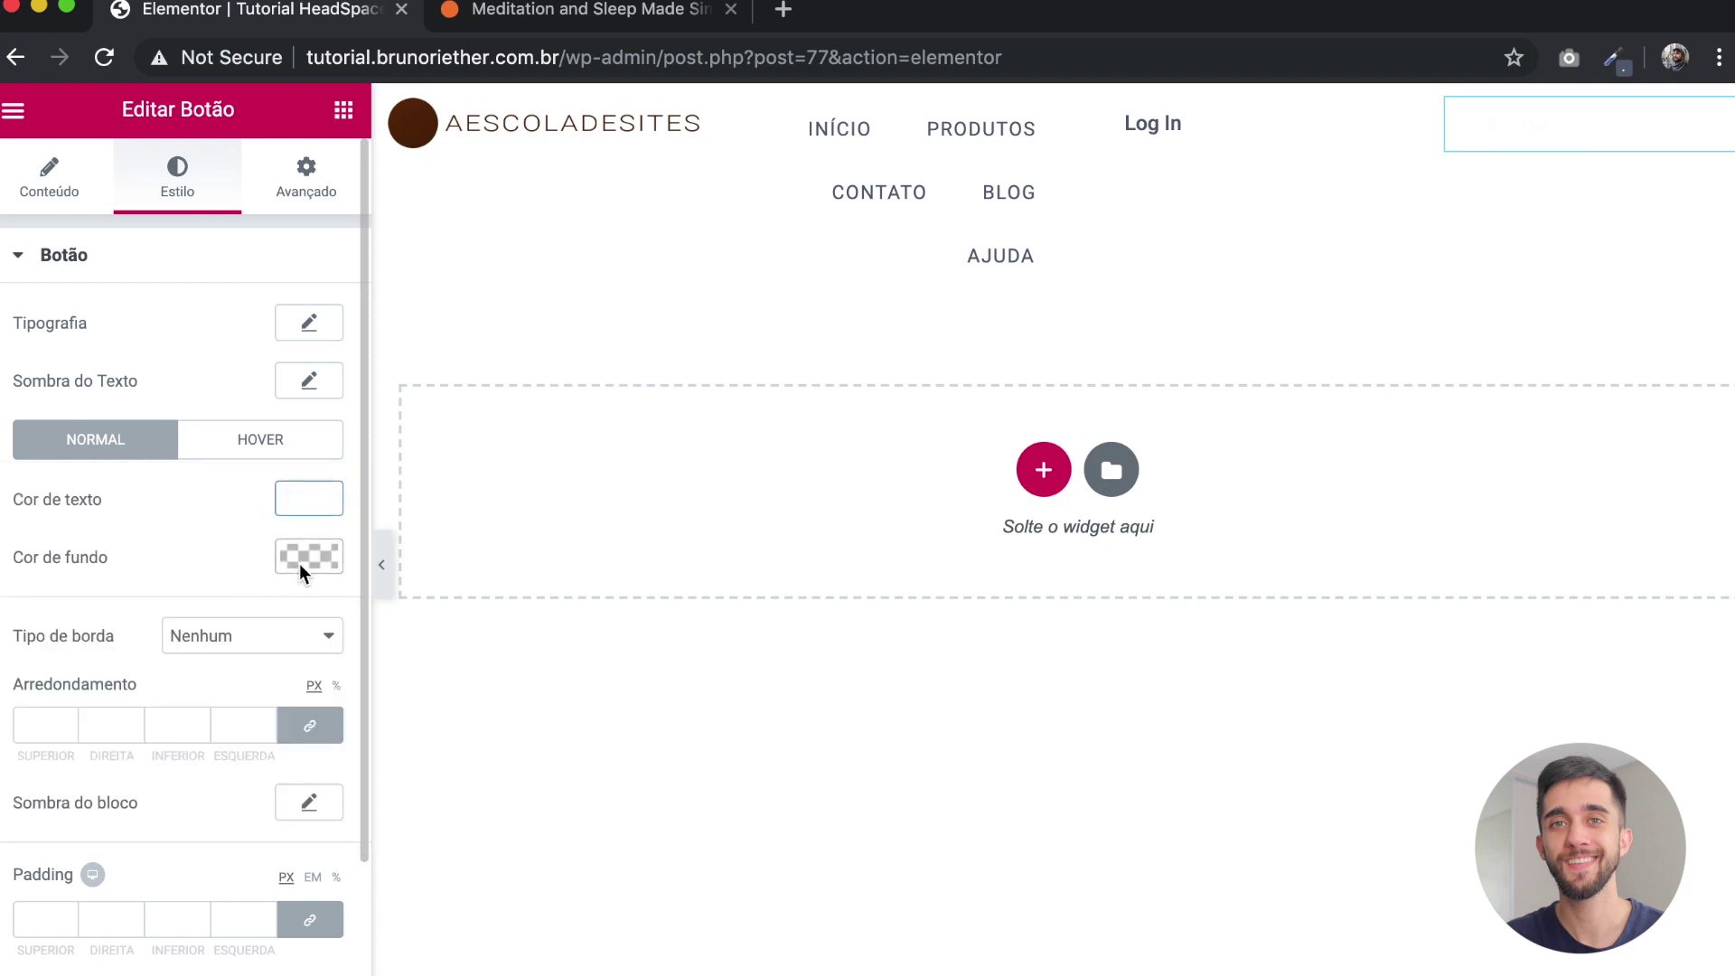
click(299, 562)
triple_click(115, 556)
text(#4e240c)
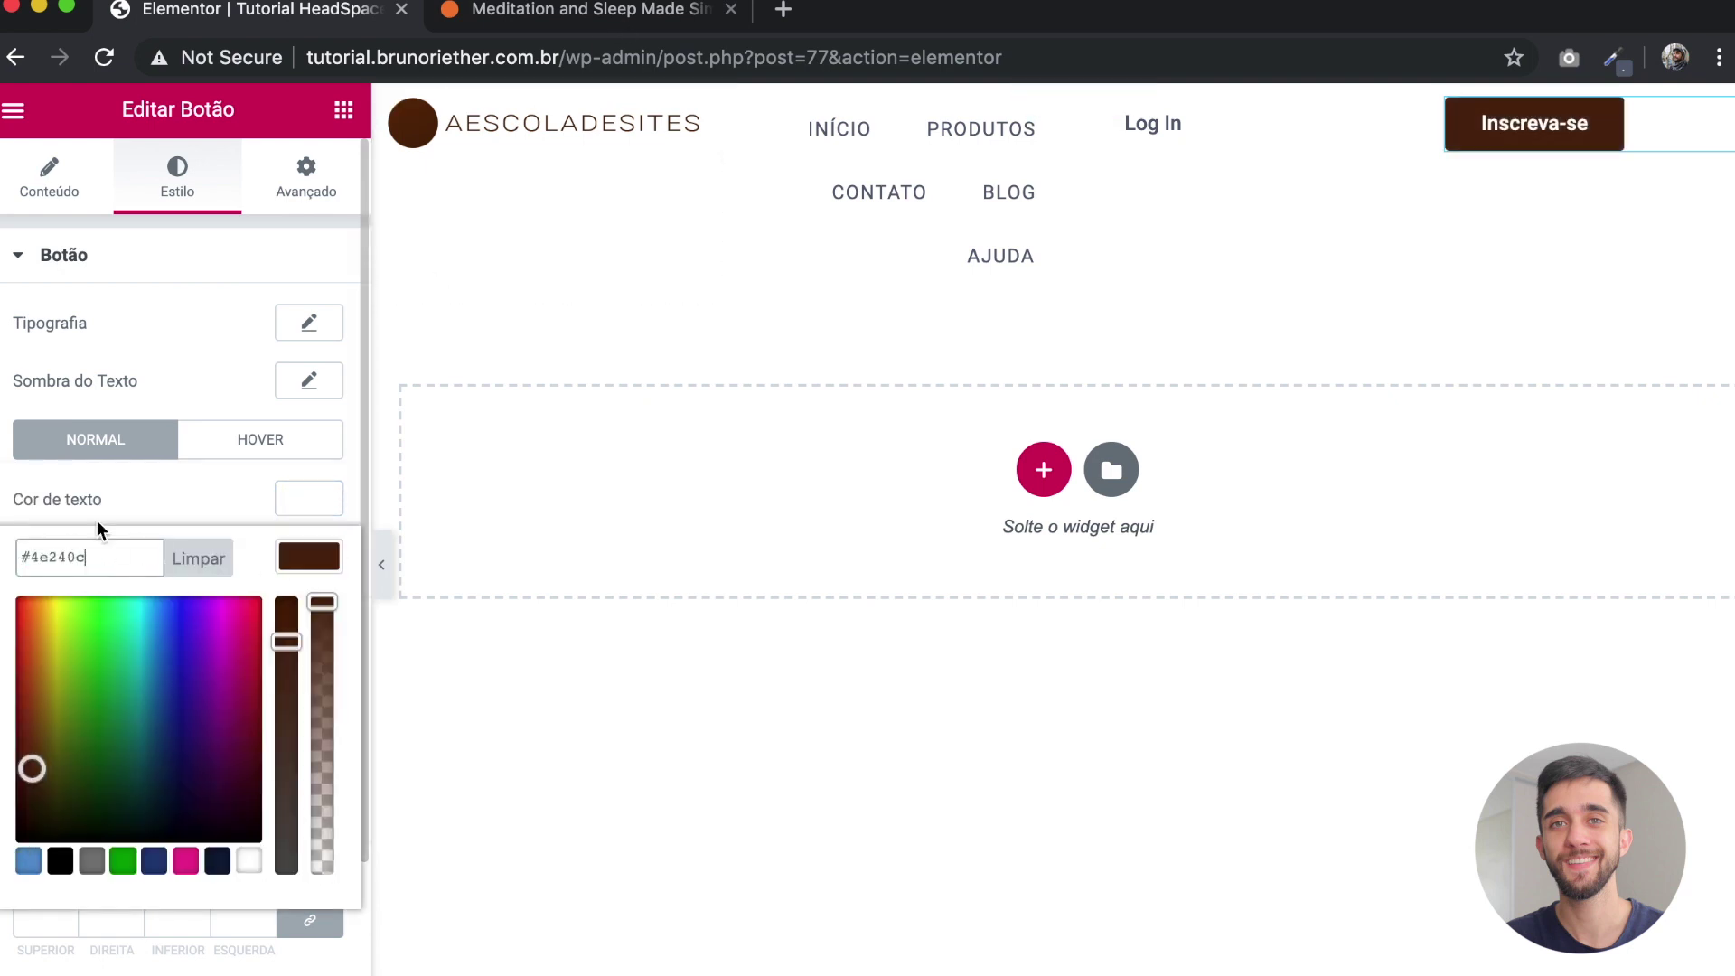
click(252, 511)
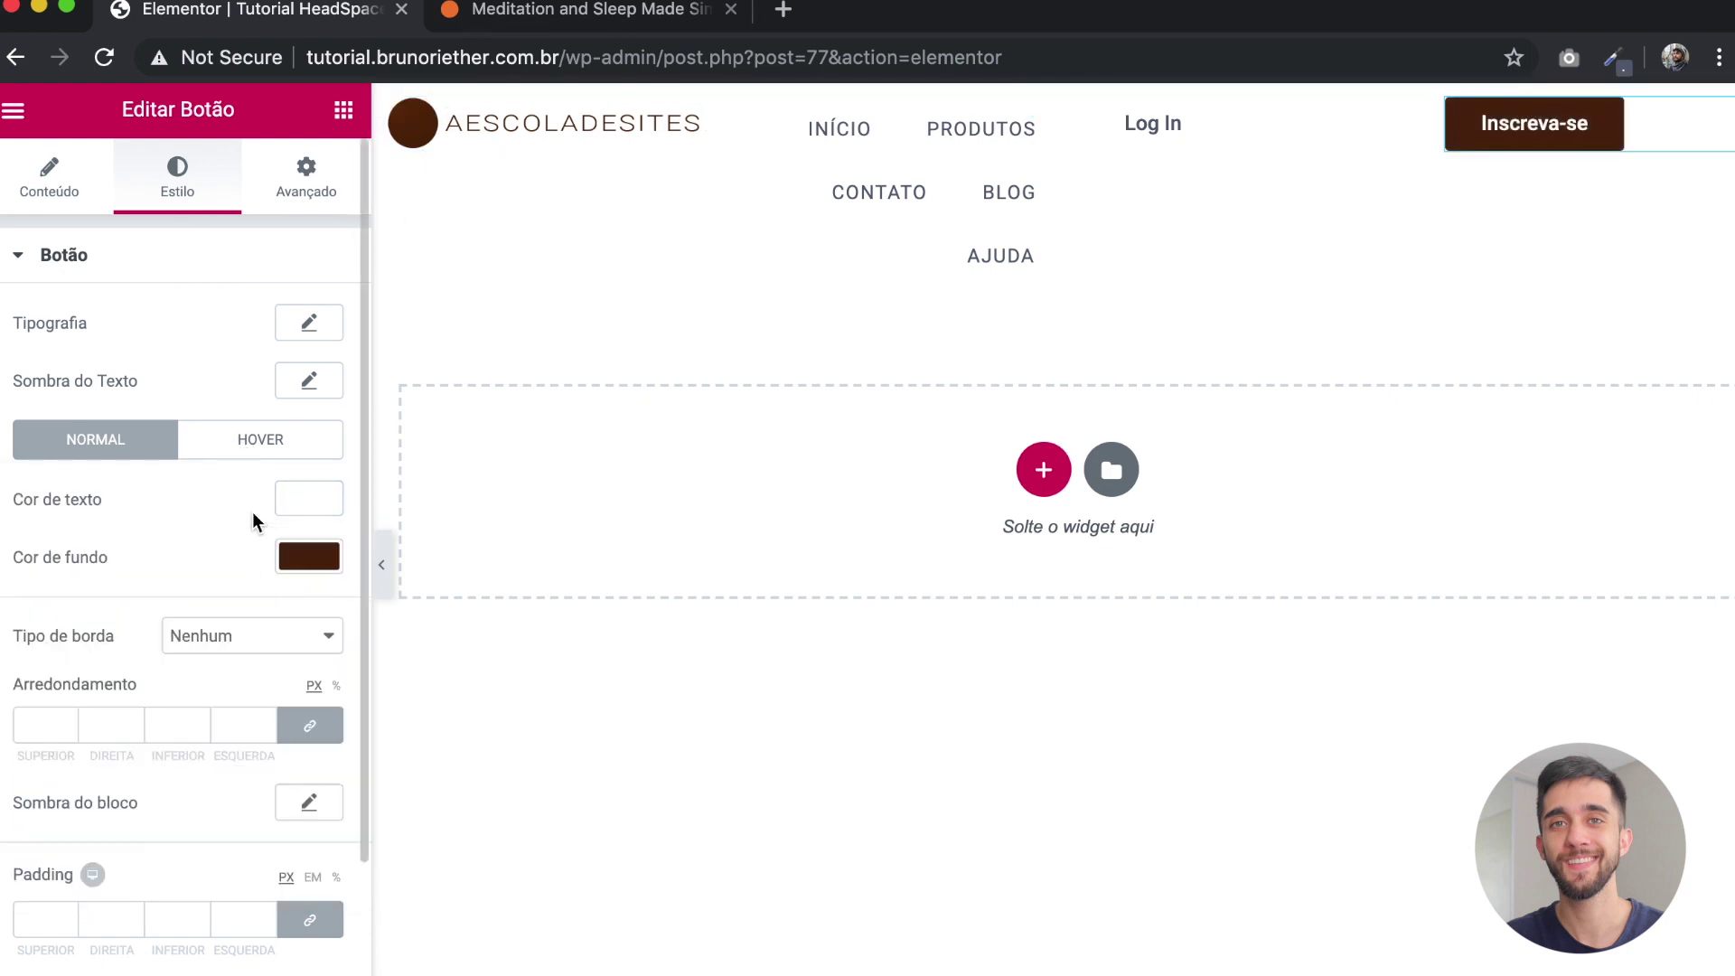
Step: Compare with the Headspace header, then narrow the Log In column to about 10.8% and widen the menu column to about 39.2%
click(560, 12)
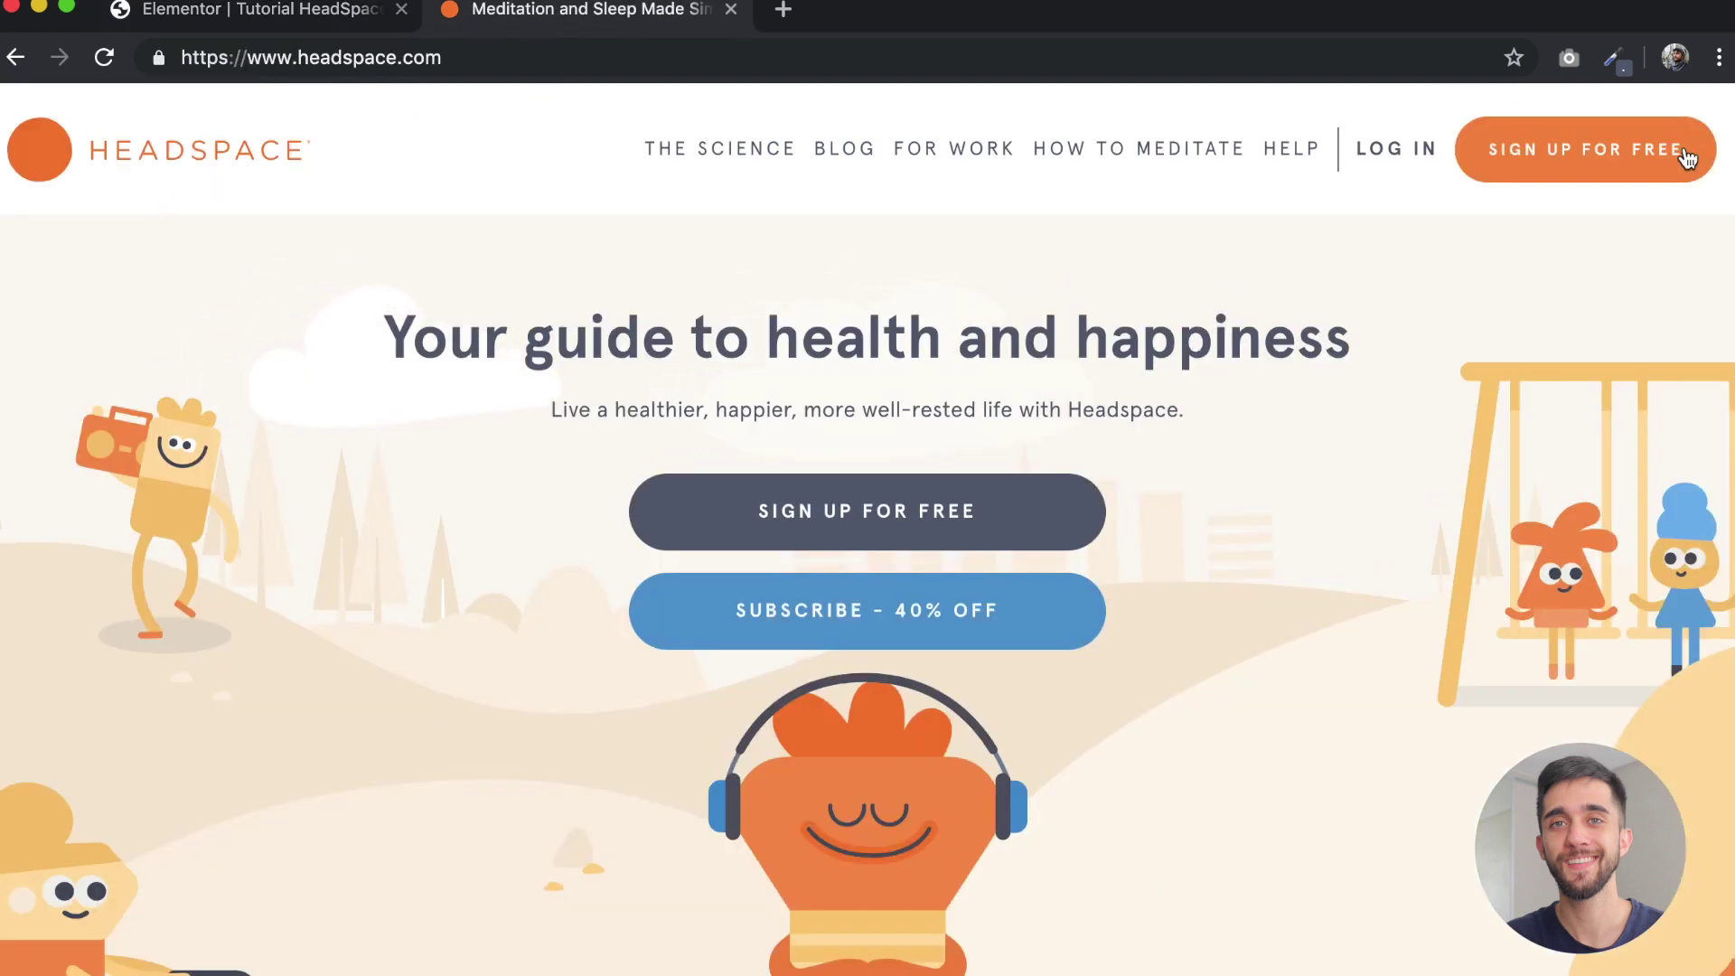
click(328, 15)
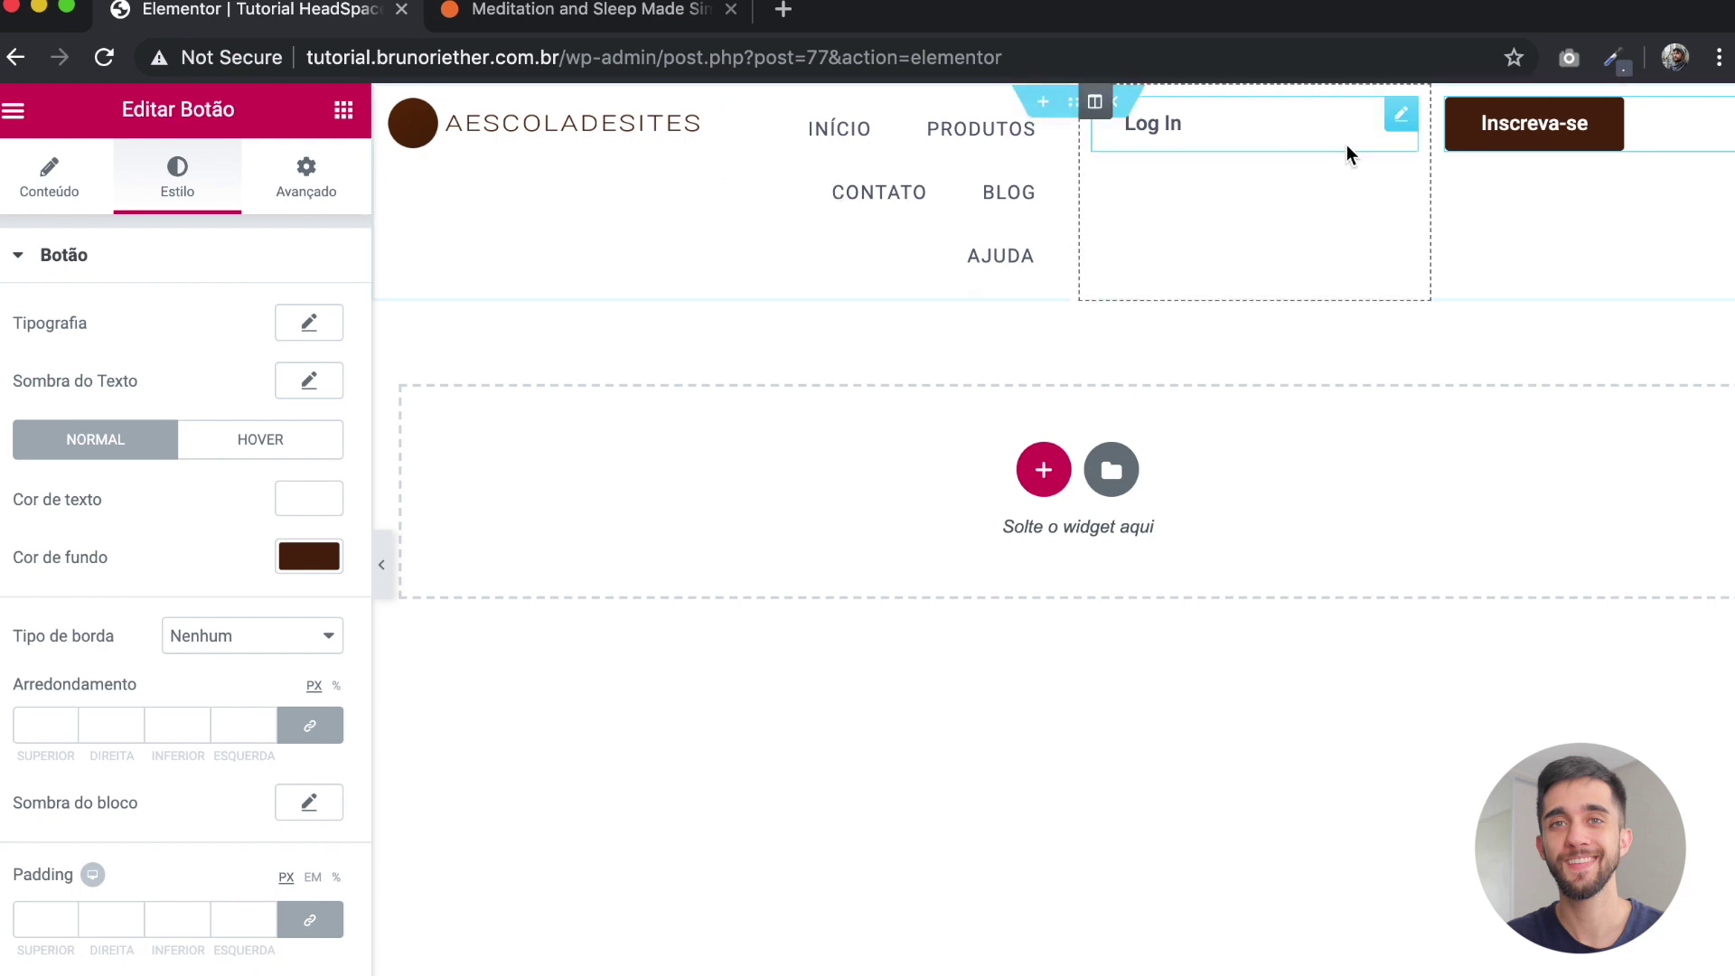
drag(1076, 171, 1236, 168)
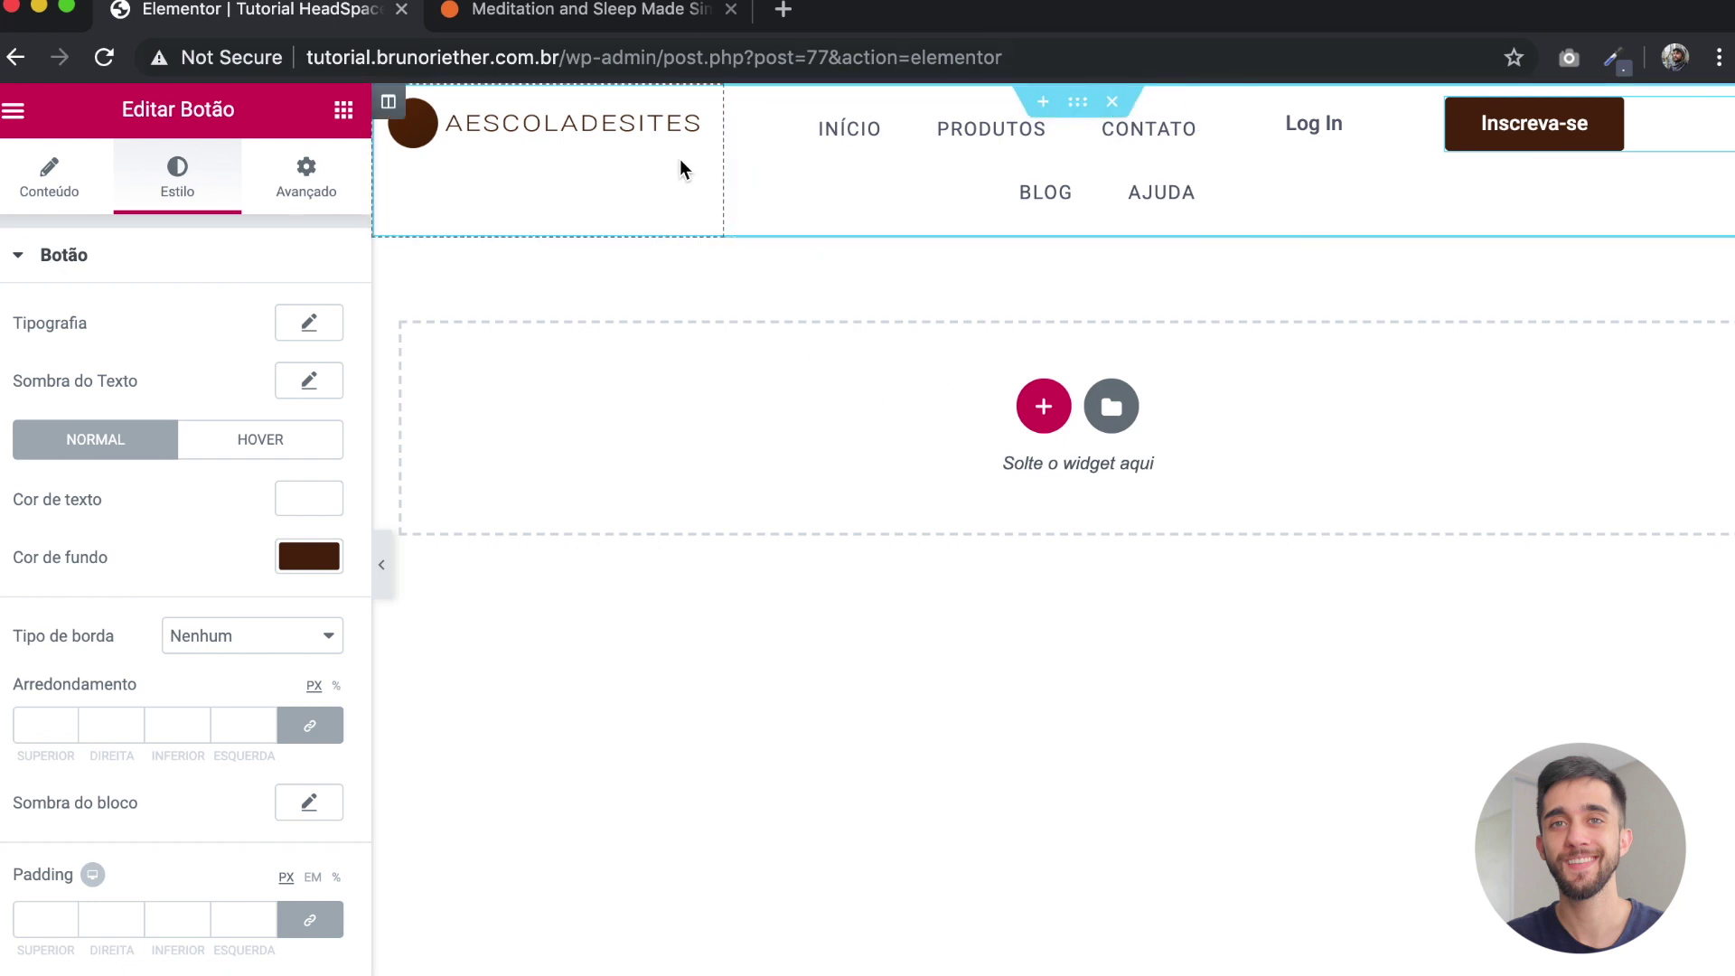
drag(1239, 171, 1277, 171)
Step: Center-align (Centralizar) the Log In and Inscreva-se buttons within their columns
click(1401, 125)
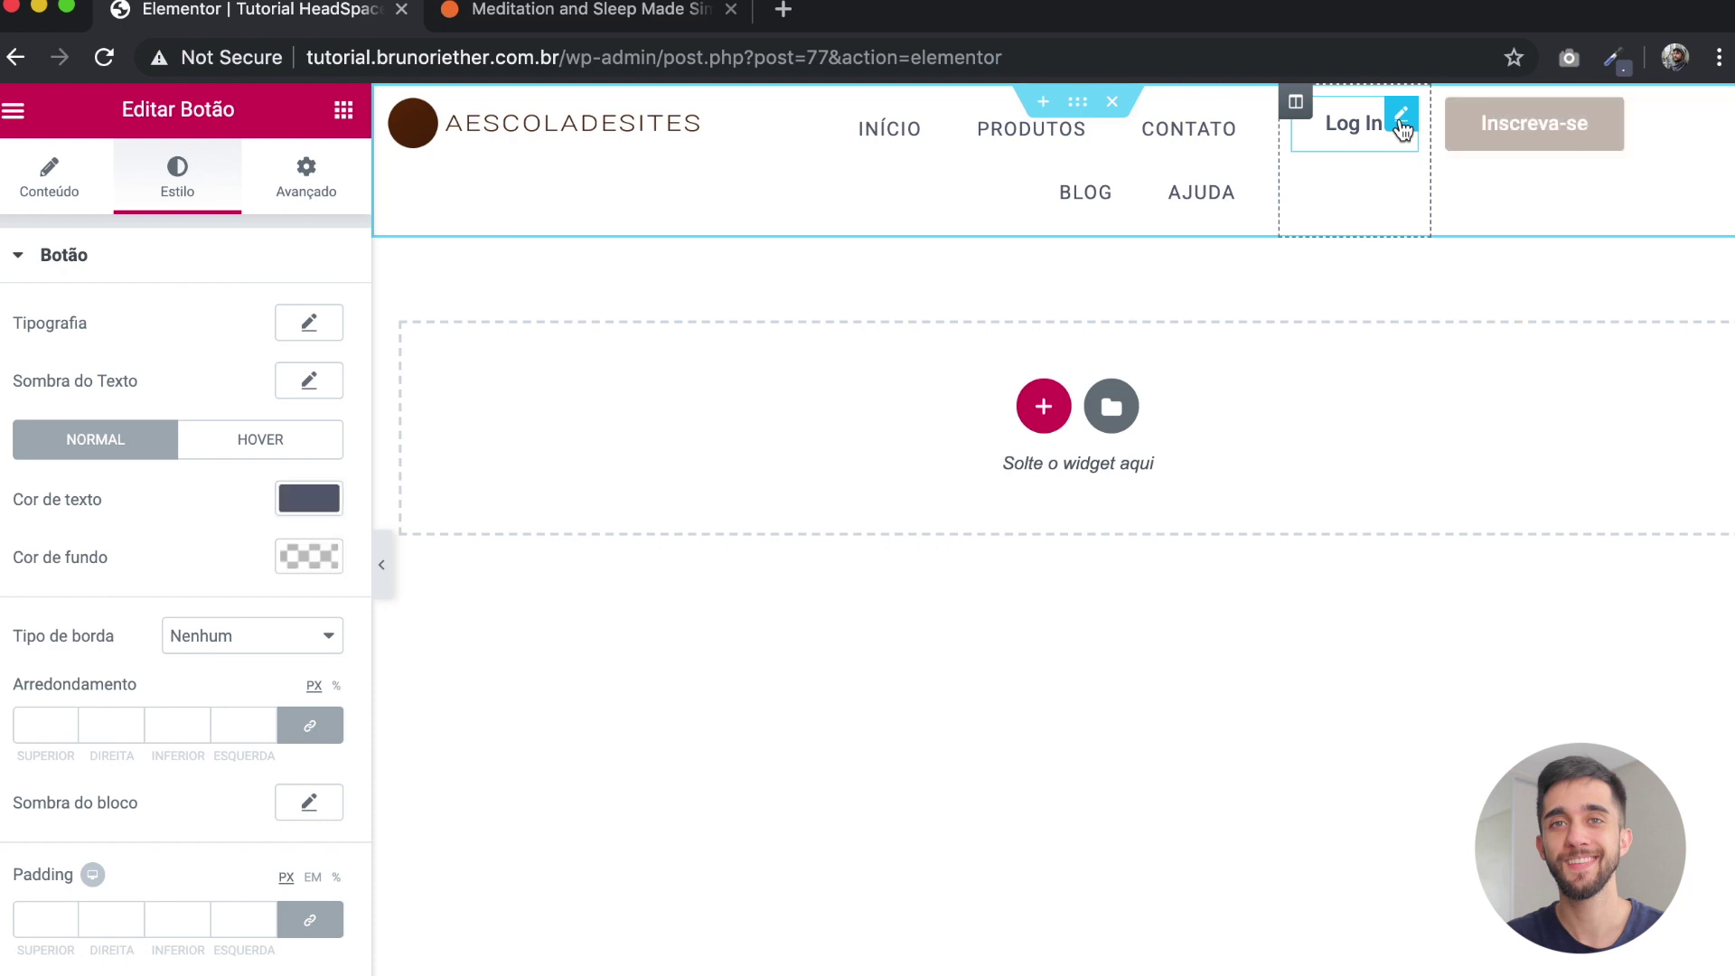
click(72, 183)
click(229, 554)
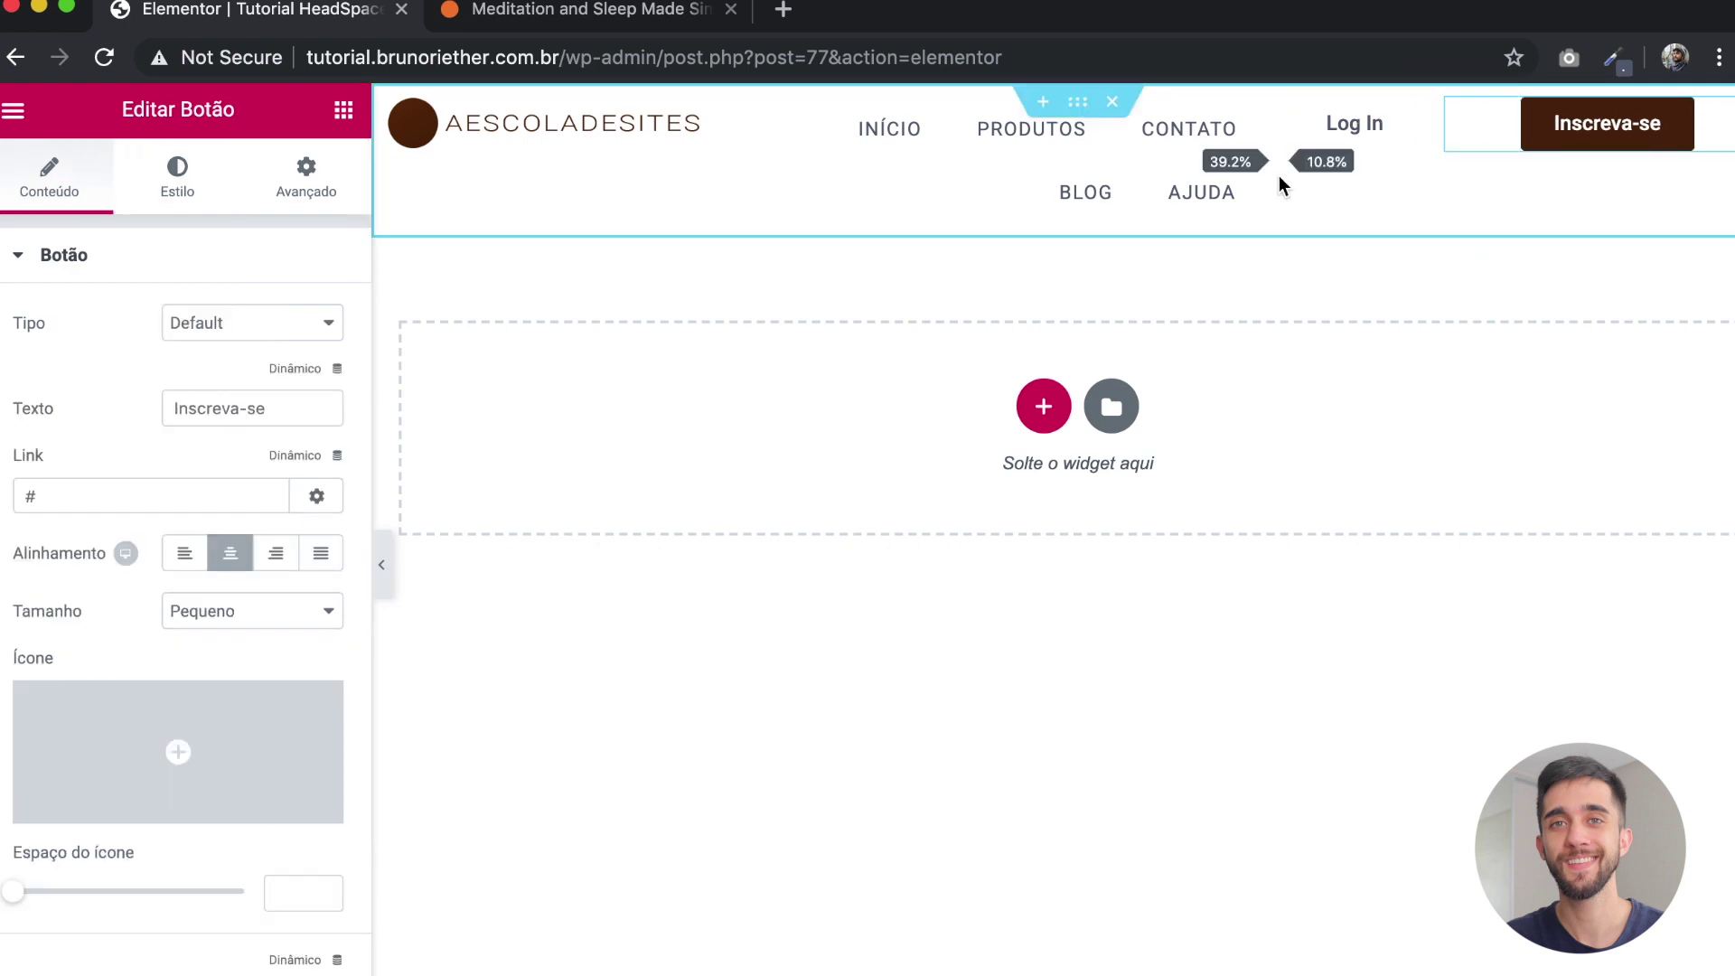
Step: Resize the header columns so the menu fits on one line, with Log In and the sign-up button close beside it
drag(1278, 175, 1289, 170)
drag(1442, 174, 1577, 153)
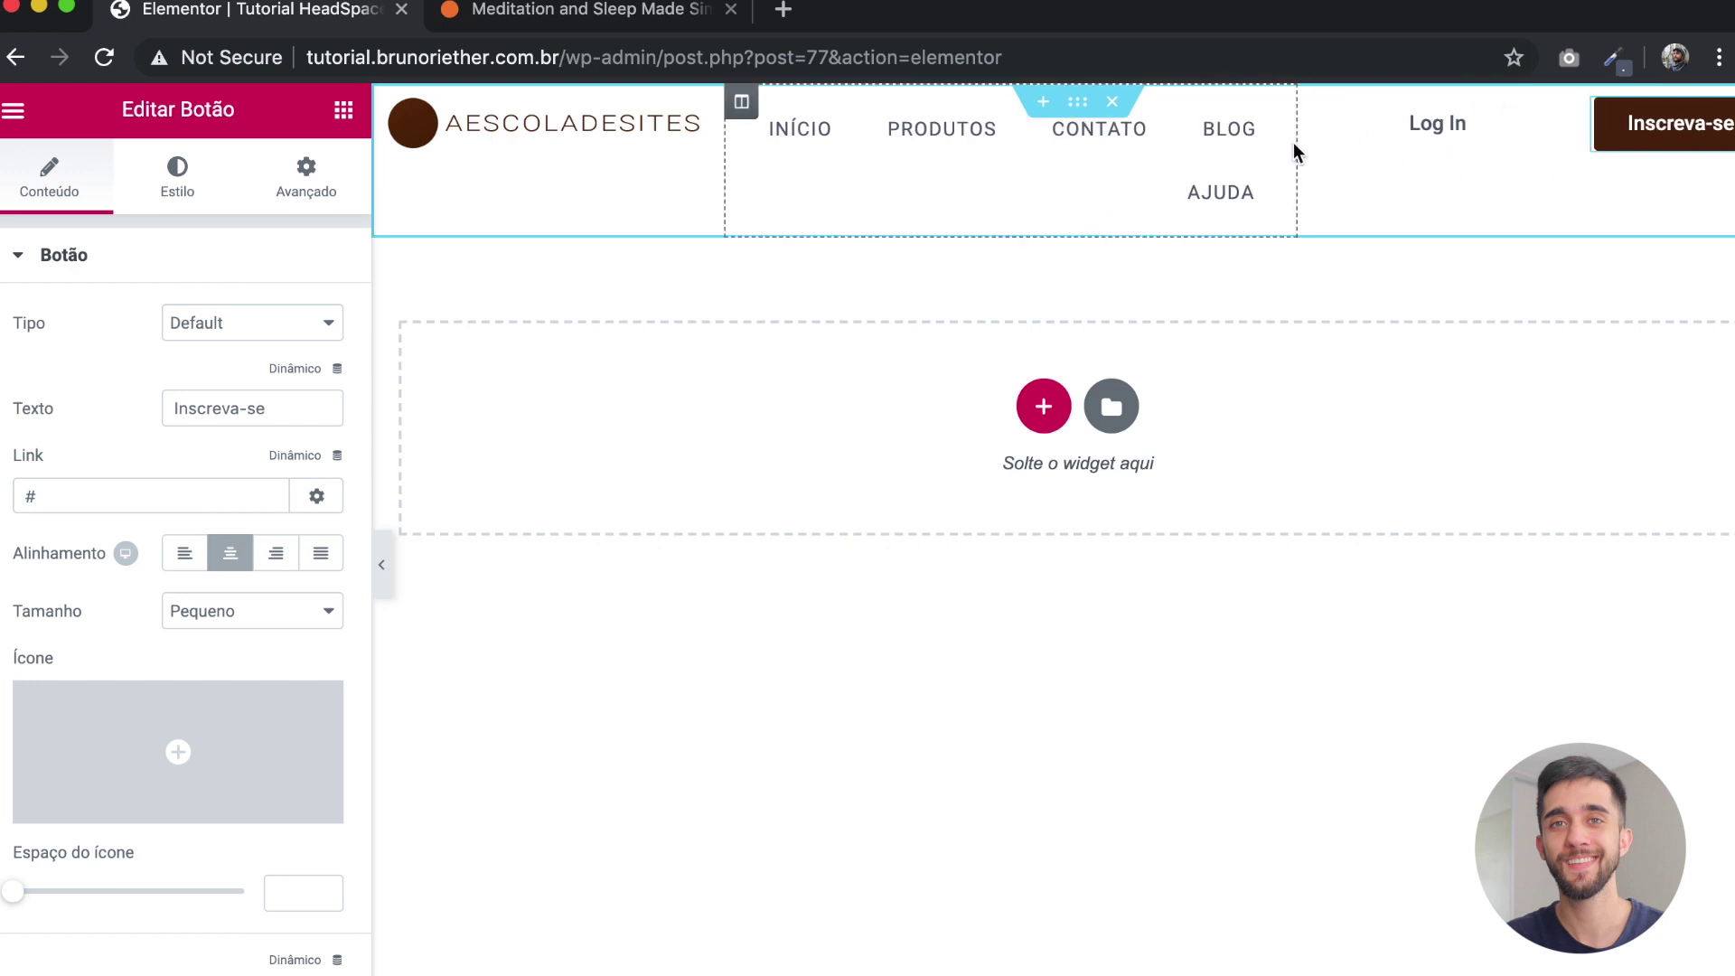
drag(1295, 142, 1425, 163)
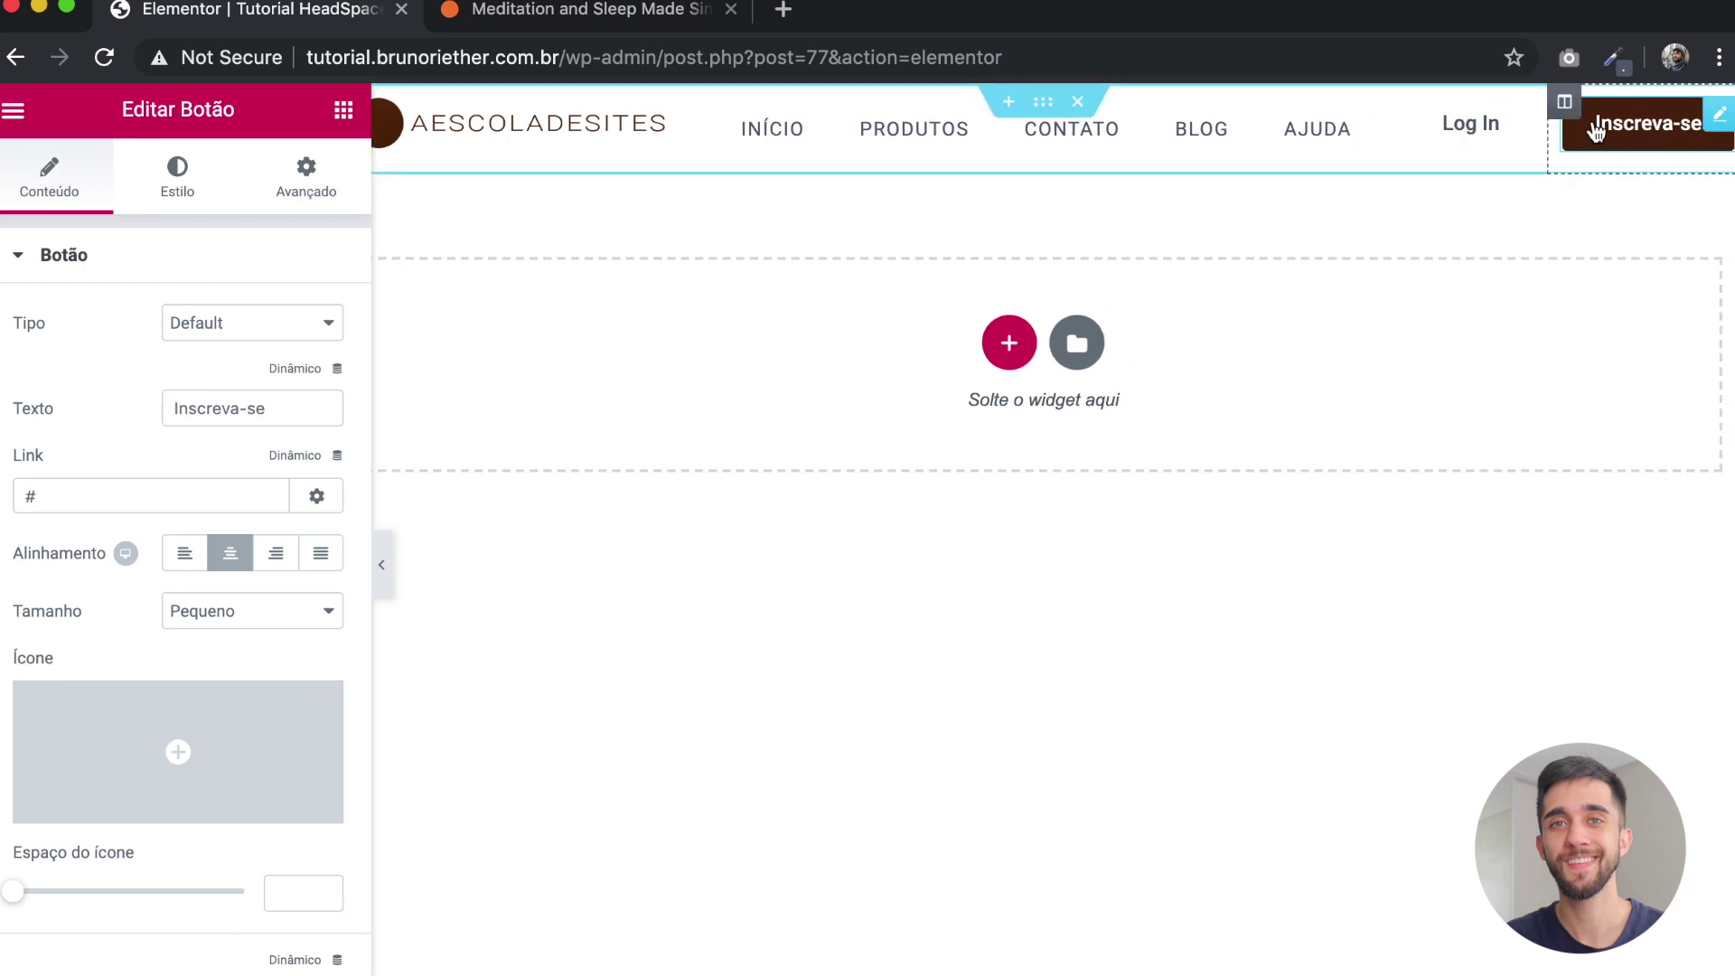
Step: Round all corners of the Inscreva-se button with a 60 px radius
click(176, 194)
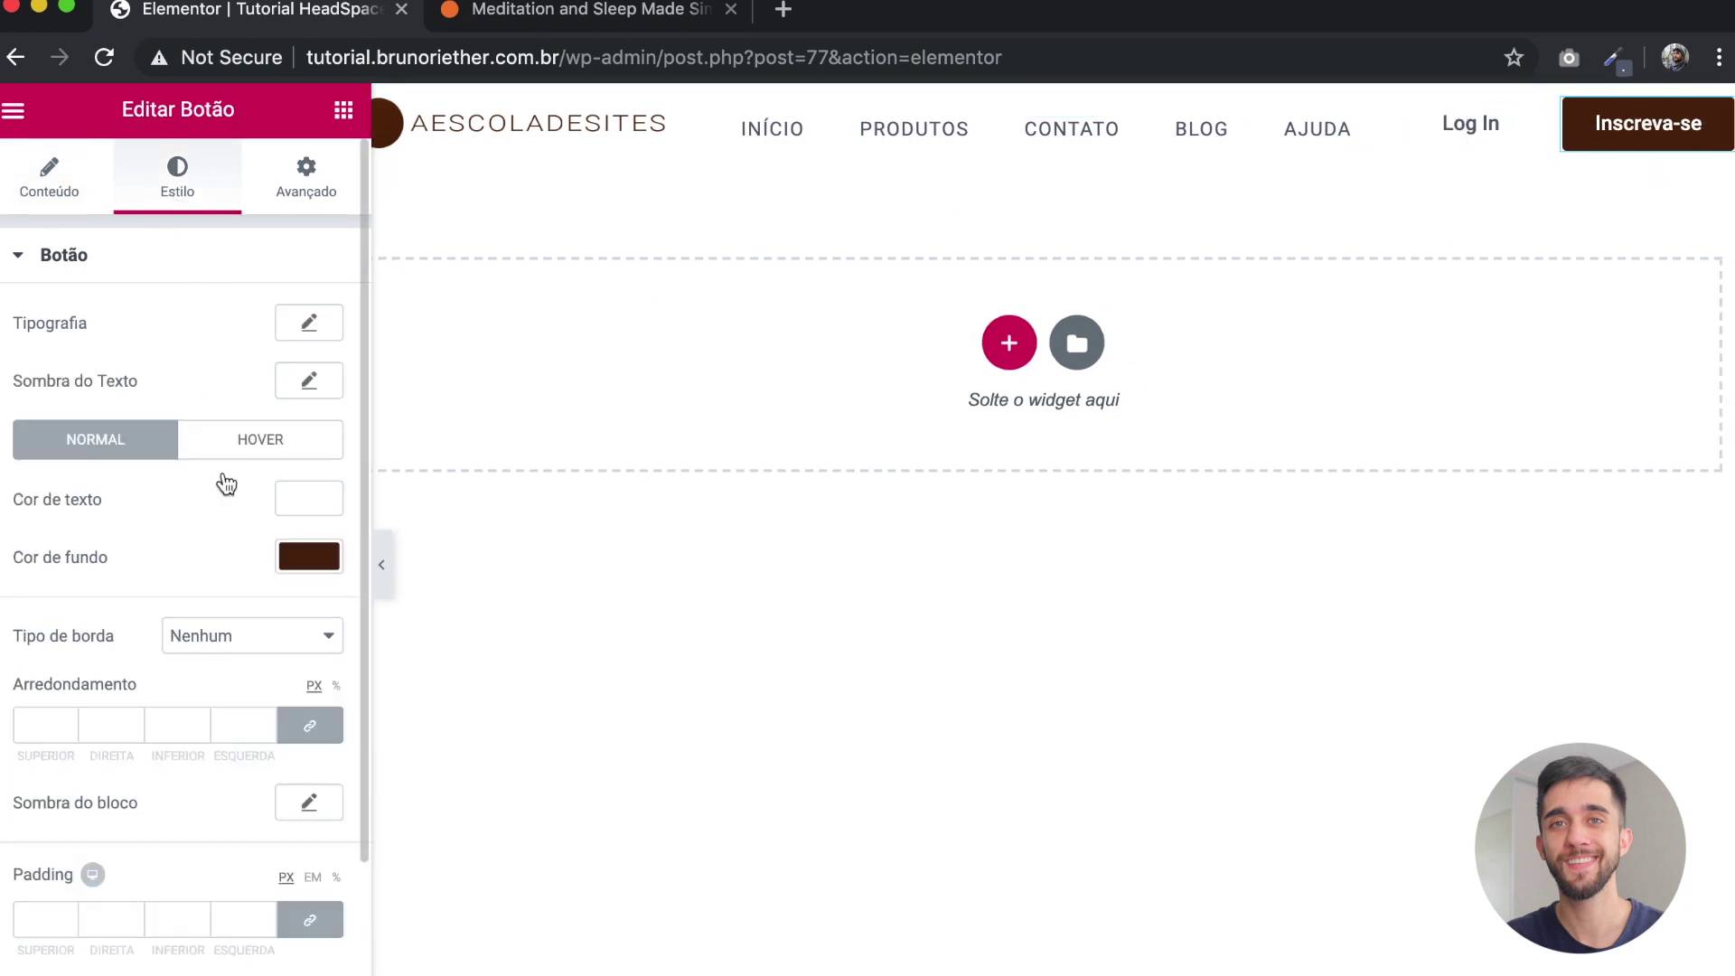
scroll(205, 604, down, 2)
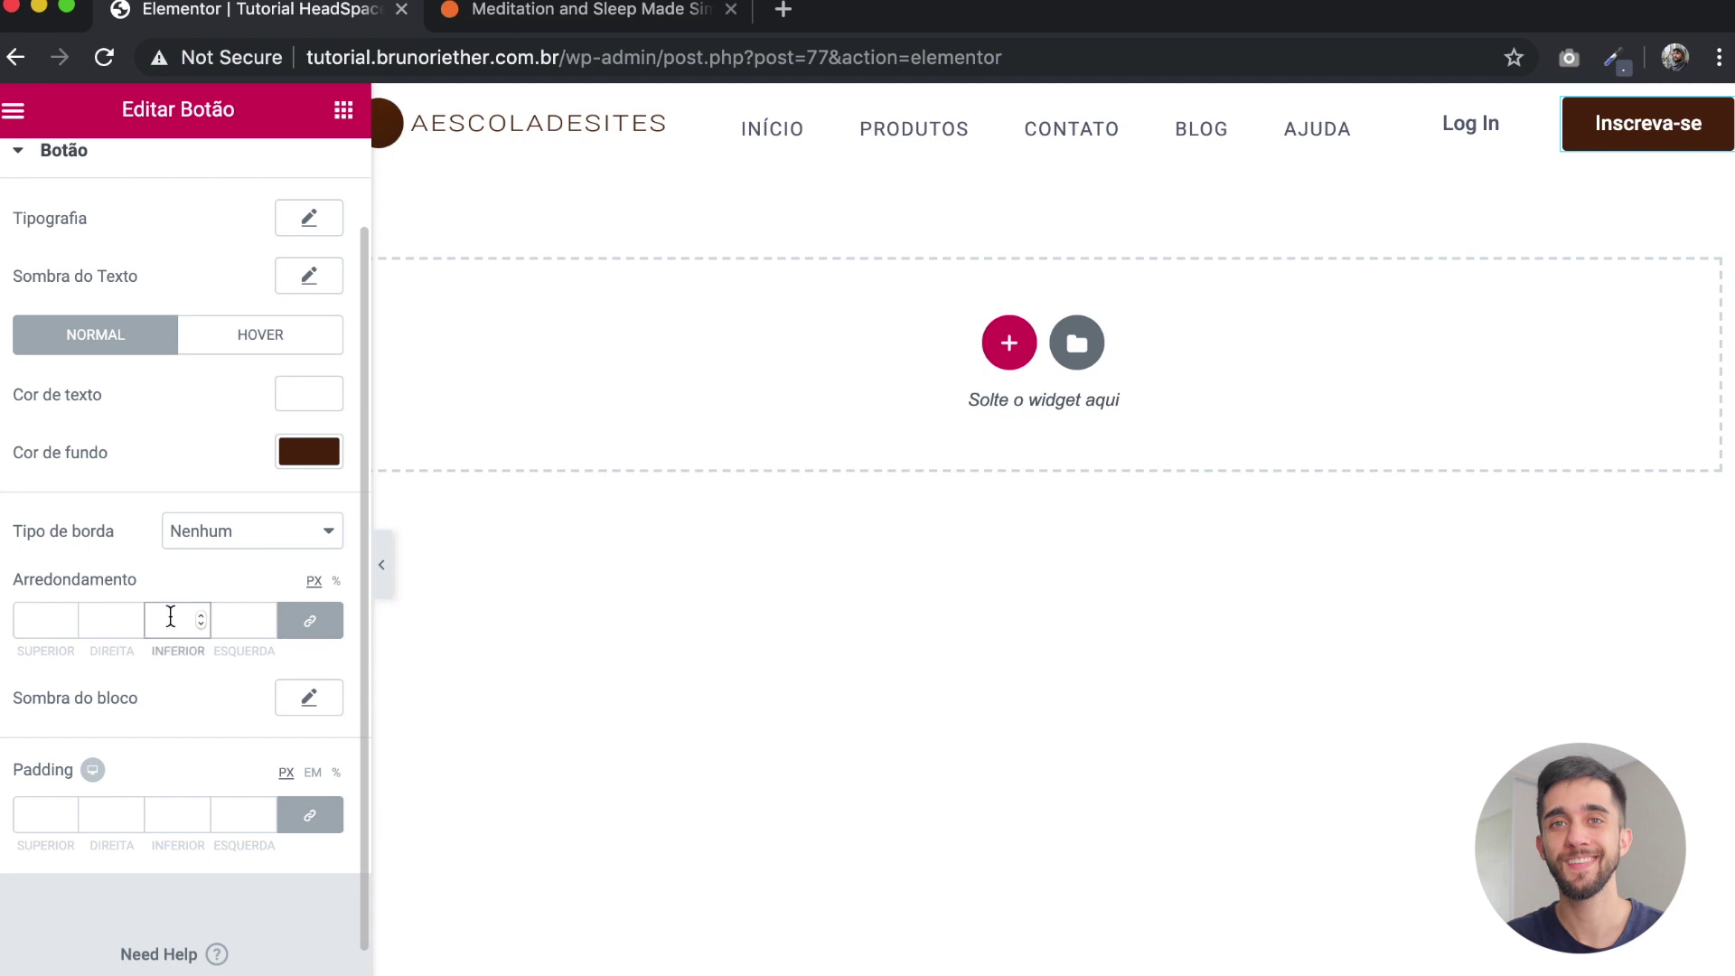
text(0)
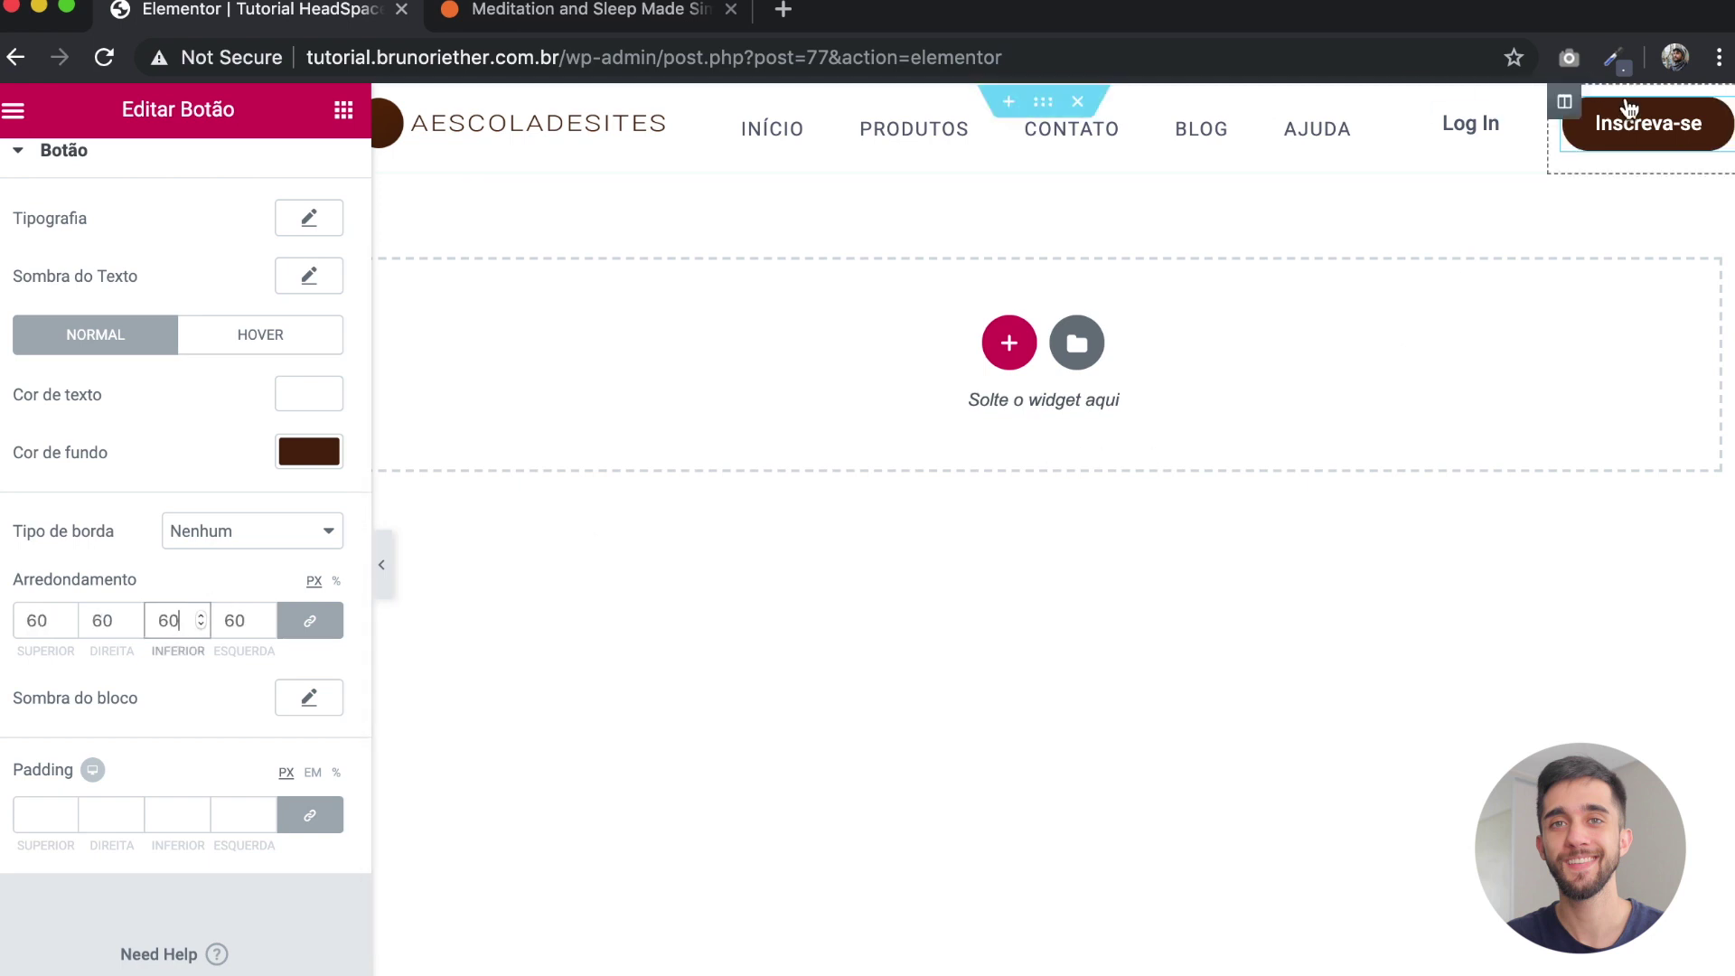
Step: Set the Inscreva-se button's typography to uppercase (Maiúsculas), size 12 px and weight 400
click(1692, 163)
click(309, 323)
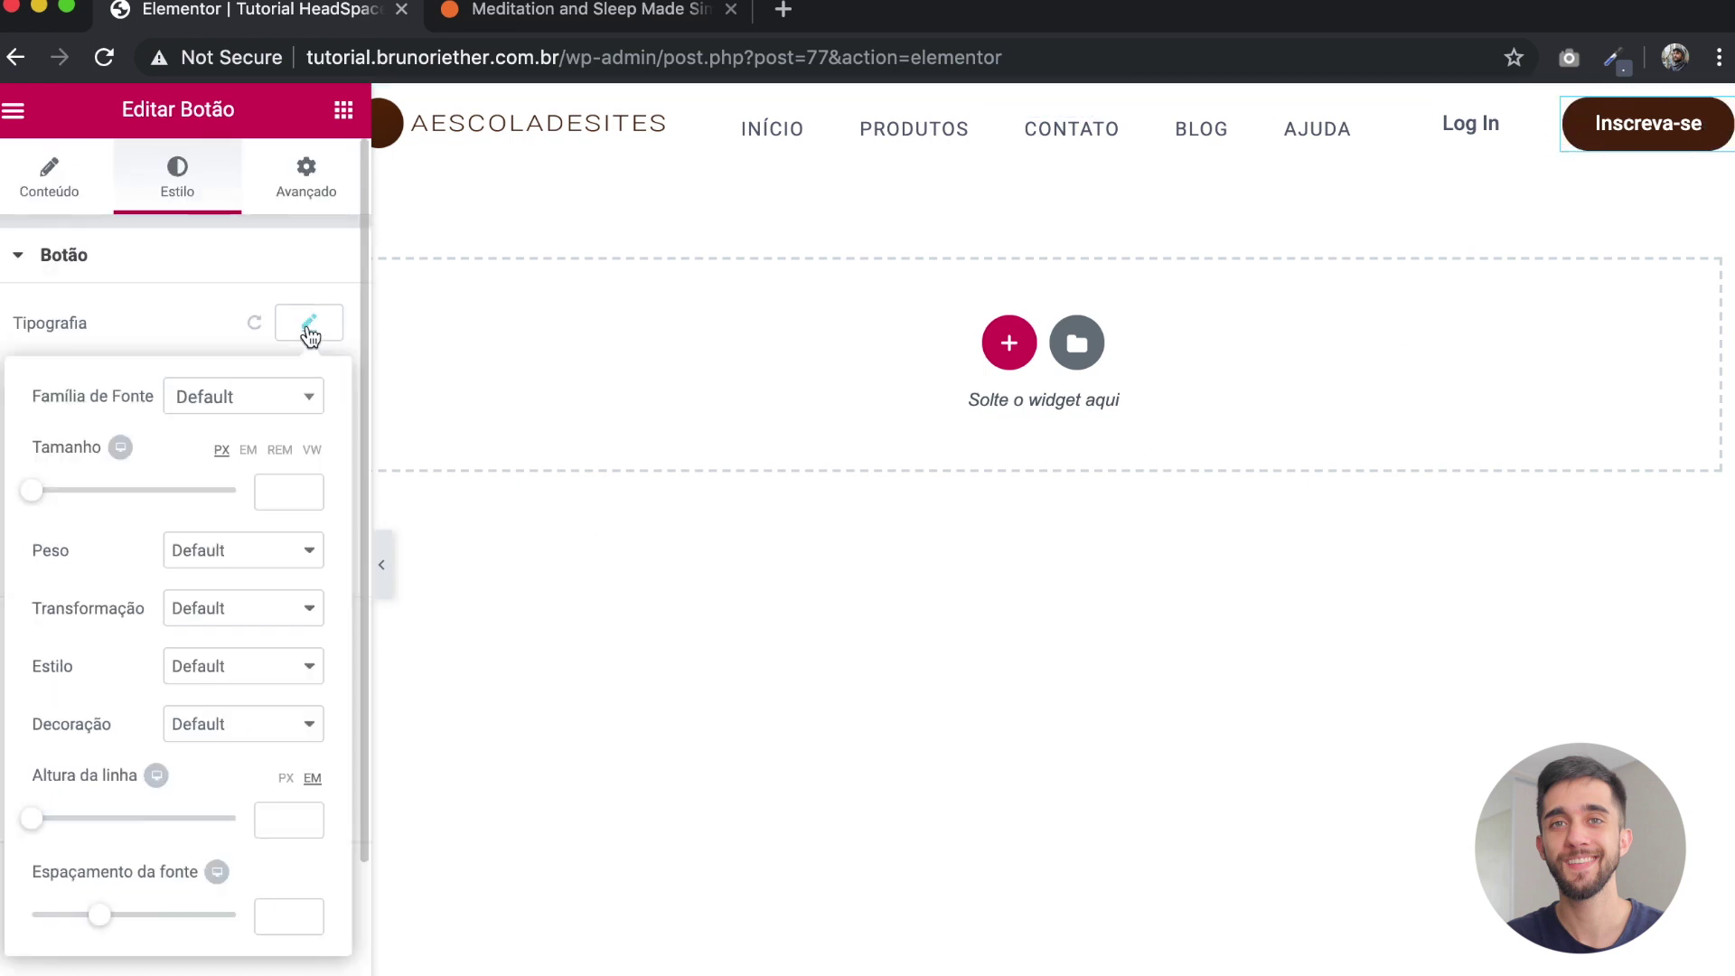
click(226, 607)
click(216, 632)
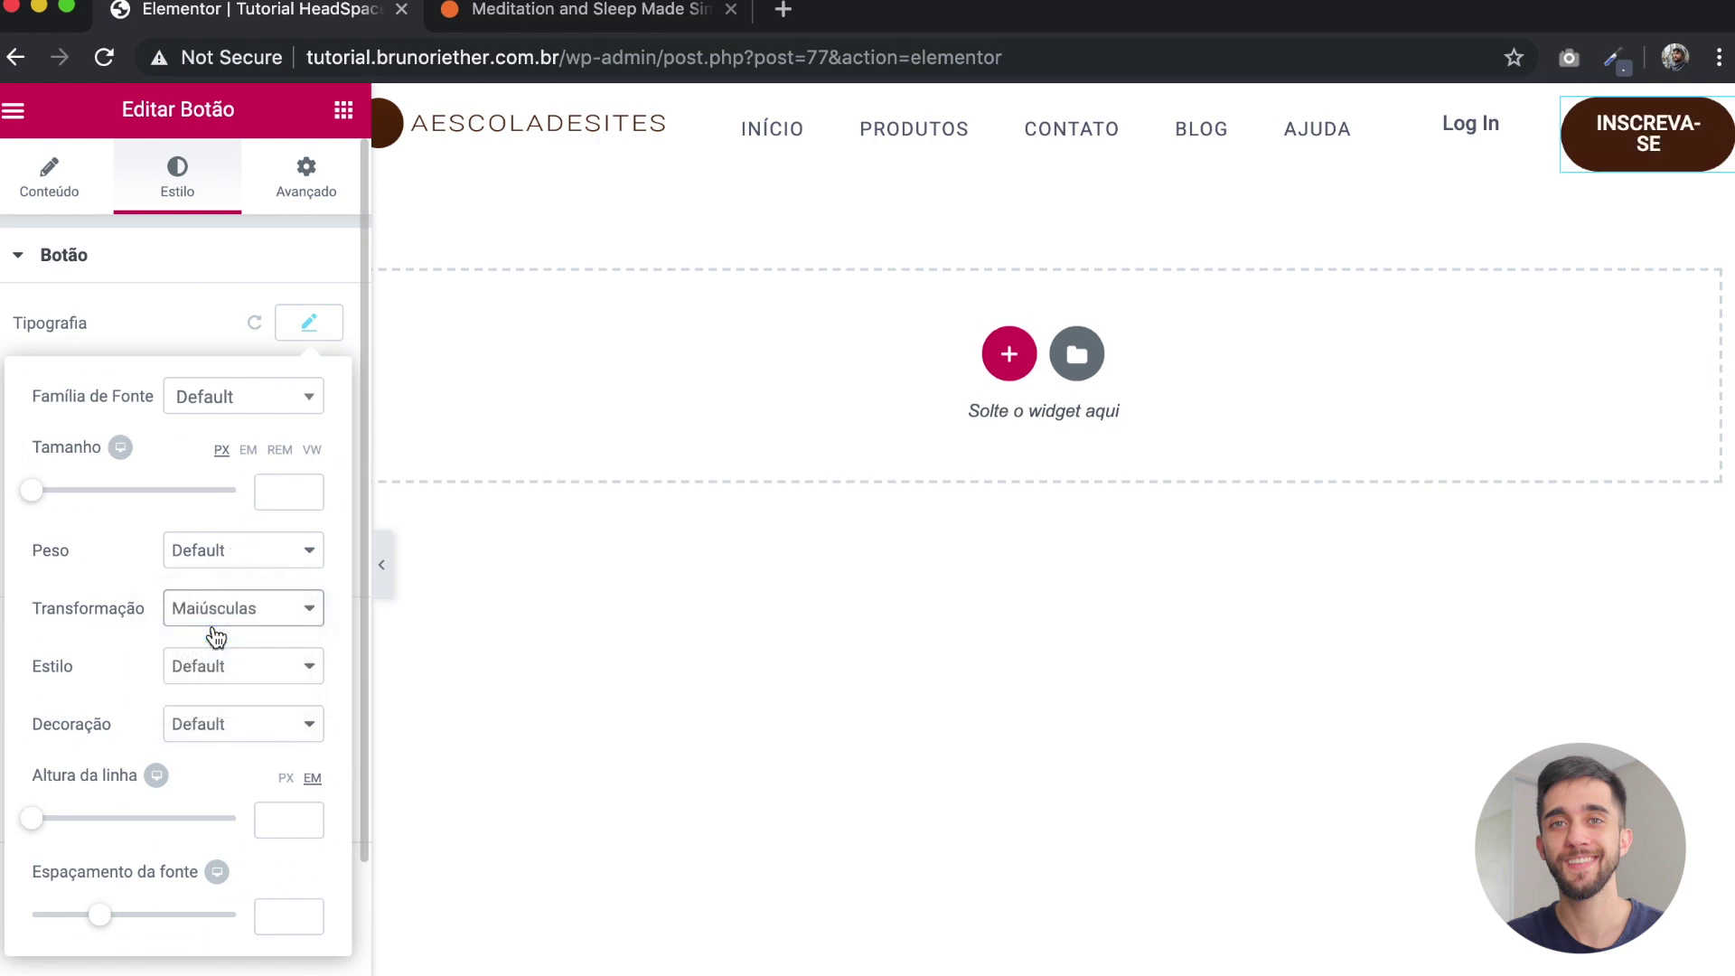
click(271, 488)
text(14)
click(252, 553)
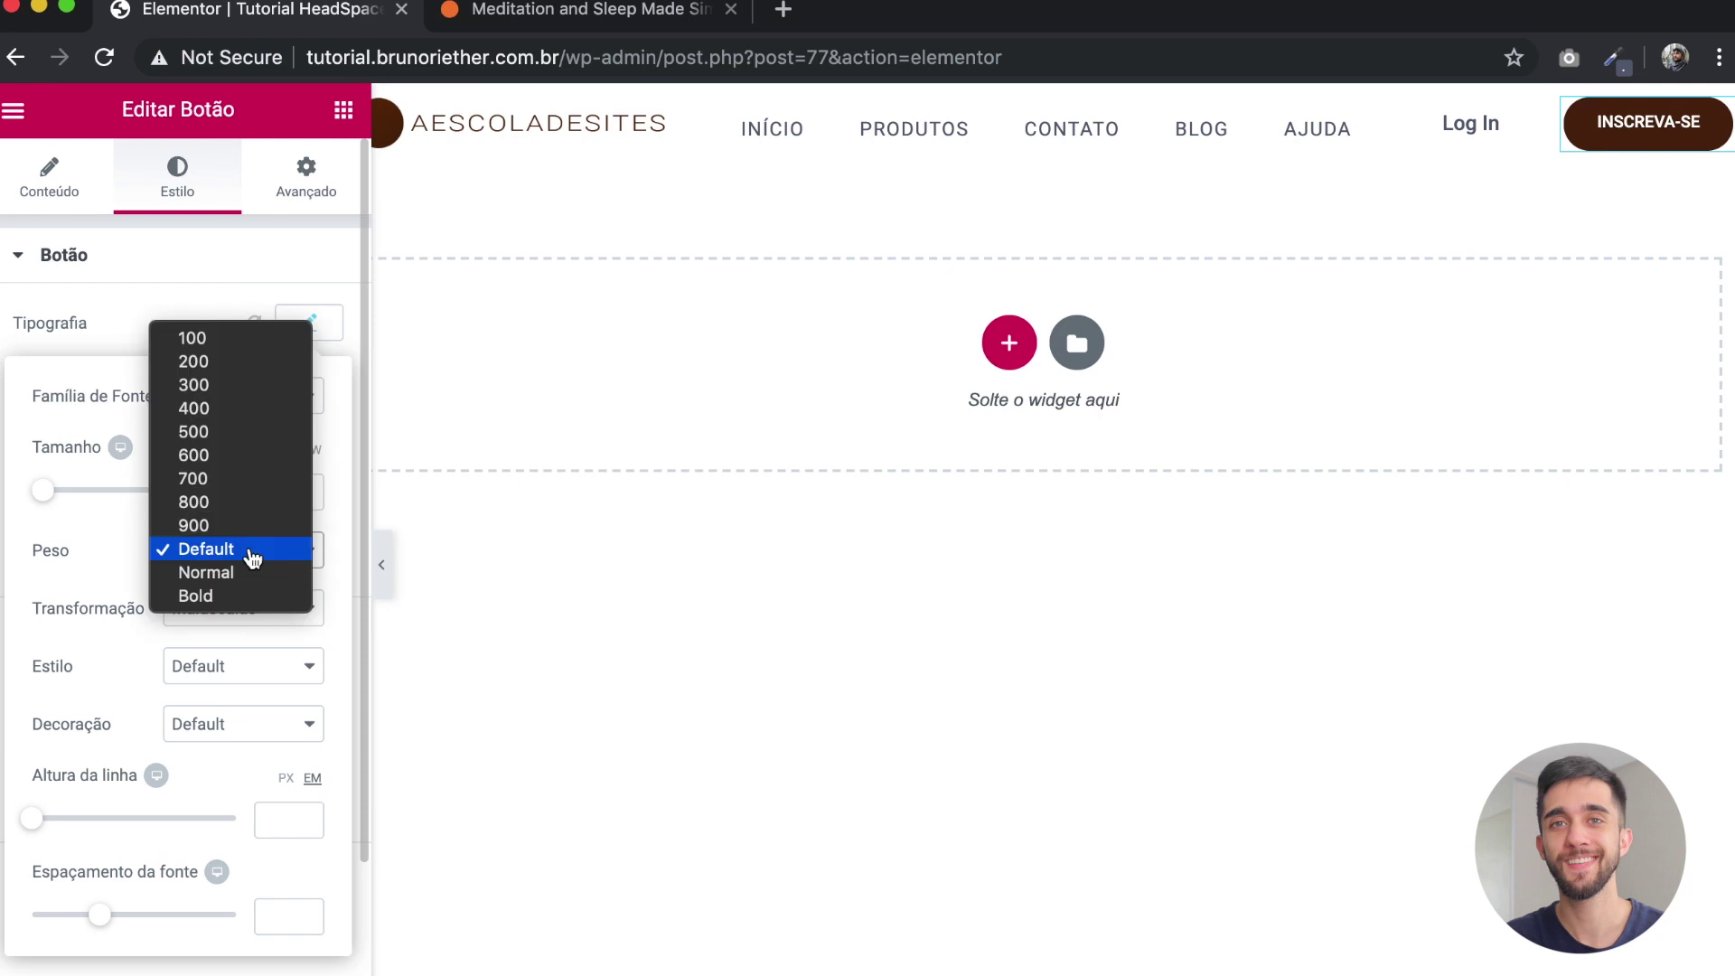
click(209, 408)
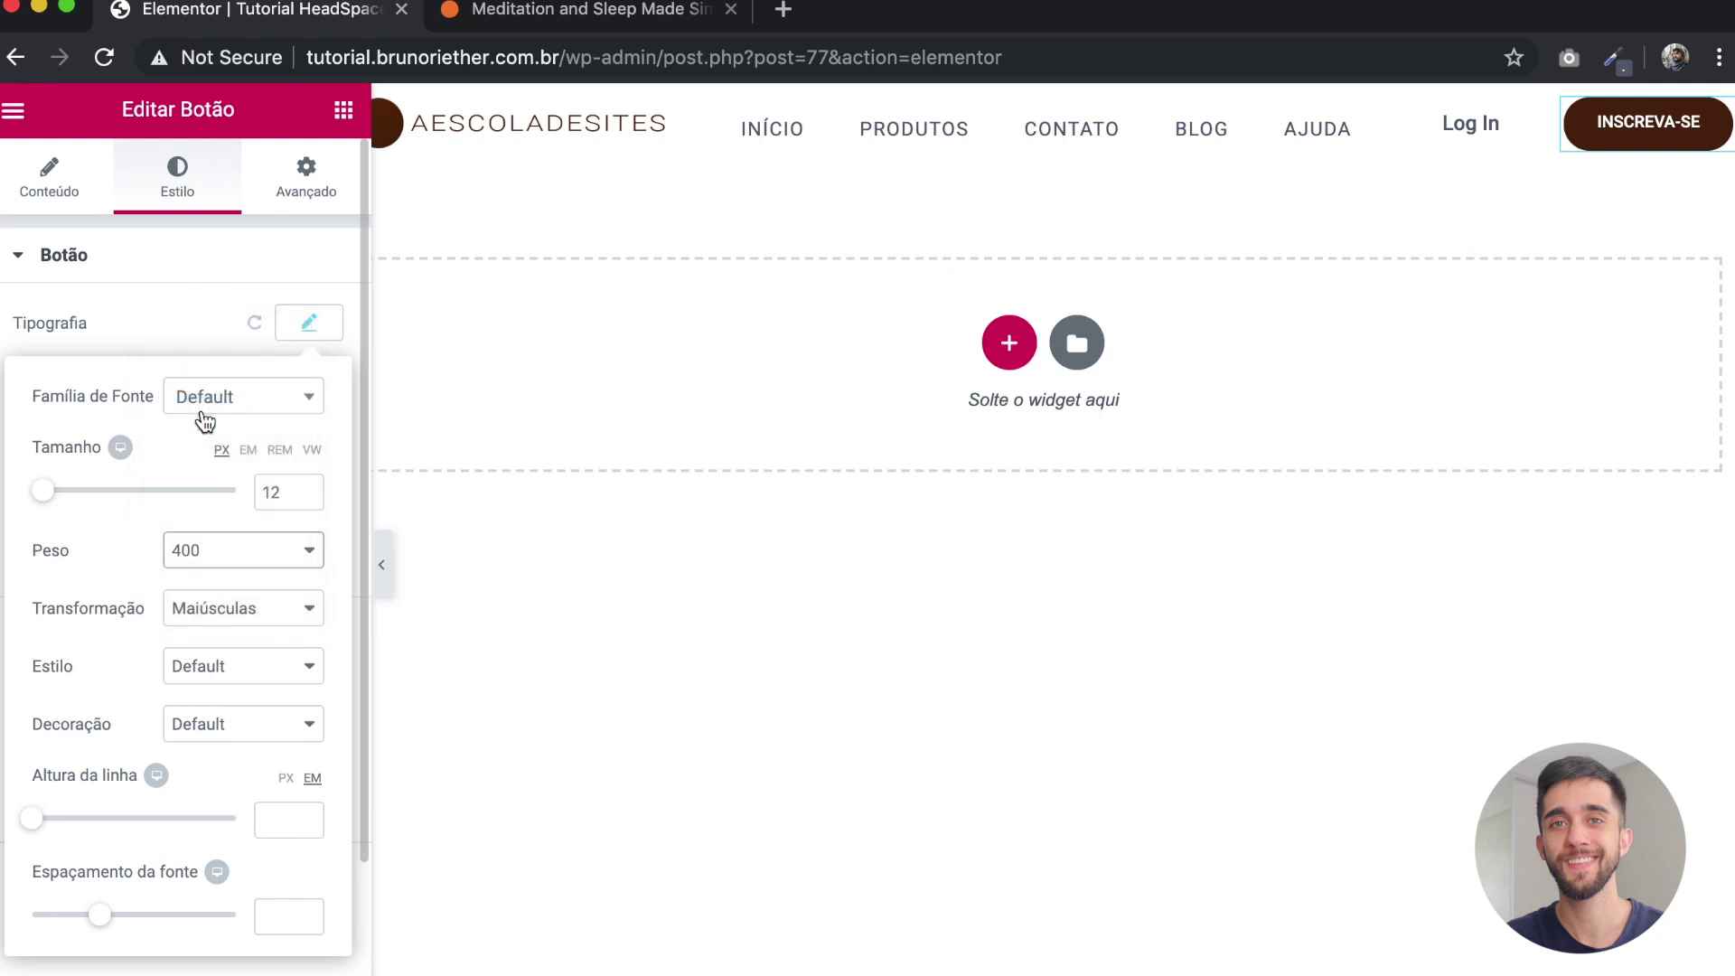
click(238, 548)
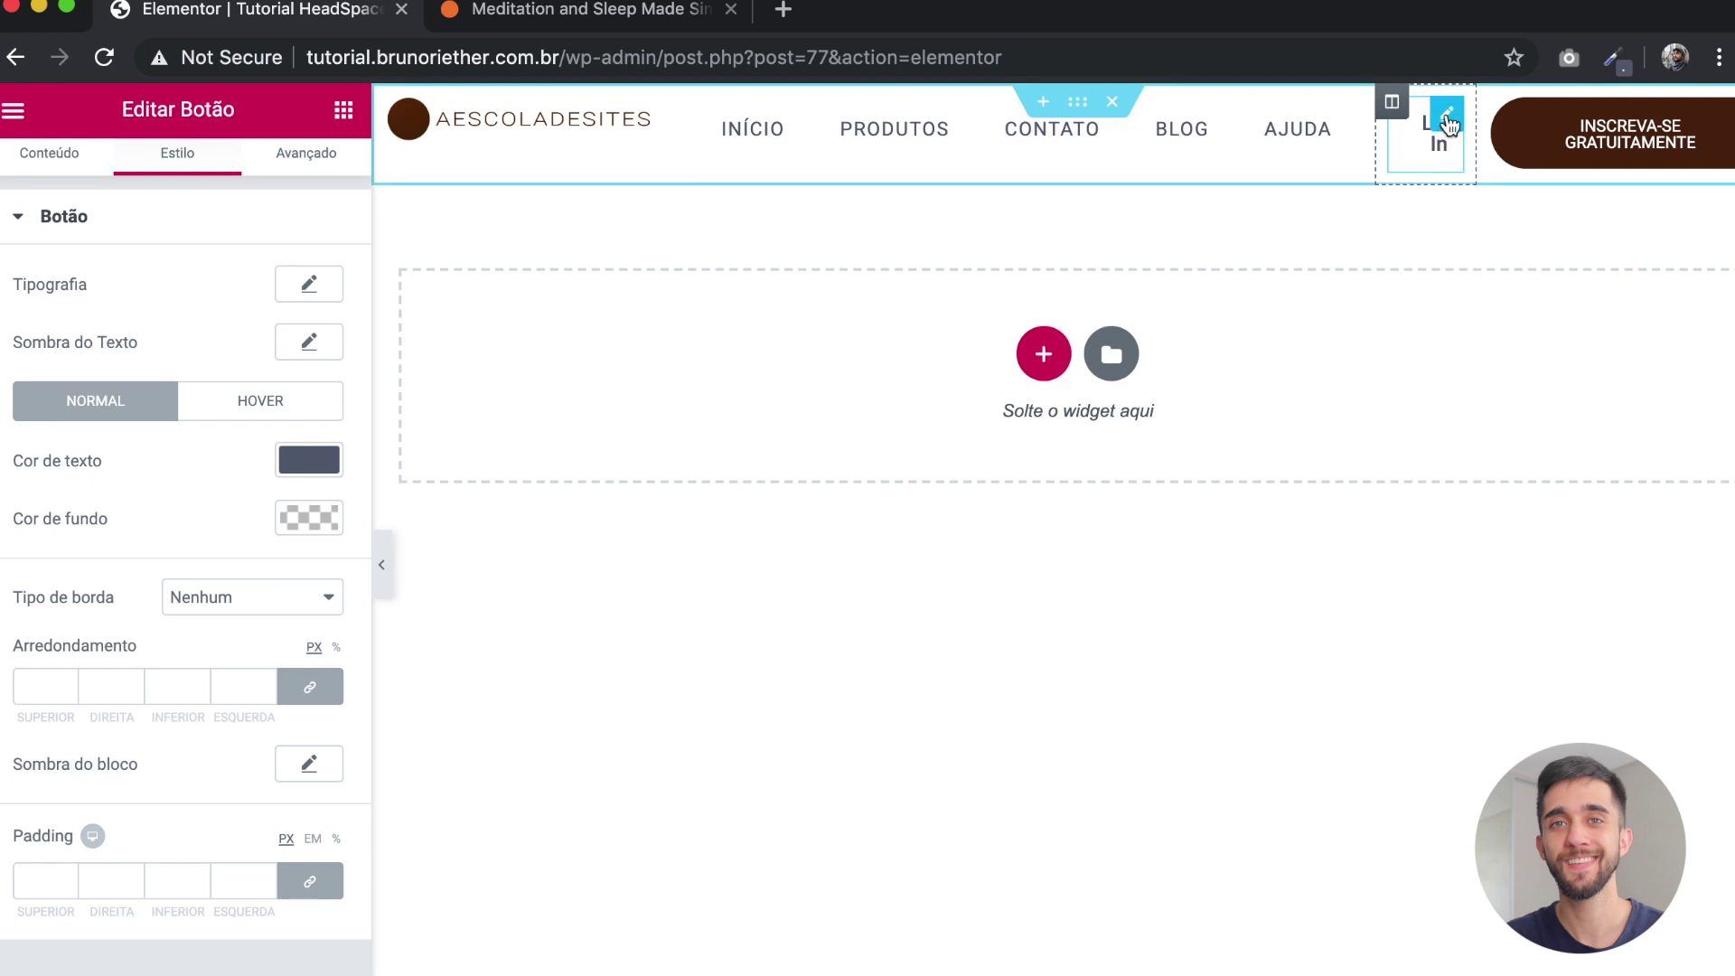
Step: Set the Log In button's padding to 0 on all sides and preview the header without the editing panel
drag(1443, 131, 1450, 126)
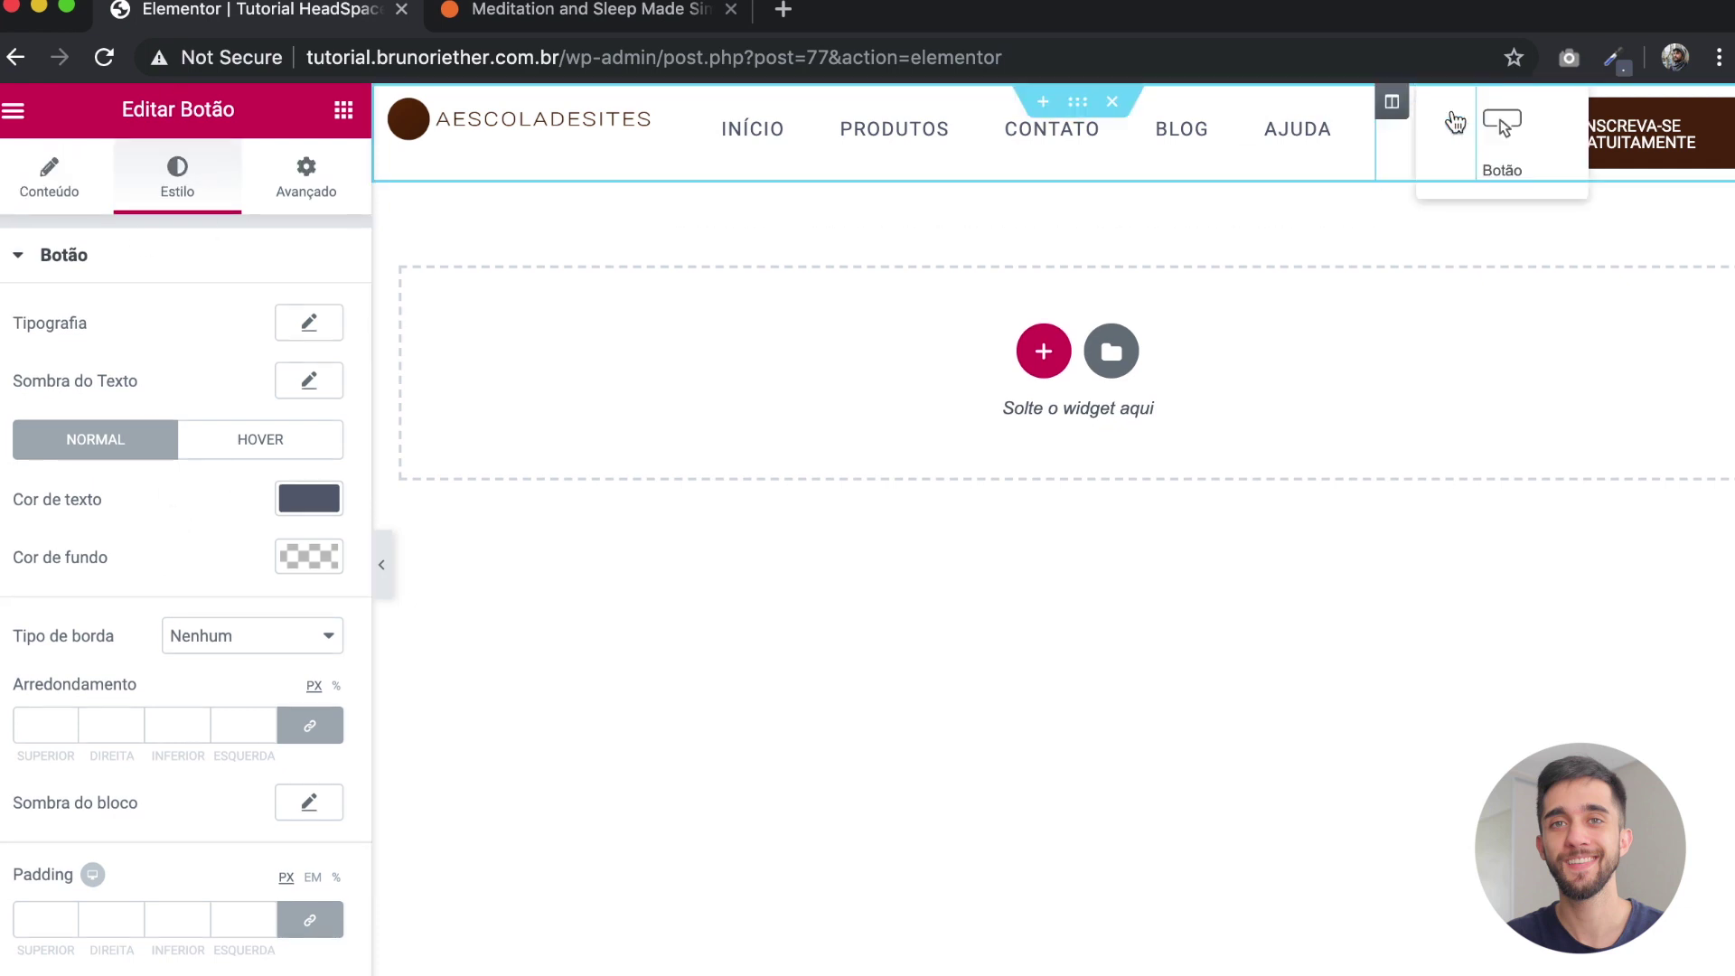
scroll(217, 337, down, 2)
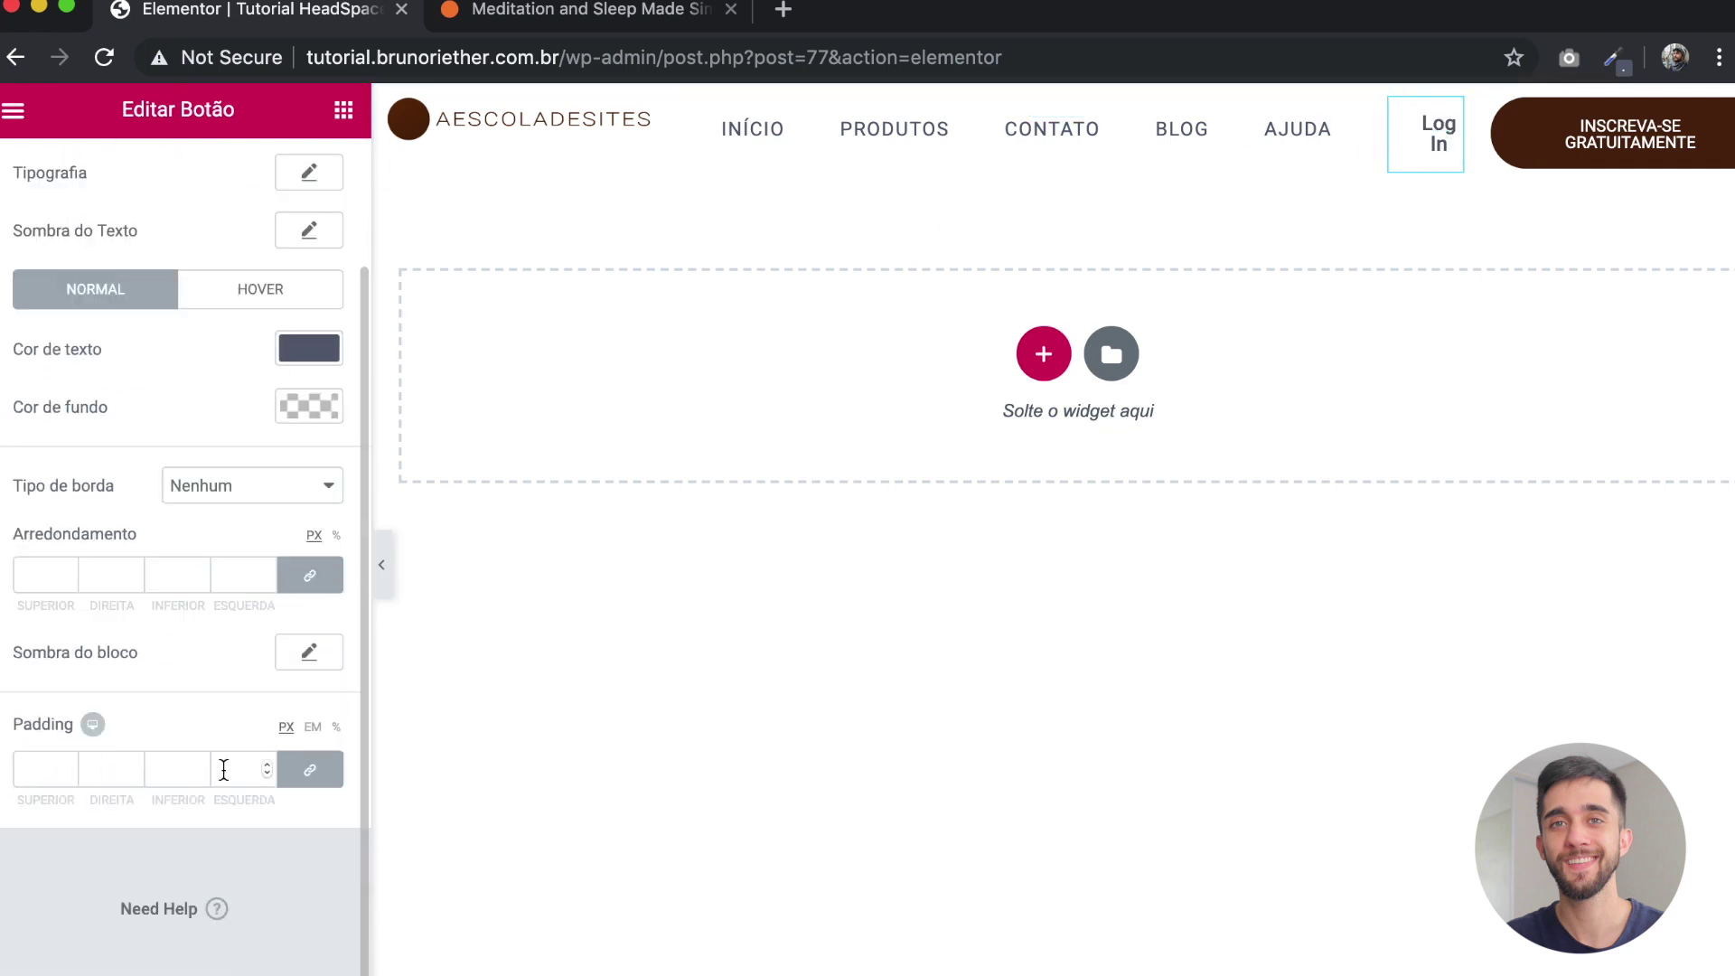
text(0)
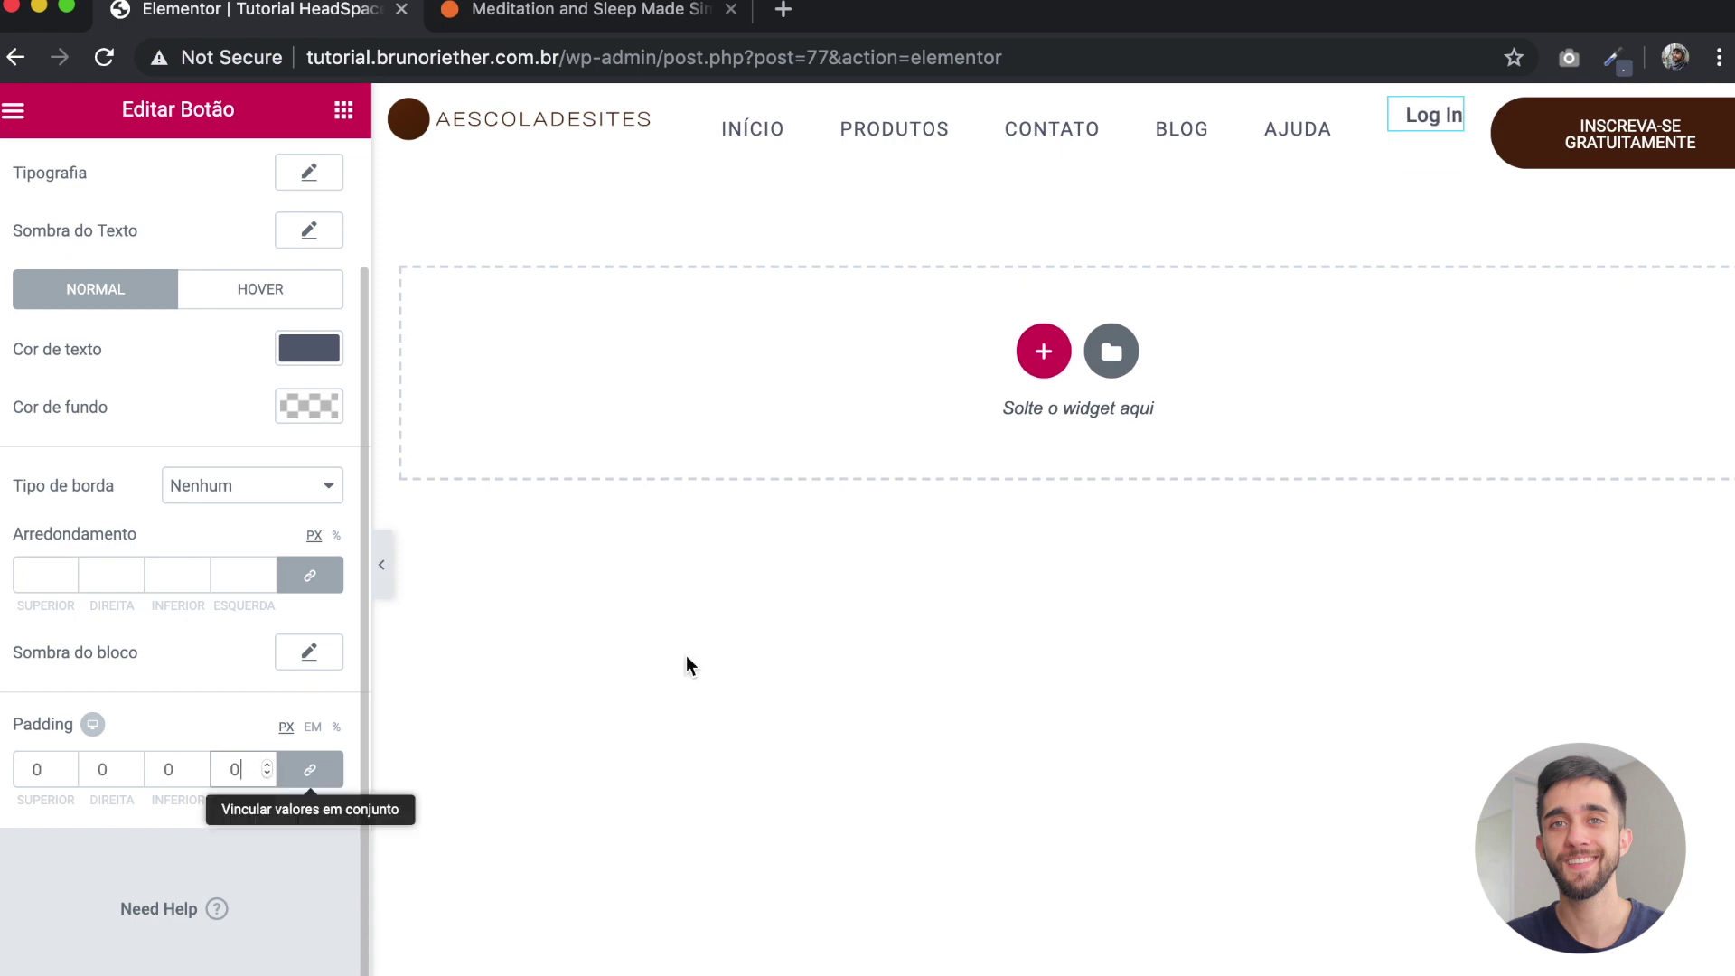
click(379, 569)
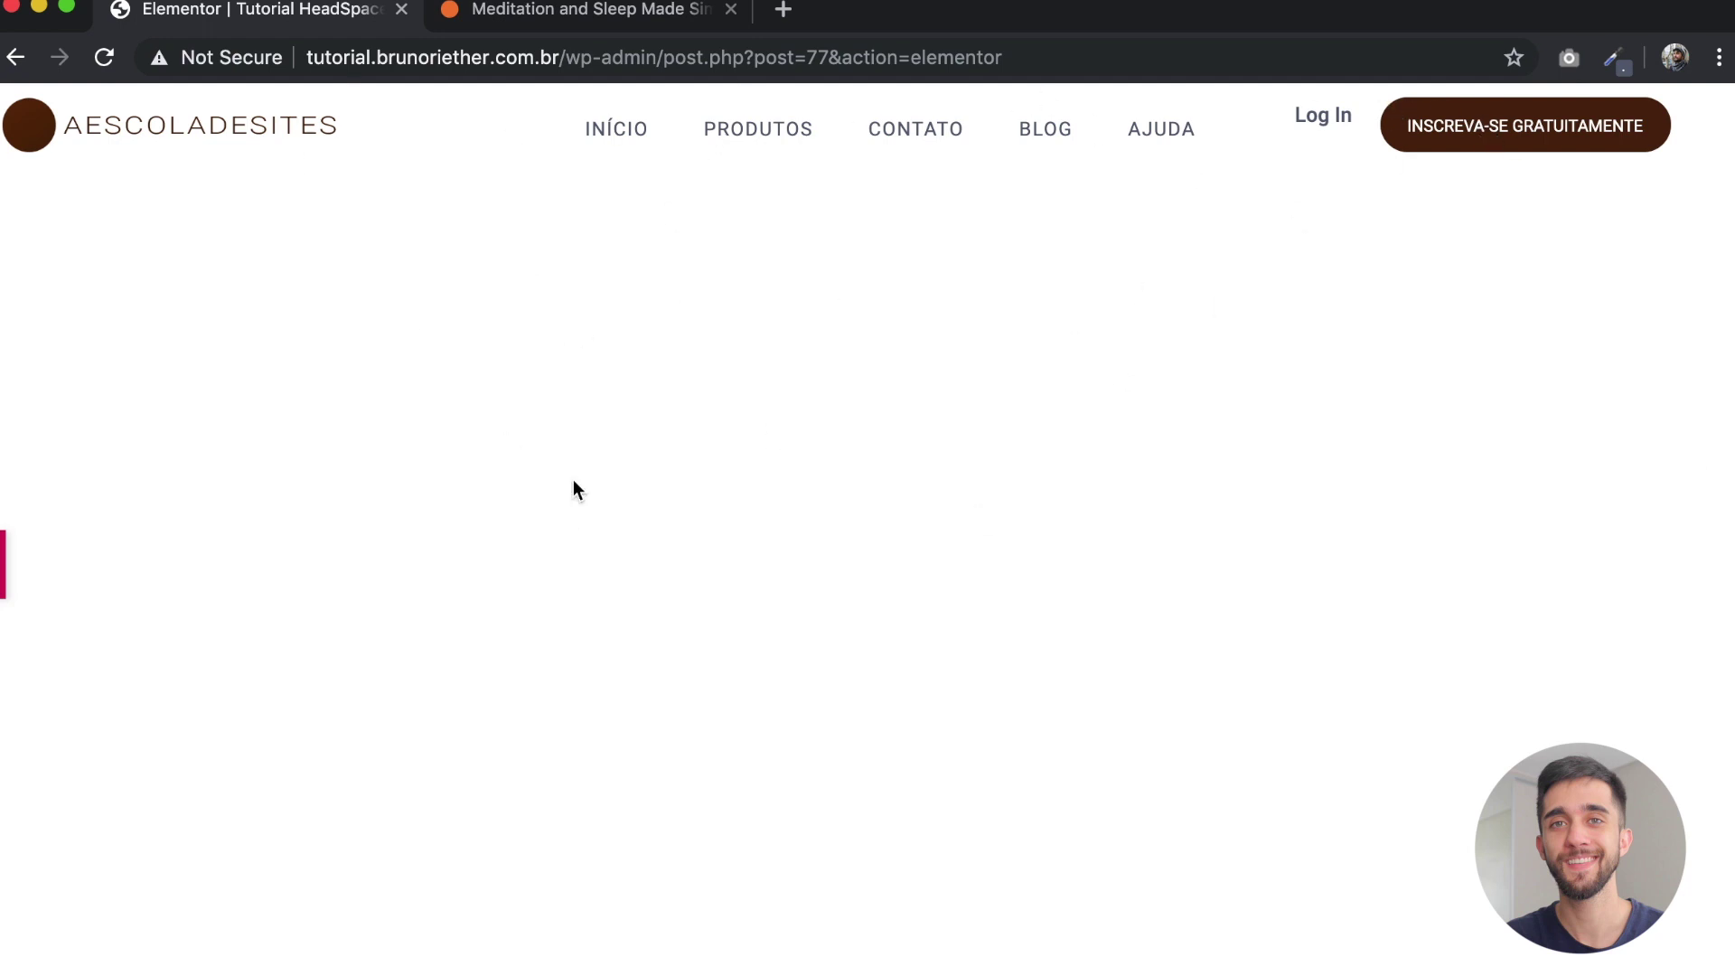
click(3, 569)
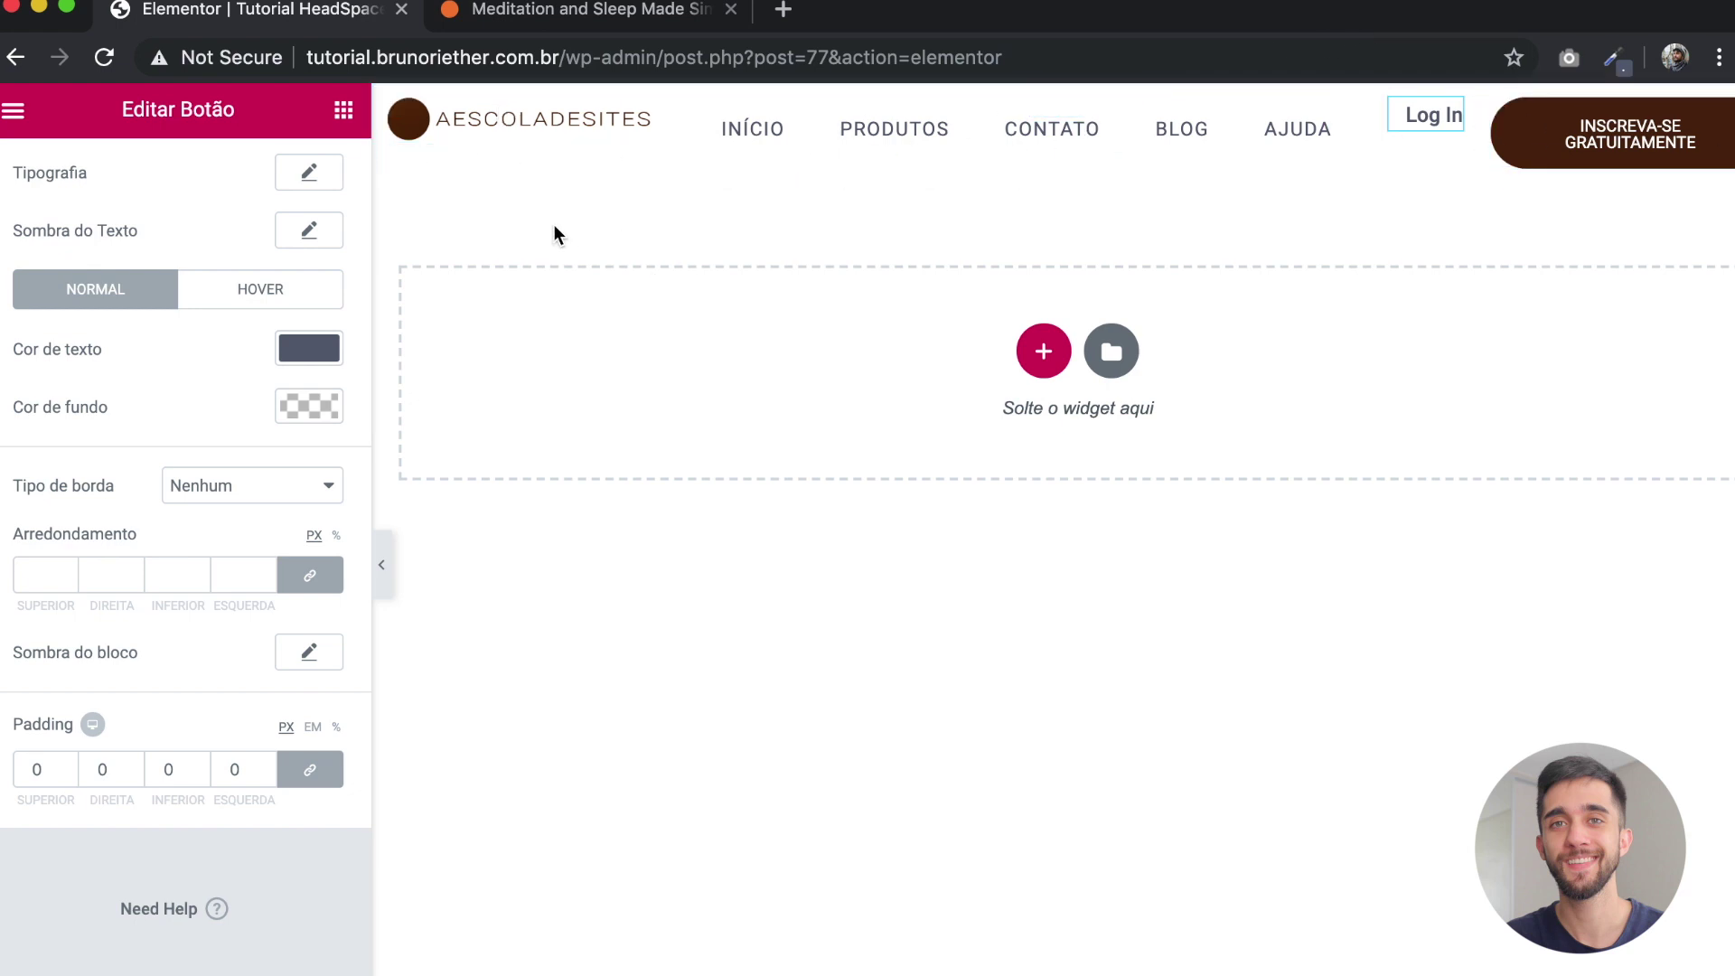
Step: Set the vertical alignment of the logo, menu, Log In and sign-up button columns to Meio
click(389, 103)
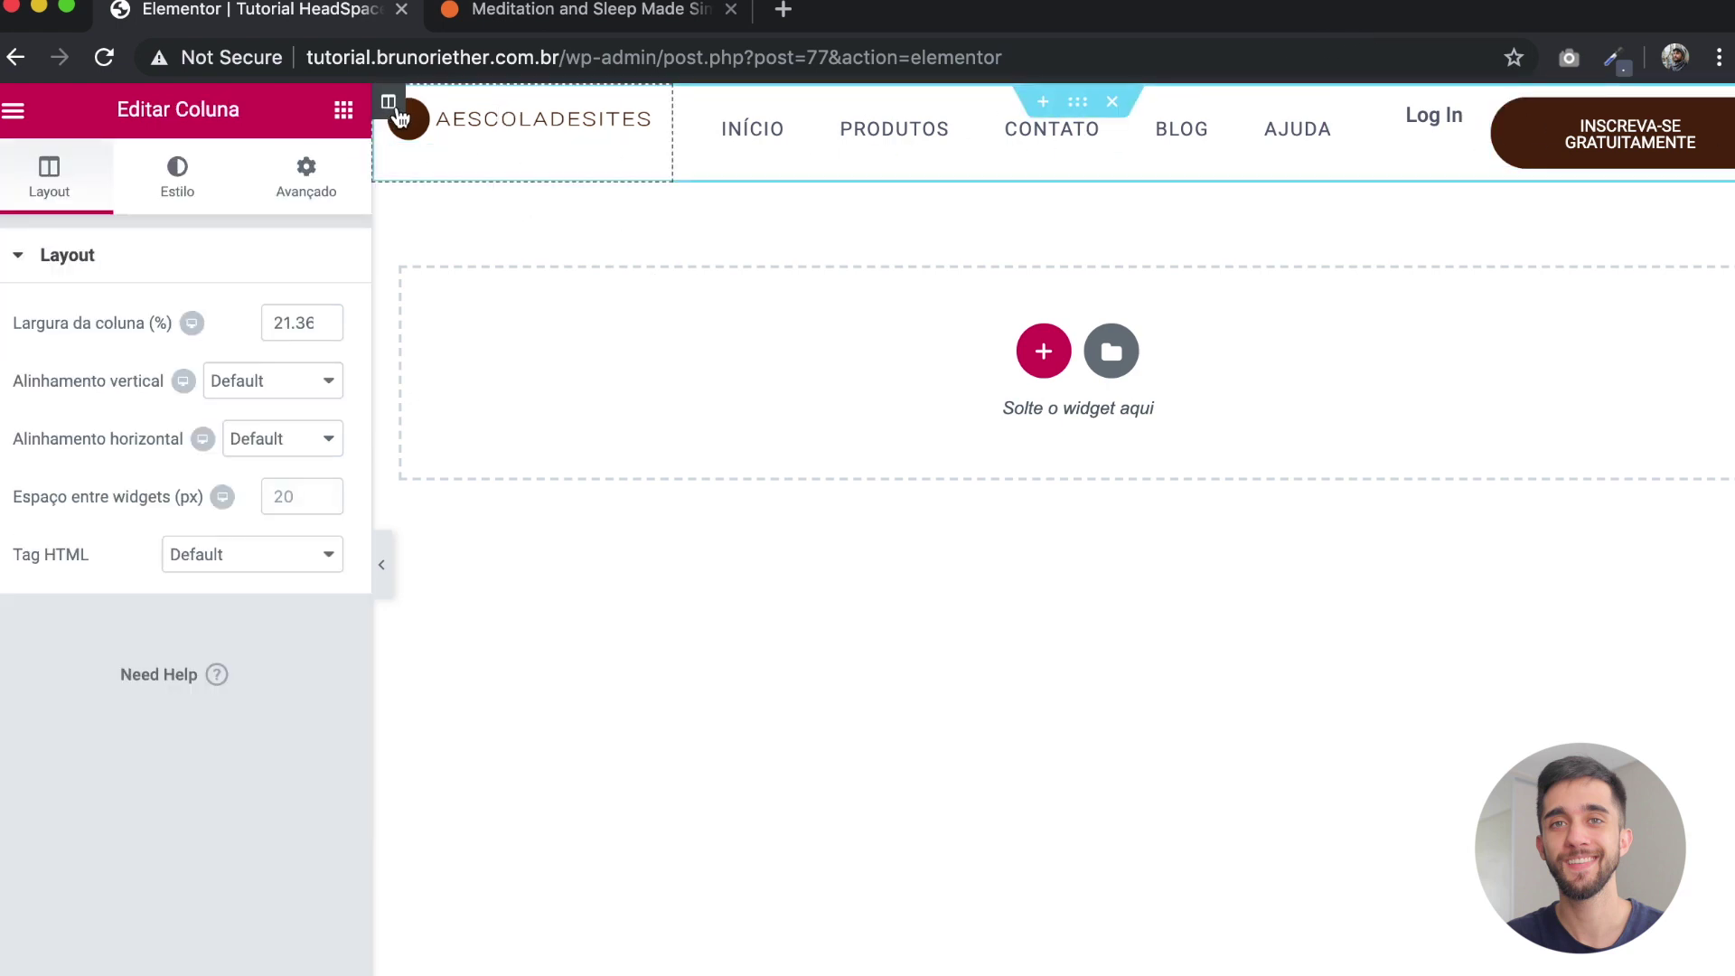
click(210, 378)
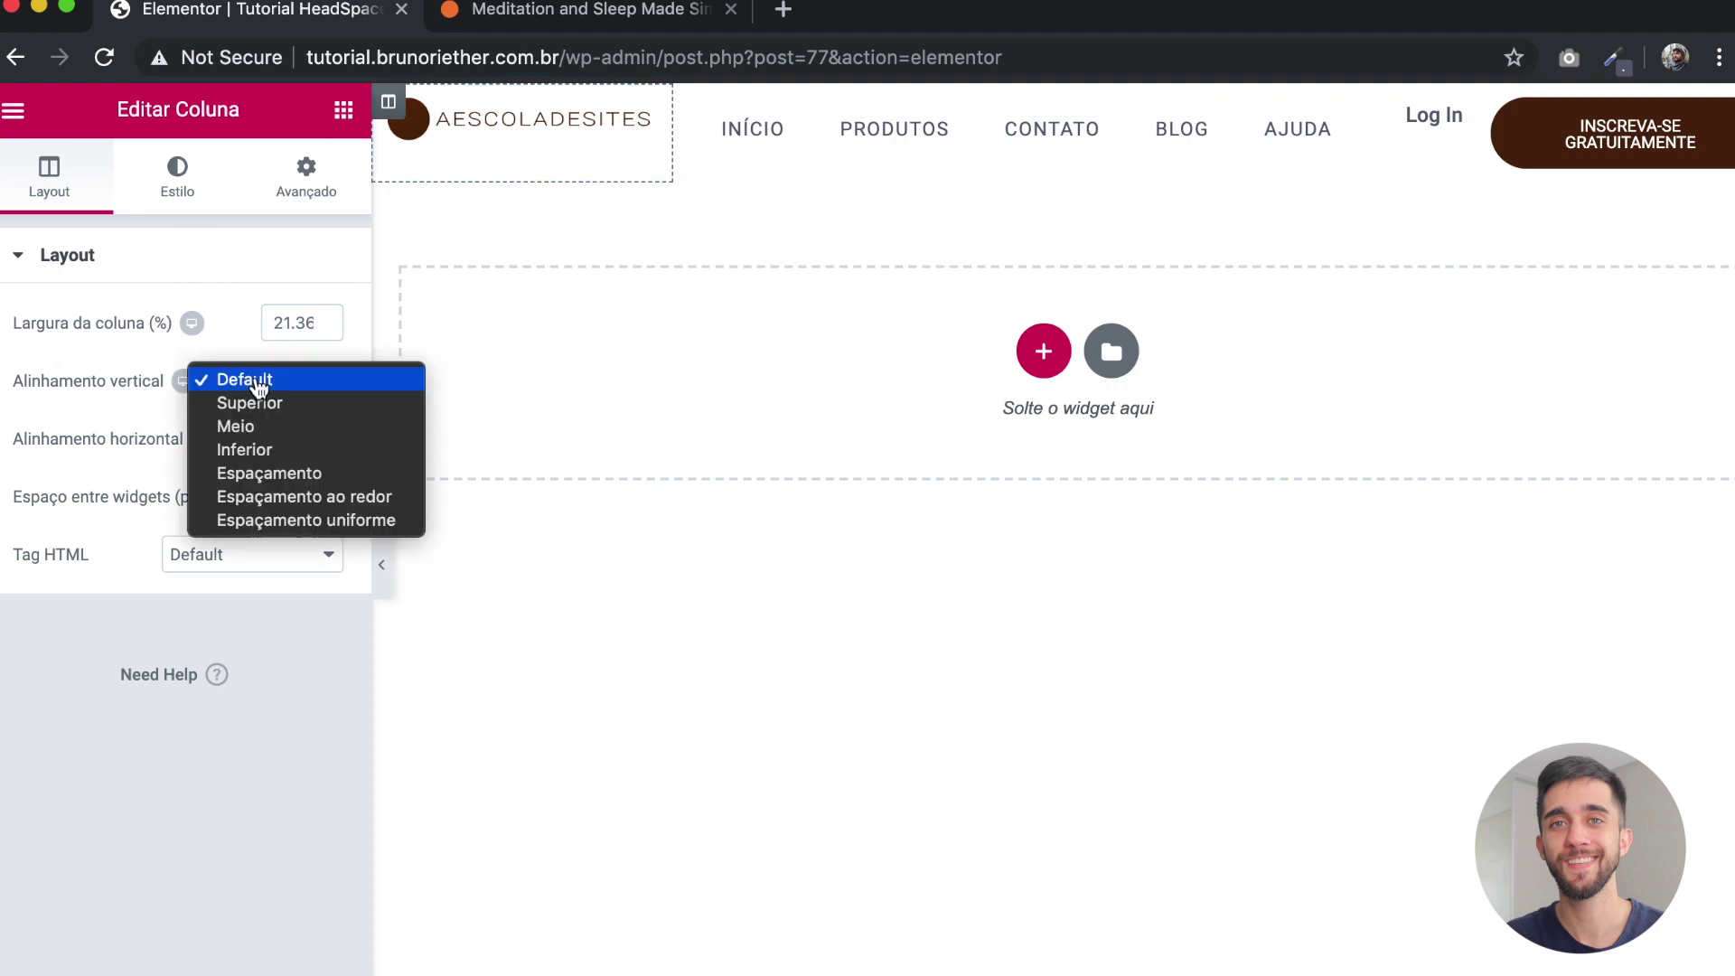
click(232, 425)
click(690, 107)
click(1389, 103)
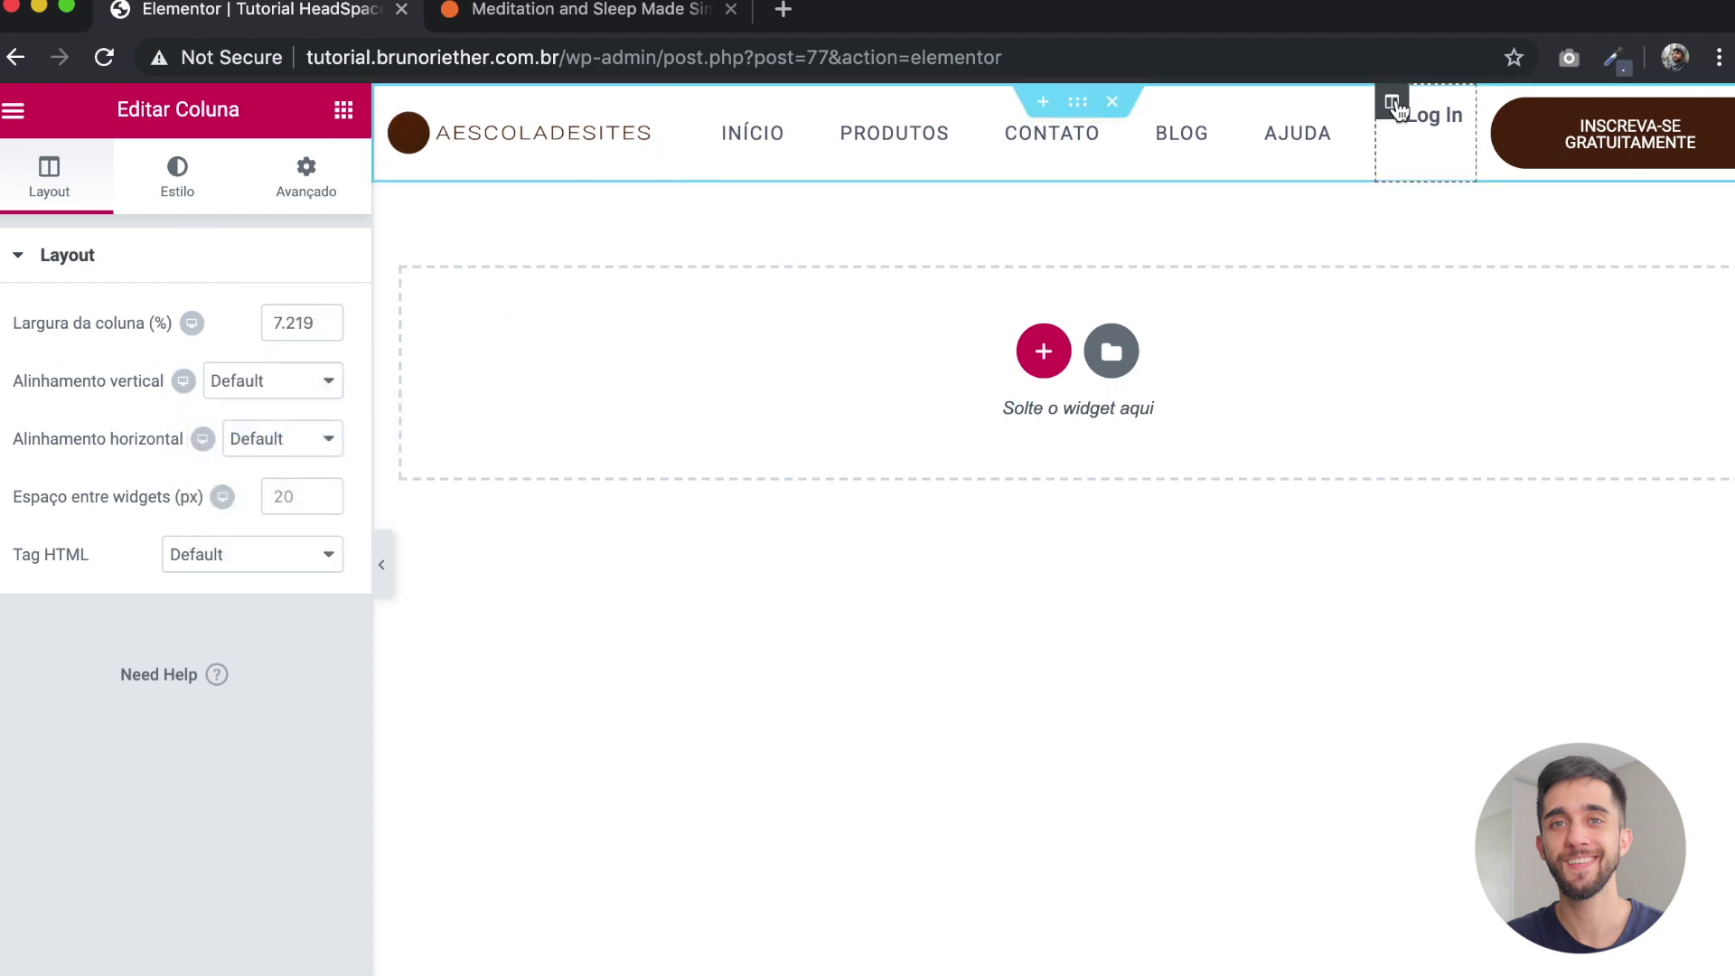
click(255, 380)
click(256, 428)
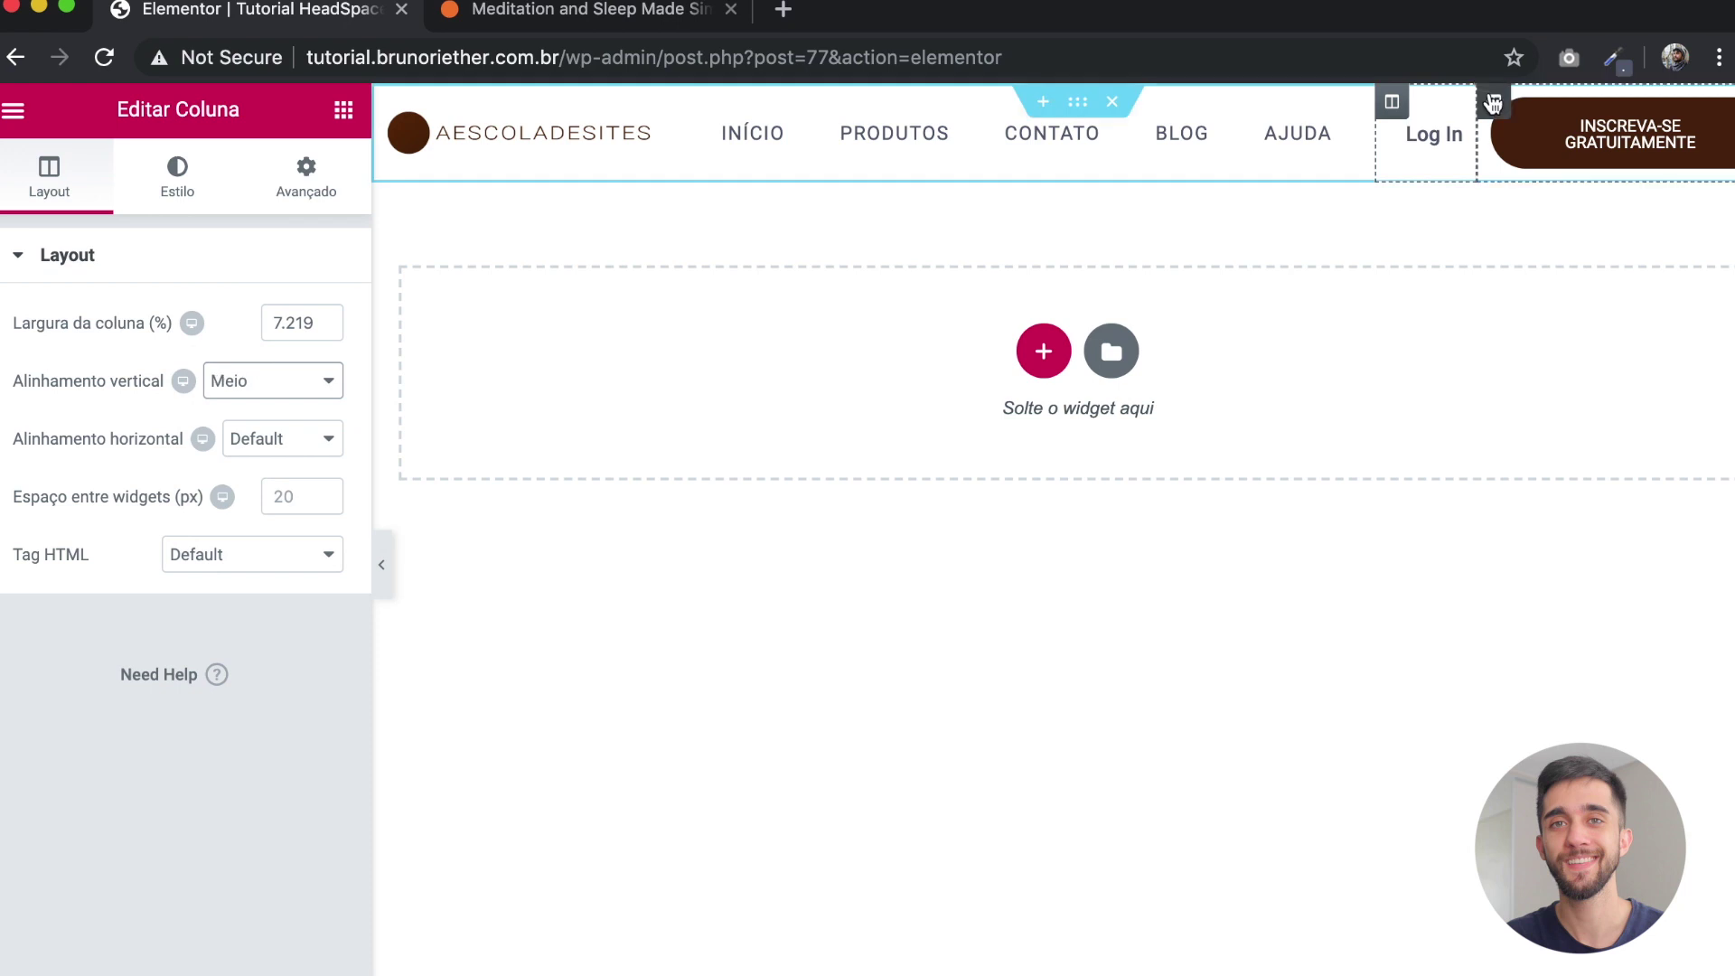
click(310, 380)
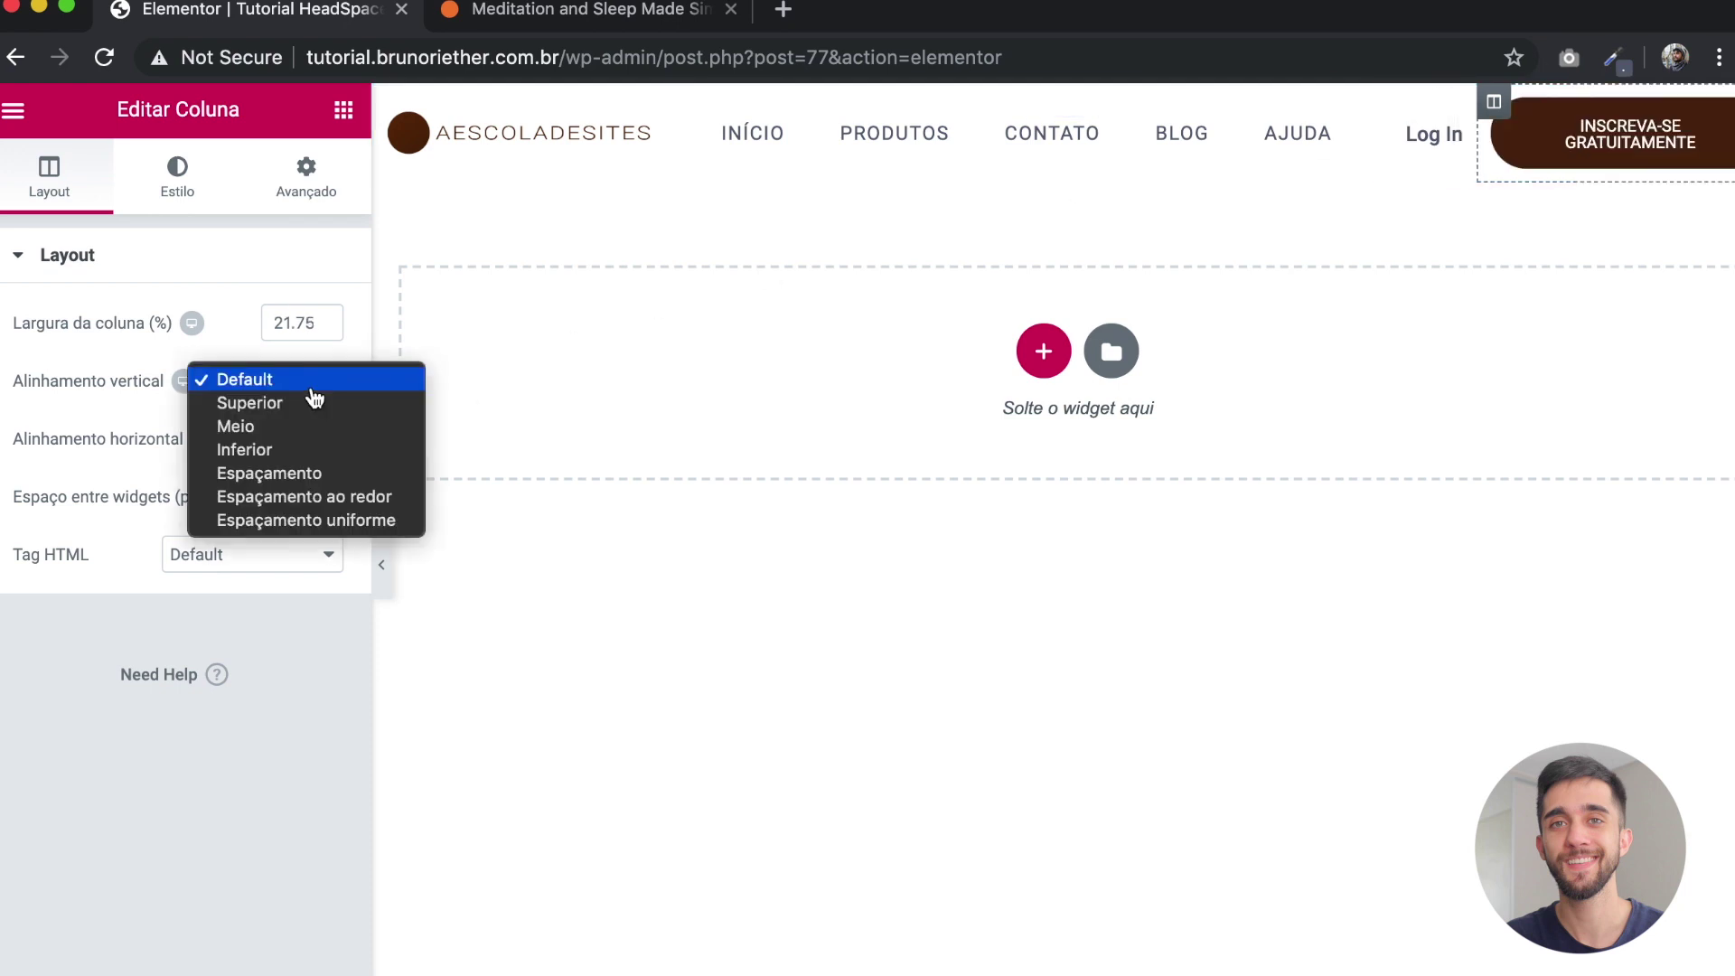
click(271, 426)
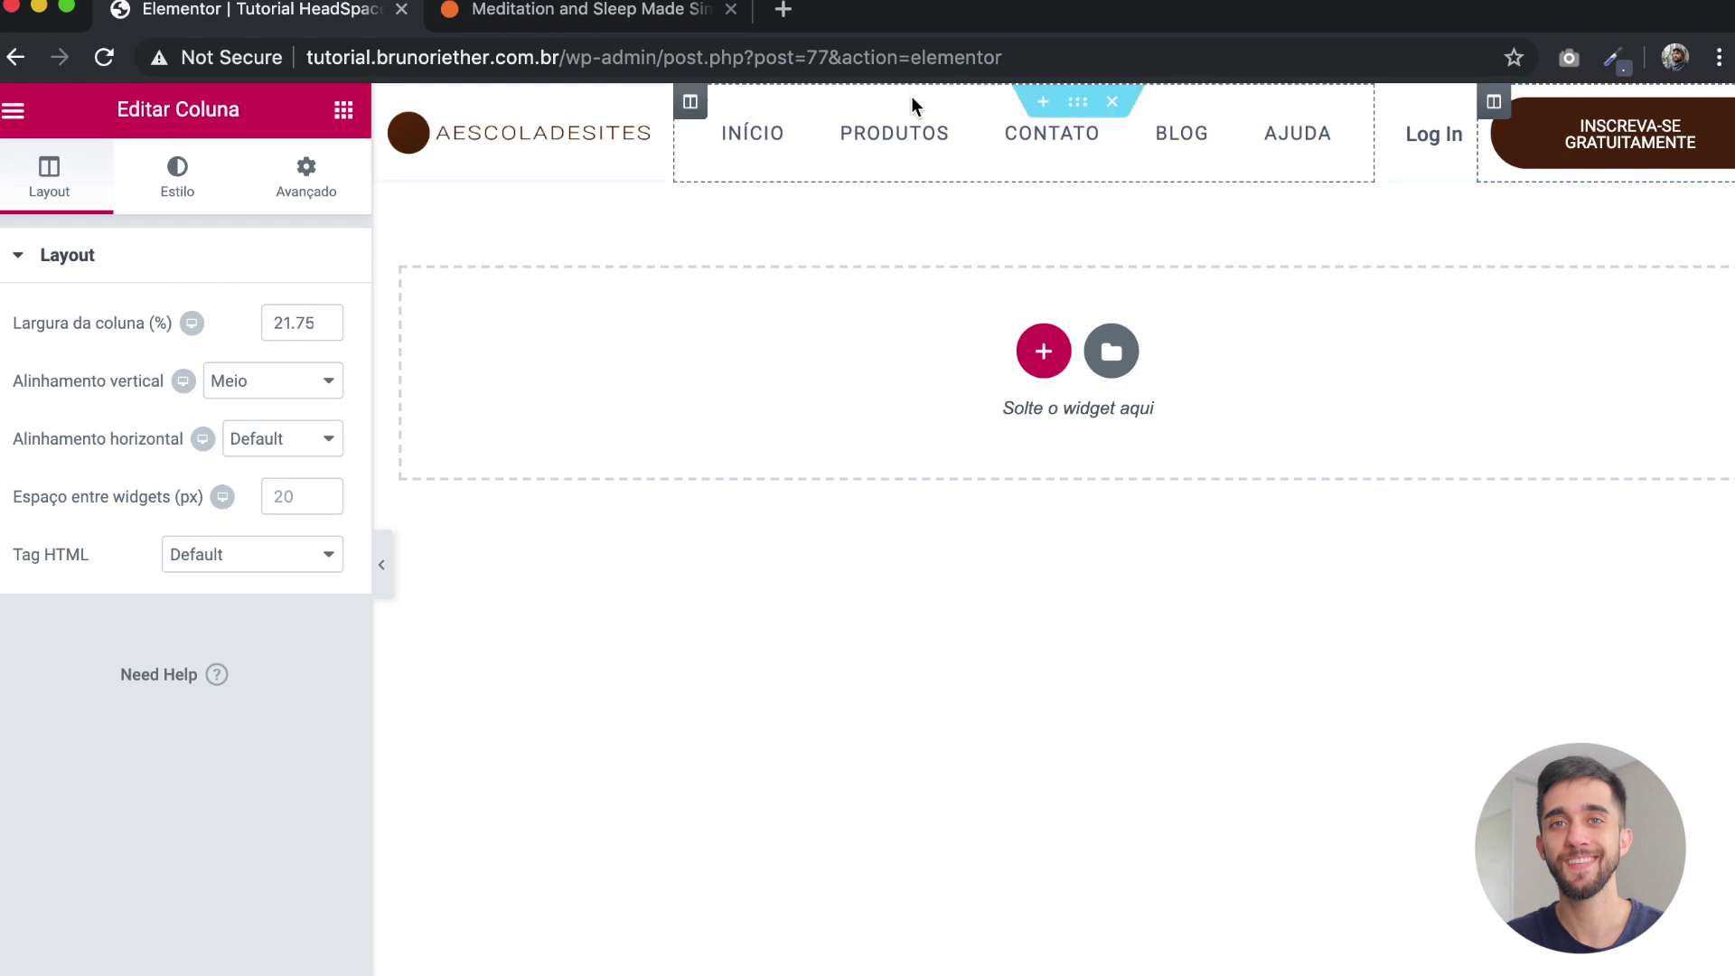
Step: Set the header section's height to Altura mínima with a value of 100 px
click(1077, 103)
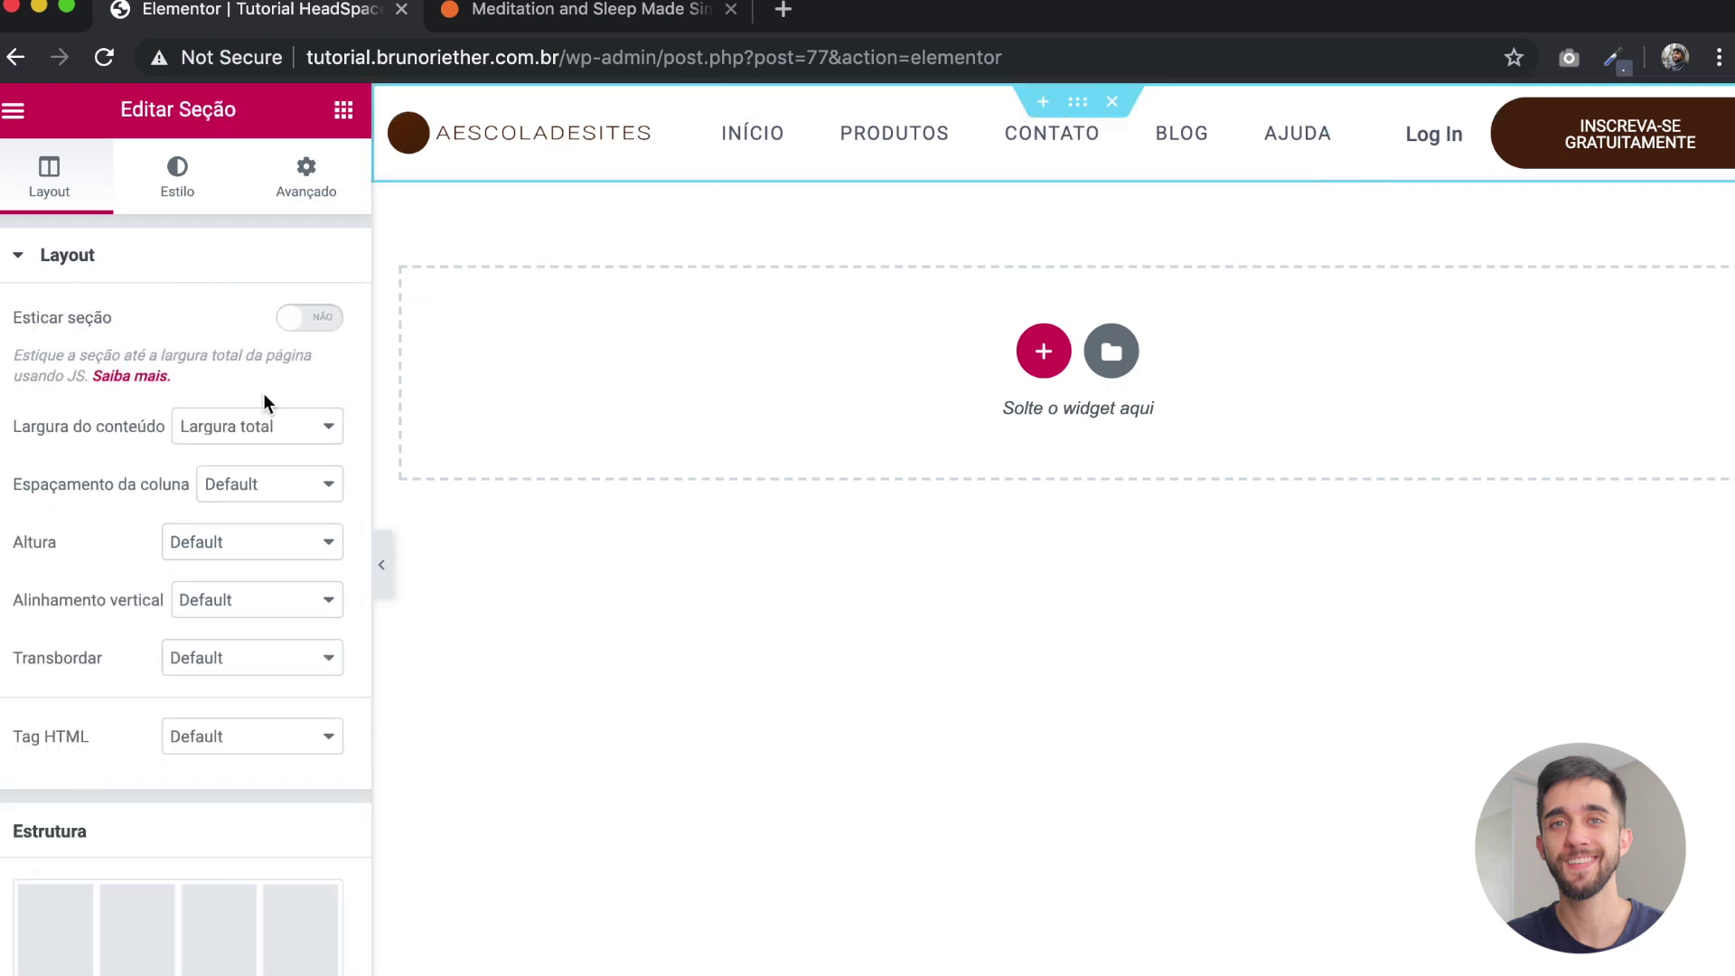
click(272, 555)
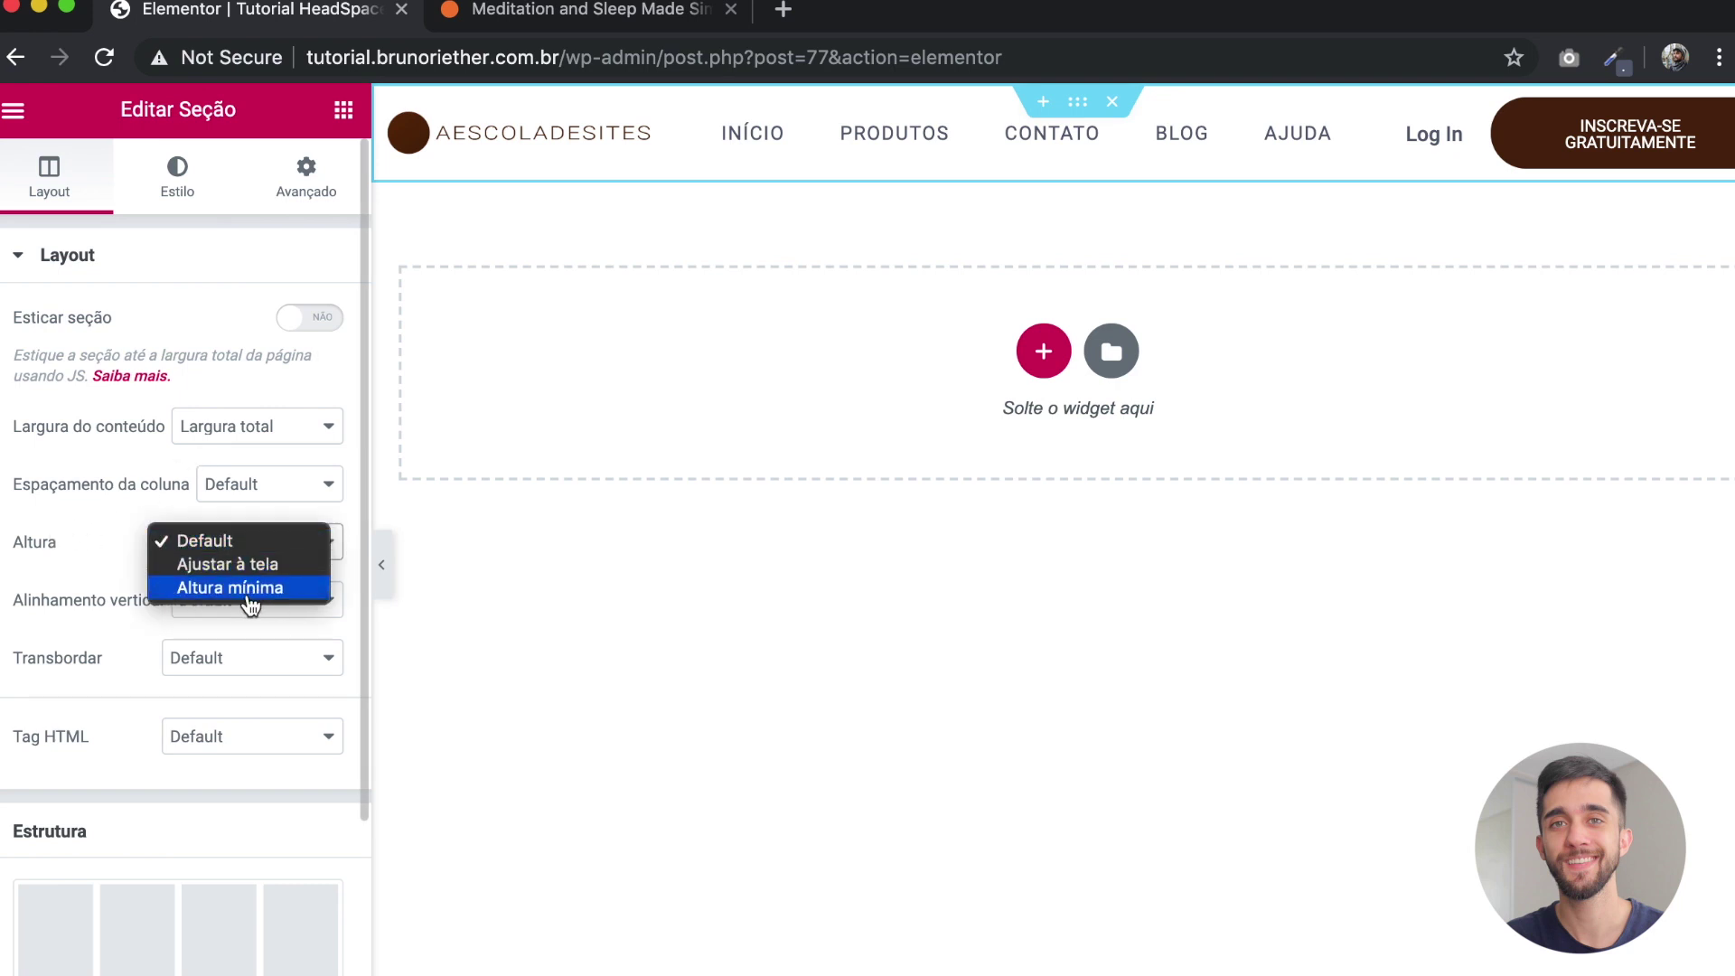
click(233, 589)
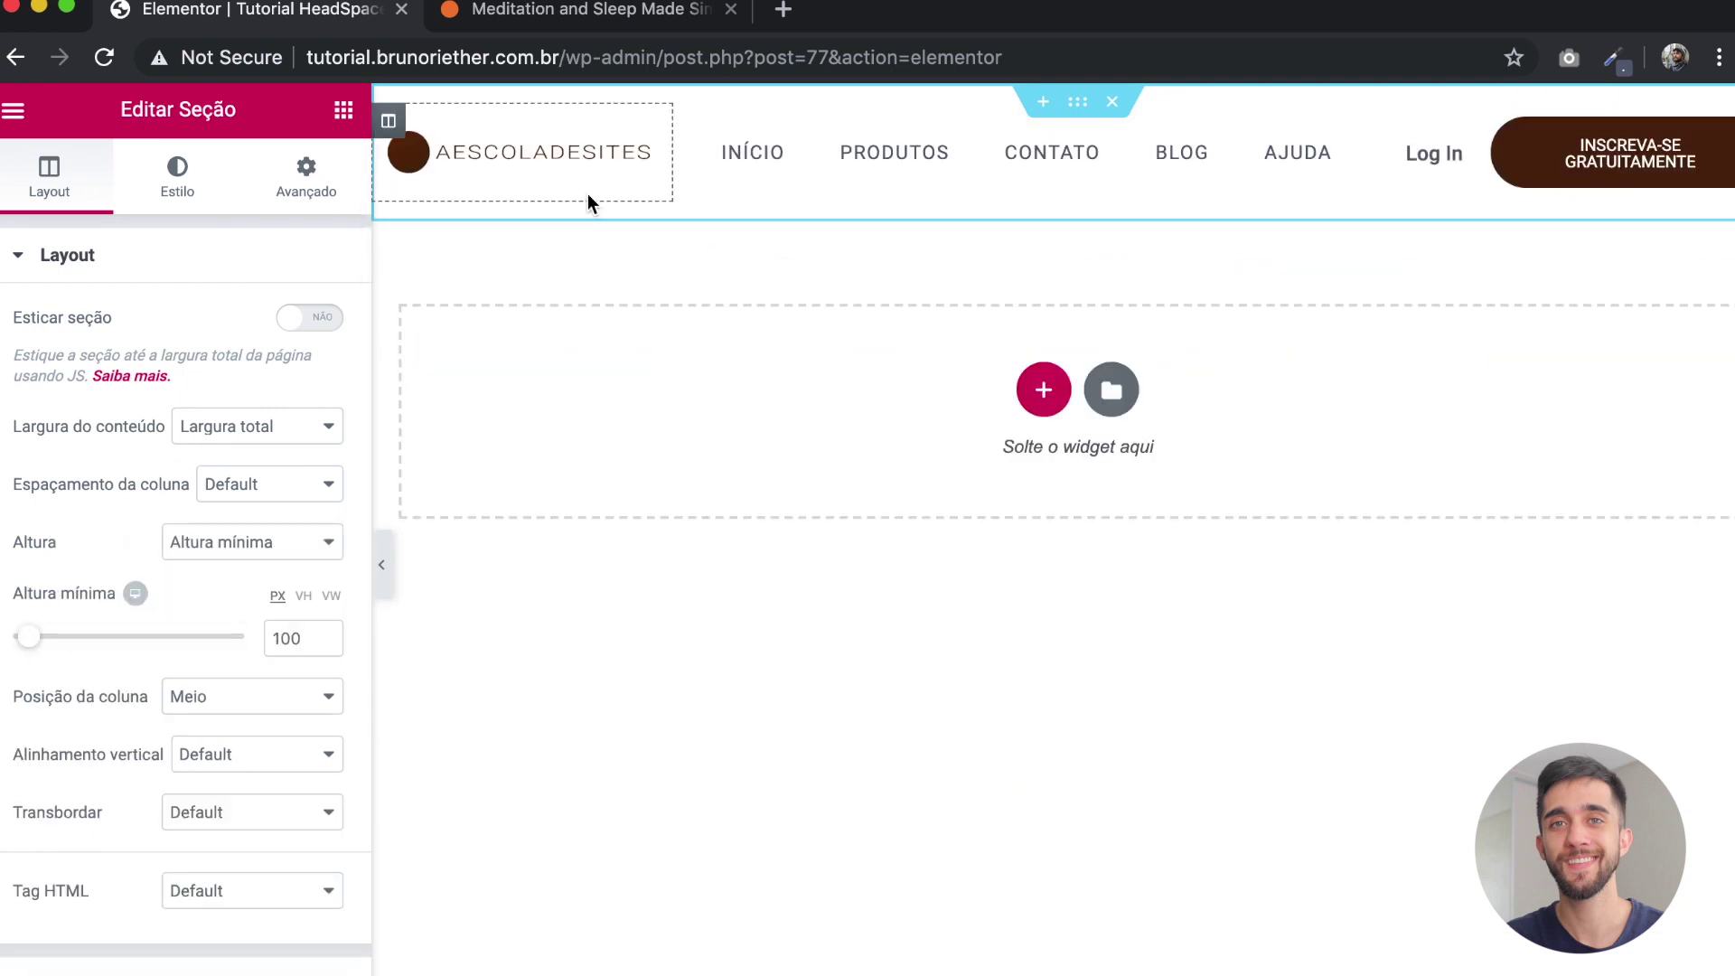
Step: Preview the header without the editing panel and compare it with the header of the Headspace reference site
click(381, 567)
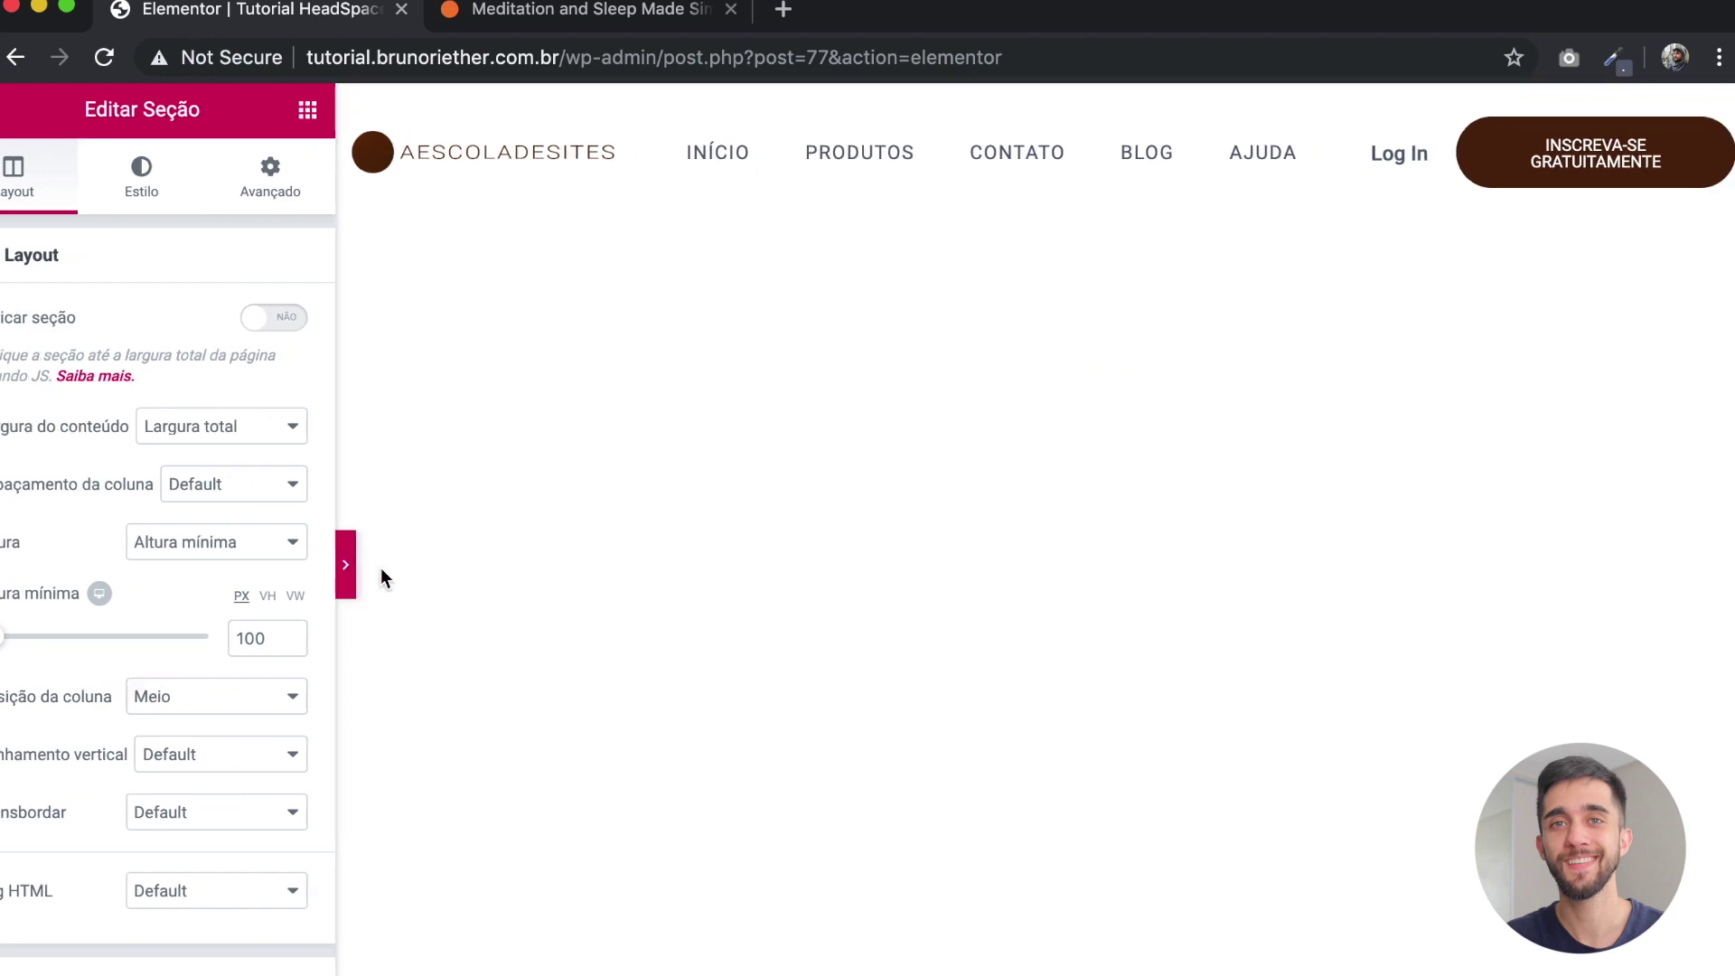
click(589, 20)
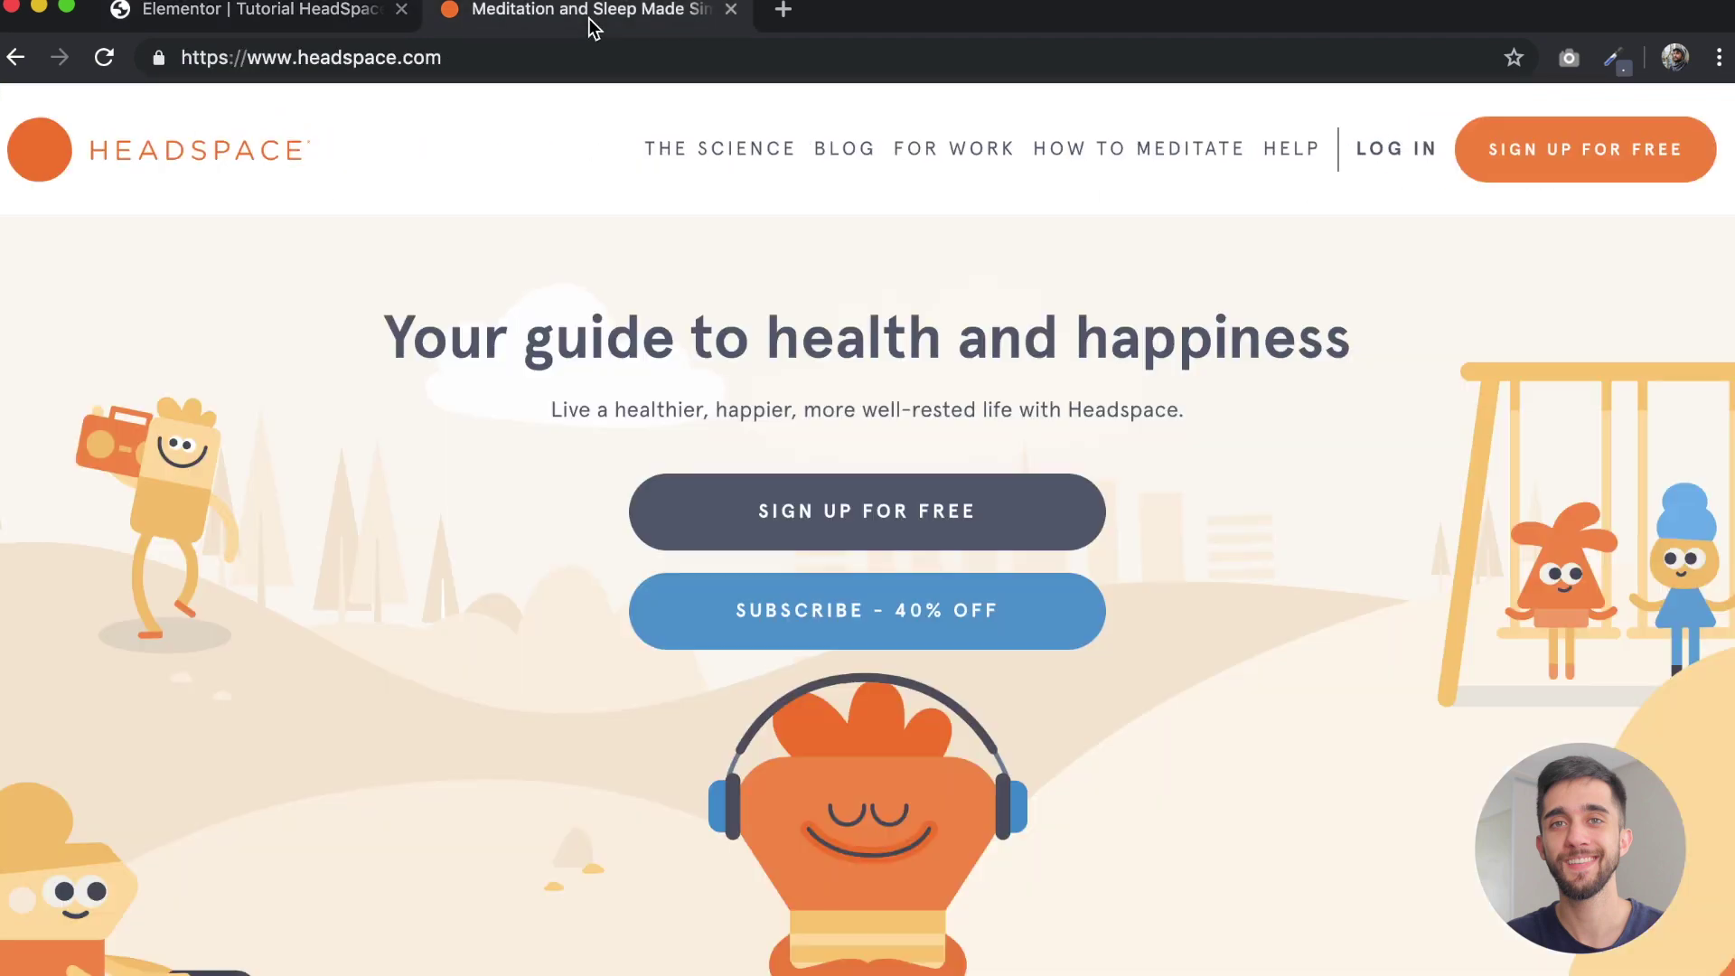
click(296, 27)
key(ctrl+Tab)
click(375, 15)
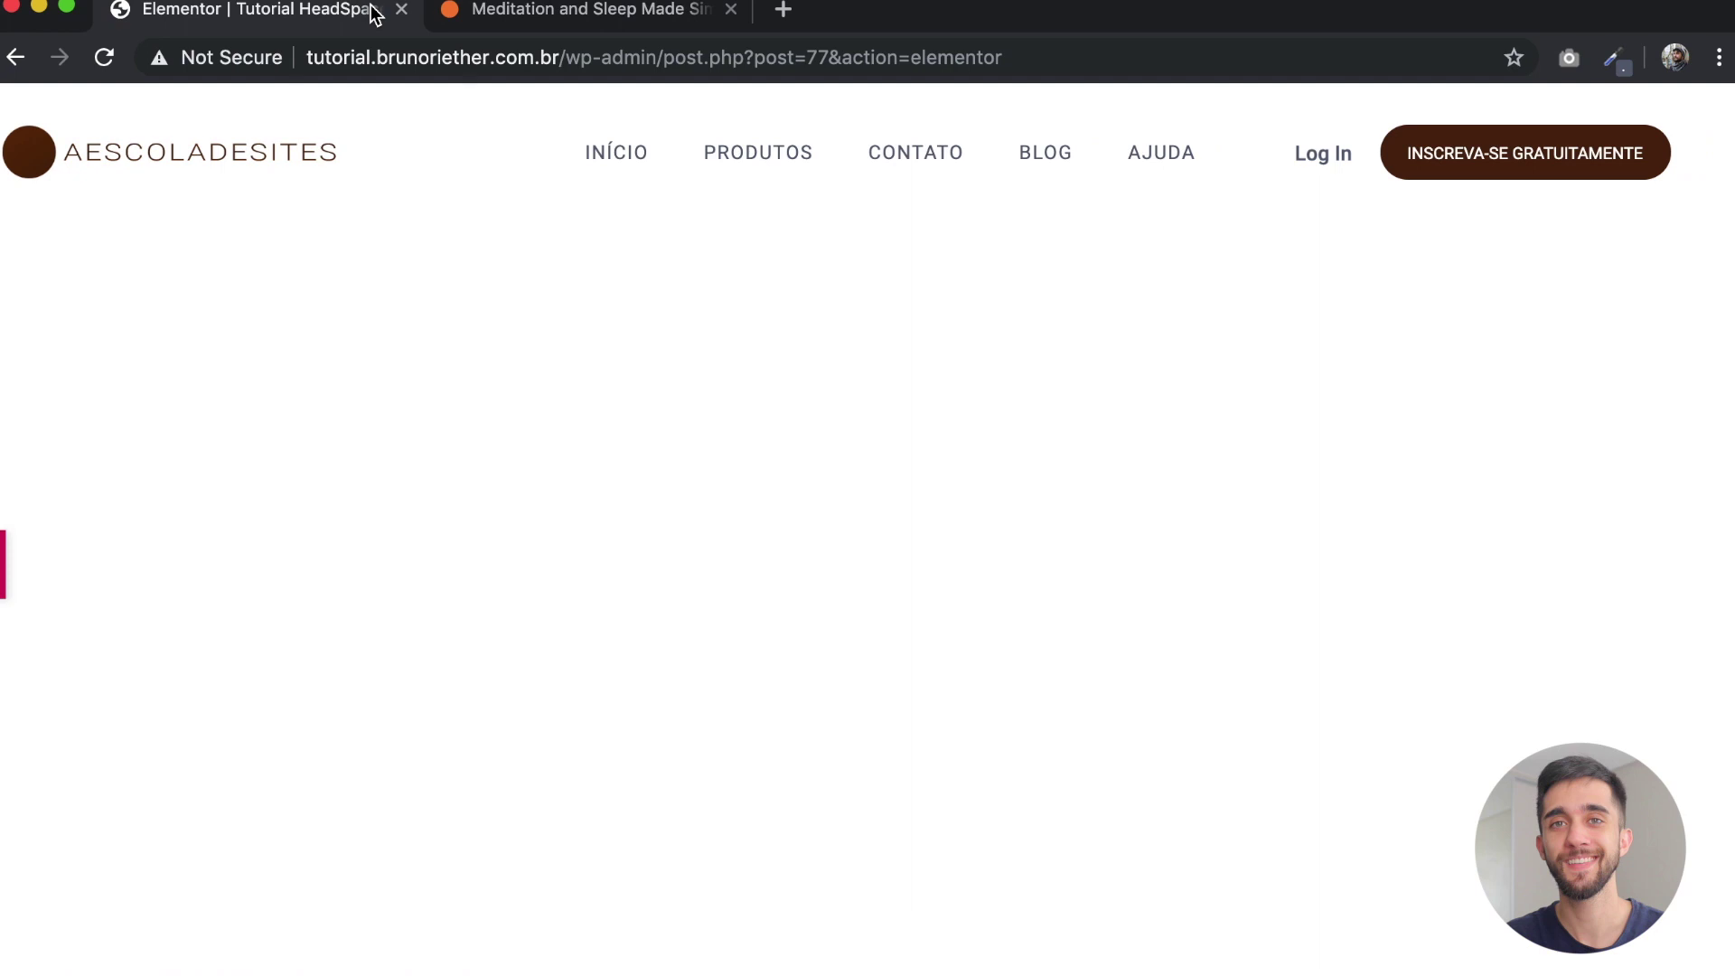
click(3, 569)
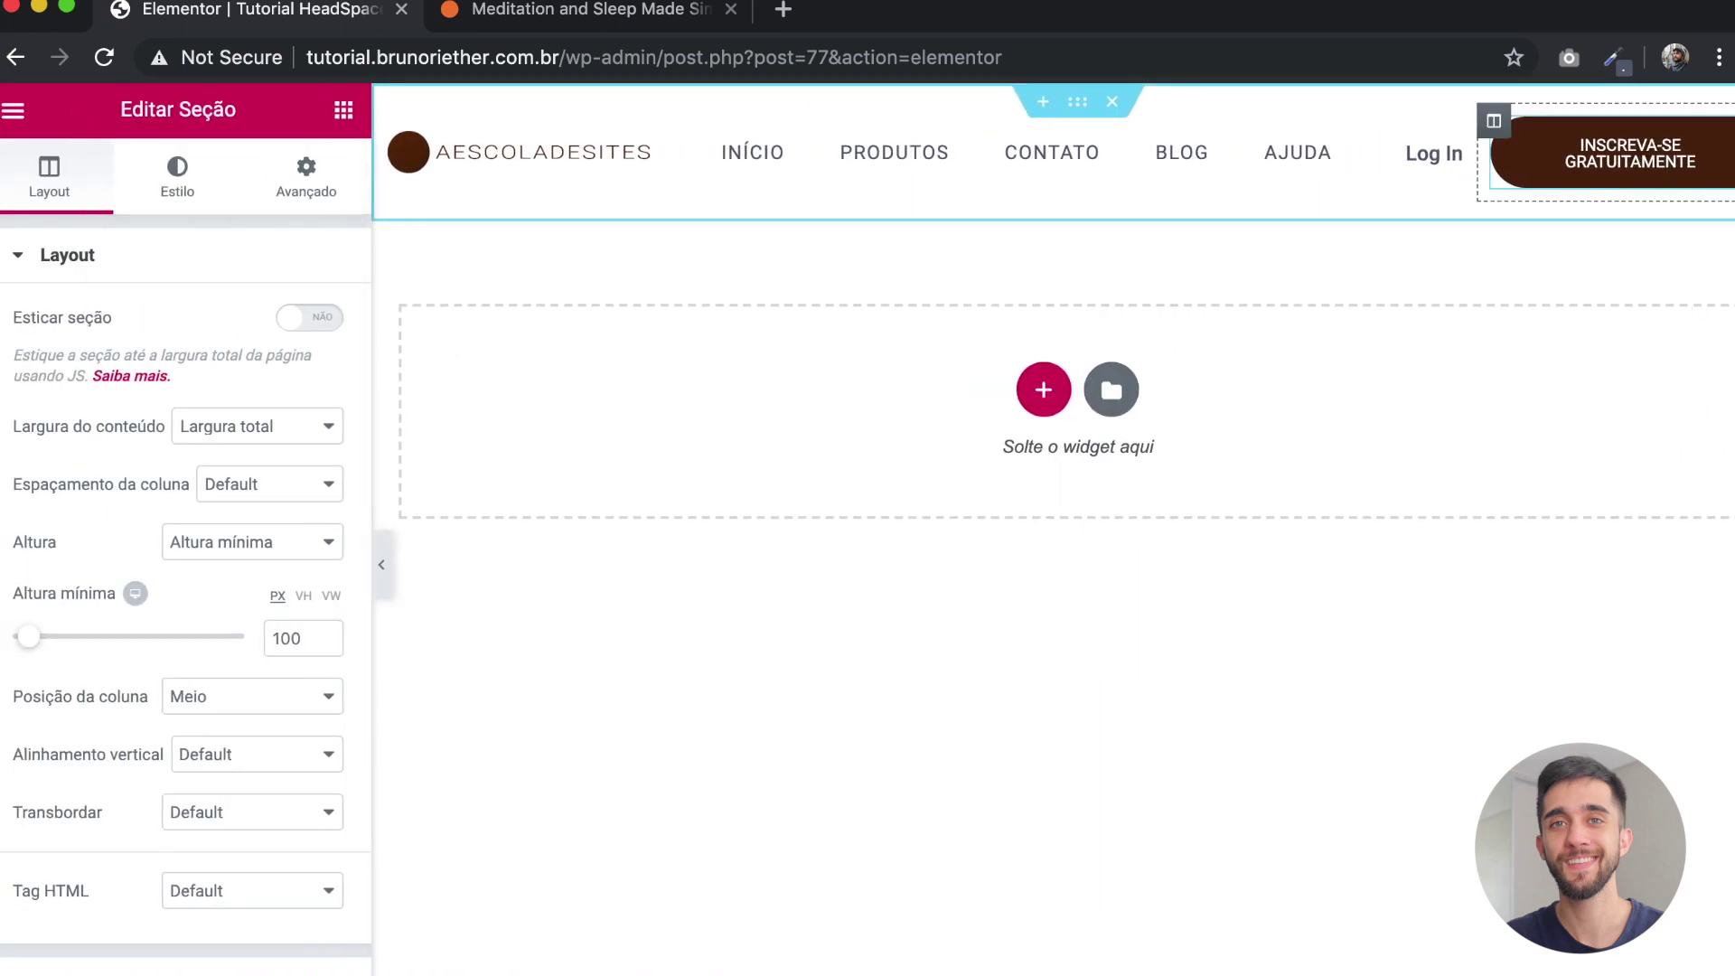
Step: Shorten the sign-up button's text to "Inscreva-se" and preview the header at full width
click(1617, 155)
click(251, 408)
drag(270, 407, 837, 453)
key(BackSpace)
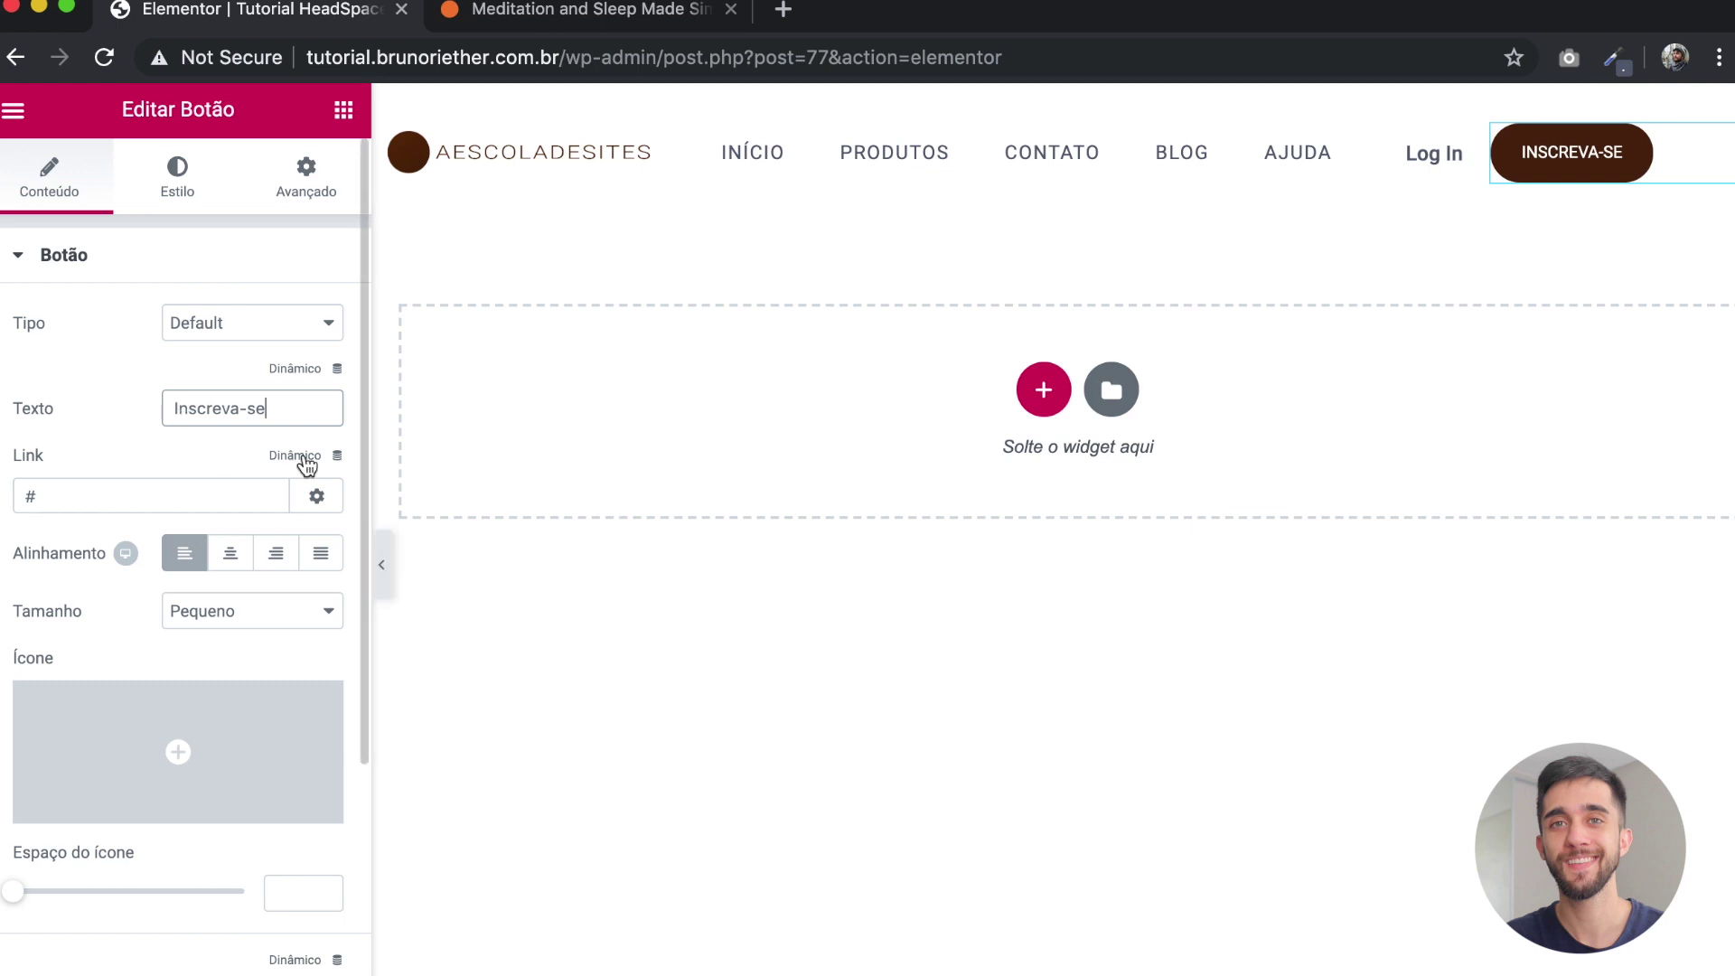
click(381, 567)
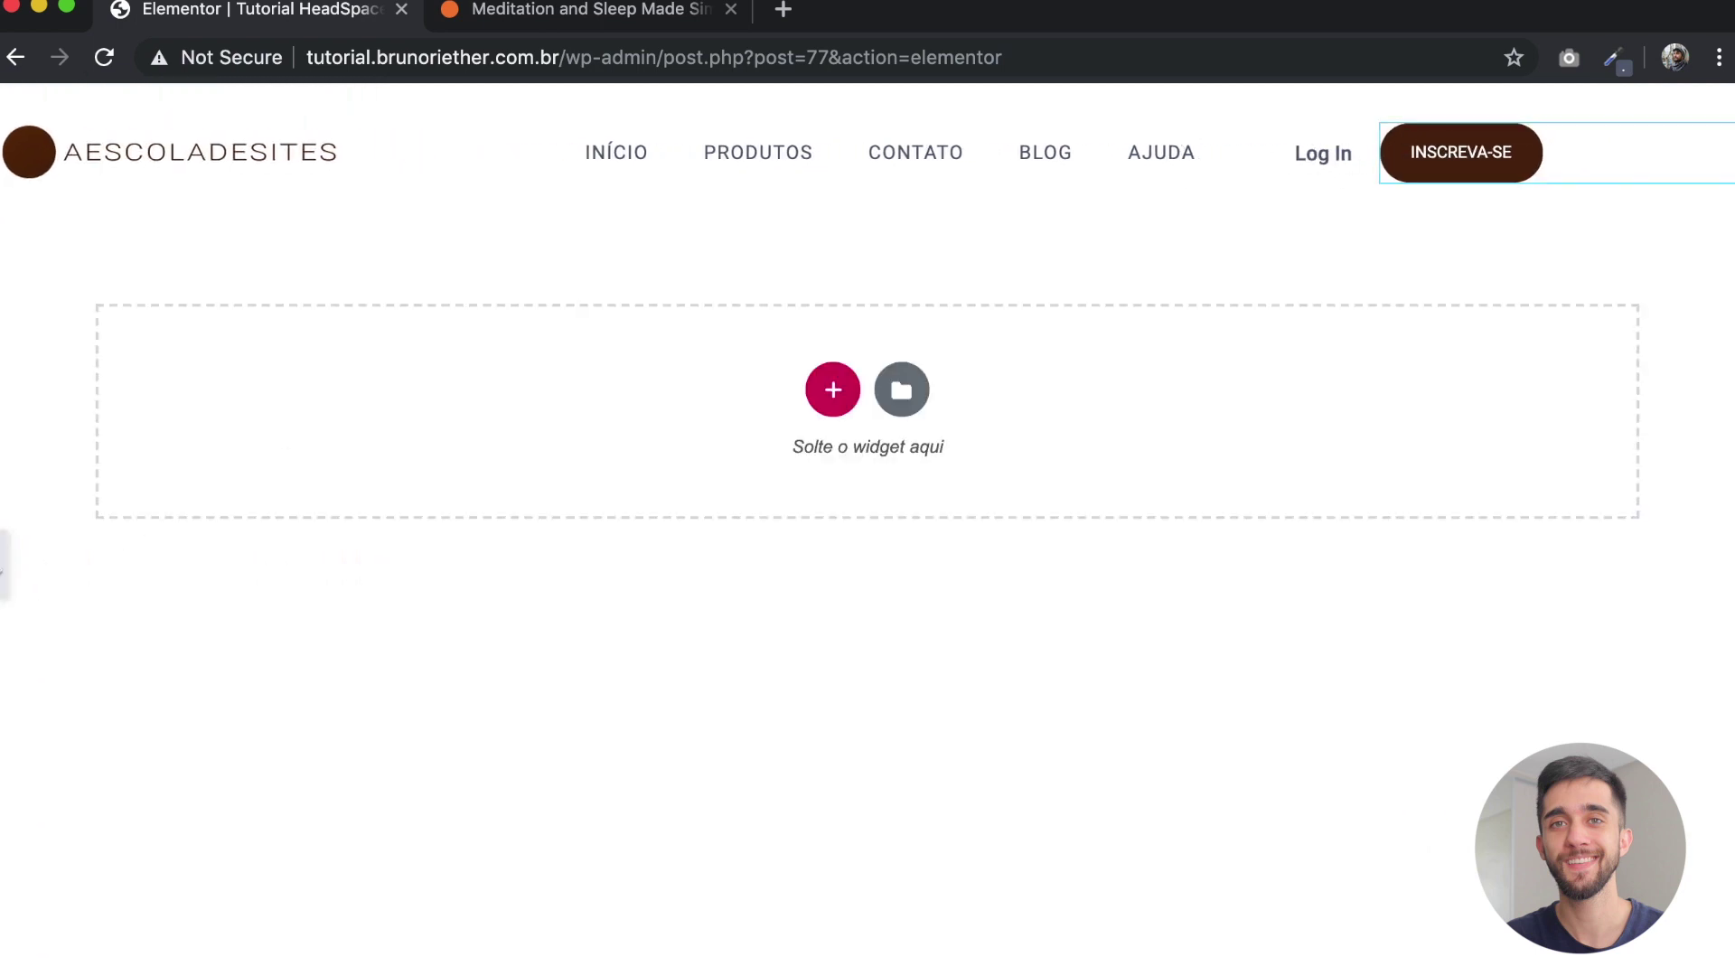
click(4, 565)
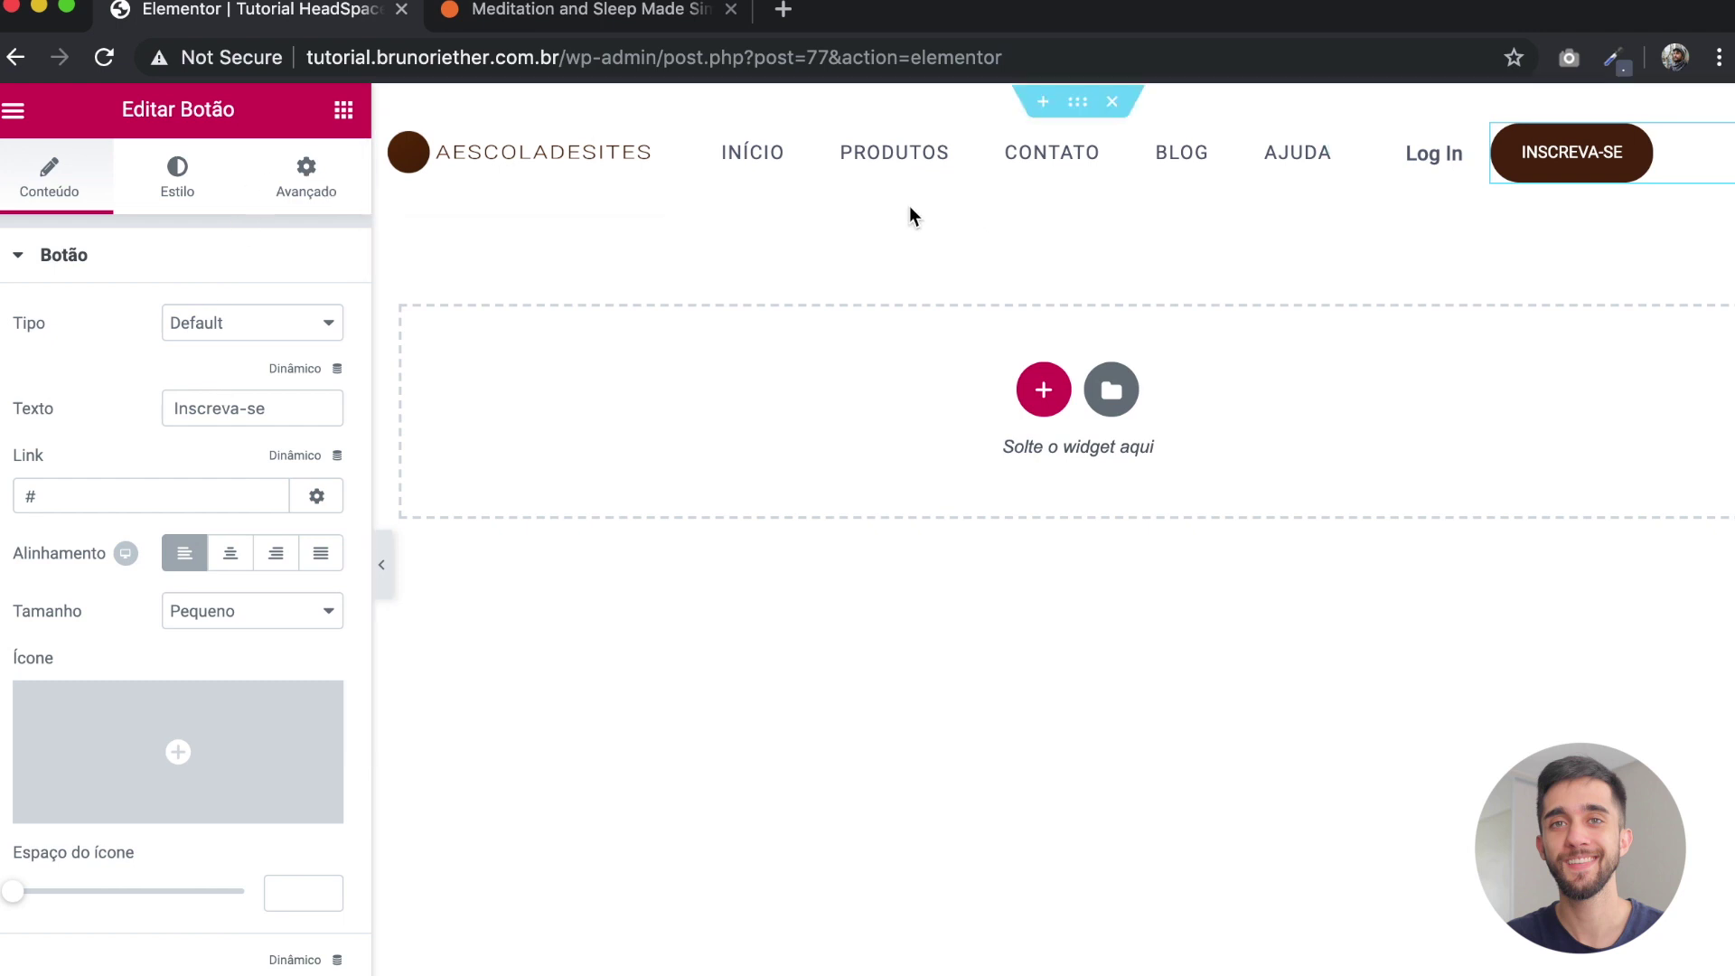
Step: Widen the menu column and narrow the sign-up button's column to fit the shorter button, then preview the header
drag(1482, 150, 1518, 150)
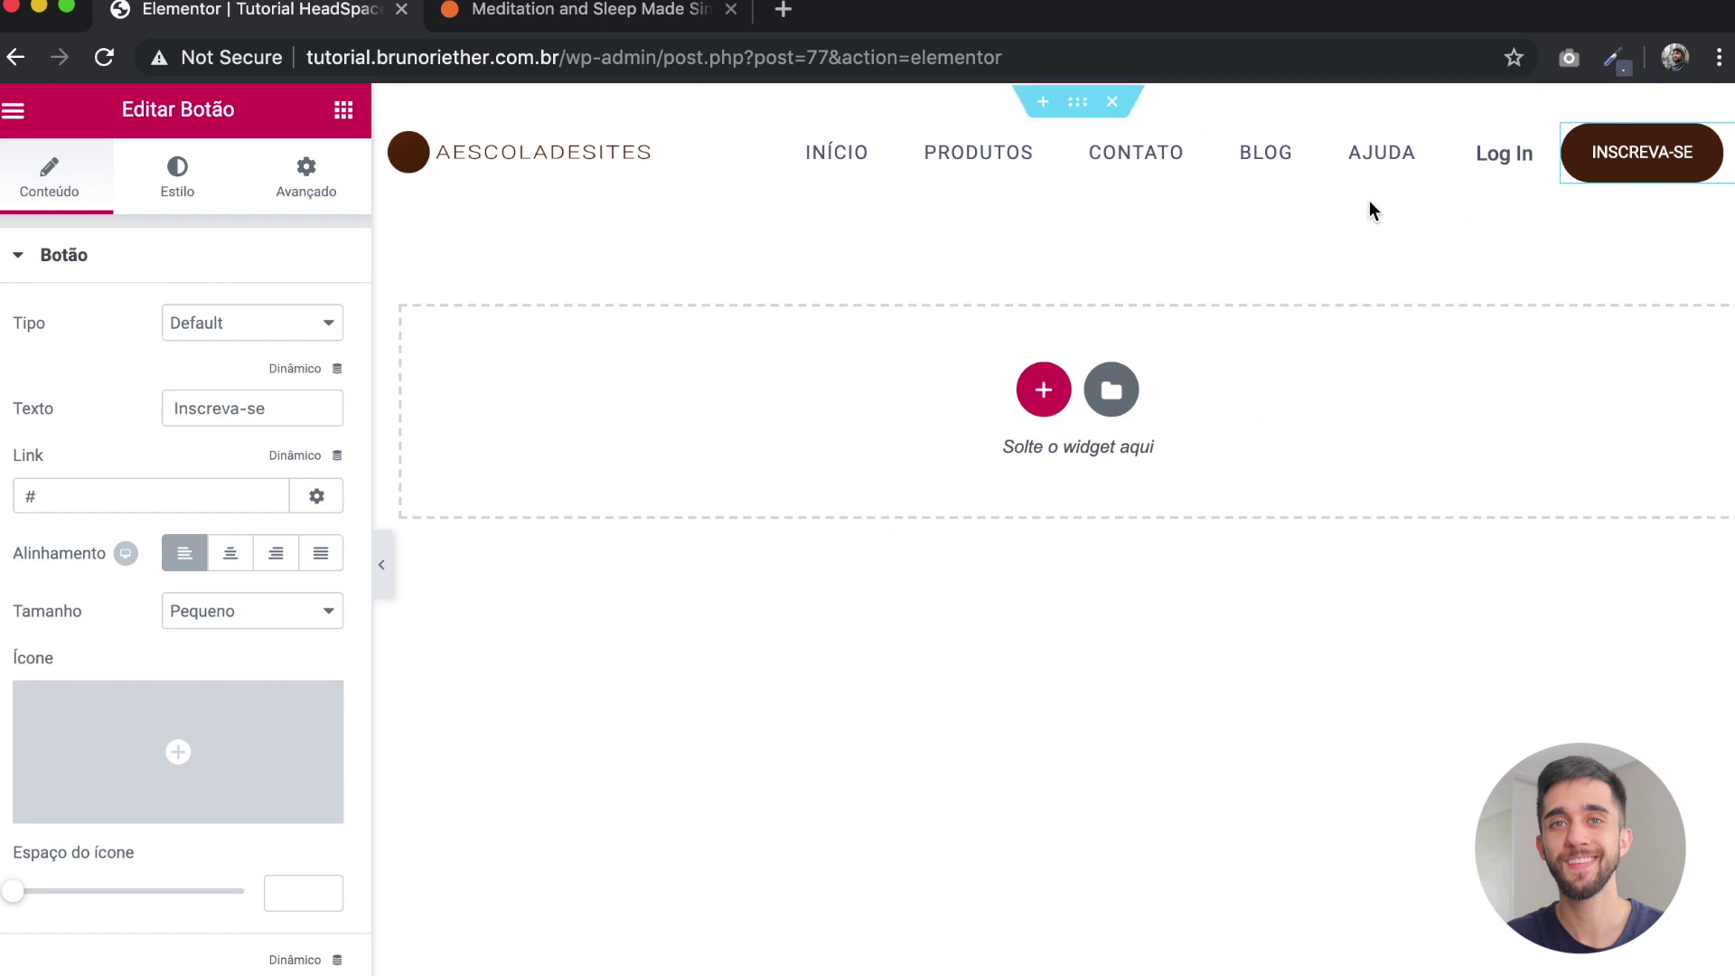
click(381, 564)
click(5, 580)
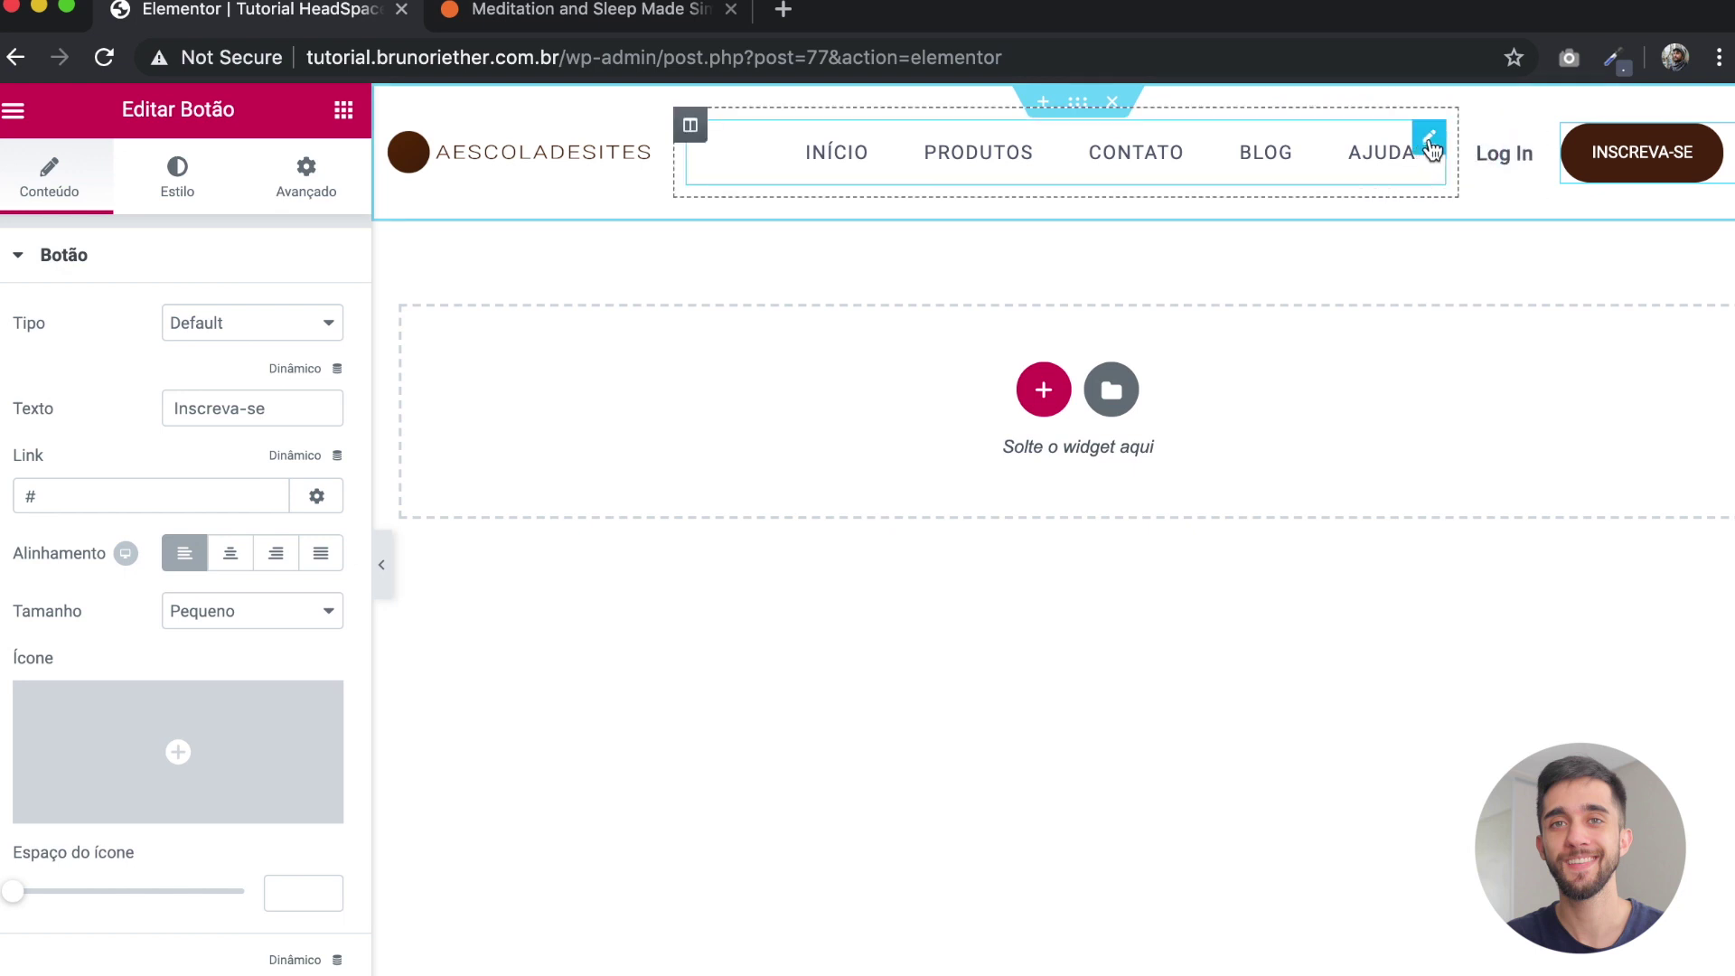
Step: Give the navigation menu a solid border on its right side only, matching the divider in the Headspace reference header
click(1428, 142)
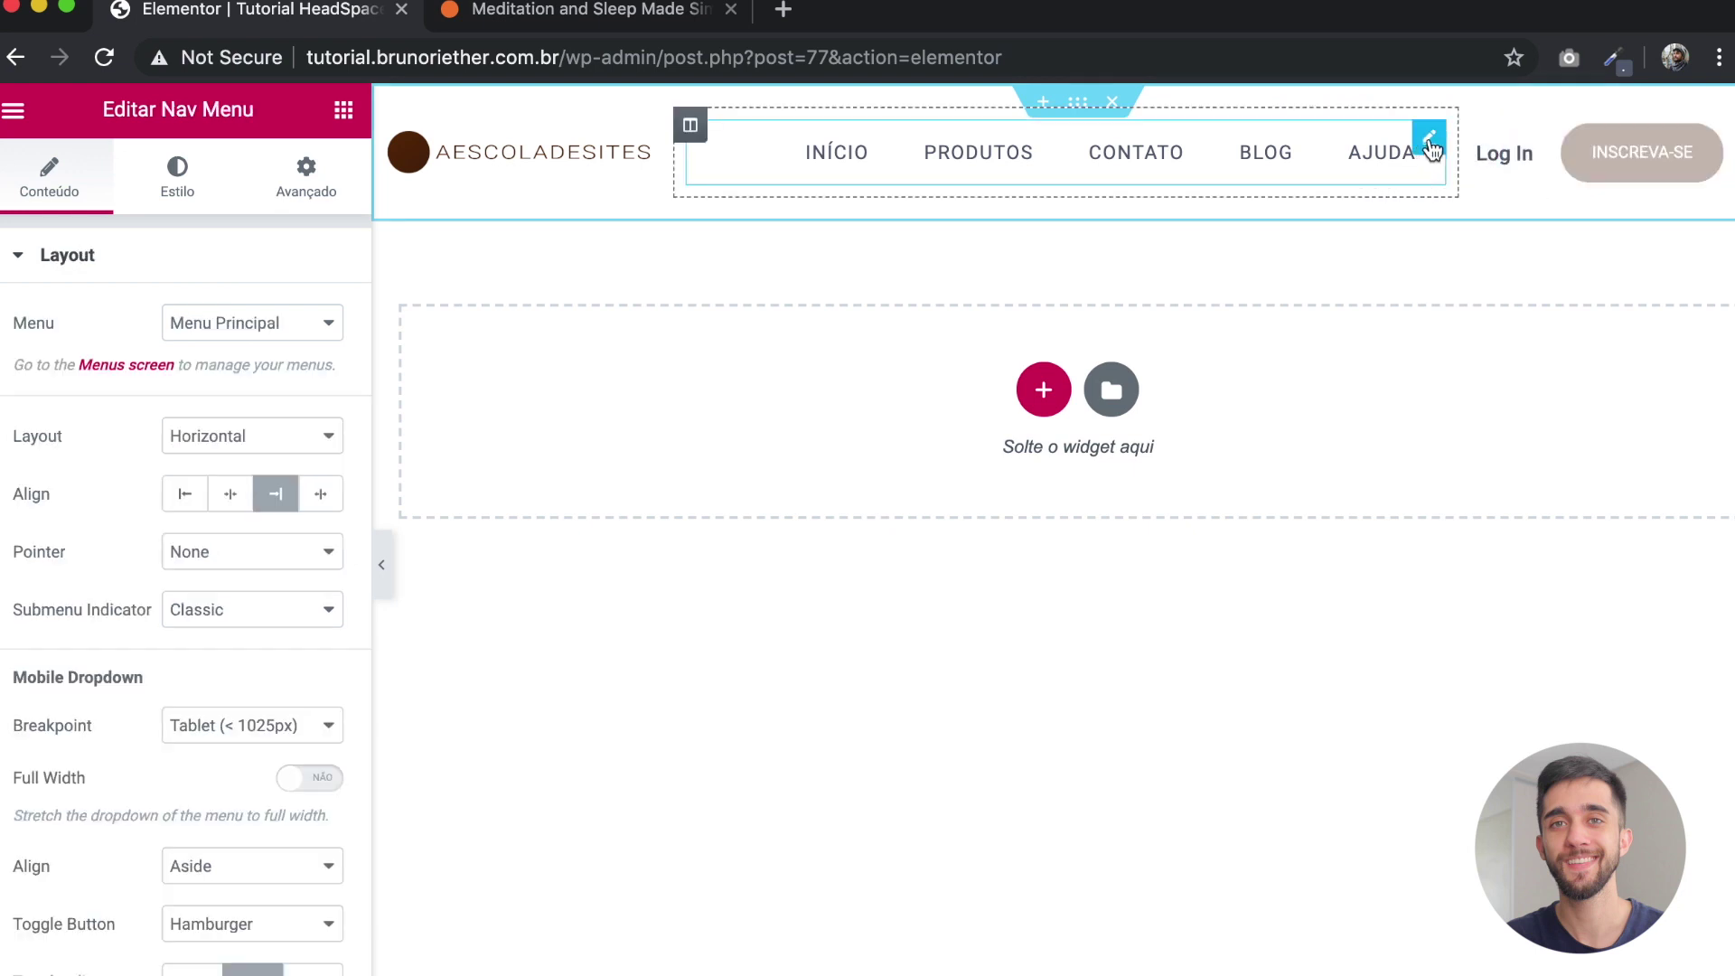
click(177, 181)
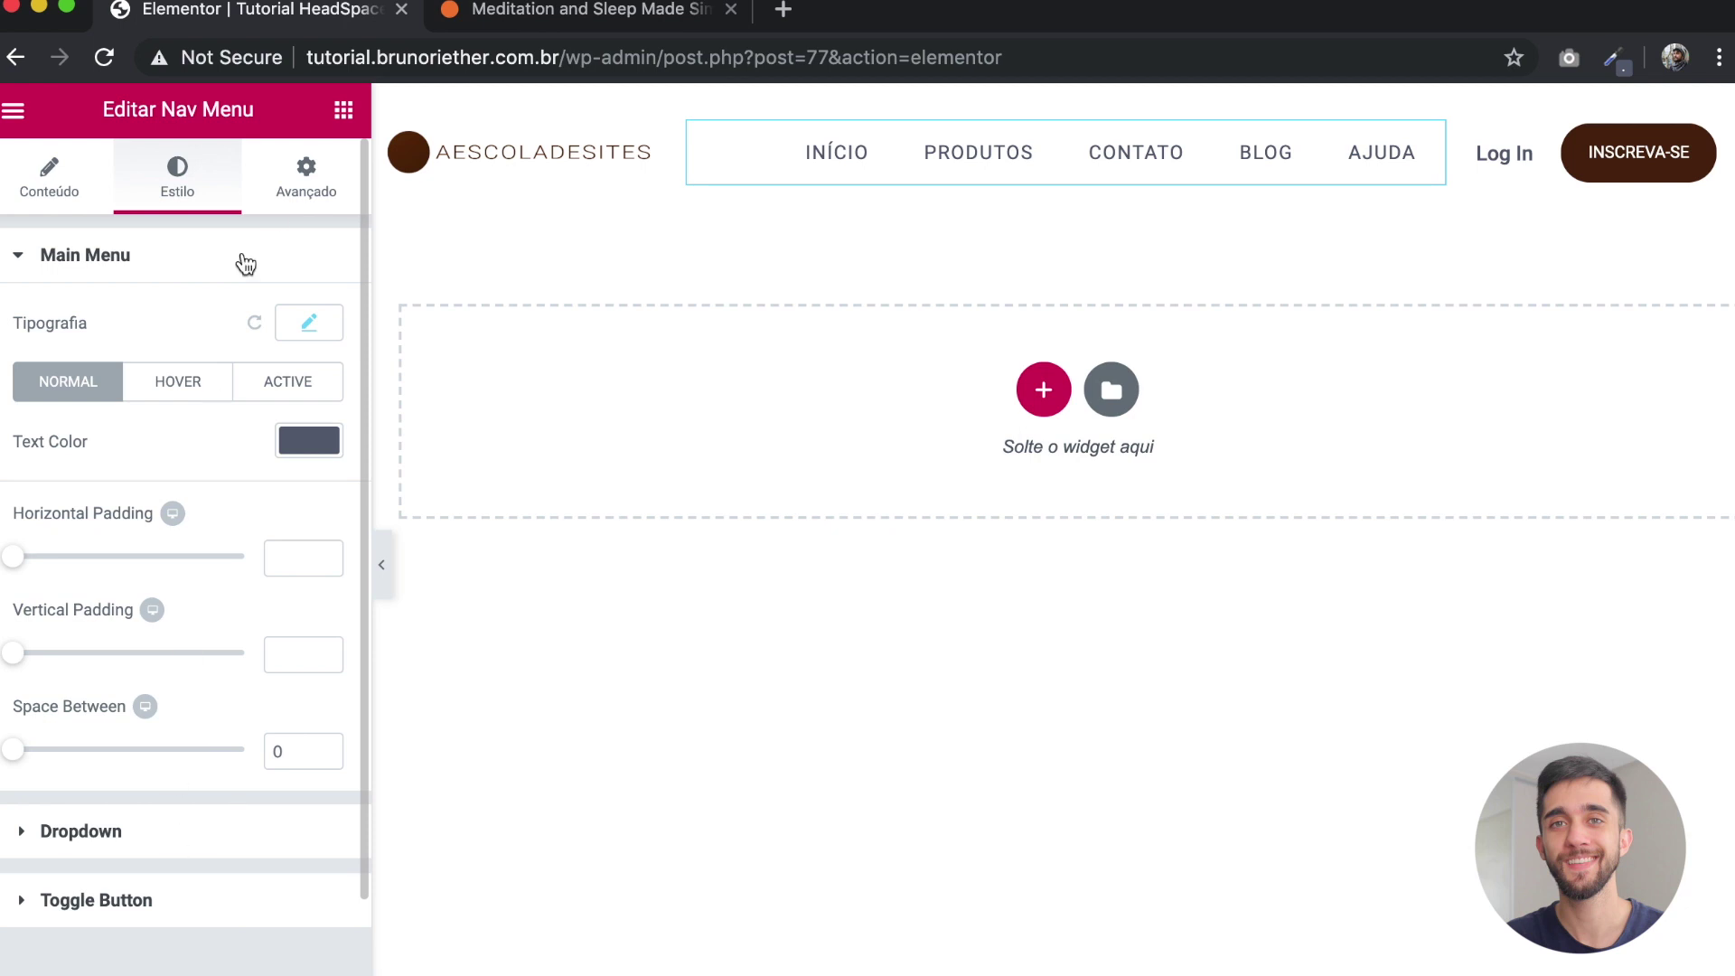
click(295, 199)
scroll(140, 759, down, 3)
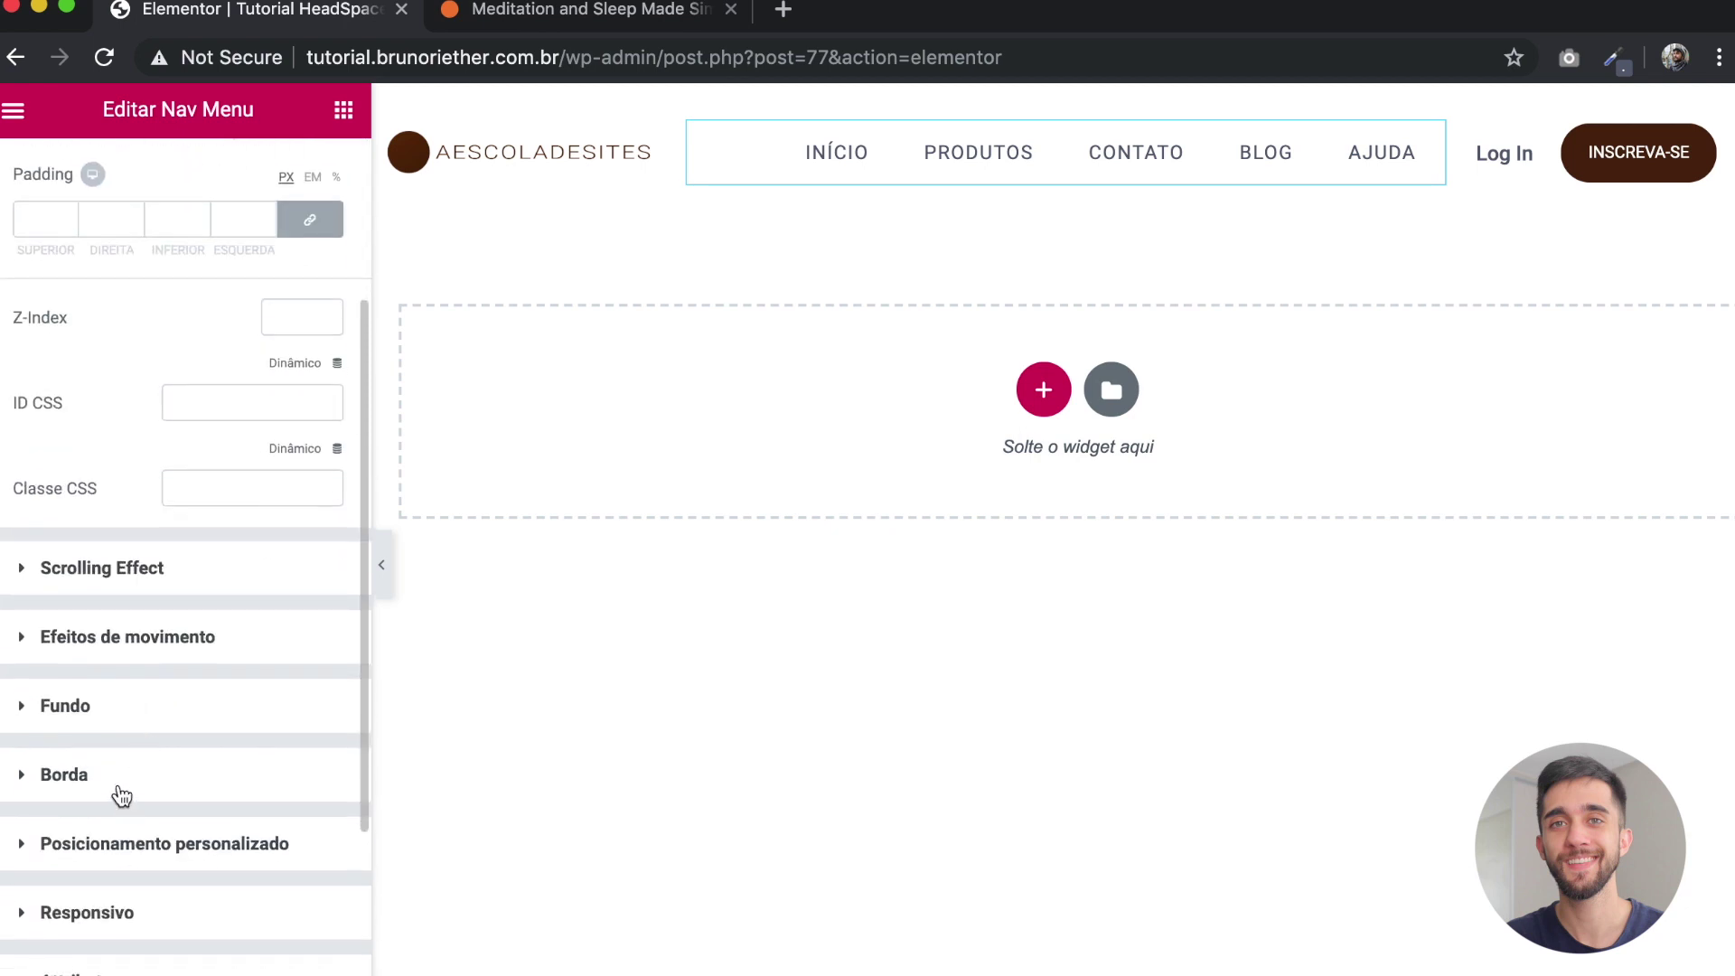
click(121, 796)
click(247, 661)
click(224, 683)
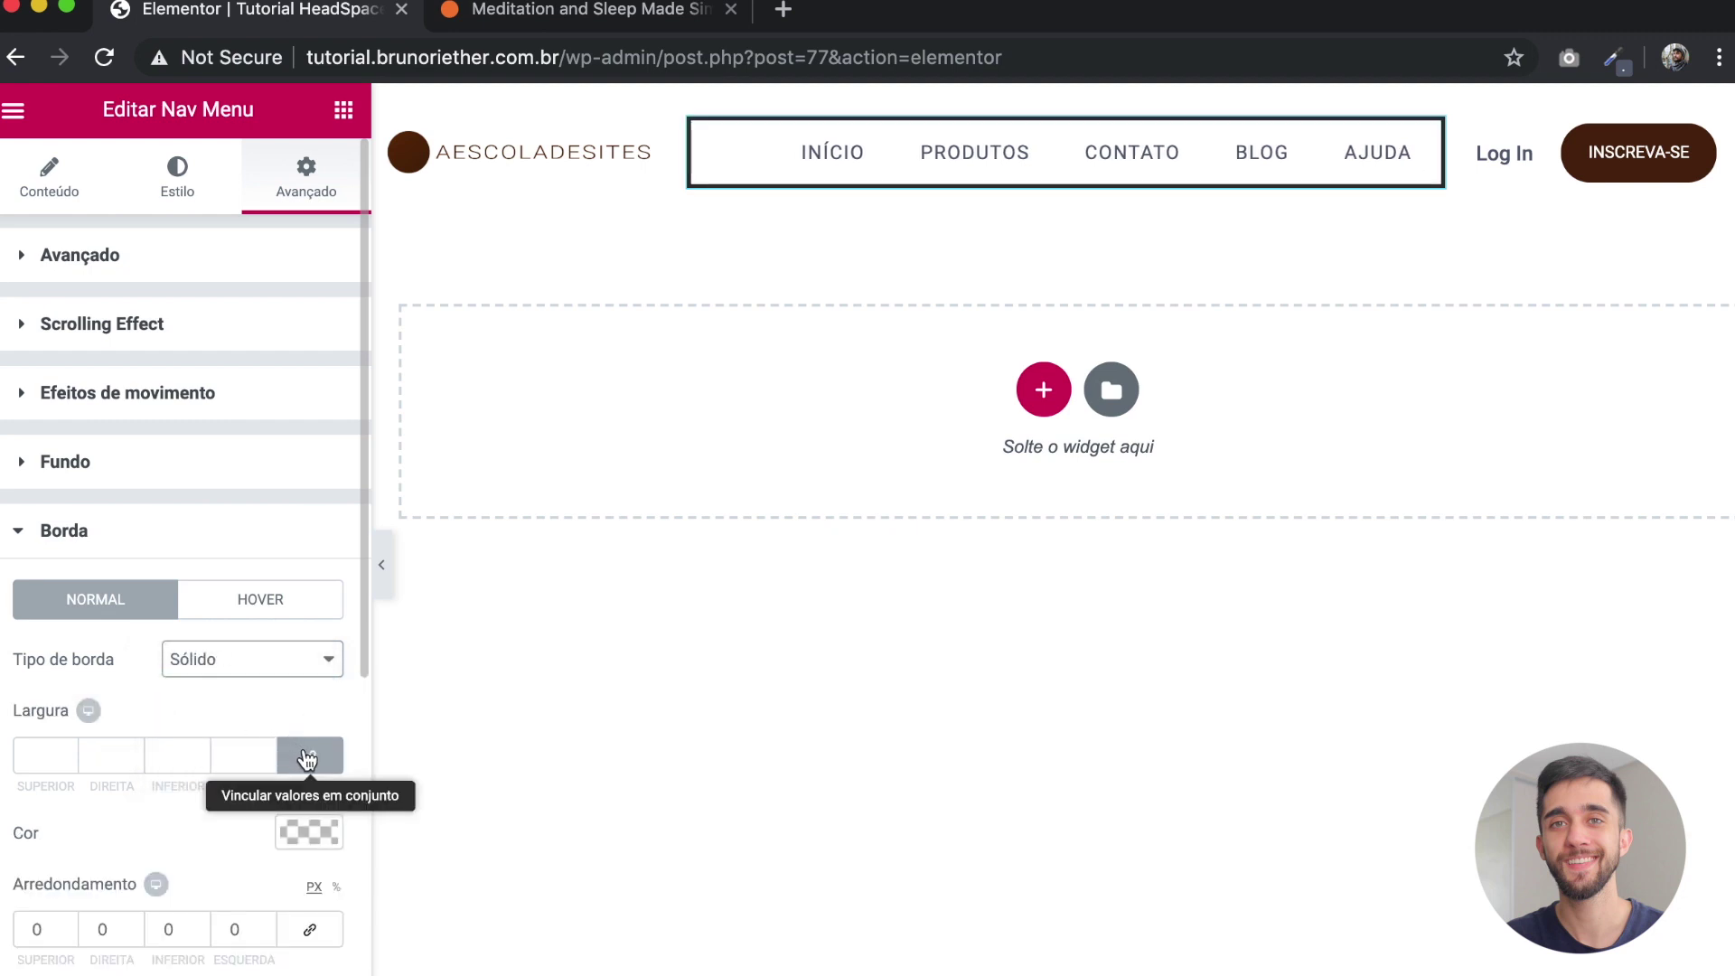
click(305, 757)
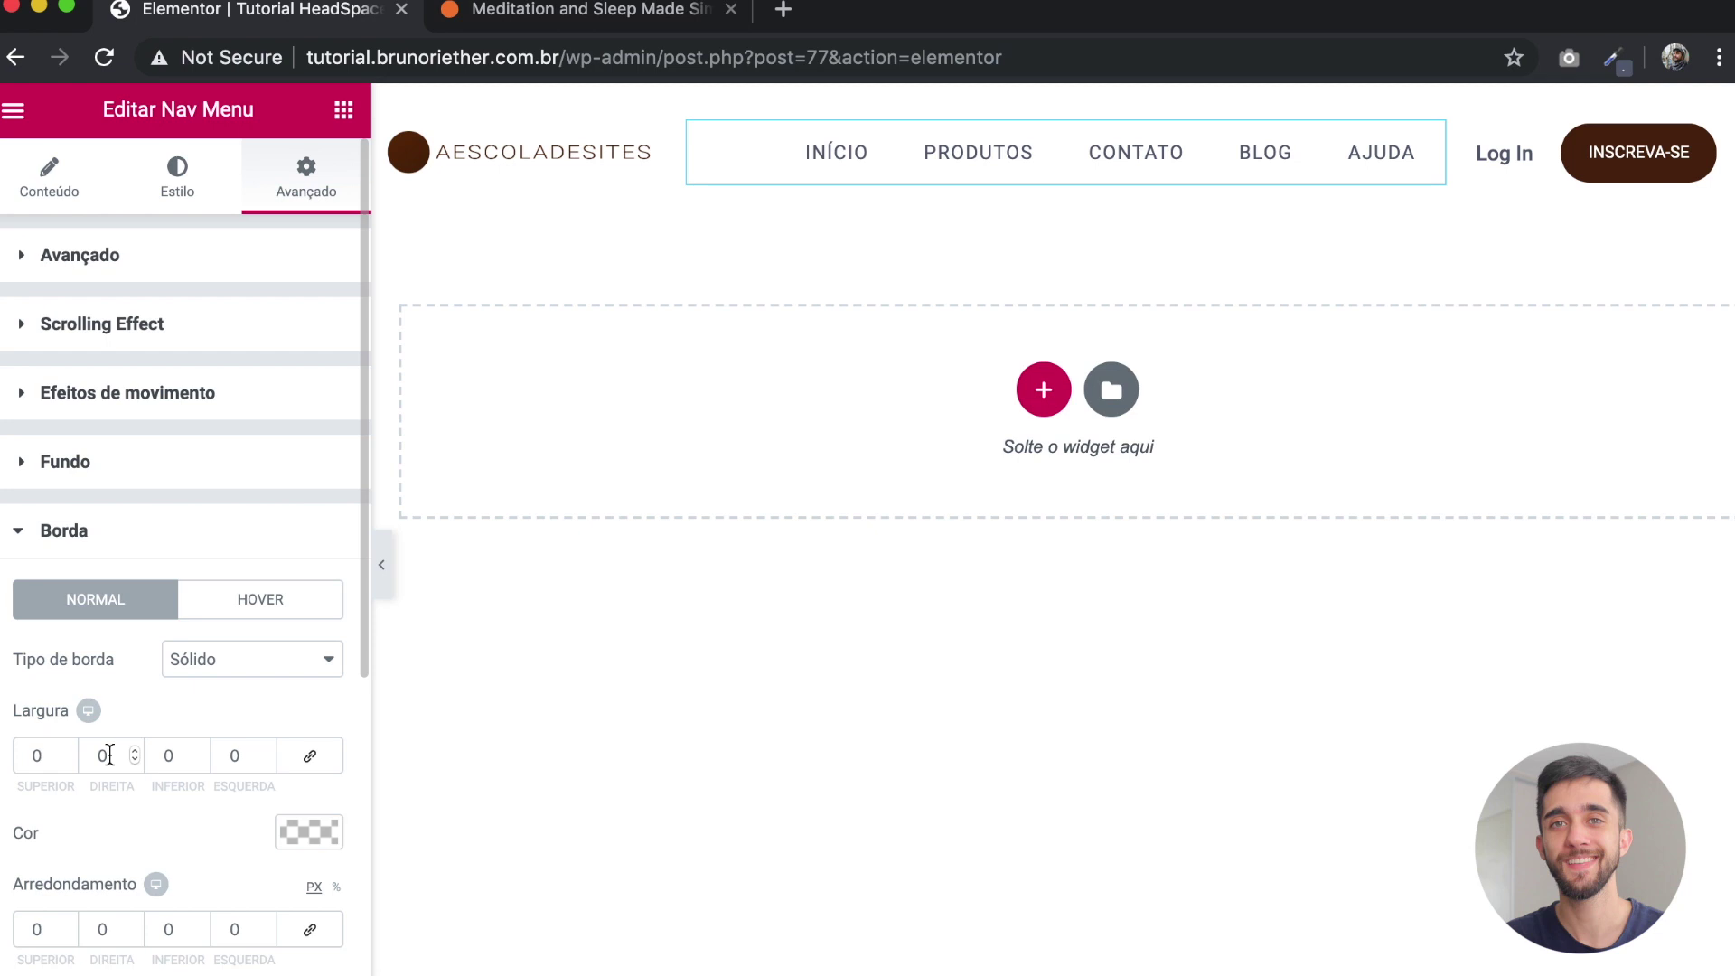
key(ctrl+Tab)
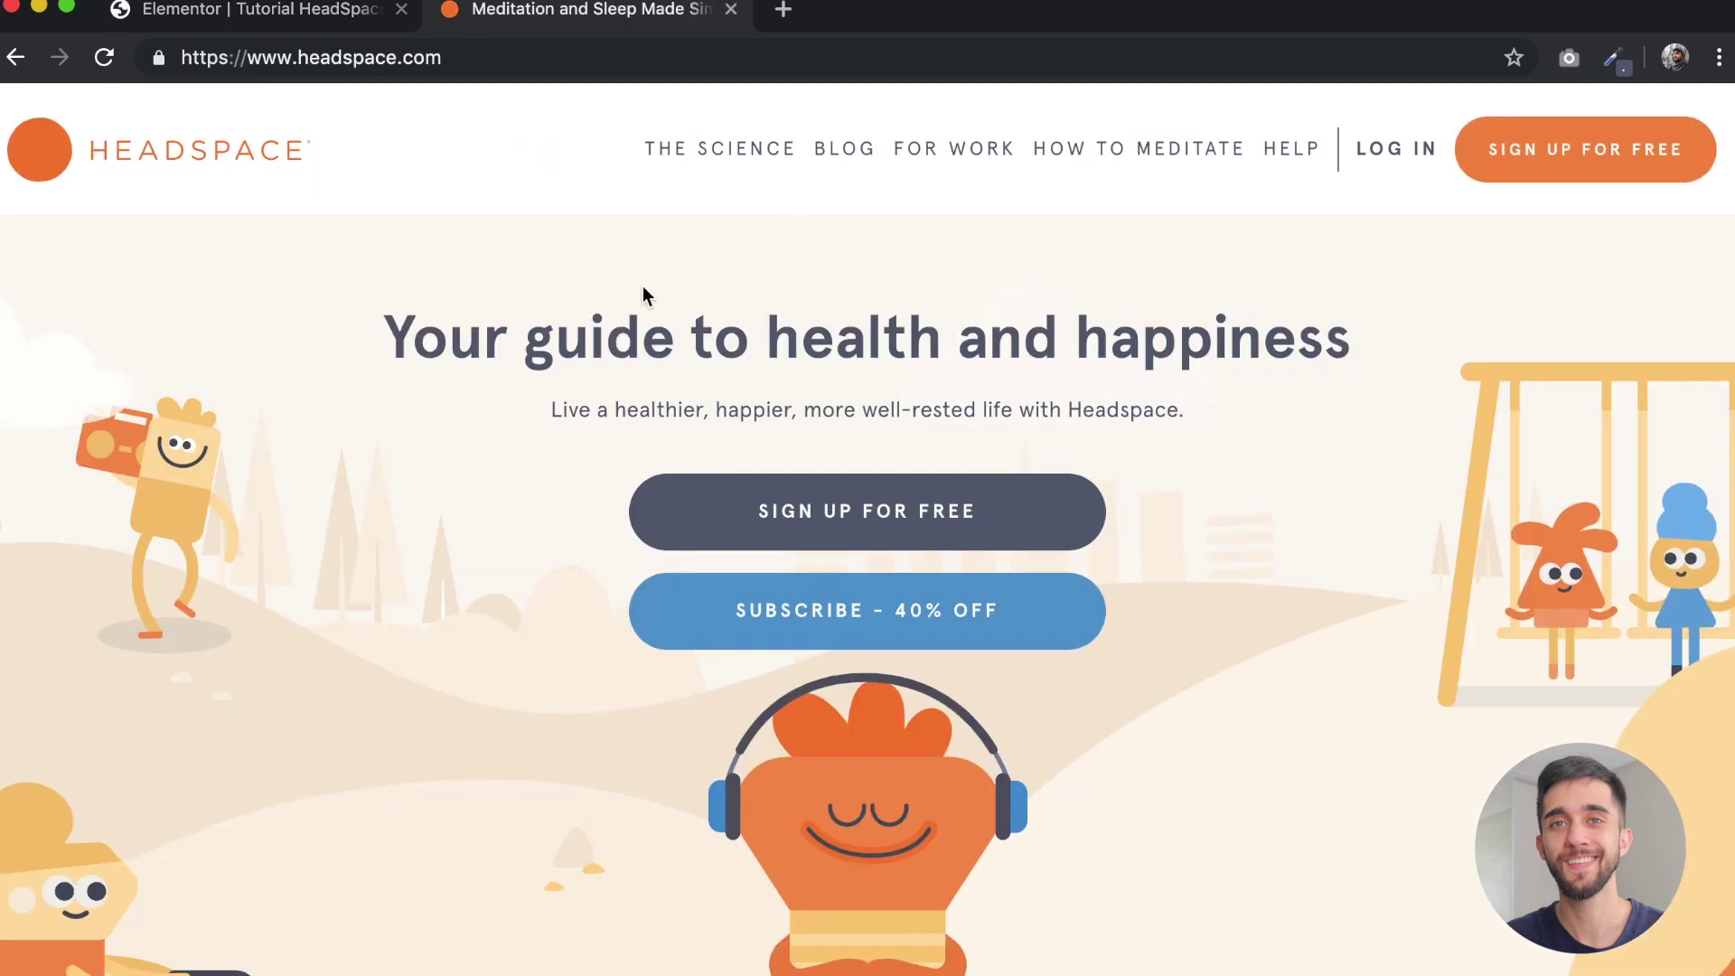
double_click(521, 341)
click(360, 611)
key(ctrl+shift+Tab)
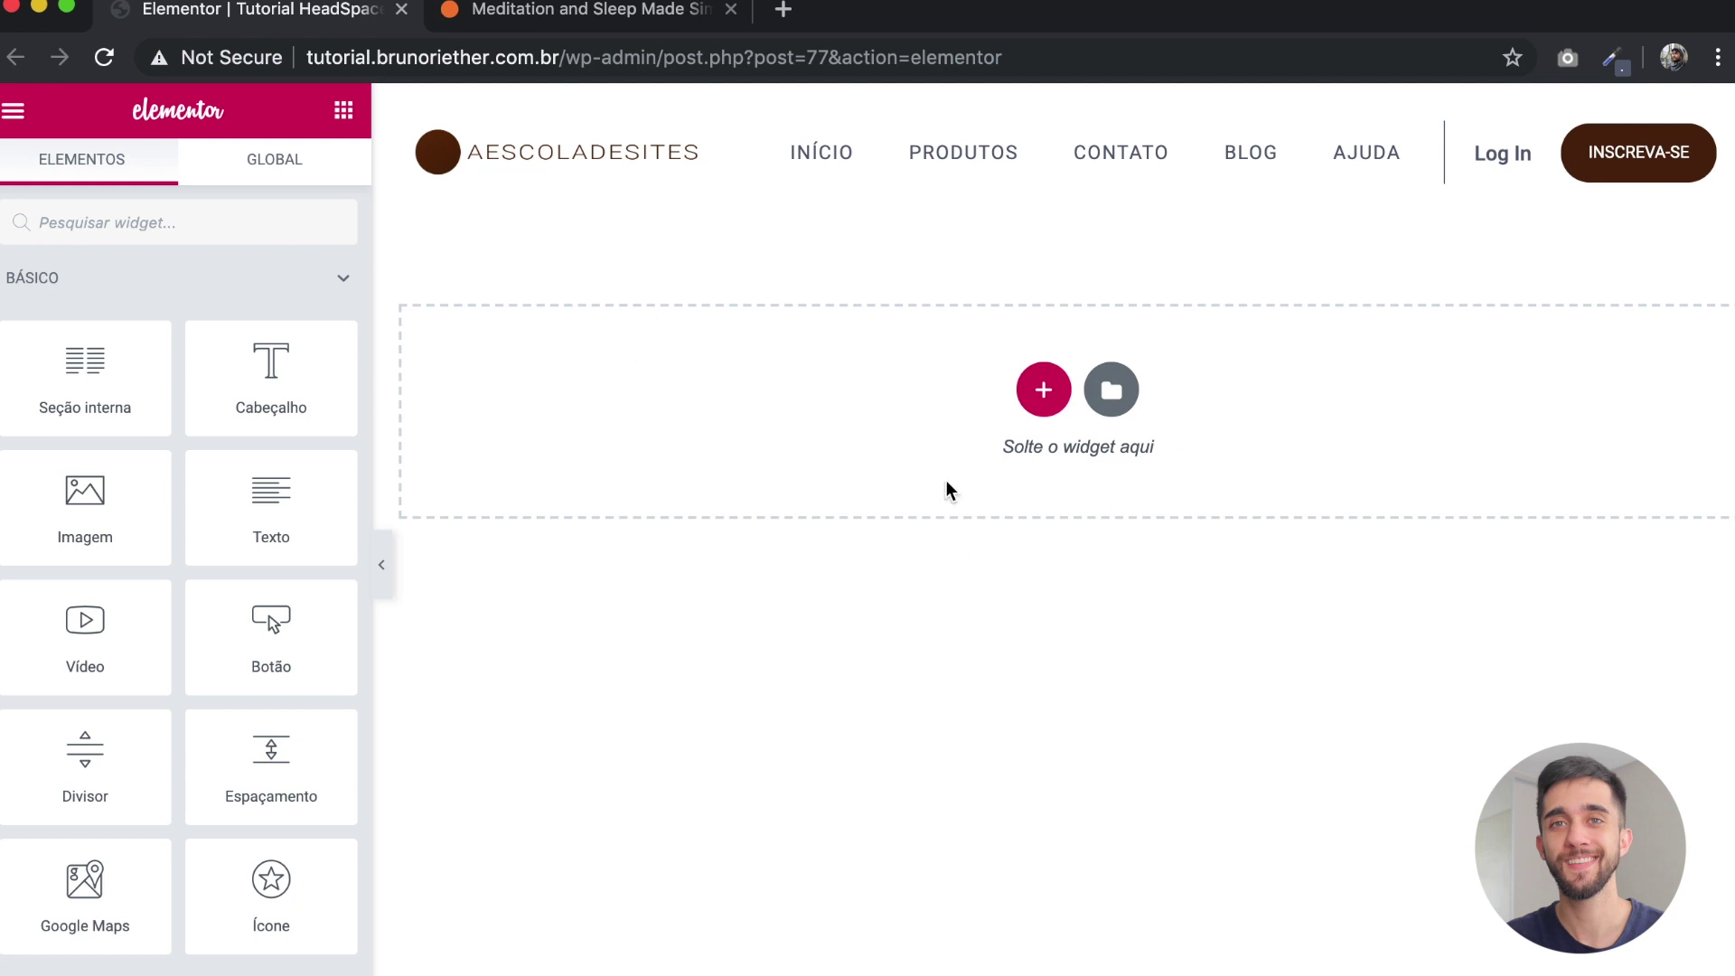
Step: Add a single-column section below the header and give it the orange headphone-character landscape from the media library as classic background image
click(1045, 397)
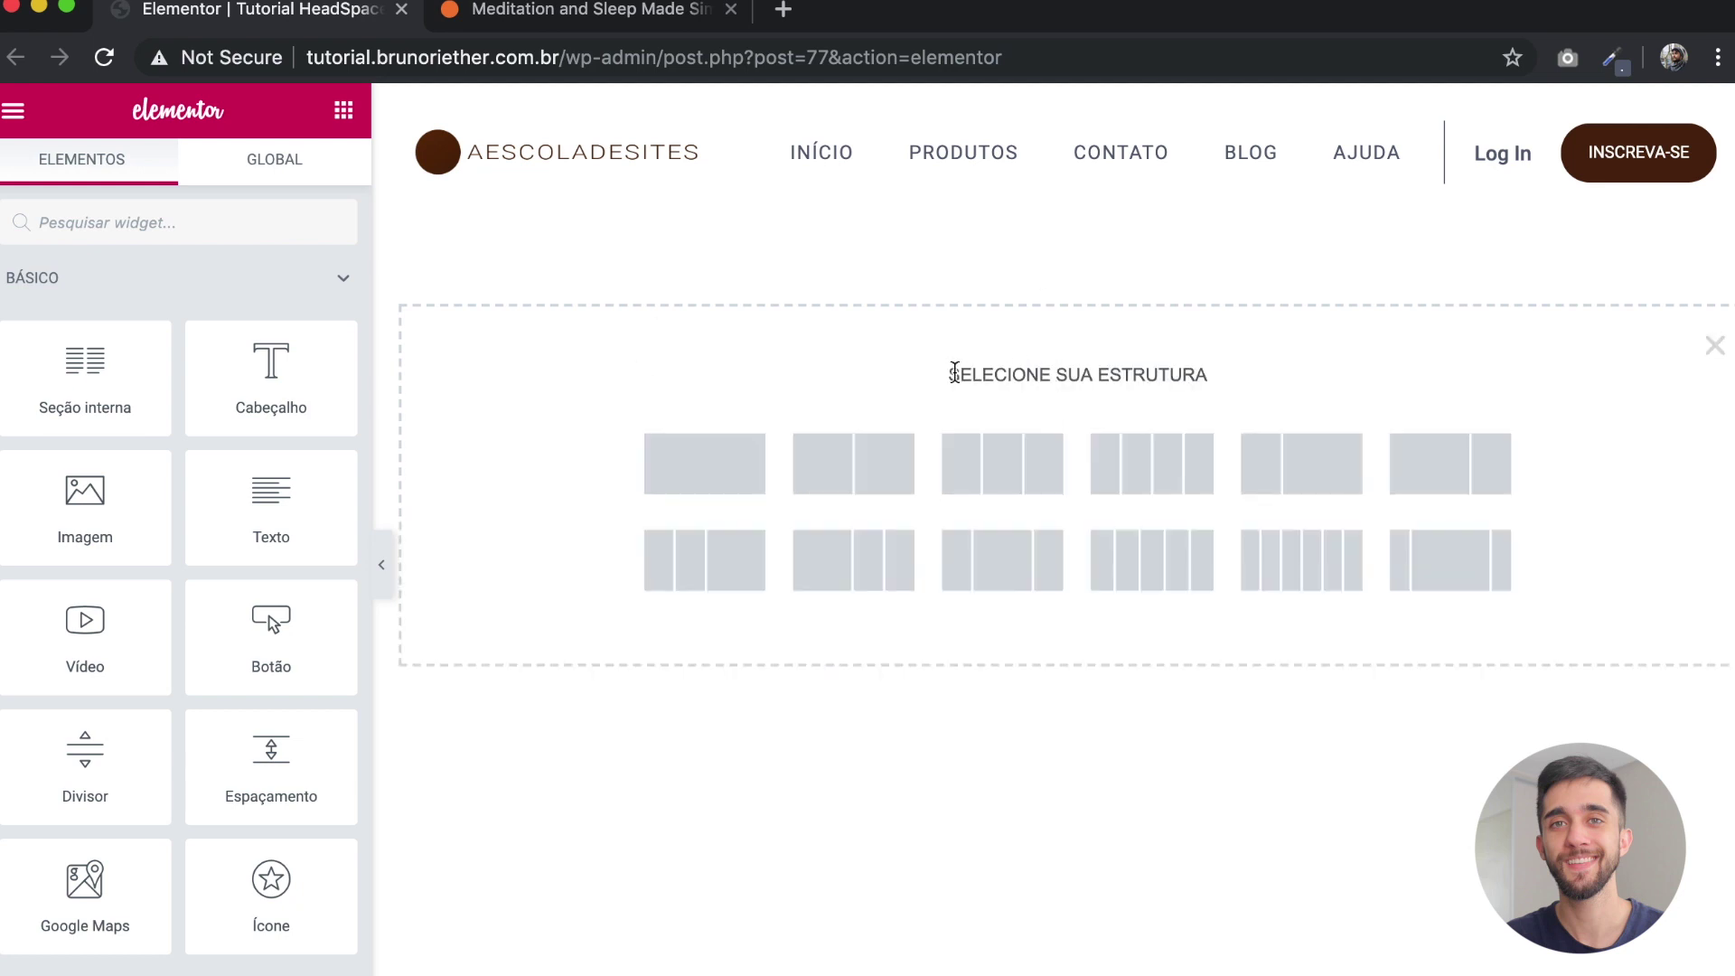
click(690, 462)
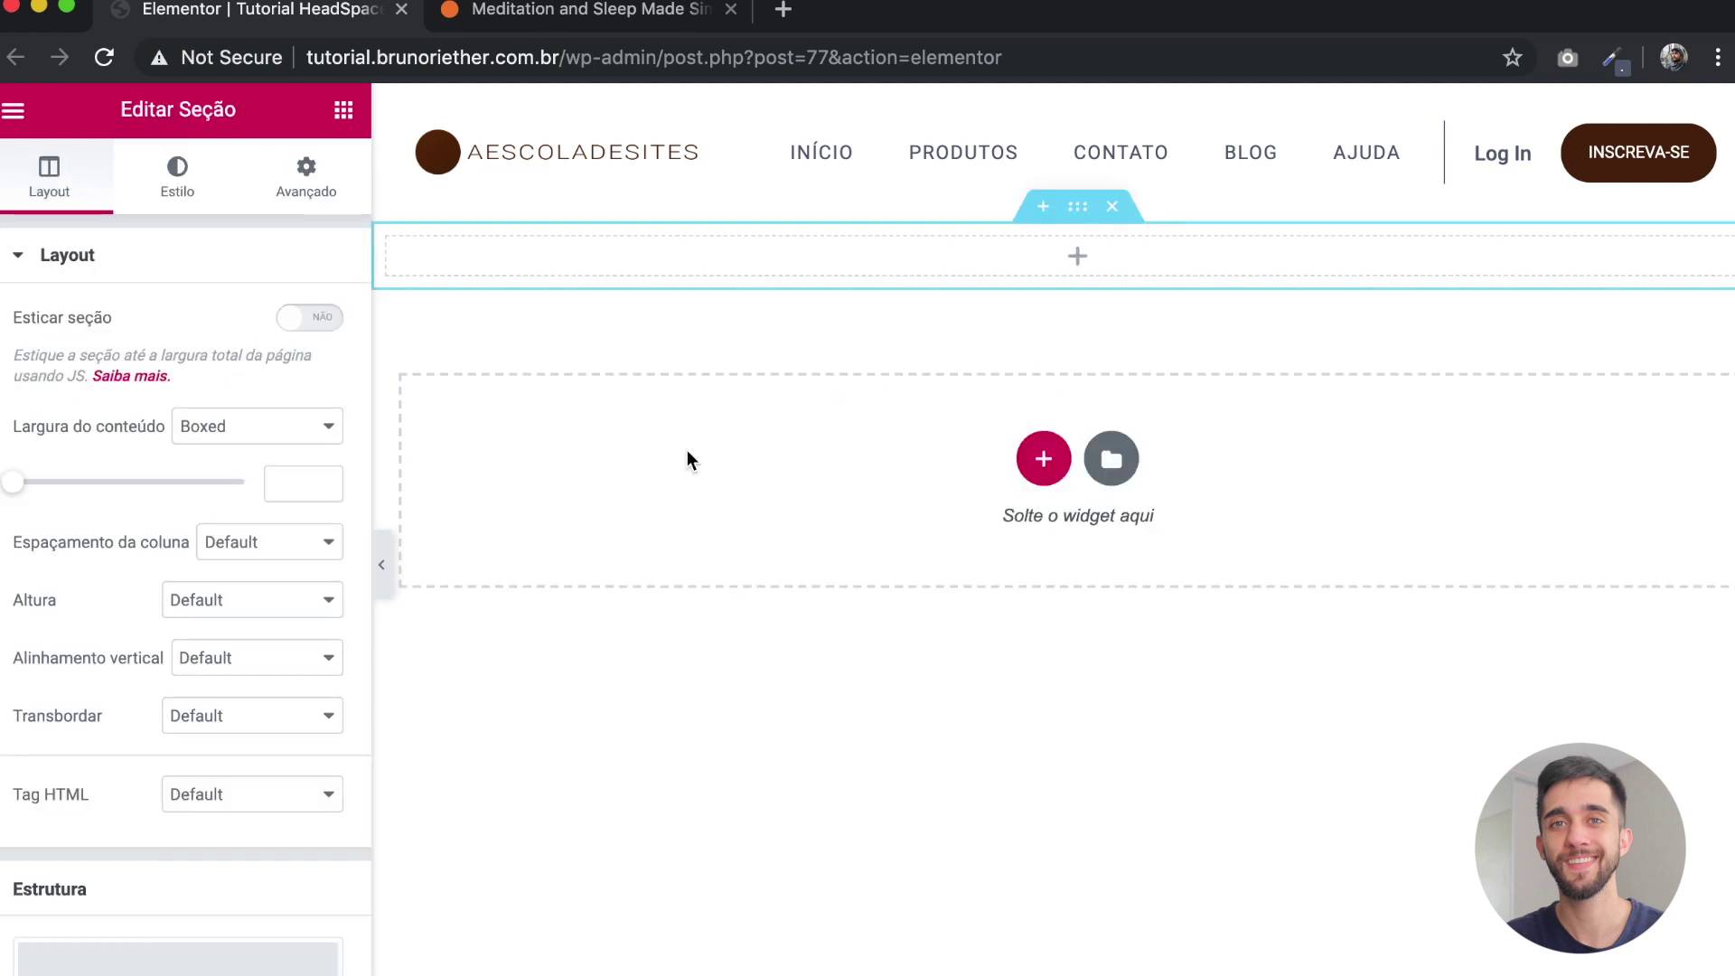
click(181, 192)
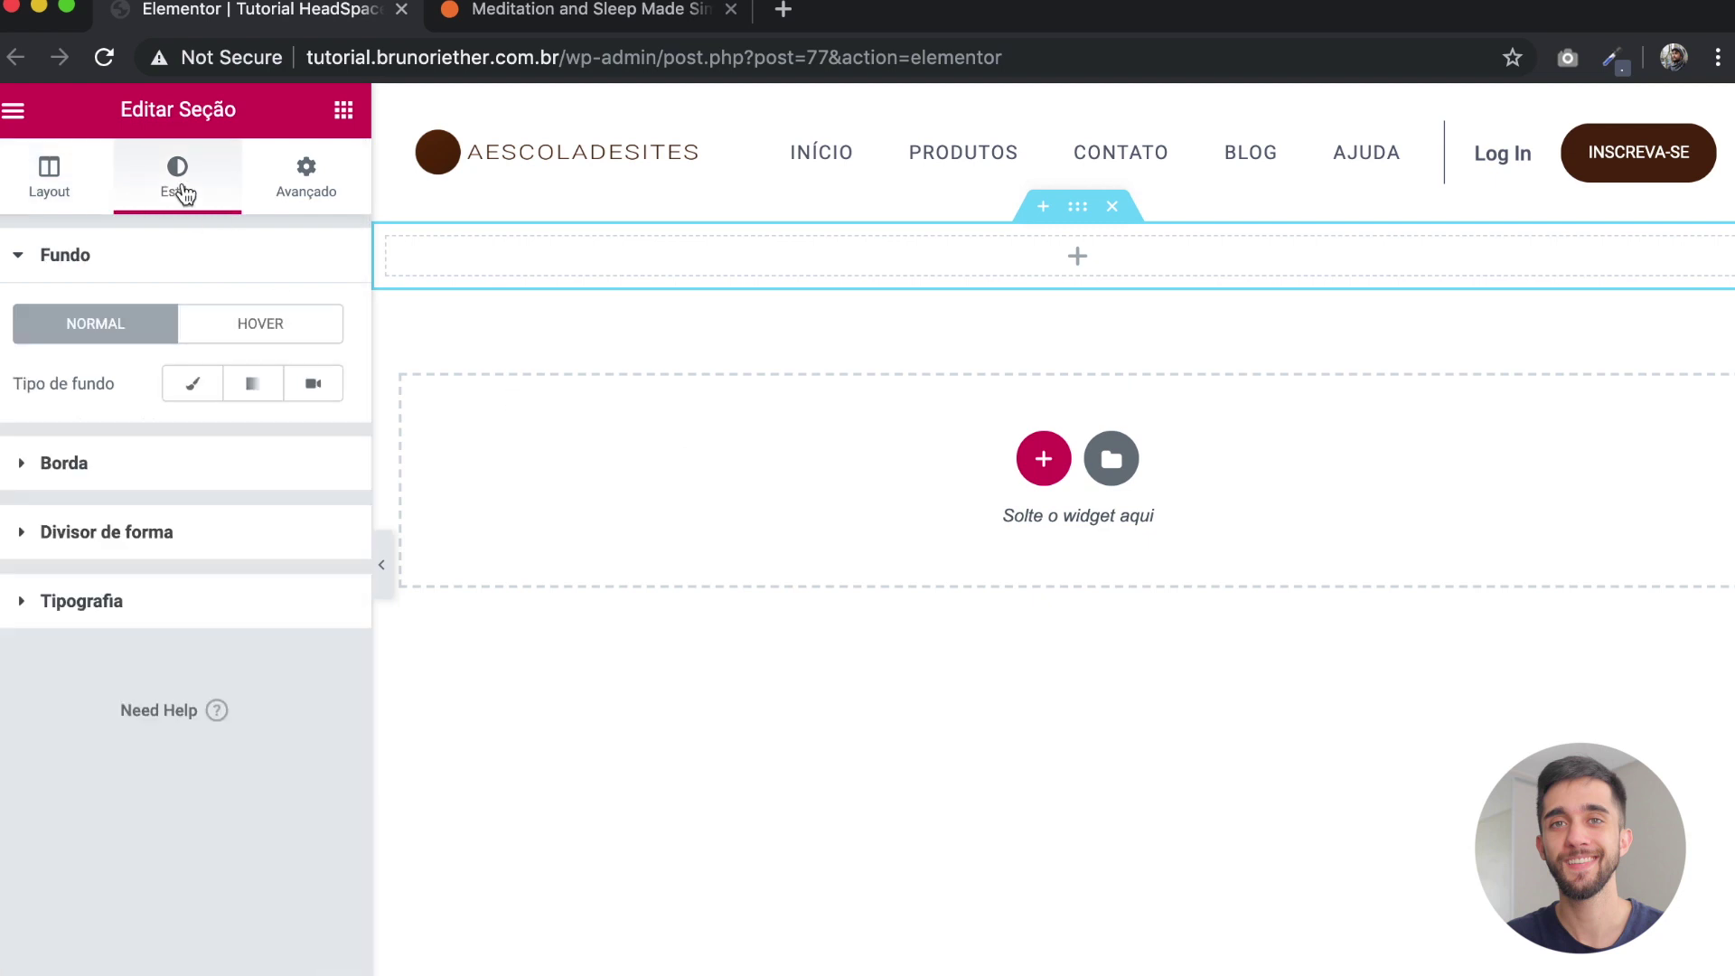
click(191, 383)
click(187, 579)
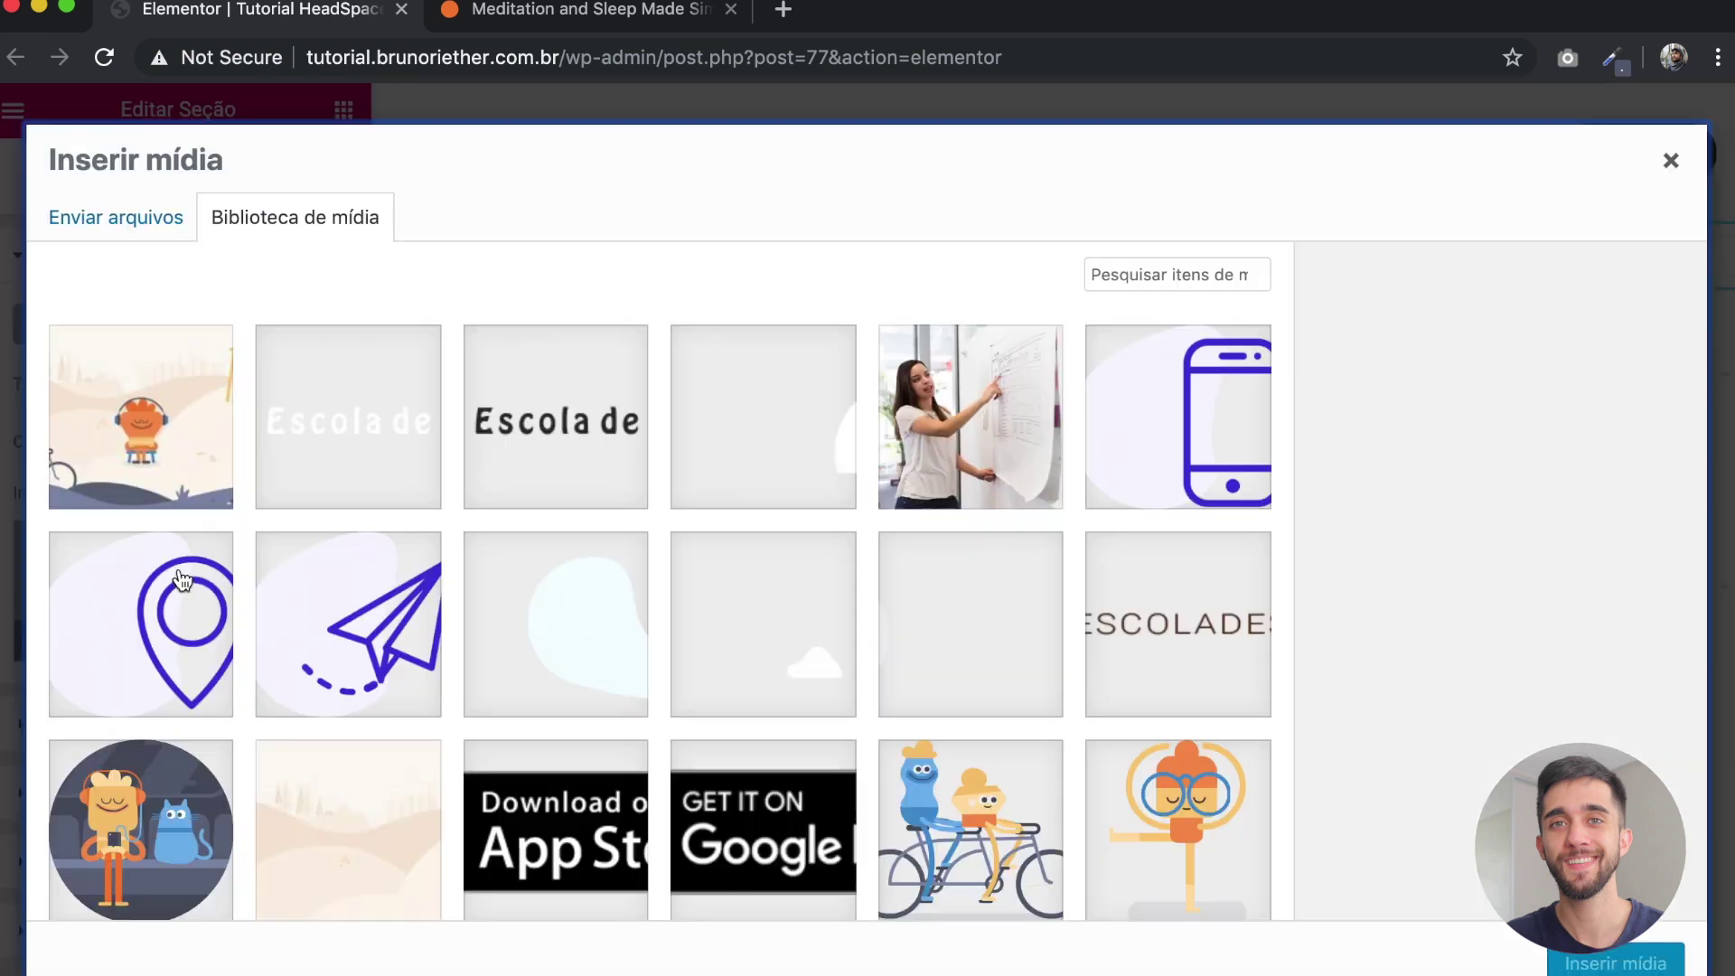
click(131, 438)
click(1615, 963)
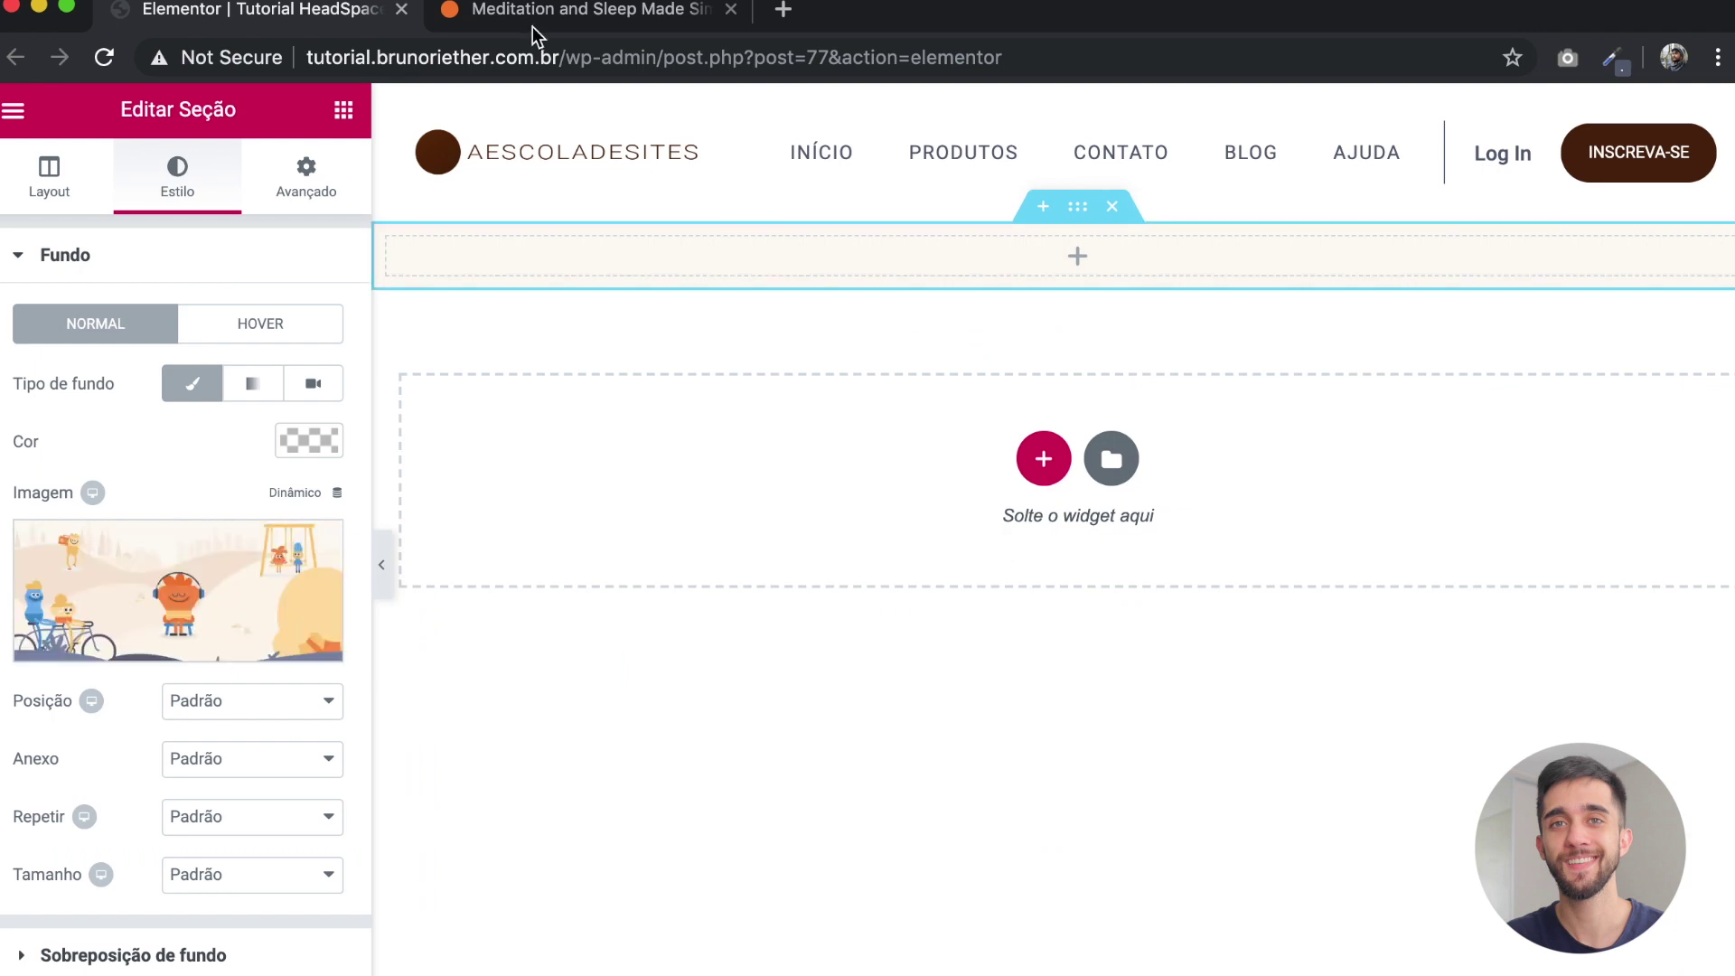
Step: Examine the hero area of the Headspace reference site, including its illustrated characters, central figure and landscape, and return to the editor
click(534, 18)
scroll(760, 407, down, 3)
drag(897, 732, 1348, 523)
drag(139, 378, 220, 659)
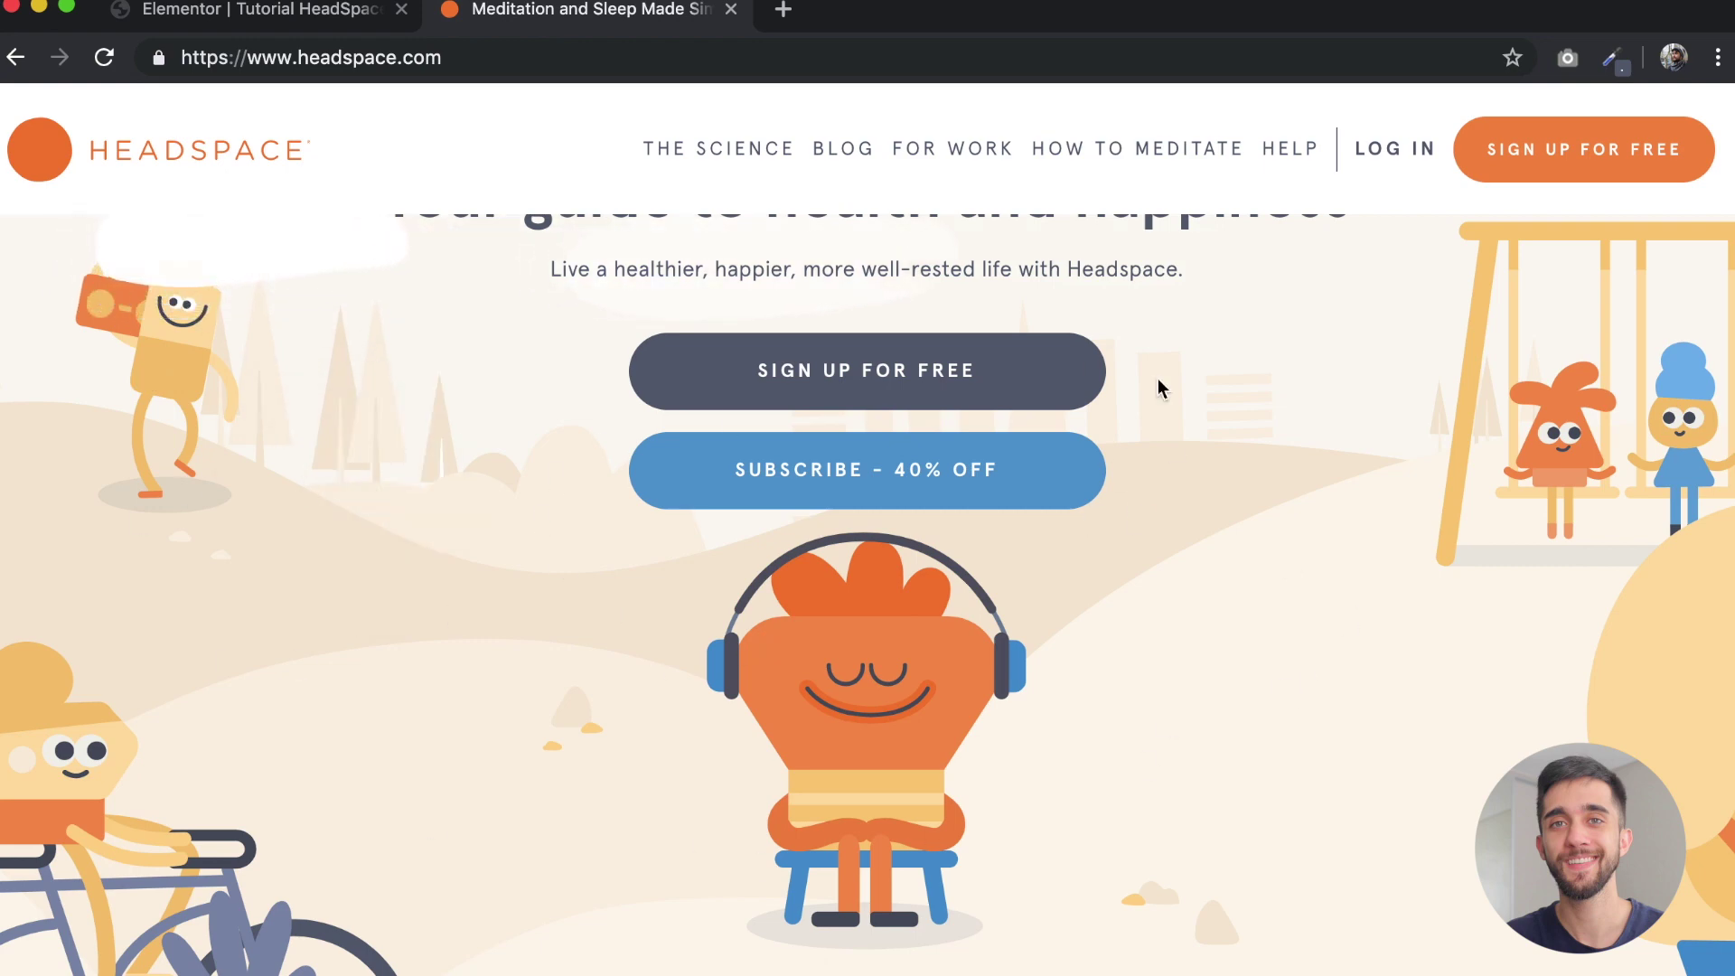
scroll(436, 550, up, 3)
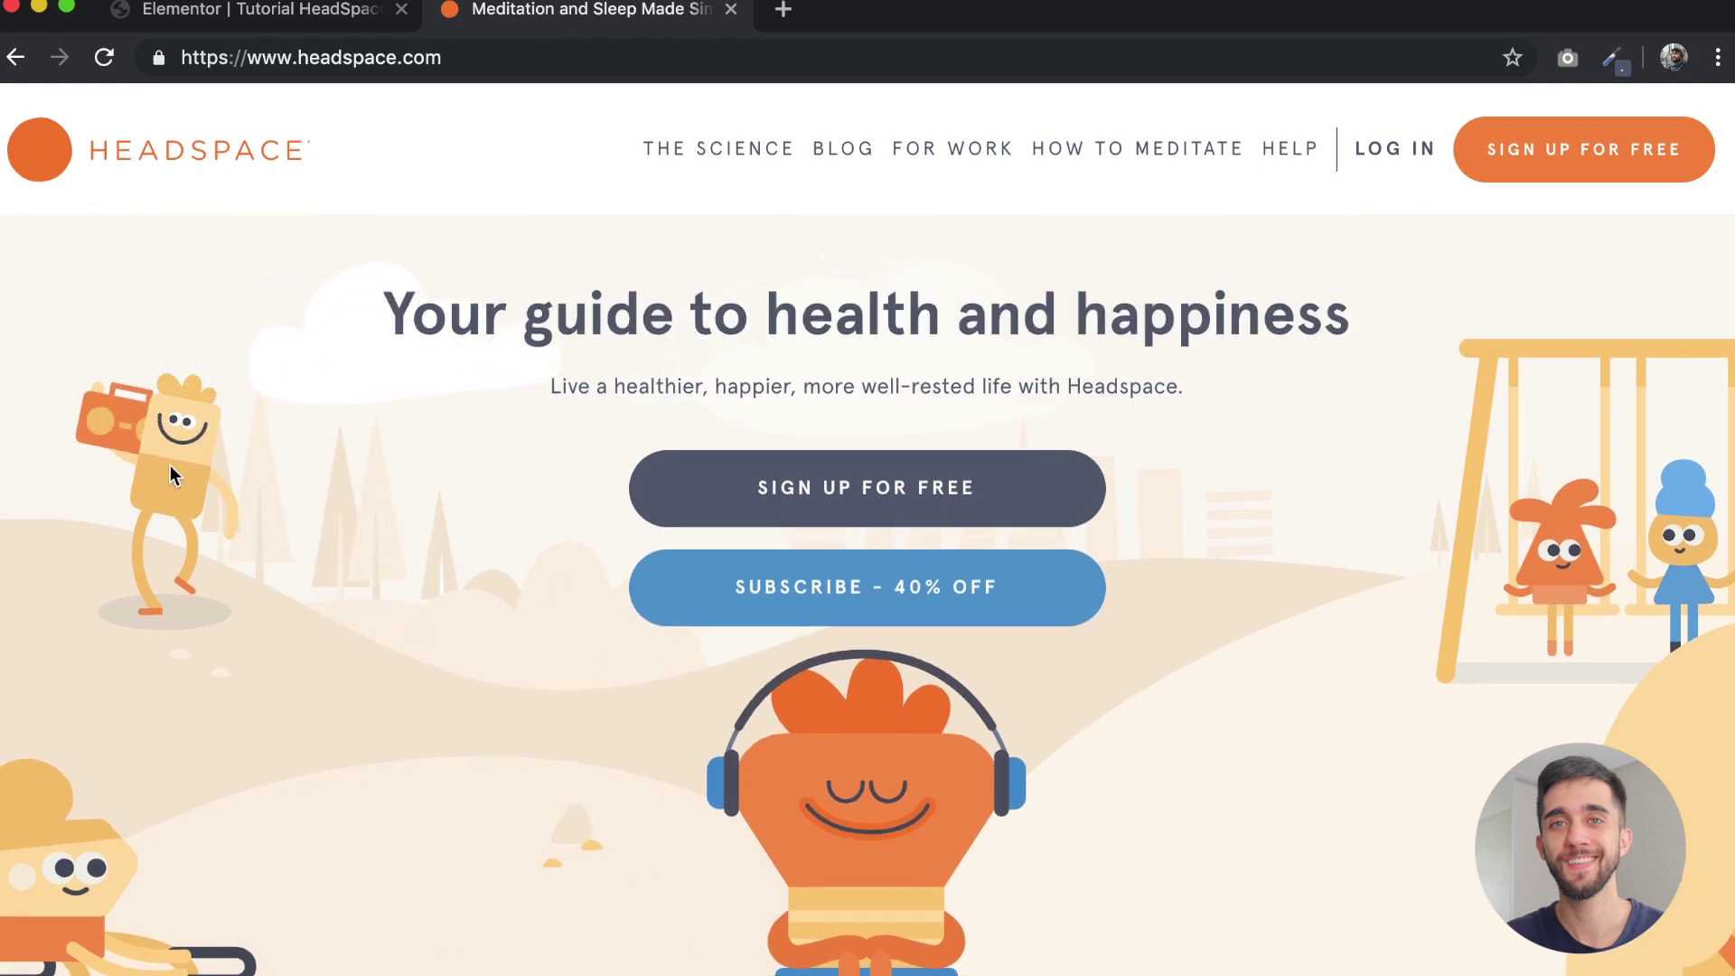
scroll(289, 633, down, 3)
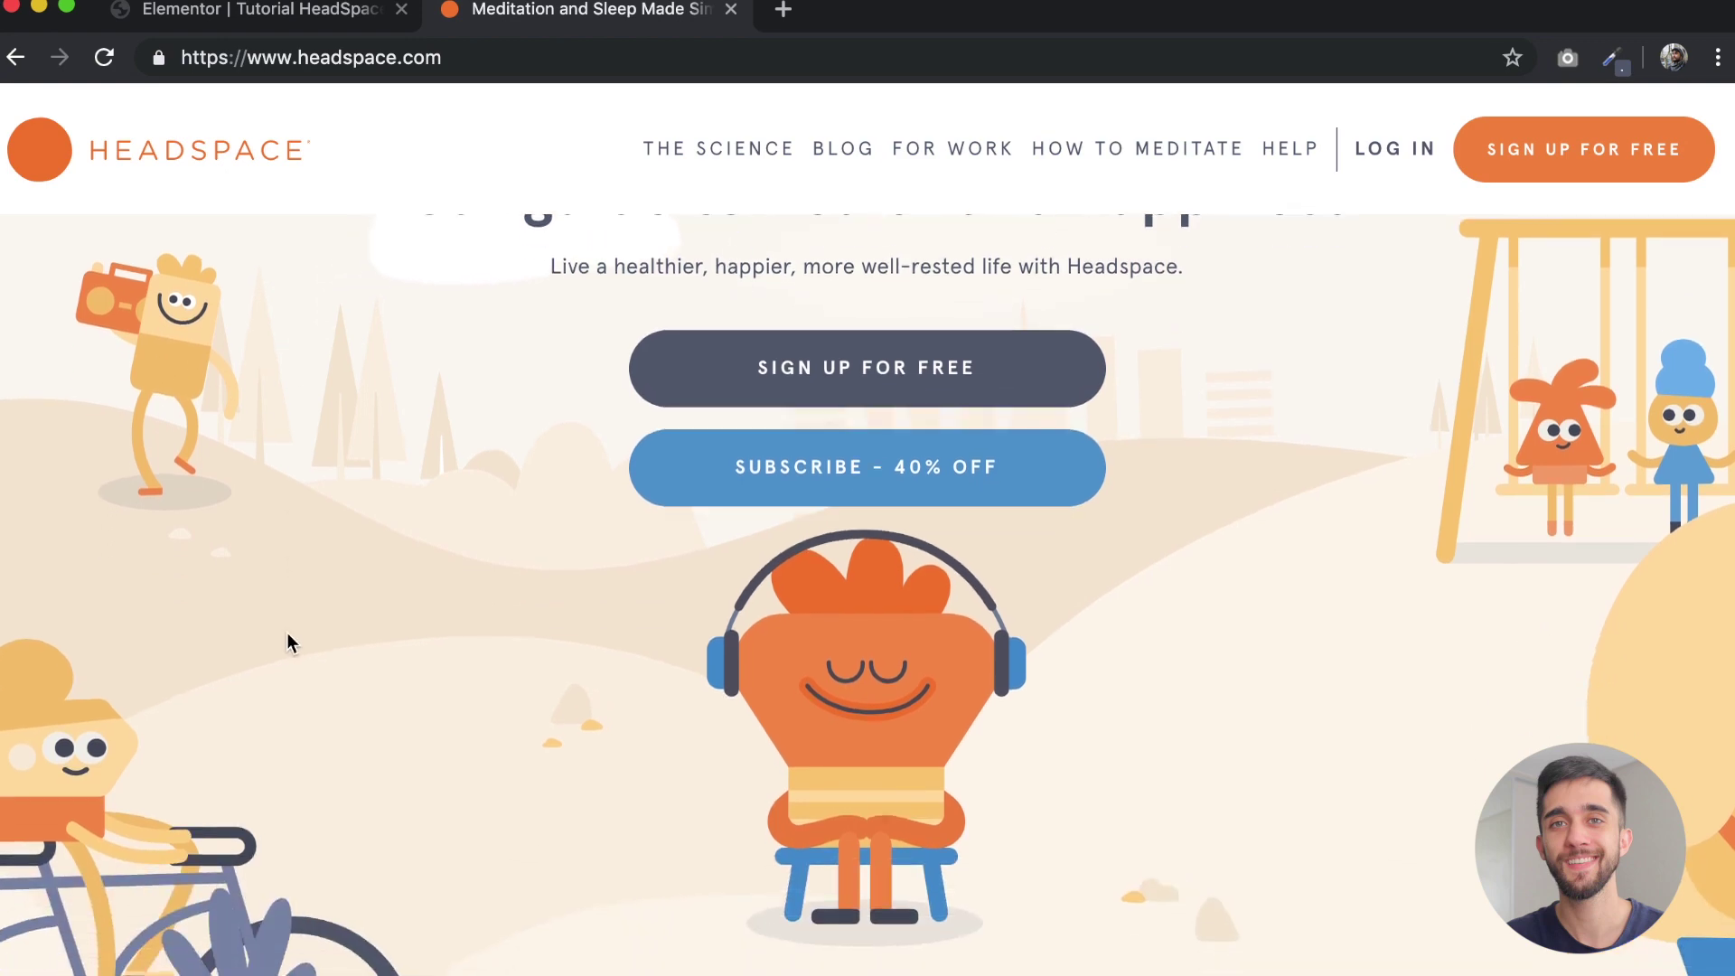
scroll(337, 560, up, 3)
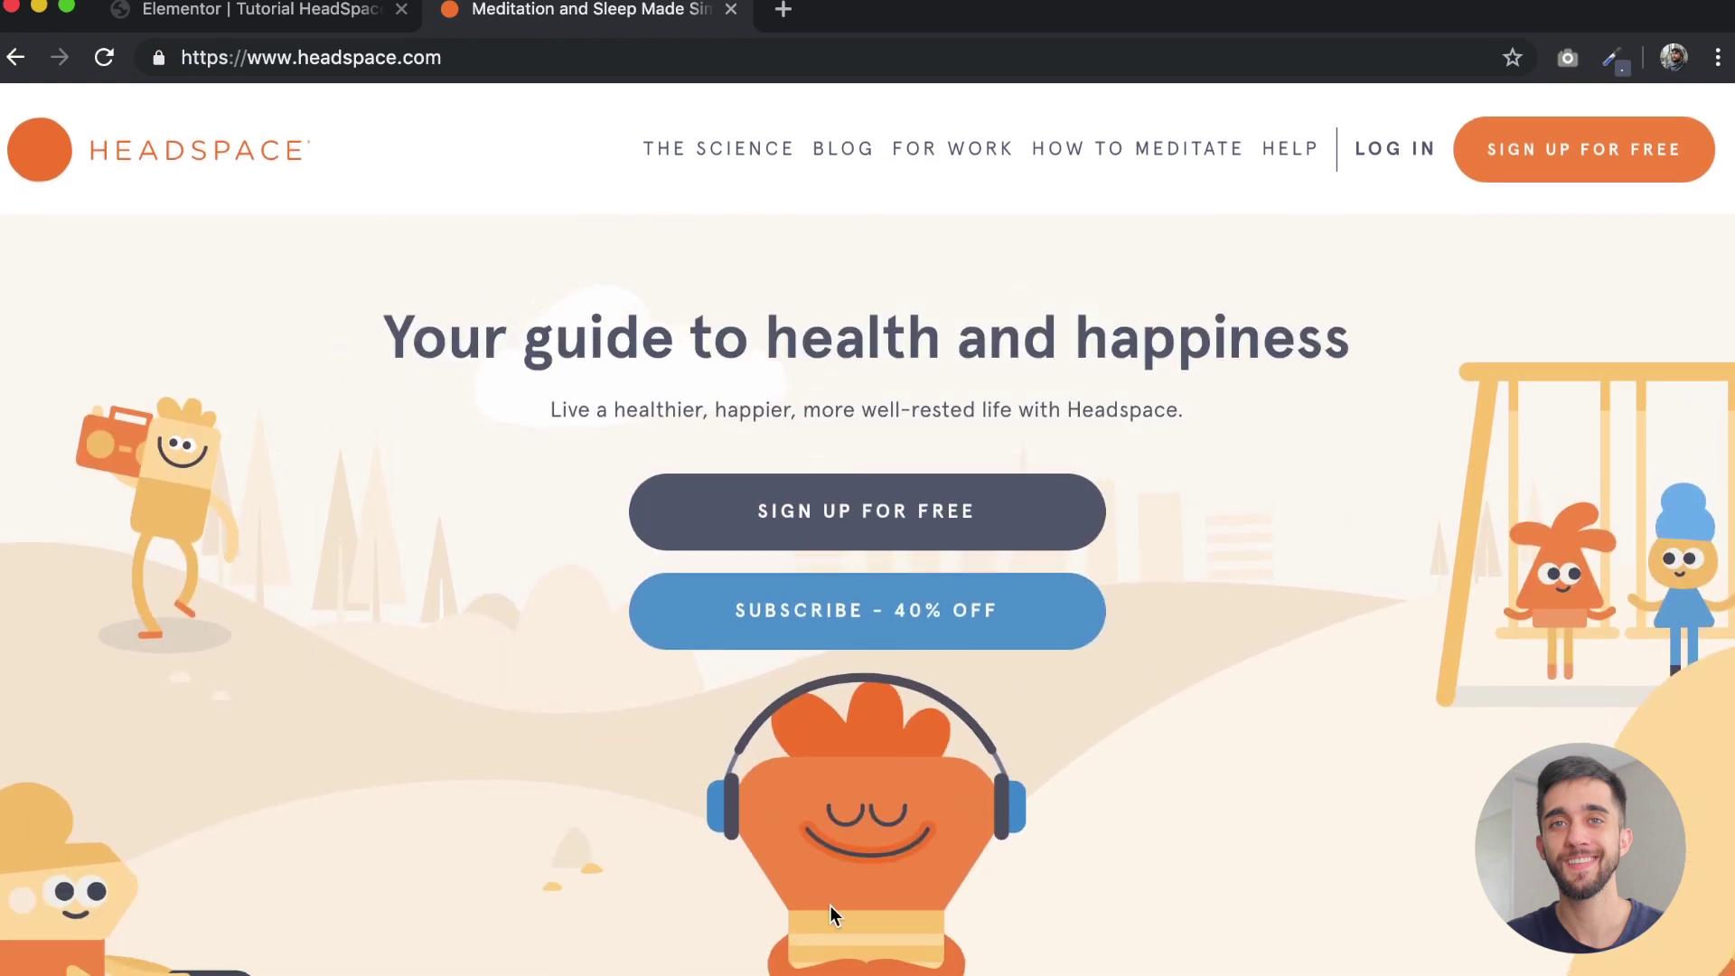
key(super+w)
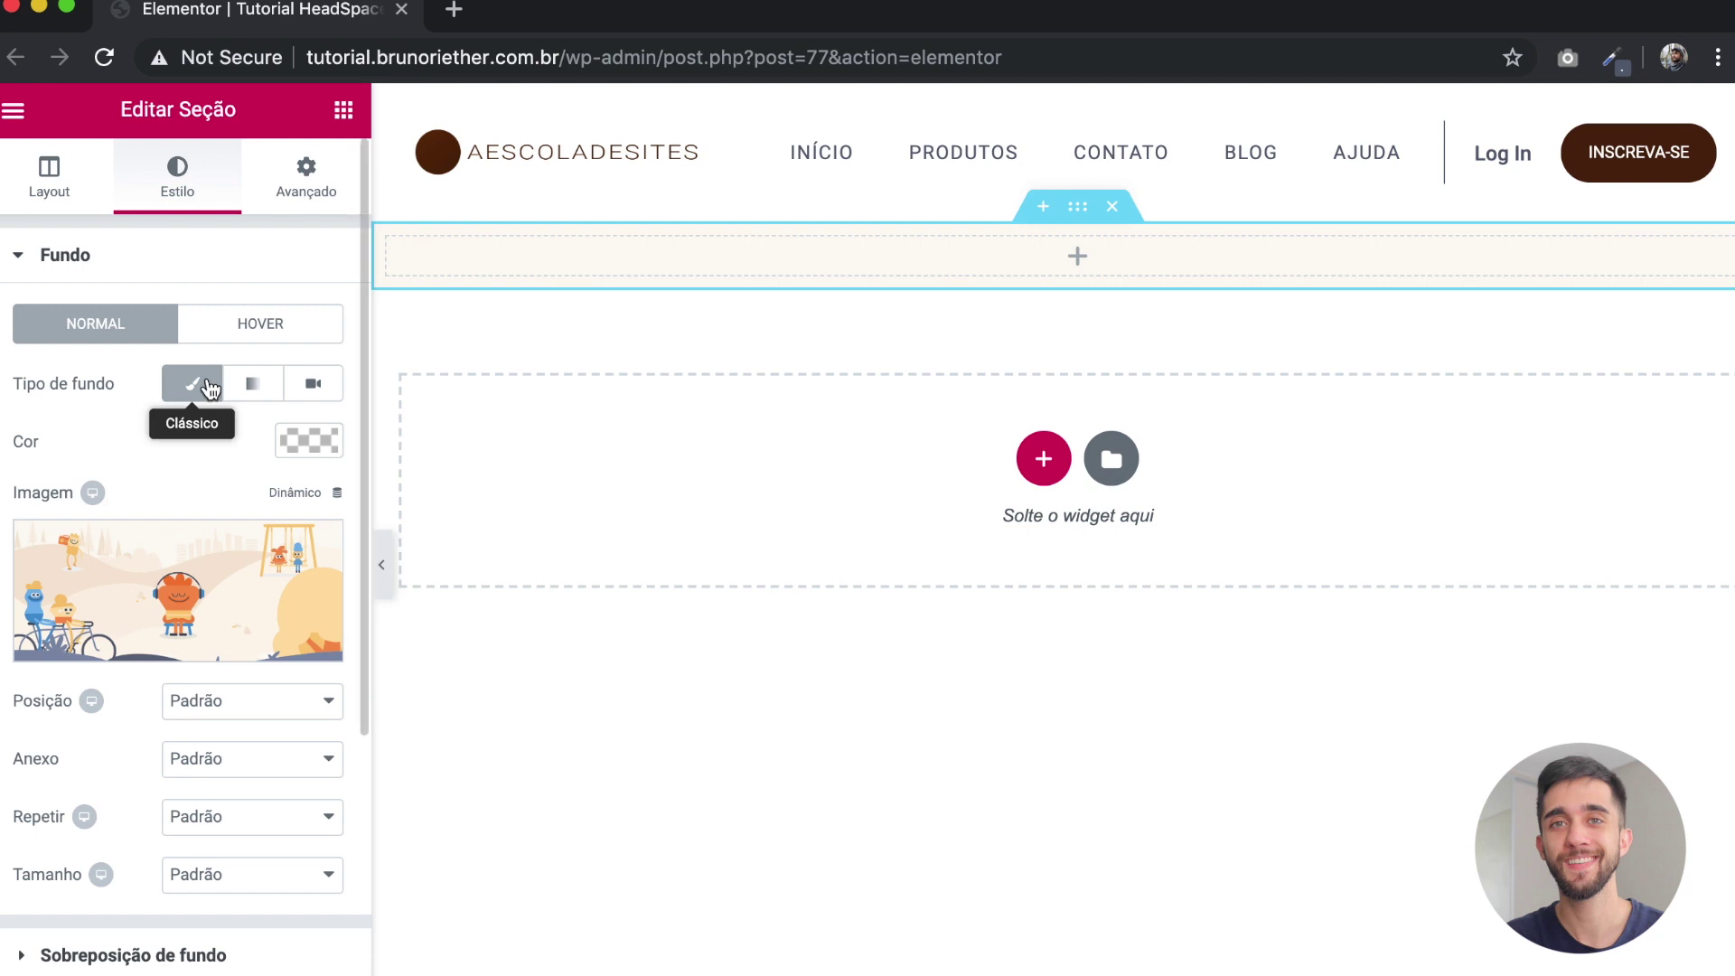
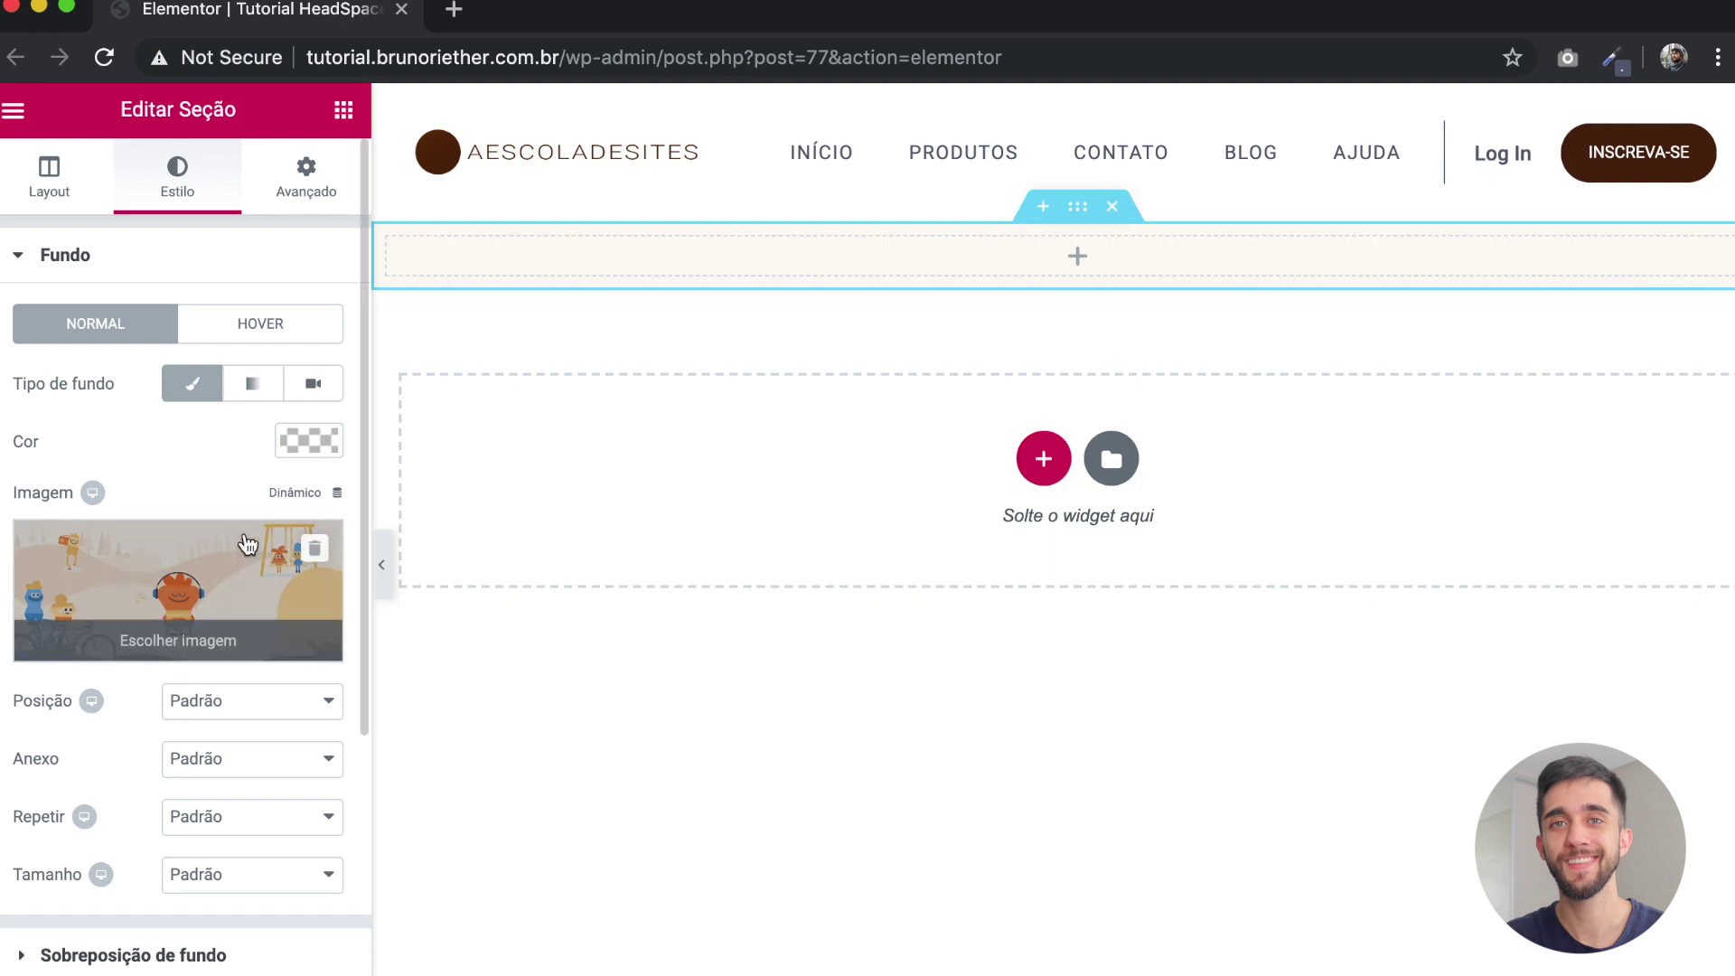
Step: Set the new section's height to Altura mínima with a value of 710 px
click(42, 183)
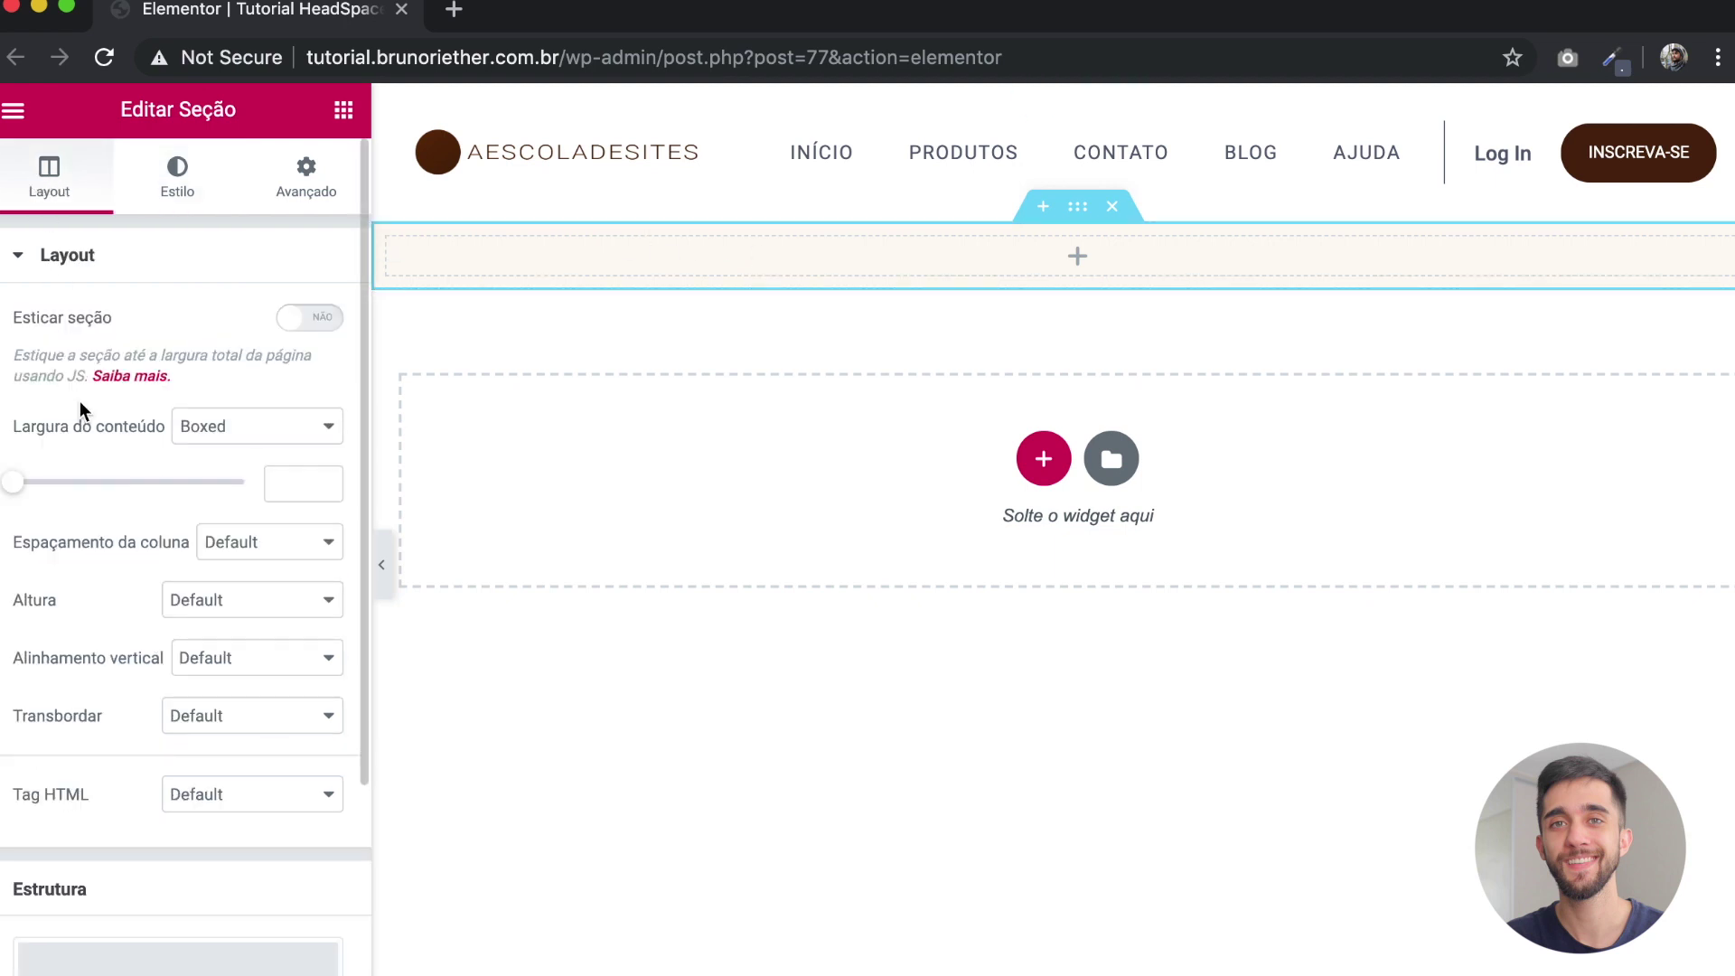
click(291, 600)
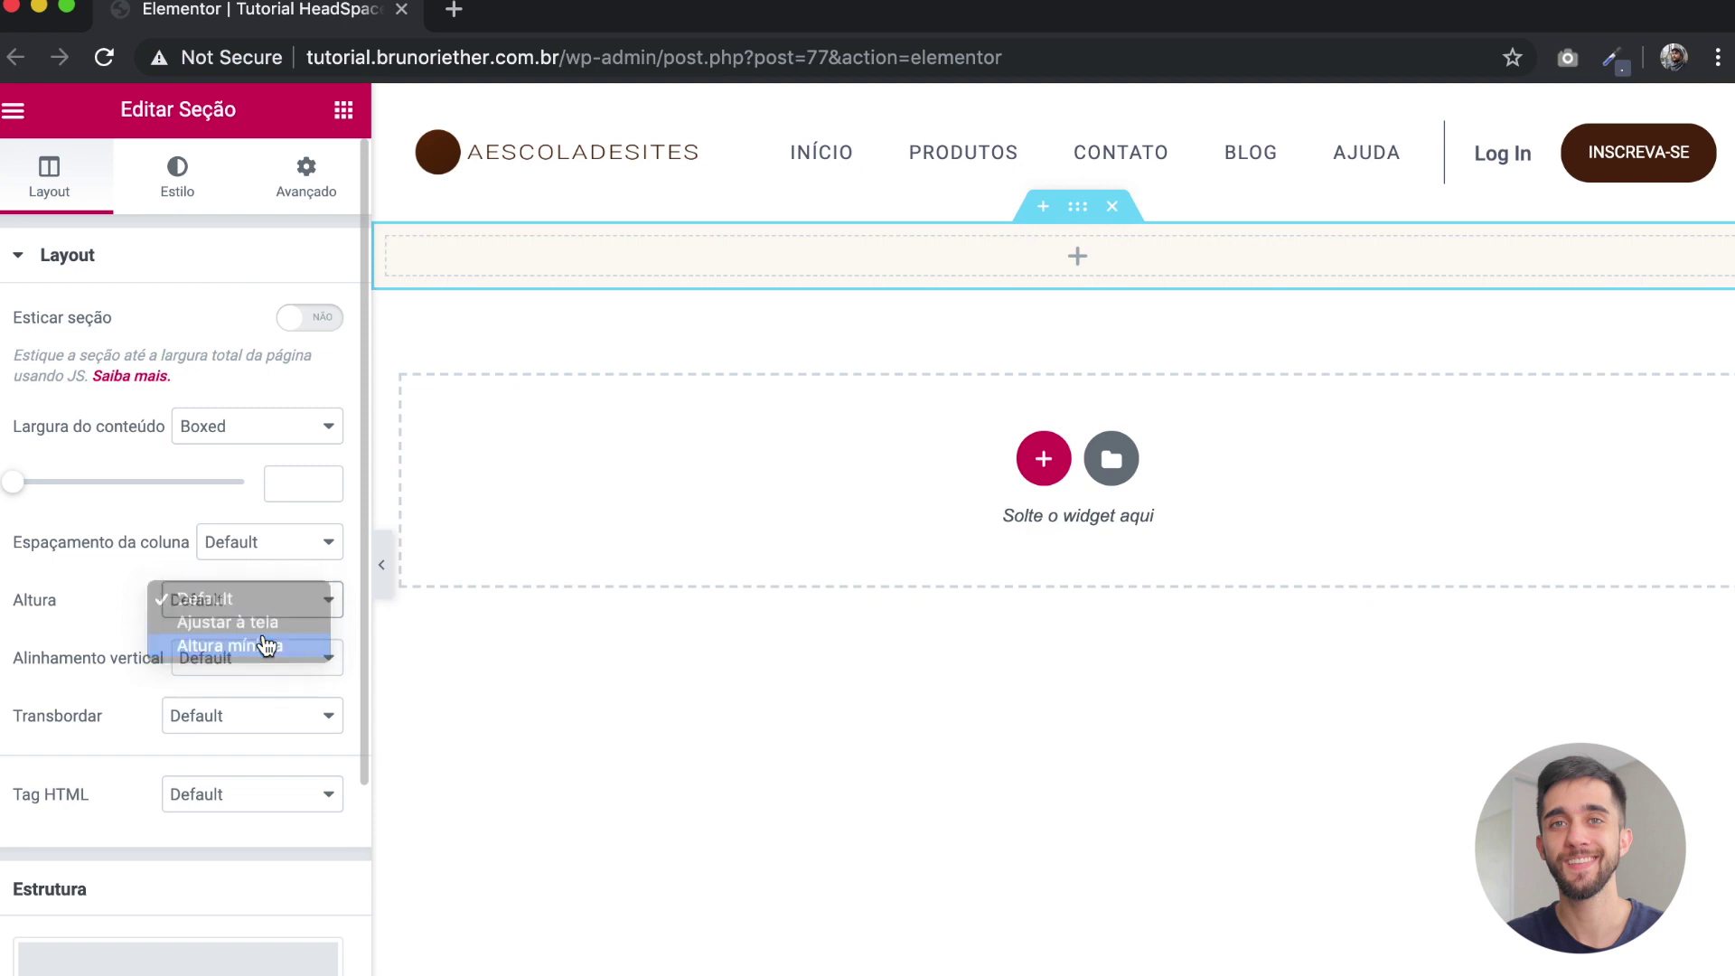
click(275, 647)
click(281, 695)
key(BackSpace)
text(71)
scroll(1084, 668, down, 5)
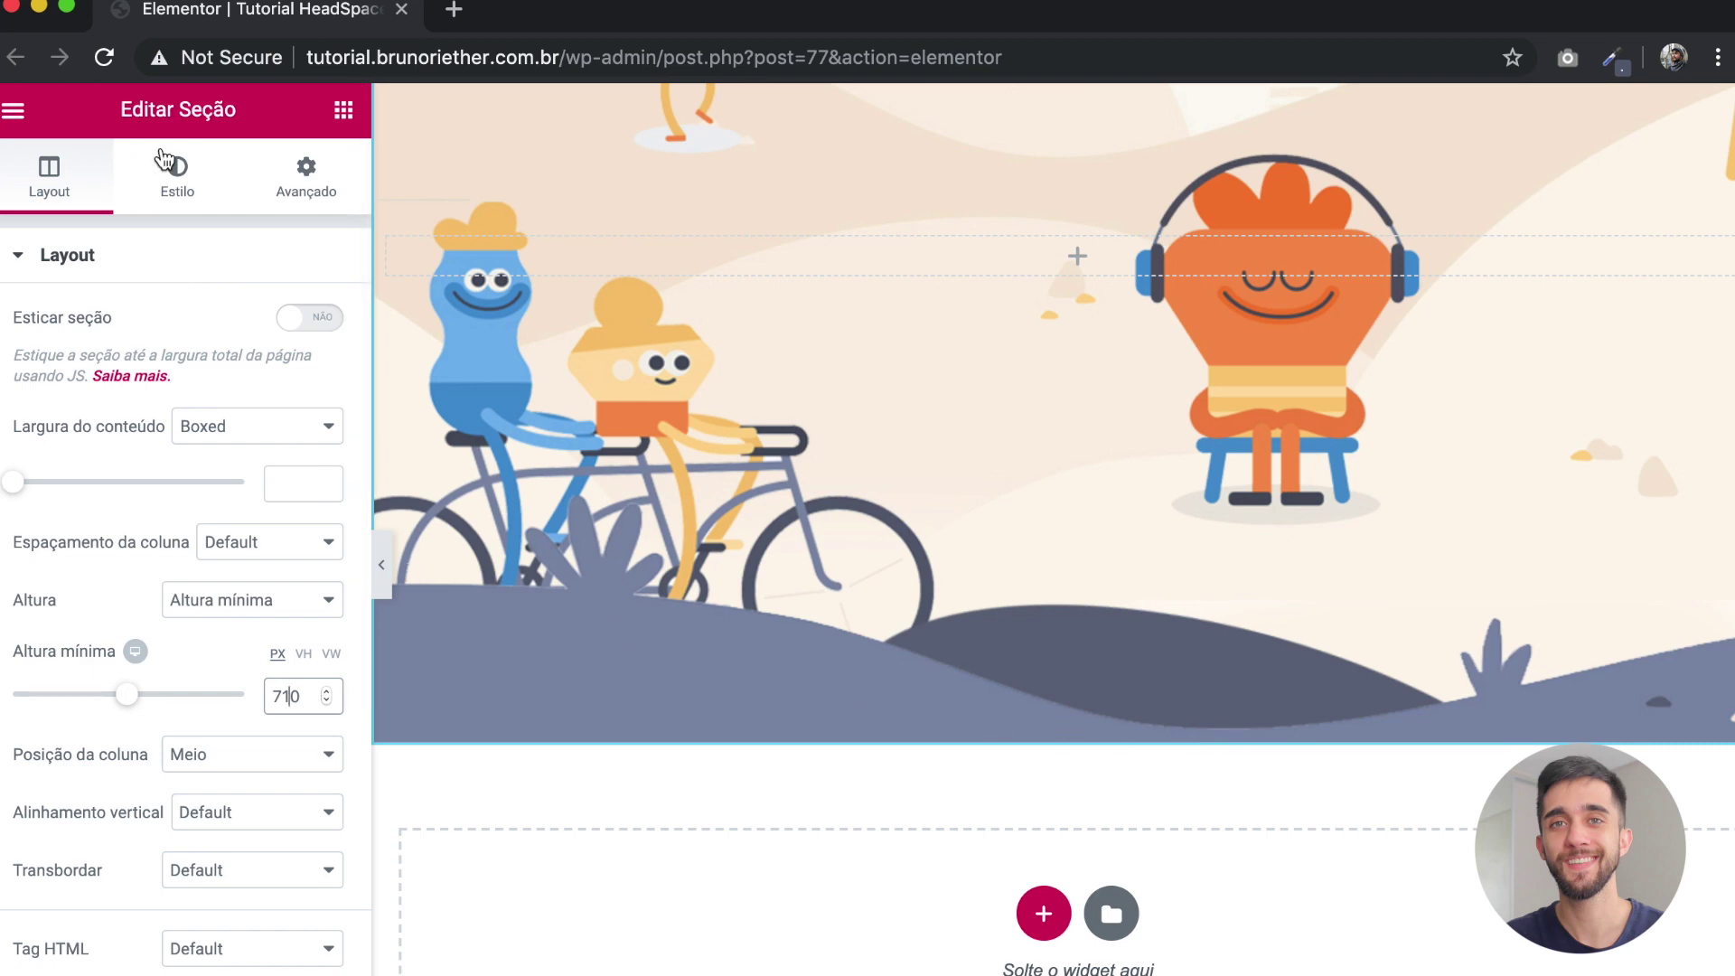
Step: Set the section's background image to position Centralizado, Não repetir and the full-cover Preenchimento size, and preview it without the editing panel
click(177, 176)
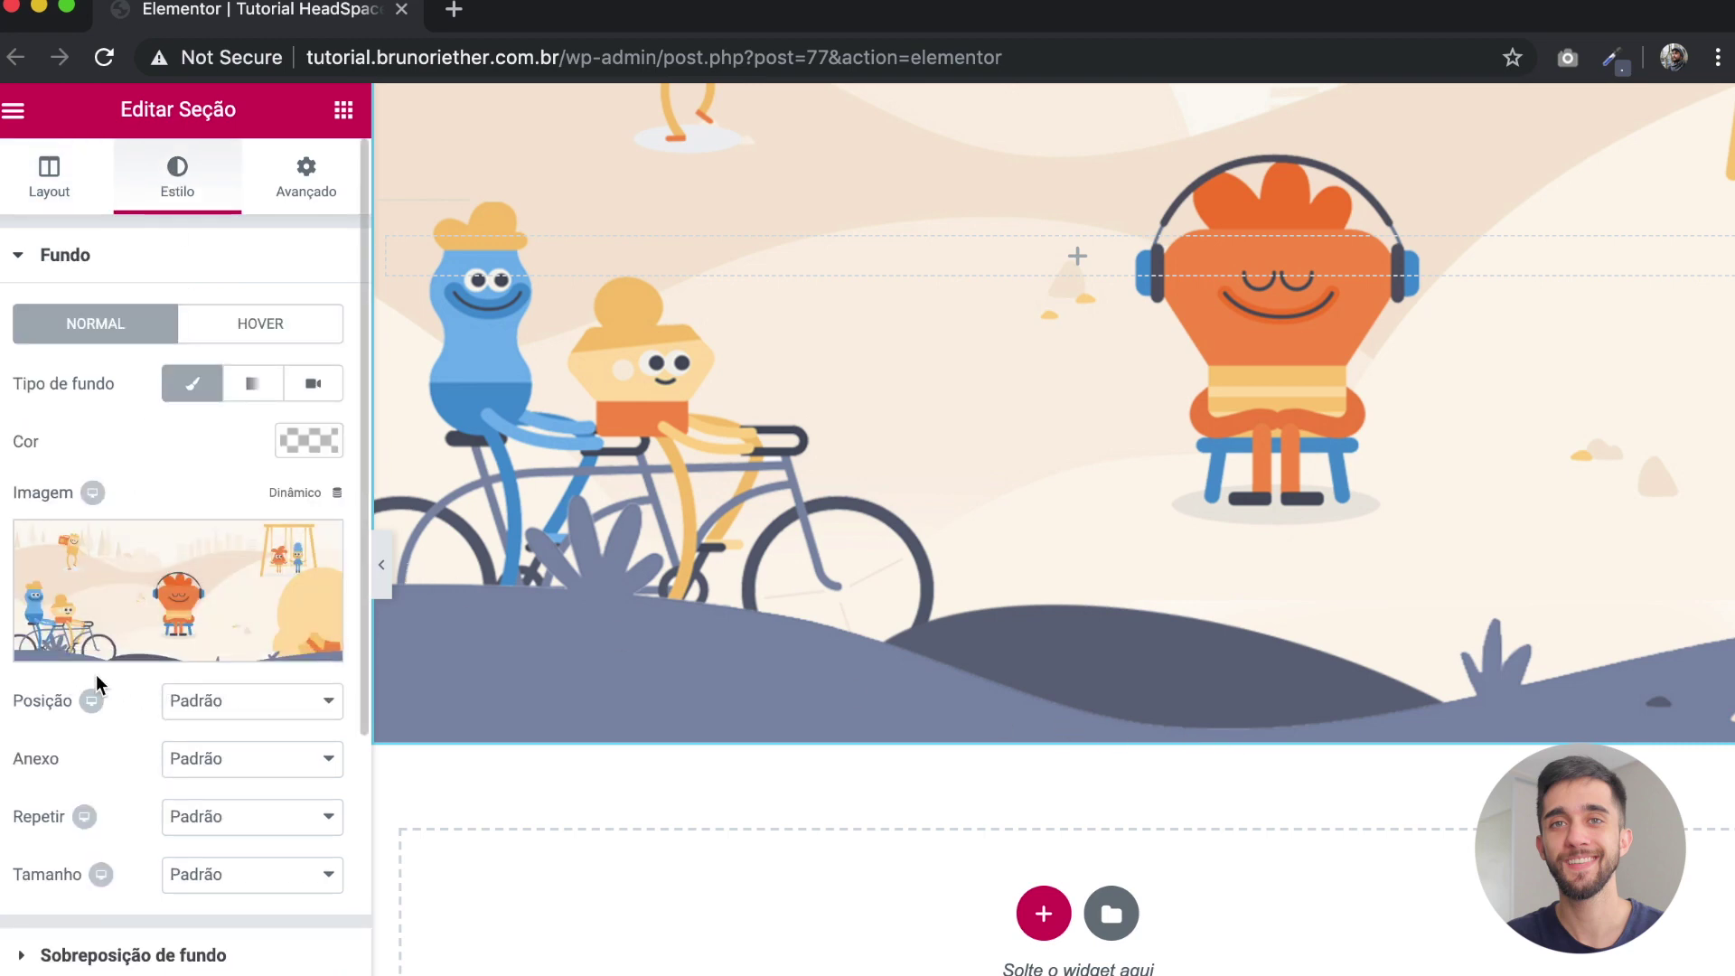
scroll(97, 684, down, 1)
click(213, 643)
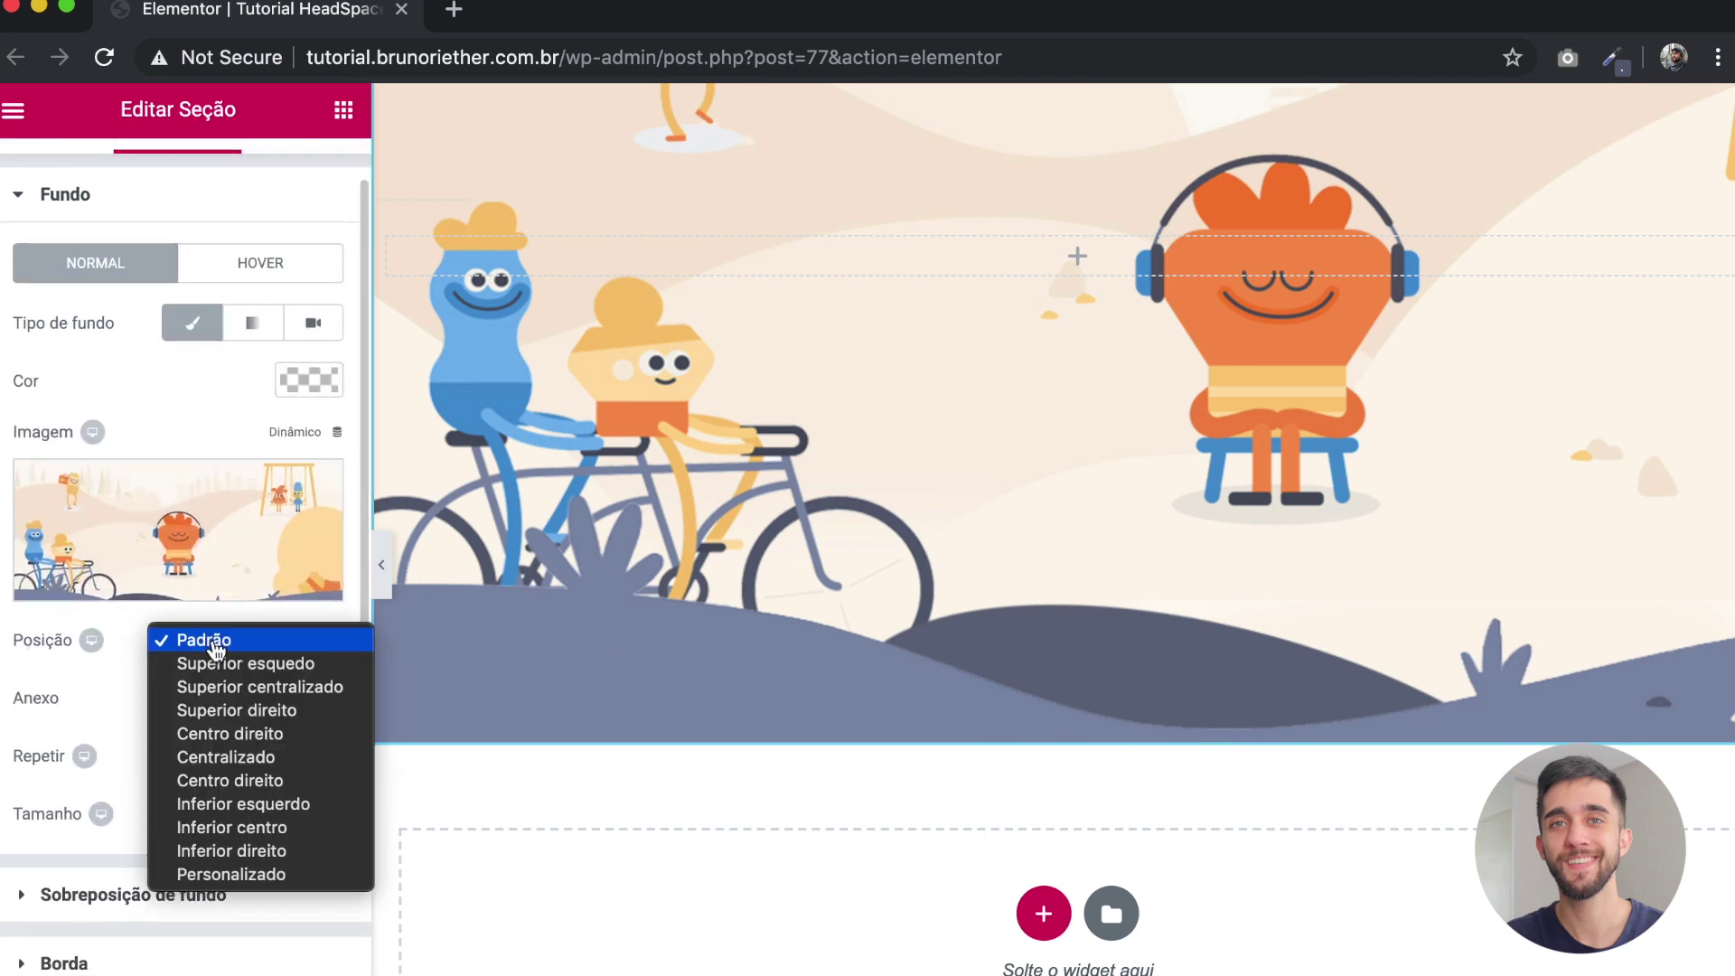
click(221, 763)
click(268, 763)
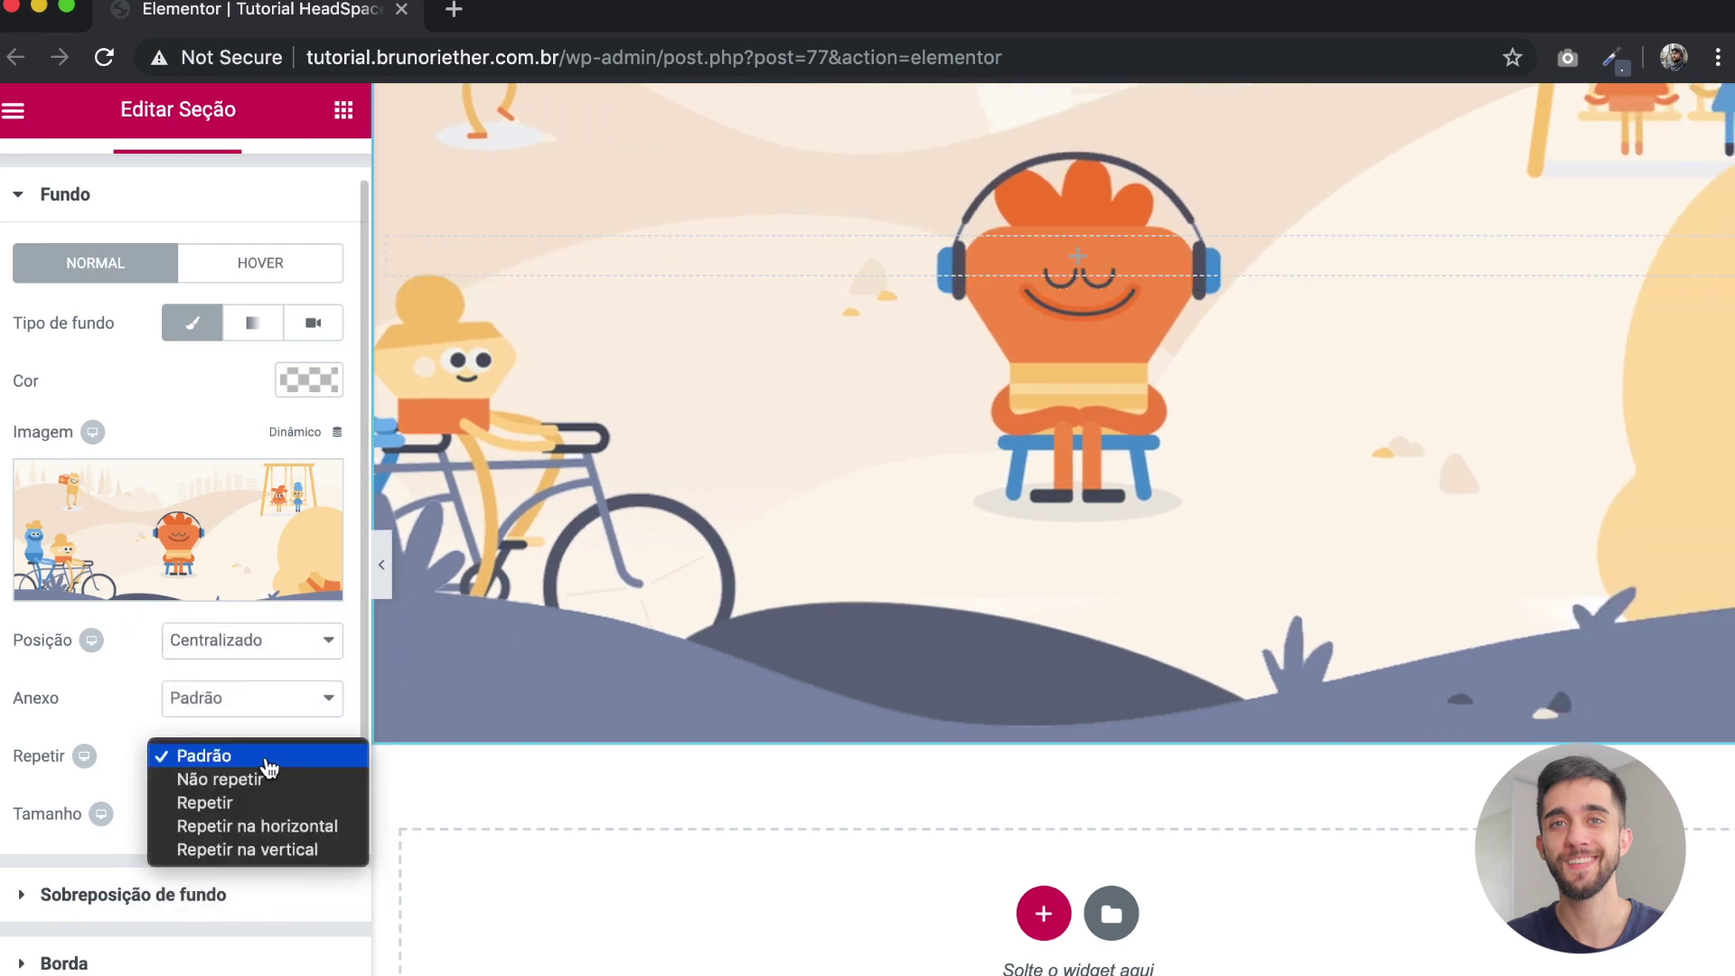
click(260, 788)
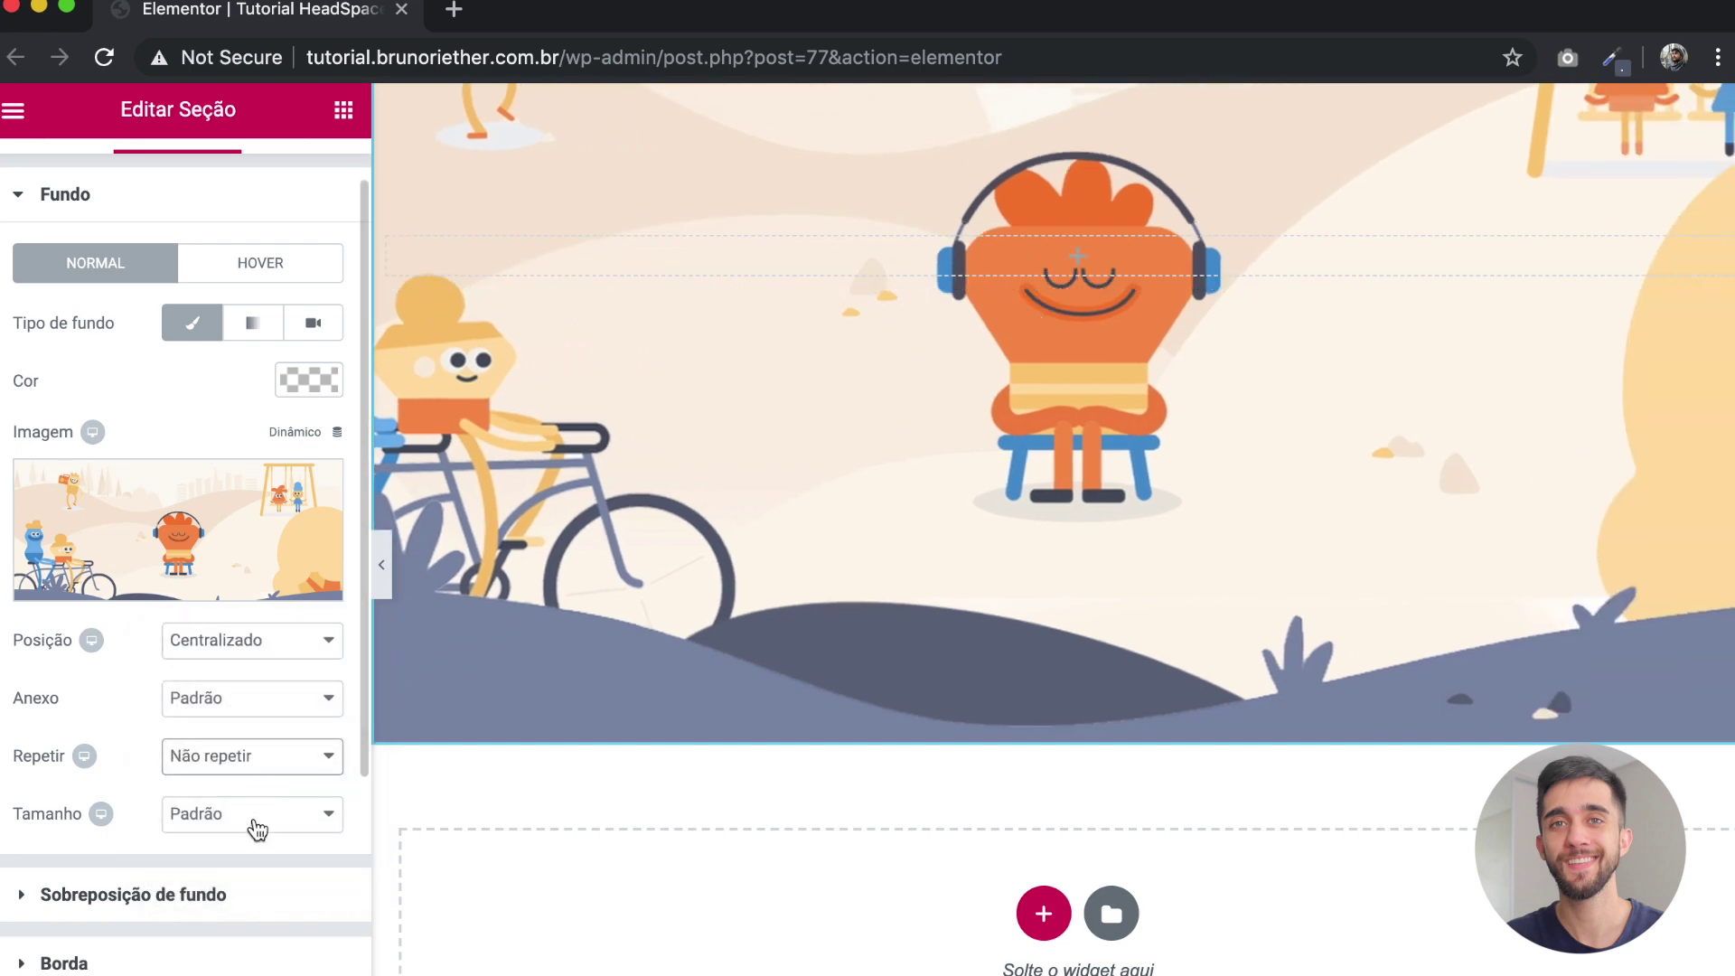
click(255, 818)
click(254, 870)
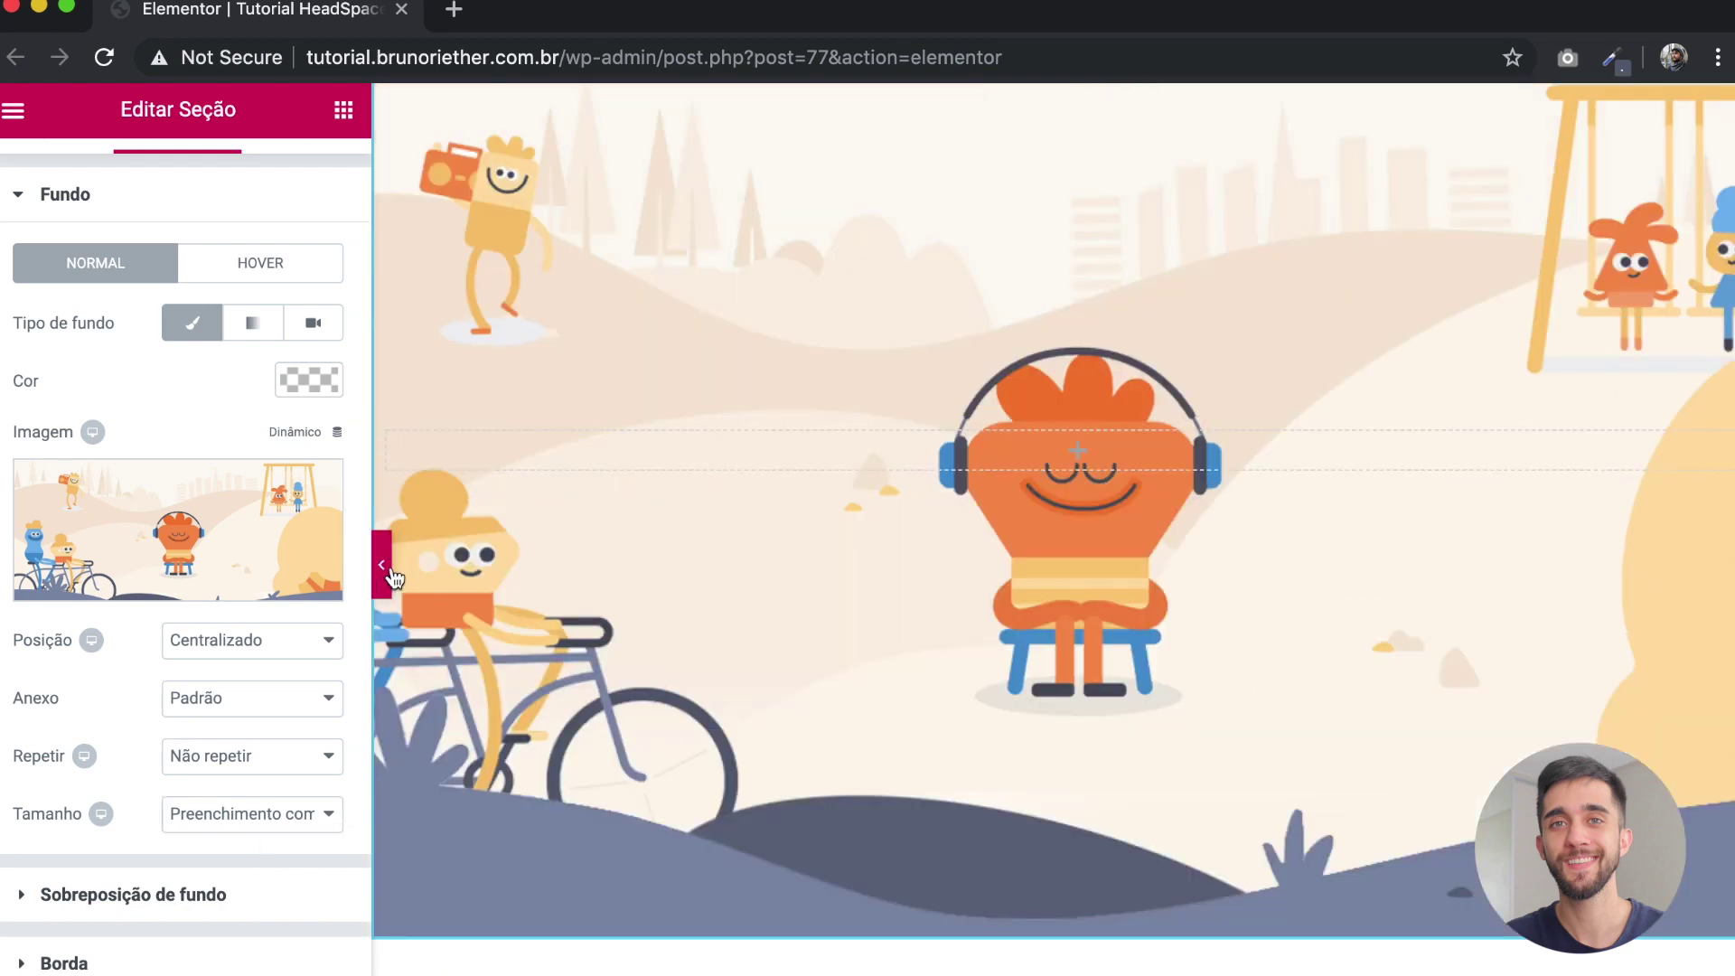
click(382, 565)
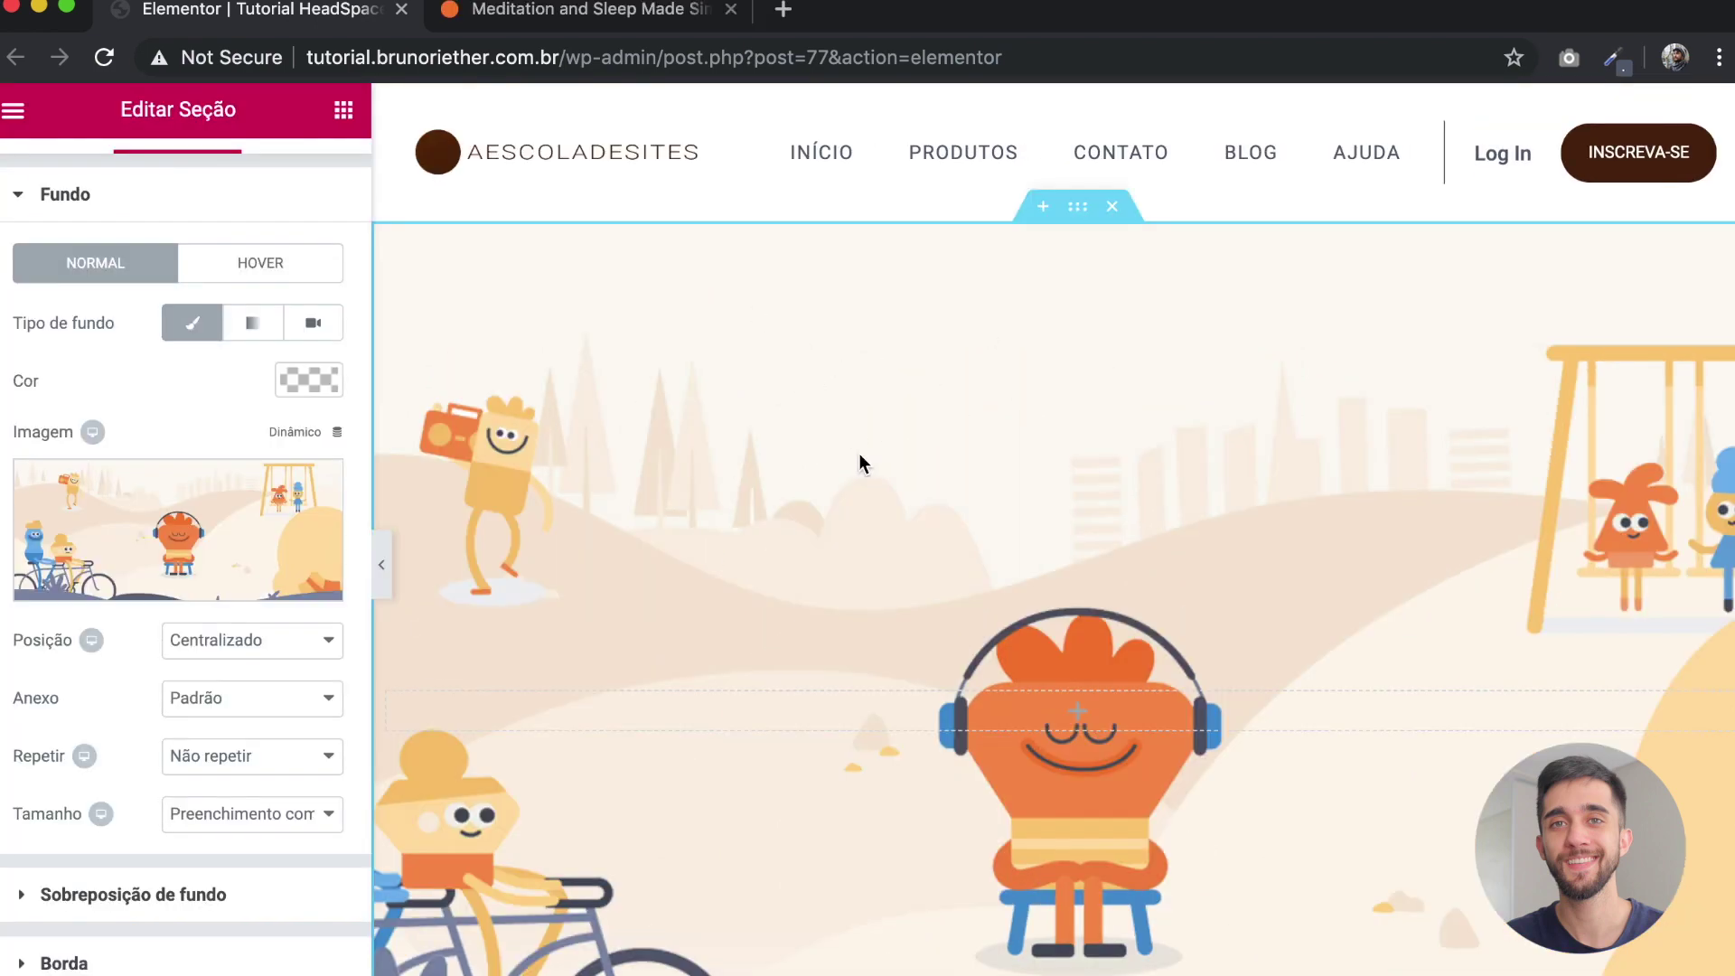
Step: Add a heading to the hero section with the text "Um guia para melhorar sua saúde" and centre it
click(343, 113)
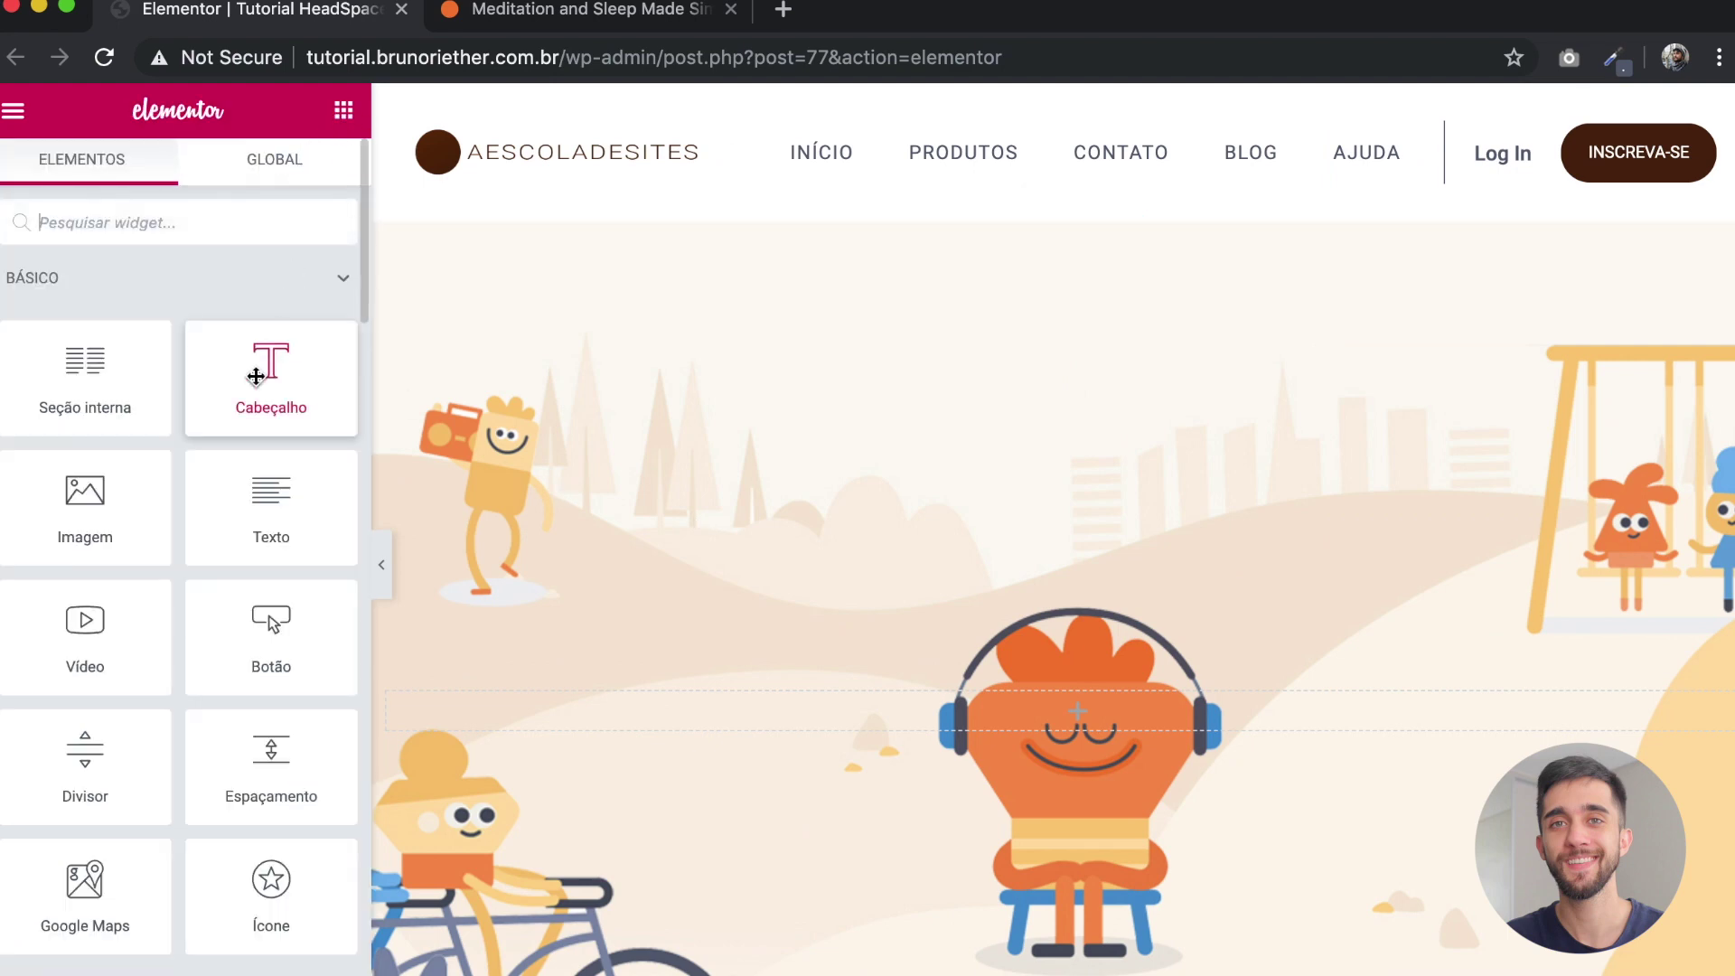
drag(255, 376, 1041, 709)
key(super+a)
text(Um guia pa)
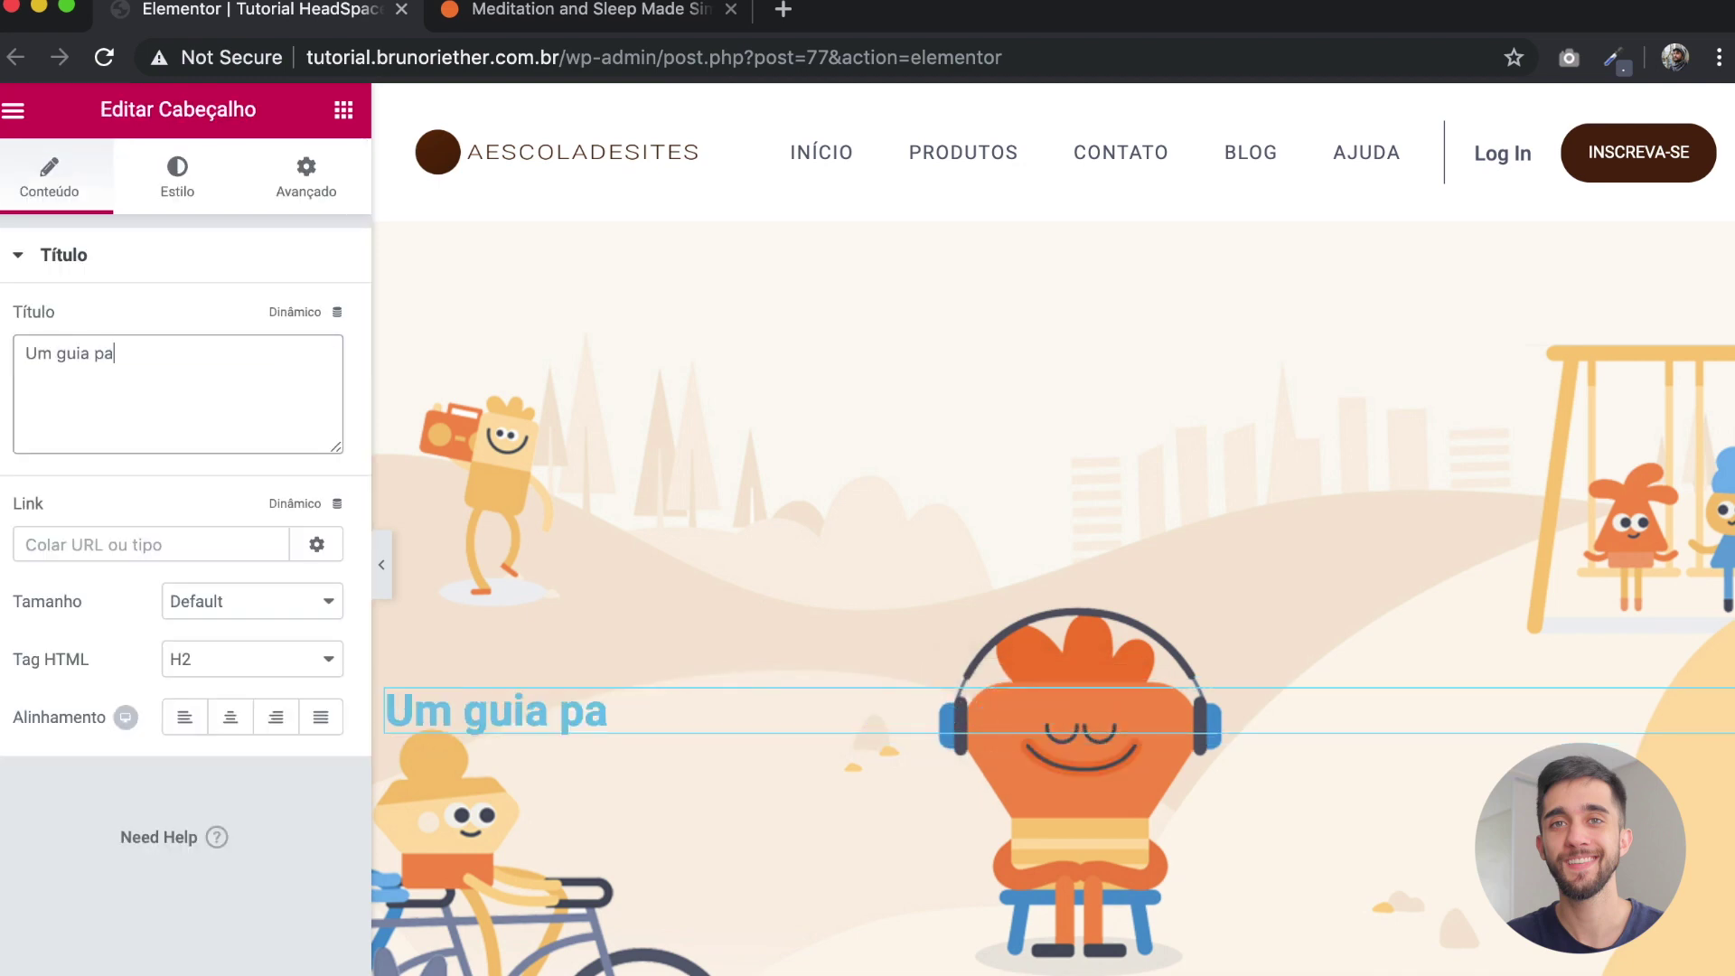
text(ra melhorar sua saúde)
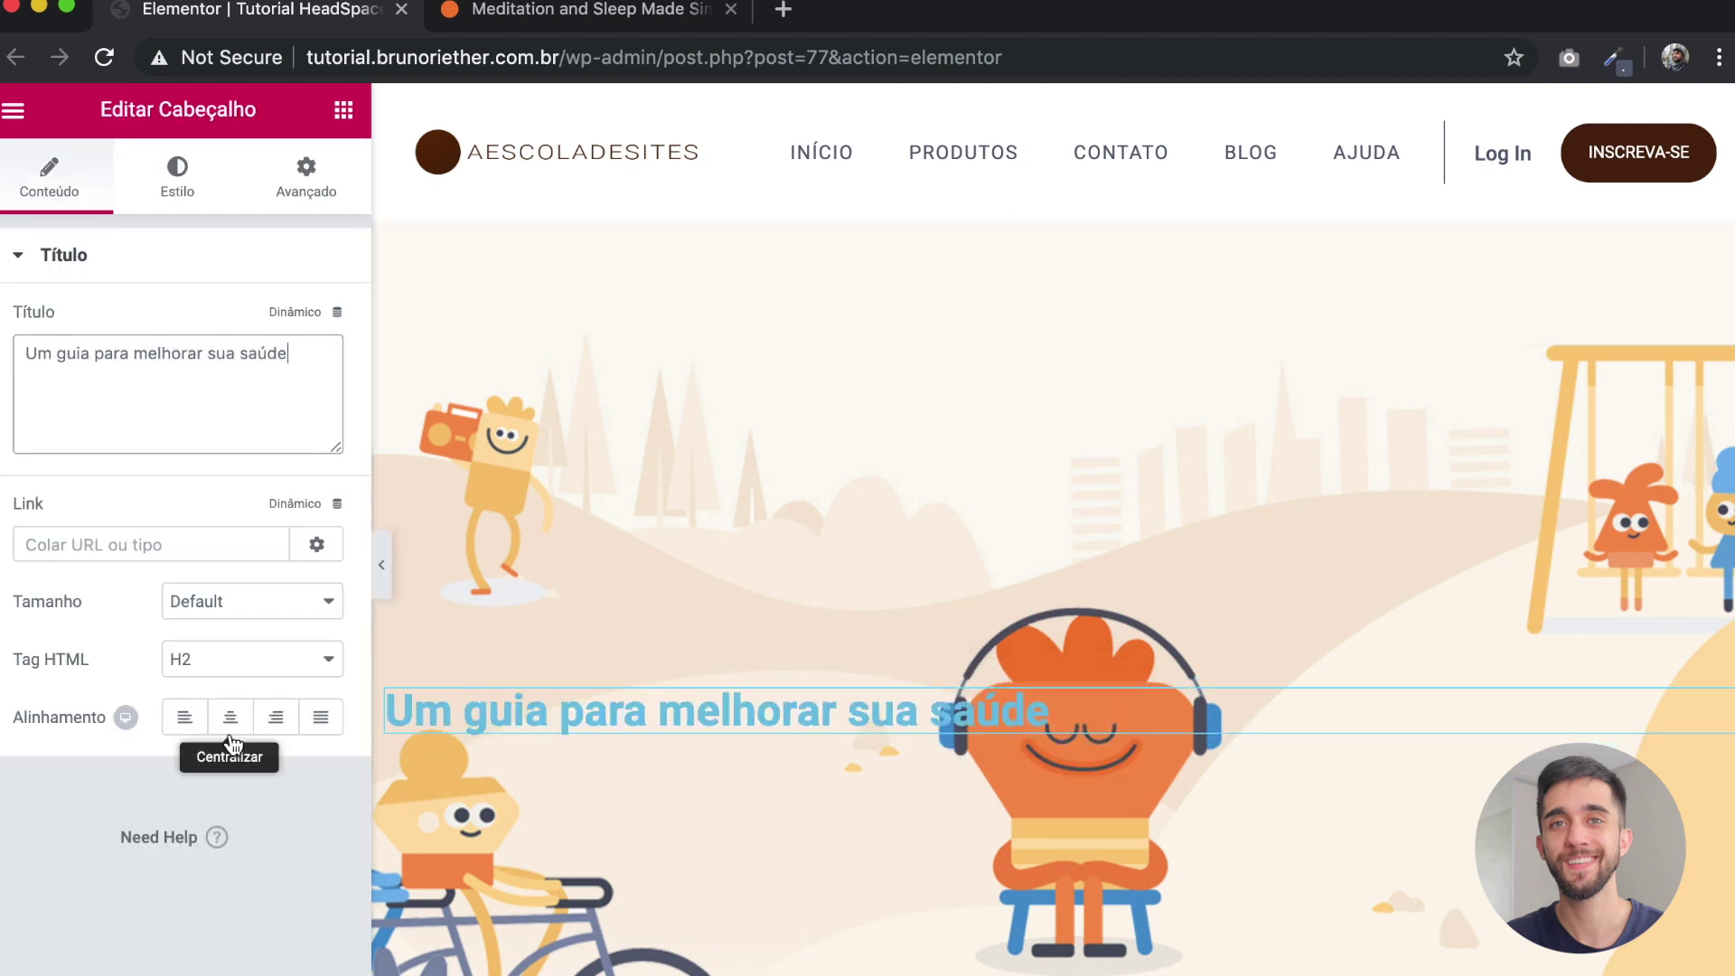
click(228, 730)
Step: Colour the hero heading's text with the dark slate swatch from the saved palette
click(191, 185)
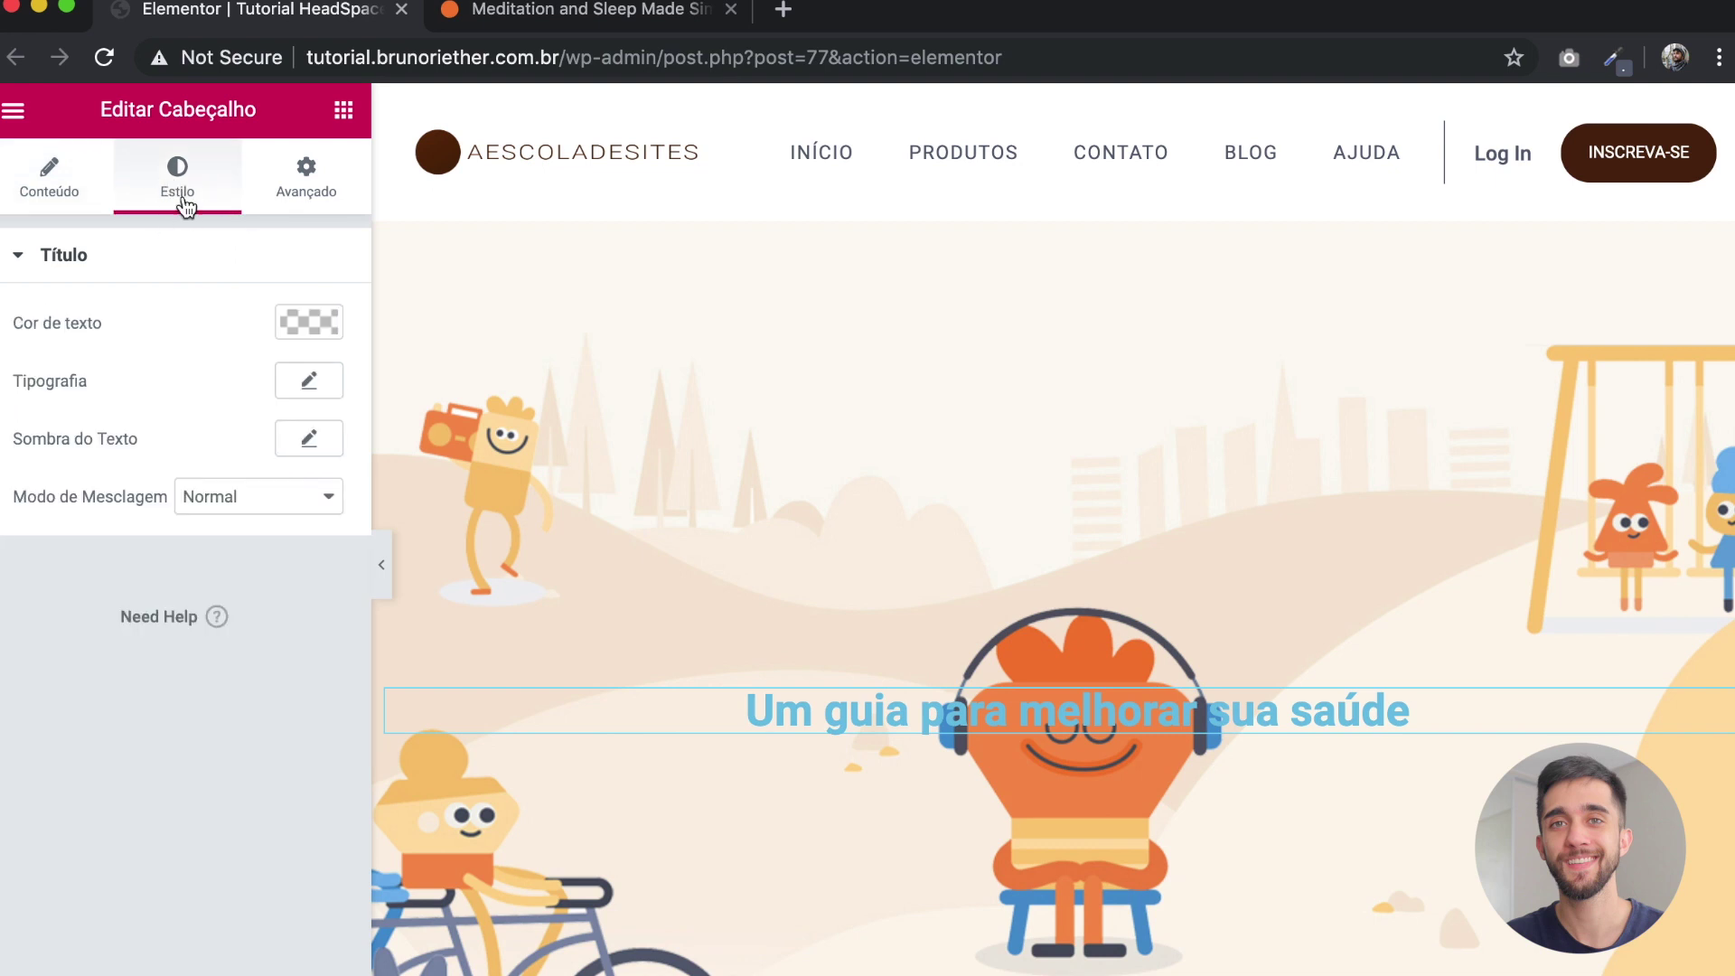
click(310, 319)
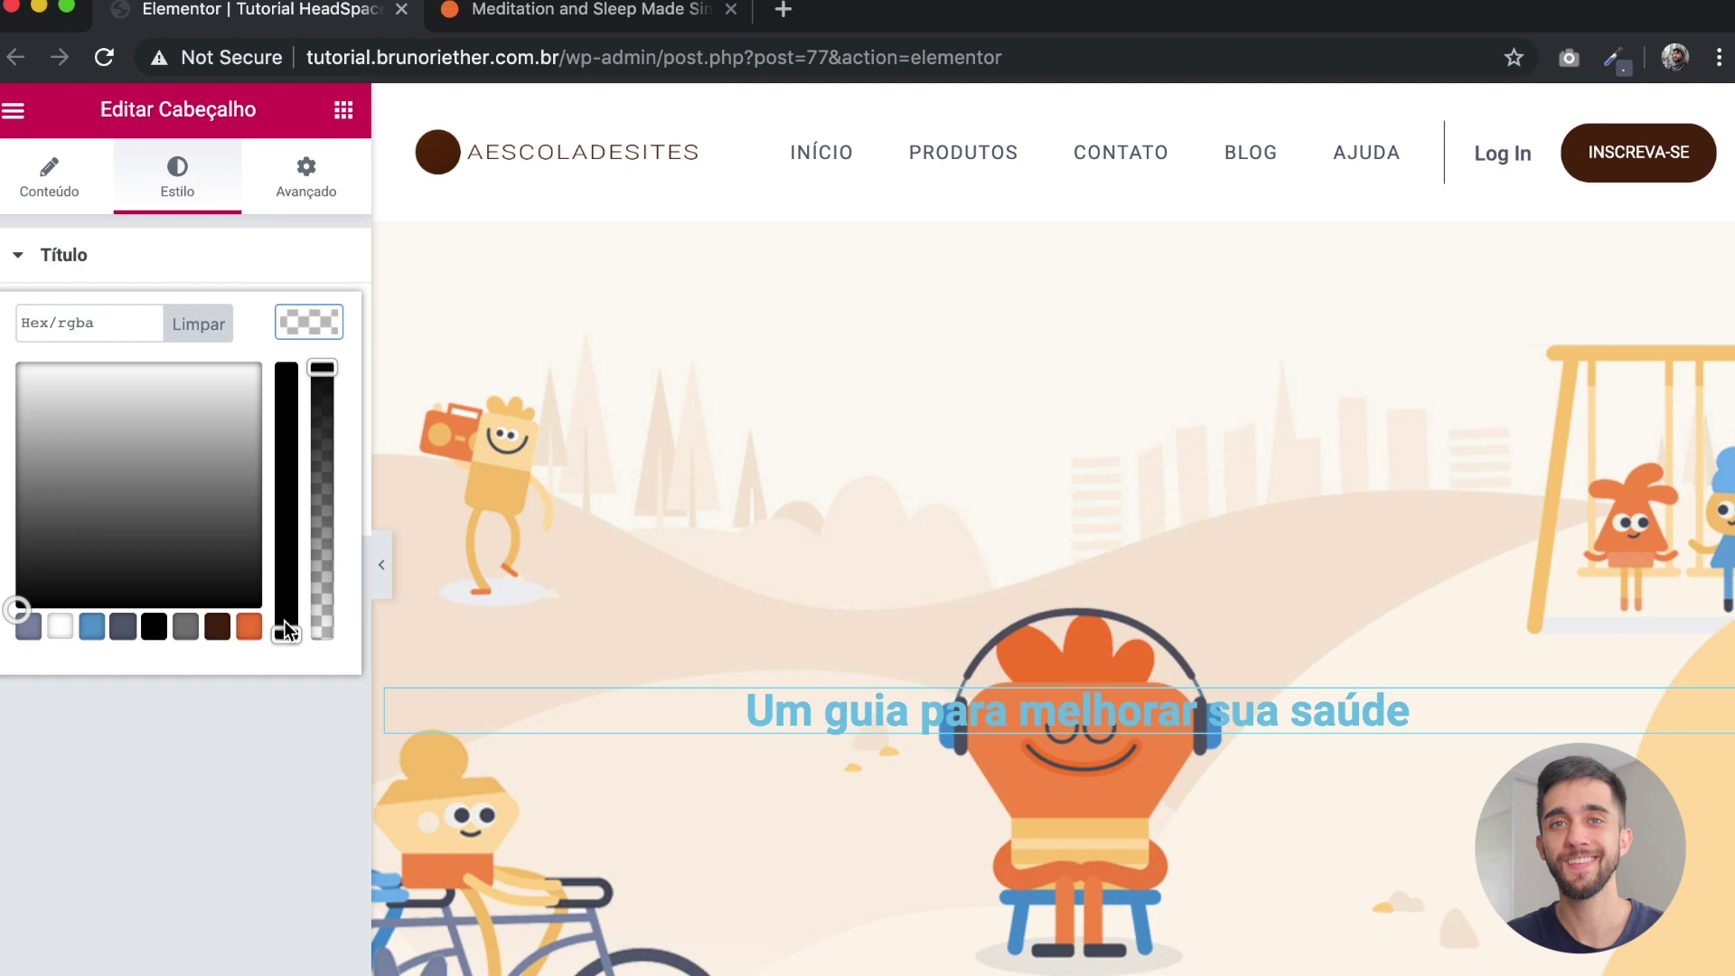
click(124, 626)
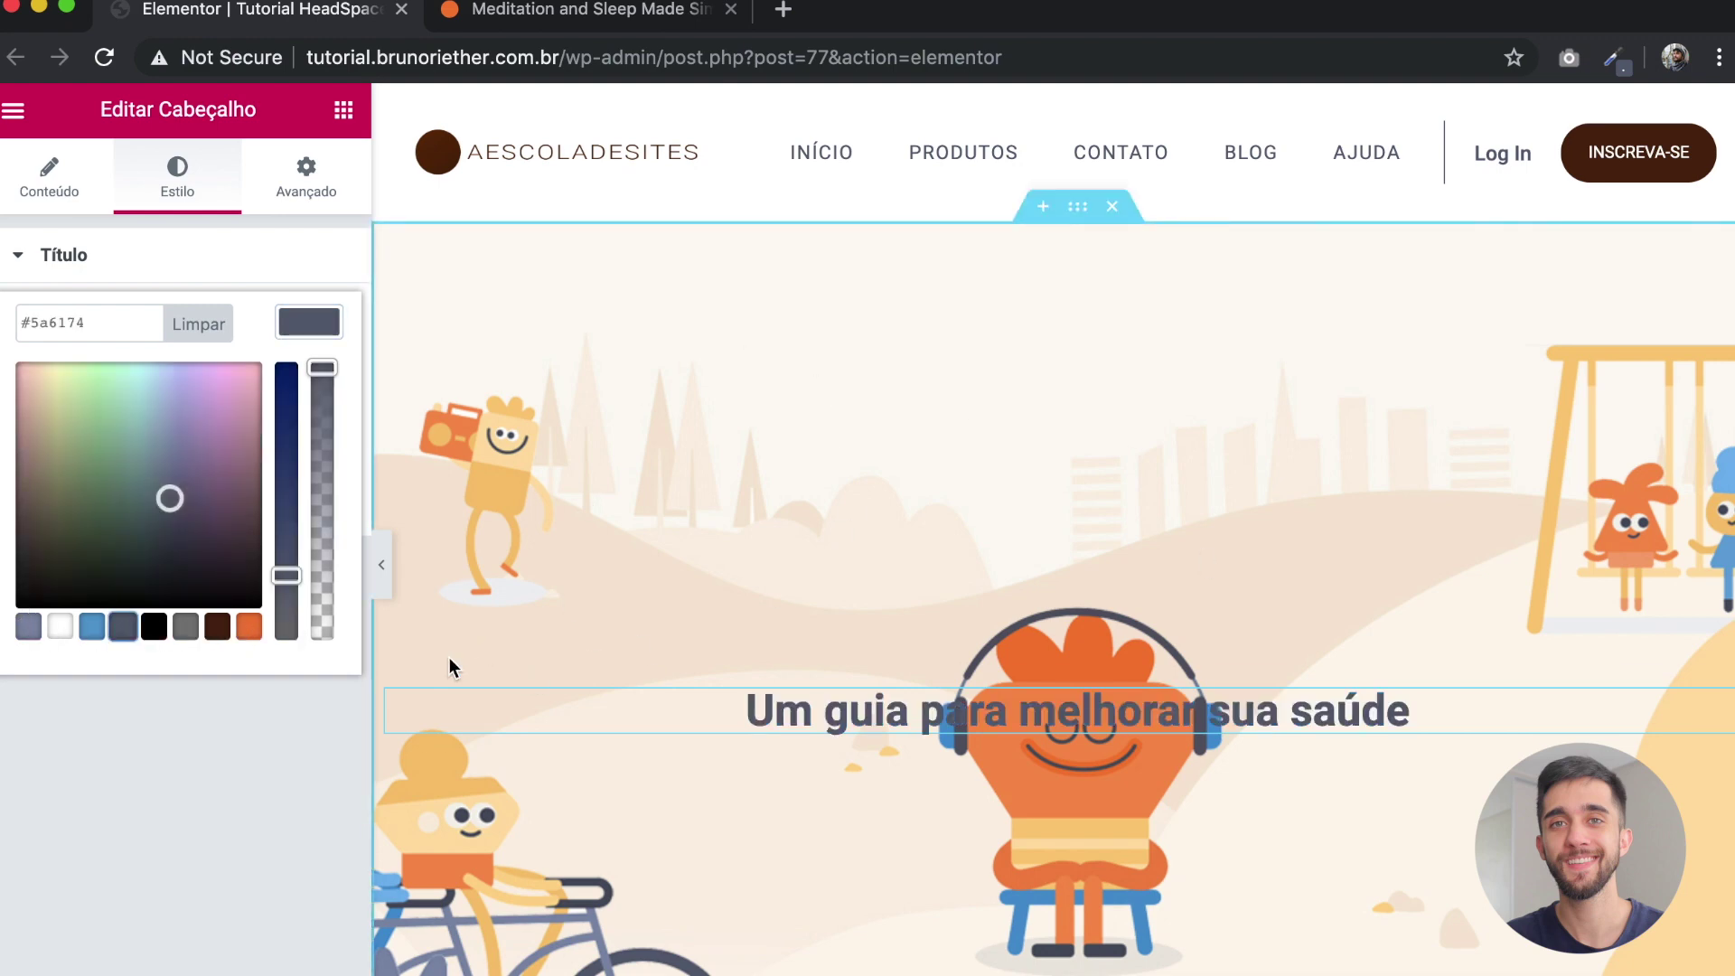
click(293, 330)
Step: Set the hero heading's typography to a size of 40 px and weight 500
click(313, 387)
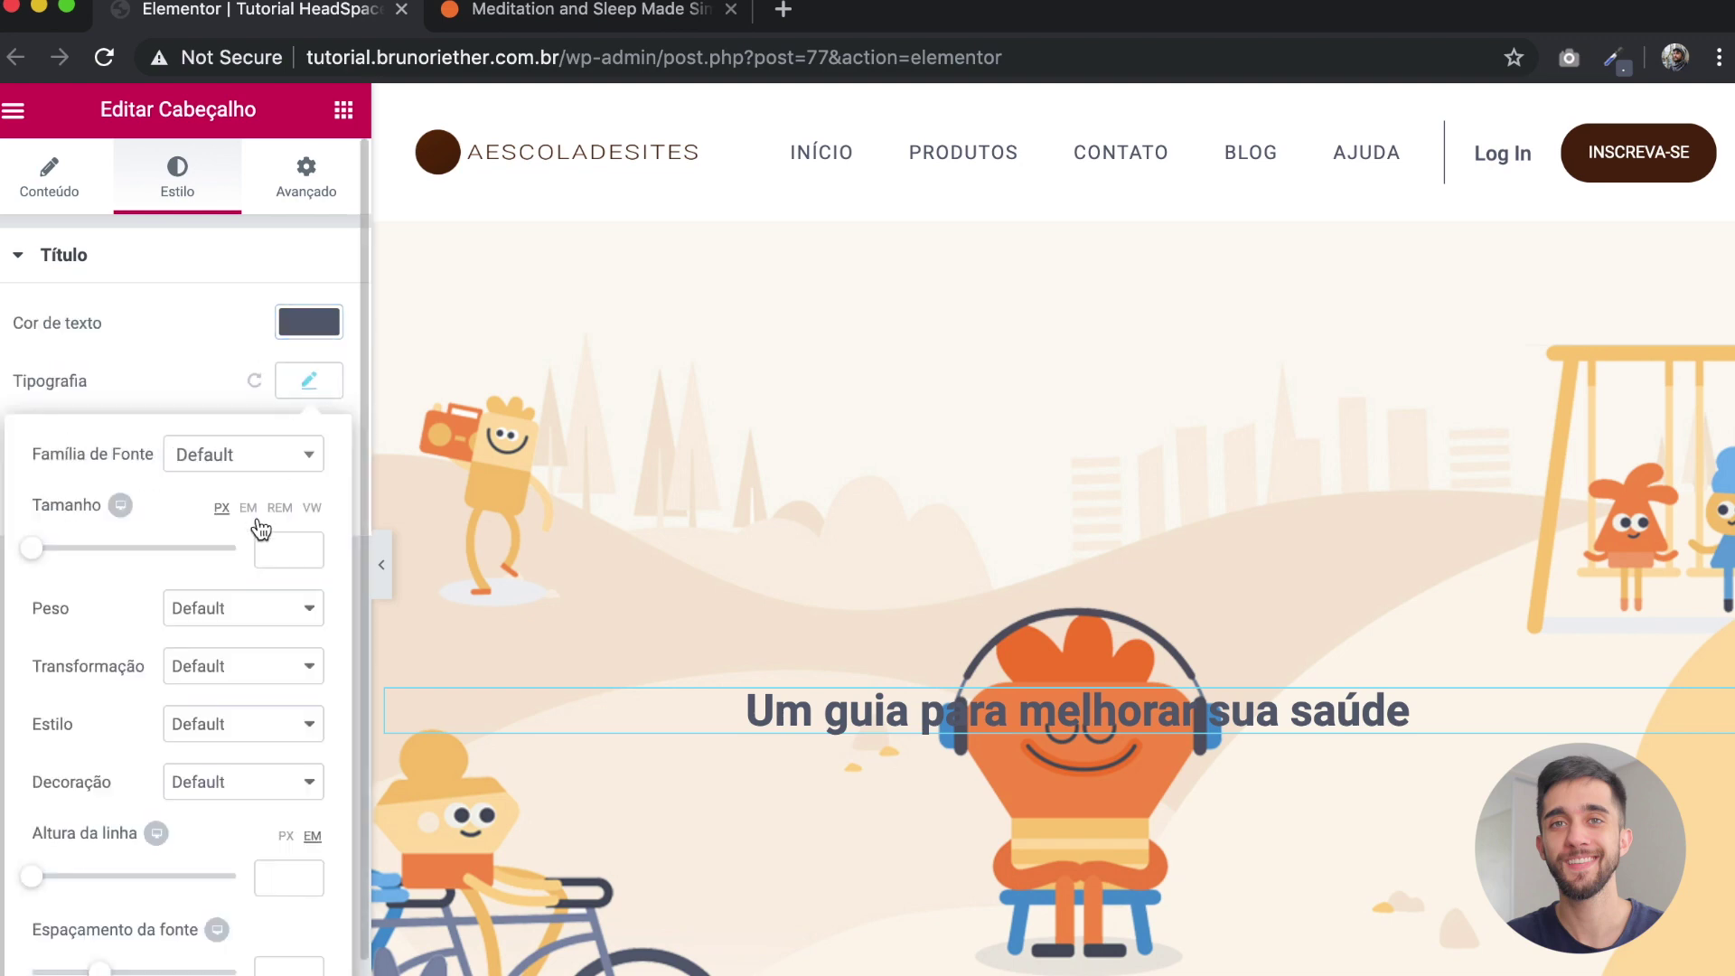
drag(33, 548, 71, 560)
click(225, 614)
click(215, 489)
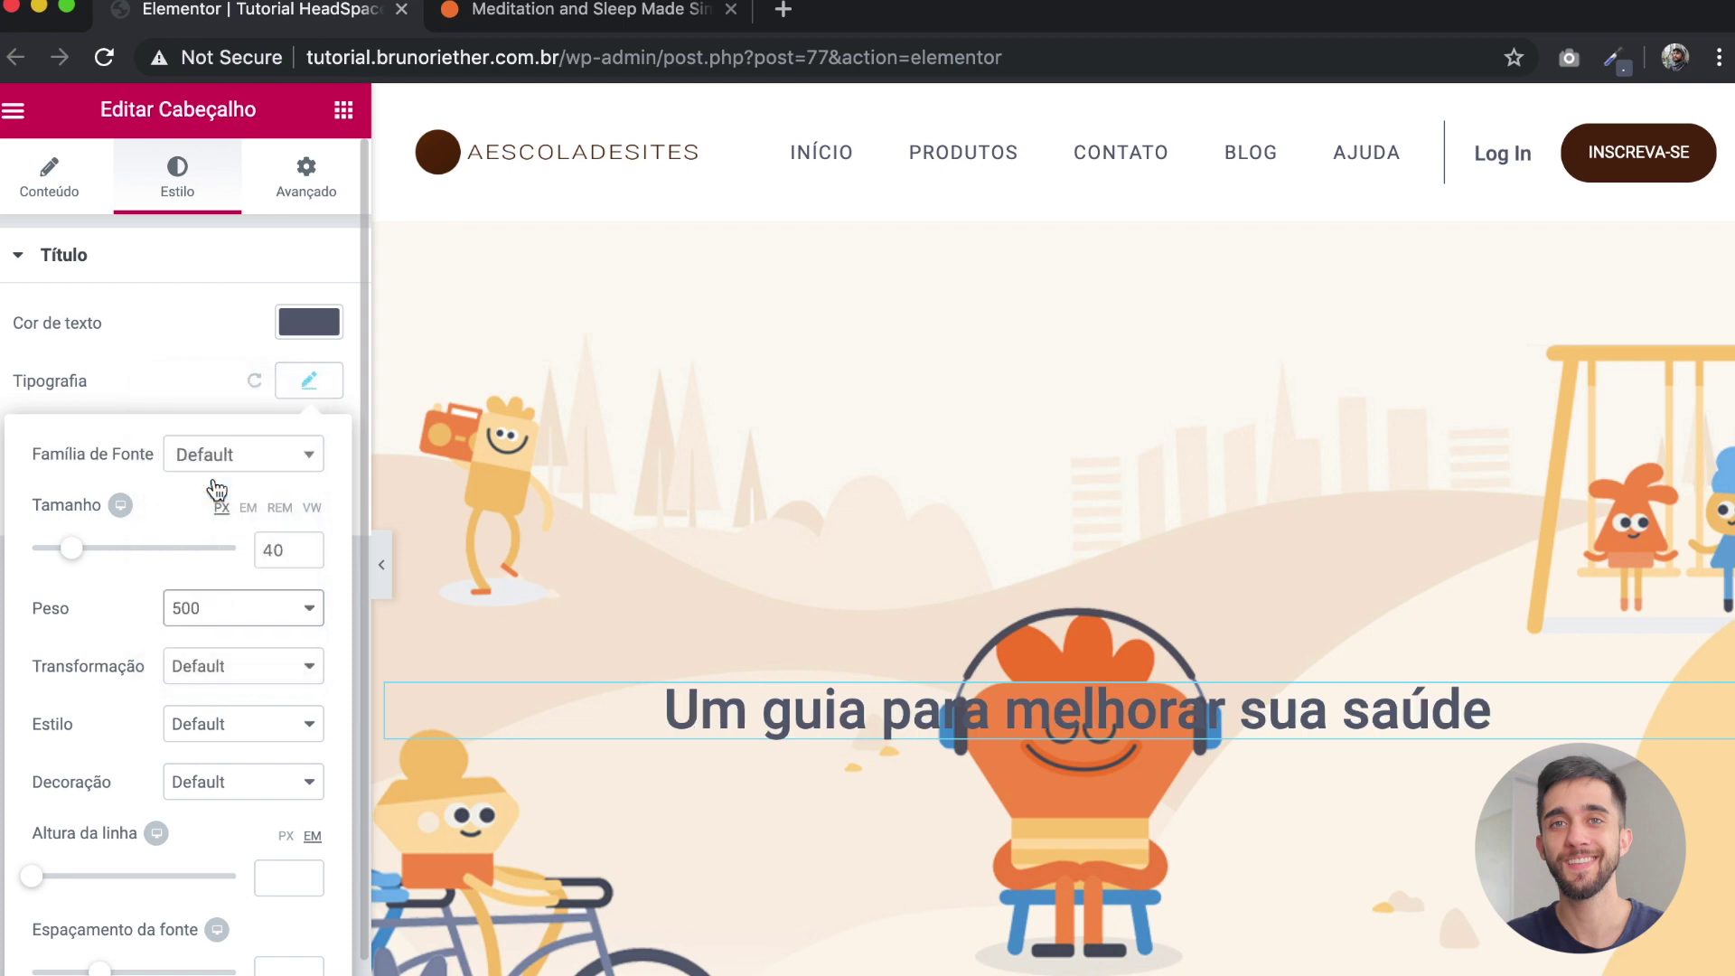
Step: Set the hero heading's letter spacing to 0.8
scroll(215, 686, down, 1)
click(106, 943)
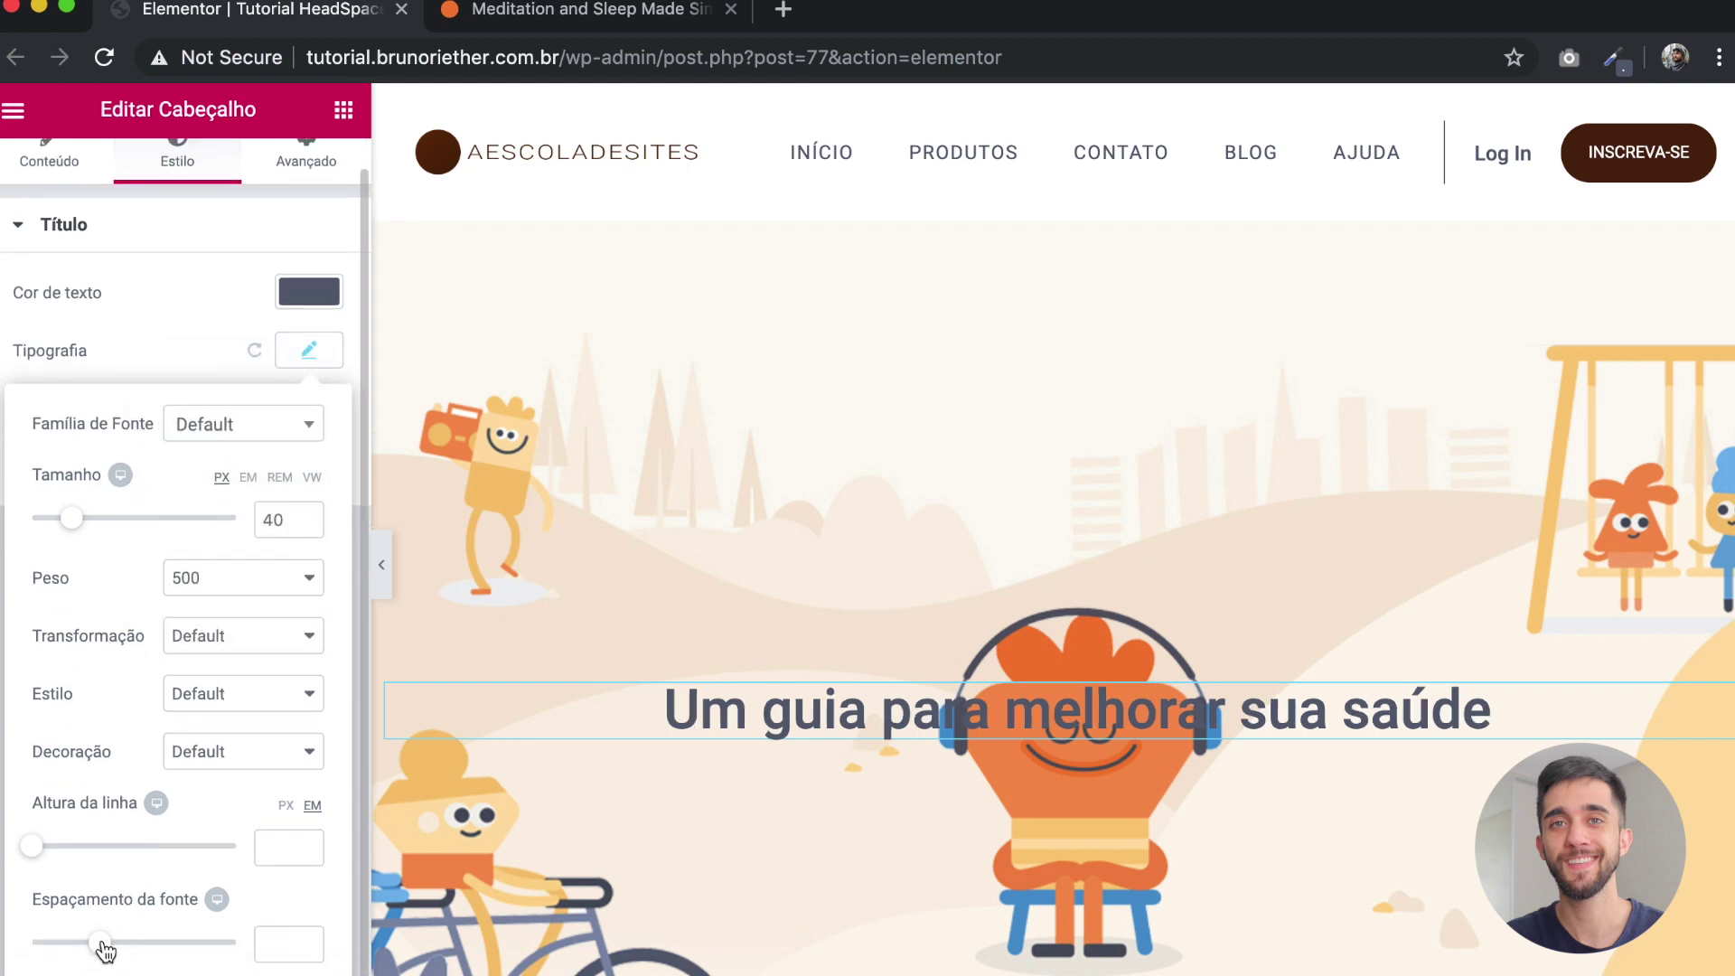
drag(112, 950, 116, 948)
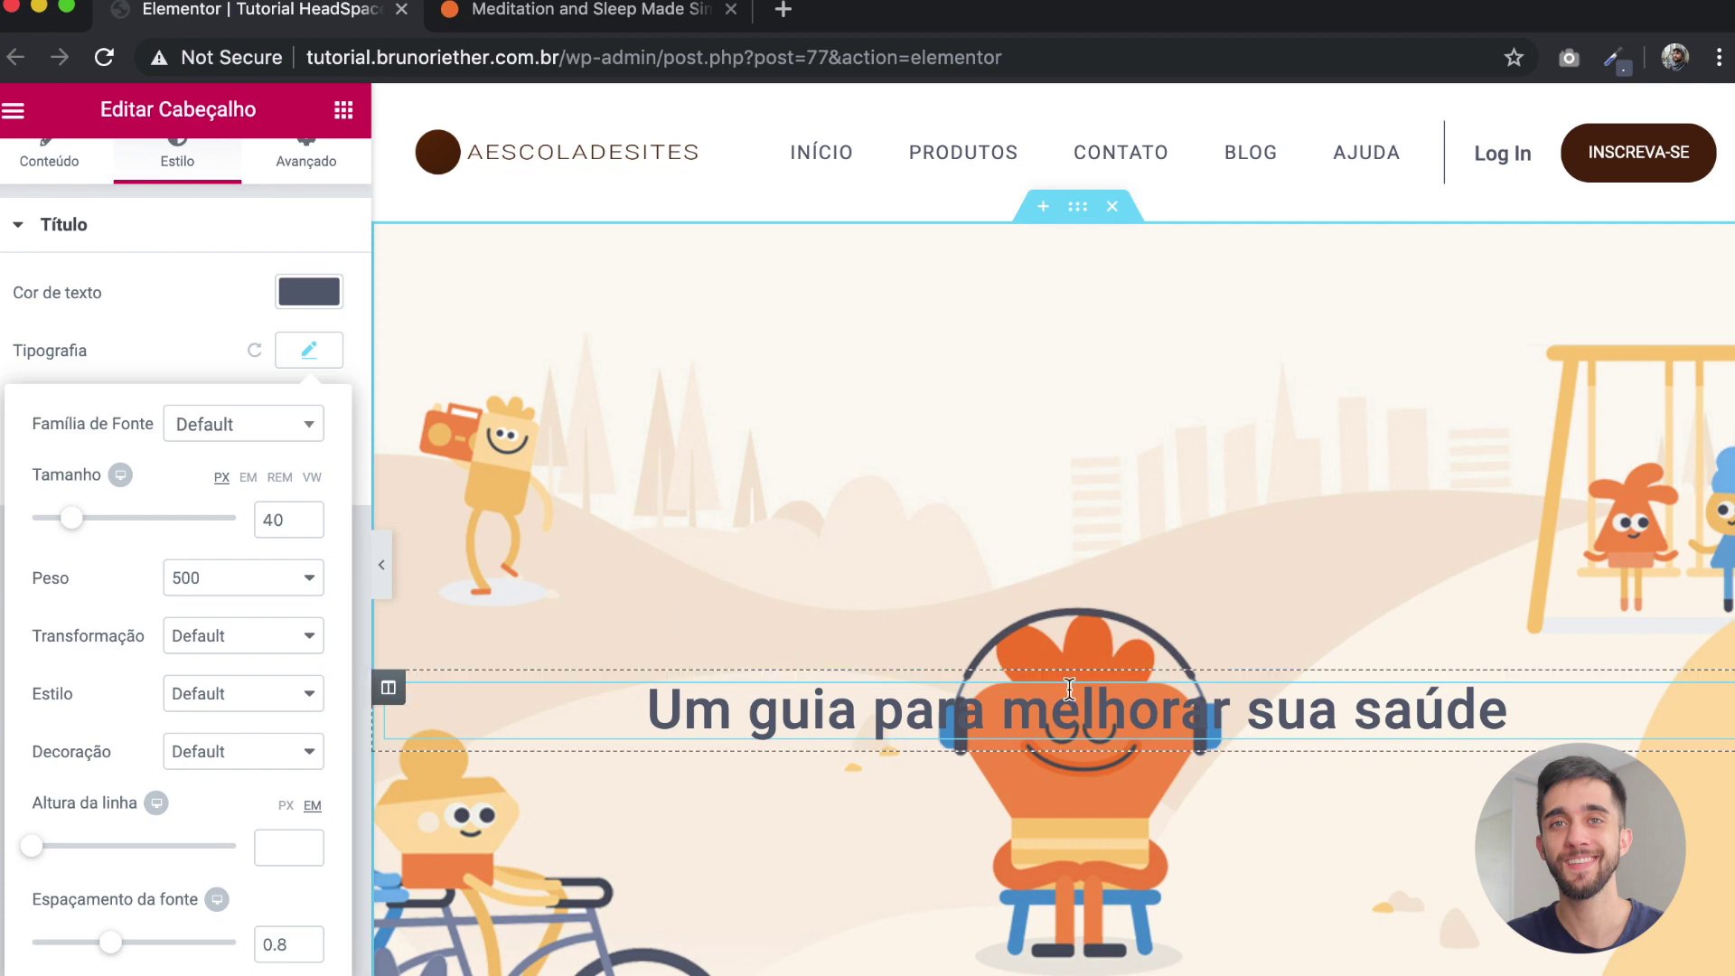
Step: Set the hero section's column position to Superior
click(1078, 209)
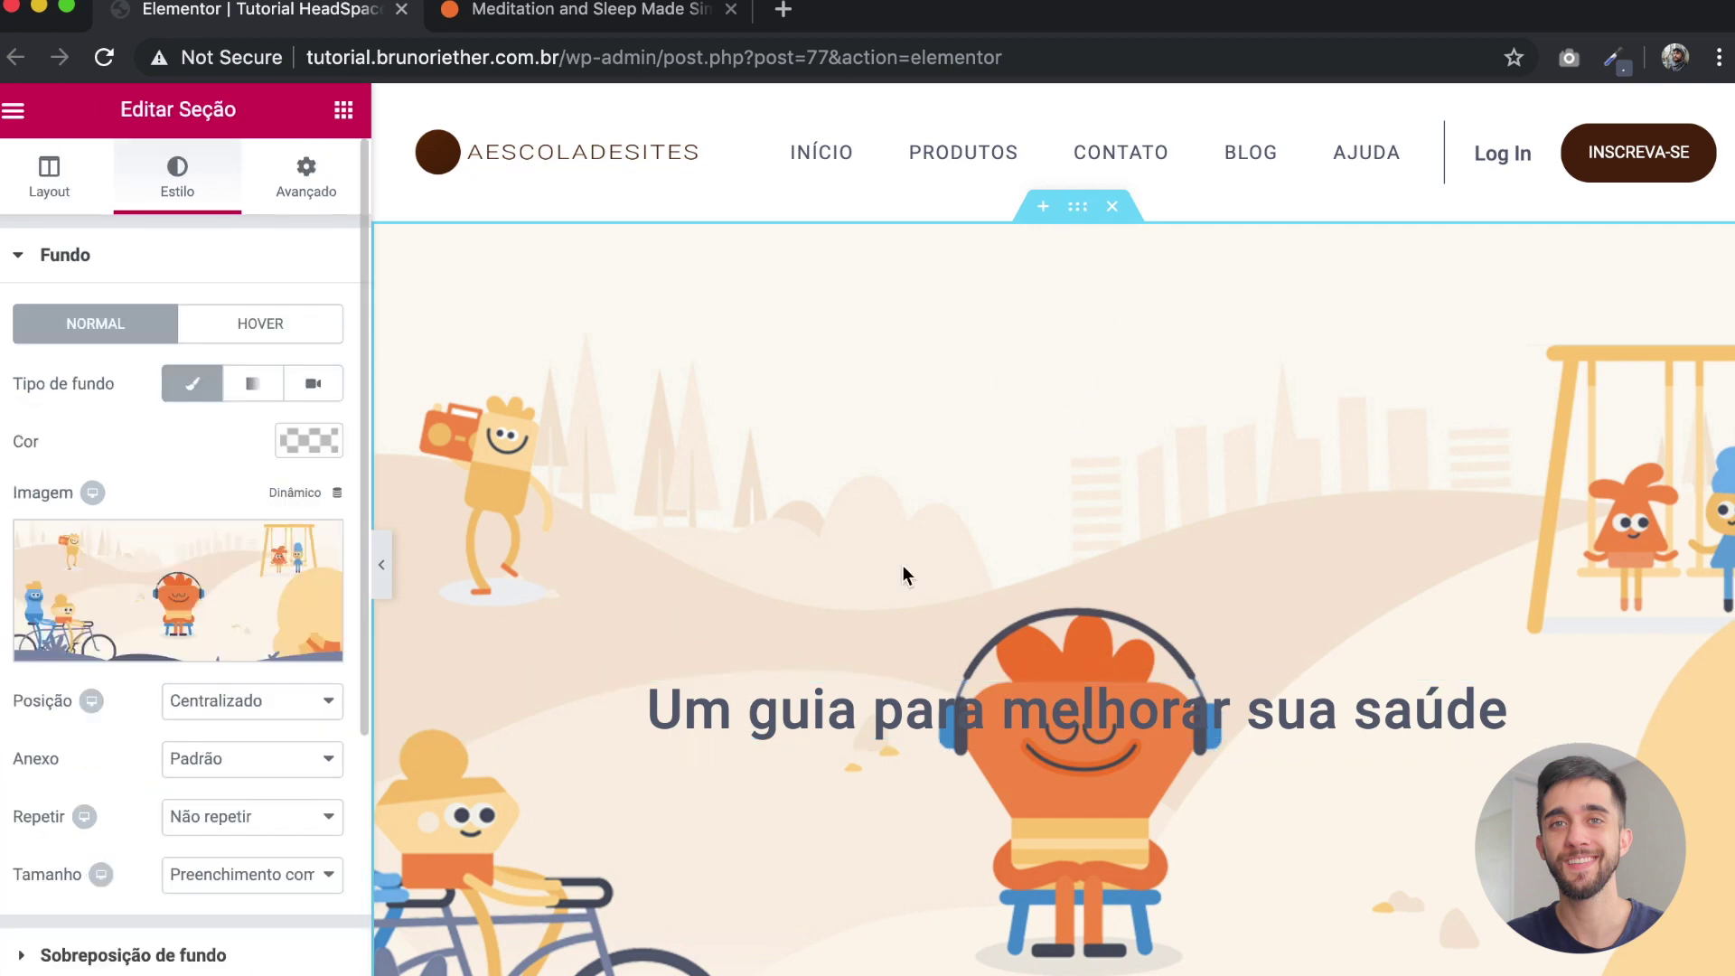
click(38, 185)
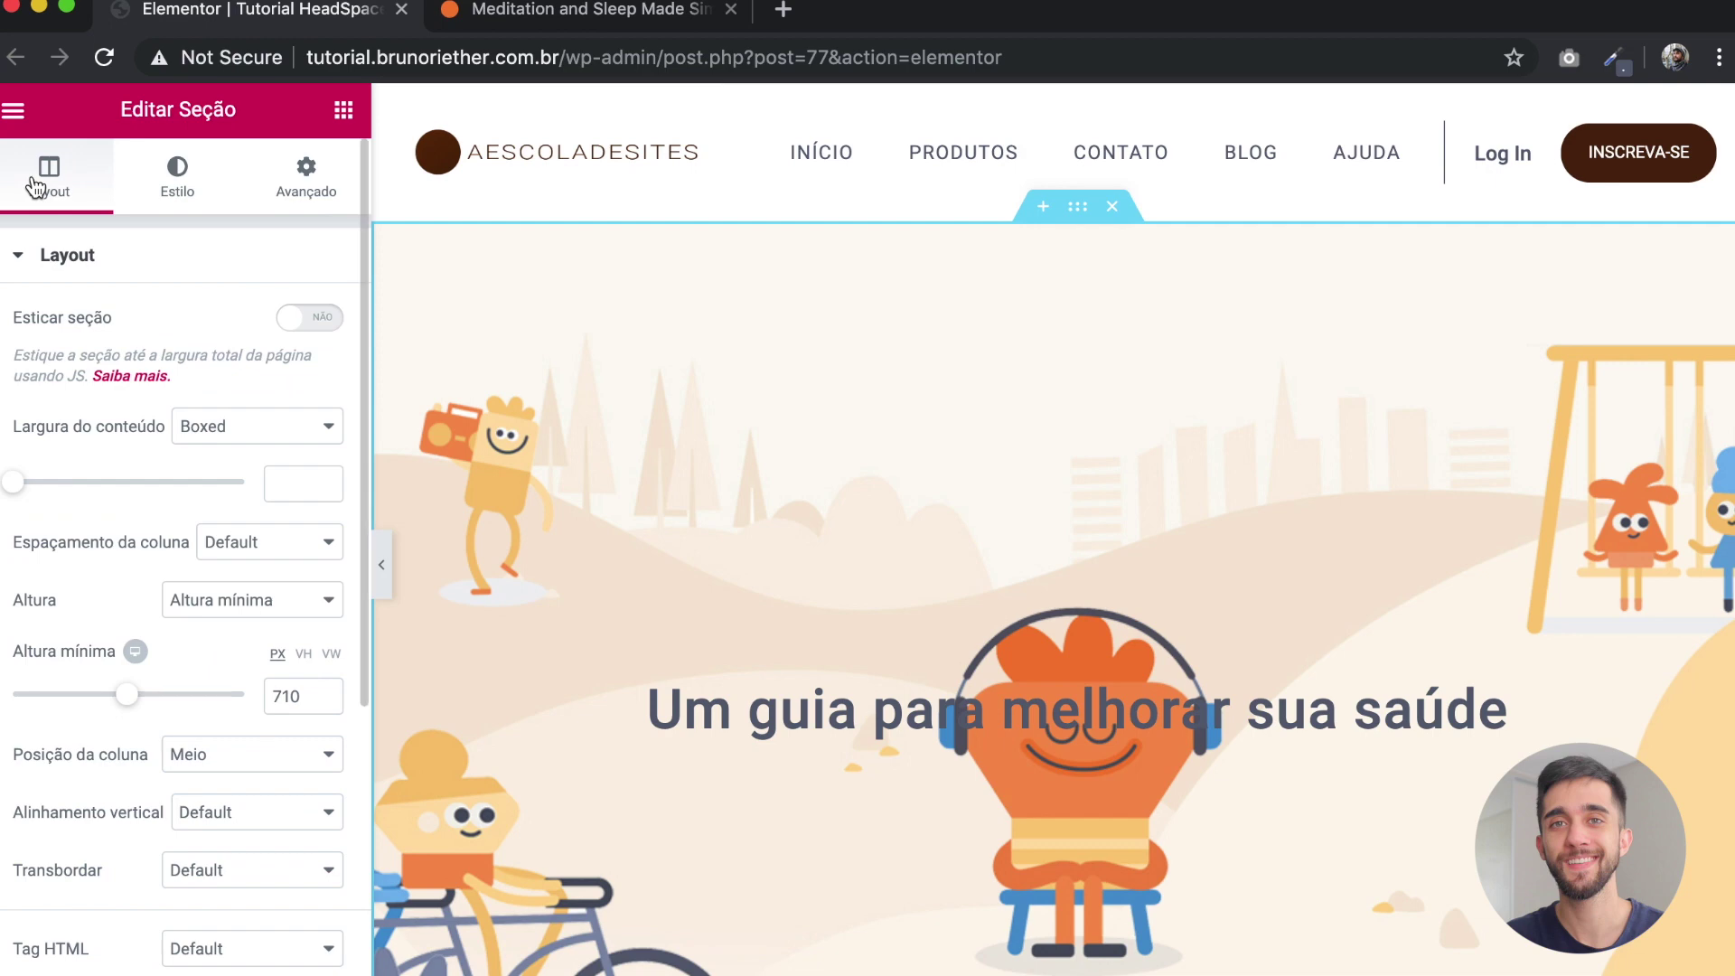
click(231, 757)
click(242, 733)
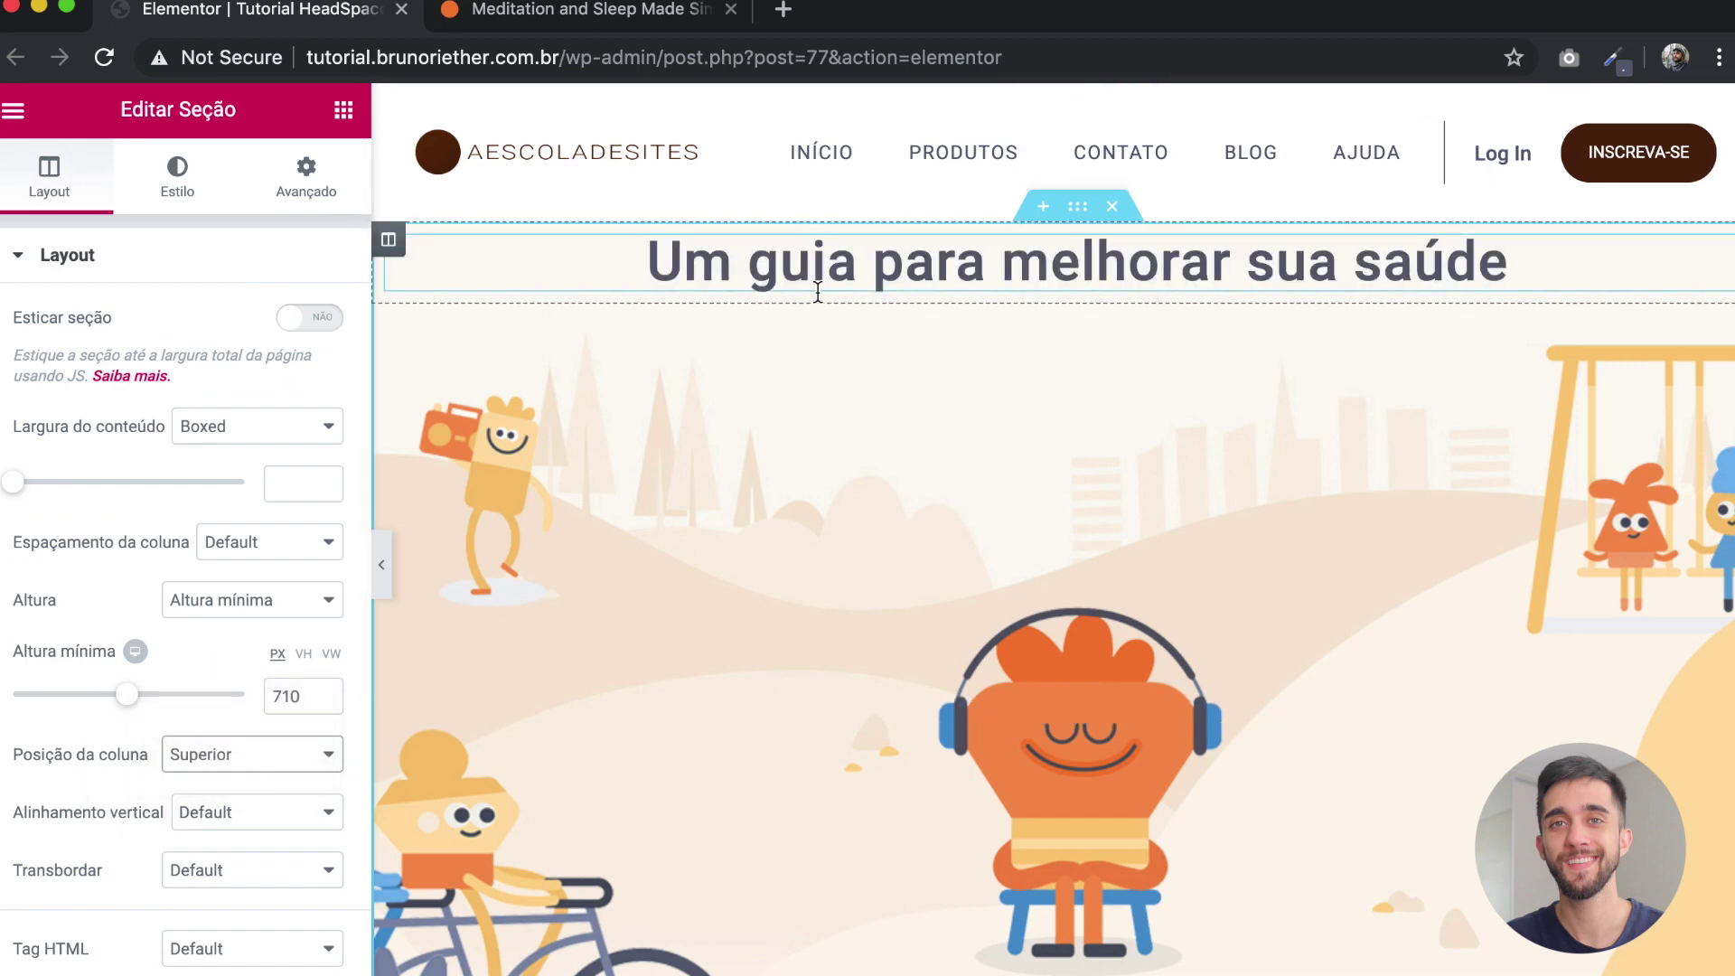
Step: Try a top padding of 70 px on the whole hero section and undo it
click(307, 179)
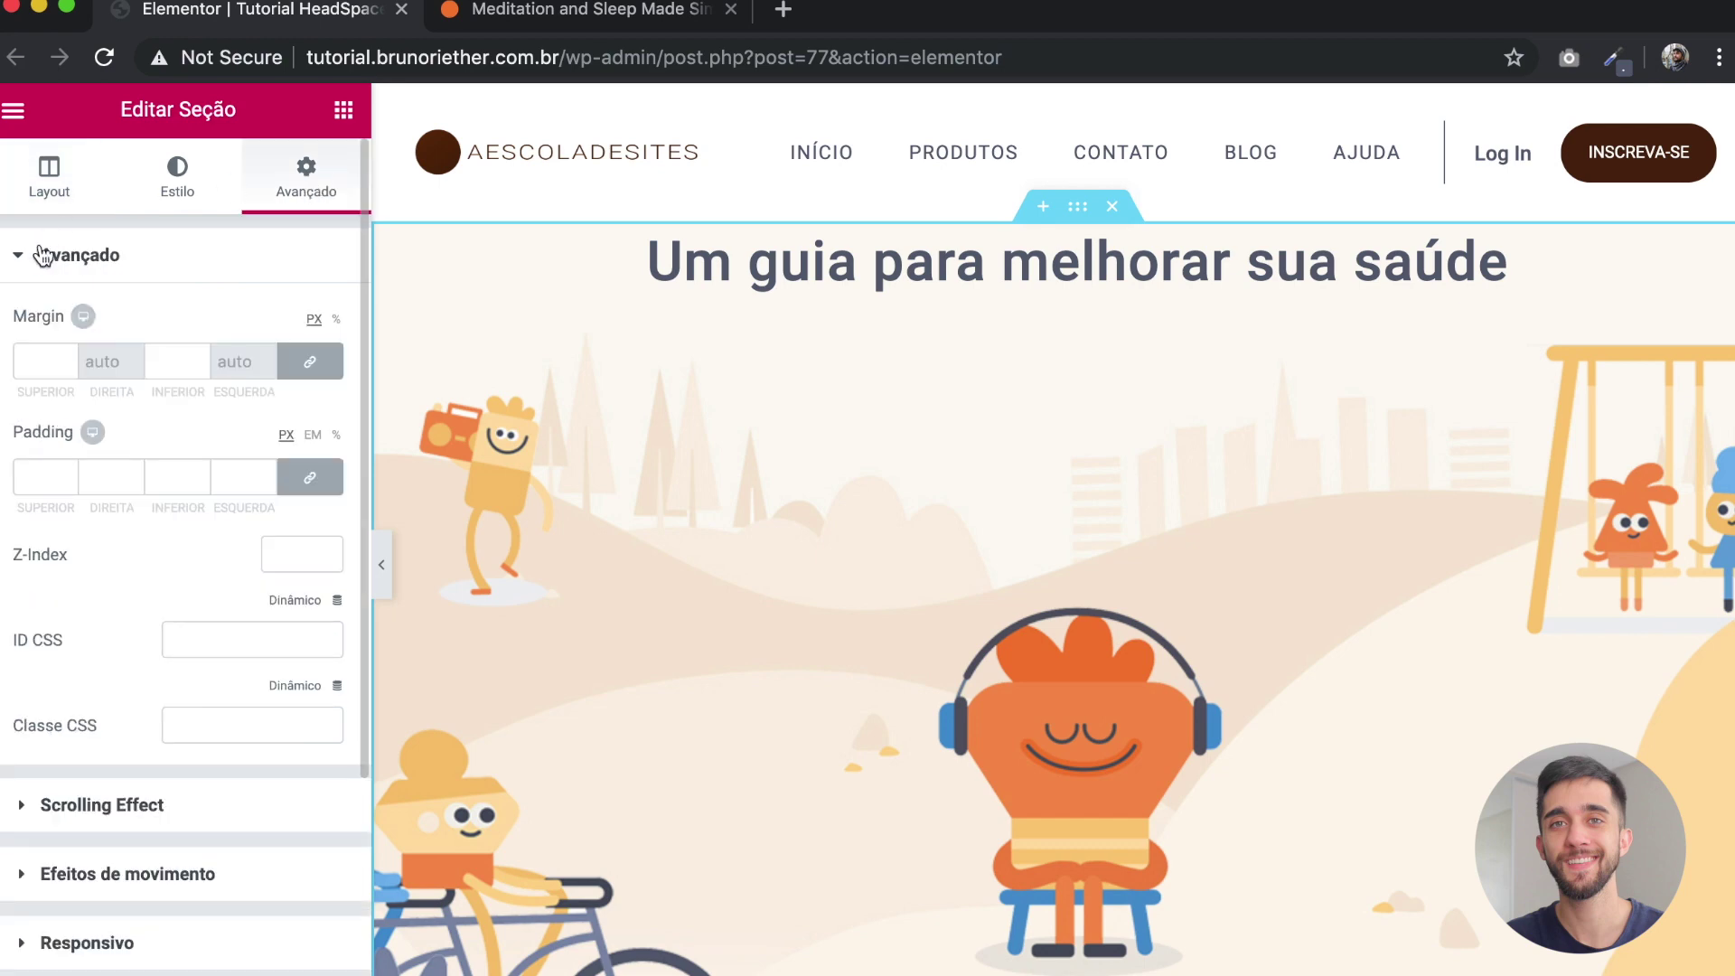
click(327, 486)
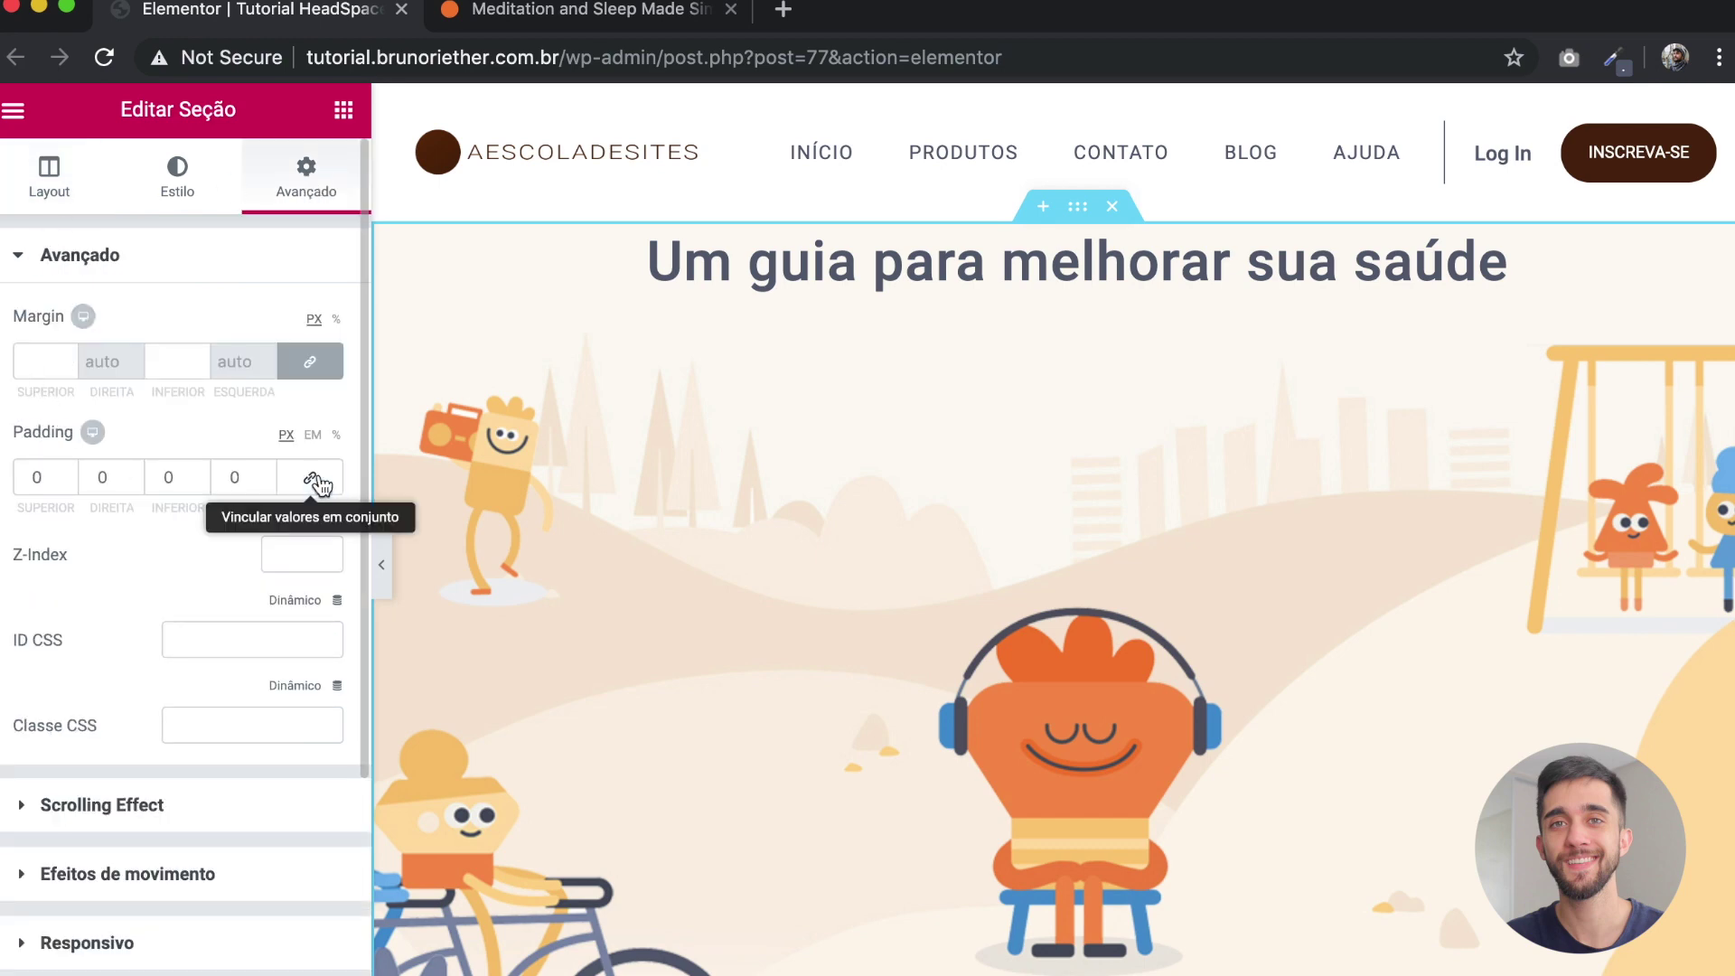
click(31, 477)
text(7)
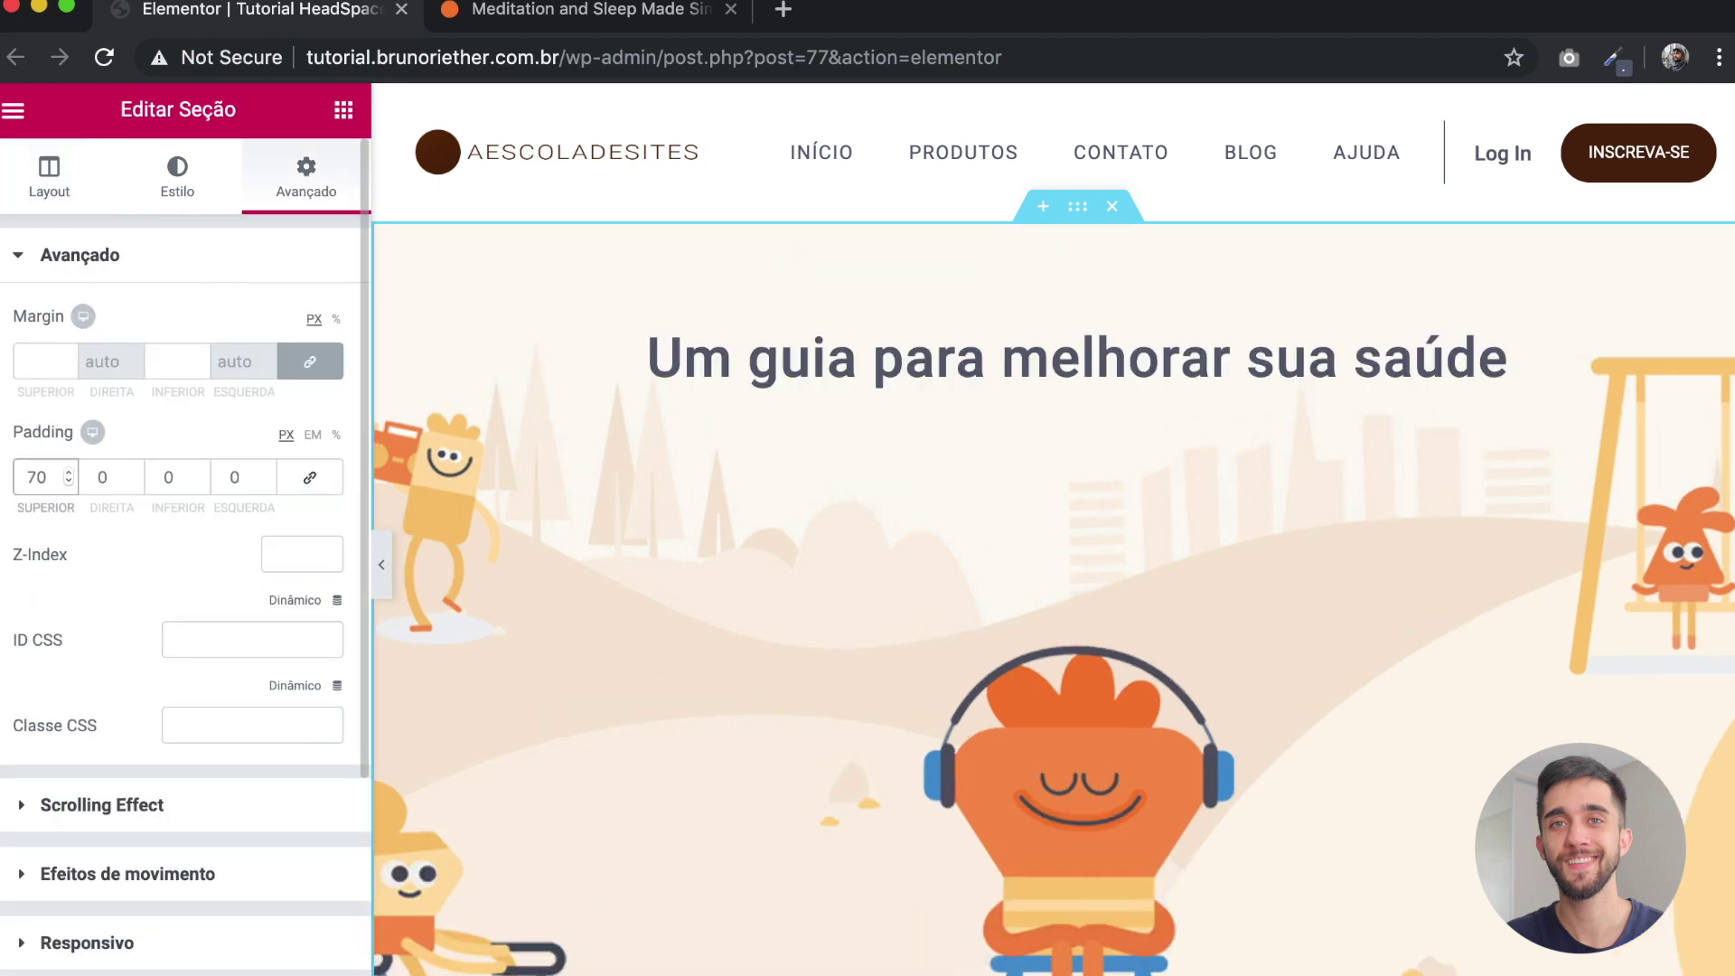
key(ctrl+z)
Step: Unlink the hero heading's padding values and set only its top padding to 70 px
click(421, 155)
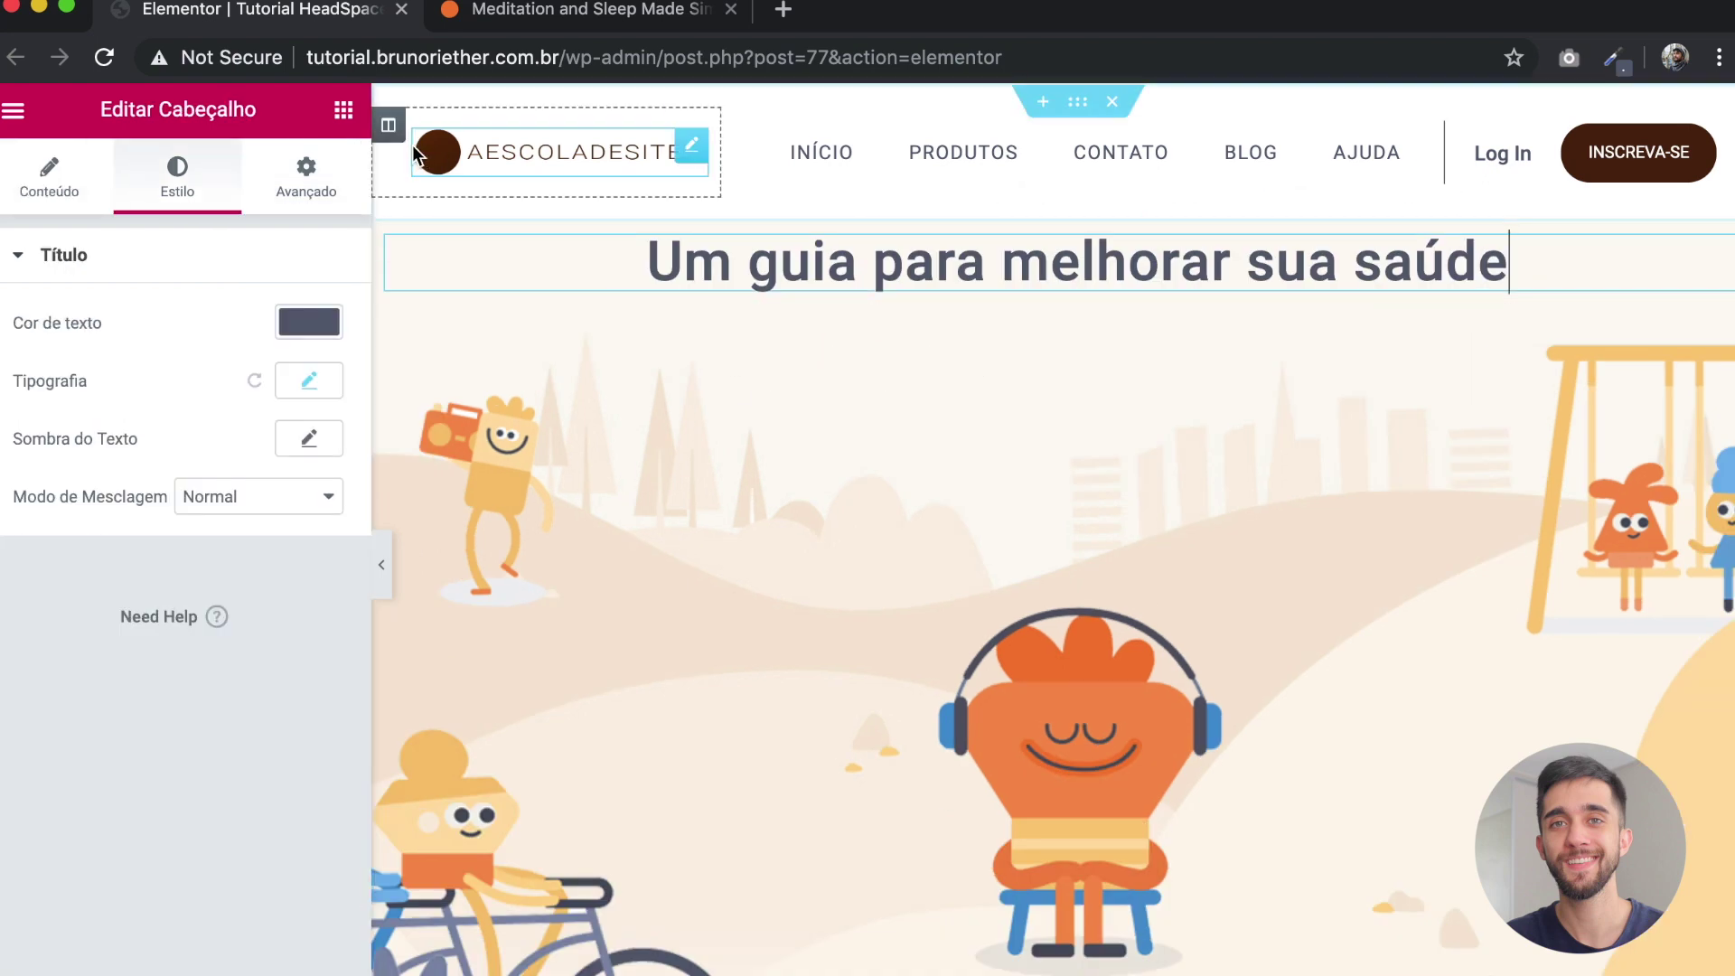
click(306, 176)
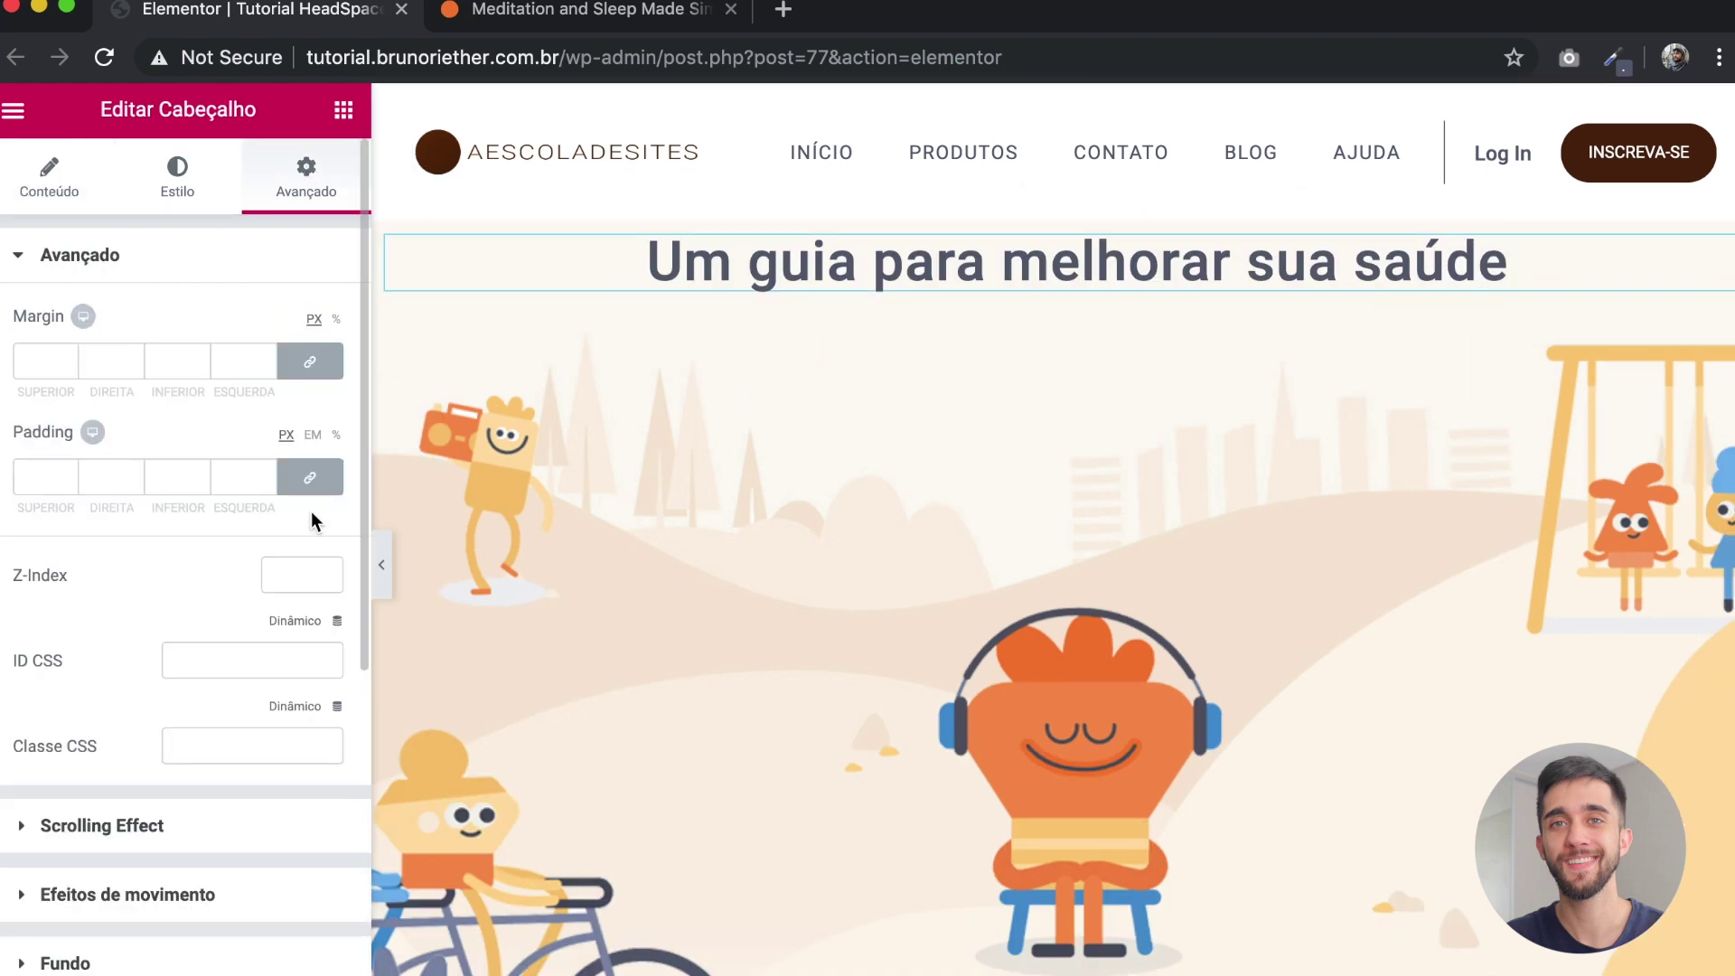
click(310, 477)
click(33, 479)
text(70)
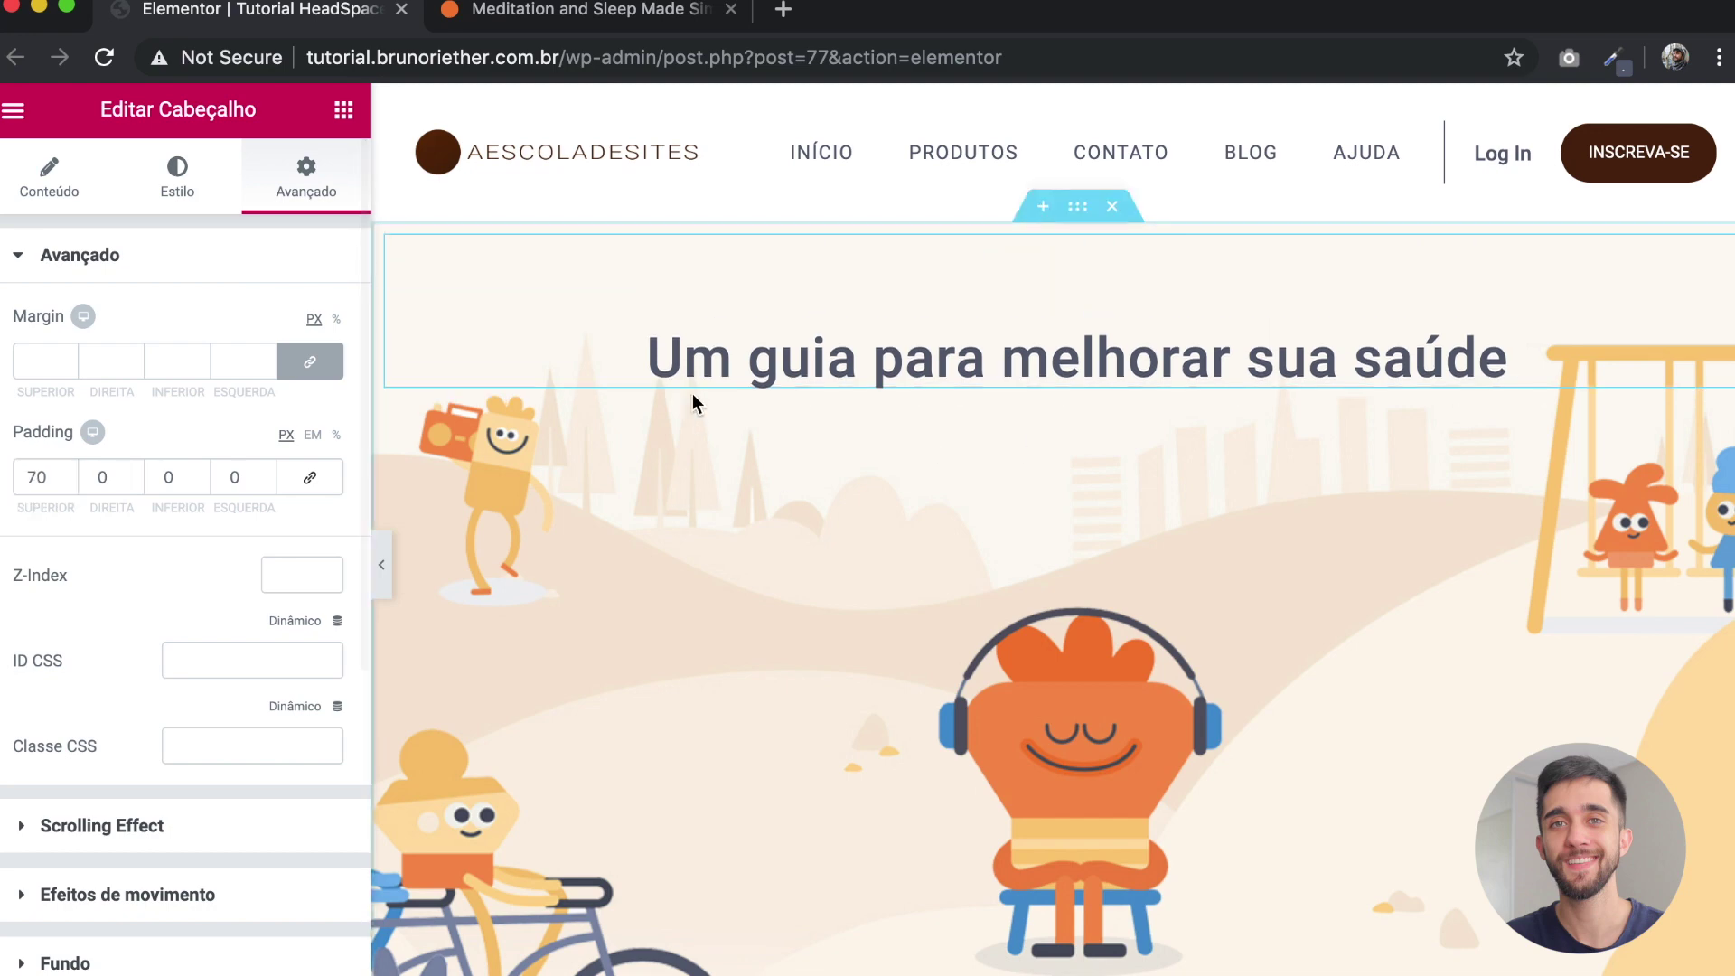
Step: Add a text widget under the hero heading reading "Viva melhor, mais descansado, mais disposto com a Escola de Sites"
click(359, 107)
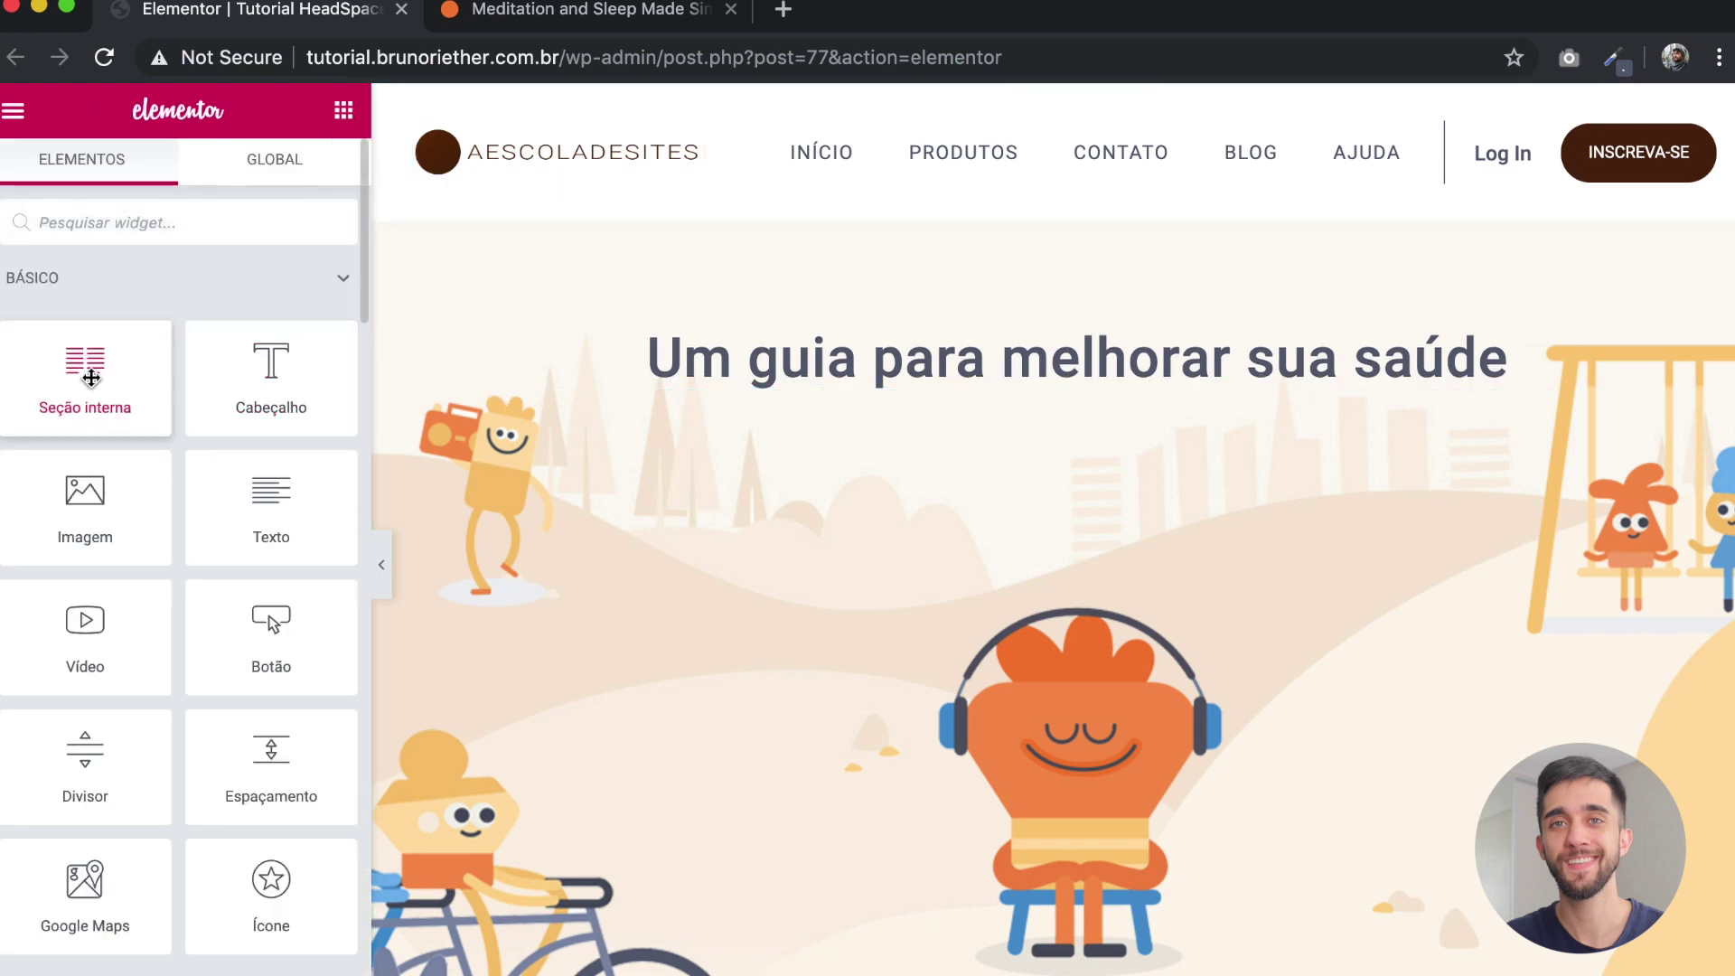
drag(217, 488, 777, 425)
key(super+a)
text(Viva melhor, mais descansado, mais disposto com a Escola de Sites)
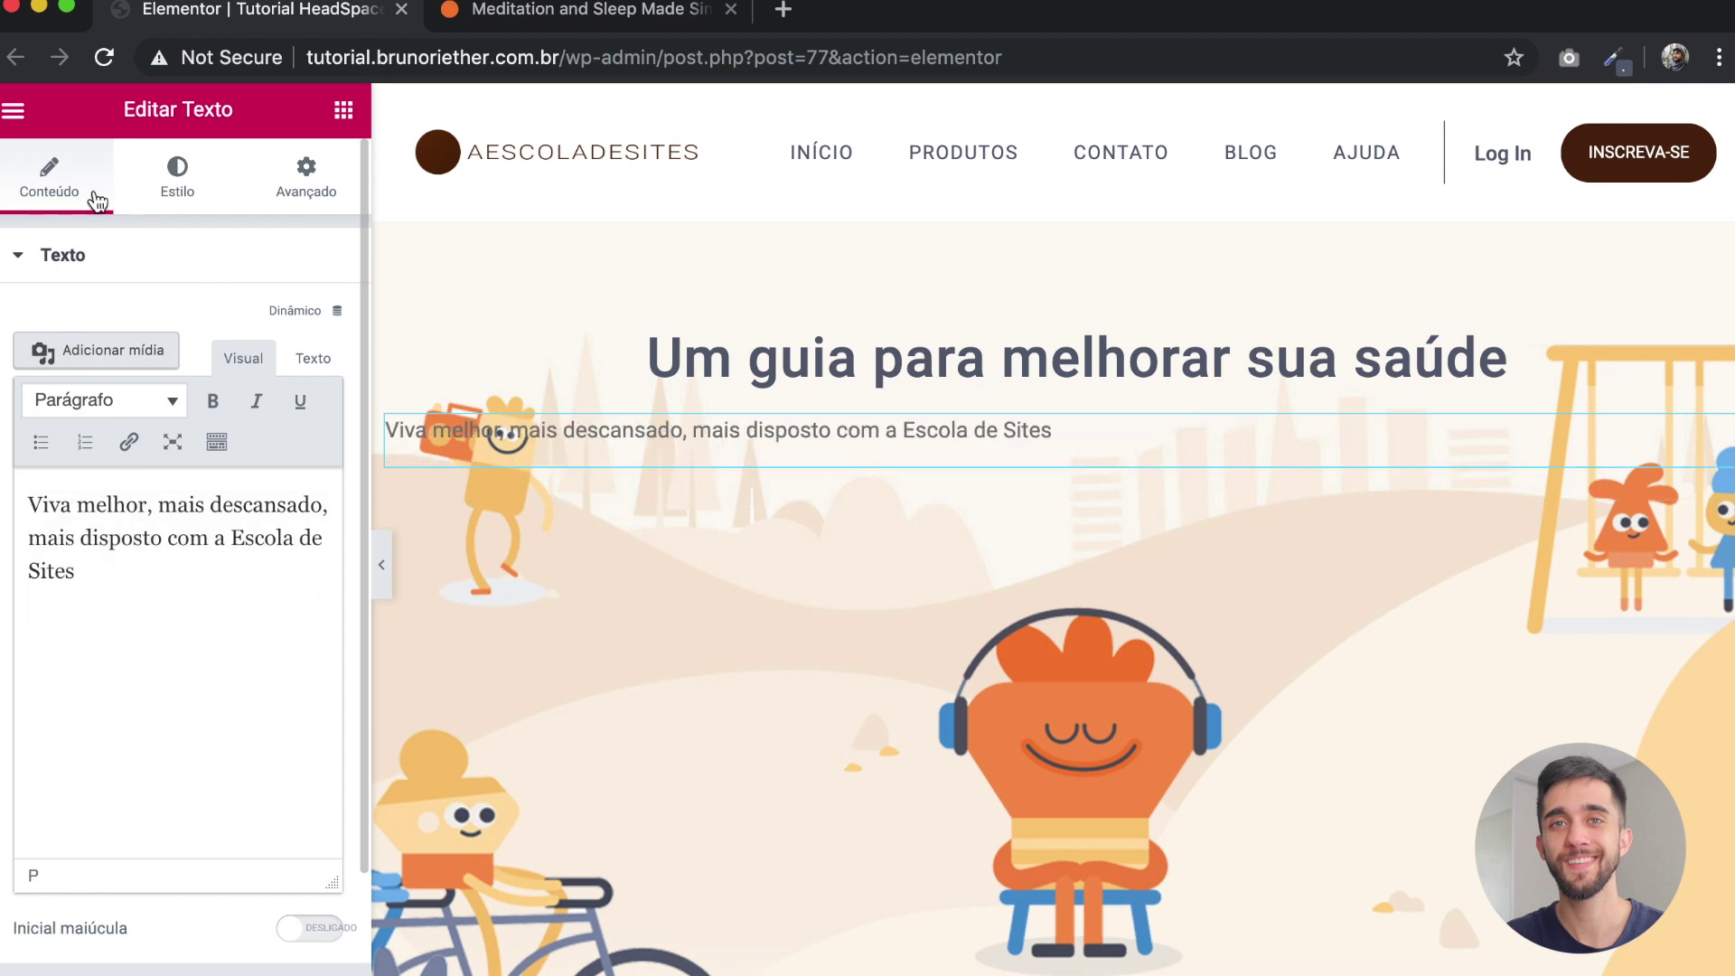
Step: Centre the hero's supporting text and colour it with the dark slate #5a6174 swatch from the saved palette
click(178, 179)
click(190, 323)
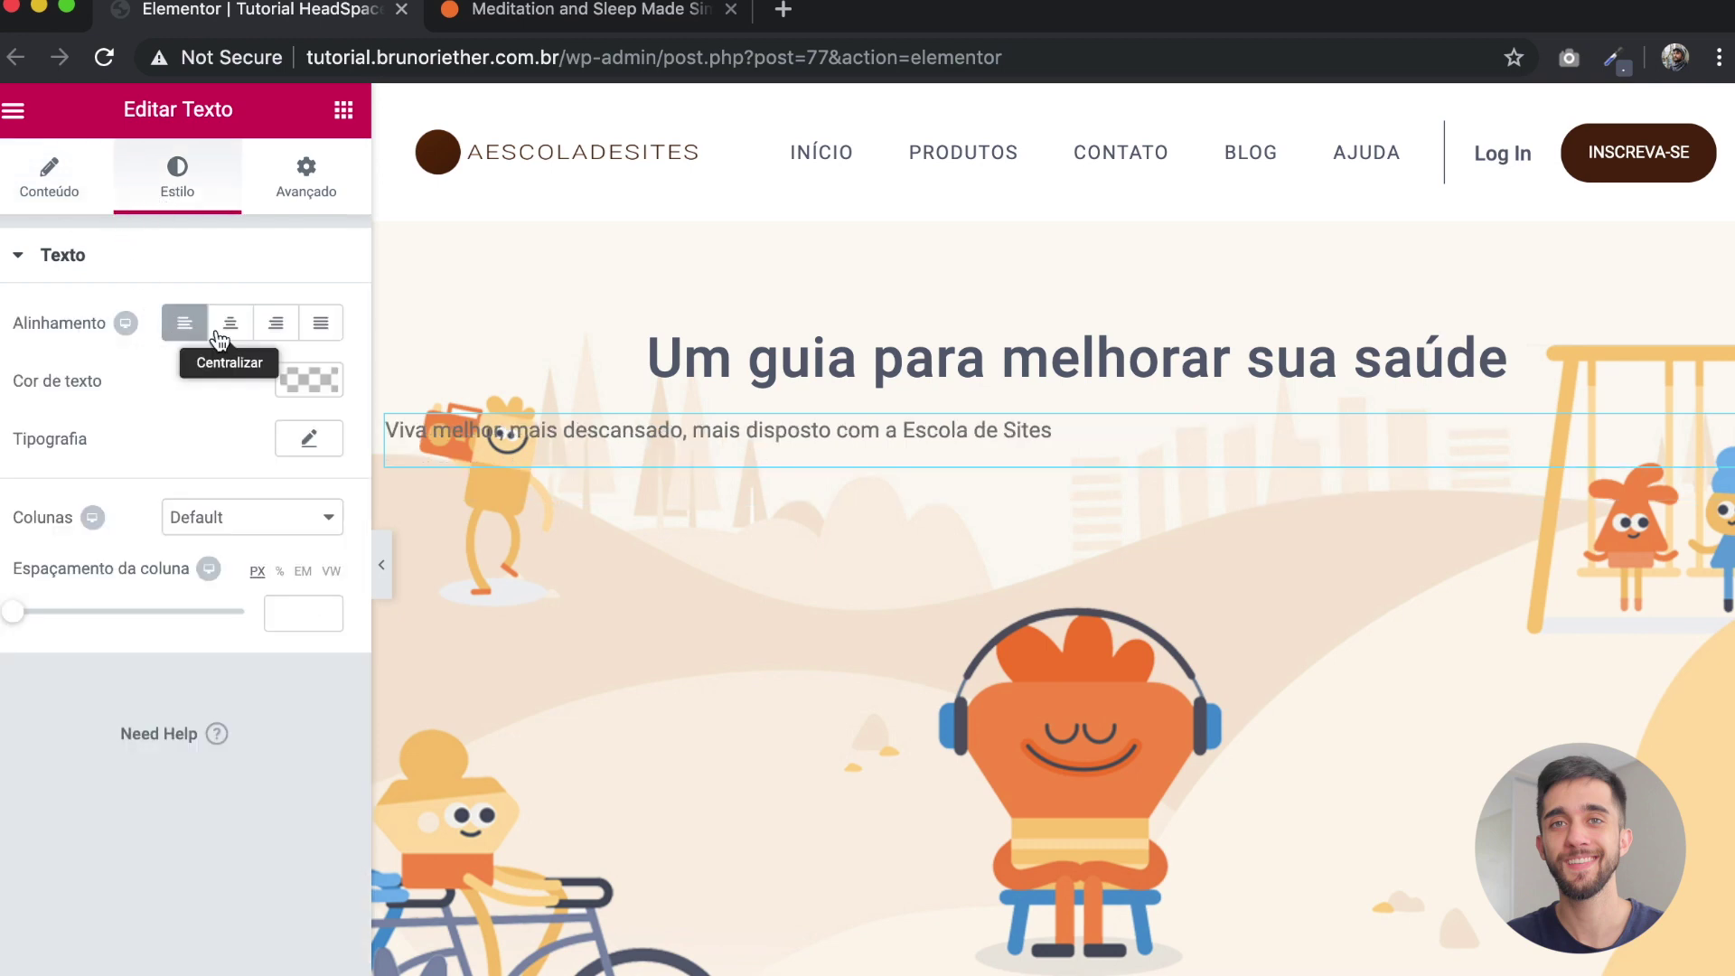
click(232, 327)
click(327, 381)
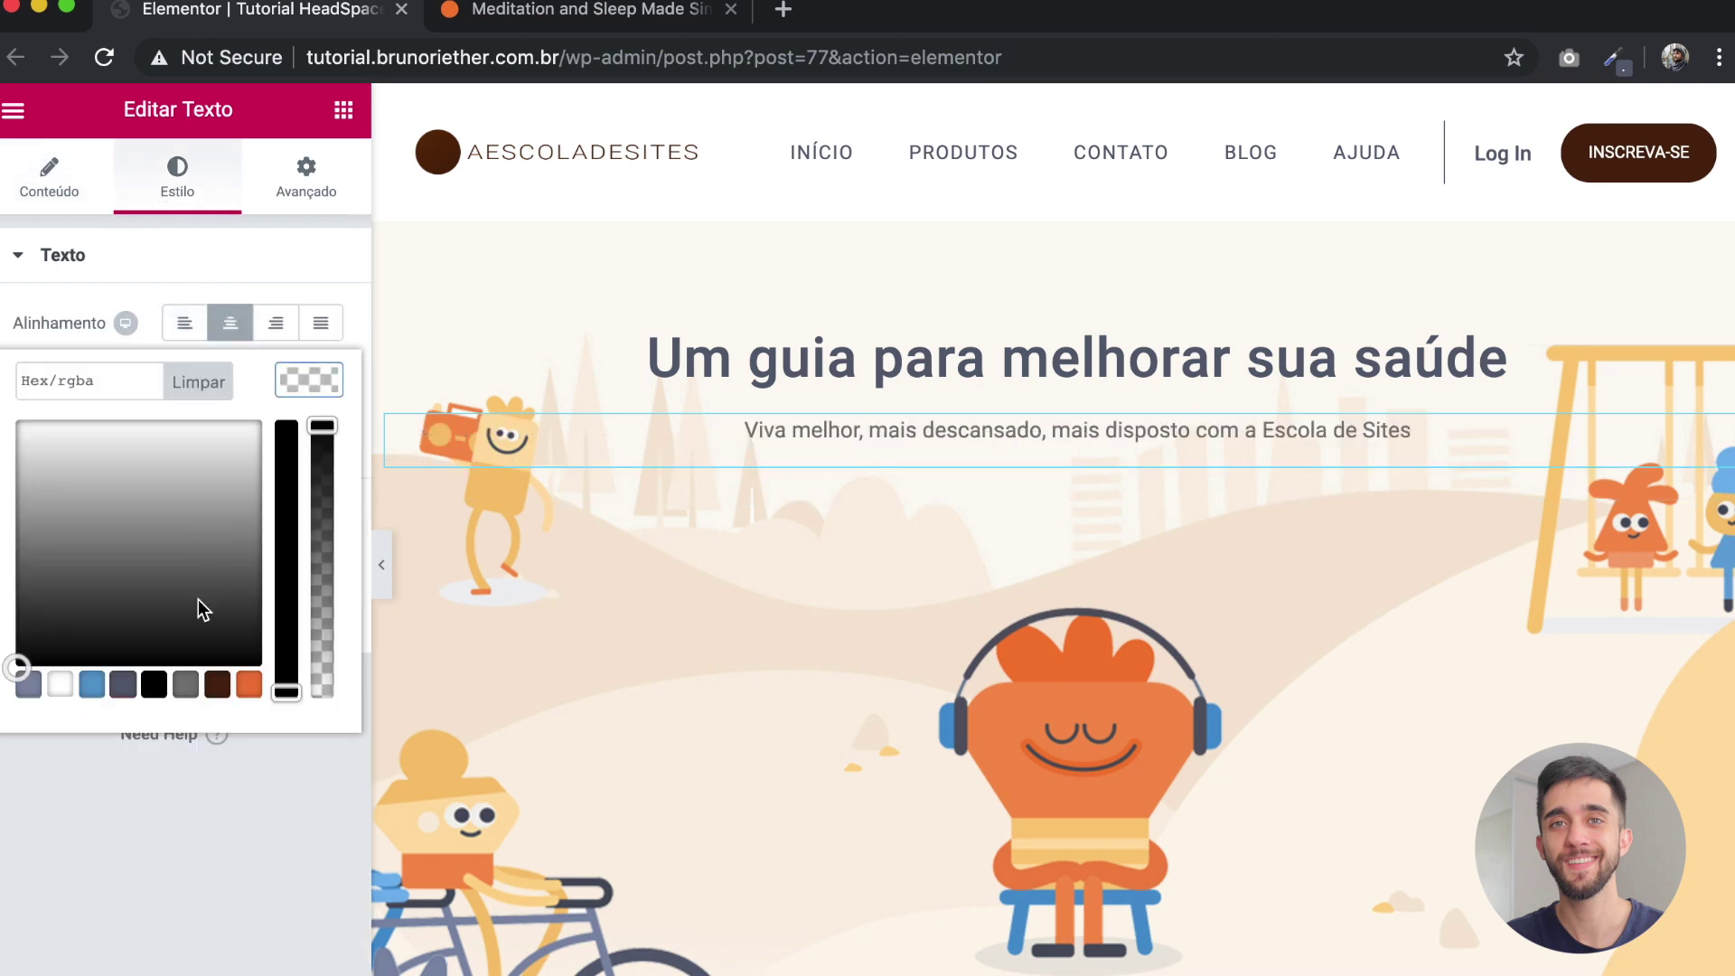
click(123, 685)
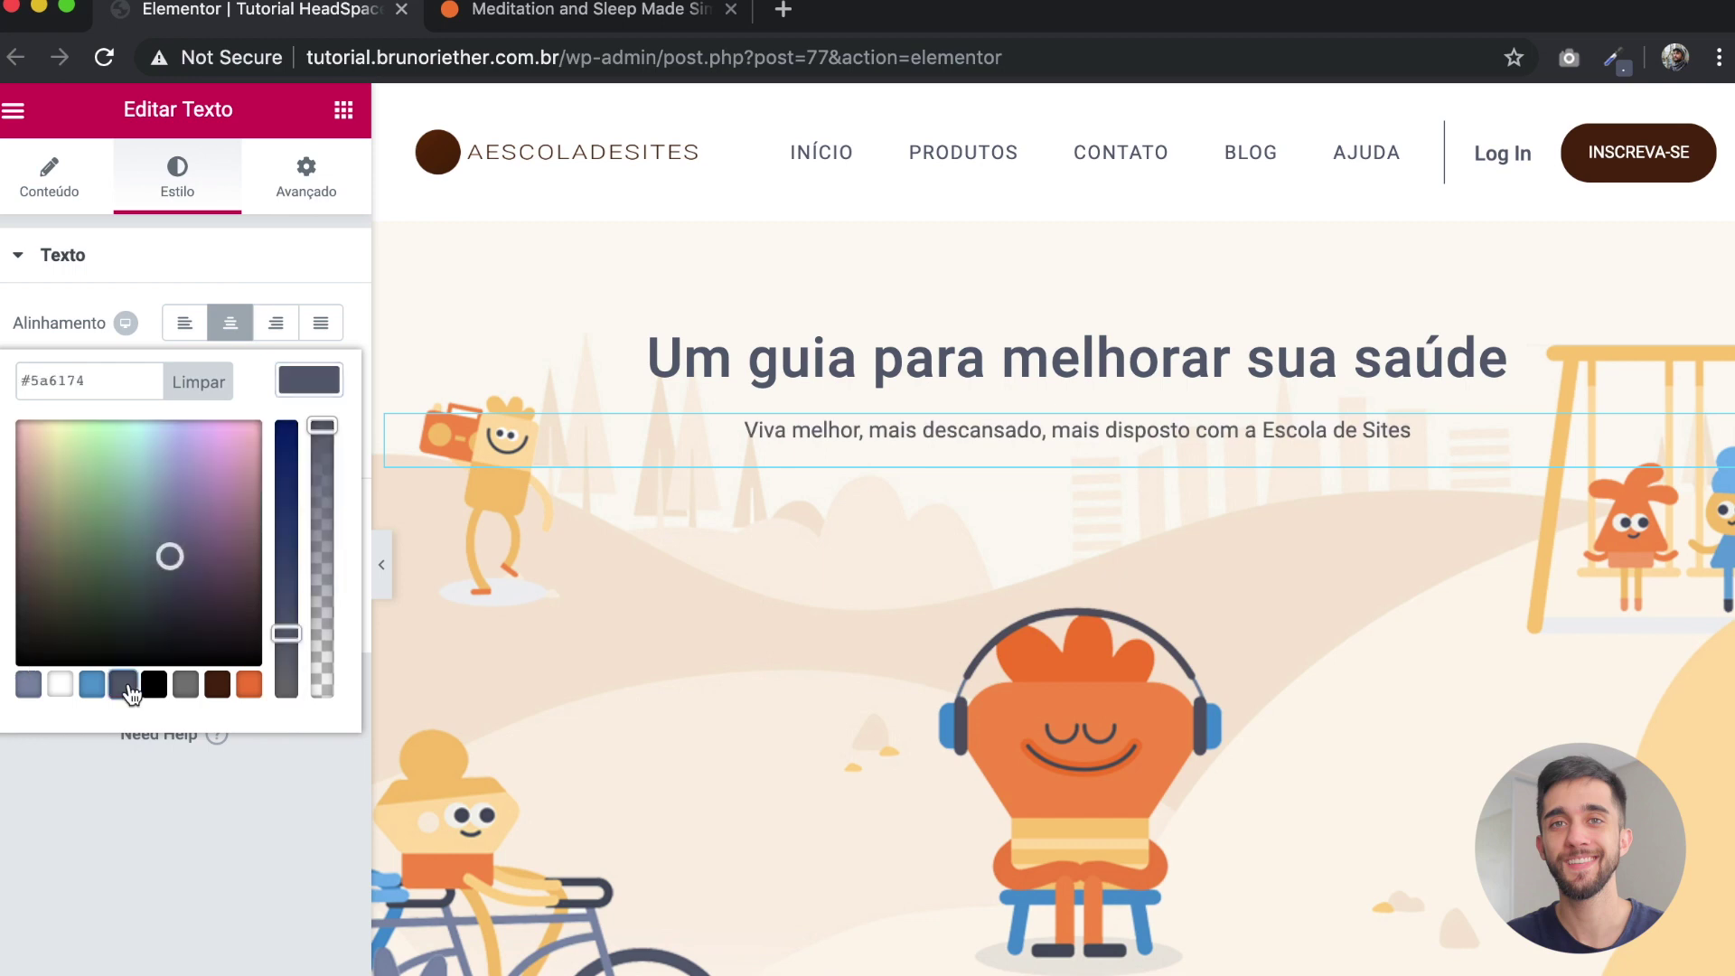
click(170, 789)
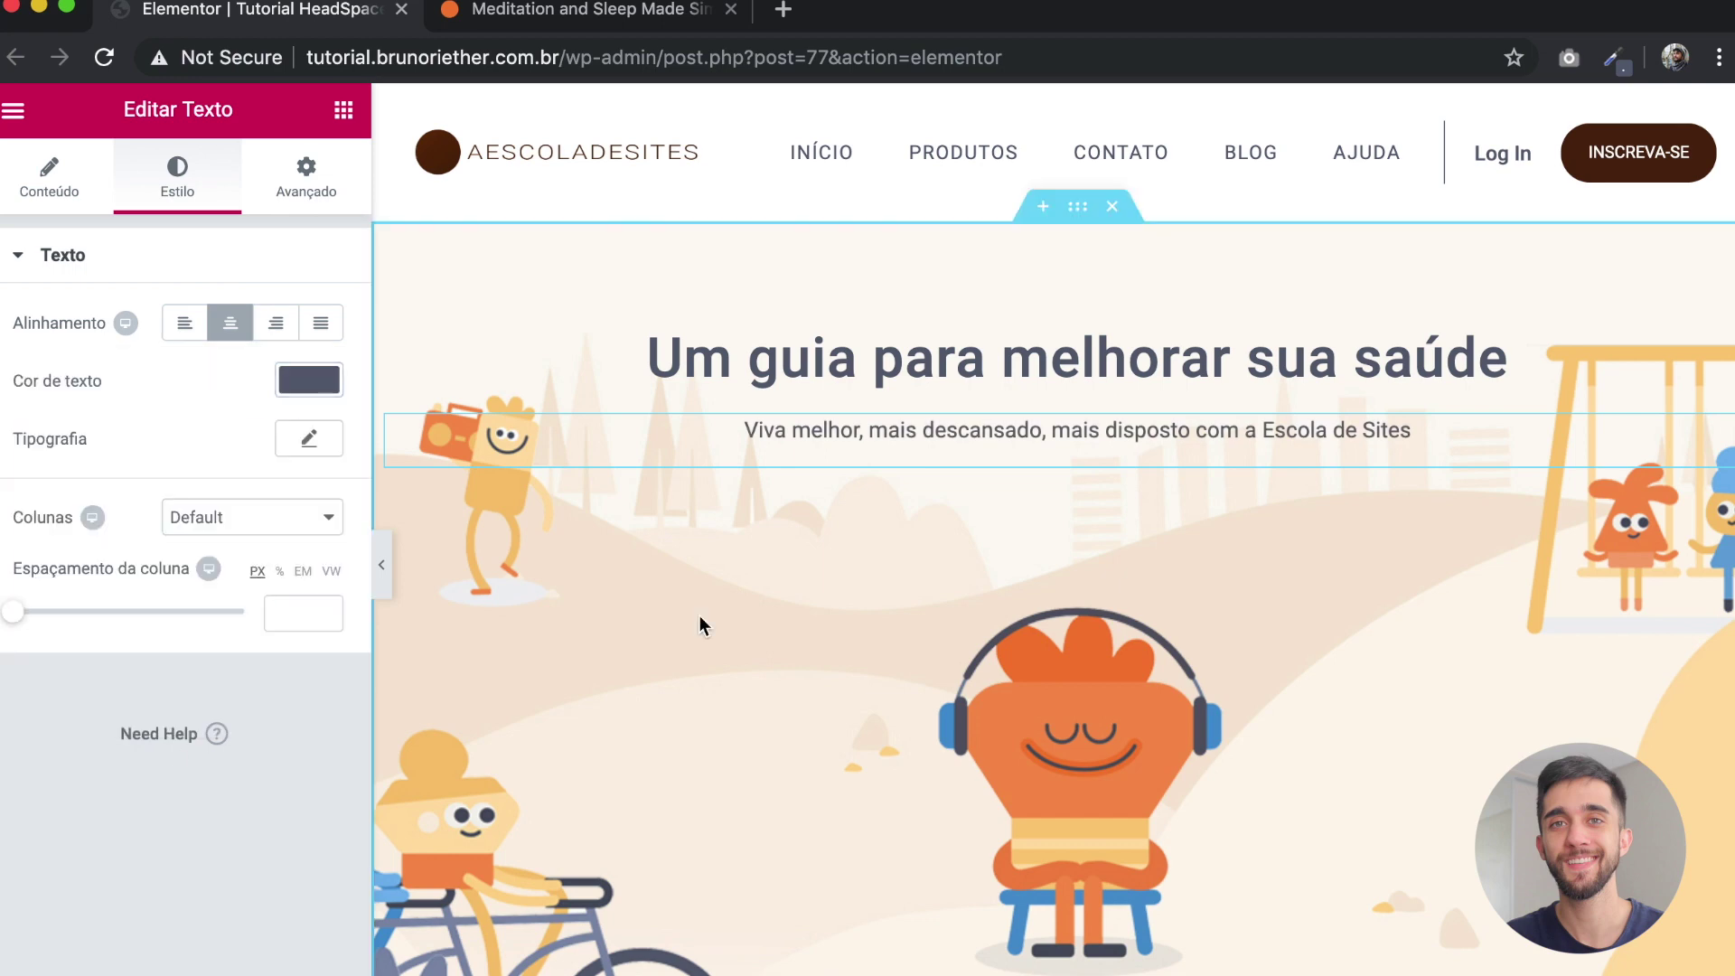
Step: Set the supporting text's top margin to -7 px, with the other sides at 0
click(326, 173)
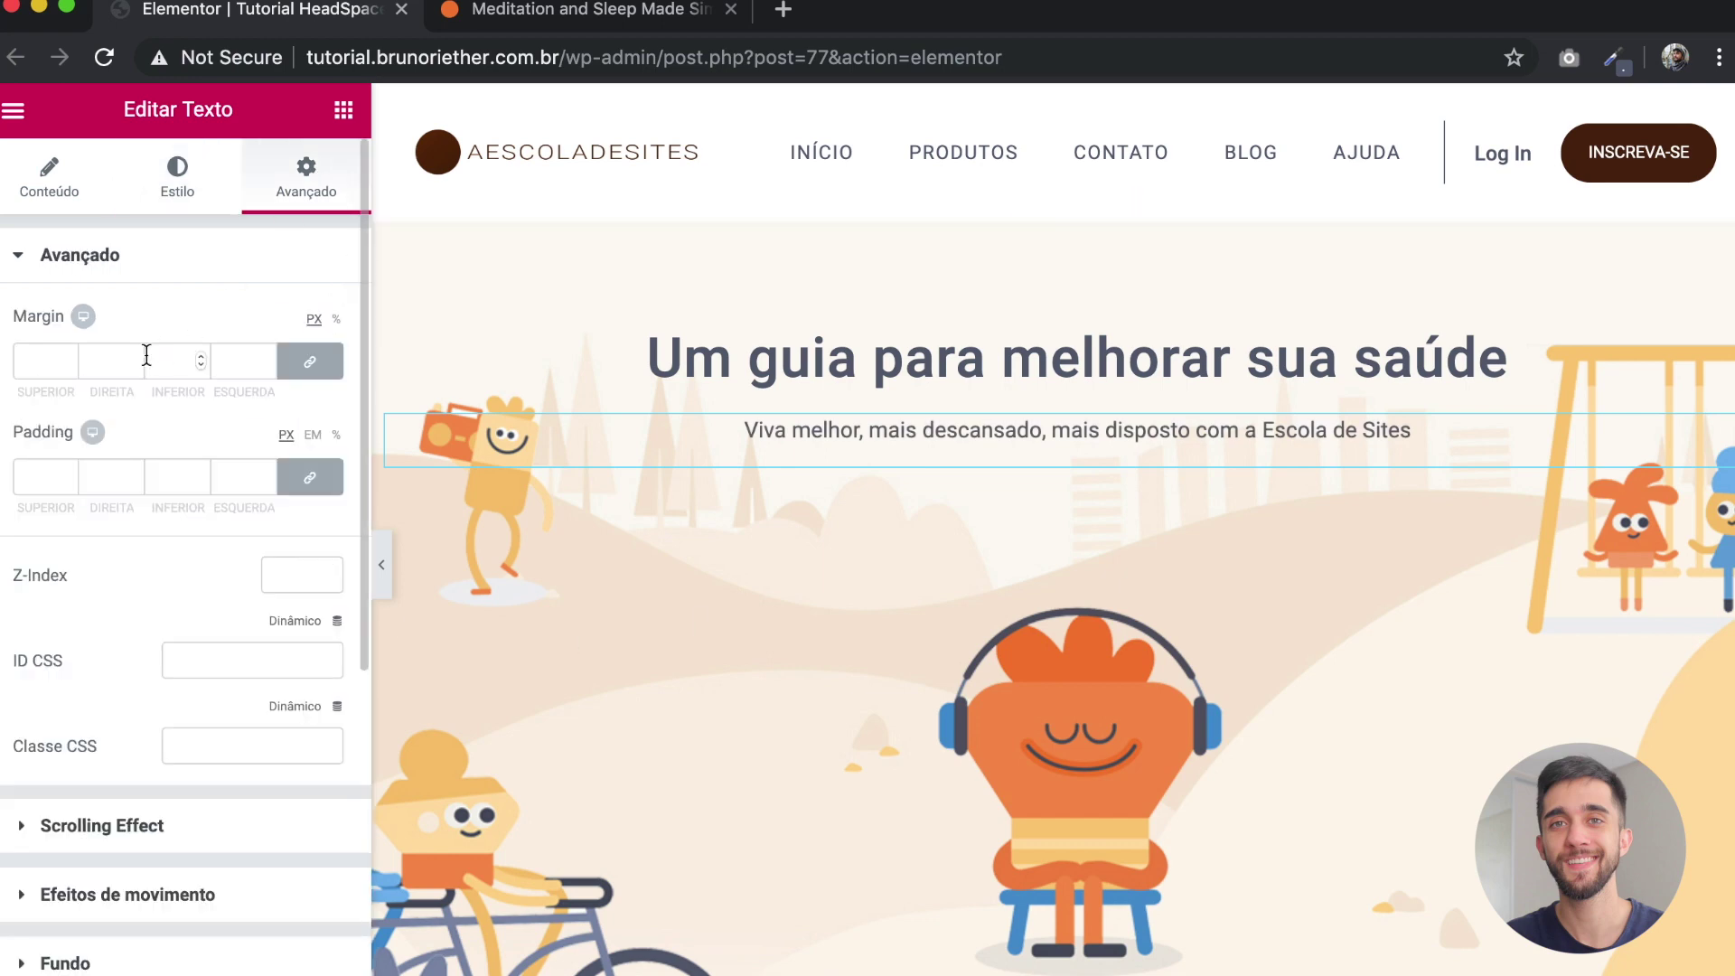
click(68, 365)
click(69, 365)
click(69, 365)
click(69, 365)
click(68, 365)
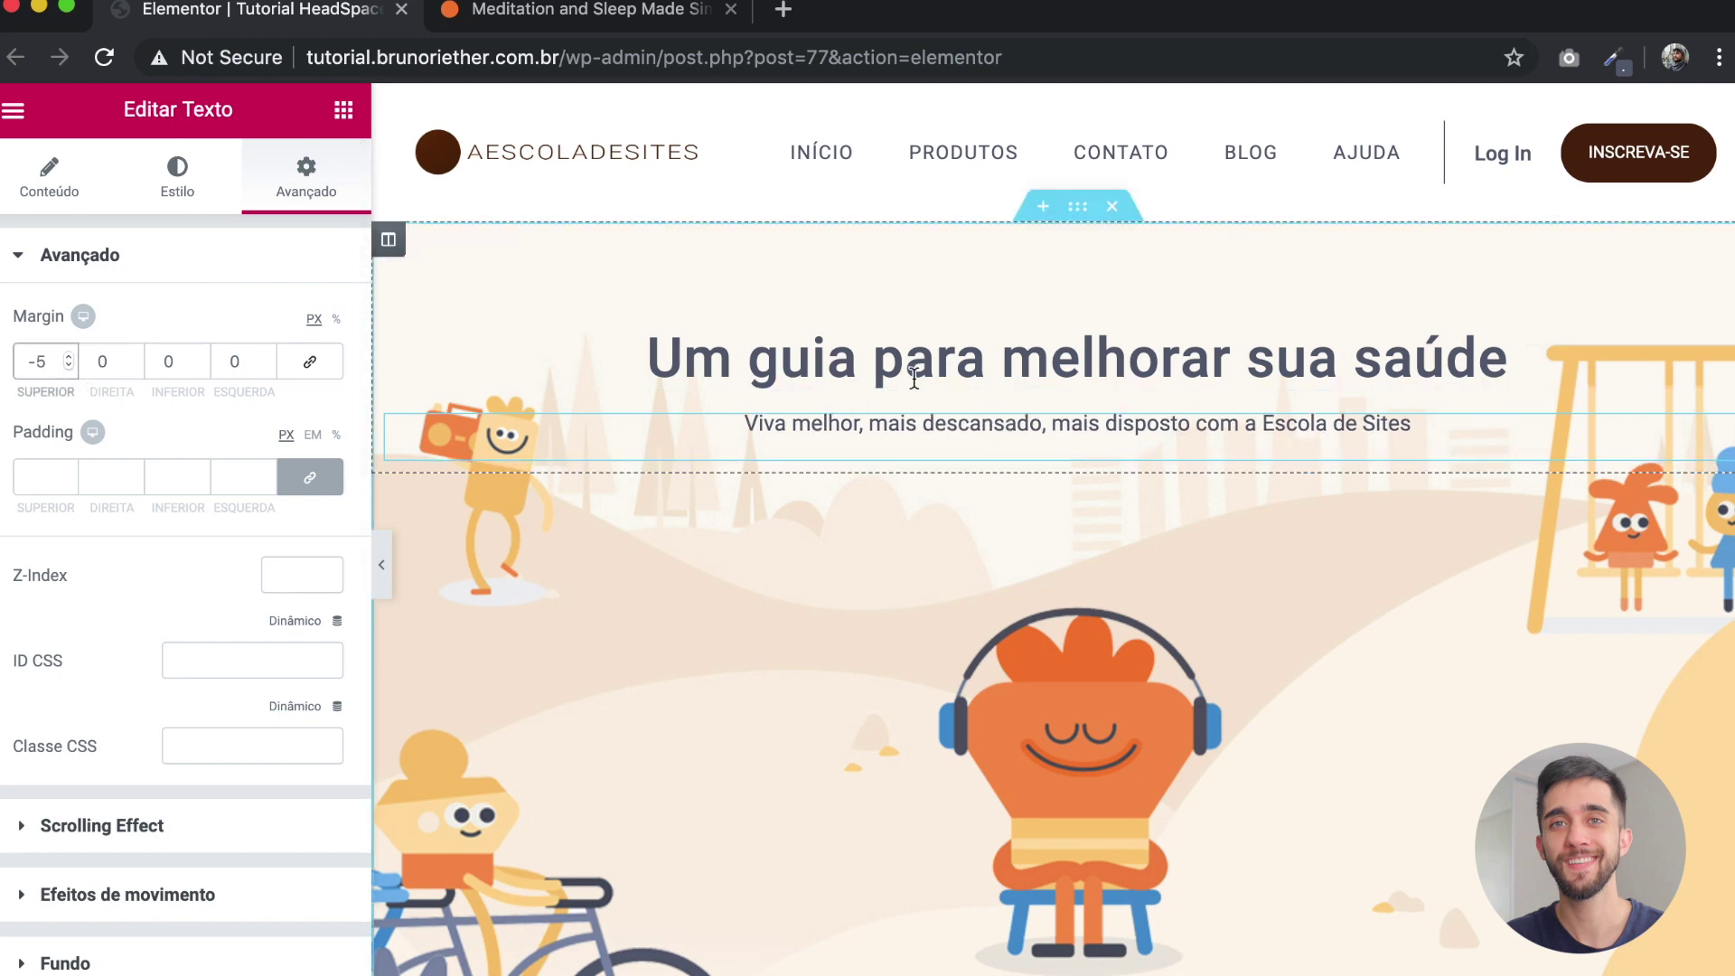
click(69, 365)
click(68, 365)
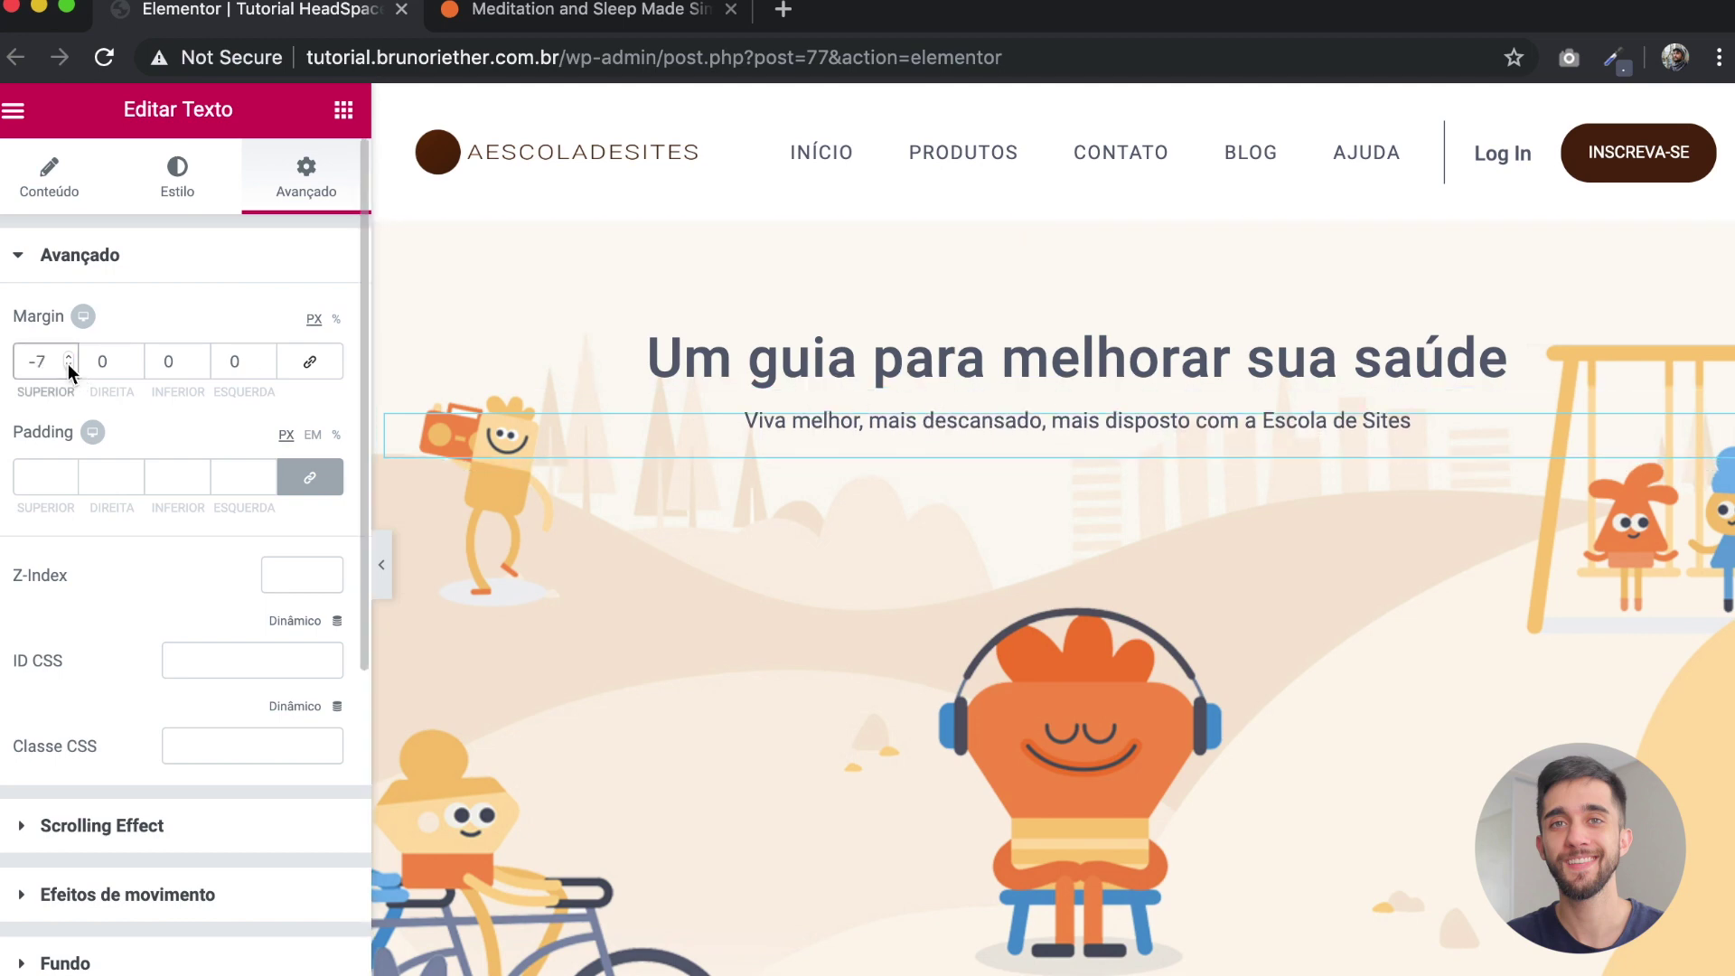
Step: After checking the Headspace reference page, add a centred button under the supporting text labelled "Se Inscreva de Graça"
click(639, 11)
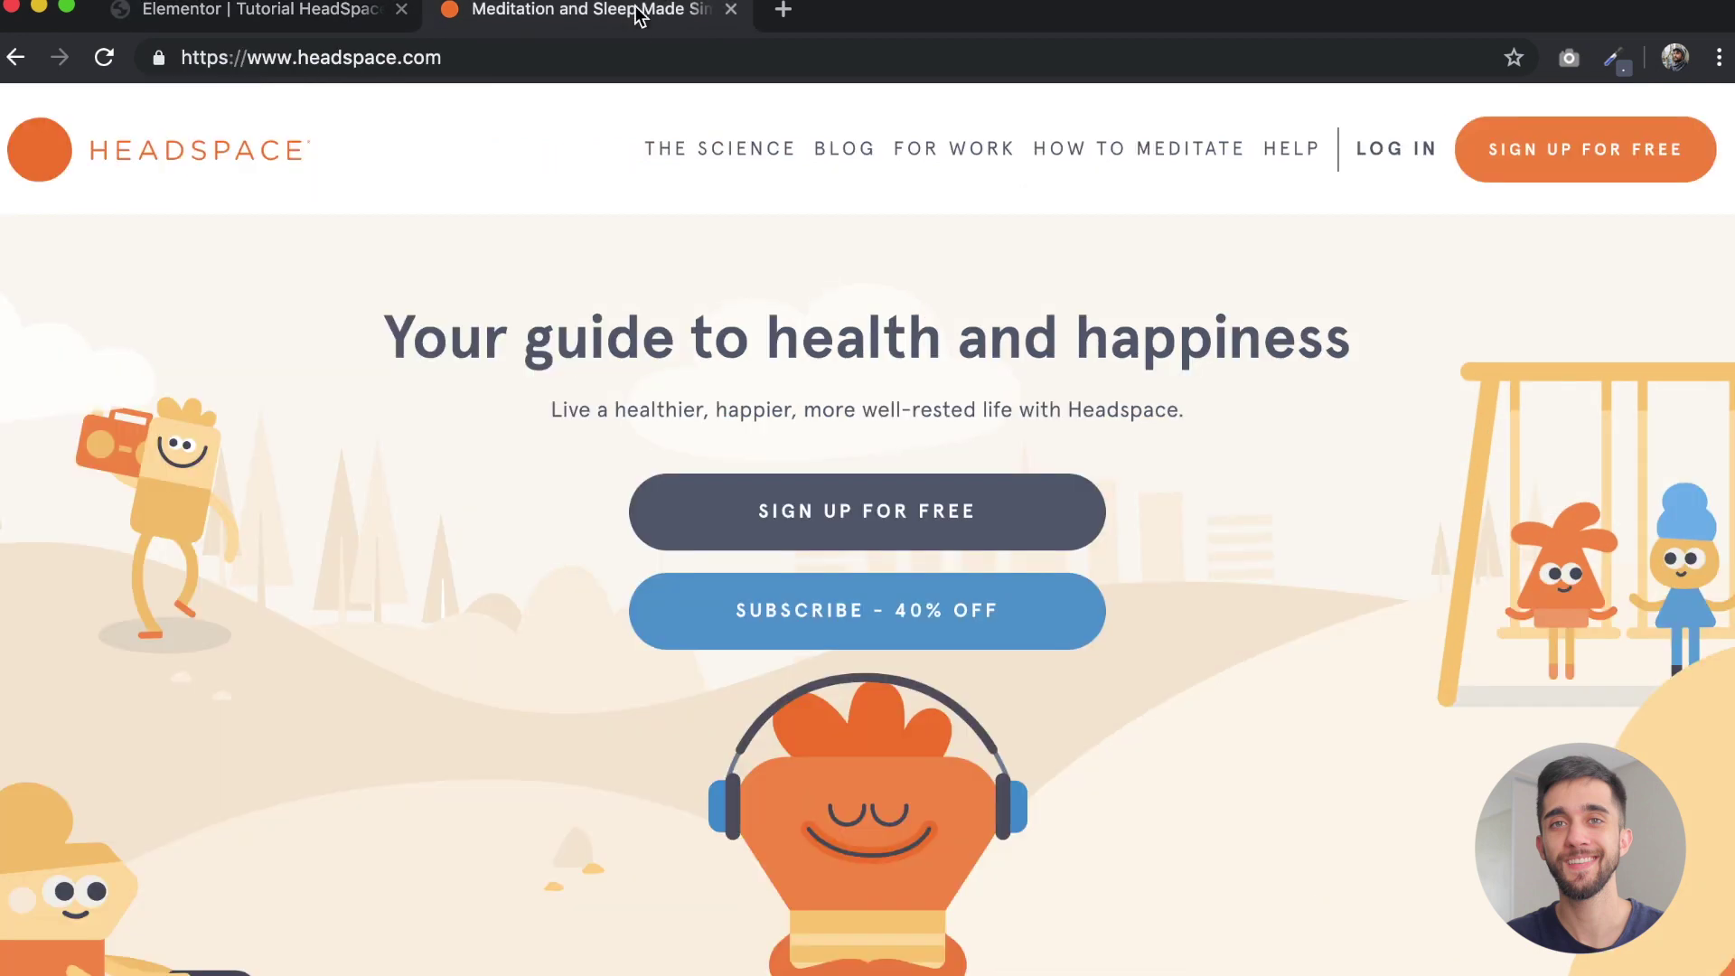
click(271, 11)
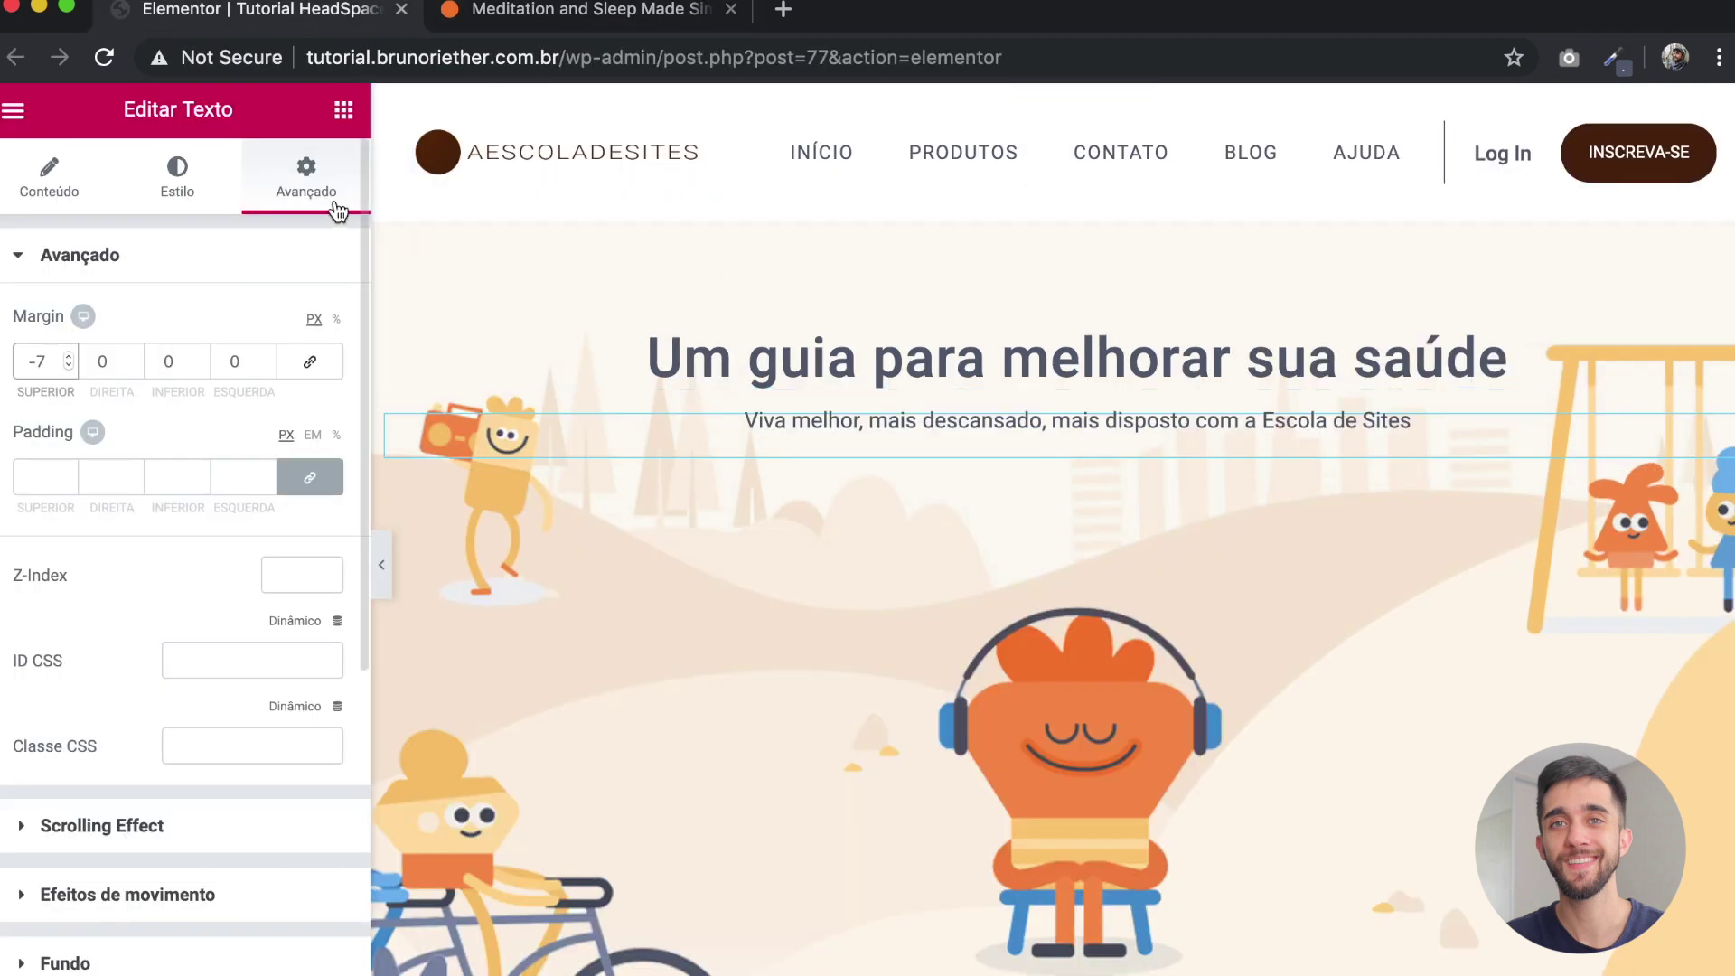
click(343, 113)
drag(263, 658, 967, 454)
click(235, 553)
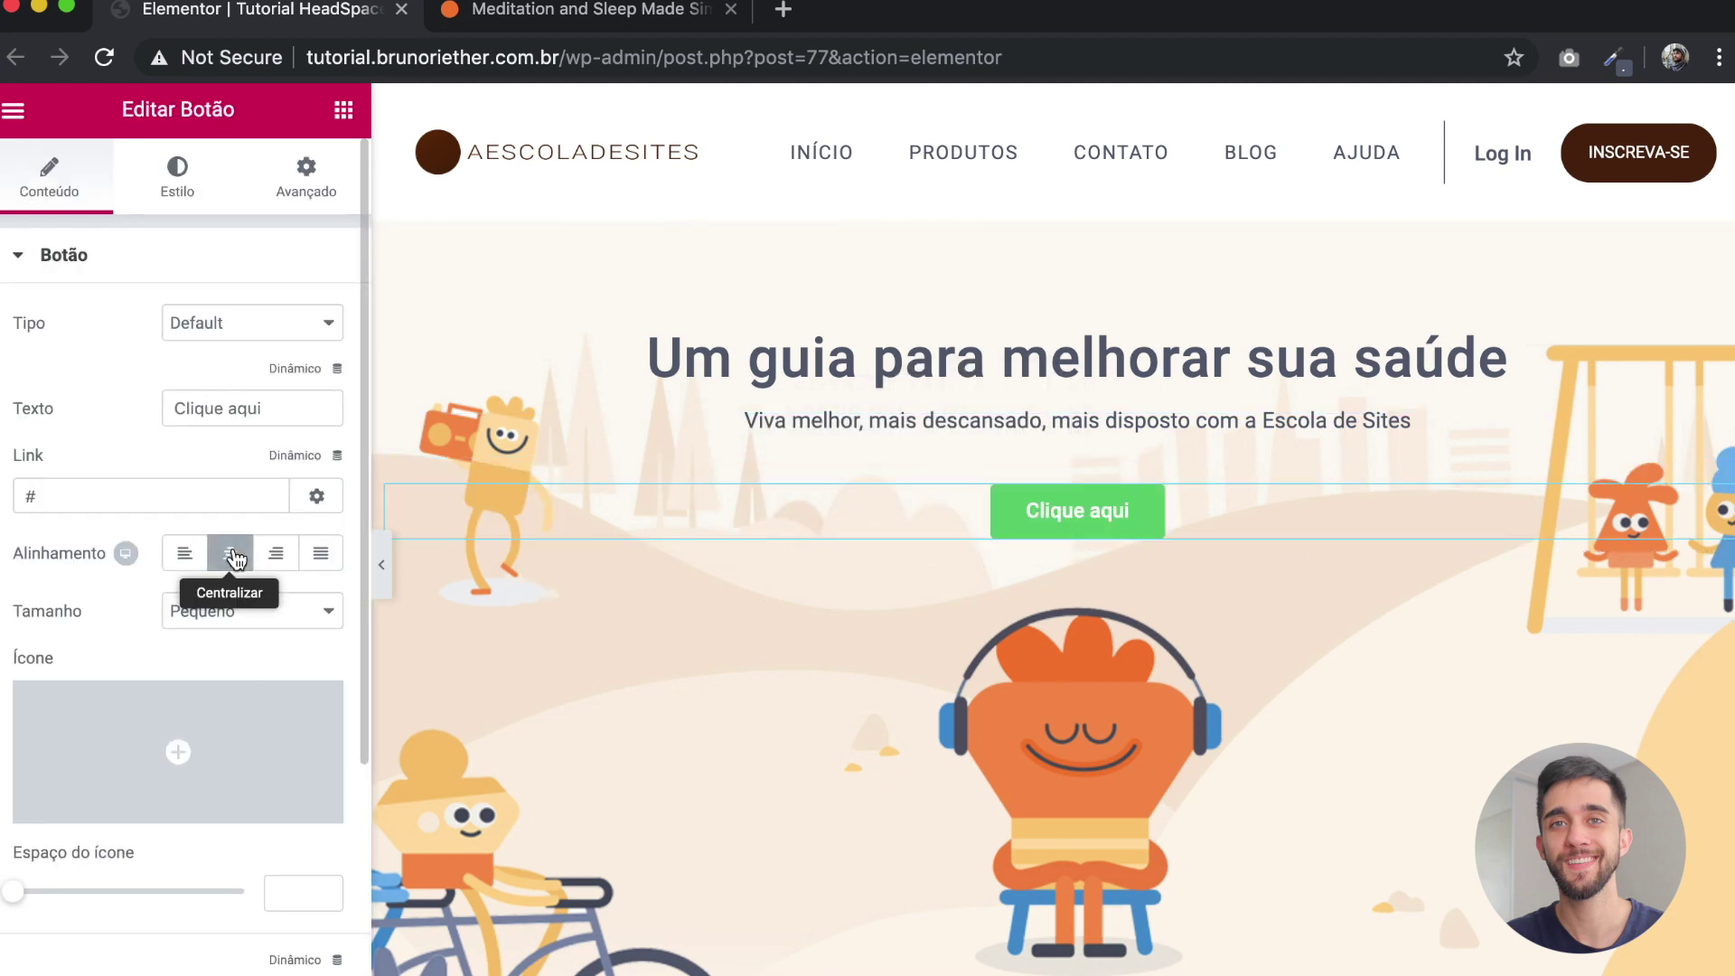
drag(296, 418, 62, 434)
text(Se Inscreva de Graça)
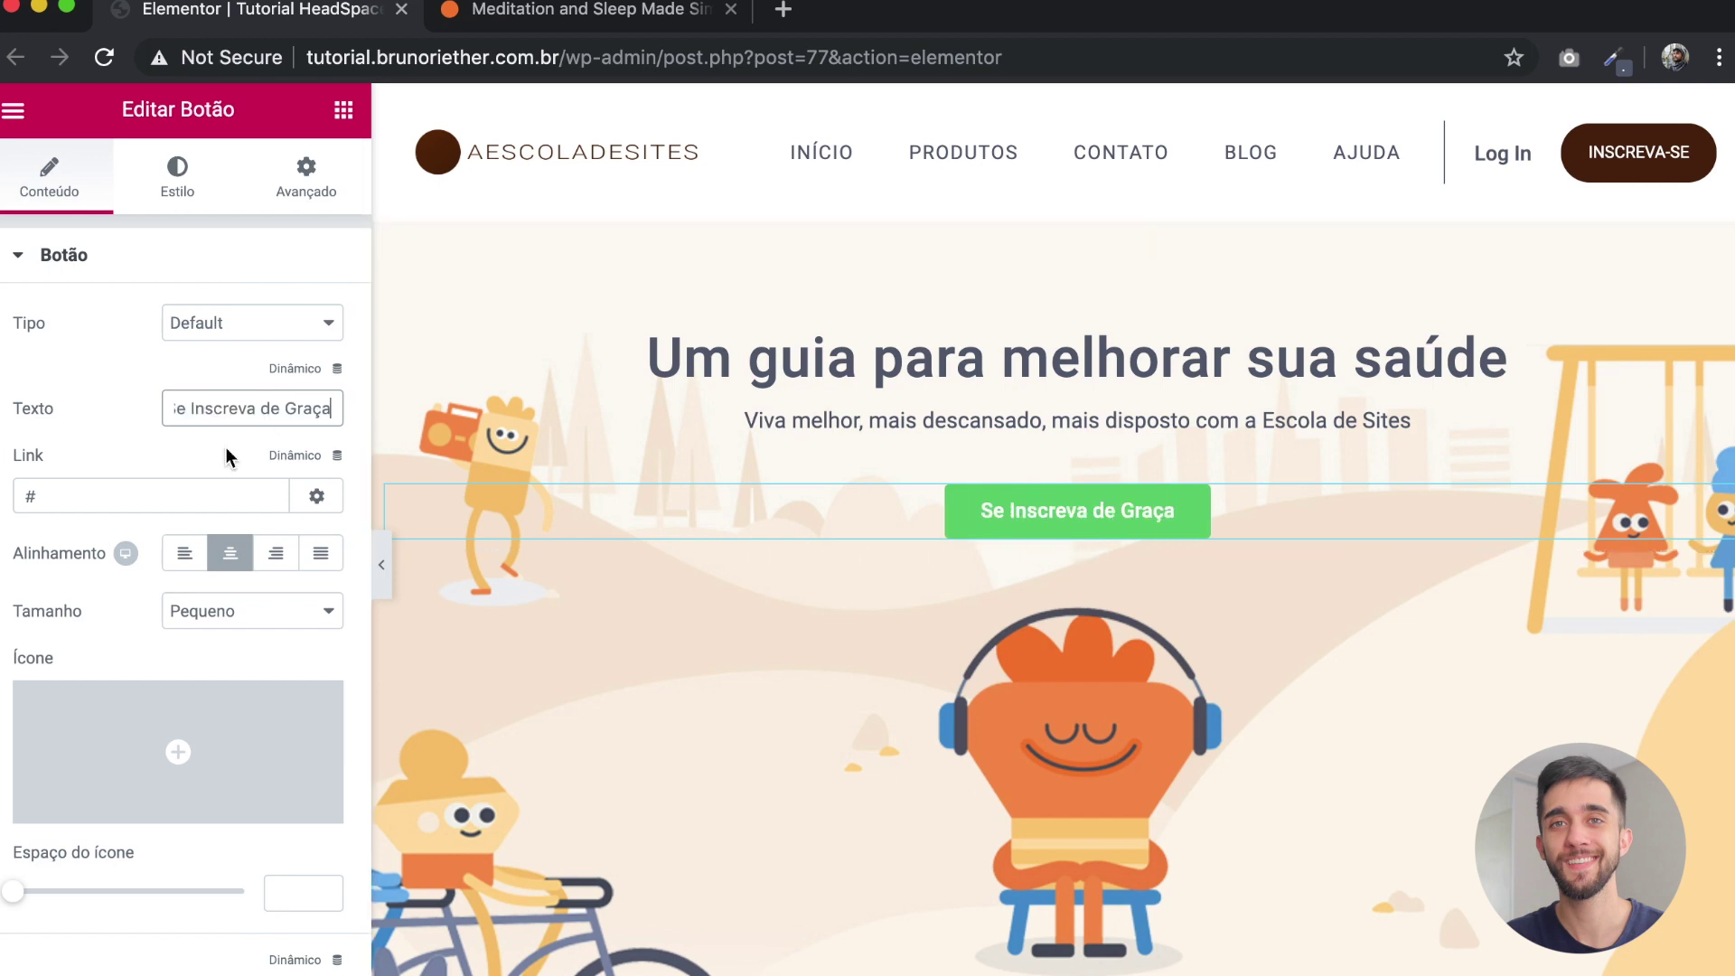
Step: Set the hero button's typography to Maiúsculas, weight 400 and letter spacing 0.8
click(177, 174)
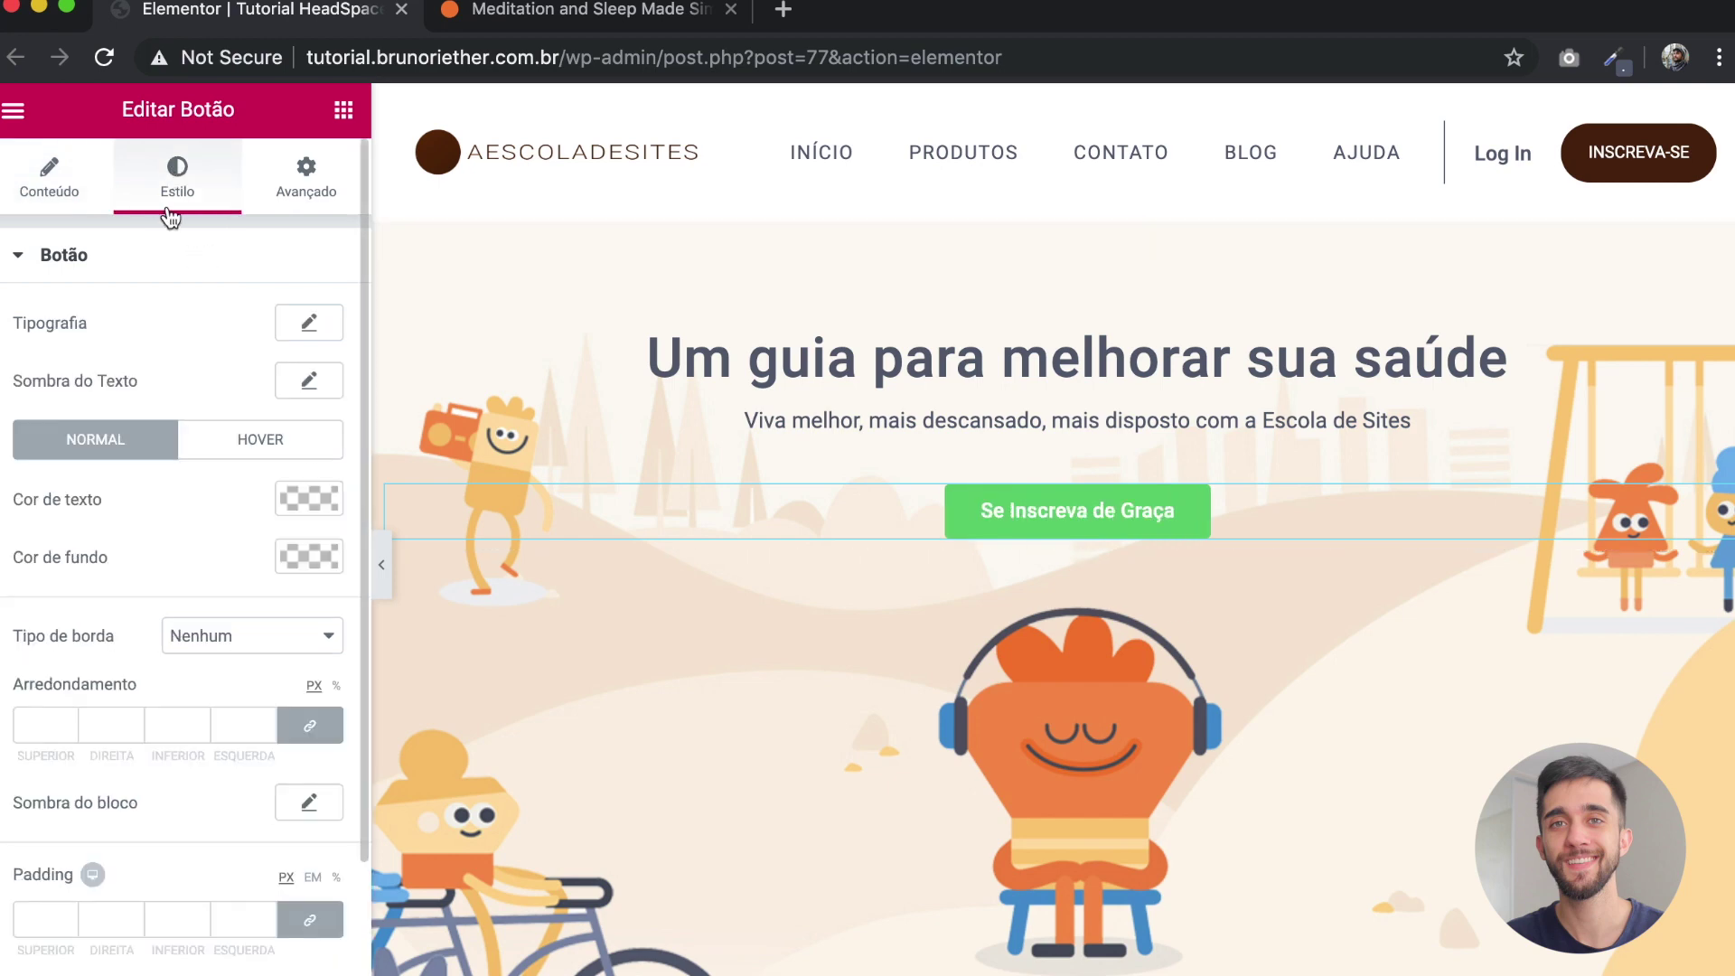
click(309, 326)
click(264, 620)
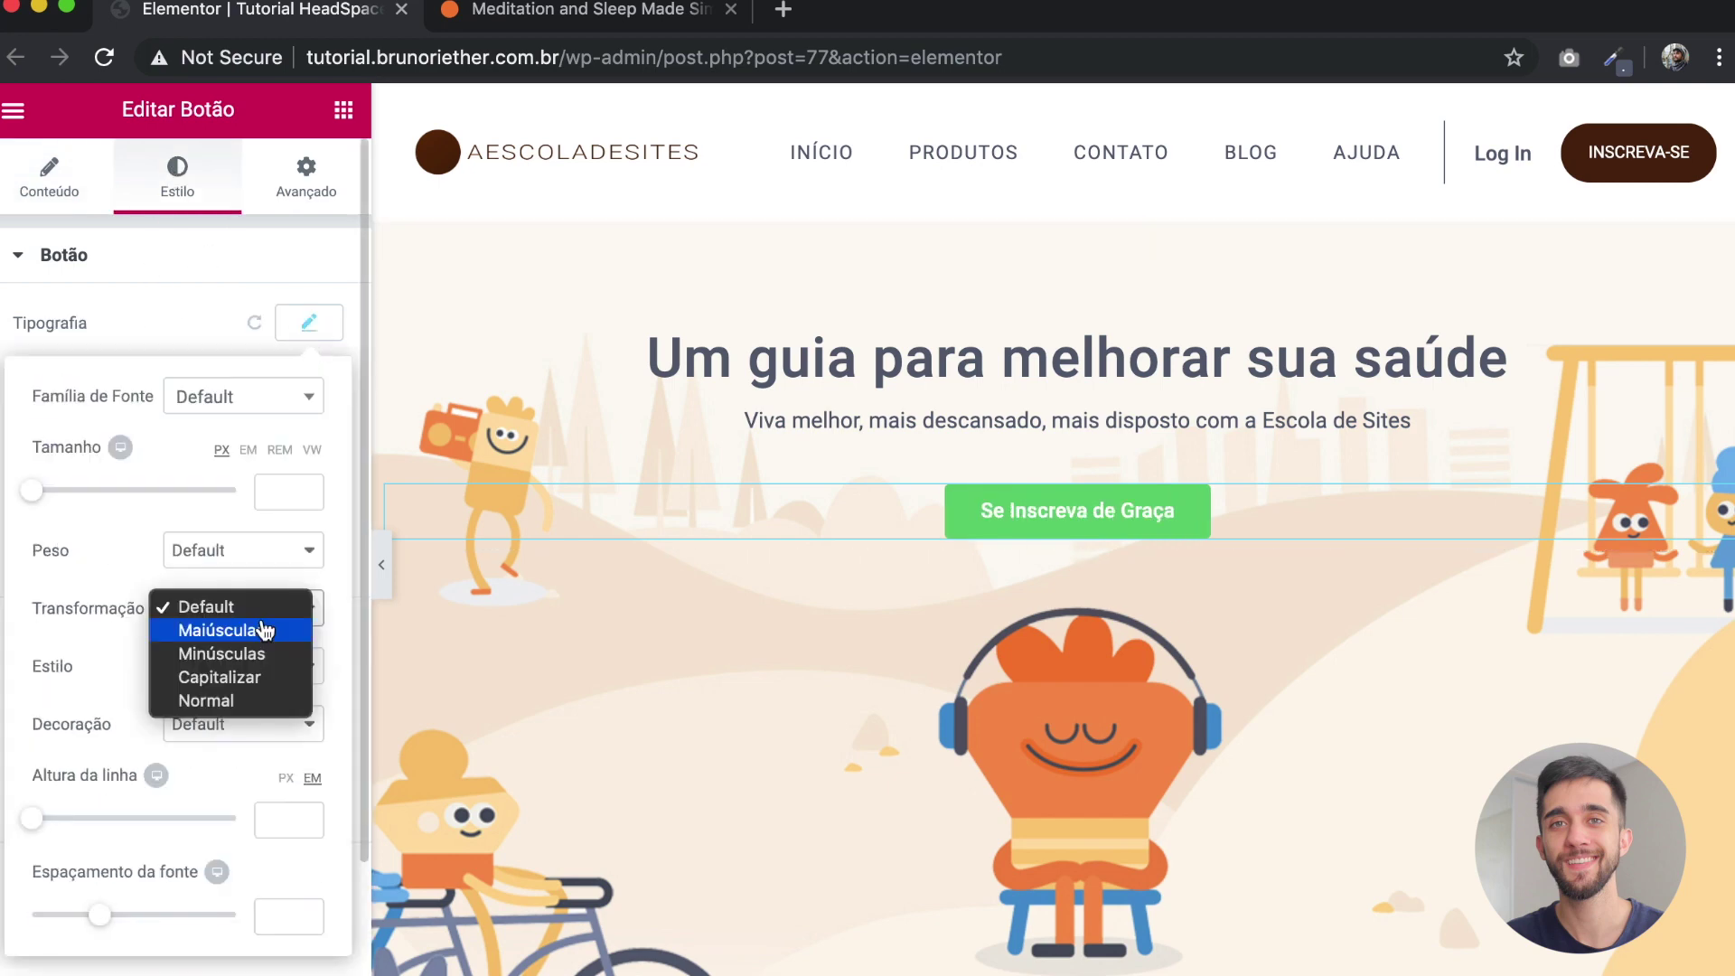
click(244, 632)
click(251, 559)
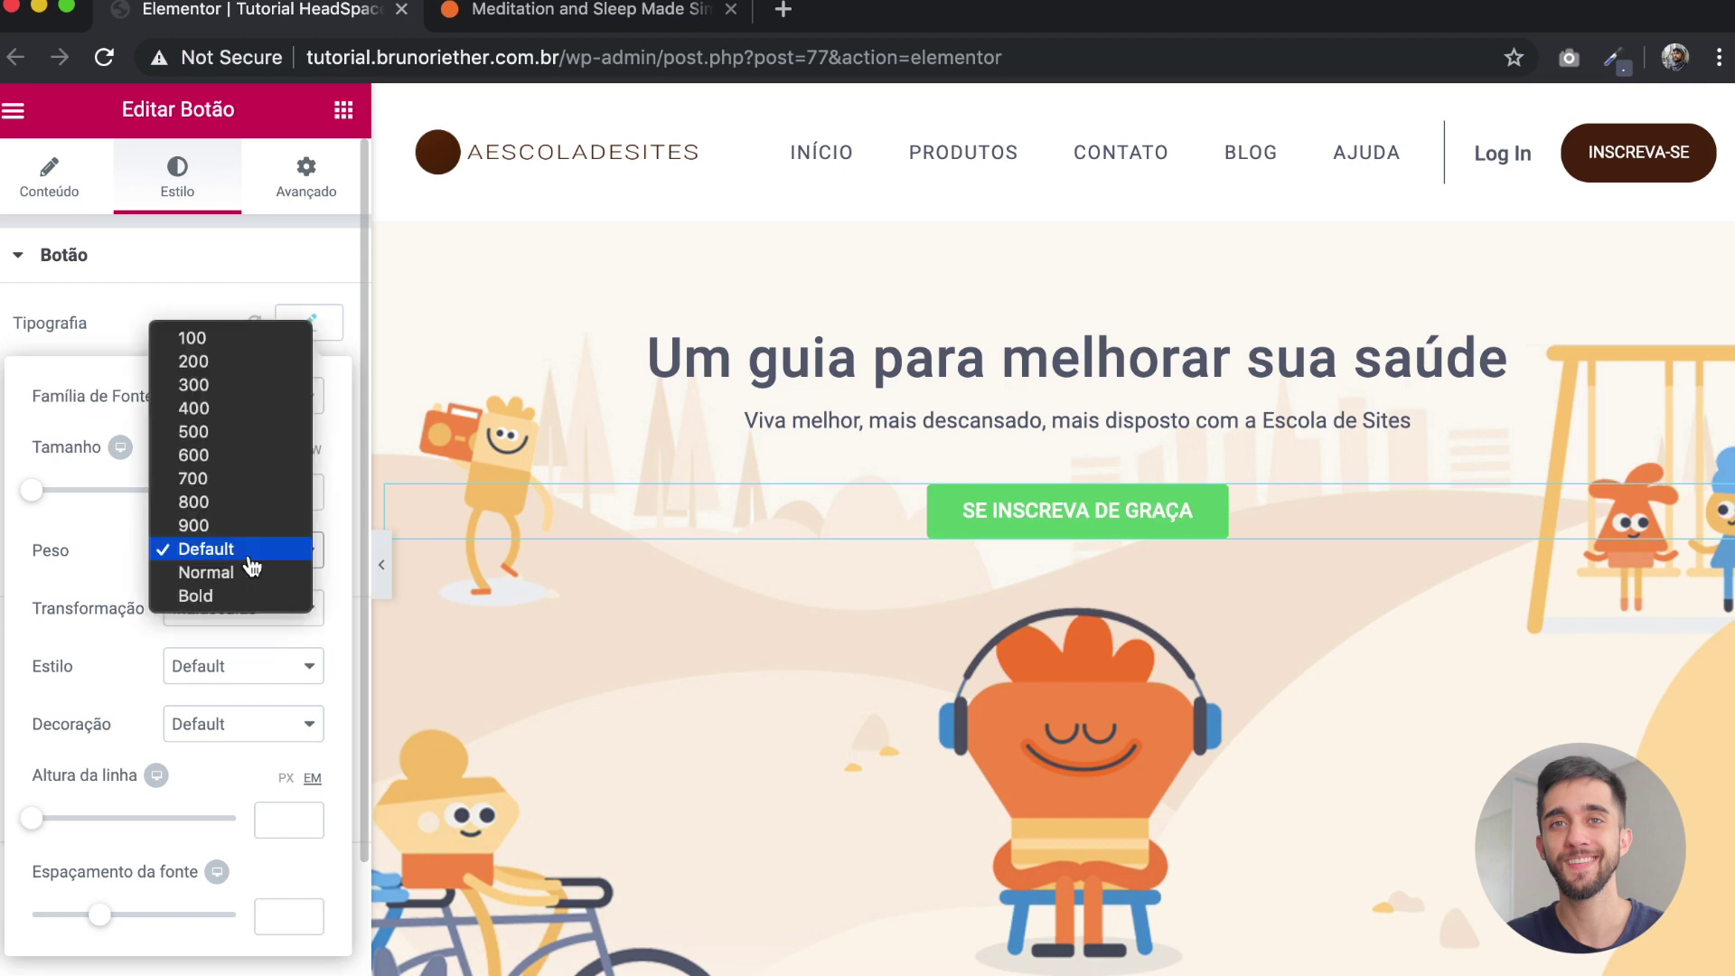
click(218, 439)
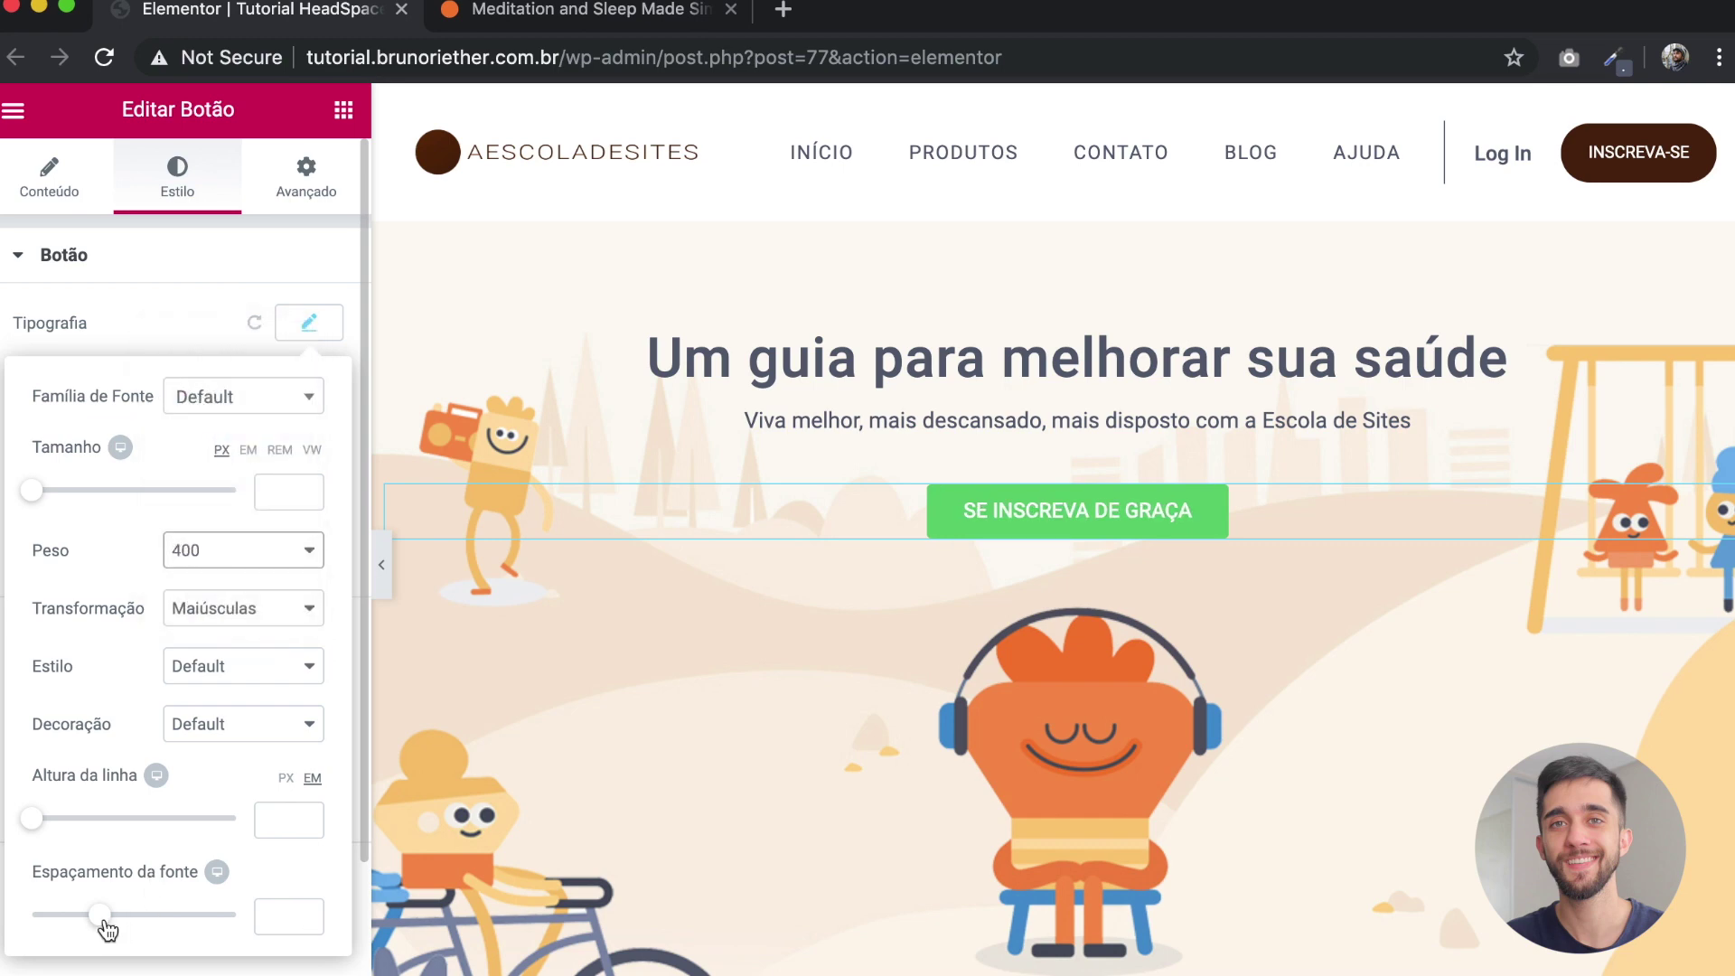
drag(101, 921, 118, 928)
click(312, 323)
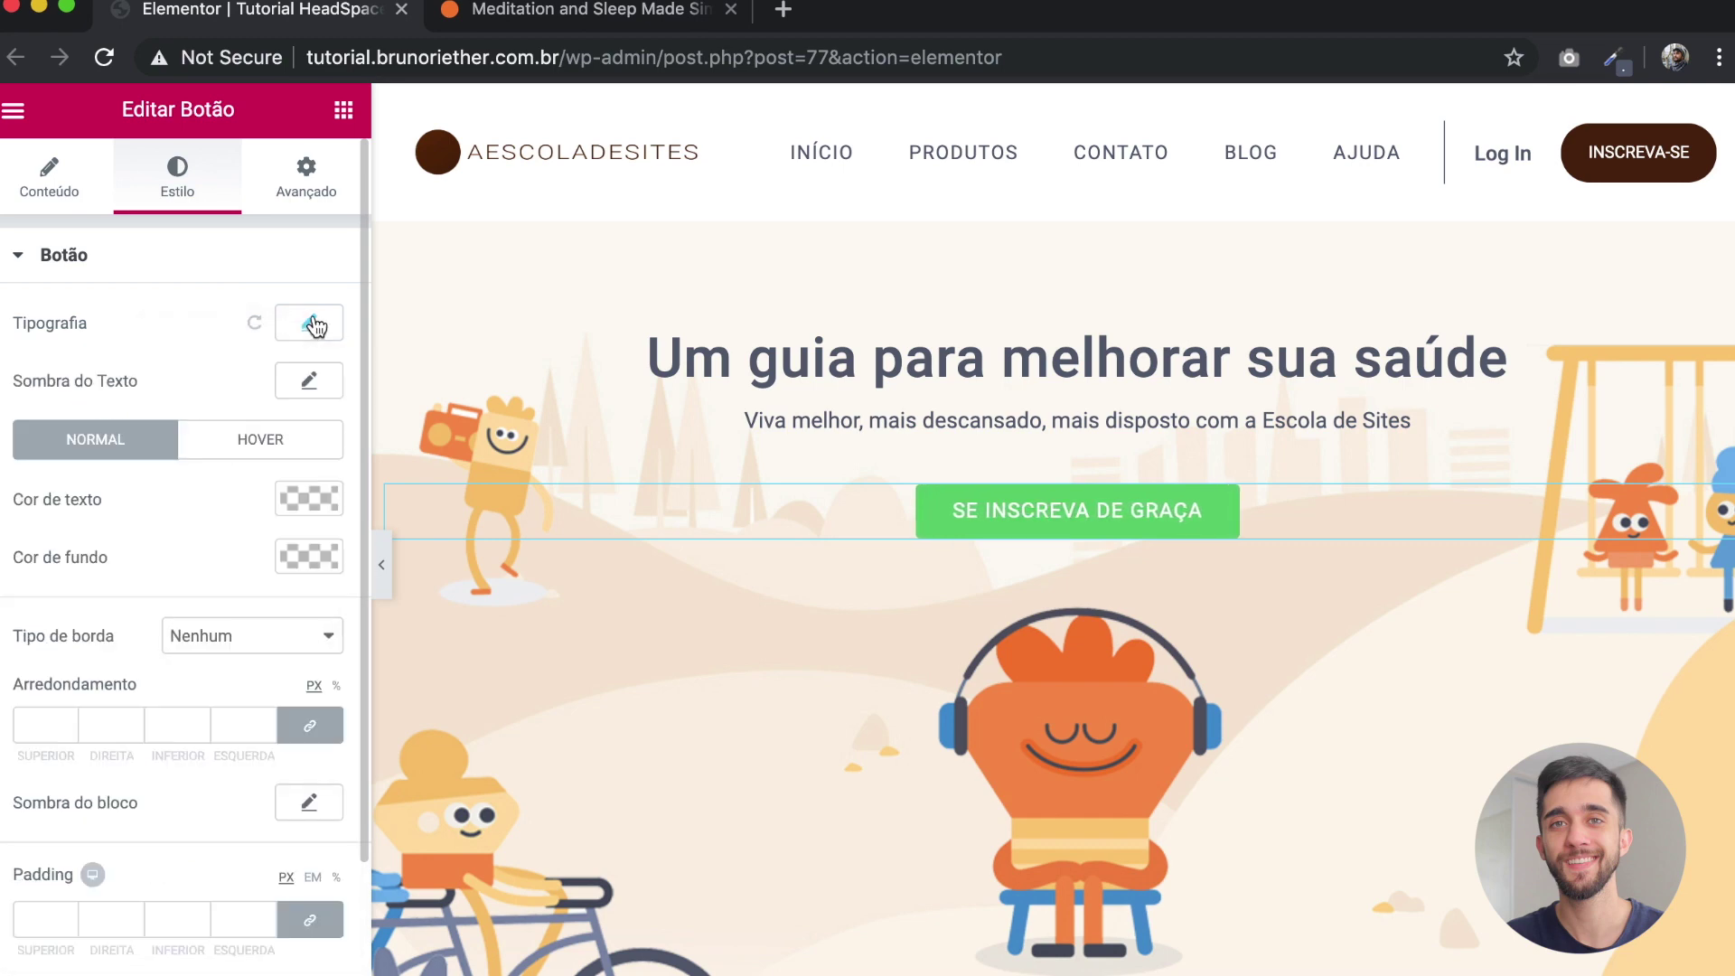
Step: Round the hero button's corners to 60 px and give it unlinked padding of 15 px above and below the label
click(174, 723)
text(60)
click(177, 918)
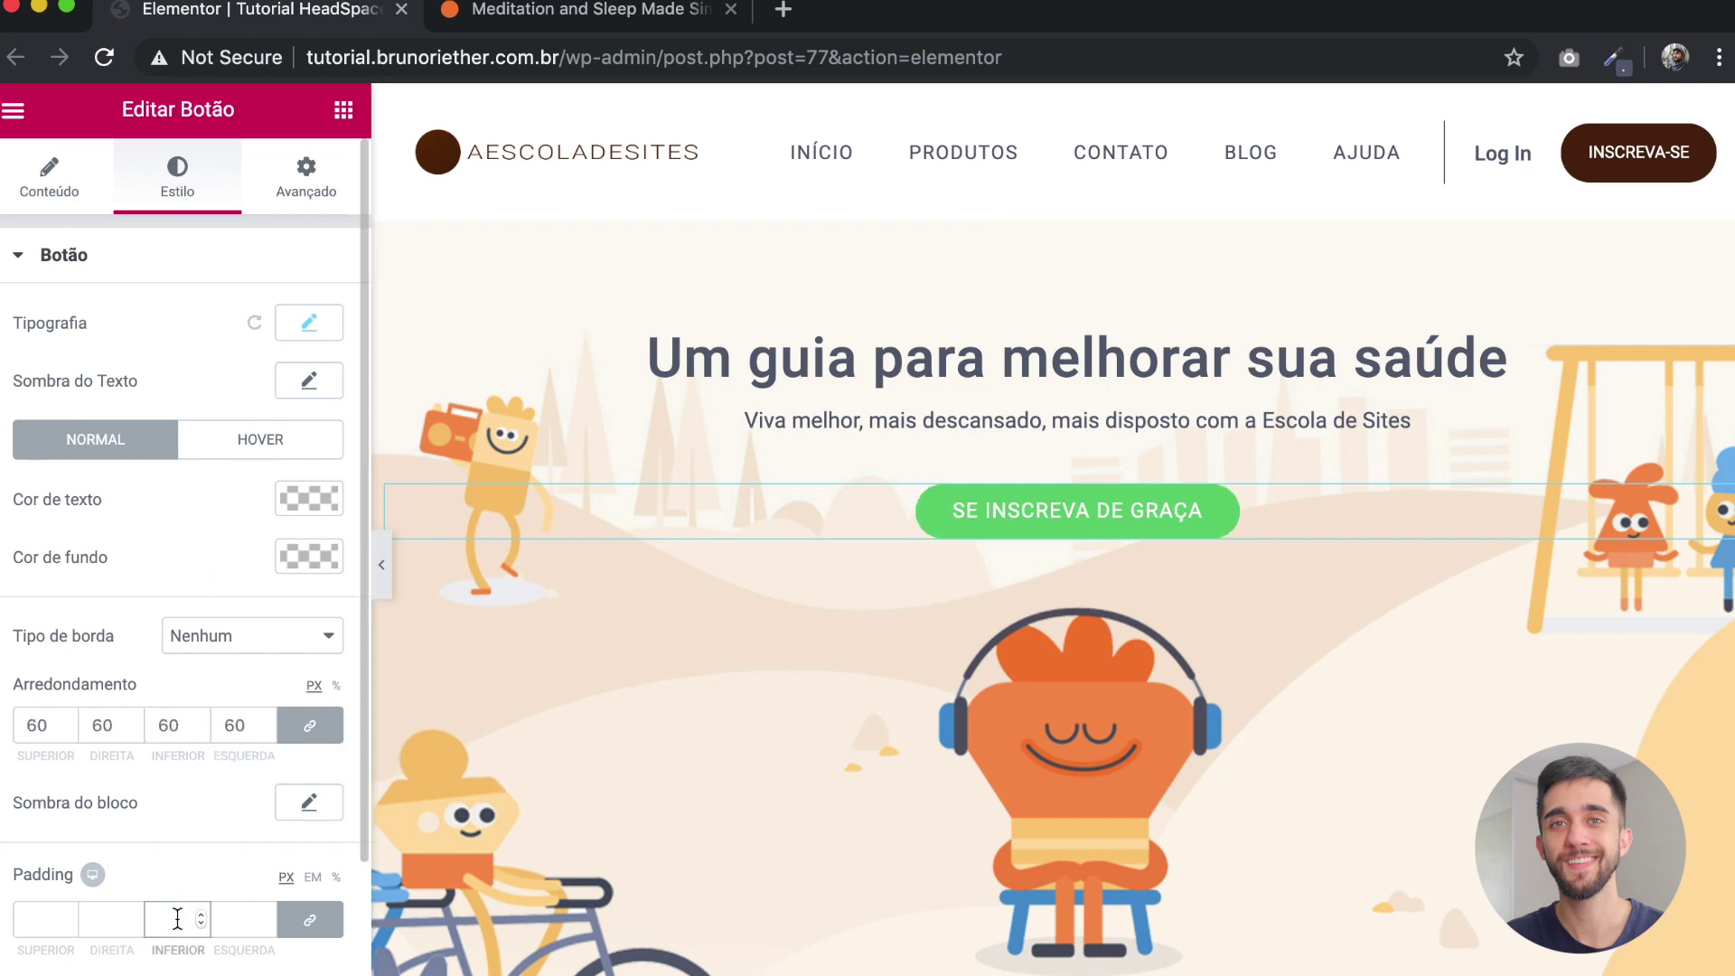
scroll(177, 917, down, 2)
click(226, 783)
text(0)
click(336, 813)
click(39, 795)
text(5)
click(174, 795)
text(15)
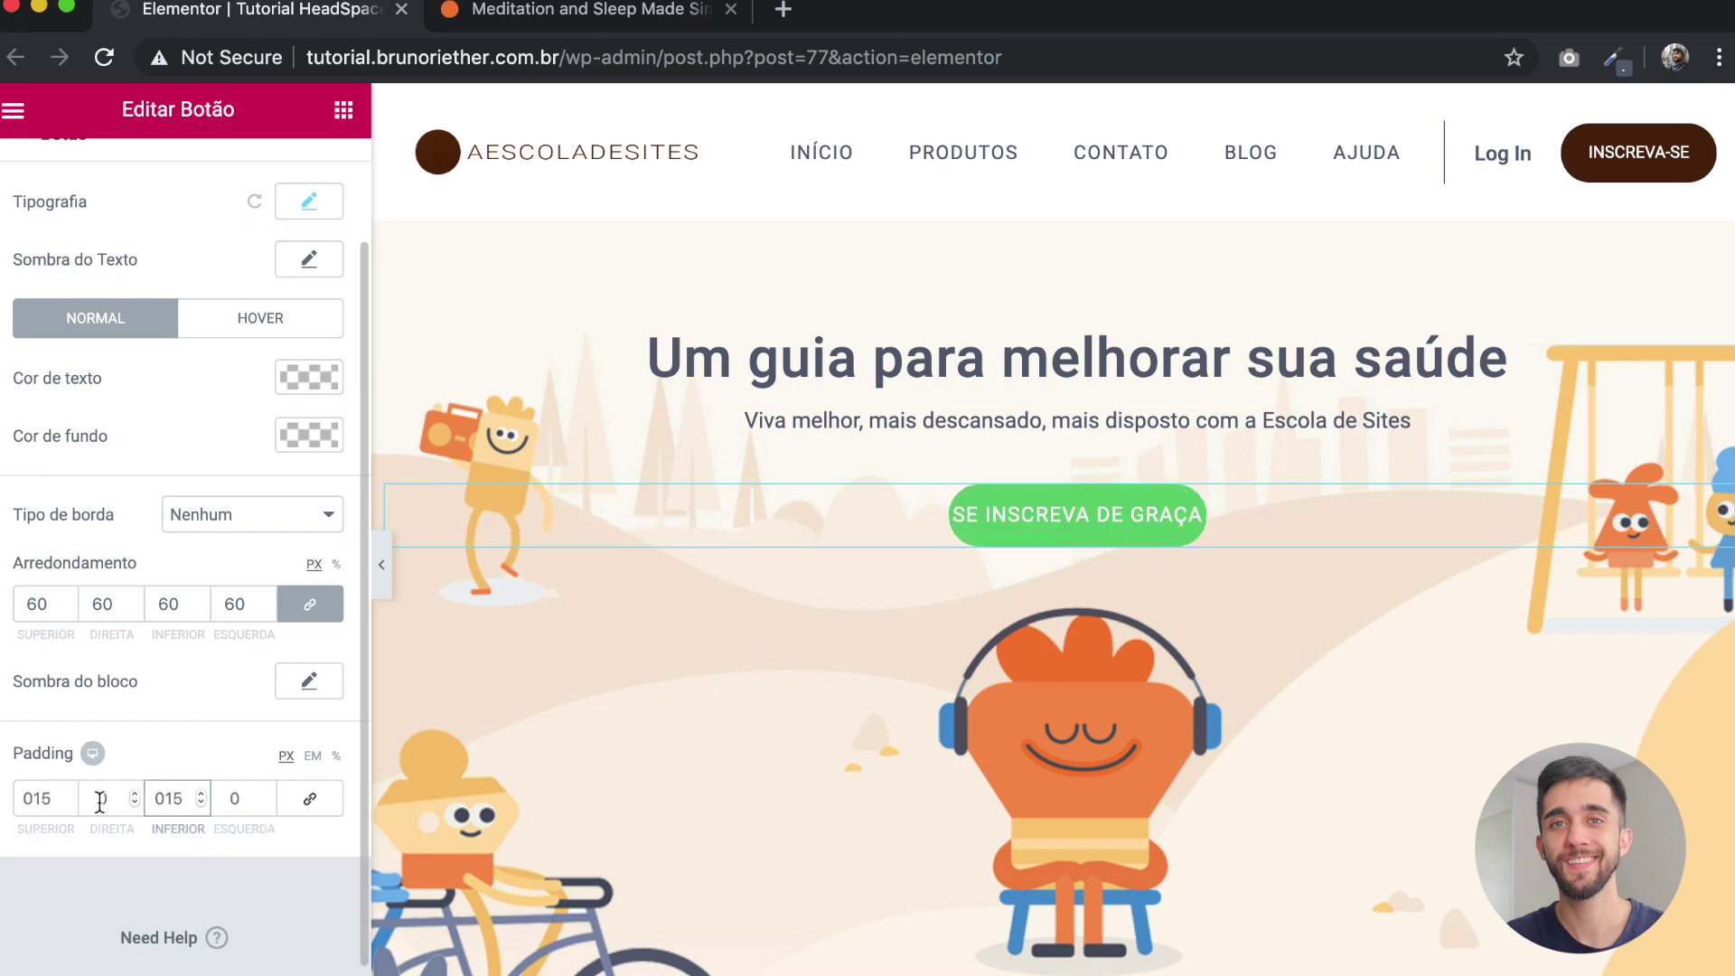
Step: Set the hero button's right and left padding to 50 px each
click(93, 798)
text(5)
click(228, 798)
text(5)
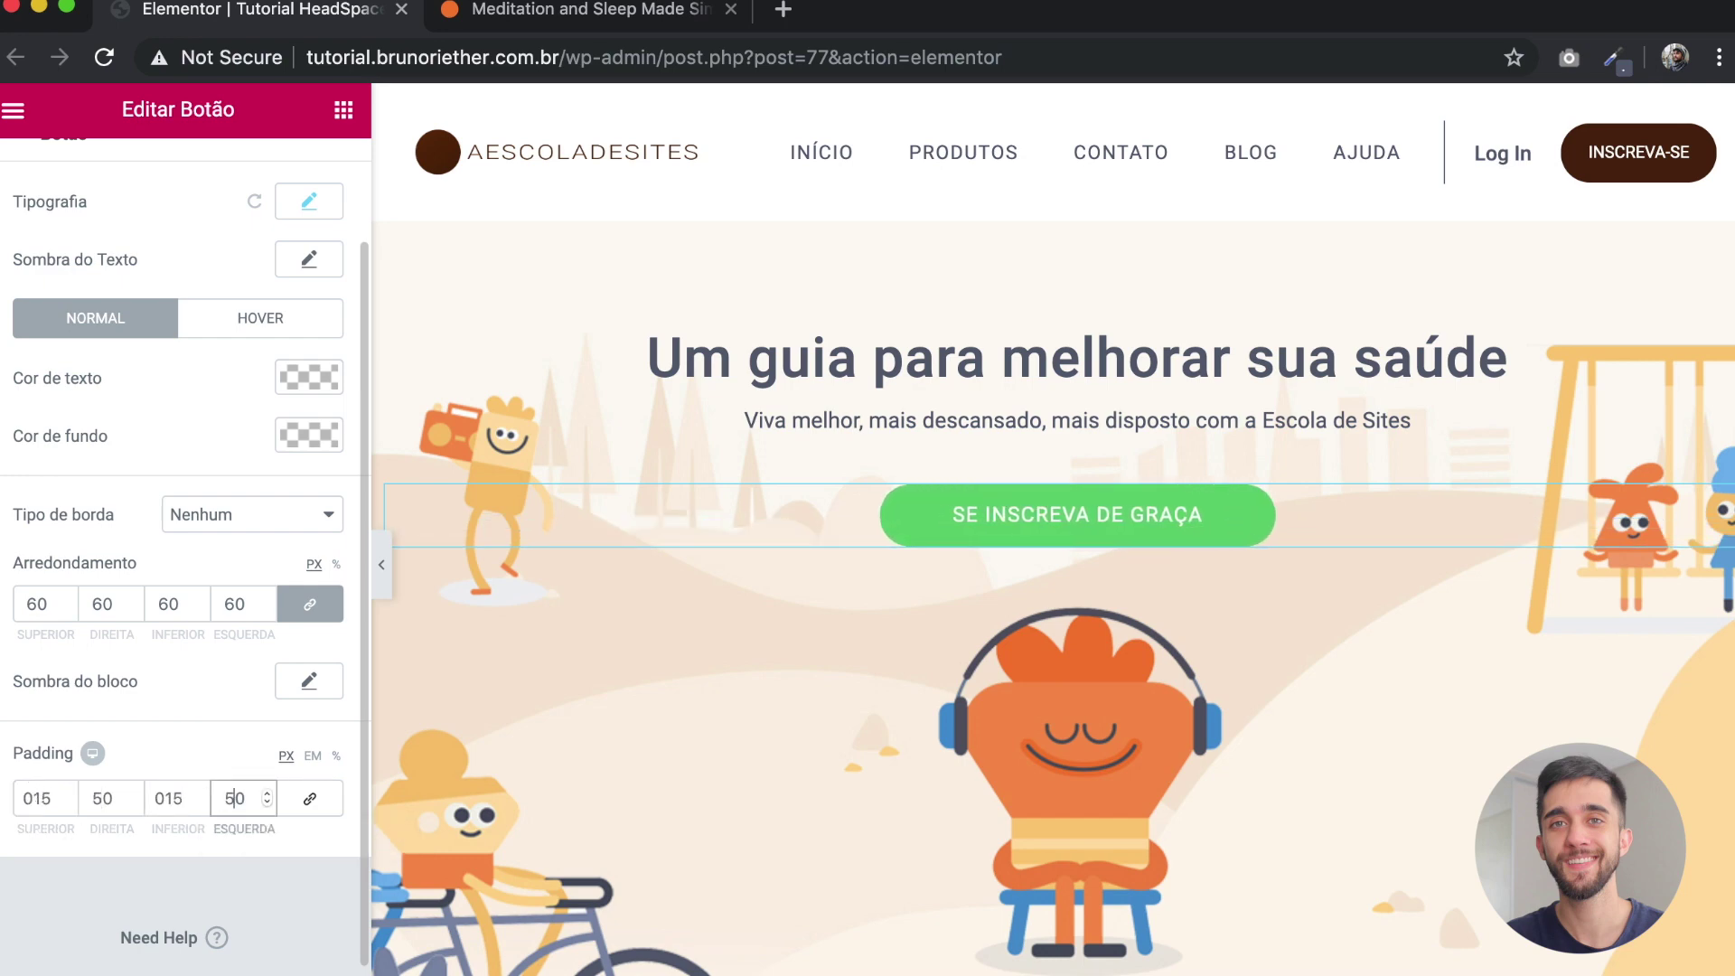
Step: Fill the hero button with the dark slate swatch from the saved palette and set its text size to 13 px
click(280, 437)
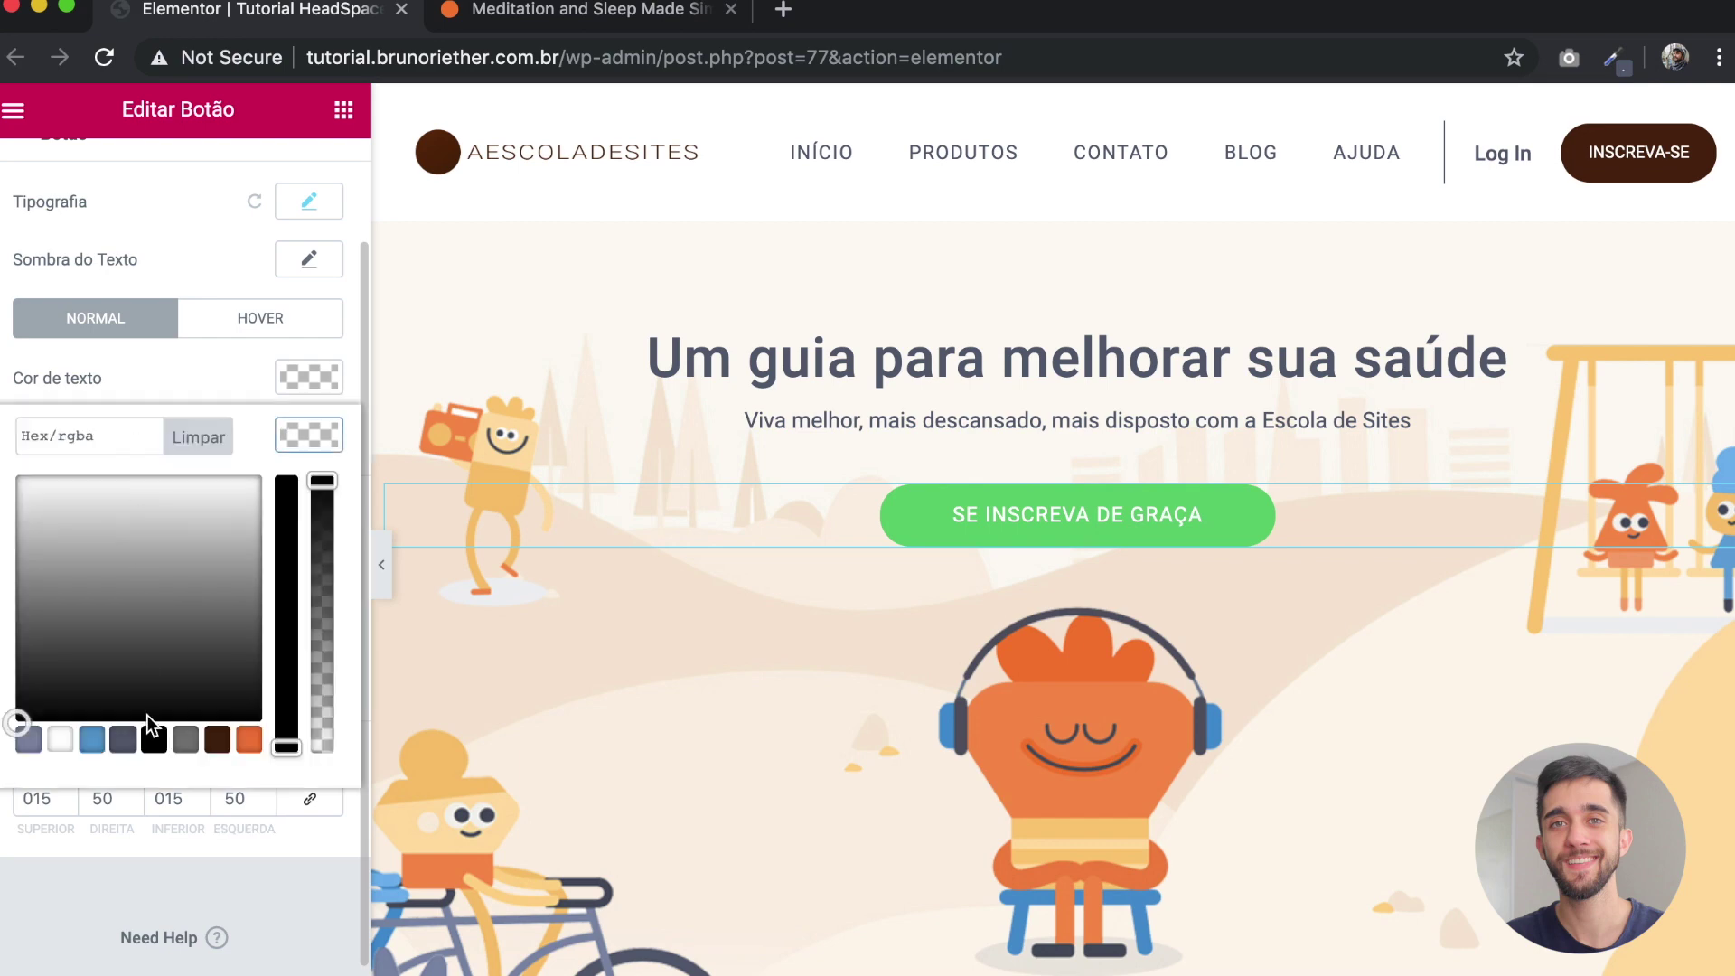
click(123, 741)
scroll(271, 633, up, 2)
click(309, 325)
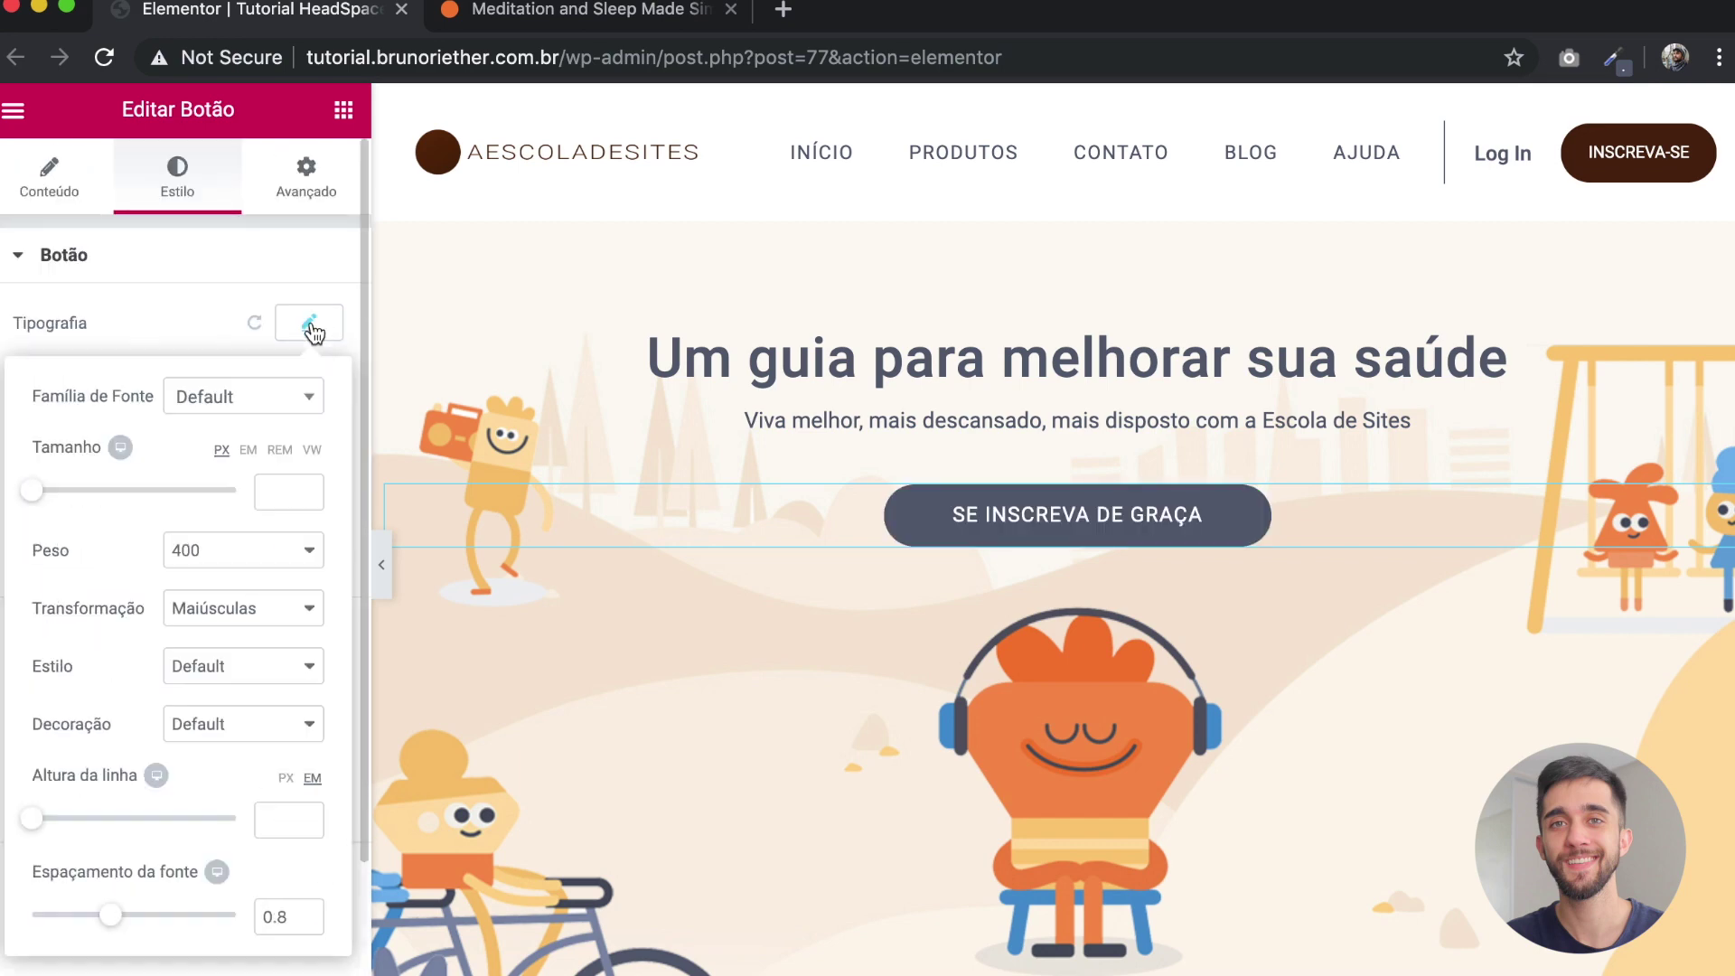
click(281, 487)
text(14)
key(Down)
click(857, 504)
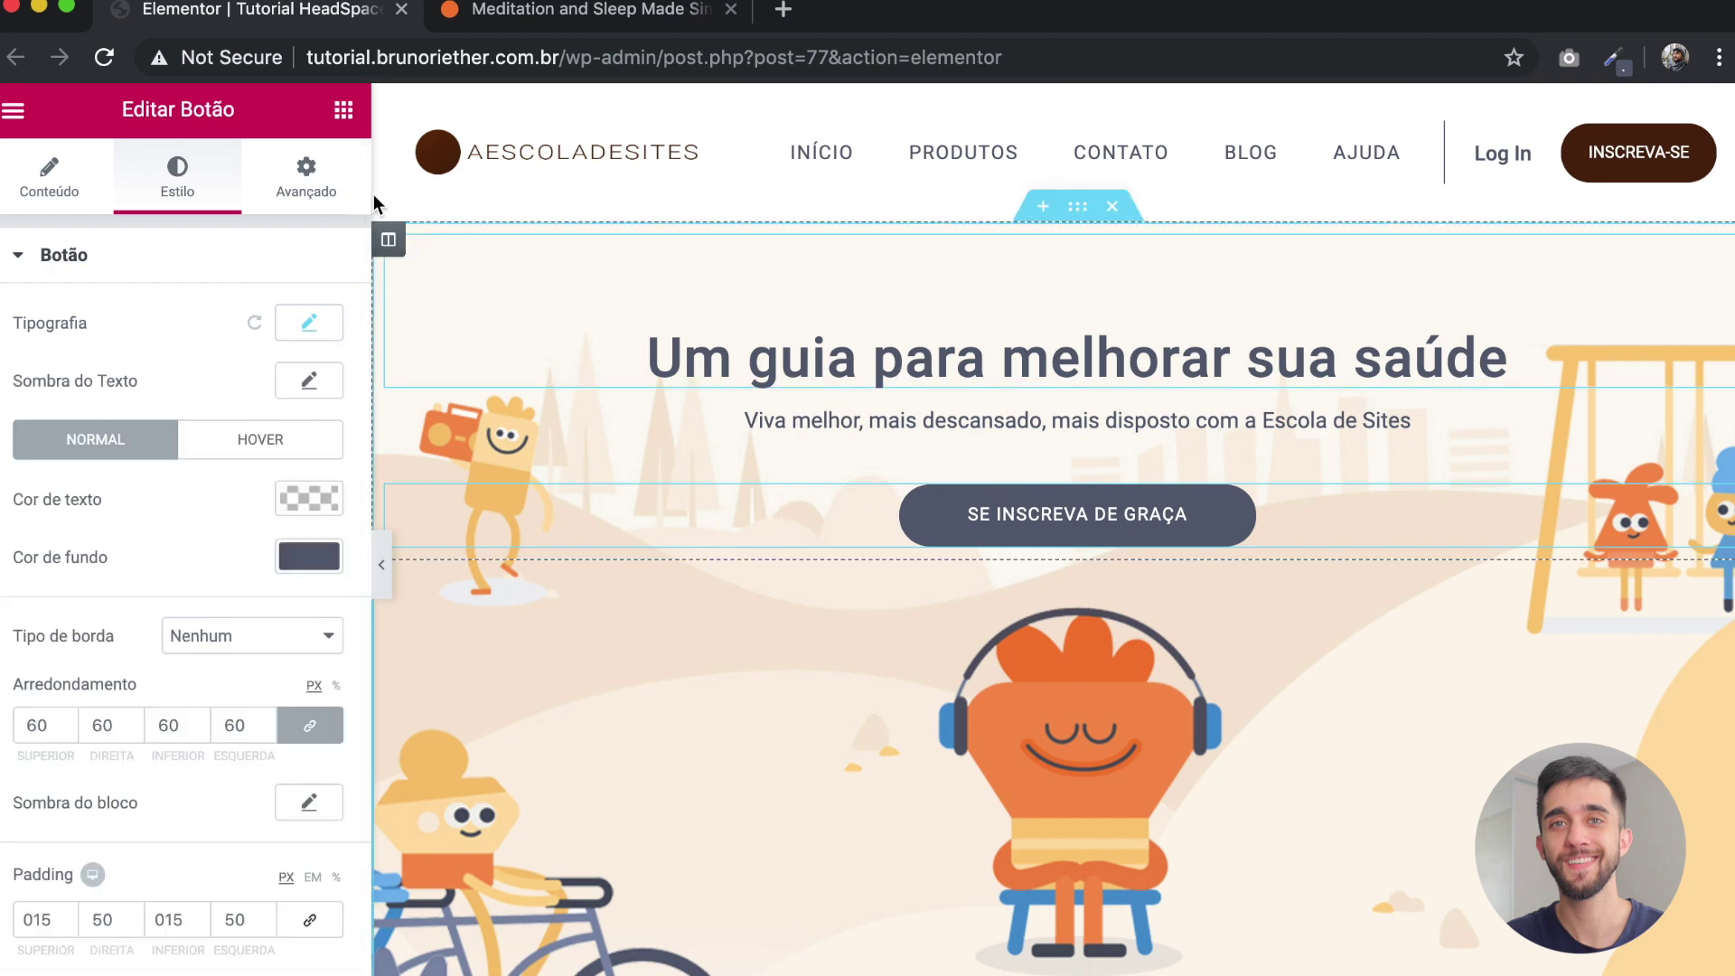
Step: Set the hero button's top margin to -15 px and the hero heading's top padding to 30 px
click(306, 185)
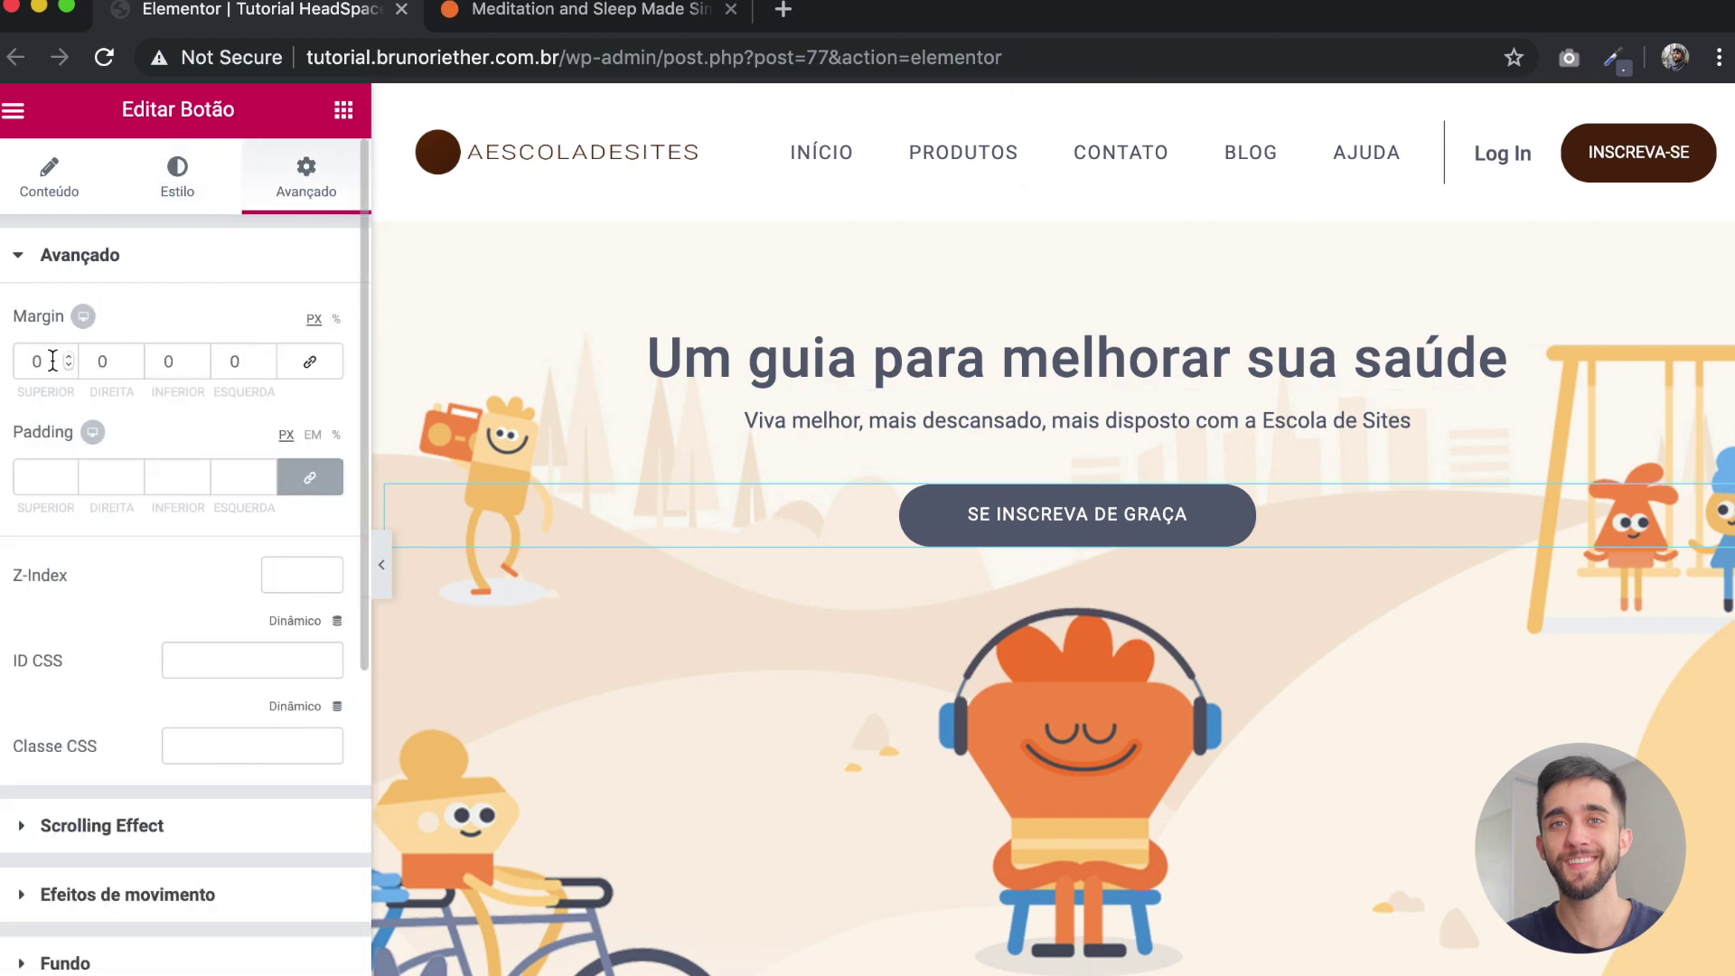
drag(70, 364, 70, 364)
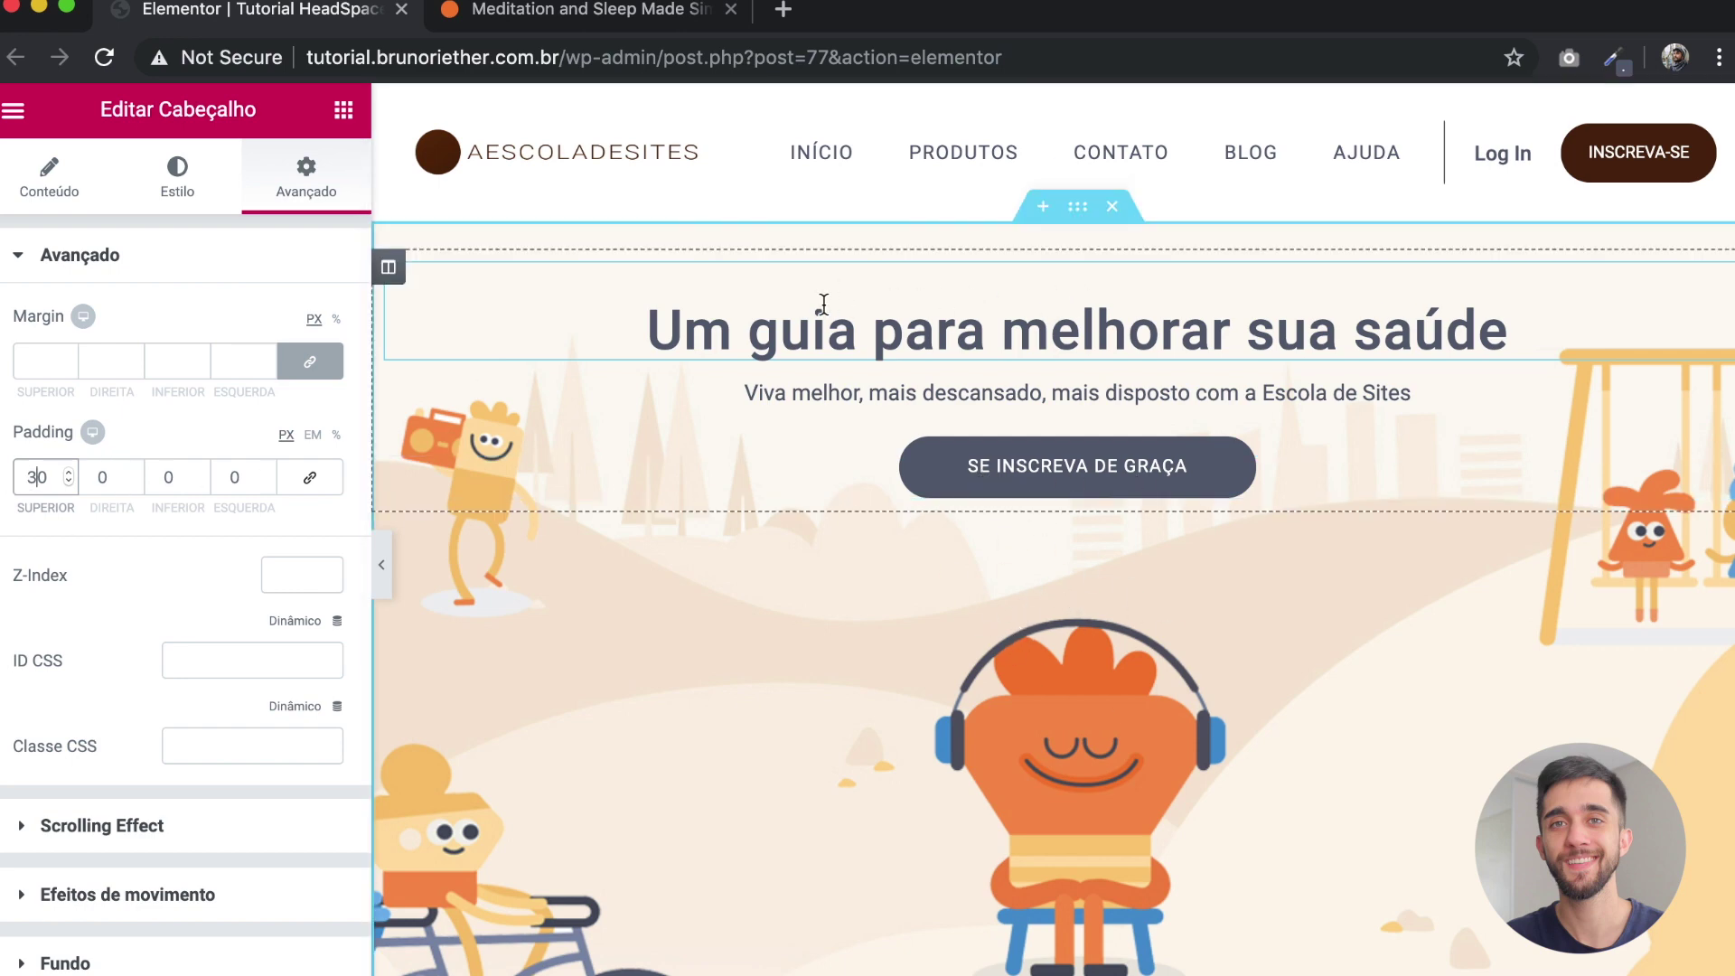
click(29, 477)
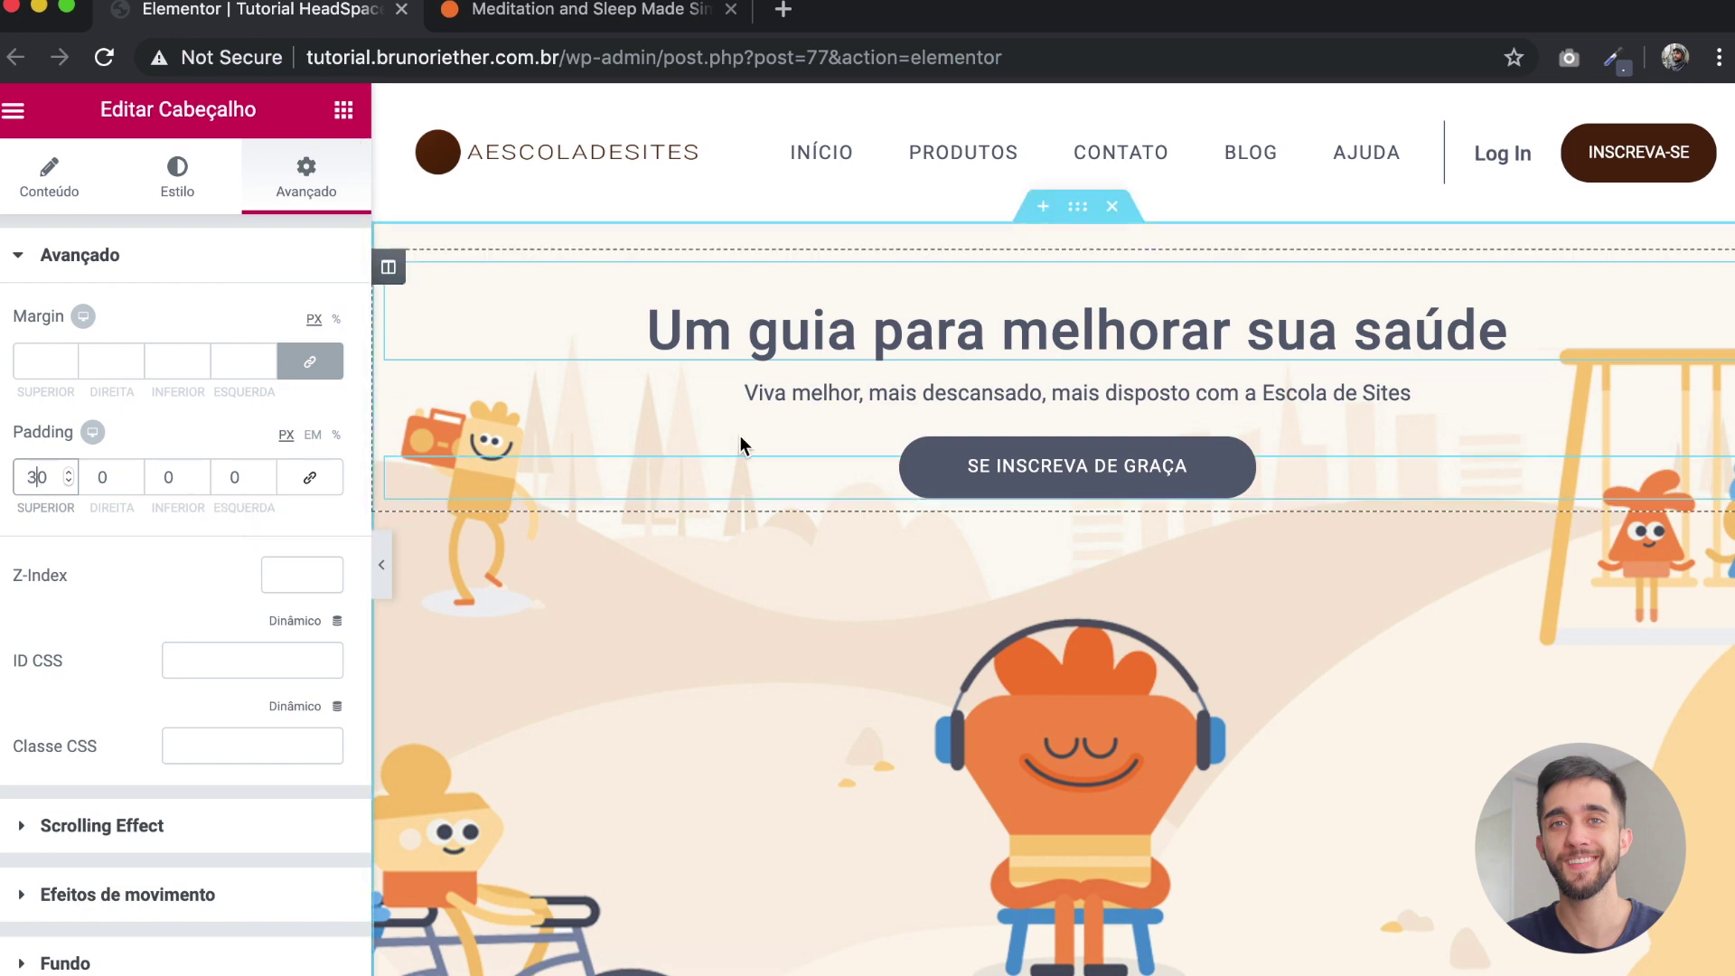
Step: Duplicate the hero button and slightly increase the copy's top margin to widen the gap between the two buttons
right_click(1290, 485)
click(1339, 540)
click(301, 181)
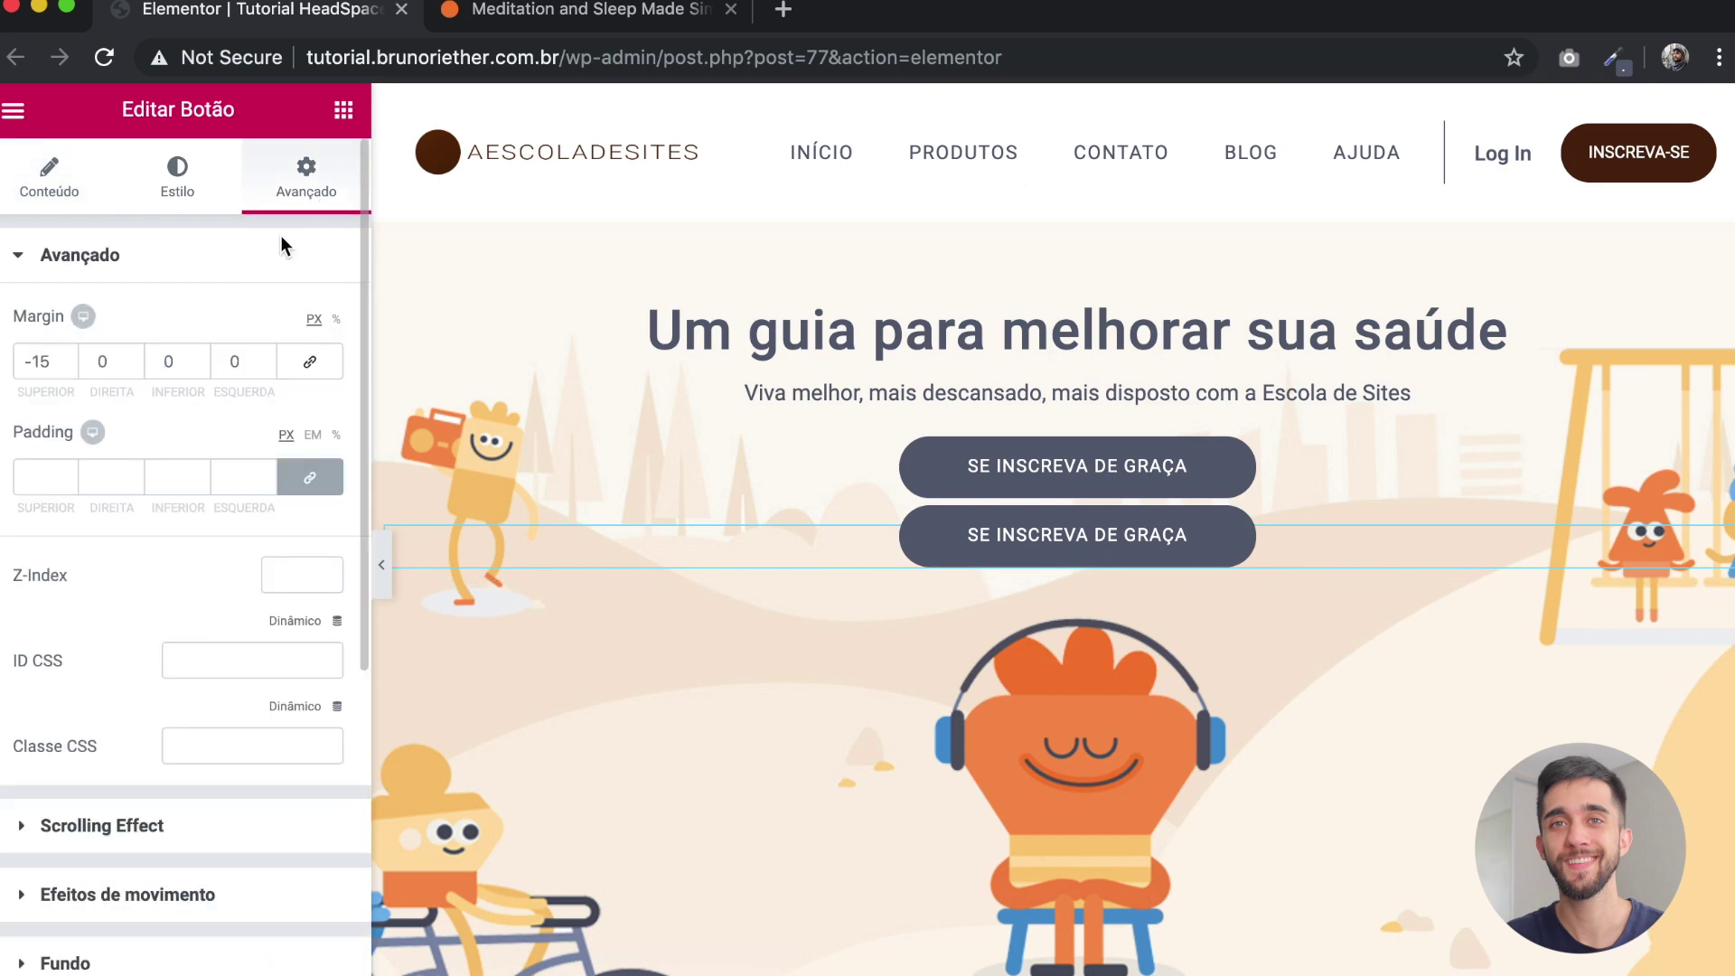
click(69, 358)
click(69, 358)
click(69, 358)
Step: Change the second hero button's label to "40% de desconto"
click(49, 176)
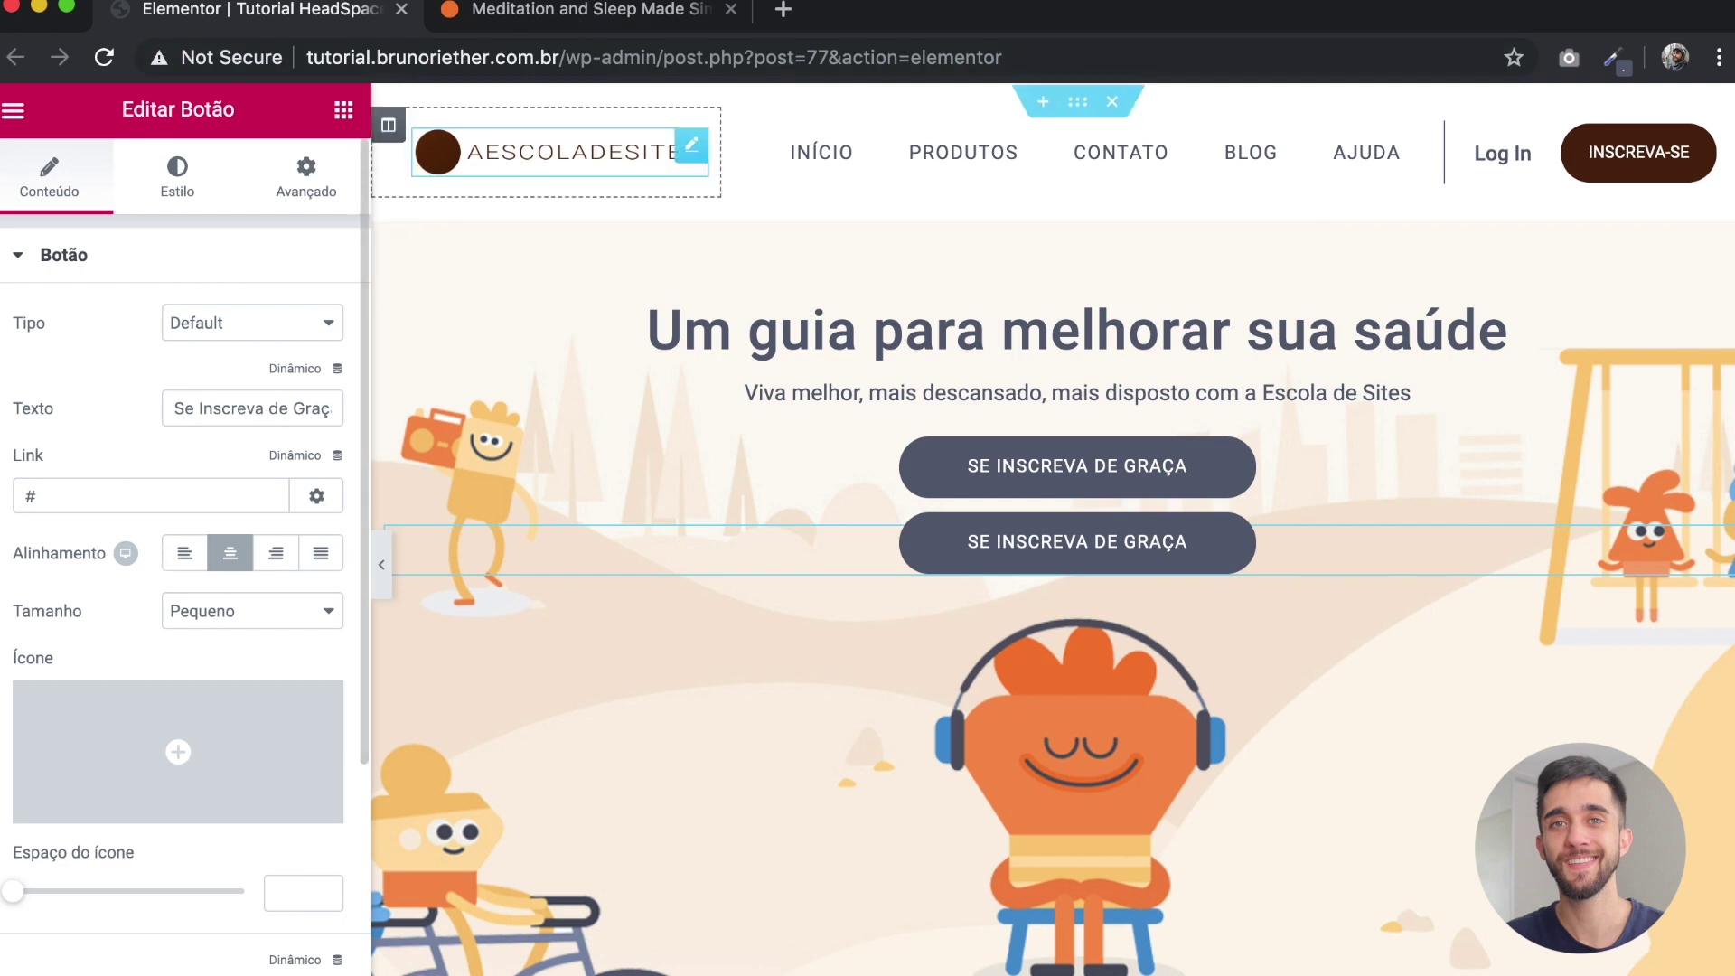
triple_click(252, 407)
text(40% de de)
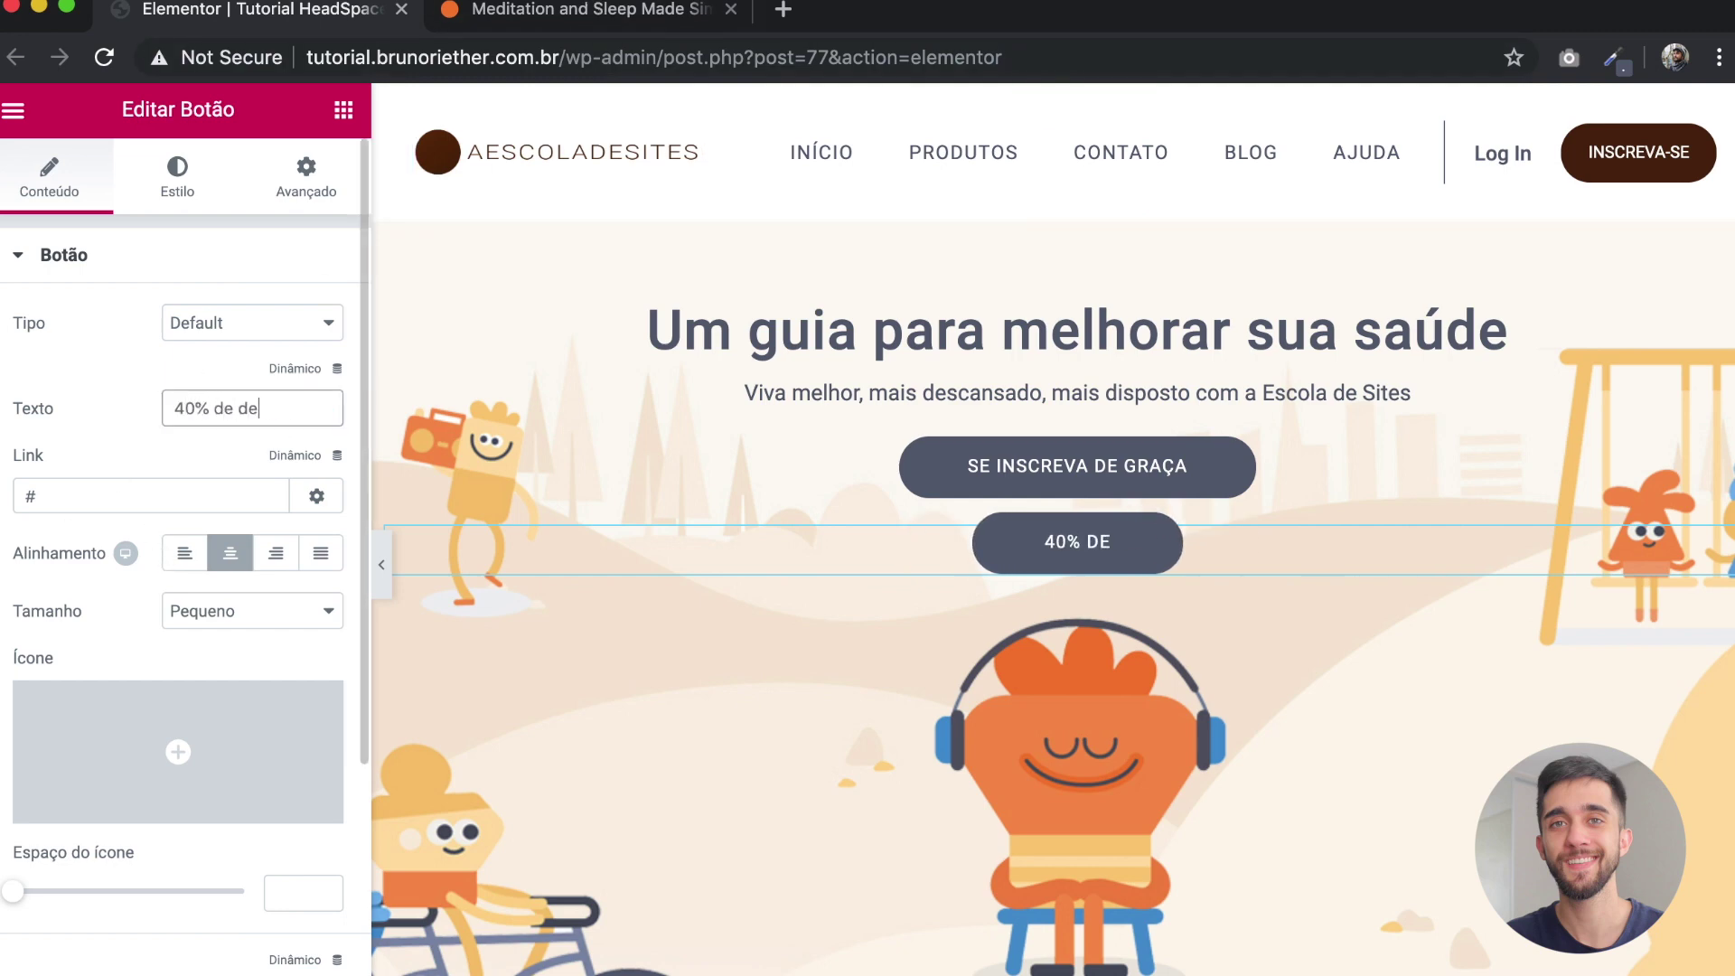
text(sconto)
Step: Fill the second hero button with the blue swatch #589bcf from the saved palette
click(183, 195)
click(306, 554)
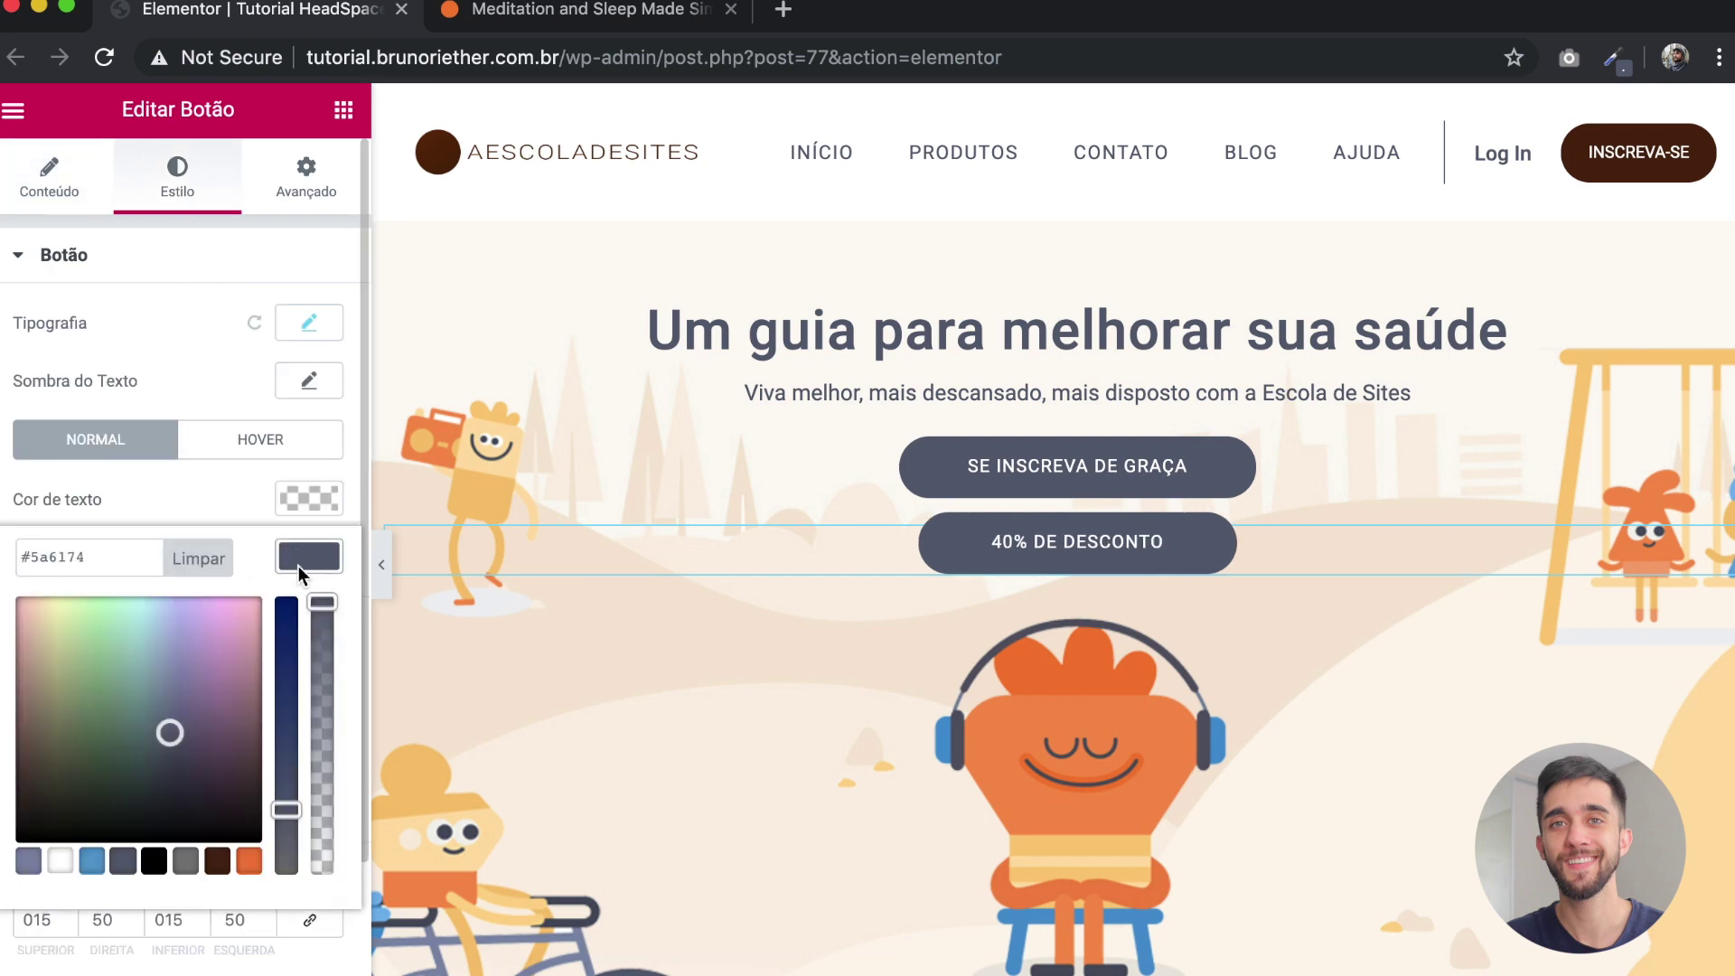
click(91, 860)
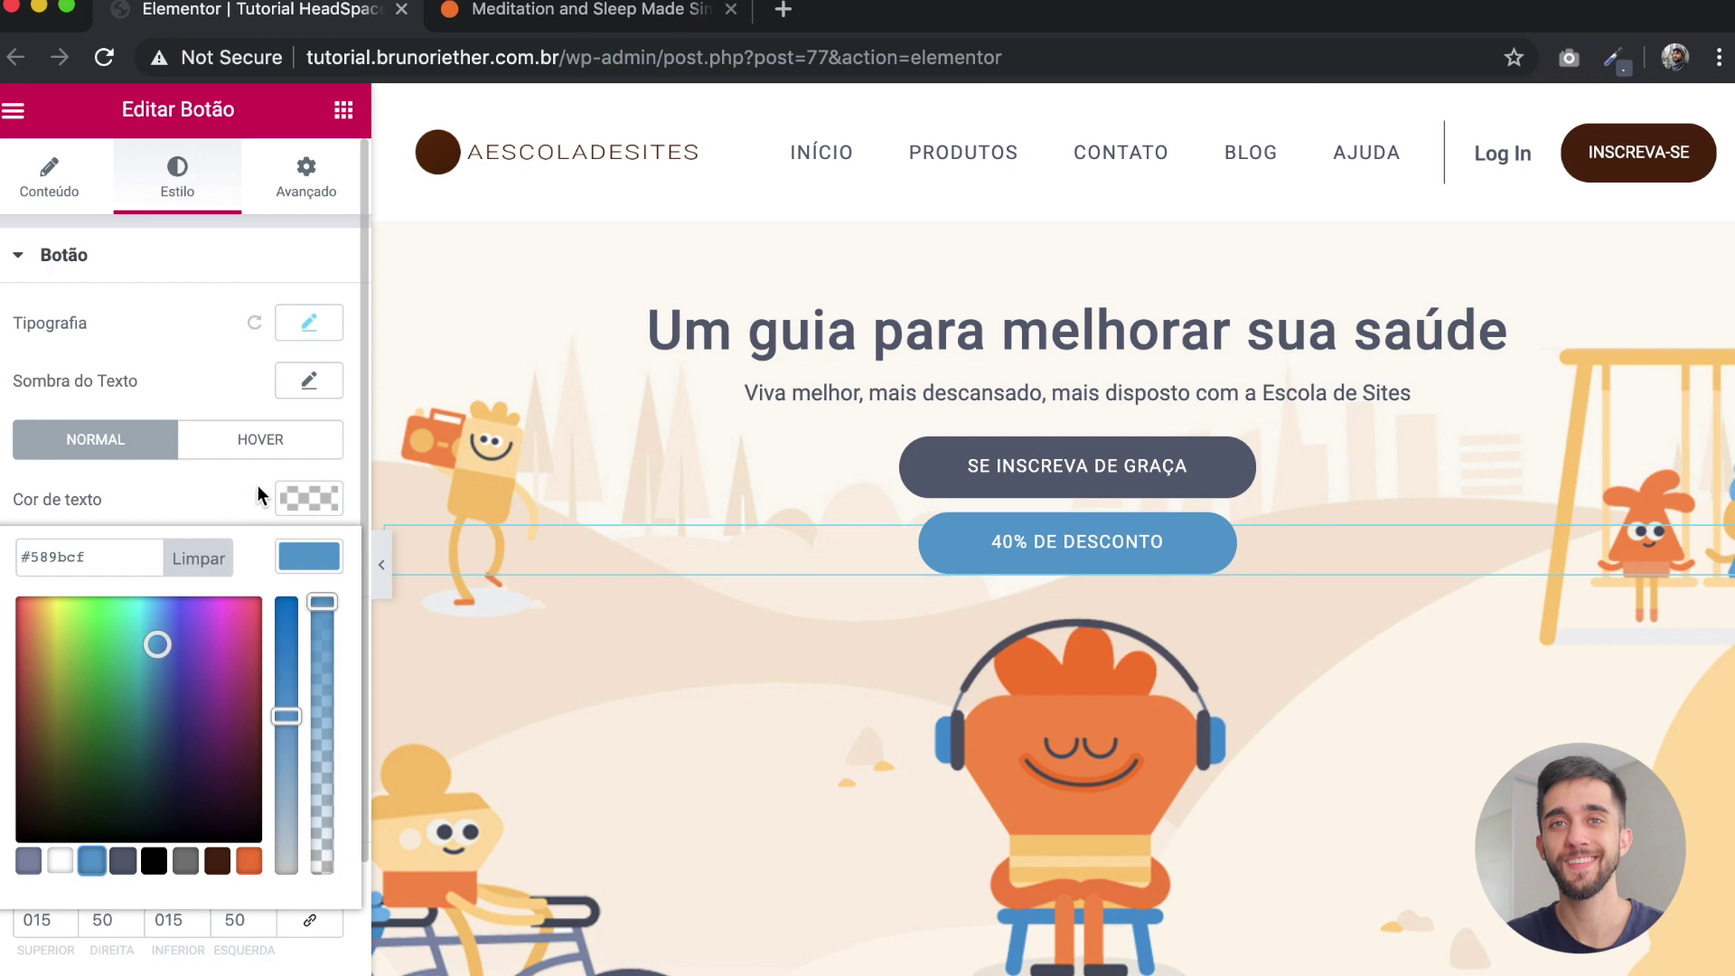
click(266, 506)
Step: Set the second hero button's right and left padding to 63 px each
scroll(215, 813, down, 3)
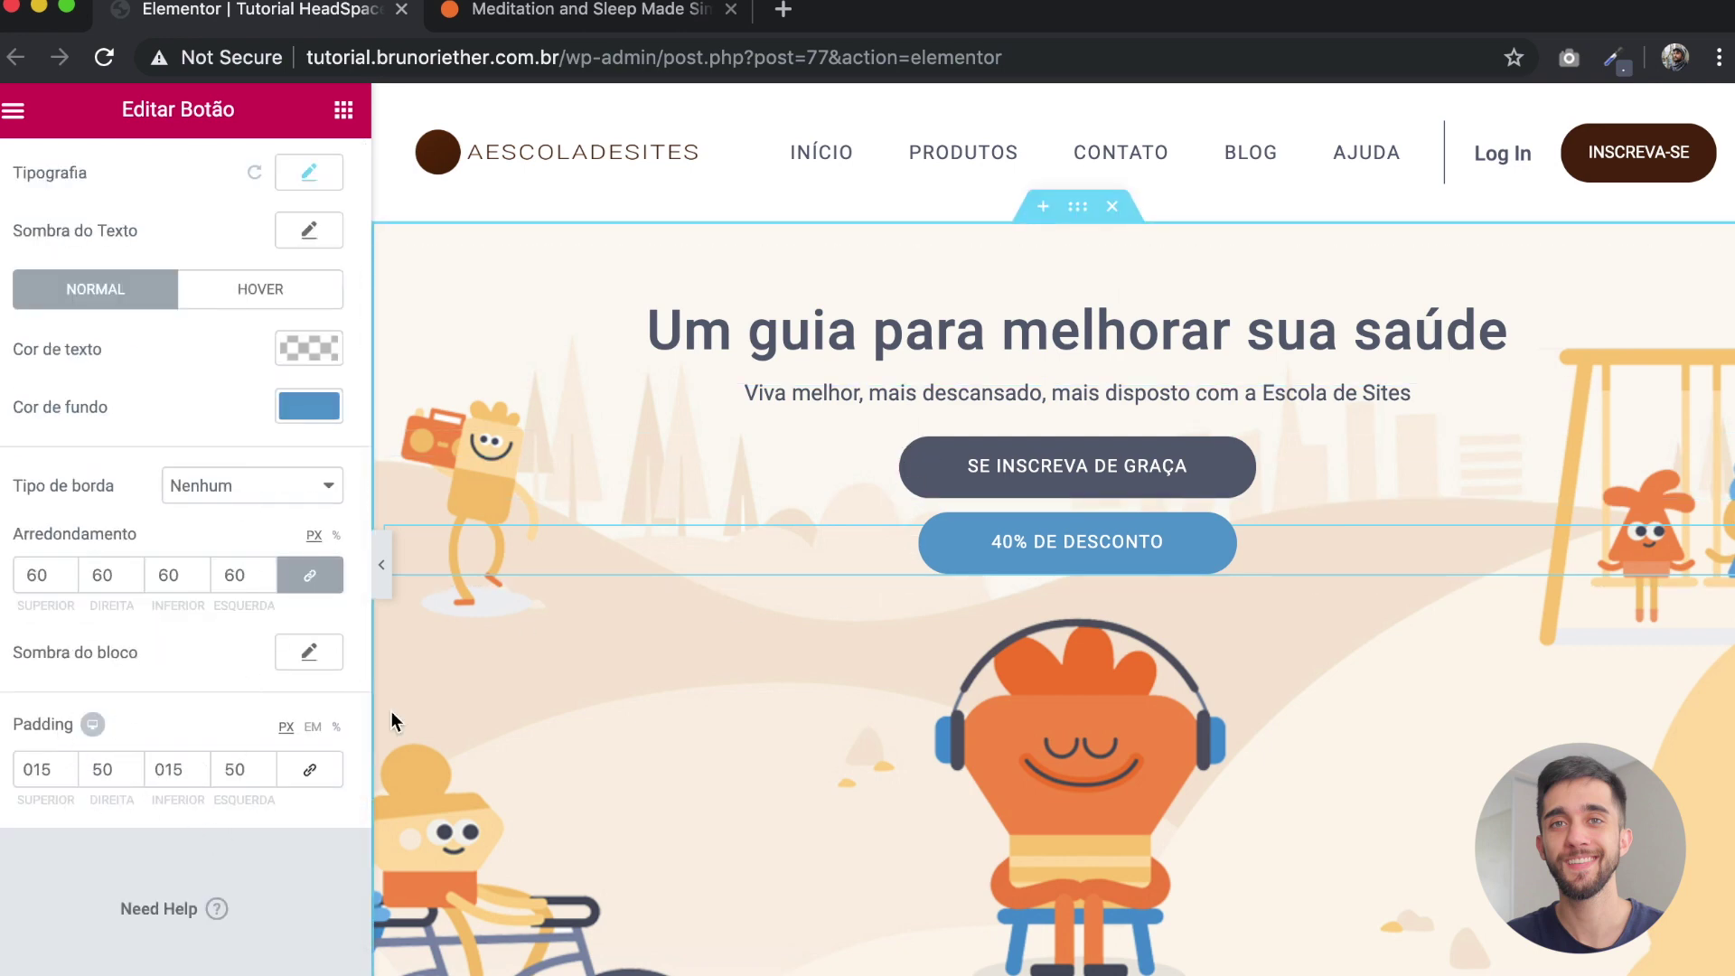
drag(117, 769, 53, 773)
text(63)
double_click(236, 769)
text(063)
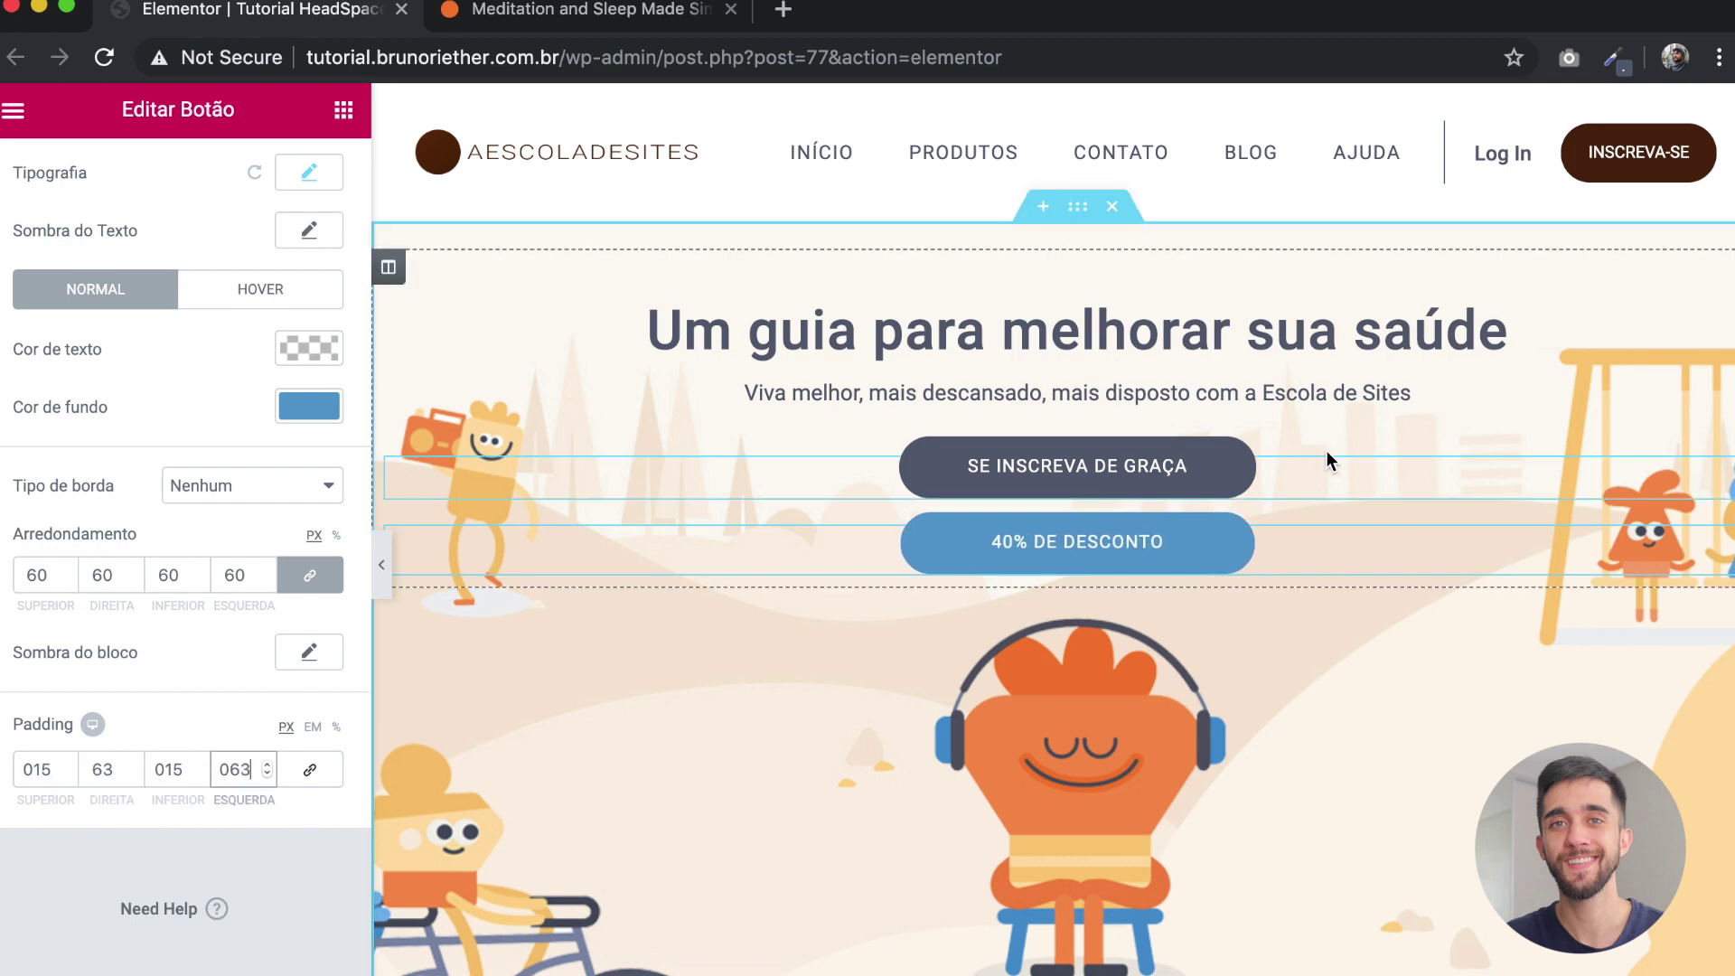
Step: Preview the hero without the editing controls, and add a section with two equal columns below it
click(382, 565)
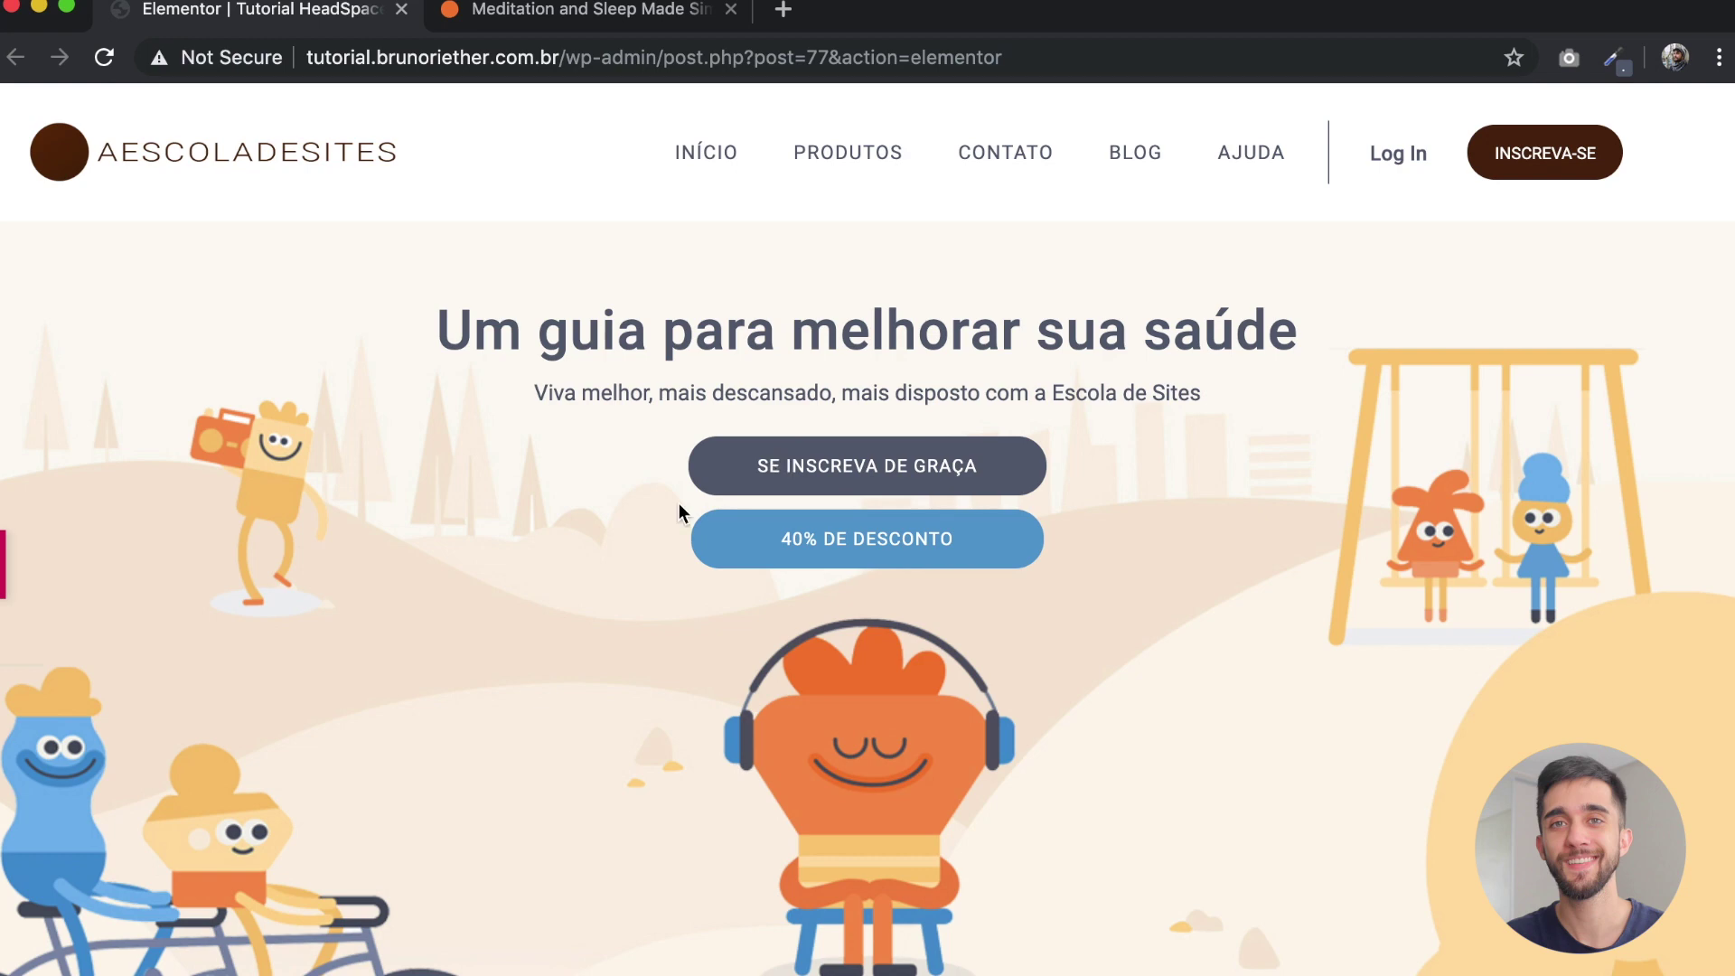
scroll(609, 524, down, 2)
scroll(609, 524, up, 2)
scroll(474, 446, down, 3)
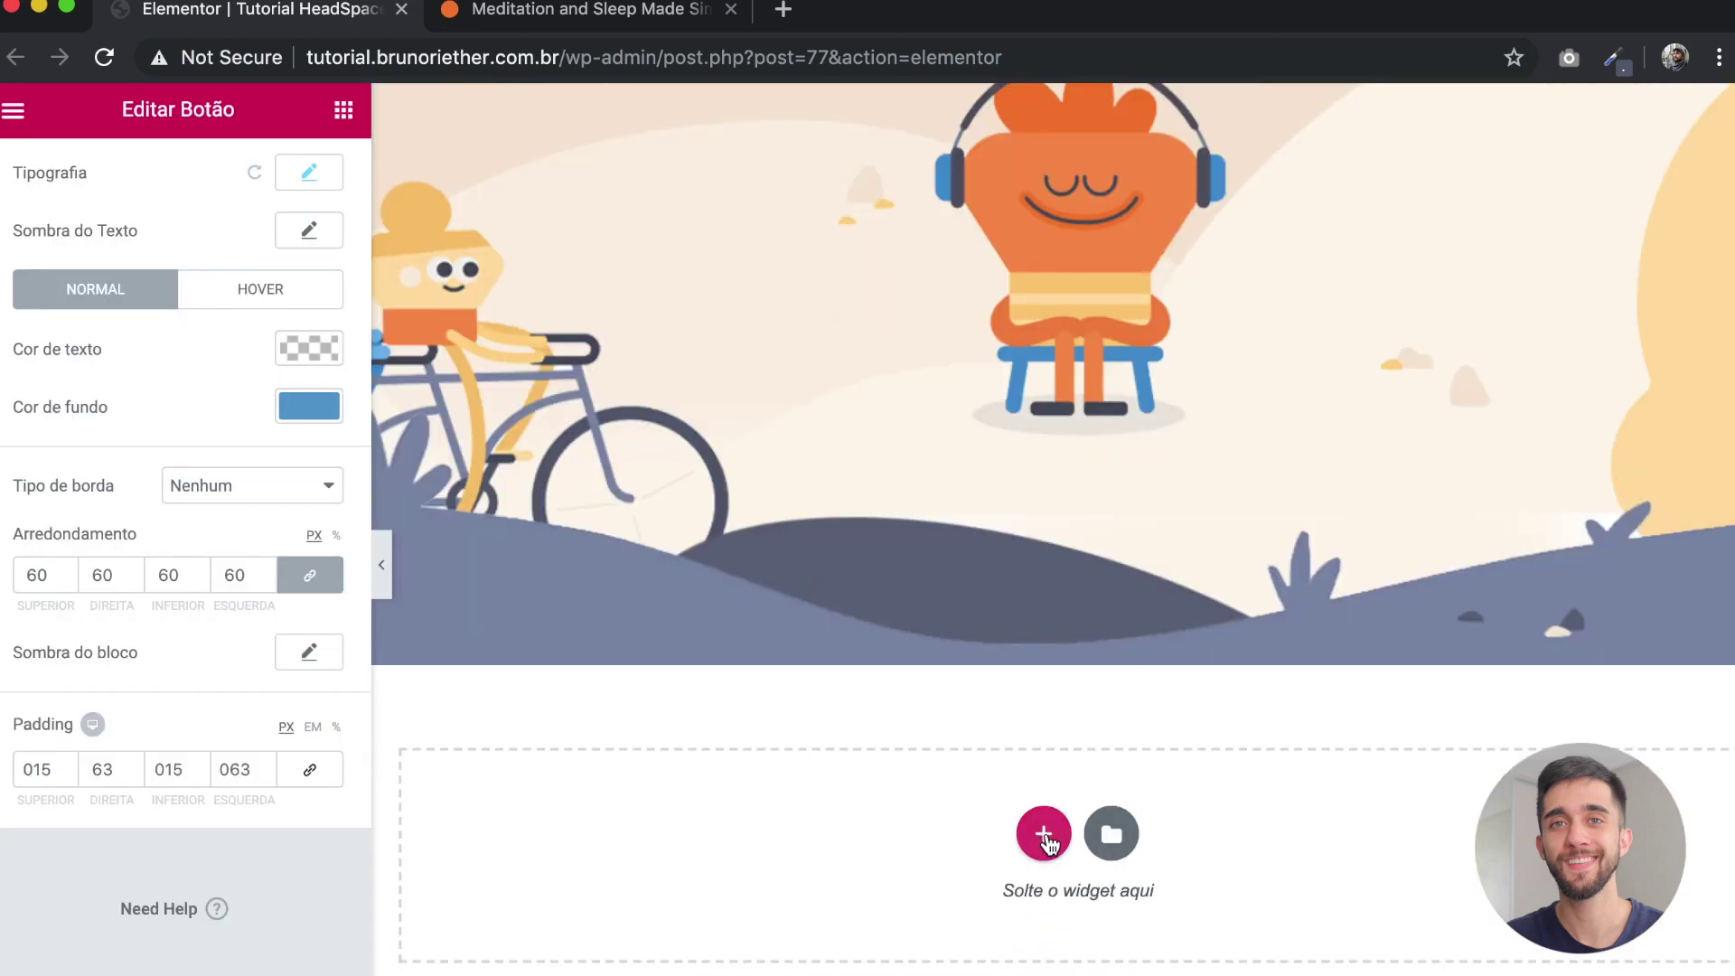
click(1044, 836)
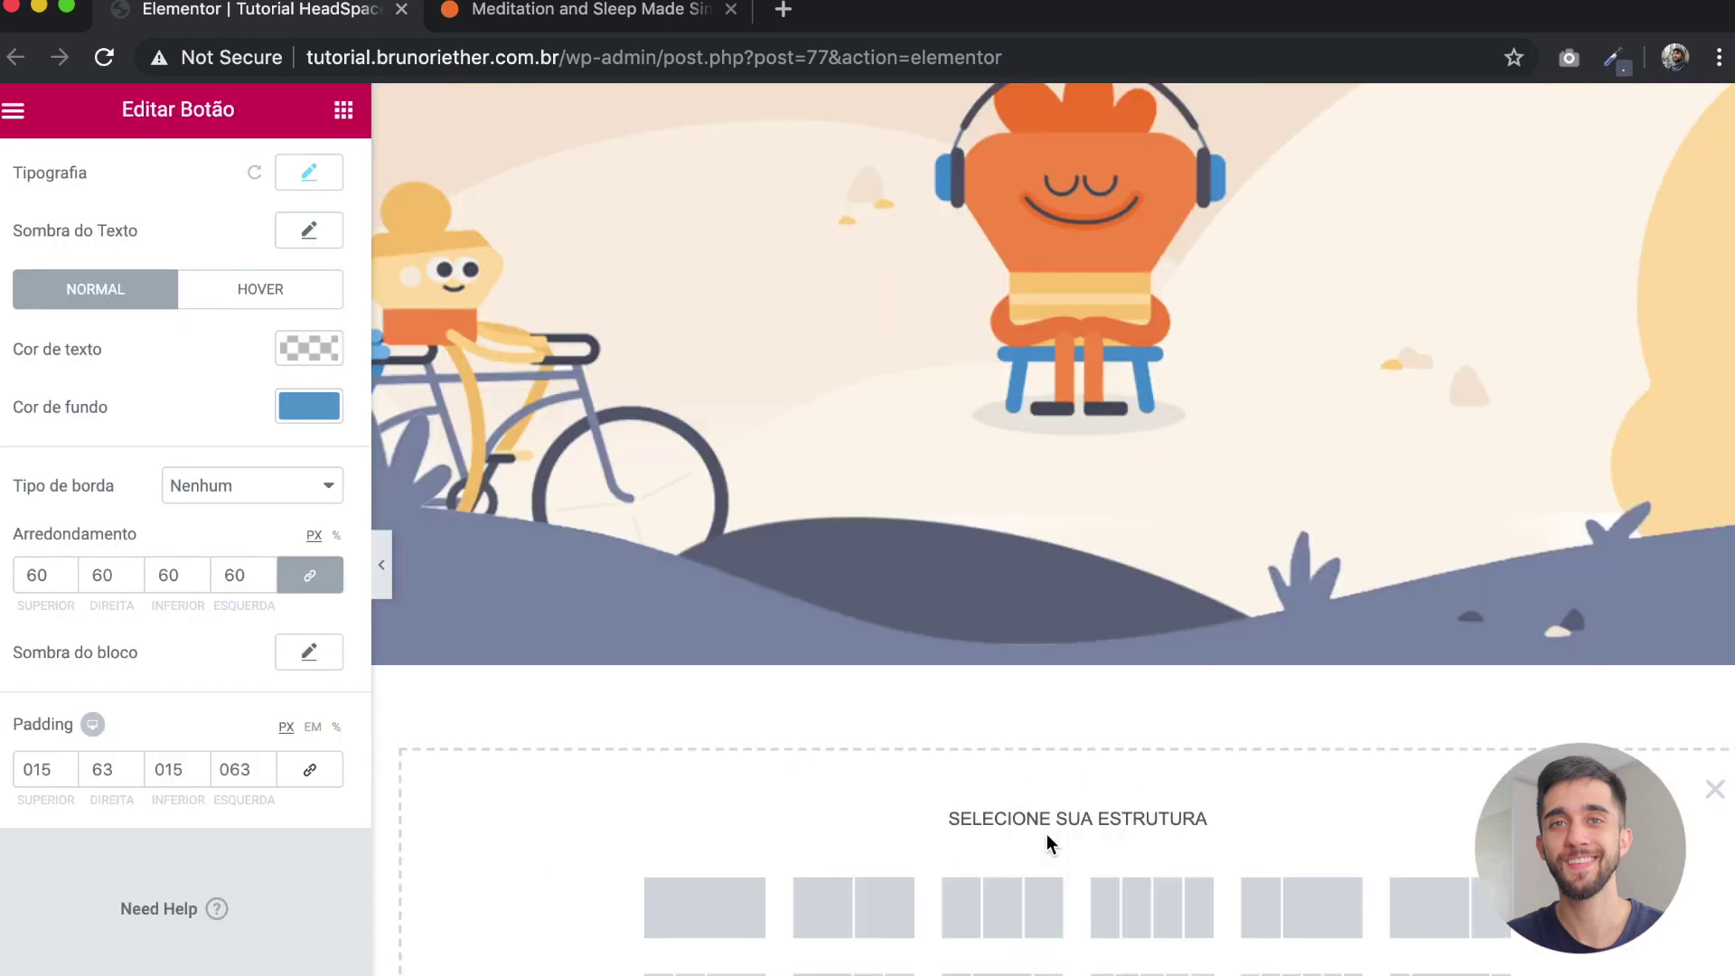
click(875, 912)
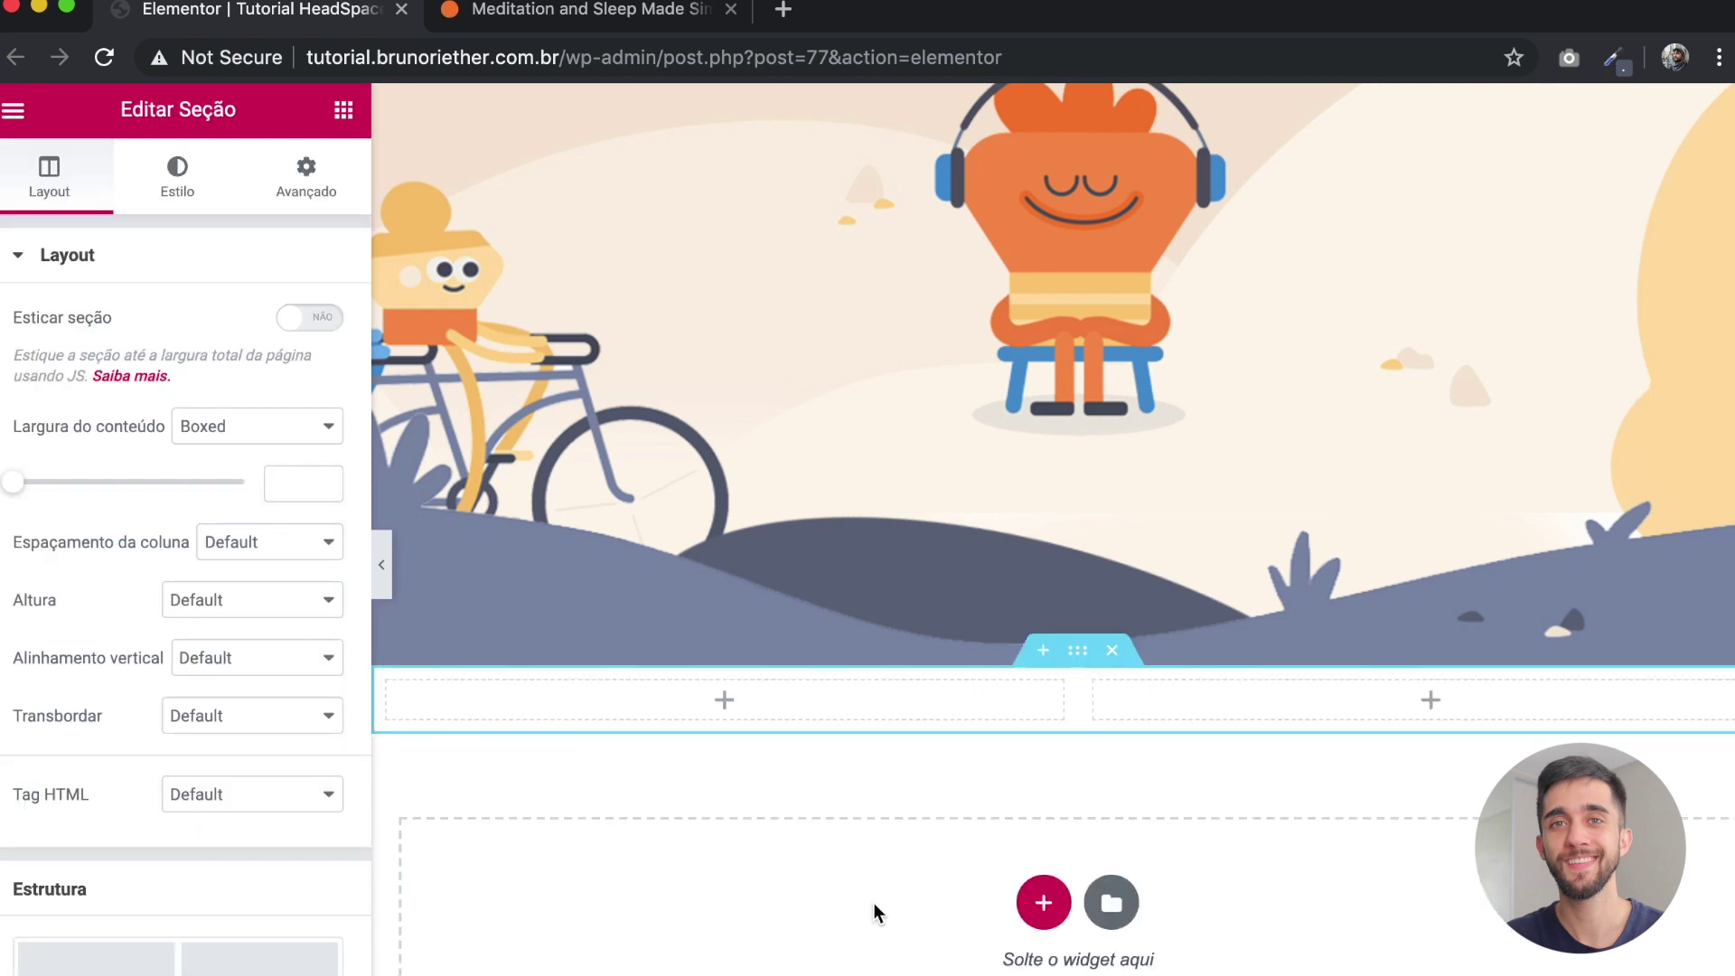
Step: Give the new two-column section a classic background in the greyish-blue swatch #828eaa from the saved palette
click(178, 194)
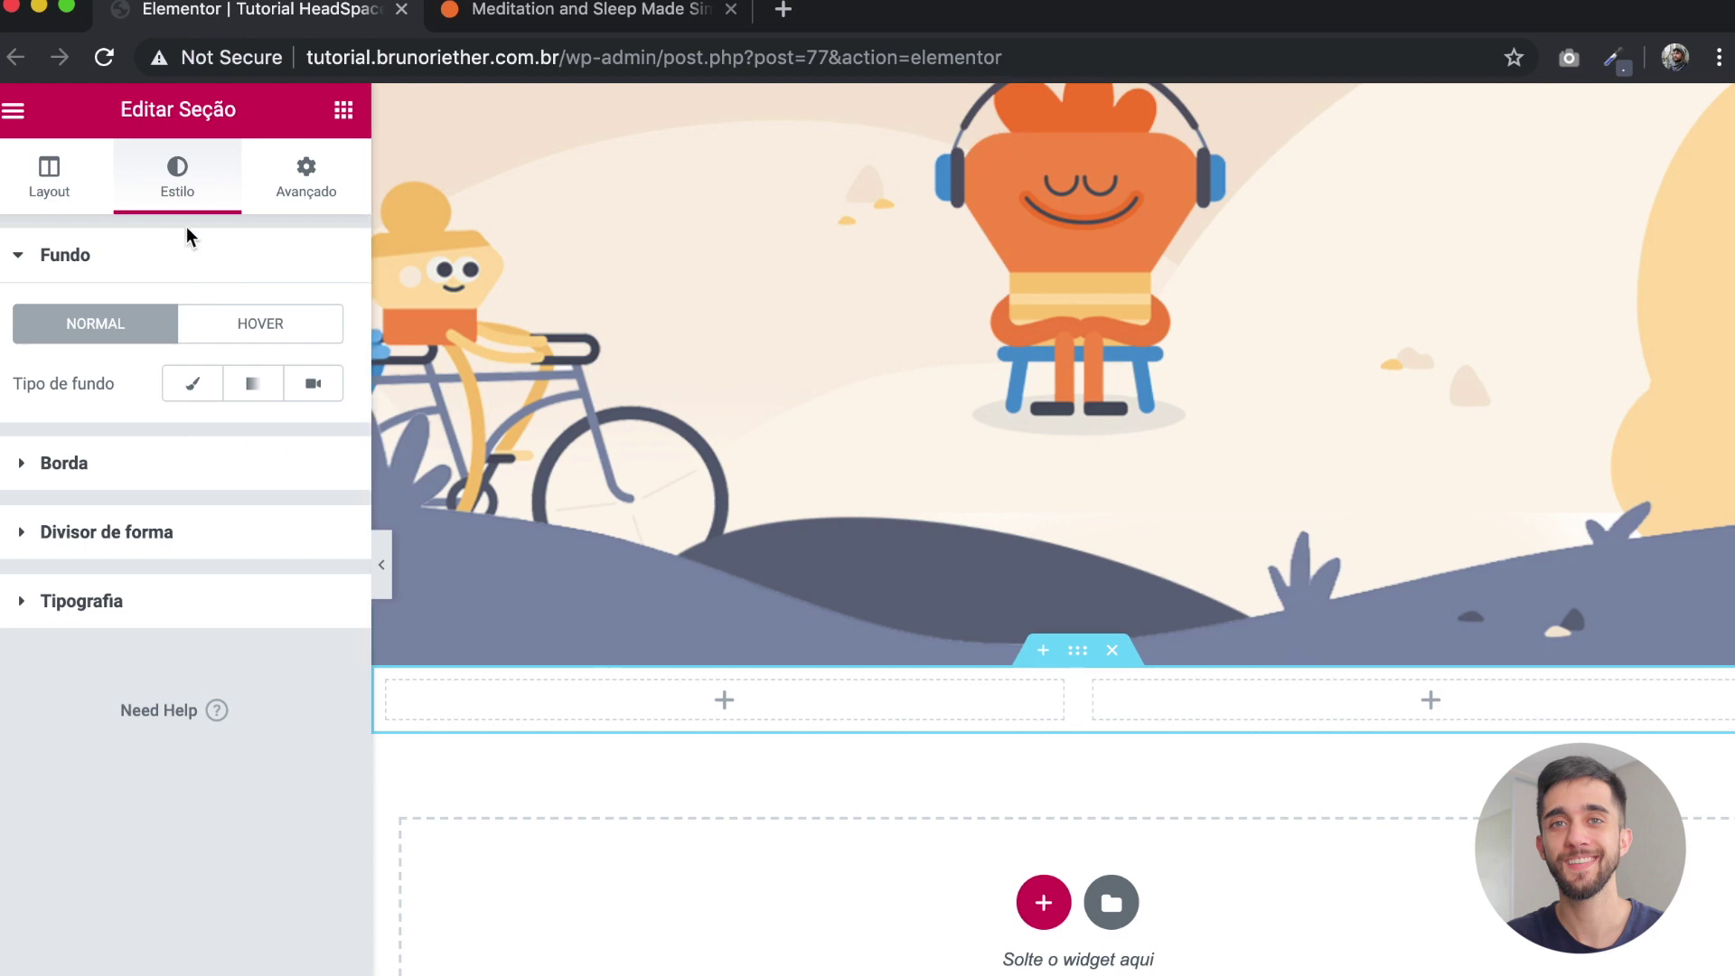
click(192, 383)
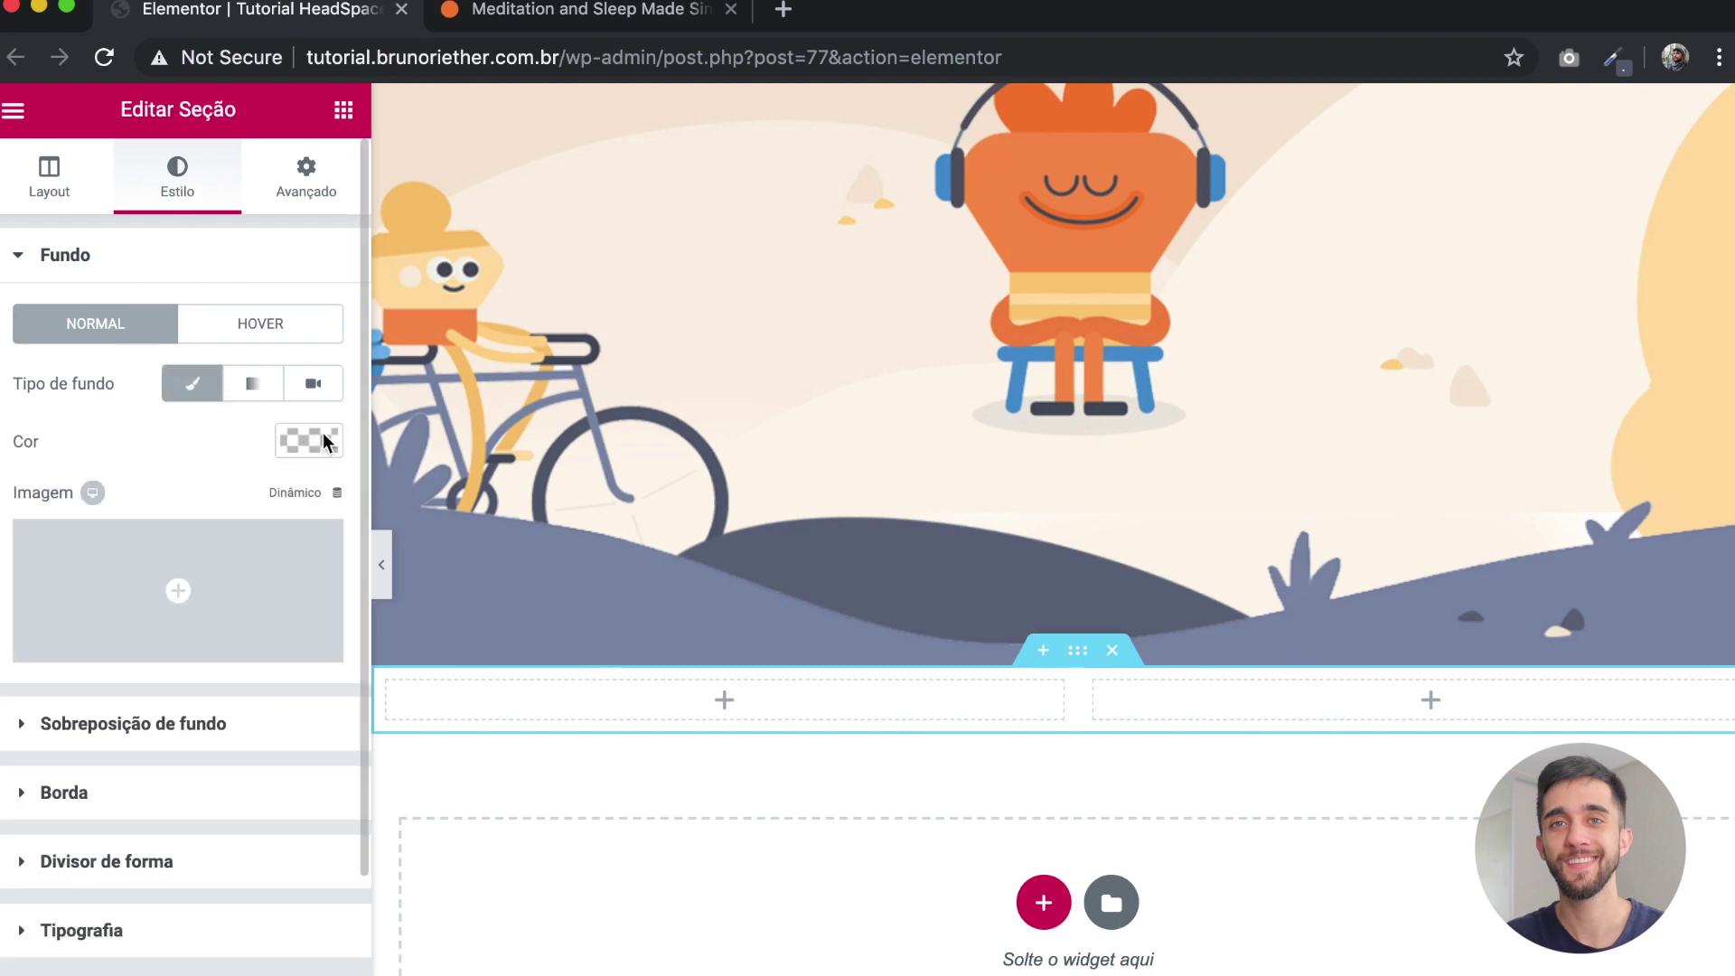
click(336, 440)
click(124, 746)
click(28, 745)
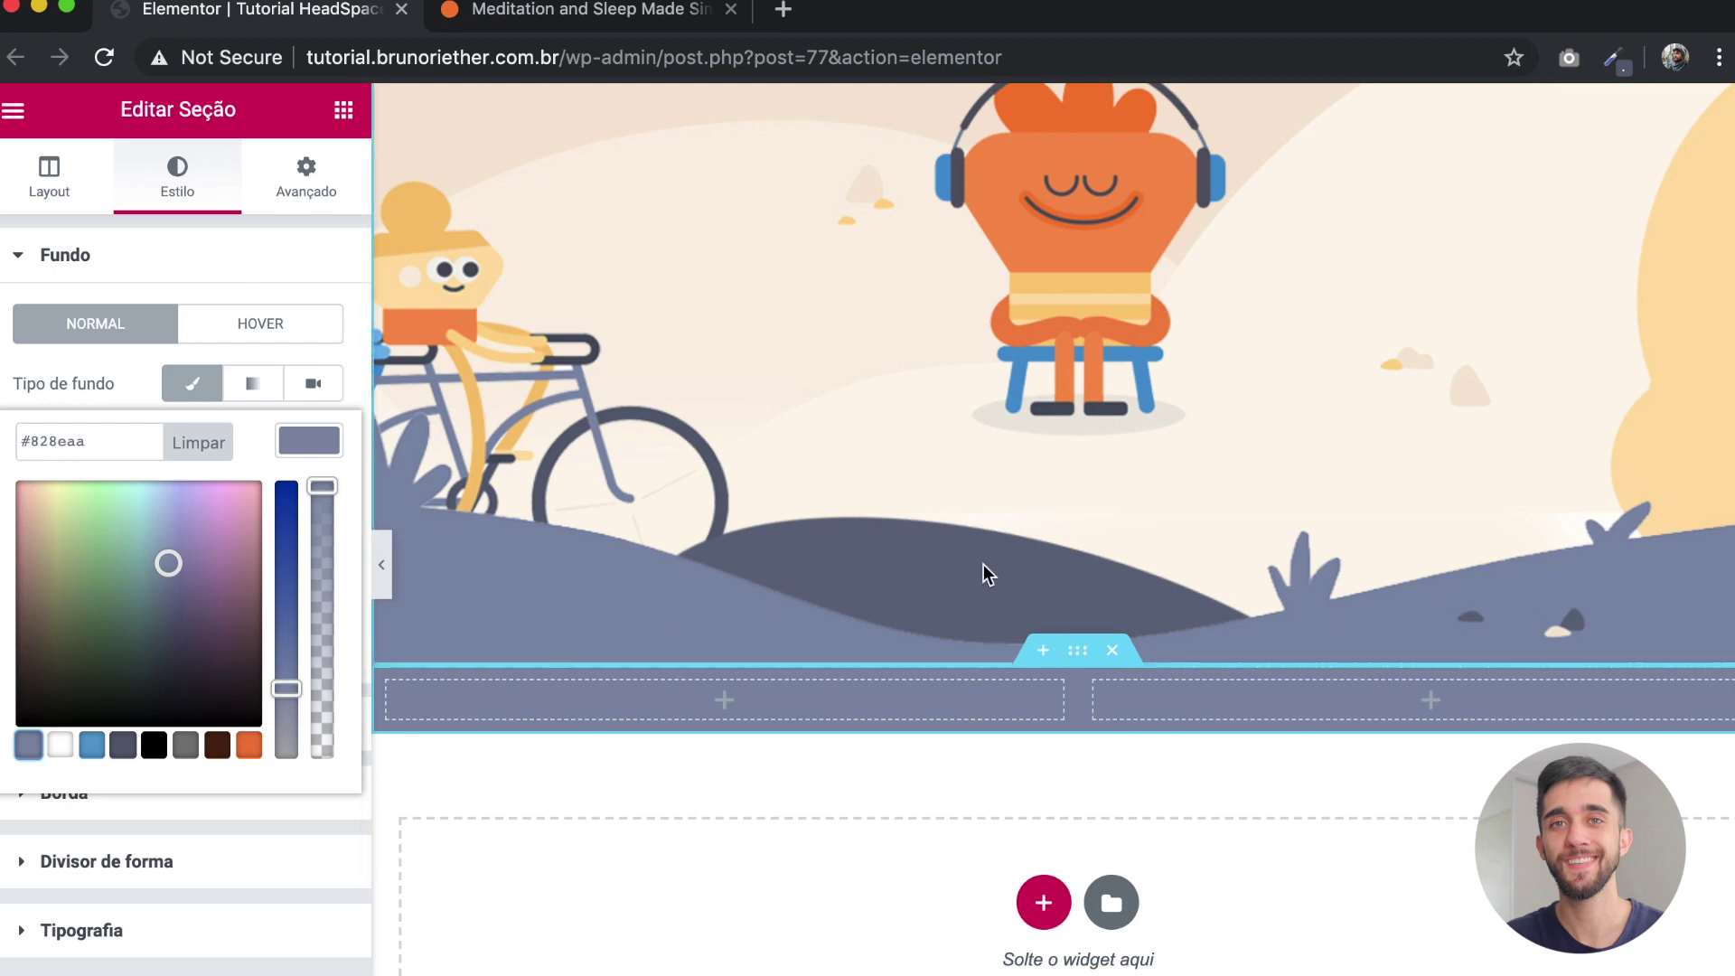
scroll(1173, 440, up, 7)
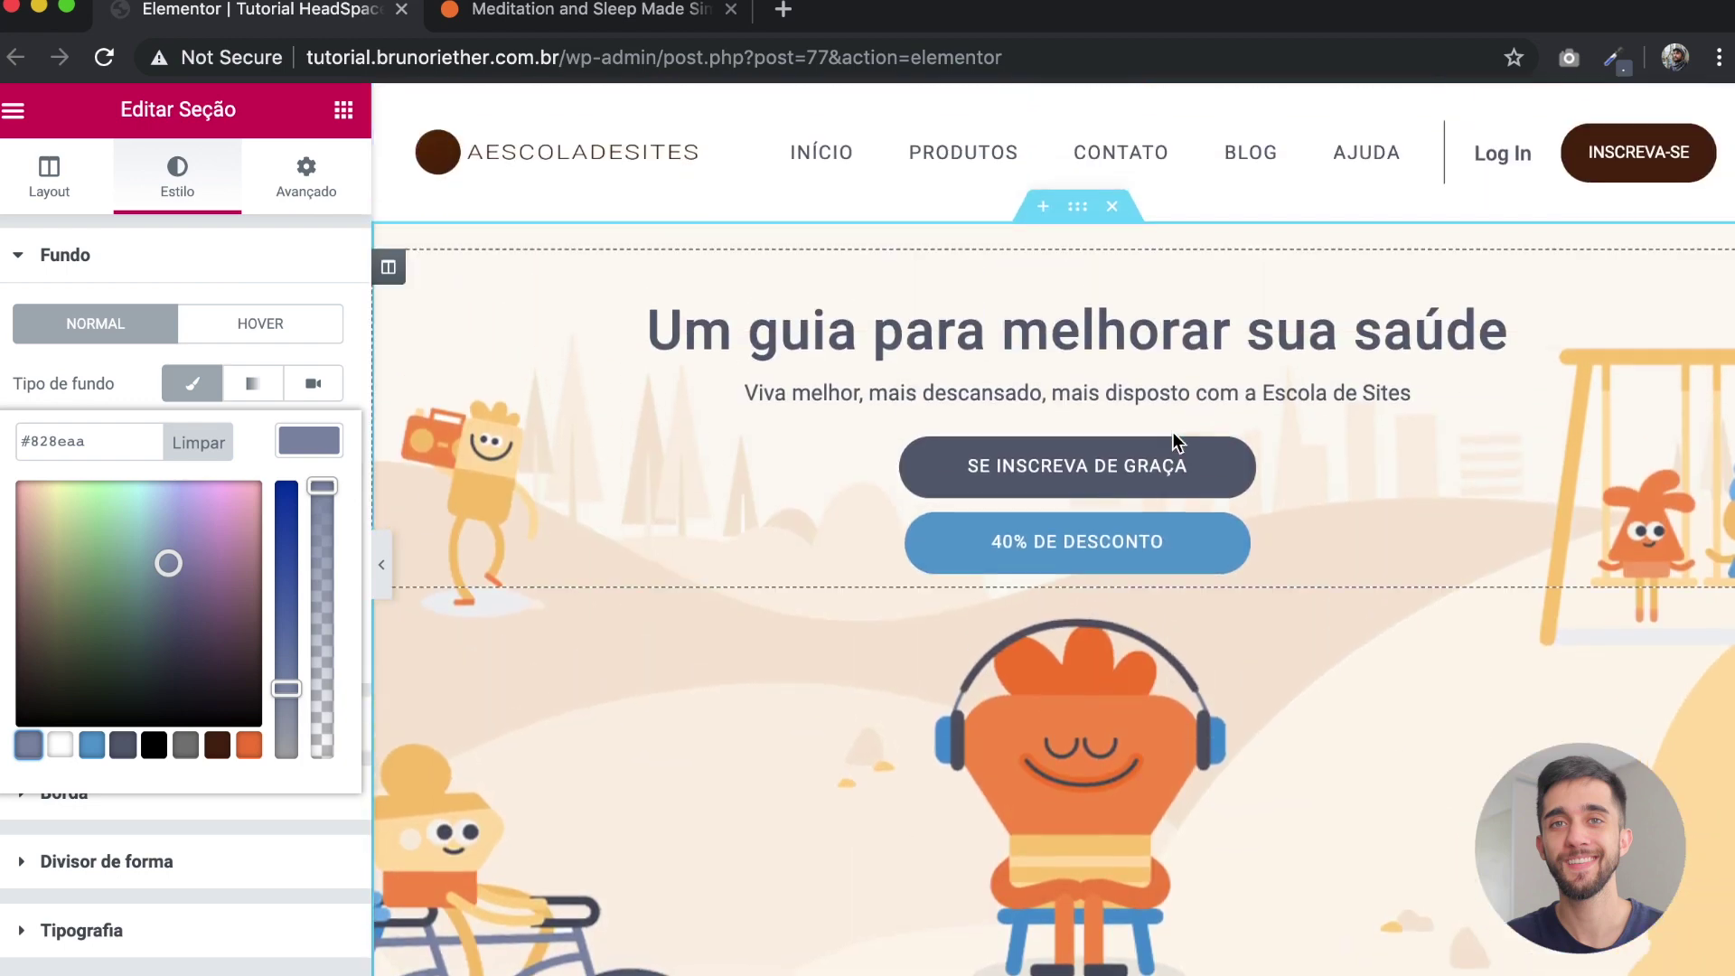
scroll(1173, 441, down, 6)
scroll(1173, 441, down, 2)
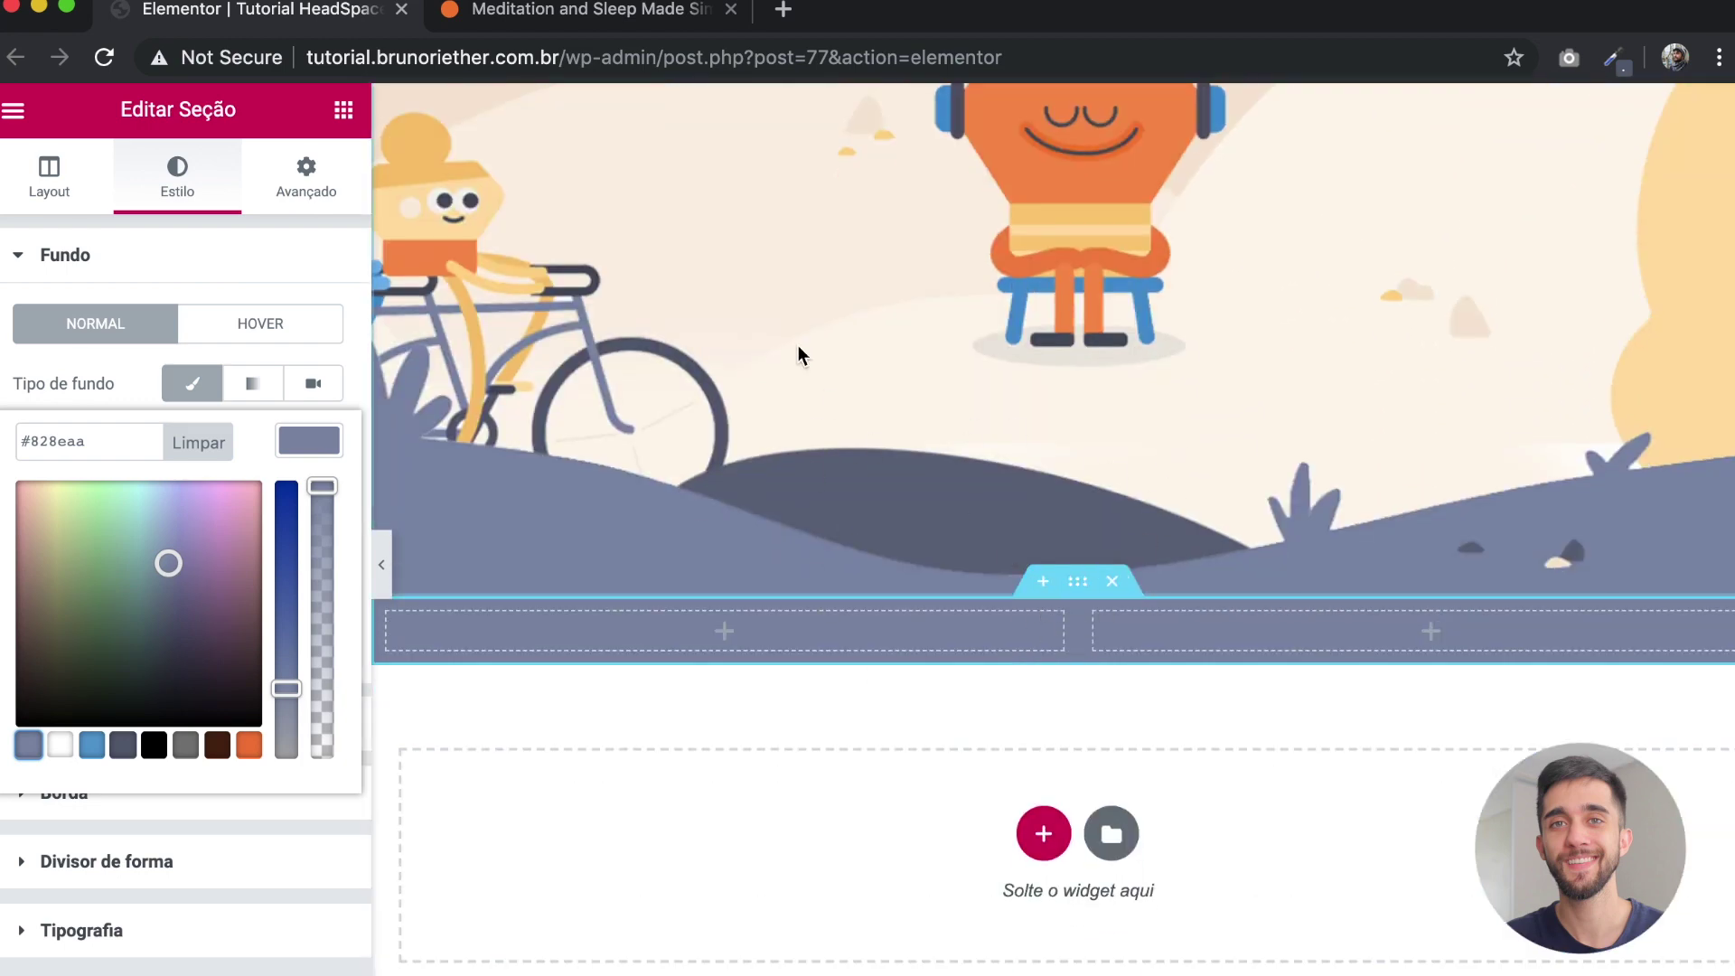
click(101, 371)
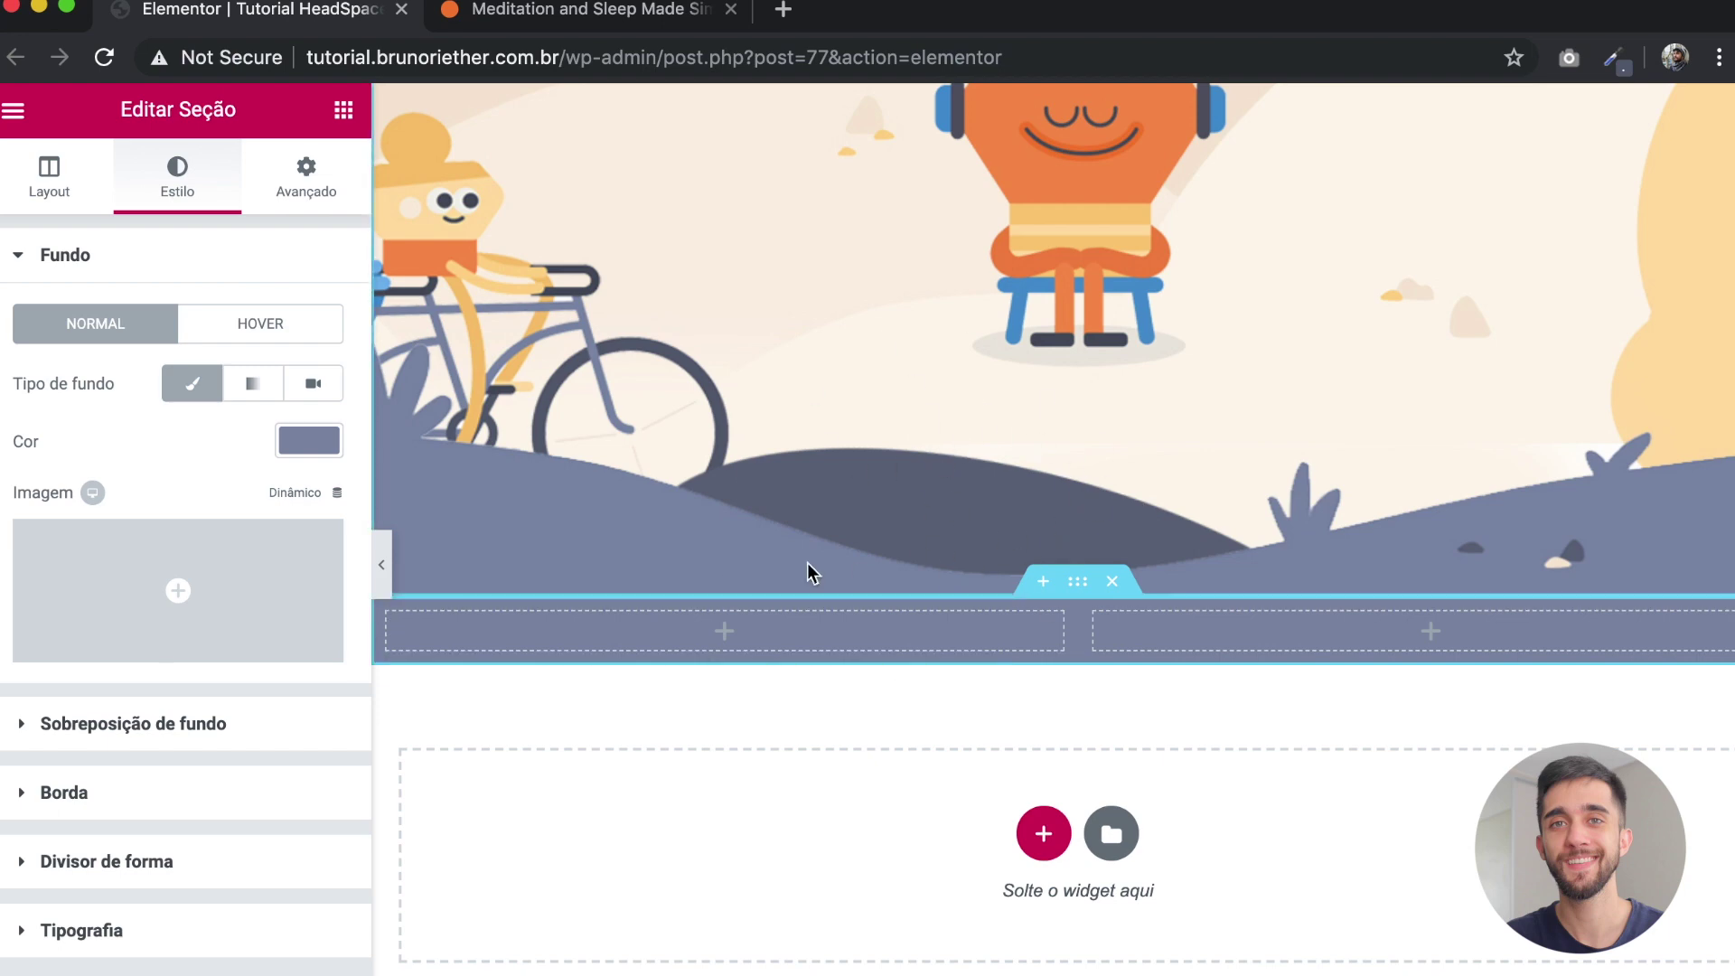
Step: Set the two-column section's height to Altura mínima and preview how it joins the hero illustration
scroll(1189, 524, up, 7)
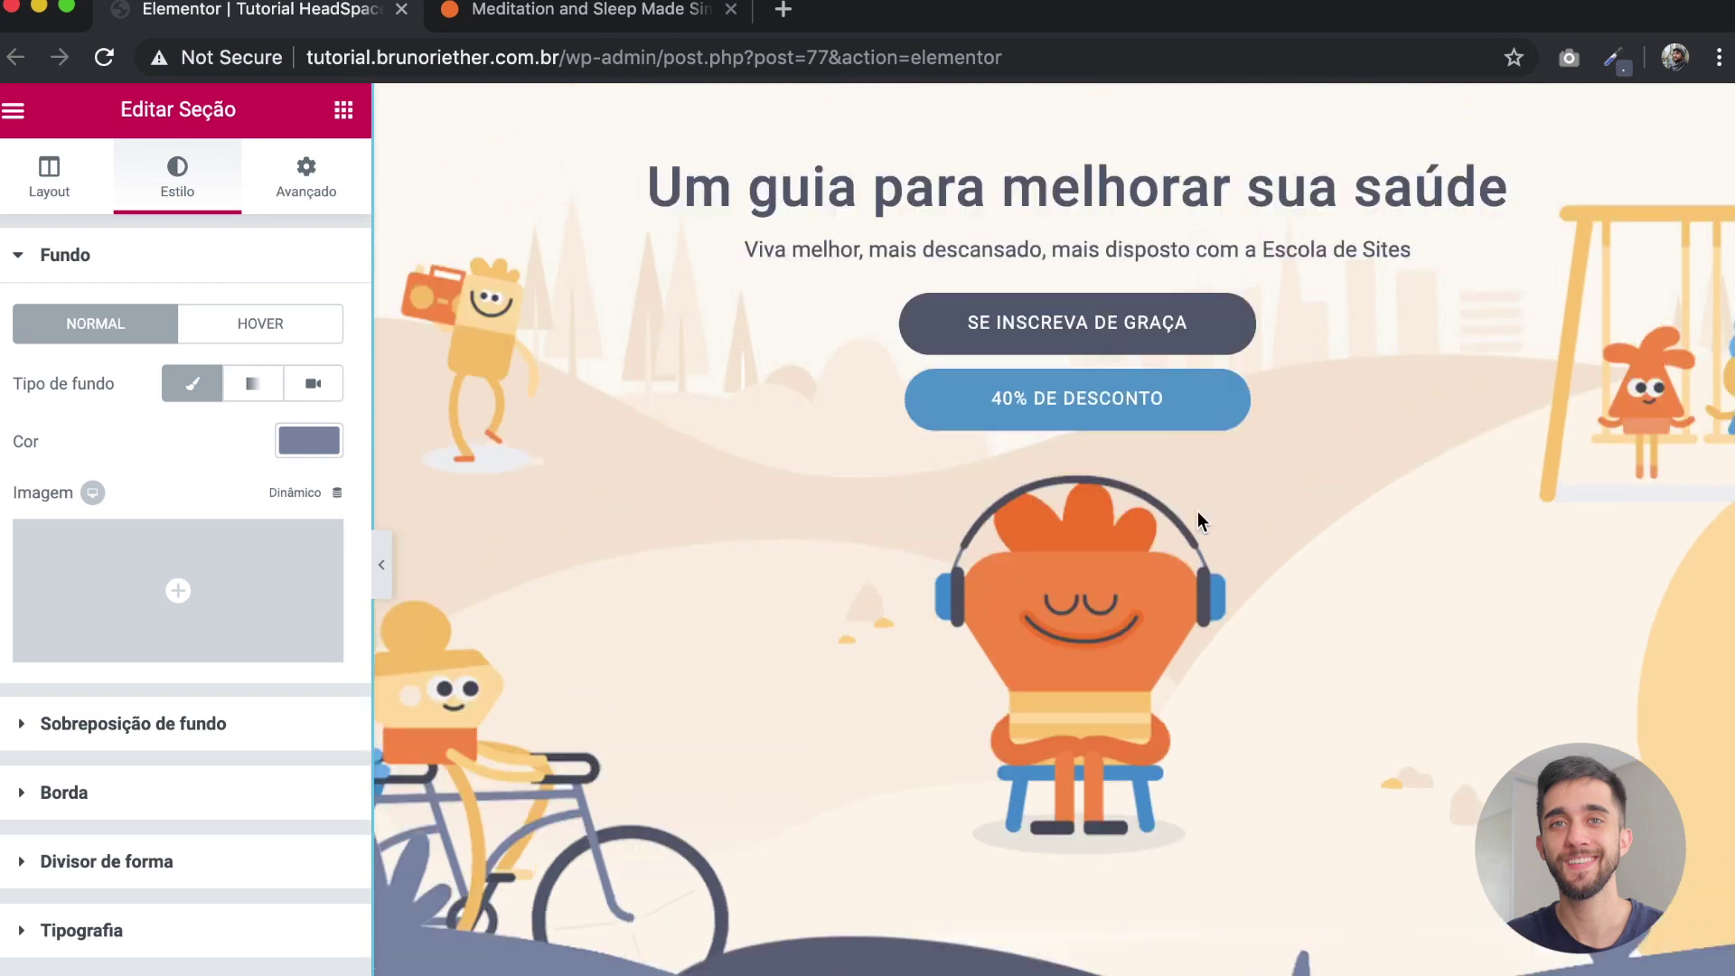
scroll(1198, 520, down, 7)
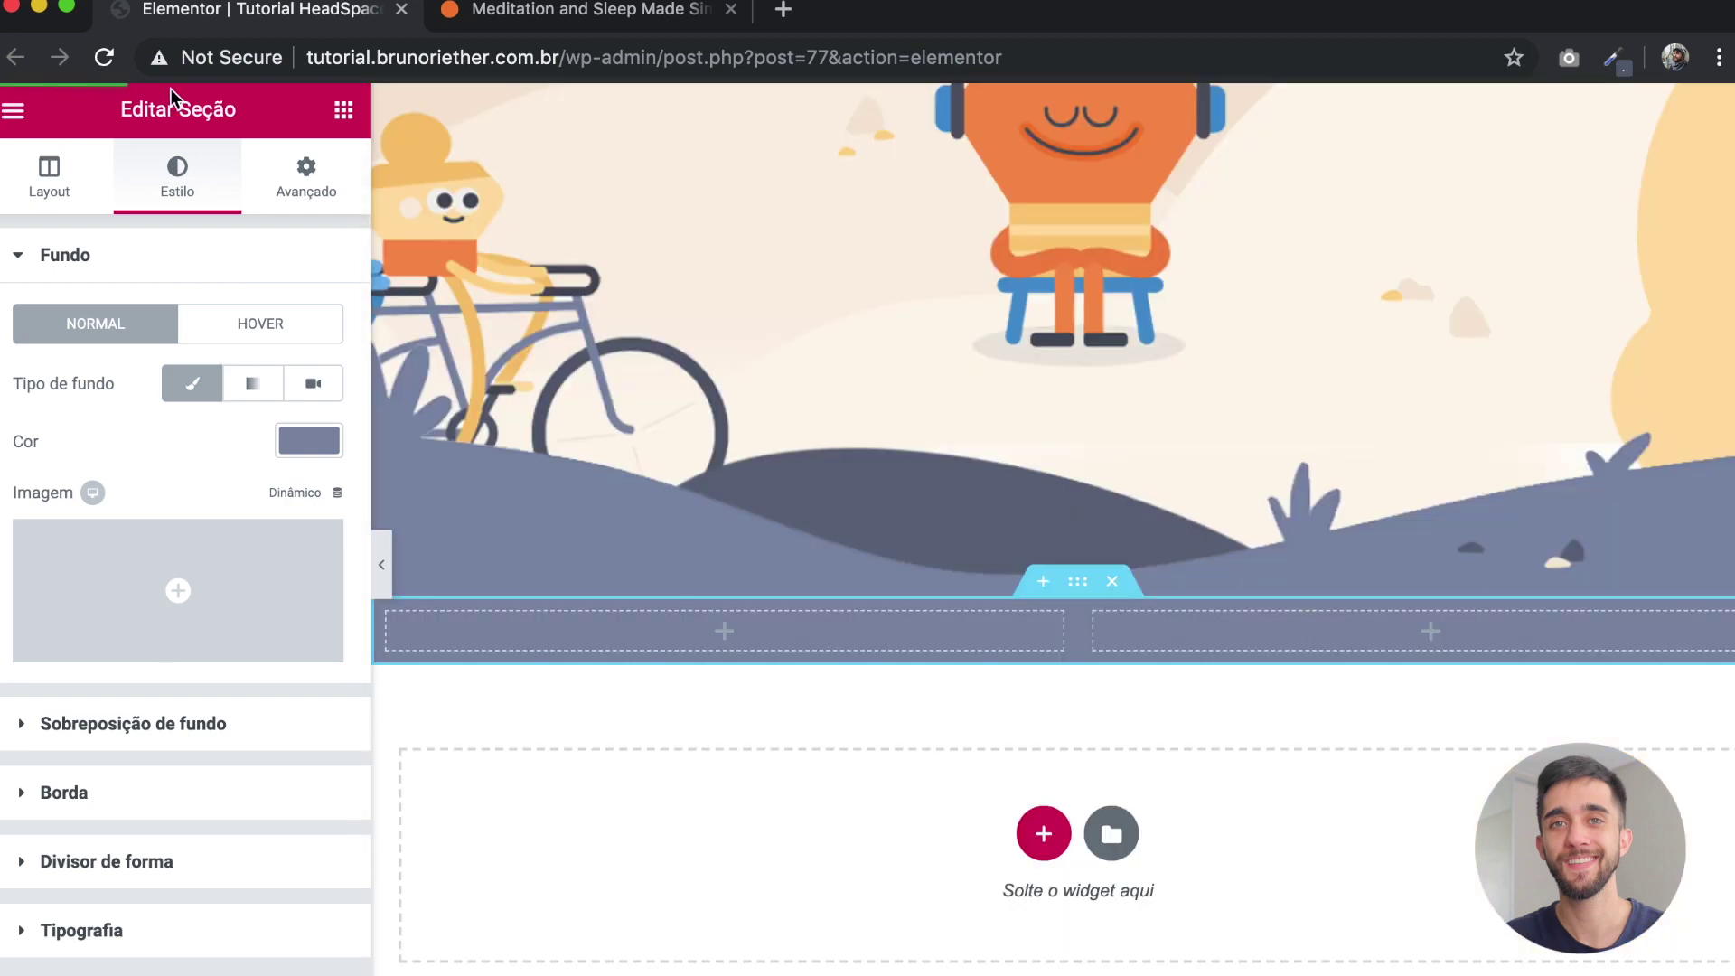
click(49, 186)
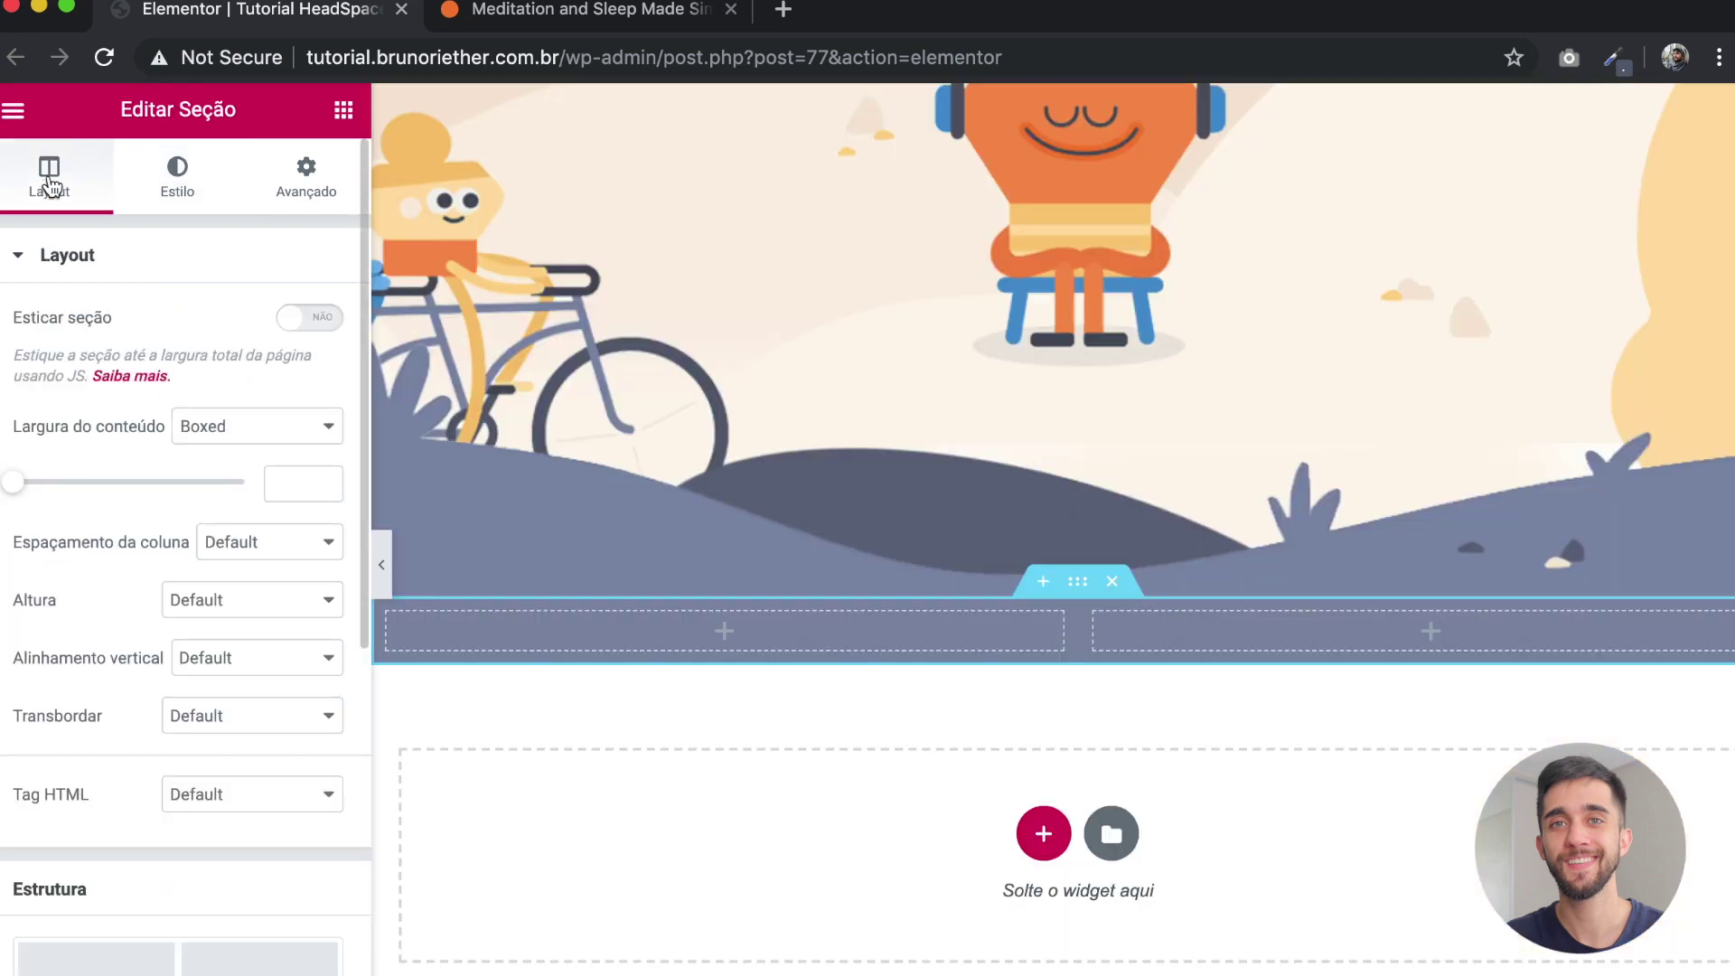
click(279, 612)
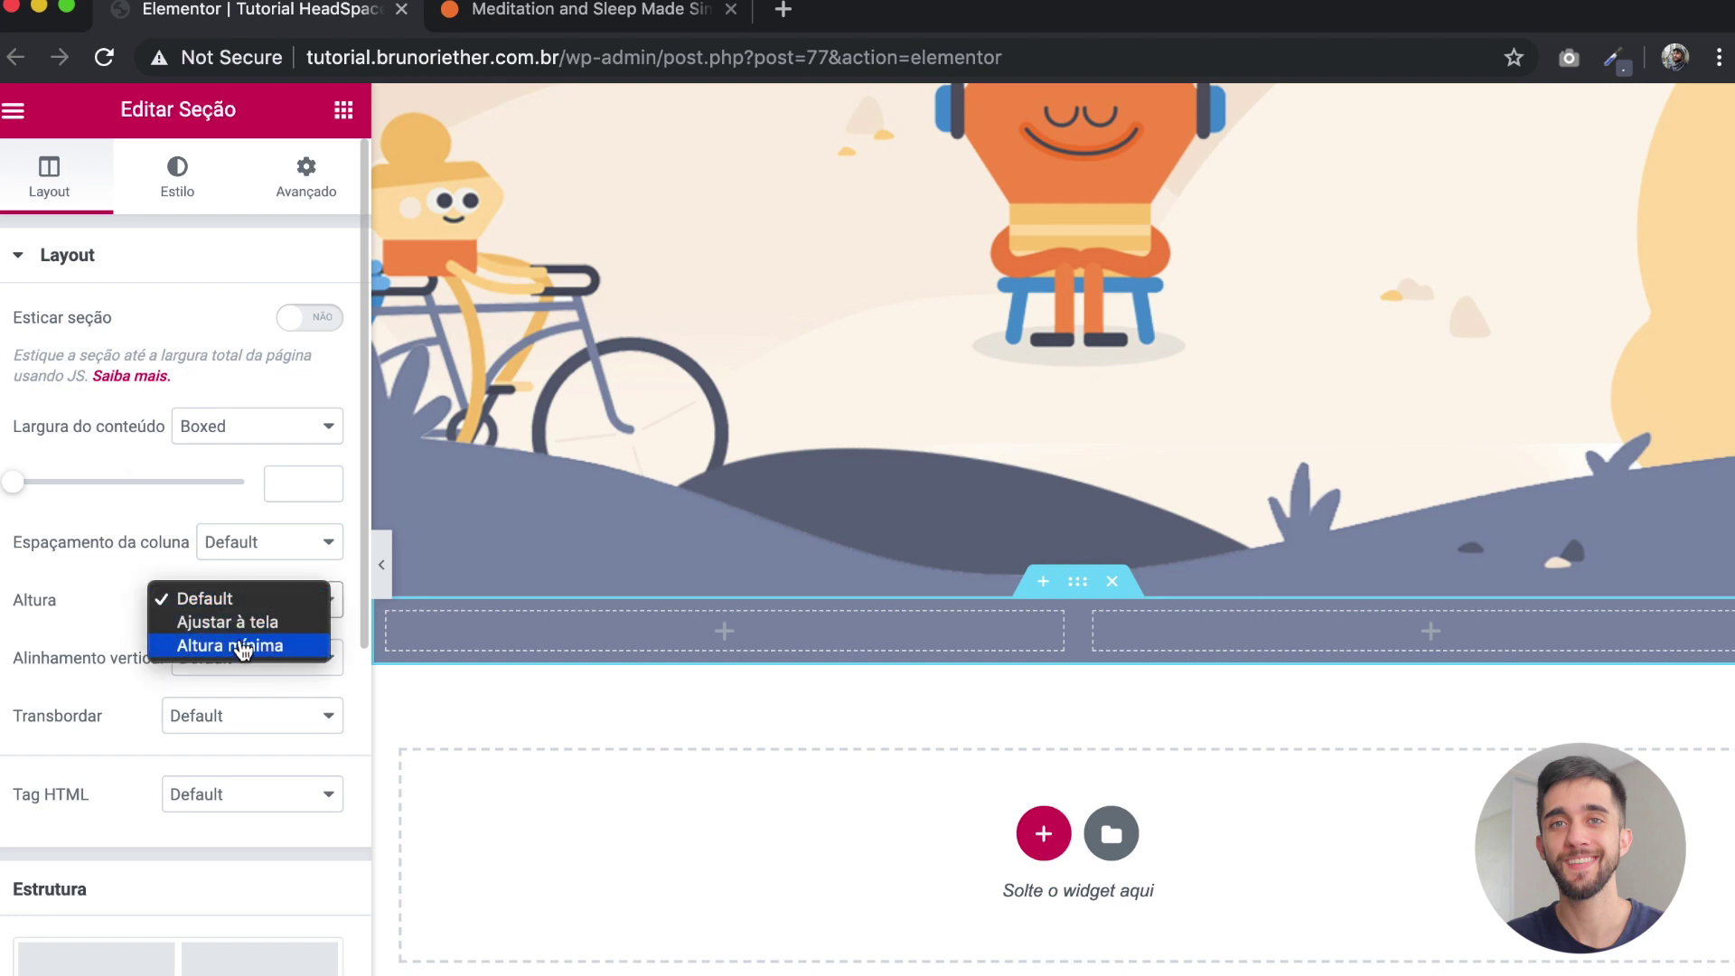
click(237, 647)
scroll(659, 697, down, 3)
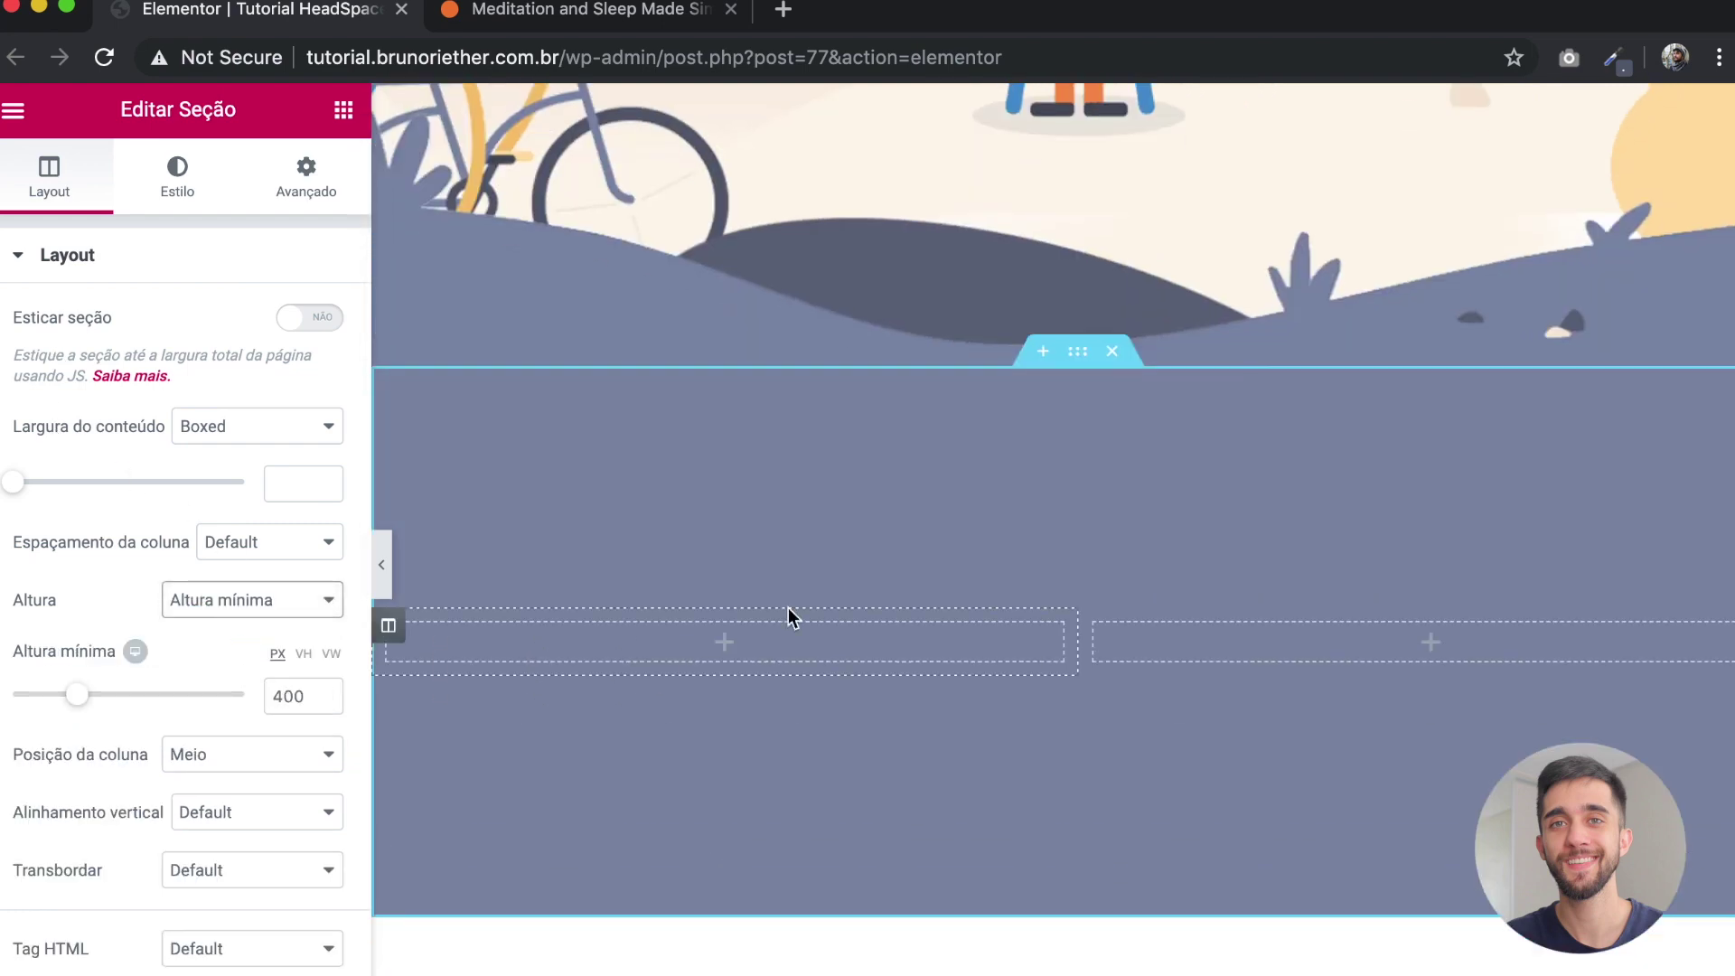
click(386, 569)
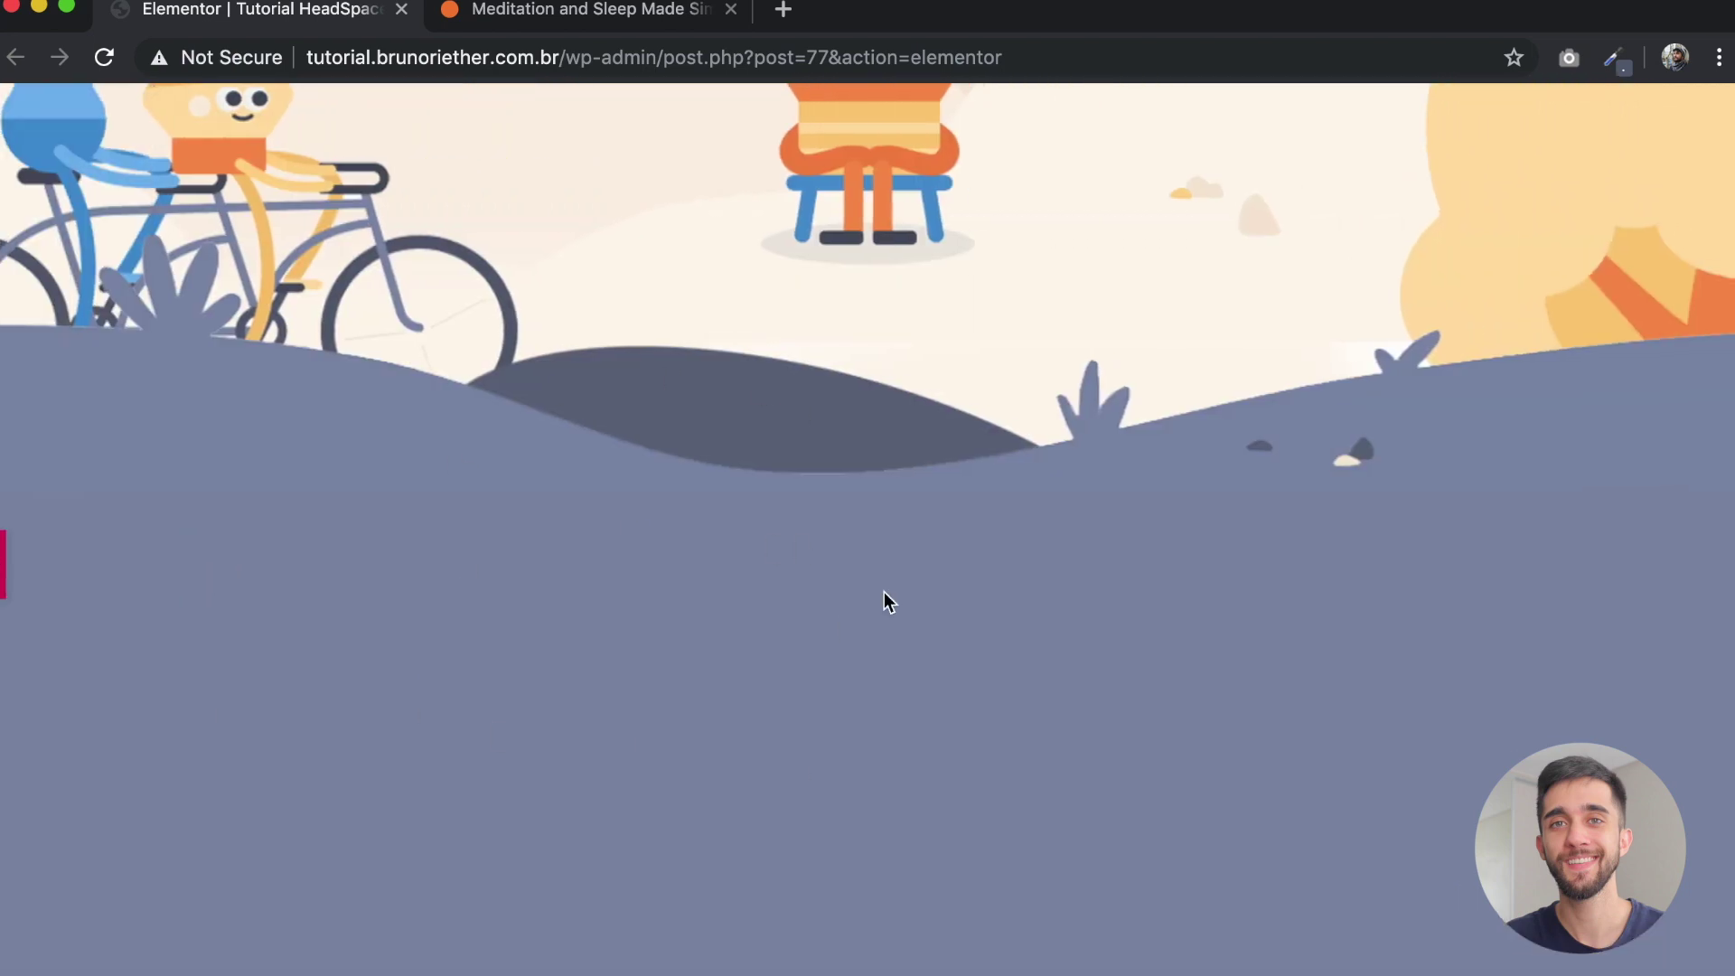
scroll(818, 637, up, 10)
scroll(818, 637, down, 10)
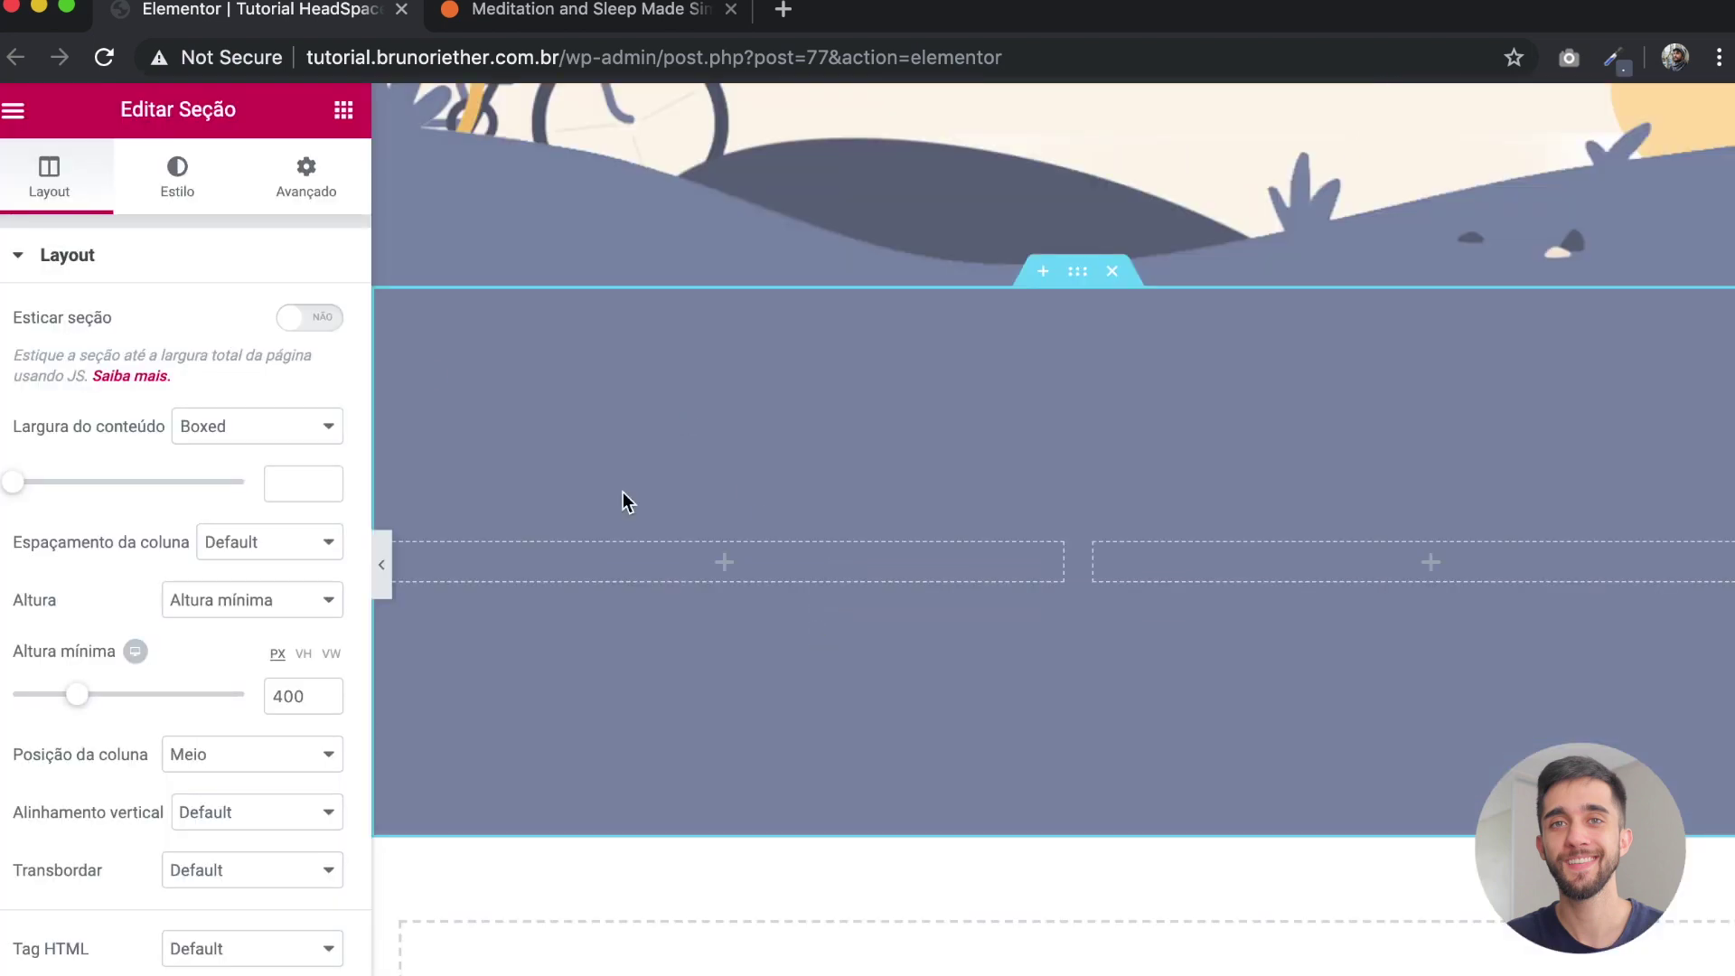
Step: Add a heading widget to the section's first column with the text "Aprenda a meditar e tenha mais qualidade de vida"
click(309, 191)
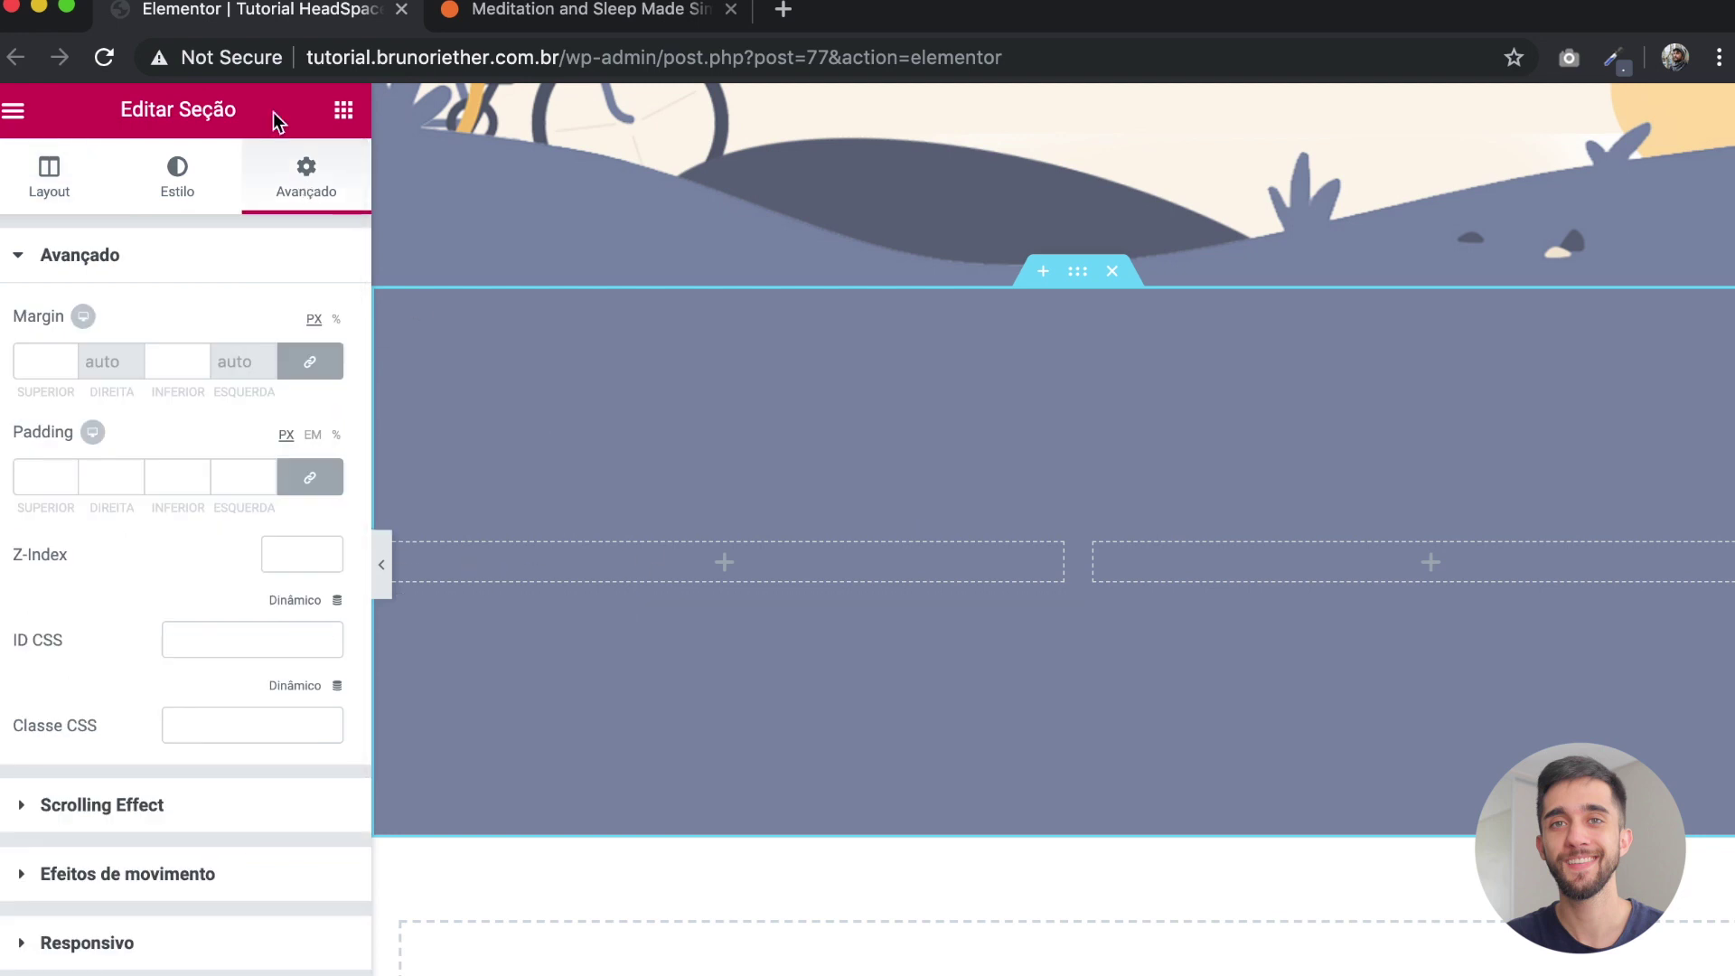
click(344, 112)
drag(246, 363, 573, 565)
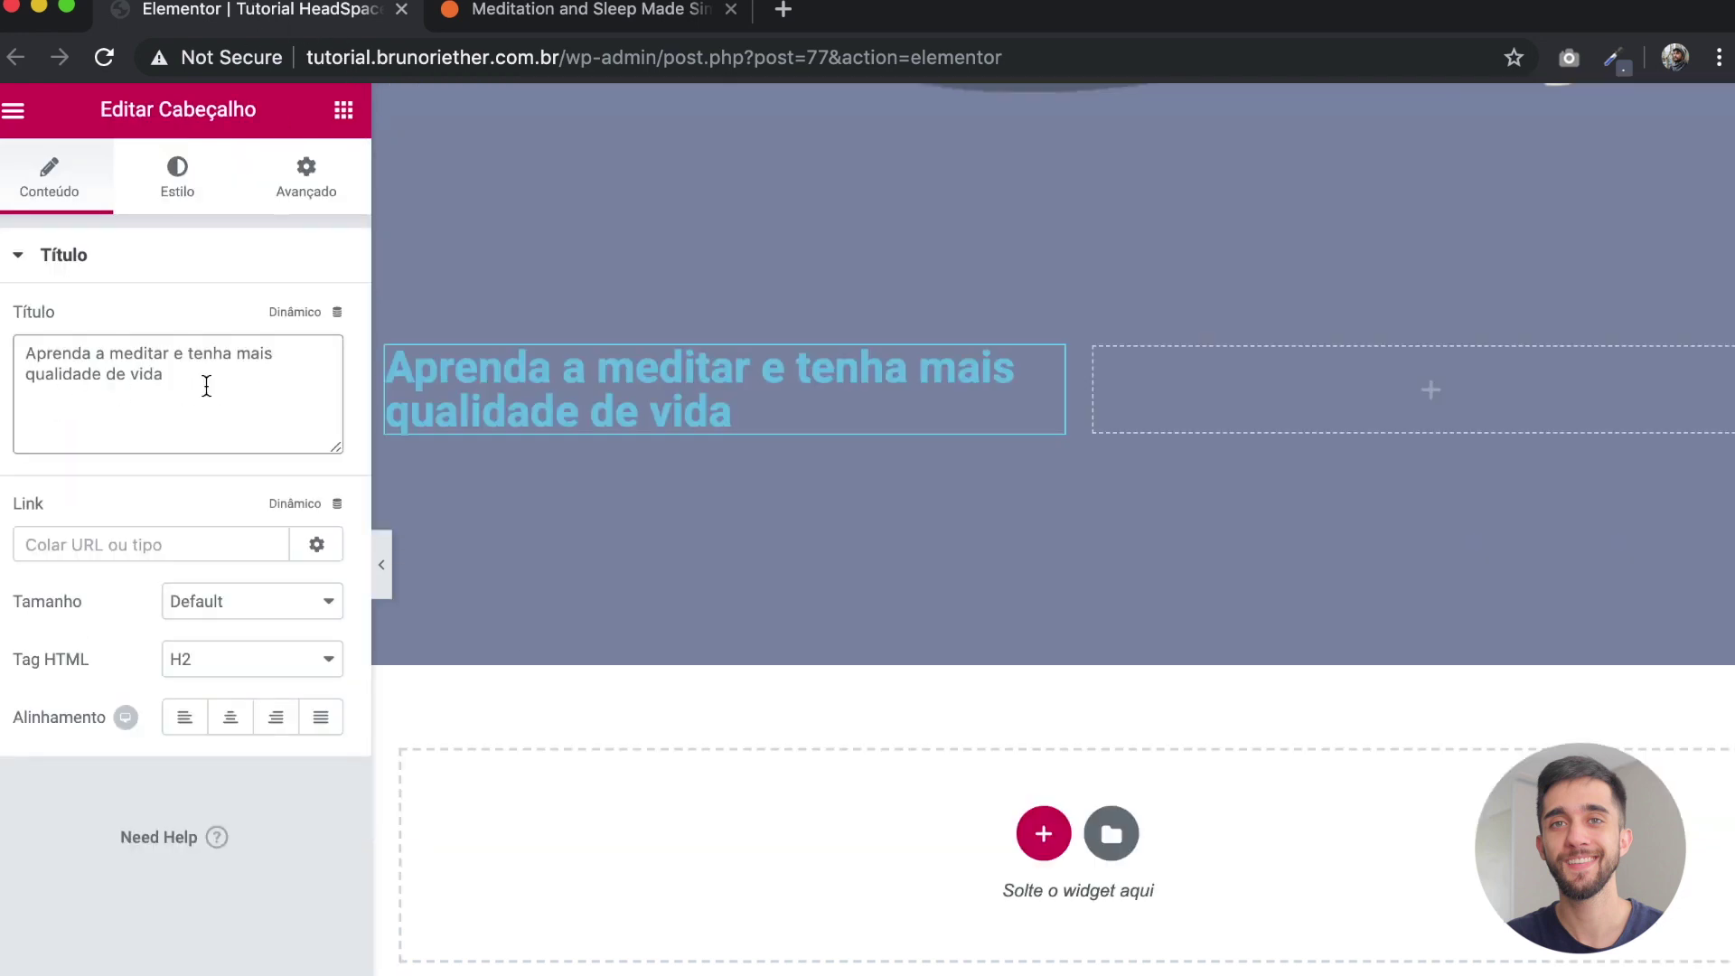
Step: Set the text colour of the new heading in the first column to #fedda9
click(179, 186)
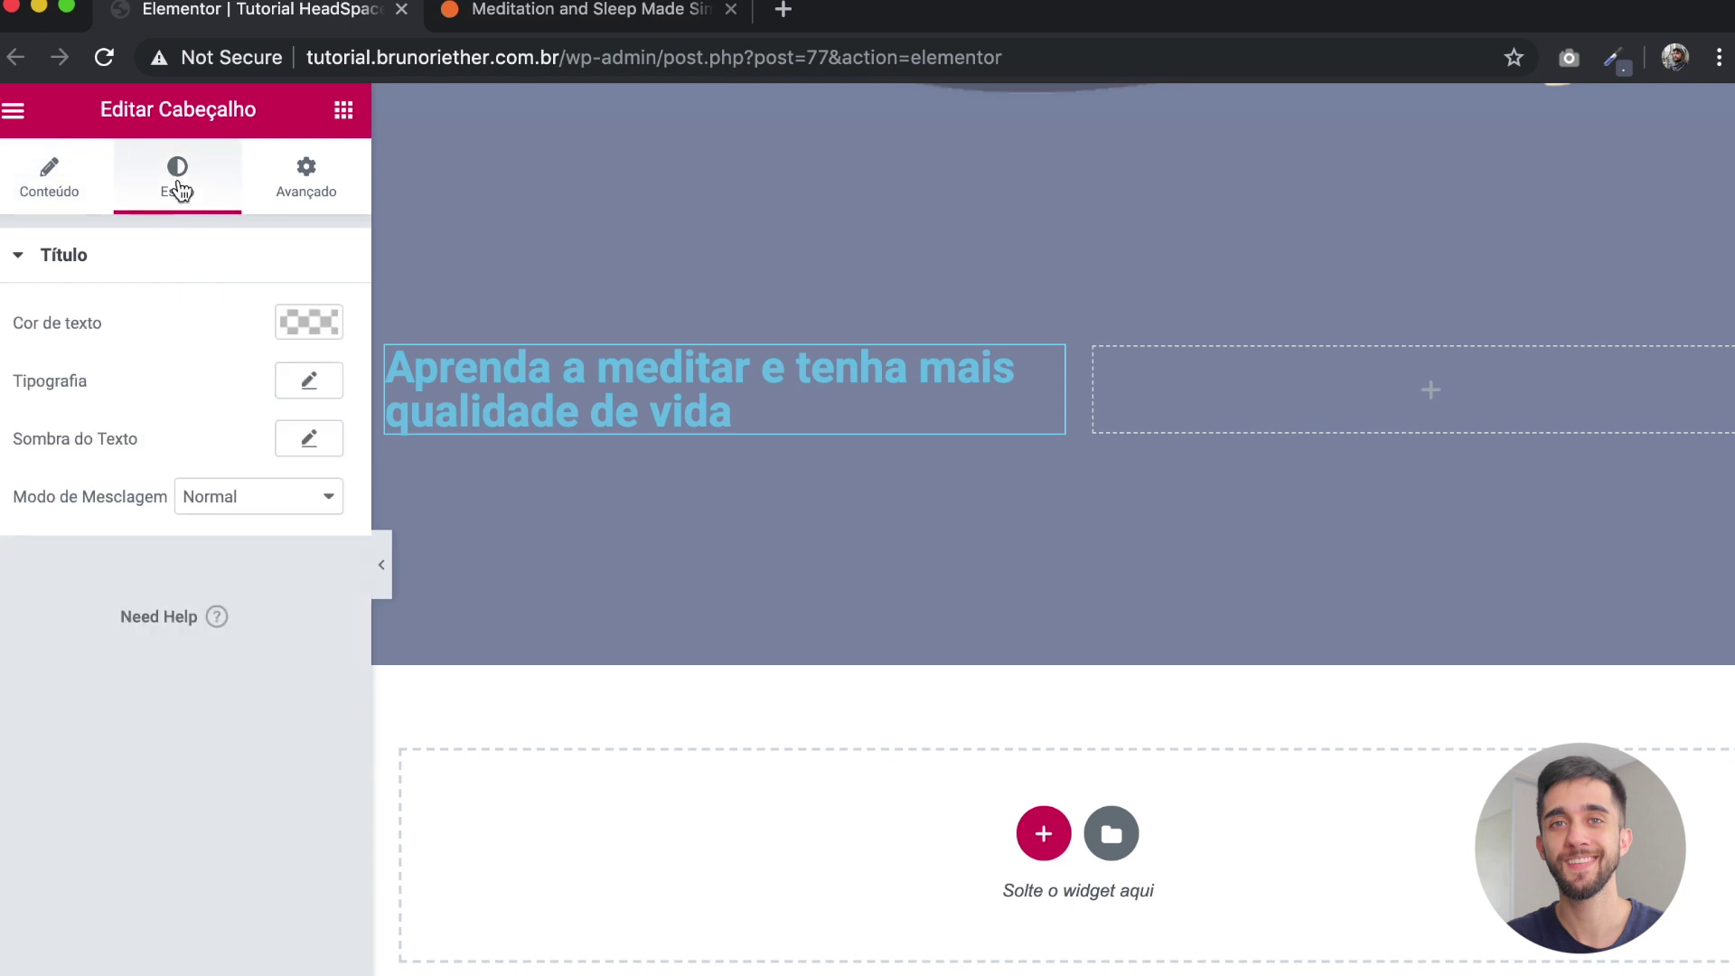
click(294, 333)
click(112, 325)
text(#fedda9)
click(129, 777)
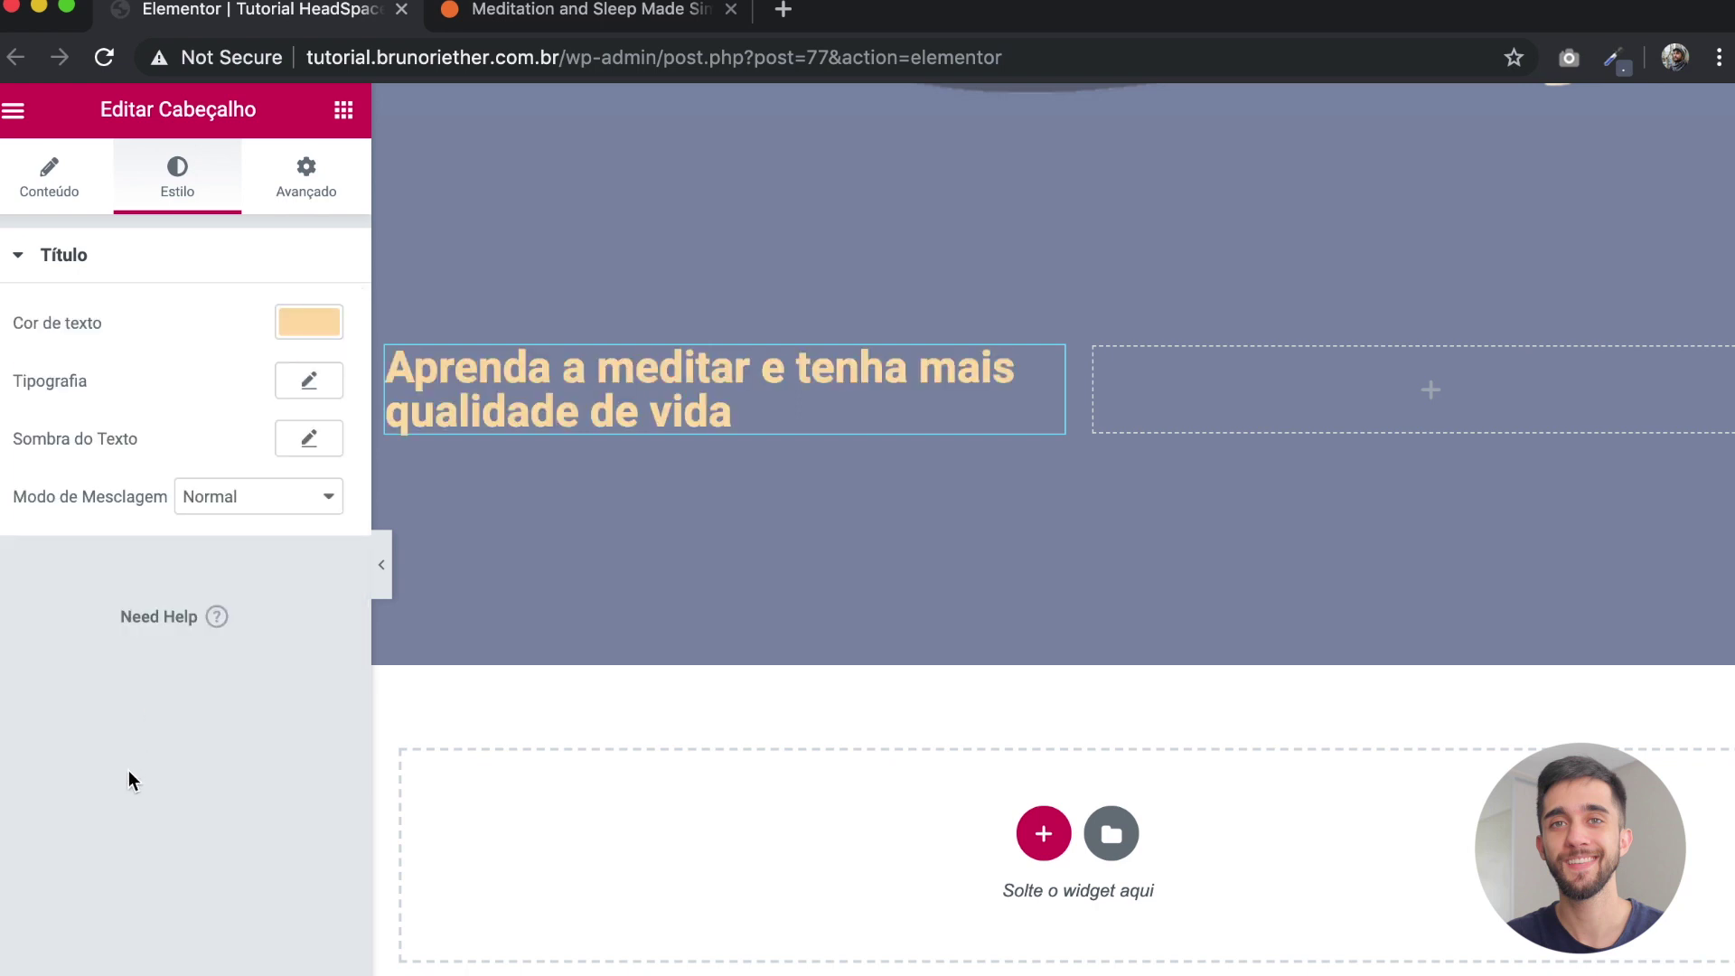
Step: Set the first-column heading's typography to size 39 px and weight 500, and widen its letter spacing slightly
click(305, 381)
drag(32, 555, 72, 553)
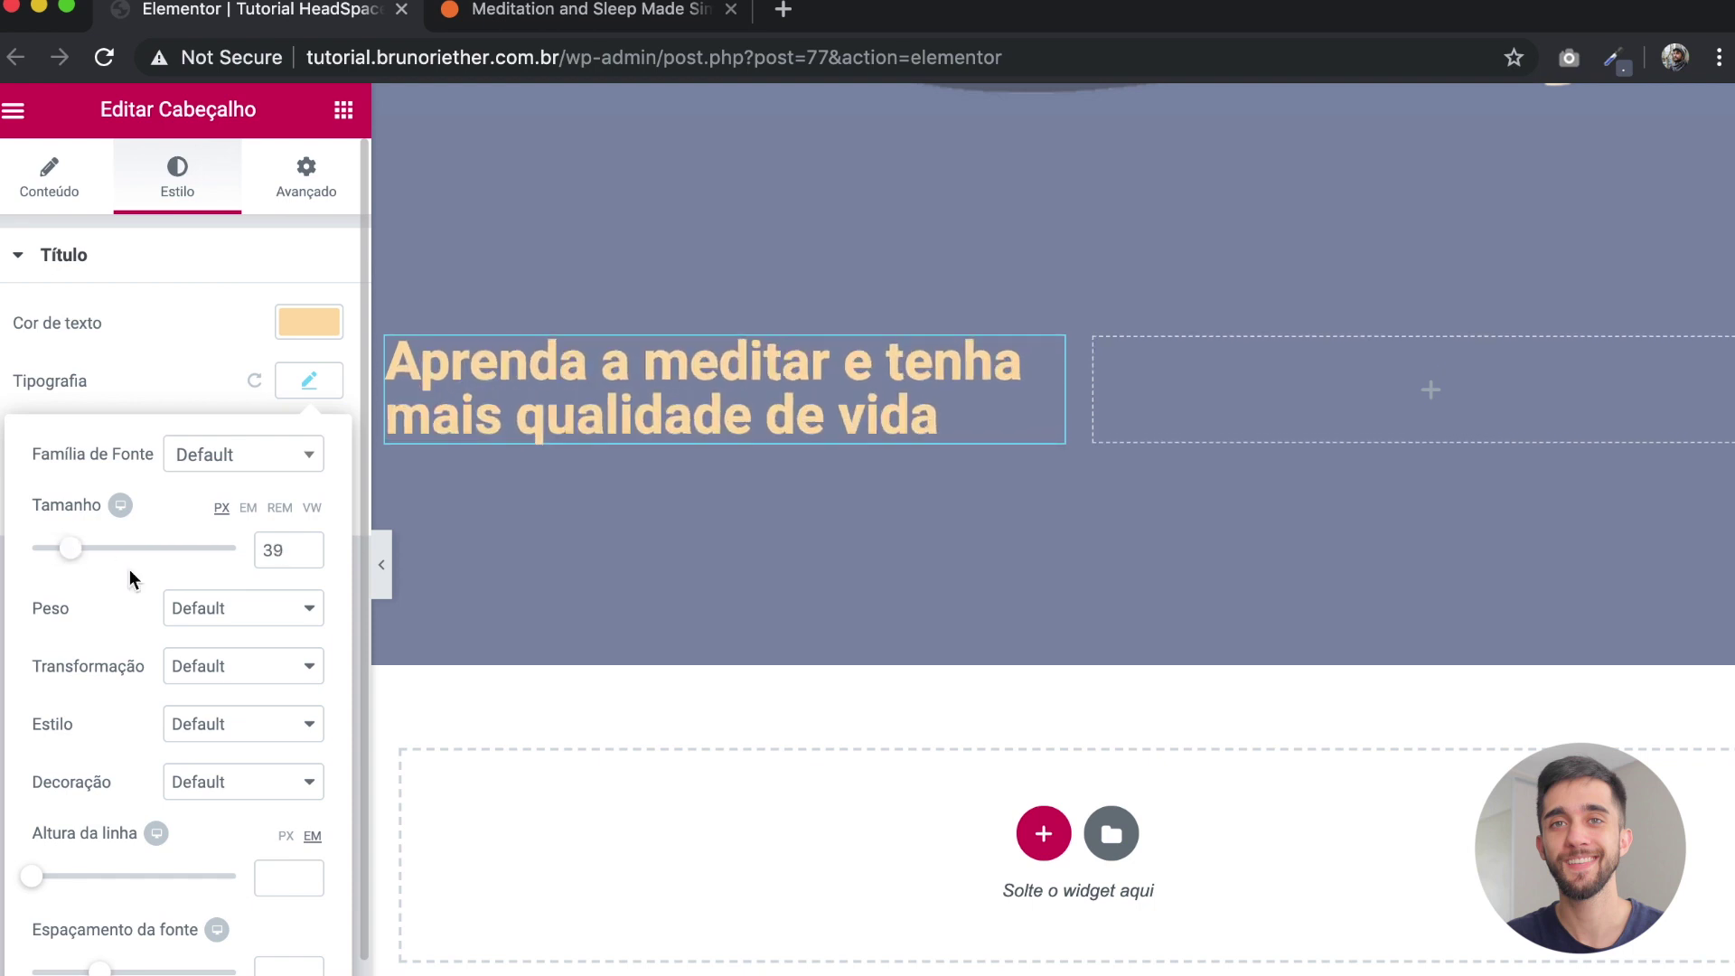
click(230, 607)
click(191, 503)
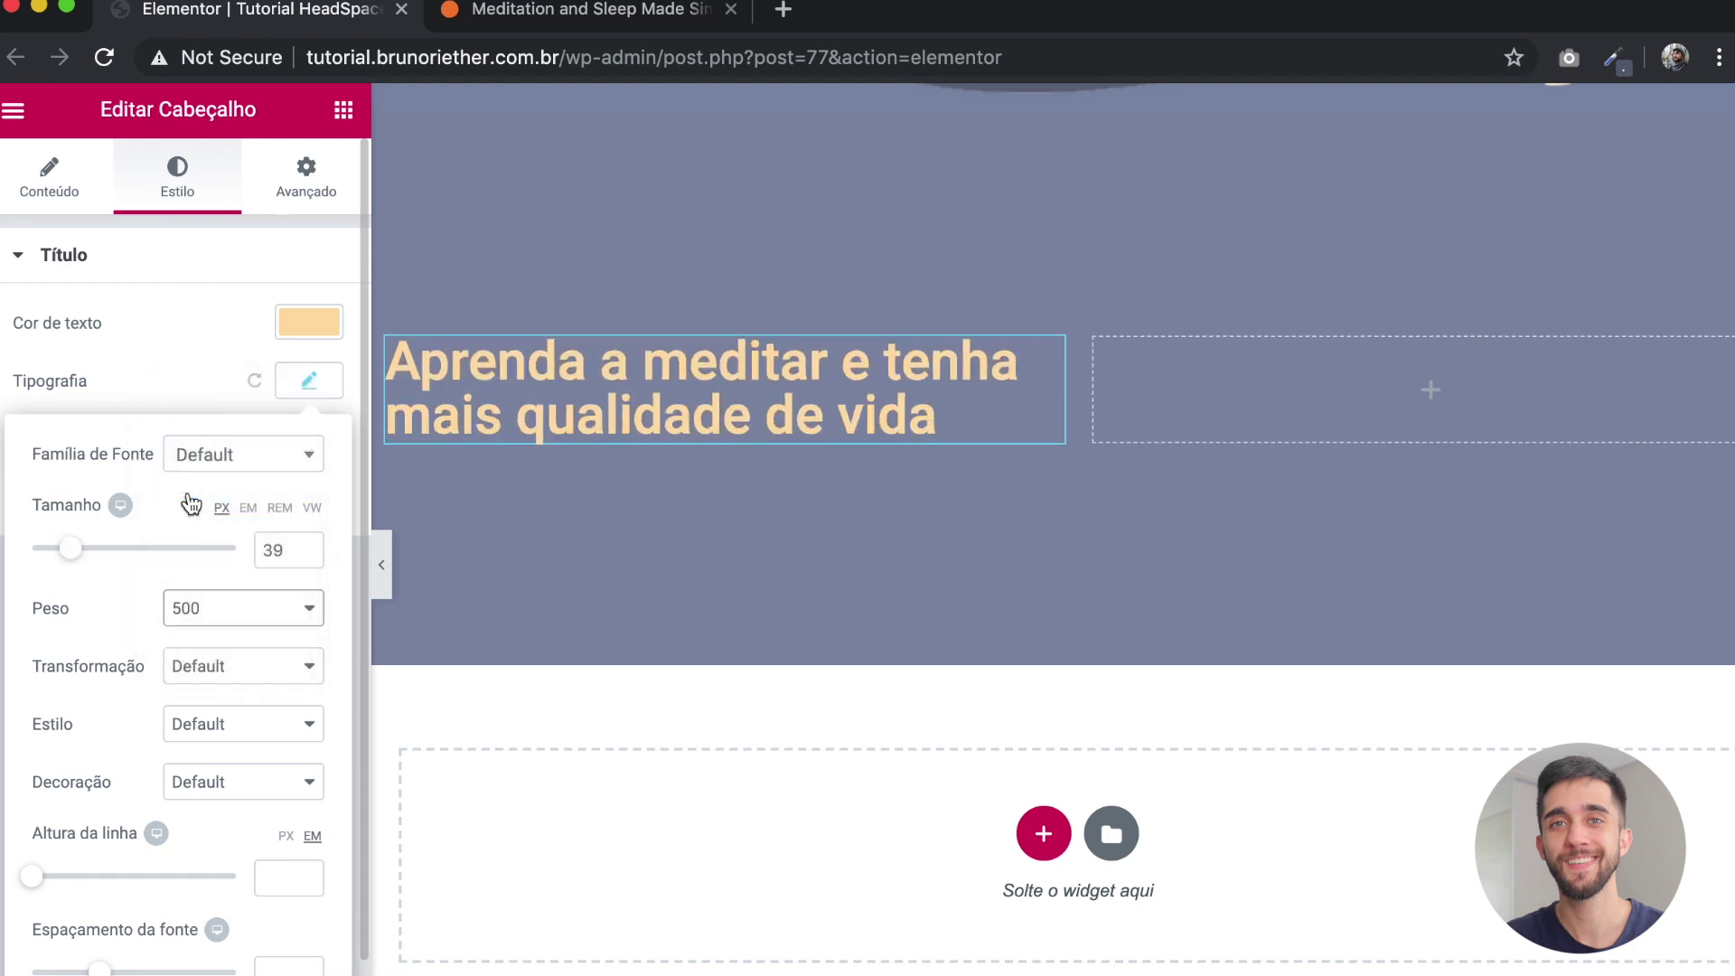
scroll(190, 503, down, 1)
drag(105, 954, 119, 953)
click(528, 859)
scroll(528, 859, up, 2)
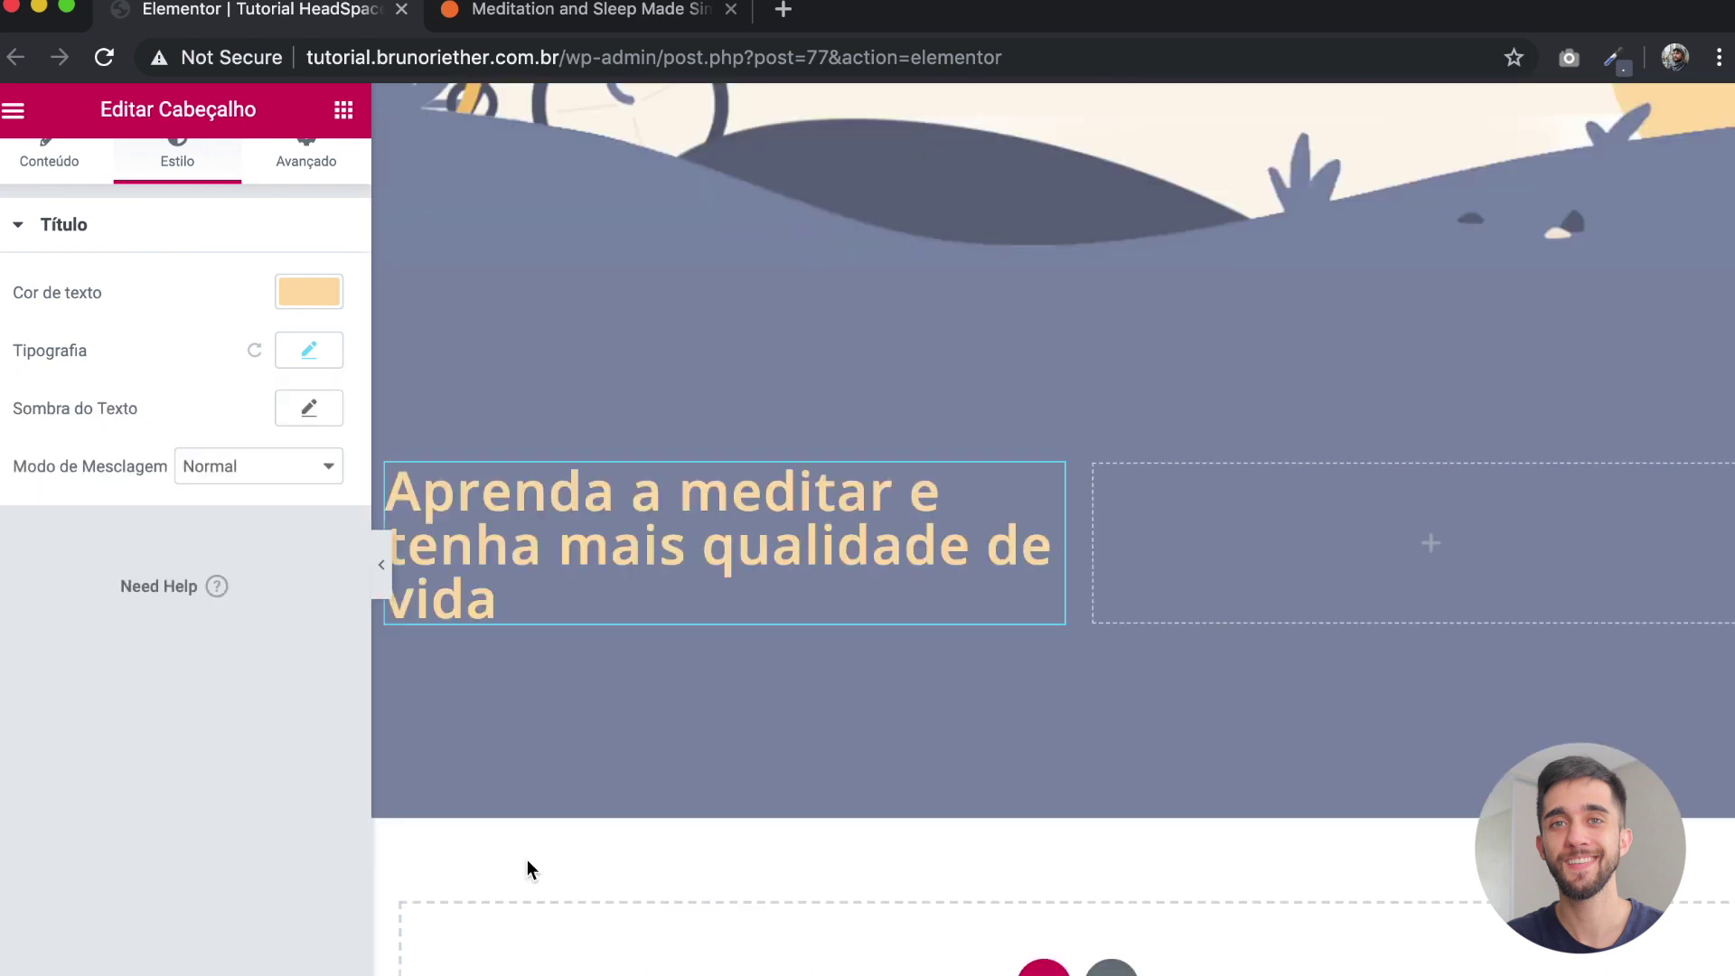
Step: Add a text widget under the first-column heading with a three-item bulleted list about themed sessions, bite-sized guided meditations and SOS exercises
click(334, 124)
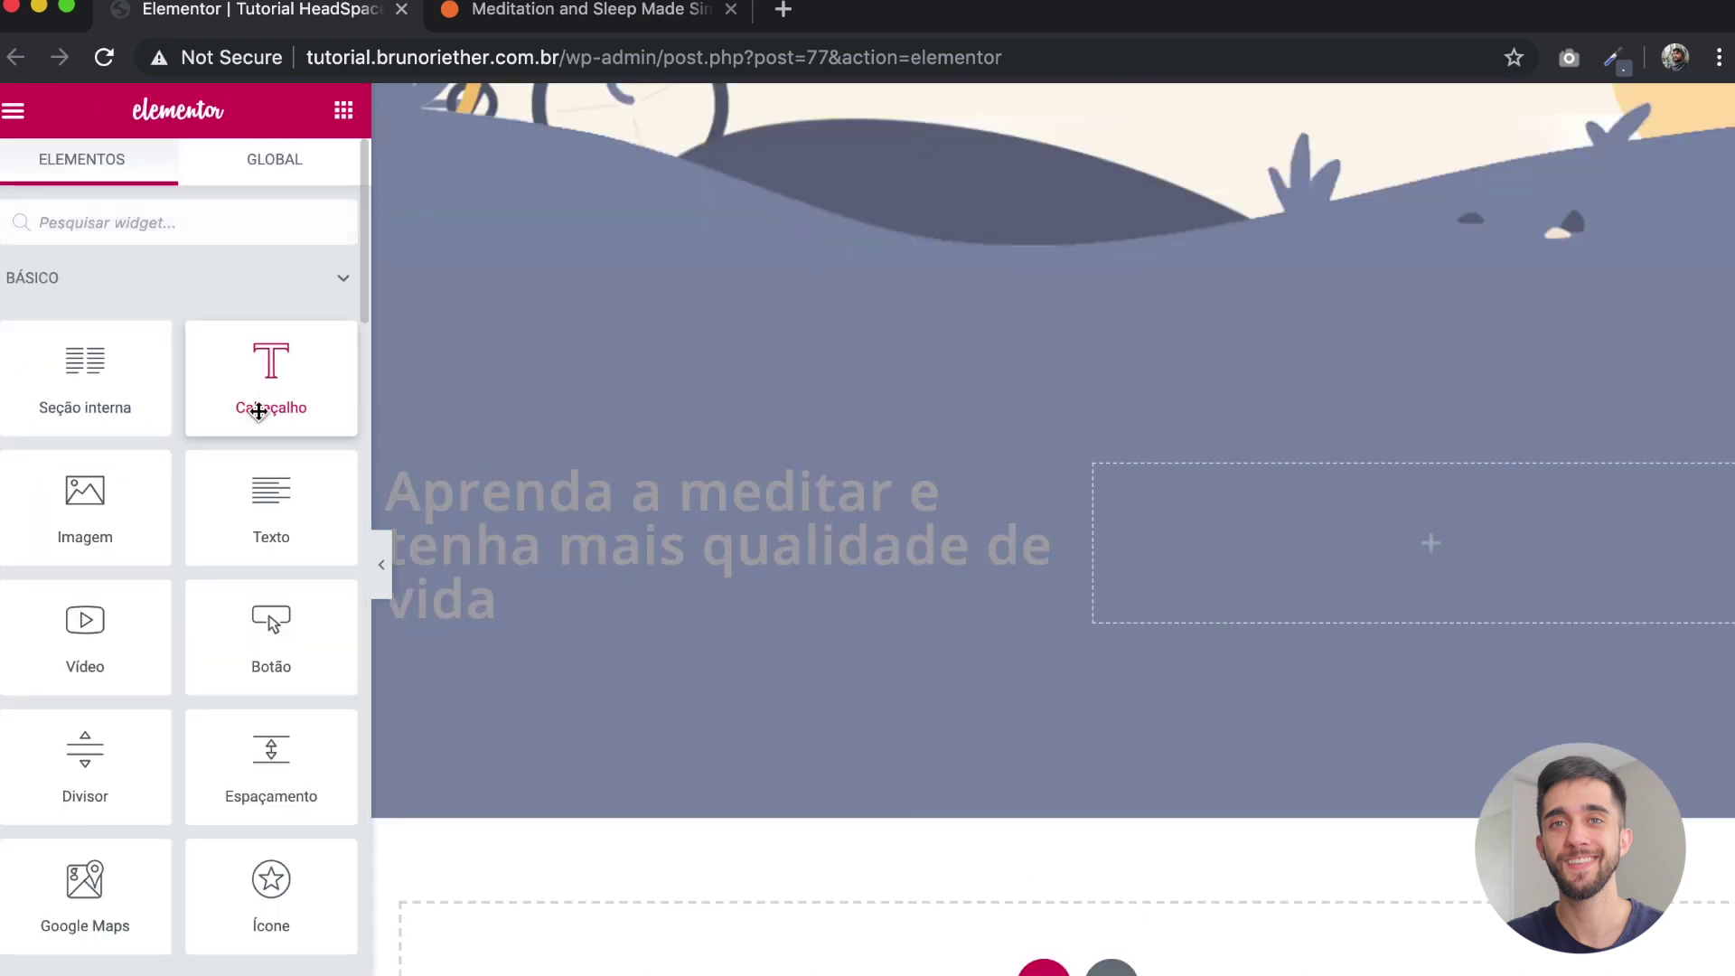
drag(247, 496, 516, 610)
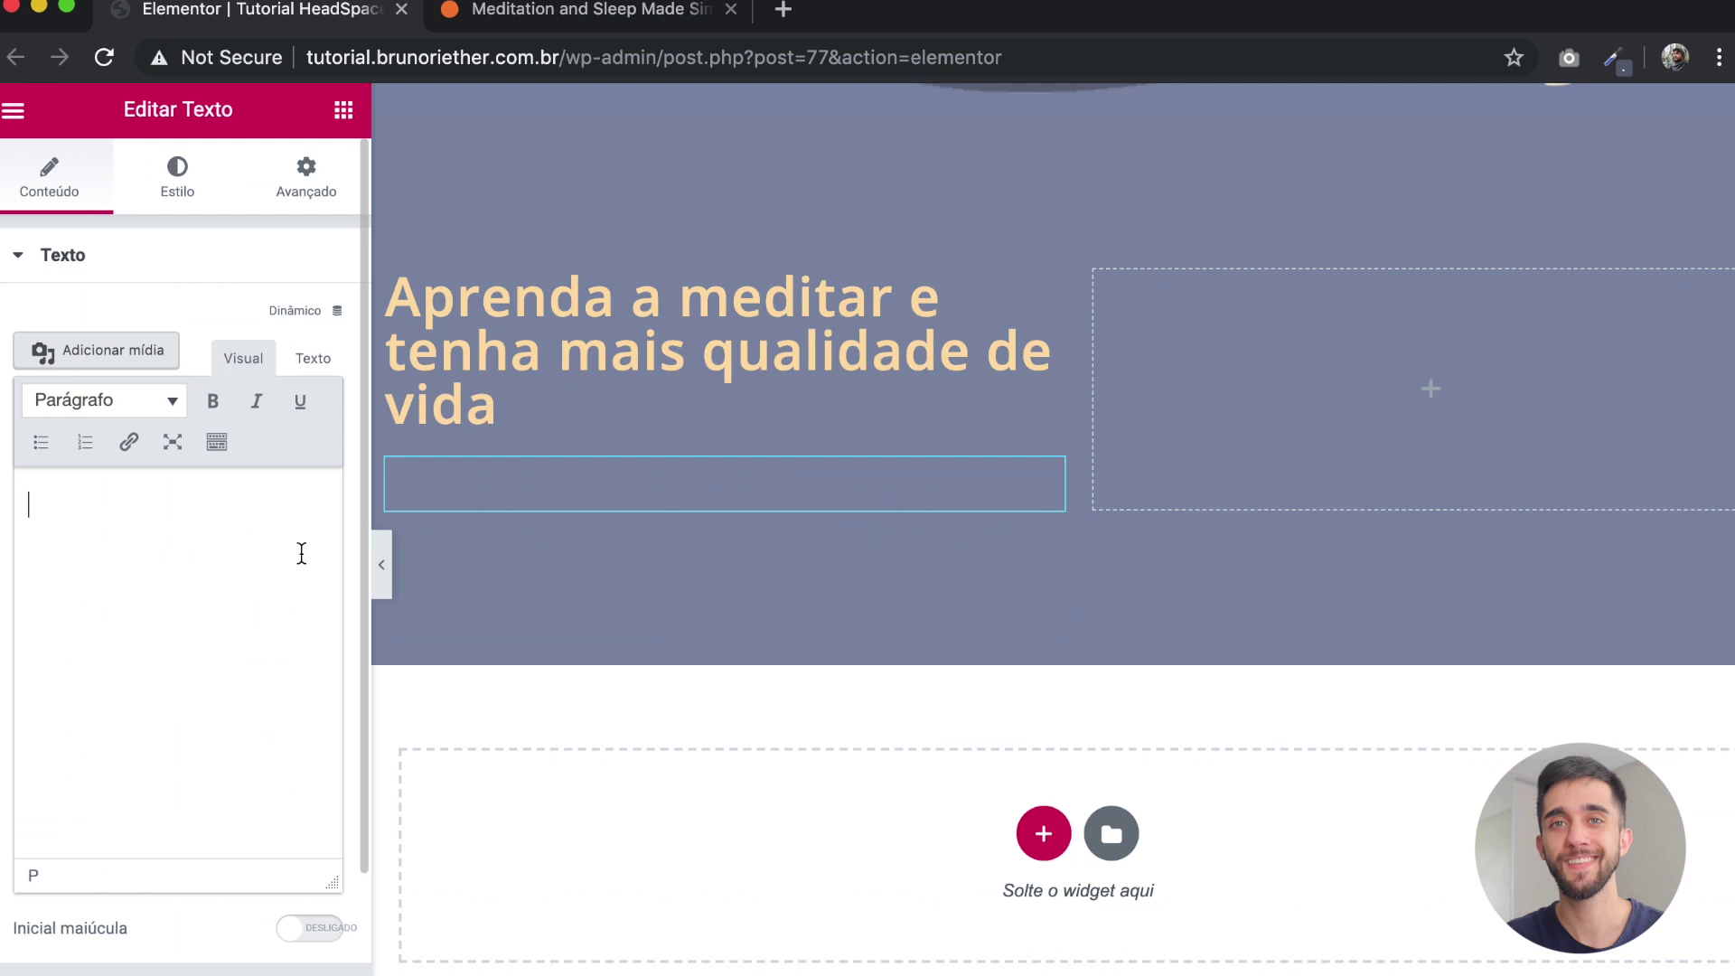
text(Hundreds of themed sessions on everything from stressand sleep to focus and anxiety Bite-sized guided meditations for busy schedules SOS exercises in case of sudden meltdowns)
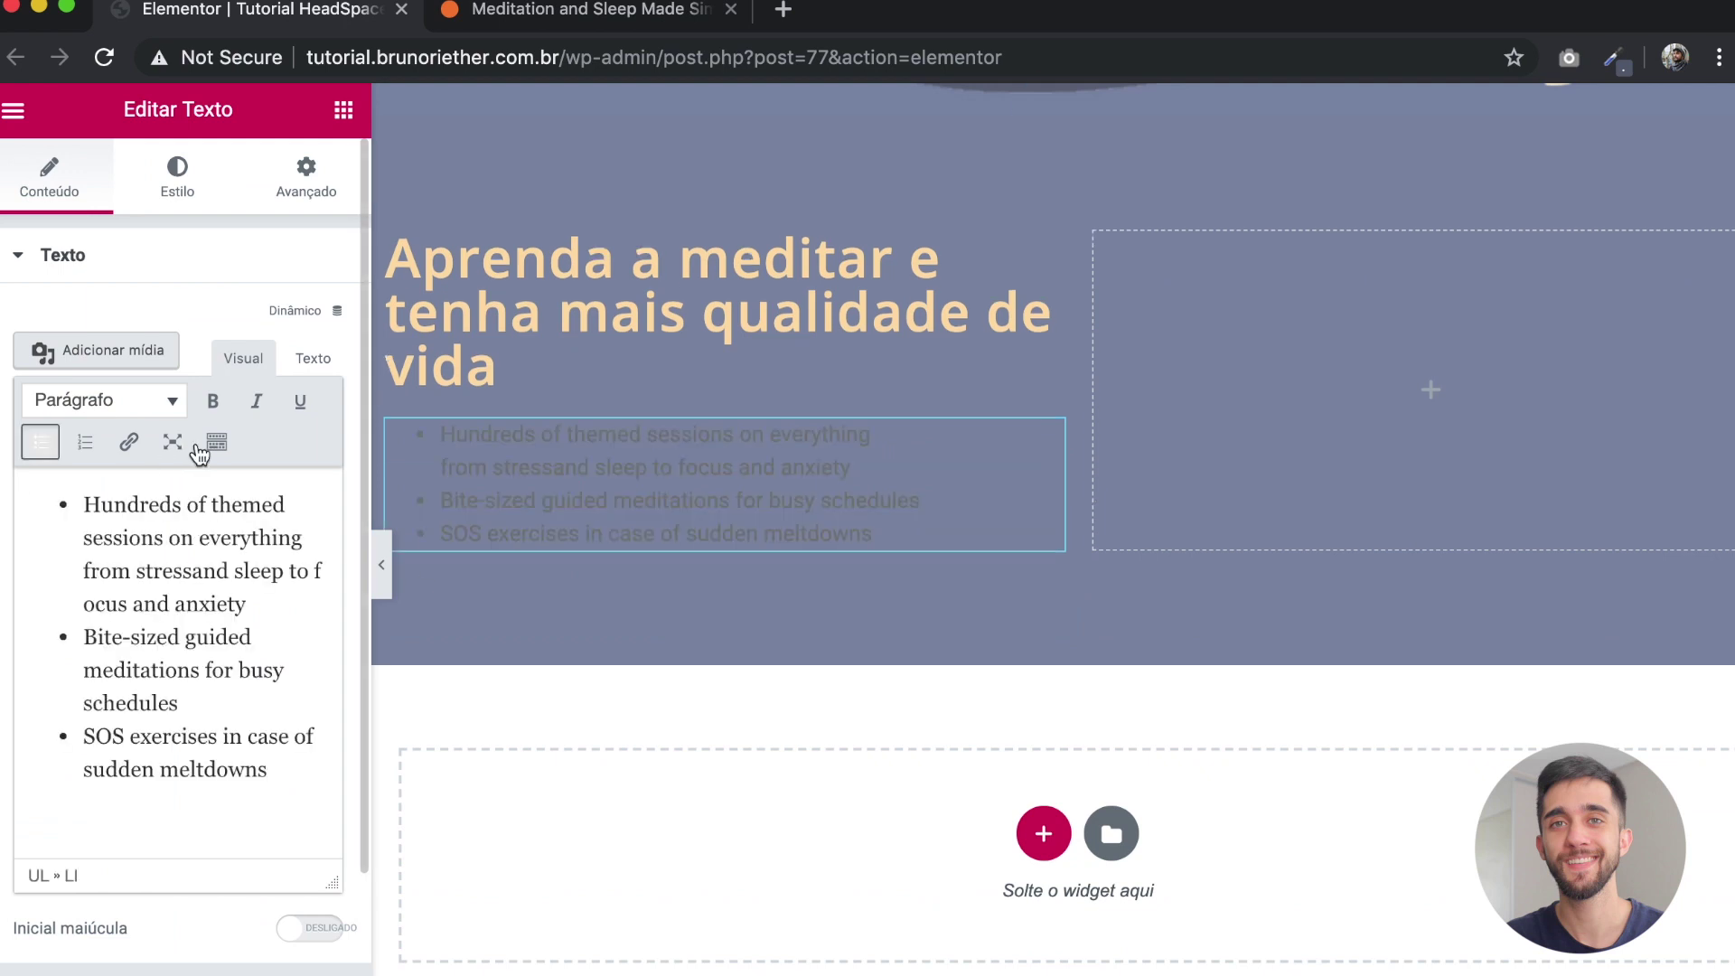
Step: Set the text colour of the bulleted list to #fedda9
click(179, 180)
click(306, 372)
click(74, 378)
text(#fedda9)
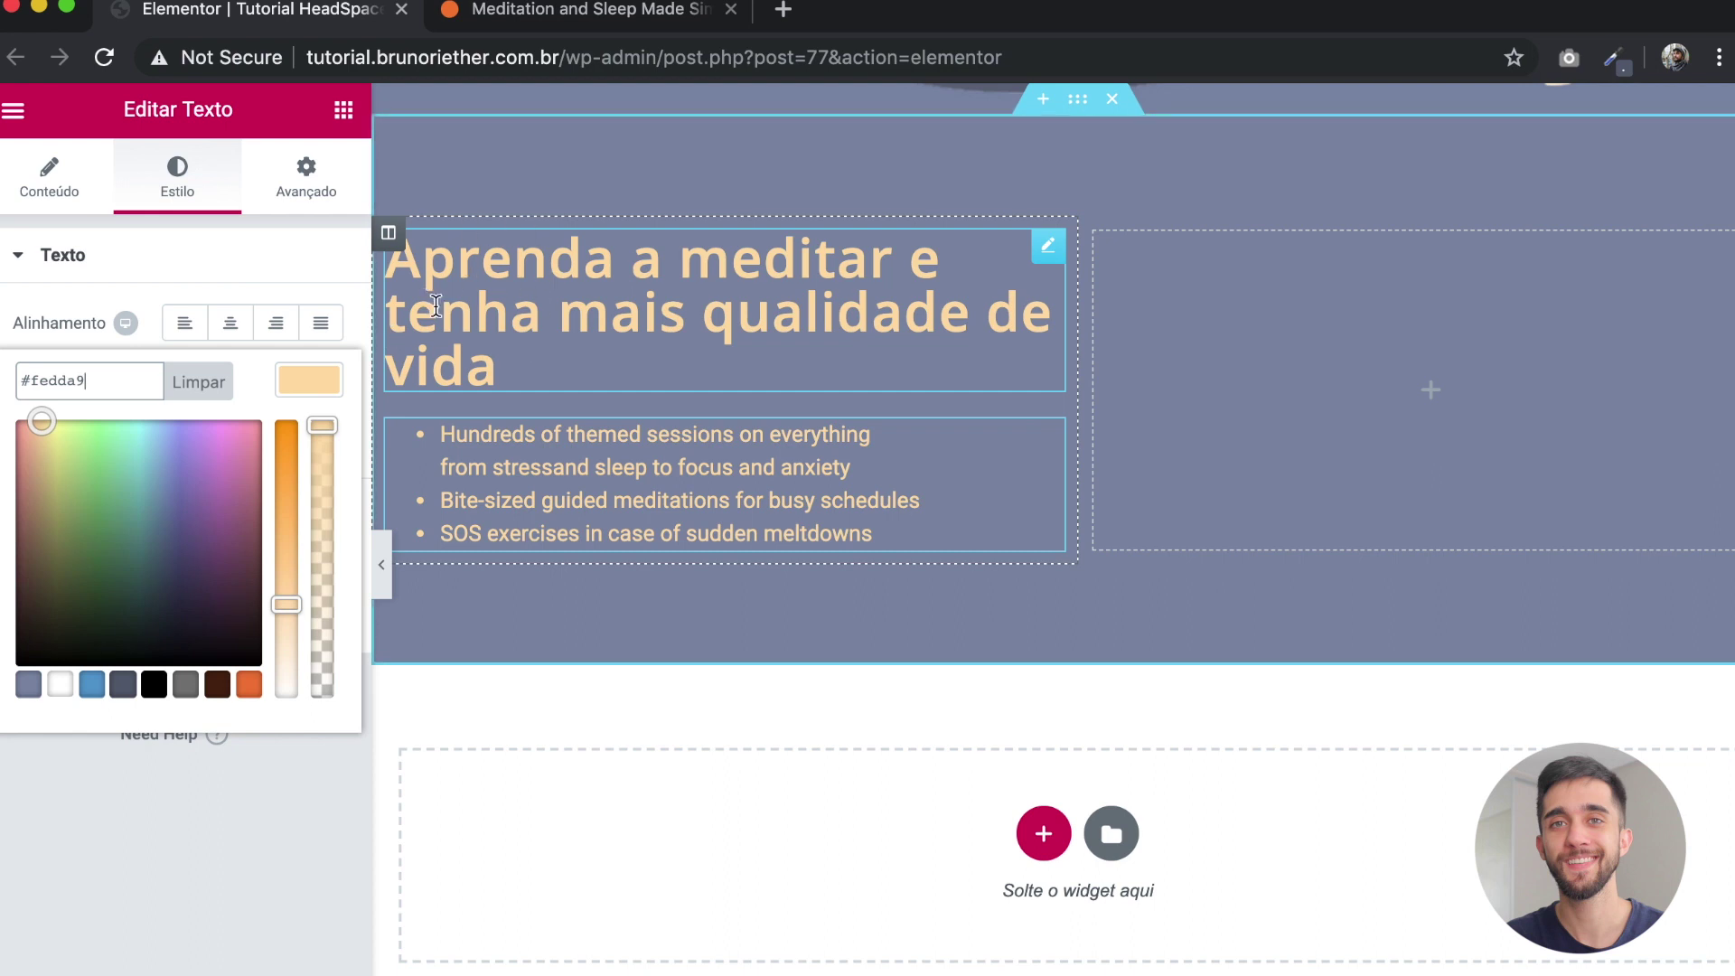
click(301, 372)
Step: Set the bulleted list's typography to size 18 px with a line height of 2 em
click(308, 439)
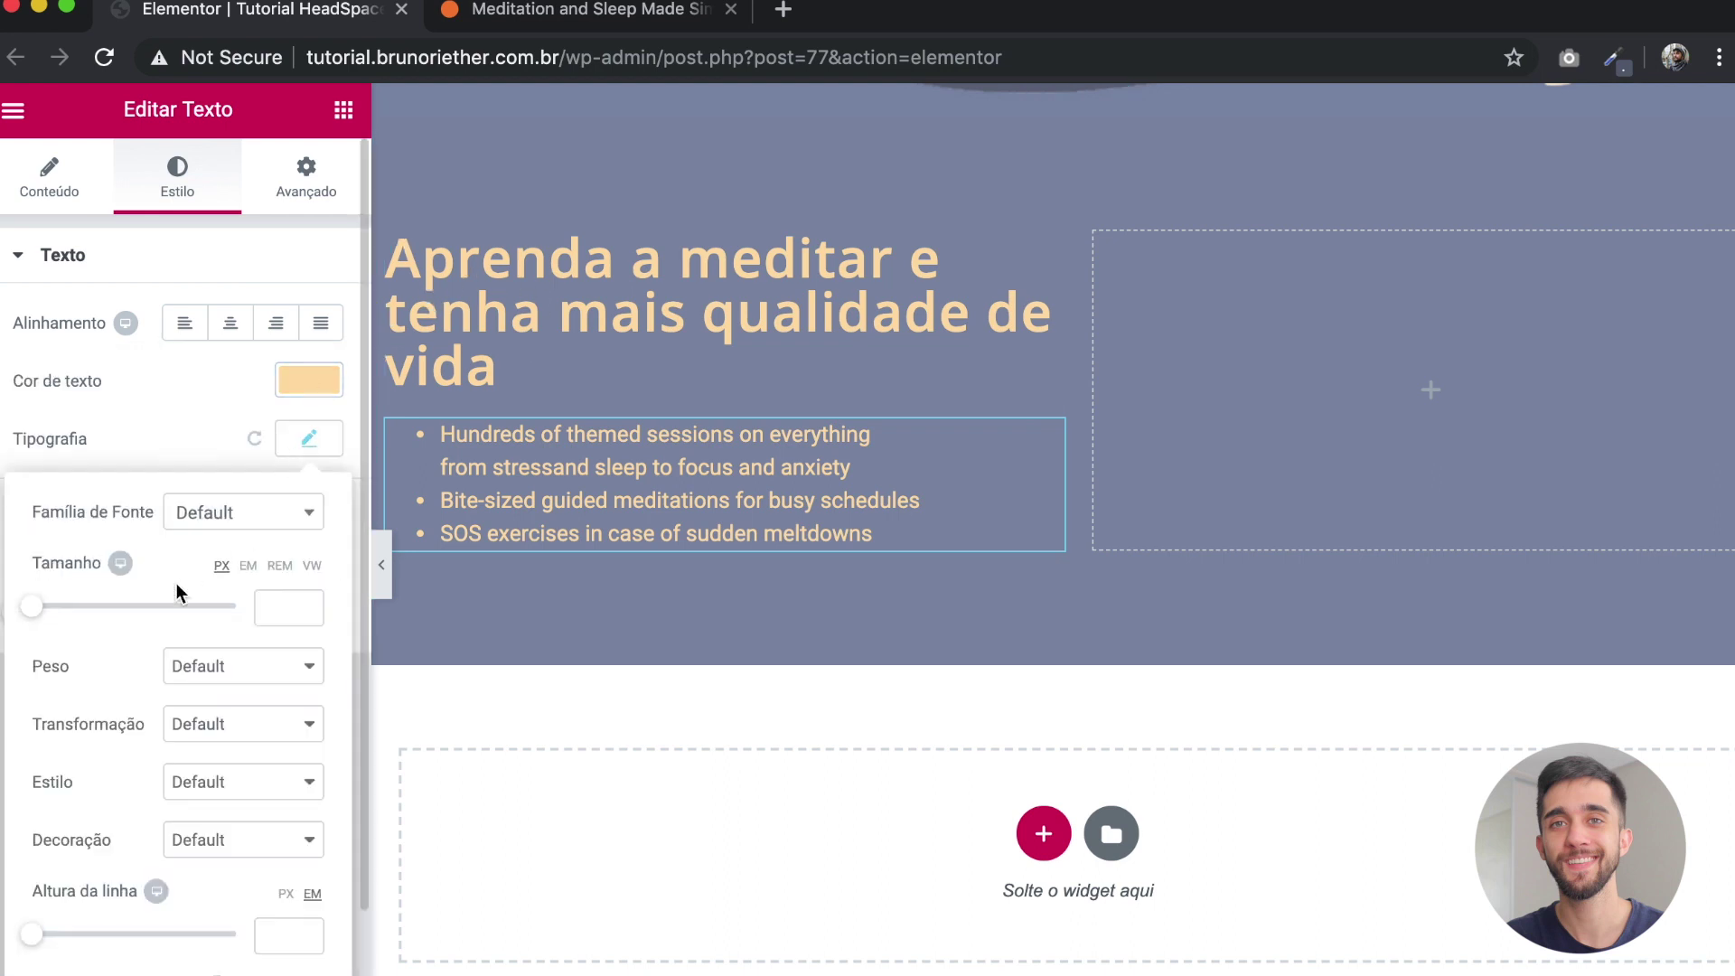
drag(34, 619, 50, 619)
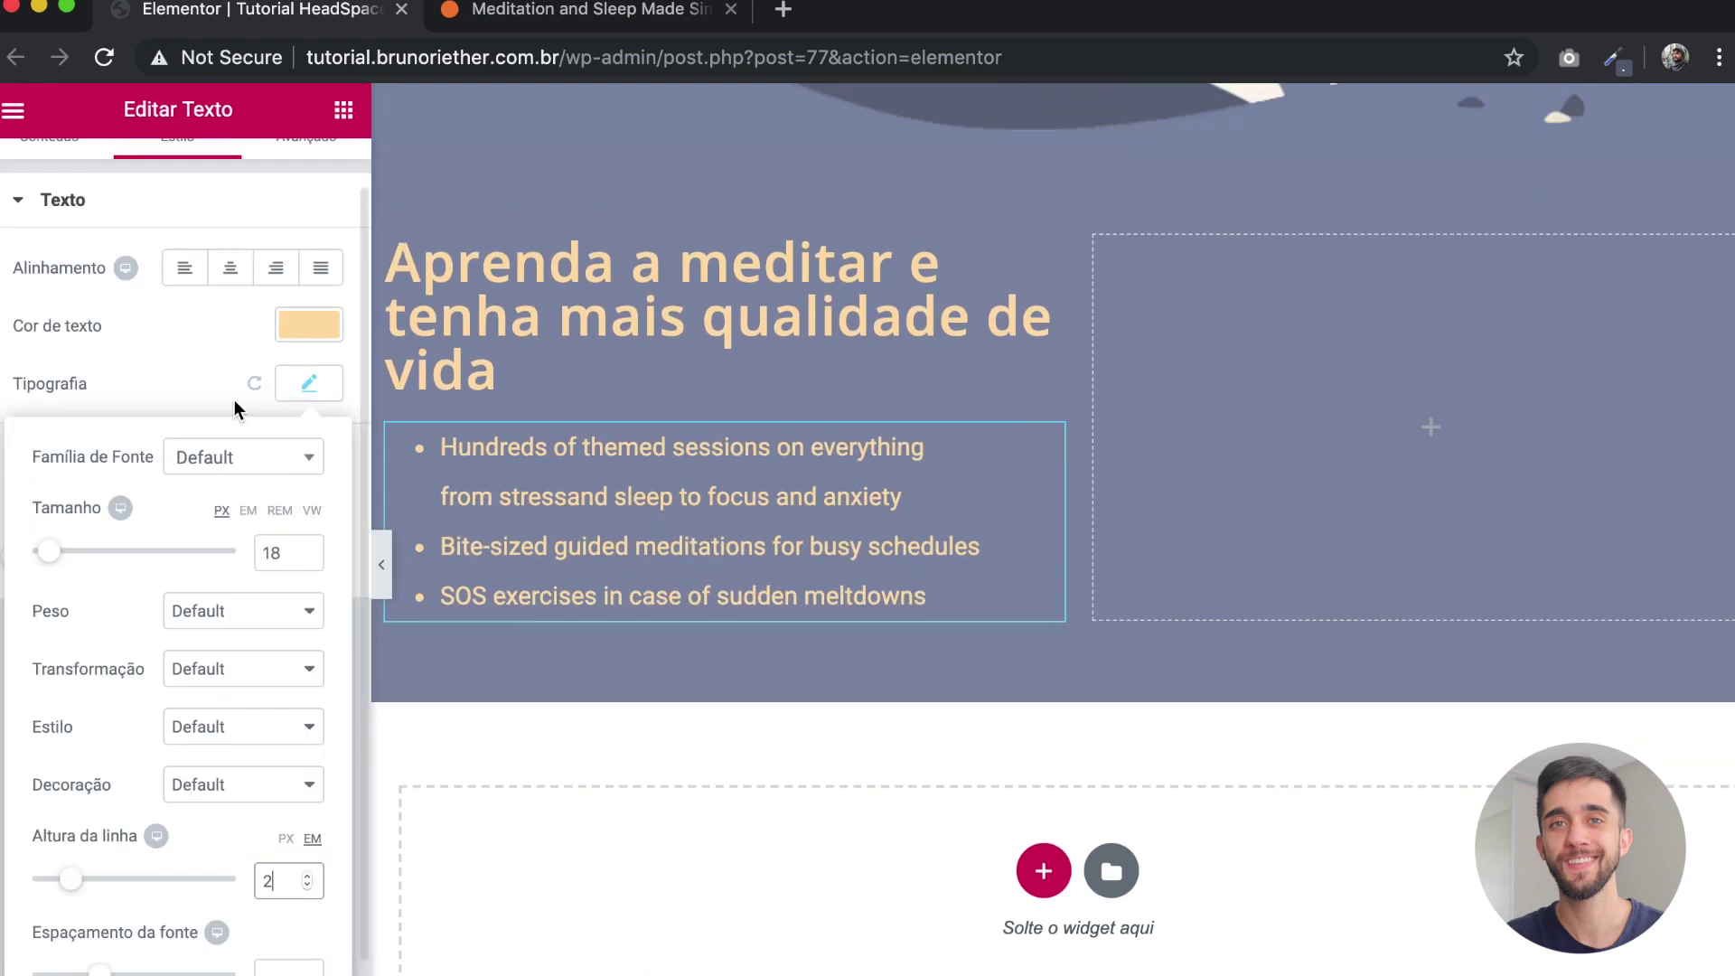
click(235, 406)
Step: Add an image widget with train-cat.svg to the section's second column and set its width to 50%
click(343, 109)
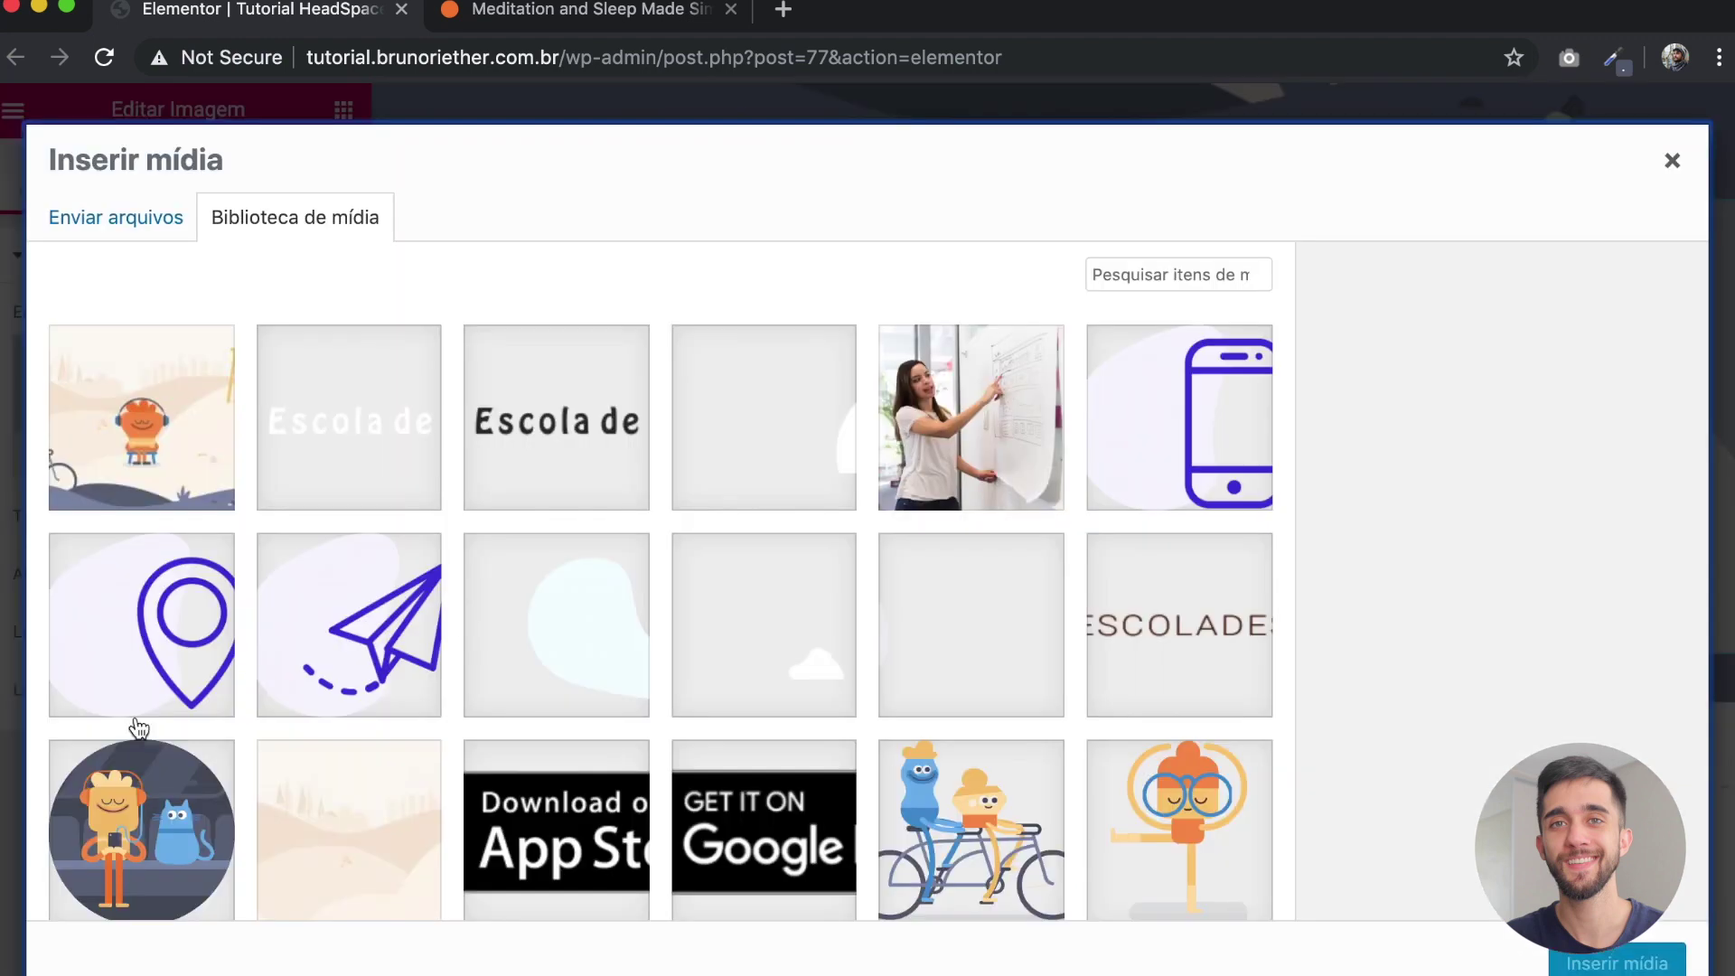
click(117, 844)
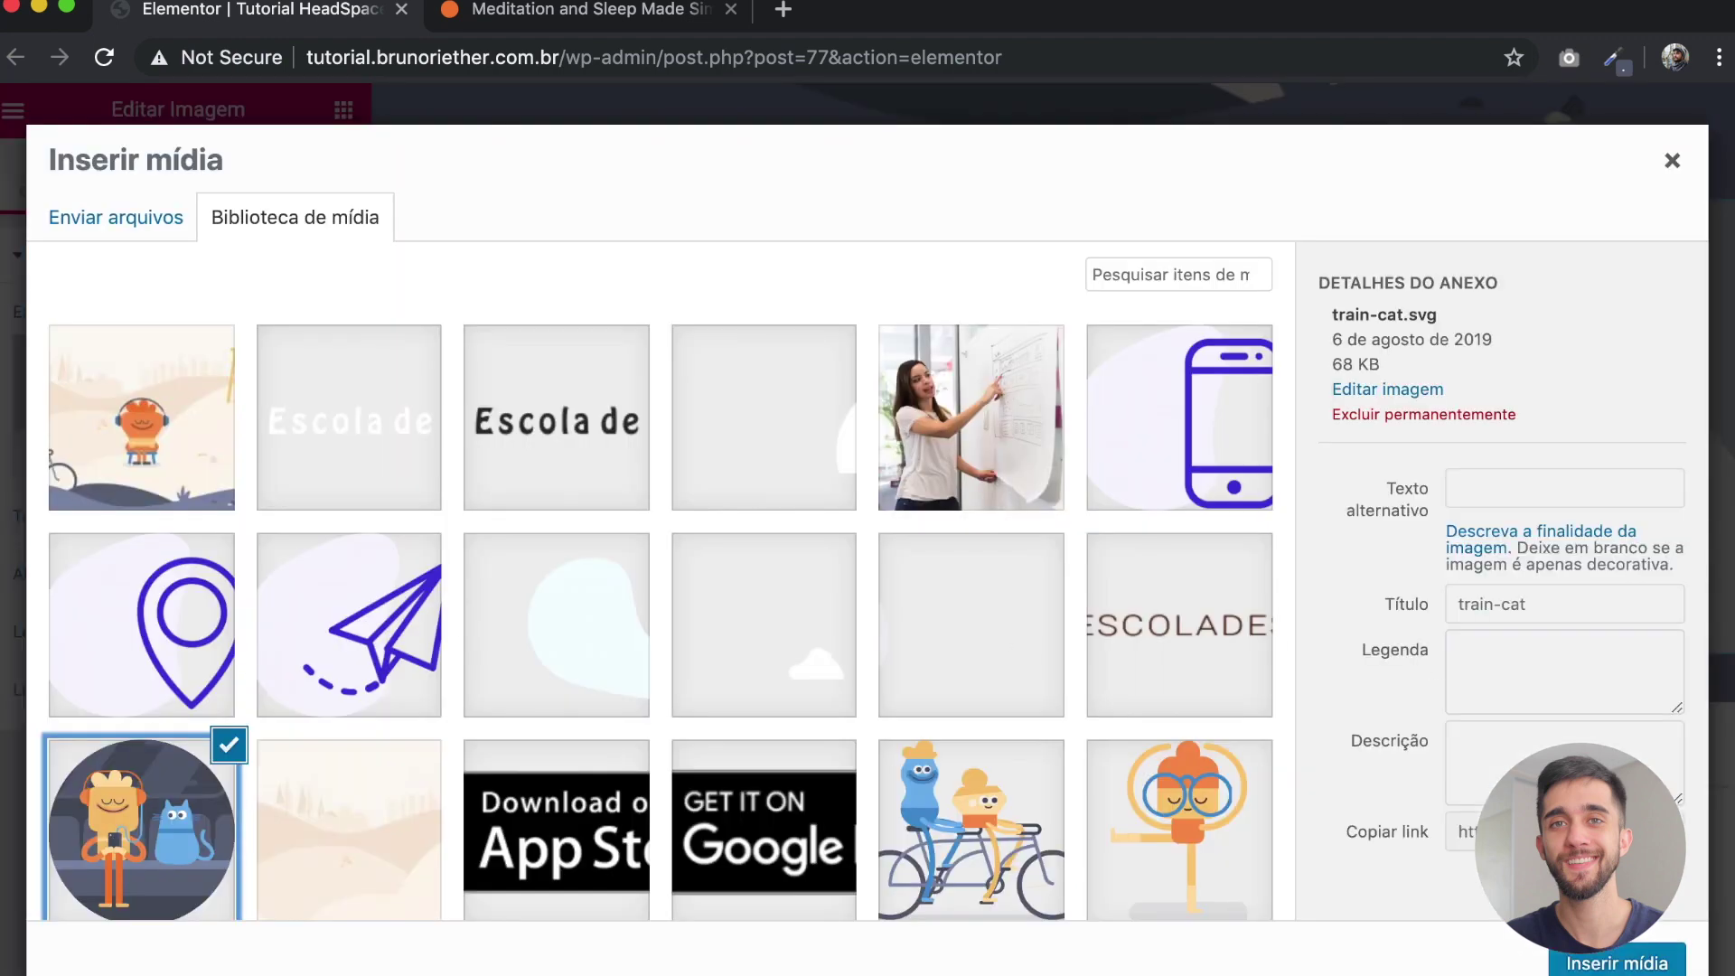
click(1617, 963)
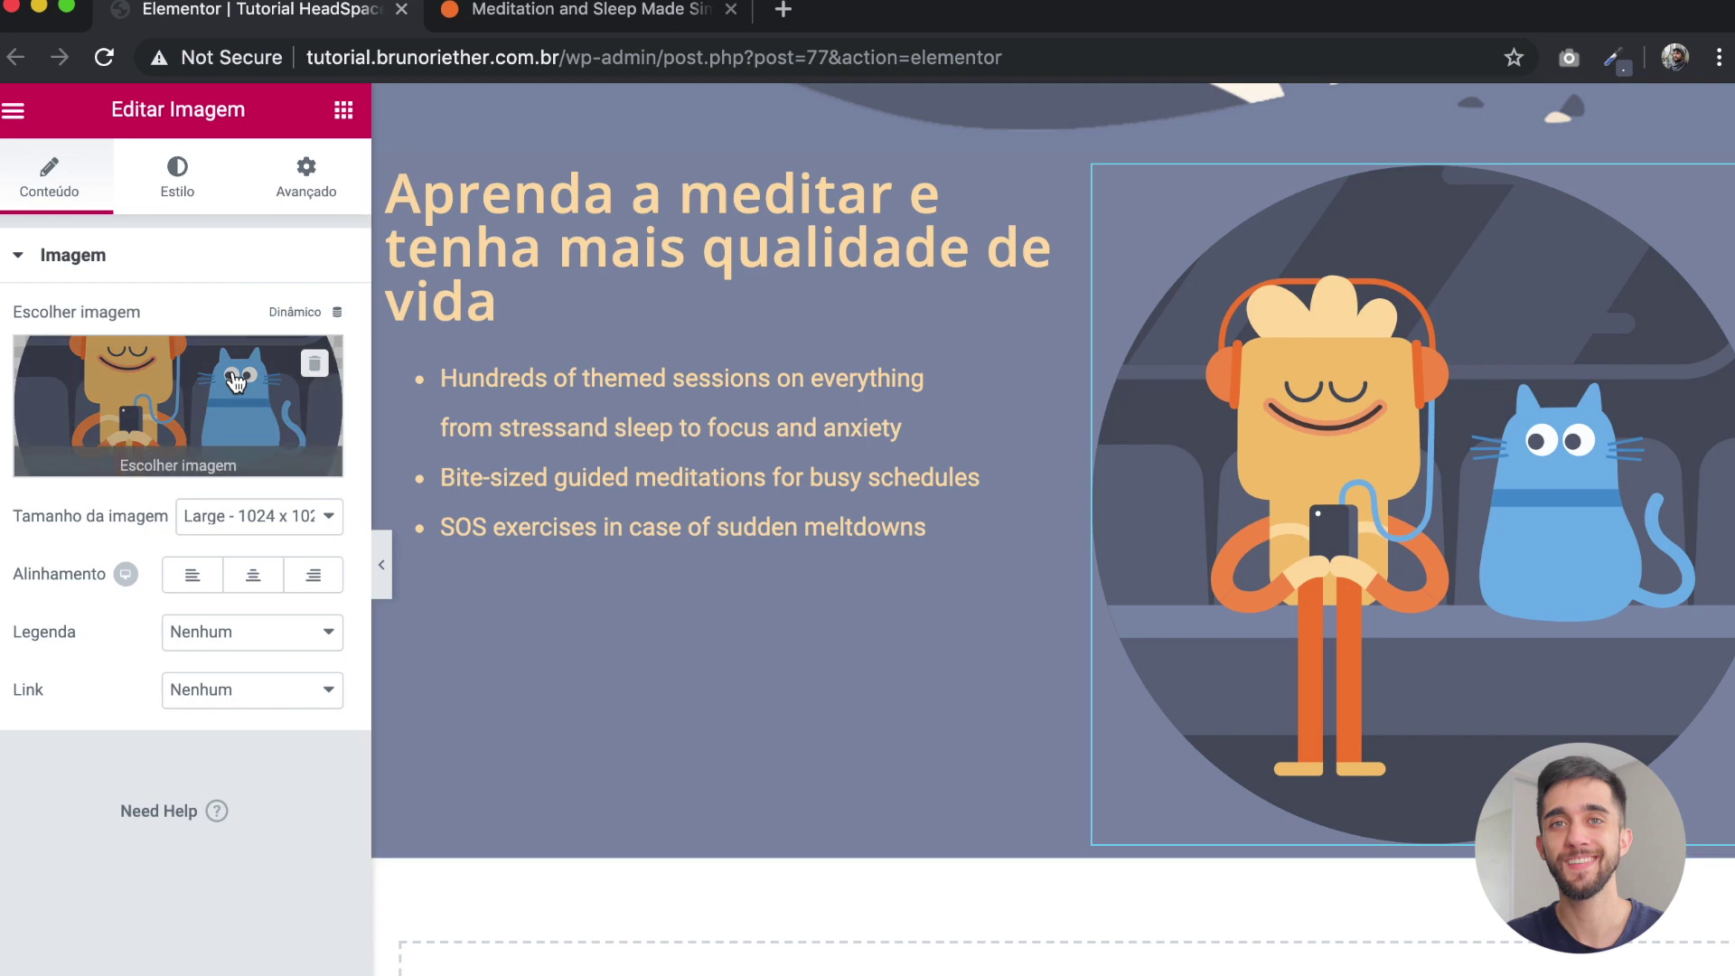
click(156, 193)
drag(13, 360, 127, 360)
Step: Set the vertical alignment of both columns in the meditation section to Meio
click(1098, 238)
click(262, 380)
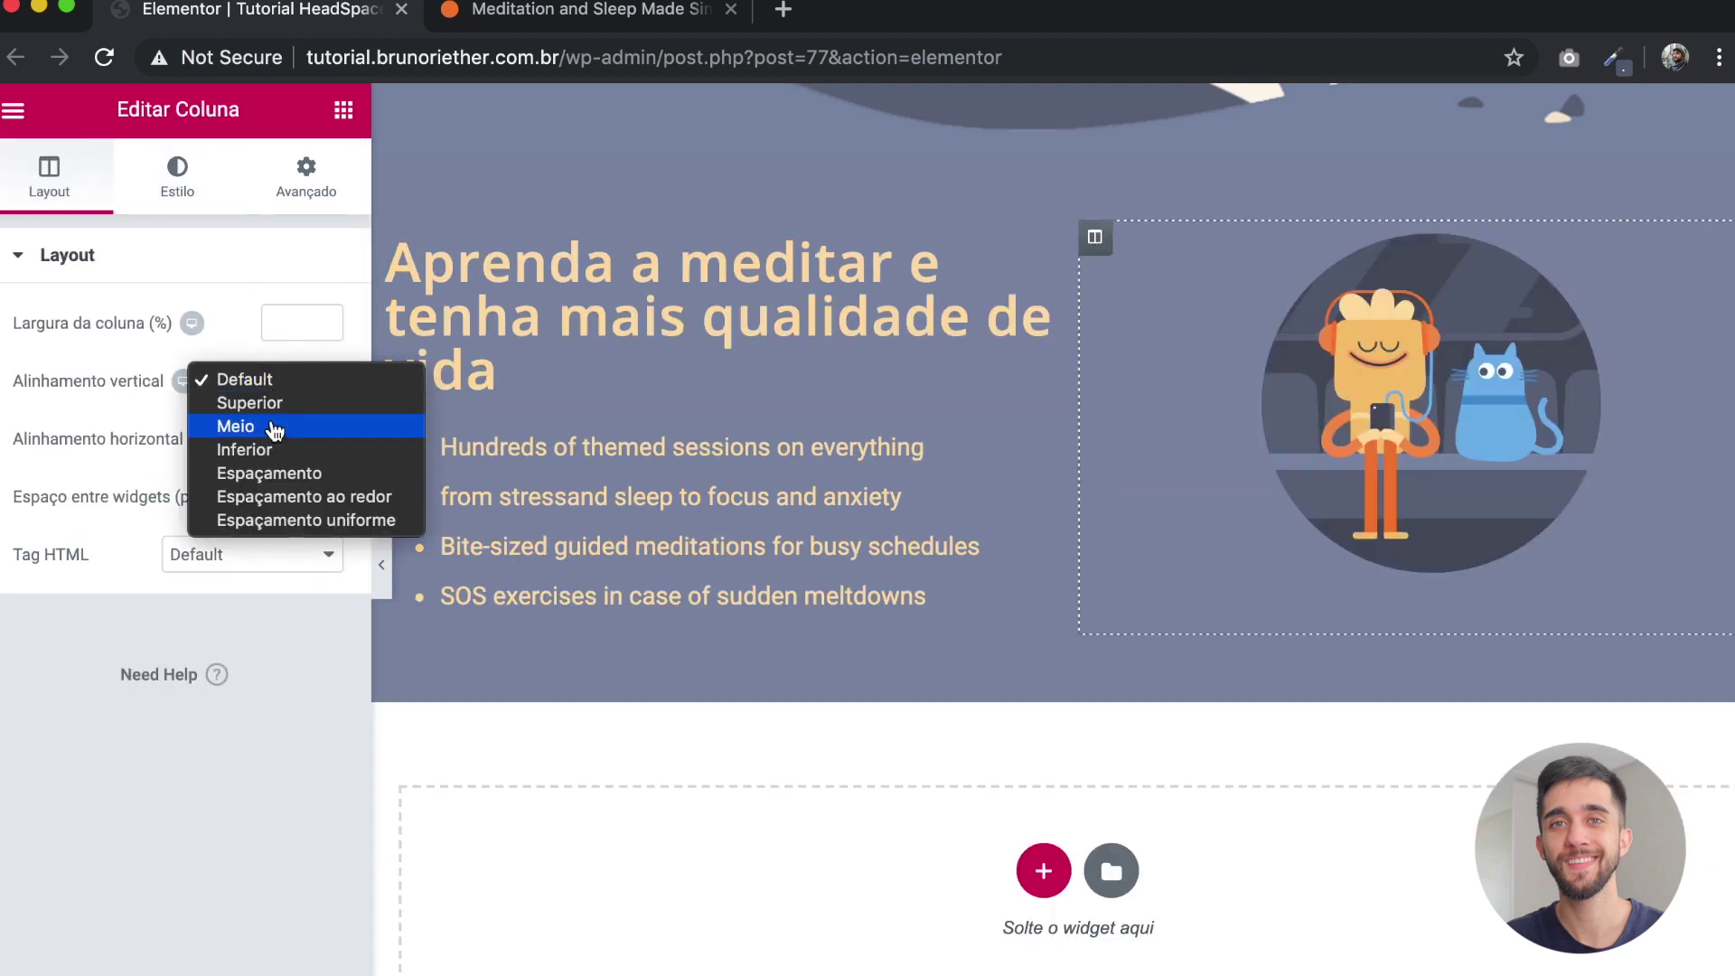
click(333, 425)
click(389, 236)
click(247, 379)
click(235, 426)
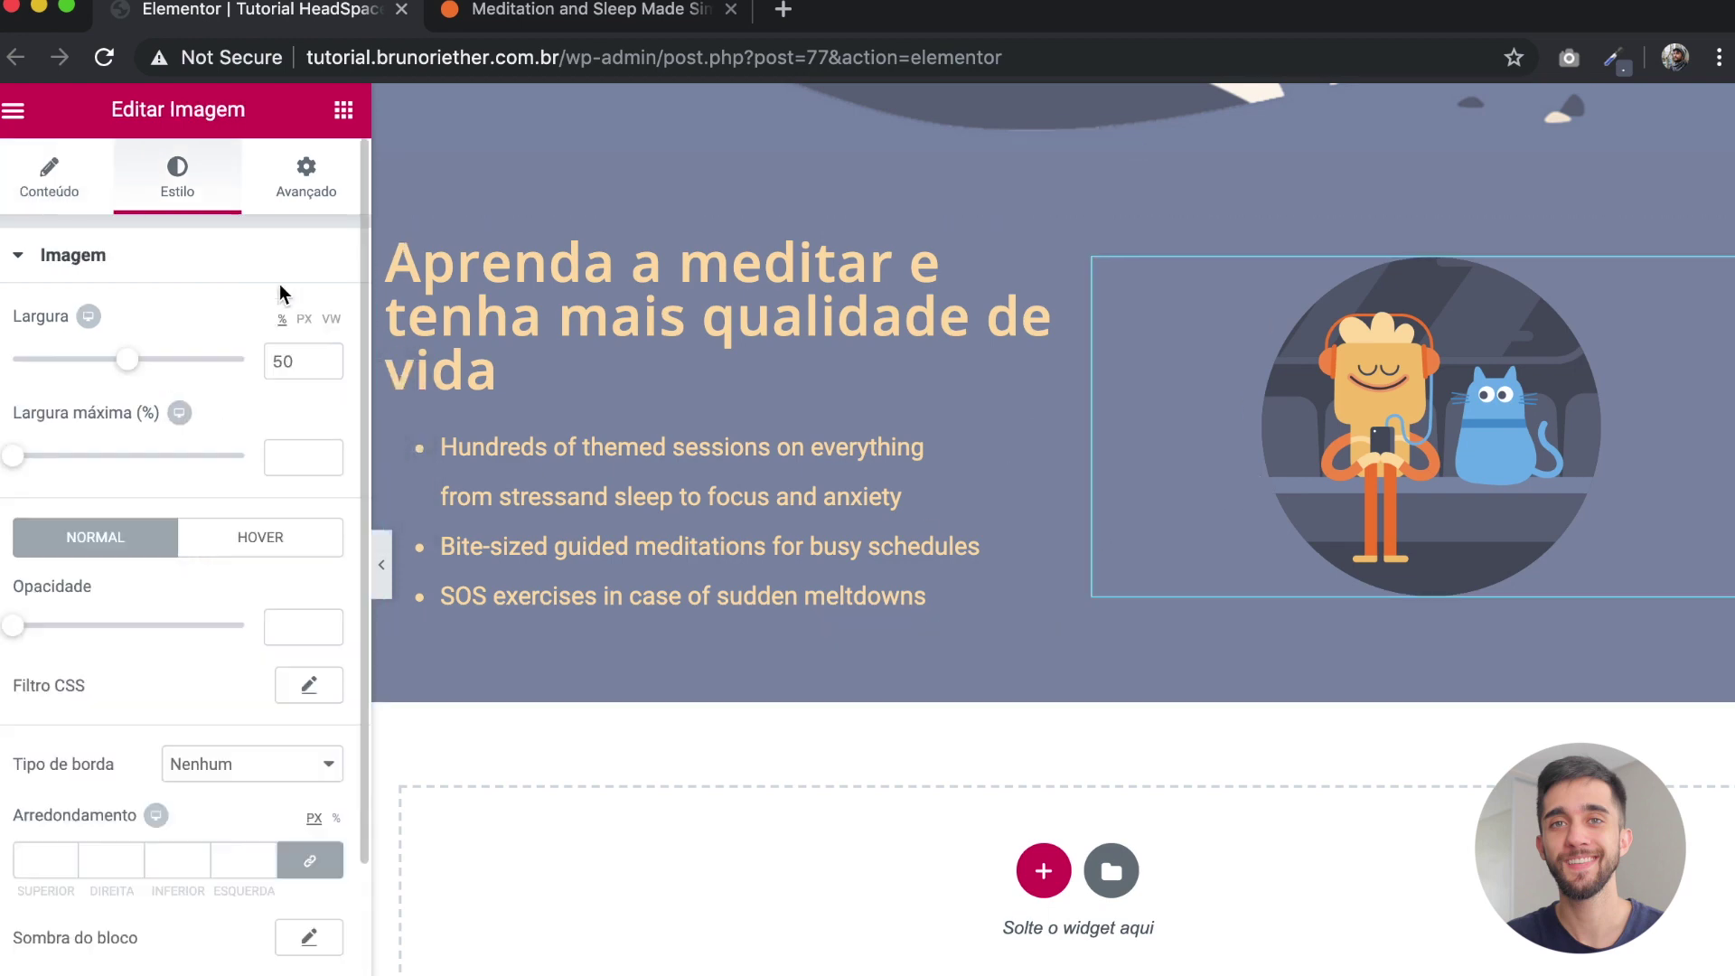
Step: Preview the train-cat image at 70% width, then set its width to 60%
double_click(282, 361)
text(70)
click(381, 565)
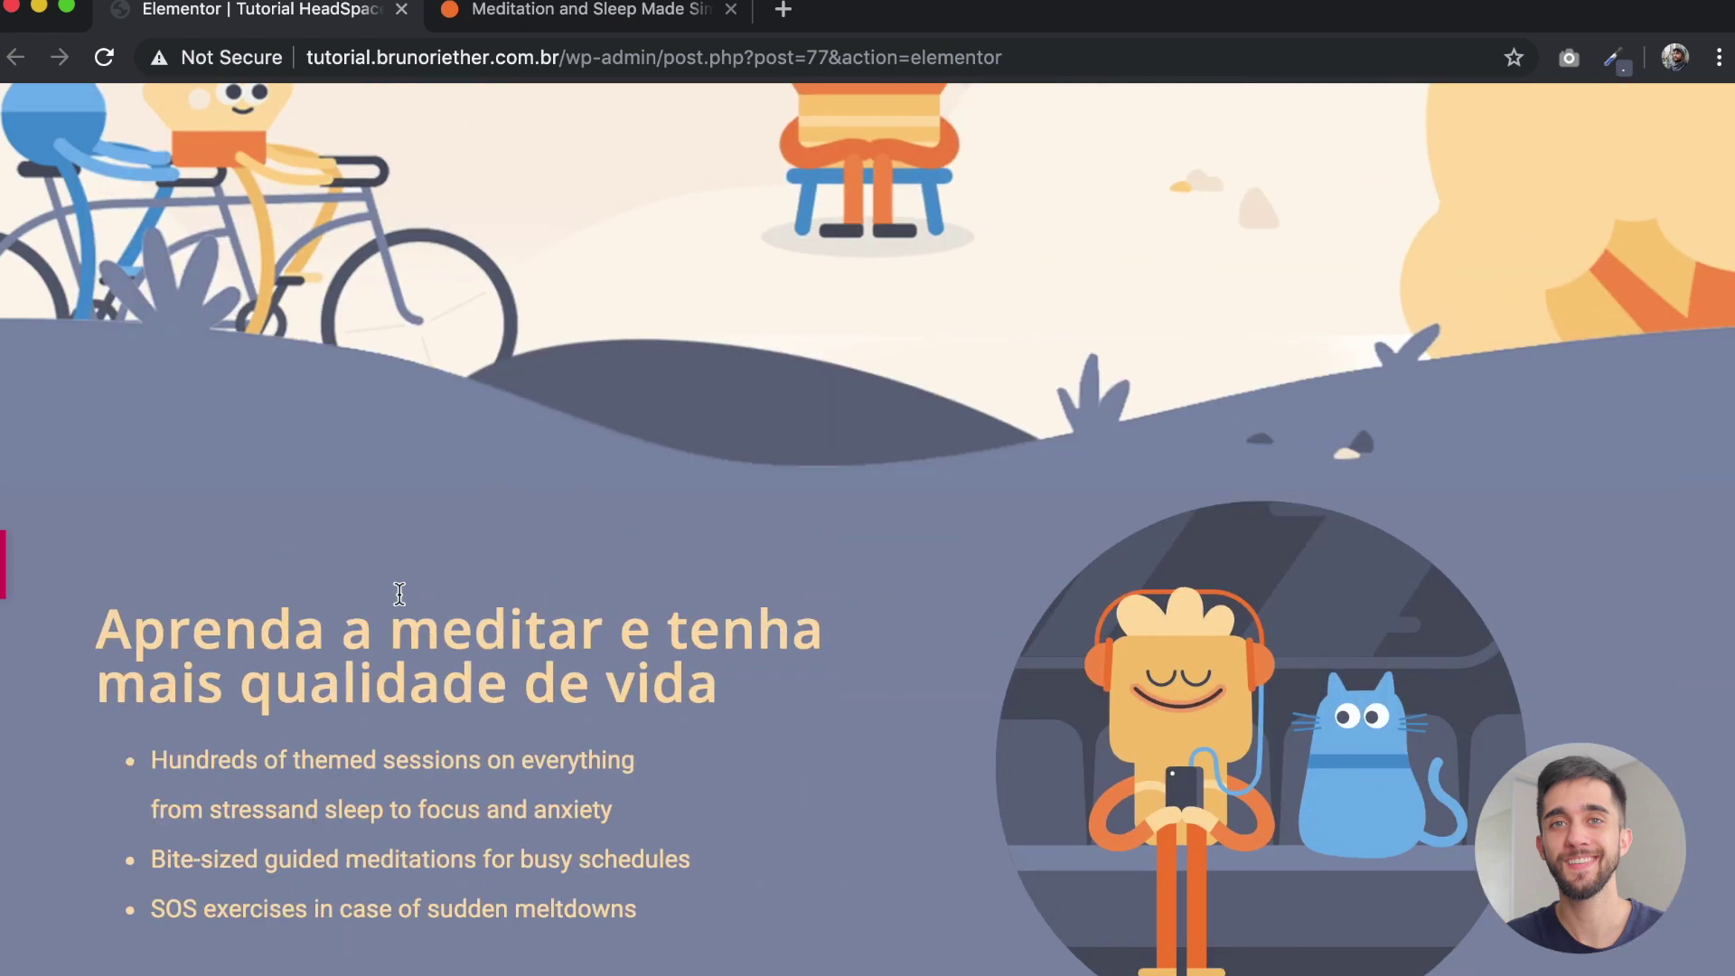
click(9, 579)
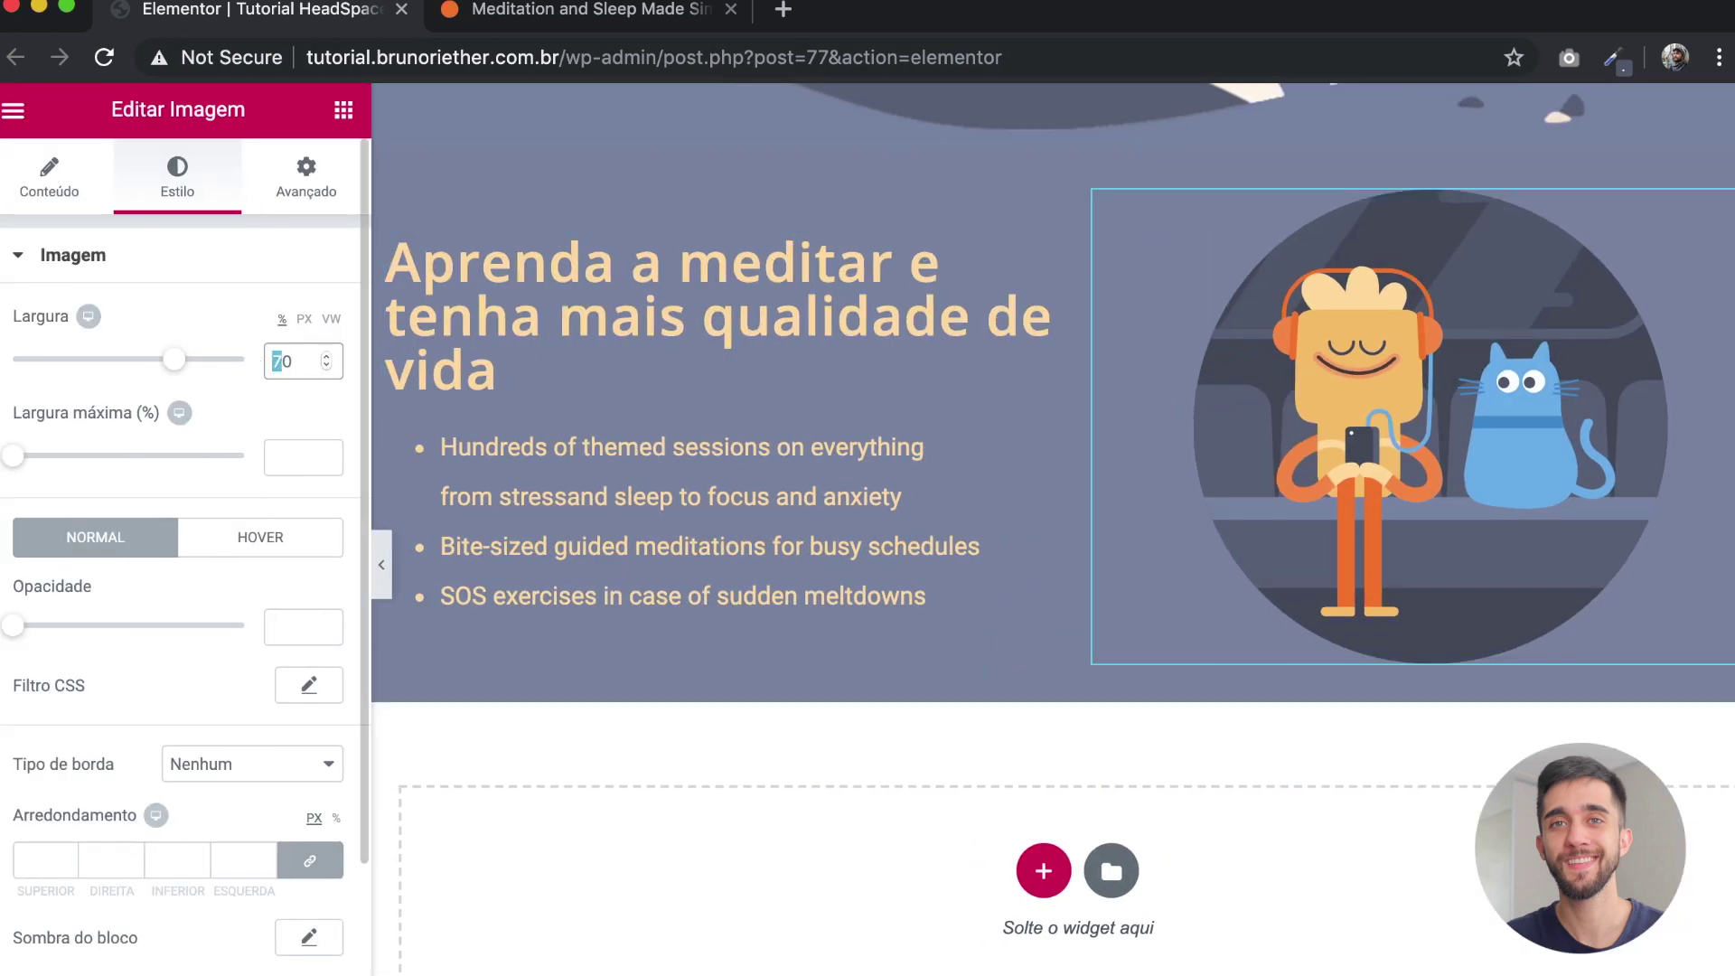
text(6)
Step: Duplicate the two-column section and swap the copy's columns so its image comes before the text
right_click(1080, 140)
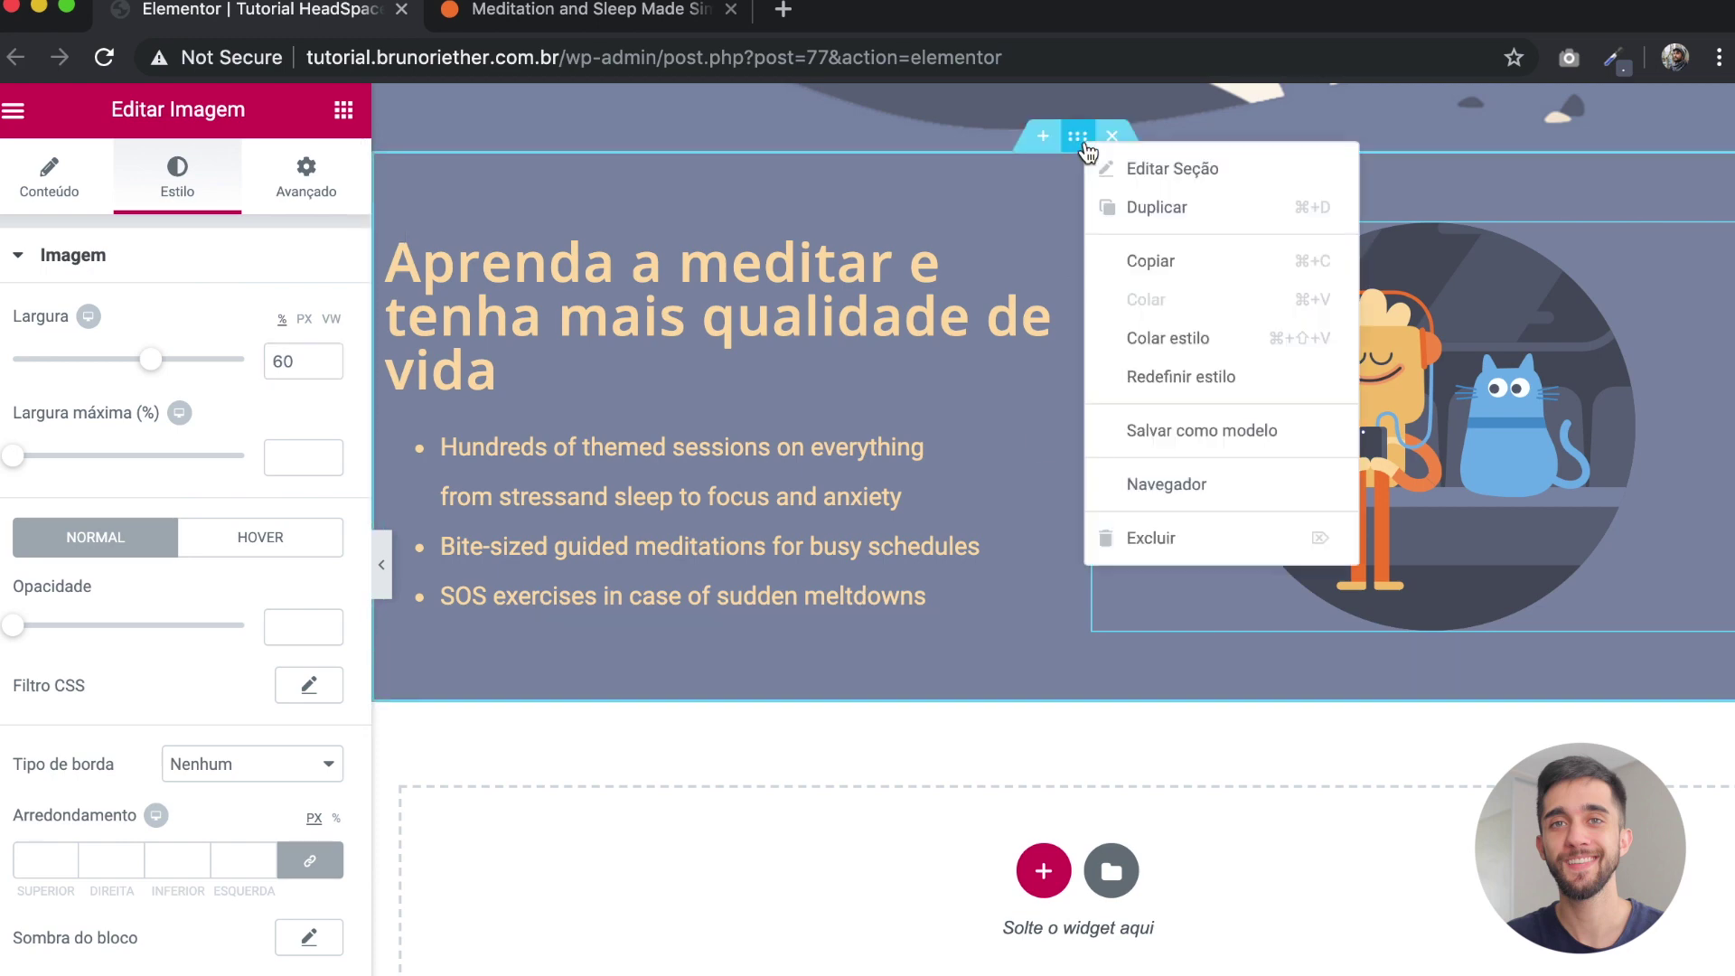
click(1156, 206)
scroll(1111, 407, down, 3)
drag(1096, 542, 827, 607)
Step: Replace the copied section's image with the round blue headphones character and its heading with "Tudo isso diretamente do seu bolso"
click(446, 605)
click(445, 605)
scroll(445, 608, down, 3)
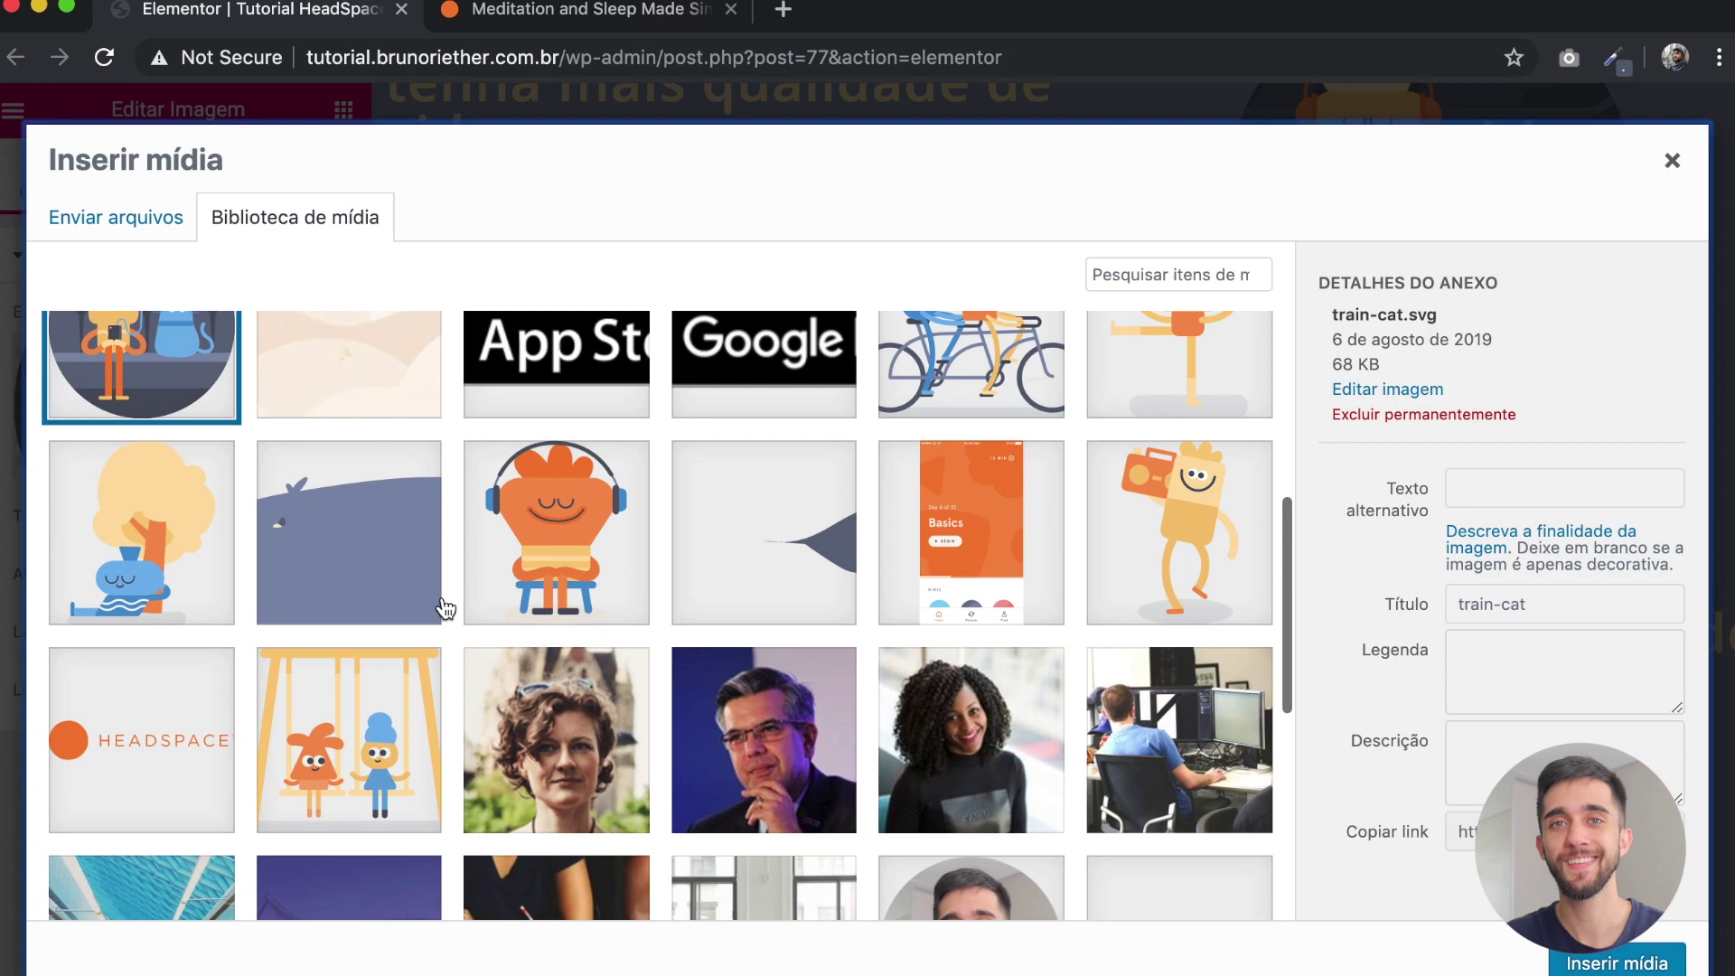
scroll(445, 607, up, 5)
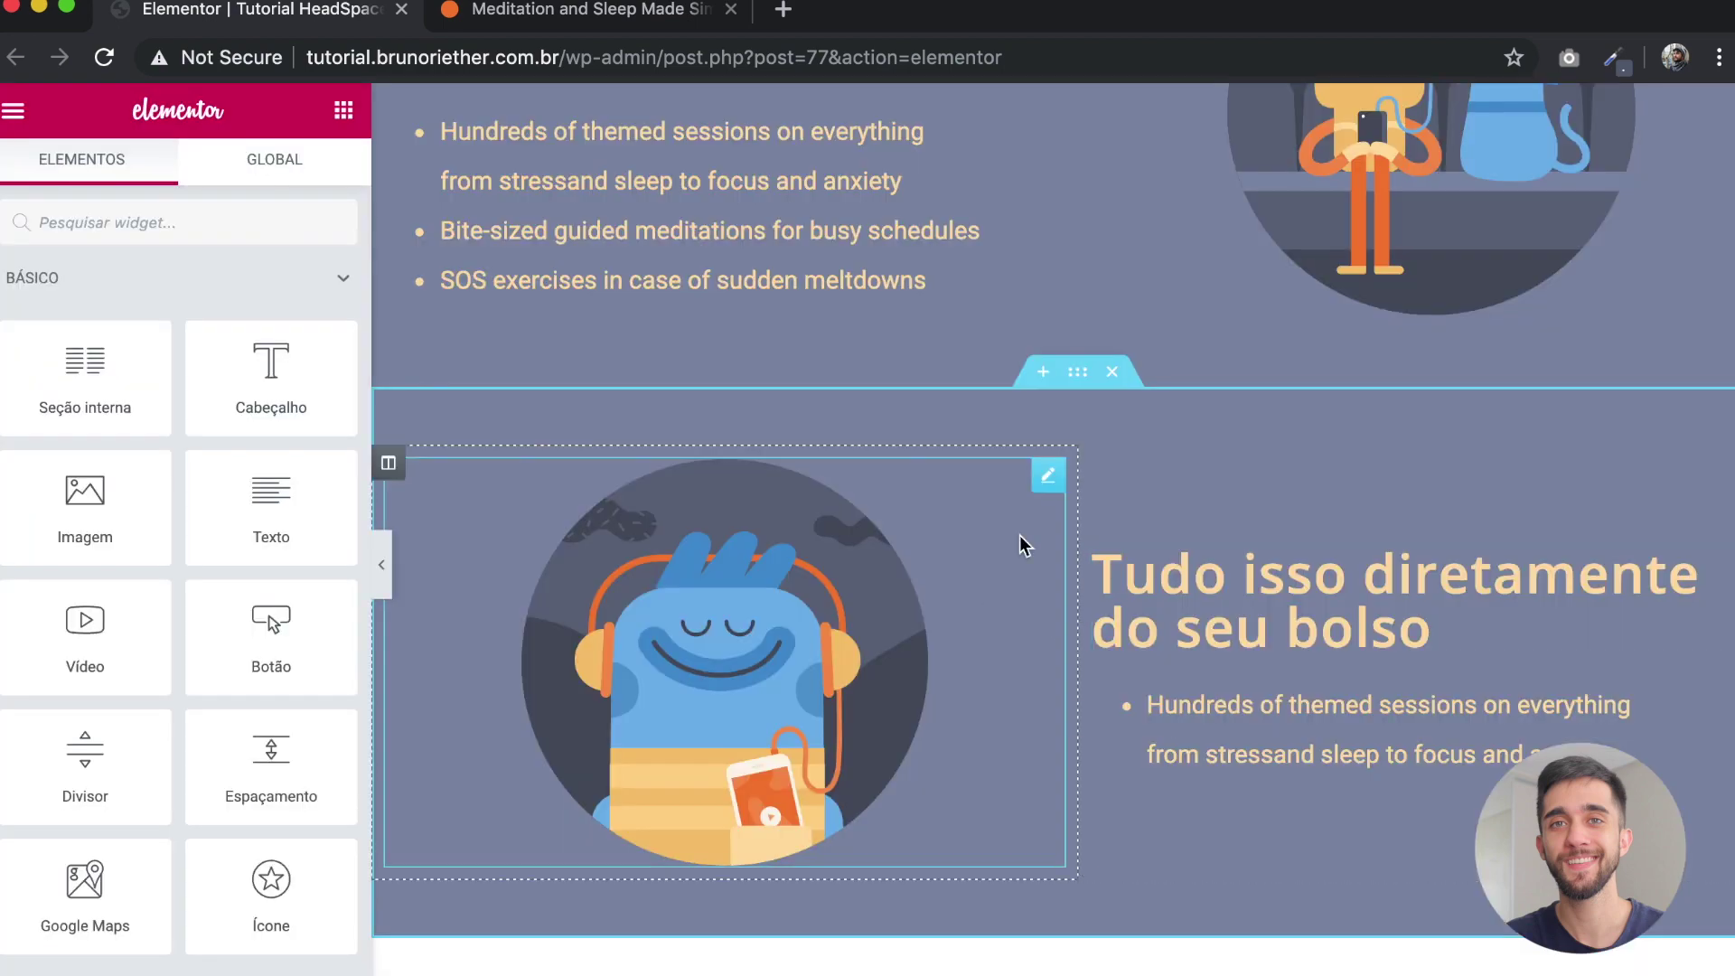
Step: Examine the page from the header and hero down through both two-column sections to check how they flow together
scroll(1019, 535, down, 3)
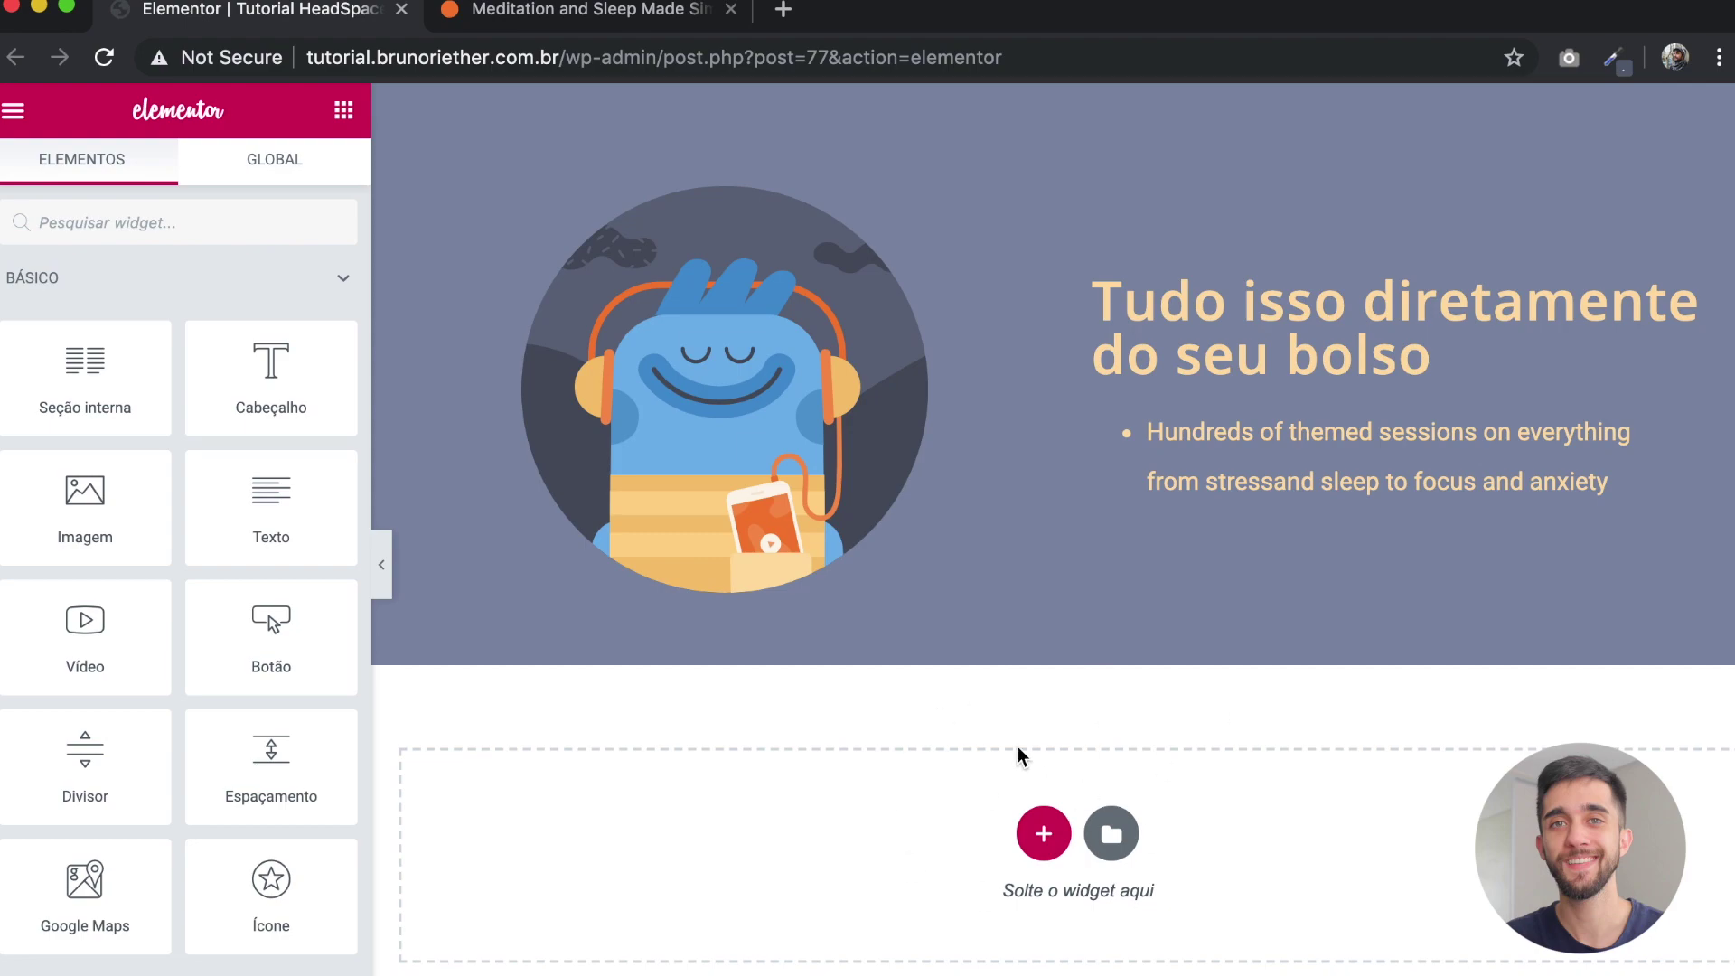
scroll(1084, 224, up, 10)
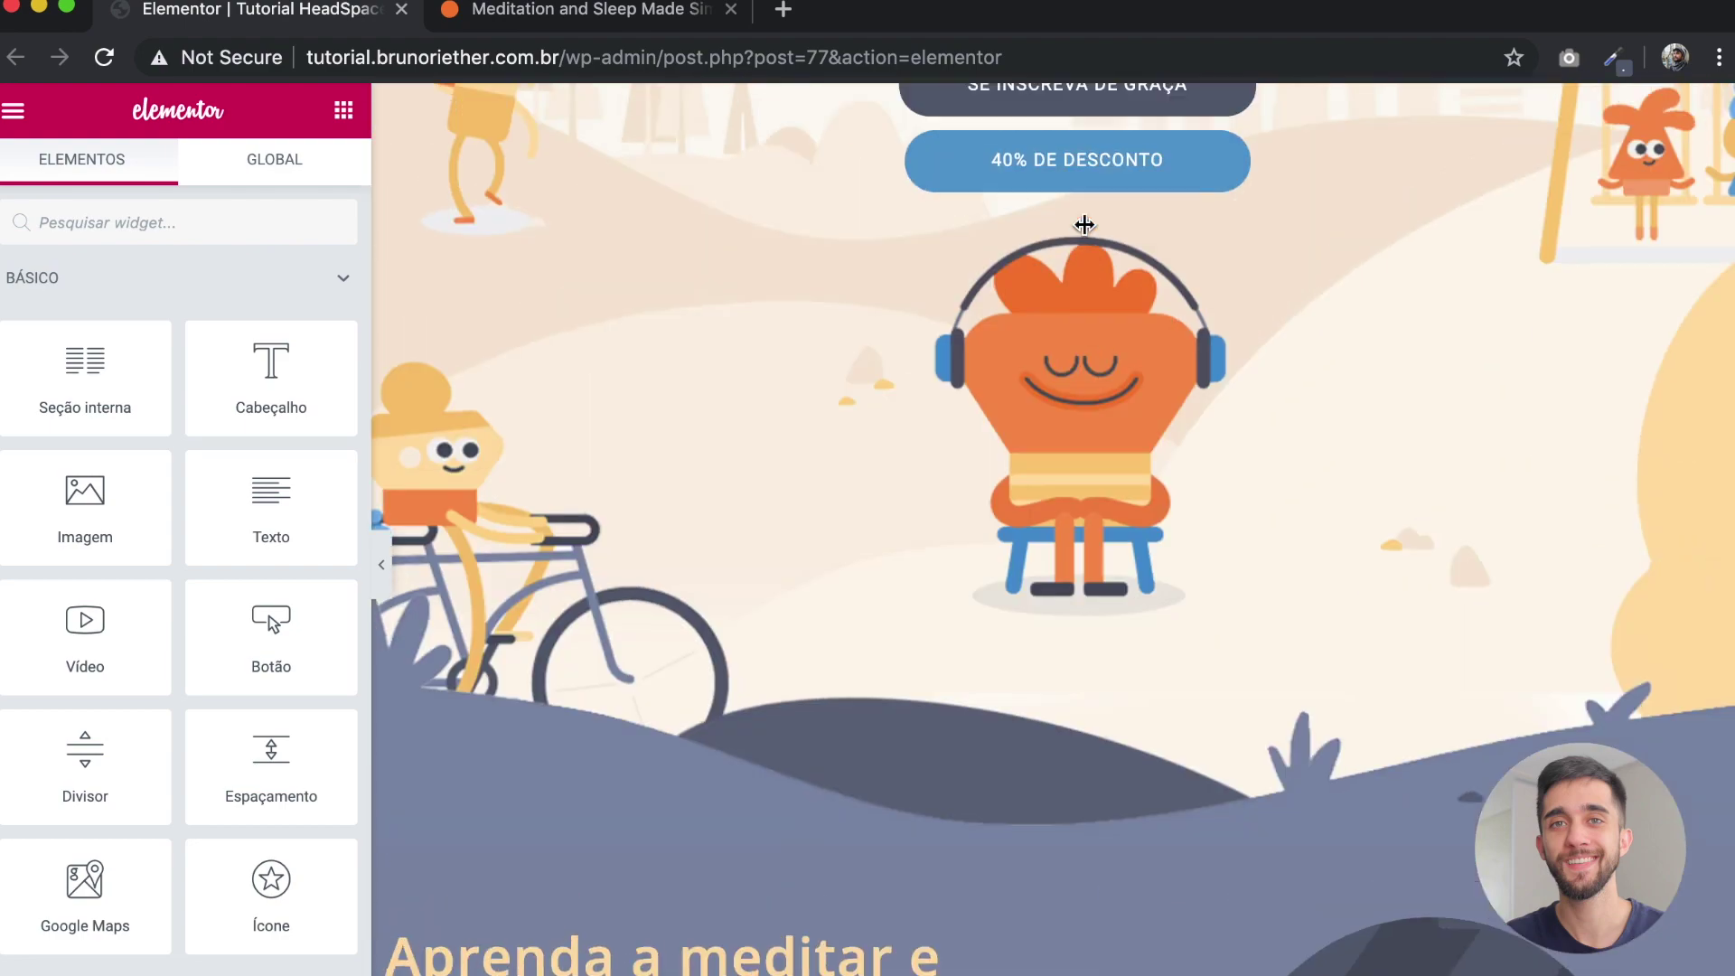
scroll(1084, 224, up, 5)
scroll(1048, 274, down, 15)
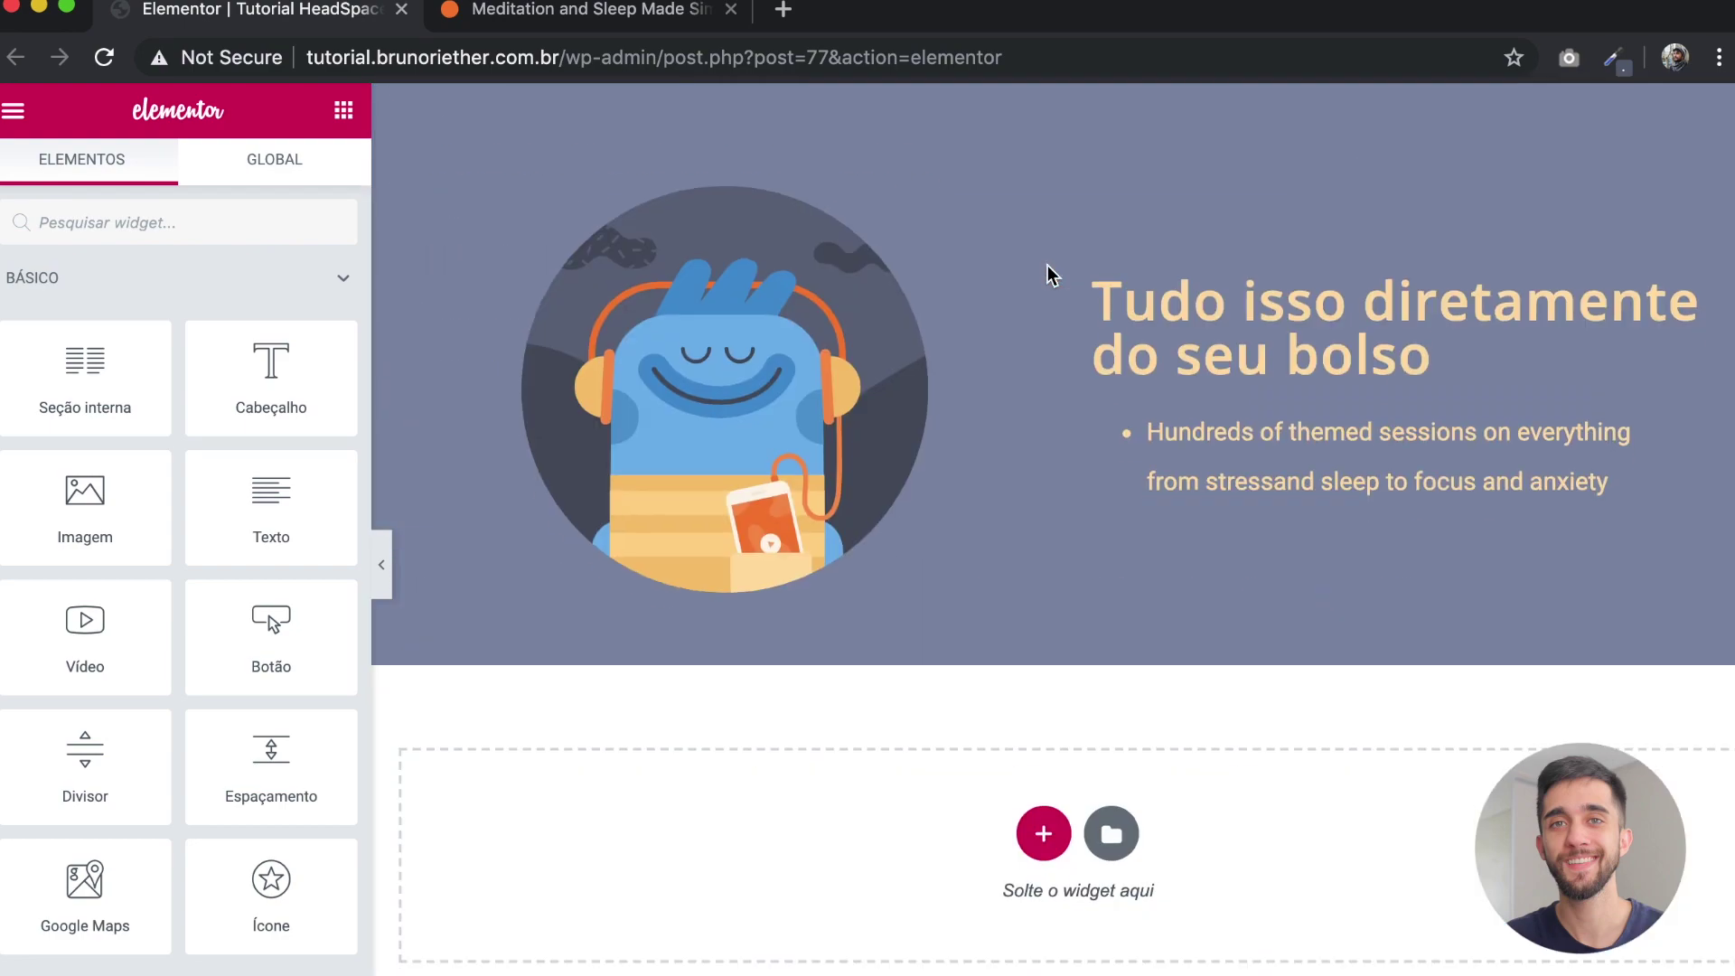
scroll(1048, 274, up, 10)
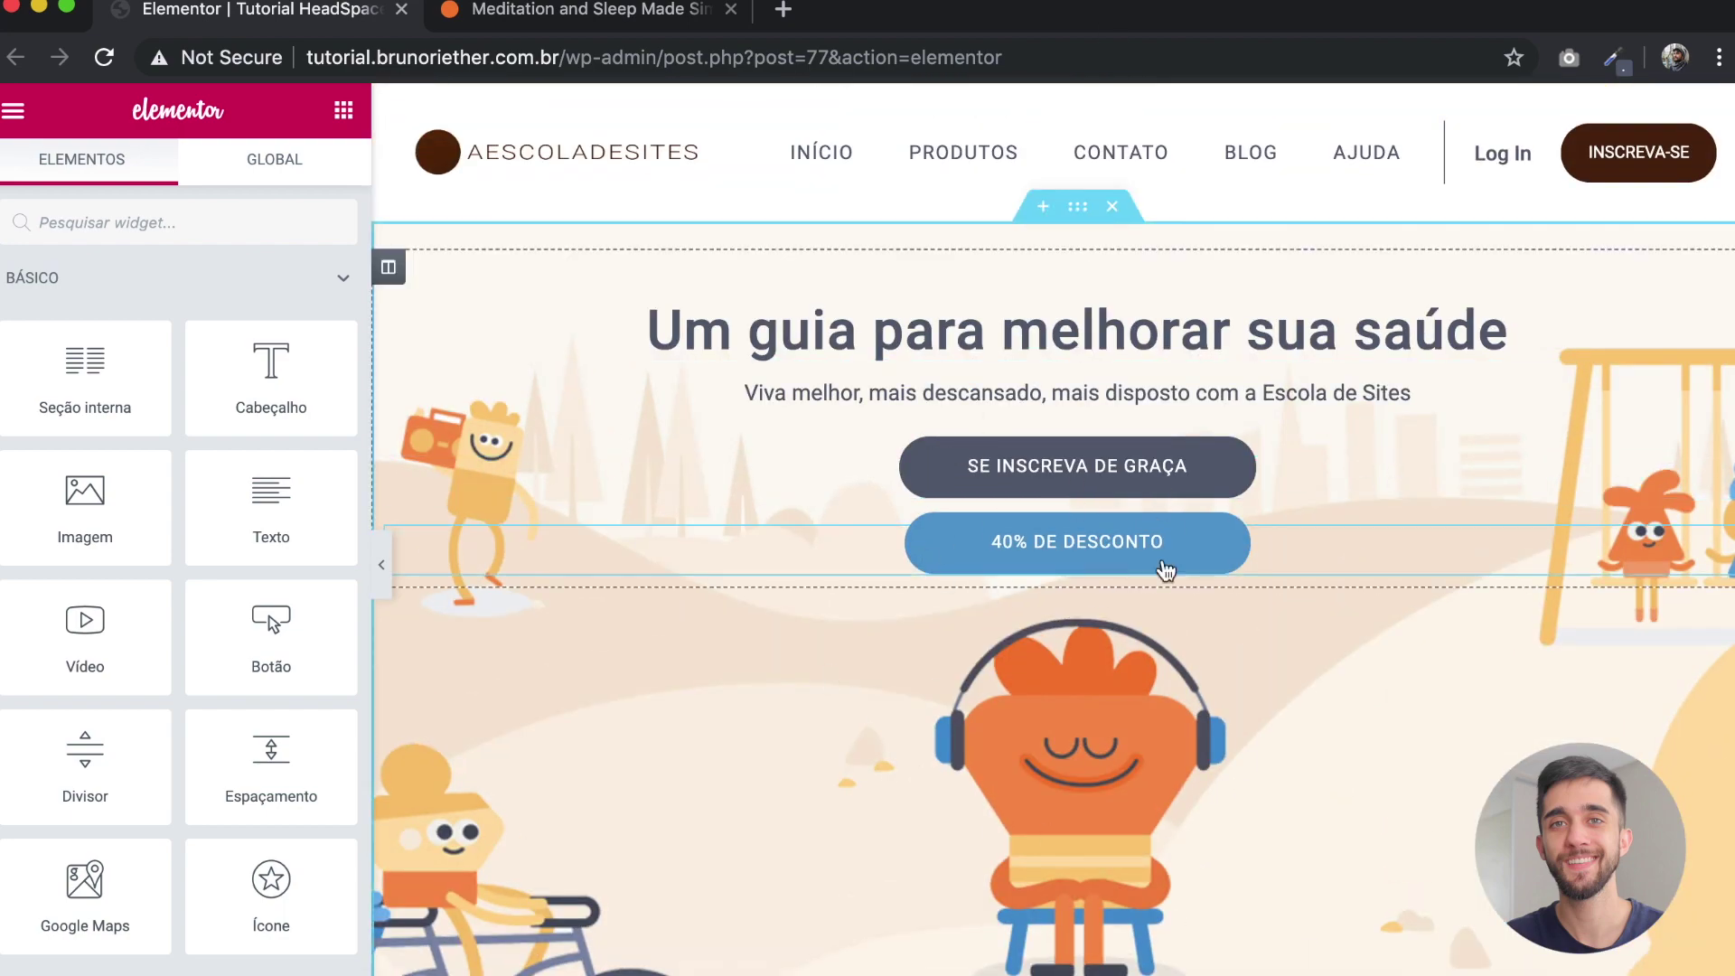
scroll(1132, 529, down, 5)
scroll(1146, 619, up, 6)
scroll(999, 499, down, 10)
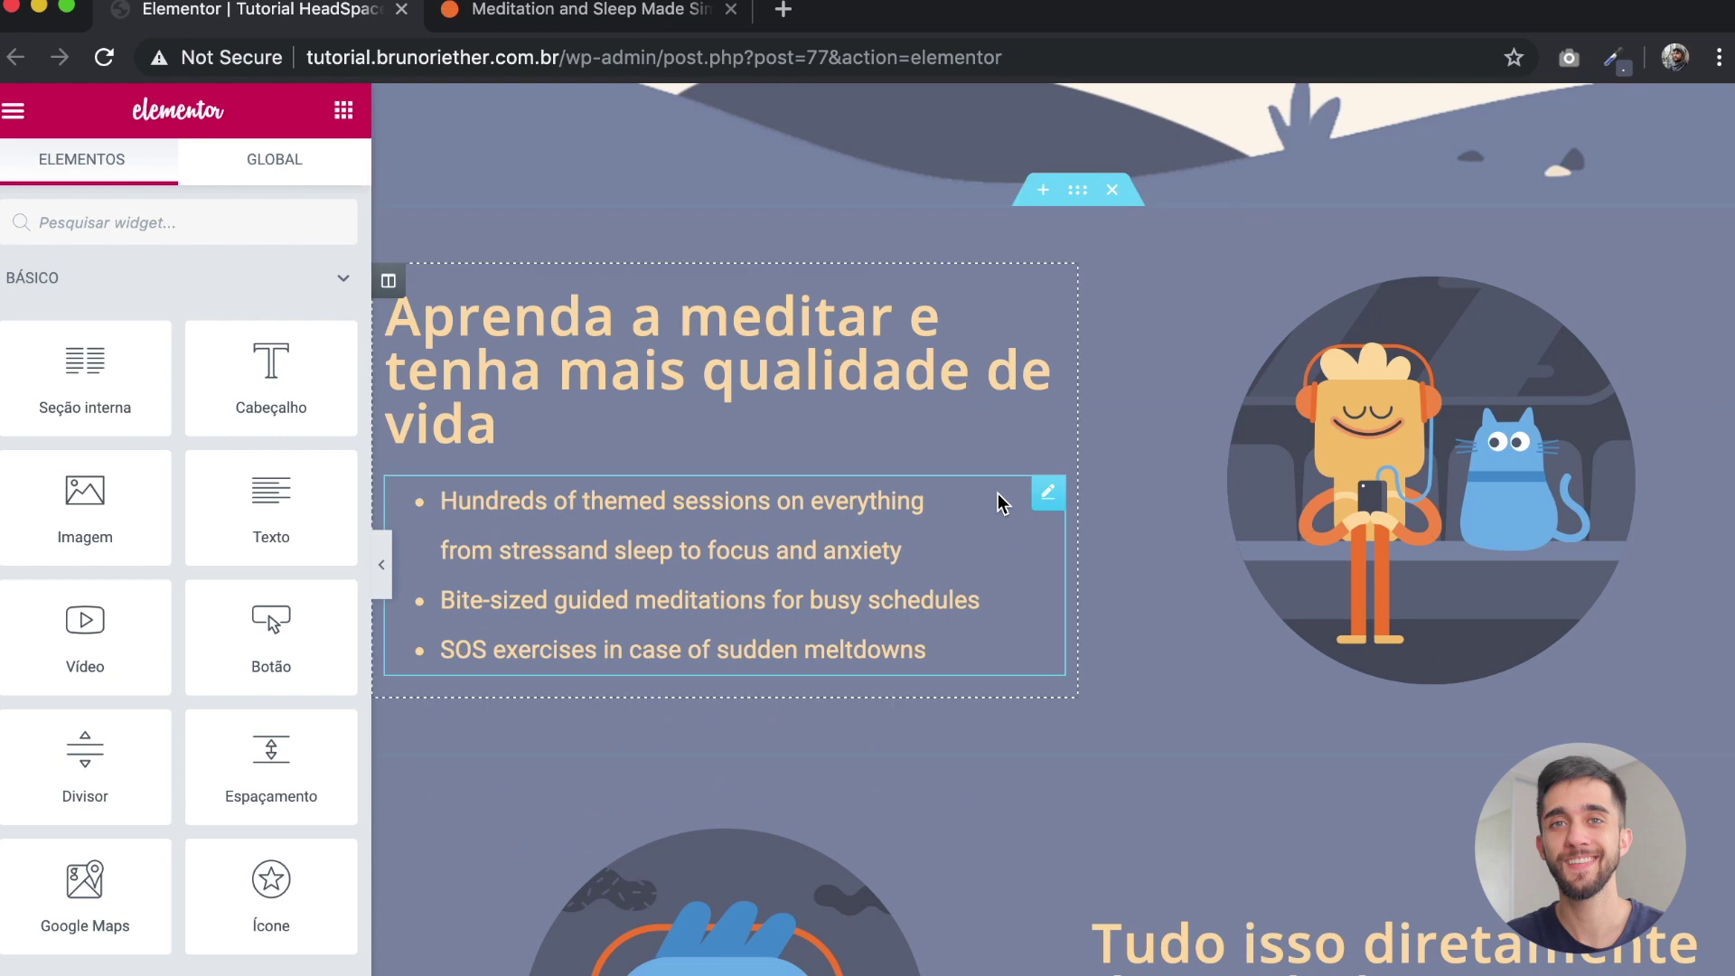
scroll(991, 717, down, 5)
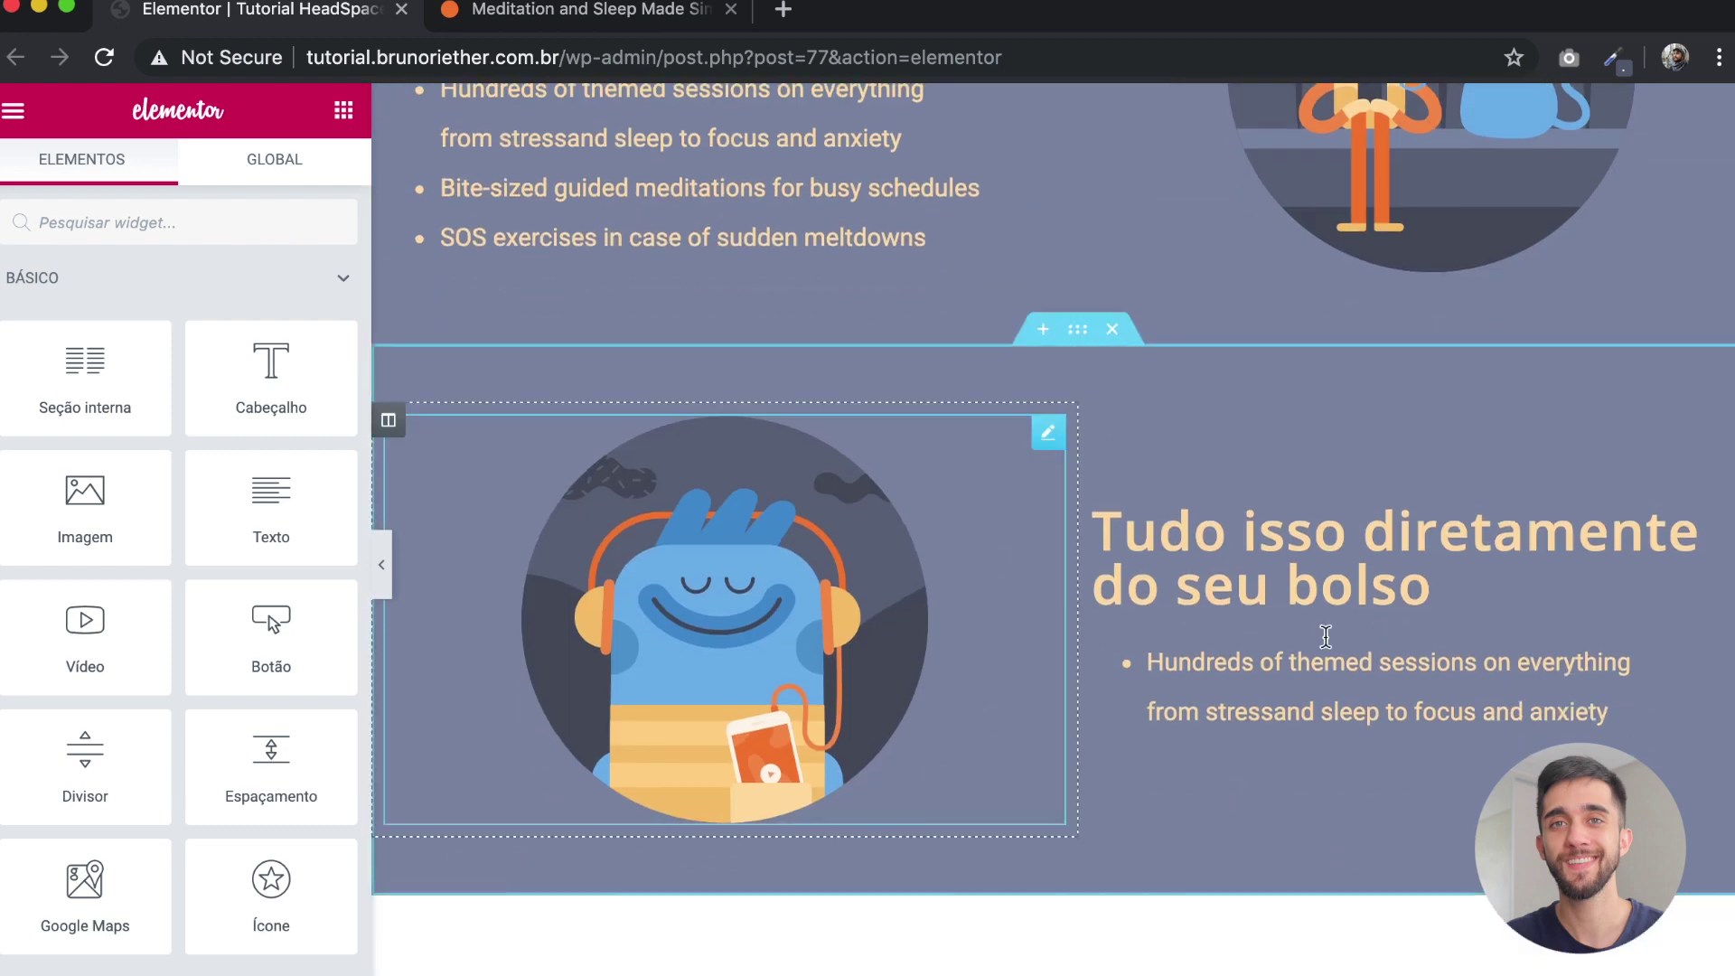
scroll(956, 720, down, 3)
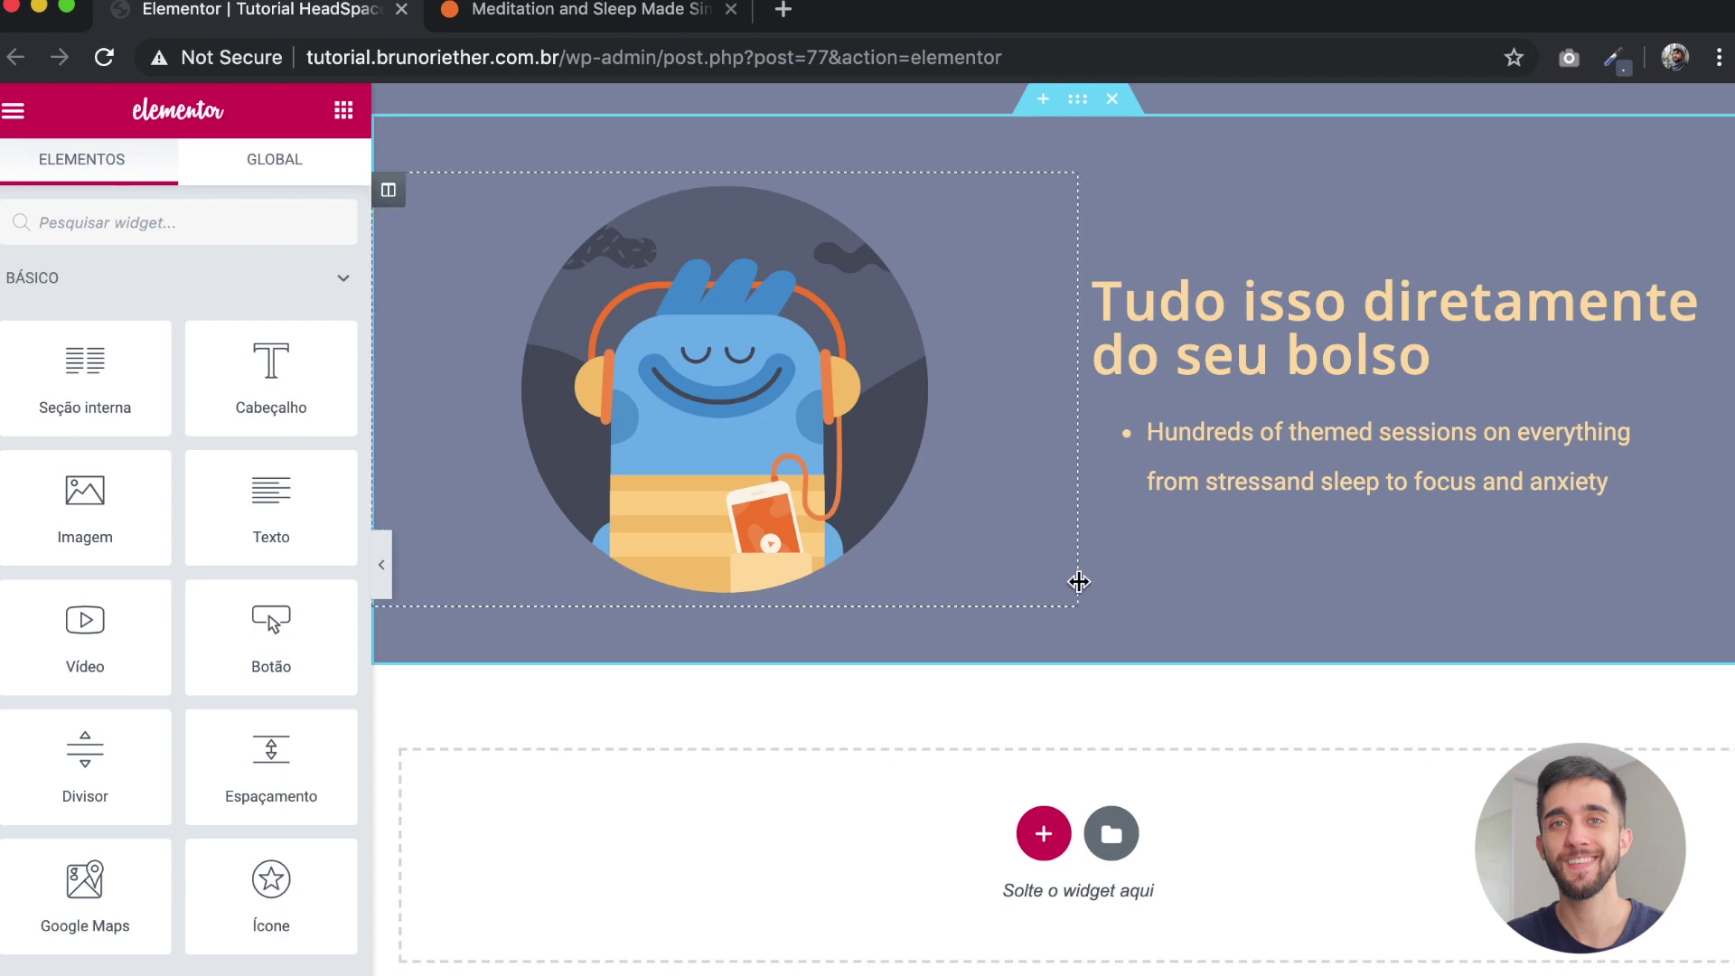
scroll(1045, 298, up, 10)
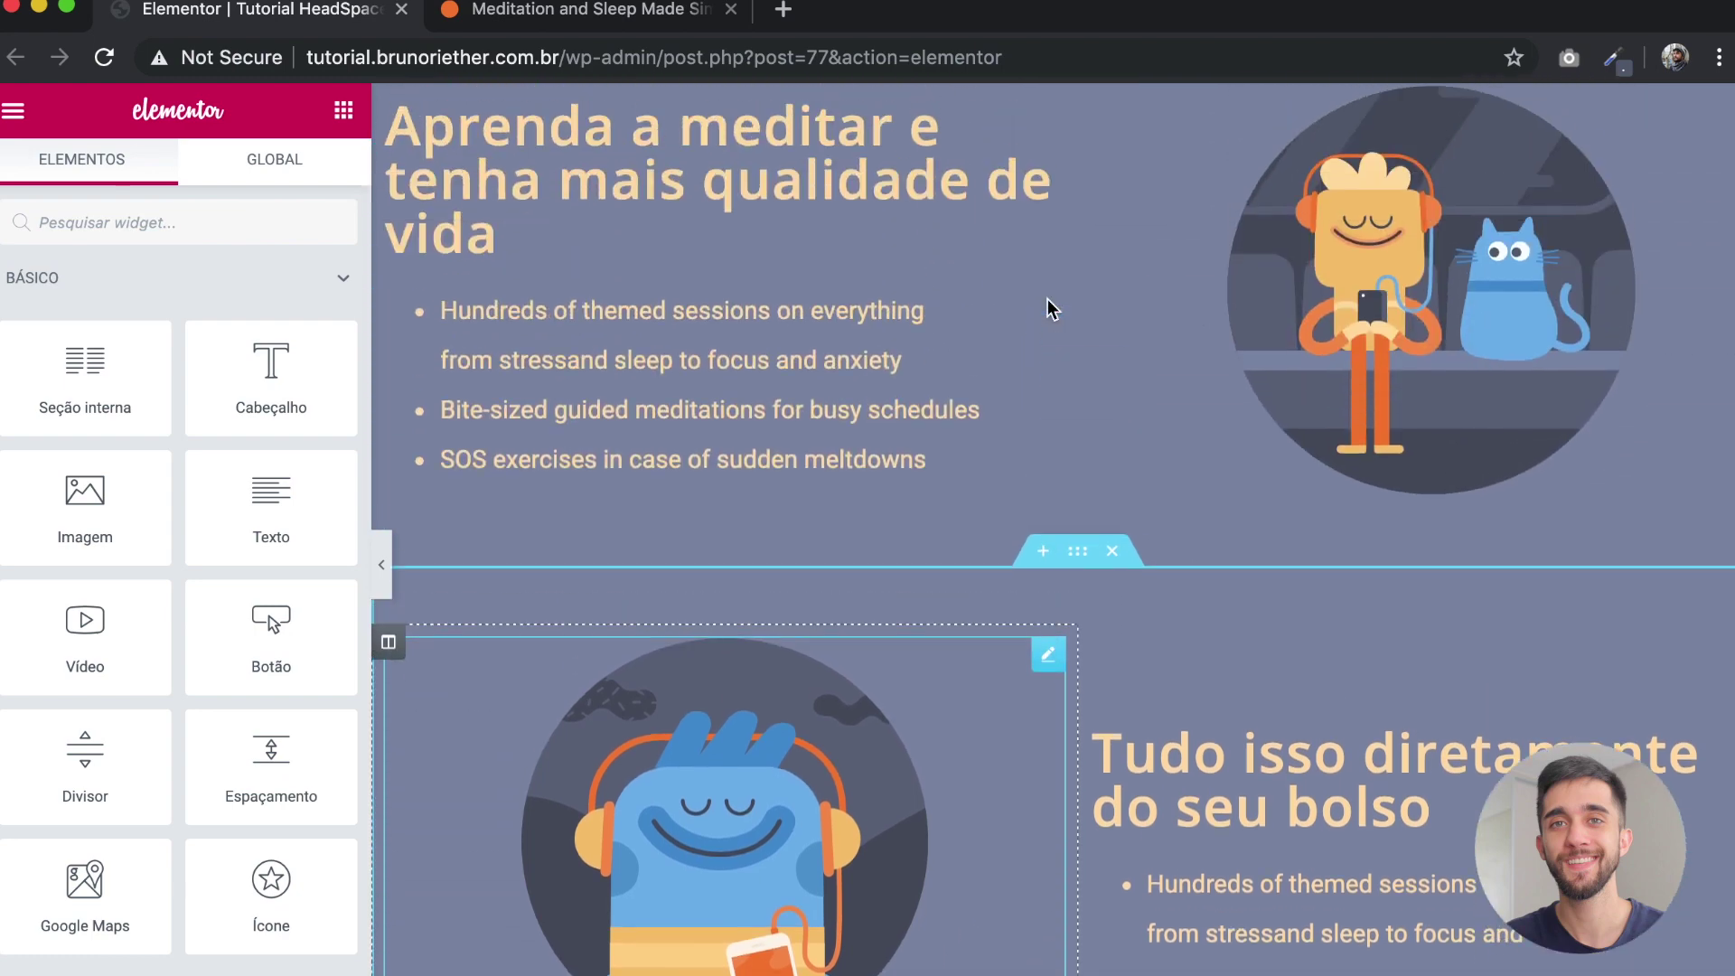
scroll(1048, 307, down, 10)
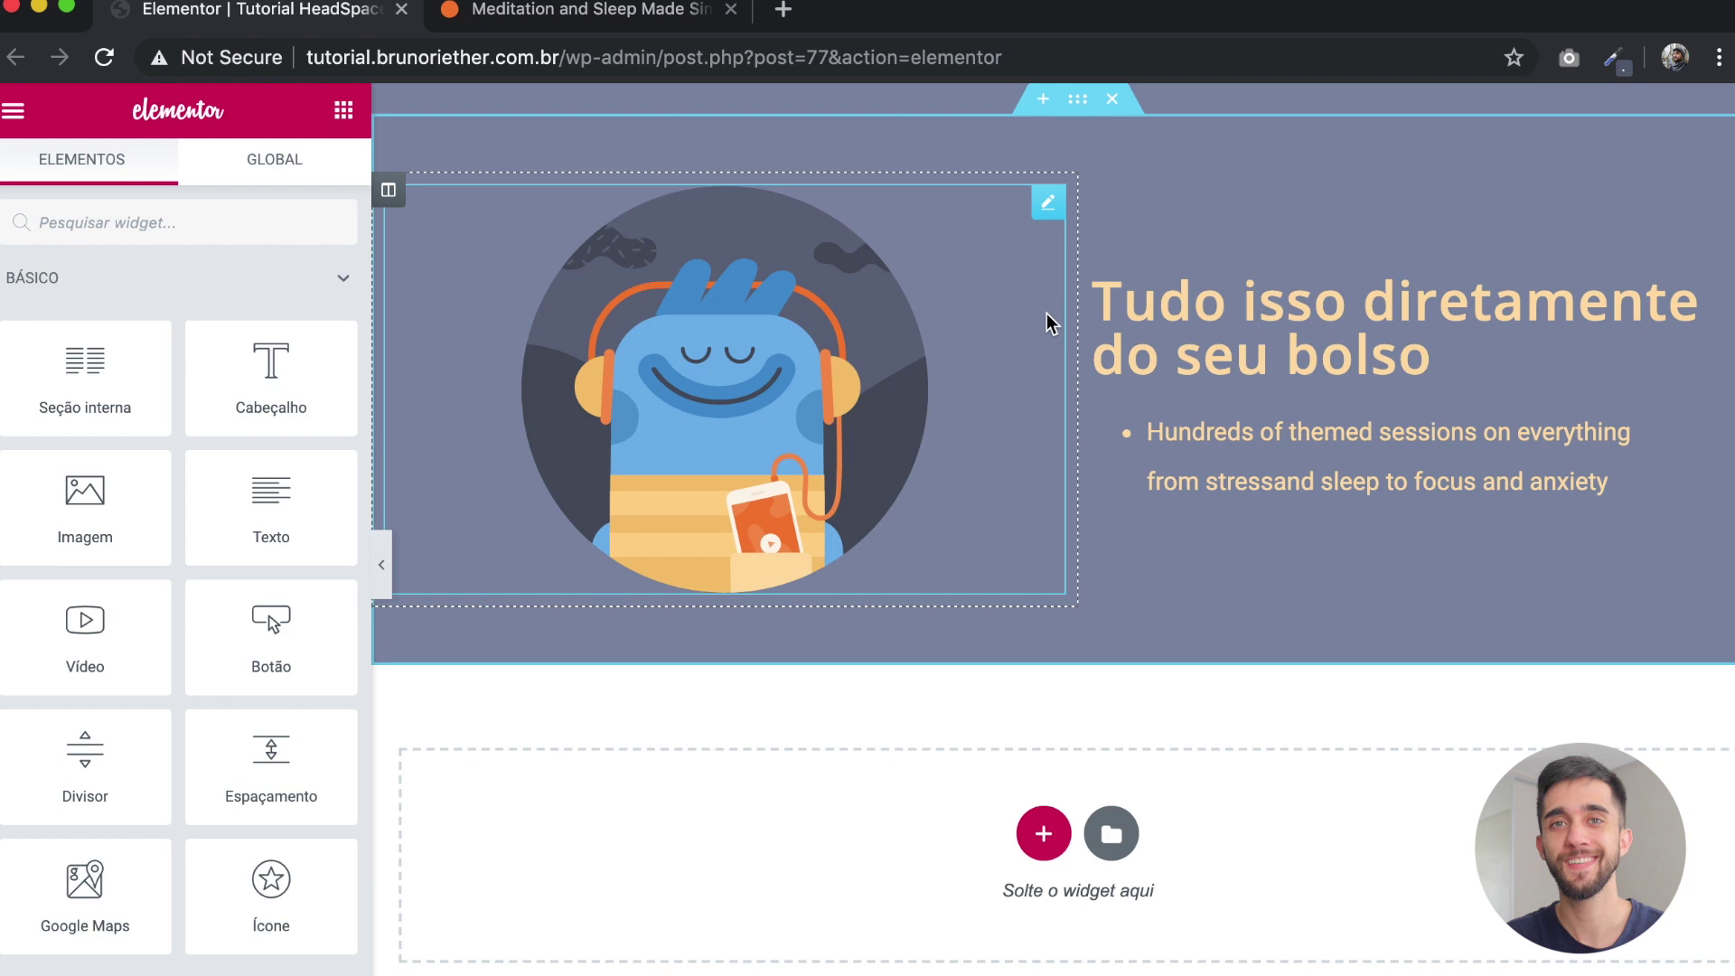
Step: Add a single-column section below the second two-column section and set its height to Altura mínima at 400 px
click(1045, 833)
scroll(1010, 763, down, 2)
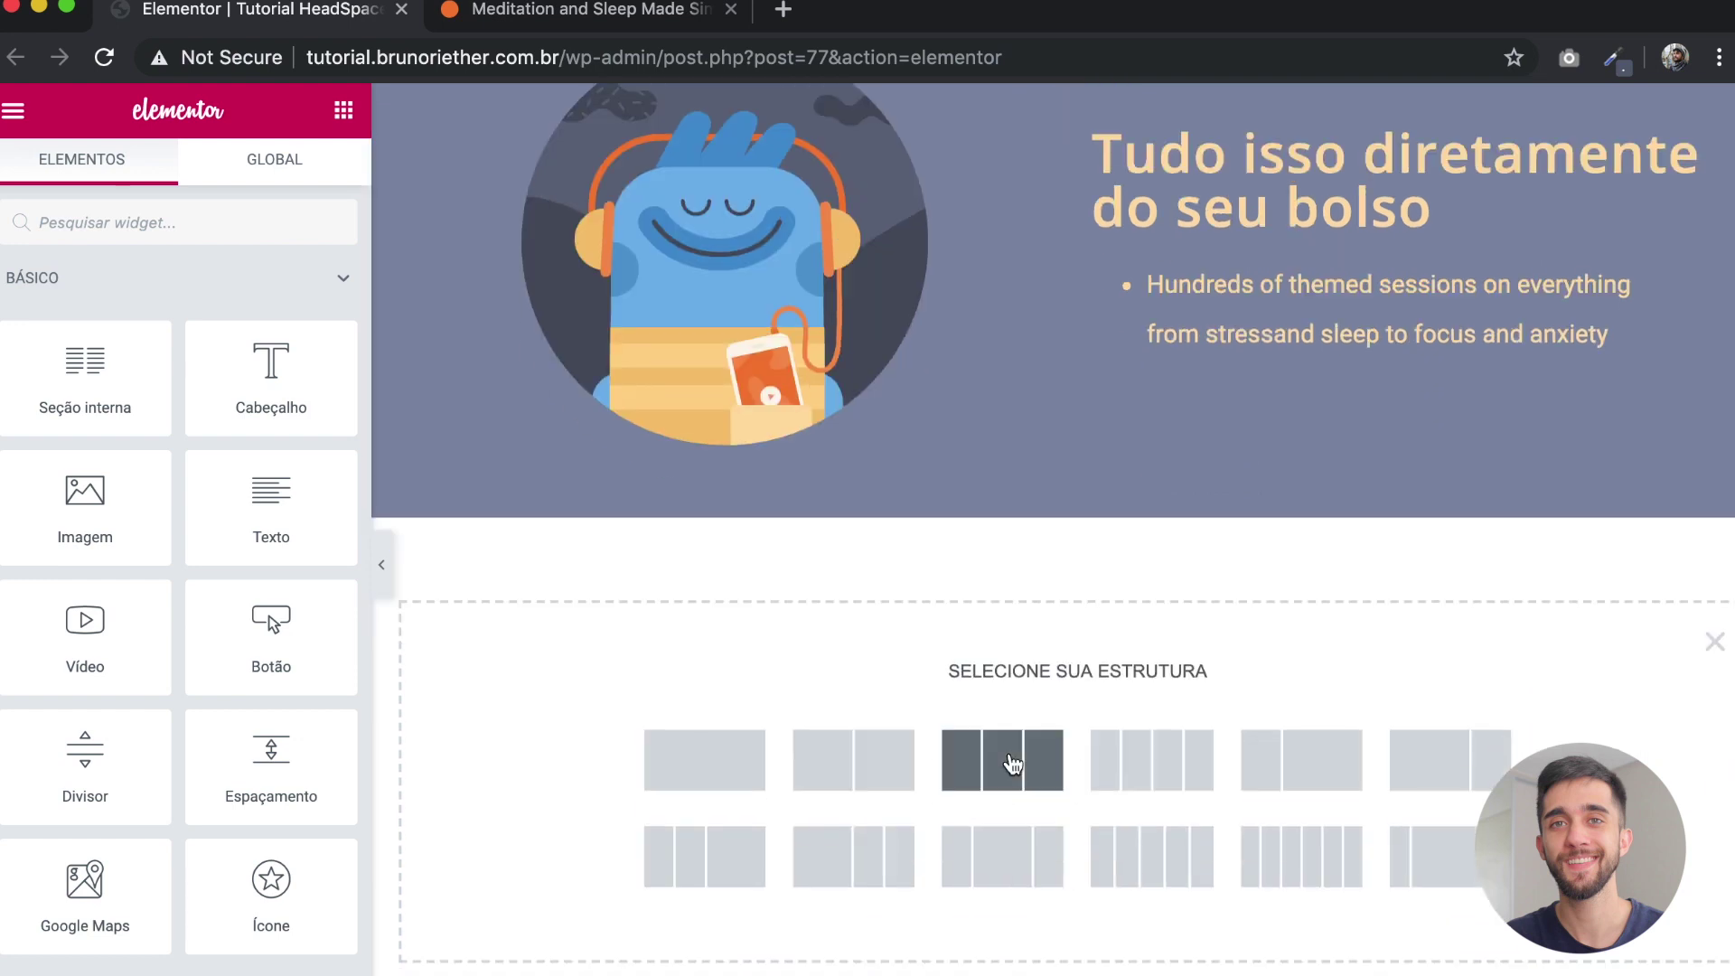
click(705, 760)
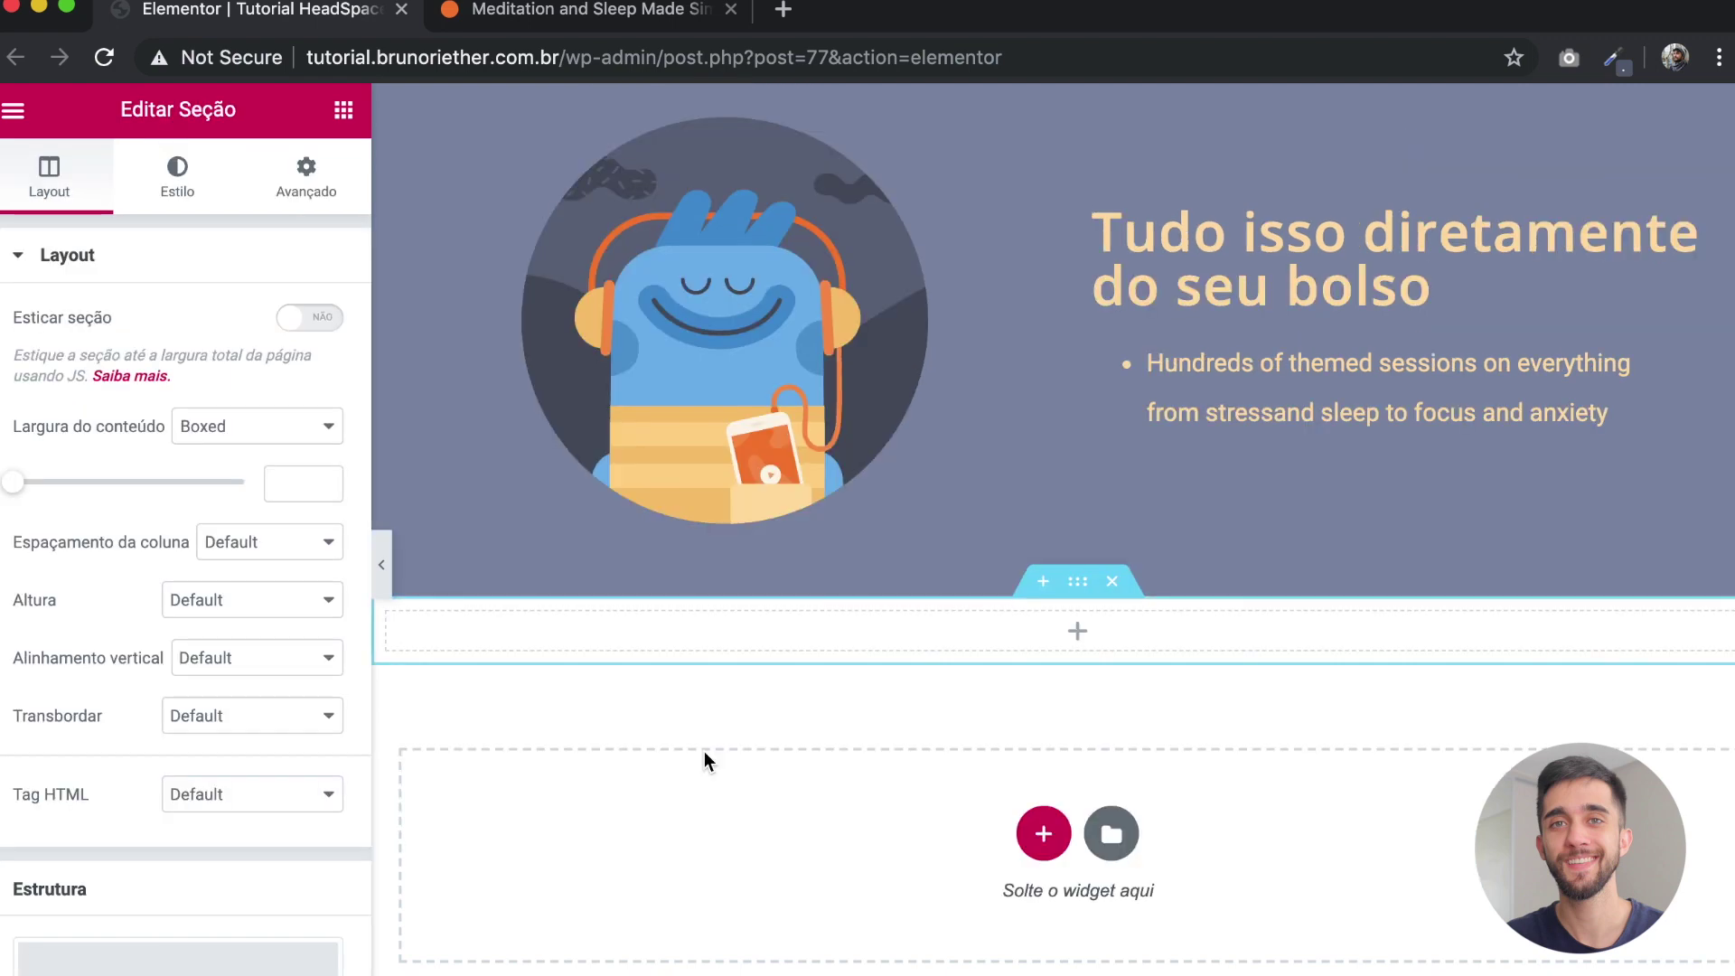
click(211, 601)
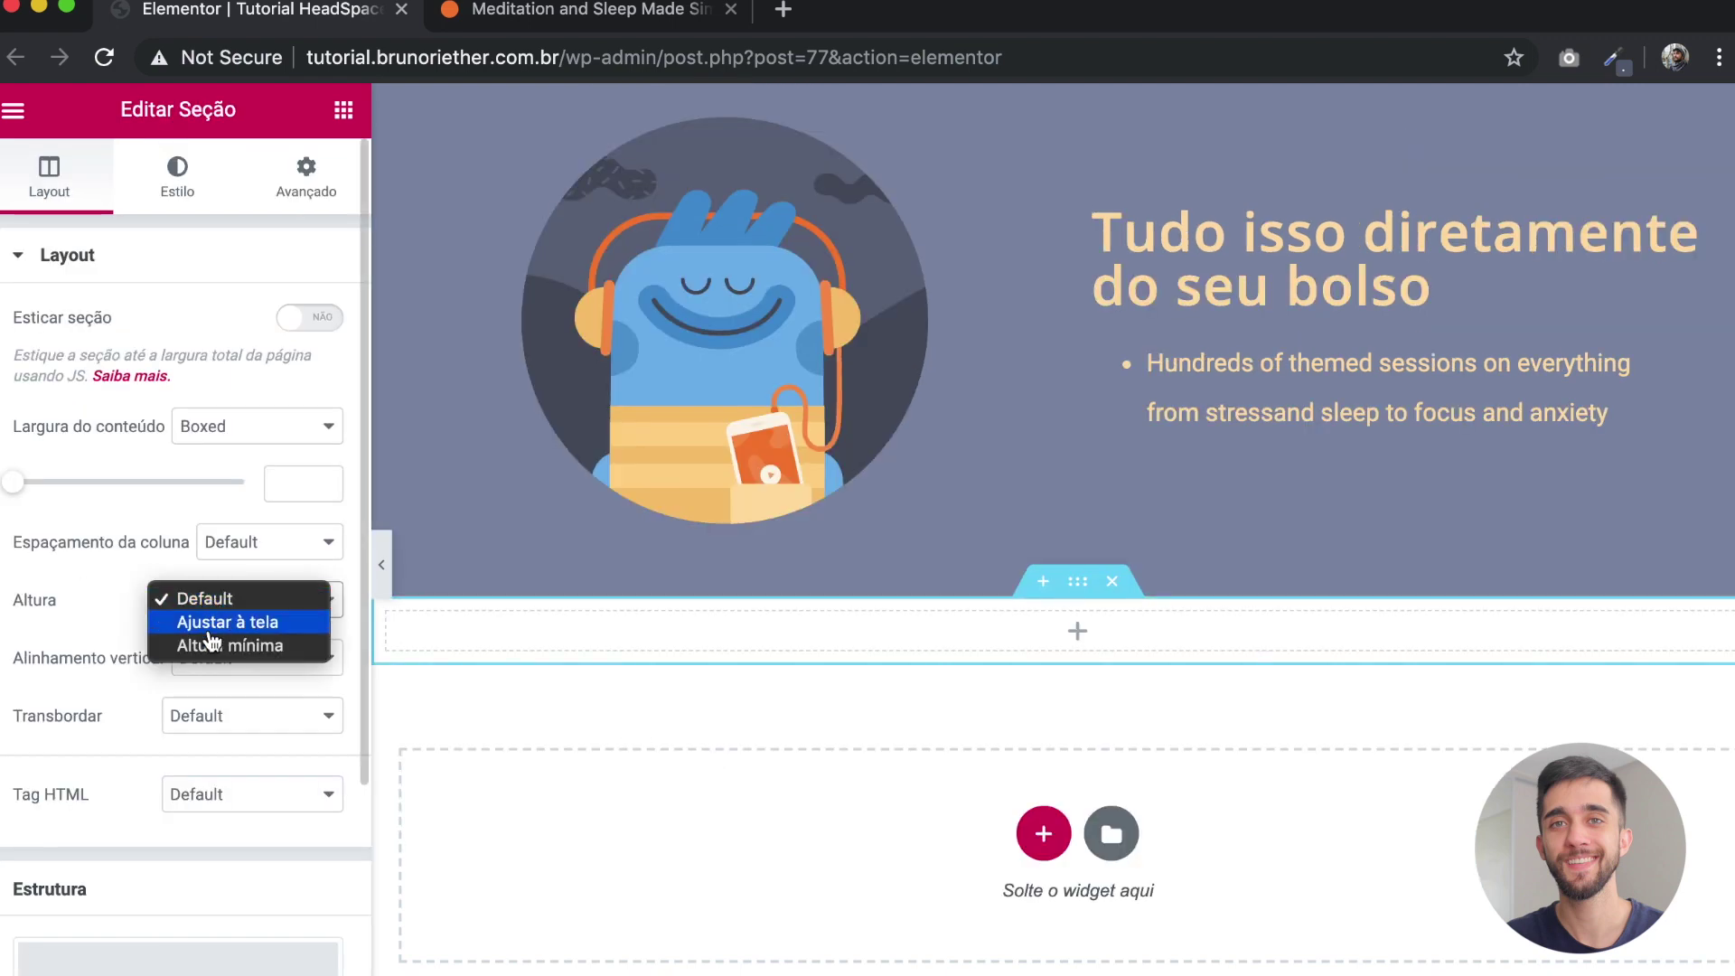
click(209, 647)
scroll(844, 598, down, 3)
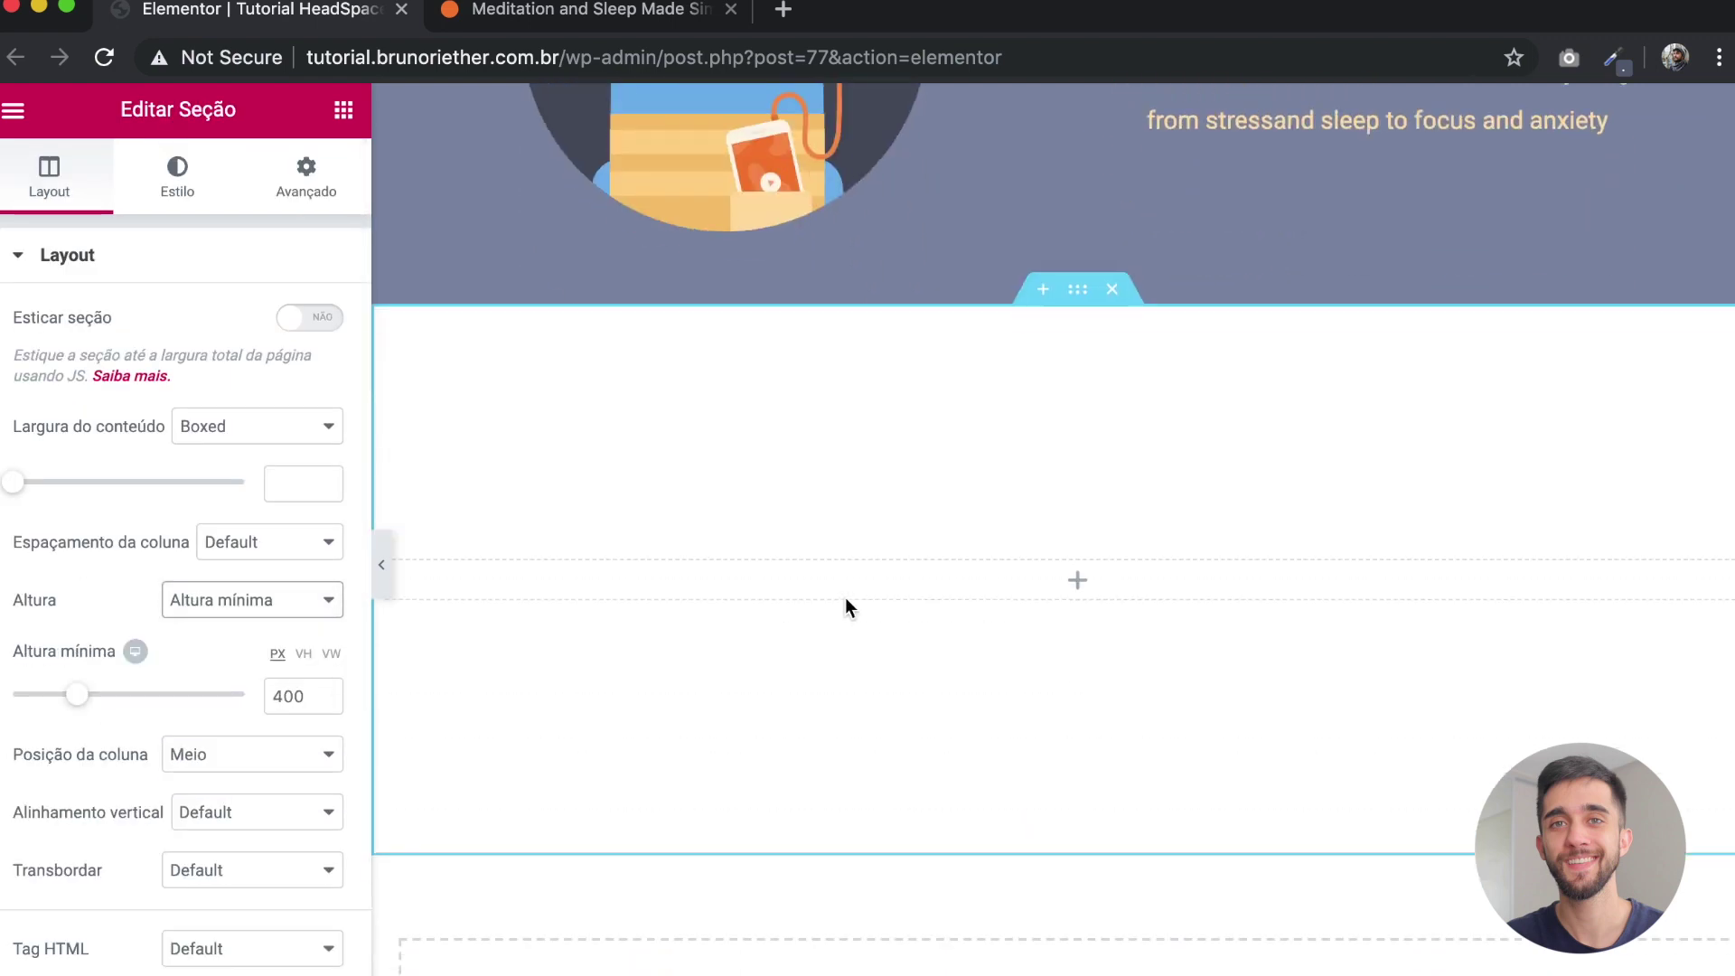
Step: Give the new single-column section a classic background in colour #7ecdc7 and check it against the sections above
click(175, 186)
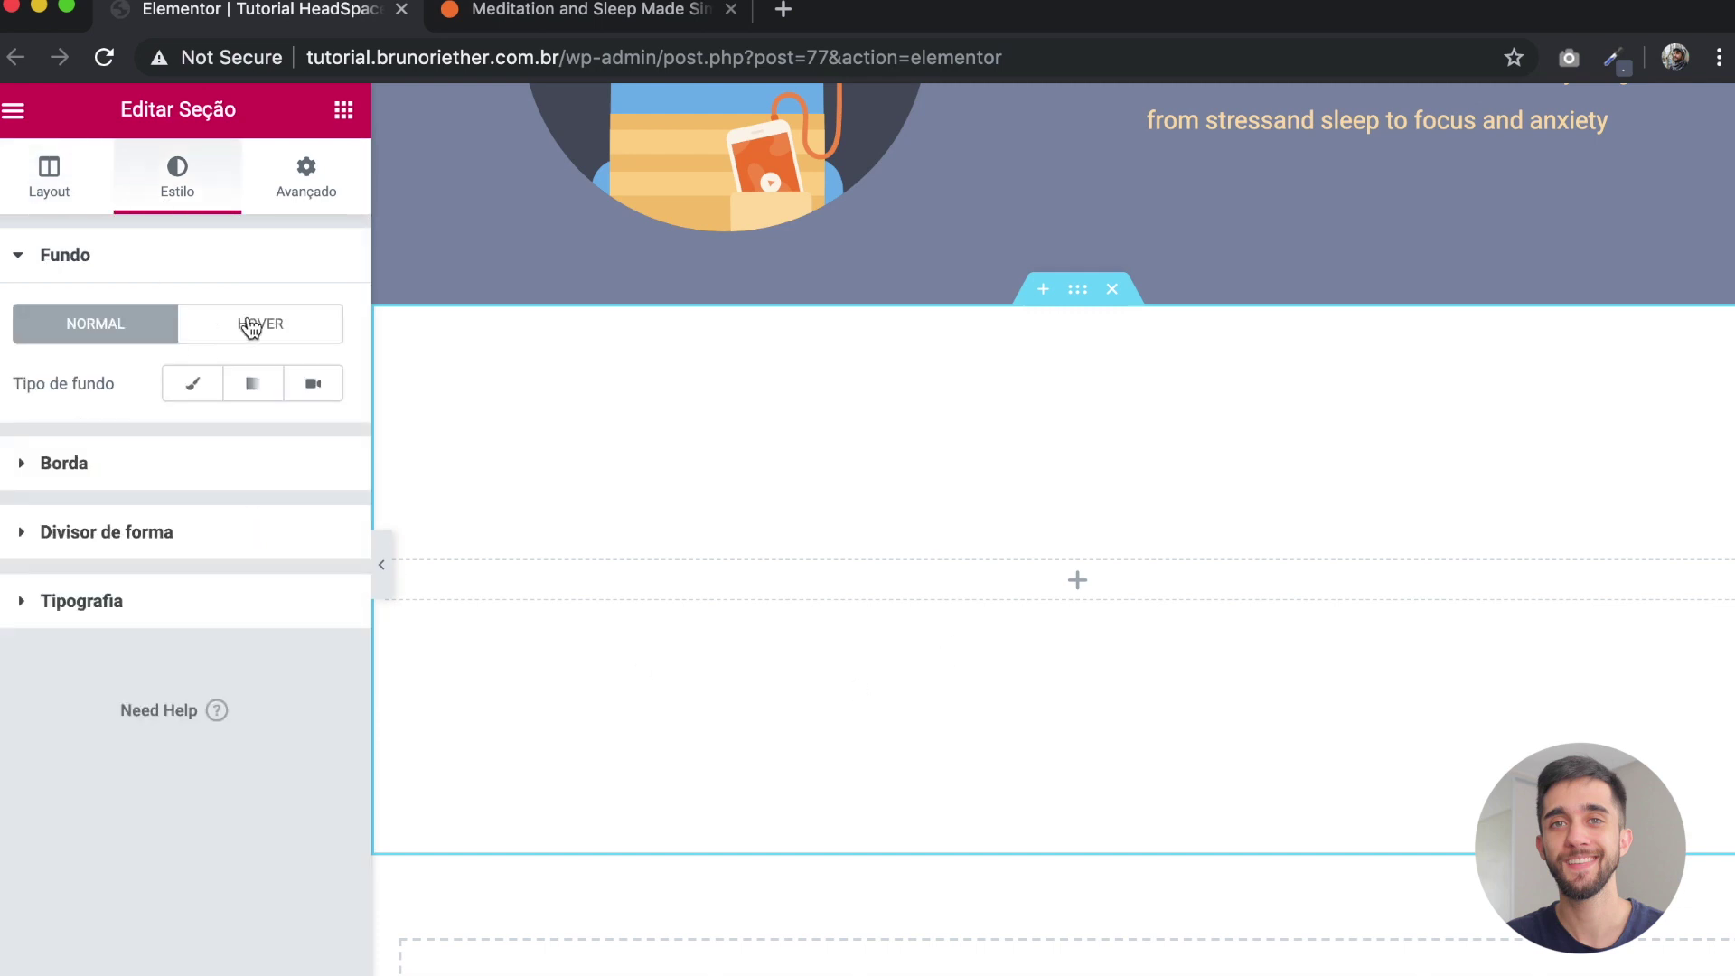
click(195, 384)
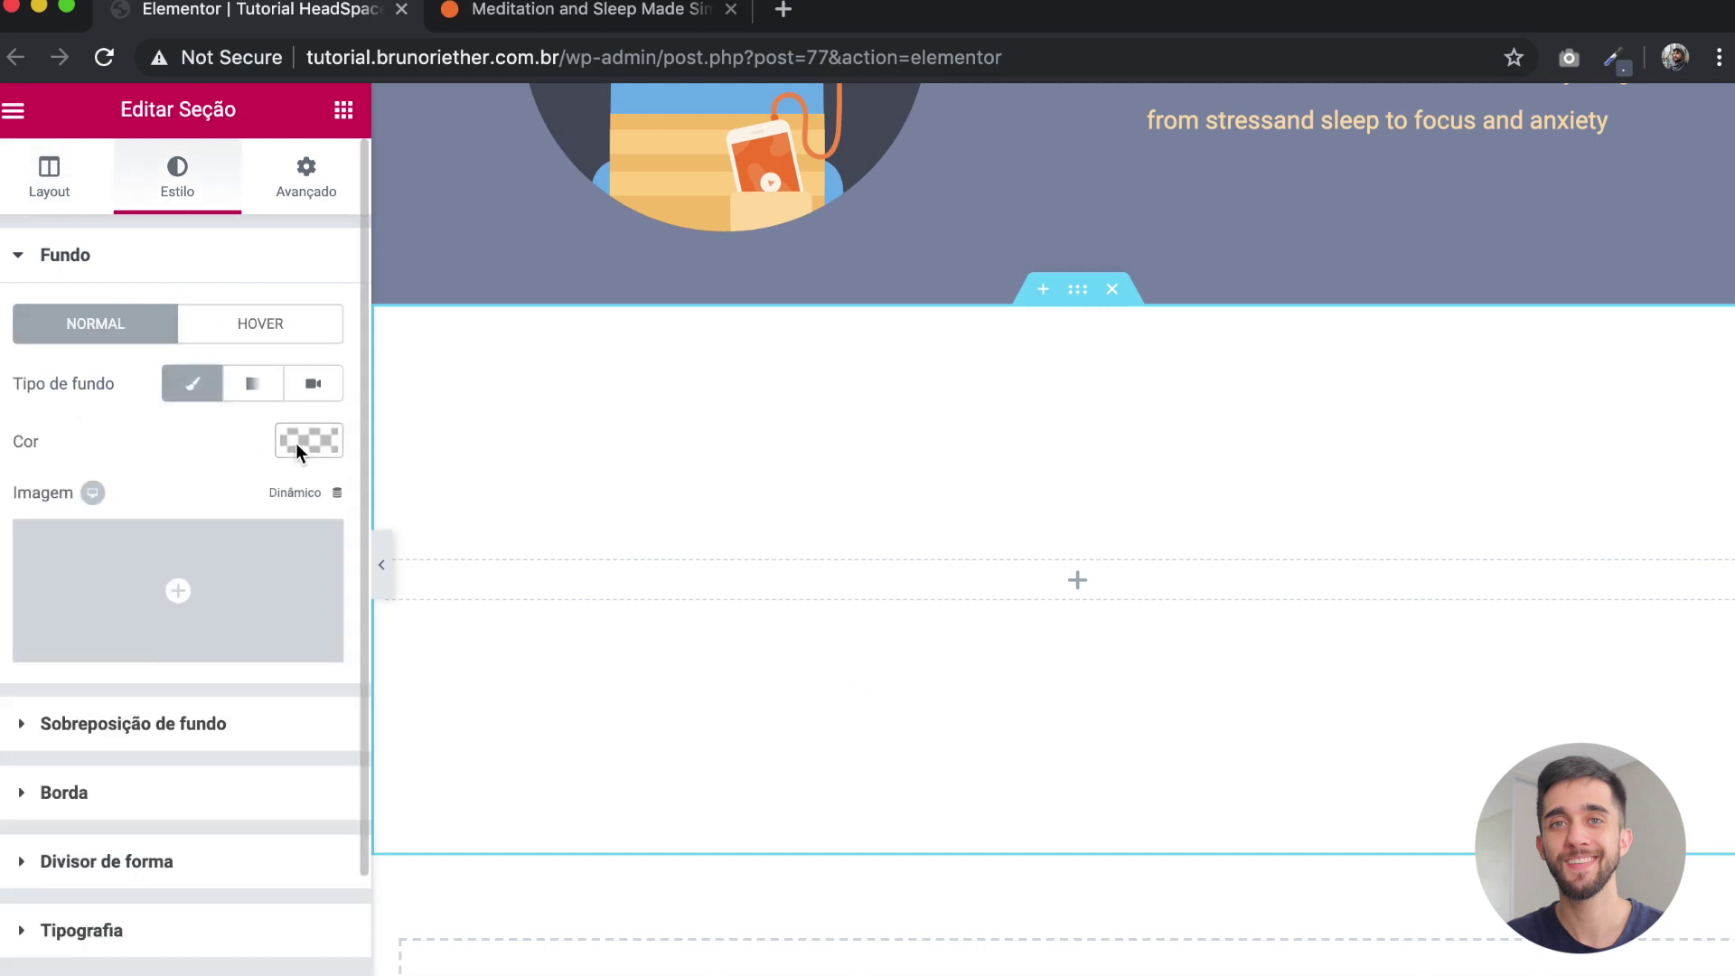
click(303, 442)
text(#7ecdc7)
scroll(523, 552, up, 2)
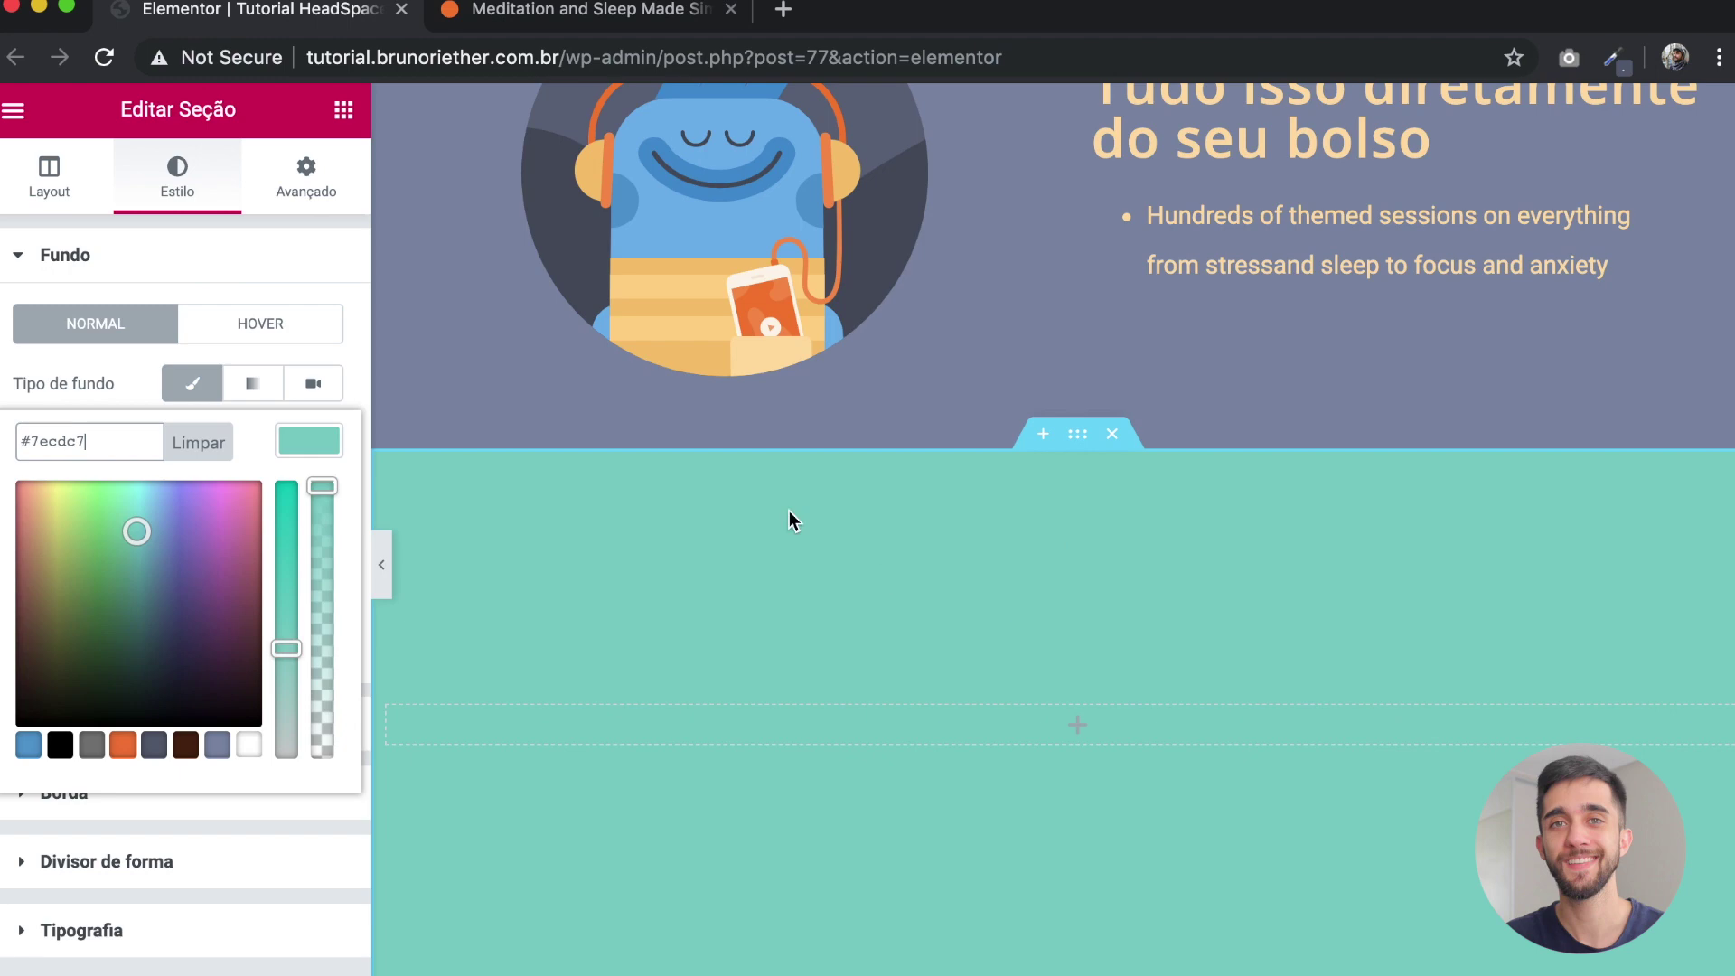
scroll(887, 487, up, 15)
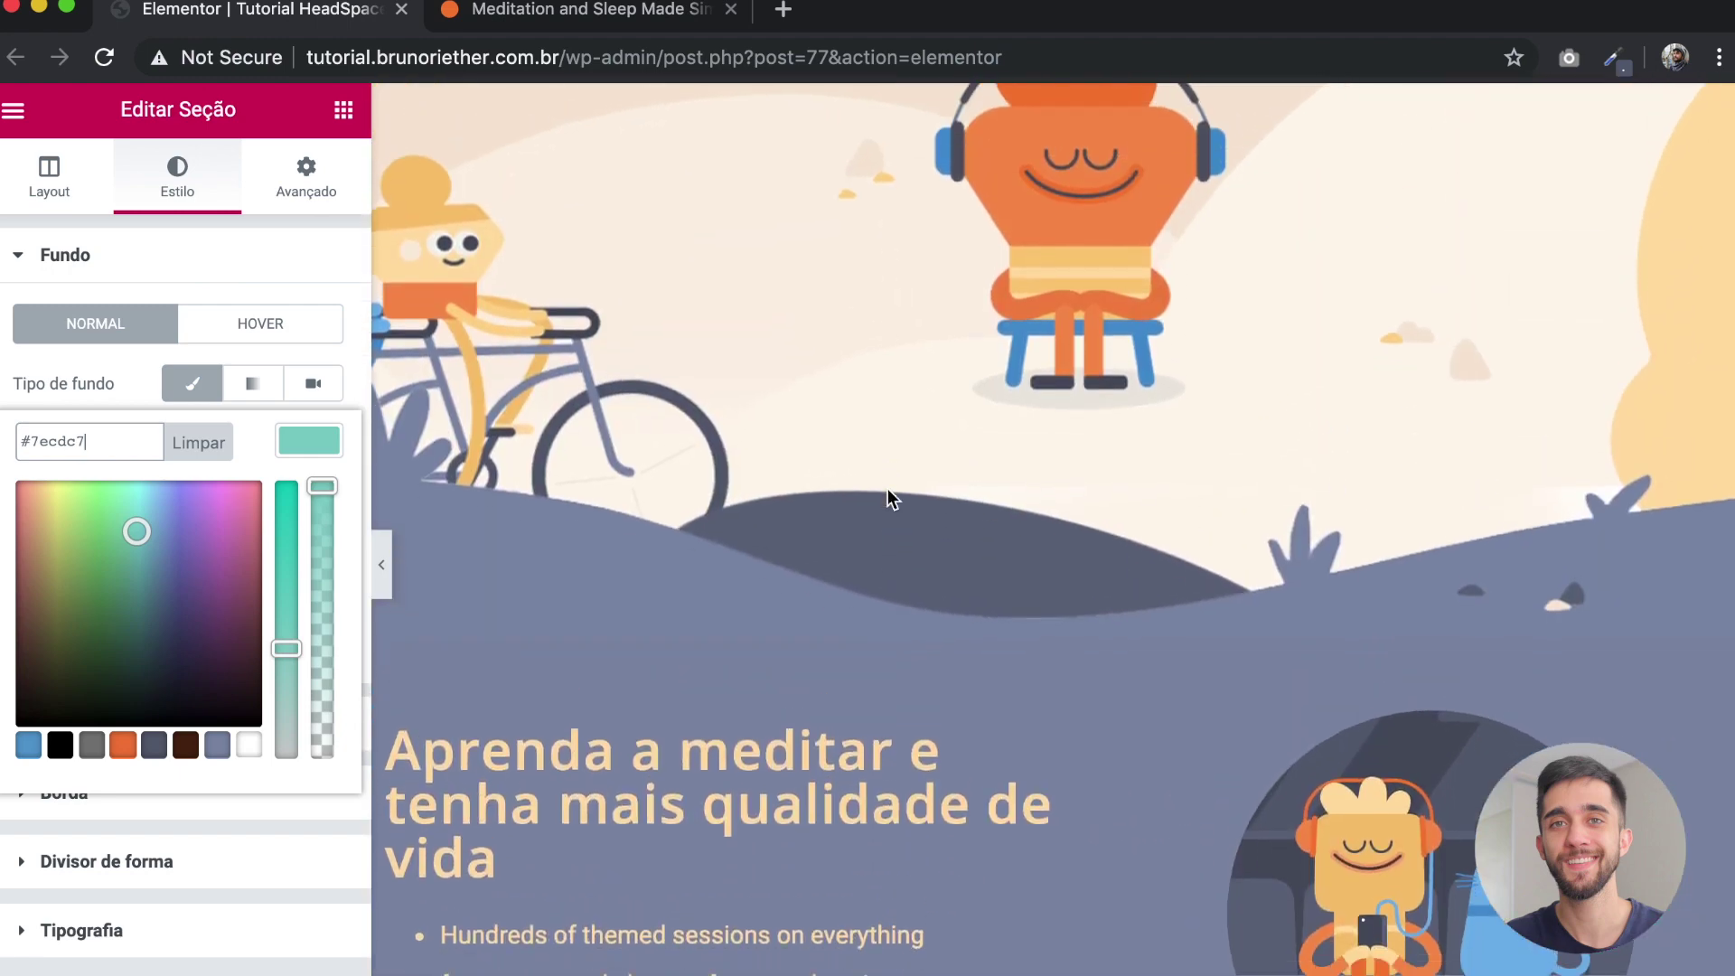
scroll(887, 488, down, 12)
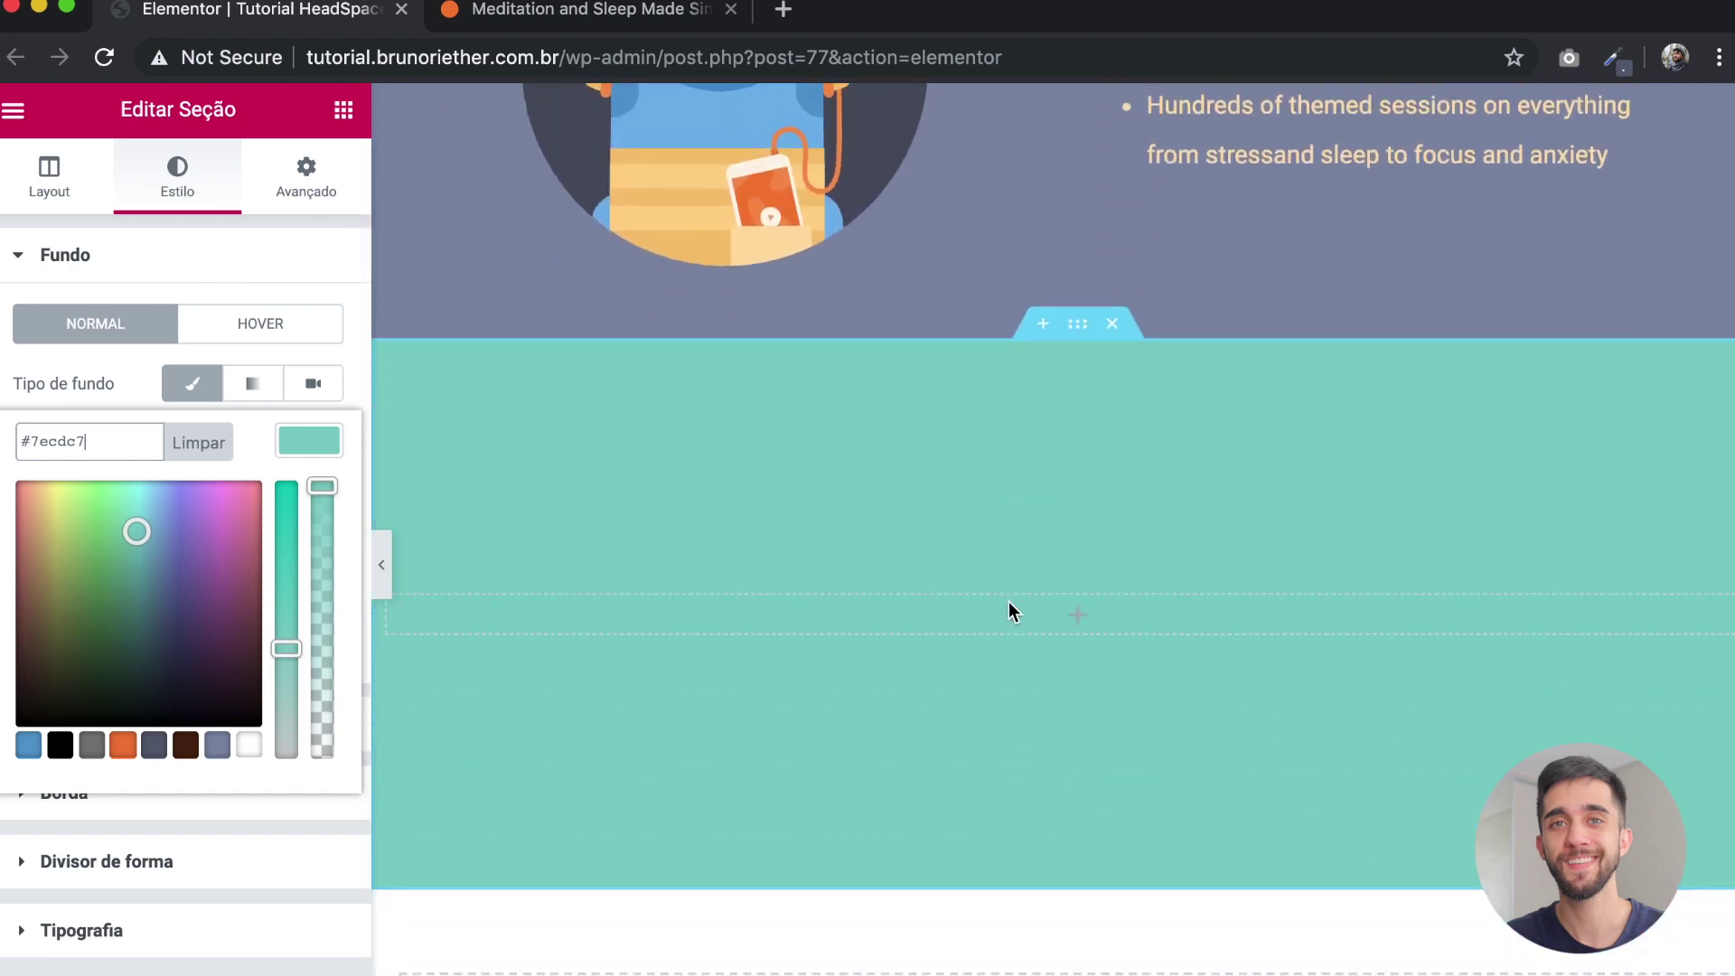
click(313, 446)
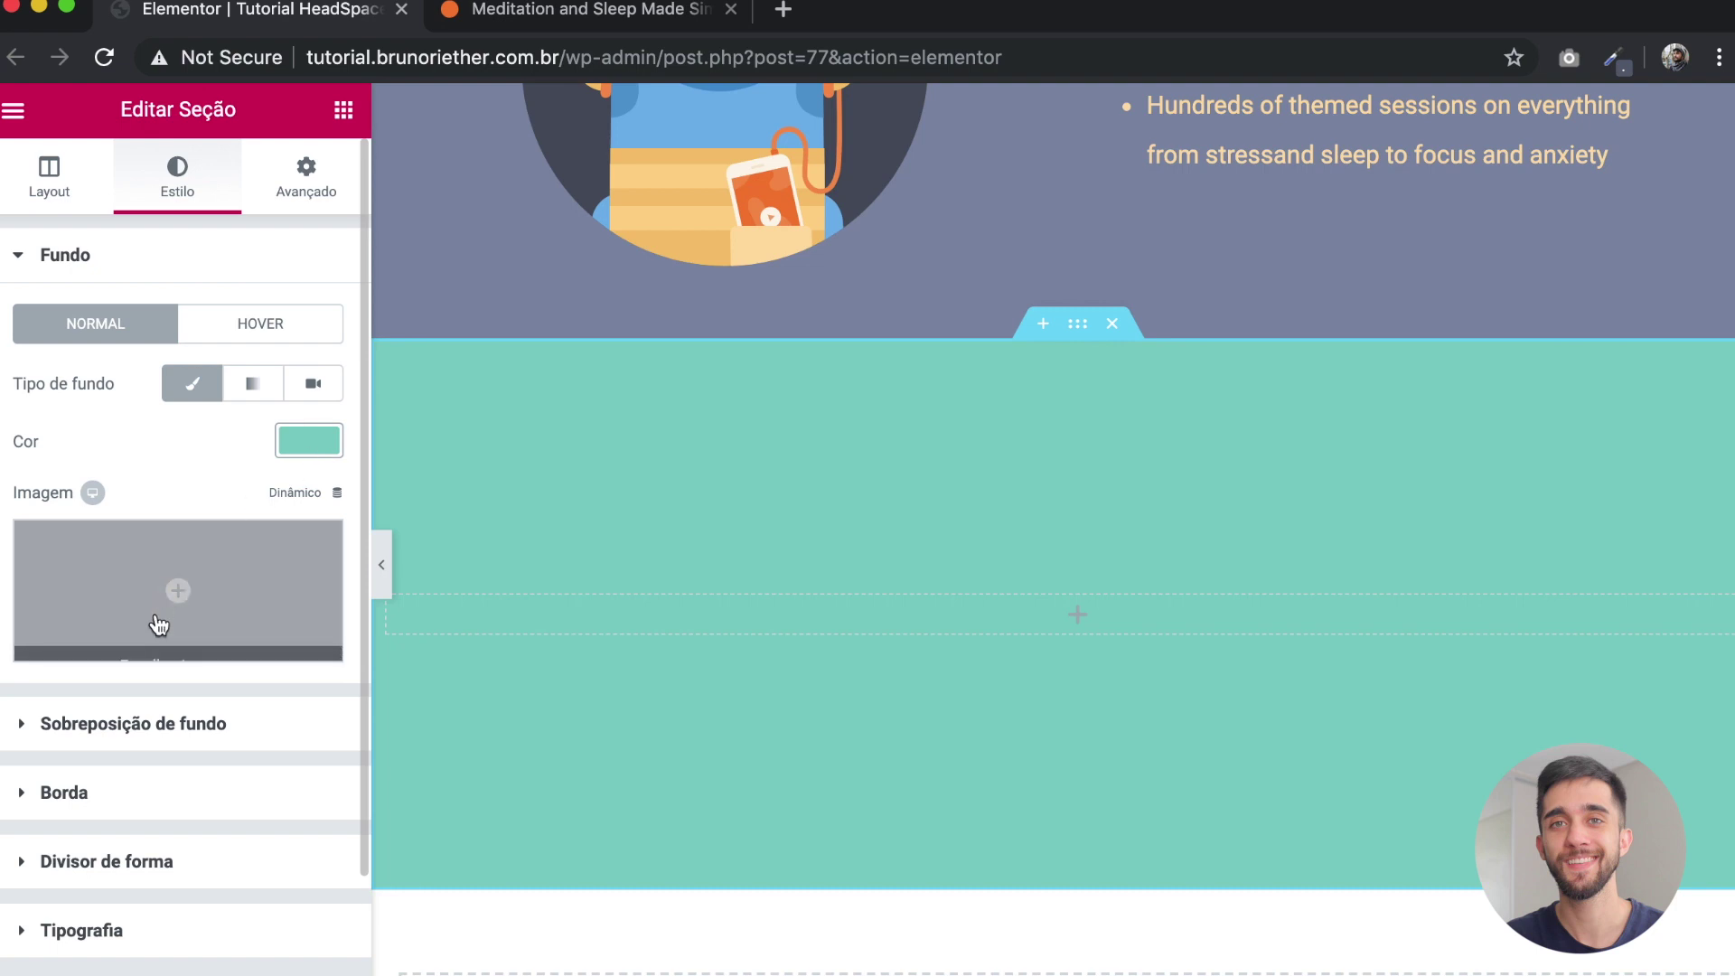
Step: Add a classic background overlay to the green section using the fundo.png image from the media library
click(156, 718)
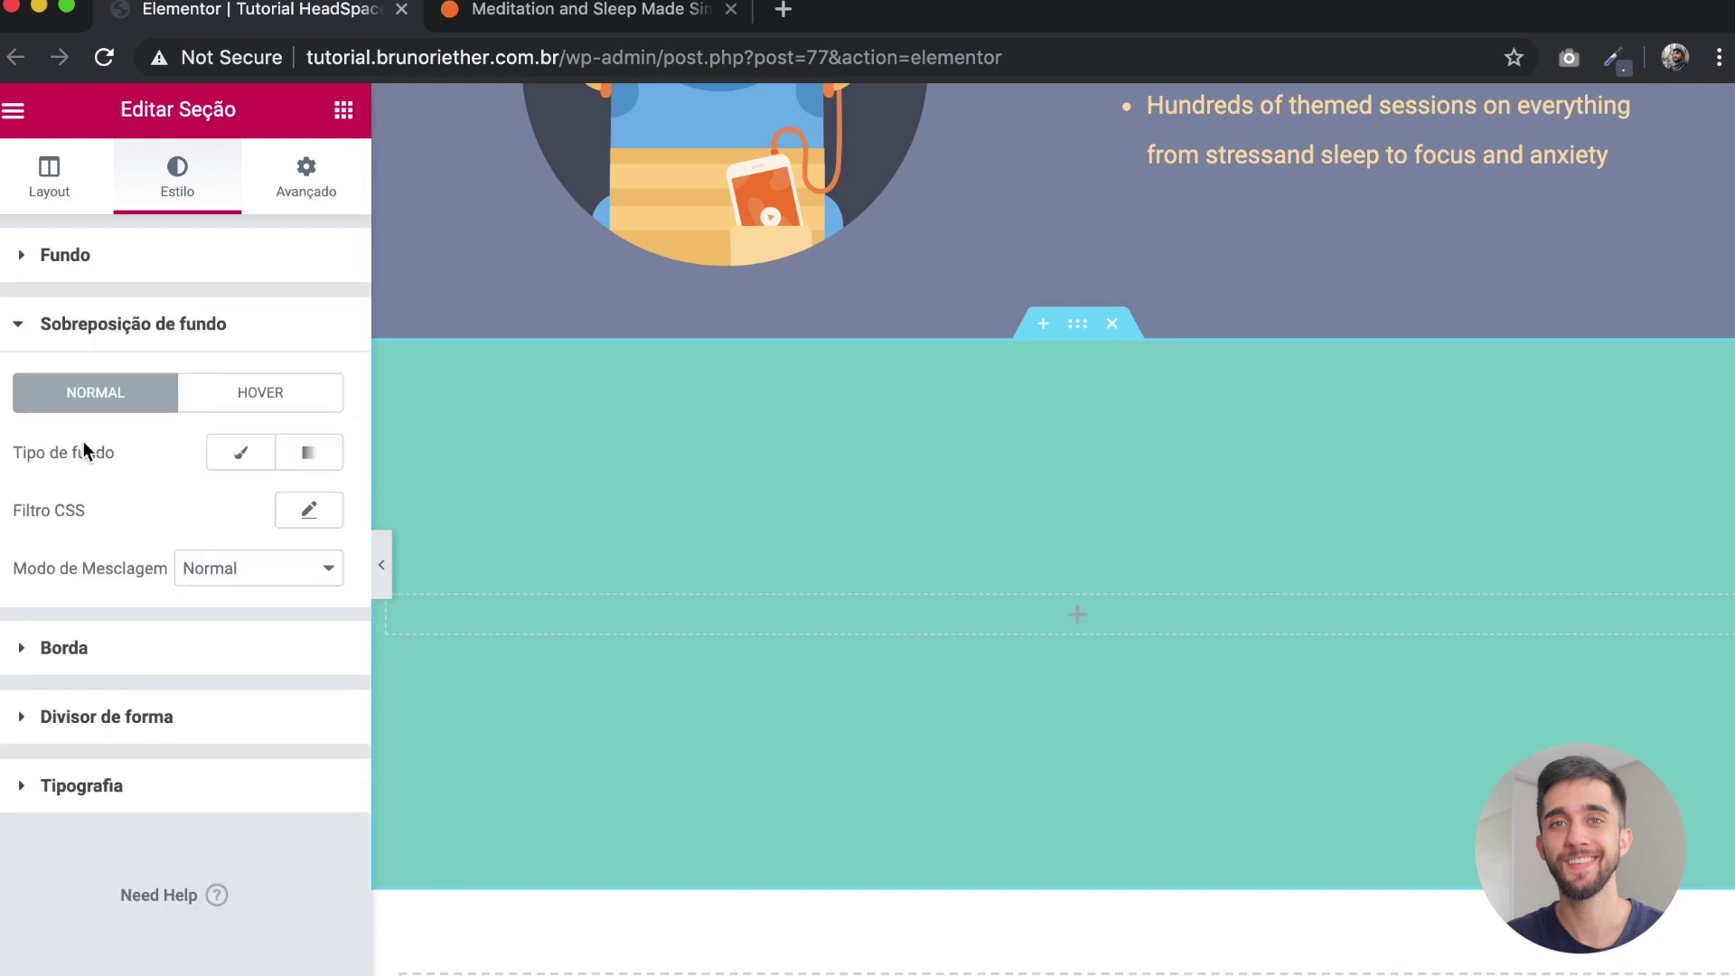
click(237, 454)
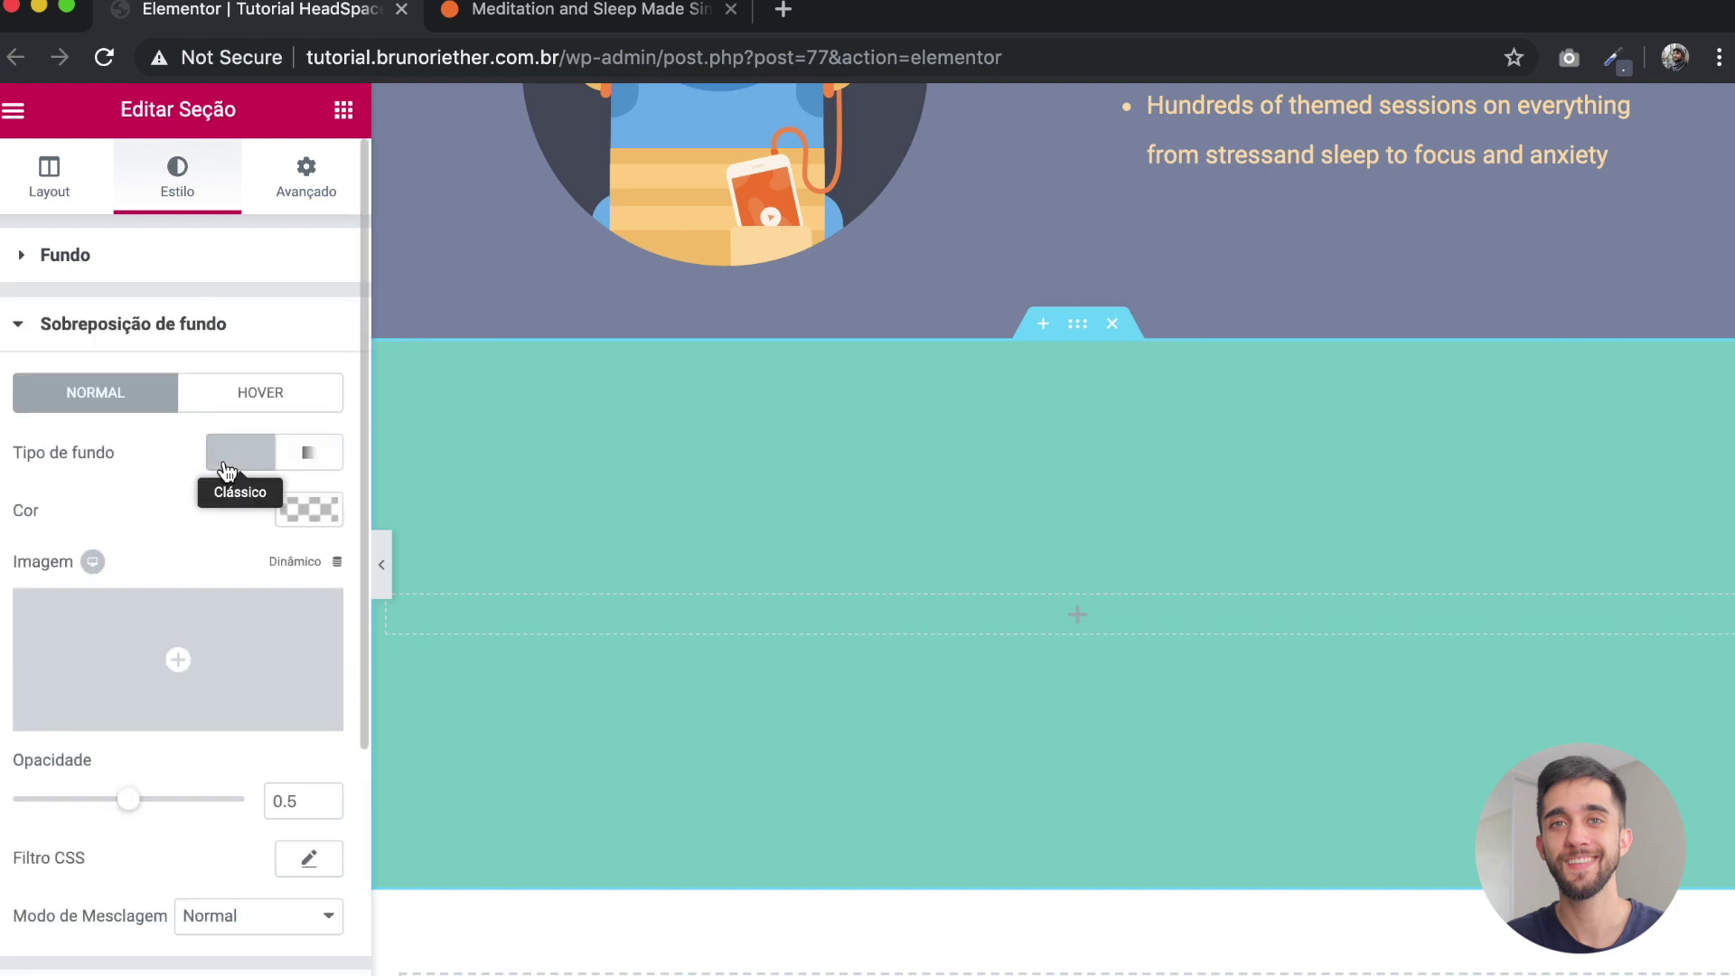
click(187, 651)
click(163, 461)
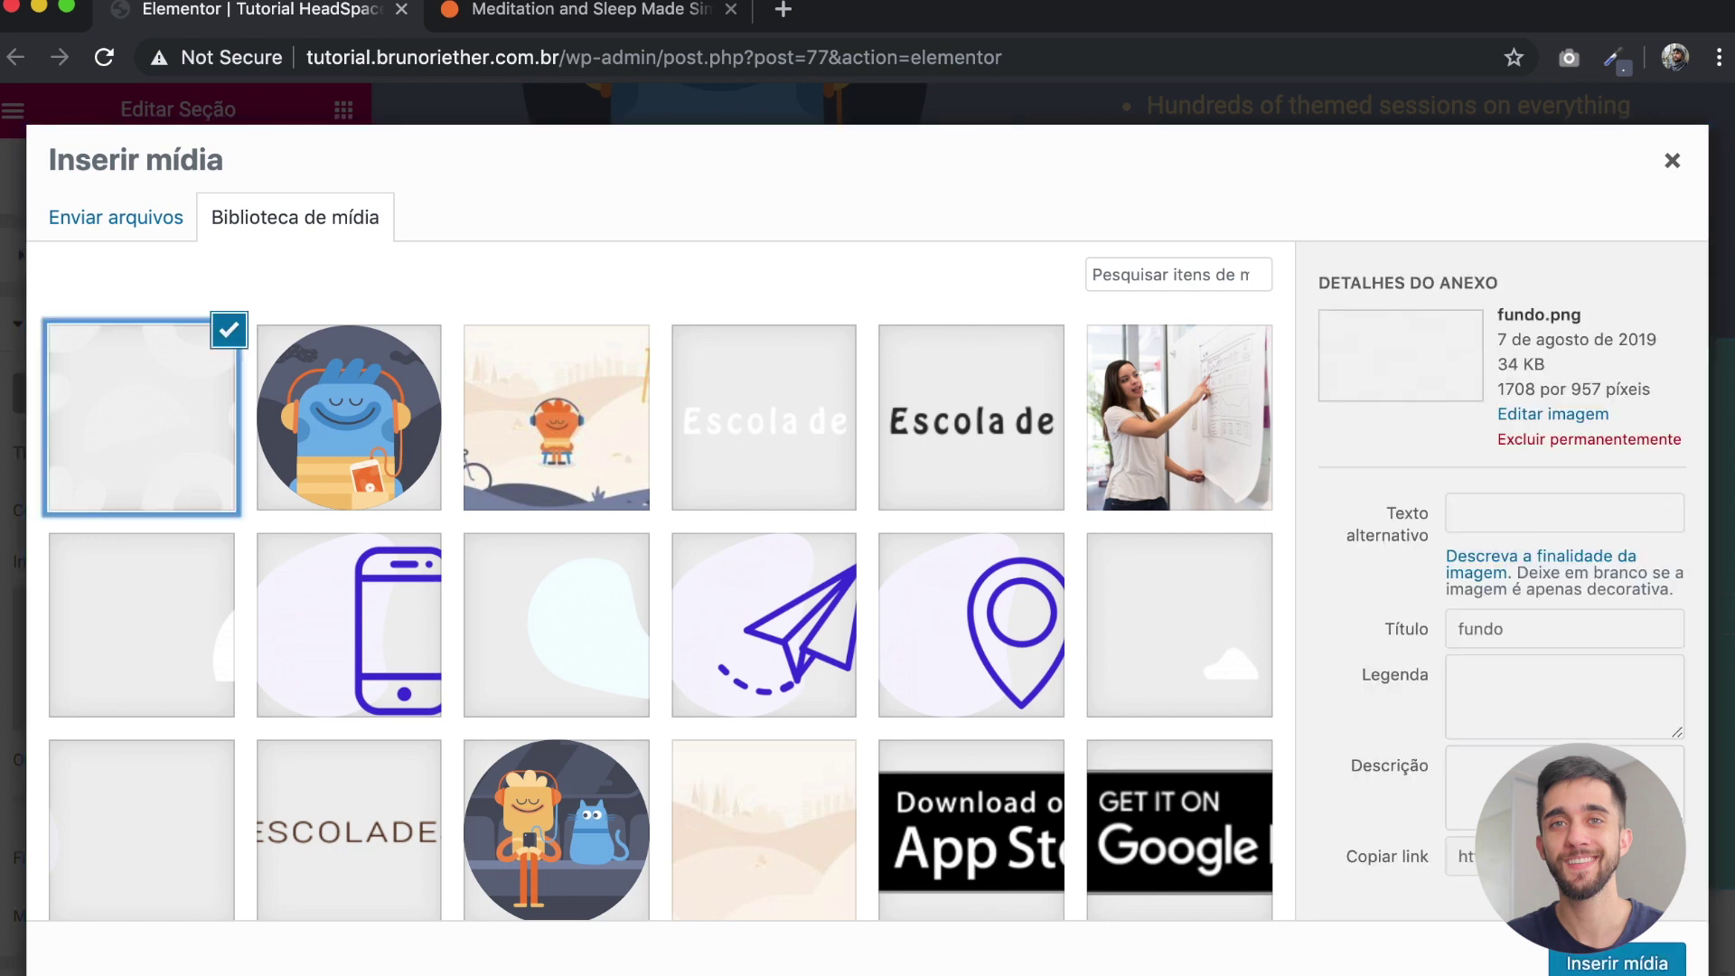
click(1616, 963)
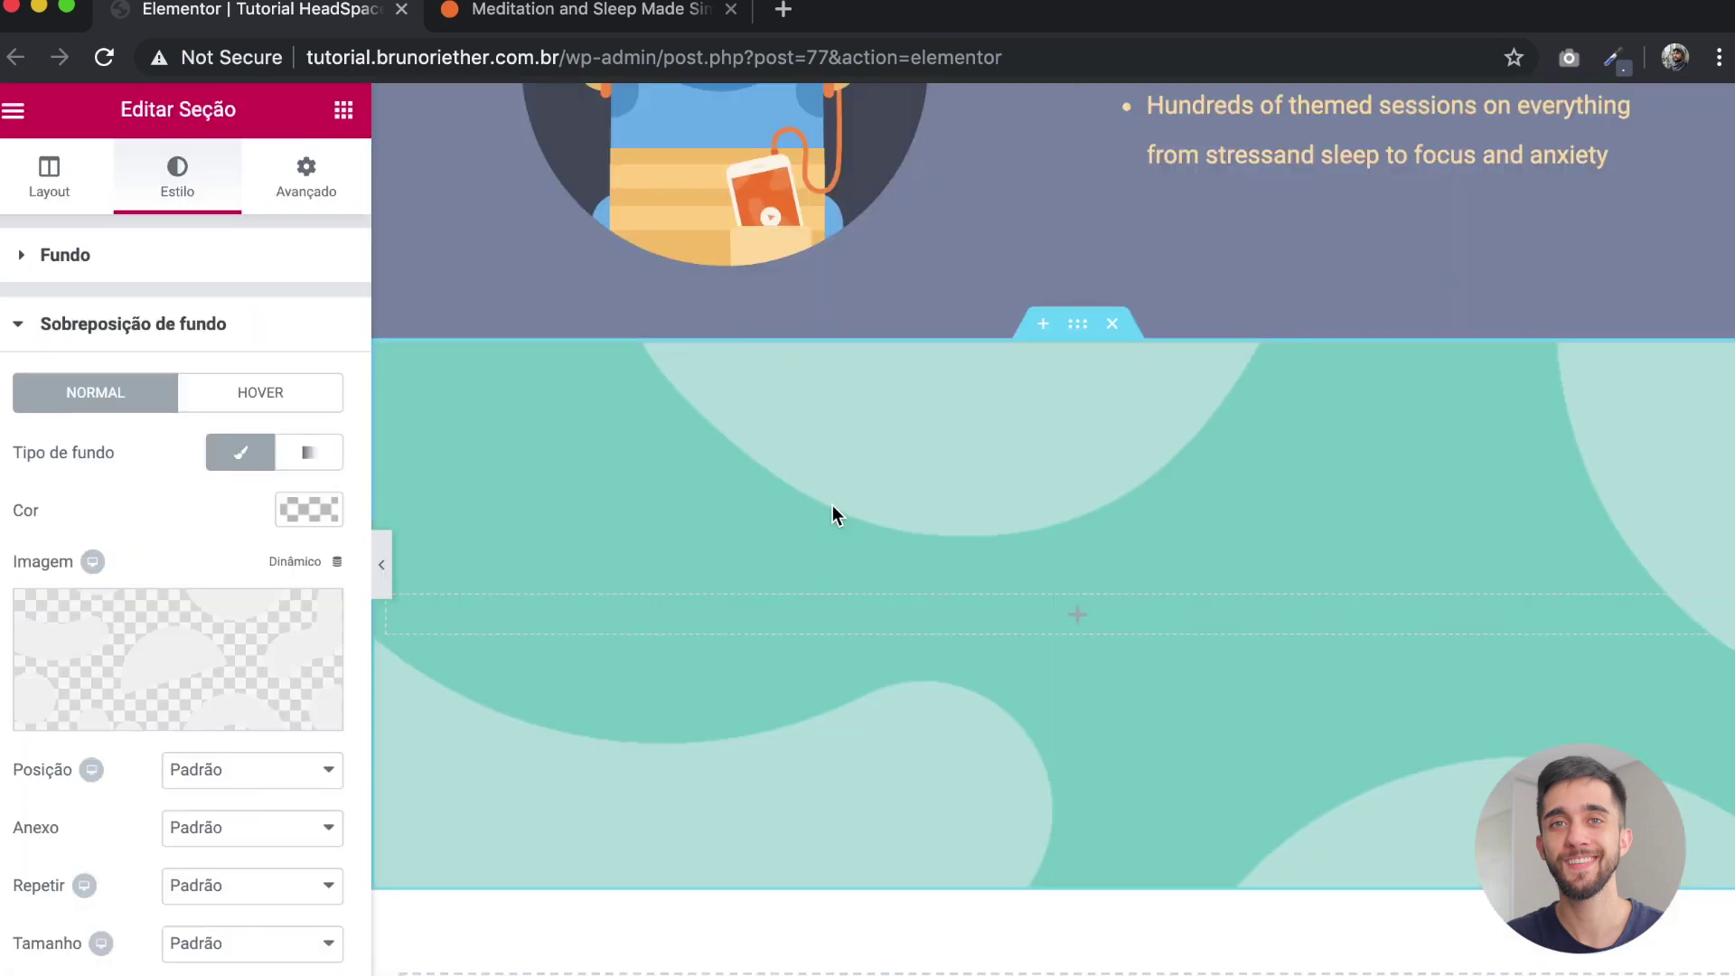
Step: Set the overlay image's position to Centralizado, repeat to Não repetir and size to Preenchimento completo
scroll(187, 583, down, 3)
click(220, 622)
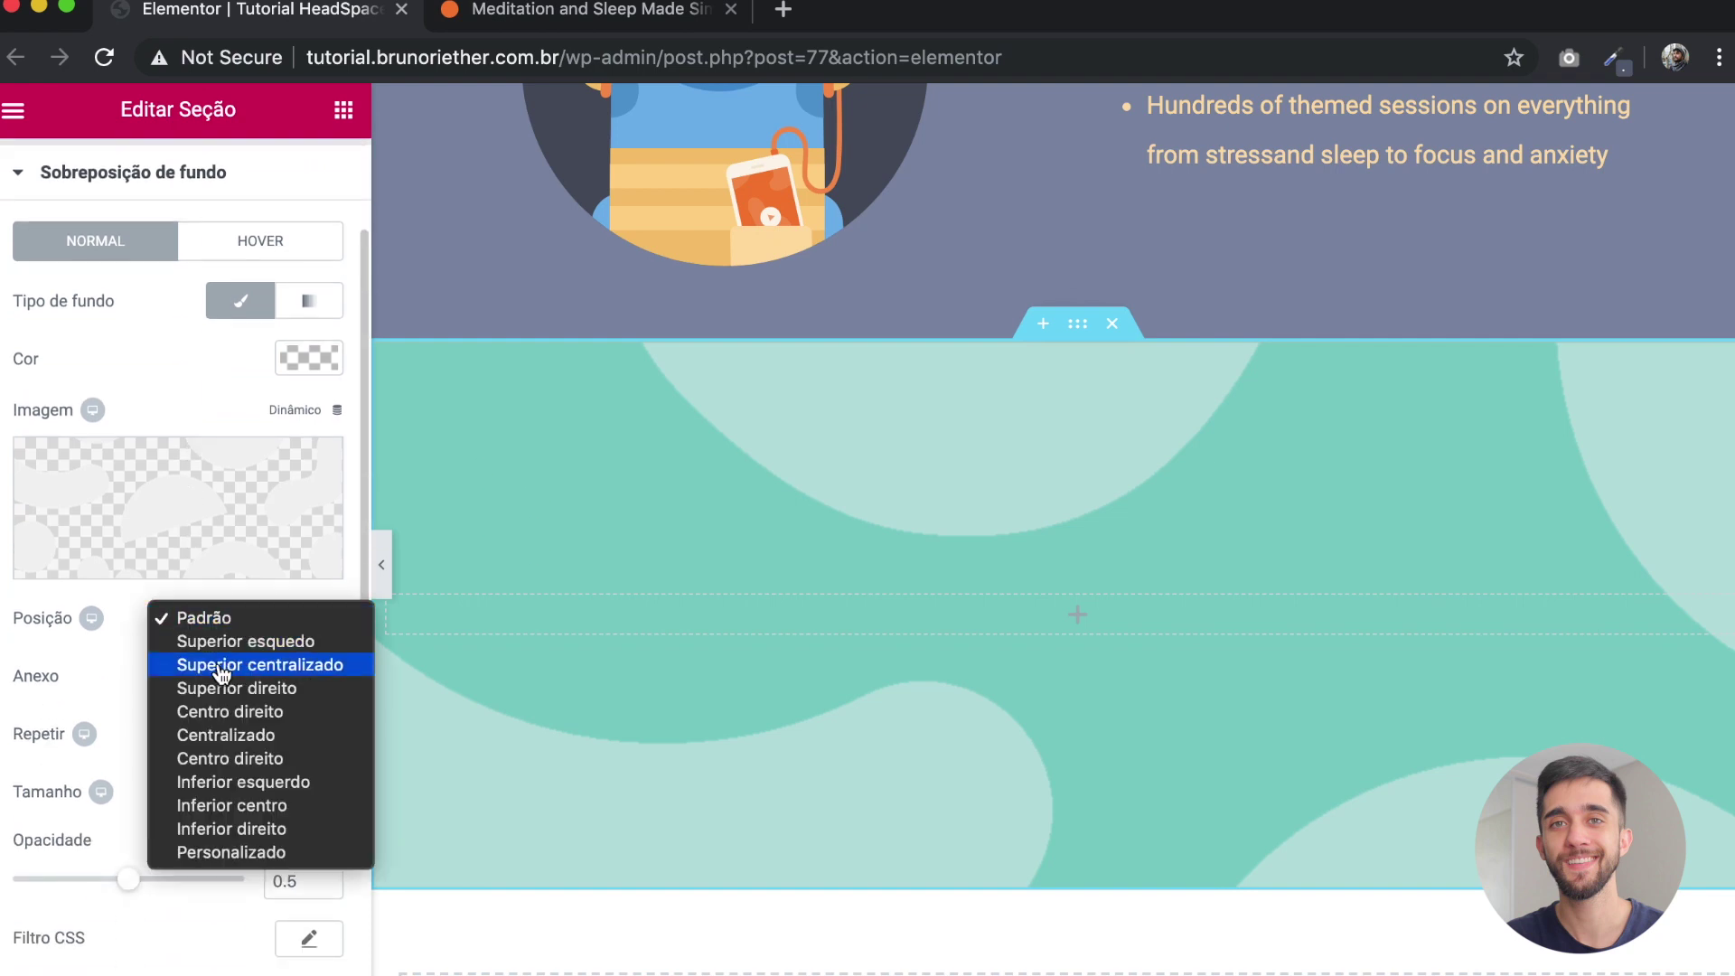
click(217, 734)
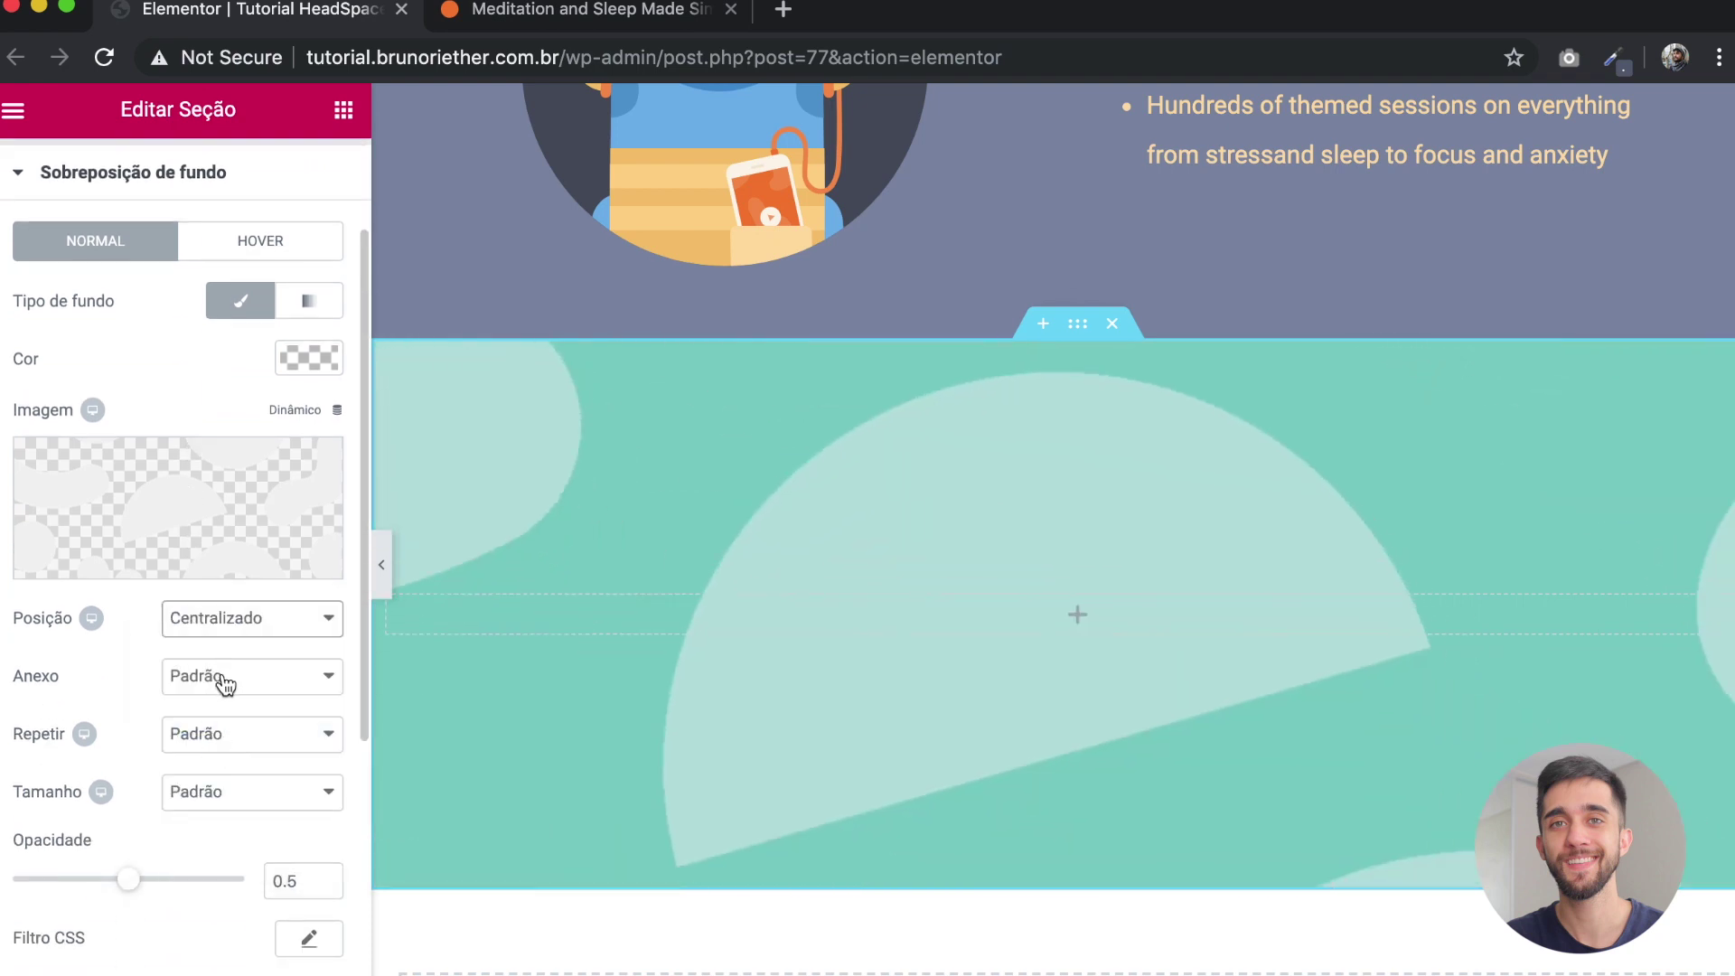
click(224, 684)
click(201, 702)
click(195, 732)
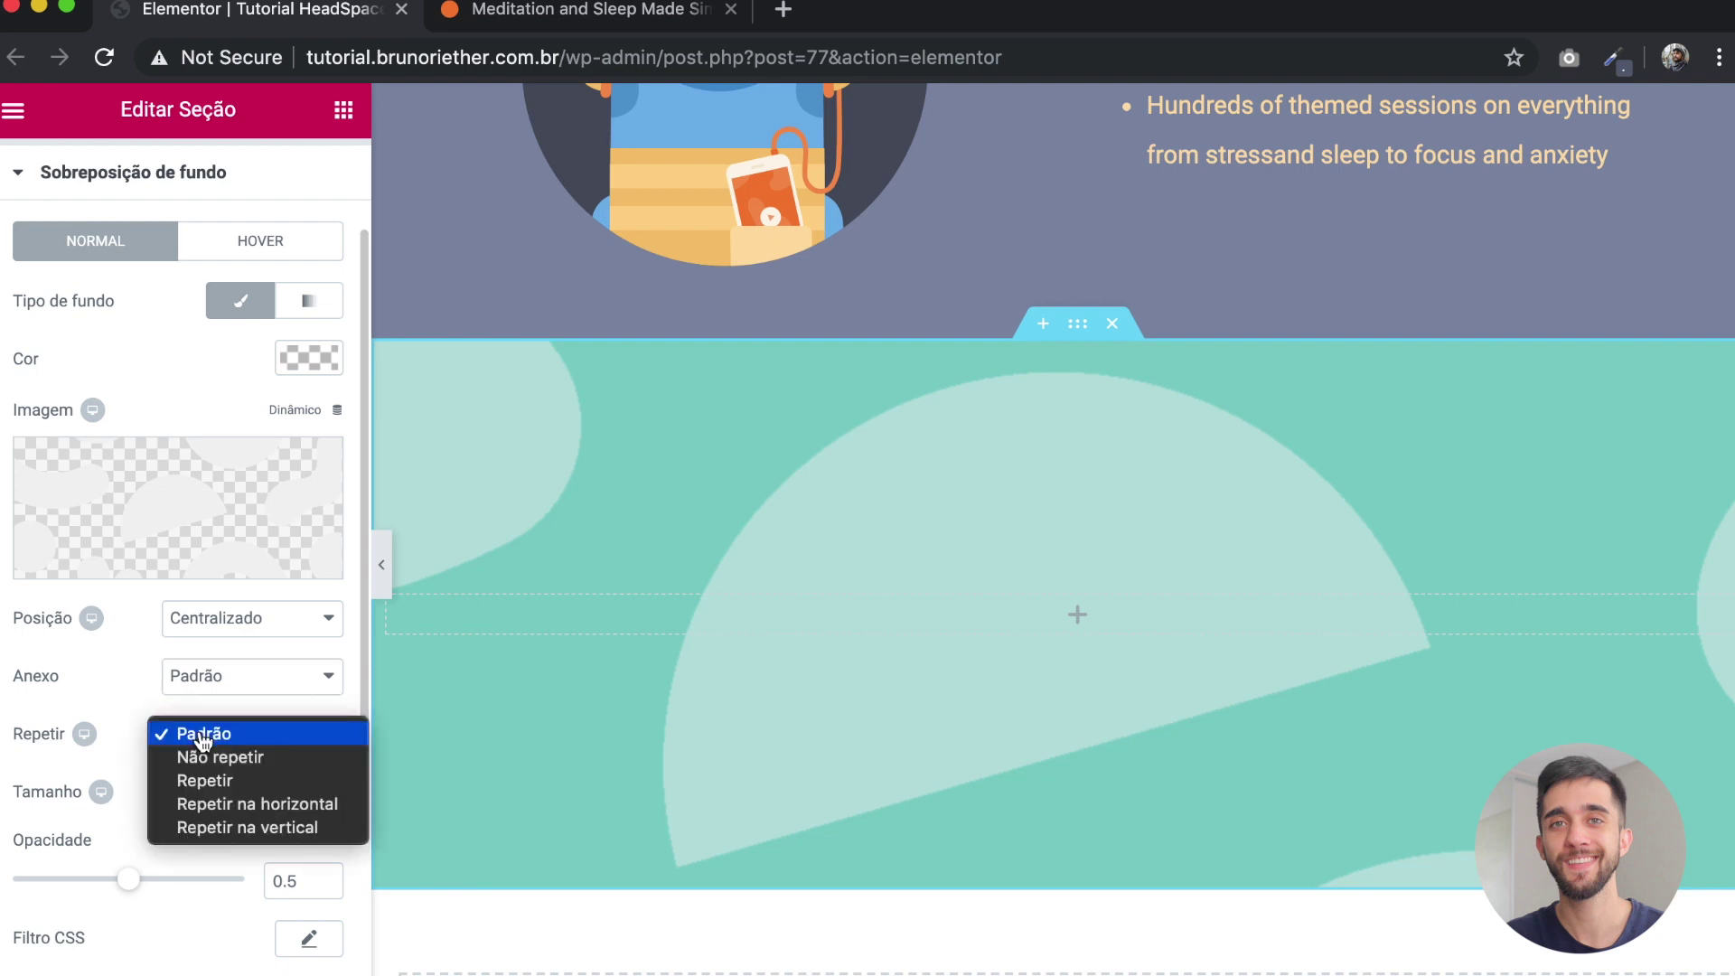
click(203, 759)
click(213, 791)
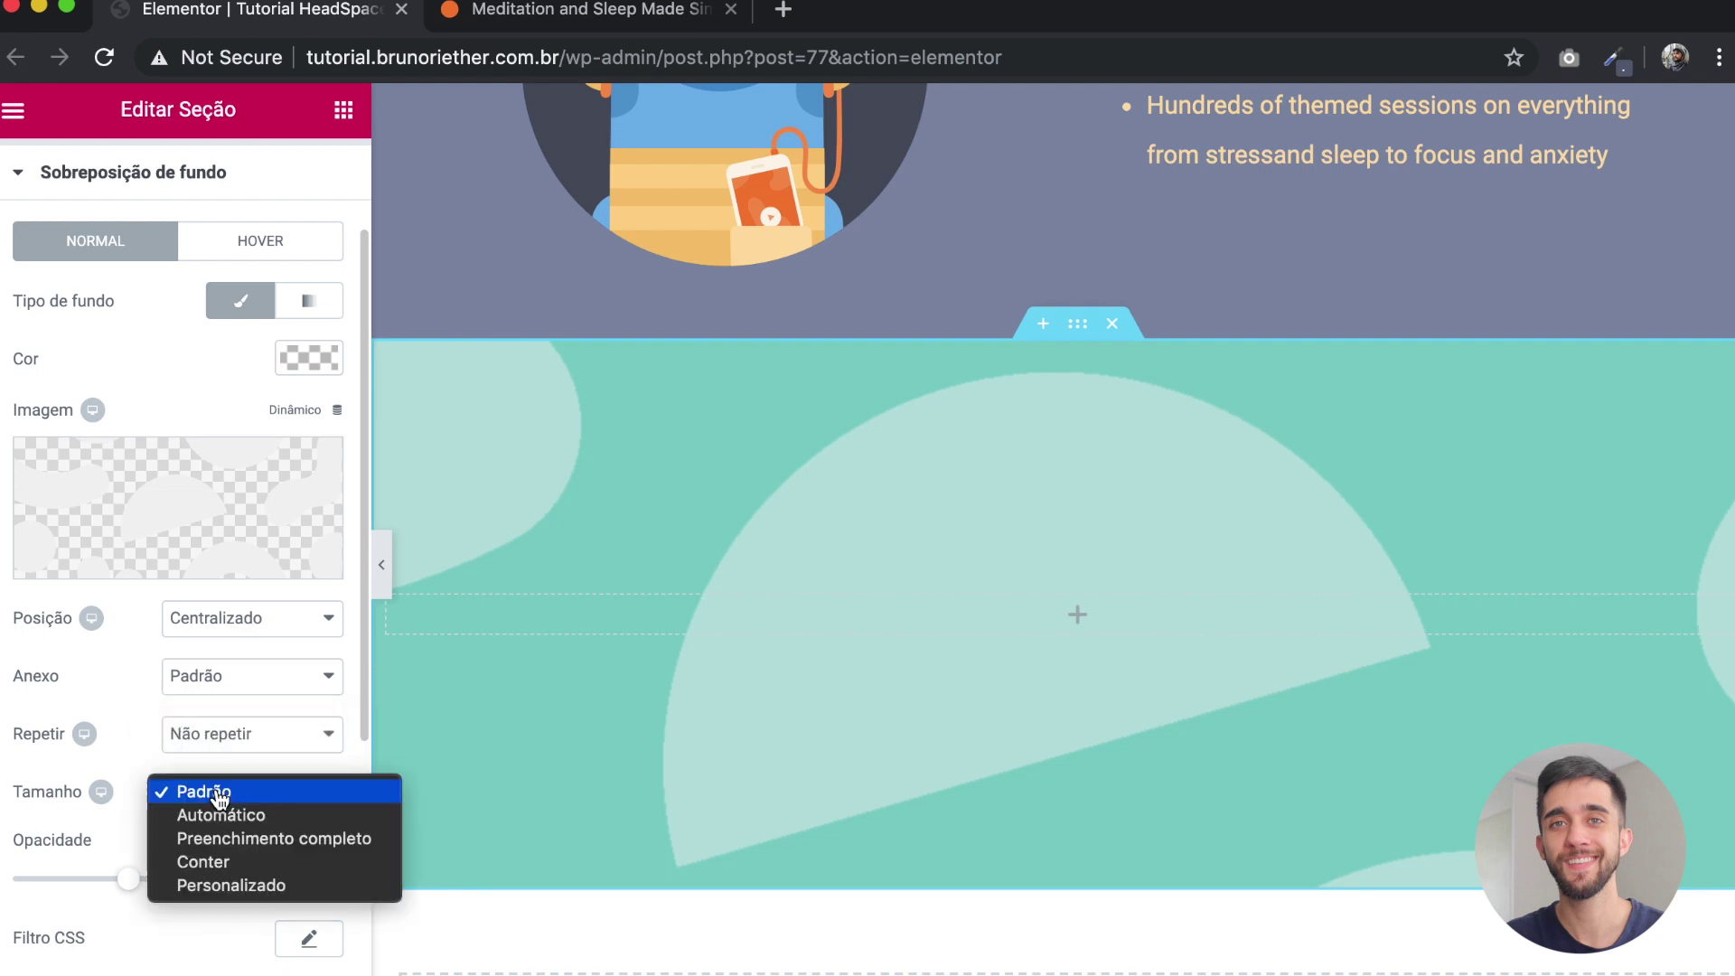
click(228, 839)
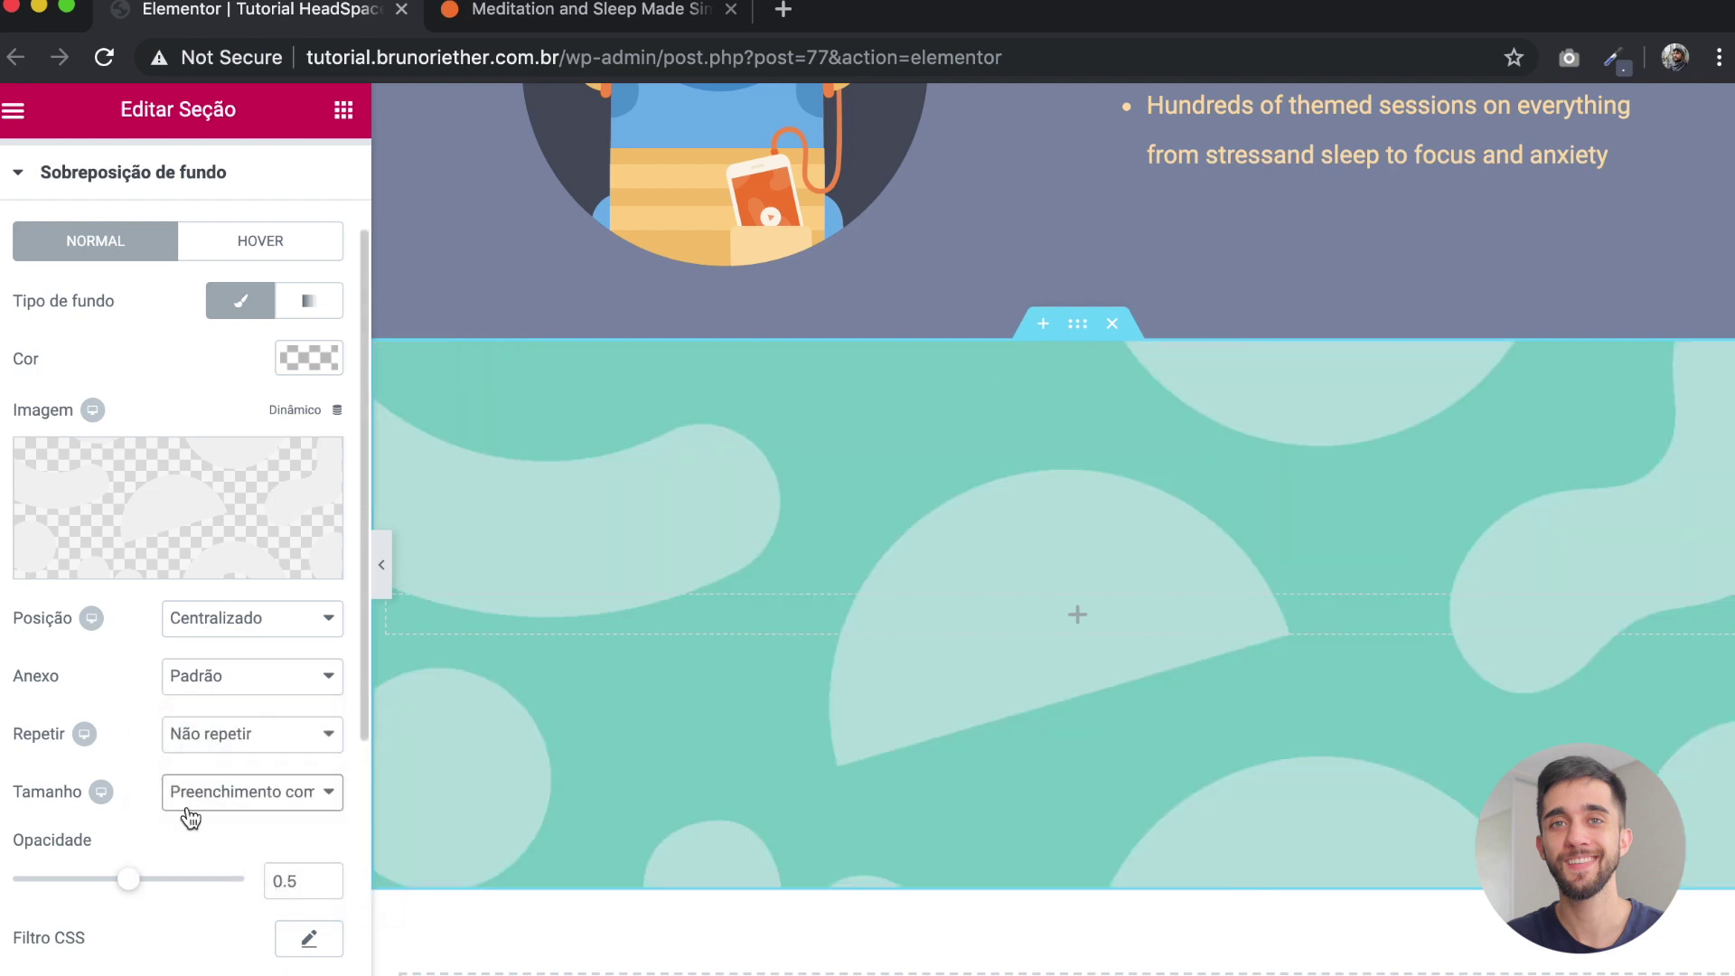
Step: Lower the overlay's opacity to 0.2 and check the green section against the one above
click(131, 880)
drag(172, 883, 70, 894)
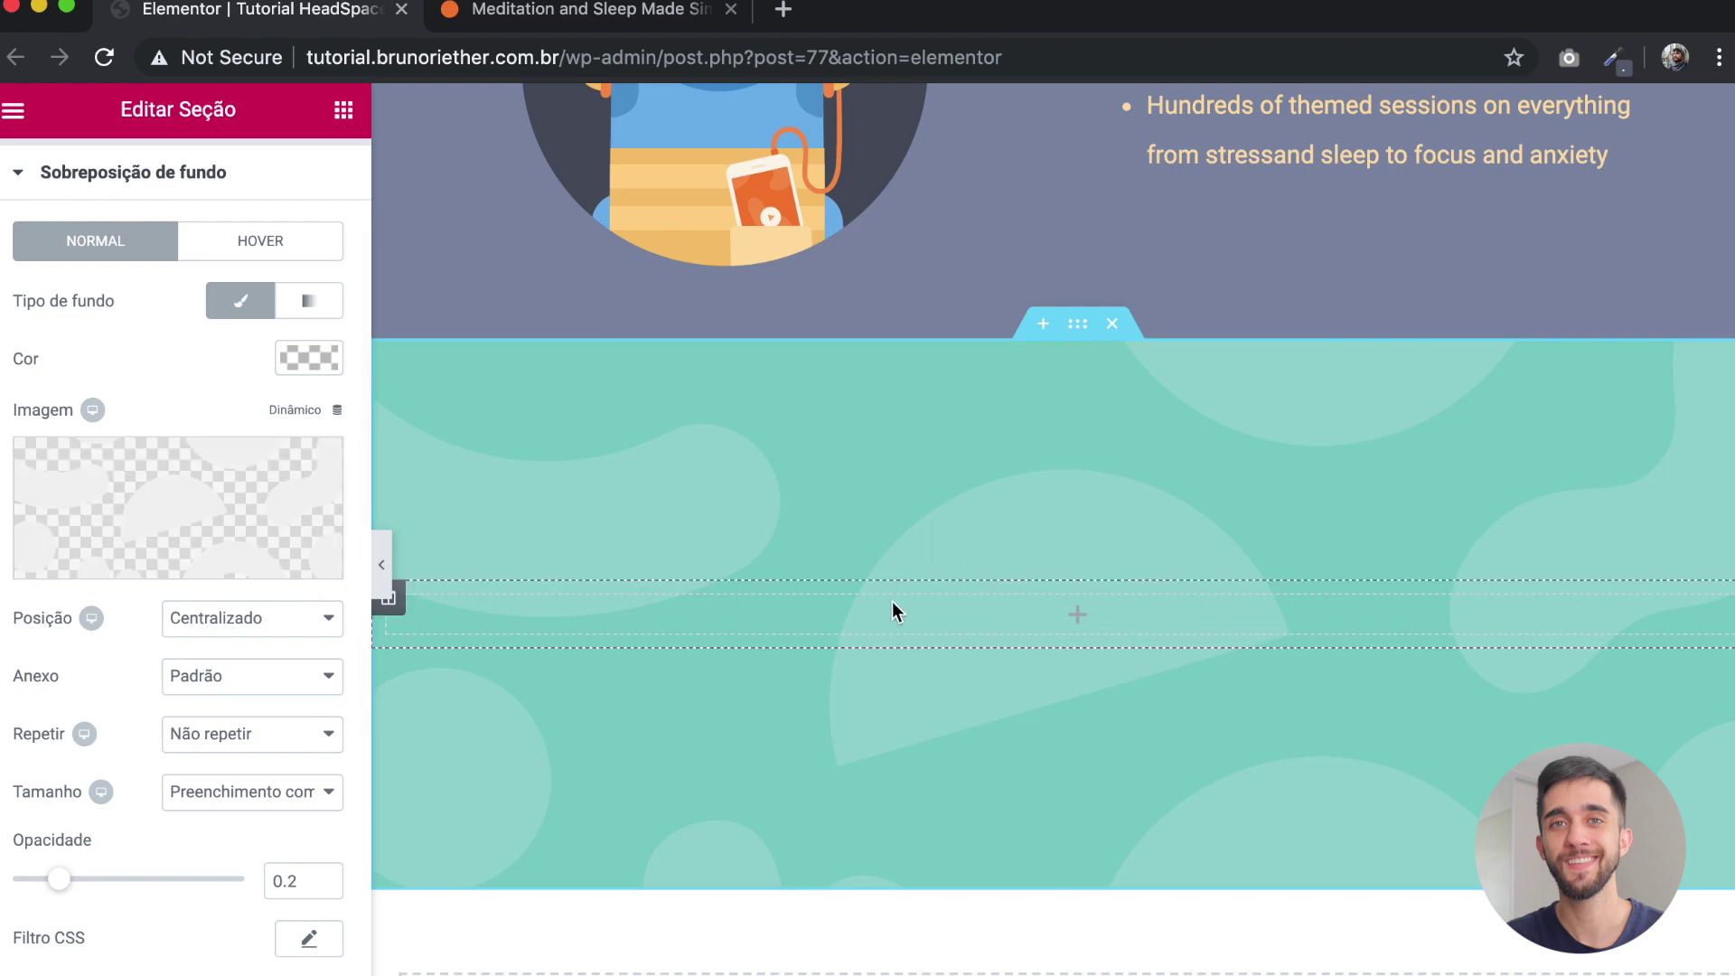
scroll(925, 587, up, 2)
scroll(926, 567, up, 2)
scroll(926, 568, down, 4)
scroll(926, 567, up, 2)
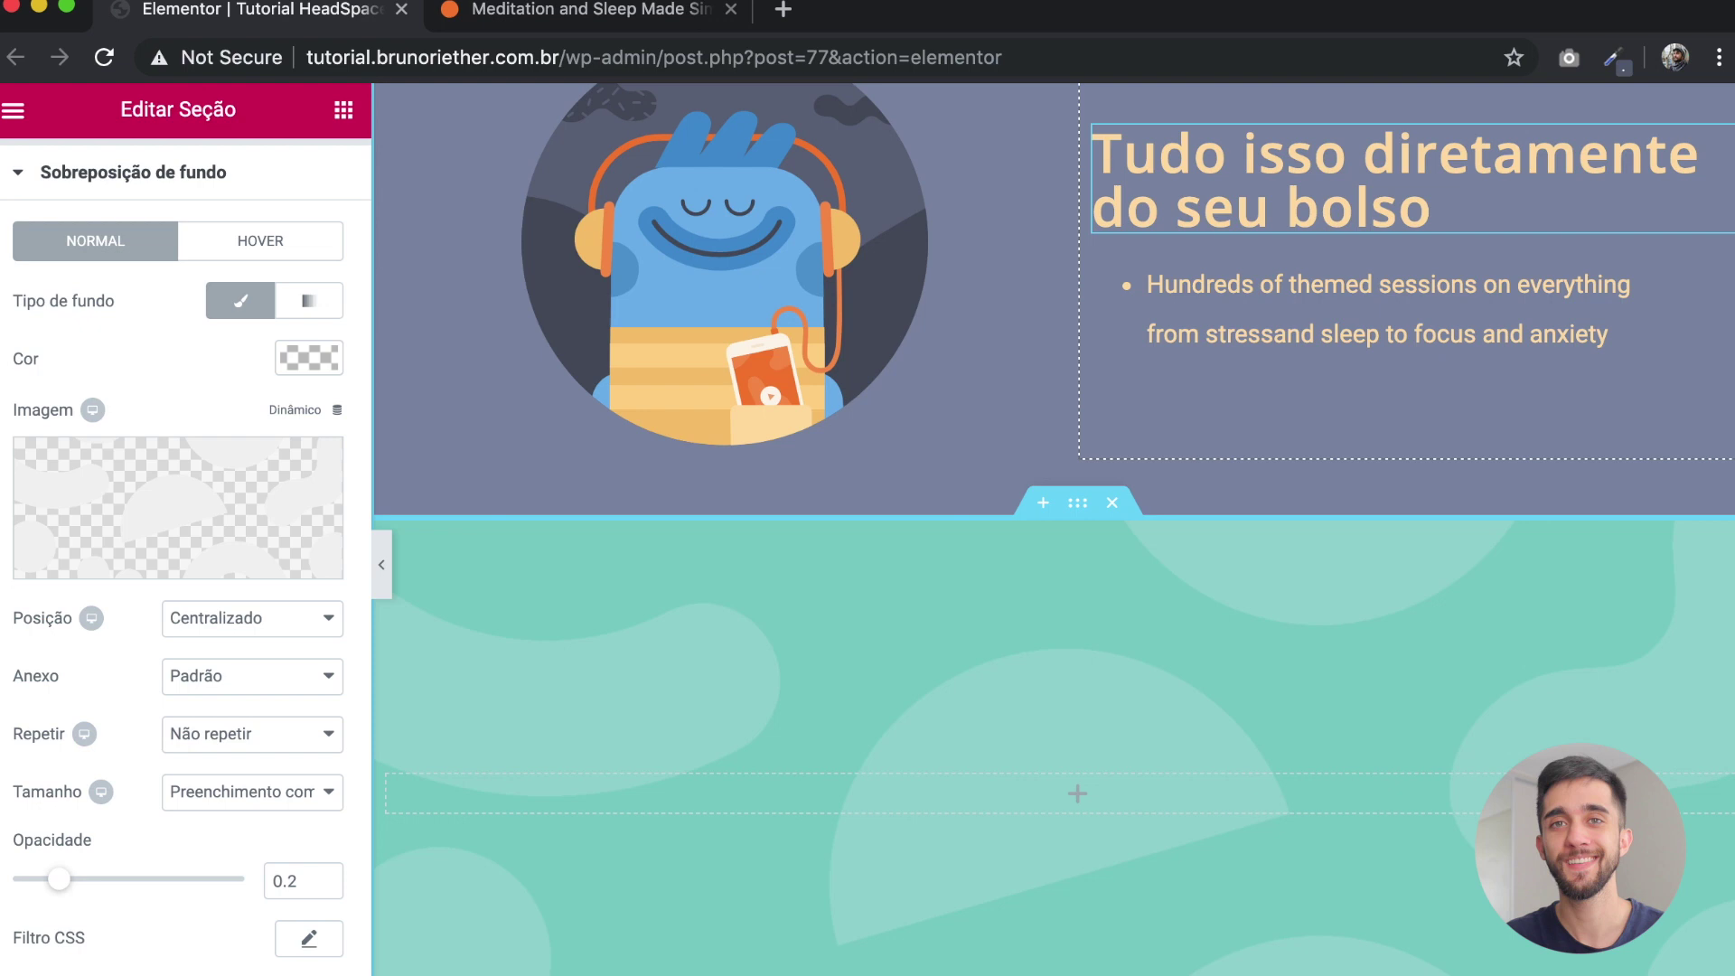
Step: Place a copy of the "Tudo isso diretamente do seu bolso" heading inside the empty green section
right_click(1658, 154)
click(1638, 220)
key(super+z)
drag(1224, 630, 1021, 795)
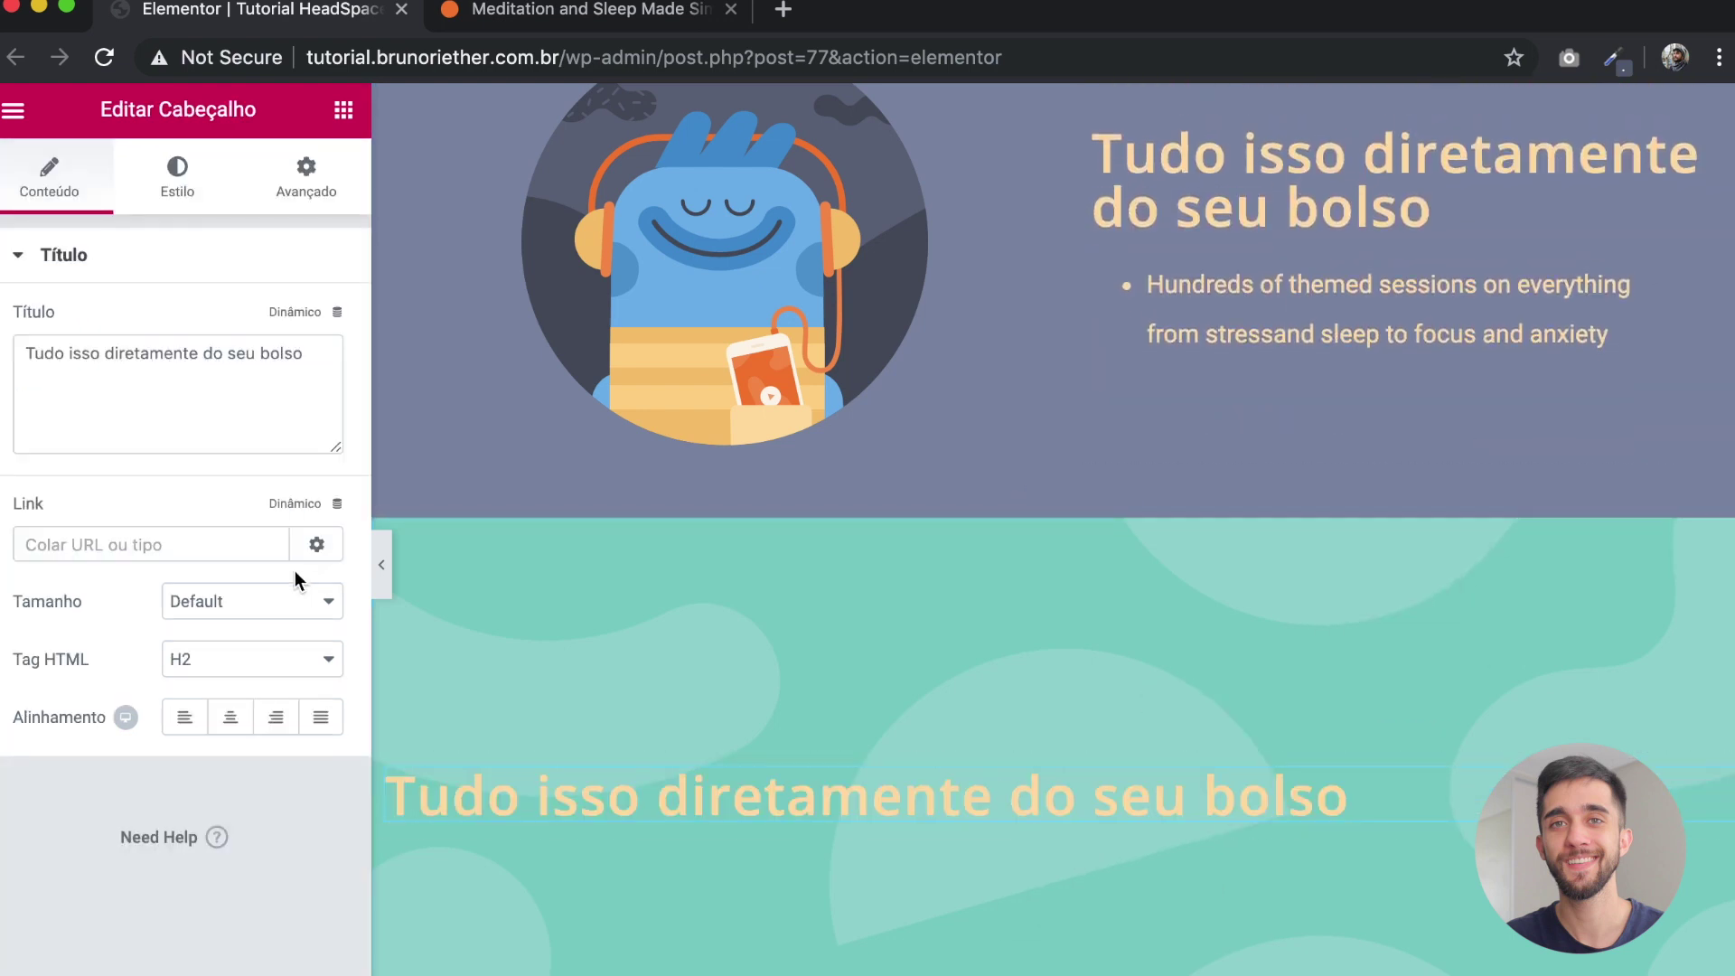
Step: Centre the copied heading, change its text to "Estressado?" and give it a larger, dark slate style
click(230, 718)
triple_click(194, 381)
text(Estressado?)
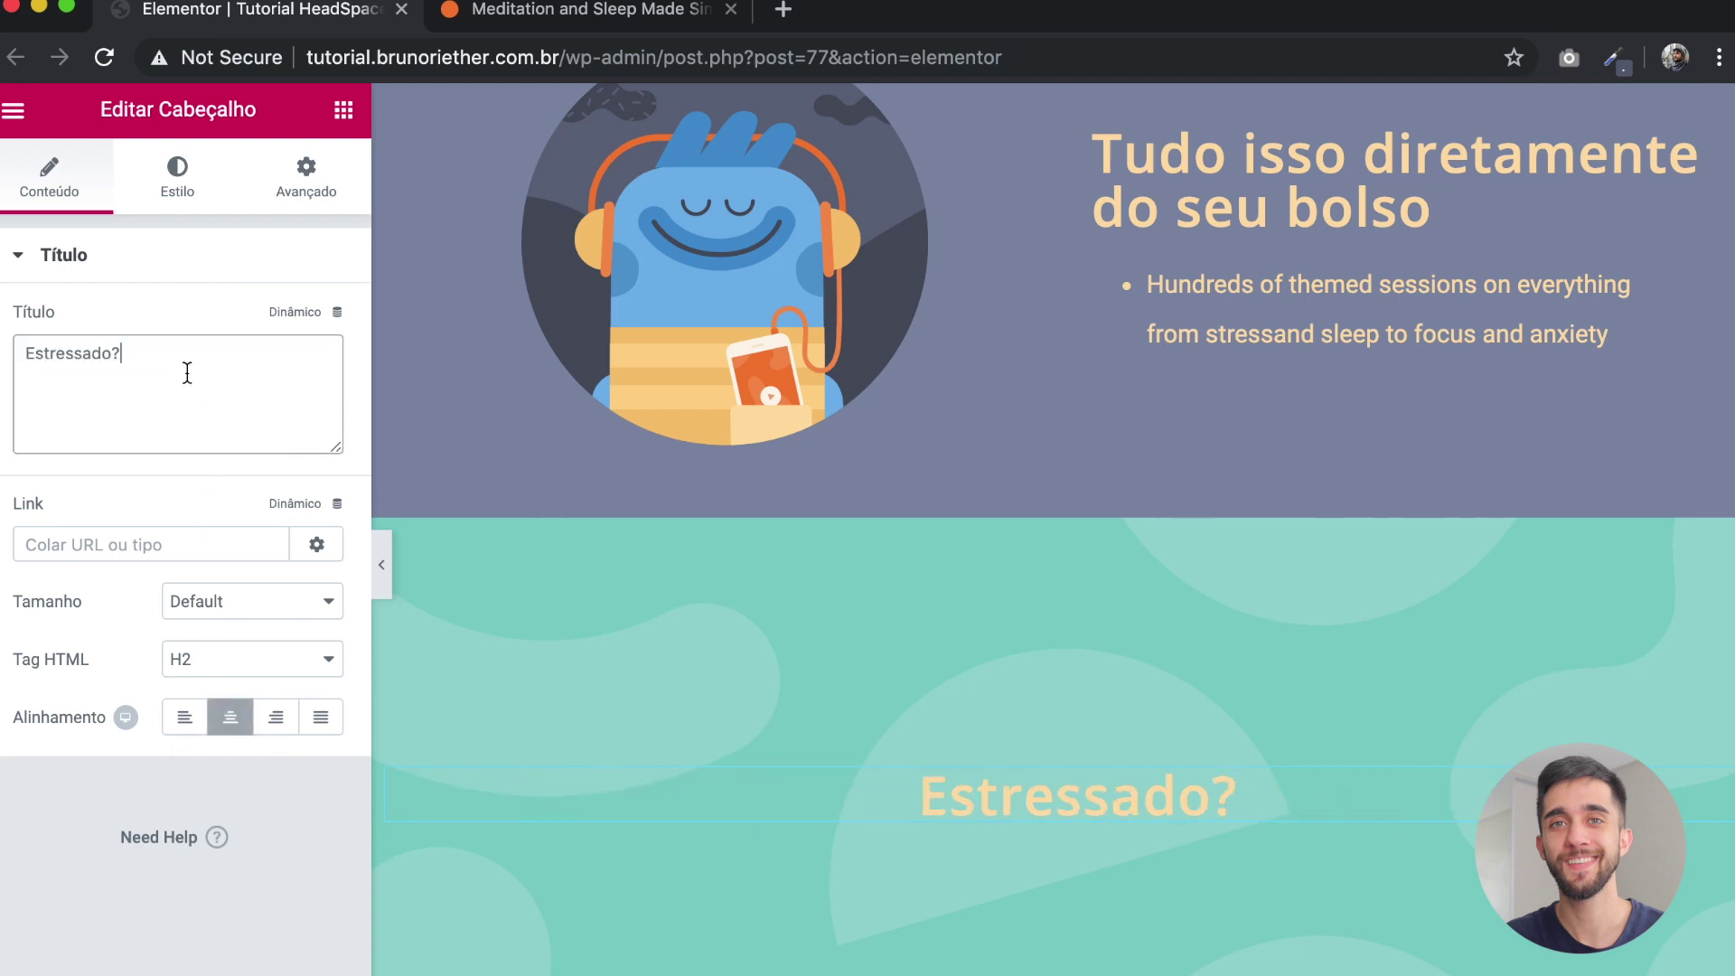
click(181, 203)
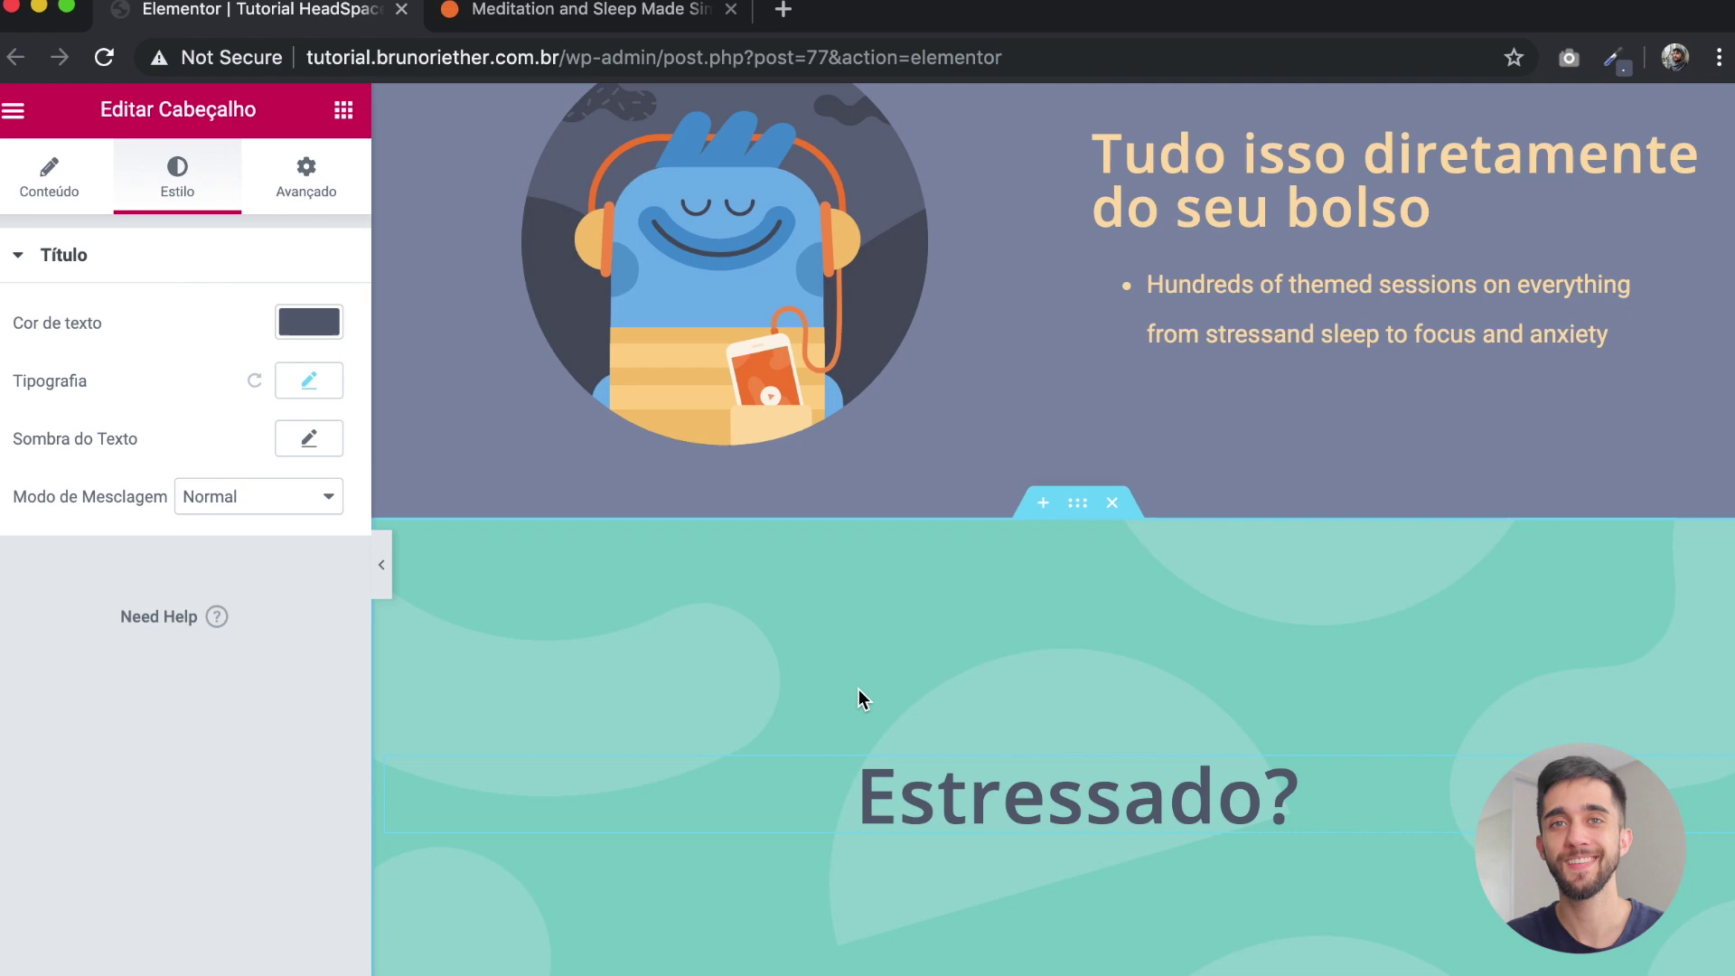
scroll(858, 688, down, 3)
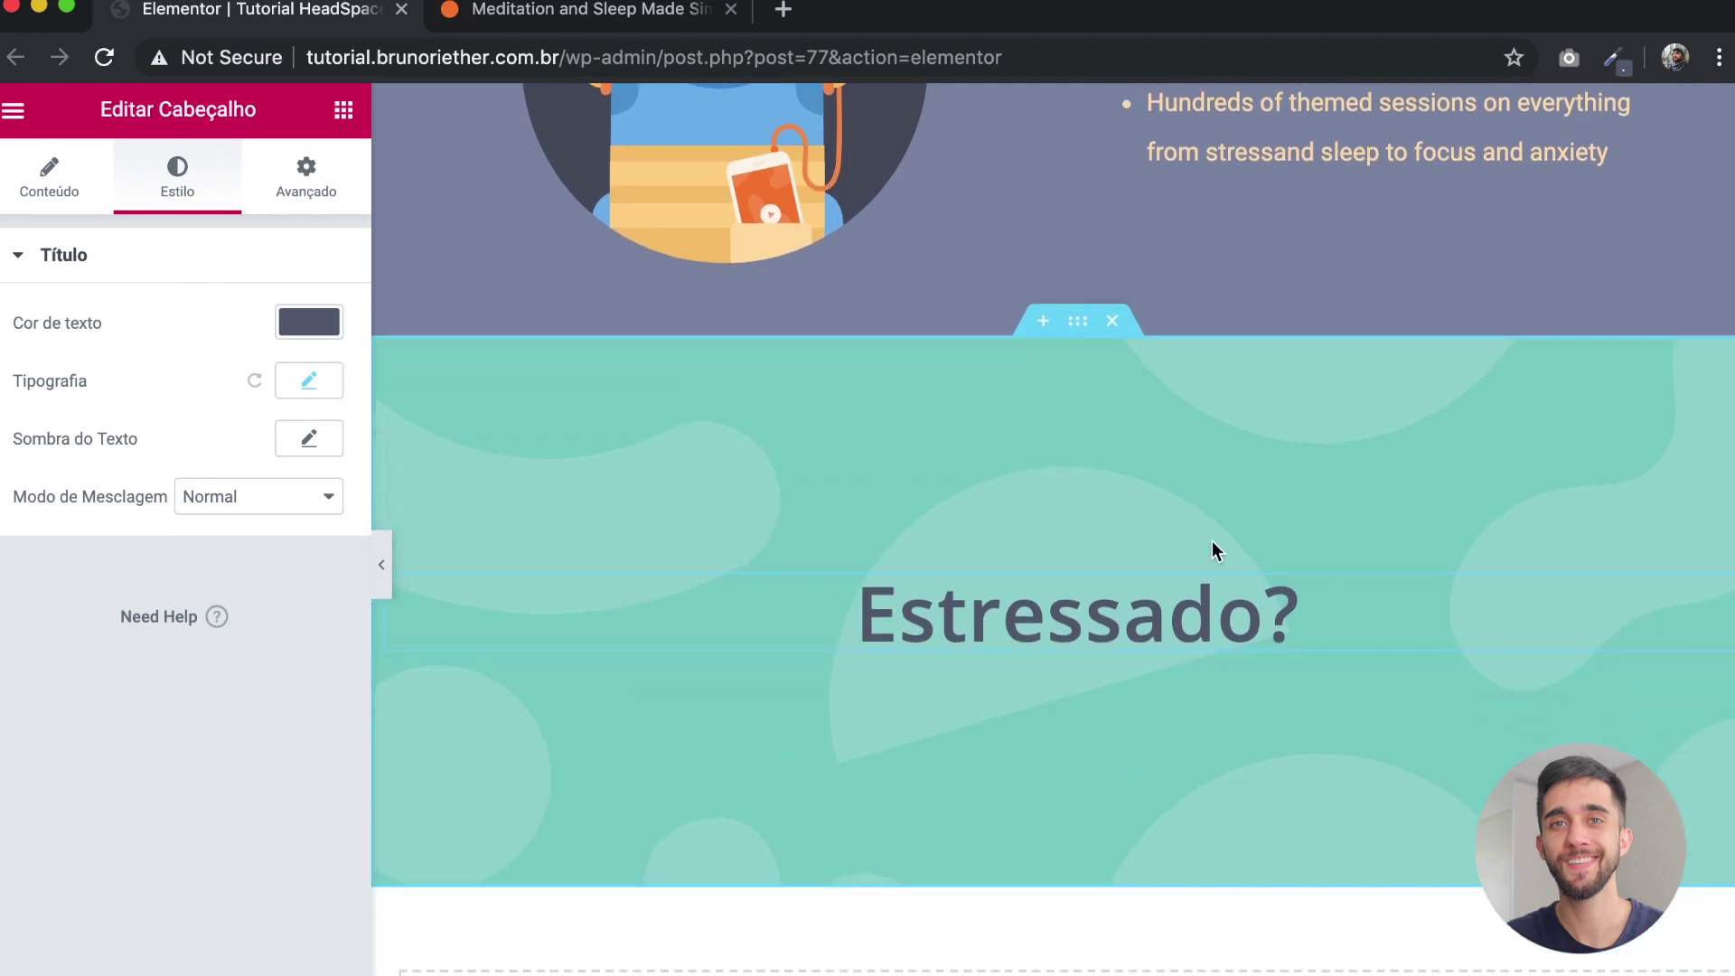
Step: Duplicate the hero's subtitle text and move the copy below the "Estressado?" heading in the green section
scroll(1212, 540, up, 1)
scroll(1127, 507, up, 10)
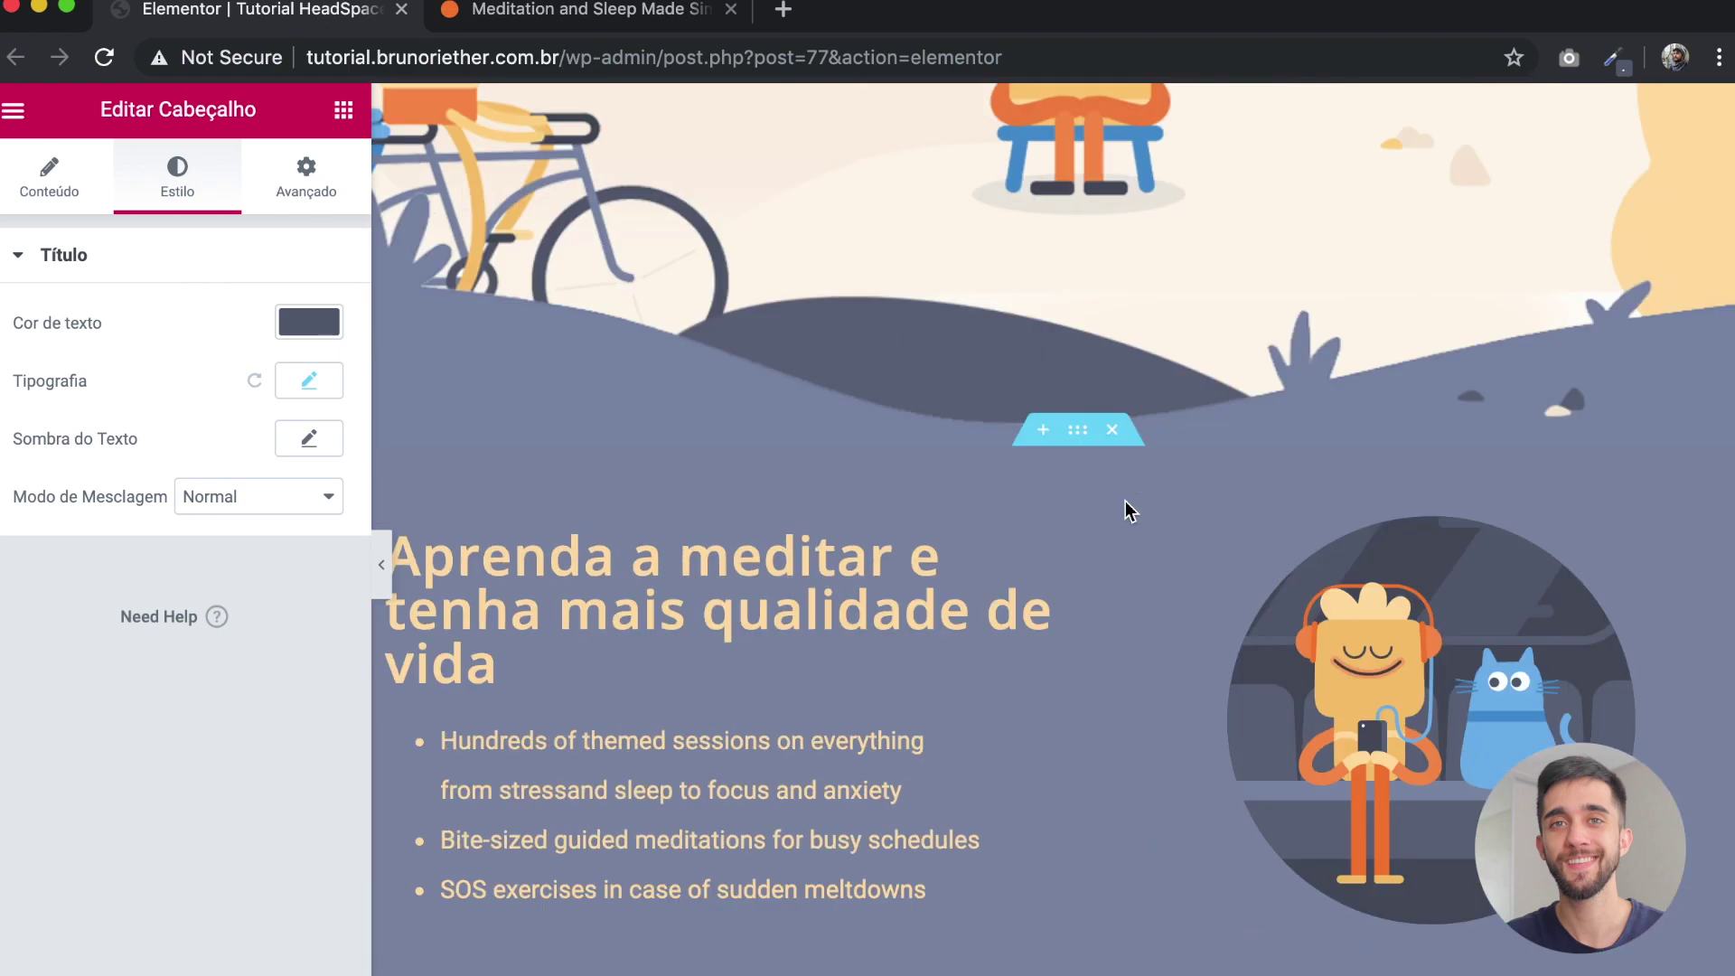
right_click(1437, 357)
click(1475, 413)
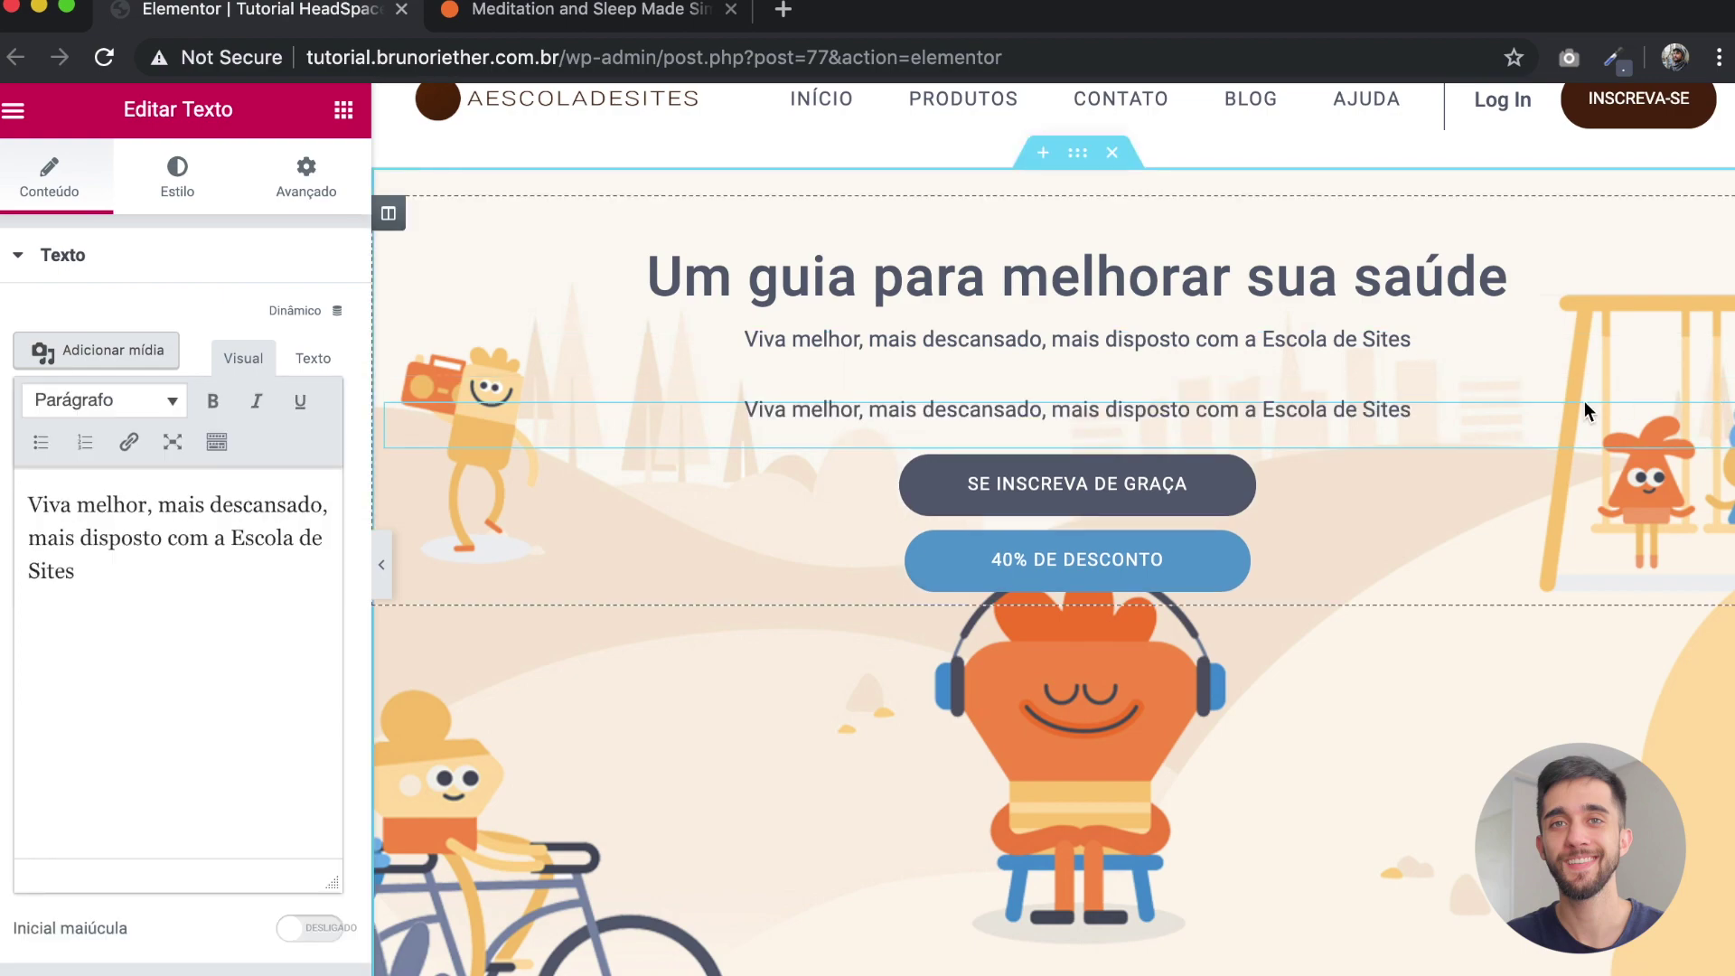
drag(1077, 409, 1070, 673)
Step: Replace the copied text with "Meditação é uma excelente forma de diminuir o estresse diário e o estresse percebido no corpo."
click(241, 600)
key(ctrl+a)
text(Meditação é uma excelente forma de diminuir o estresse diário e o estresse percebido no corpo.)
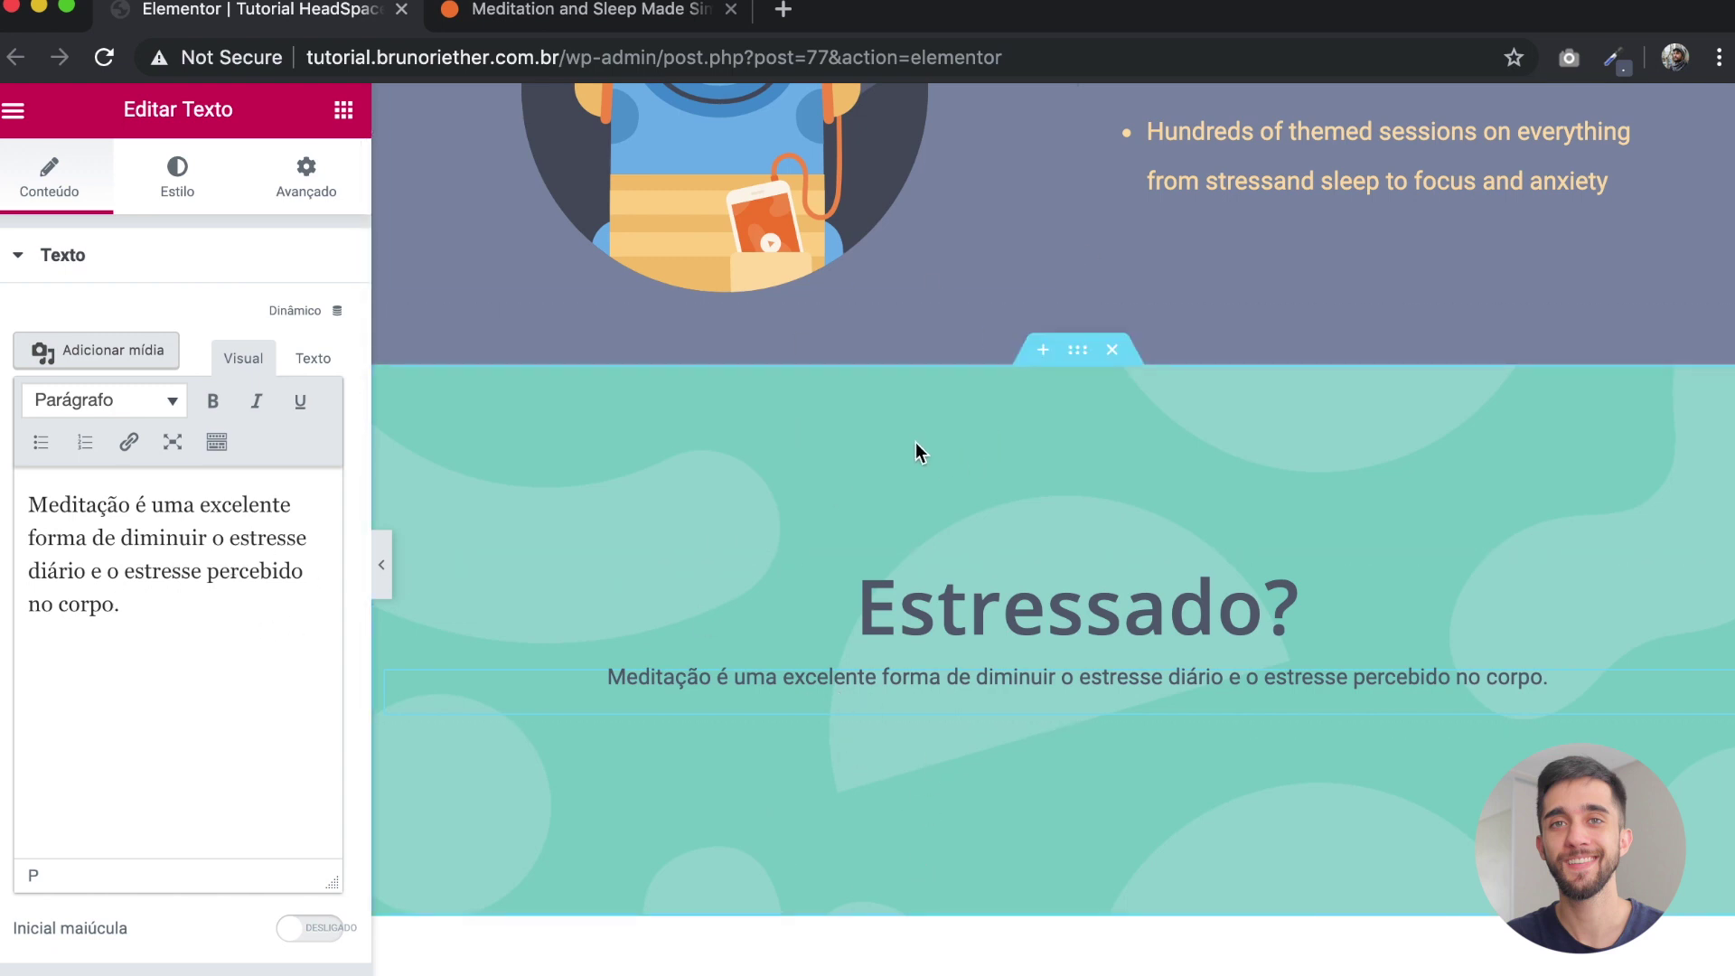
scroll(939, 377, down, 2)
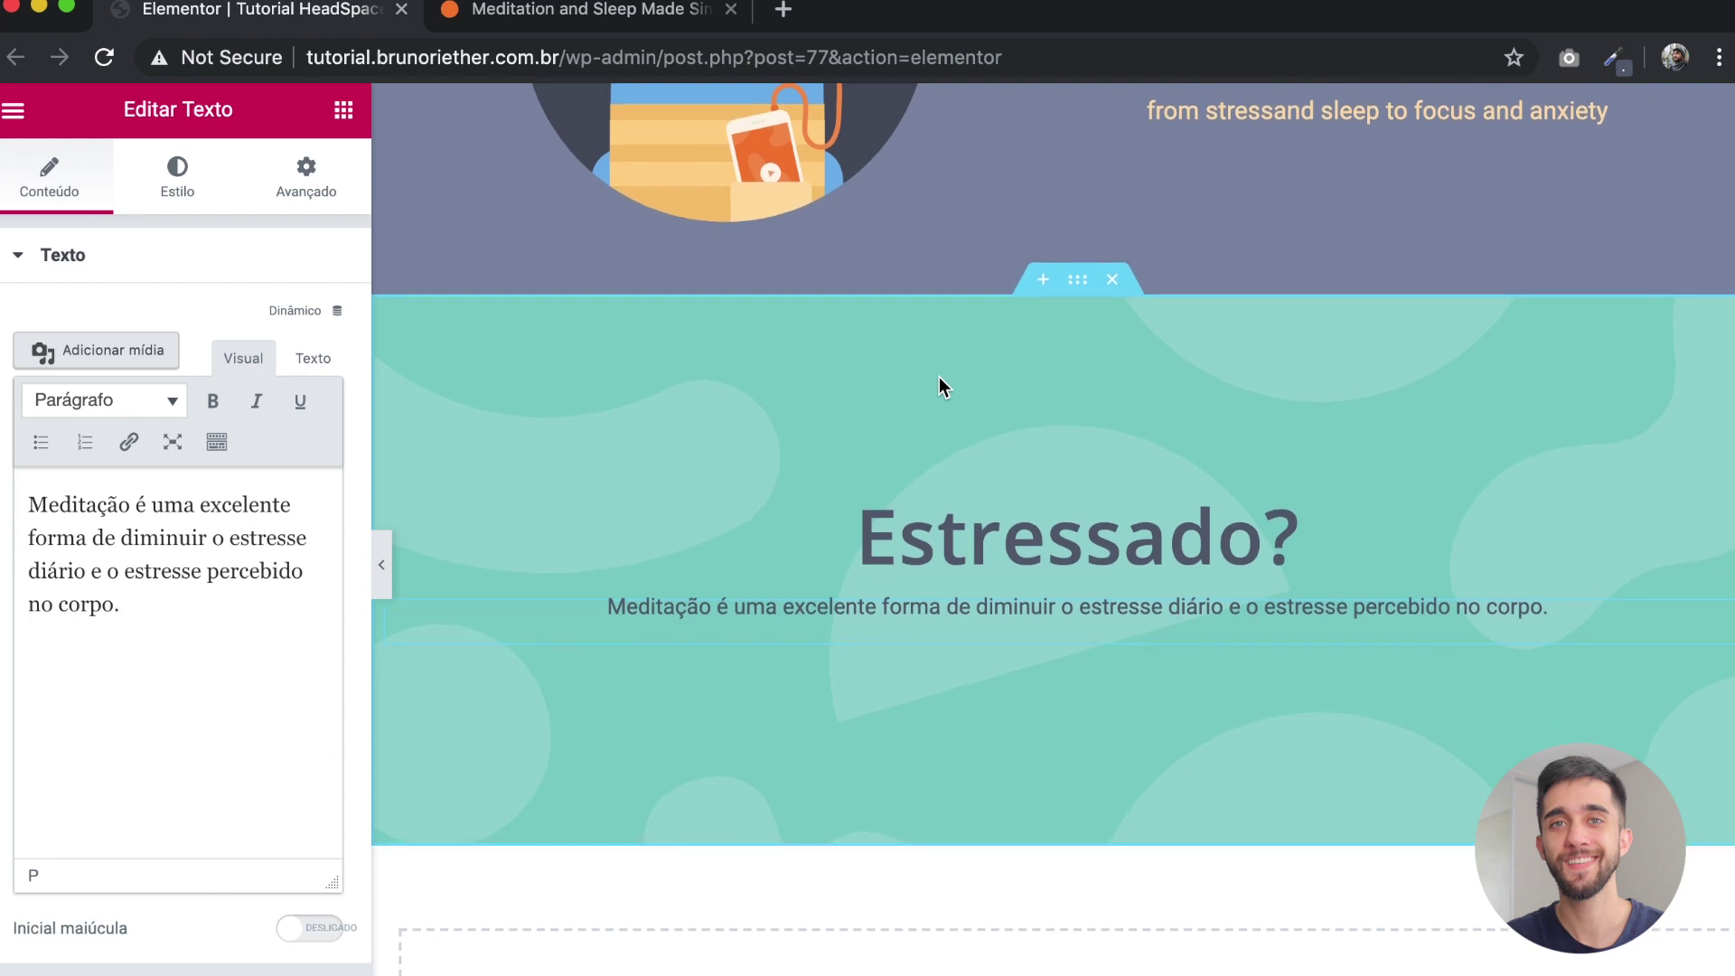
Step: Set the font size of the paragraph below "Estressado?" to 18 px
click(174, 186)
click(312, 442)
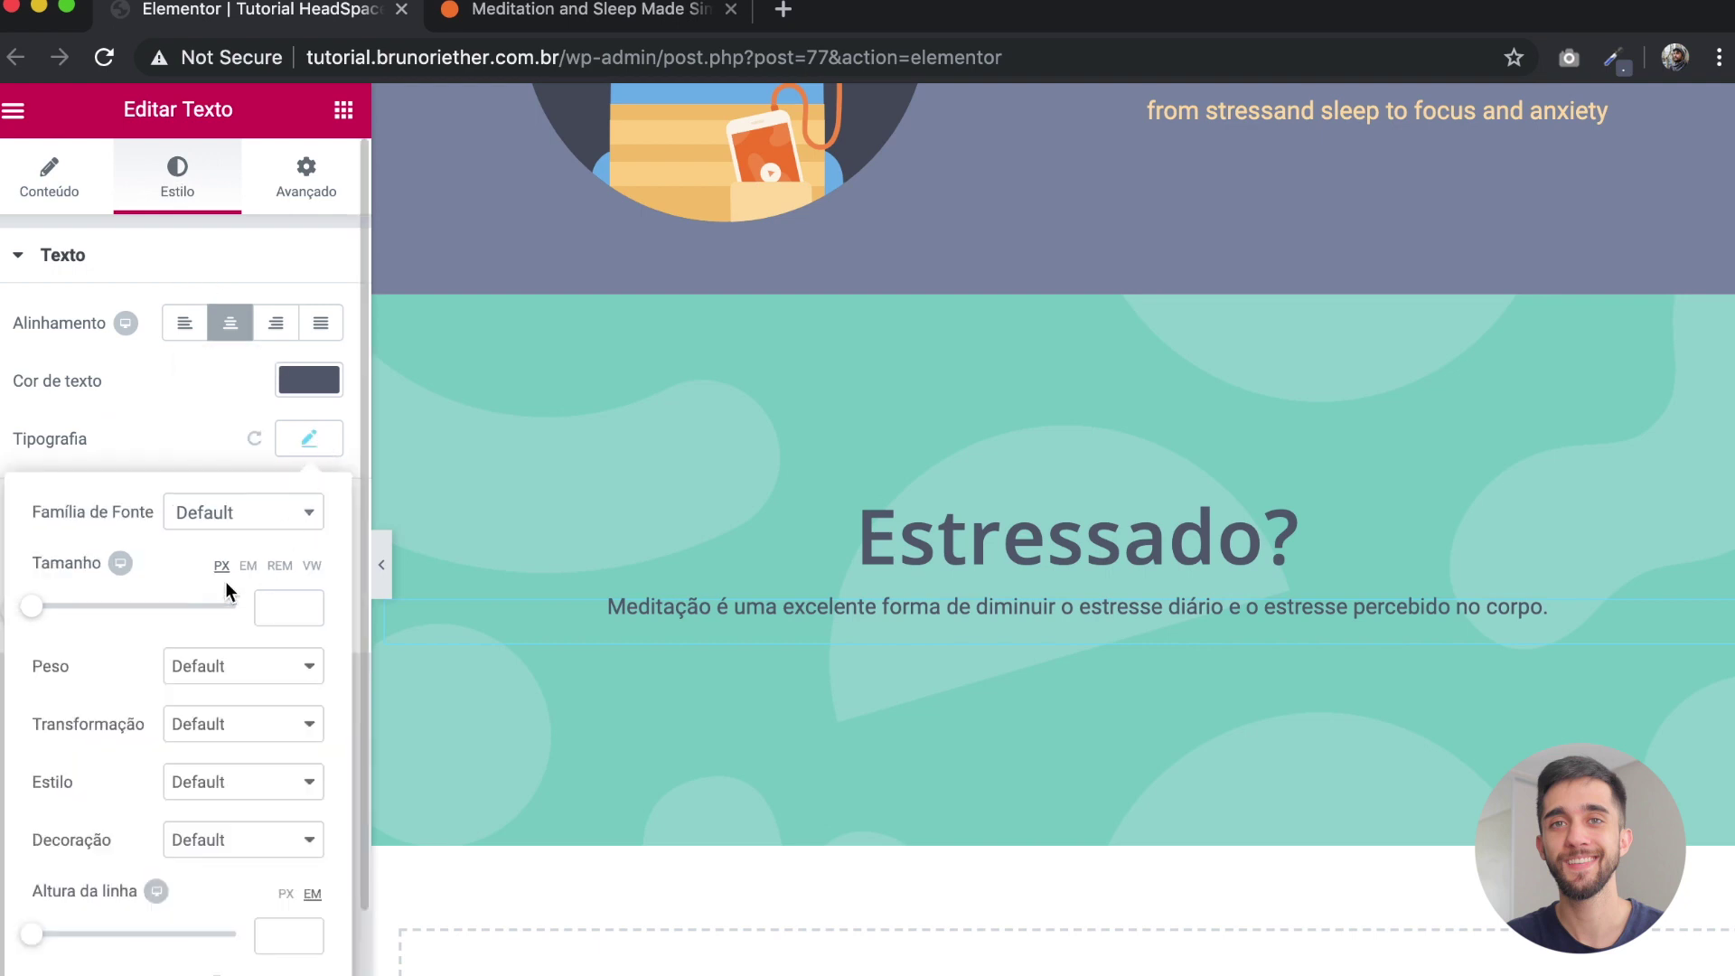
drag(39, 613, 51, 614)
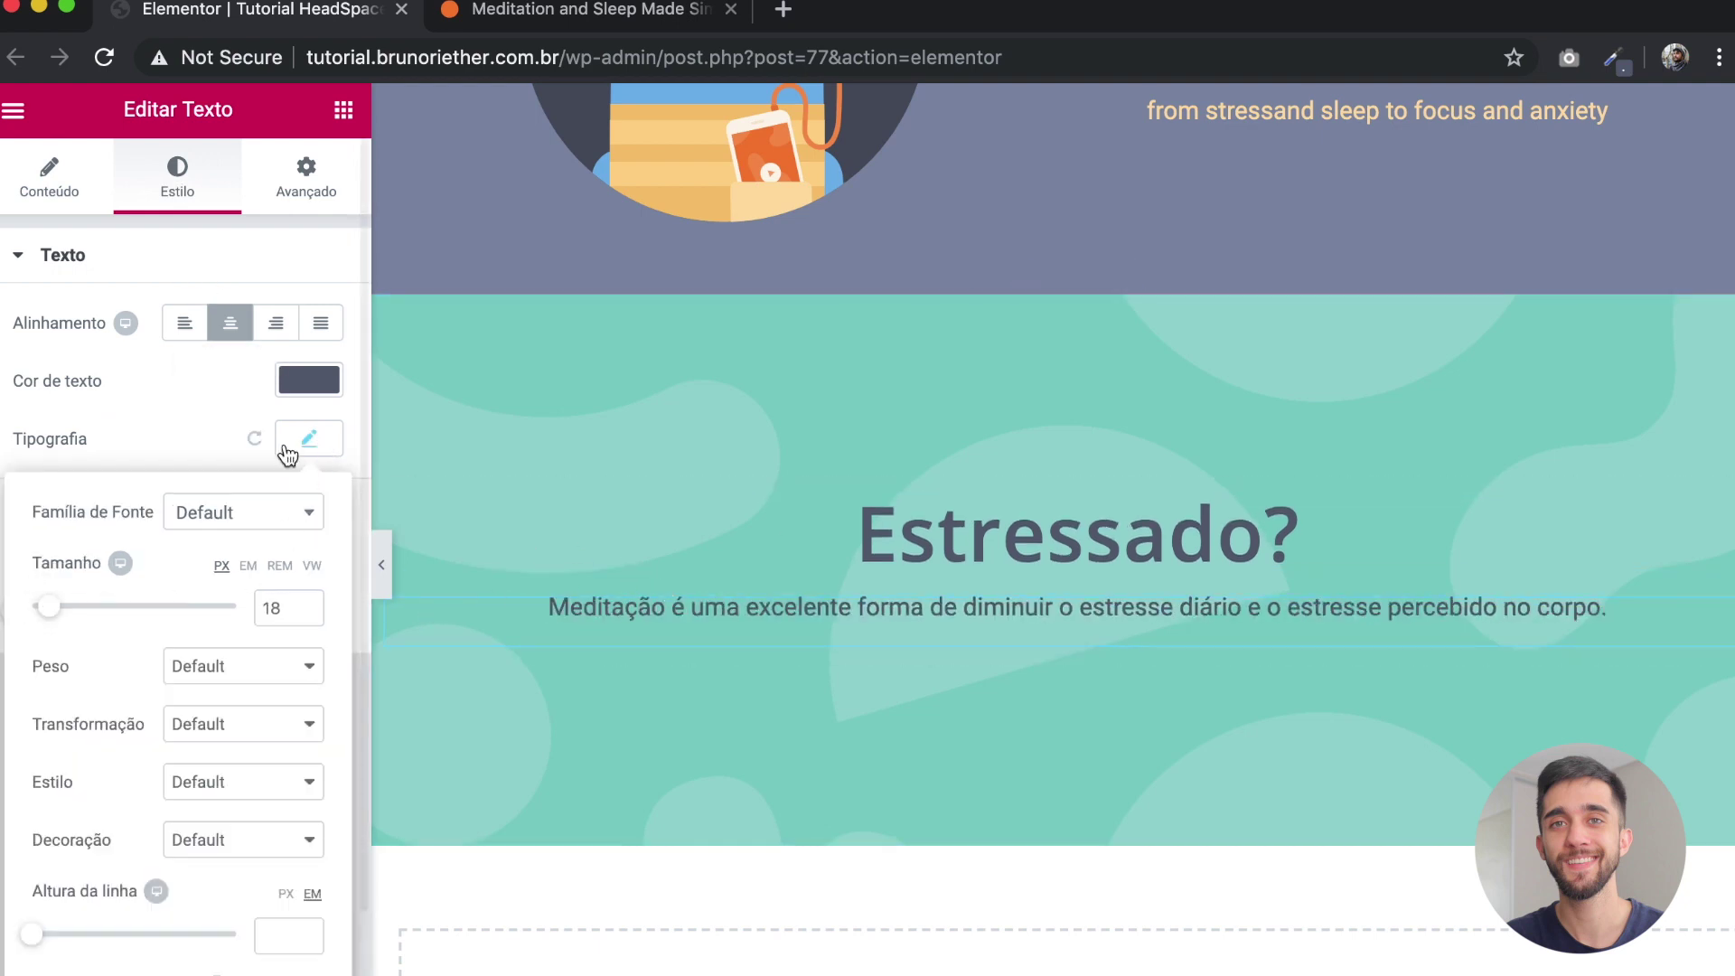
click(208, 434)
Step: Duplicate the hero's "Se Inscreva de Graça" button and move the copy below the green section's paragraph
scroll(1064, 529, up, 10)
scroll(1065, 528, up, 5)
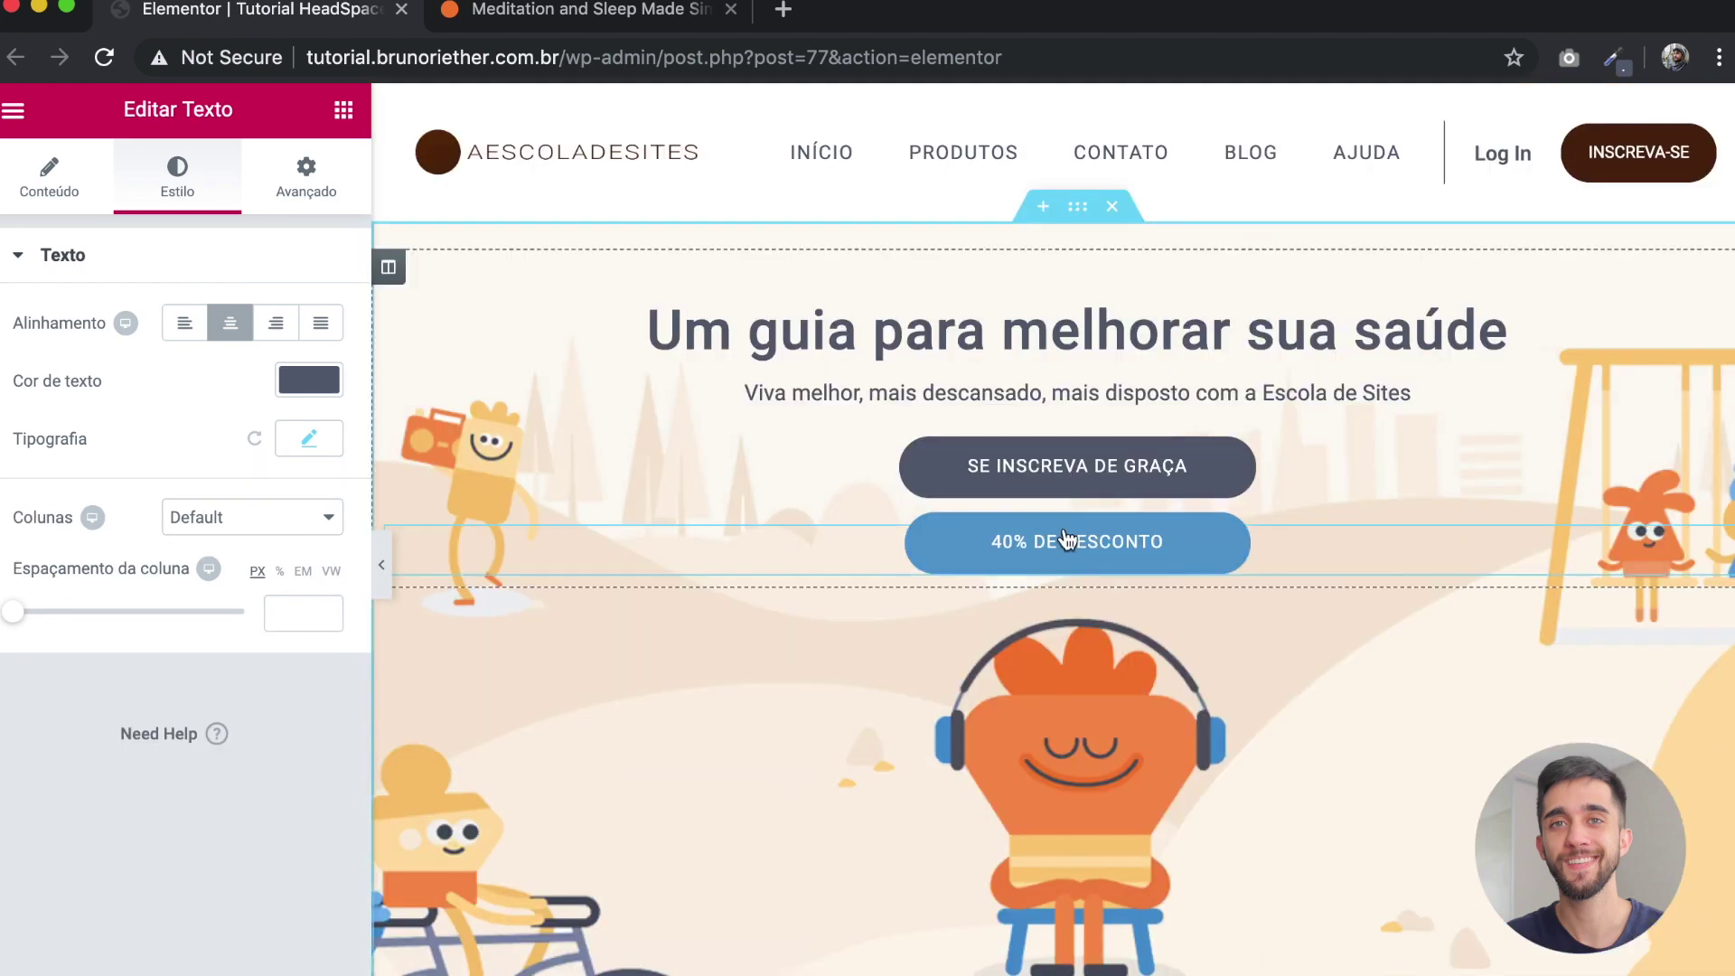
right_click(1309, 472)
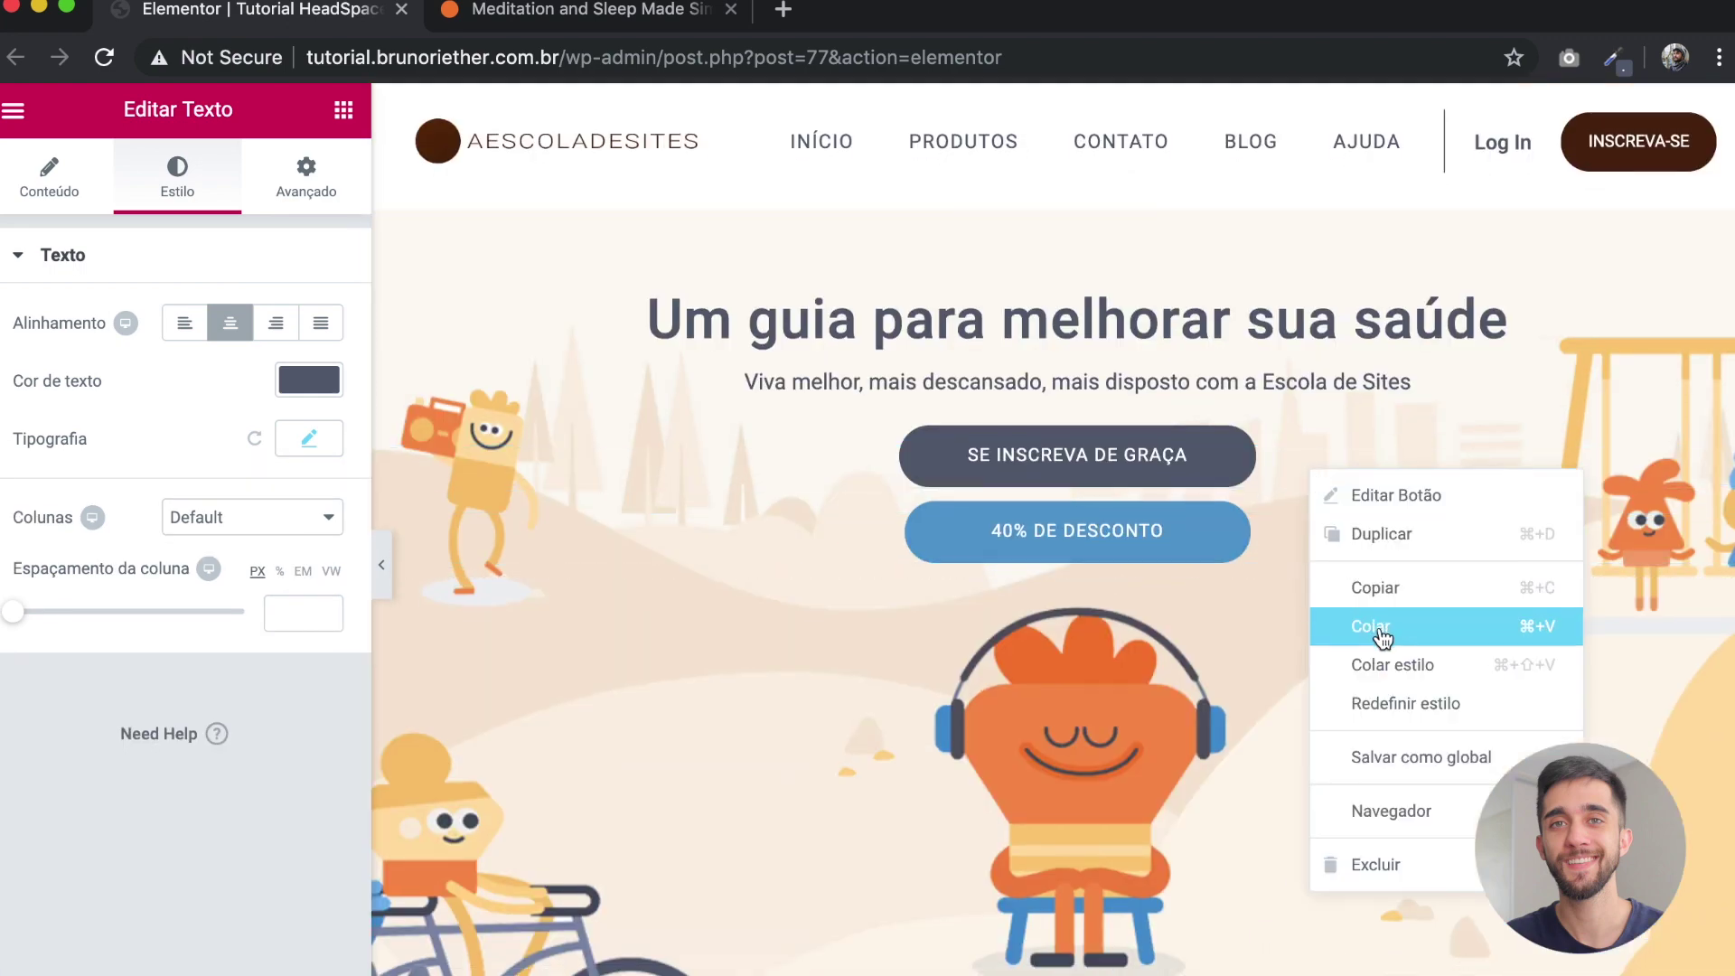
click(1400, 538)
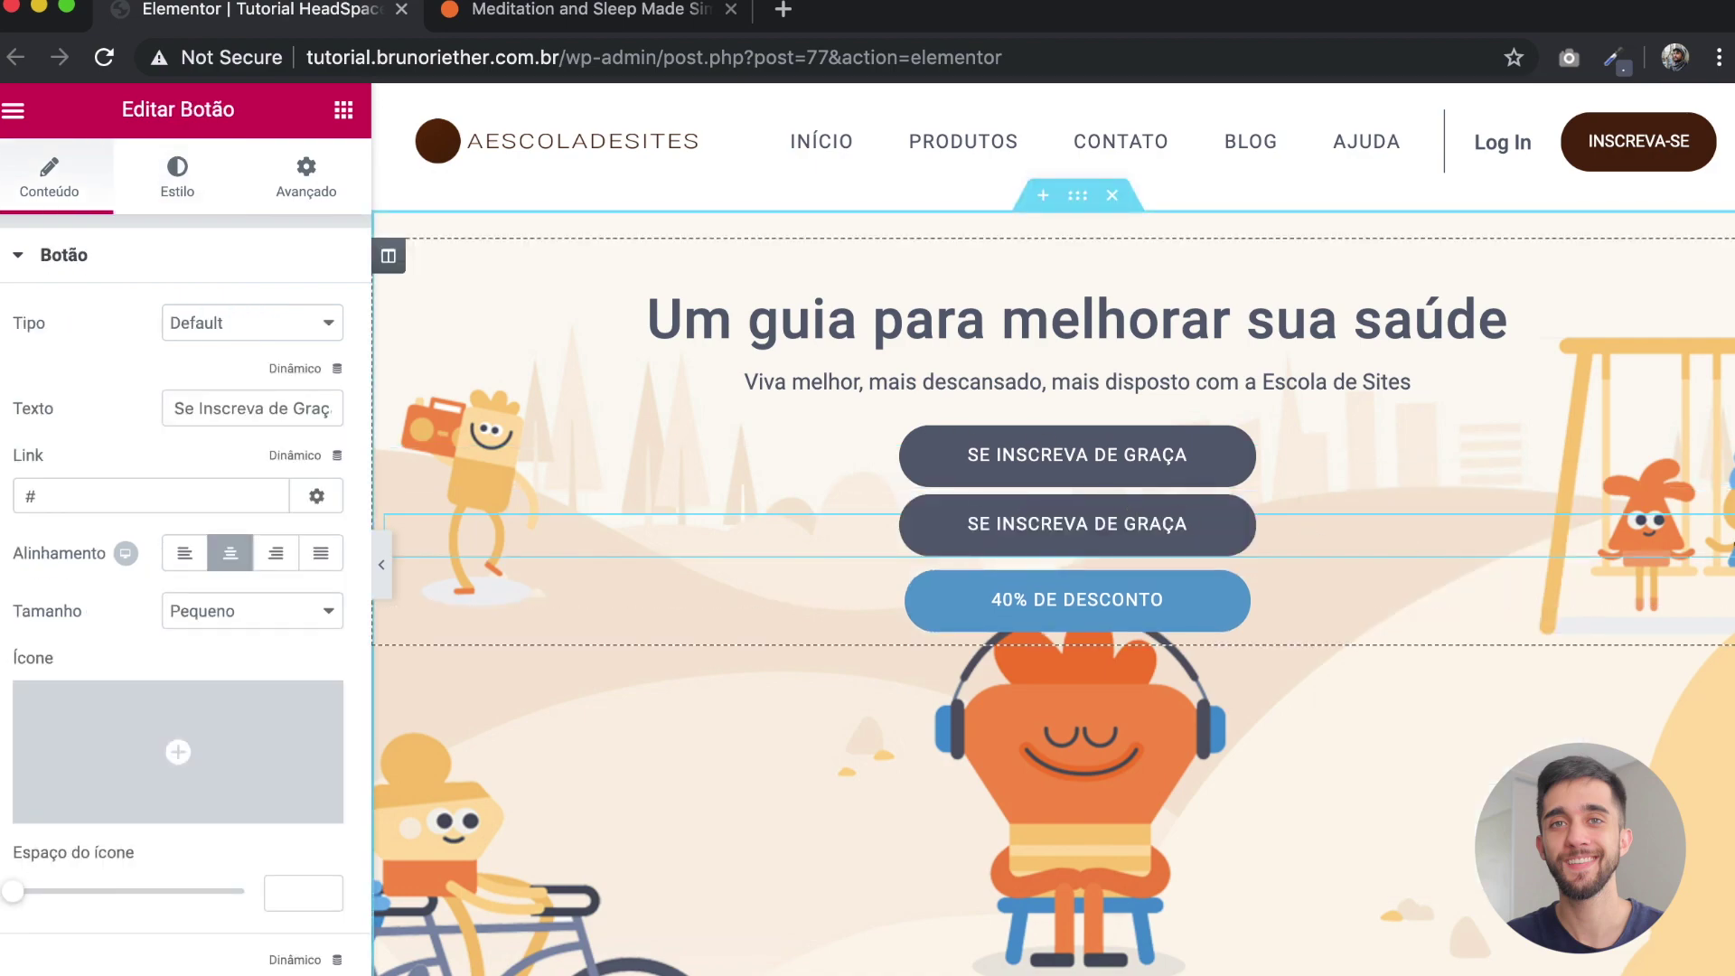
scroll(1277, 689, down, 20)
drag(1077, 524, 1089, 451)
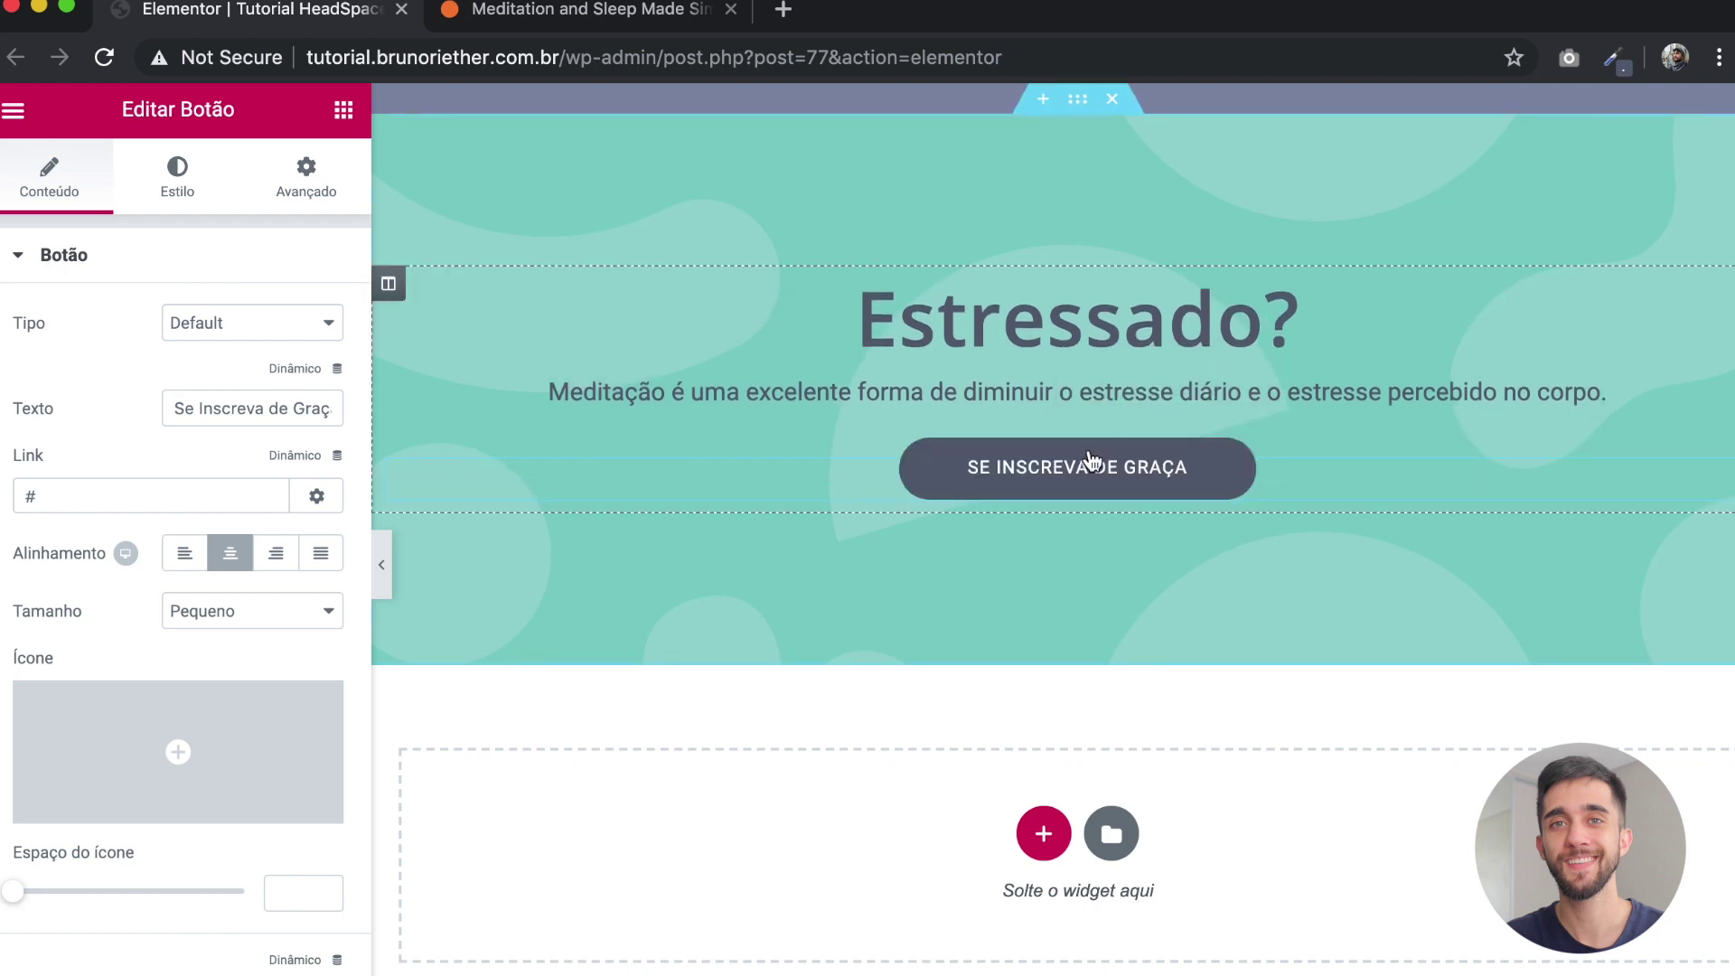
Step: Unlink the green section button's margins and set the top margin to 15 px and the others to 0
click(284, 176)
drag(61, 361, 9, 363)
text(0)
scroll(73, 362, up, 10)
scroll(72, 361, up, 5)
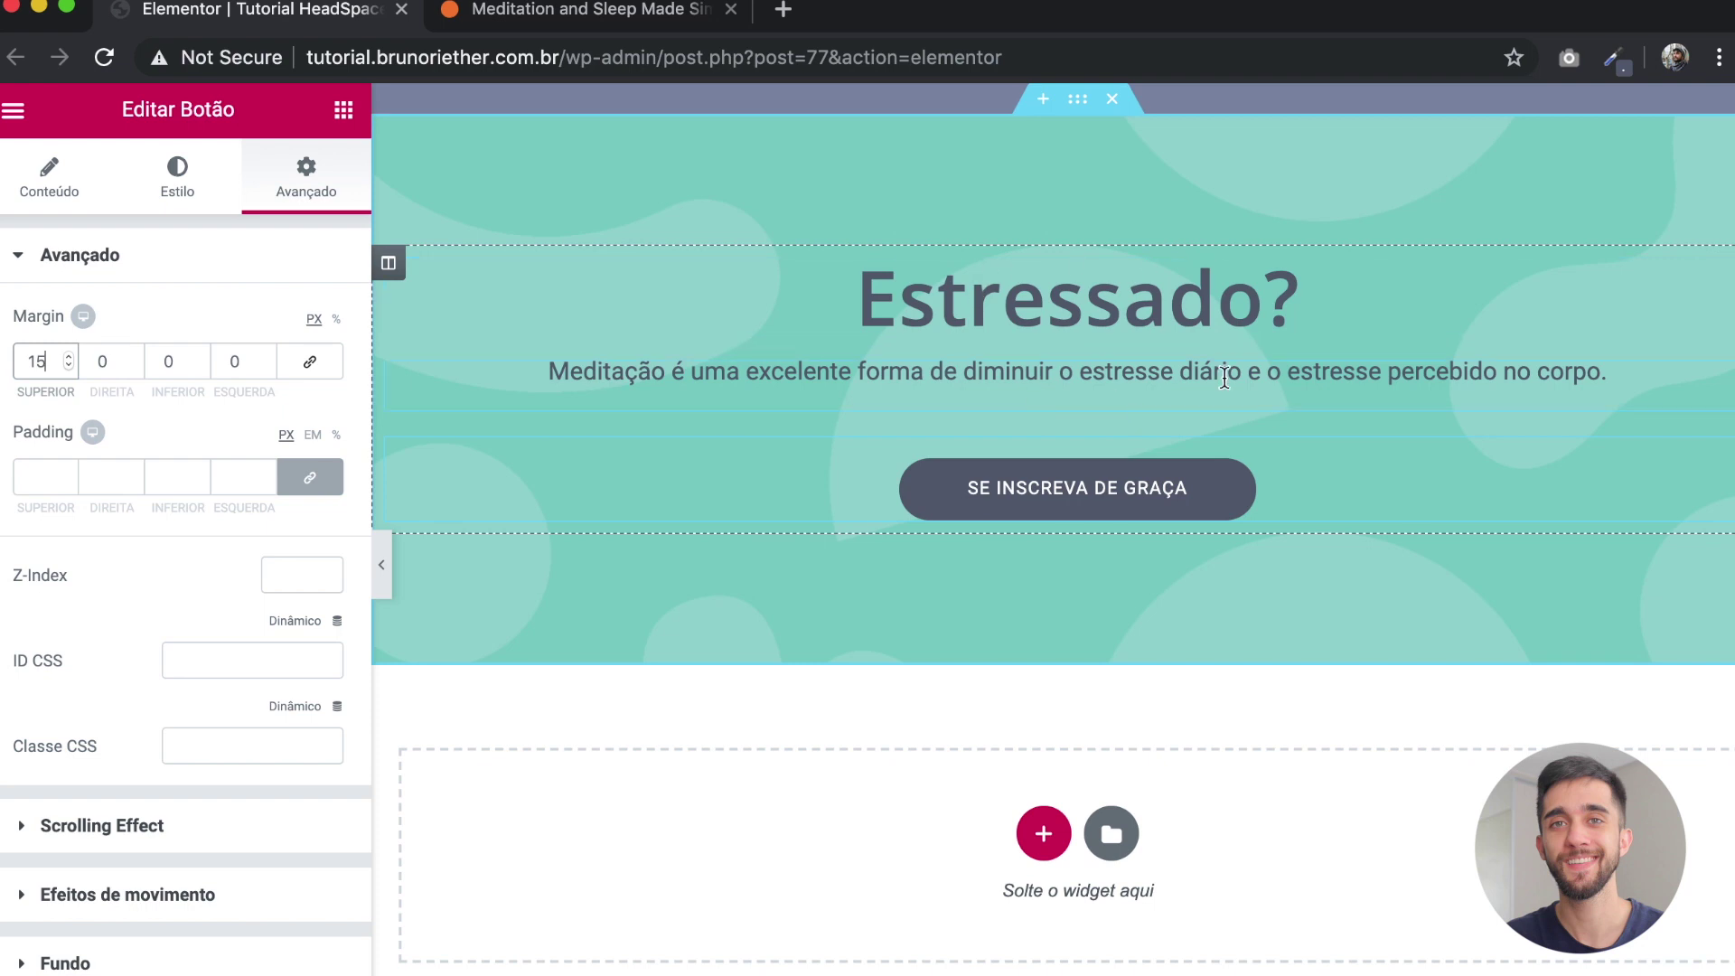
Step: Hide the editing panel and examine the two-column sections together with the finished green section at full width
click(383, 569)
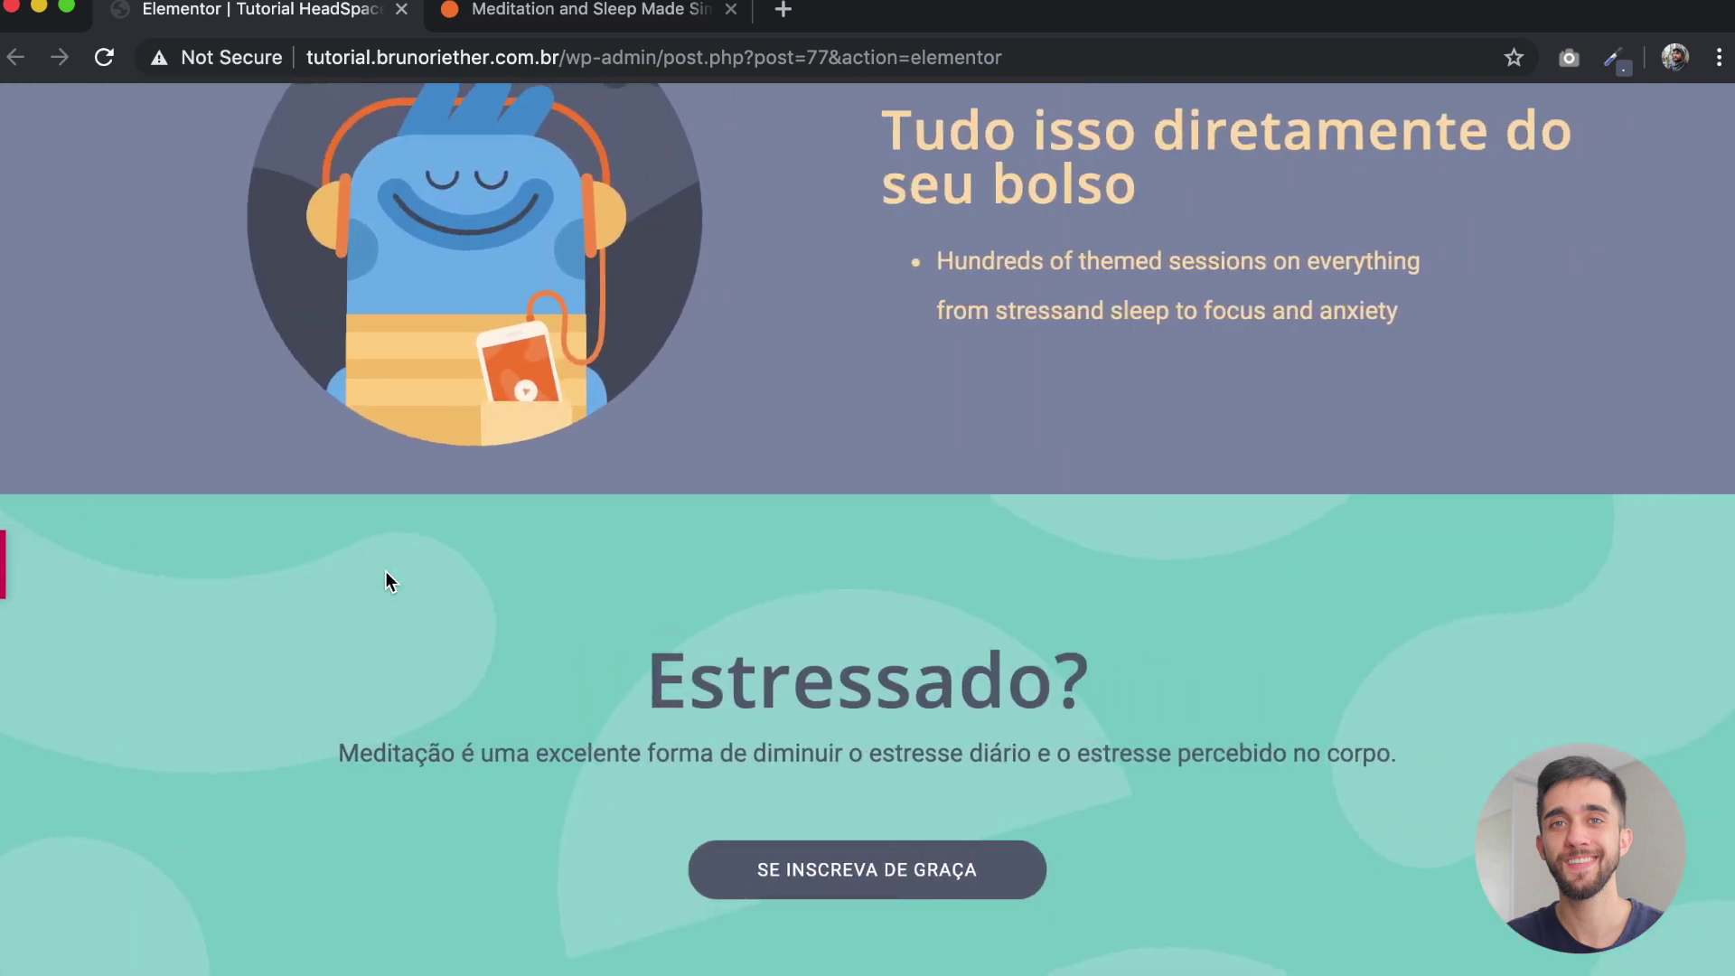
scroll(1021, 437, up, 15)
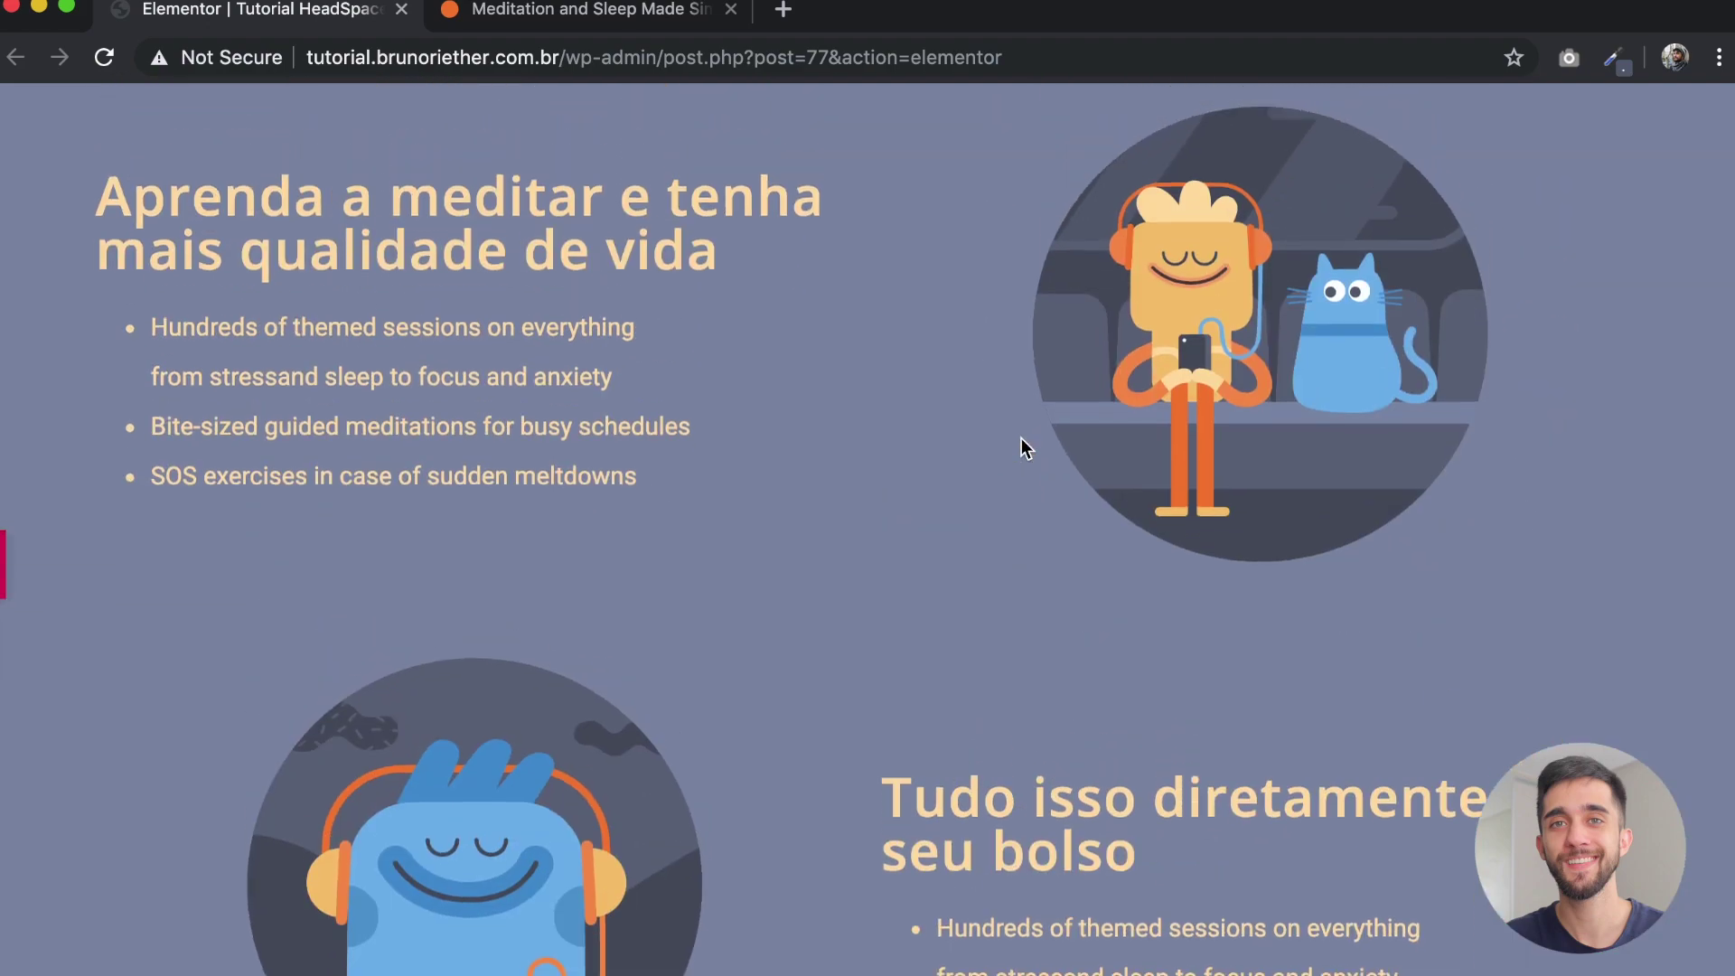
scroll(1021, 437, down, 13)
scroll(974, 668, down, 3)
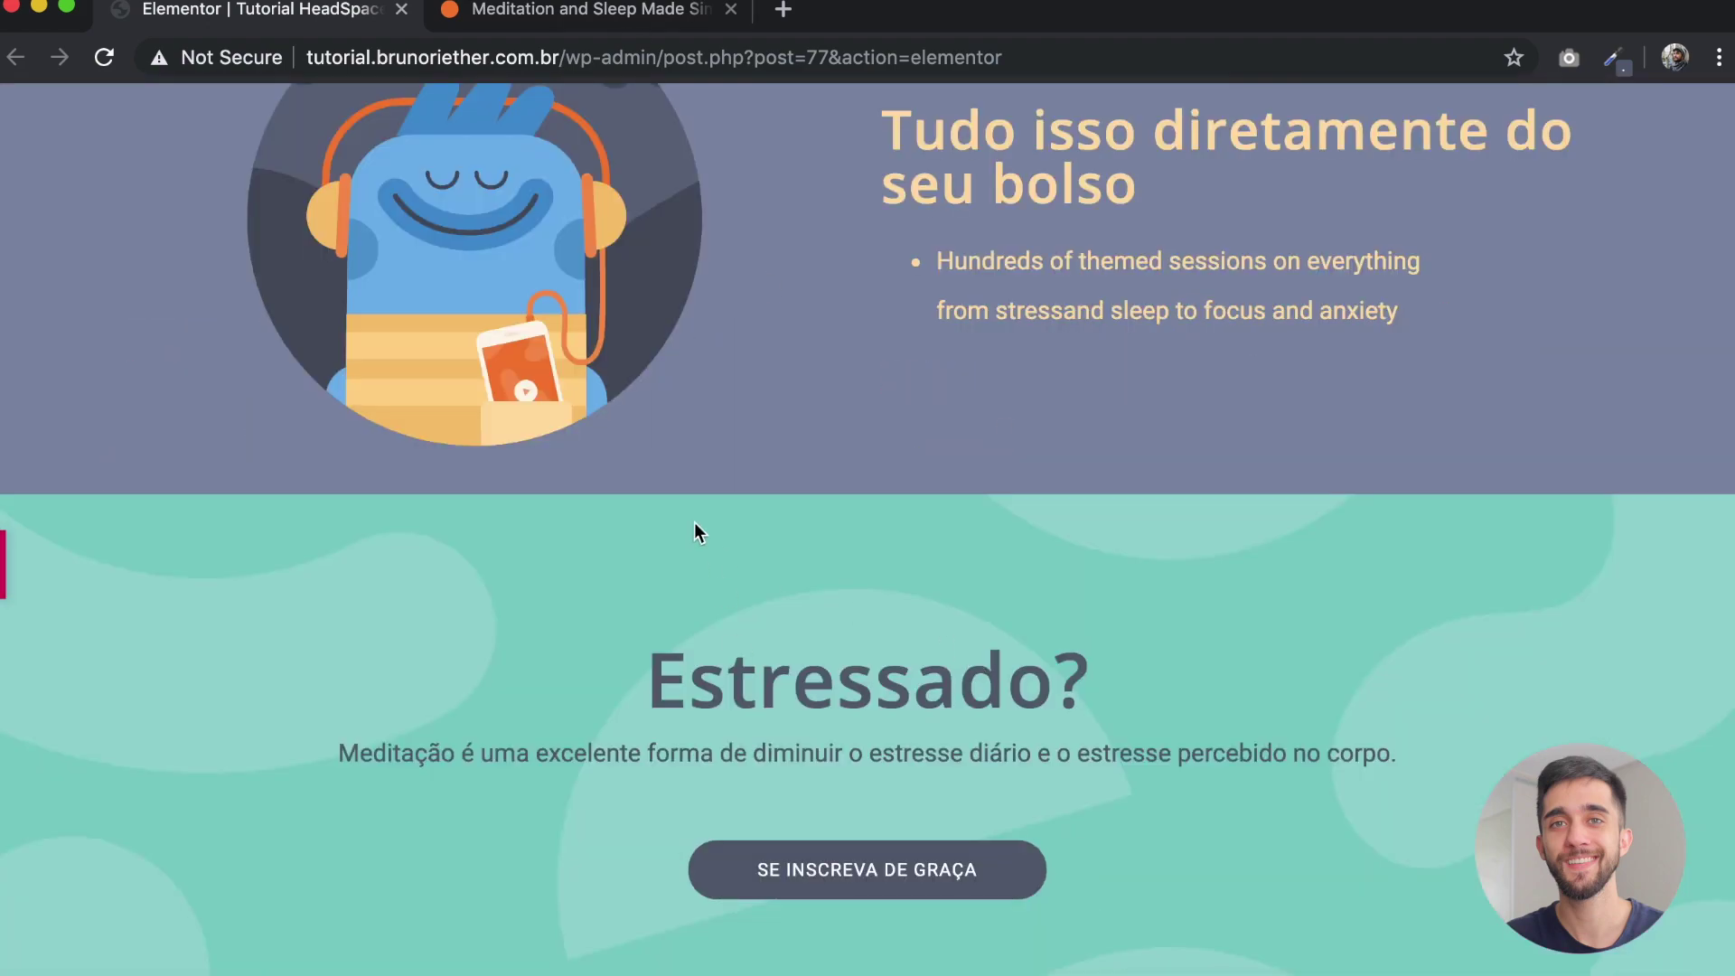
Step: Switch to the Headspace reference site and examine its coloured call-to-action sections, footer and hero
click(664, 27)
scroll(1034, 488, down, 7)
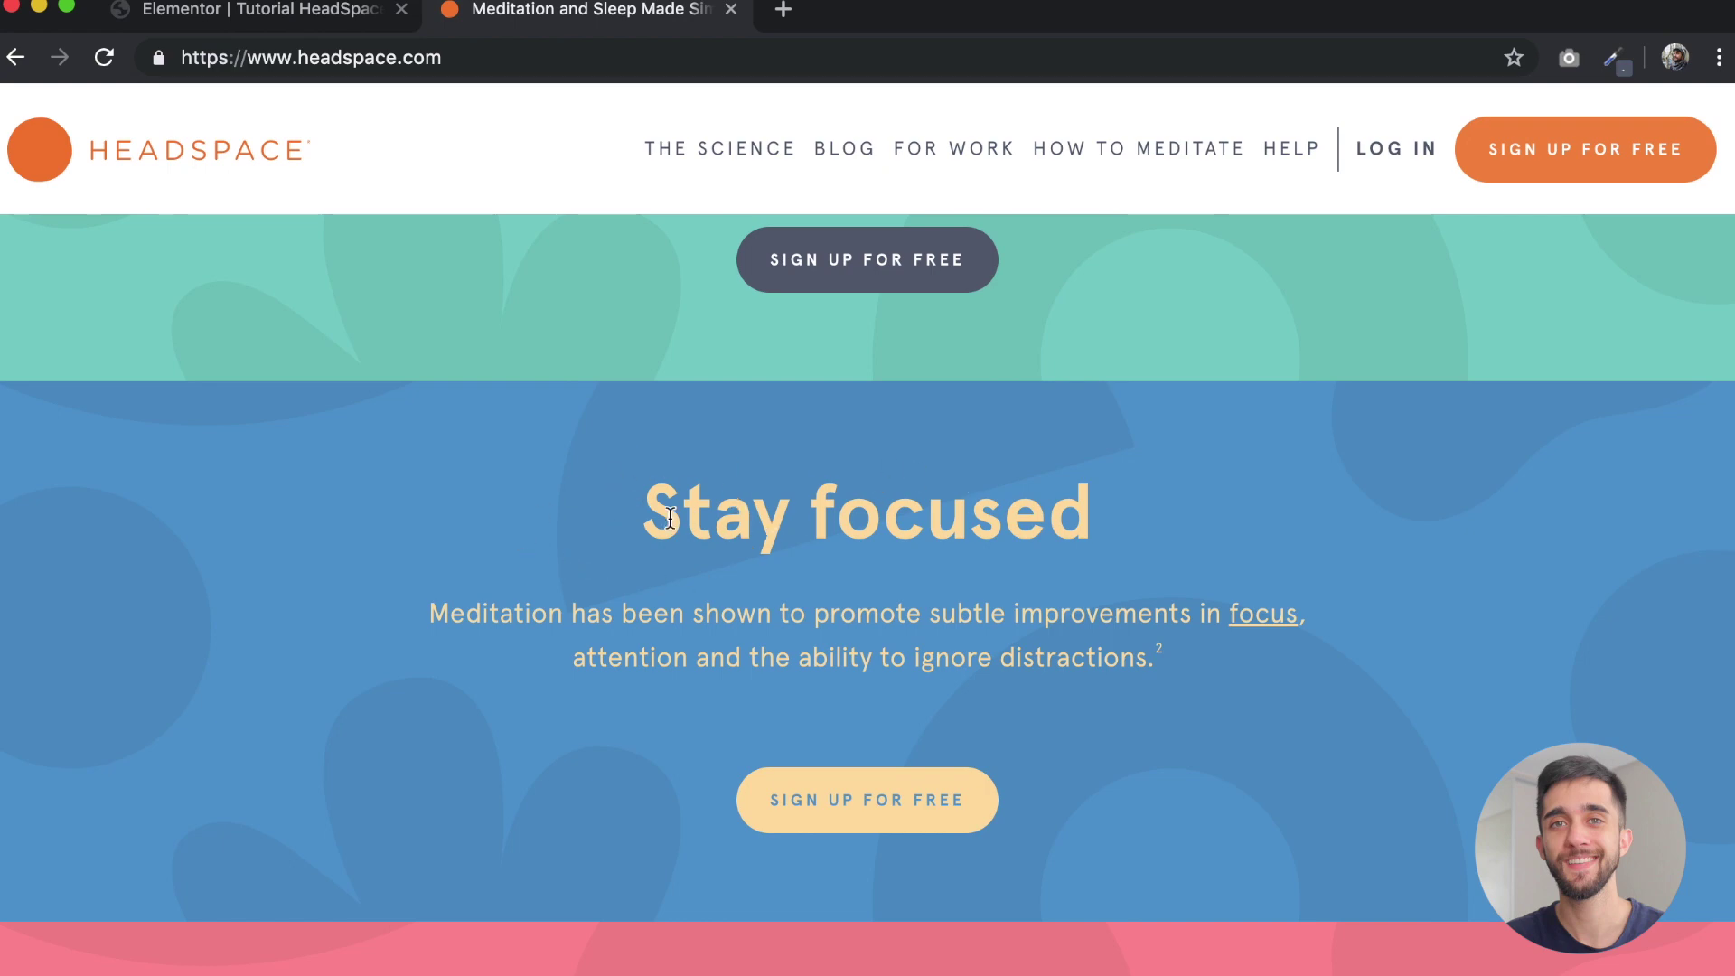
scroll(992, 546, down, 15)
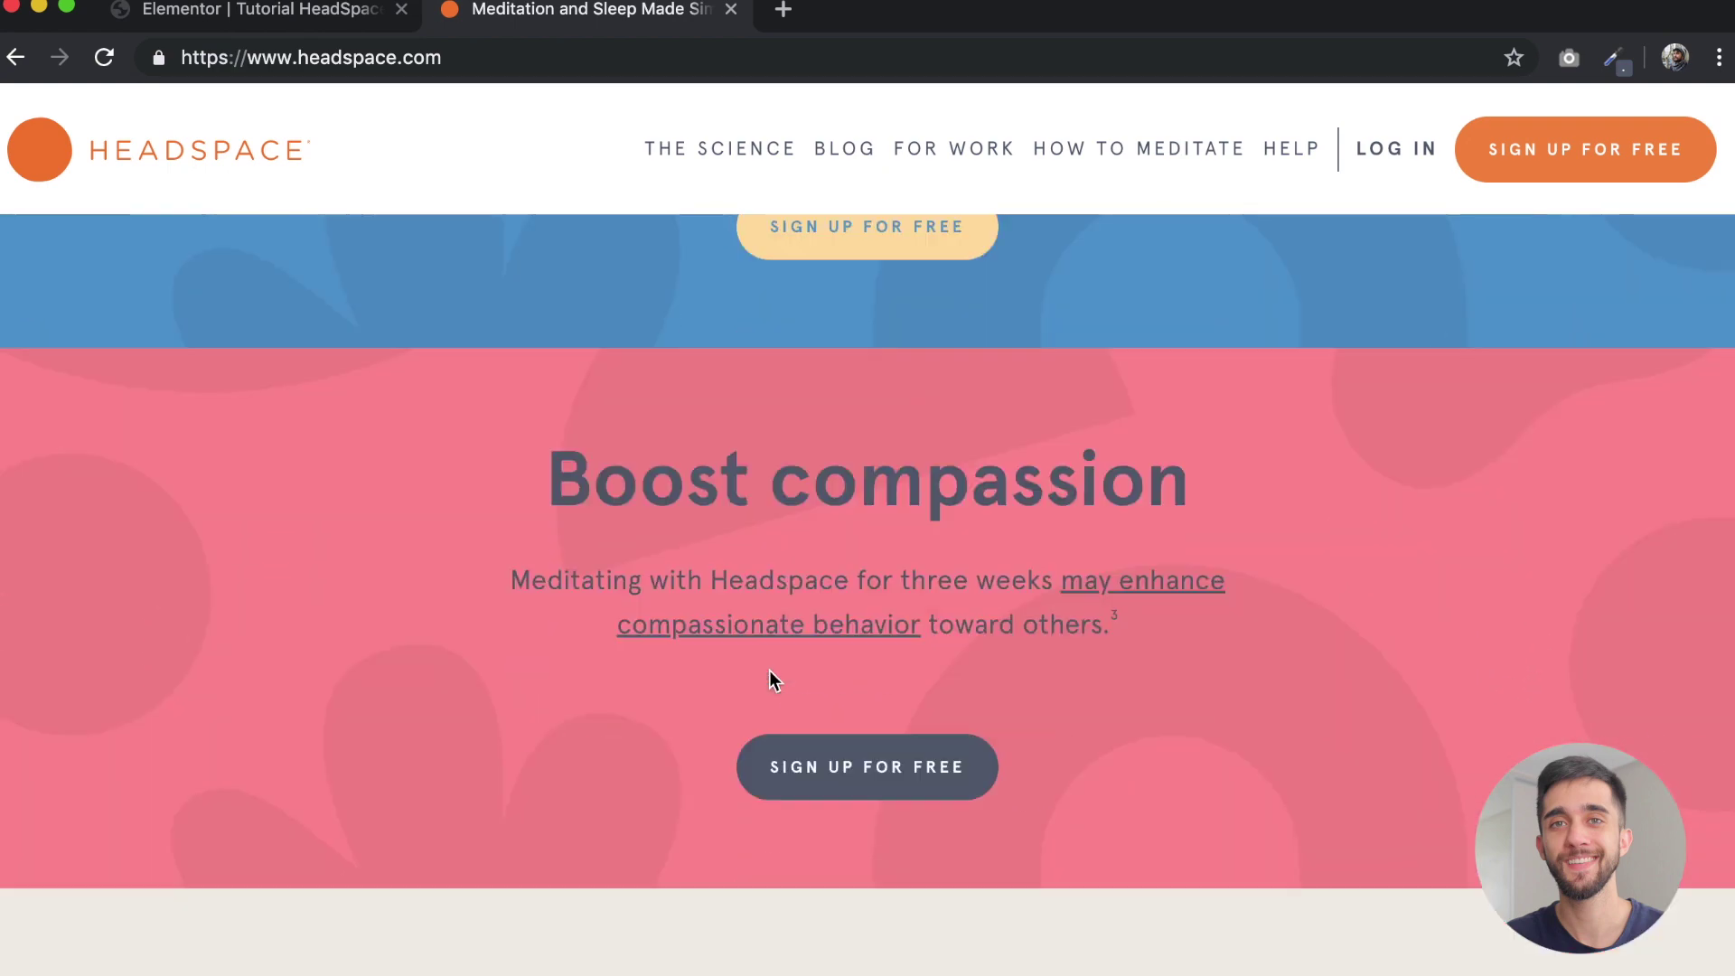
scroll(768, 679, down, 15)
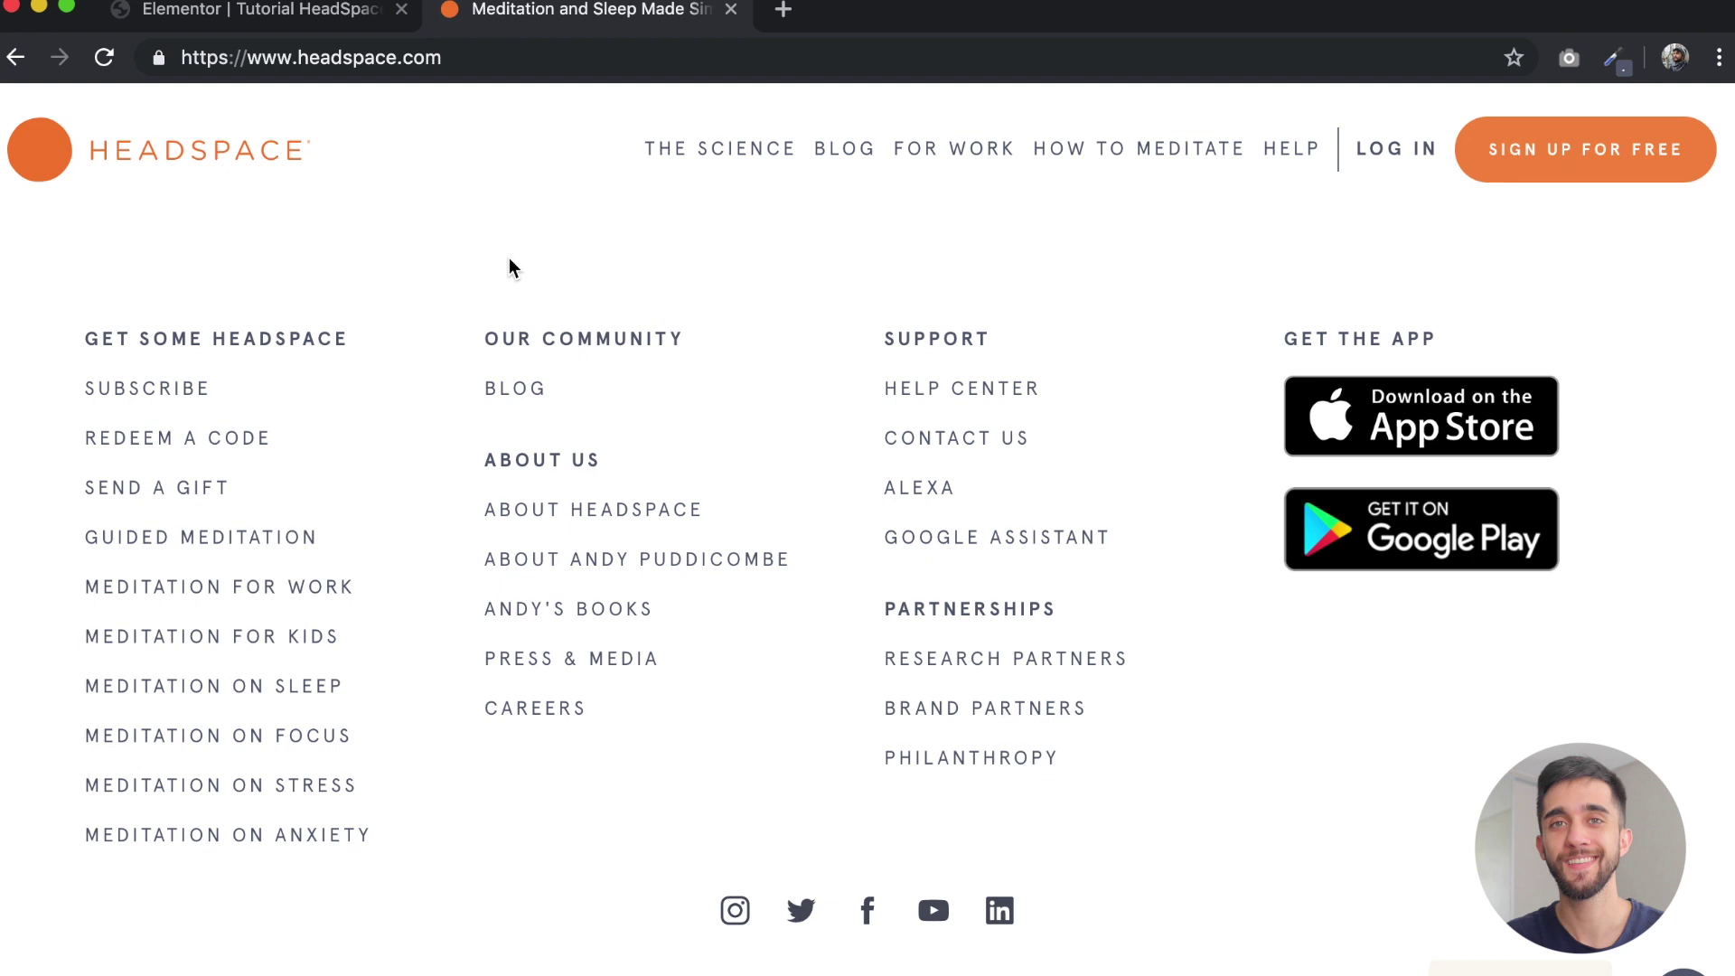
scroll(508, 265, down, 1)
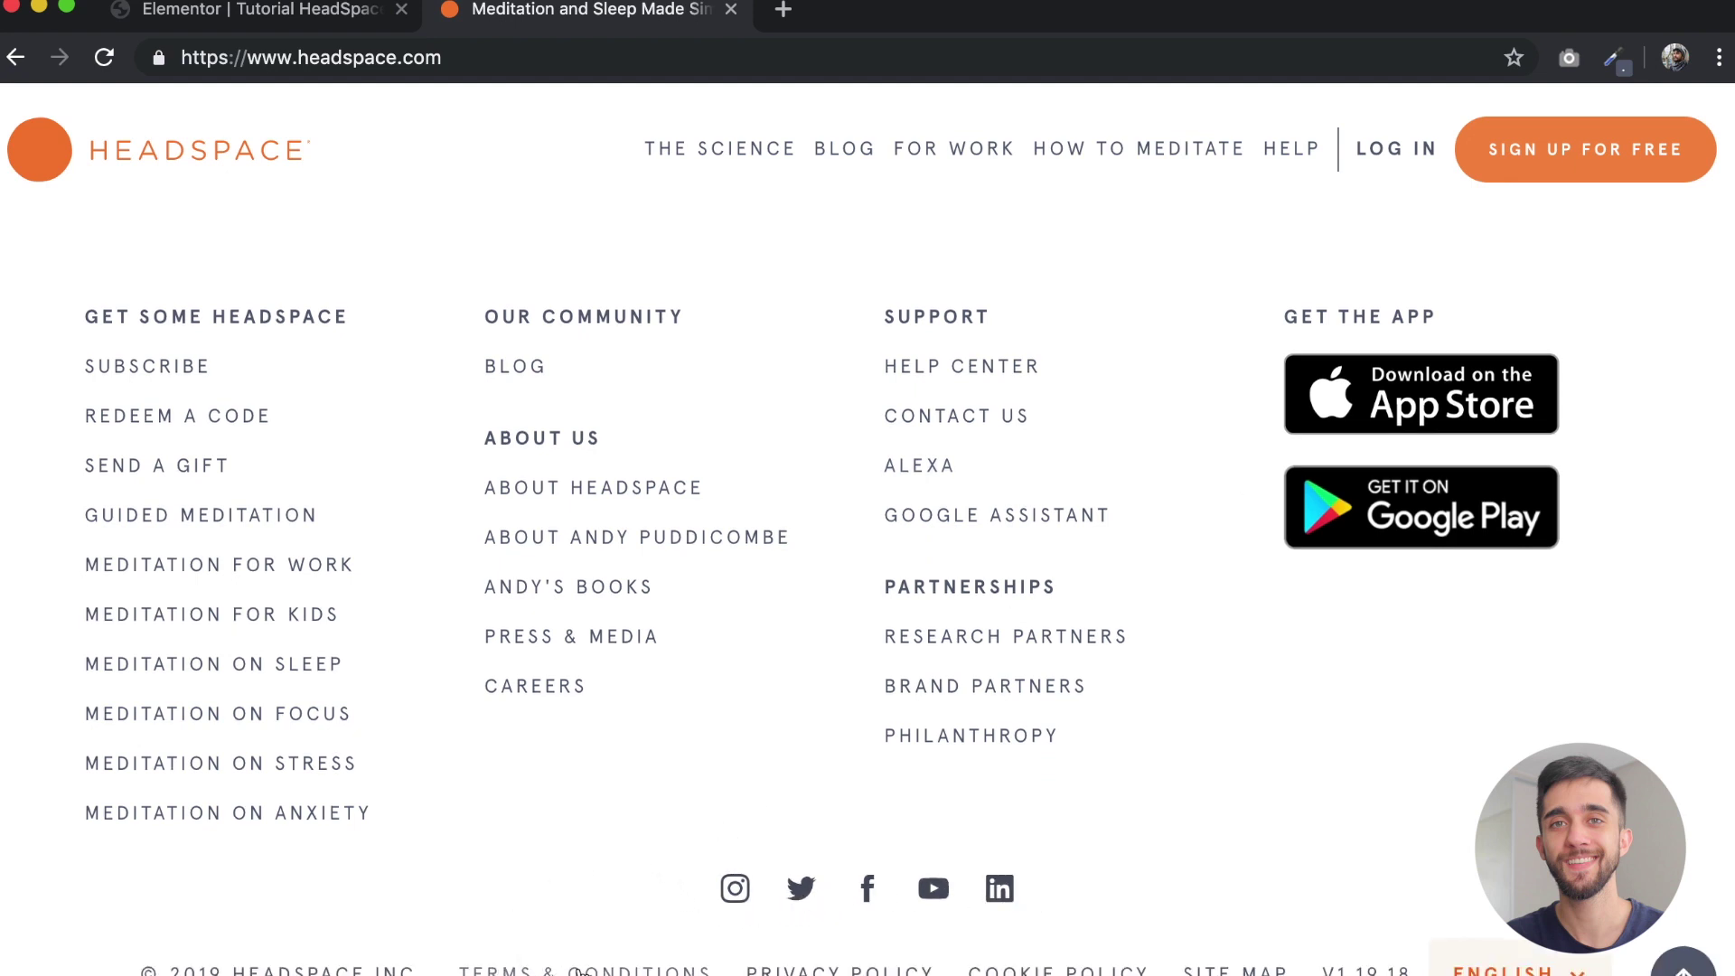
click(1684, 963)
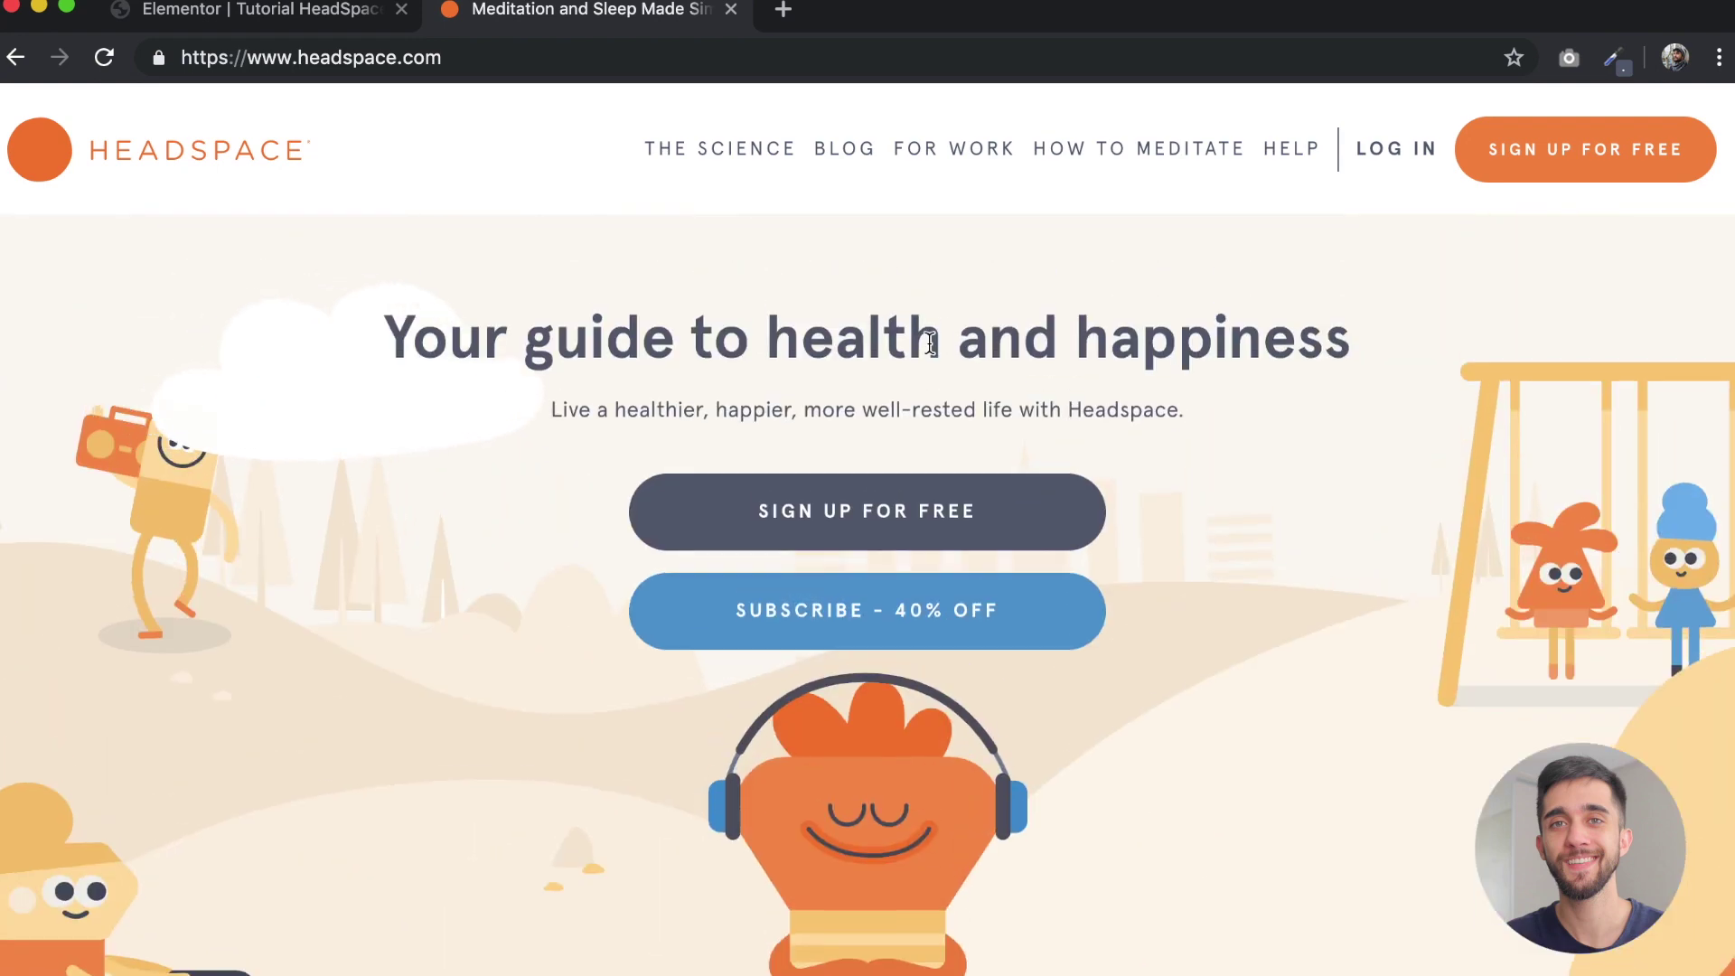
scroll(1133, 354, down, 3)
scroll(1133, 354, up, 3)
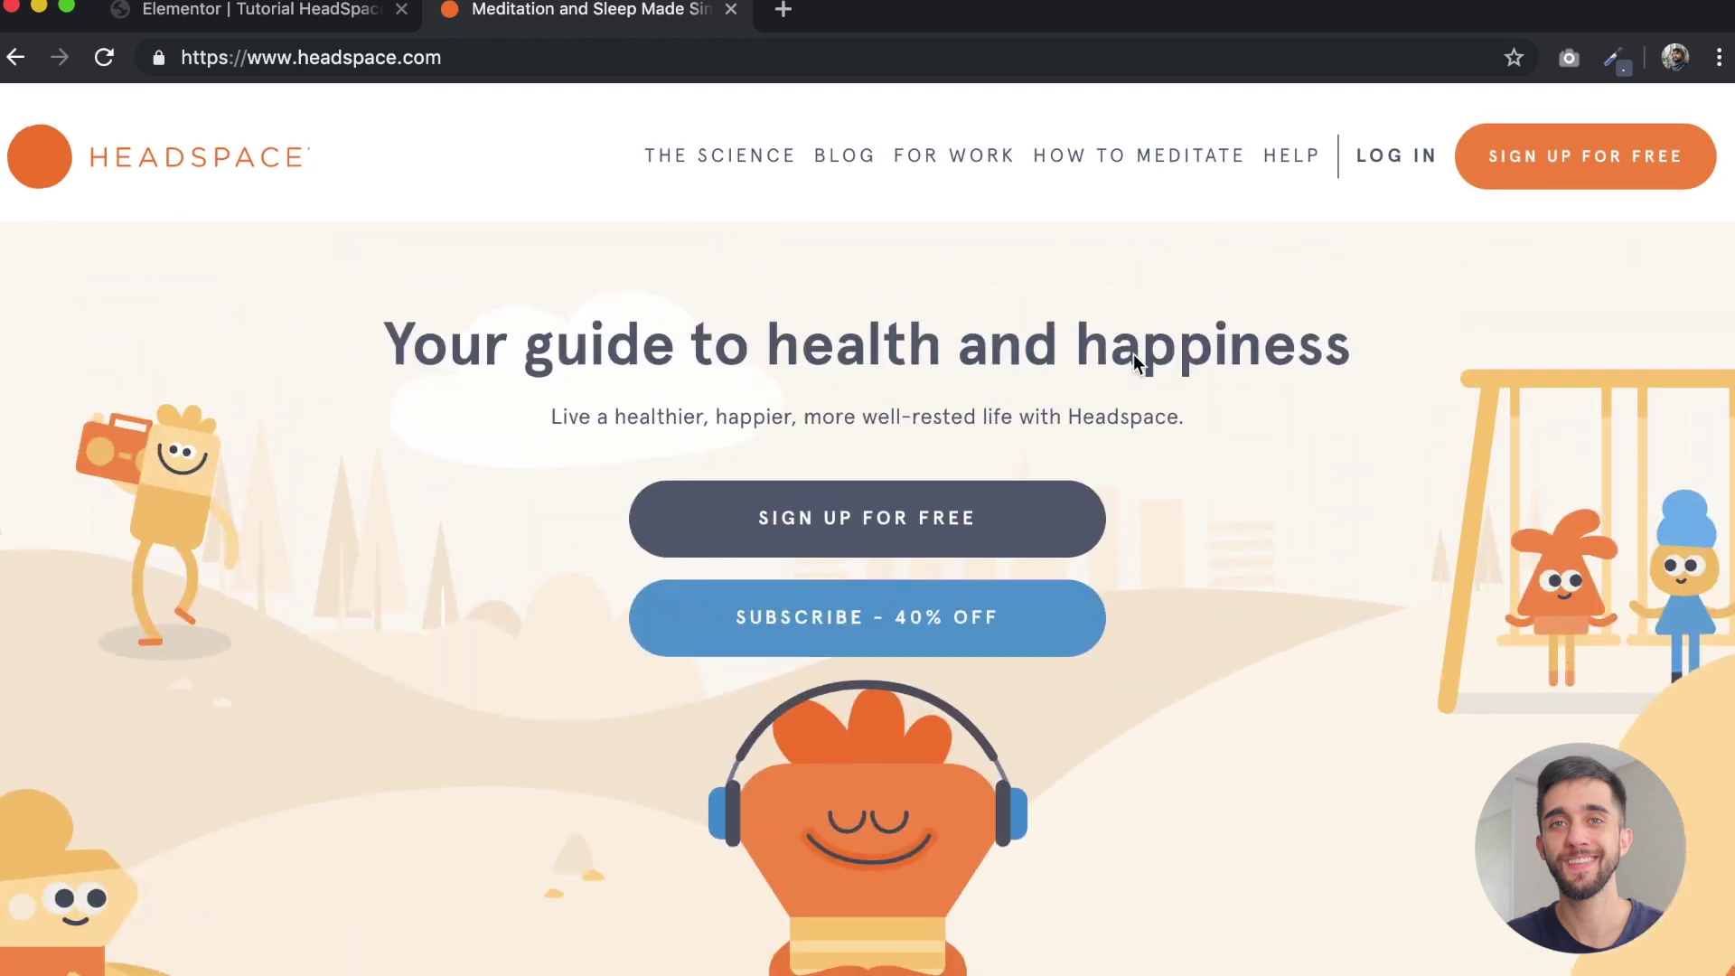
Step: Examine how the Headspace reference site's header behaves between the hero and the first two-column section
scroll(1133, 354, down, 8)
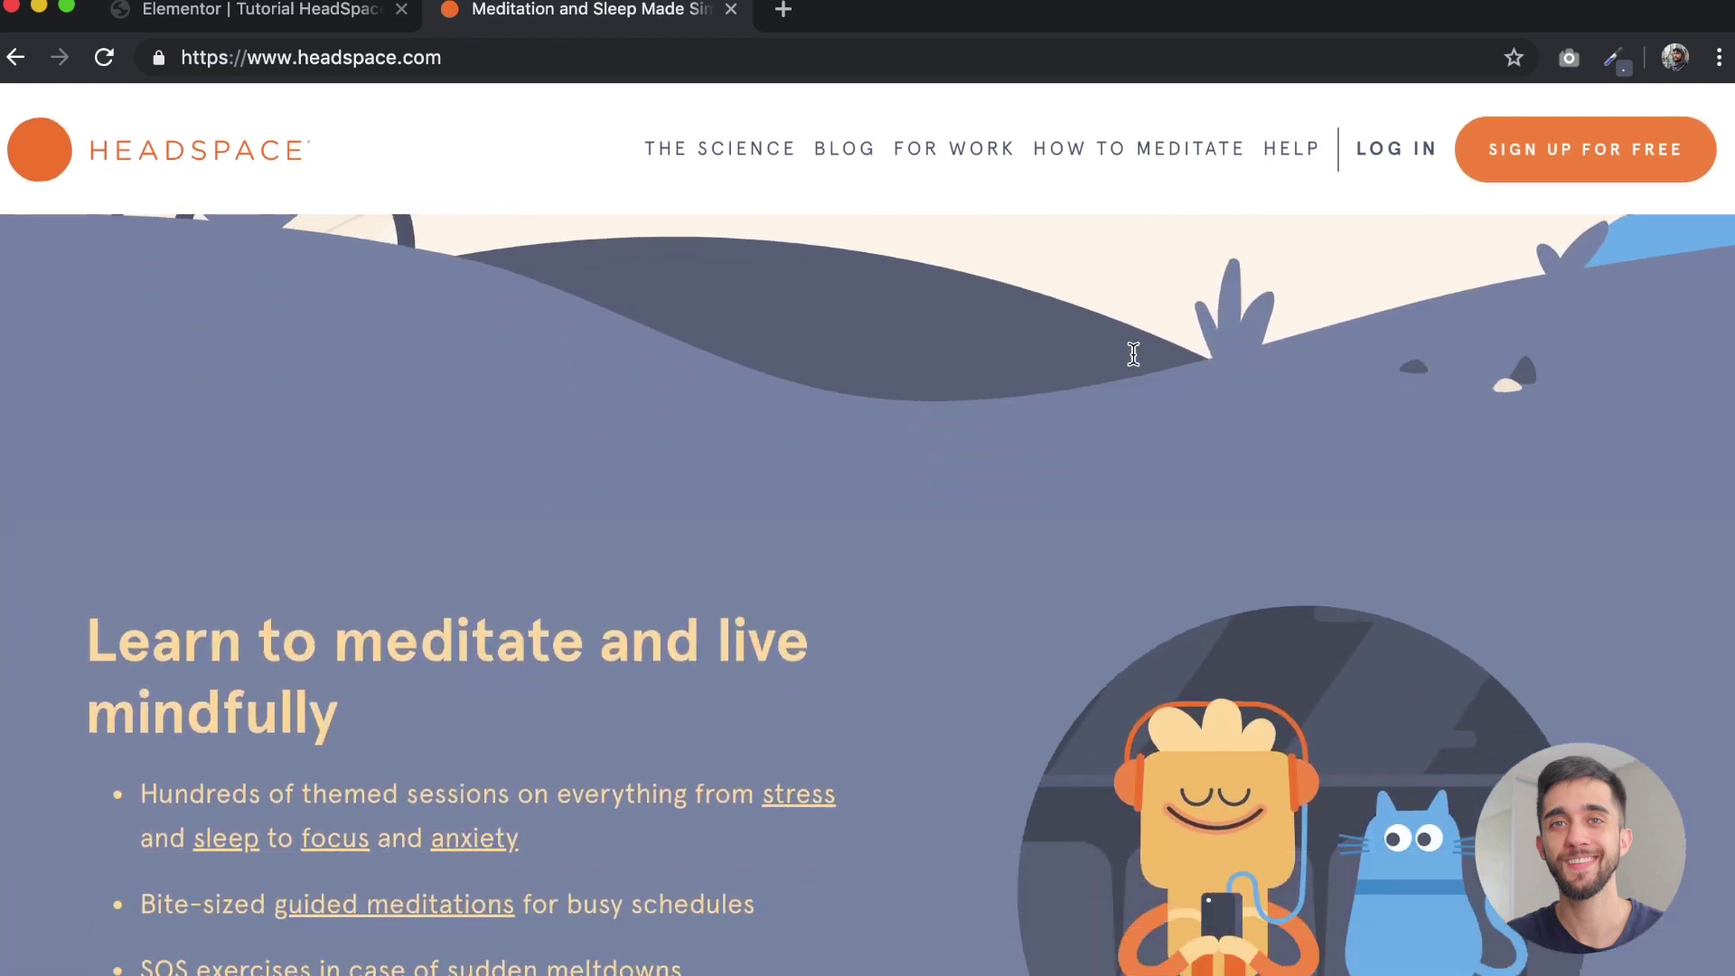
scroll(1133, 354, up, 5)
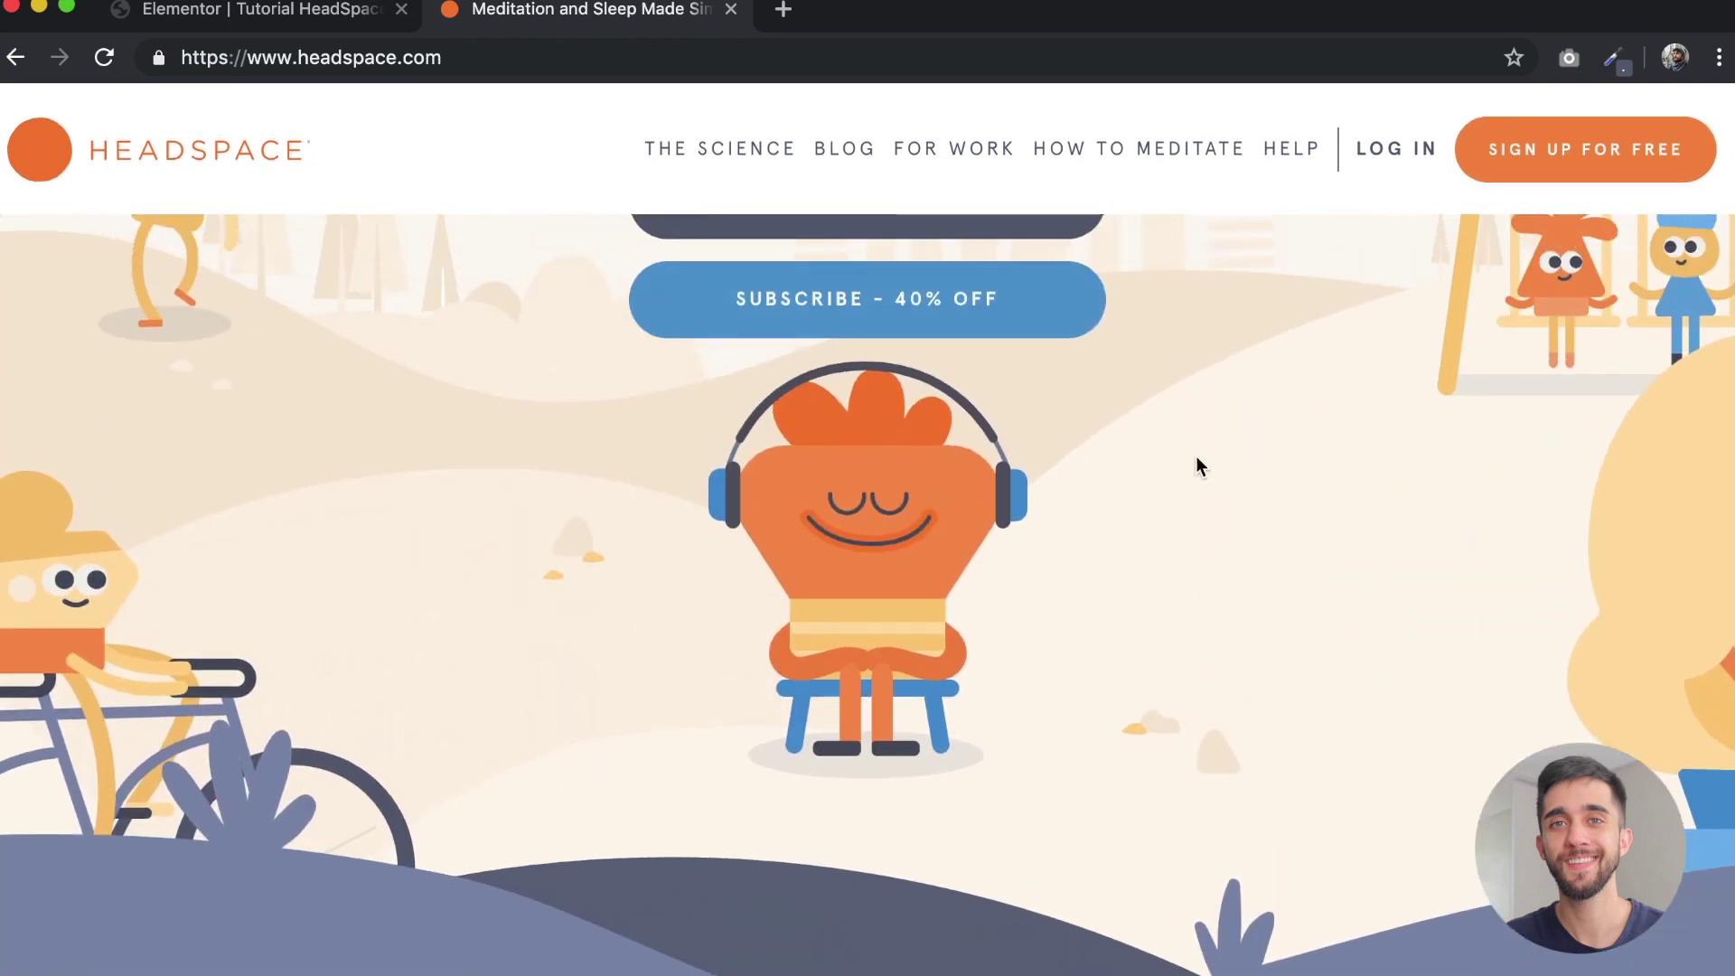
scroll(1141, 466, up, 3)
Step: Switch back to the Elementor page and examine its header behaviour from the hero through to the green section
click(340, 16)
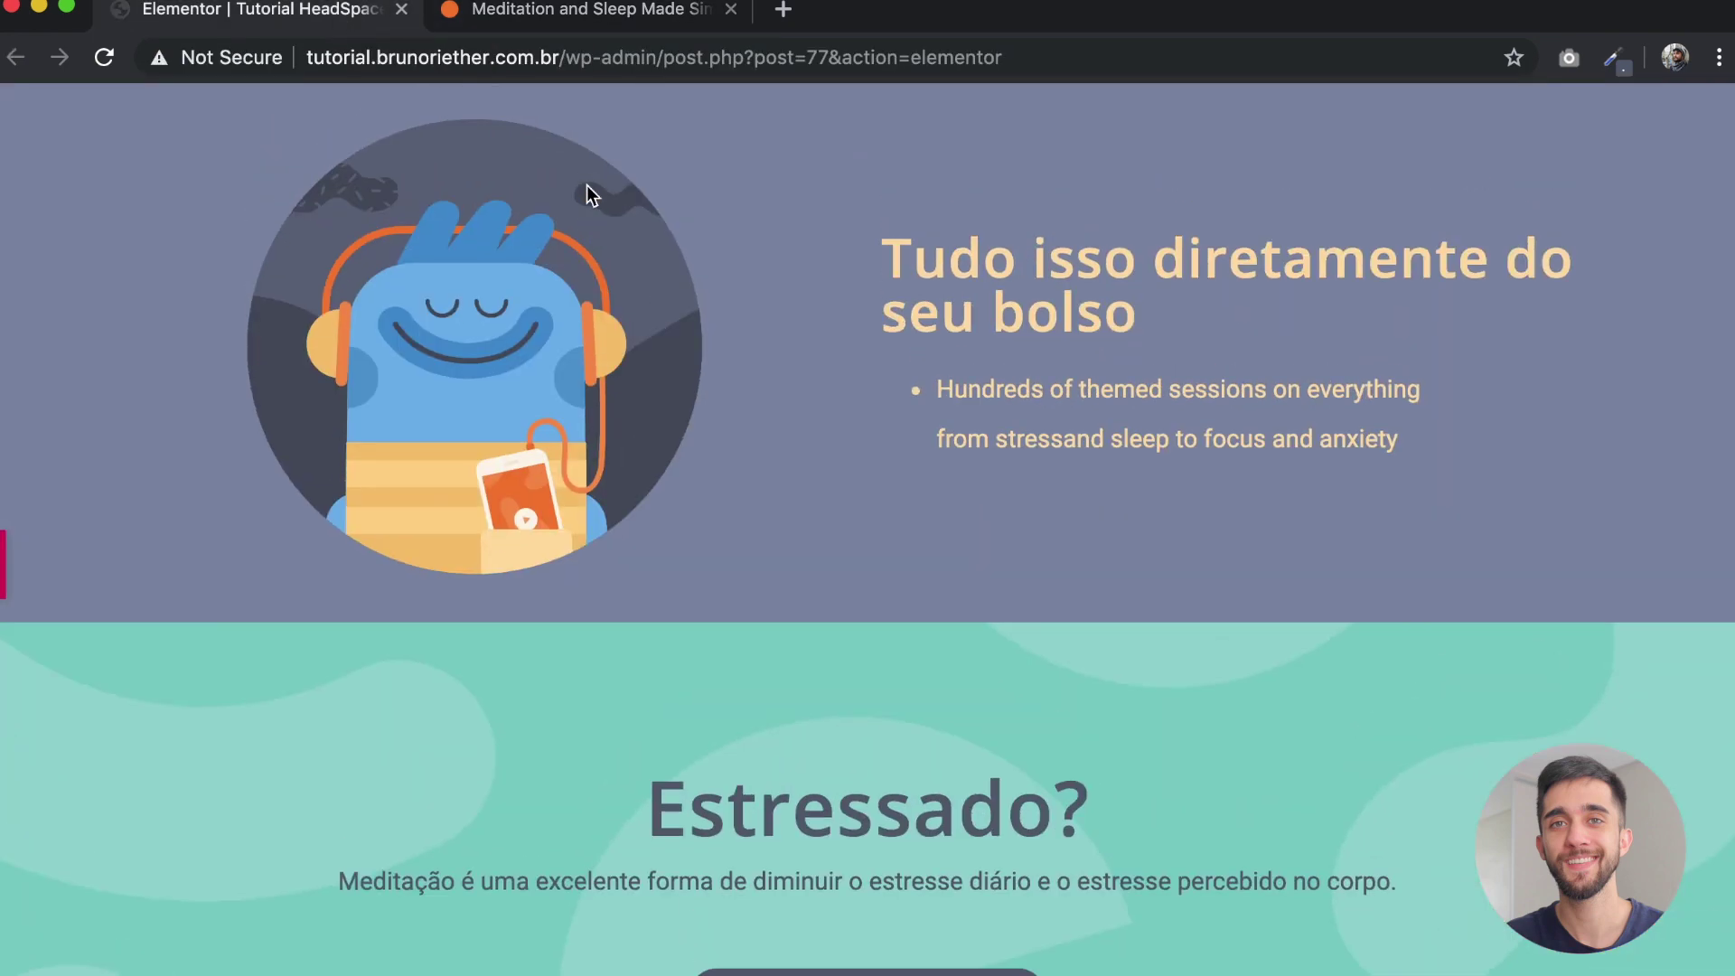
scroll(587, 185, up, 5)
scroll(587, 186, up, 10)
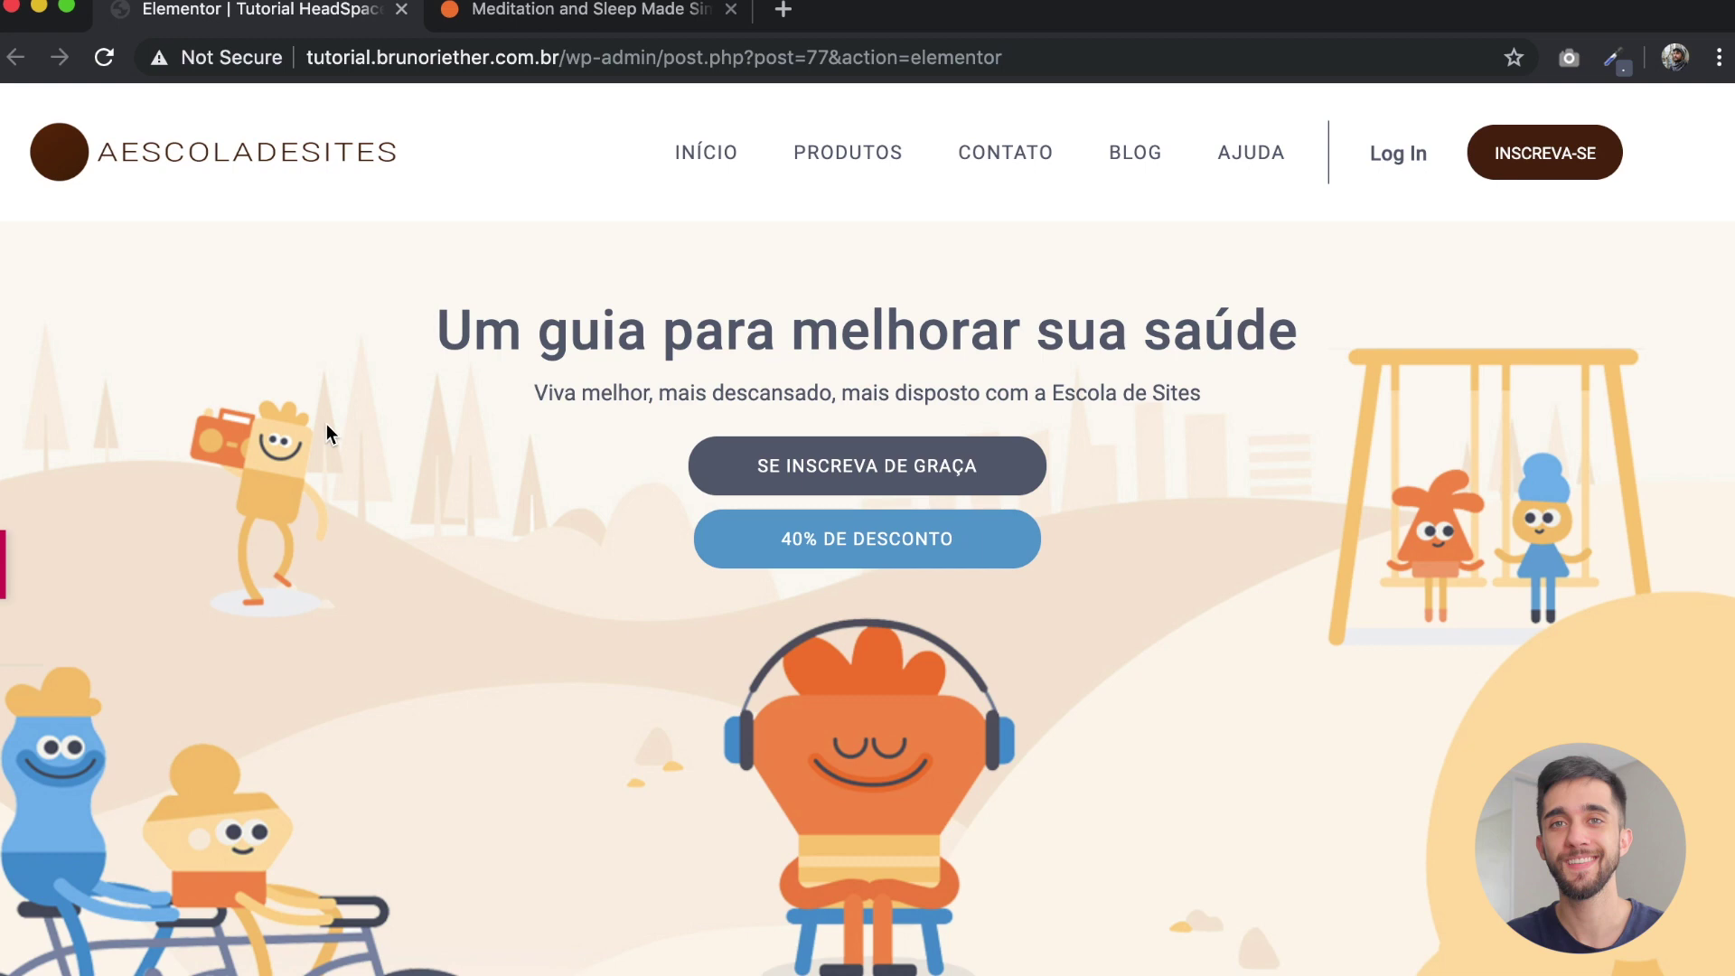
scroll(327, 425, down, 10)
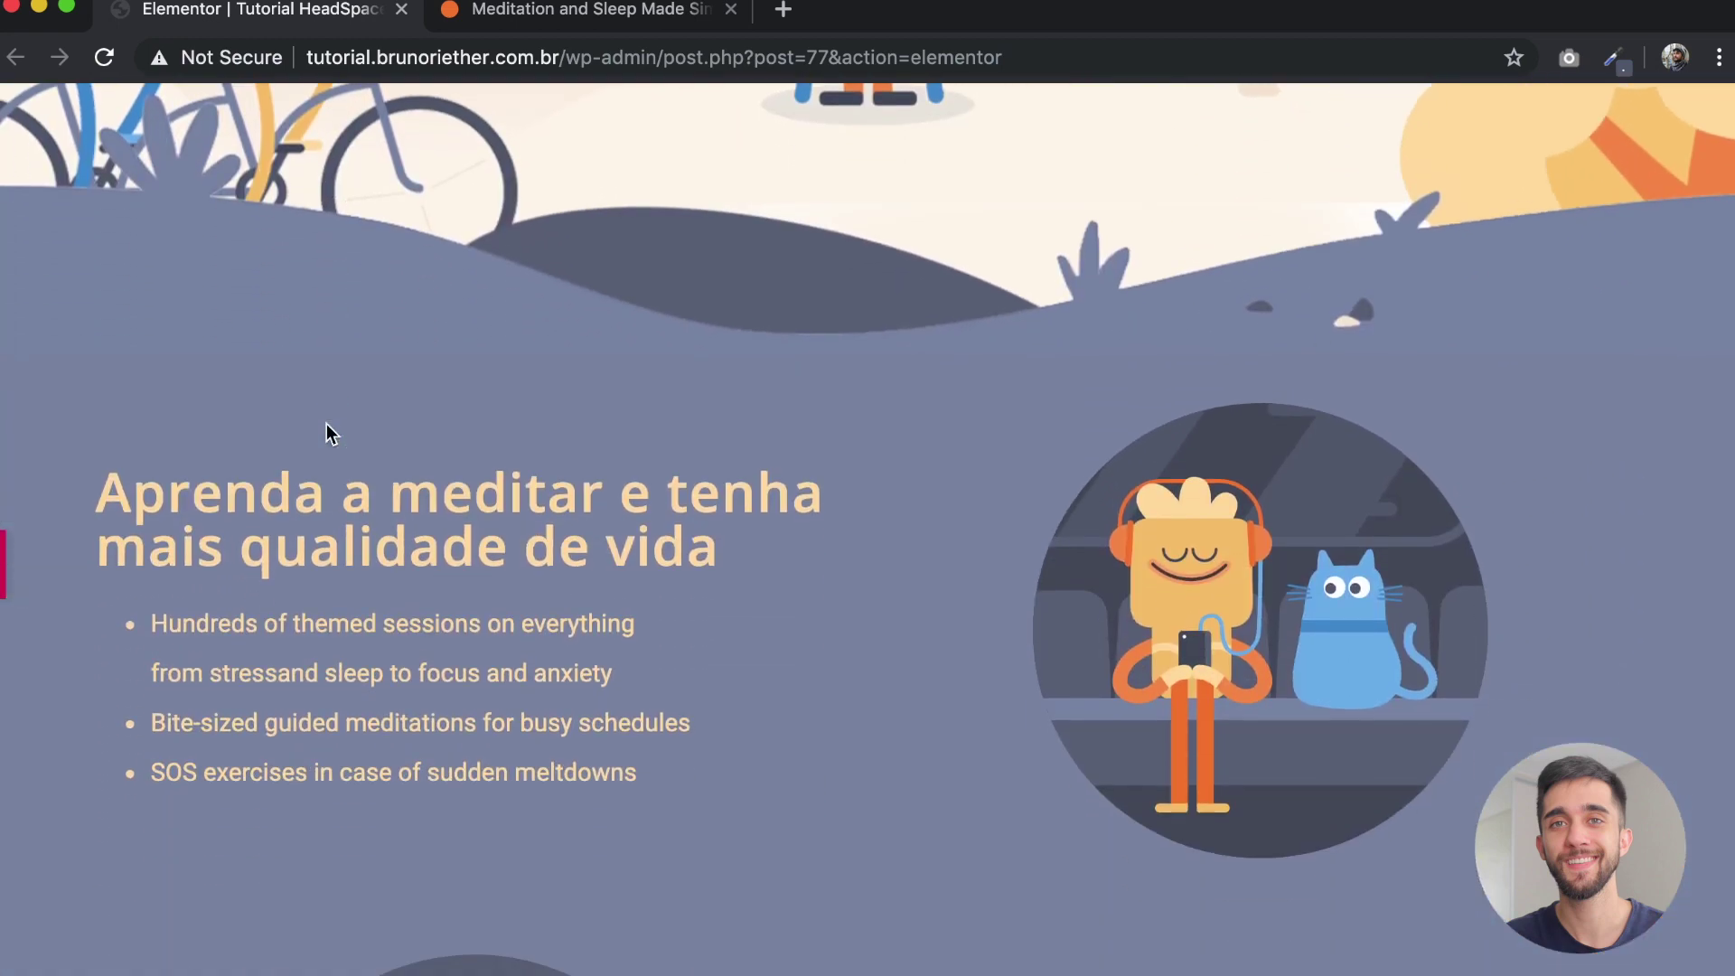
scroll(327, 425, down, 10)
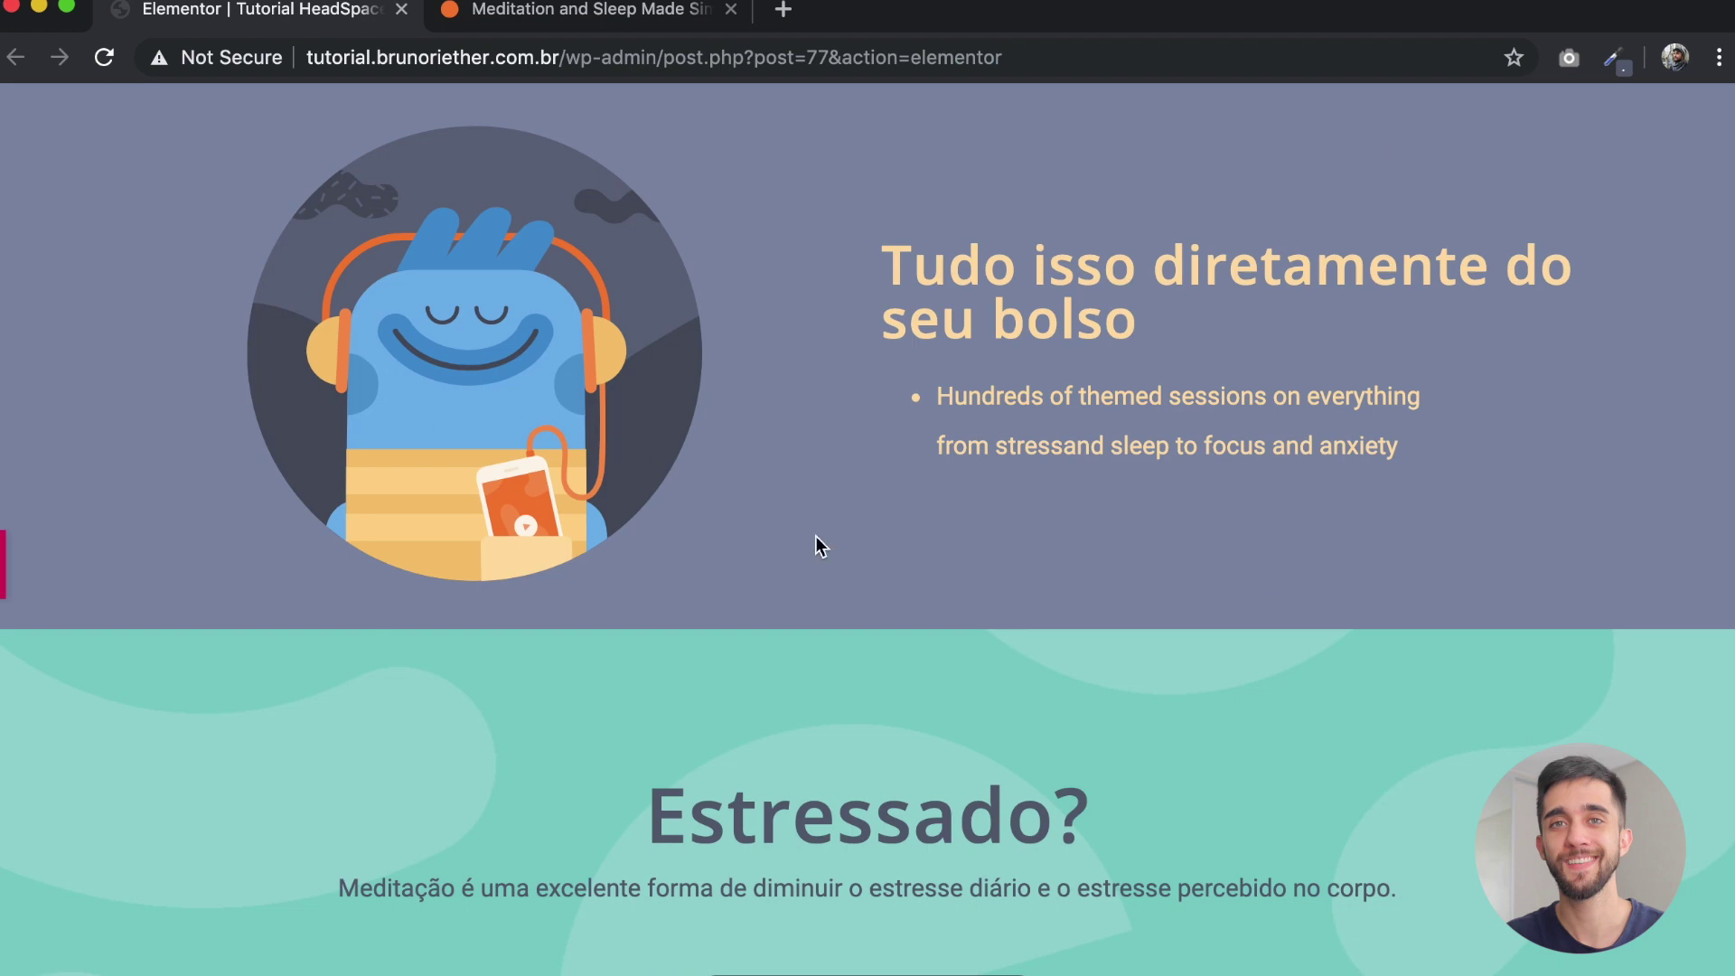
scroll(732, 462, down, 2)
scroll(731, 463, up, 6)
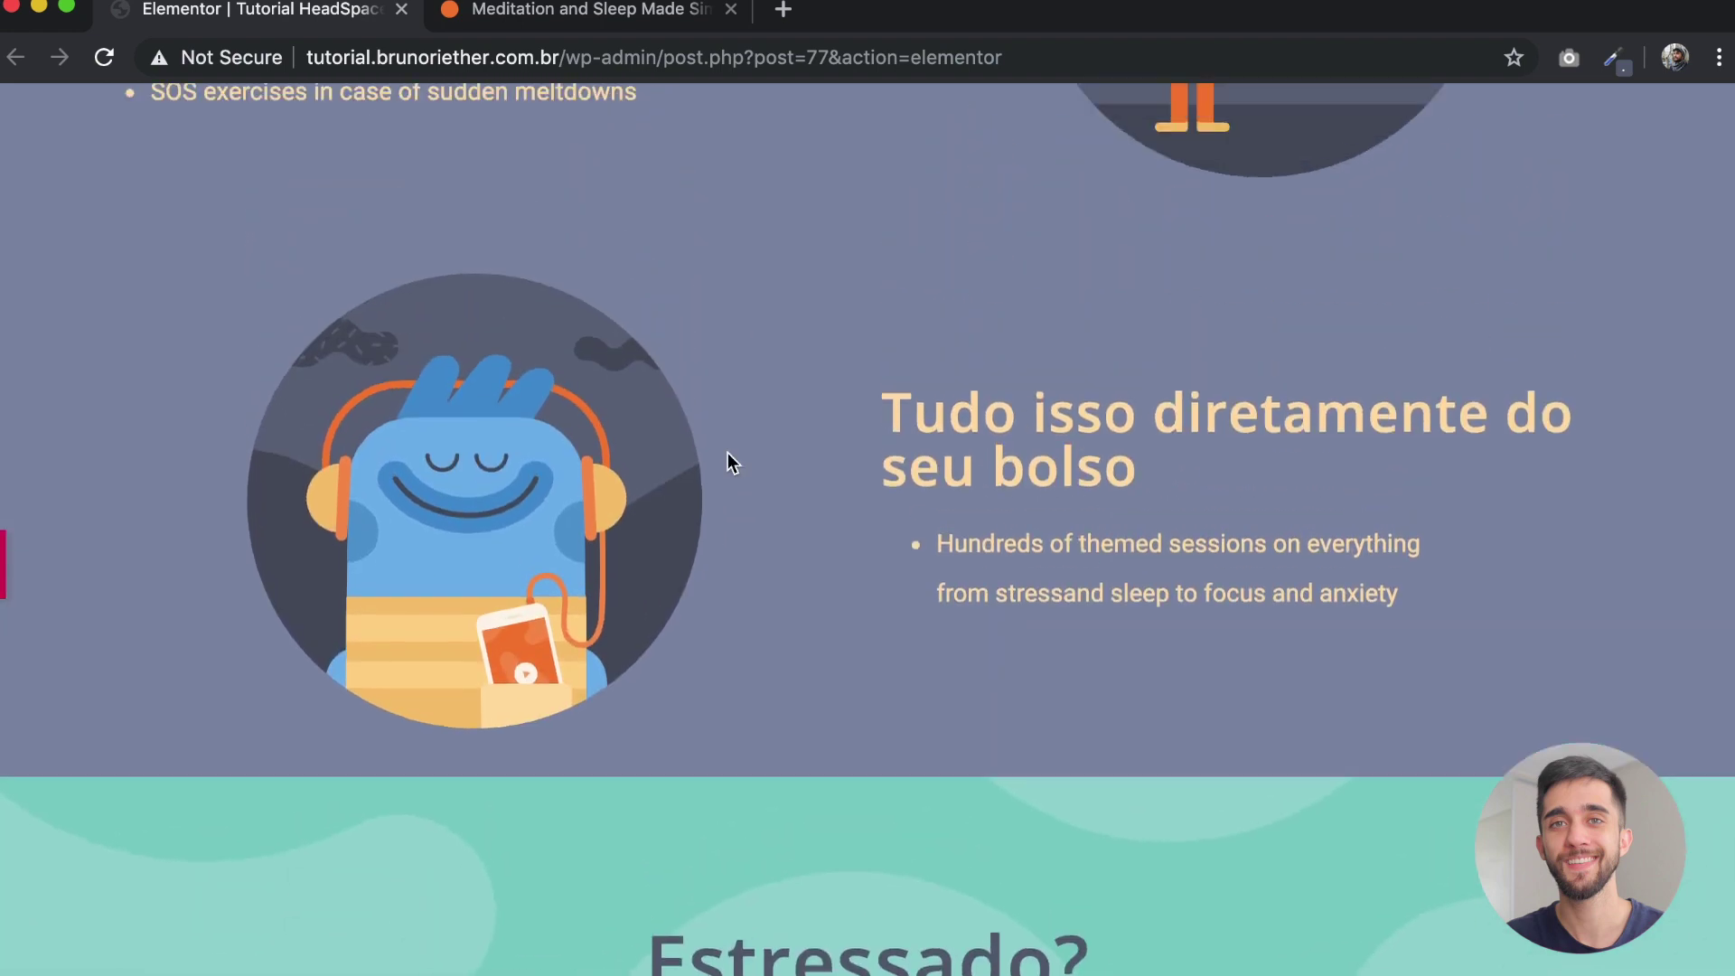
scroll(732, 463, up, 8)
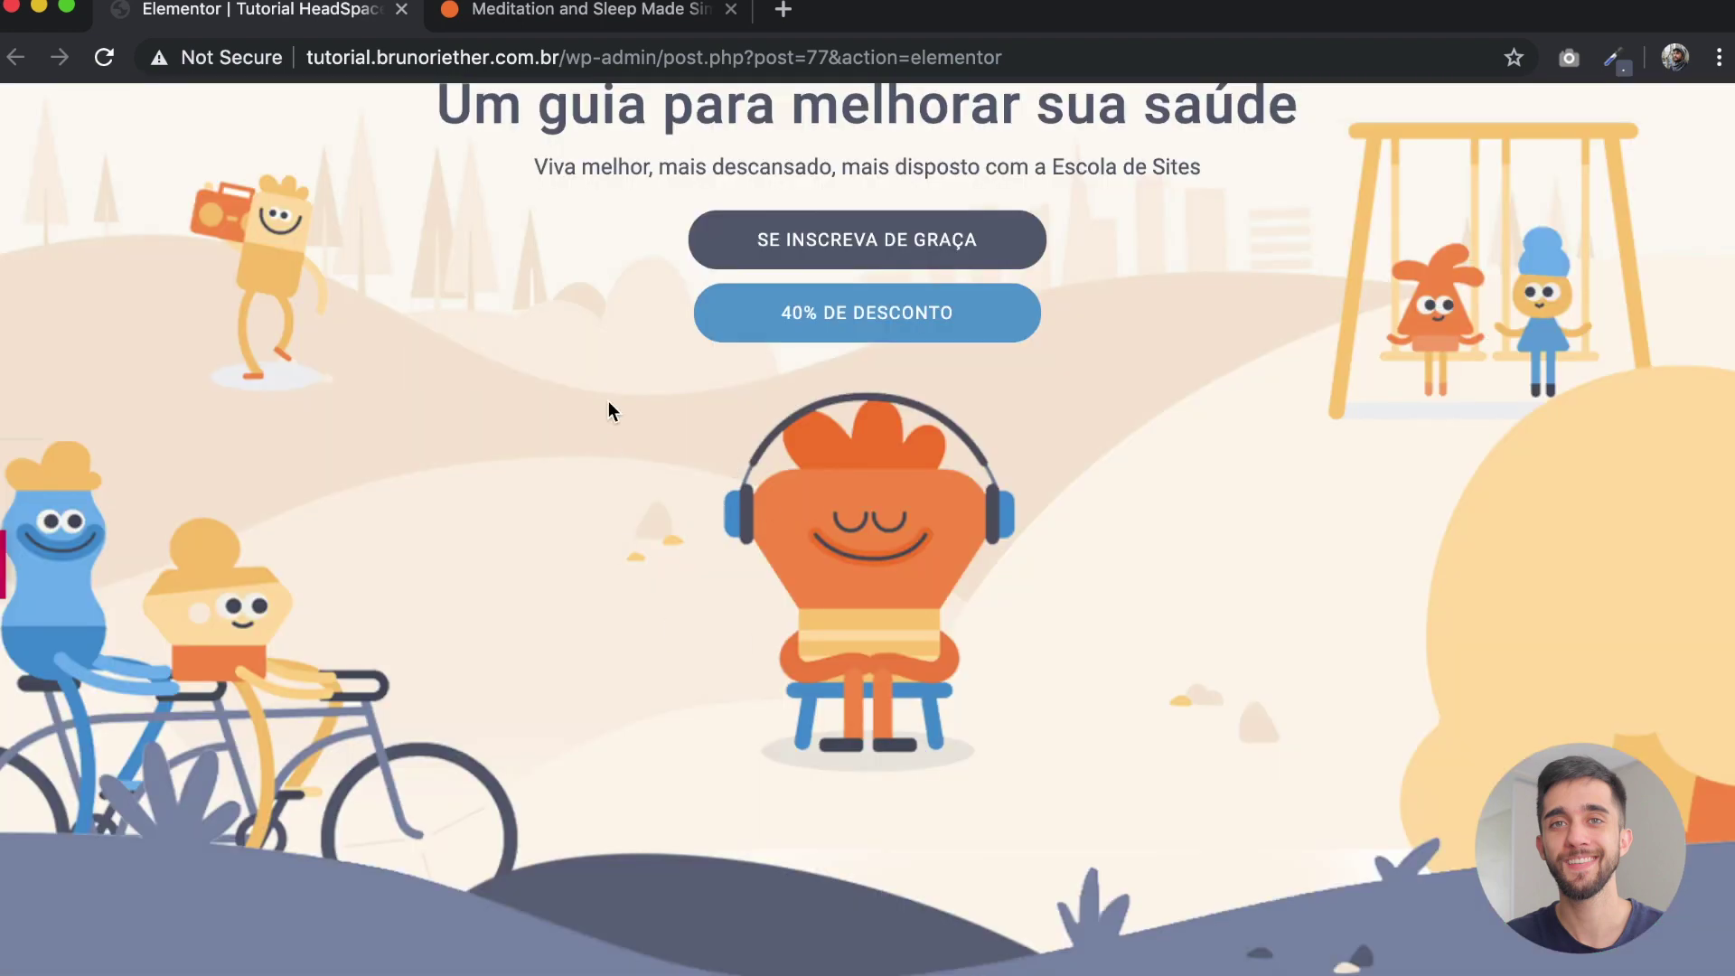
scroll(609, 403, up, 3)
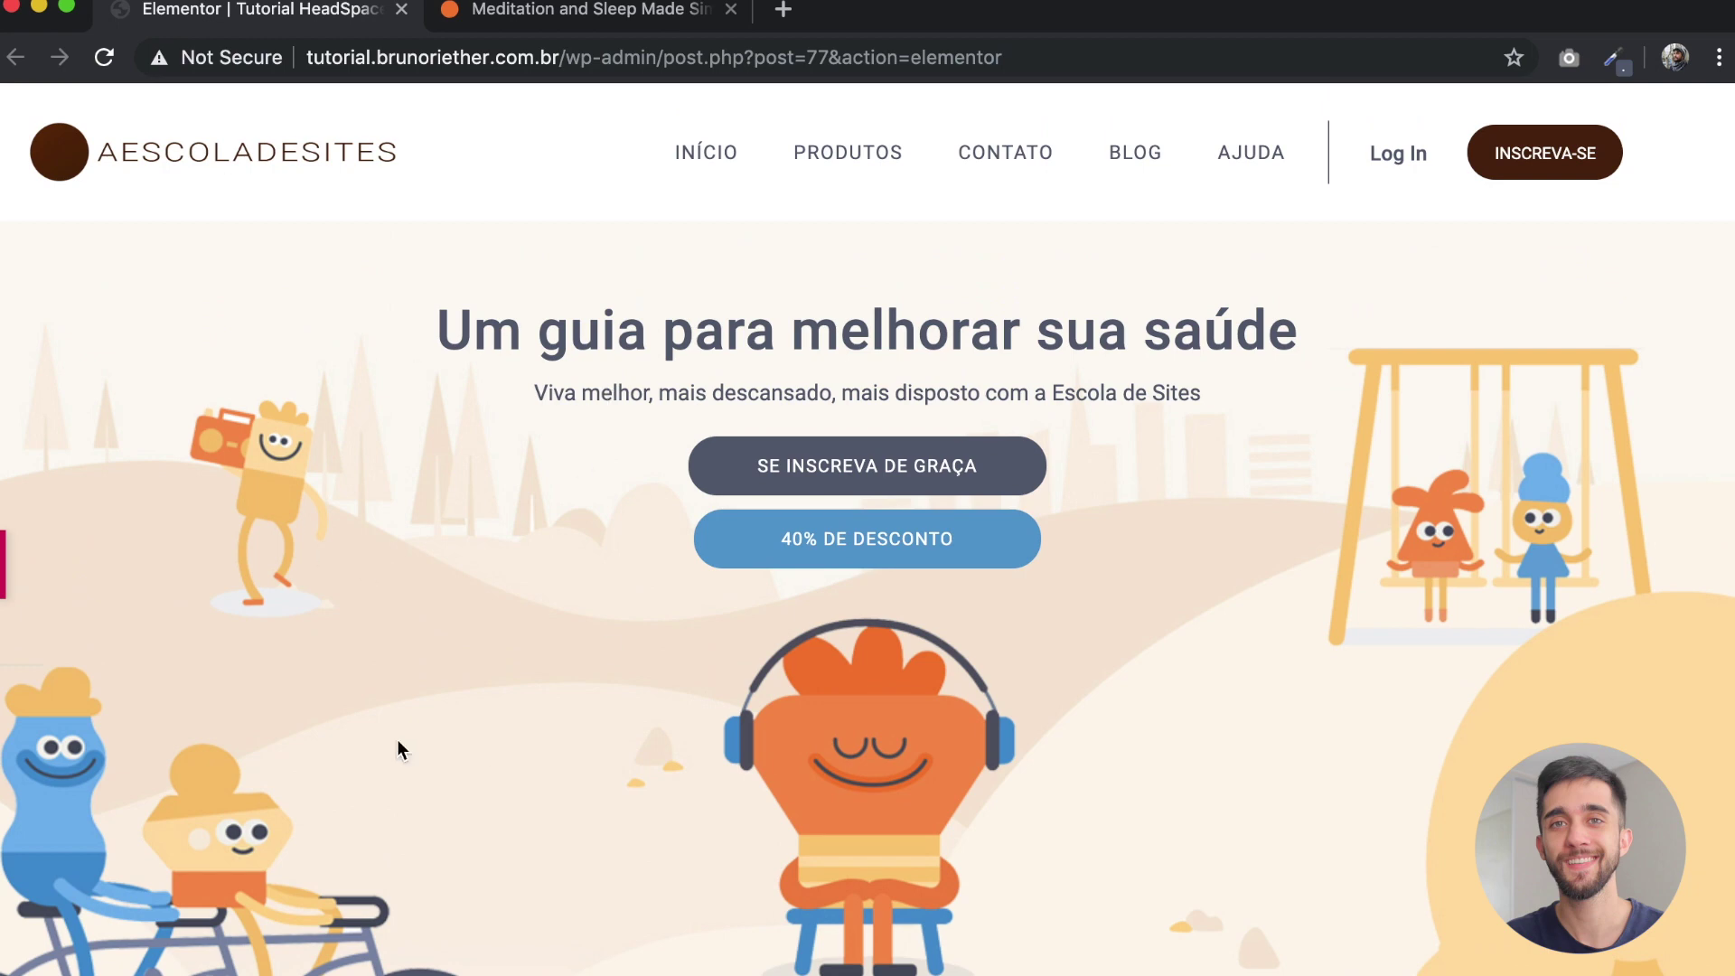
Step: Show the editing panel again and set the header section's Sticky scrolling effect to Top
click(4, 563)
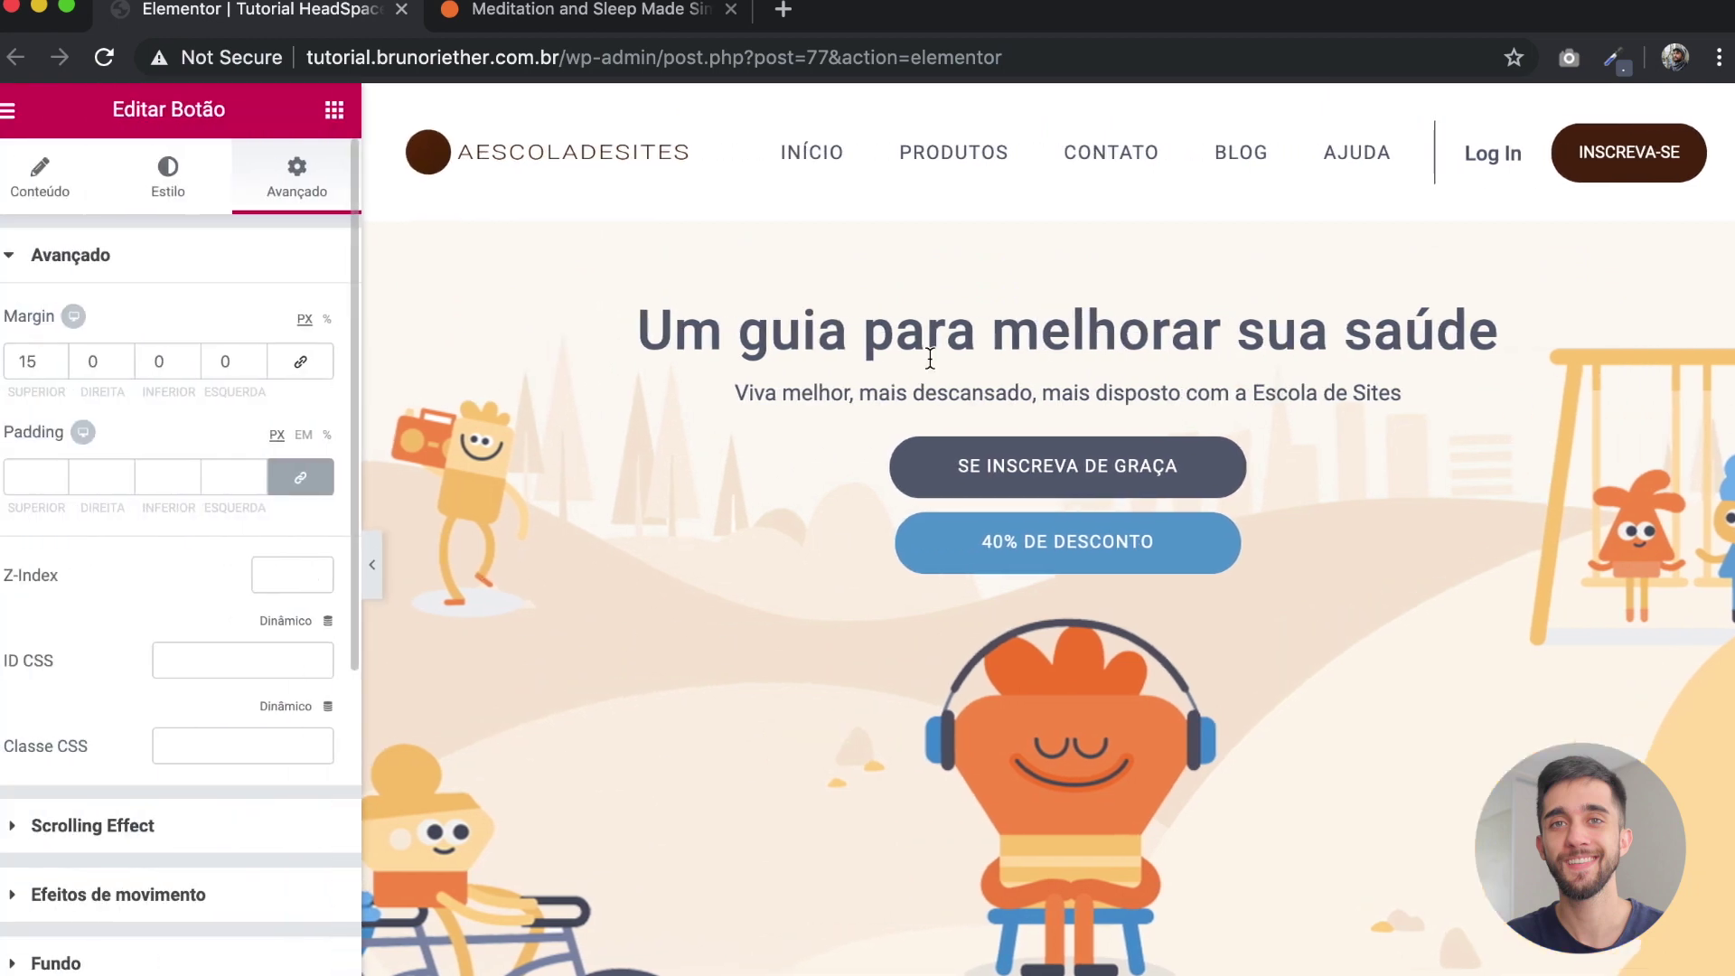
scroll(1192, 271, down, 15)
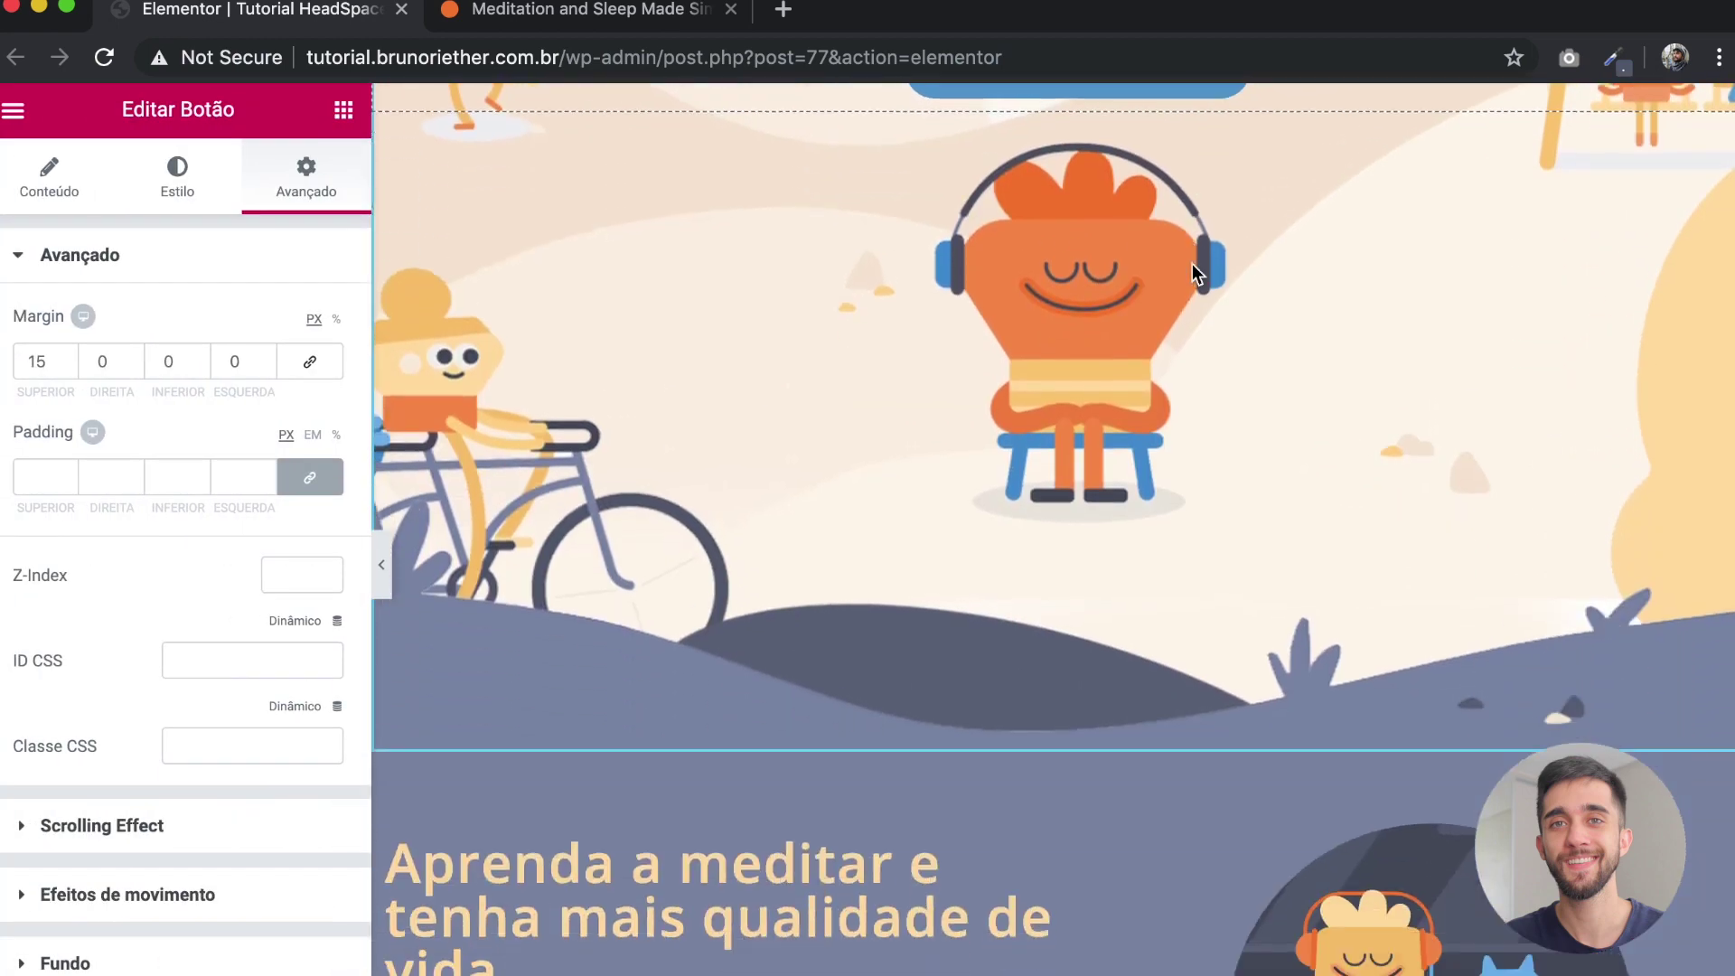
scroll(1193, 271, up, 15)
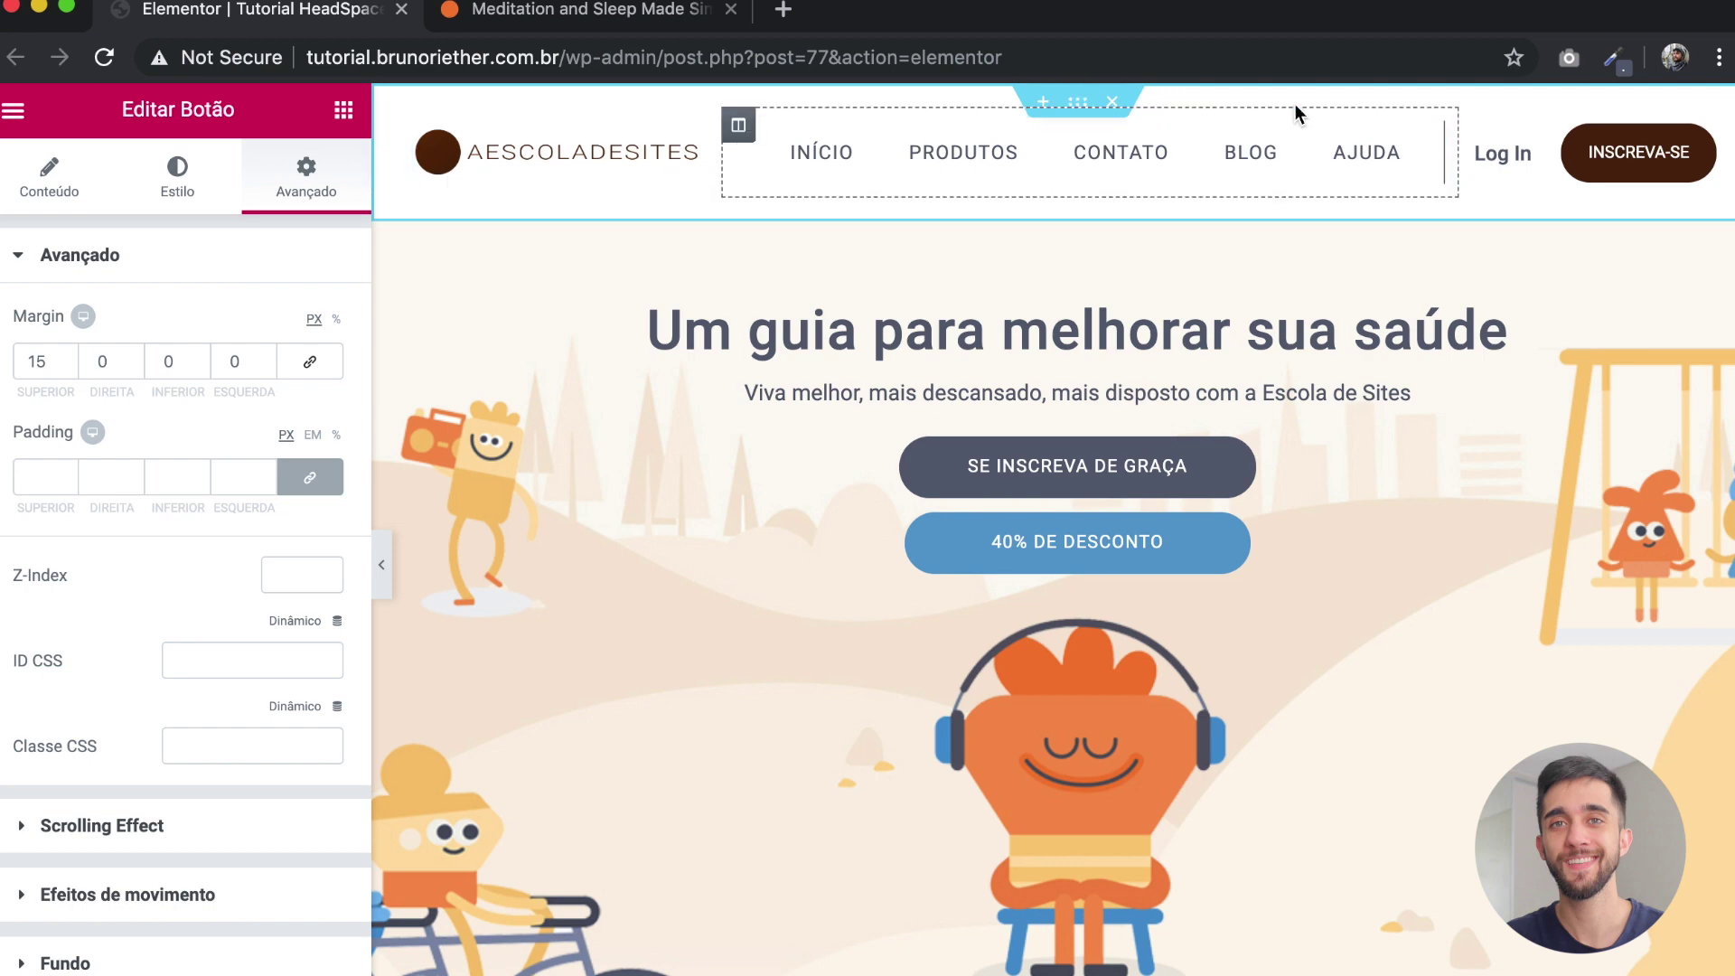
click(1079, 110)
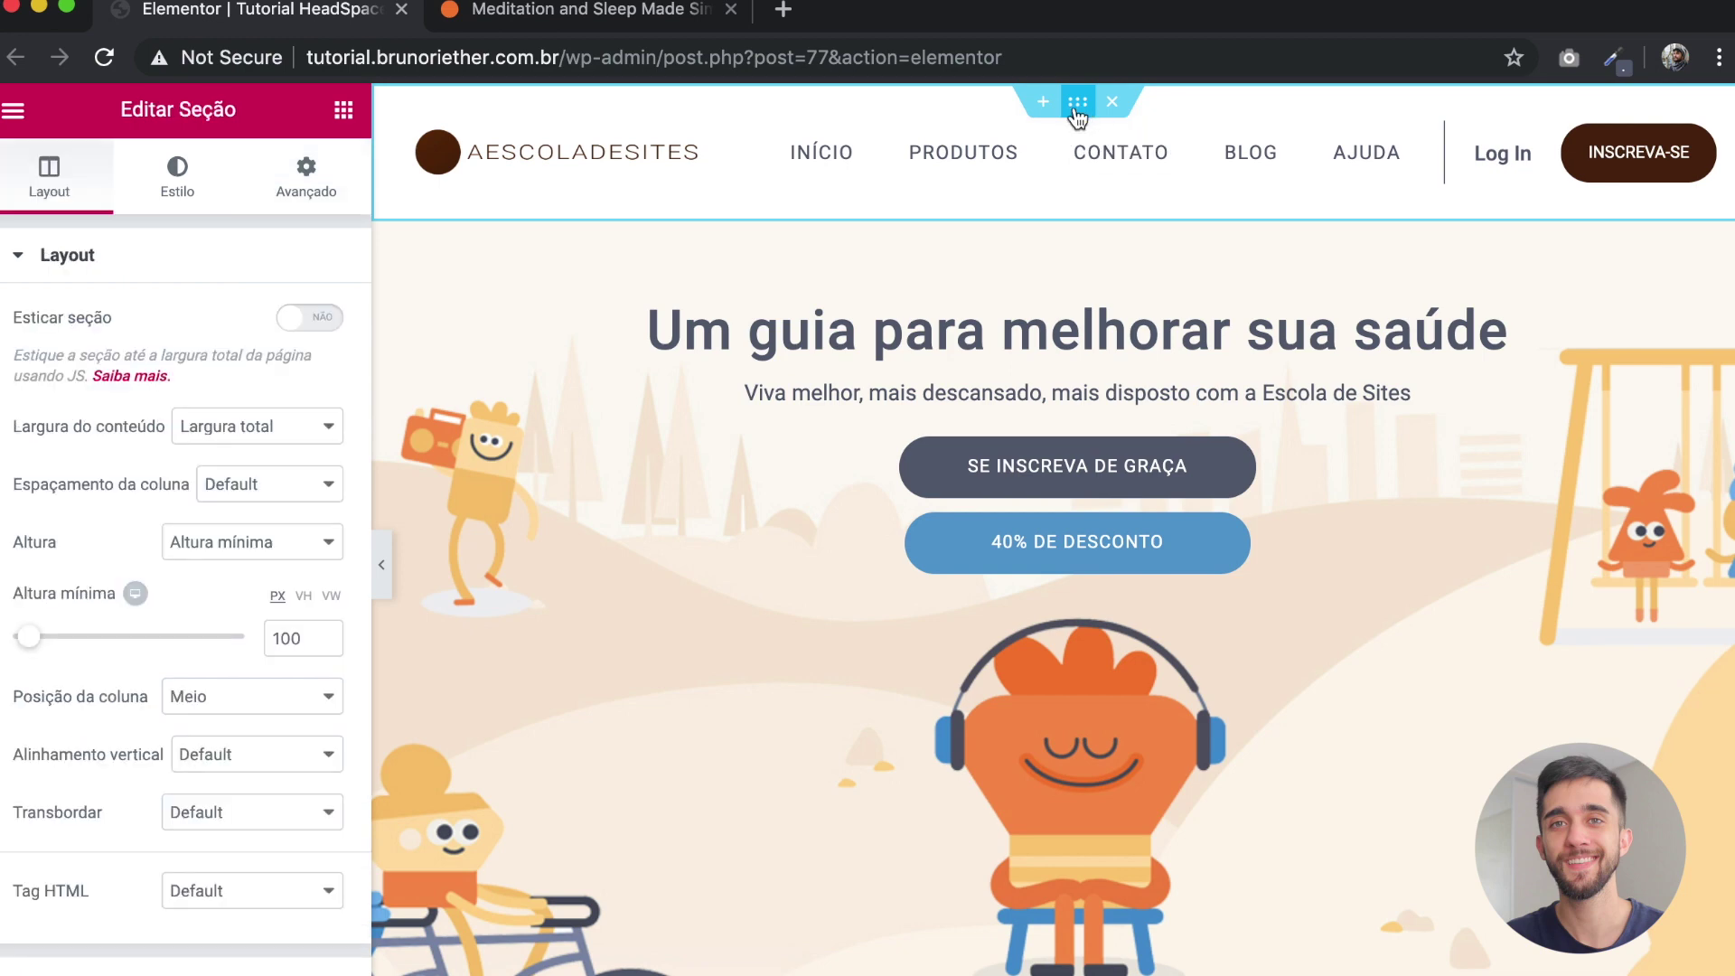
click(299, 193)
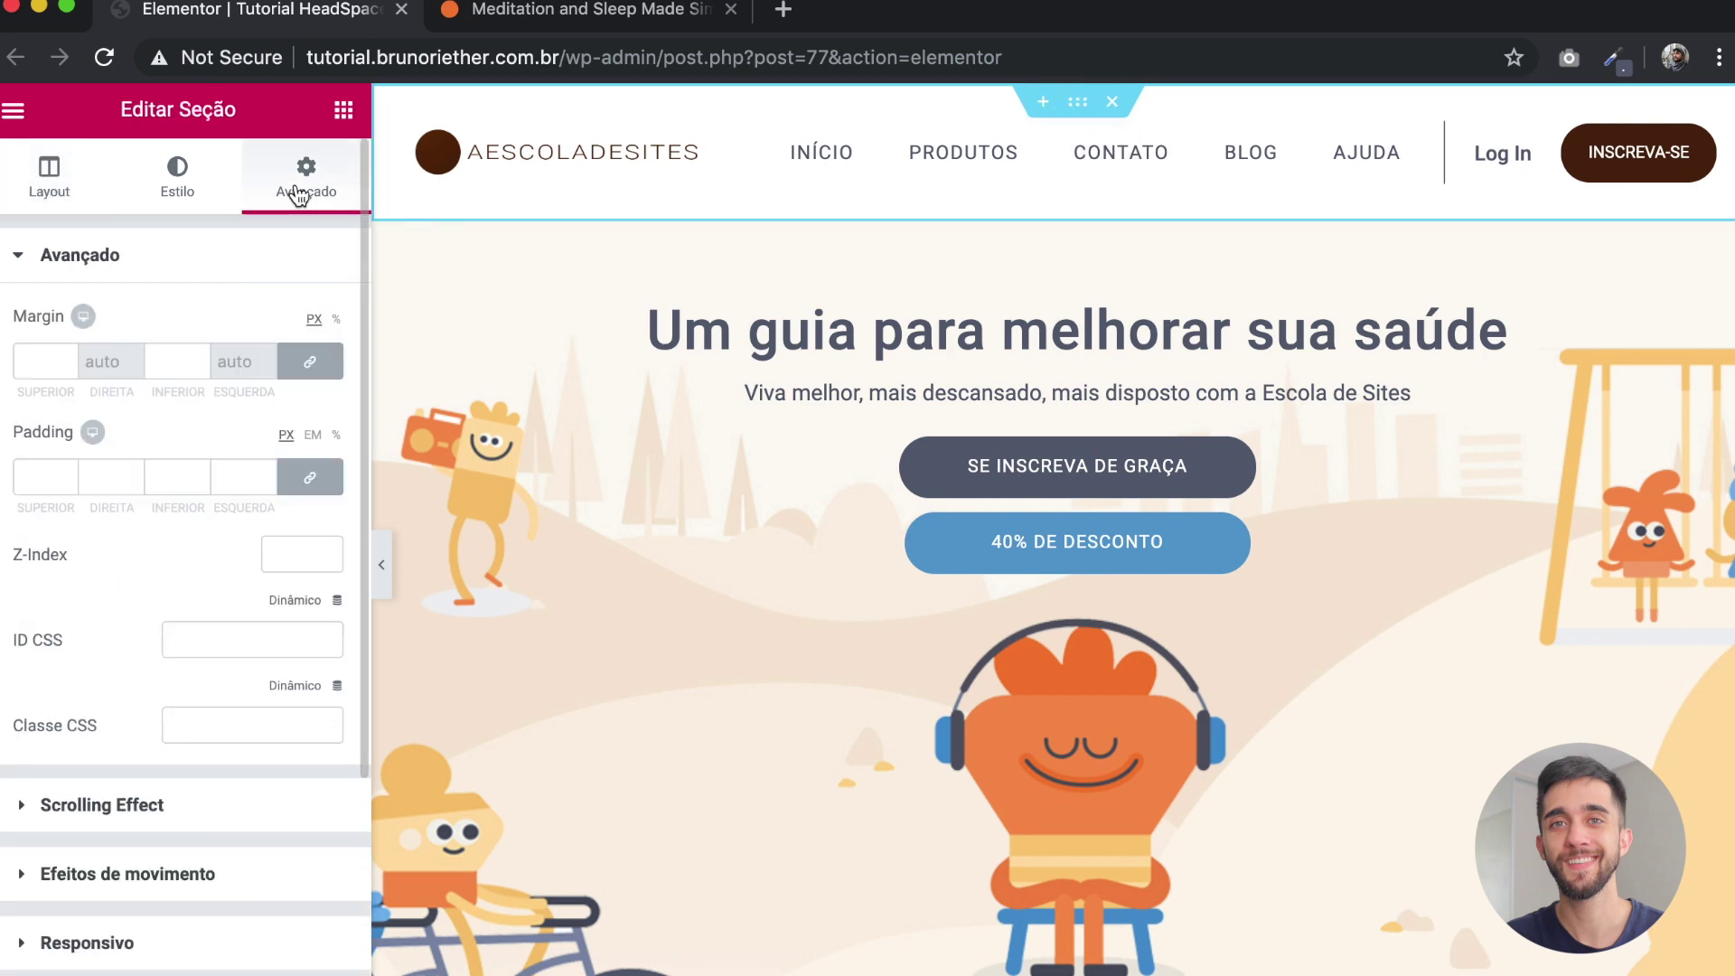
click(18, 260)
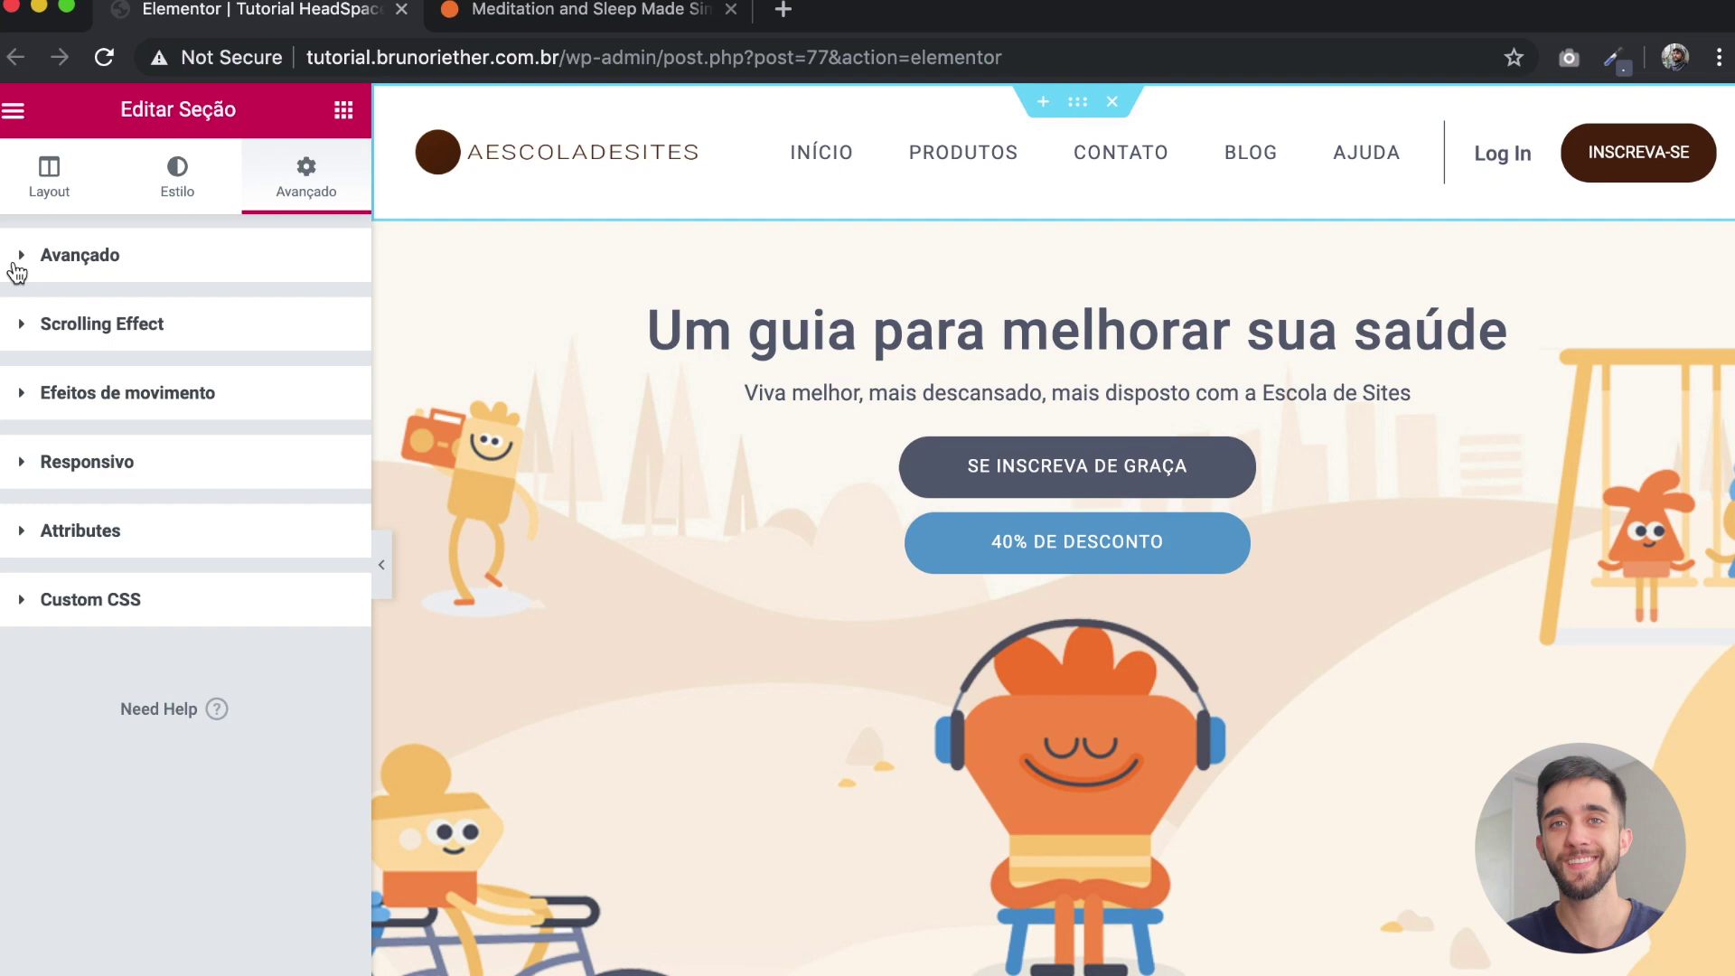
click(32, 334)
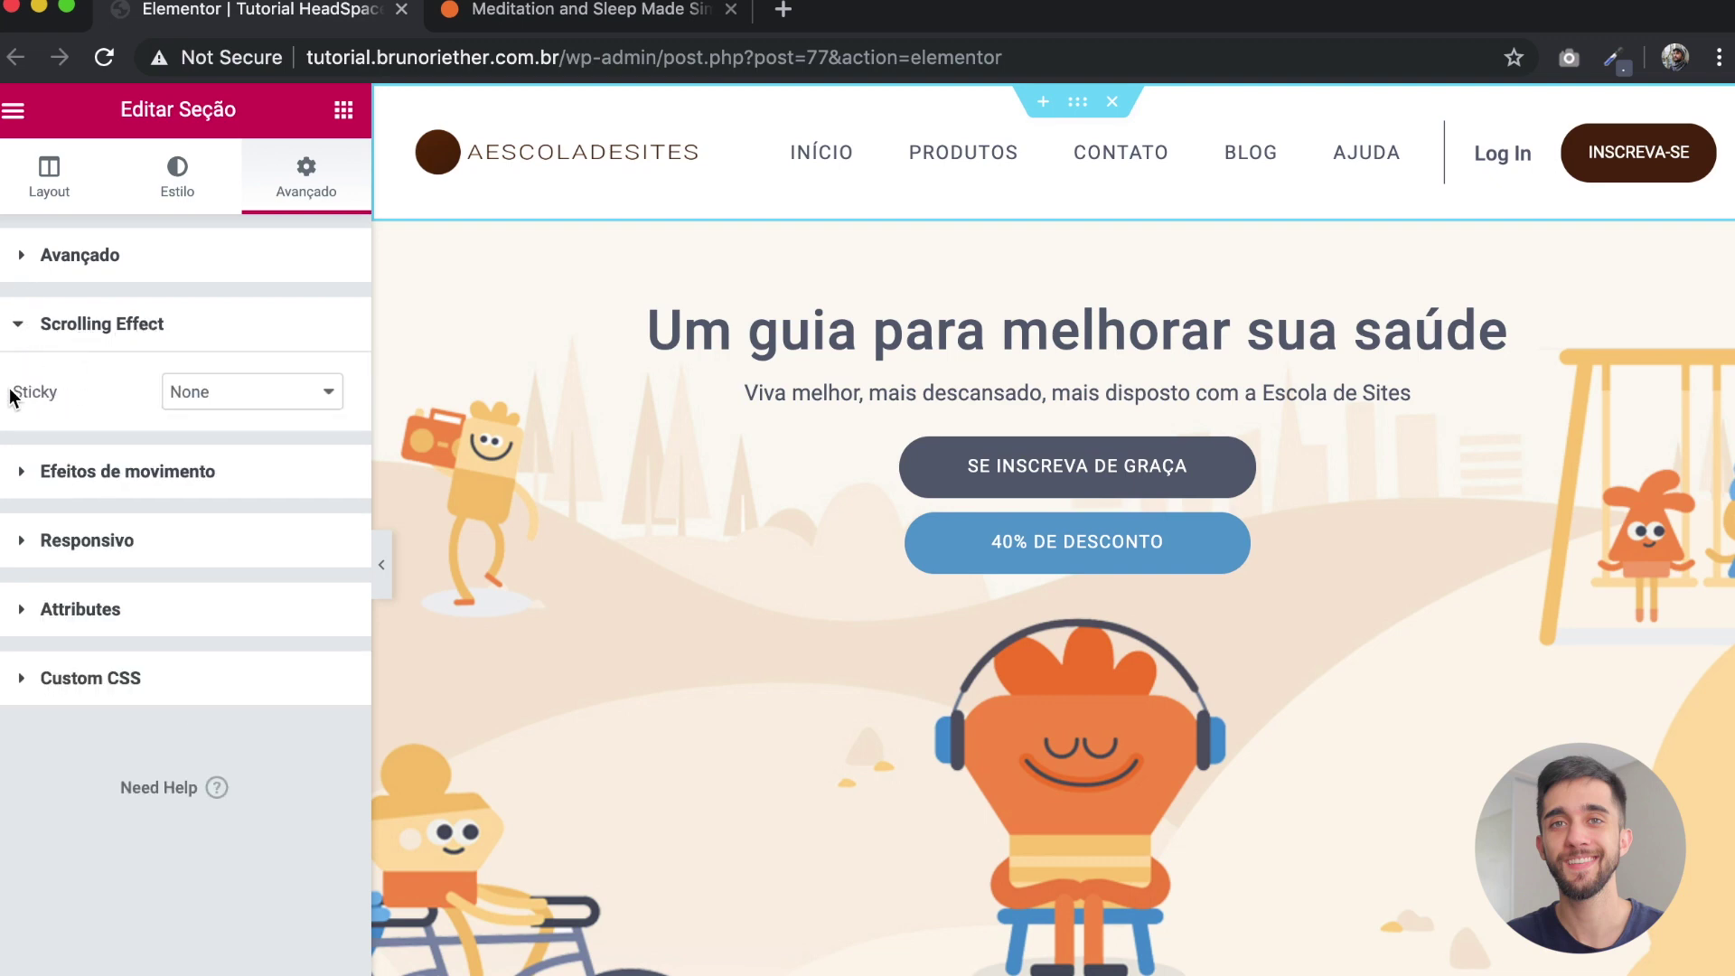
click(216, 399)
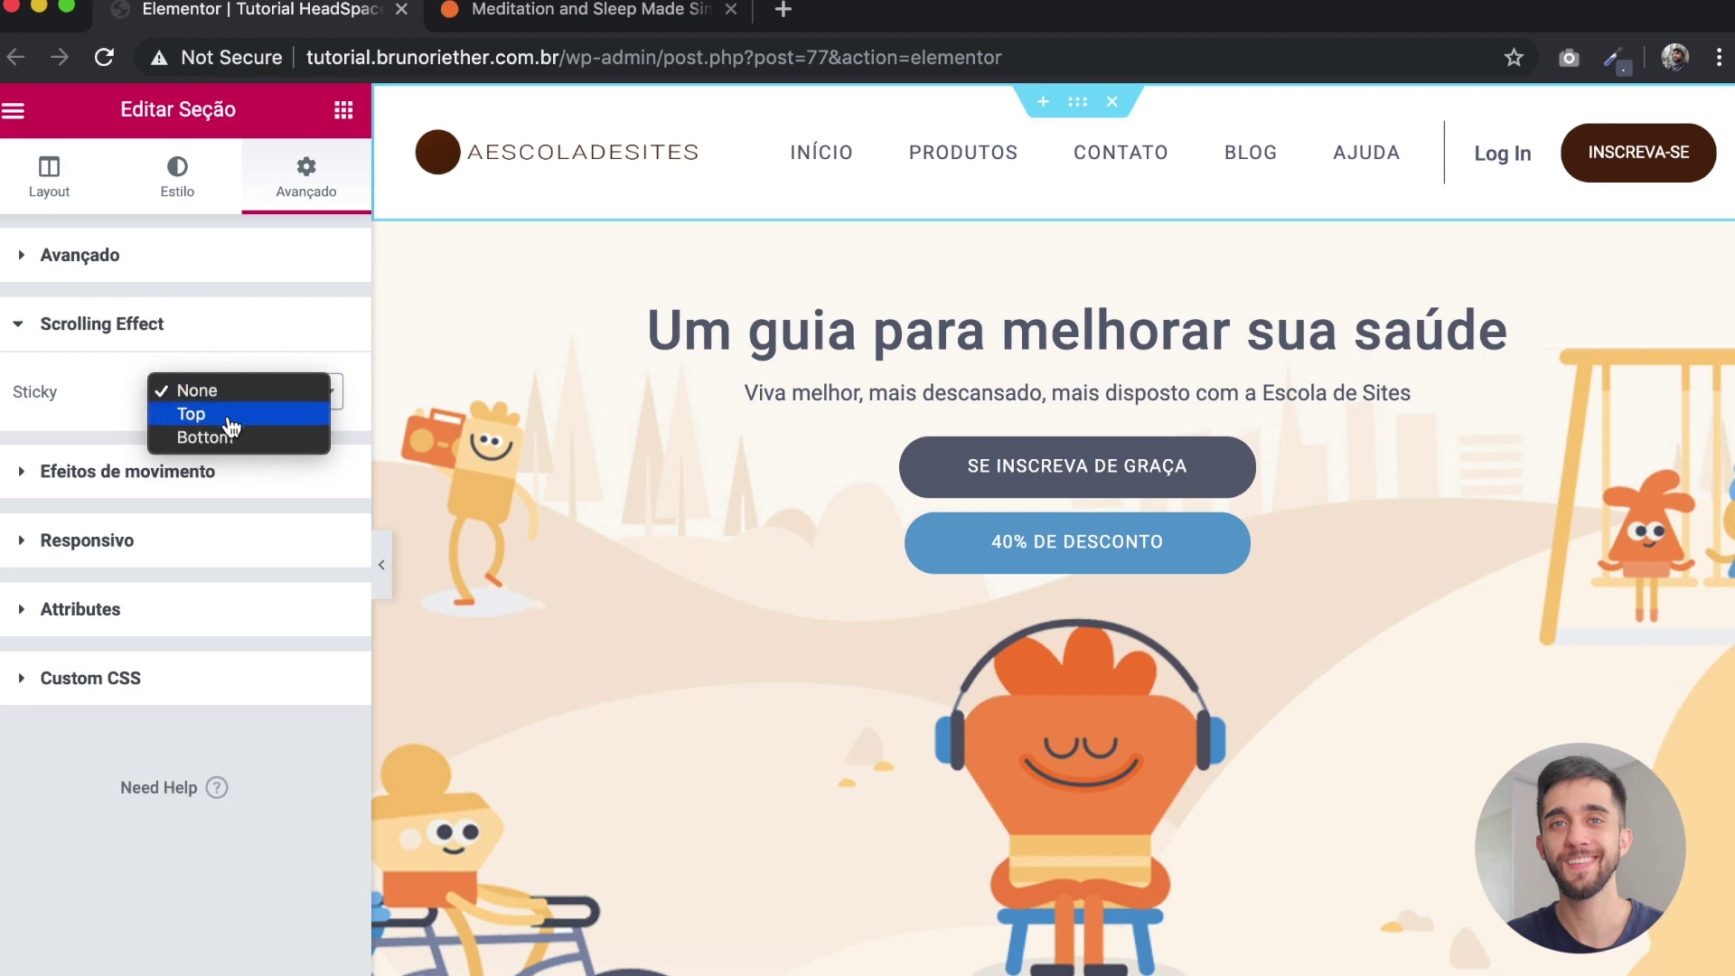
click(191, 414)
Step: Hide the editing panel and check the sticky header against the hero, two-column sections and green section
click(381, 564)
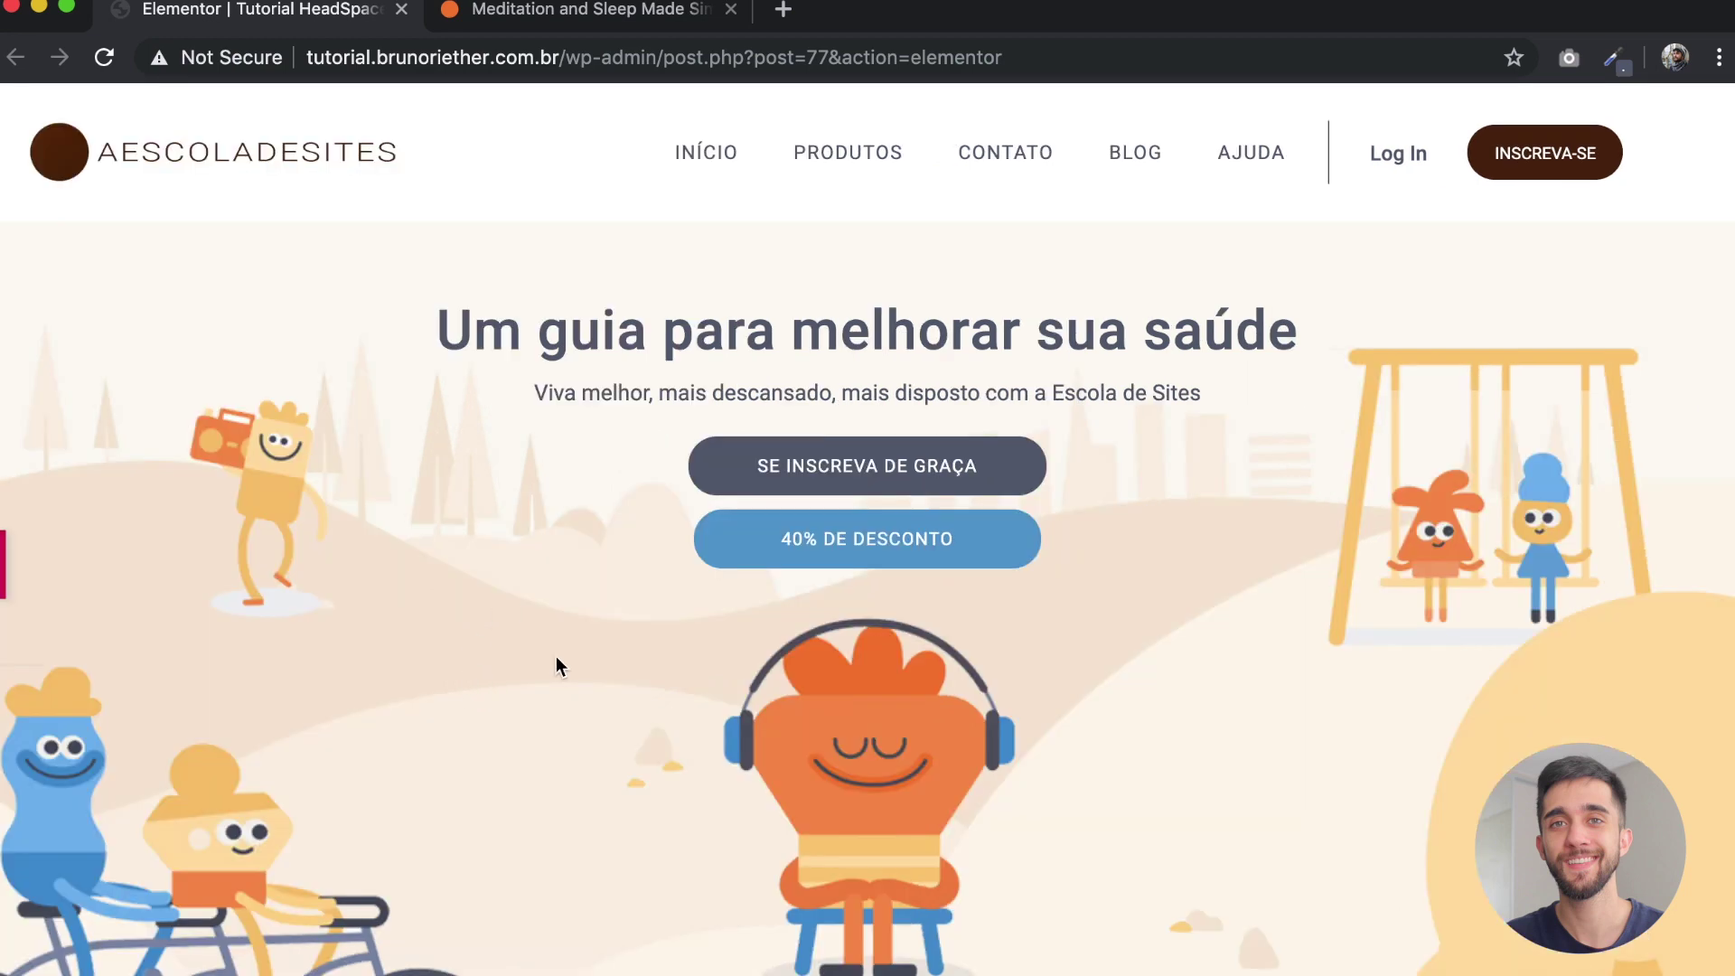
scroll(539, 722, down, 5)
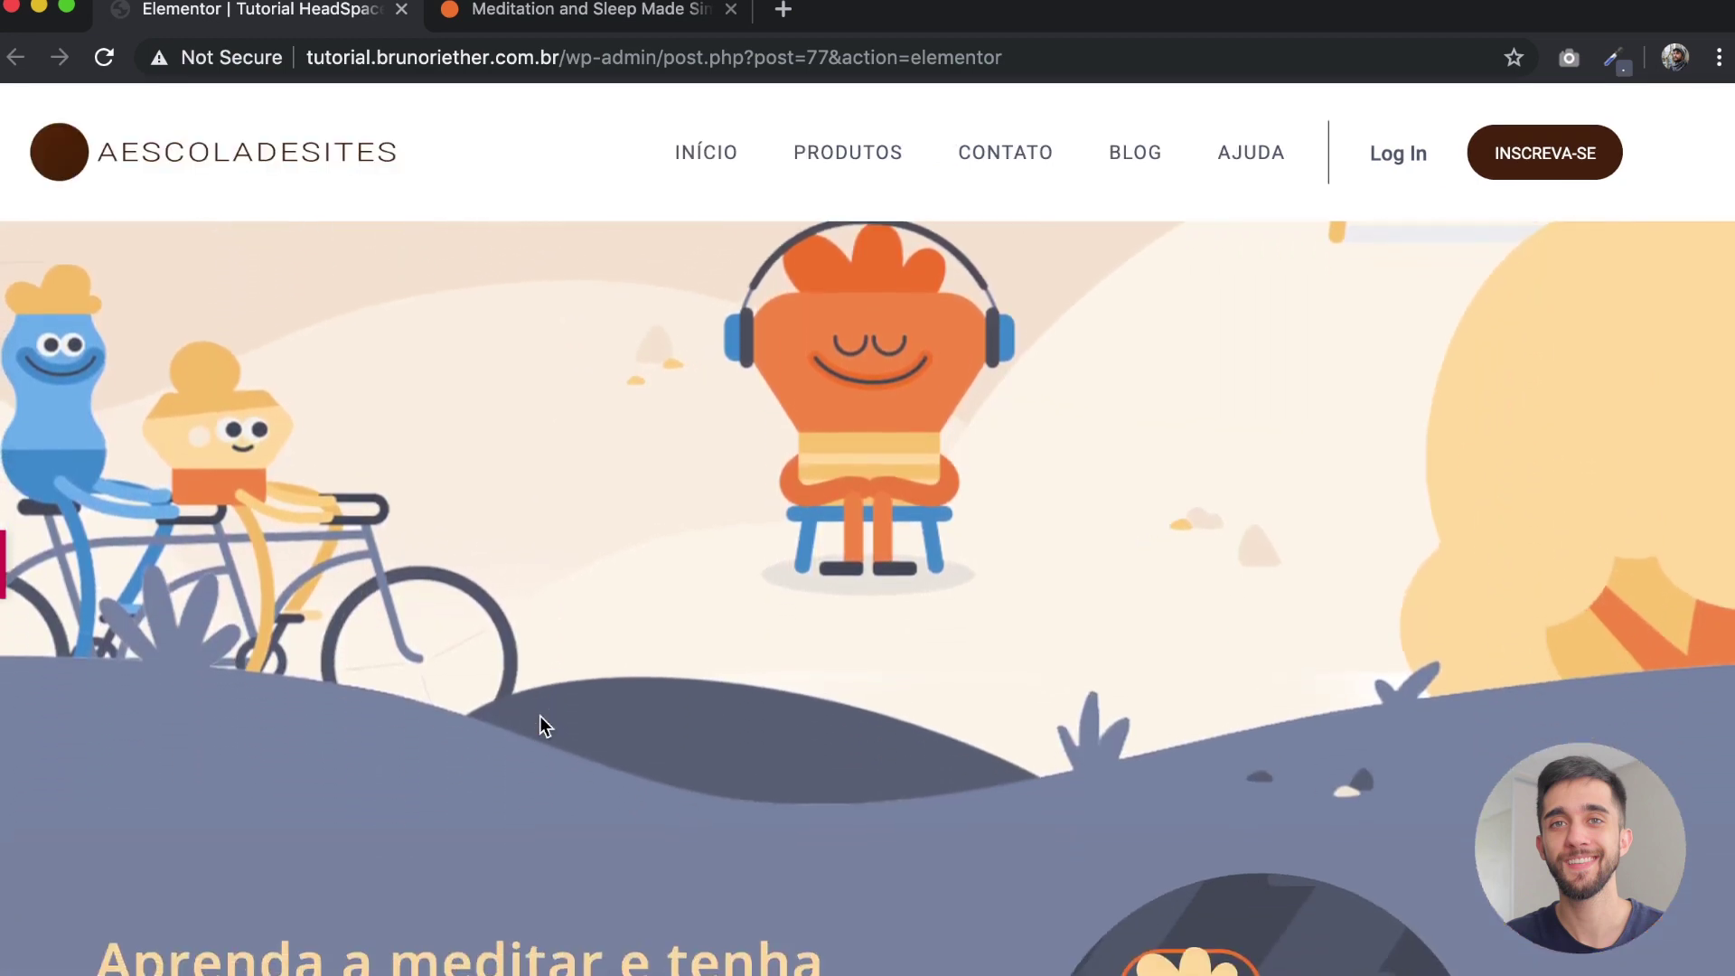
scroll(539, 716, down, 5)
scroll(540, 716, down, 5)
scroll(539, 716, down, 6)
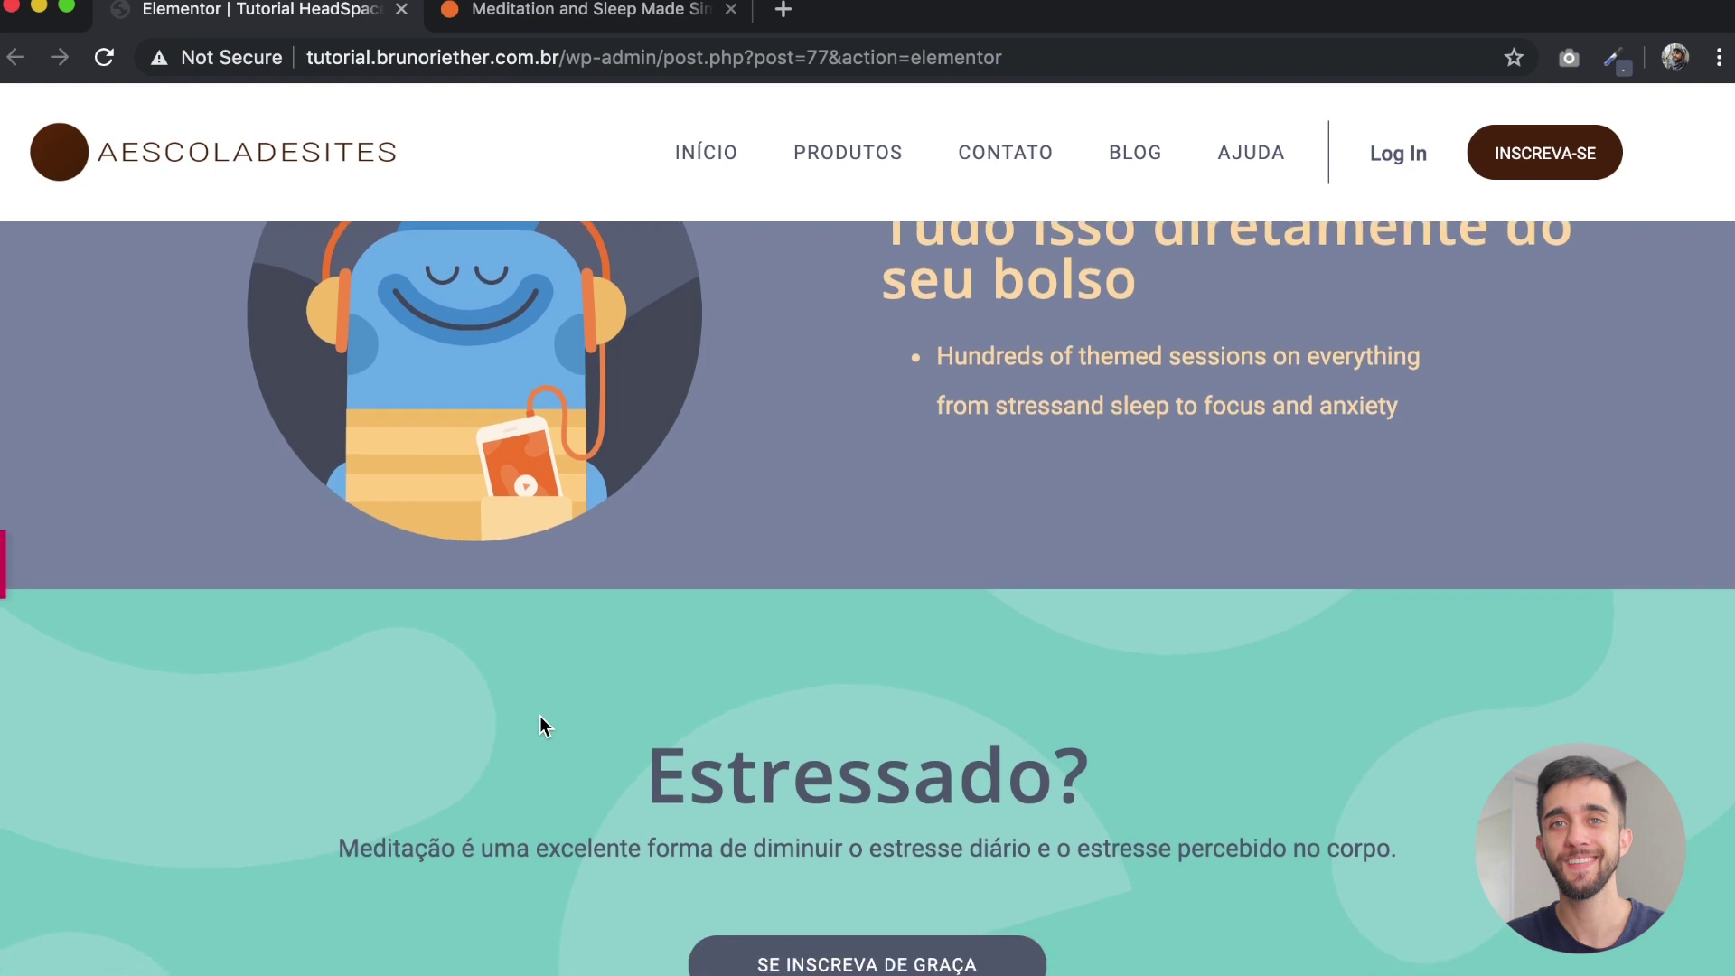
scroll(540, 716, down, 1)
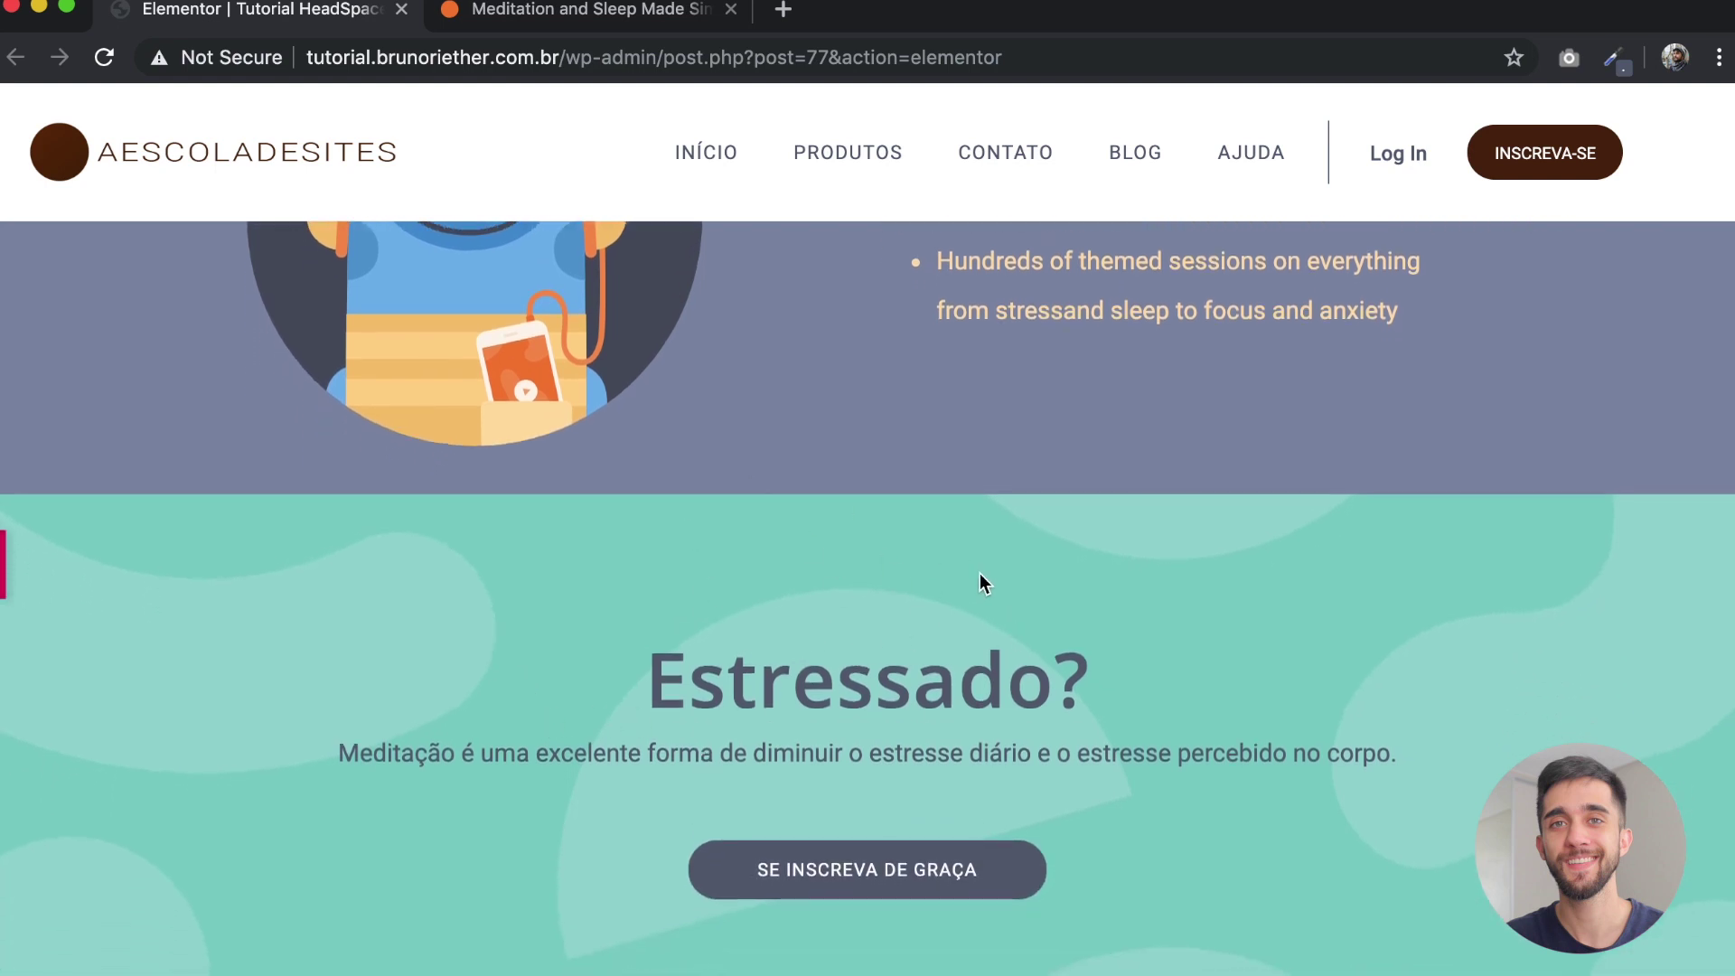
scroll(980, 573, up, 15)
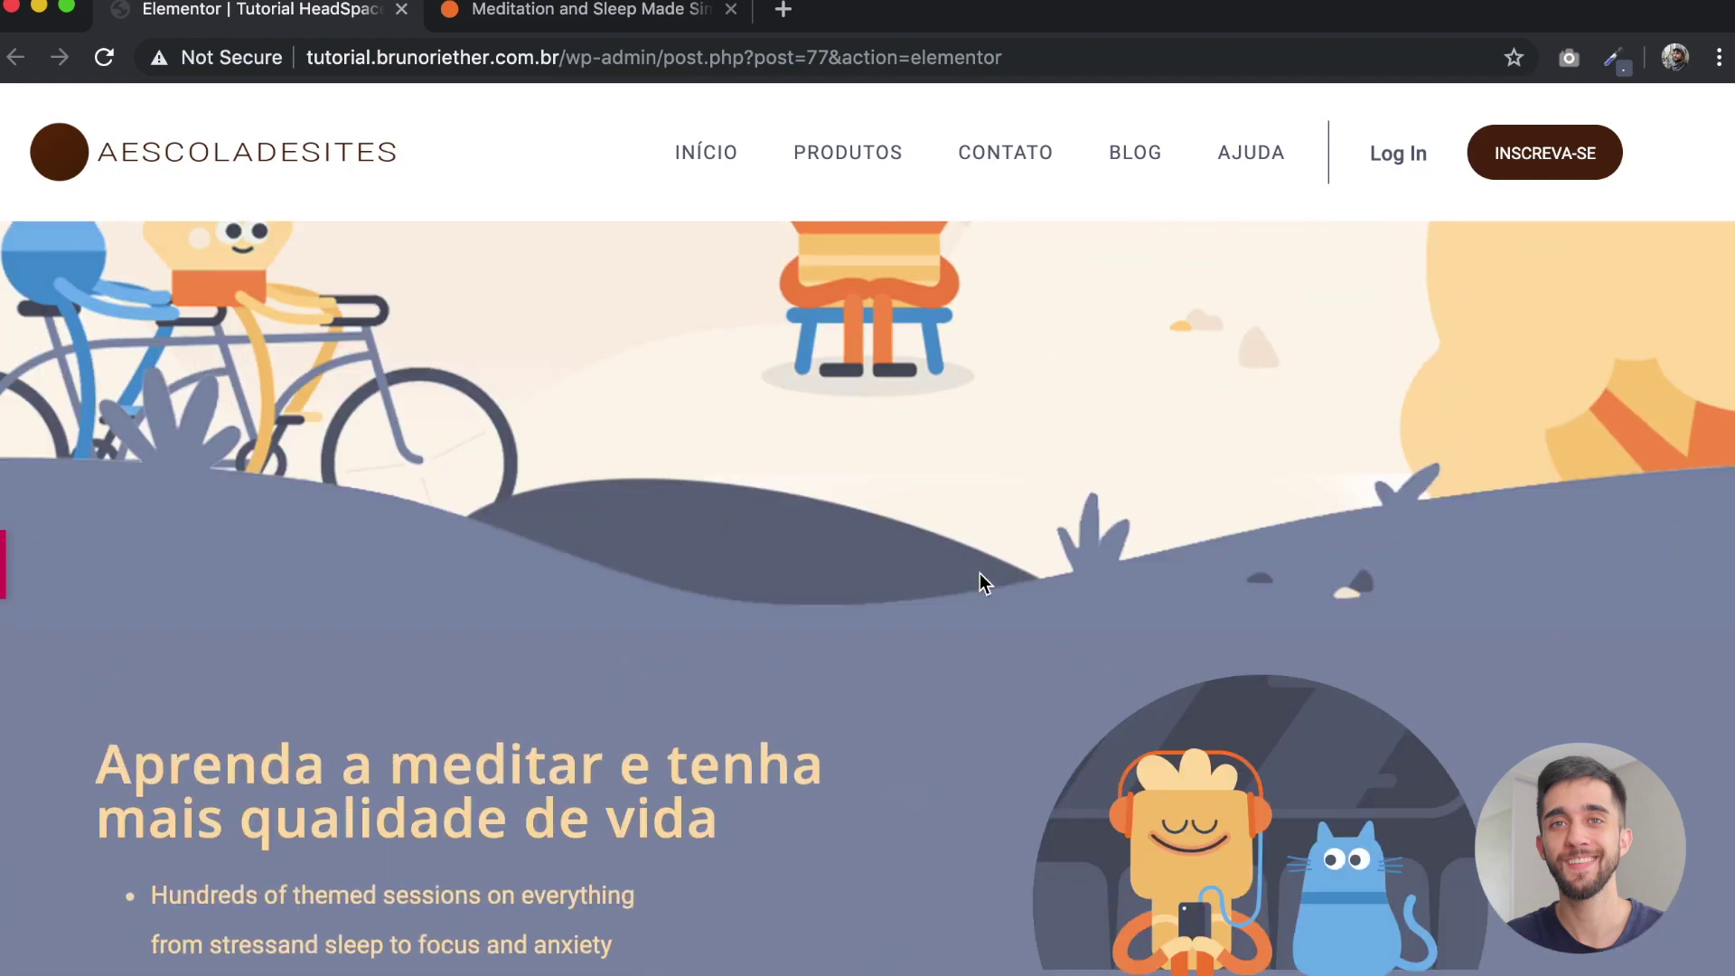